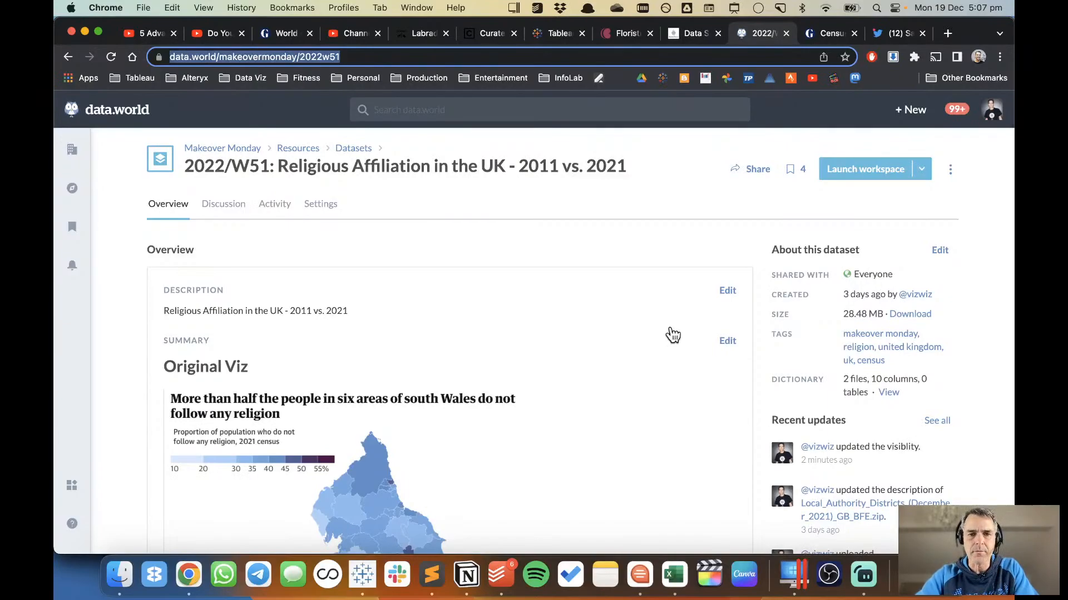
Review the original visualization and its listed resources on the 2022/W51 Religious Affiliation in the UK dataset page.
scroll(673, 335, down, 5)
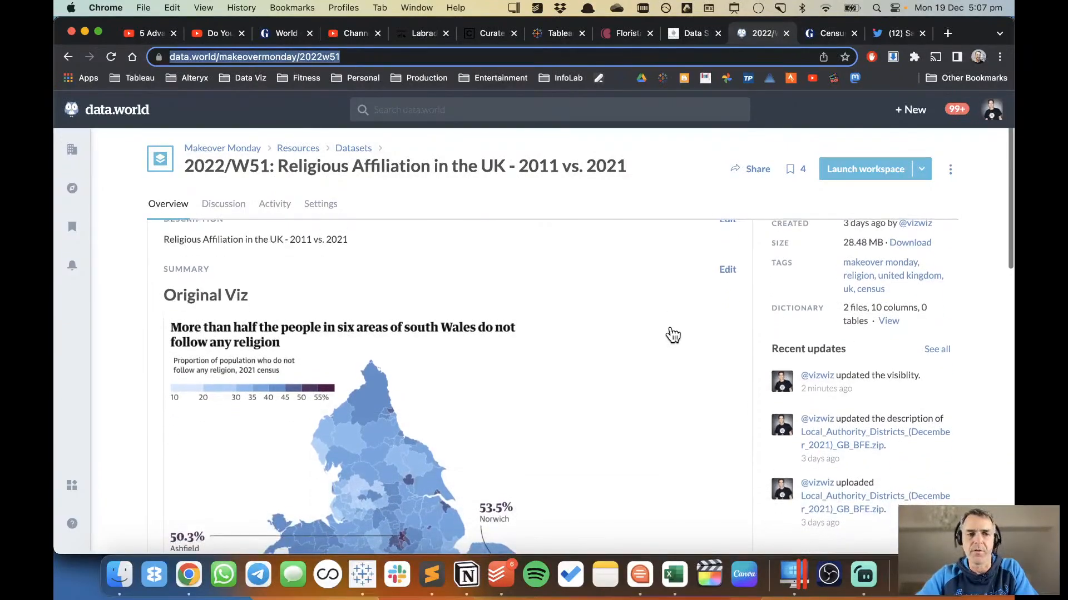
scroll(673, 335, down, 6)
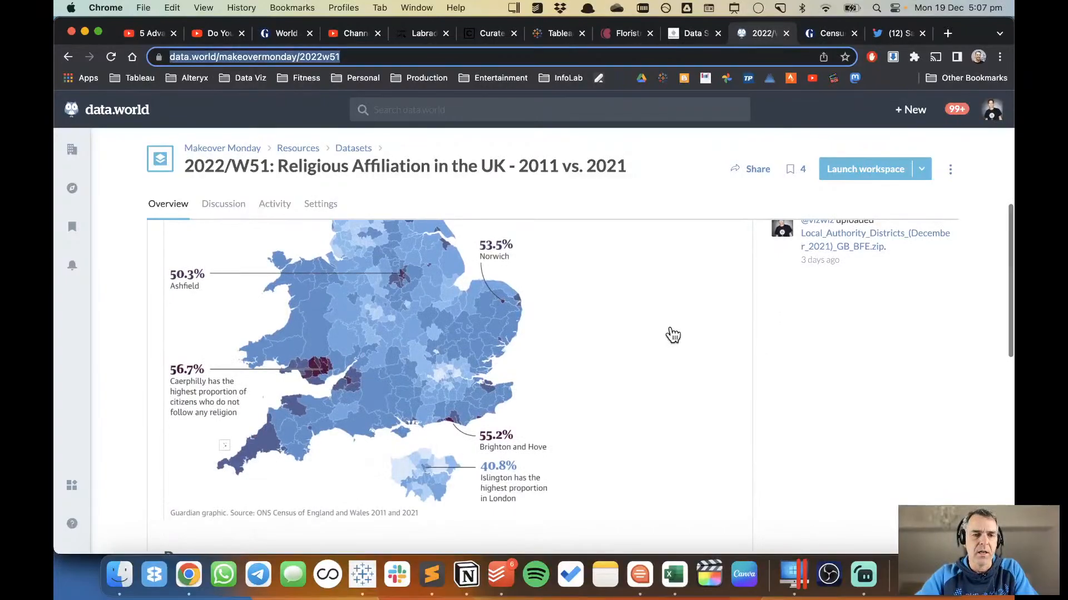
scroll(672, 334, up, 2)
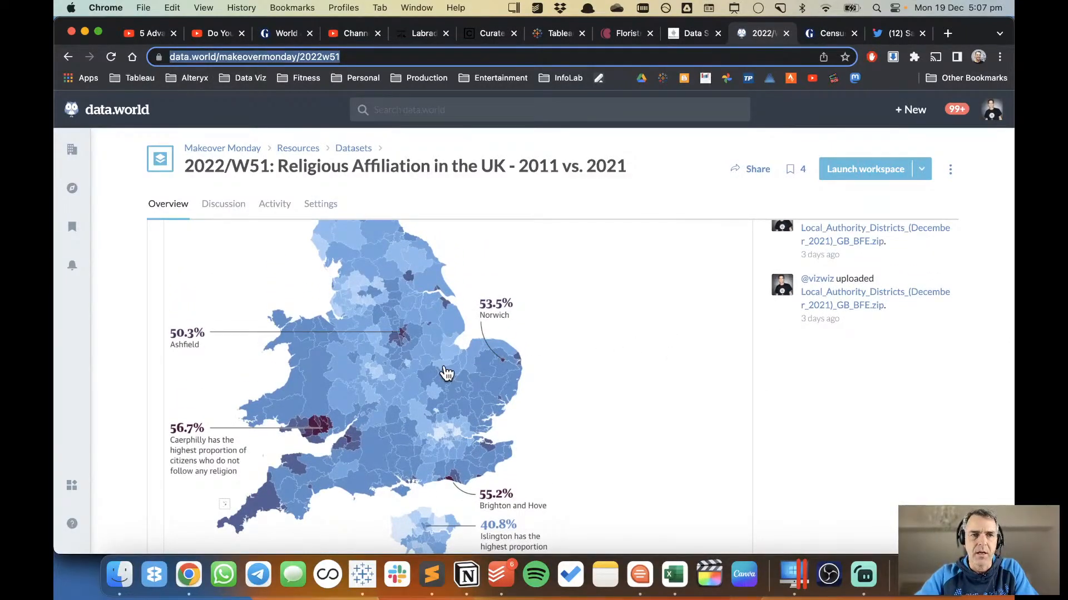
scroll(808, 400, down, 4)
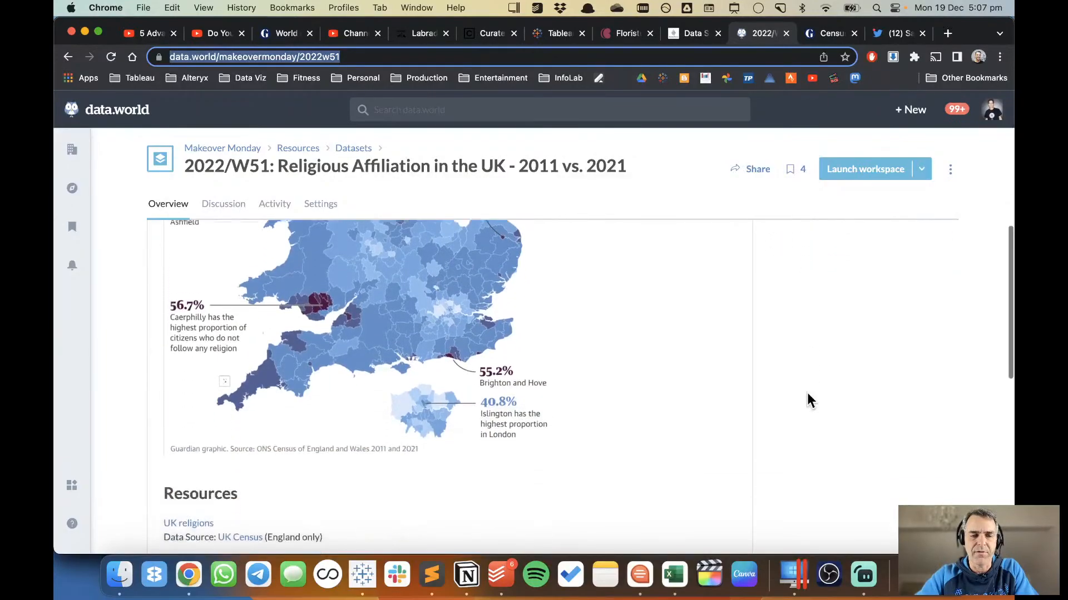
scroll(808, 400, down, 2)
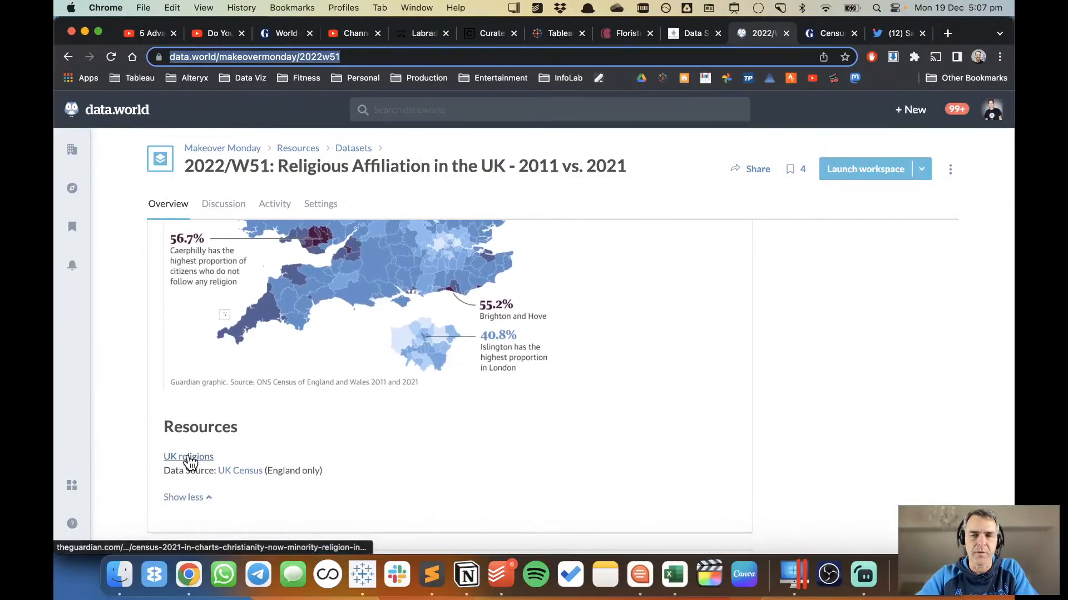
Open the linked UK religions article from the dataset's resources and close the duplicate tab of it.
click(189, 459)
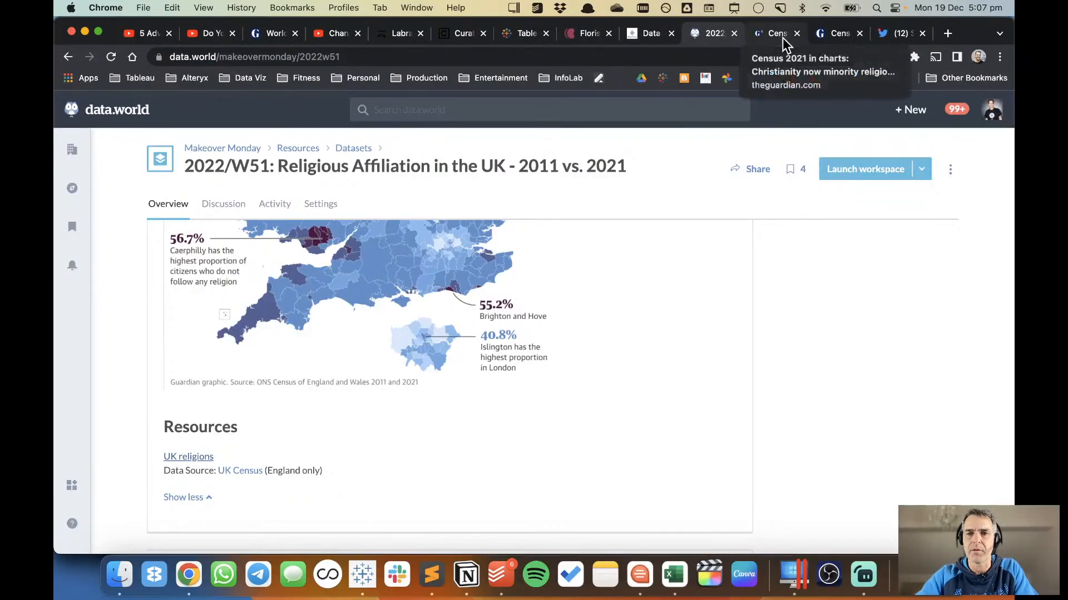
click(859, 34)
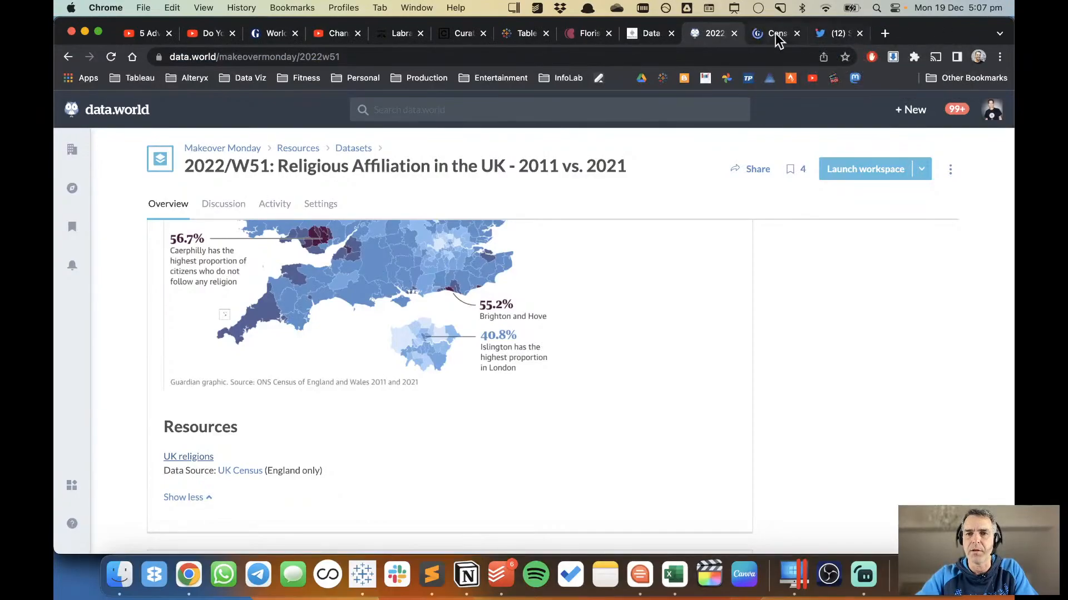
click(778, 35)
Read the Guardian article's introduction and examine its map of people in England and Wales who follow no religion.
scroll(683, 355, down, 2)
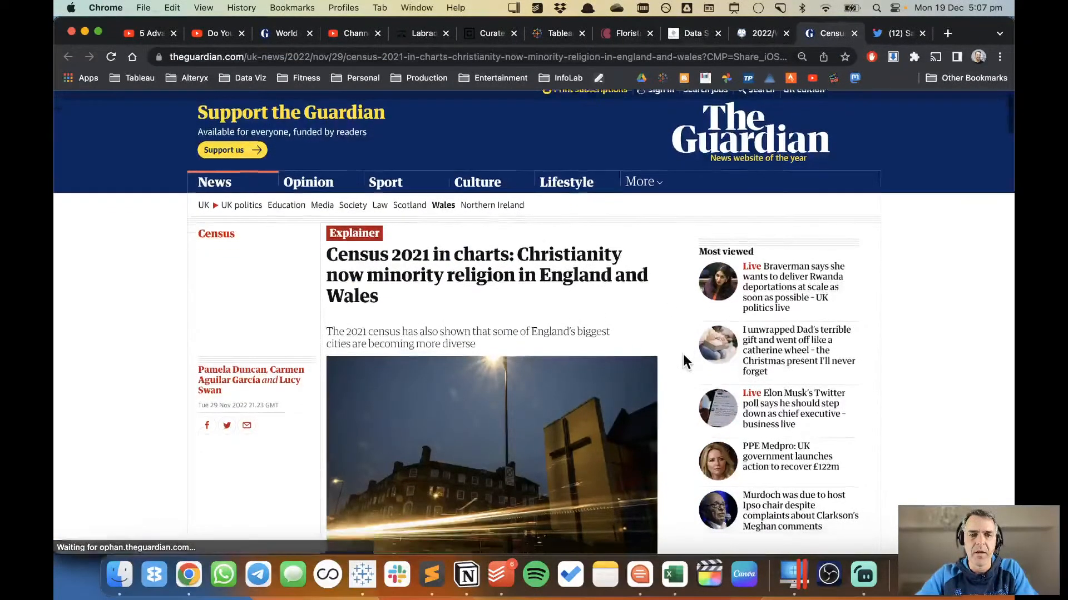
scroll(684, 360, down, 3)
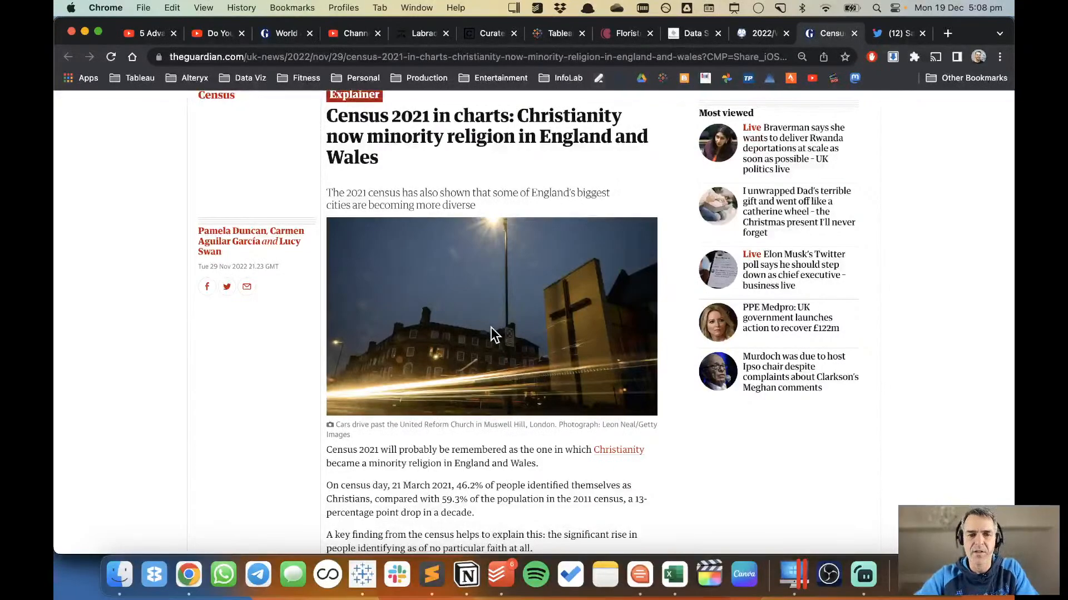
scroll(491, 327, down, 2)
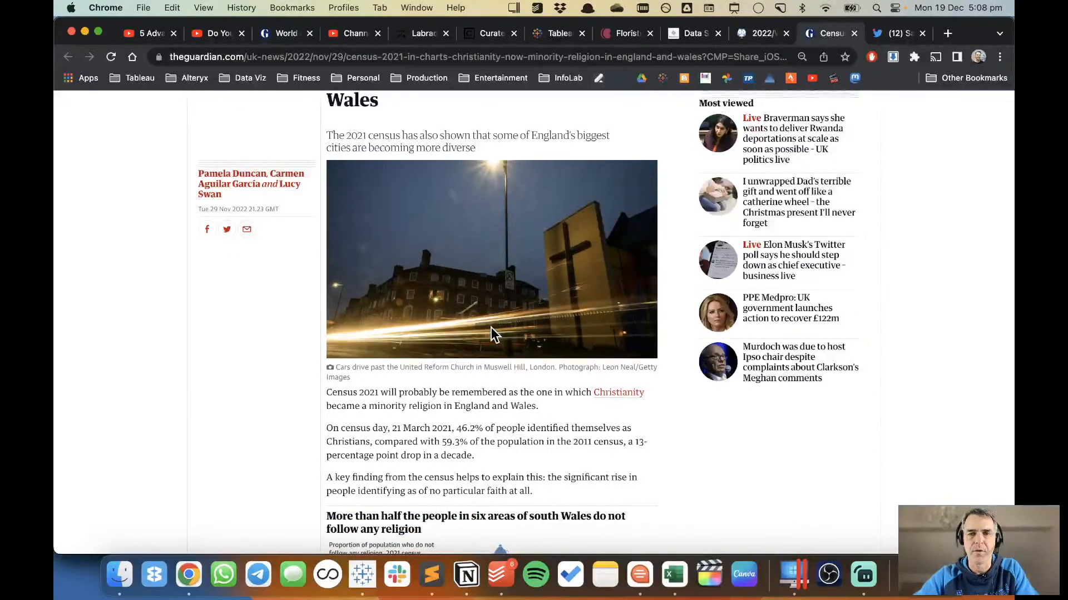
scroll(490, 327, down, 10)
scroll(491, 329, down, 5)
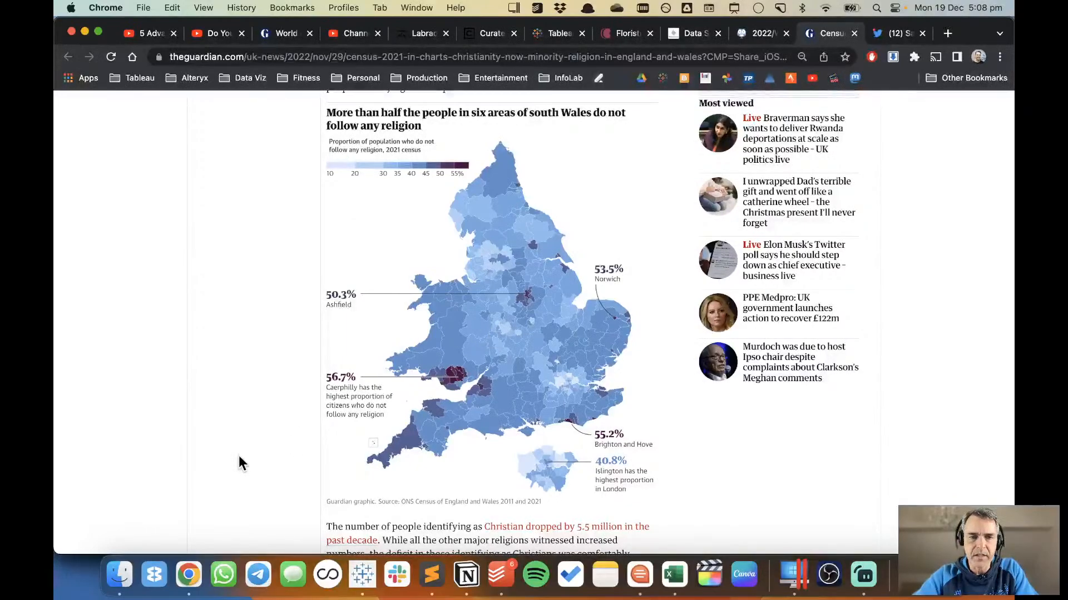
scroll(240, 462, up, 1)
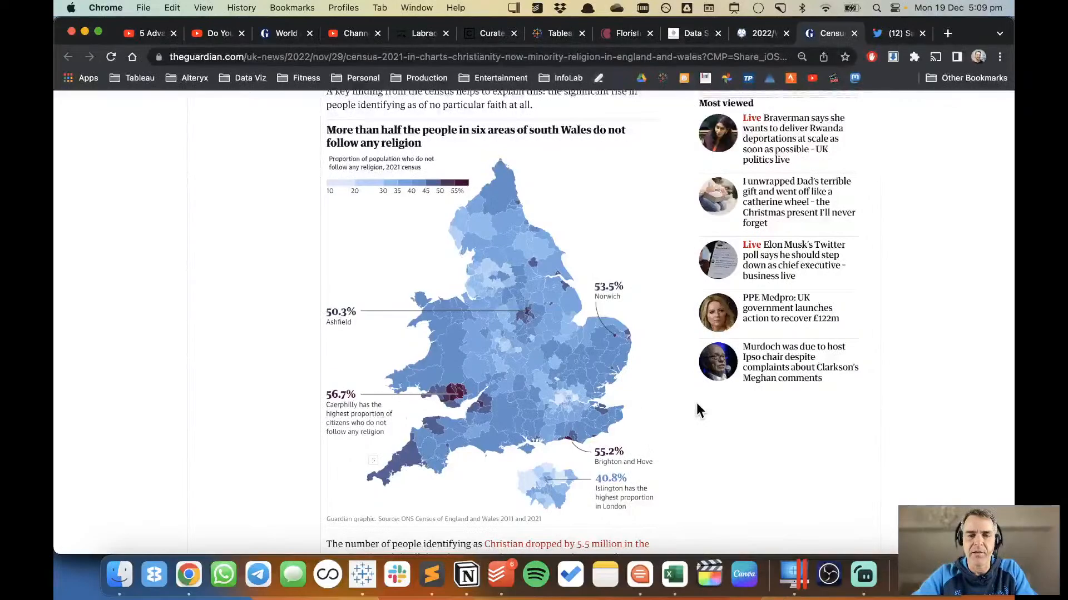
scroll(696, 405, down, 1)
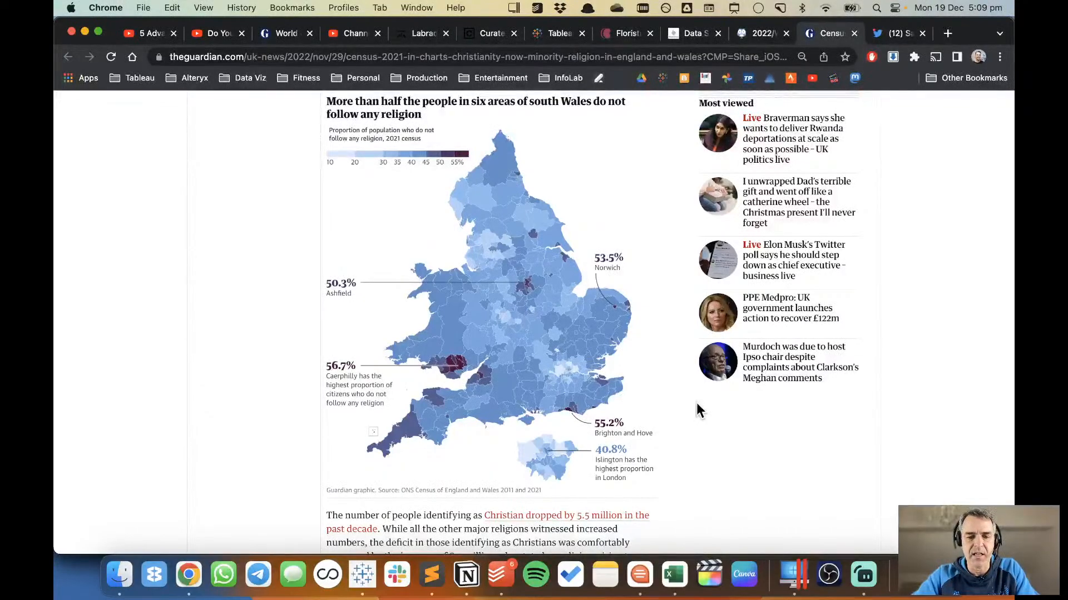
Switch to Excel, open the UK Religious Demographics workbook, and inspect its Religion, Observation 2021 and Observation 2011 columns.
click(672, 576)
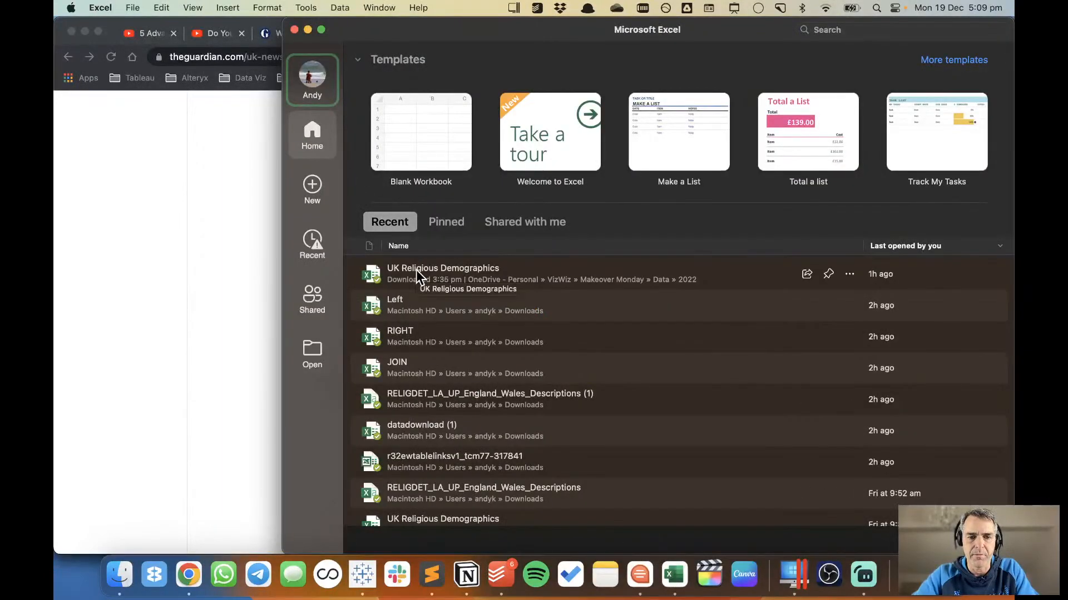
double_click(416, 269)
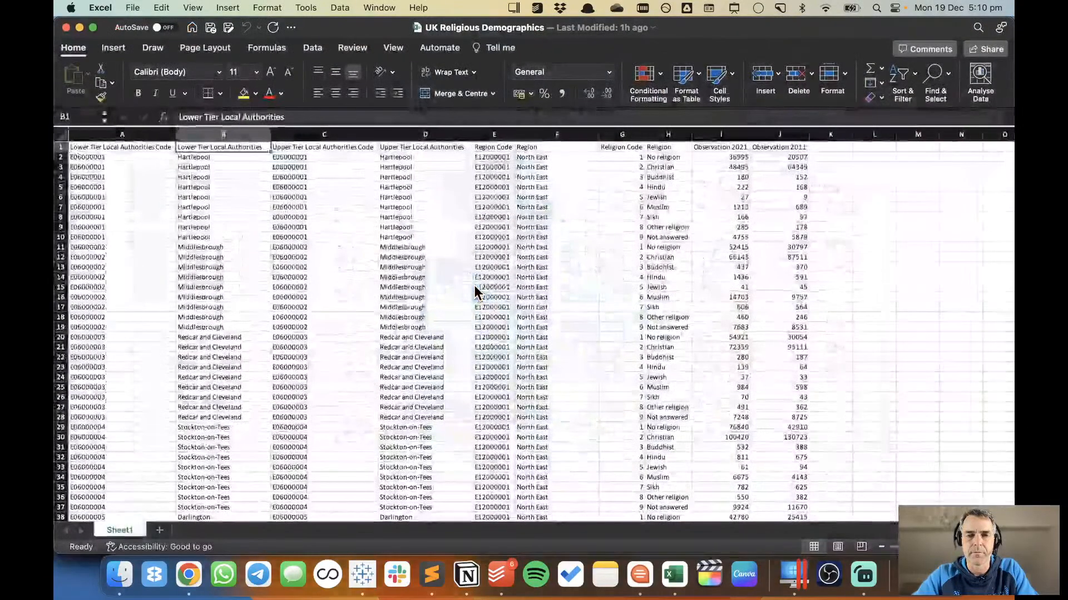
click(663, 157)
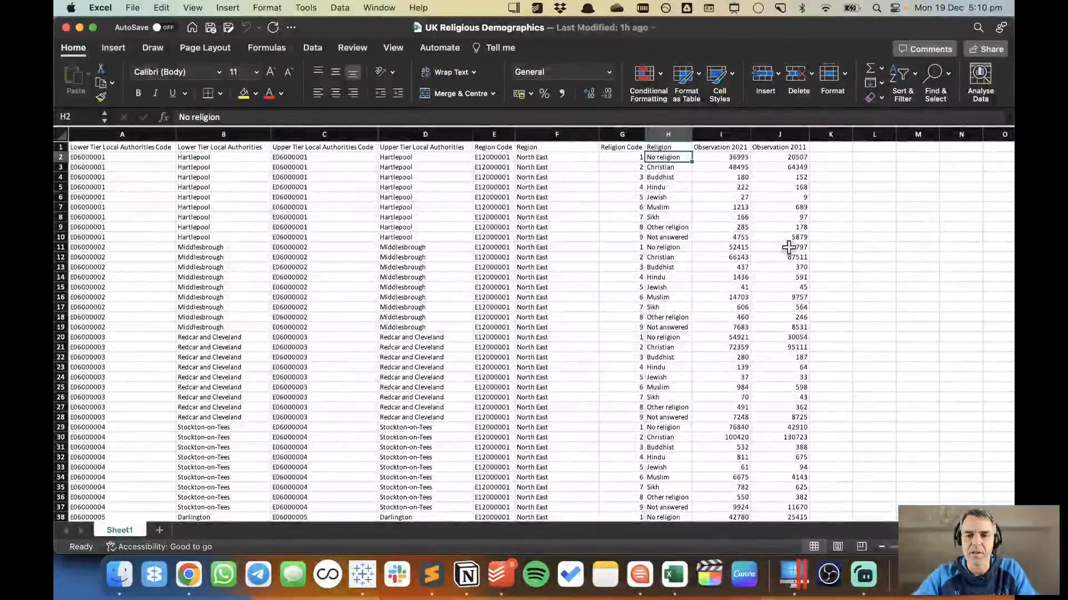
scroll(534, 328, up, 3)
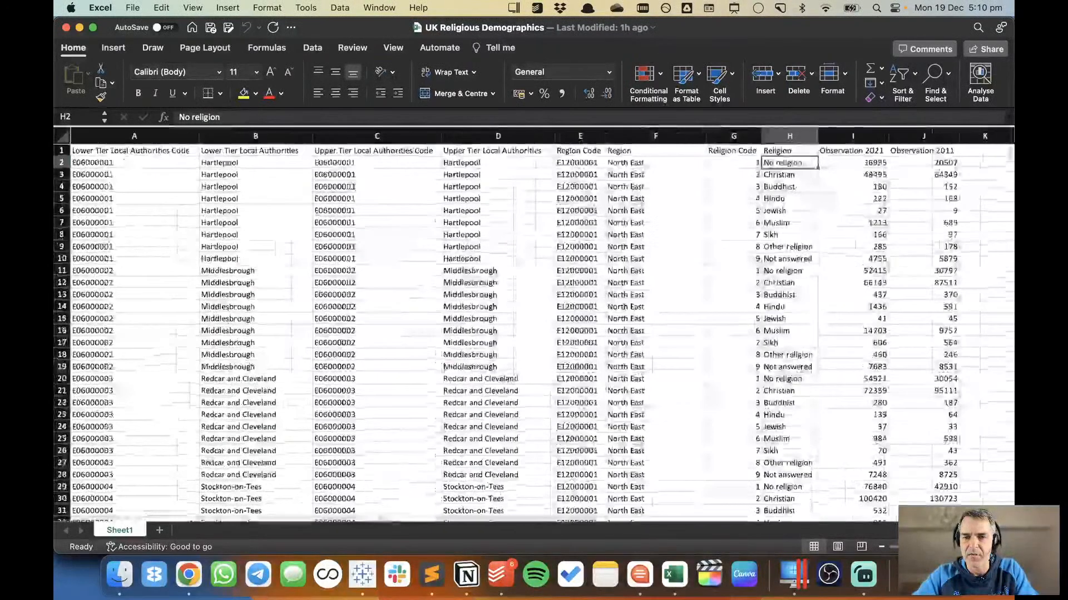
scroll(840, 418, right, 10)
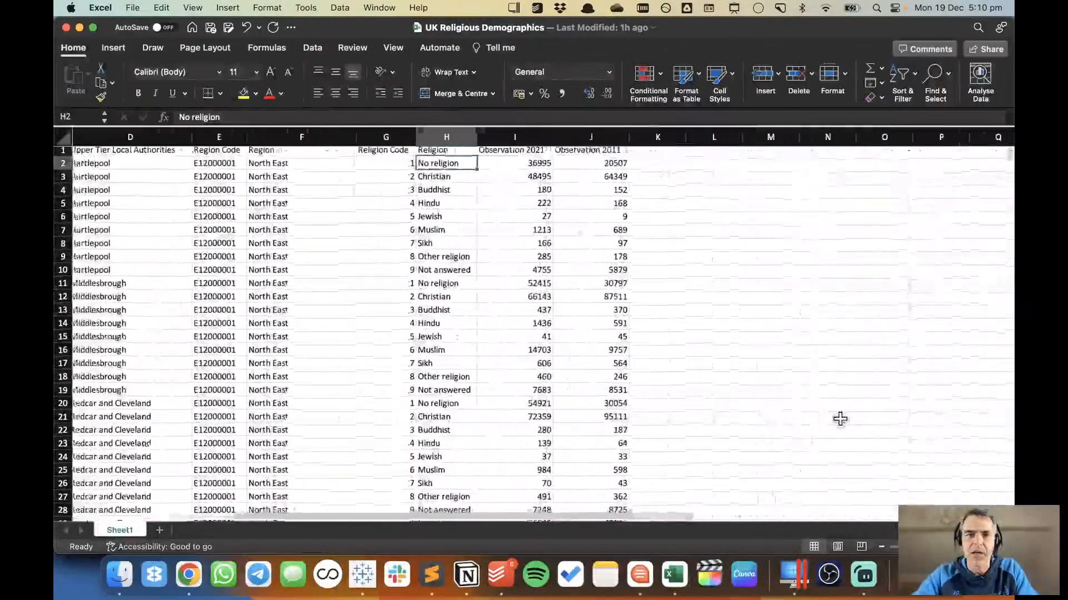
click(506, 256)
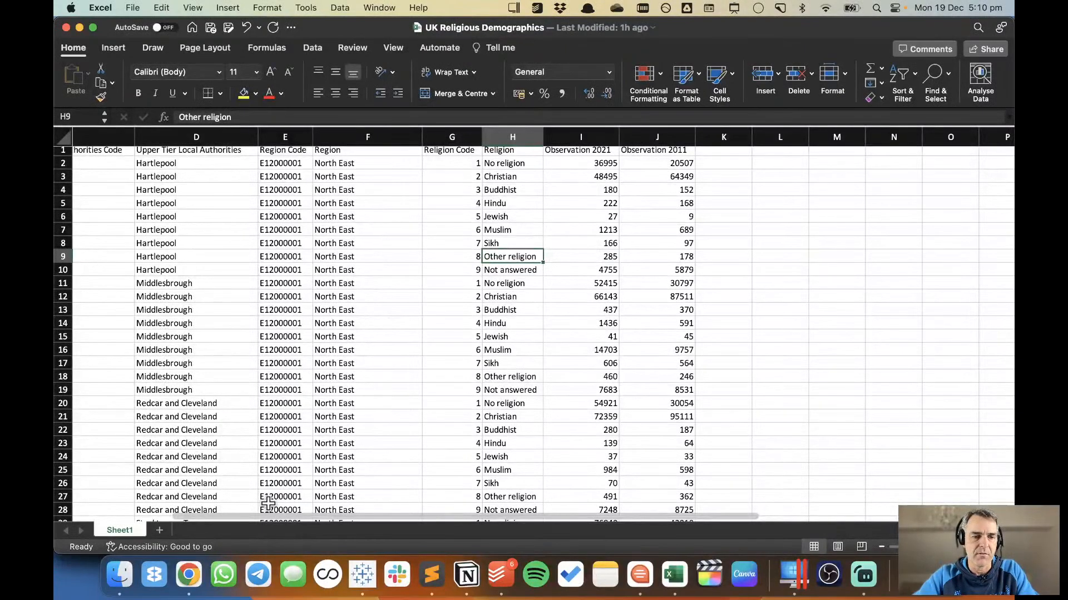
Return to the Guardian article in Chrome and compare its no-religion map with the 2021 and 2011 religion bar chart.
click(189, 575)
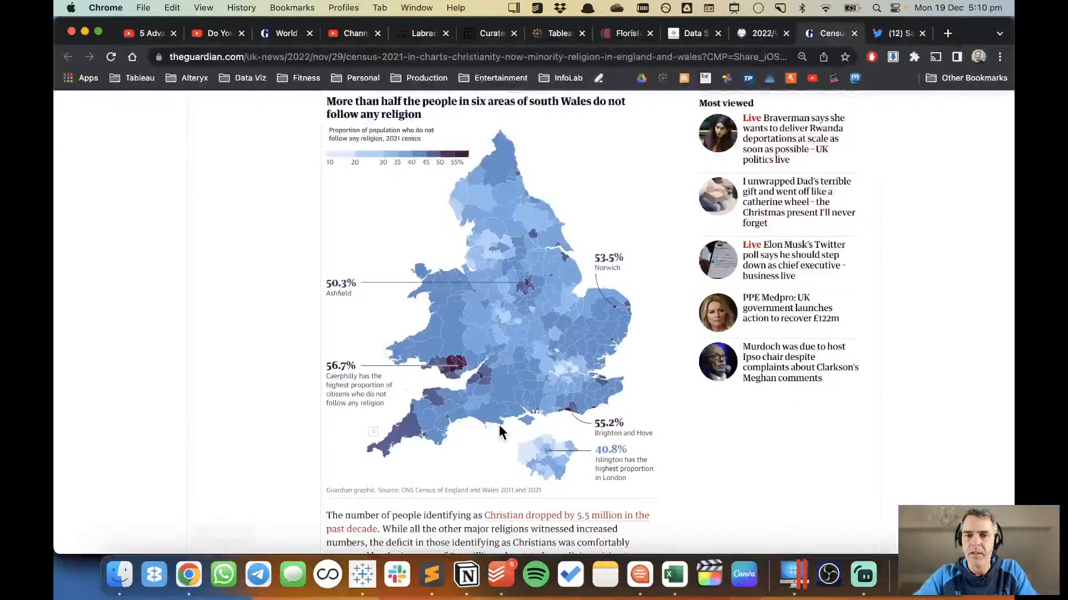
scroll(646, 415, up, 1)
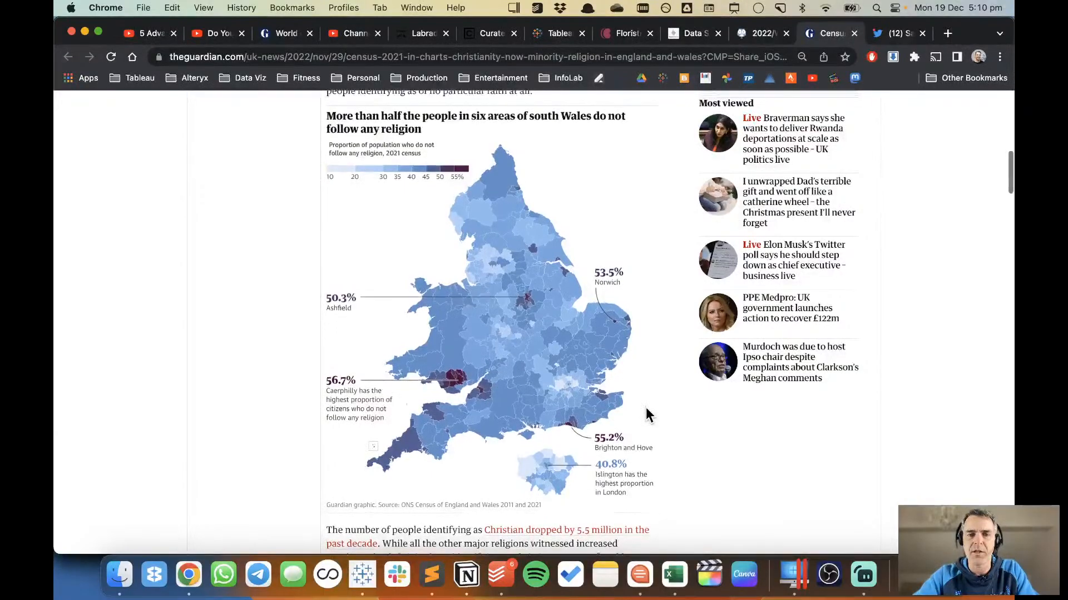
scroll(646, 409, down, 12)
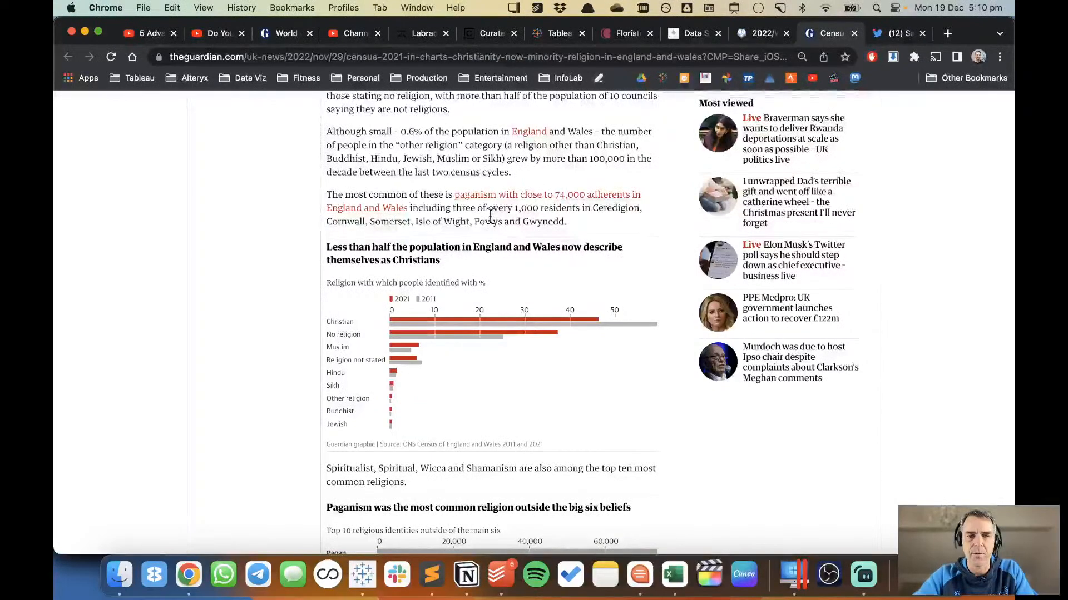
scroll(272, 400, down, 3)
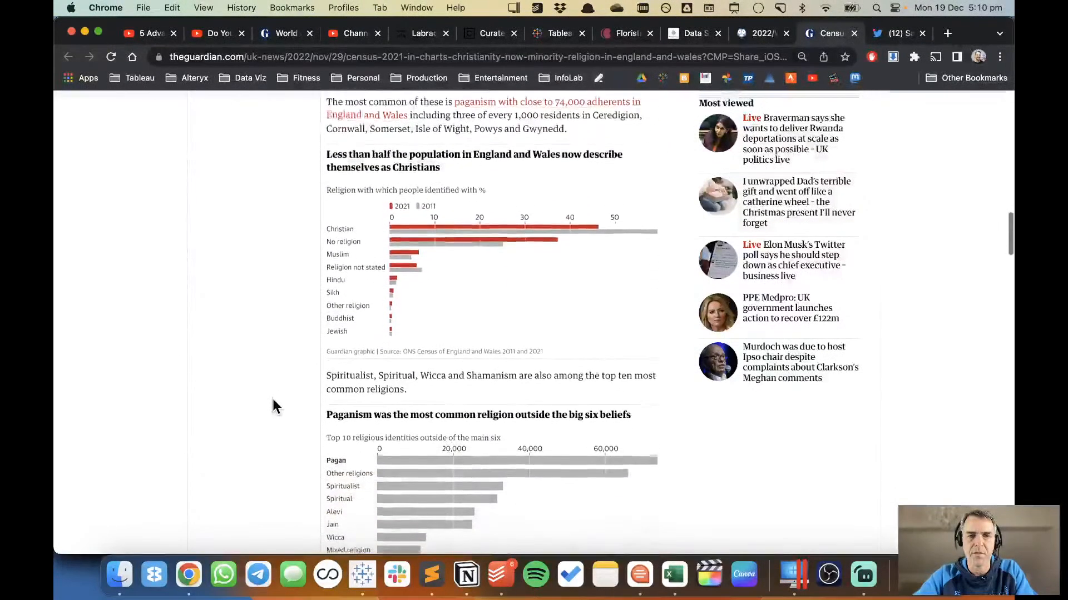
scroll(272, 406, down, 1)
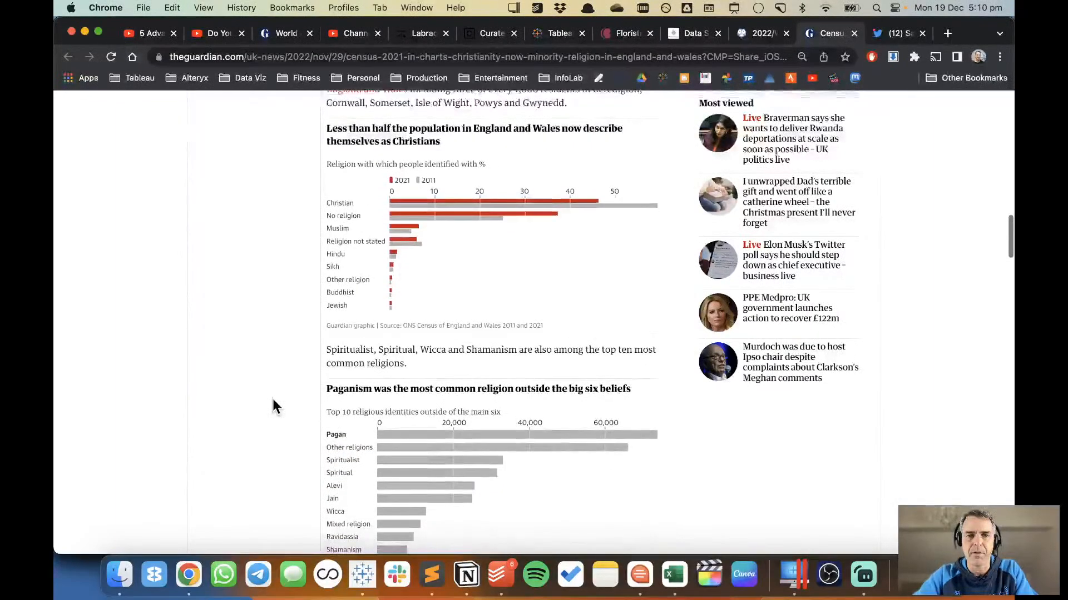
scroll(273, 401, up, 3)
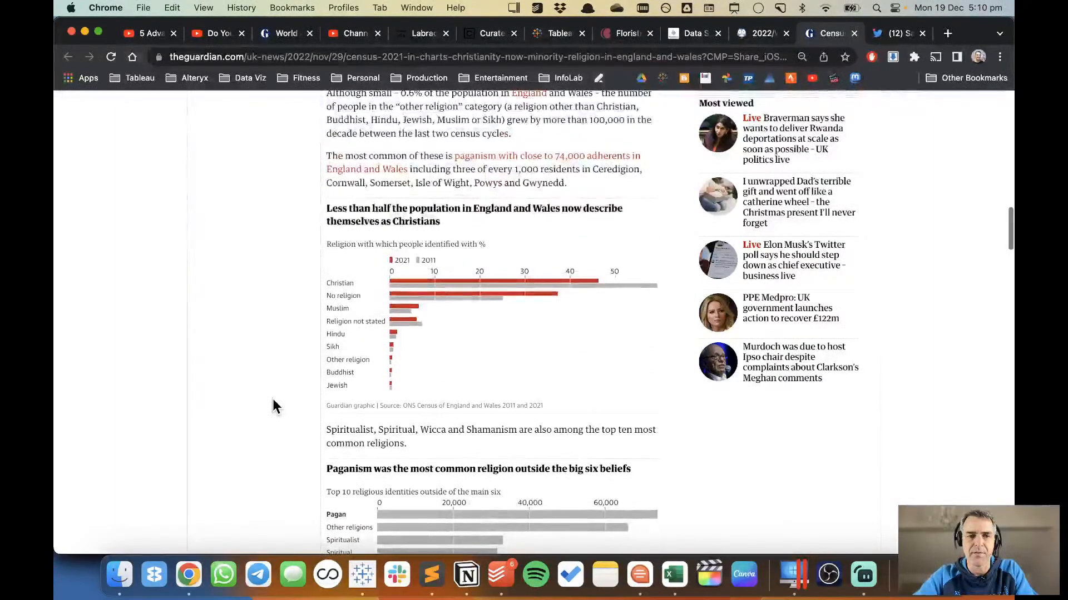
scroll(272, 400, down, 2)
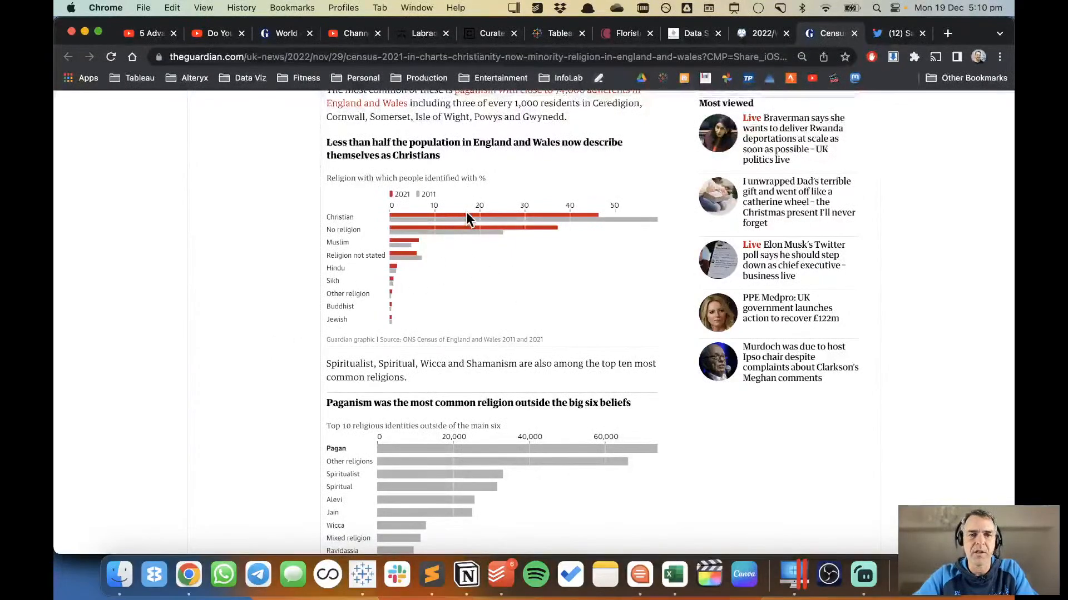
mouse_move(467, 214)
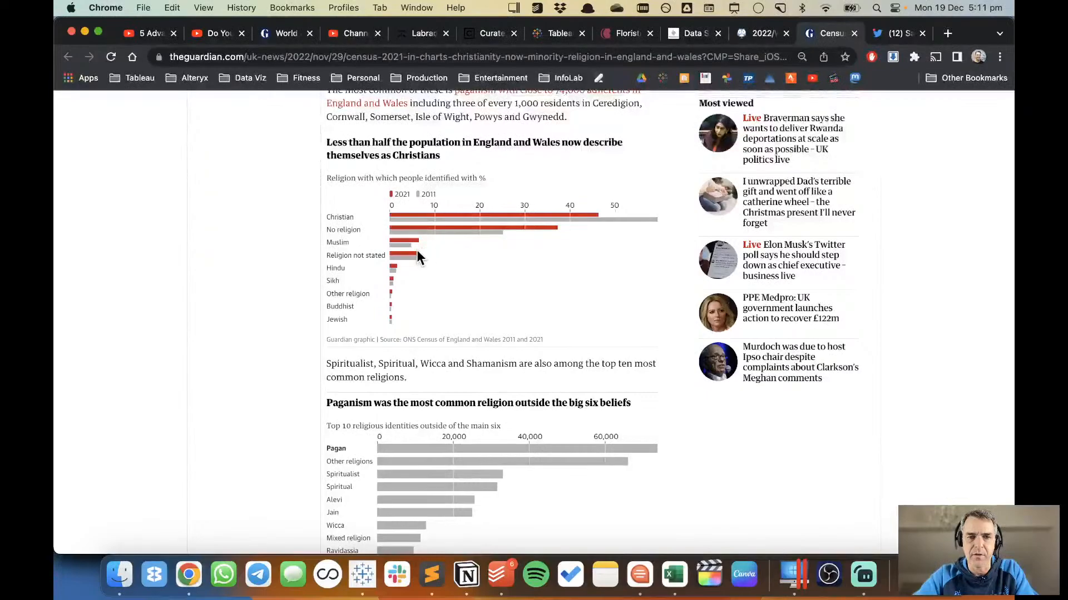
Examine the article's charts on smaller religions, ethnicity and national identity, and return to the no-religion map.
scroll(523, 291, down, 5)
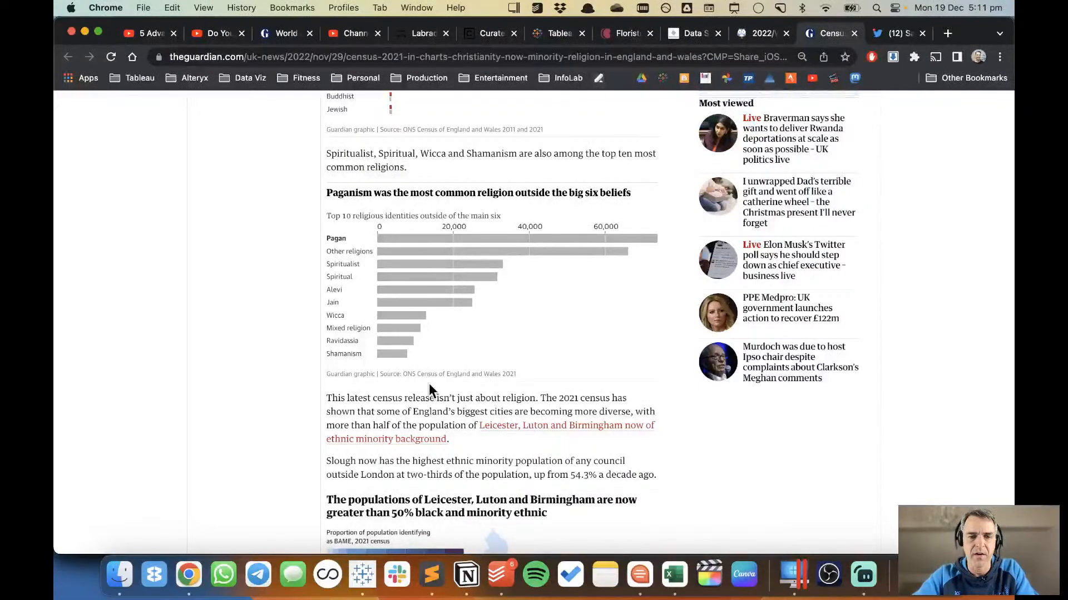
scroll(429, 382, down, 6)
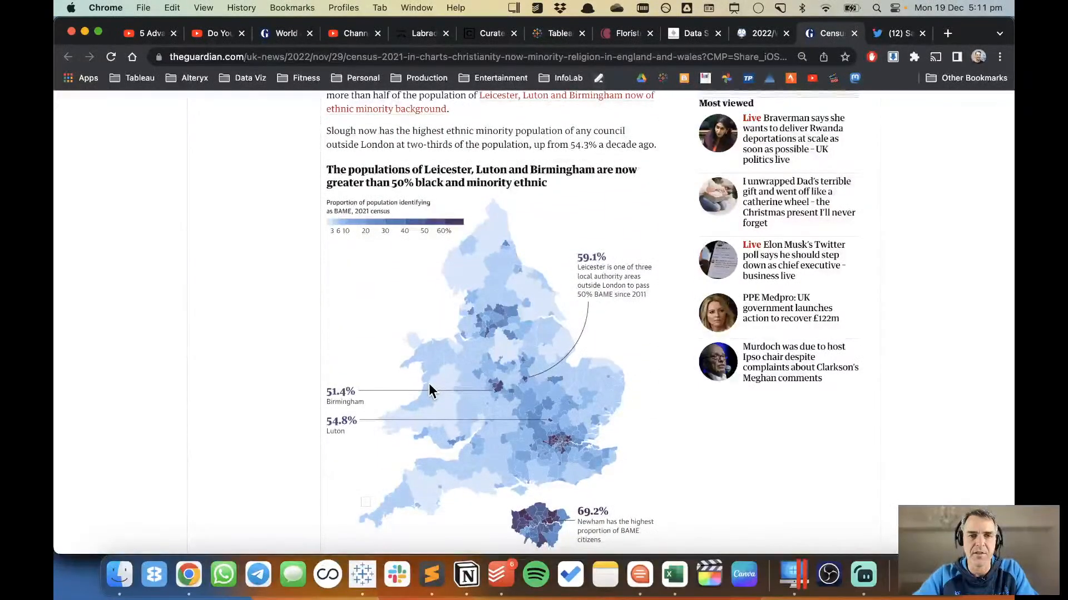
scroll(429, 387, down, 1)
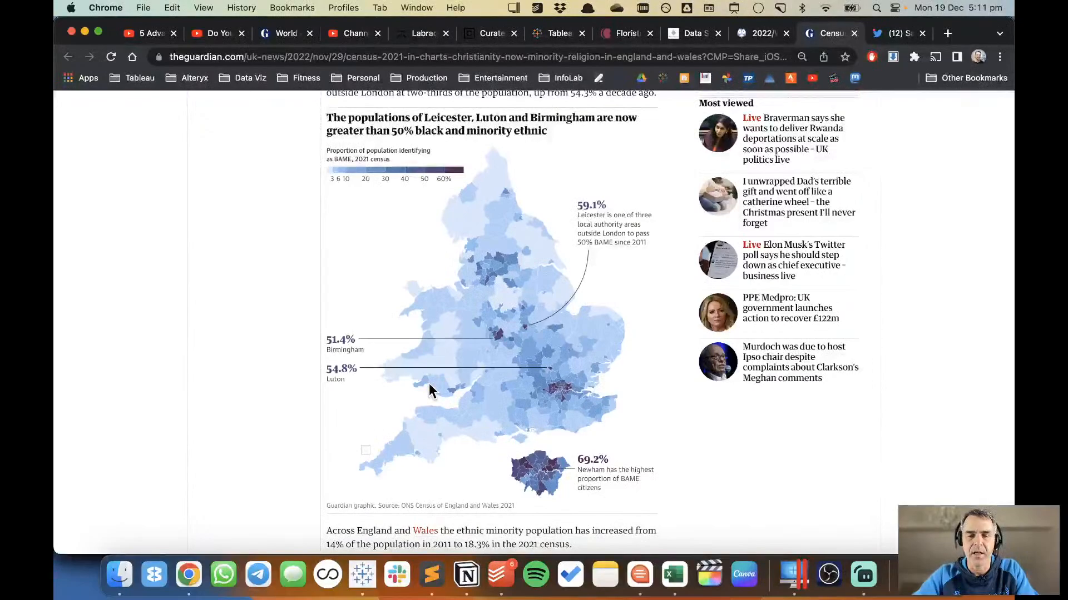
scroll(528, 320, down, 8)
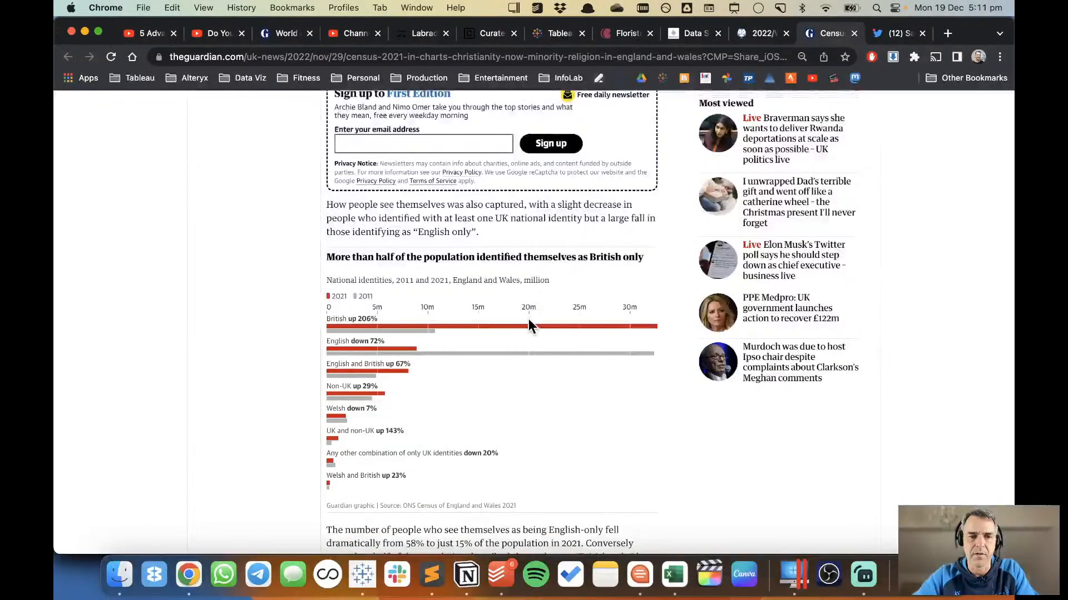
scroll(528, 325, up, 15)
scroll(528, 325, up, 15)
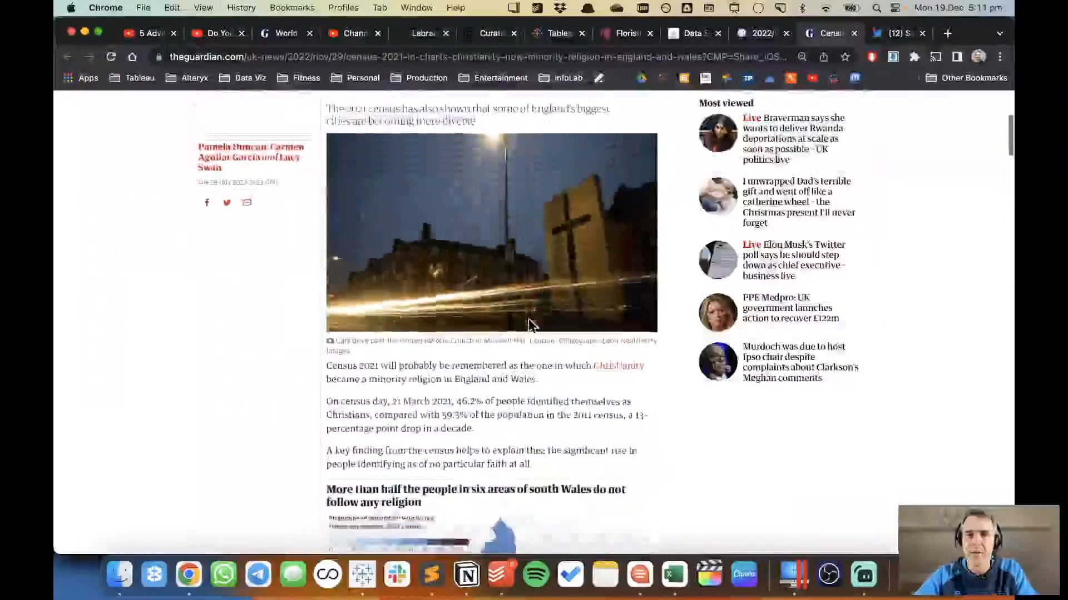
scroll(528, 325, down, 4)
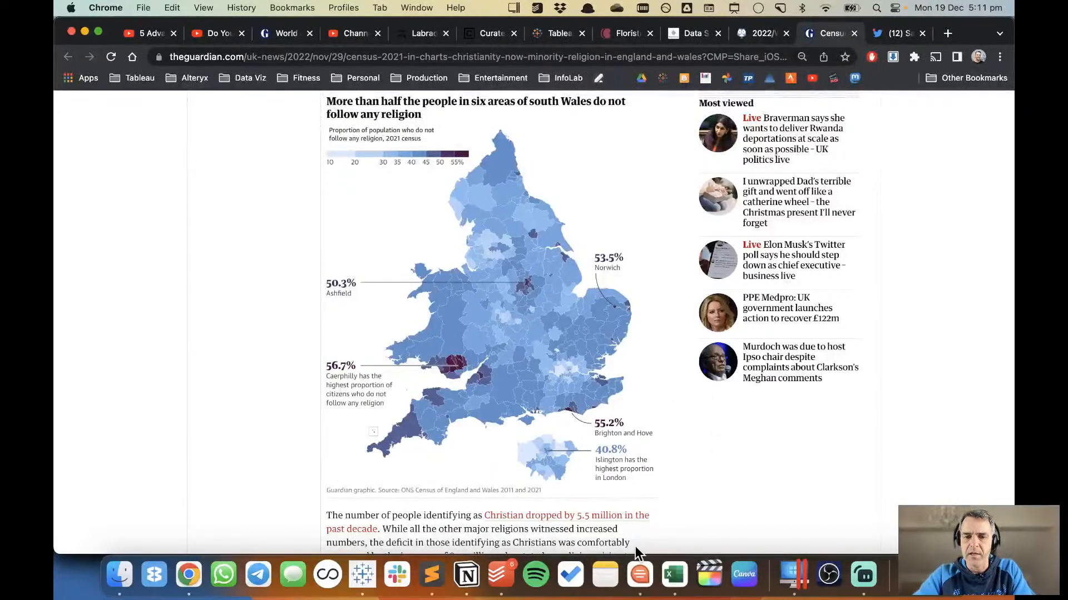
Switch to Tableau Desktop and connect to the UK Religious Demographics.xlsx workbook in the recent 2022 folder.
click(362, 575)
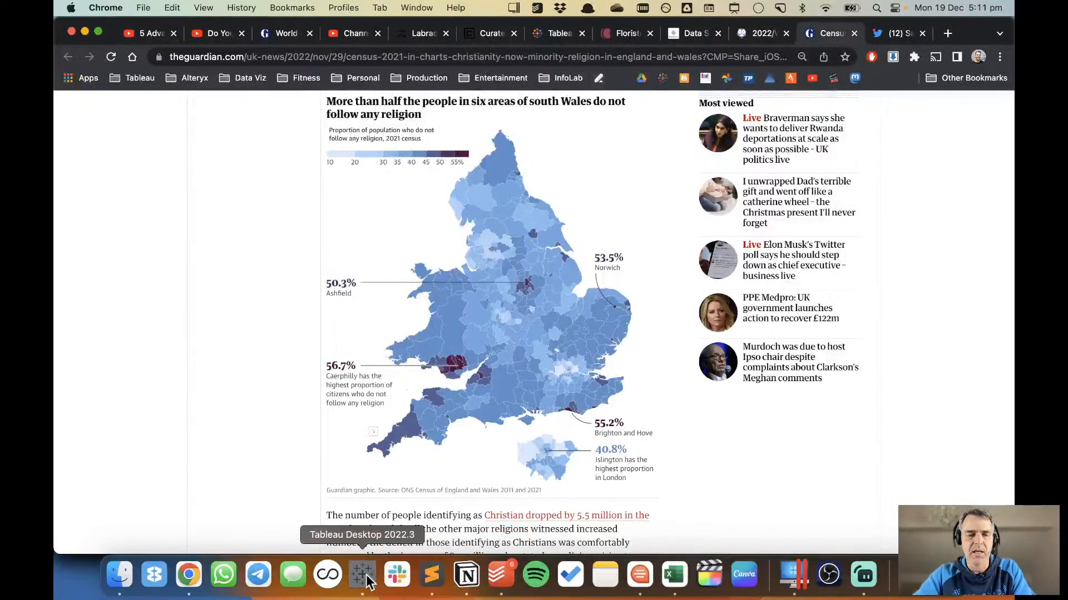
click(134, 101)
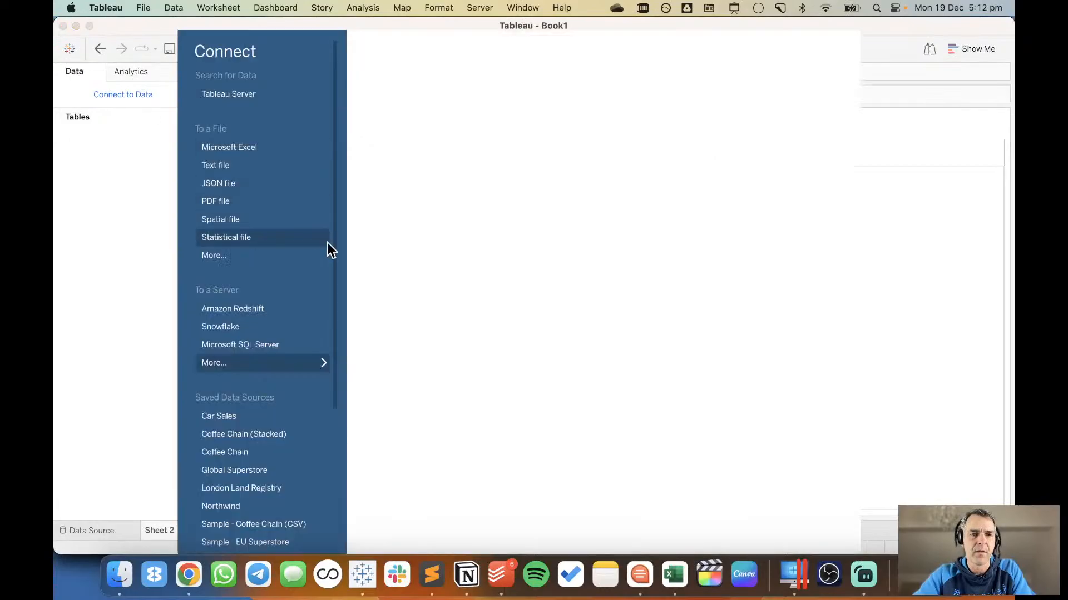
click(272, 260)
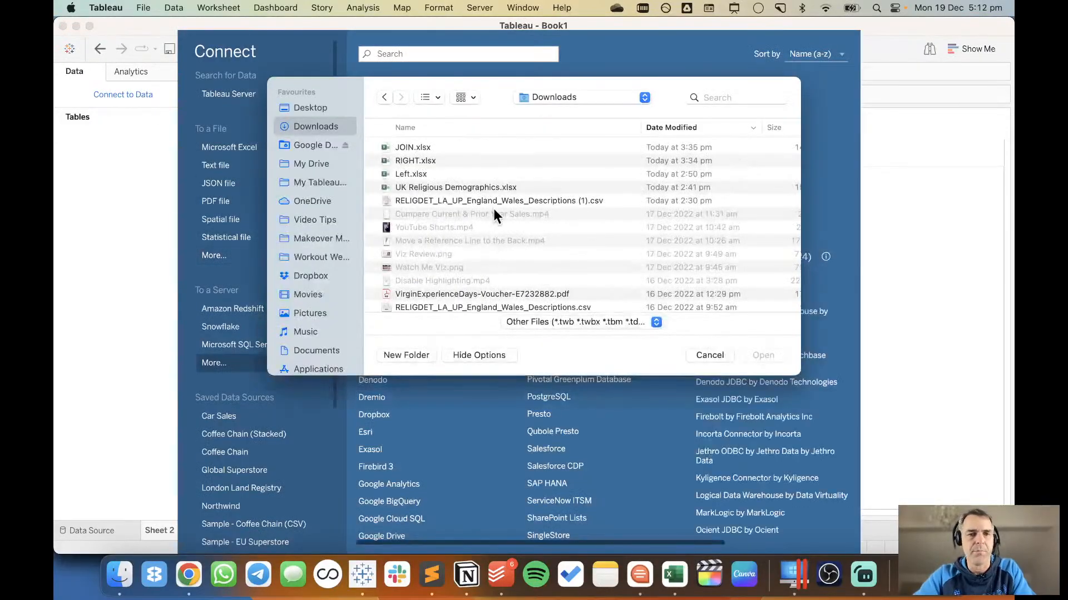
click(537, 100)
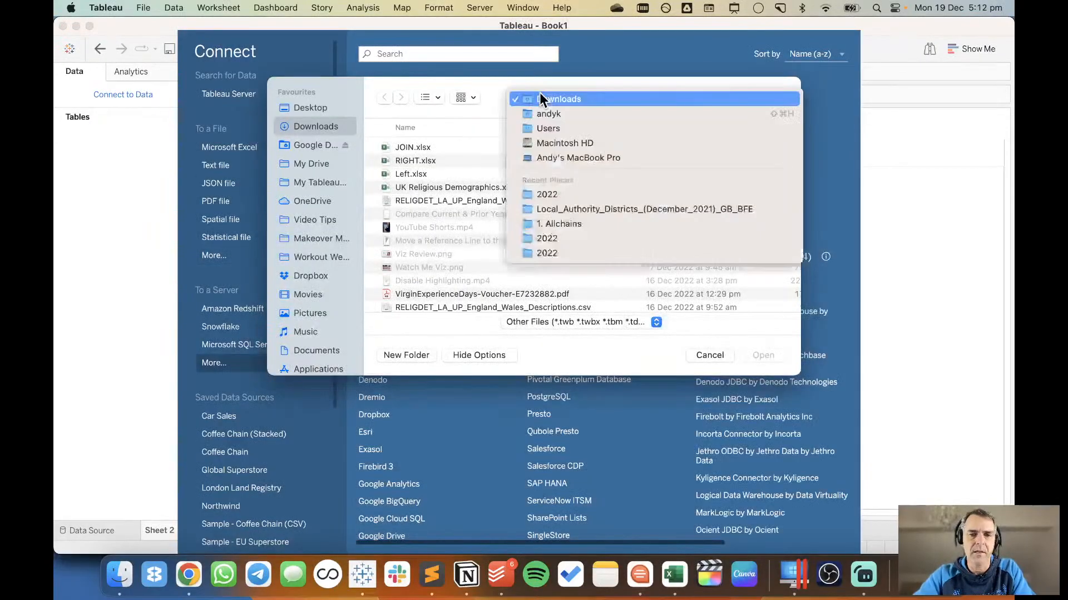
click(549, 196)
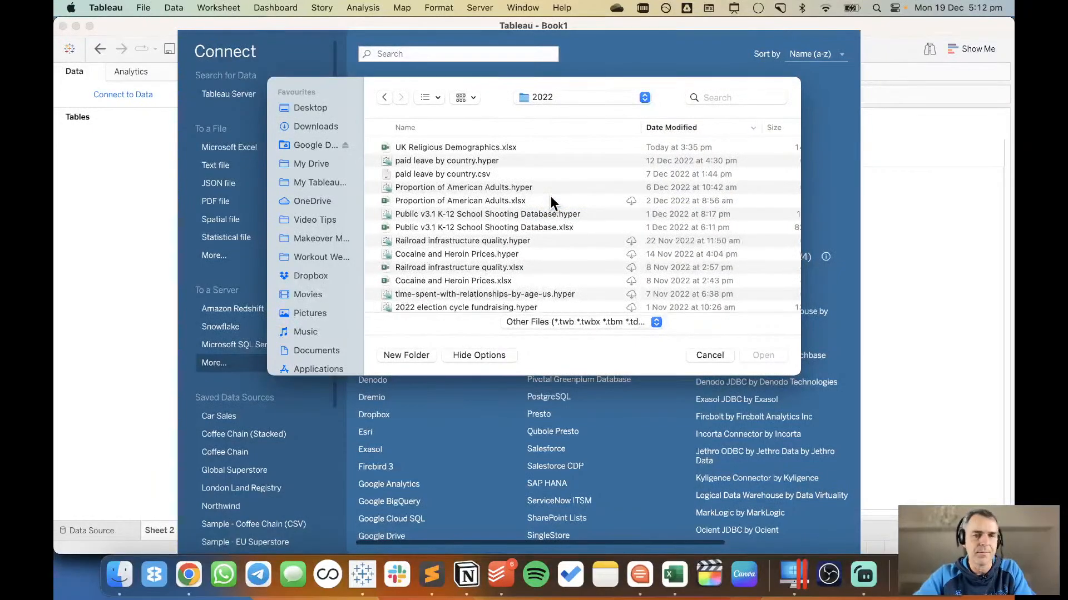
double_click(460, 148)
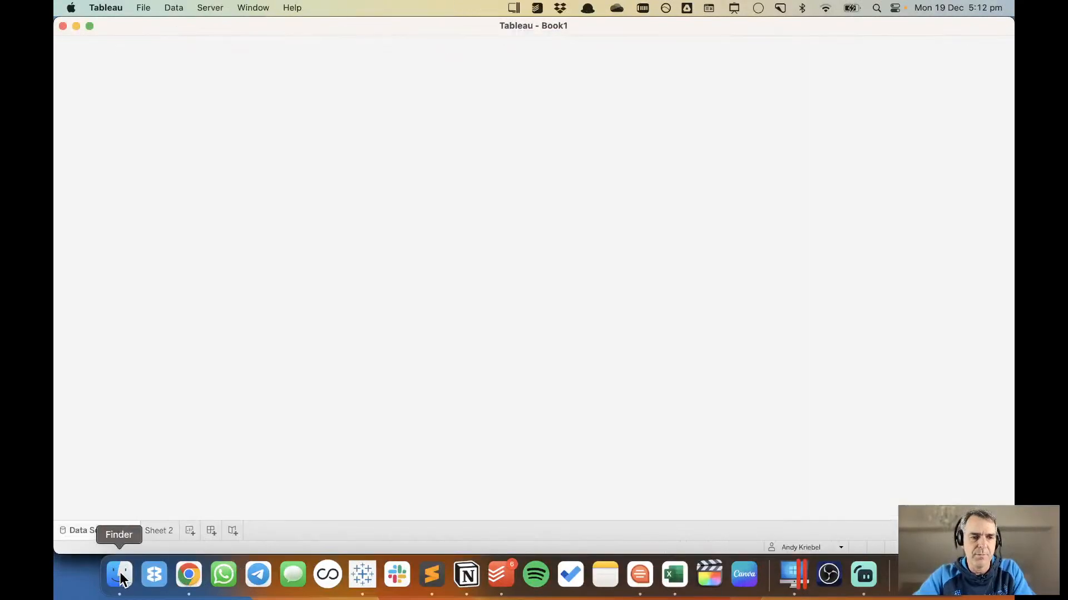
Switch to Finder and open RELIGDET_LA_UP_England_Wales_Descriptions.csv from the Downloads folder in Excel.
click(120, 576)
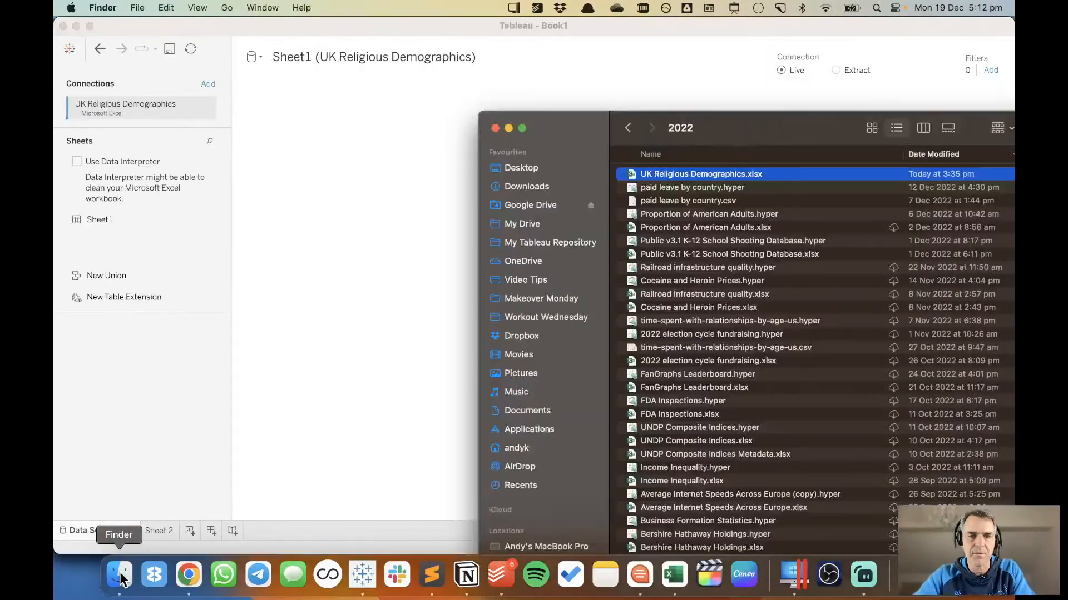
double_click(745, 127)
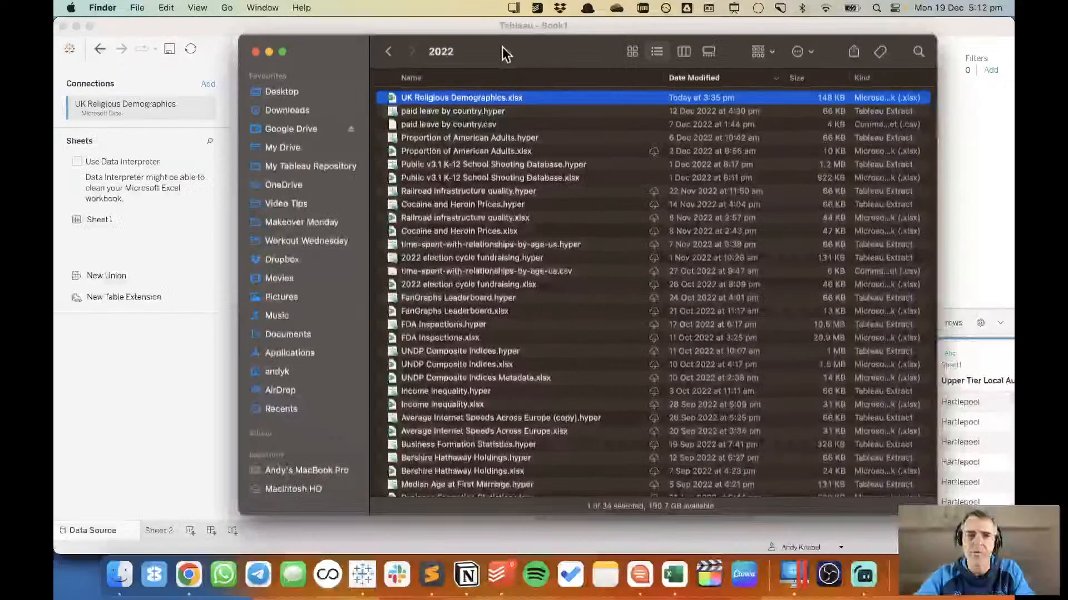
click(294, 110)
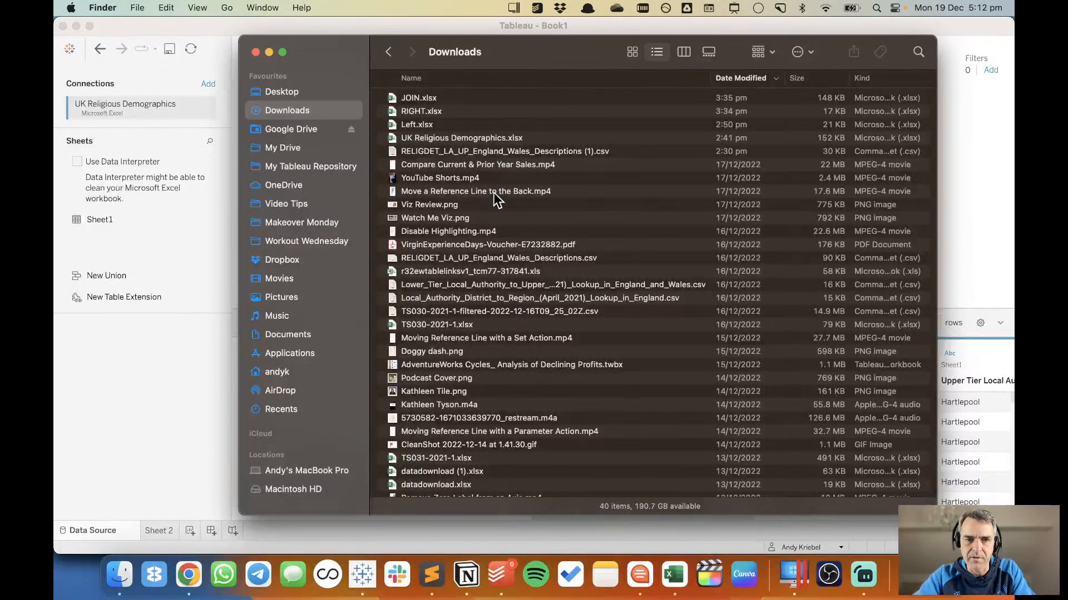
double_click(489, 256)
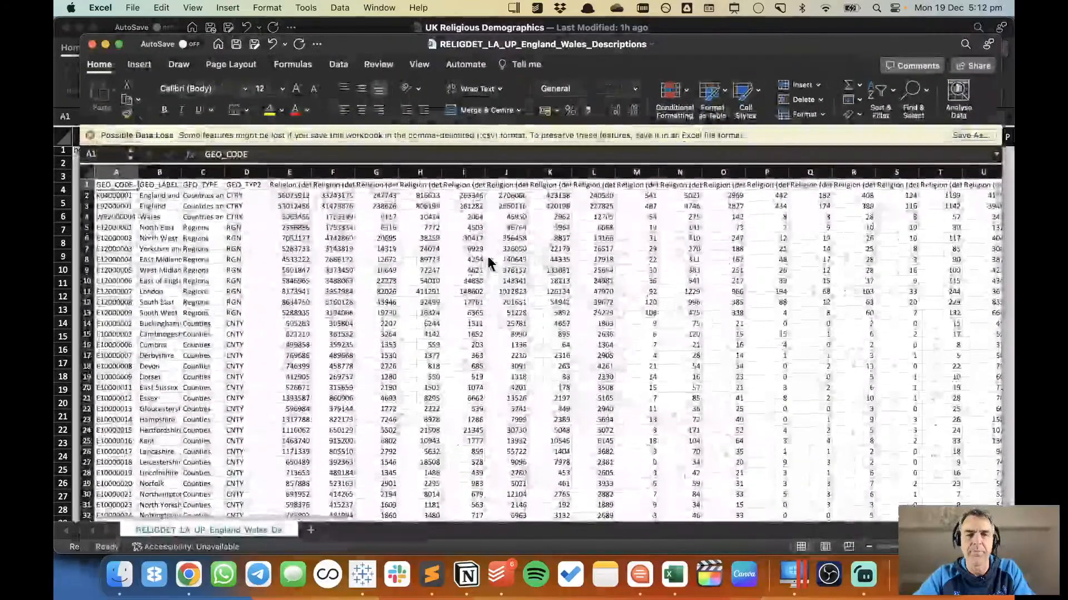
Search the detailed religion sheet for "jedi" and check the Jedi Knight column's figure for England and Wales.
click(652, 184)
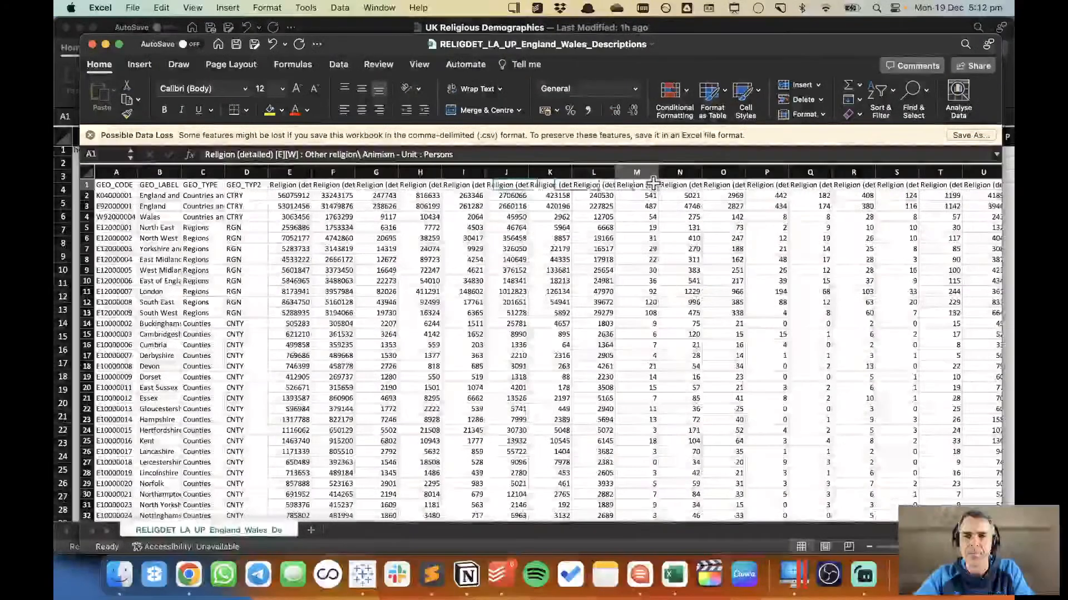
text(jedi)
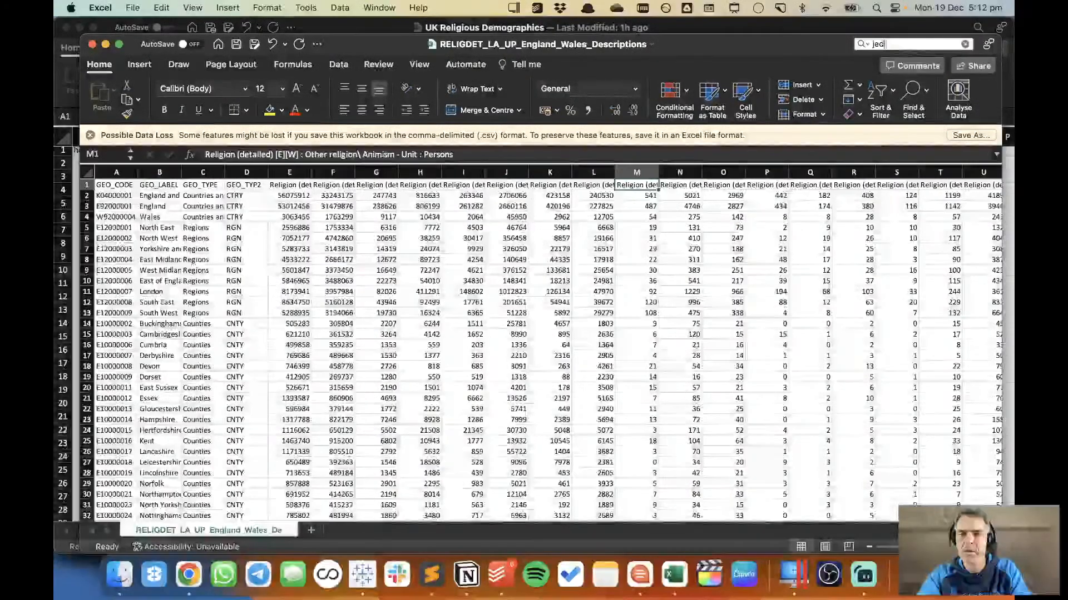
key(Return)
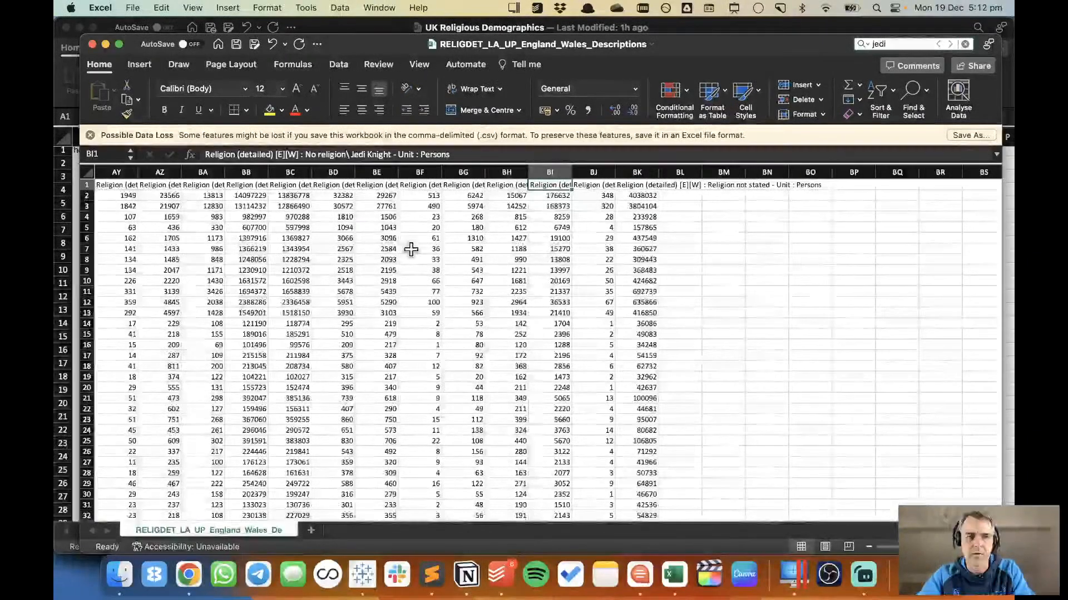
scroll(411, 249, left, 15)
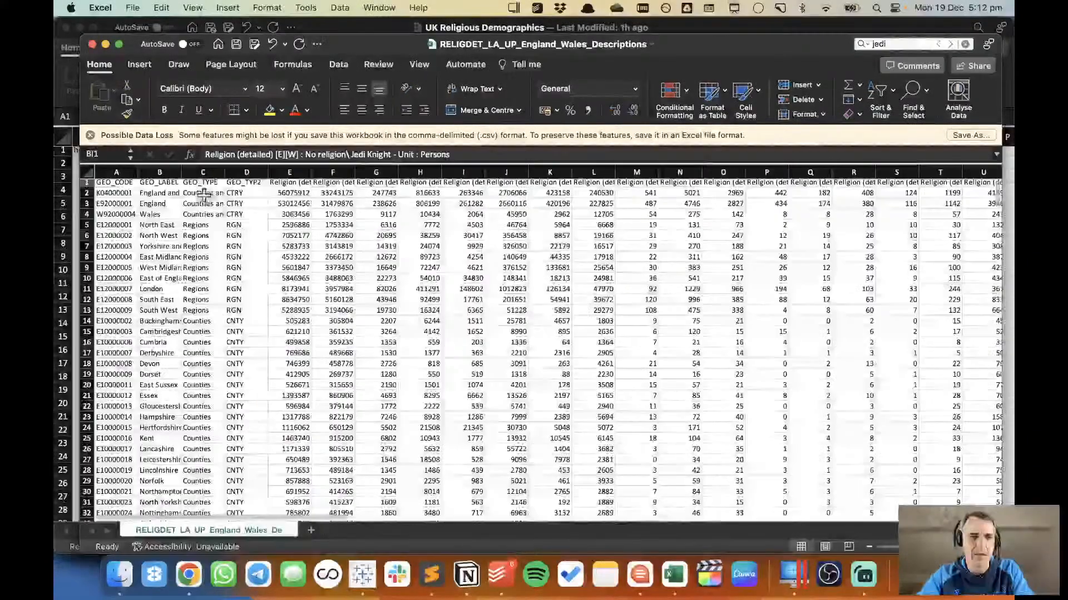
click(176, 192)
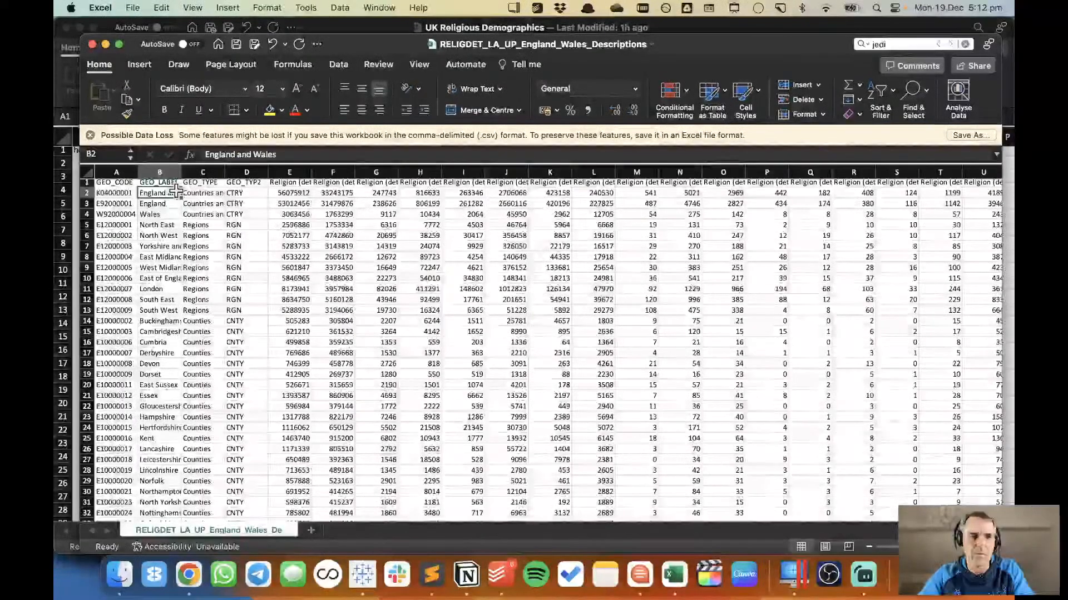
key(super+Right)
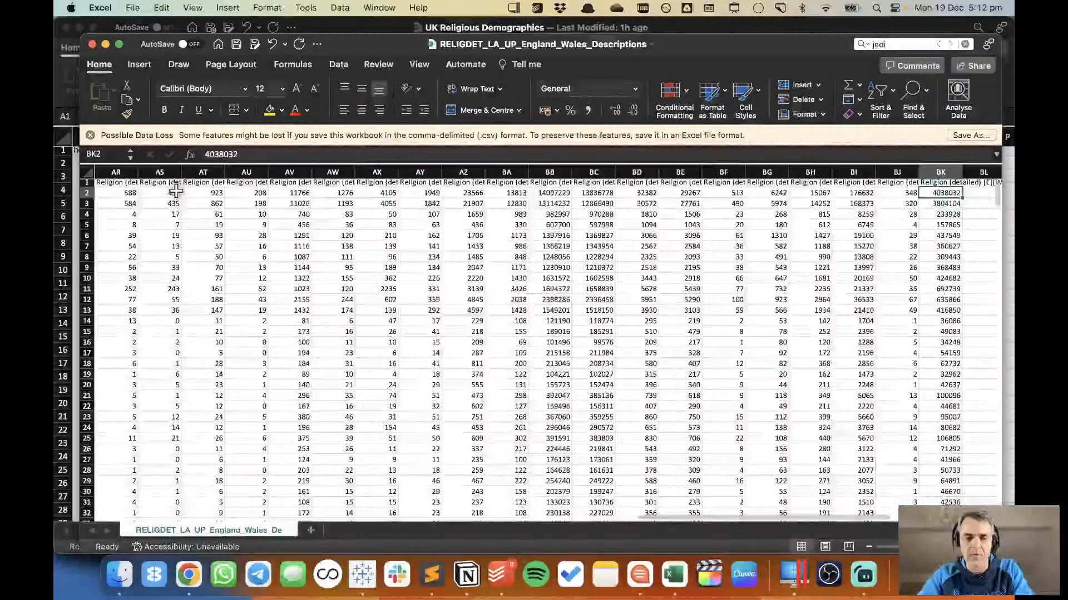
key(super+f)
text(jedi)
key(Return)
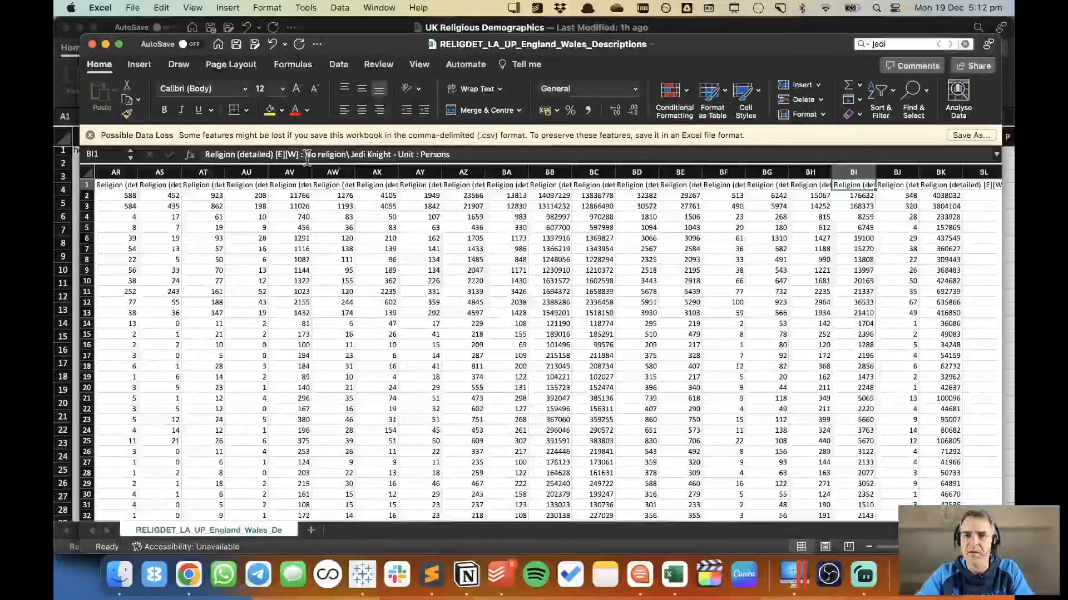
click(861, 197)
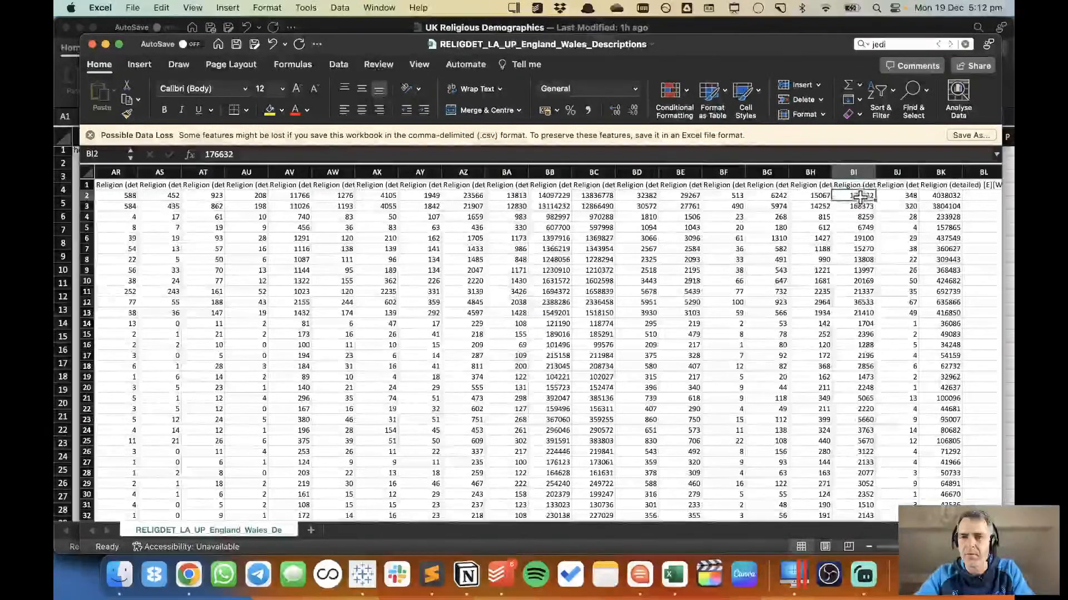
Read the detailed religion headers around the Jedi Knight column, from Realist back through Humanist, Heavy Metal and Atheist to Mixed Religion.
click(813, 184)
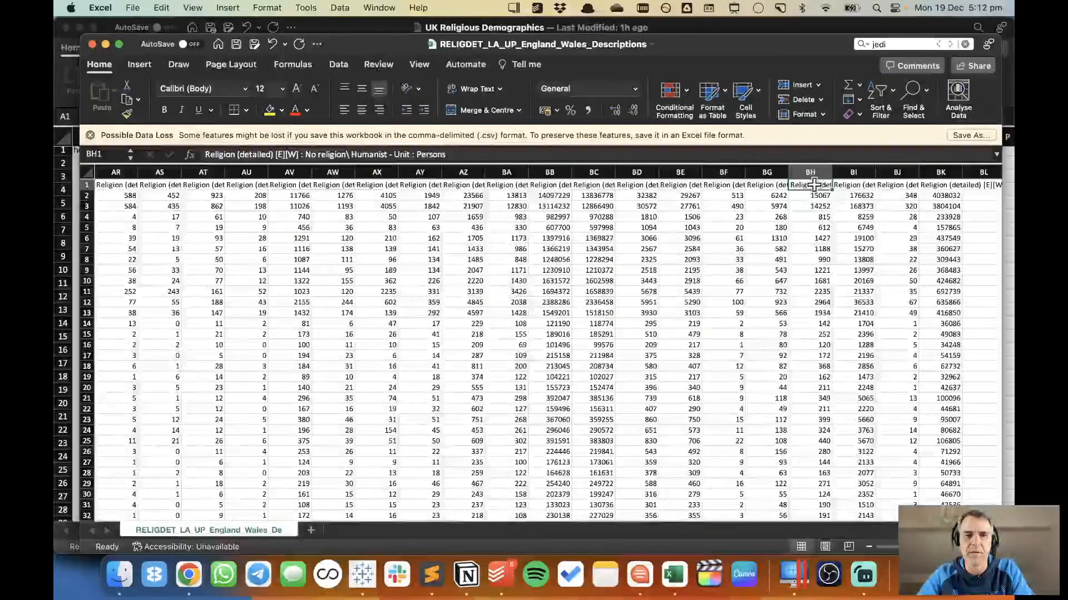
key(Right)
key(Right)
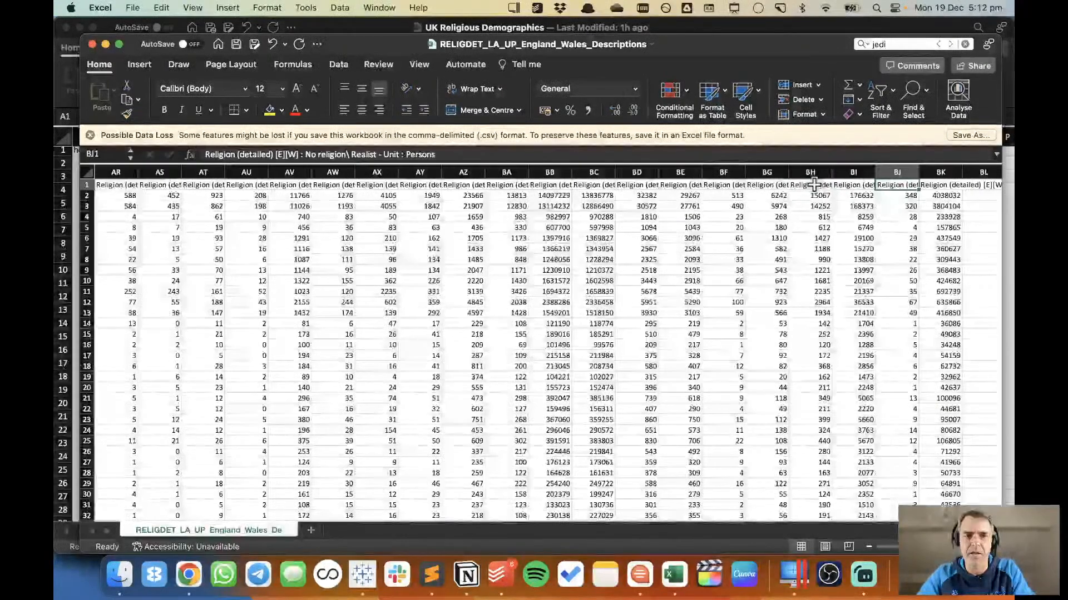
key(Left)
key(Left)
key(Left)
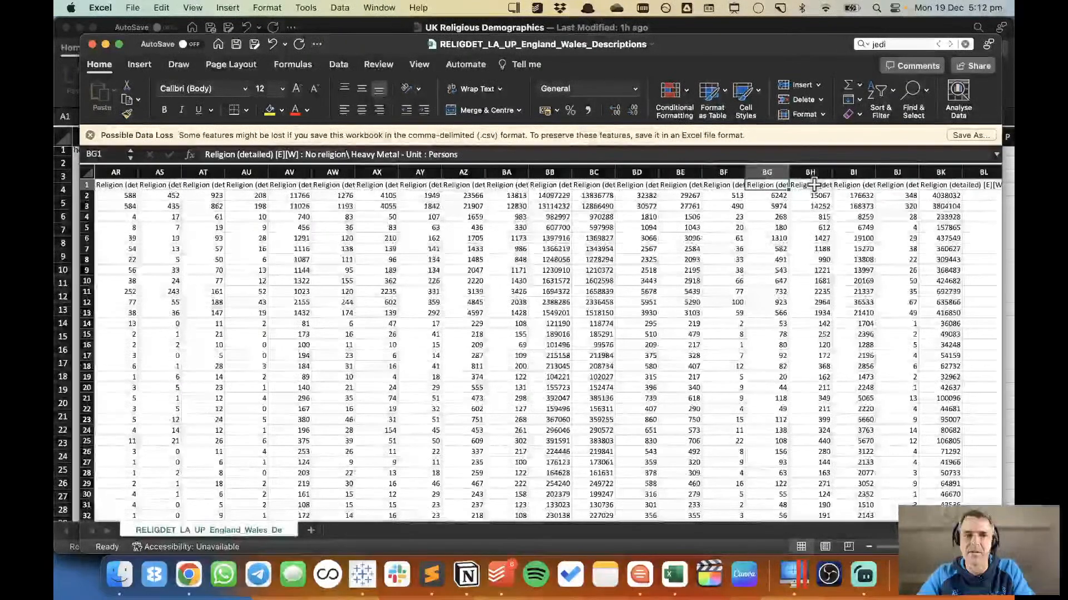
key(Left)
key(Left)
key(Left)
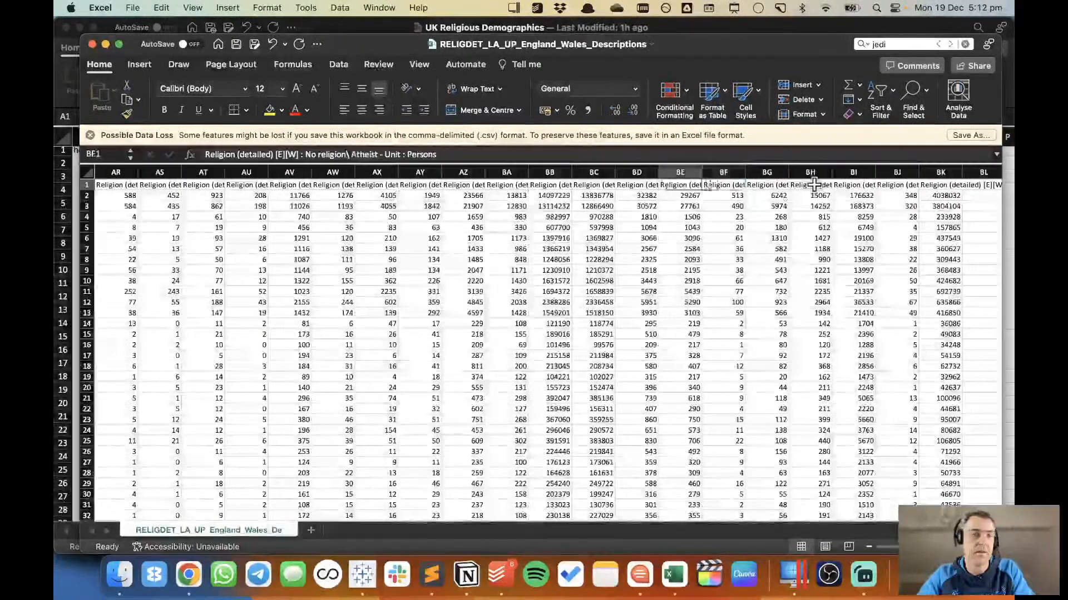
key(Left)
key(Left)
key(Left)
key(Left)
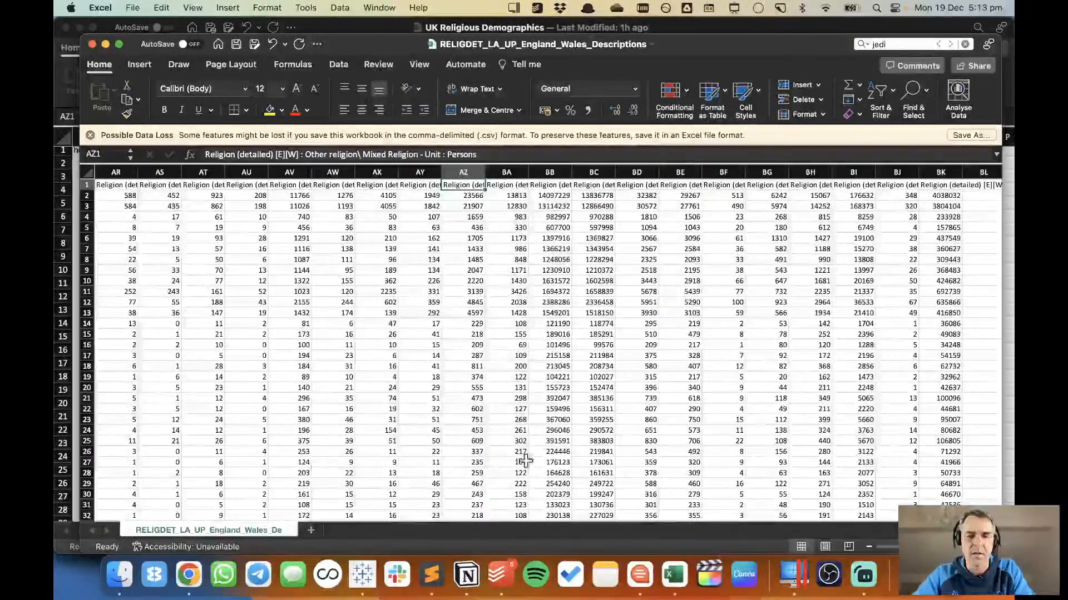
Return to Tableau and rename the data source as UK Religious Demographics.
click(362, 576)
double_click(420, 57)
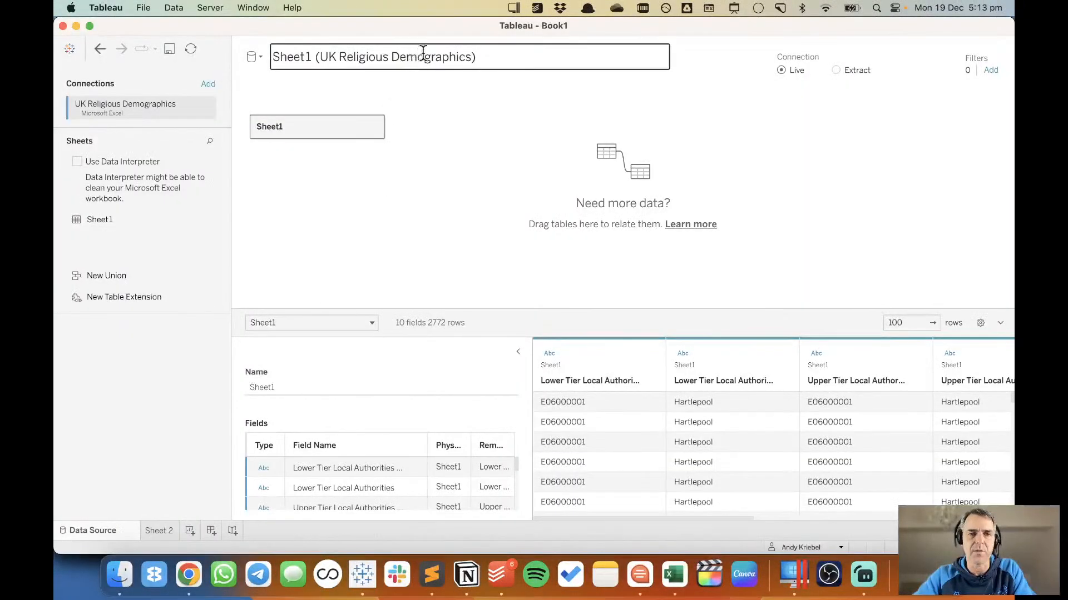
click(536, 62)
key(BackSpace)
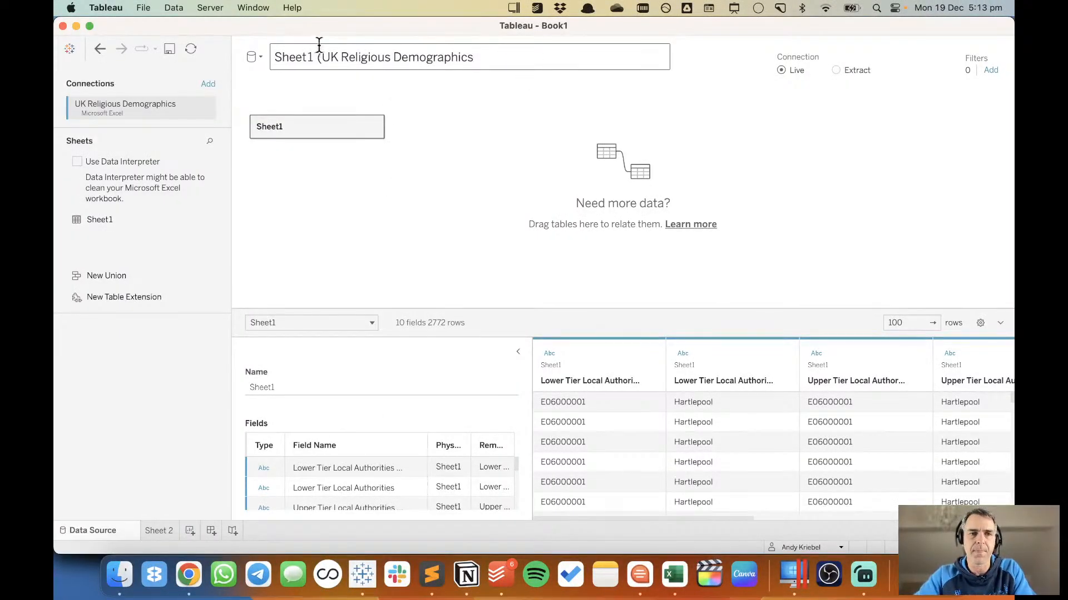
drag(322, 59, 151, 32)
key(BackSpace)
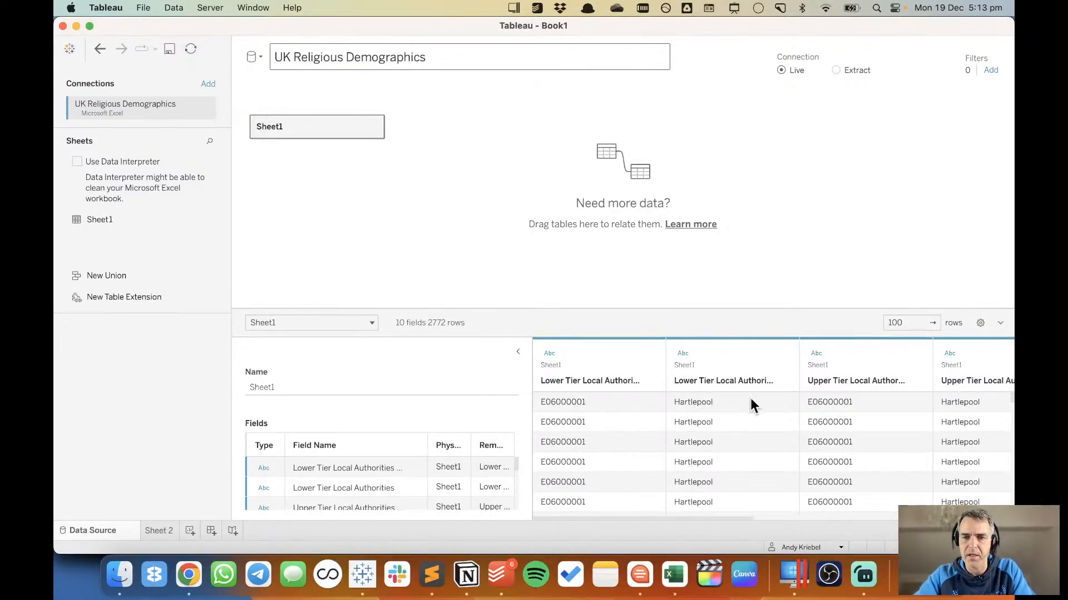
Review the data preview's columns, from the local authority and region fields to Religion, Observation 2021 and Observation 2011.
scroll(785, 396, right, 10)
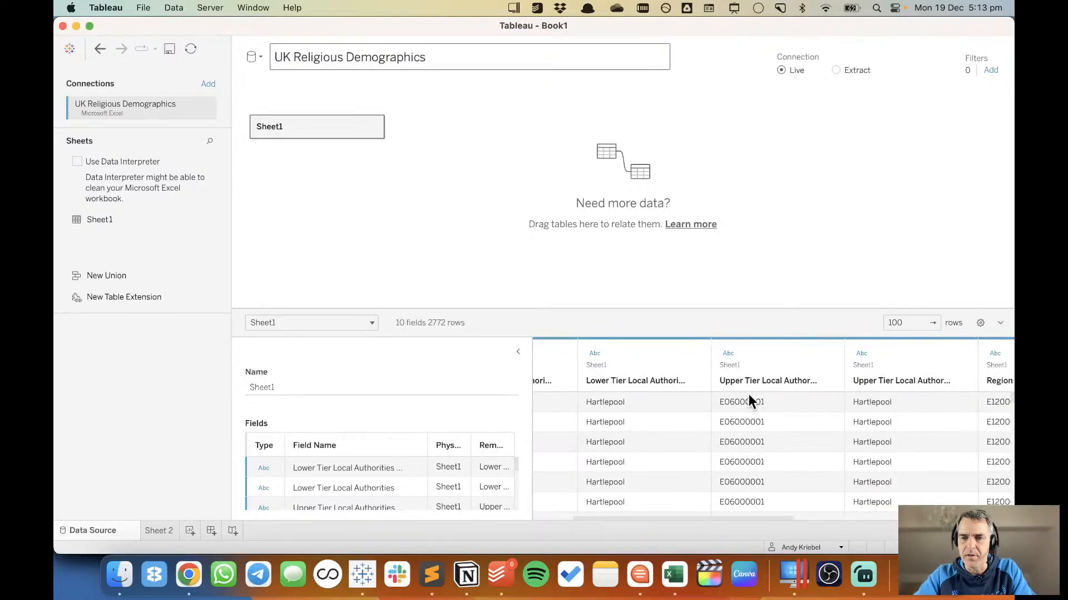
scroll(748, 395, right, 6)
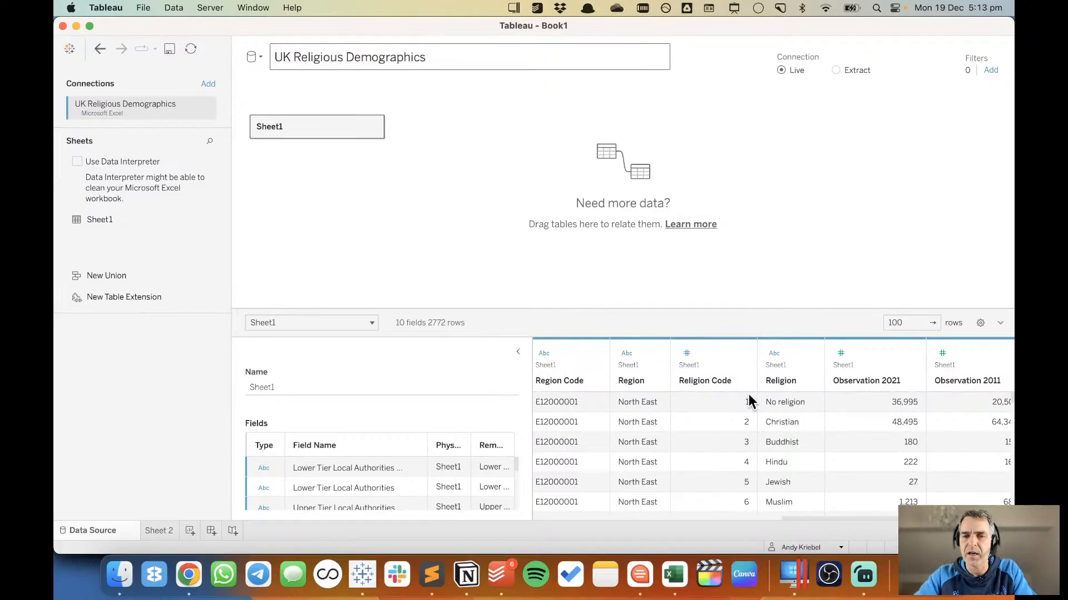
scroll(748, 401, left, 15)
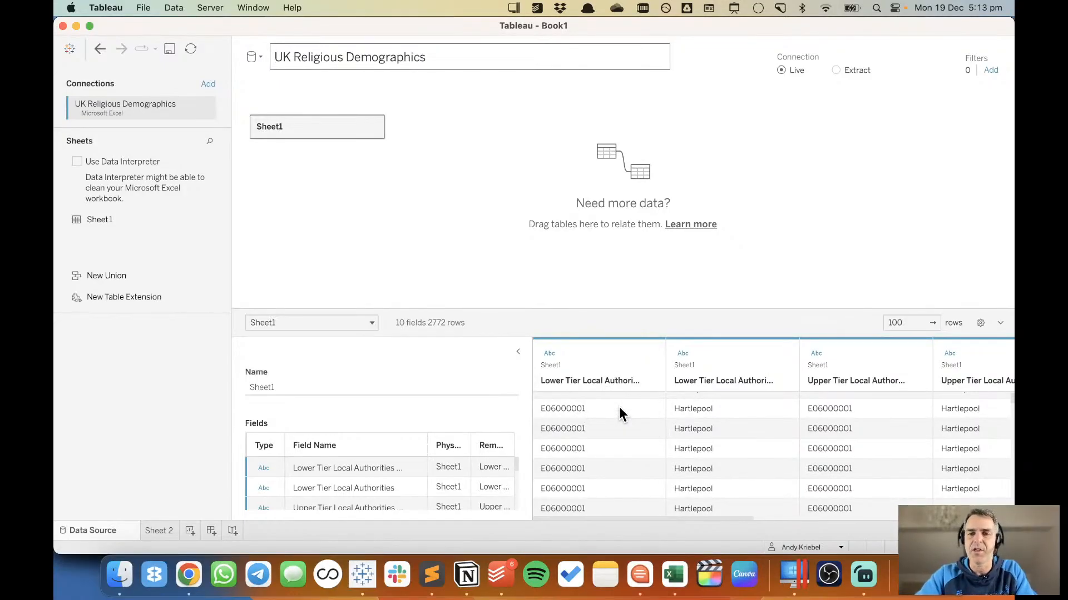
scroll(684, 439, right, 10)
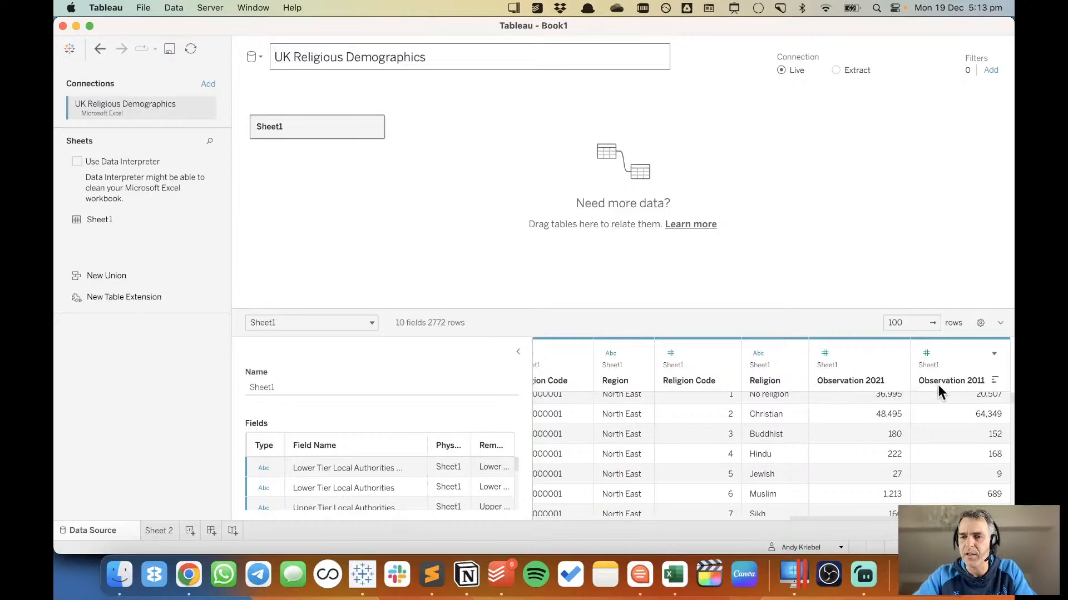
click(845, 210)
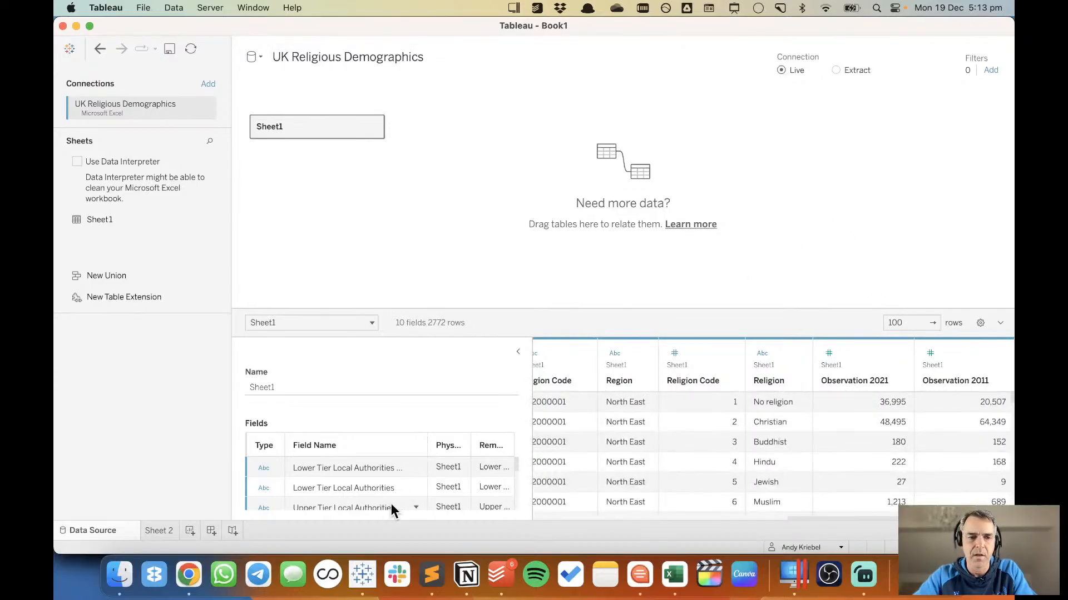
On Sheet 2, show the totals of Observation 2021 and Observation 2011 in a text table, and clear the sheet.
click(165, 532)
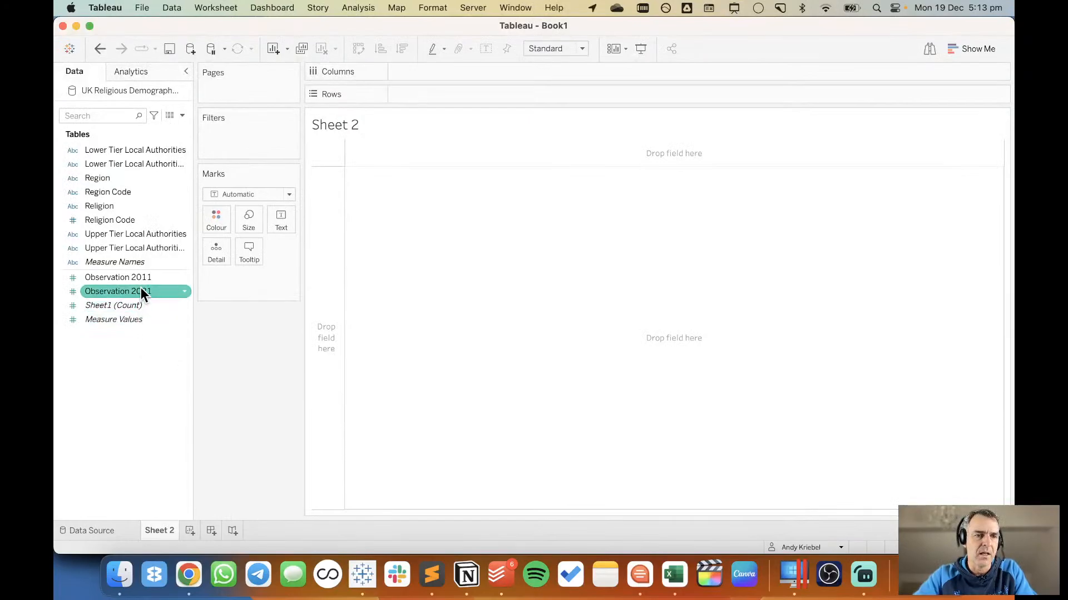
drag(141, 292, 442, 218)
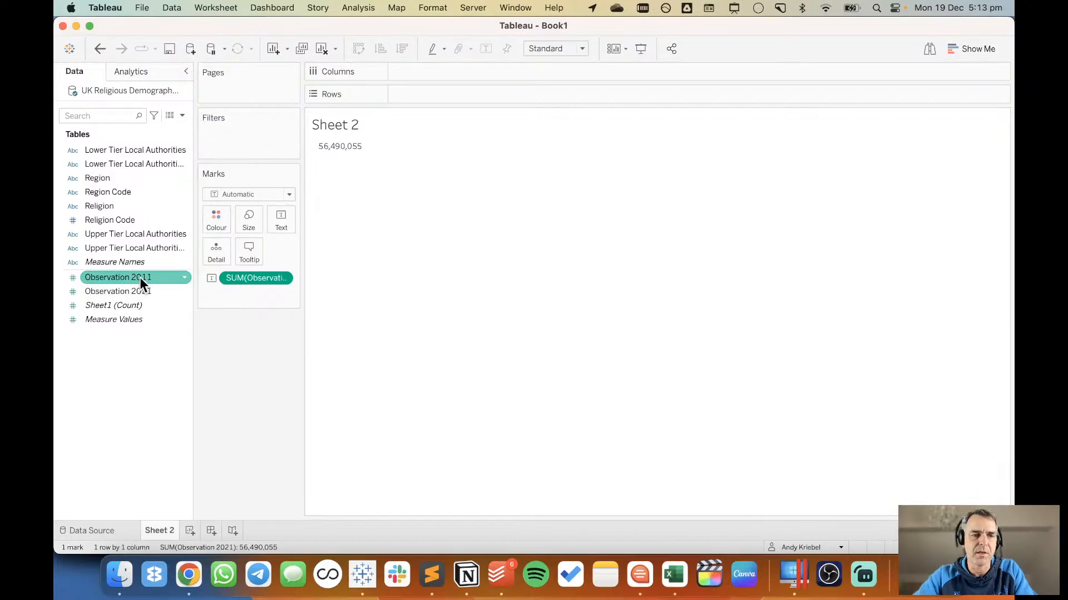
drag(139, 277, 348, 144)
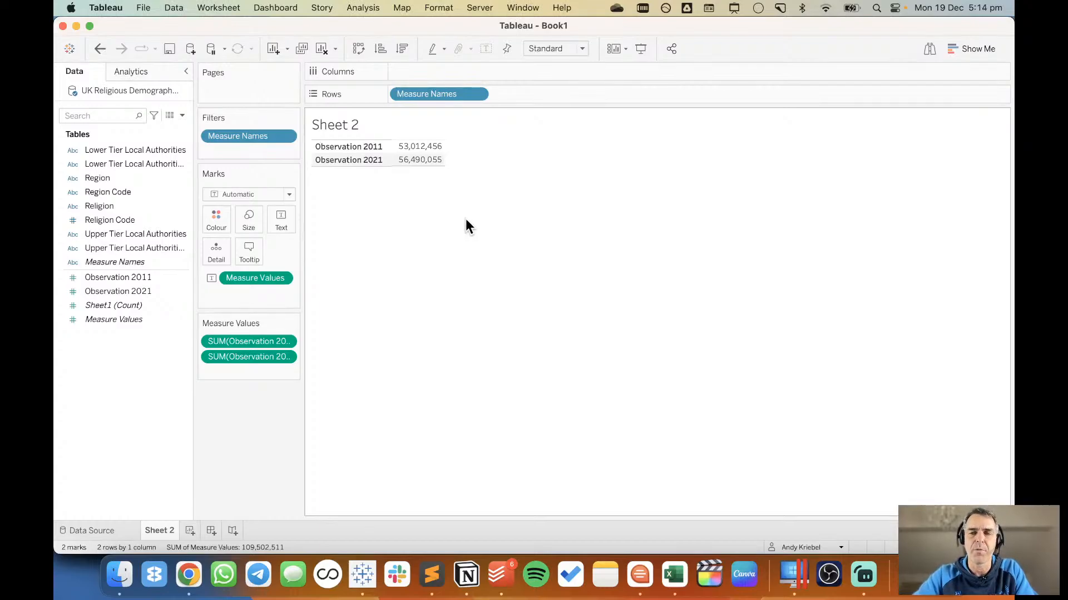
click(322, 48)
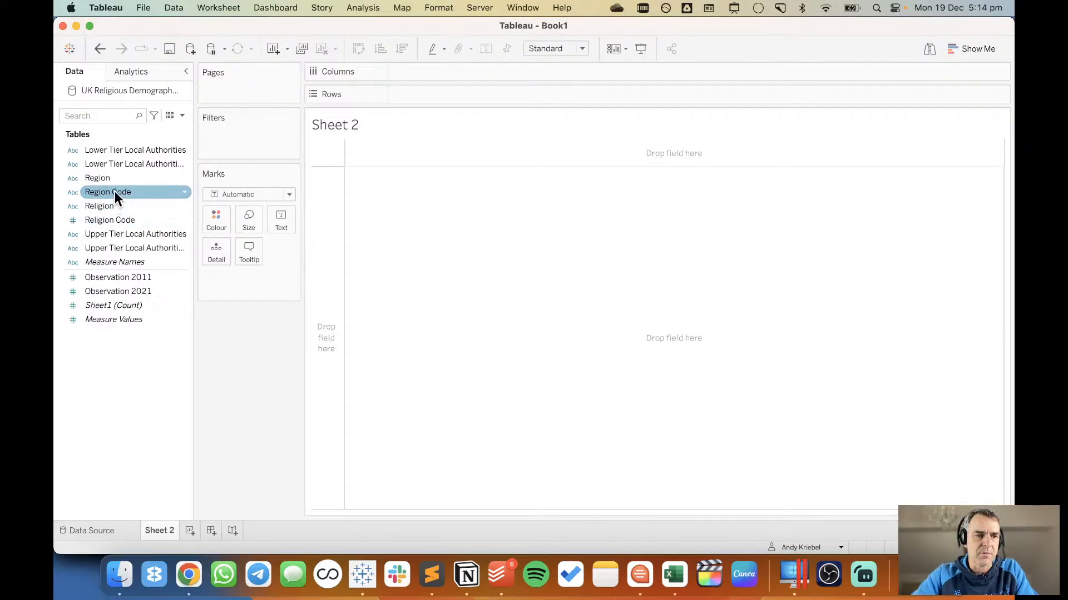
Hide the Region Code and Religion Code fields from the data source's field list.
click(113, 220)
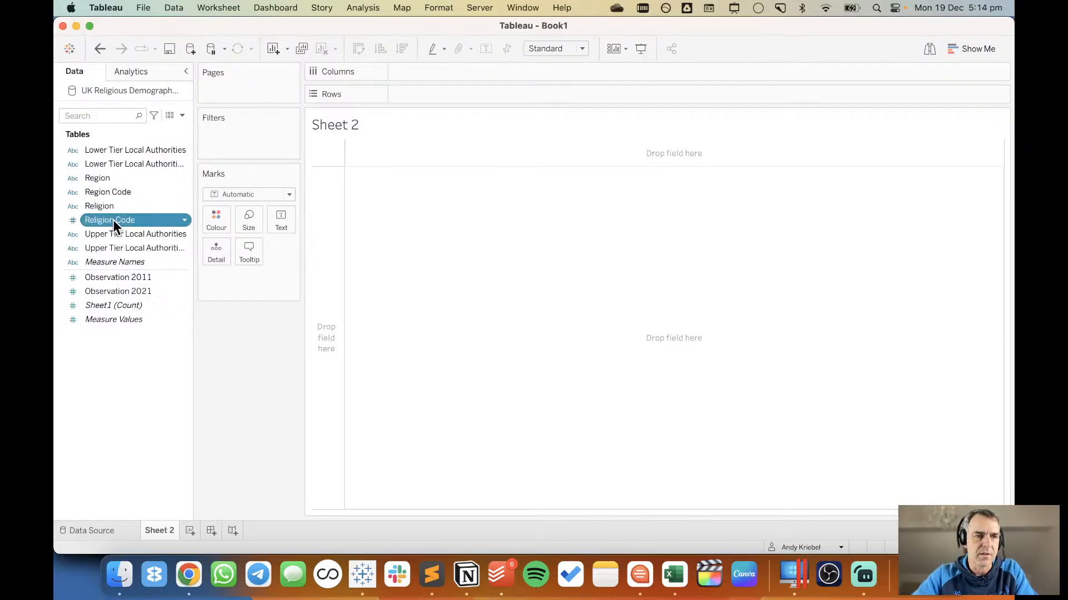
super+click(121, 192)
right_click(122, 192)
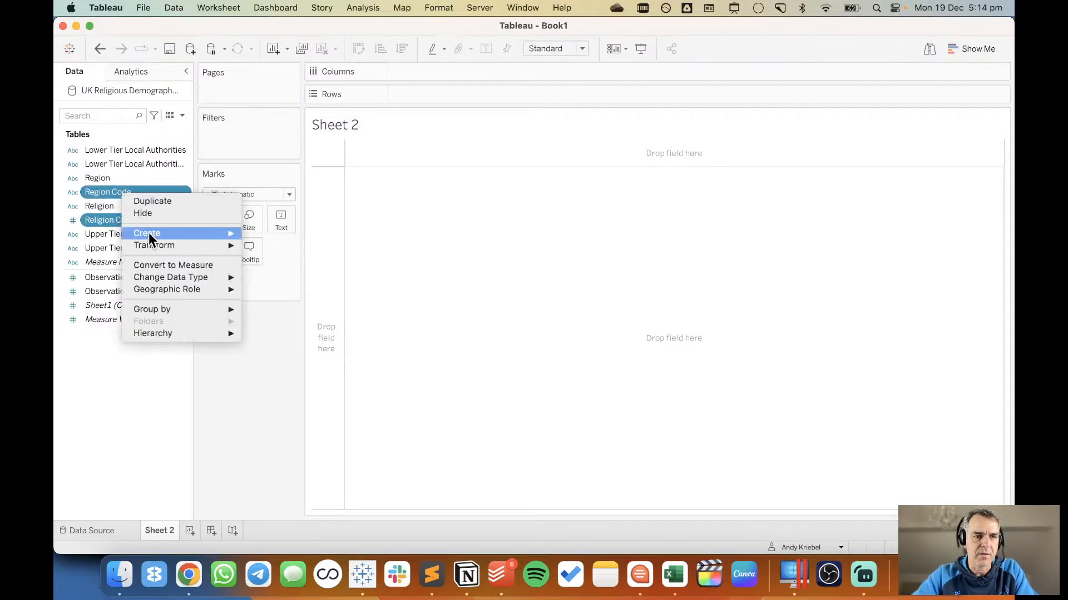
click(161, 213)
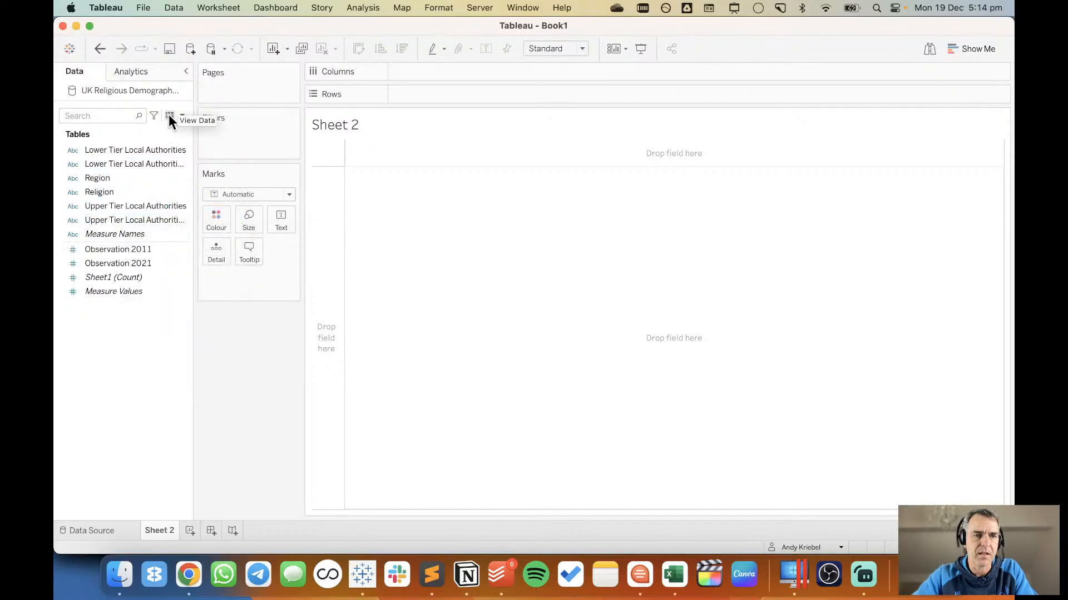
View the underlying data and check the columns from Lower Tier Local Authorities through Region and Religion to Upper Tier Local Authorities.
click(169, 116)
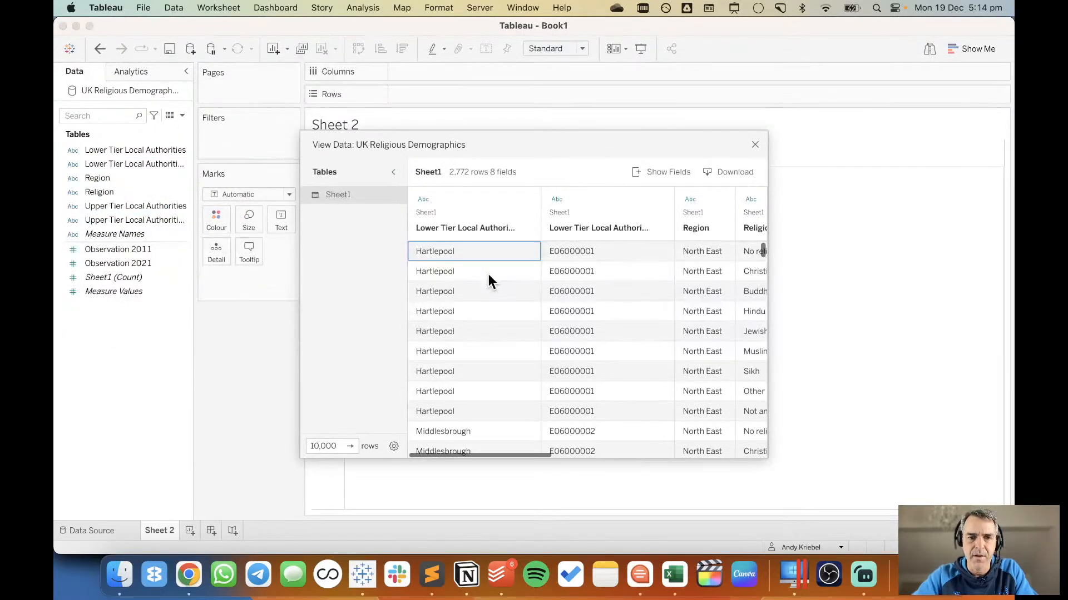
click(597, 249)
scroll(597, 249, right, 5)
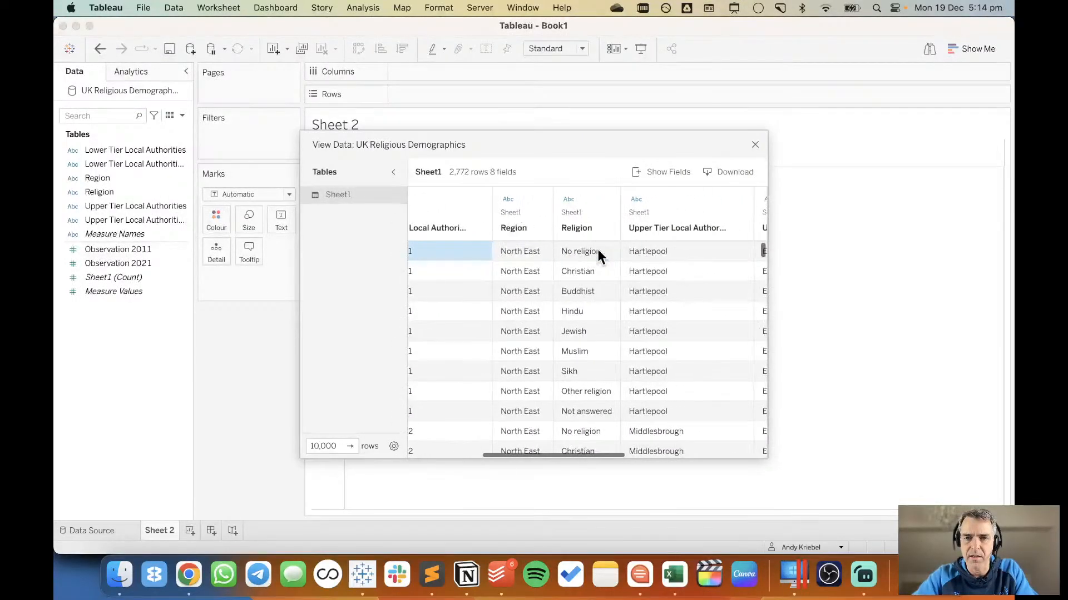
scroll(598, 251, right, 3)
scroll(598, 255, right, 1)
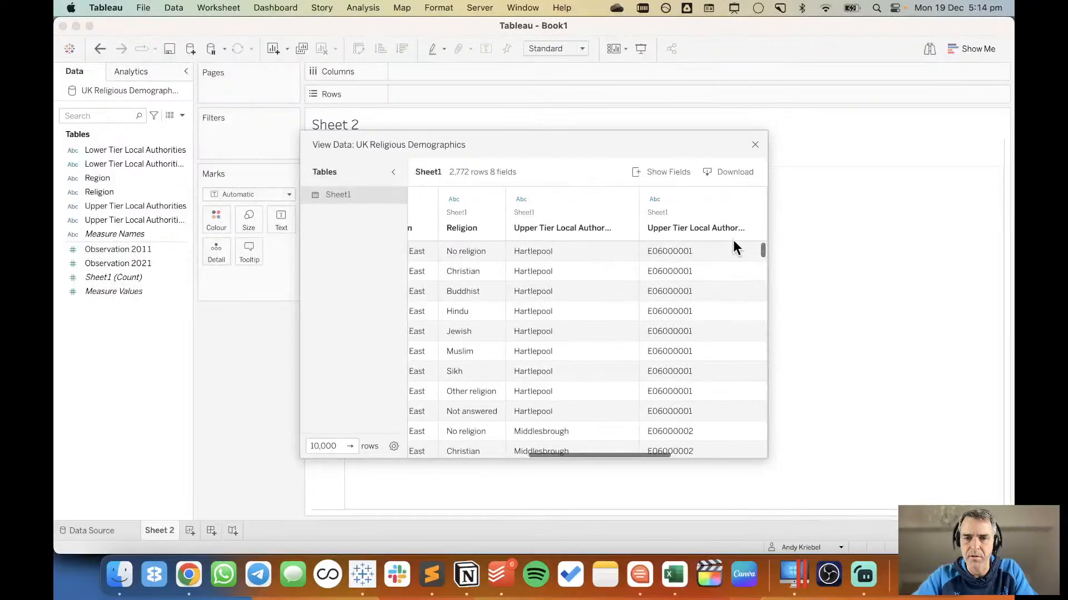
click(755, 144)
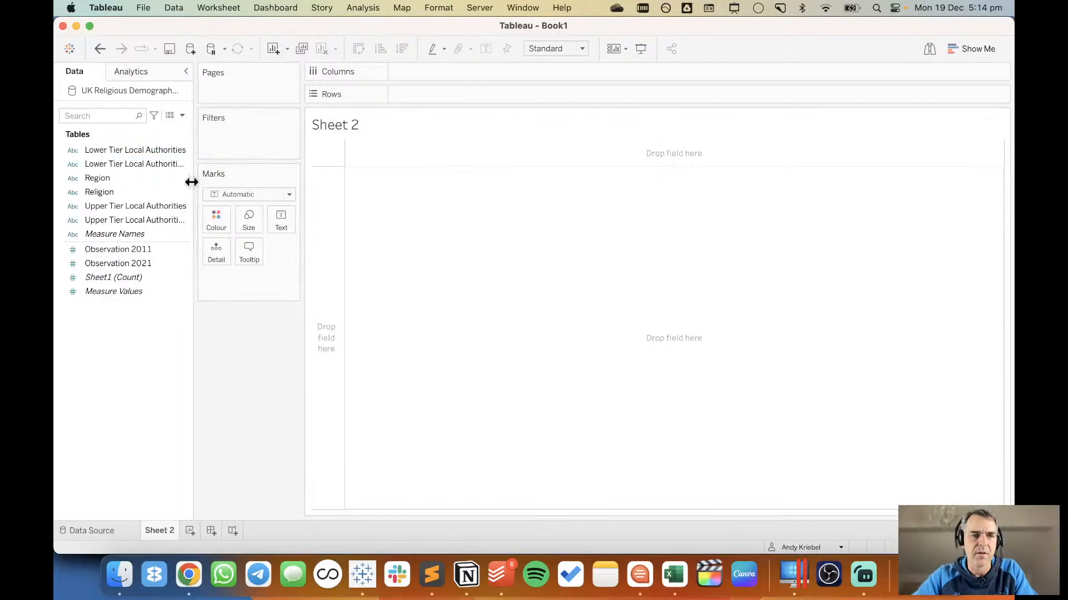
Hide the Lower Tier and Upper Tier Local Authorities Code fields, with the field list wide enough to read their full names.
drag(192, 182, 336, 167)
click(198, 165)
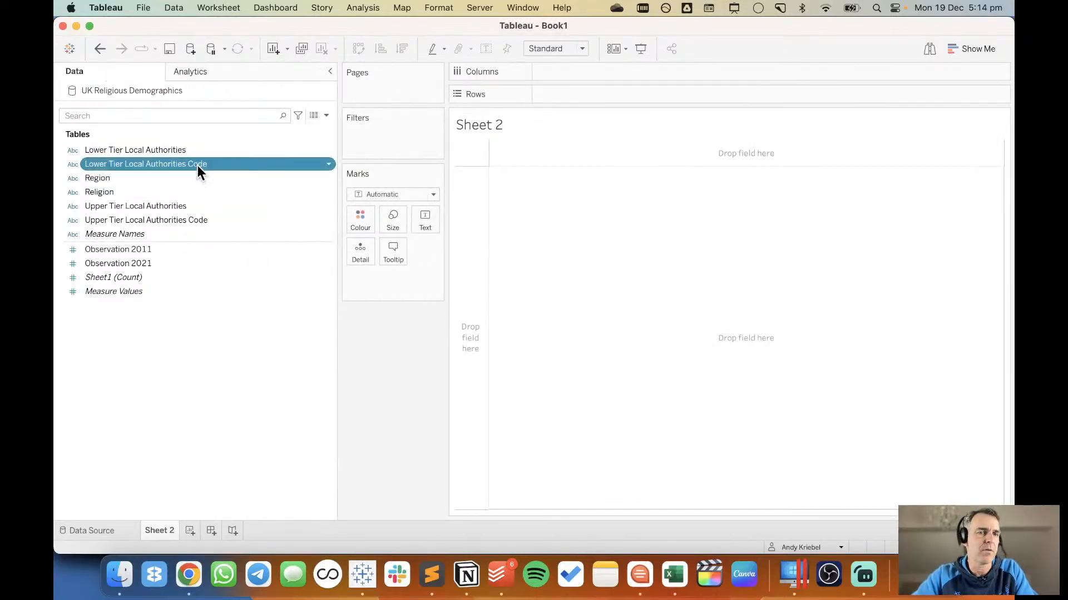
super+click(197, 218)
right_click(197, 218)
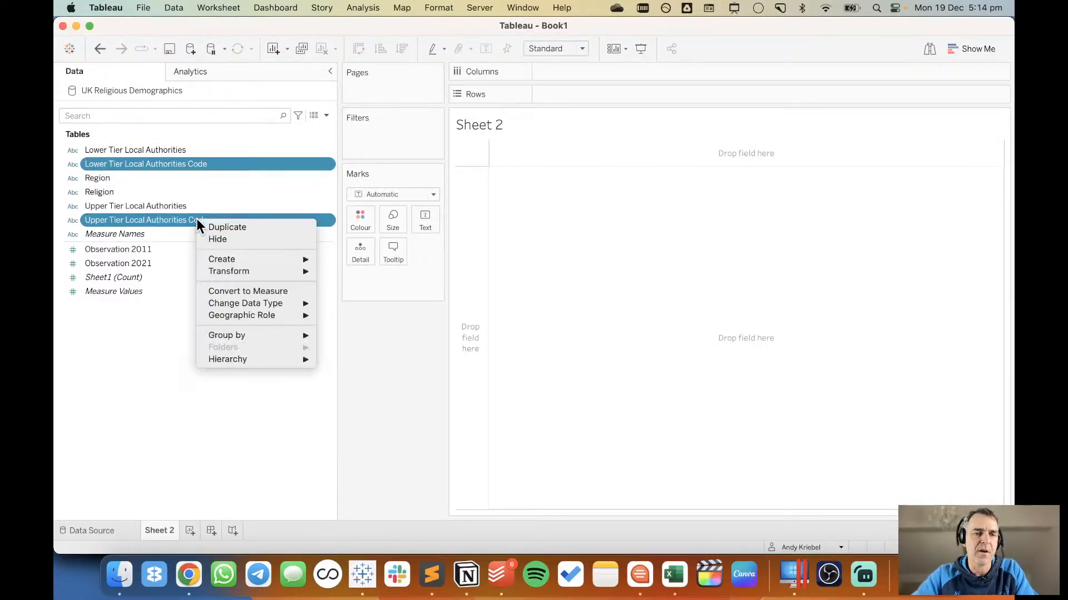
click(231, 239)
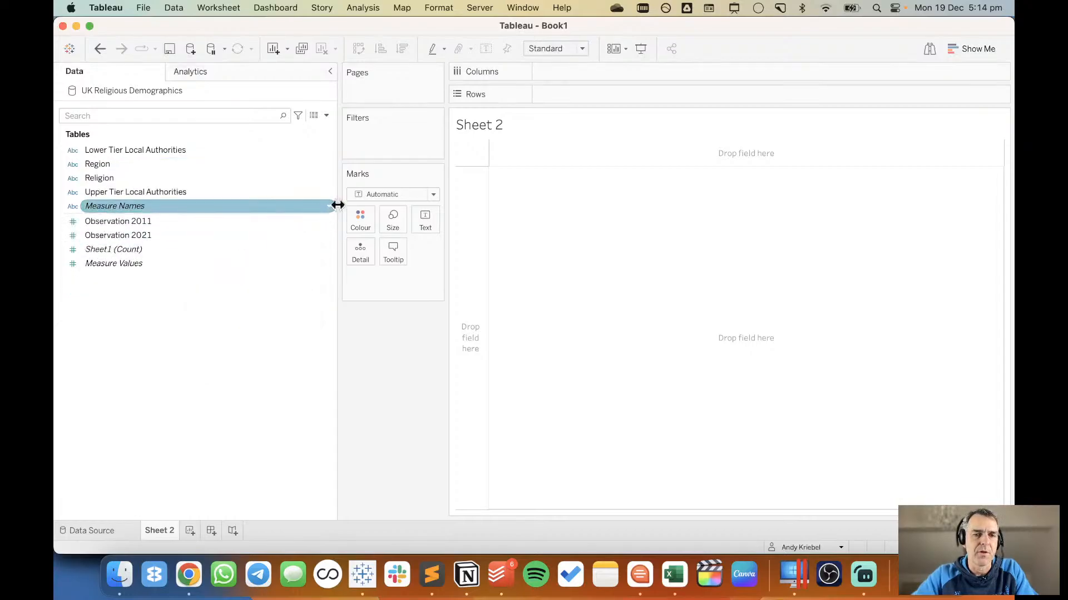
drag(338, 206, 207, 189)
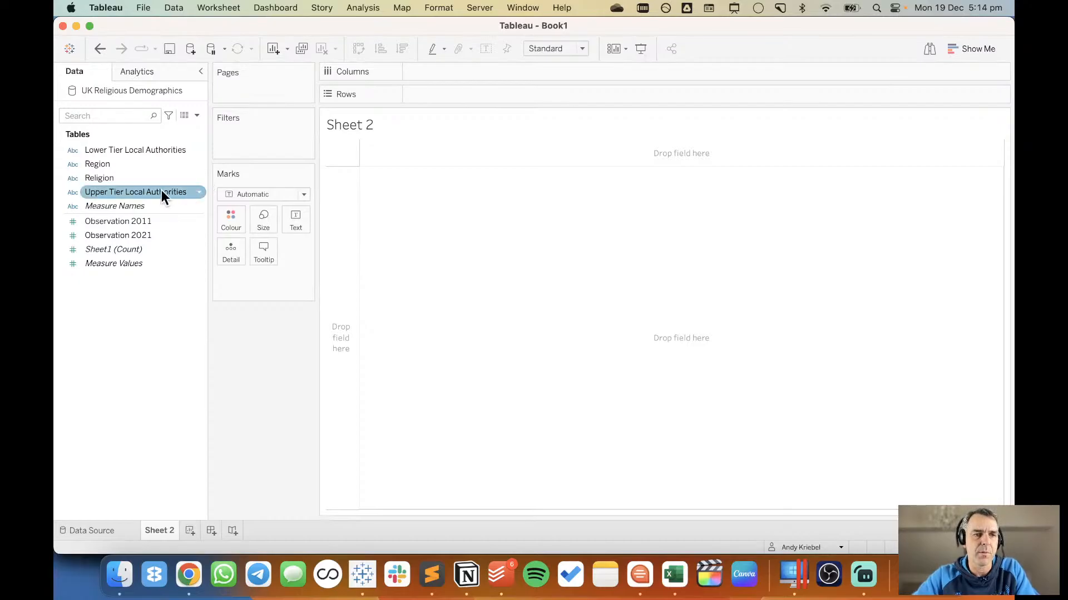
Build a bar chart of Observation 2021 by Religion, sorted descending, with Observation 2011 as side-by-side bars on the same axis.
drag(128, 177, 345, 212)
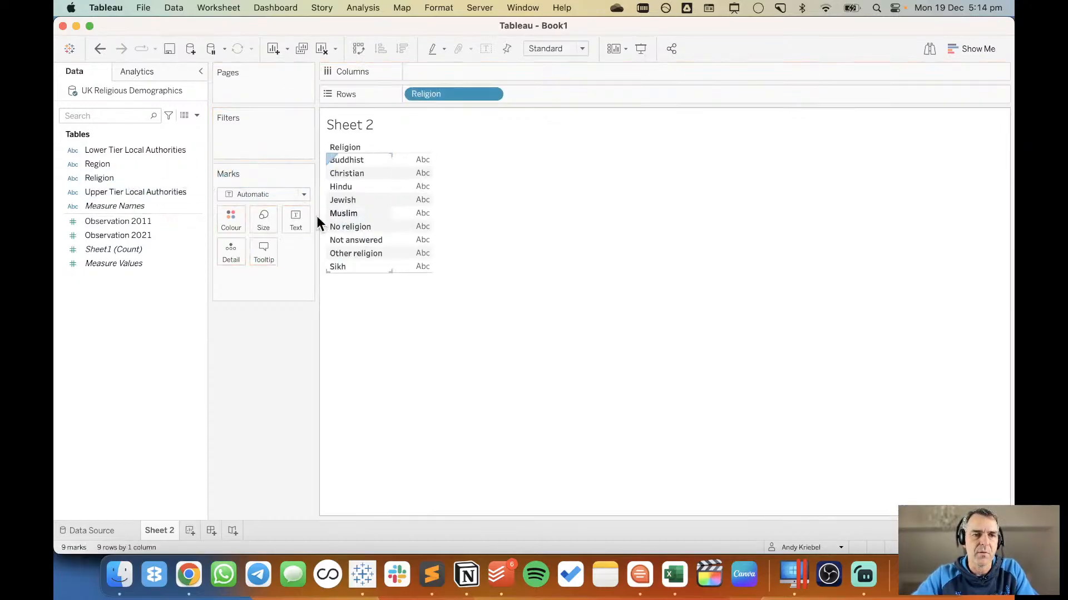
drag(159, 239, 463, 72)
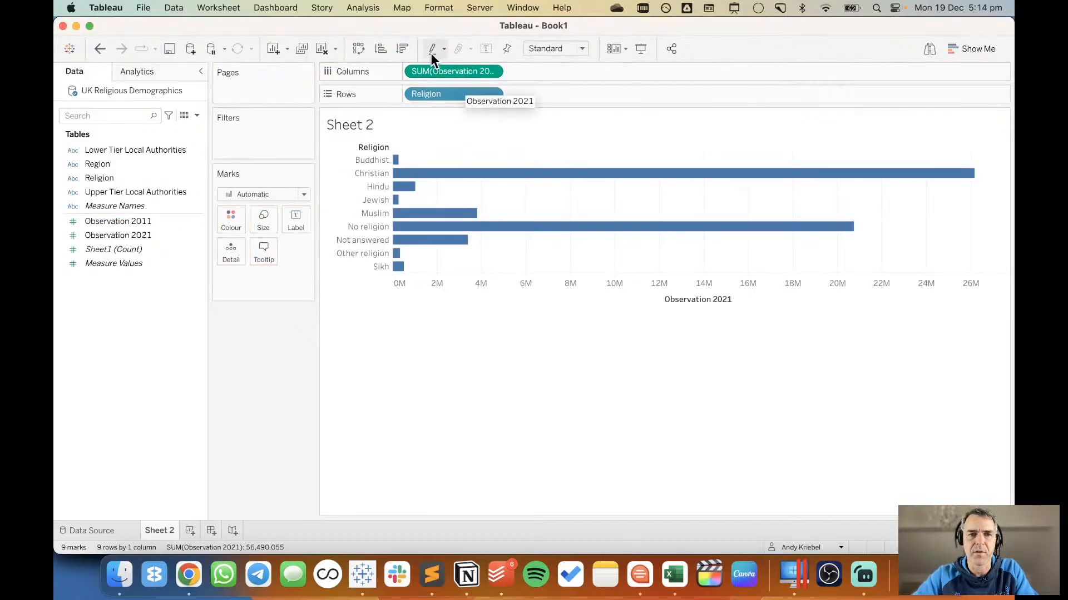
click(401, 48)
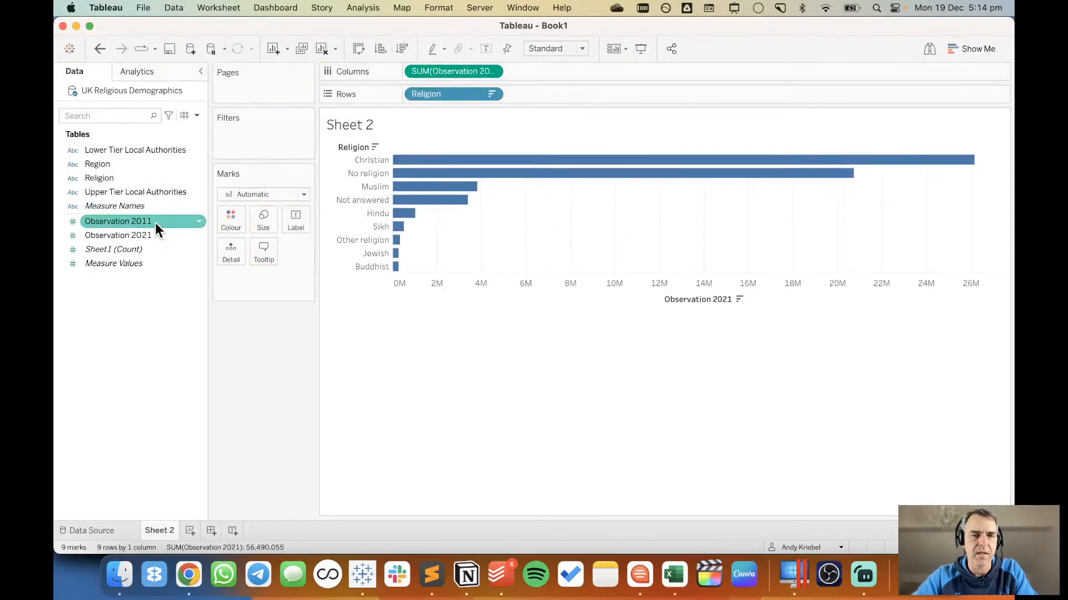
drag(156, 228, 516, 284)
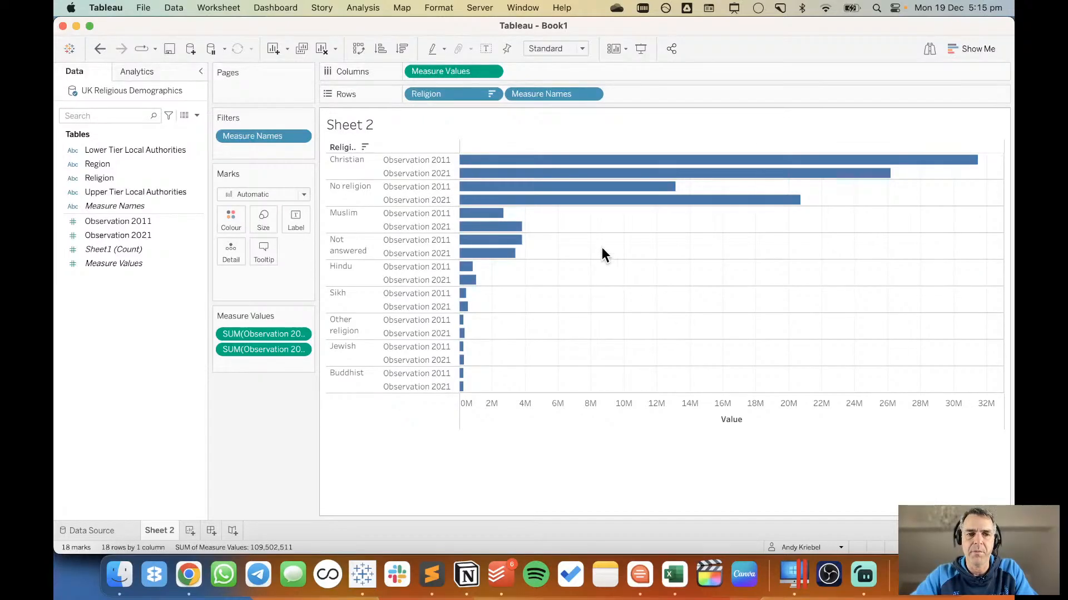
Check the sort settings of the Religion field on the rows, leaving them as they are.
click(492, 94)
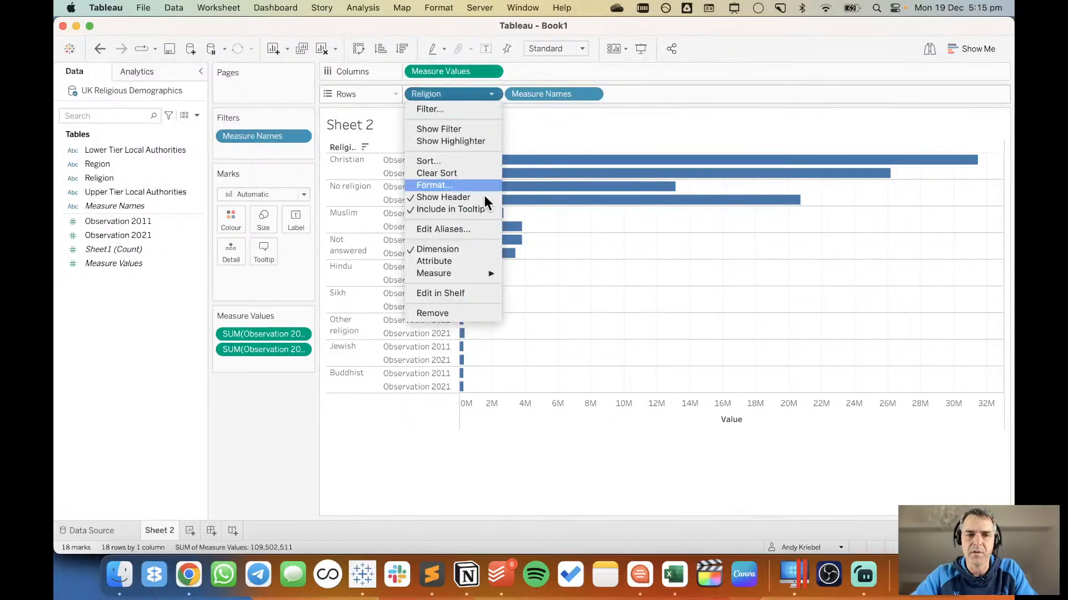
click(465, 161)
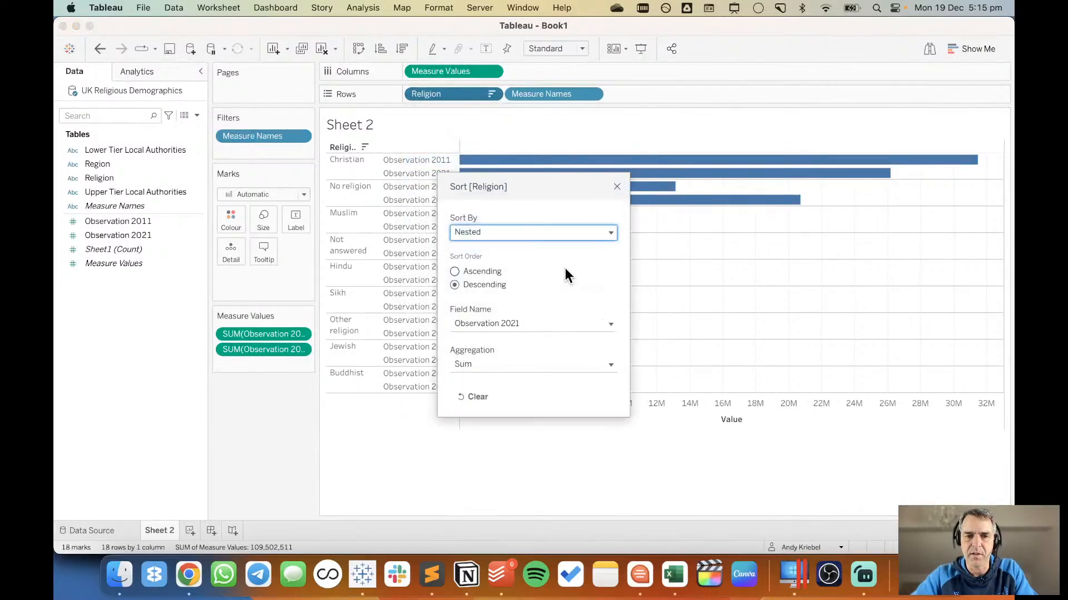
click(619, 187)
Create a calculated field named Change with the formula [Observation 2021]-[Observation 2011].
right_click(119, 305)
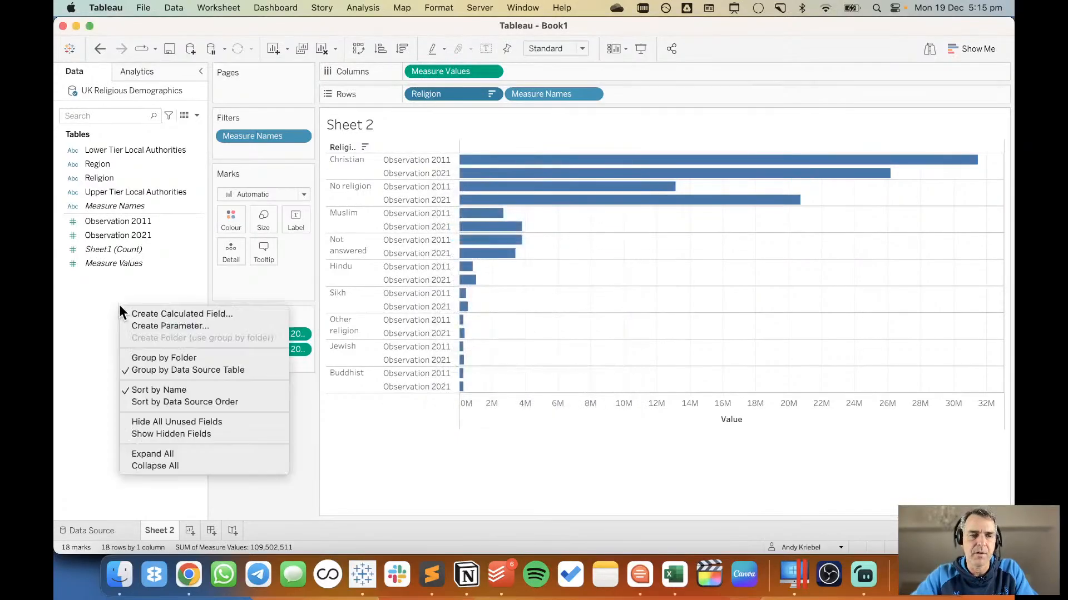
click(146, 315)
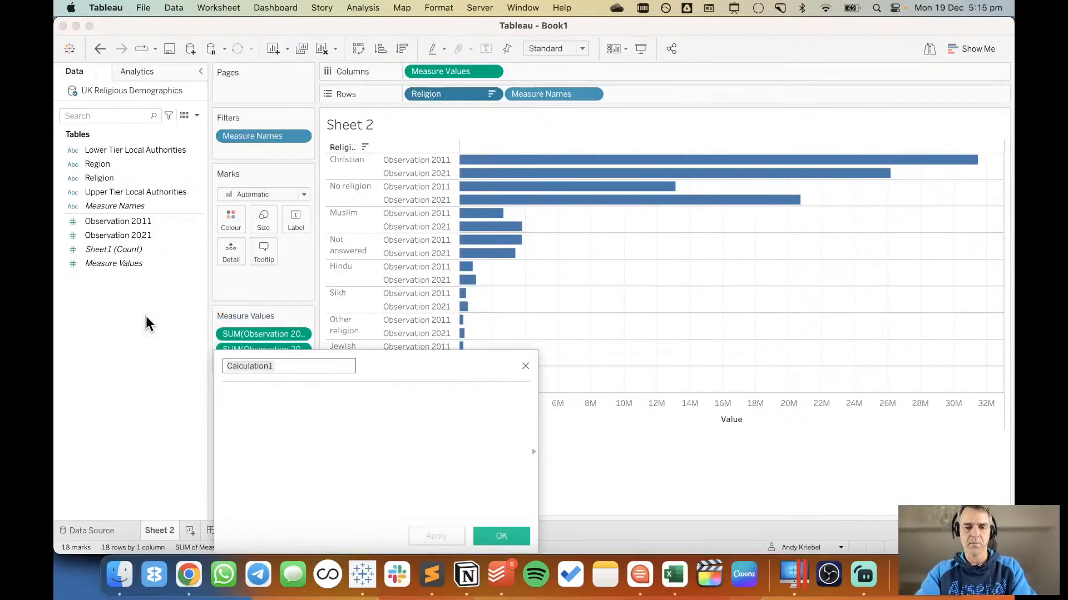
text(Change)
click(291, 444)
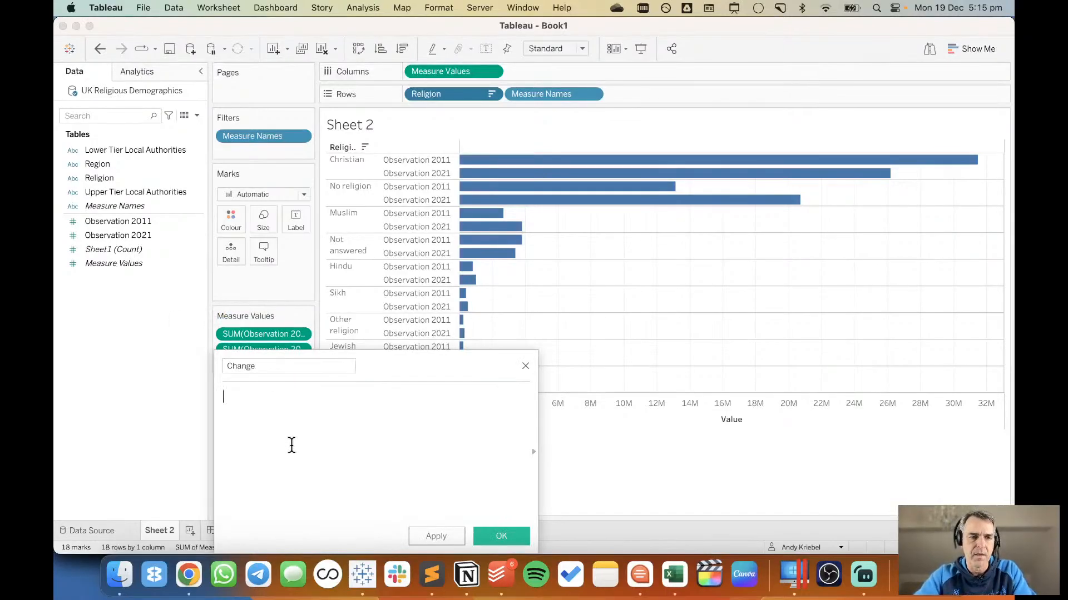
drag(393, 364, 555, 142)
click(109, 223)
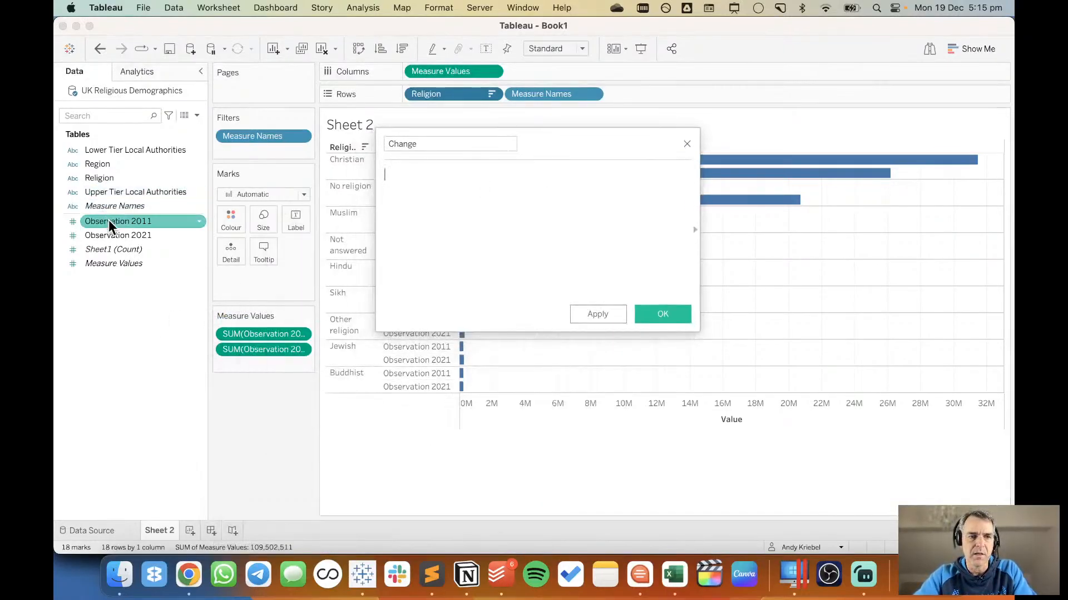
drag(114, 236, 448, 213)
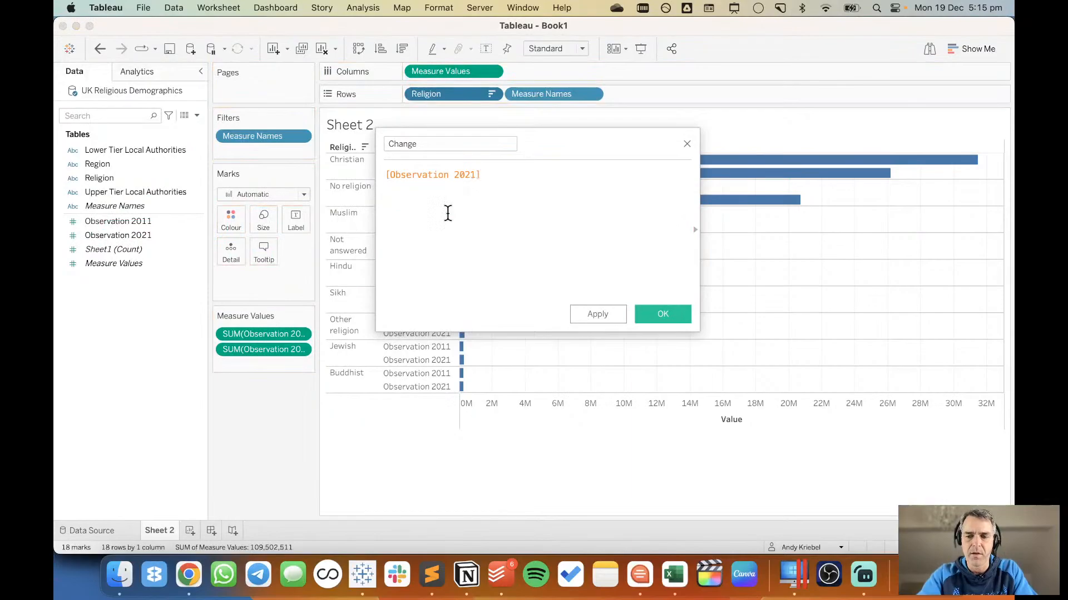
text(-)
click(162, 221)
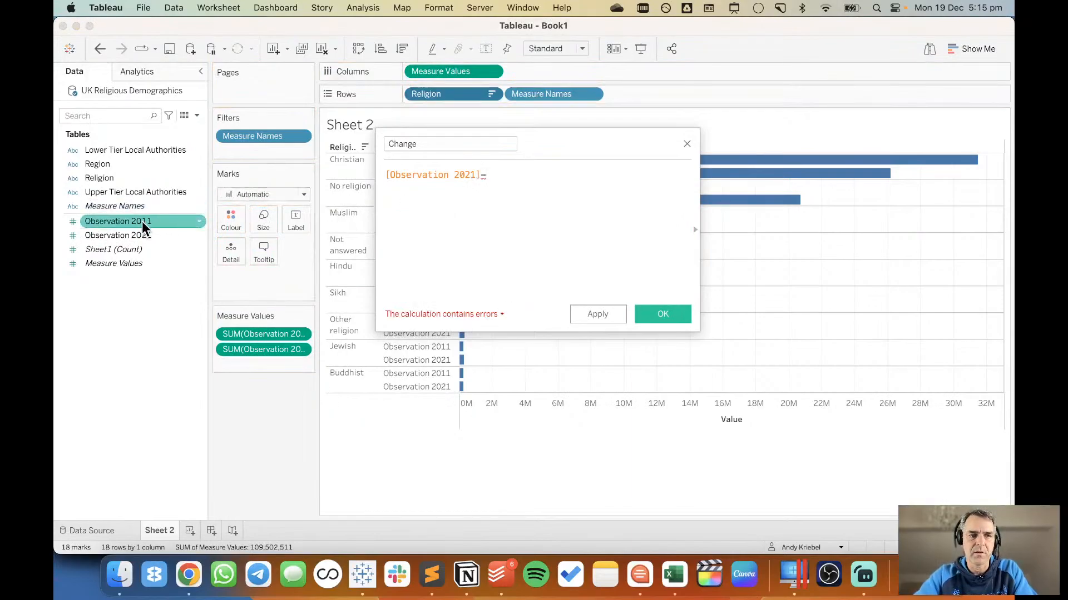
drag(144, 227, 647, 186)
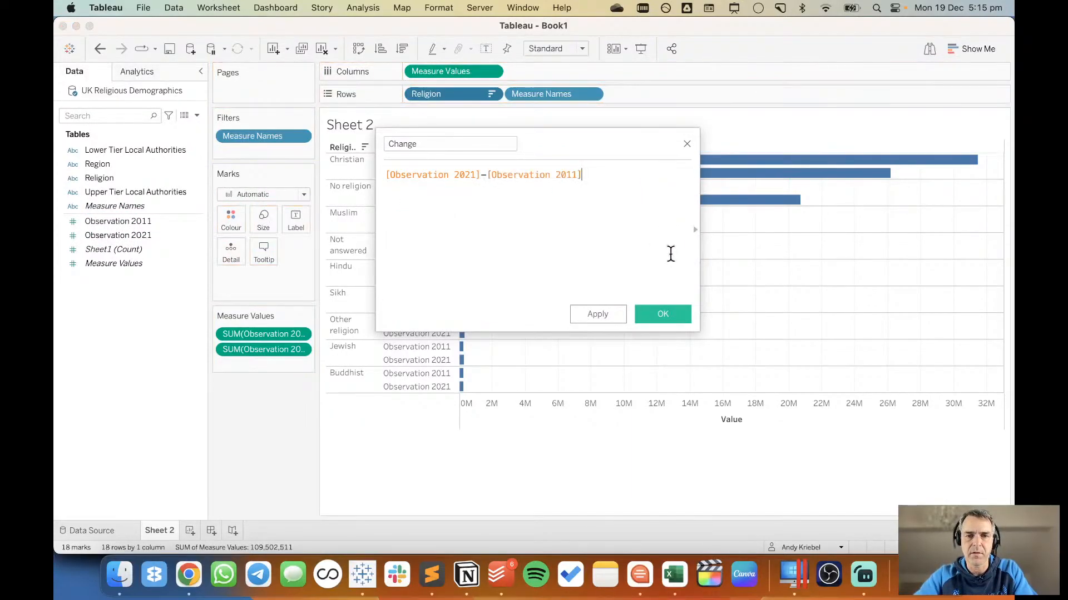
click(673, 315)
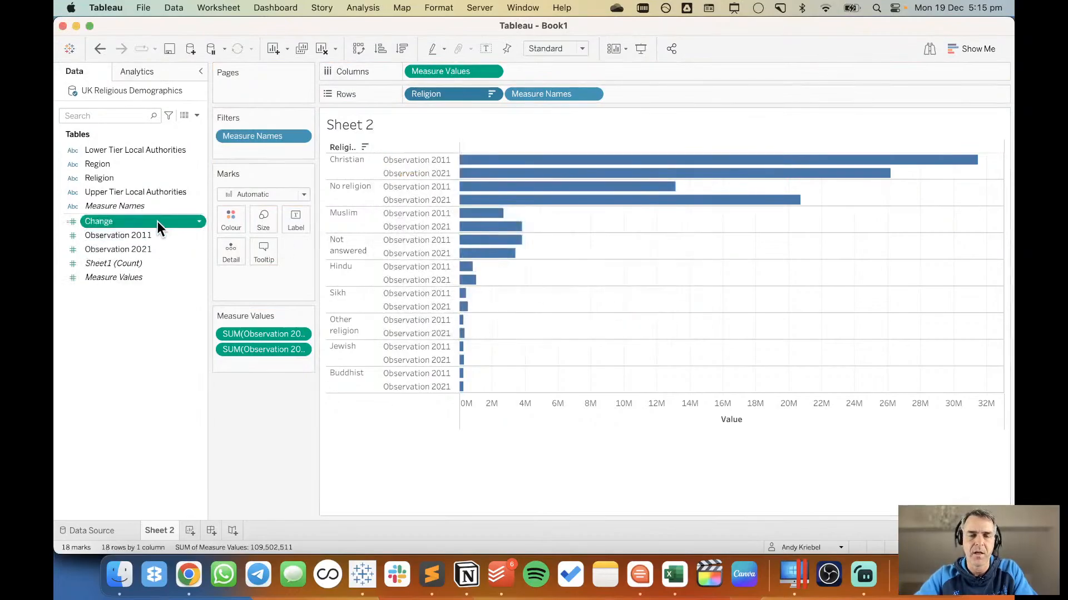
Try adding Change as a separate column and Observation 2021 as a second axis, taking each back out of the chart.
drag(158, 221, 566, 72)
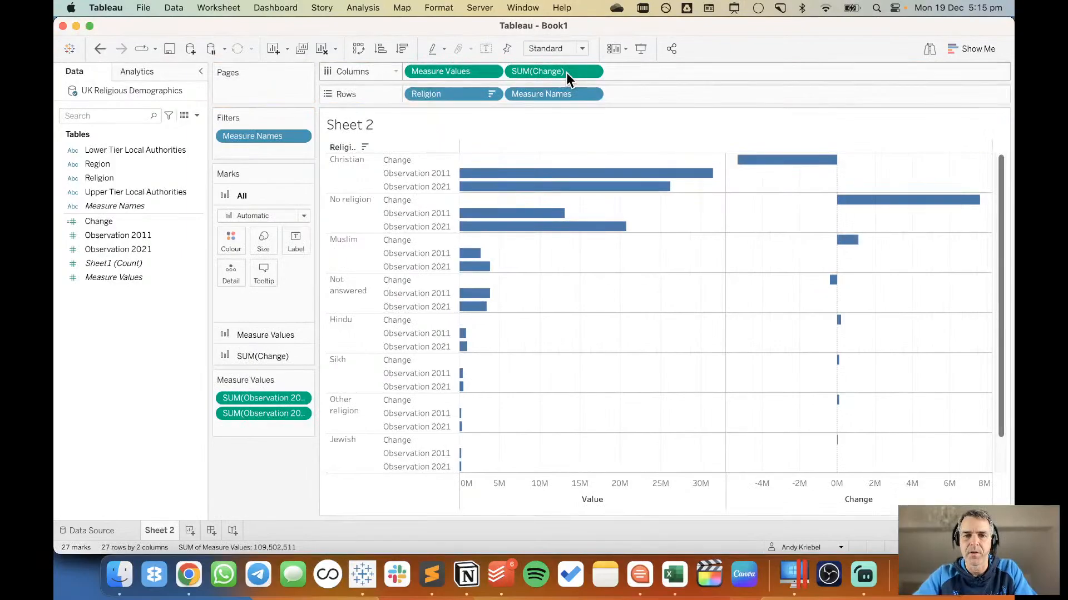
drag(566, 72, 108, 358)
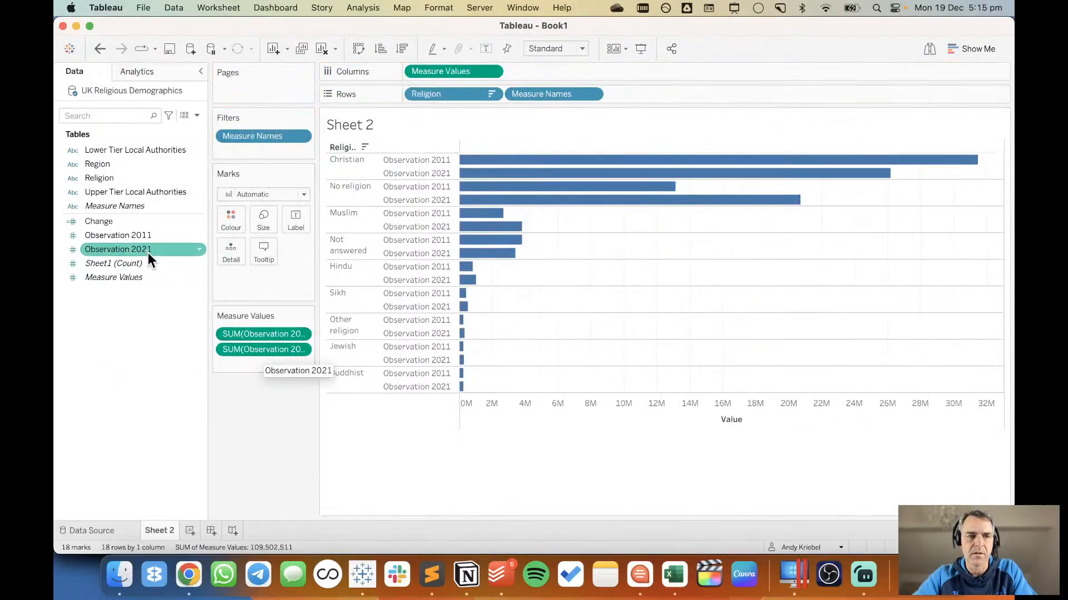
drag(131, 249, 595, 179)
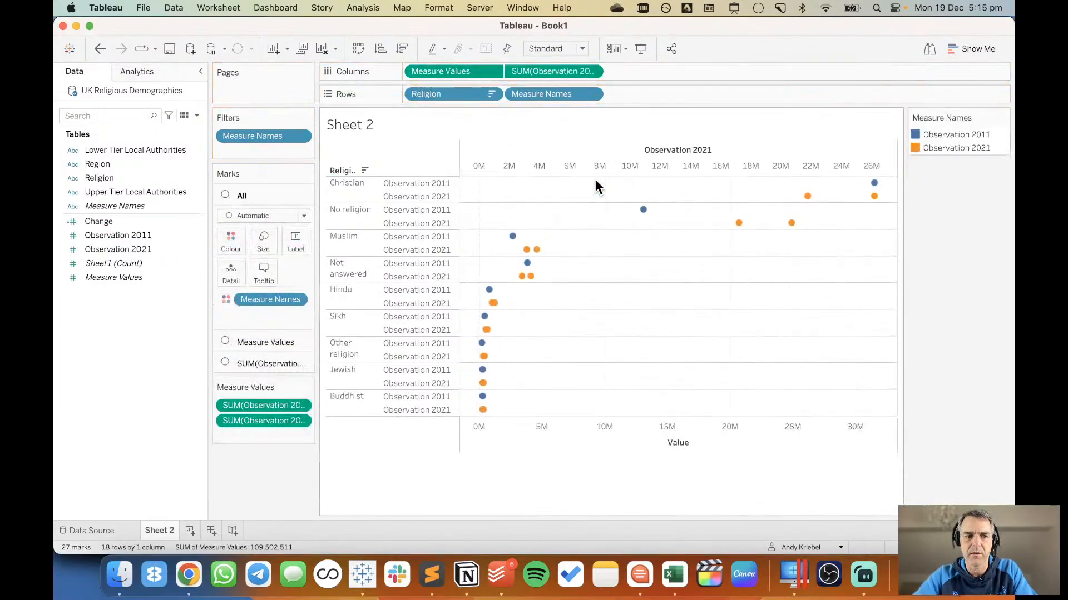
click(99, 49)
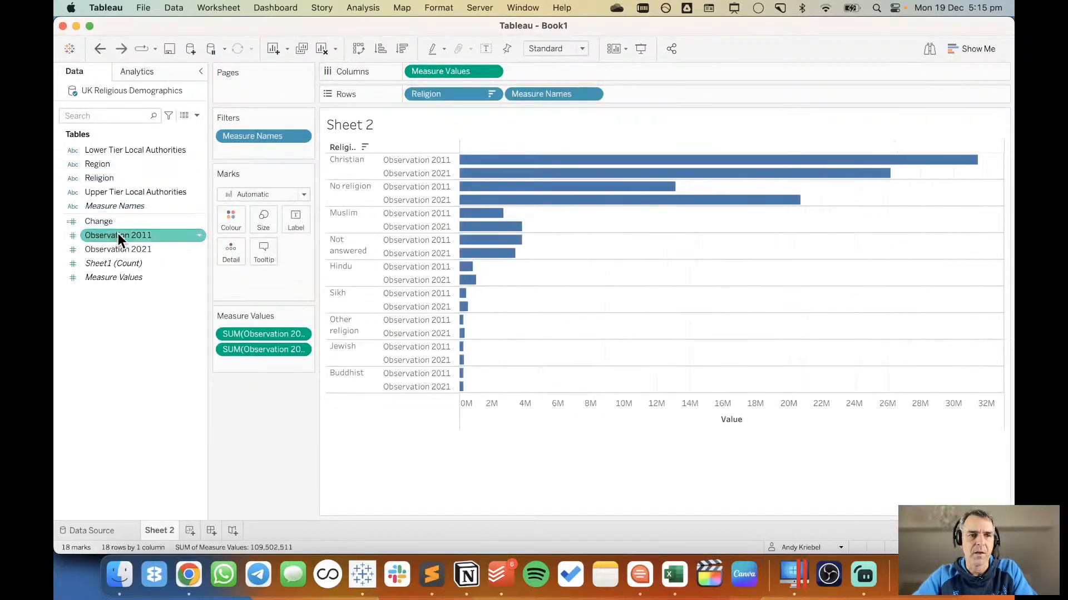
Duplicate the Observation 2021 measure and add the copy to the chart as a dual axis.
right_click(120, 250)
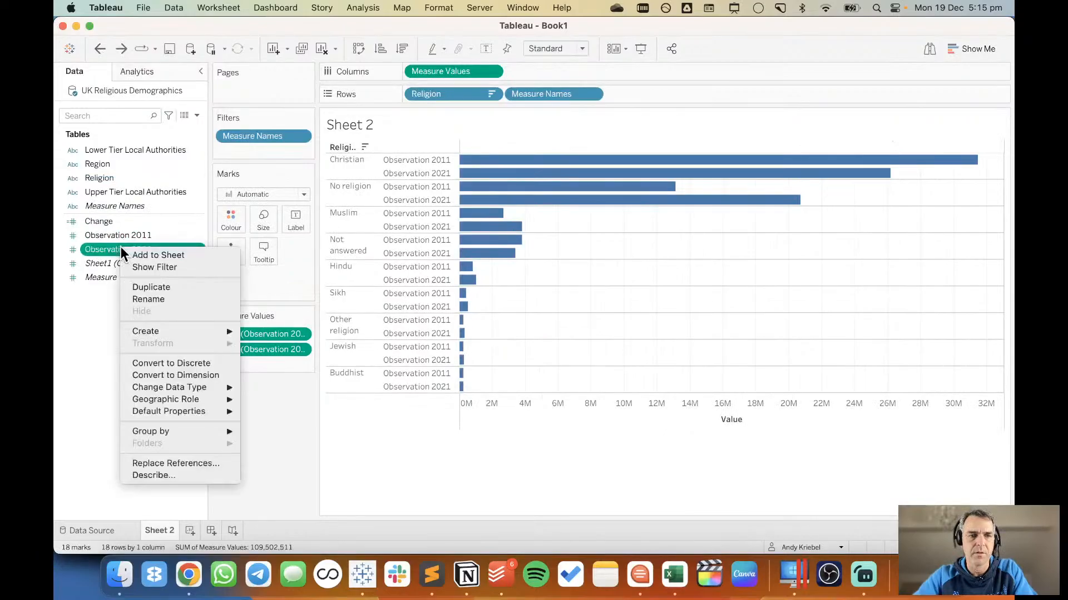
click(159, 286)
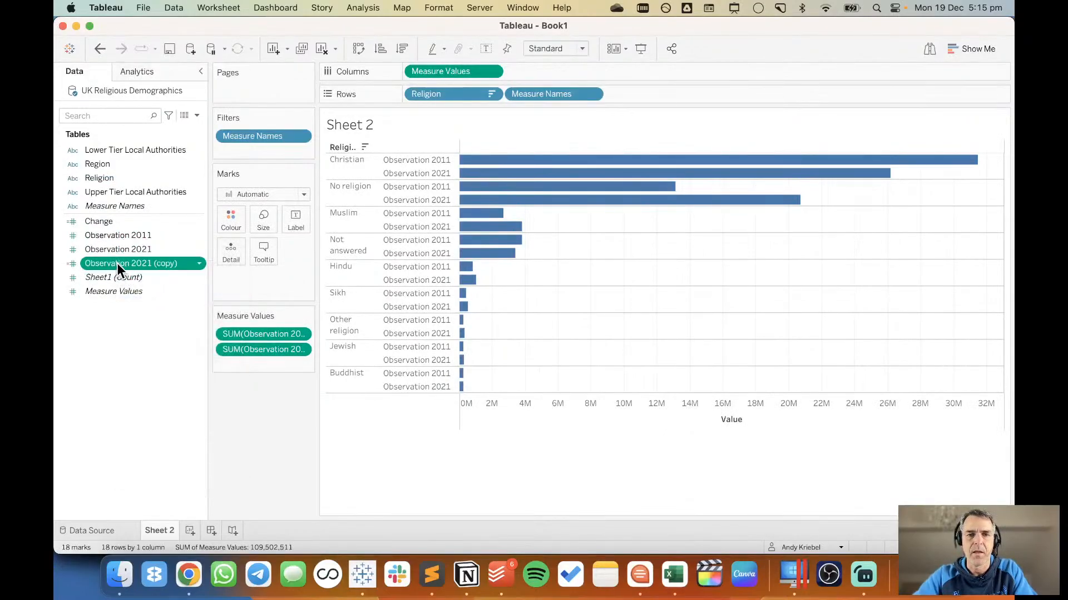
drag(117, 262, 532, 155)
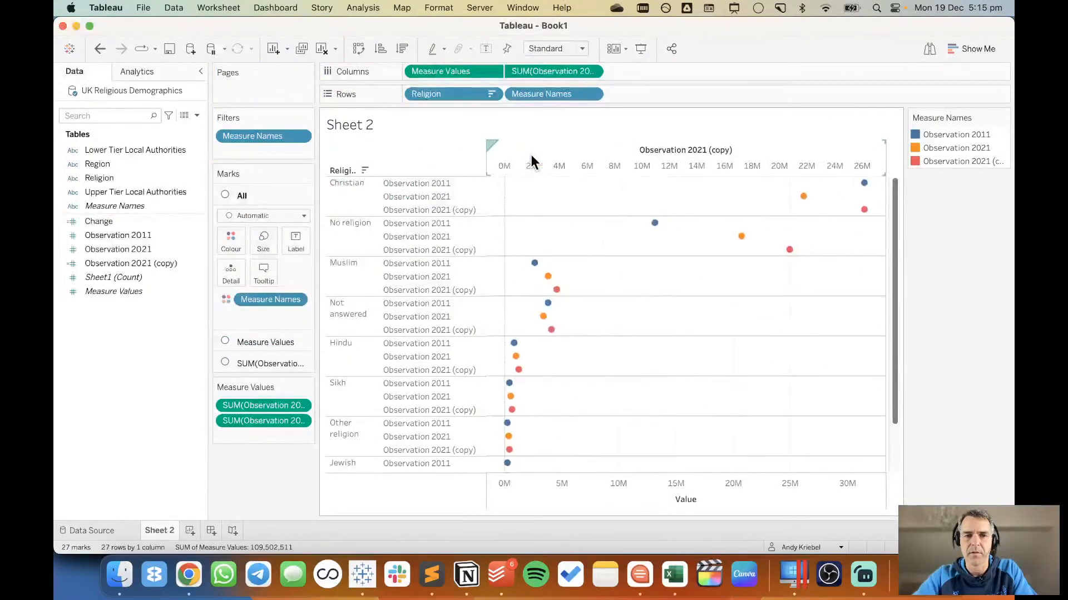
Display the Measure Values marks as bars and the Observation 2021 (copy) marks as Gantt bars.
click(255, 340)
click(243, 238)
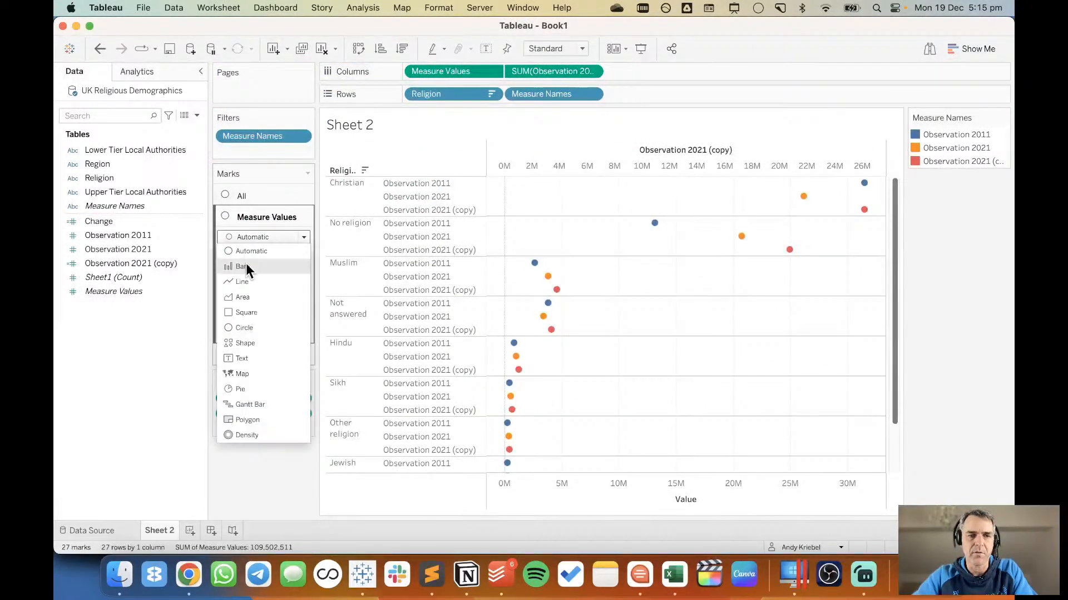
click(246, 265)
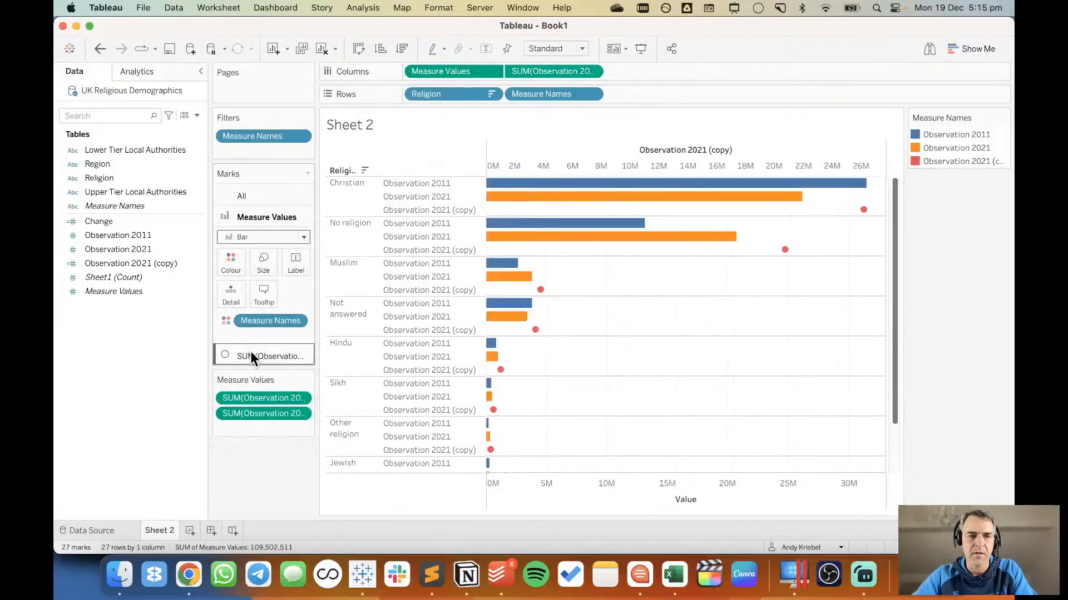
click(252, 353)
click(251, 259)
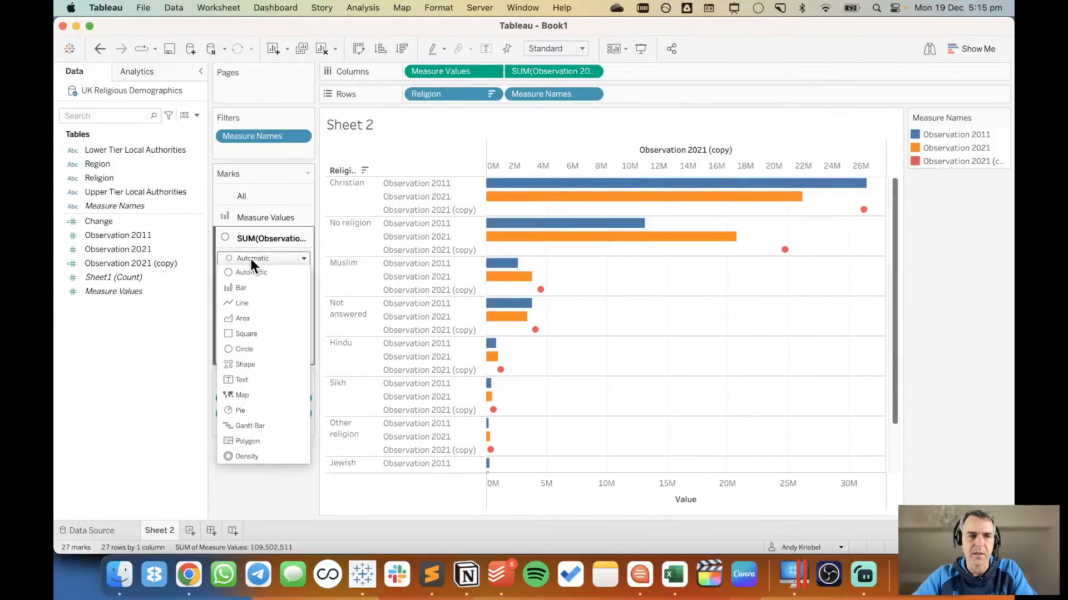
click(257, 287)
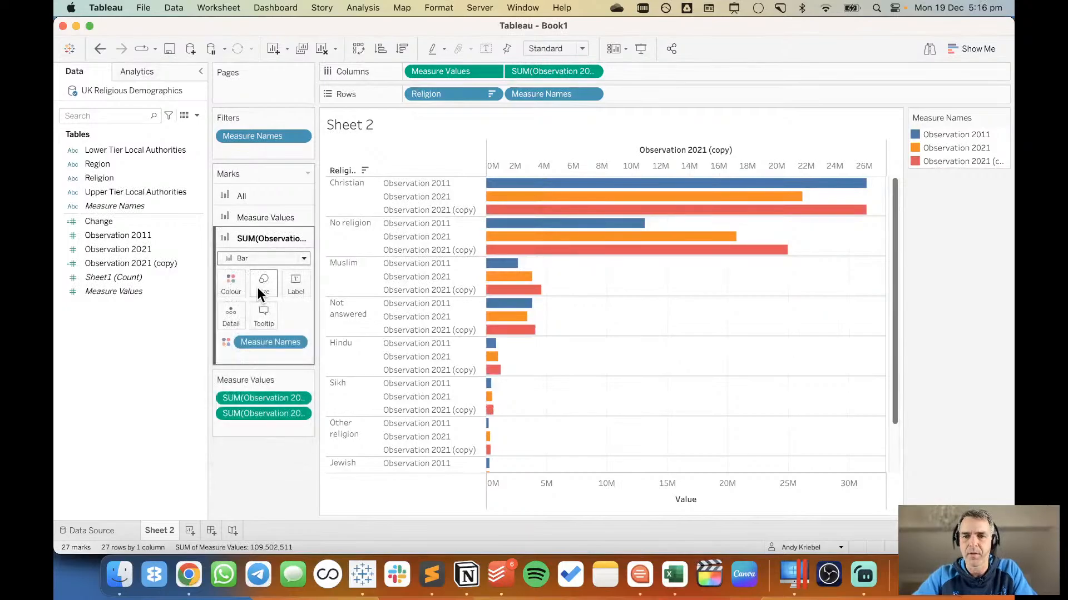
click(248, 258)
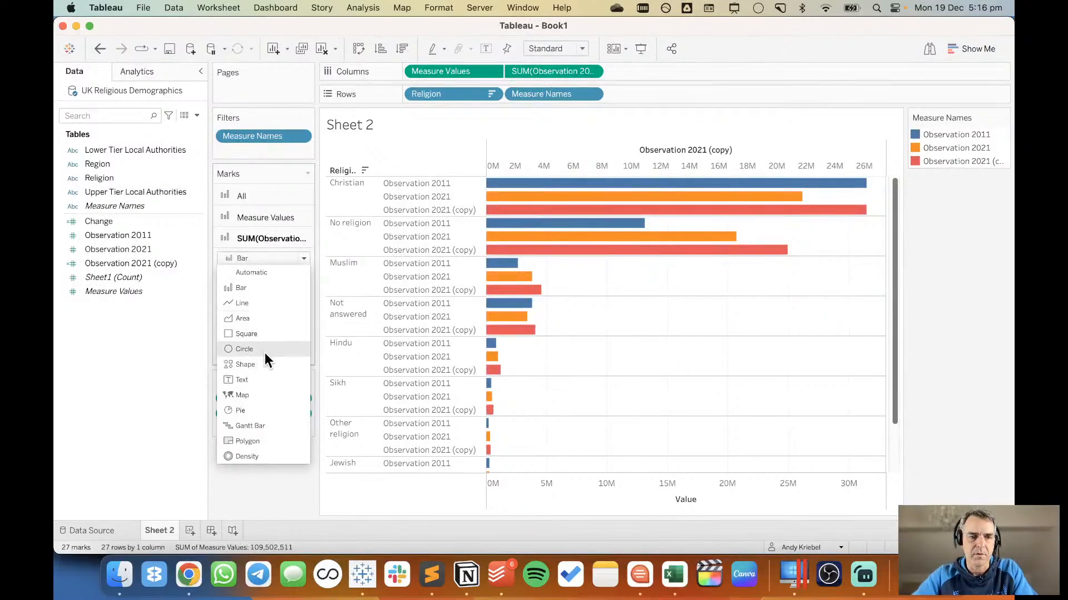
click(265, 424)
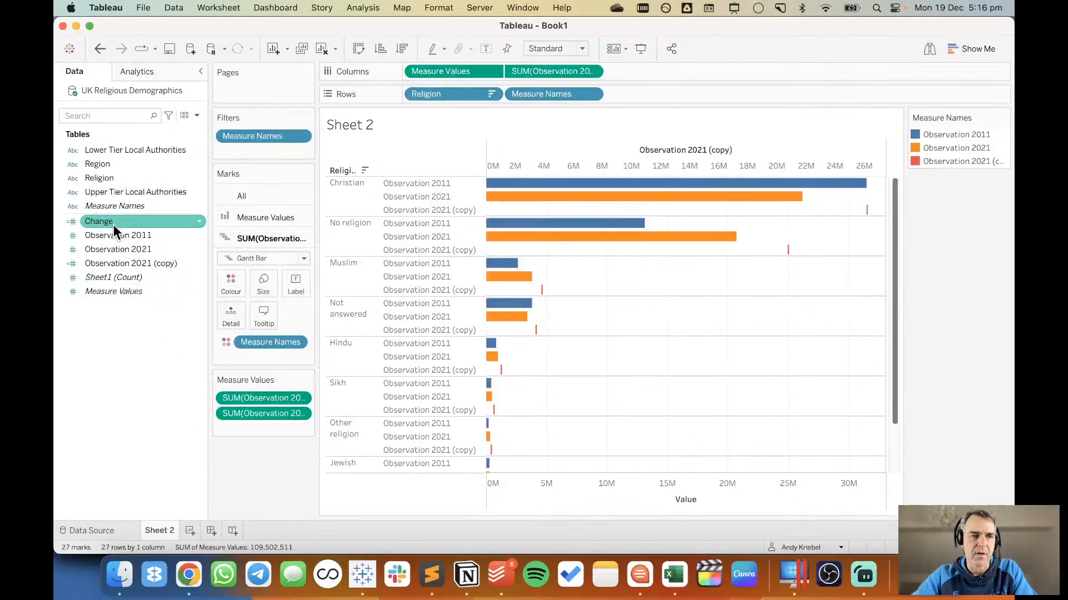
Size the Gantt bars by Change and synchronize the Observation 2021 (copy) axis with the Value axis.
drag(113, 221, 256, 279)
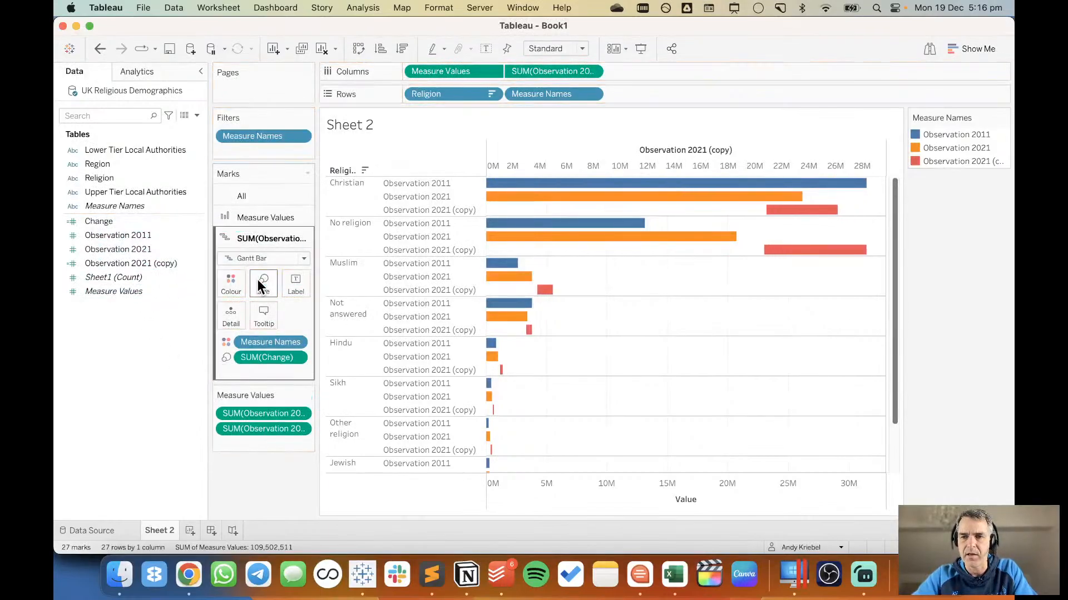
right_click(556, 165)
click(585, 236)
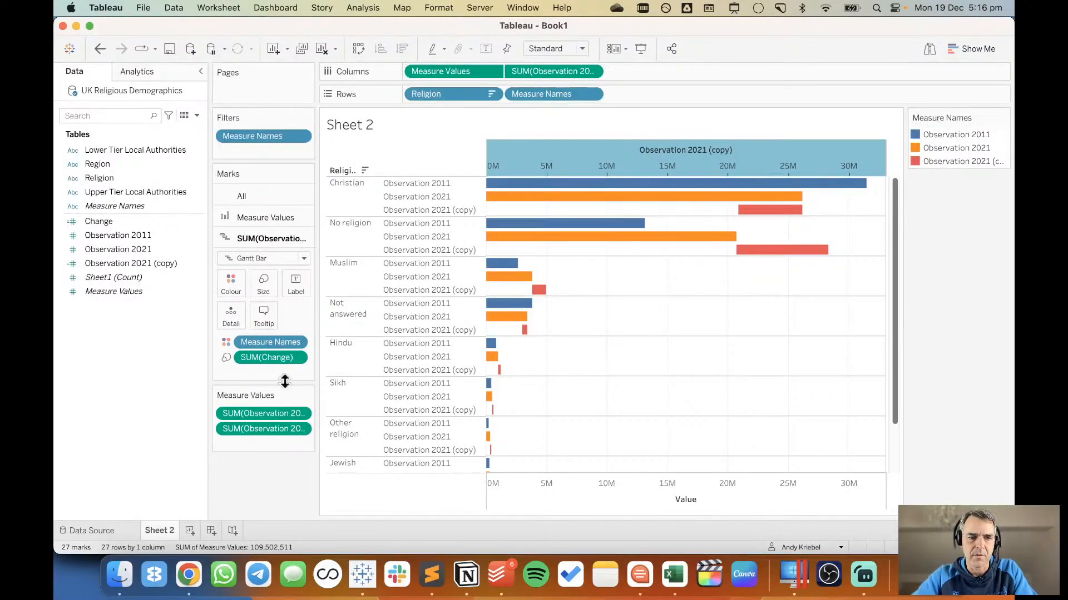
mouse_move(756, 218)
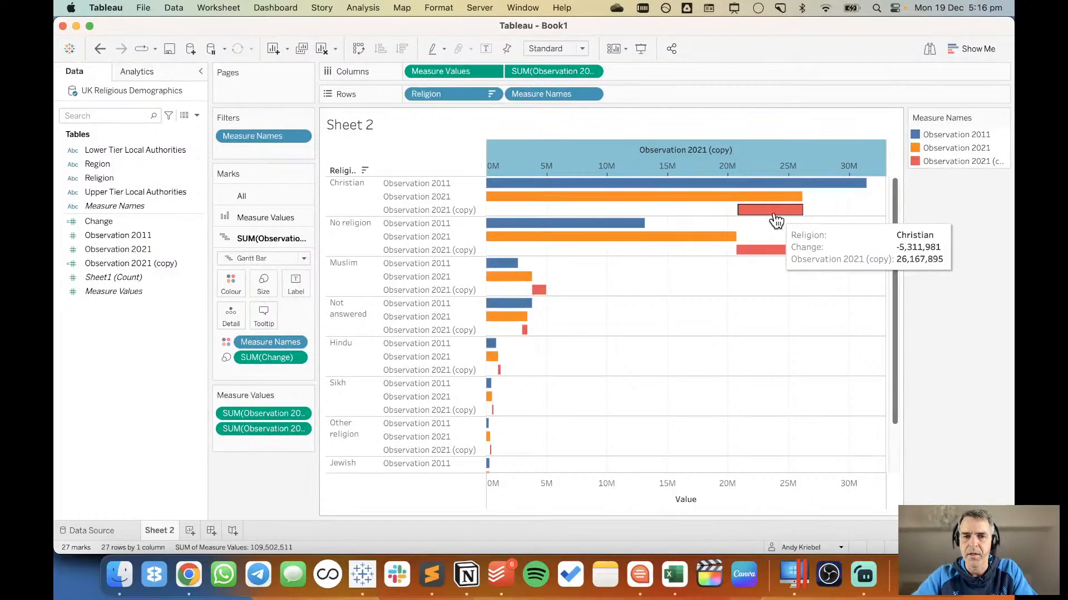
mouse_move(824, 178)
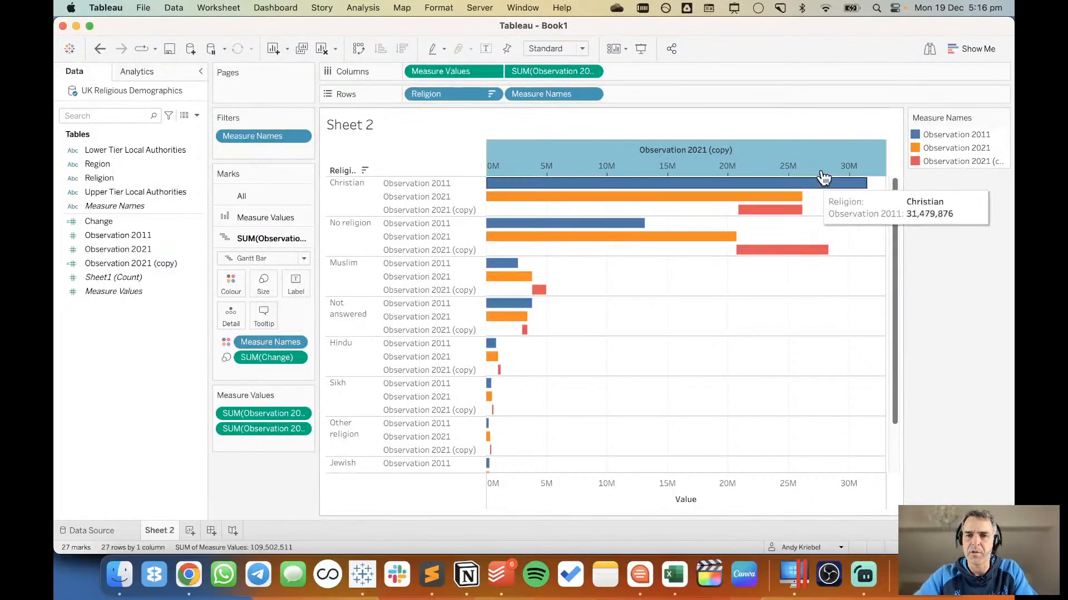
Duplicate the Observation 2011 measure and replace Observation 2021 (copy) on the columns with the duplicate.
click(130, 250)
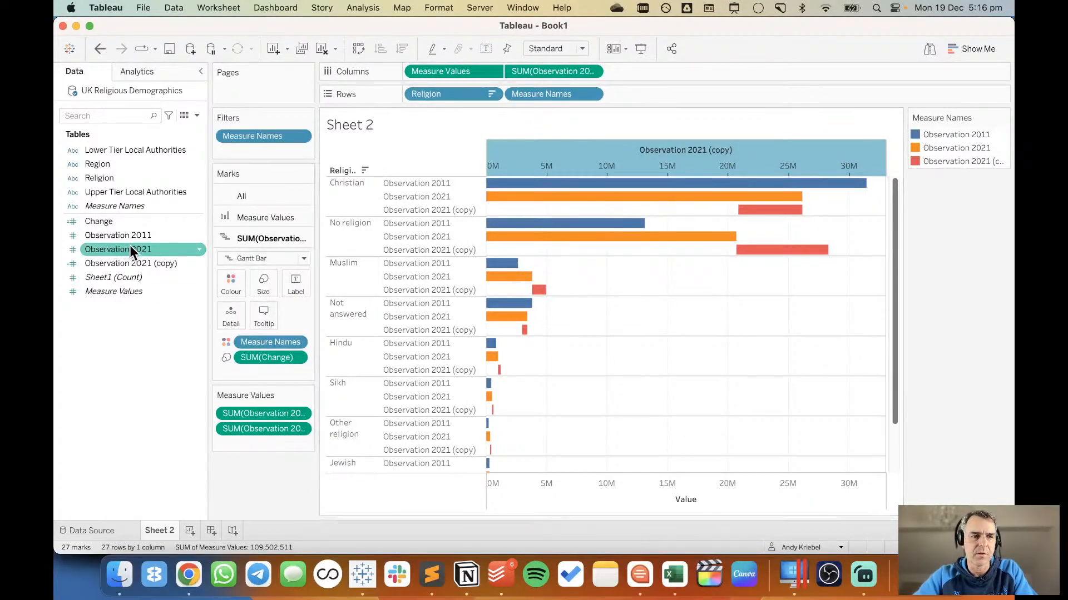
click(132, 262)
click(135, 235)
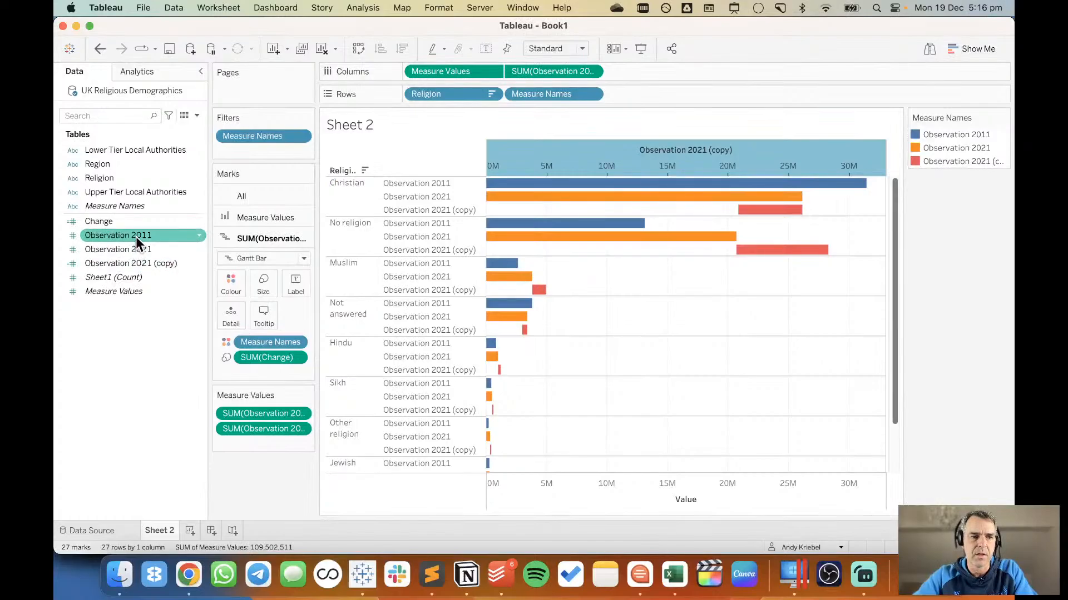
right_click(135, 236)
click(162, 278)
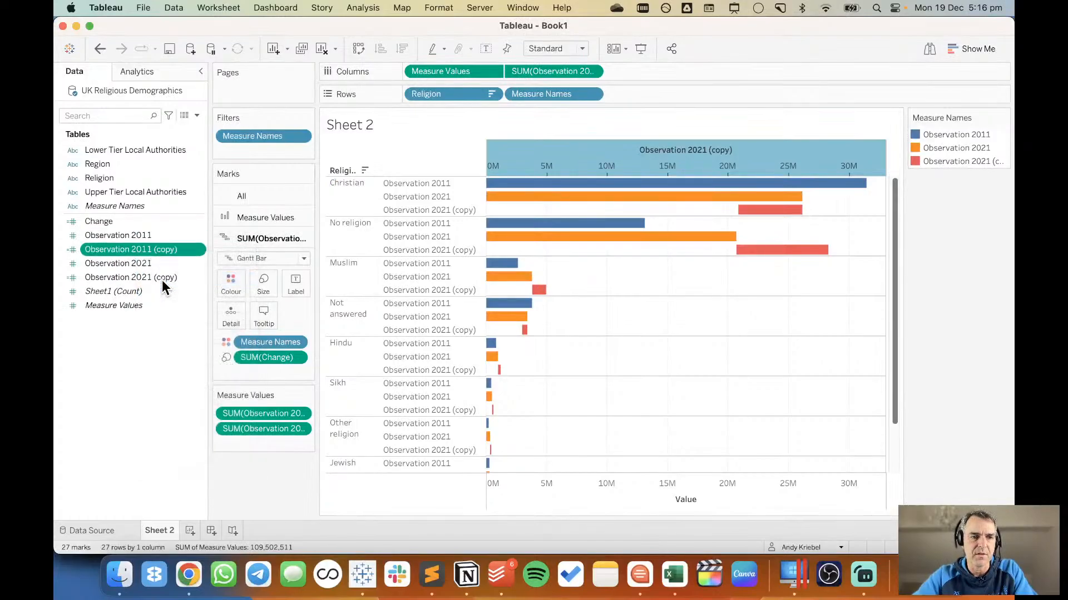
drag(137, 251, 556, 74)
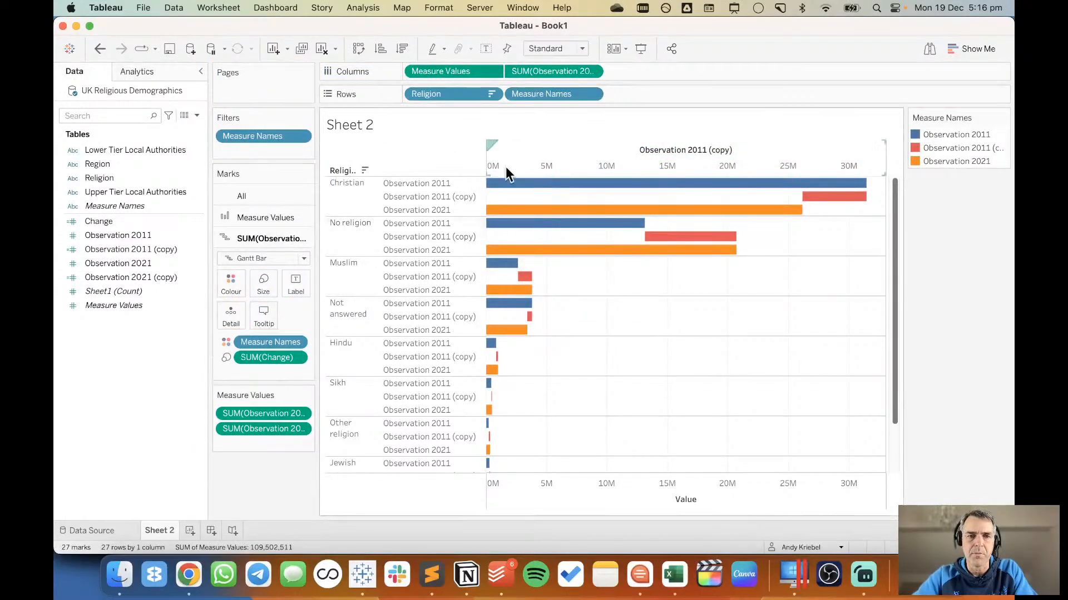
Reorder the measures so Observation 2021 sits above Observation 2011 for each religion, and hide the Measure Names header.
mouse_move(441, 198)
mouse_down()
mouse_move(439, 211)
mouse_move(442, 179)
mouse_up()
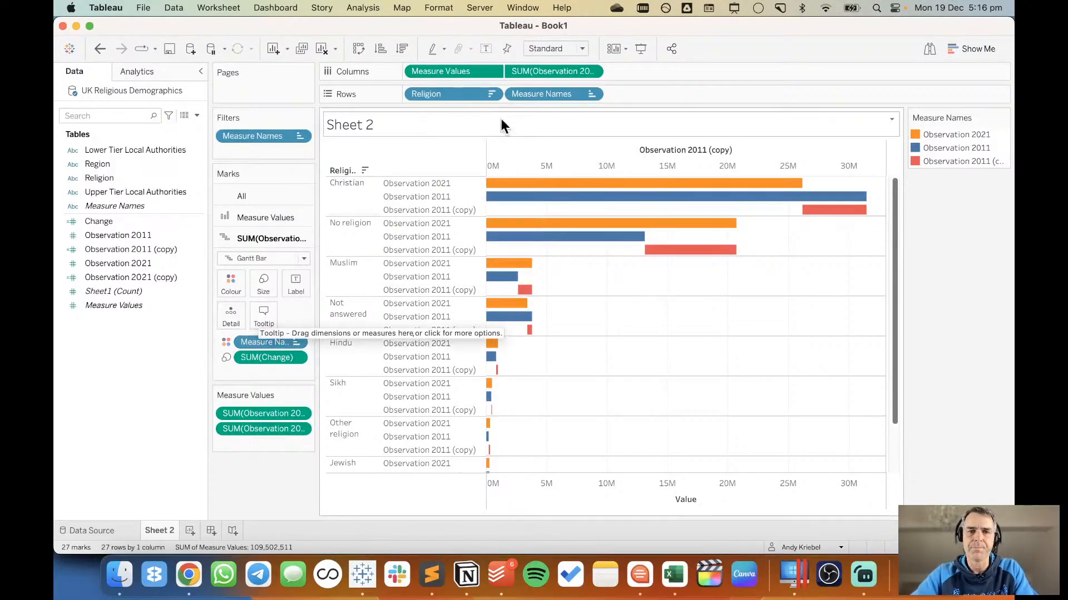
click(592, 94)
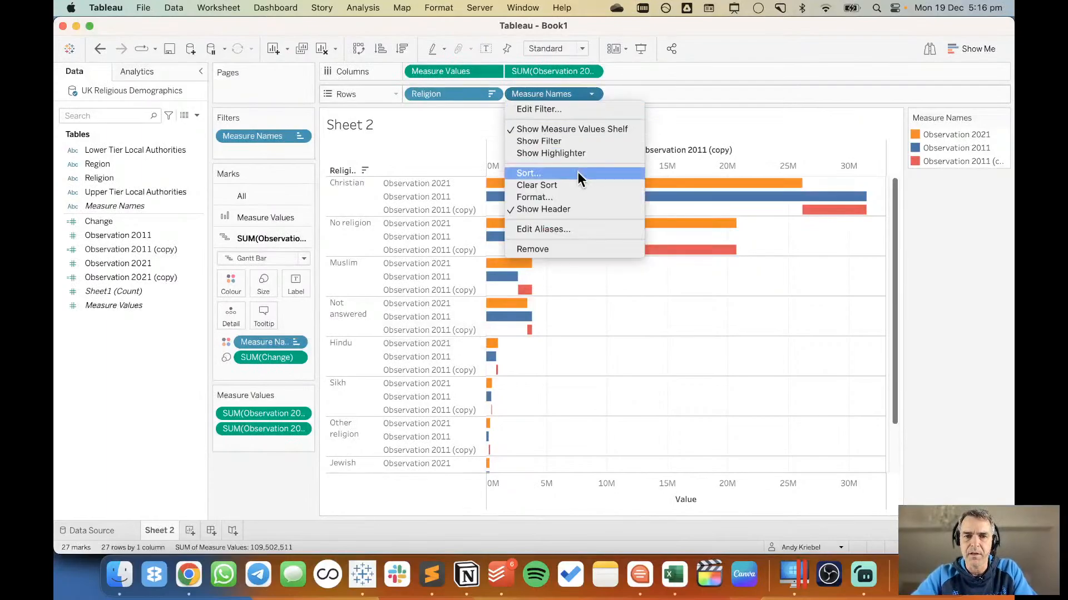
click(572, 209)
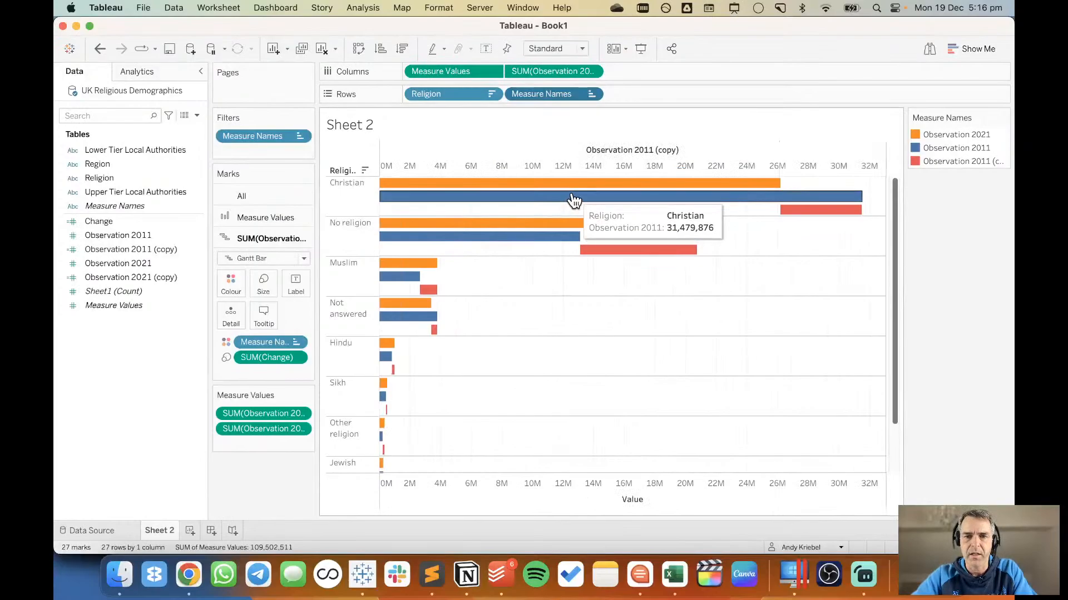
Make the Gantt bars thin and colour them by Change.
click(264, 281)
drag(343, 317, 320, 318)
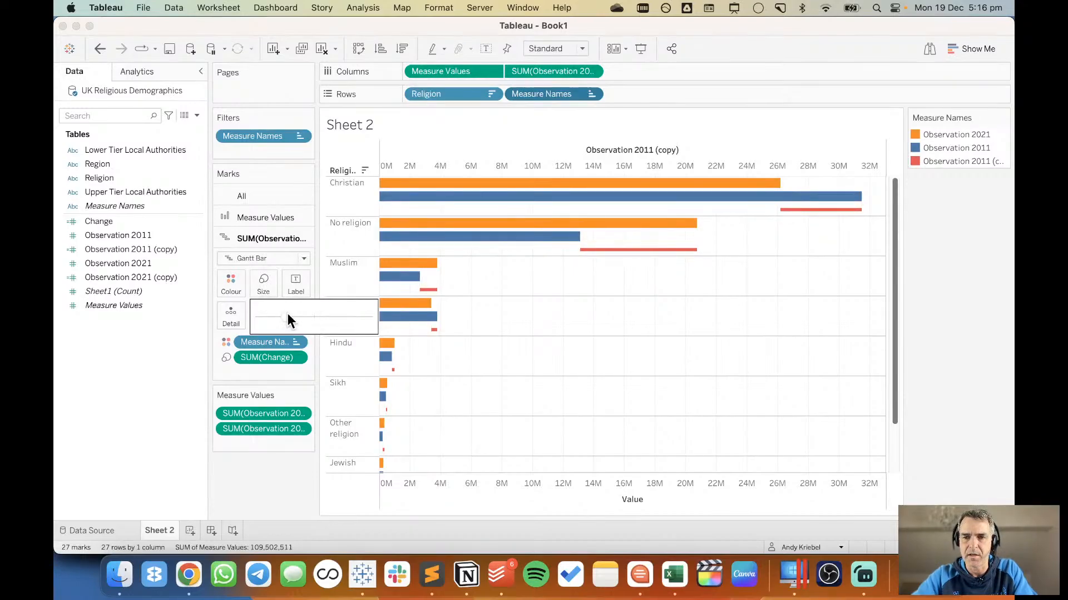
click(148, 375)
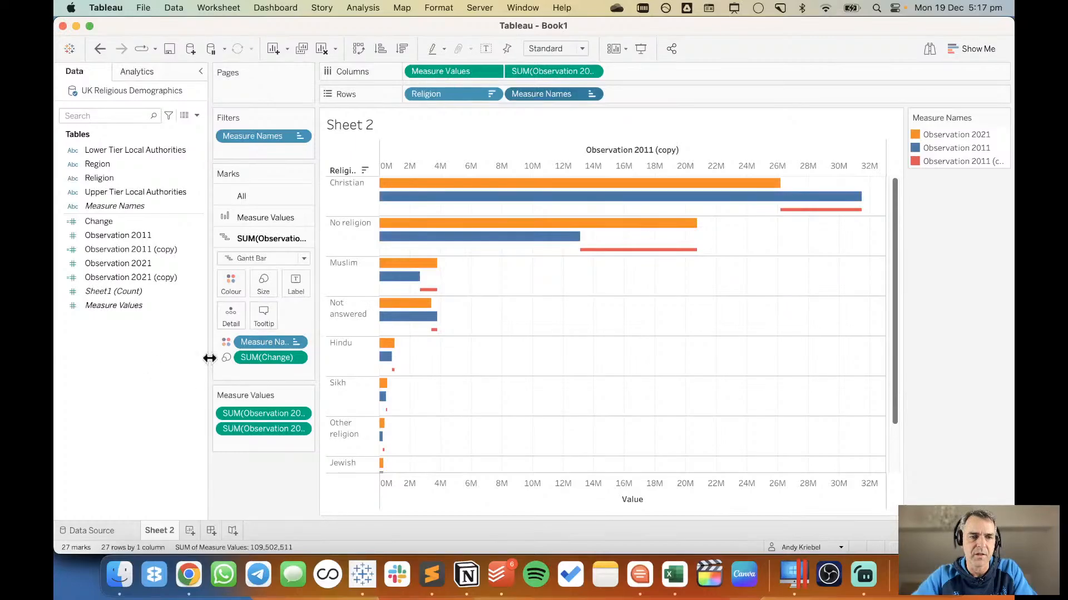
drag(125, 235, 231, 285)
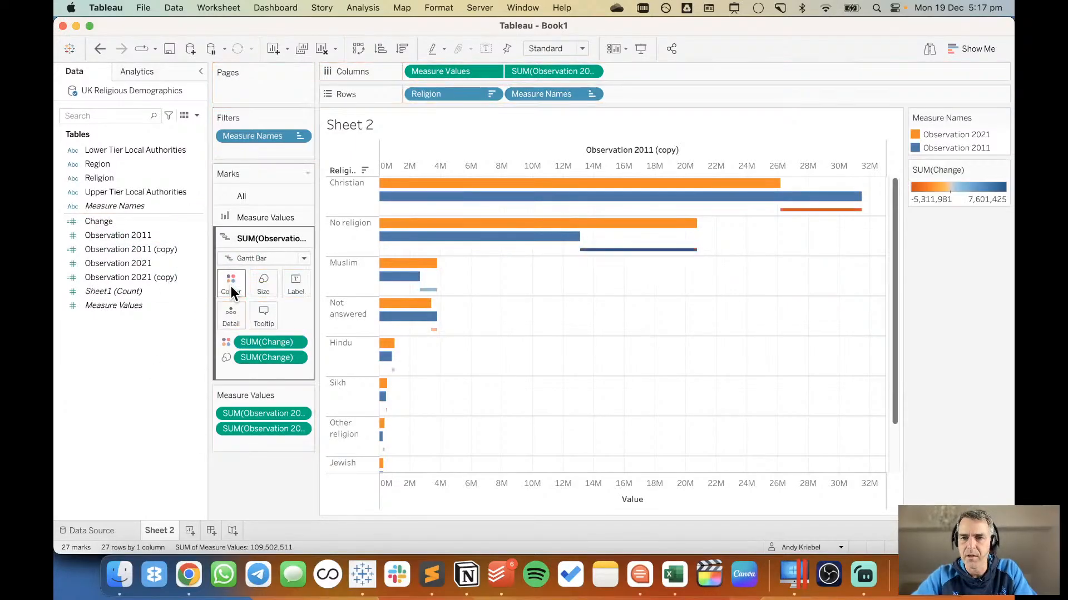
mouse_move(829, 220)
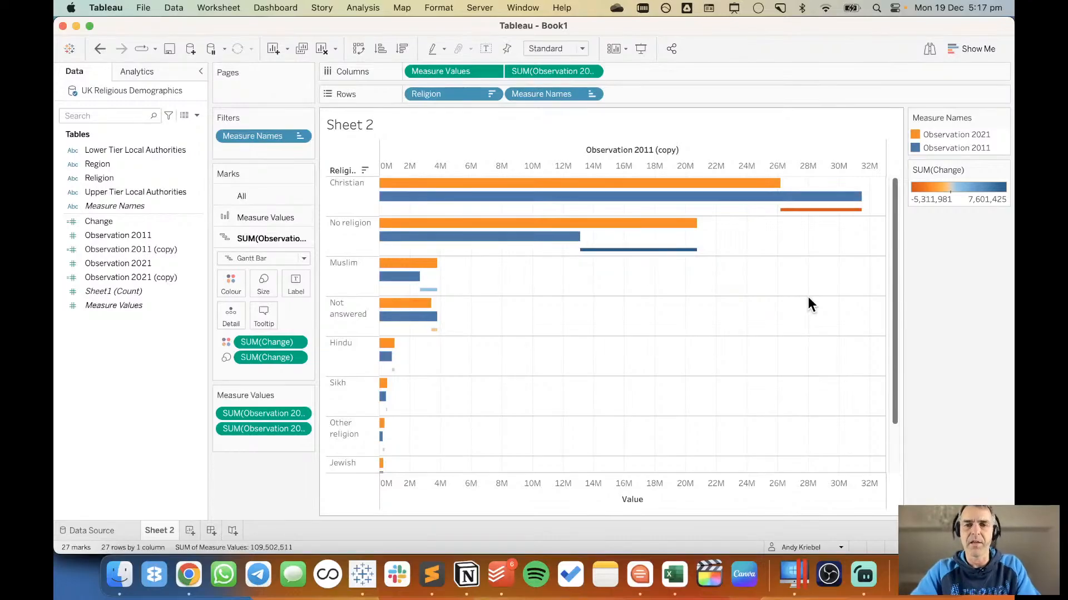
Switch to Chrome to examine the Guardian's 2021 versus 2011 religion chart, and return to Tableau.
key(super+Tab)
key(super+Tab)
key(super+Tab)
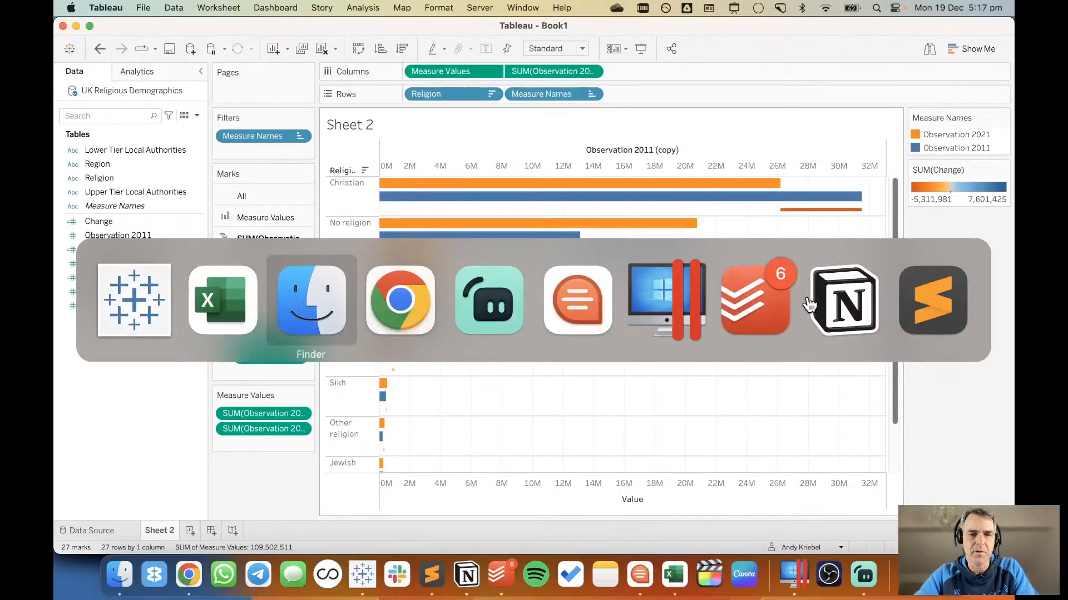
scroll(730, 336, down, 15)
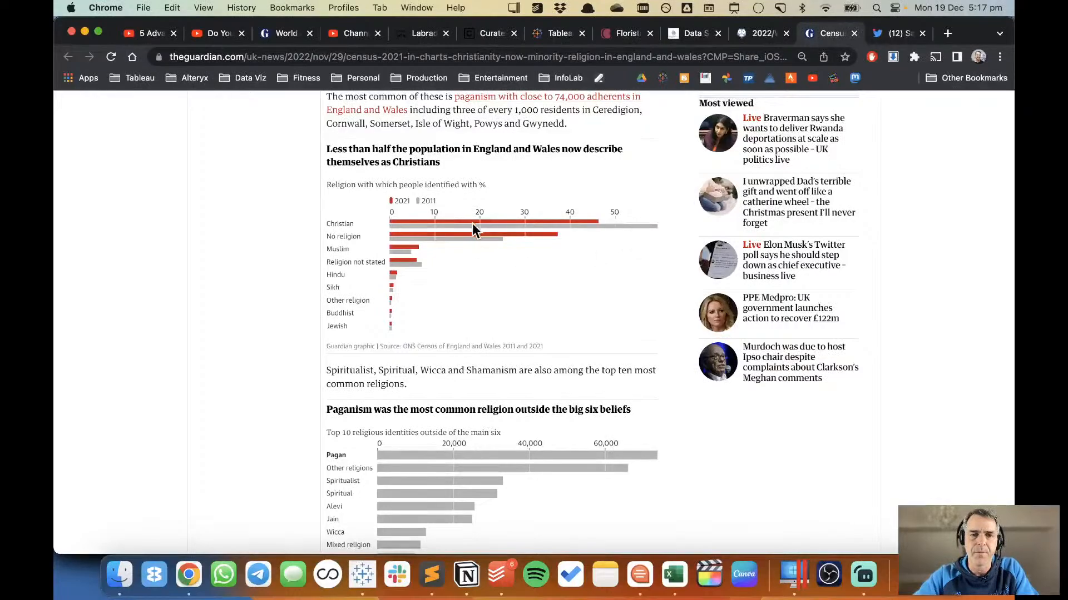
key(super+Tab)
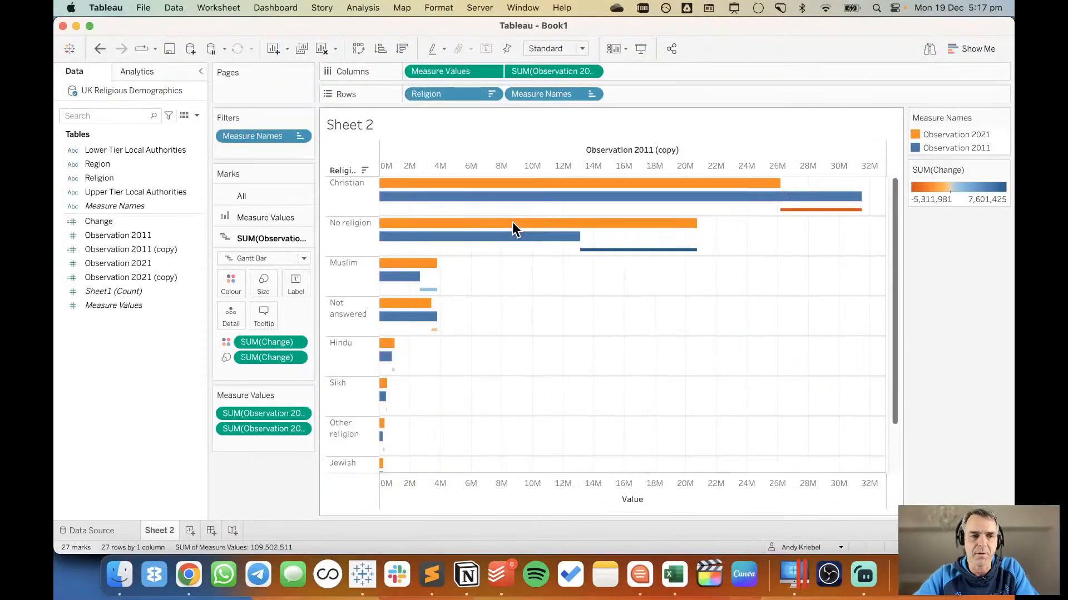
Add a Percent of Total table calculation to Observation 2021 in Measure Values, computed using the specific dimension Religion.
click(299, 414)
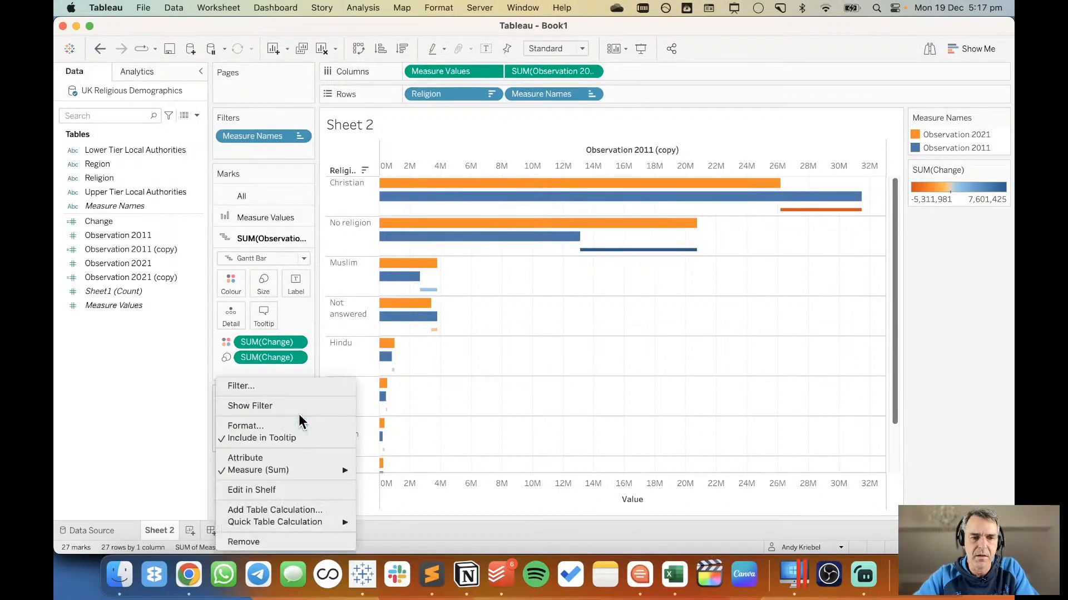
click(310, 515)
click(569, 254)
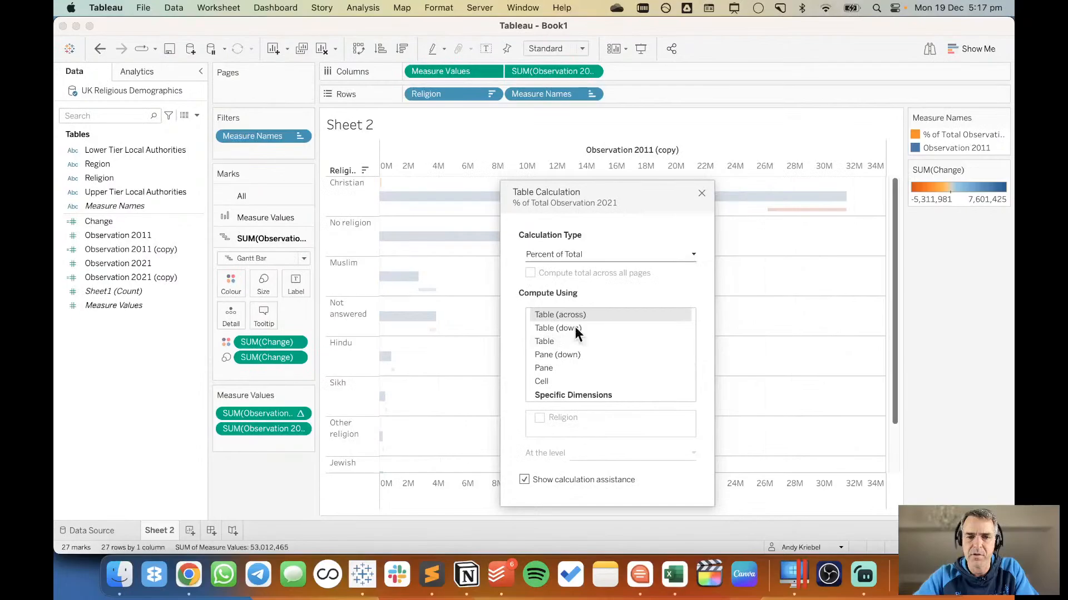
click(572, 394)
click(539, 418)
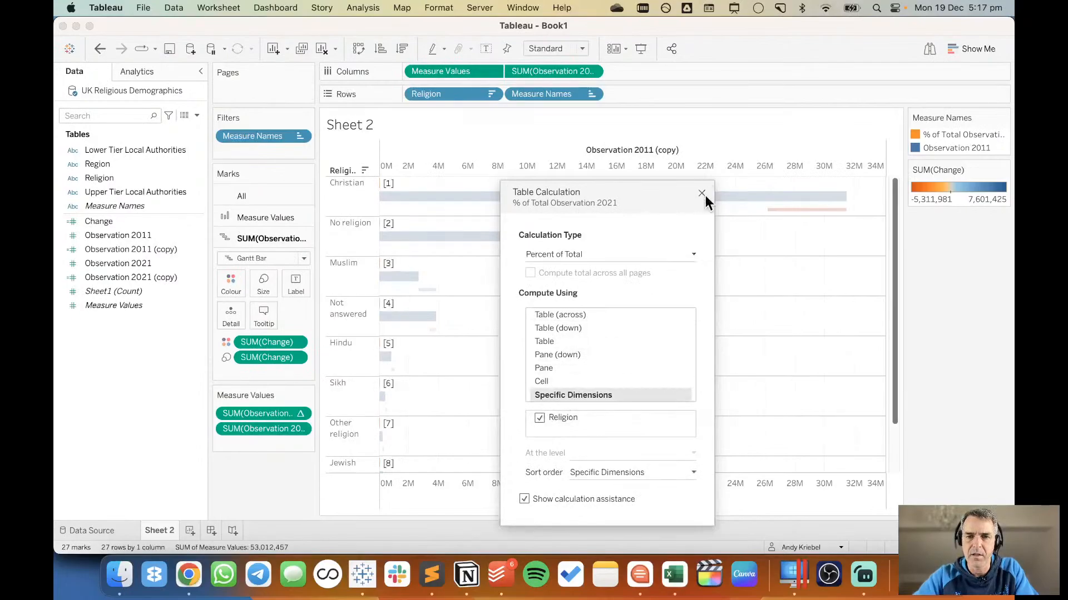
click(700, 193)
Apply a Percent of Total quick table calculation to Observation 2011 in Measure Values, computed using Religion.
click(301, 430)
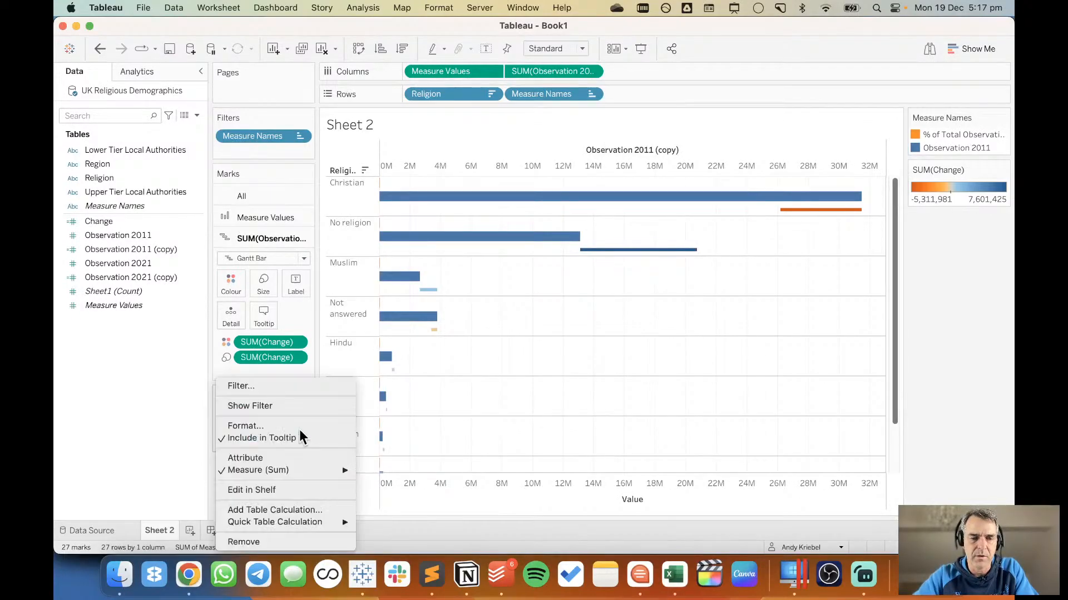
mouse_move(312, 521)
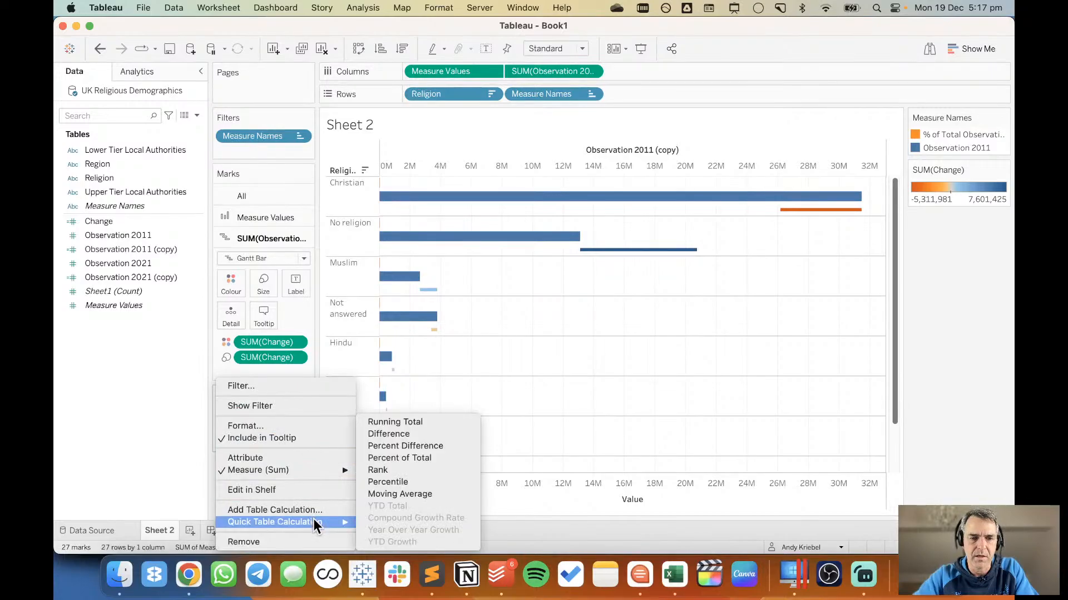
click(406, 456)
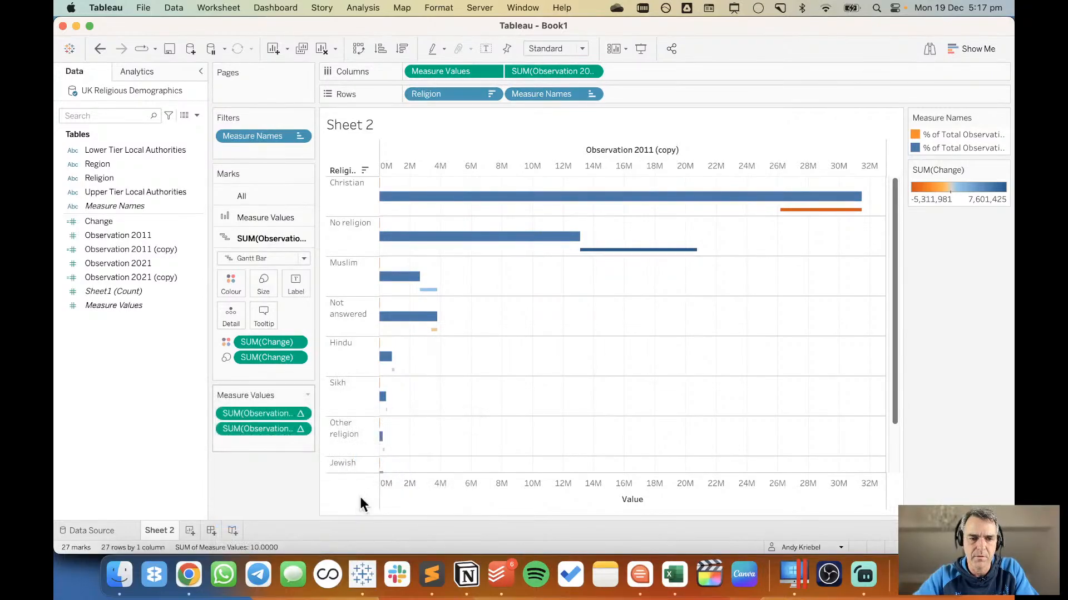
click(301, 429)
mouse_move(333, 486)
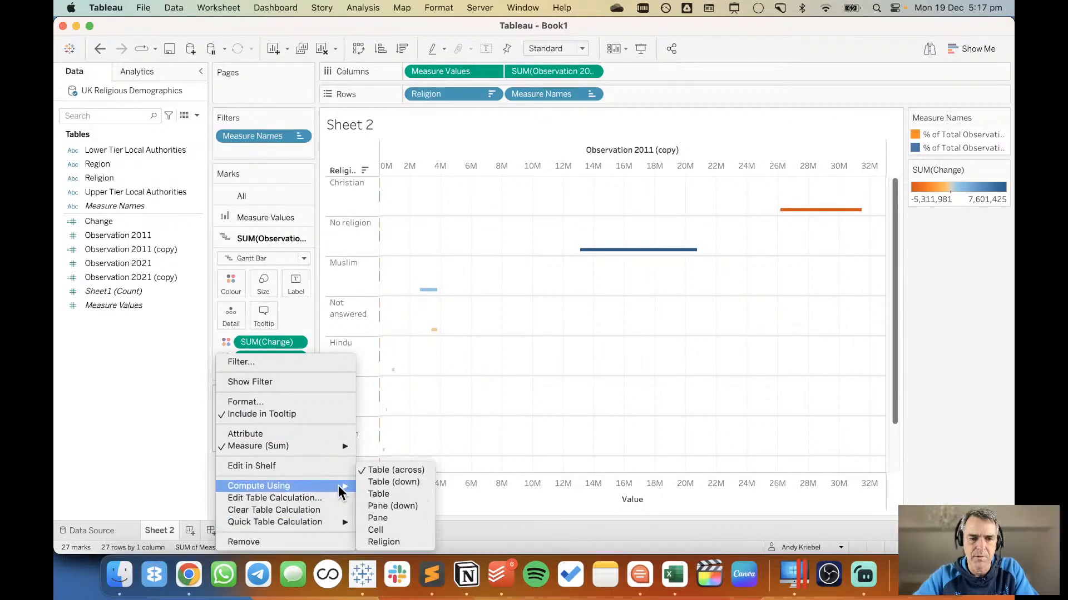
click(401, 543)
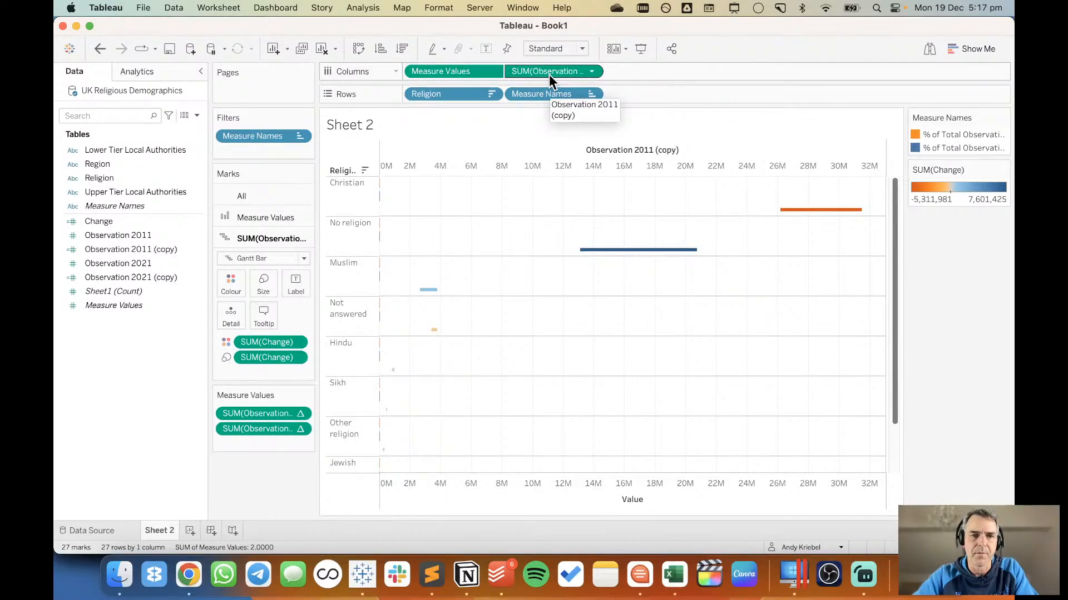
Replace Observation 2011 (copy) on the columns with the percent-of-total Observation 2011 measure.
click(142, 247)
click(142, 240)
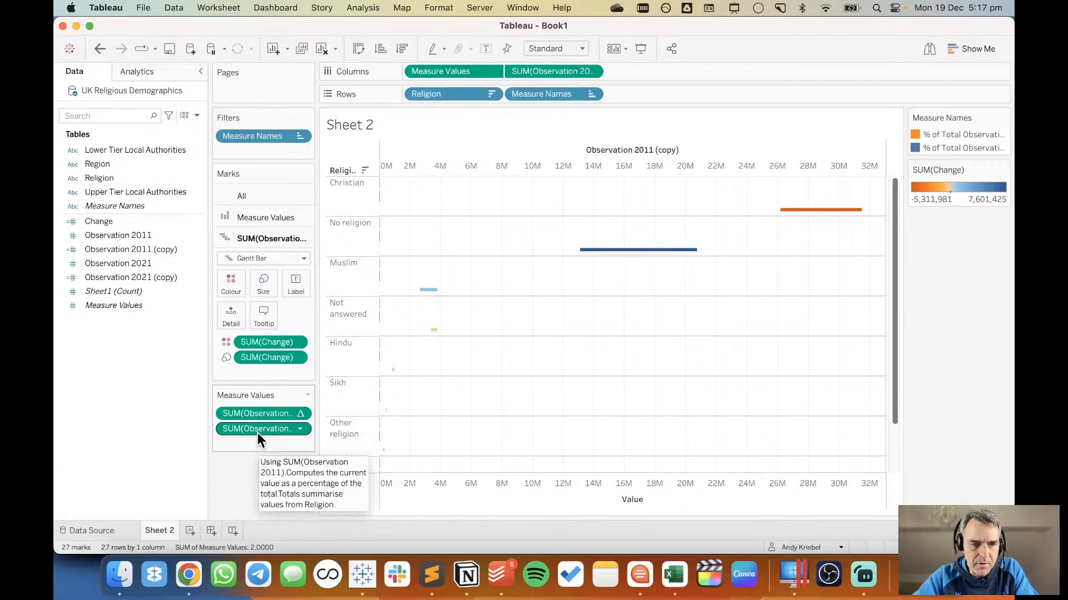
mouse_move(257, 433)
mouse_down()
mouse_move(160, 406)
mouse_move(246, 386)
mouse_move(618, 79)
mouse_move(555, 74)
mouse_move(264, 435)
mouse_up()
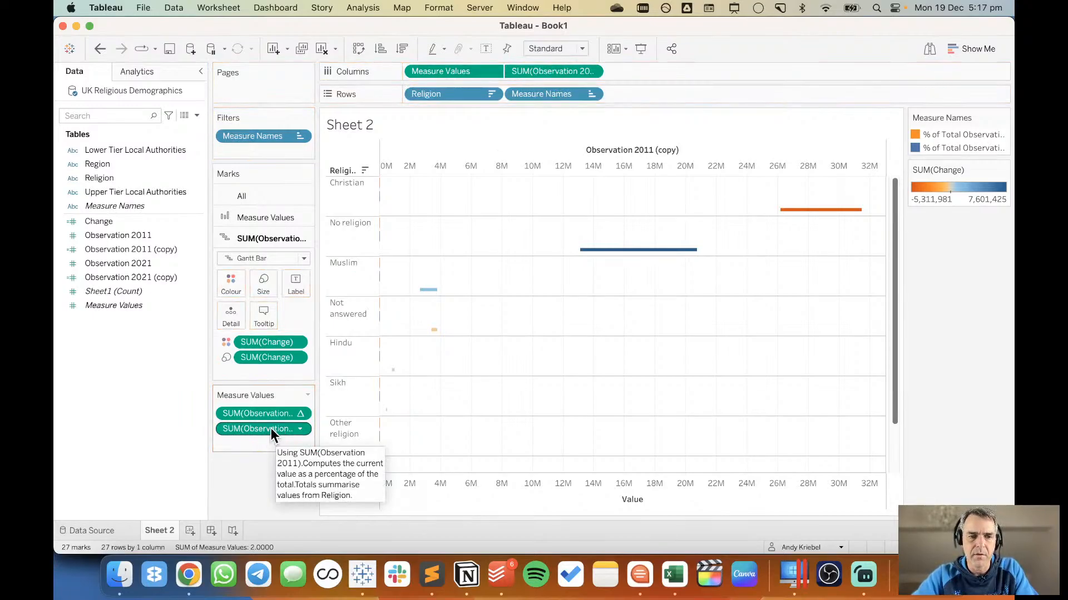
drag(272, 428, 558, 72)
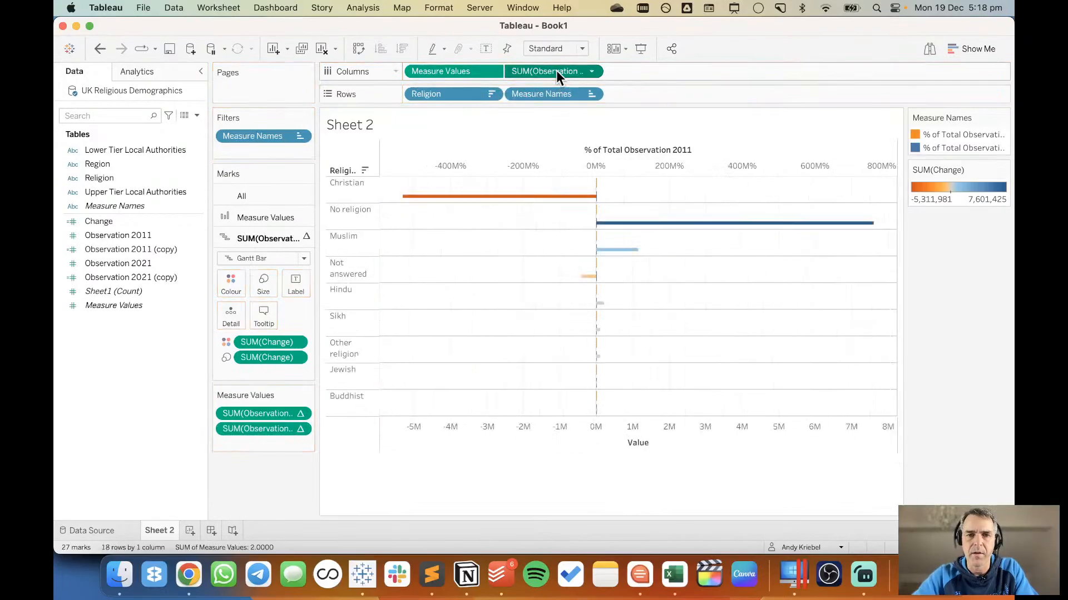
Duplicate the Change calculated field and rename the copy % Change.
right_click(124, 223)
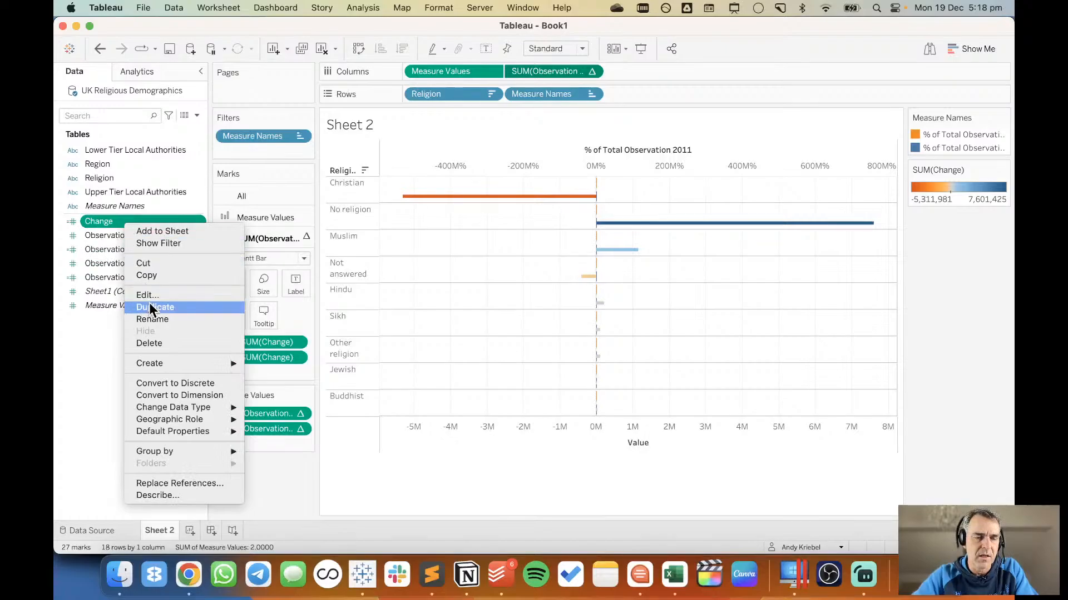
click(151, 307)
right_click(132, 232)
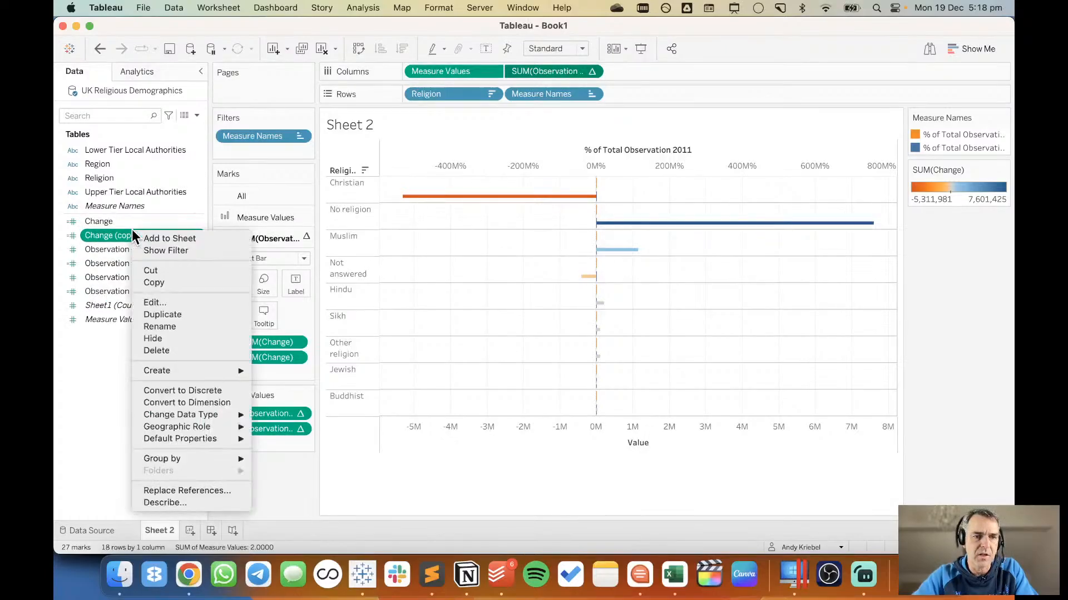
click(160, 304)
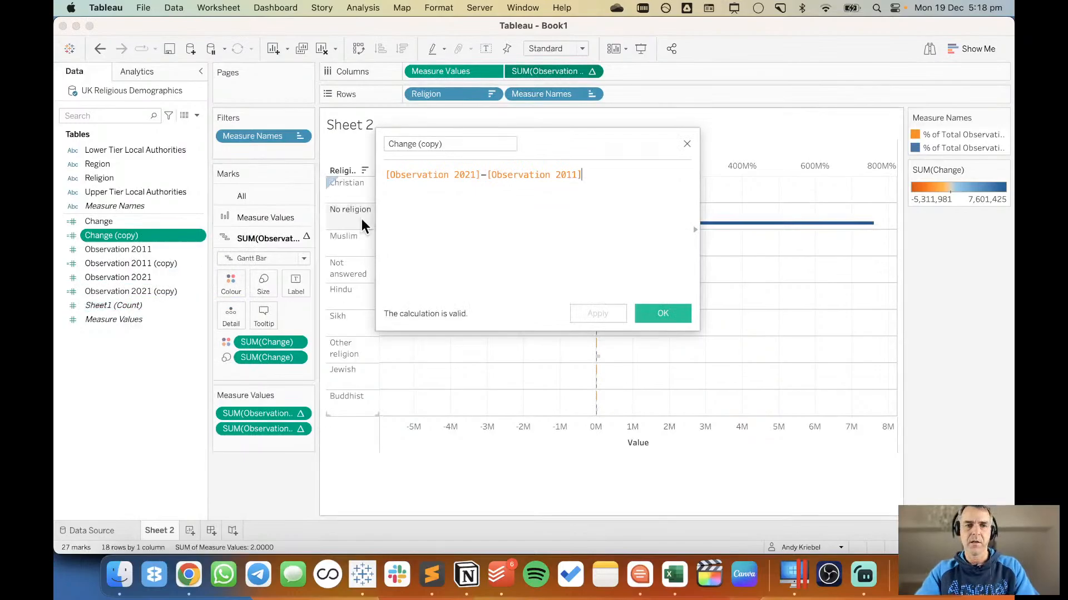
click(499, 142)
key(BackSpace)
key(BackSpace)
key(BackSpace)
key(BackSpace)
key(BackSpace)
key(BackSpace)
key(BackSpace)
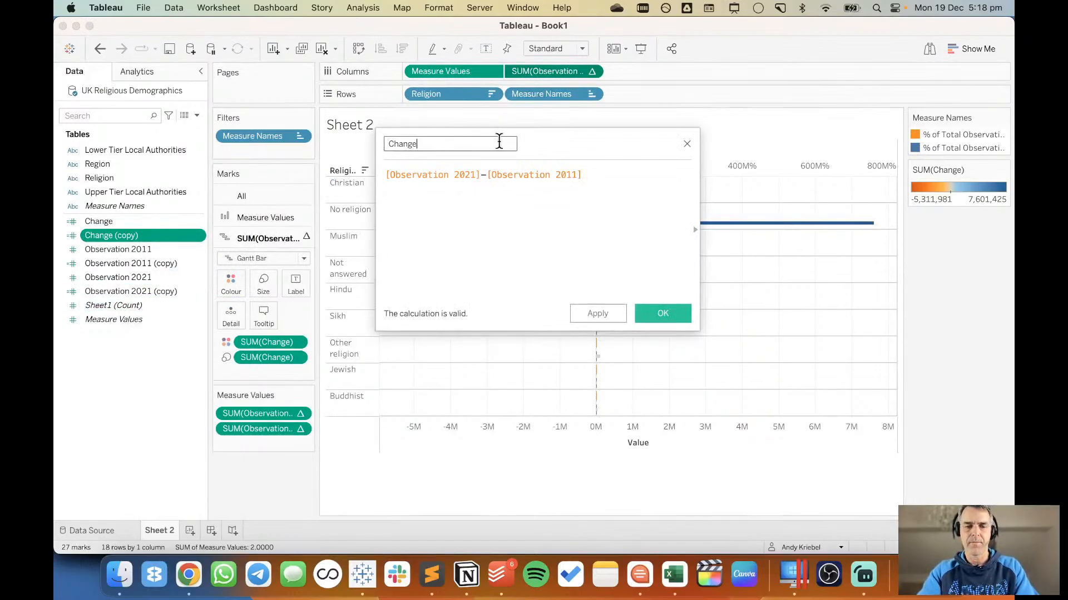
key(super+Left)
text(%)
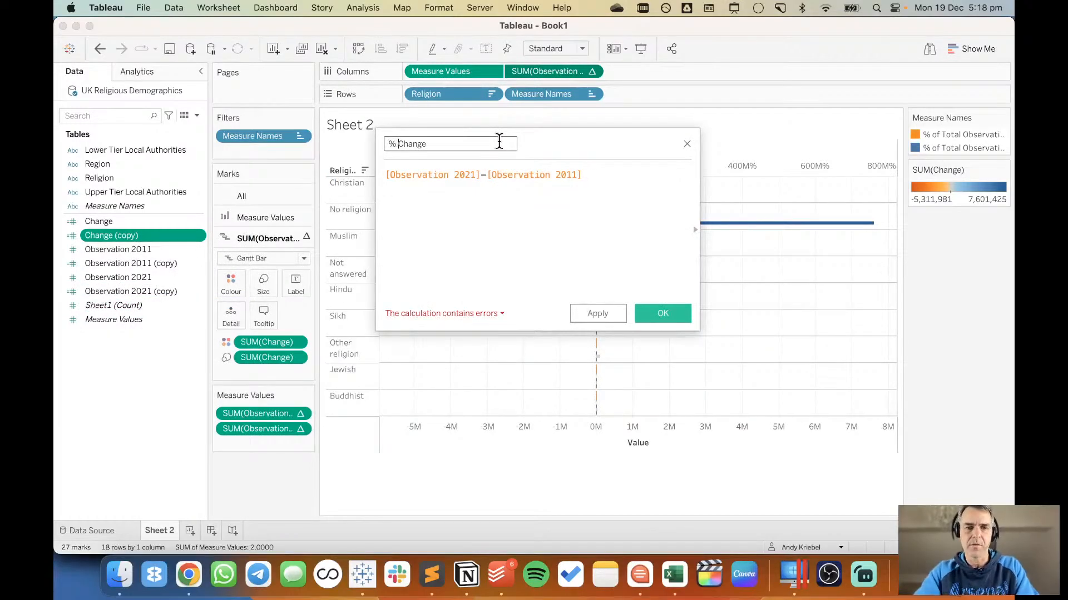
key(Tab)
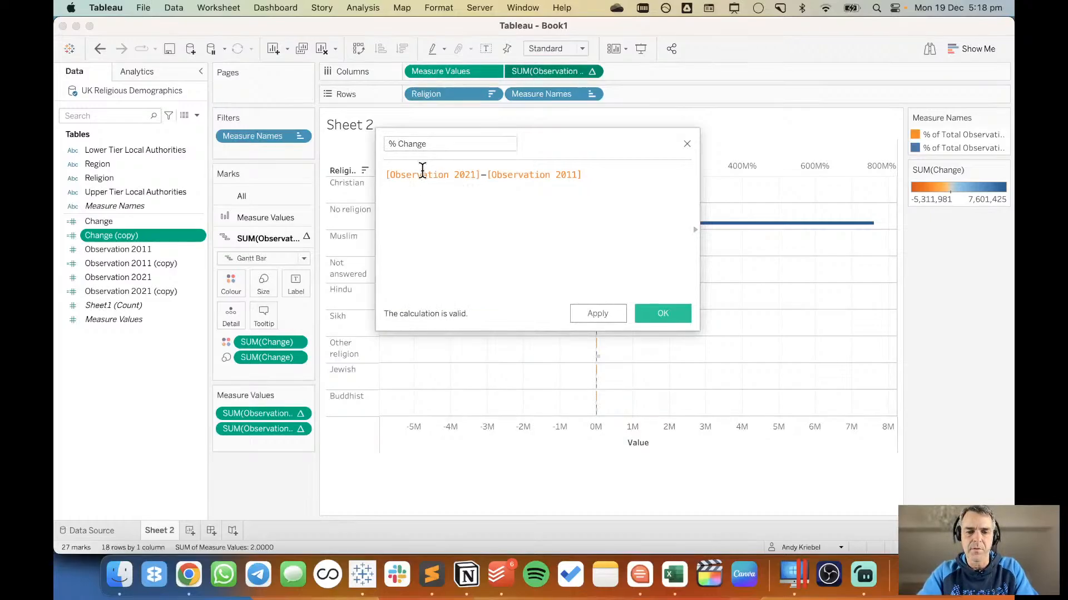
Define % Change as SUM([Observation 2021]-[Observation 2011]) / SUM([Observation 2011]) and save the calculation.
text(SUM()
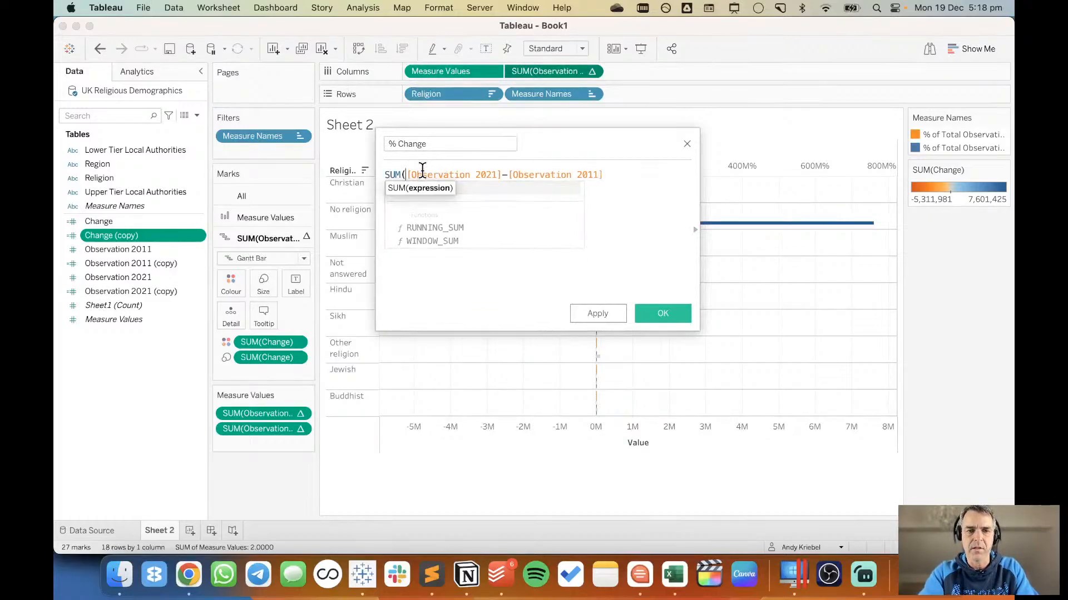
key(super+Right)
text() )
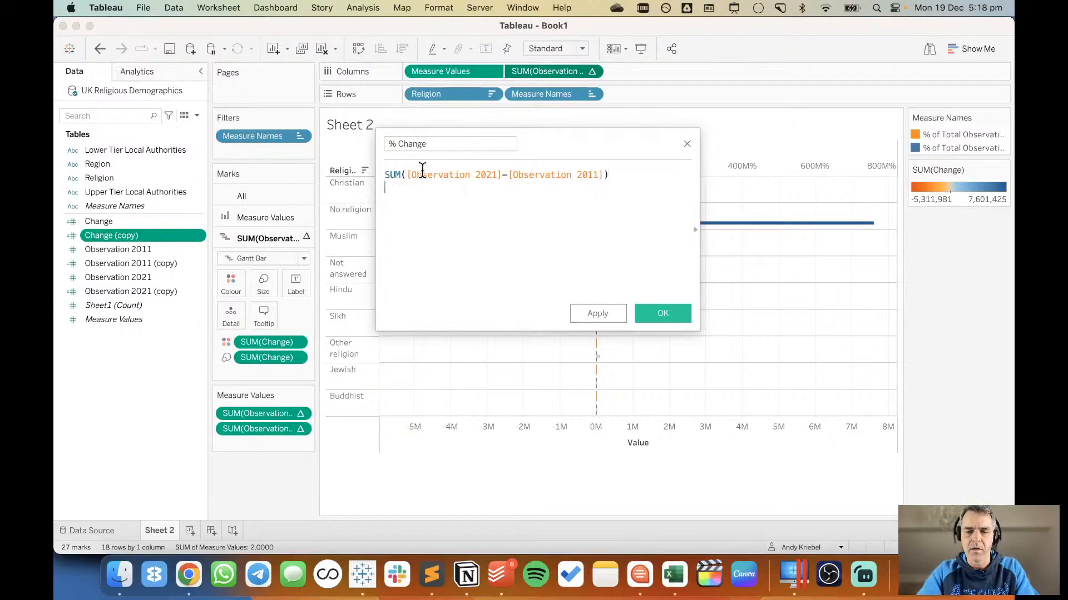
text(/ )
text(SUM()
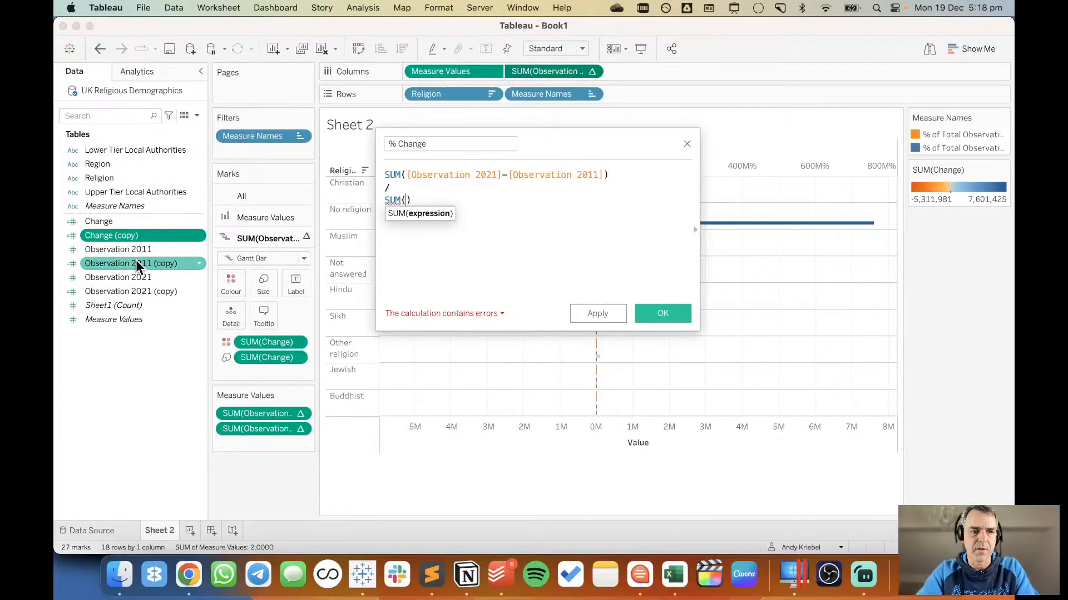
drag(142, 249, 407, 216)
click(662, 313)
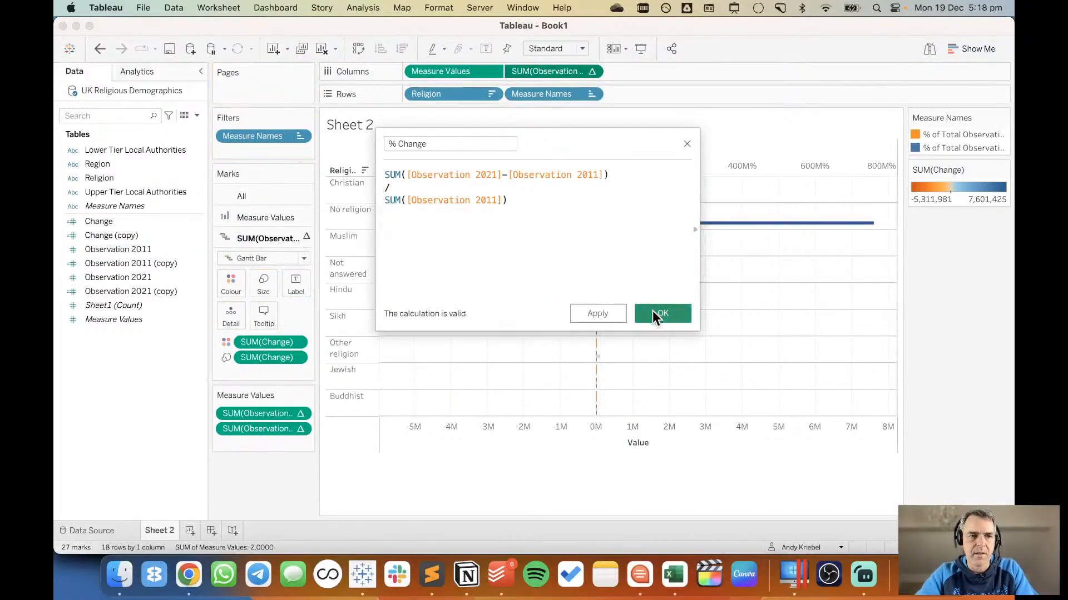
Size the Gantt bars by % Change instead of Change, and append *1 to the percent-of-total Observation 2011 calculation on the columns.
drag(96, 221, 252, 355)
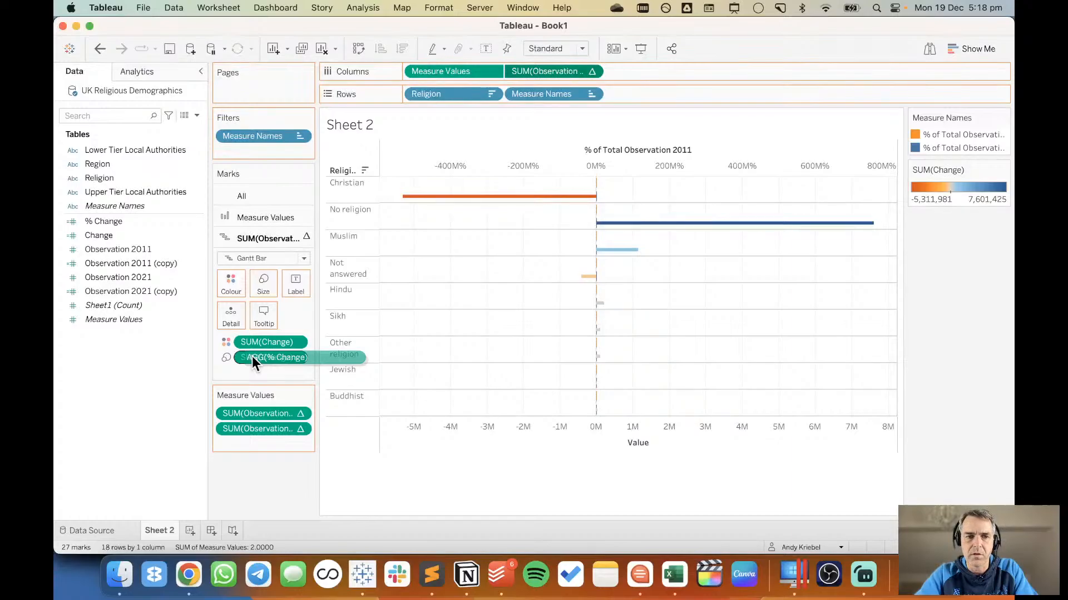
drag(252, 356, 252, 356)
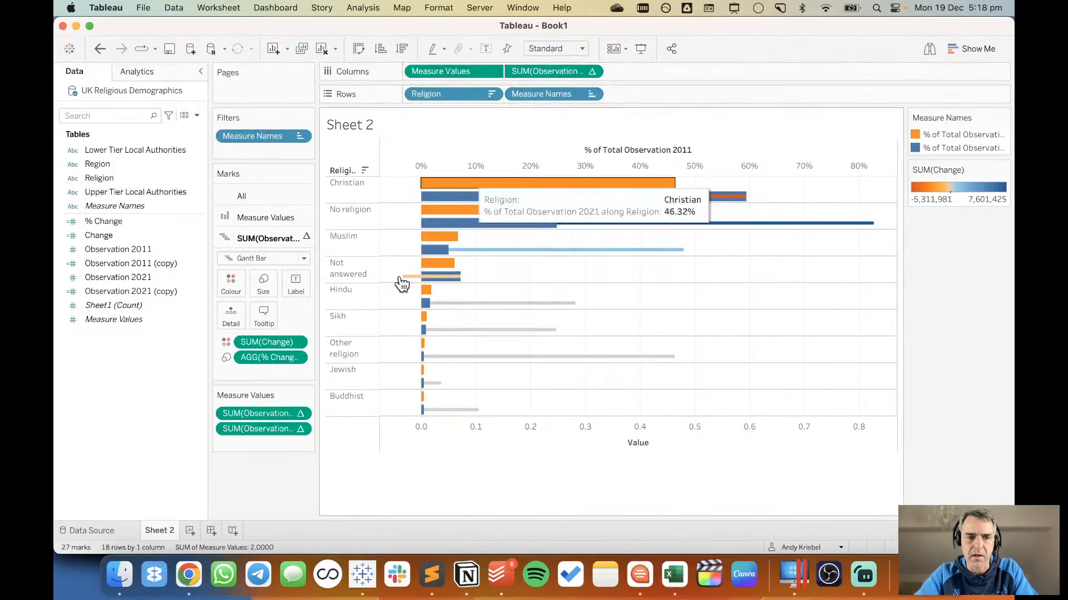
double_click(552, 67)
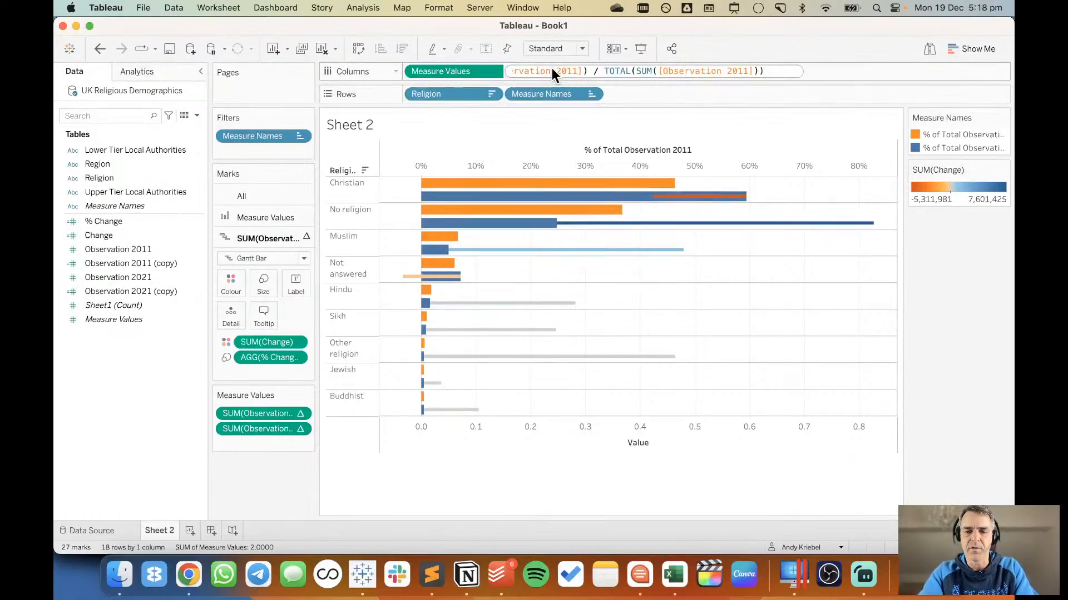
text(*1)
key(Return)
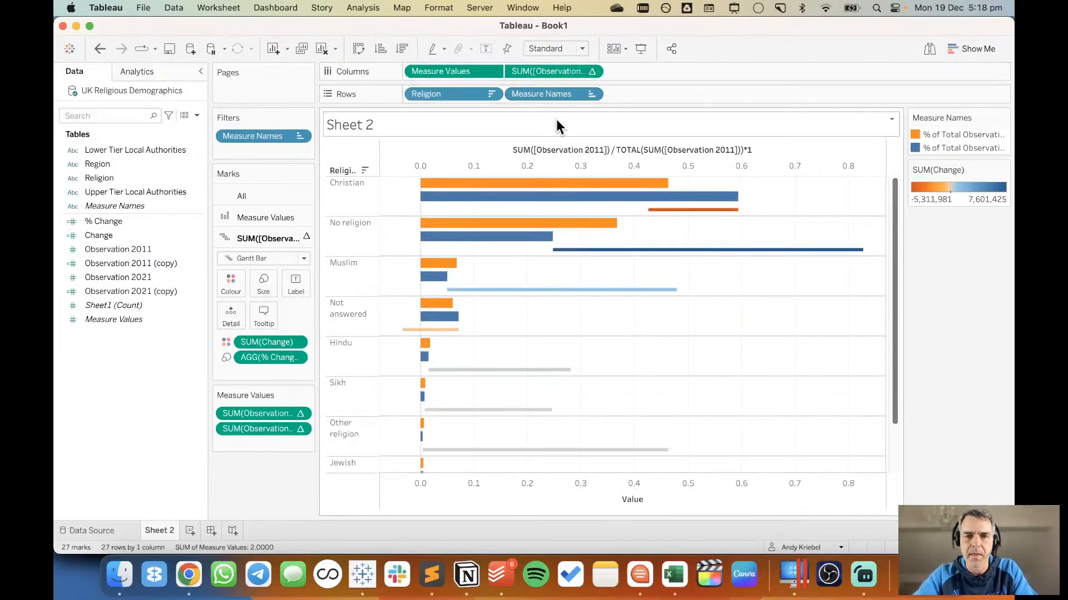
right_click(593, 169)
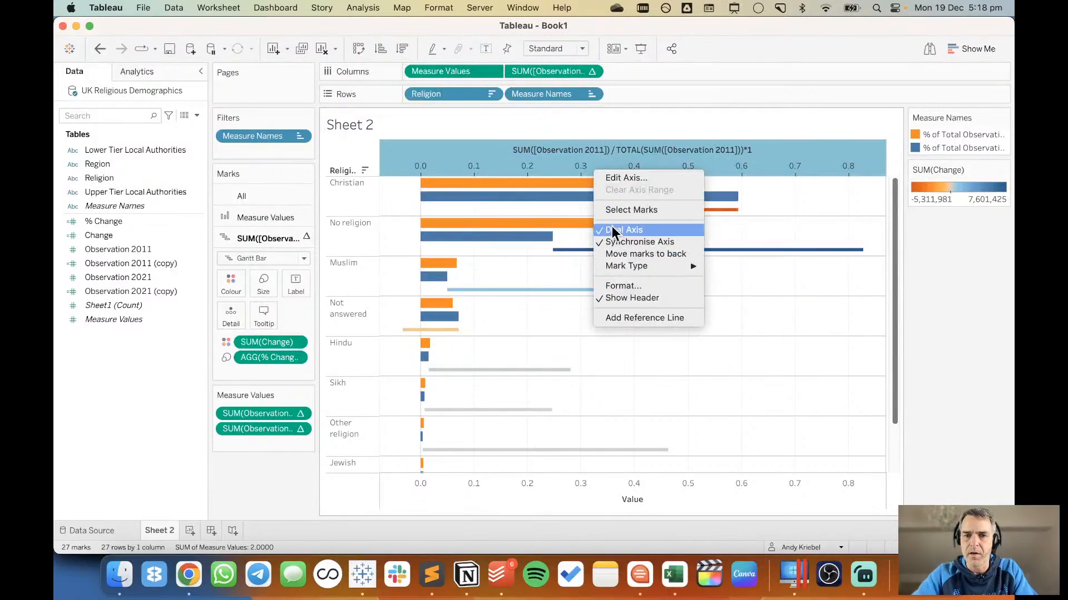
click(551, 205)
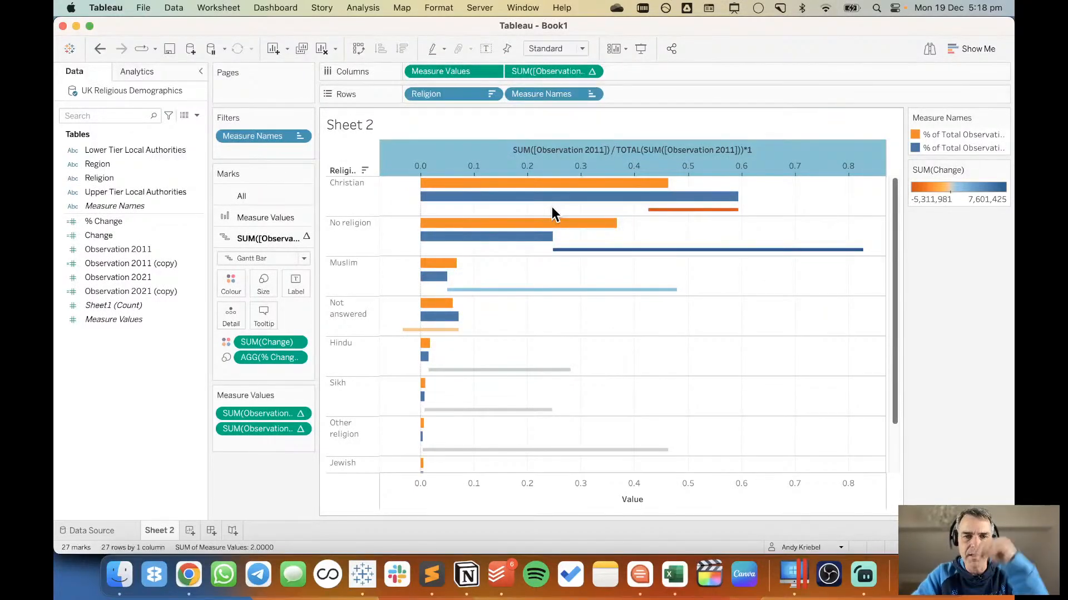
Clear the formula of the % Change field and rename the field % Change (from TC).
click(186, 234)
click(153, 222)
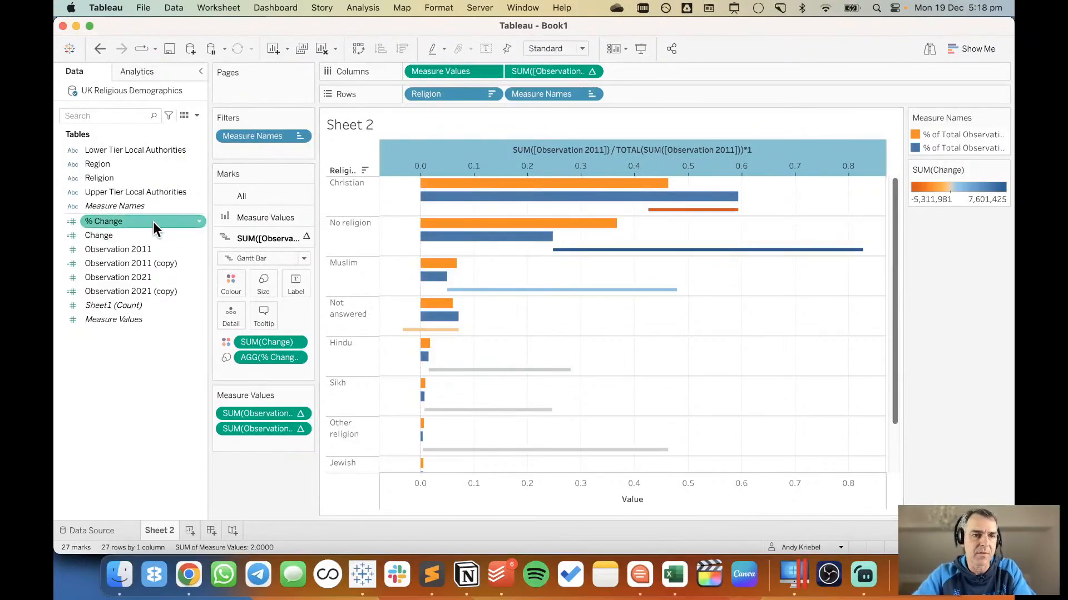
right_click(152, 220)
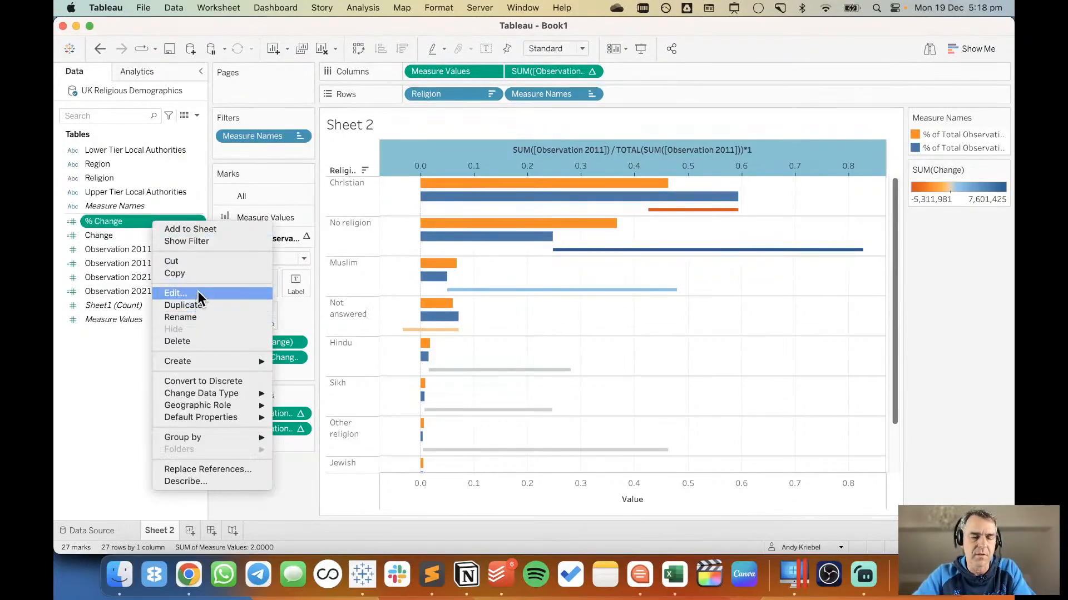
click(198, 291)
click(527, 200)
drag(527, 200, 385, 170)
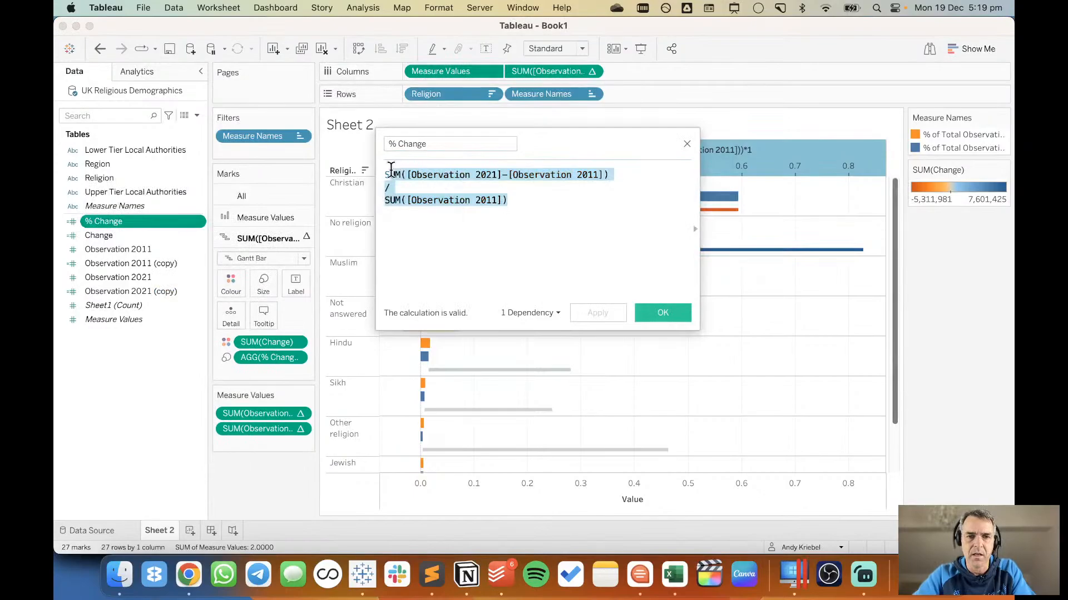
key(BackSpace)
click(442, 146)
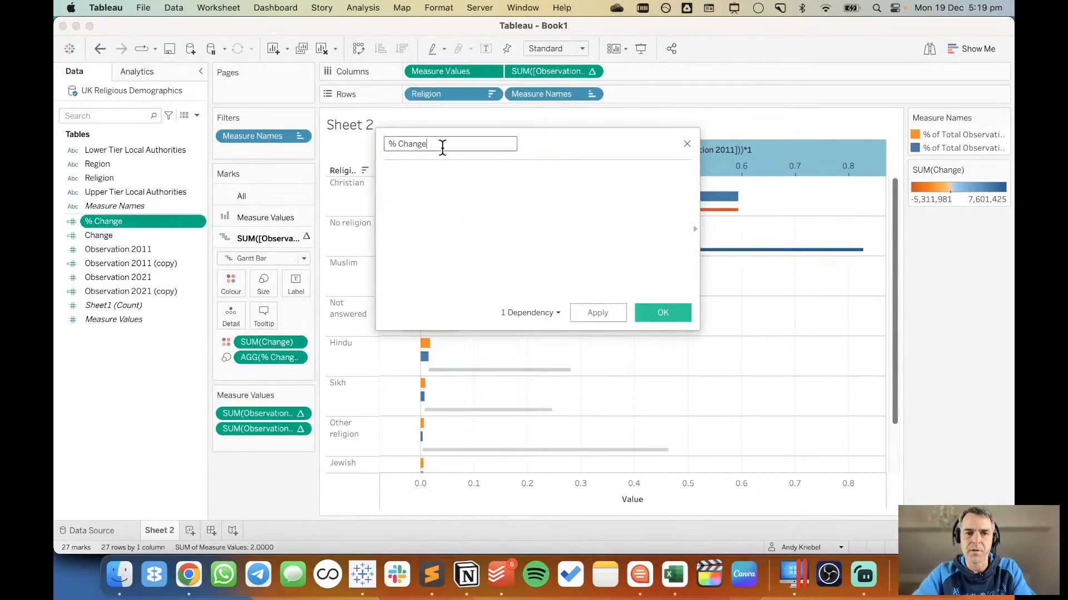
text((from TC))
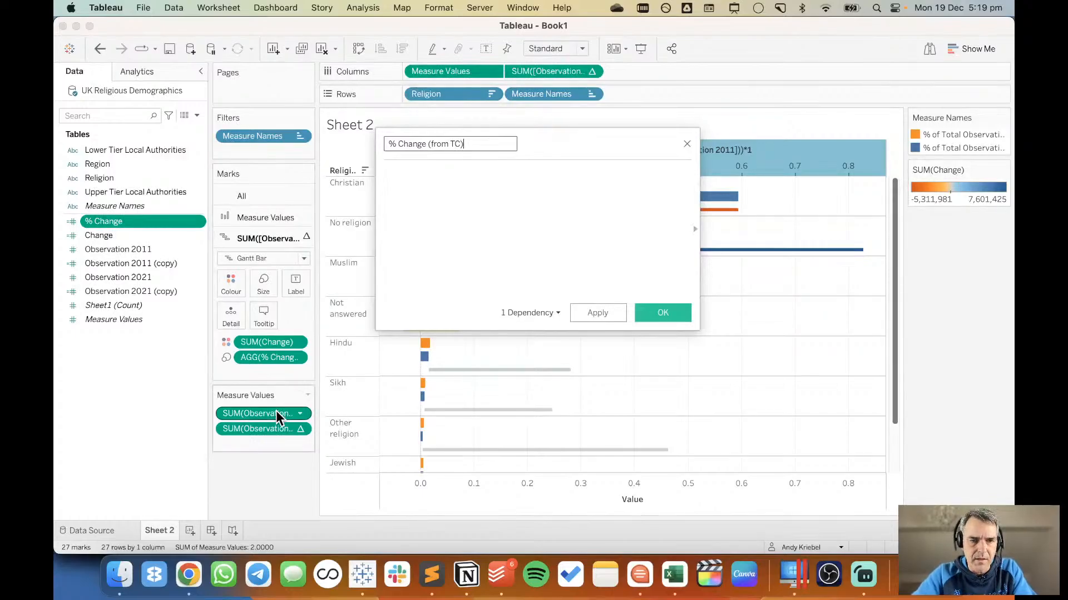
Build the formula from the Measure Values calculations as the 2021 percent of total minus the 2011 percent of total, with the minus sign on its own line.
drag(276, 412, 451, 250)
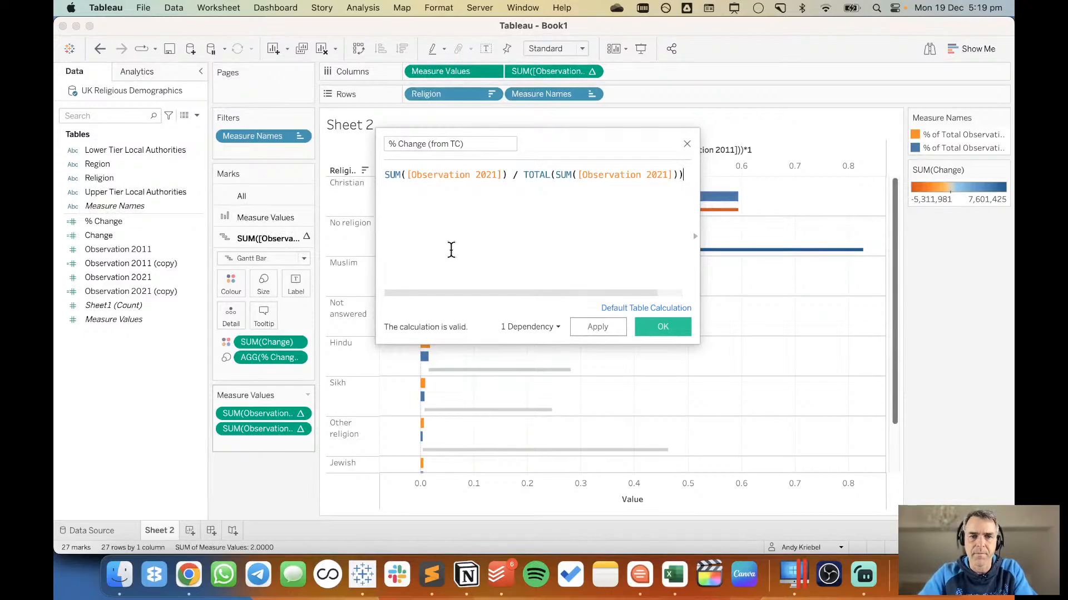
key(Return)
key(Up)
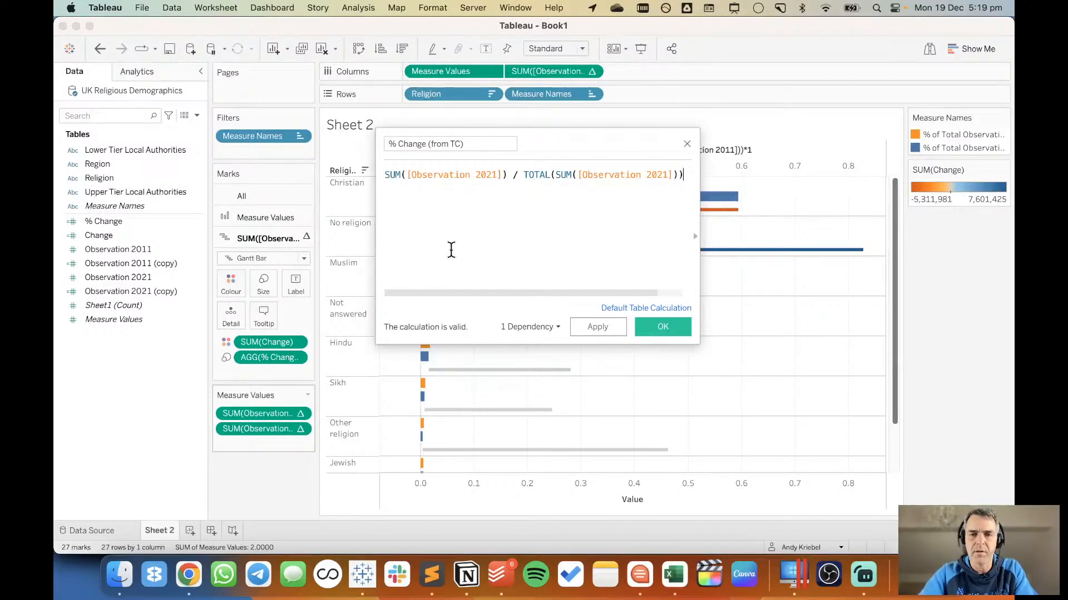
key(Return)
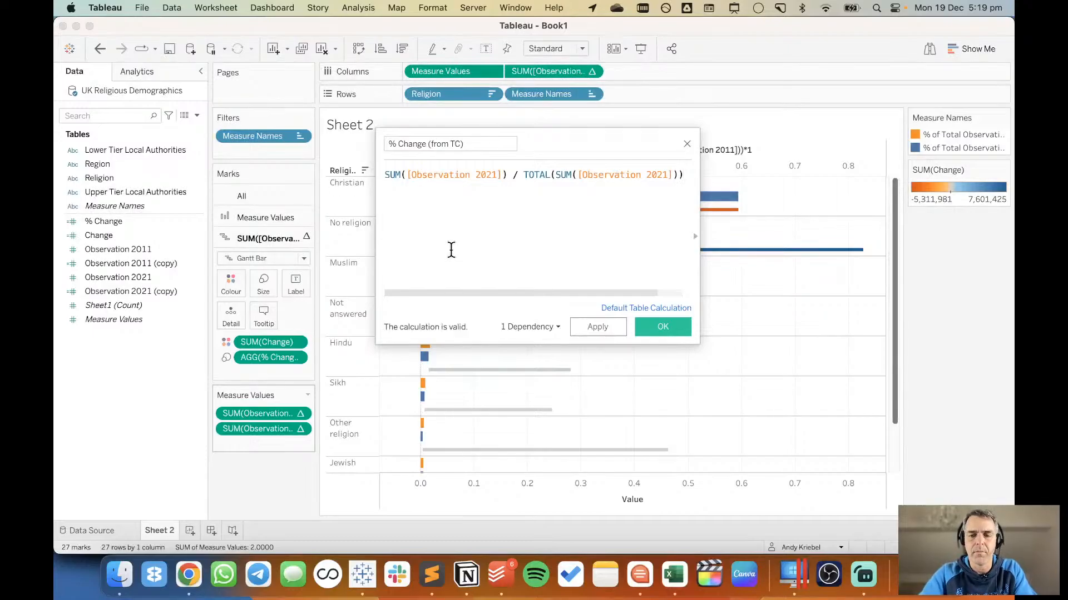
text(-)
drag(281, 433, 462, 252)
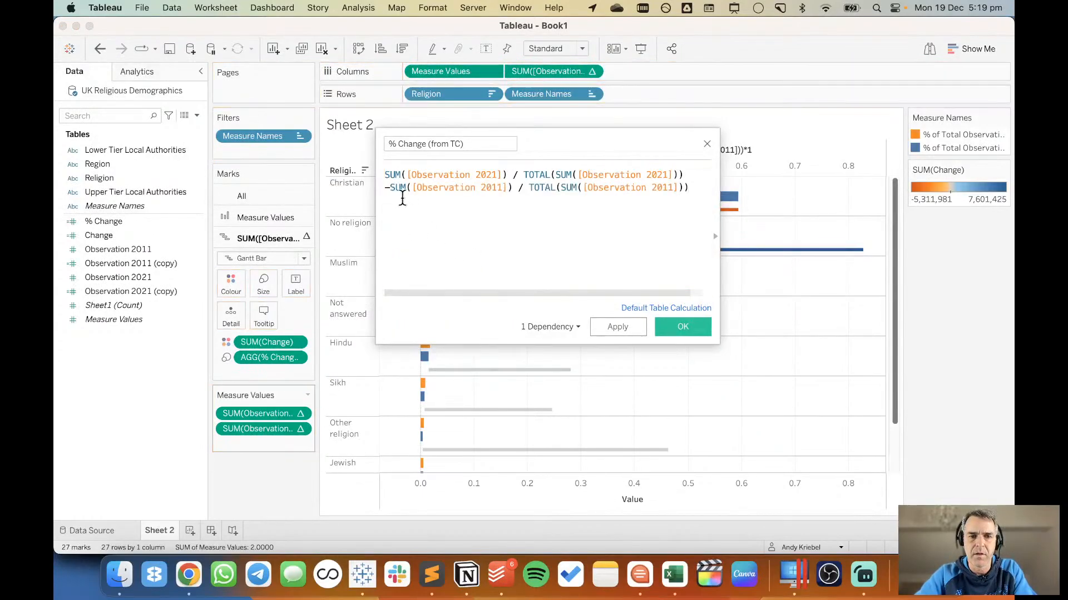
click(388, 188)
key(Return)
key(Up)
key(Up)
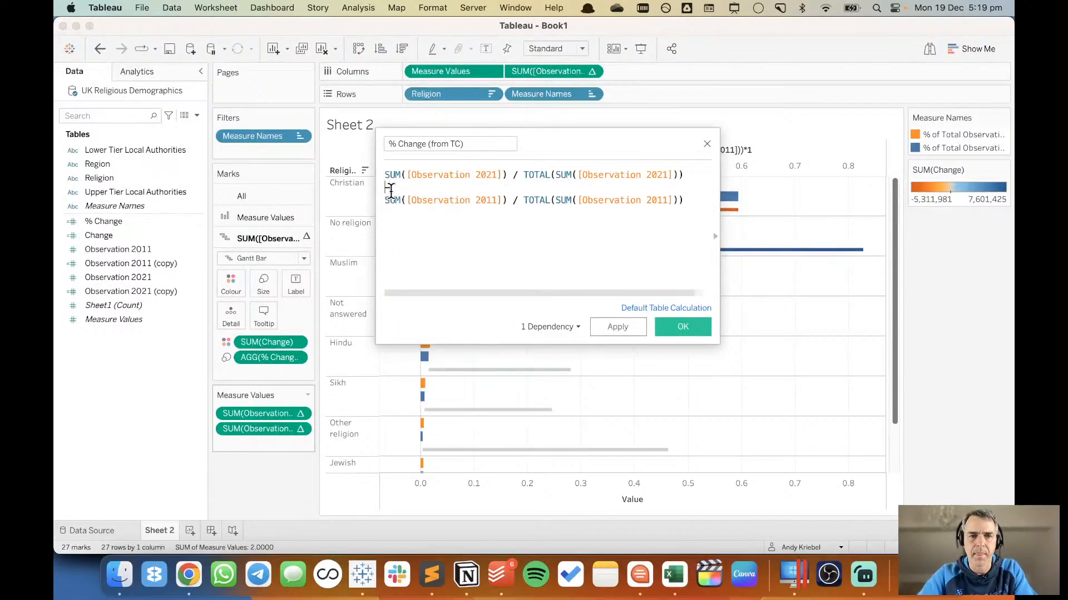
Wrap the 2021 and 2011 percent-of-total expressions each in parentheses and save the % Change (from TC) calculation.
text(()
key(End)
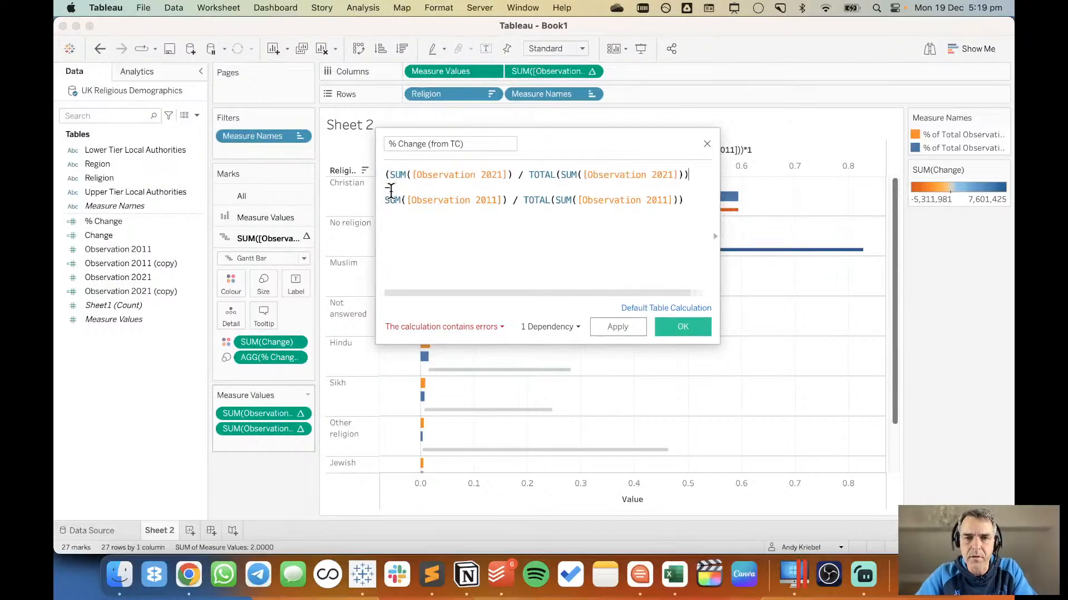
text())
key(Down)
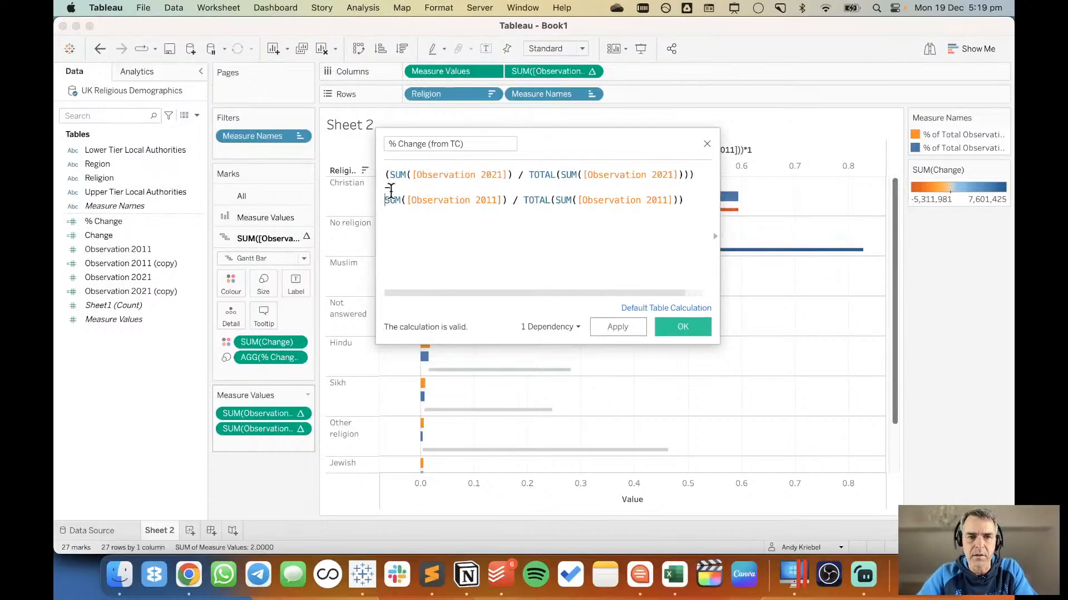
text(()
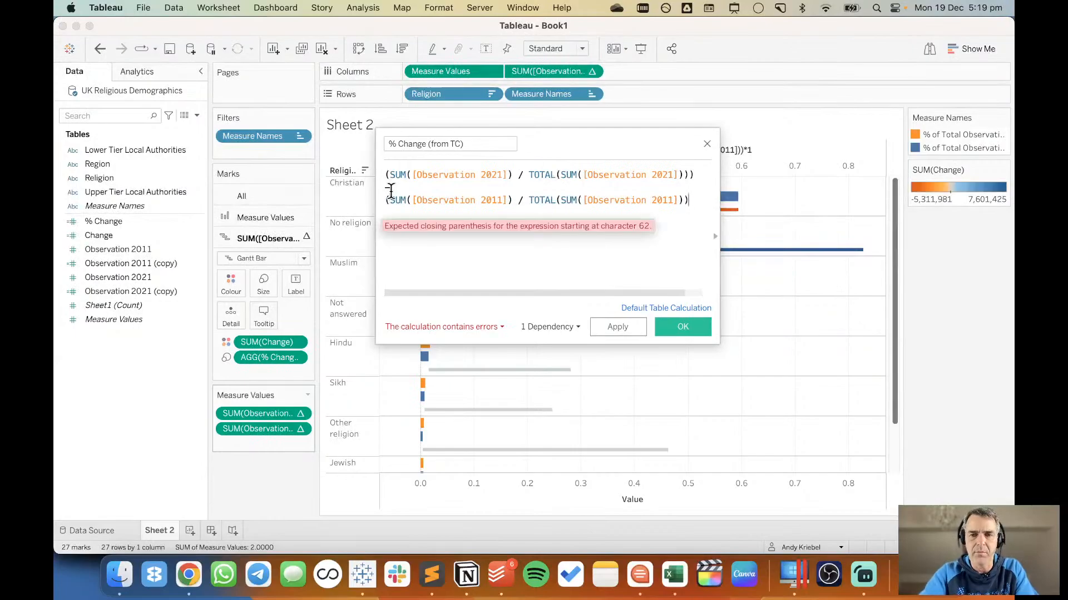
key(End)
text())
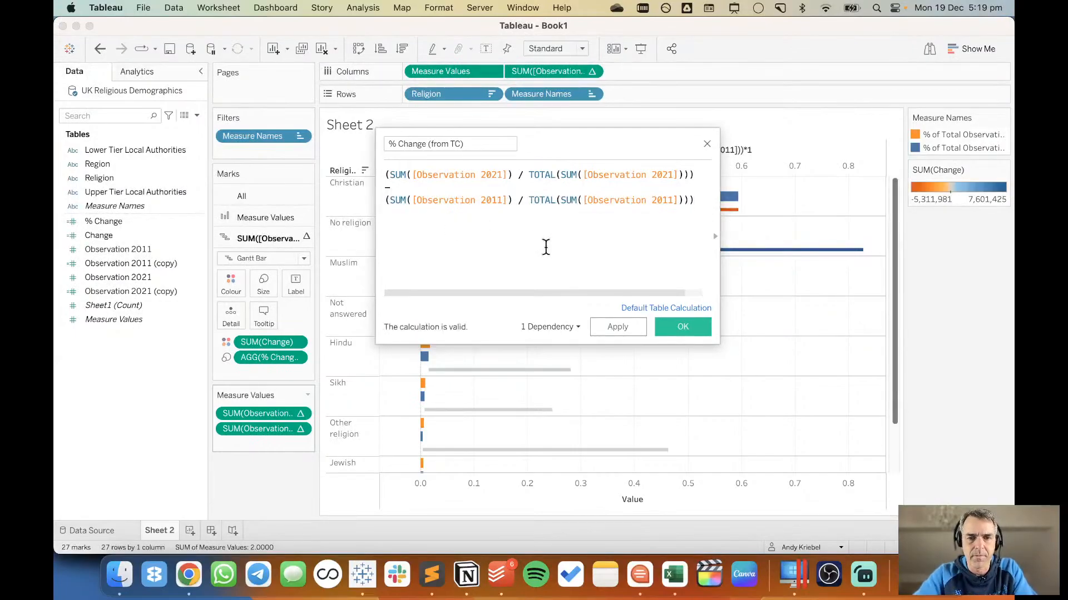
click(684, 328)
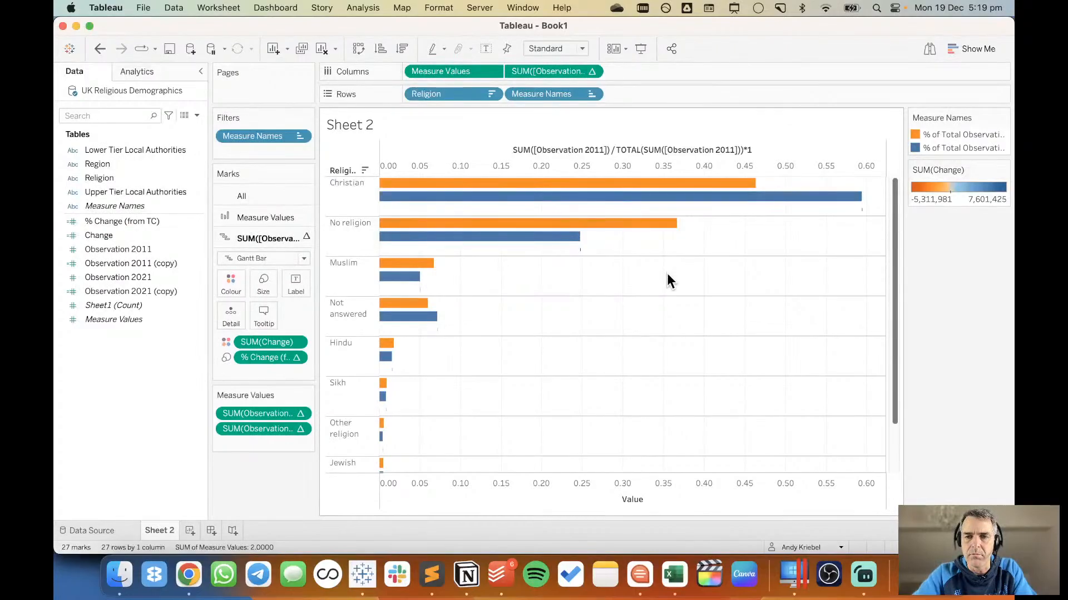
Reopen the % Change (from TC) calculation to review its formula and how its totals are computed, and close it.
right_click(148, 222)
click(170, 278)
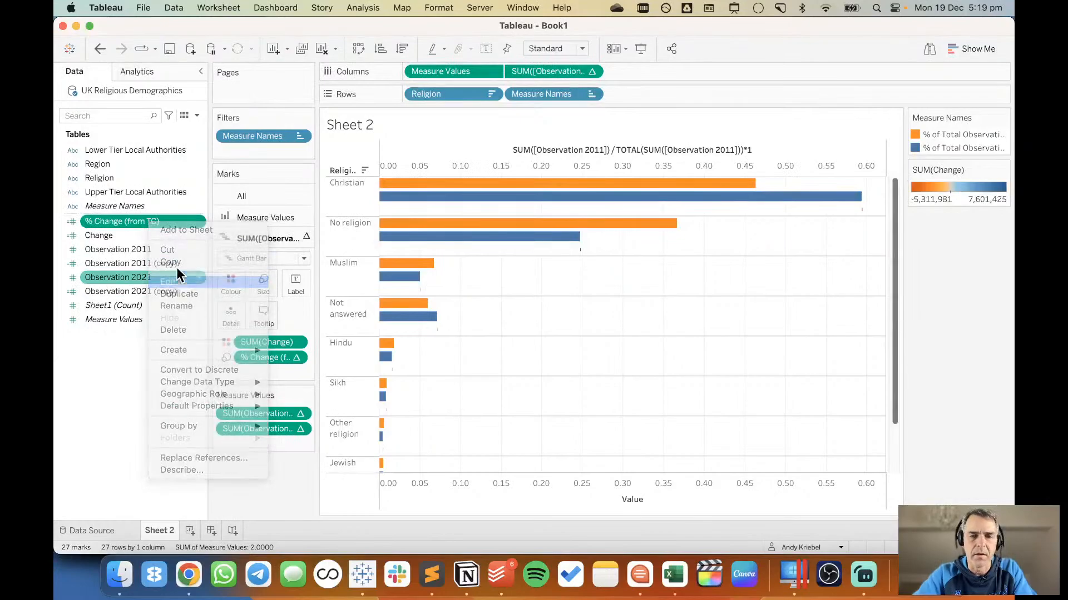
scroll(404, 189, left, 1)
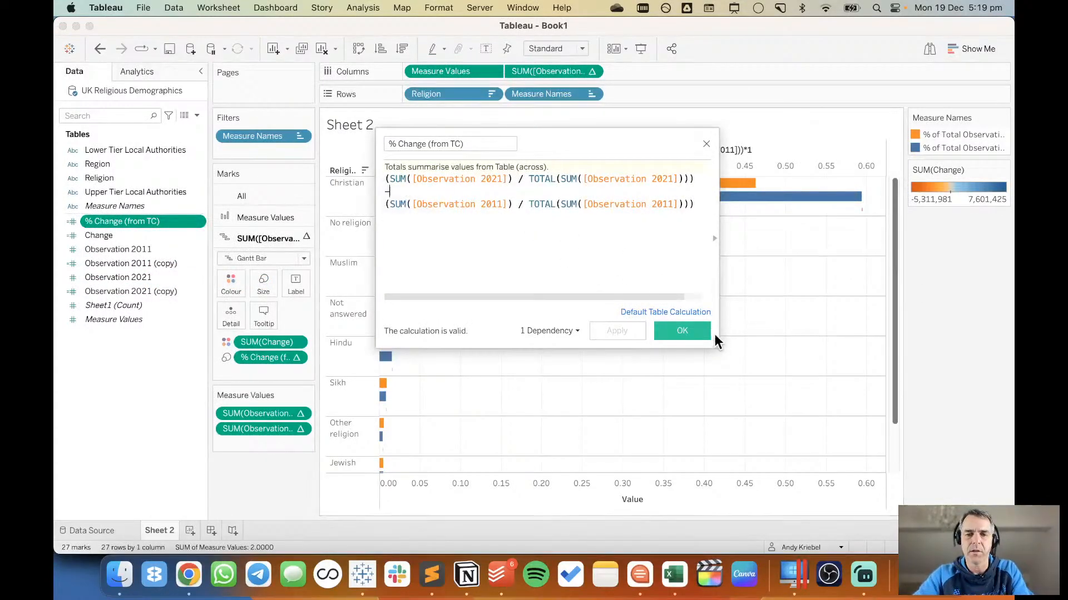
click(691, 333)
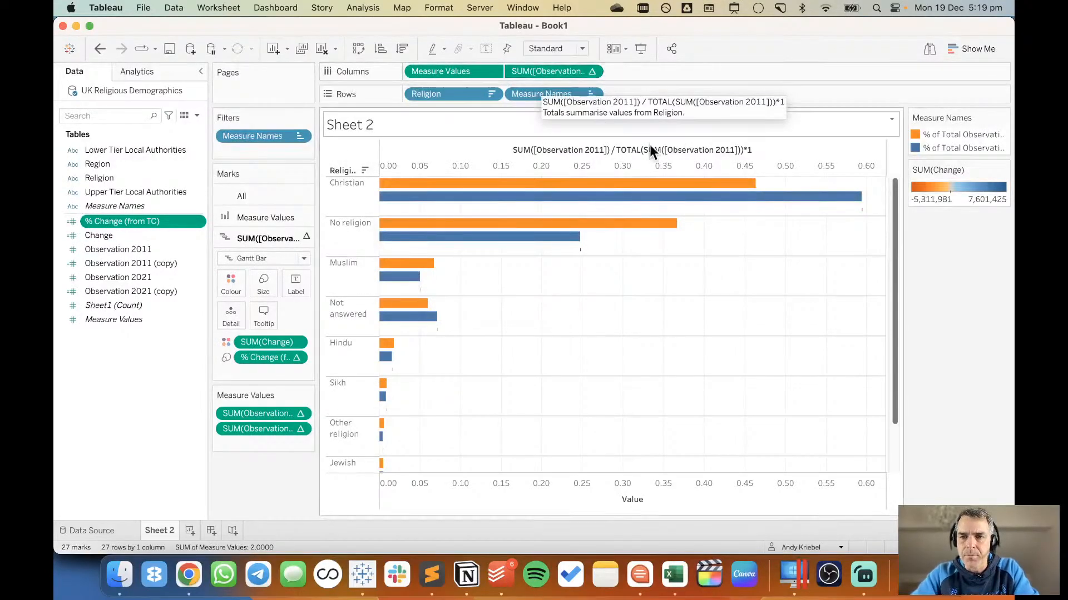
mouse_move(867, 221)
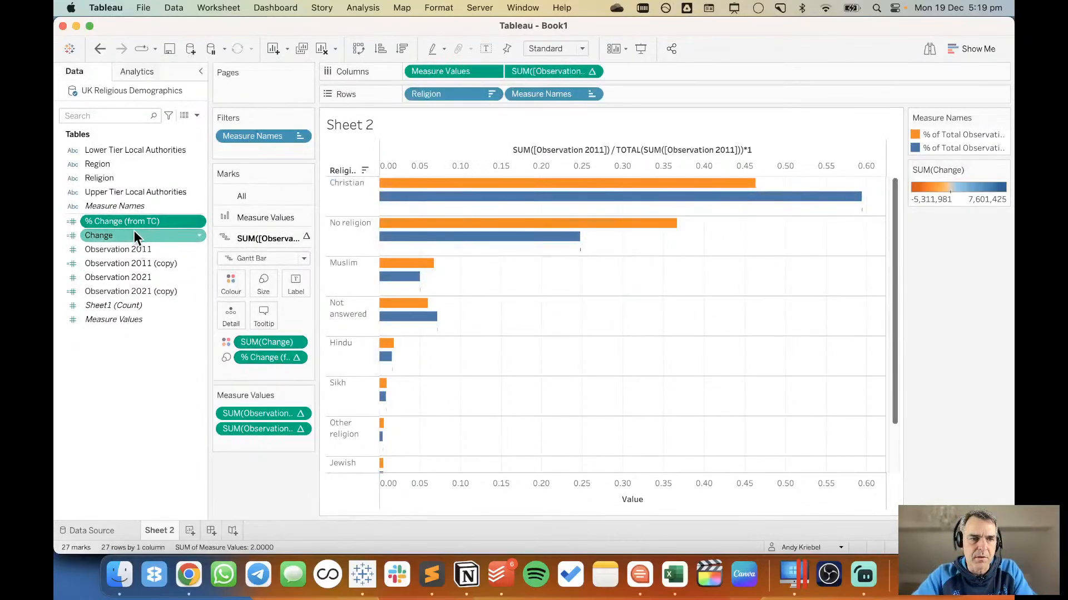
Set the % Change (from TC) field that sizes the Gantt bars to compute using Religion.
click(296, 357)
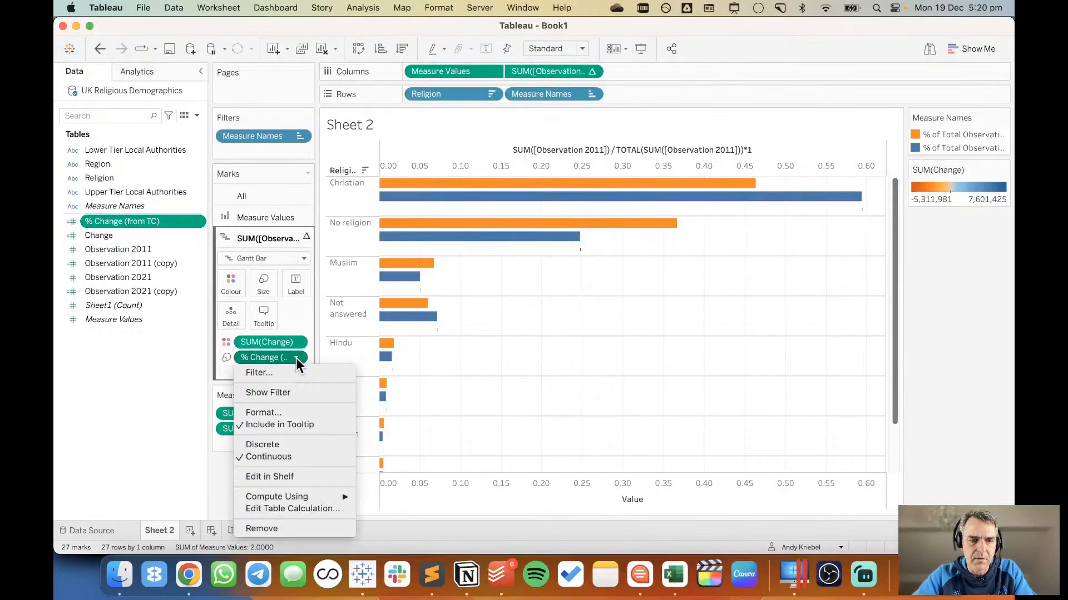
mouse_move(323, 496)
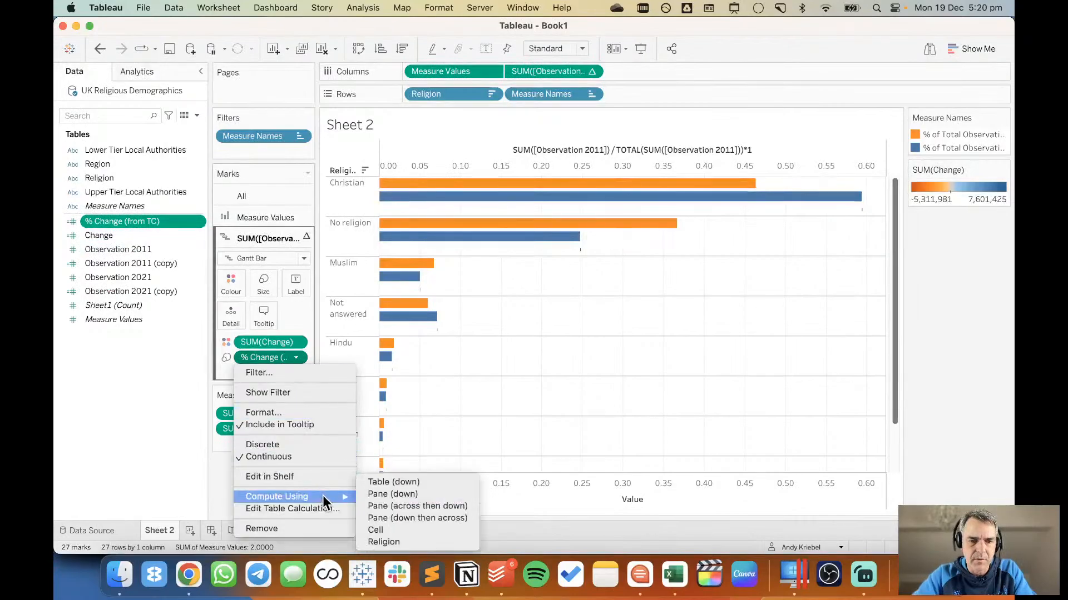
click(406, 543)
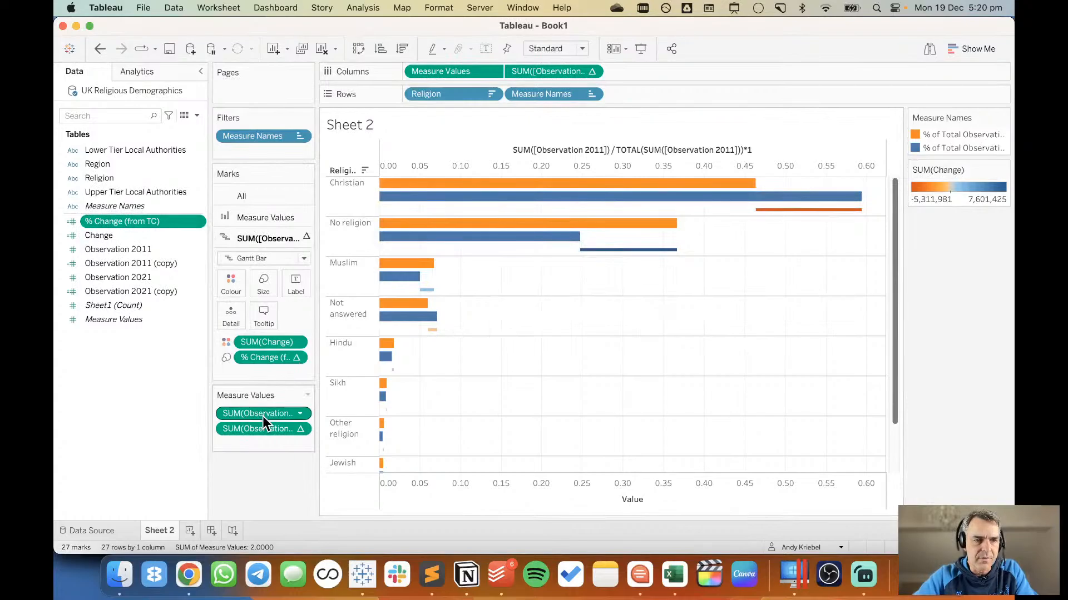
Save the 2021 percent-of-total calculation from Measure Values as a new field in the data source and start naming it.
mouse_move(262, 416)
drag(262, 412, 150, 403)
text(% )
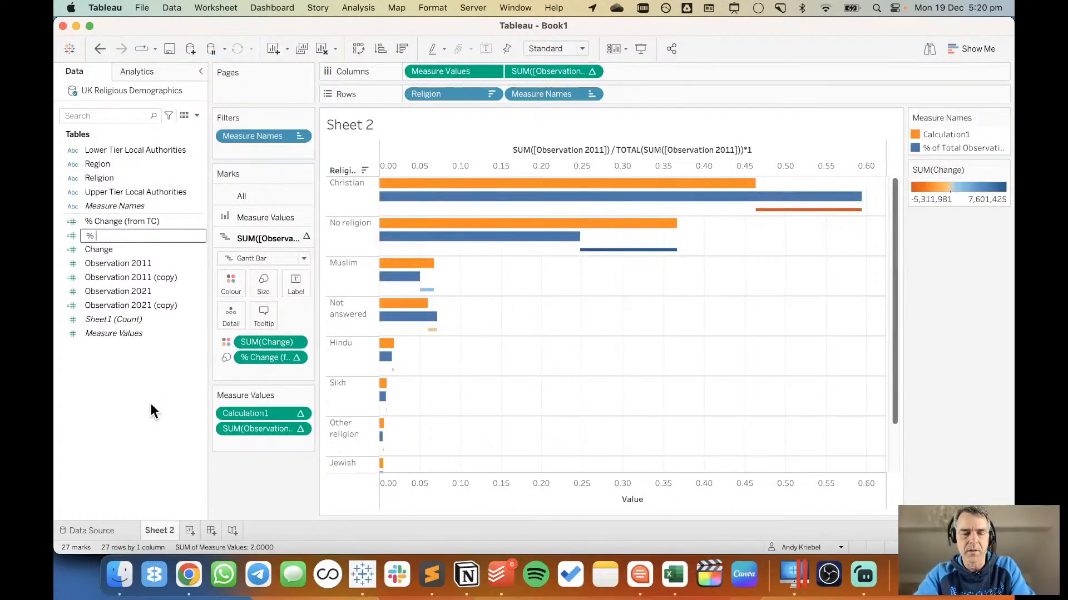
text(of Relhgiio)
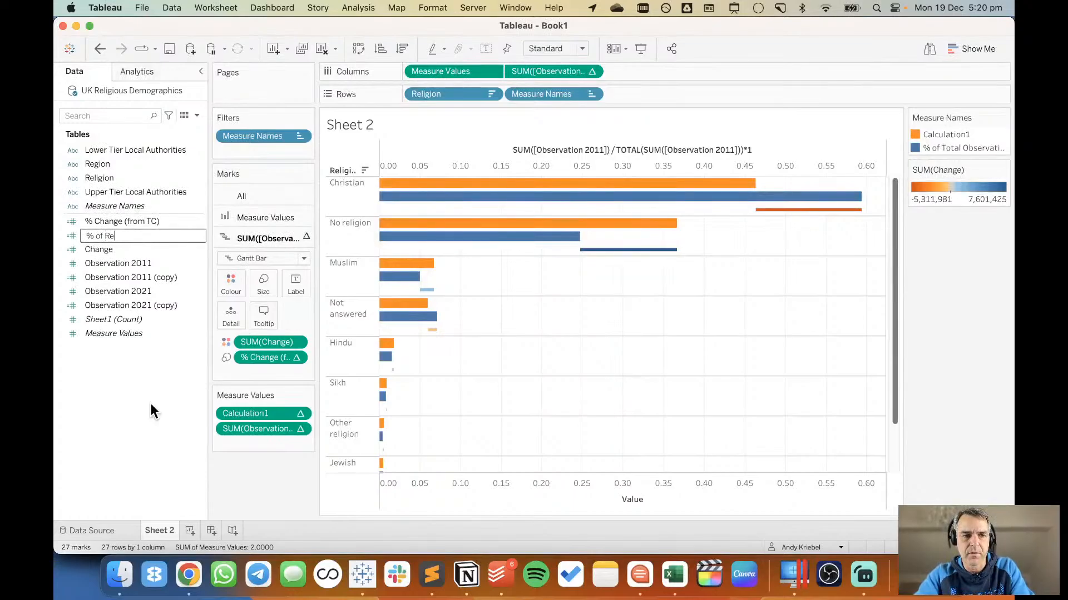
key(BackSpace)
key(BackSpace)
key(BackSpace)
key(BackSpace)
key(BackSpace)
key(BackSpace)
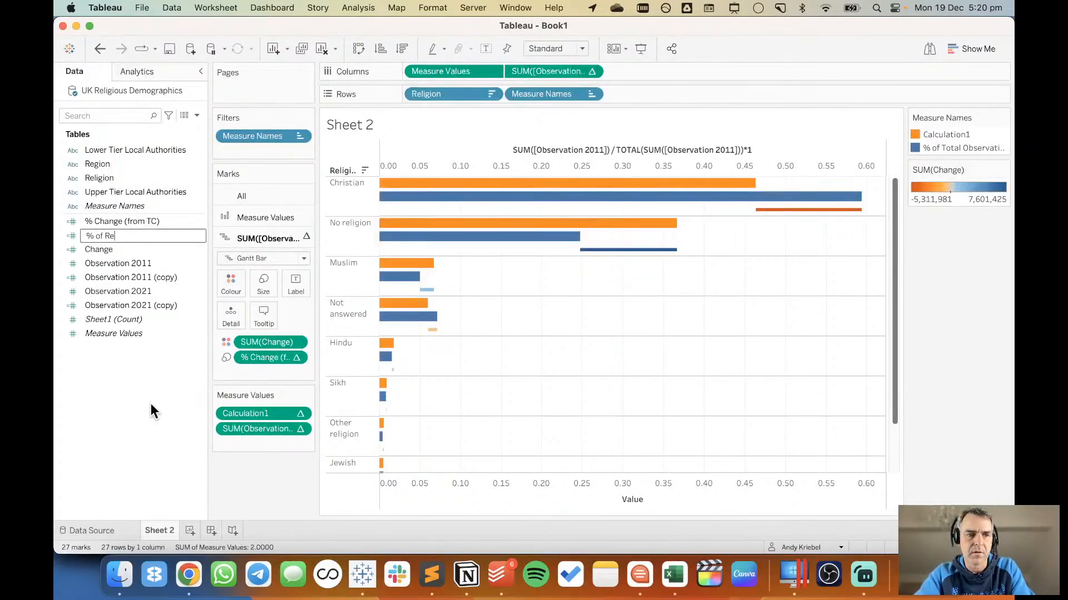
text(igion)
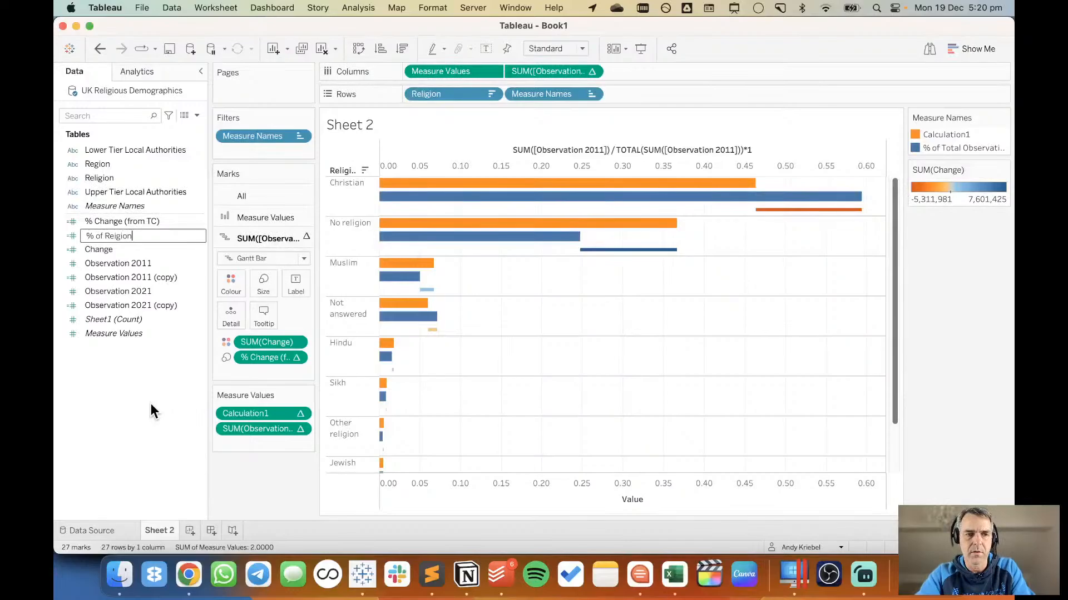
key(BackSpace)
key(BackSpace)
key(BackSpace)
key(BackSpace)
key(BackSpace)
key(BackSpace)
key(BackSpace)
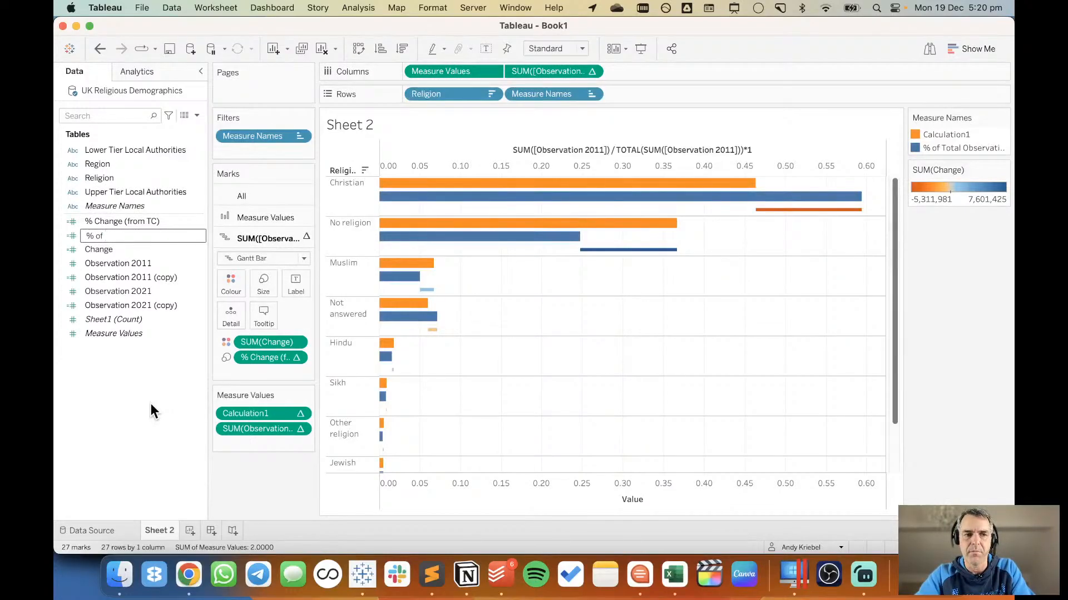
text(Pop)
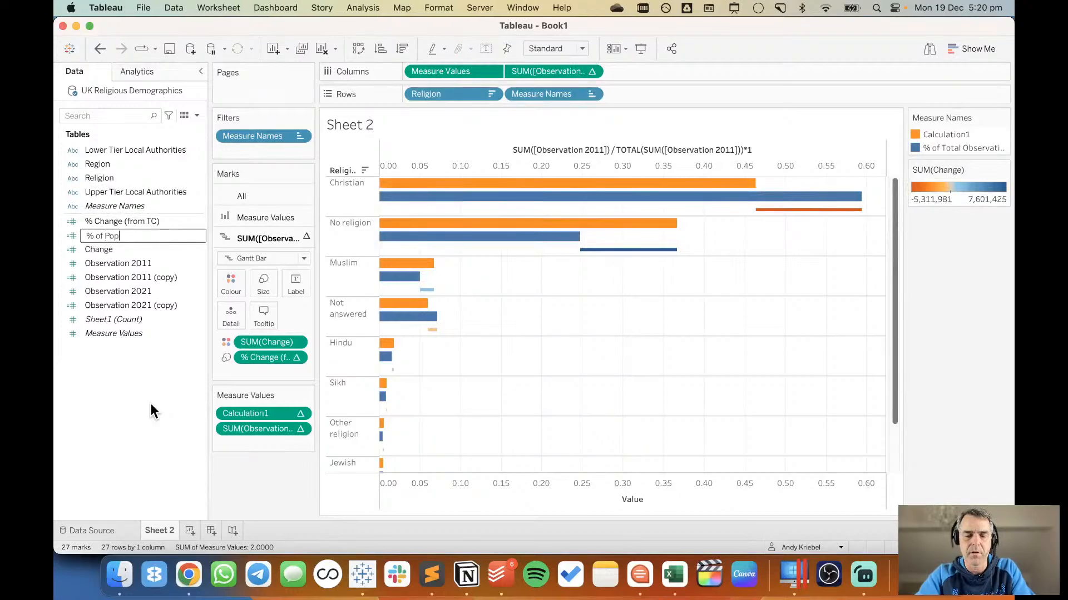
text(ulation)
key(BackSpace)
key(BackSpace)
key(BackSpace)
key(BackSpace)
key(BackSpace)
key(BackSpace)
key(BackSpace)
key(BackSpace)
key(BackSpace)
key(BackSpace)
key(BackSpace)
key(BackSpace)
key(BackSpace)
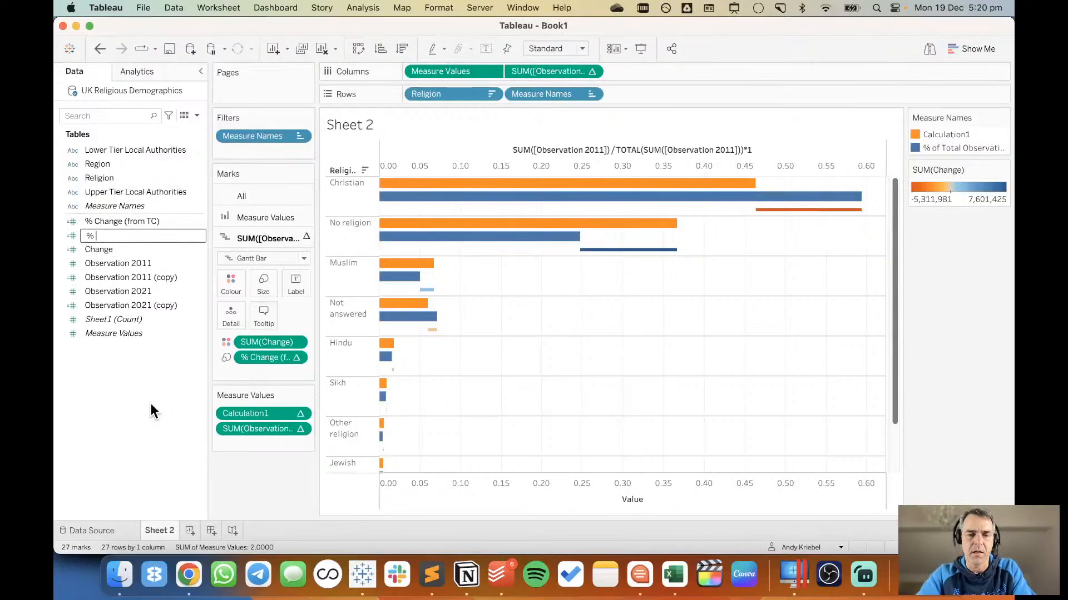
text(by Rel)
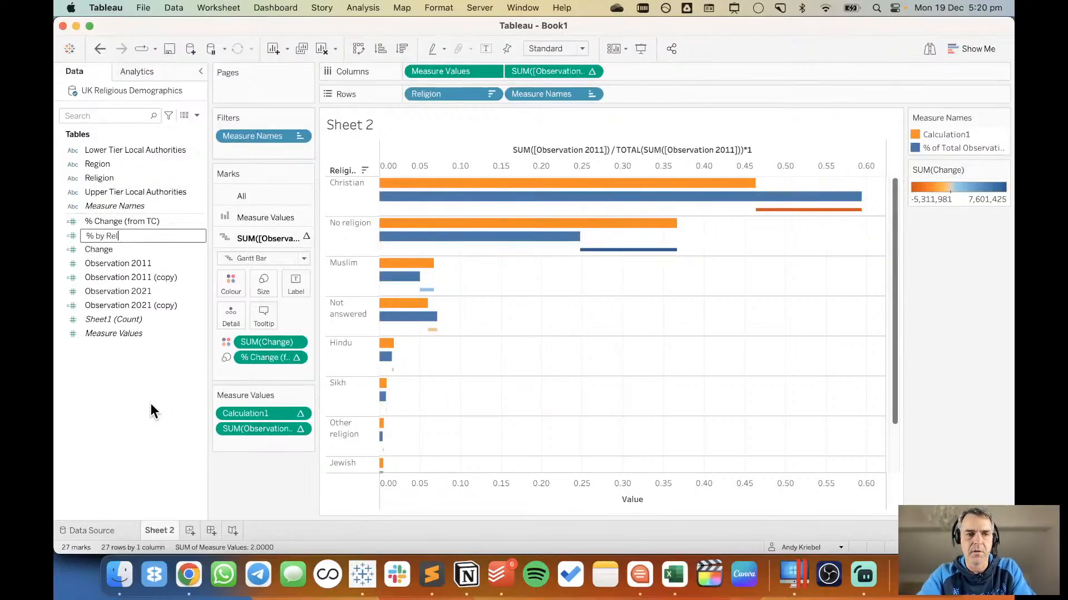
key(BackSpace)
key(BackSpace)
key(BackSpace)
key(BackSpace)
key(BackSpace)
key(BackSpace)
Complete the new field's name as % of Total (2021).
text(o)
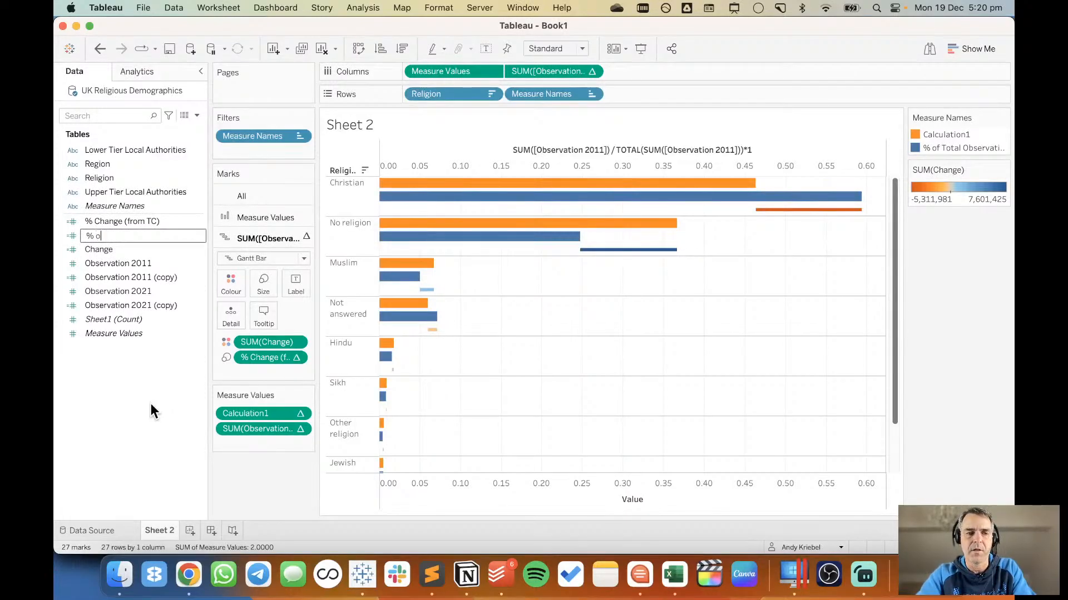
text(f Total)
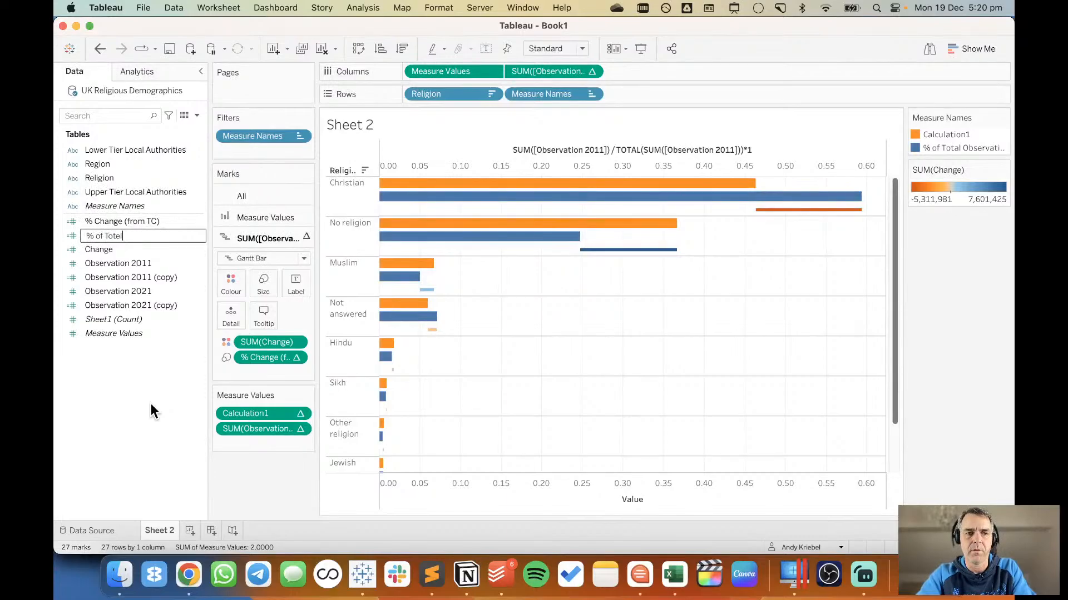
text( (2021))
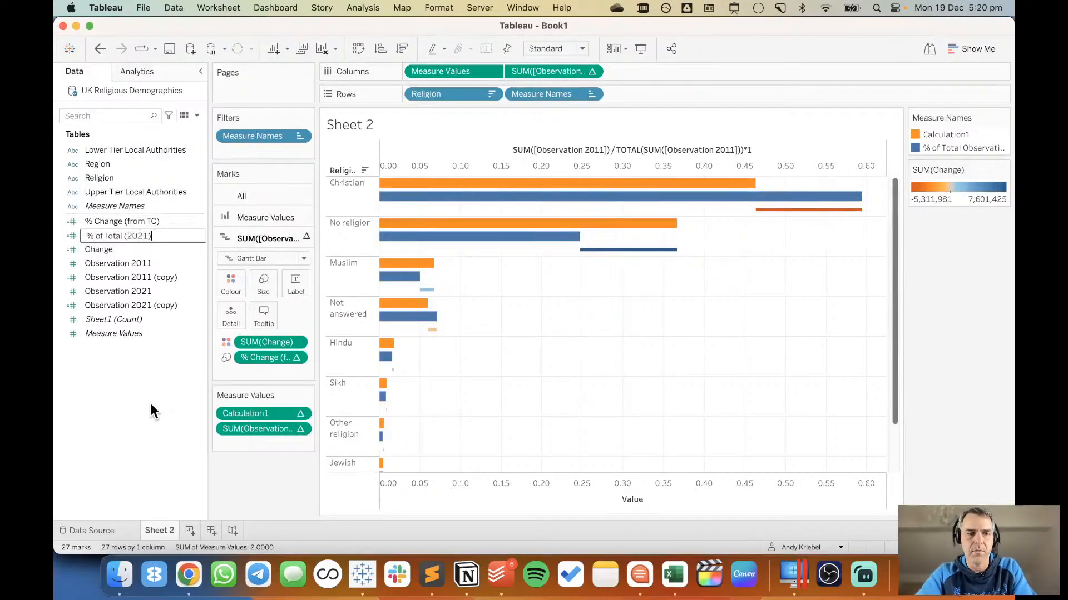
key(Return)
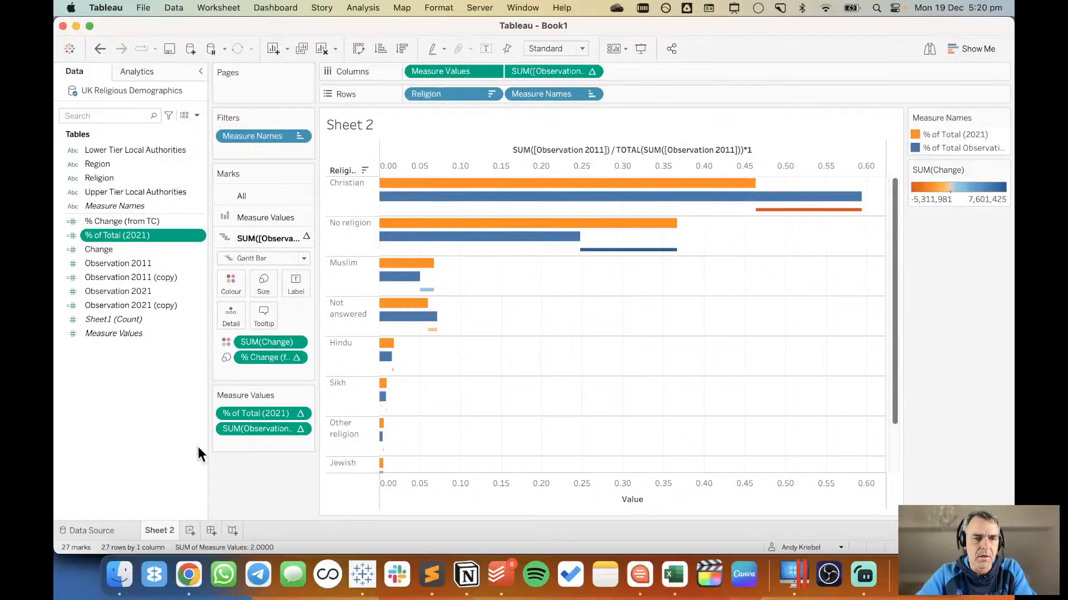
Save the 2011 percent-of-total calculation from Measure Values as a new field named % of Total (2011).
drag(252, 429, 116, 392)
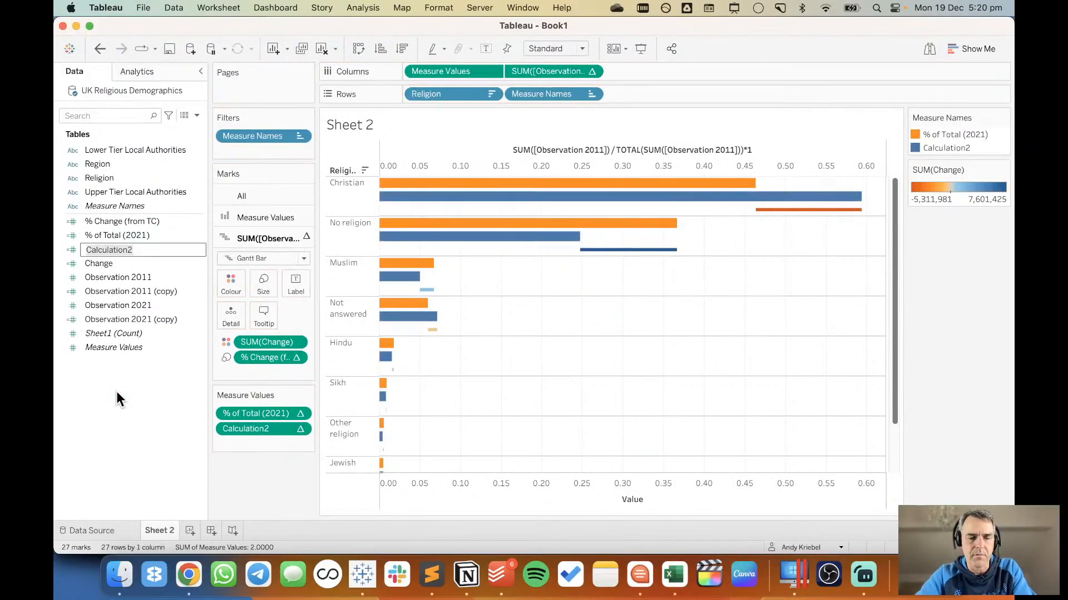
text(% od)
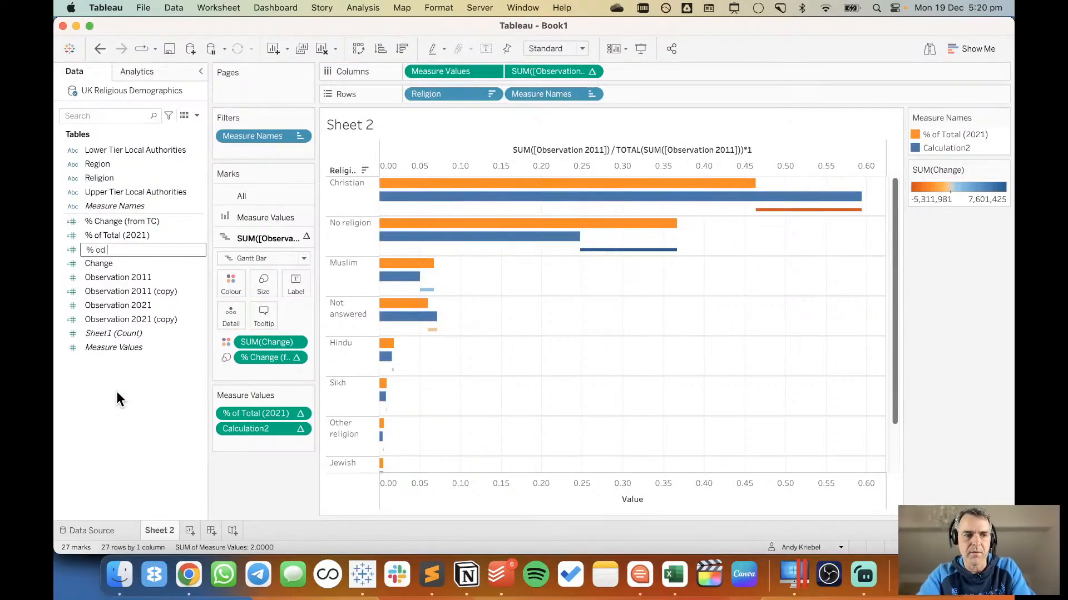
key(BackSpace)
text(f)
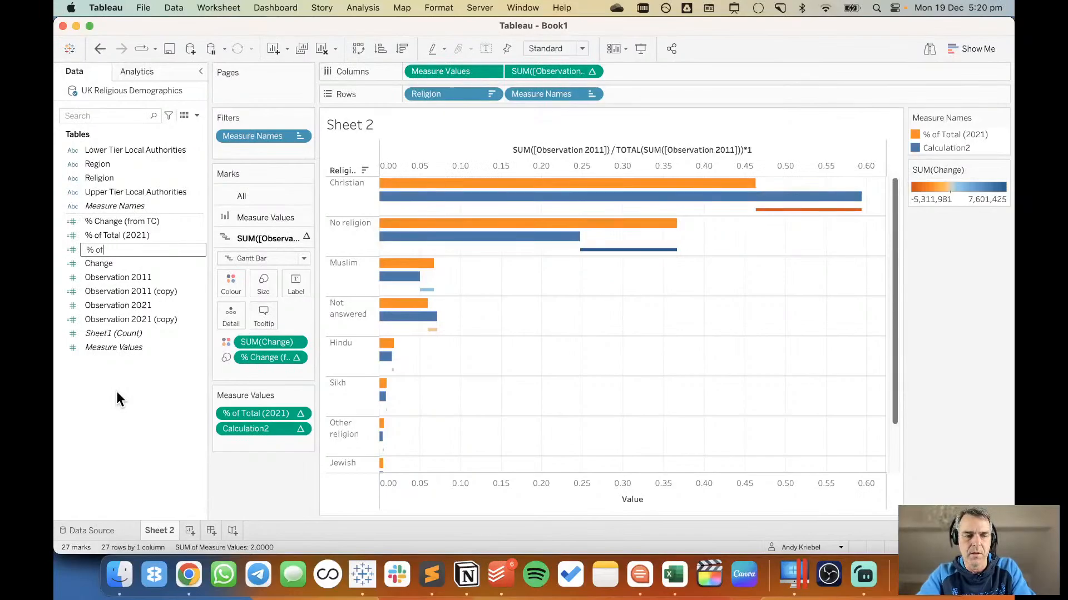
text( Total (2011)
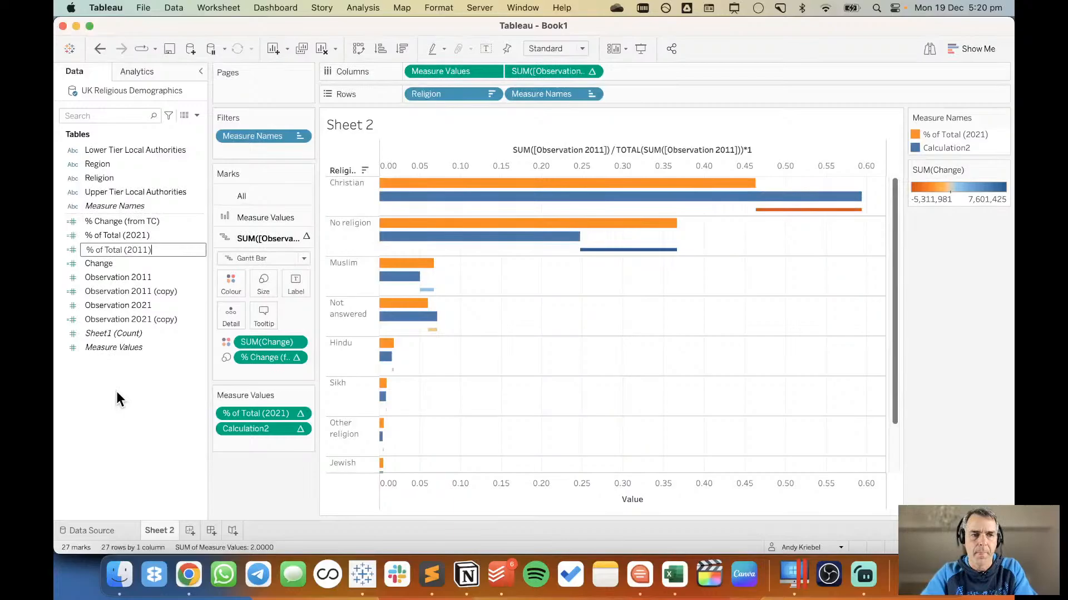
key(Return)
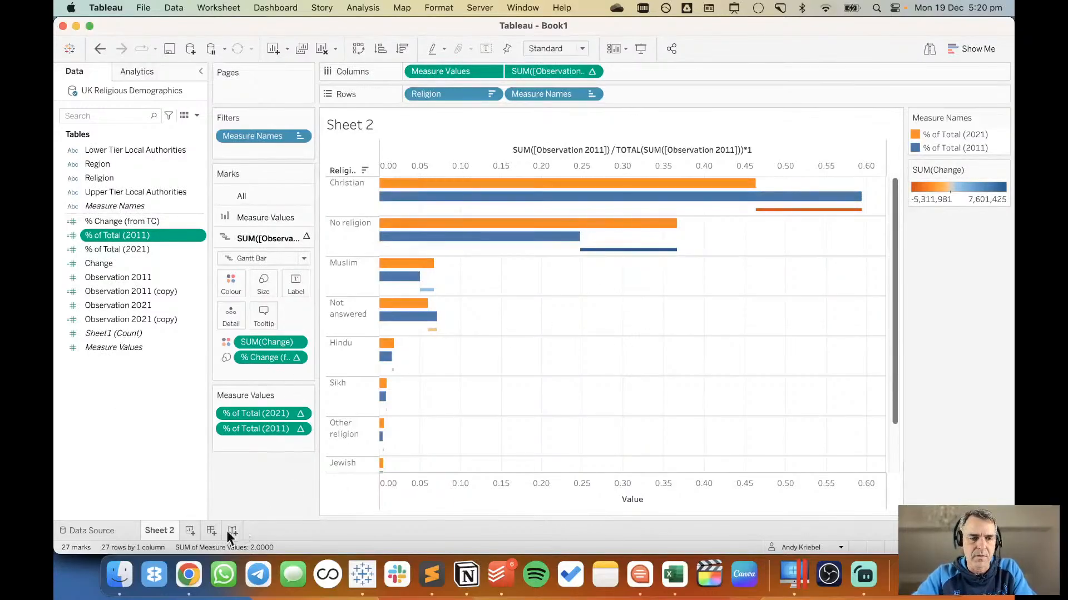
Check the Guardian chart's colours in Chrome, and open the custom colour picker for % of Total (2021) in Tableau.
click(189, 574)
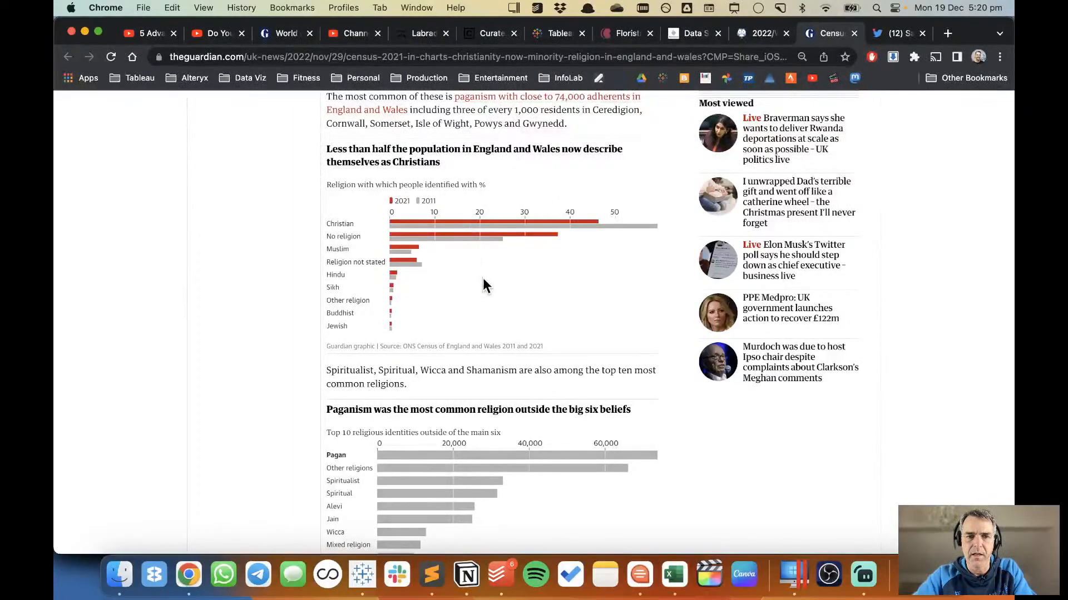
key(super+Tab)
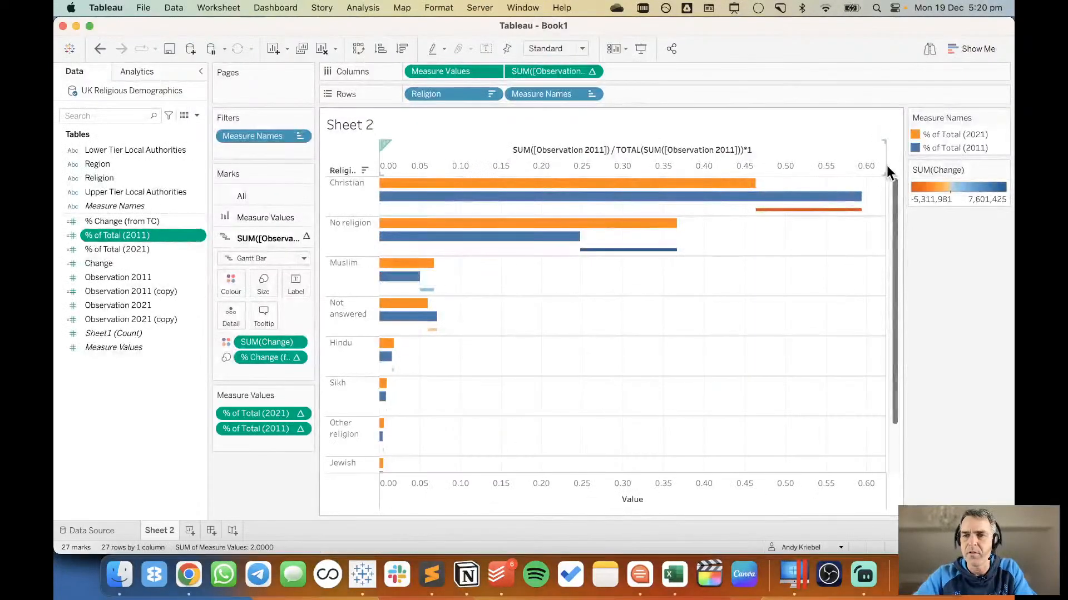
double_click(995, 148)
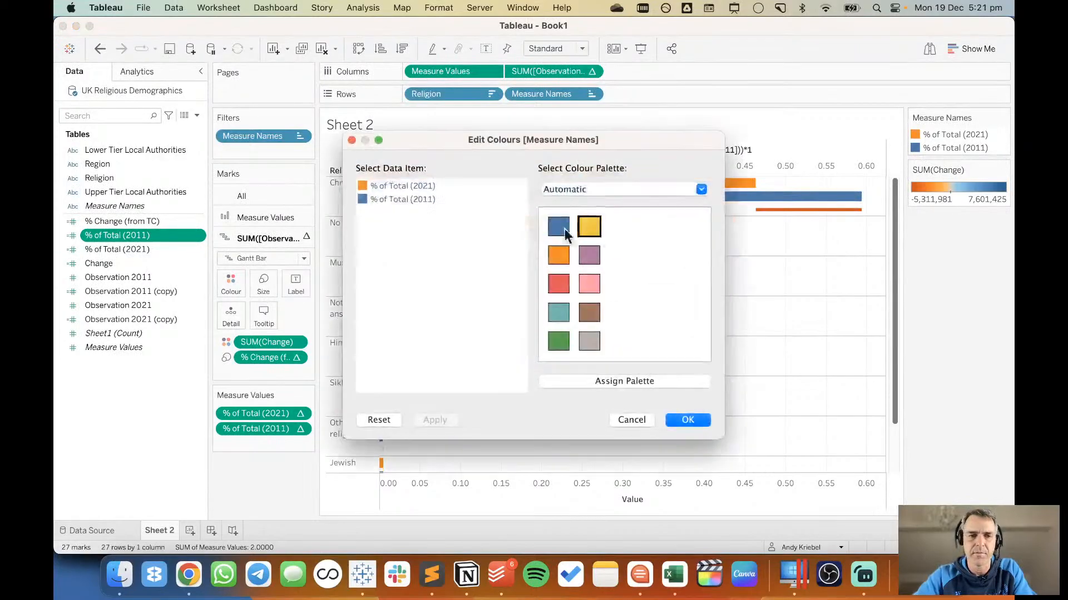
double_click(359, 187)
Try to sample the red of the 2021 bars in Chrome's Guardian chart with the colour picker's eyedropper.
key(super+Tab)
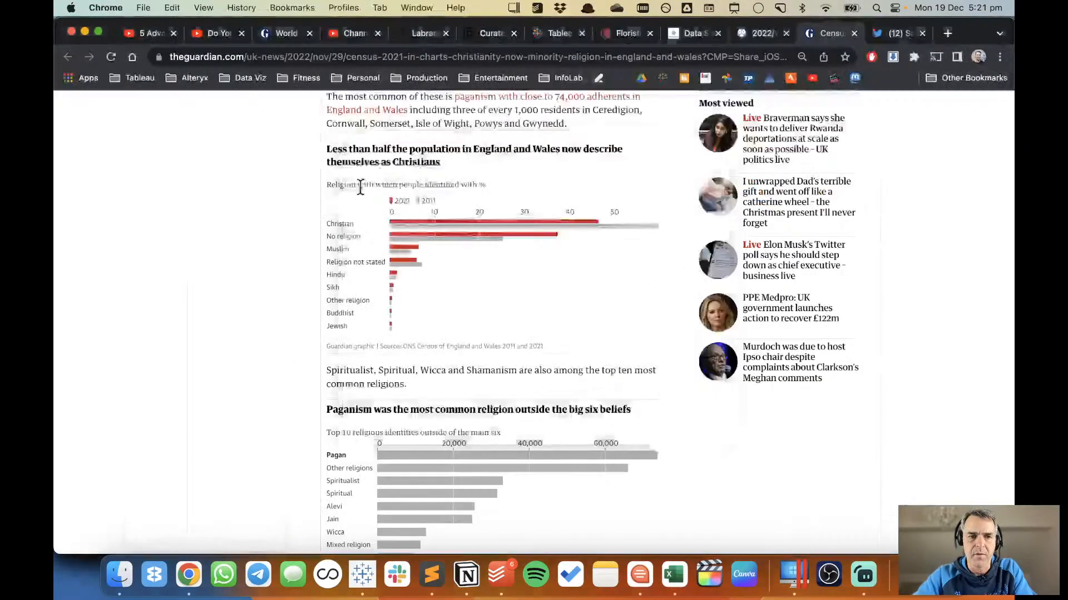
key(super+Tab)
click(163, 433)
key(super+Tab)
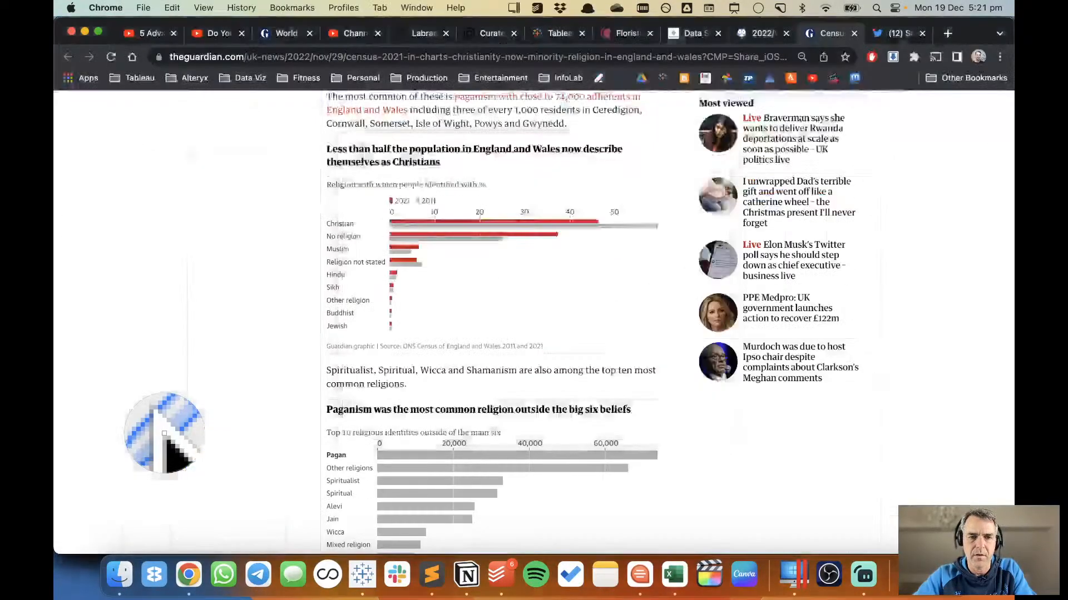
click(479, 223)
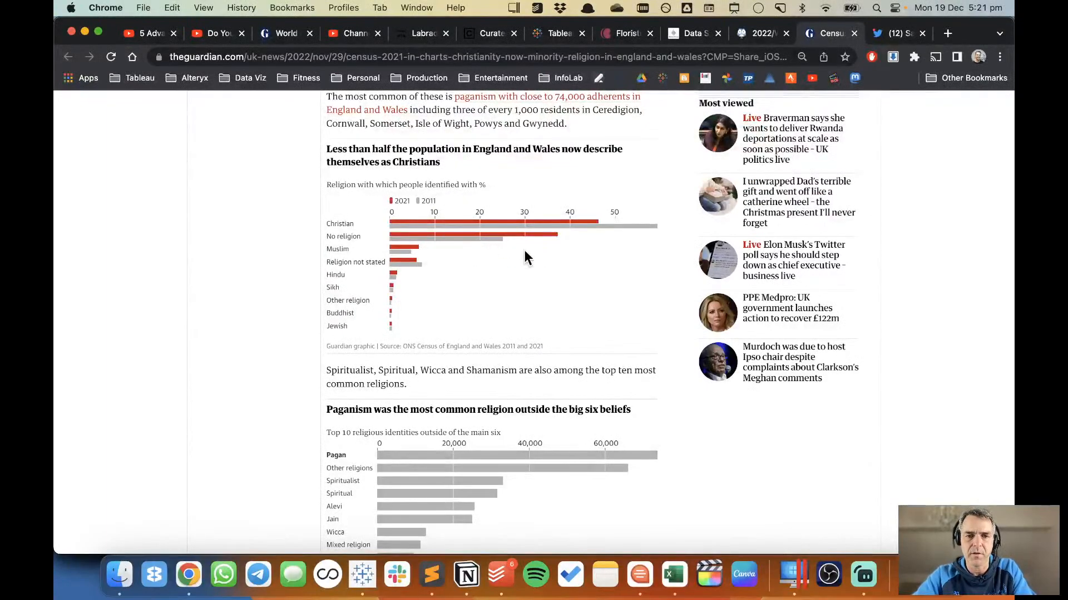
Inspect the red 2021 Christian bar in the Guardian chart to read its background colour's RGB values.
right_click(578, 293)
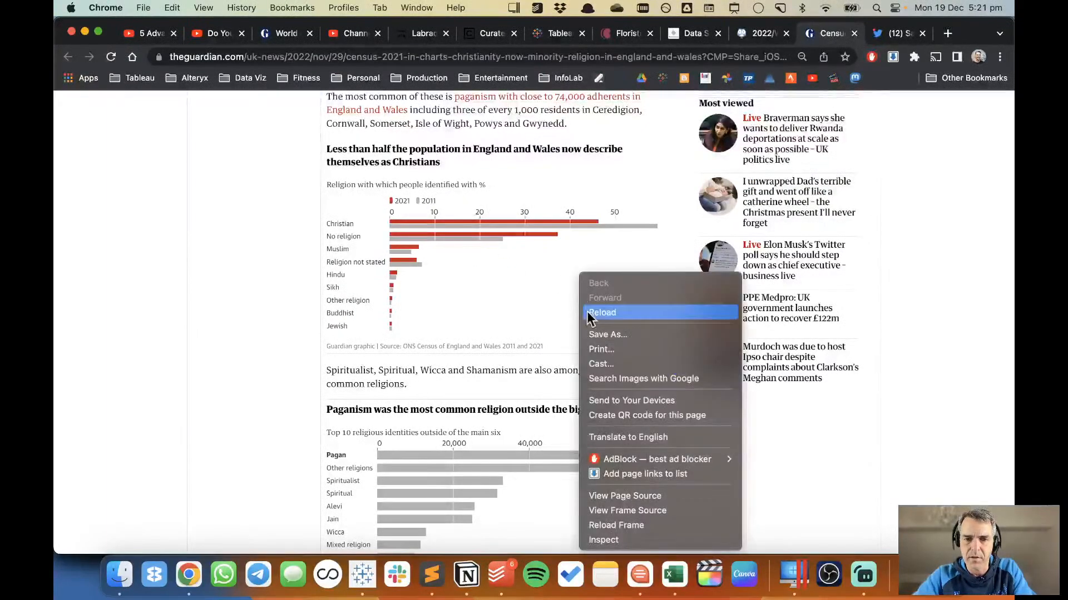
click(609, 538)
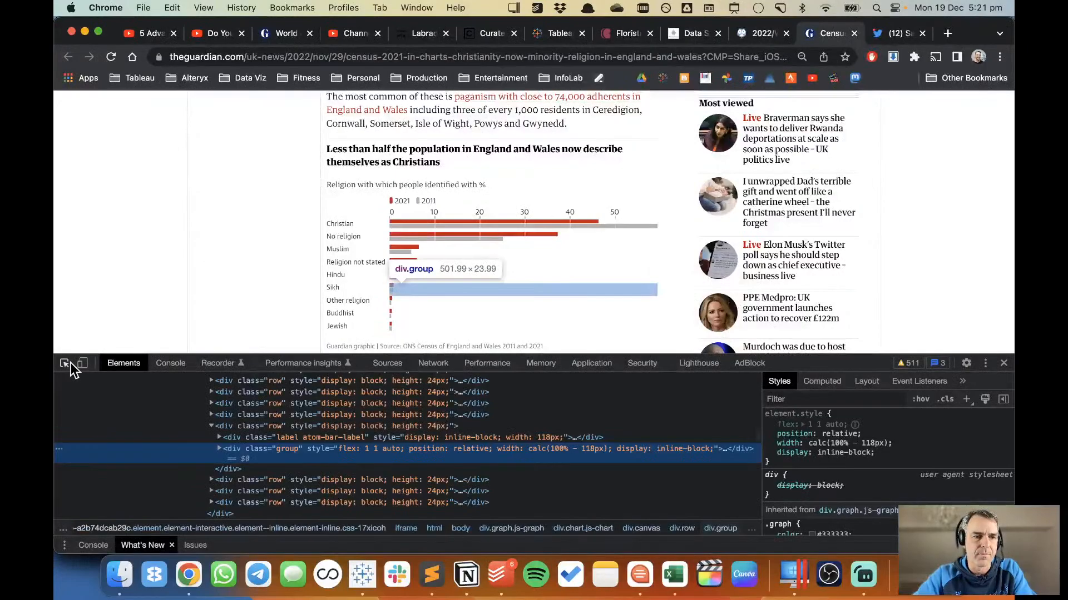
click(68, 363)
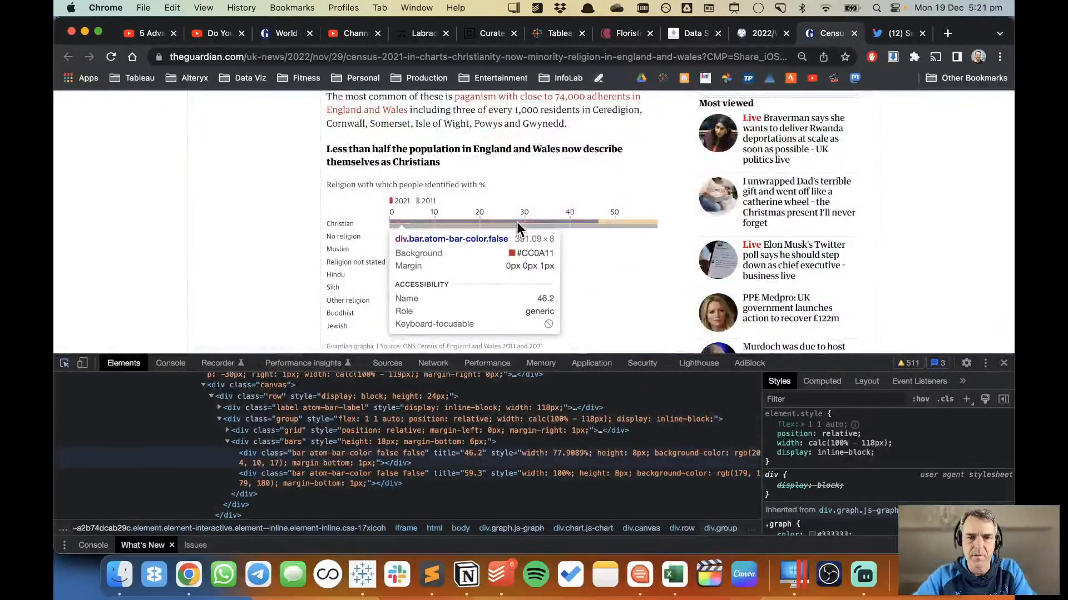
click(516, 222)
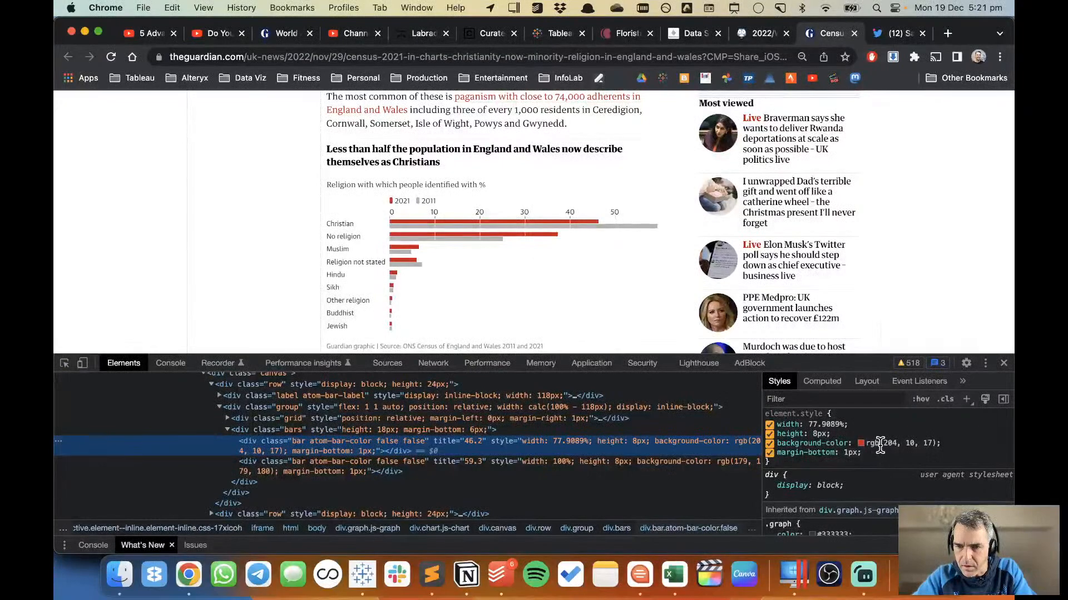
Switch back to Tableau and set the custom colour of % of Total (2021) to RGB 204, 10, 17.
key(super+Tab)
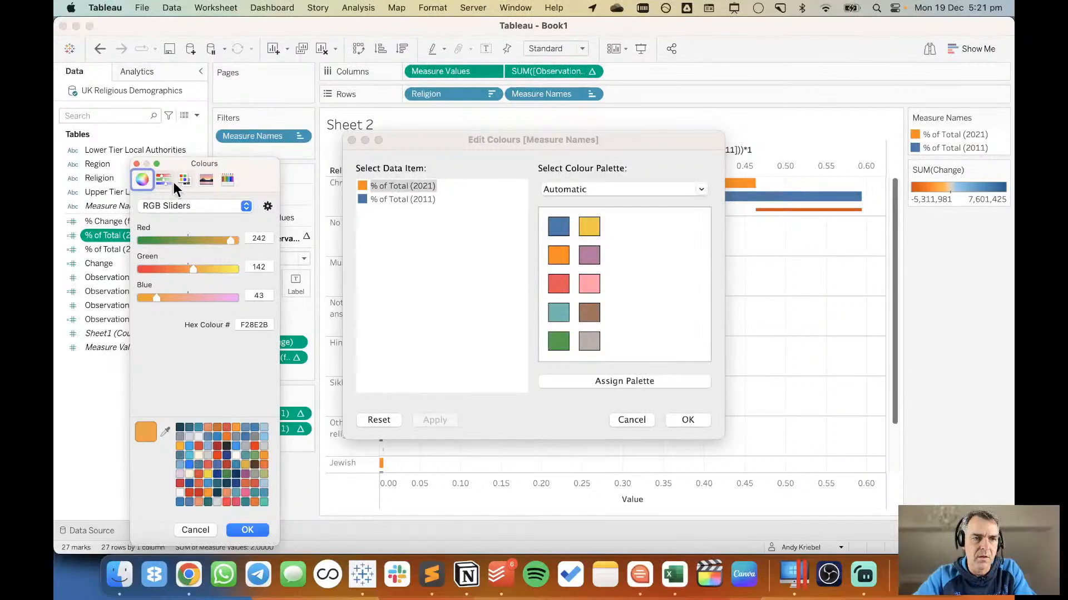
double_click(259, 238)
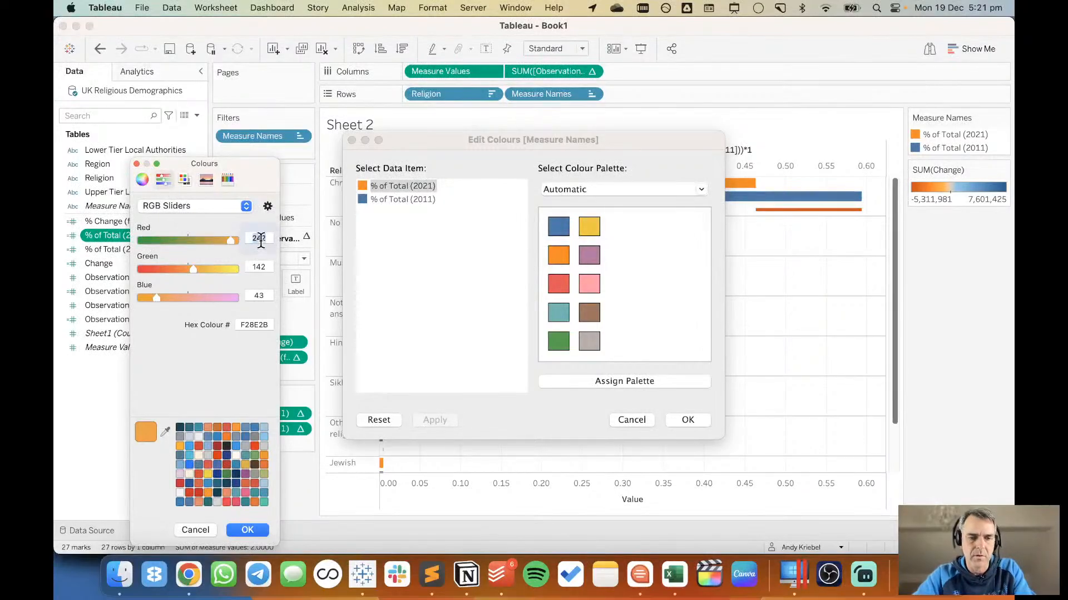
text(204)
key(Tab)
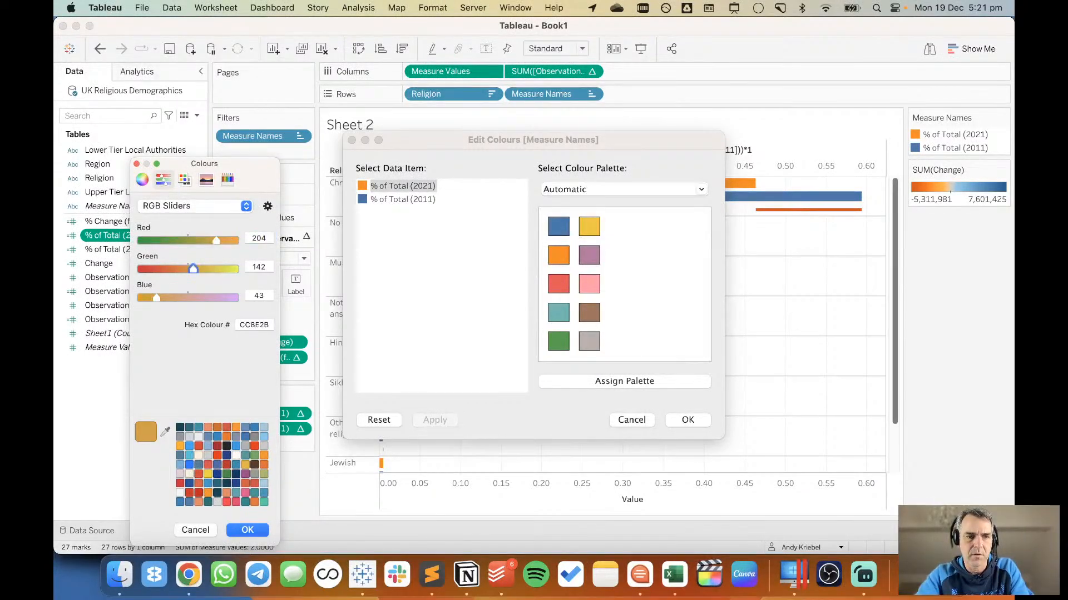
key(Tab)
text(10)
key(Tab)
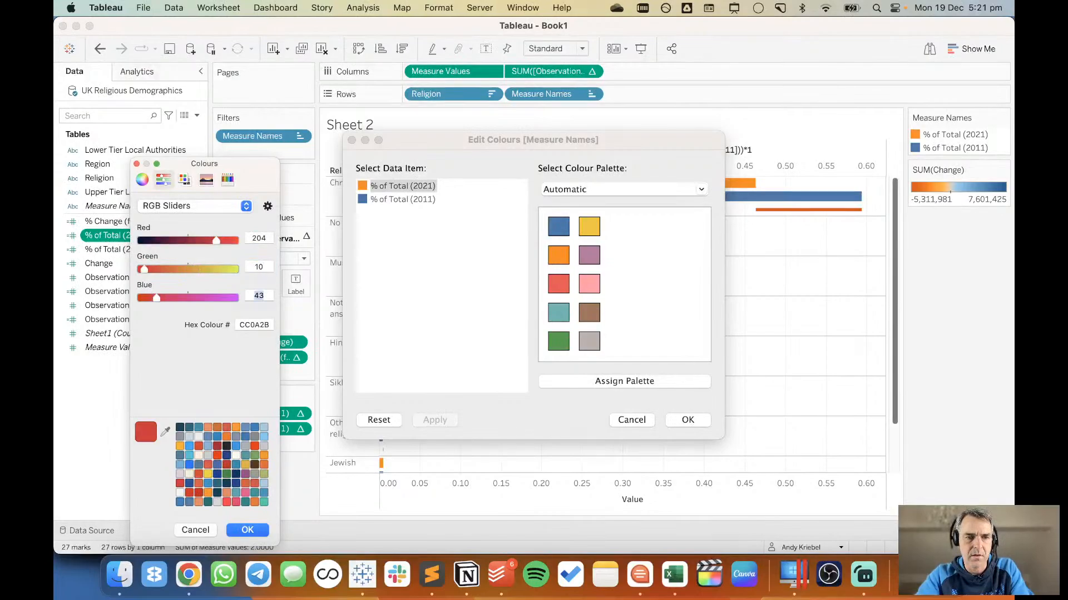
text(17)
key(Tab)
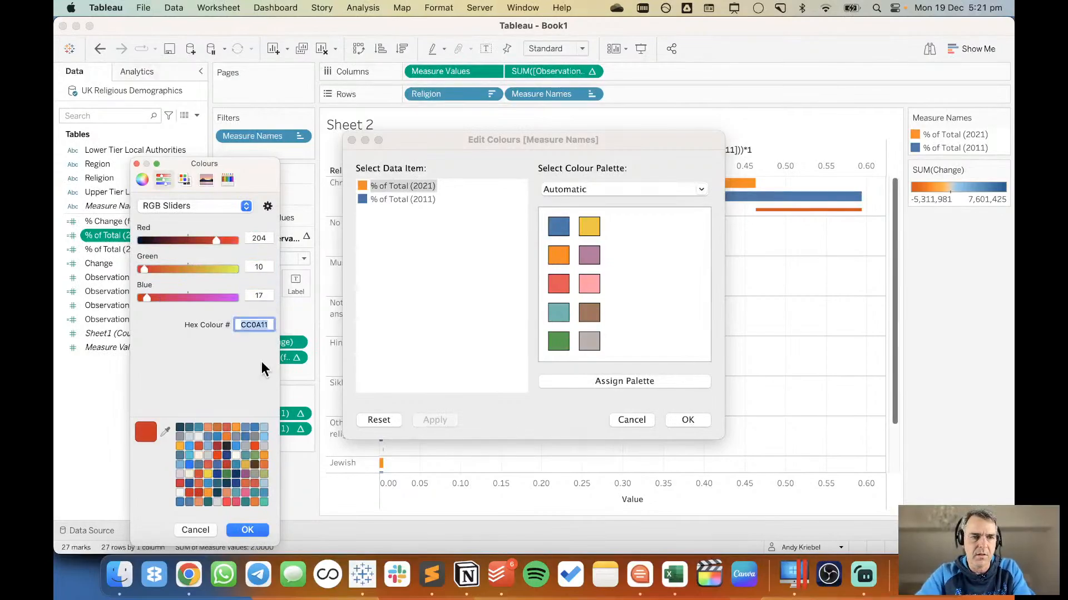
click(247, 530)
Switch to Chrome and inspect the grey 2011 bars in the Guardian chart to read their background colour's hex code.
key(super+Tab)
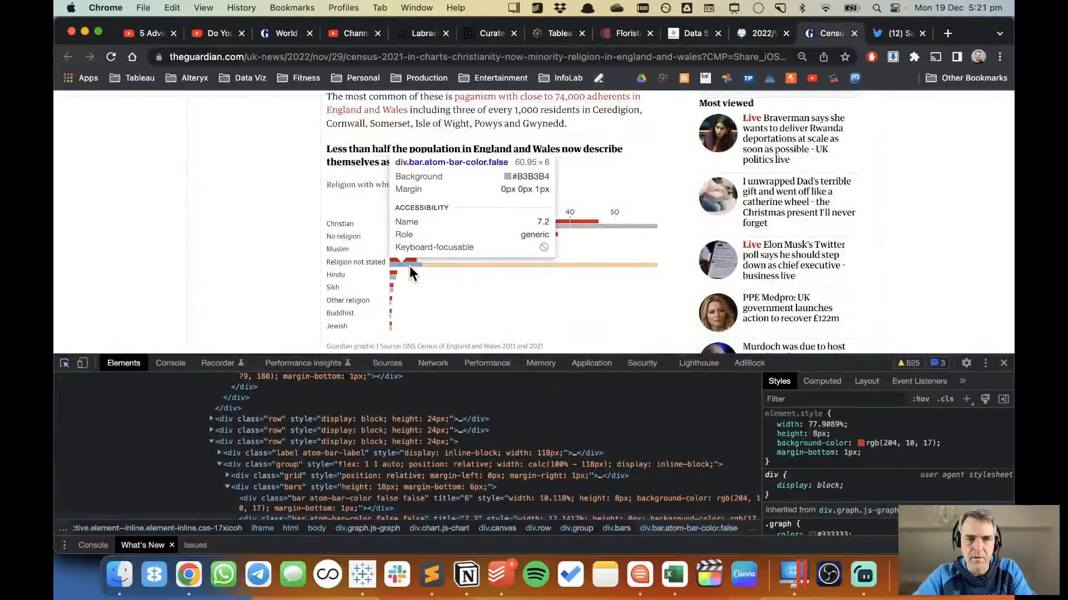
click(409, 266)
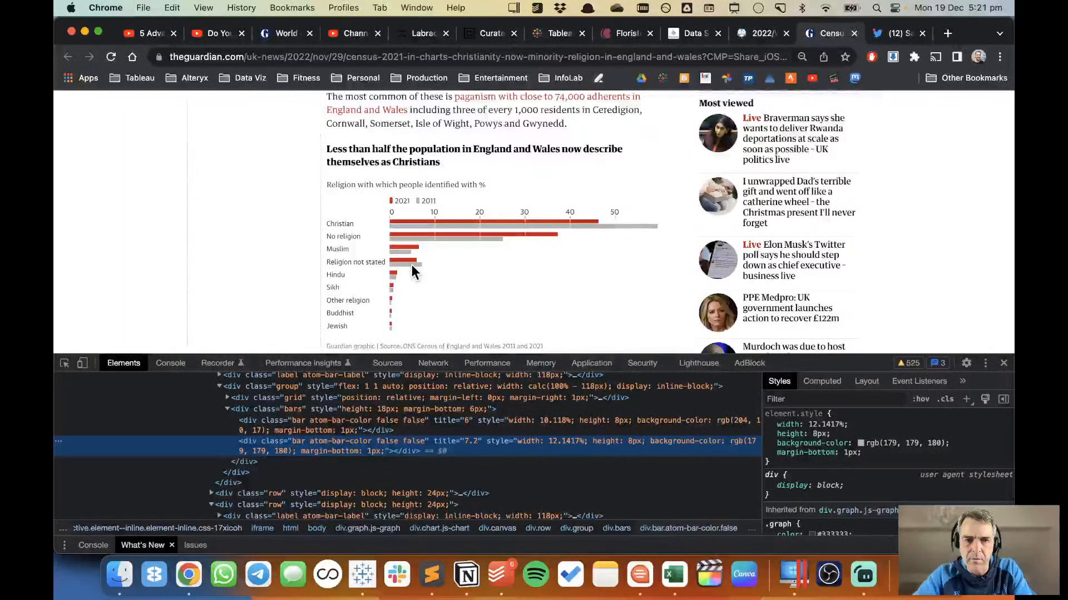
click(64, 363)
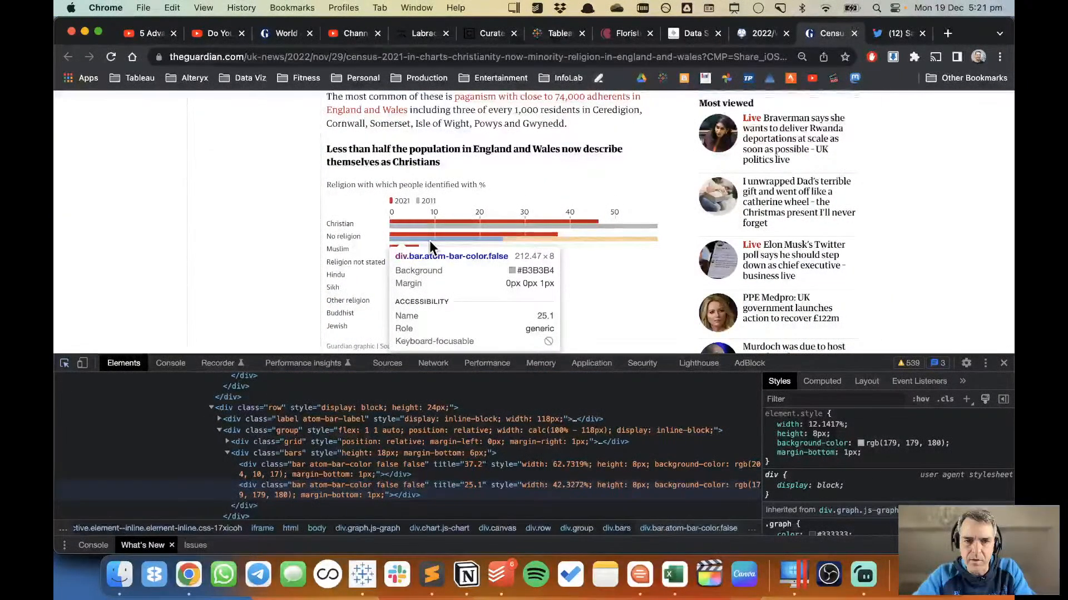
Return to Tableau, set the colour of % of Total (2011) to hex b3b3b4, and accept the edited Measure Names colours.
key(super+Tab)
double_click(362, 198)
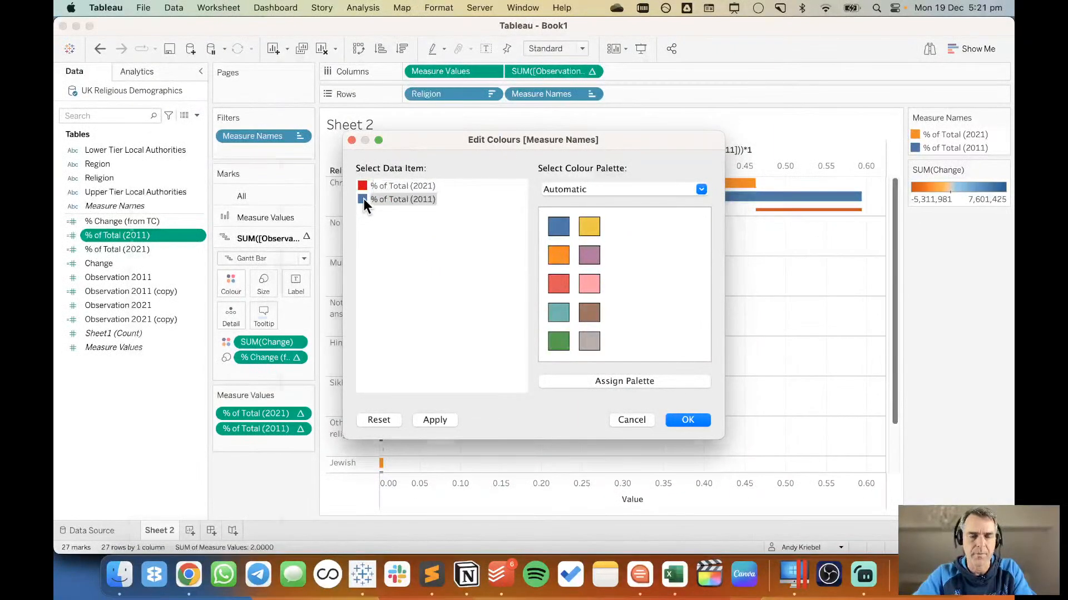
double_click(245, 325)
text(b3)
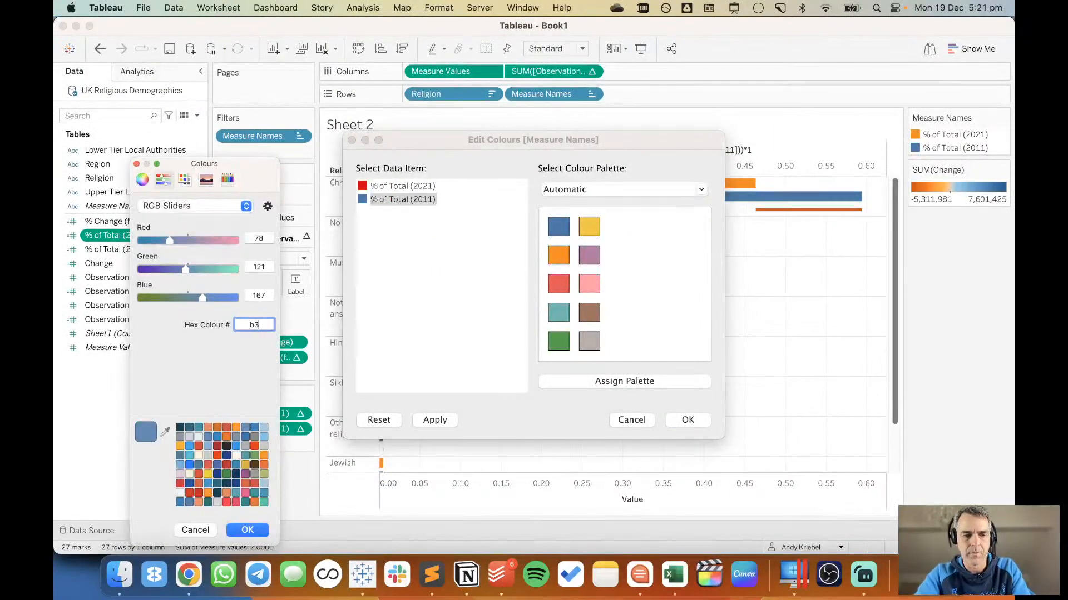
text(b3b4)
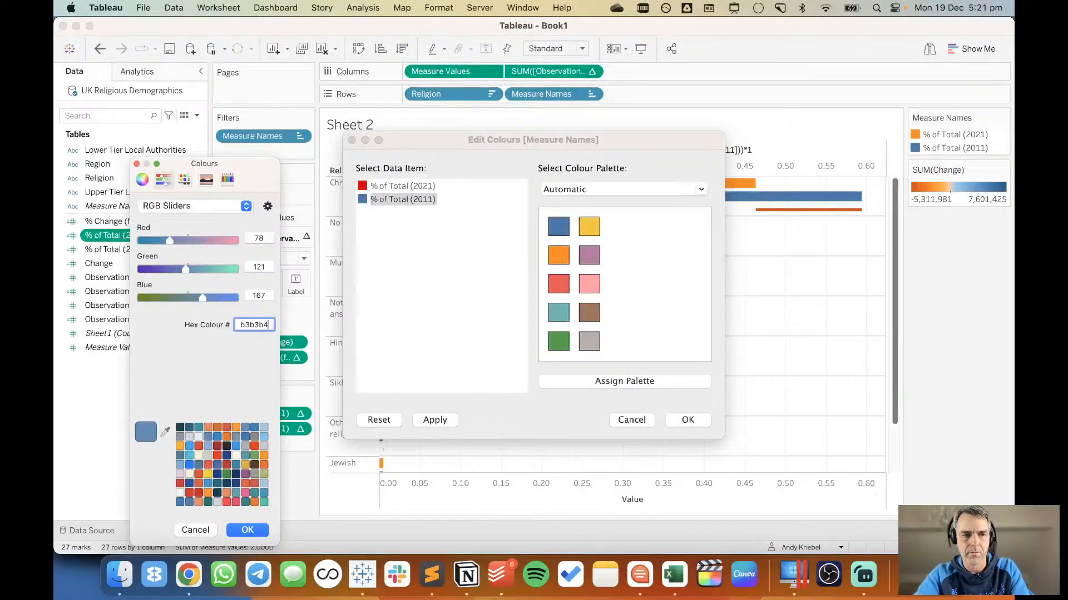
click(248, 530)
click(687, 420)
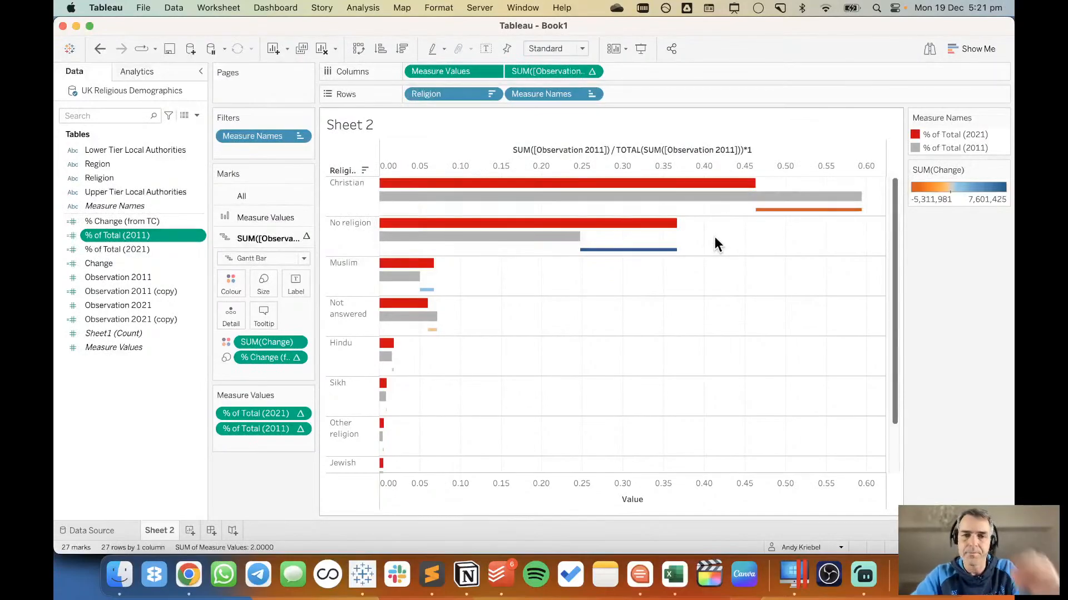
Replace Change with % Change (from TC) as the Gantt bars' colour, computed using Religion.
mouse_move(802, 212)
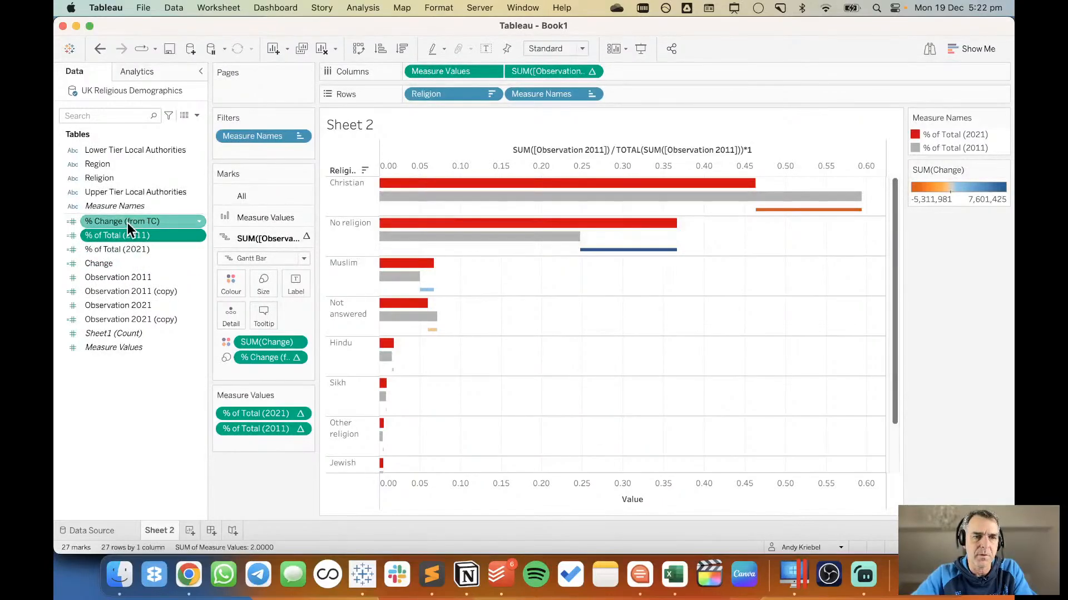
drag(129, 219, 262, 342)
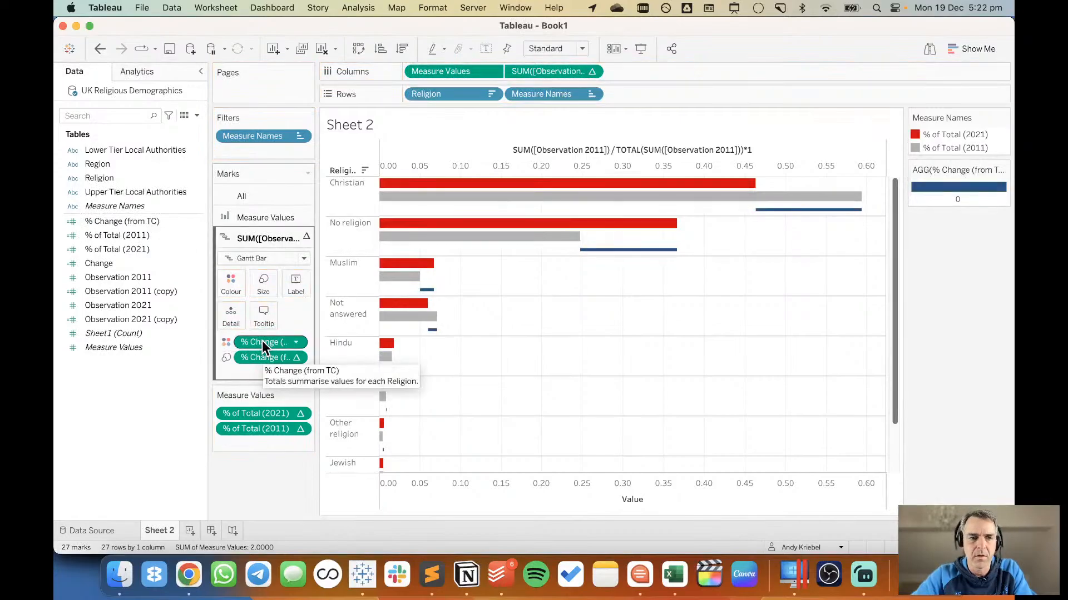
click(294, 342)
mouse_move(326, 481)
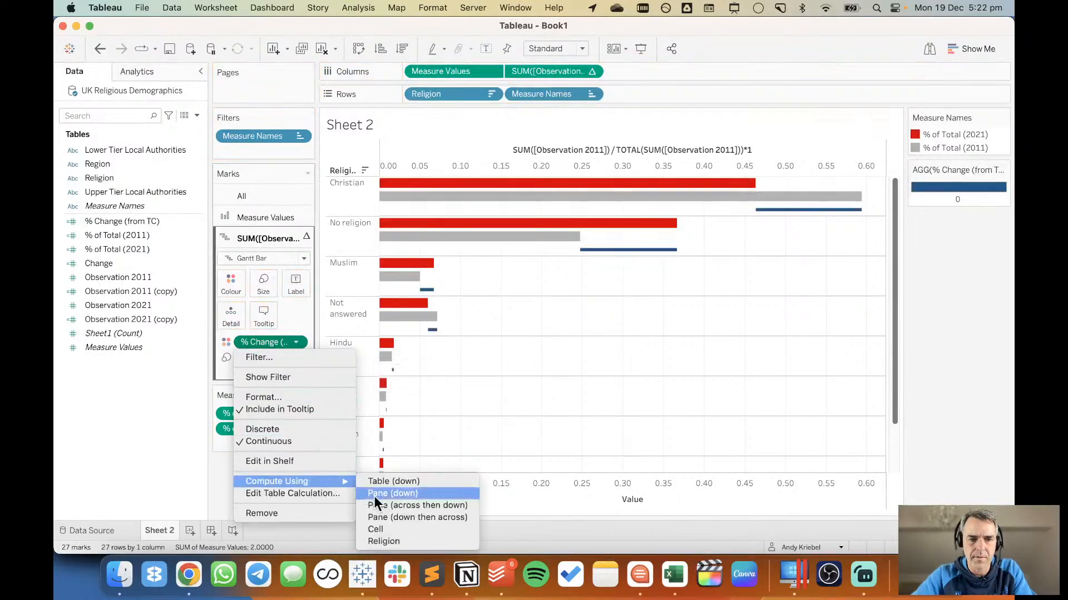
click(385, 542)
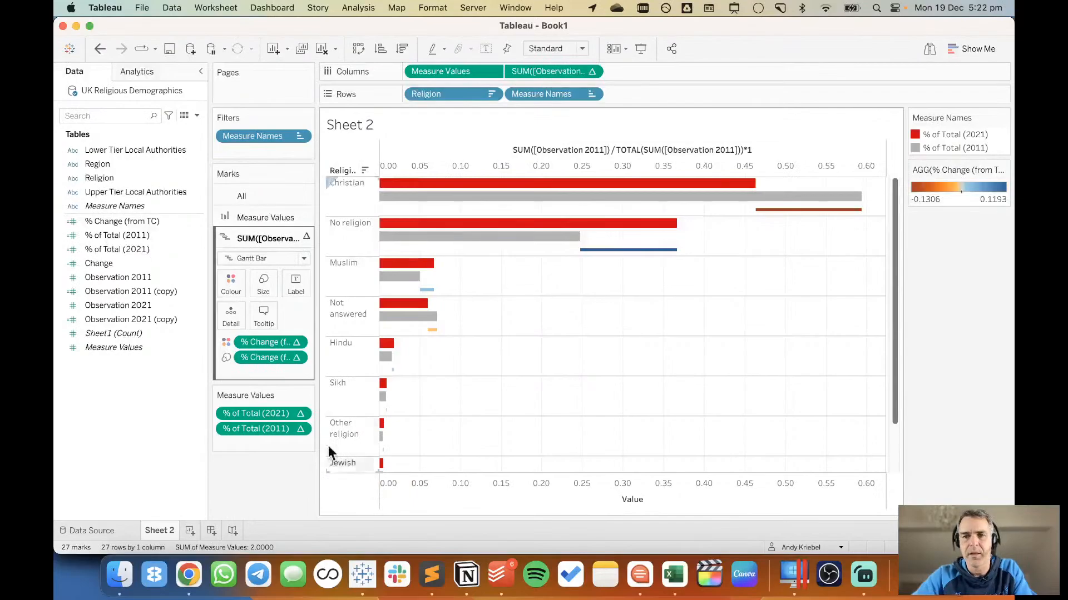
Set the default table calculation of % Change (from TC) to compute using Religion.
right_click(88, 217)
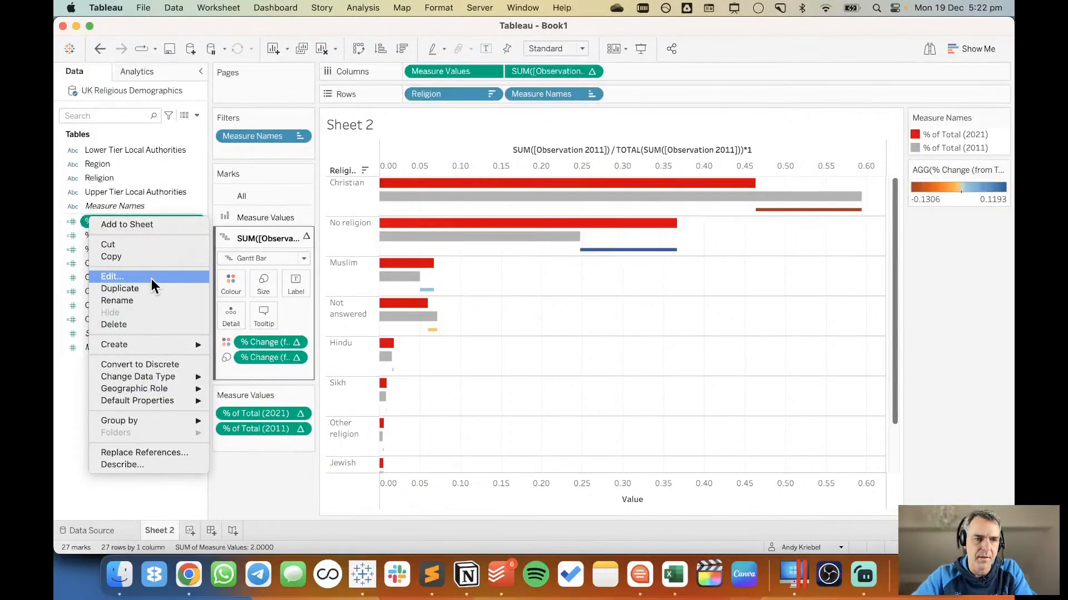
mouse_move(171, 398)
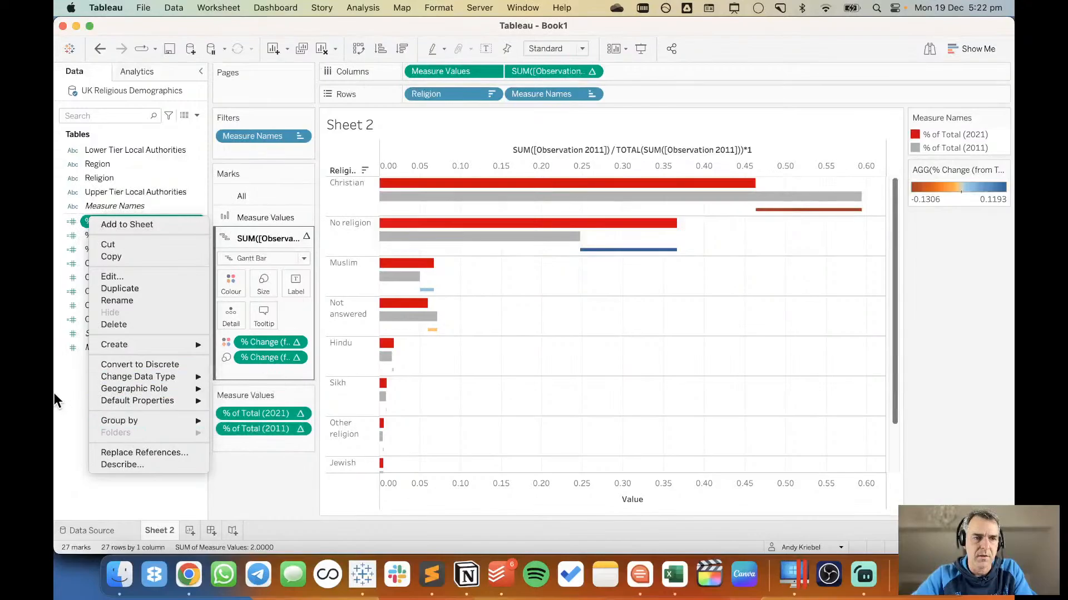
click(111, 276)
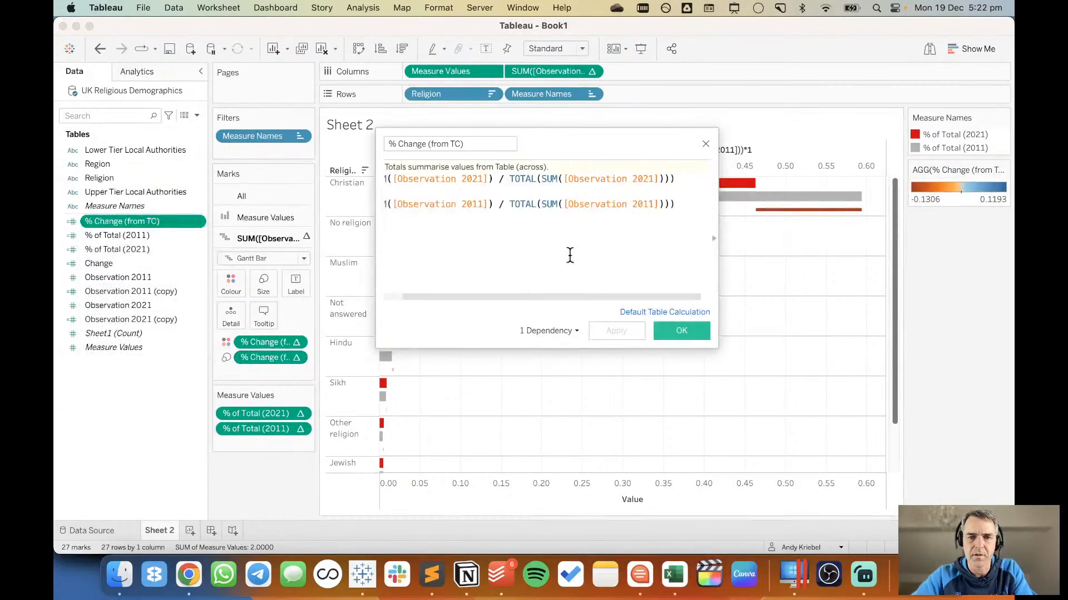
click(662, 312)
click(551, 227)
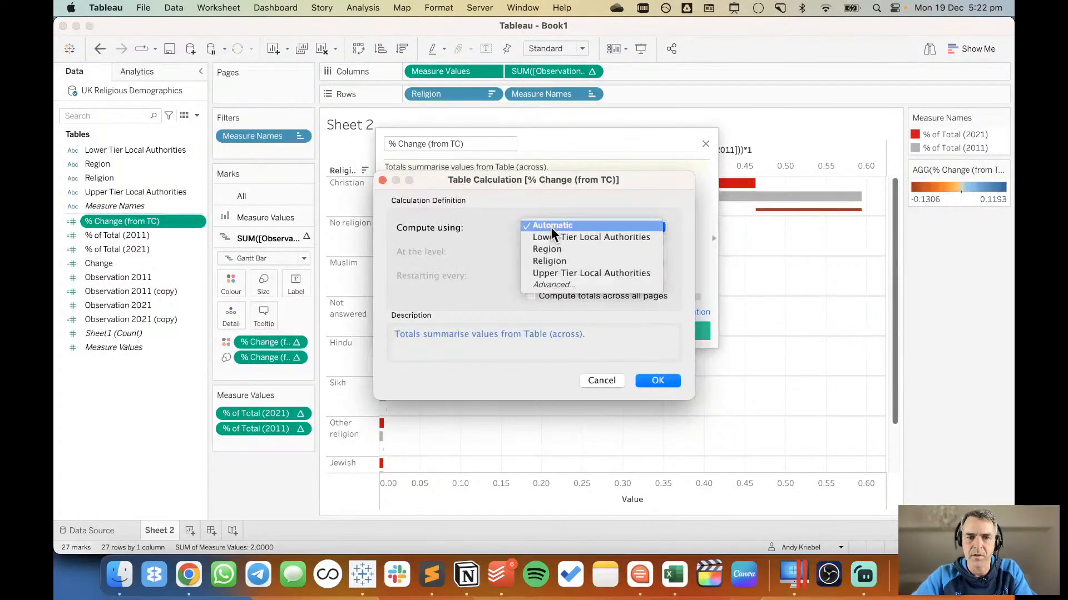
click(555, 260)
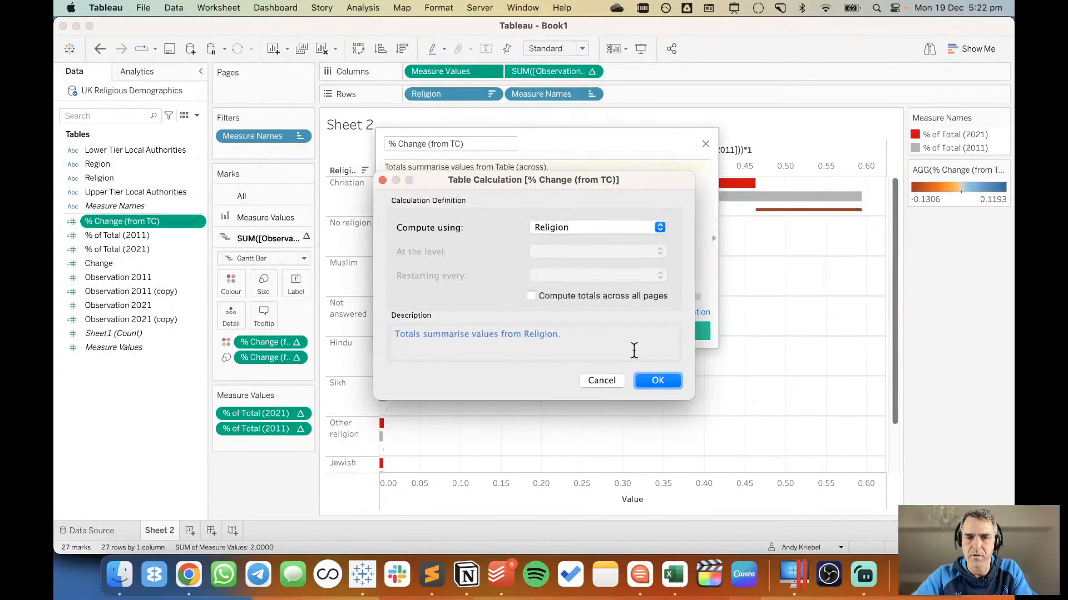
click(656, 381)
click(679, 330)
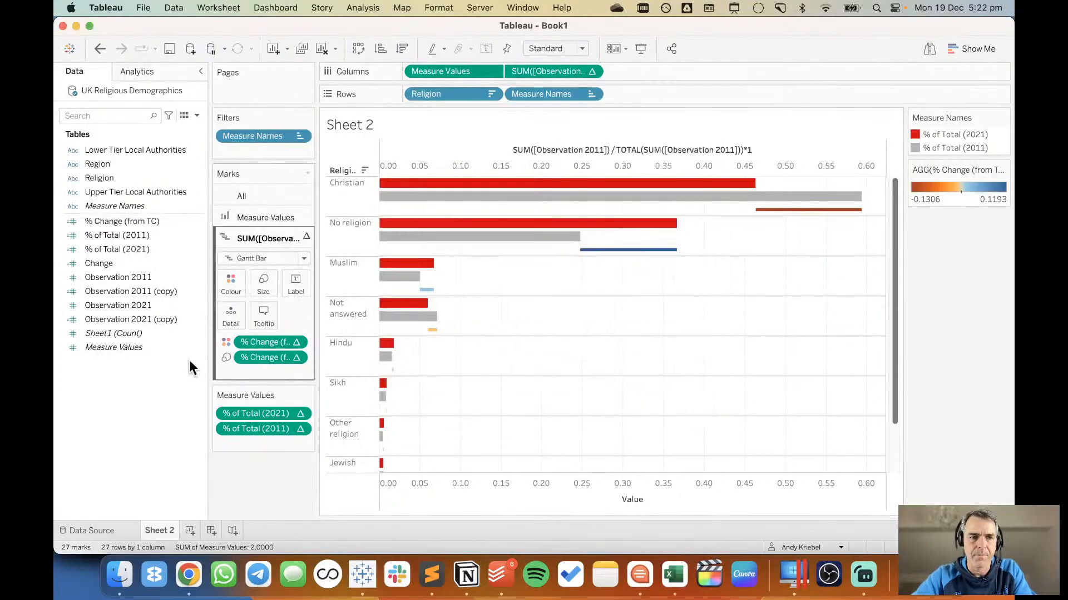
Choose the Red-Black-White Diverging palette as the default colour of the % Change (from TC) field.
click(115, 222)
right_click(116, 222)
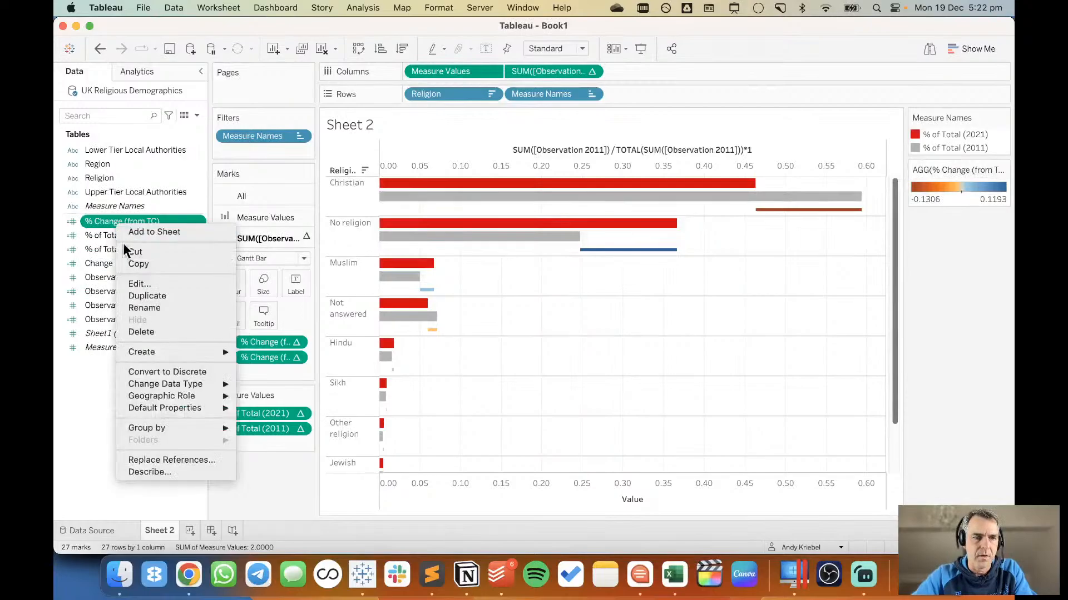
mouse_move(192, 408)
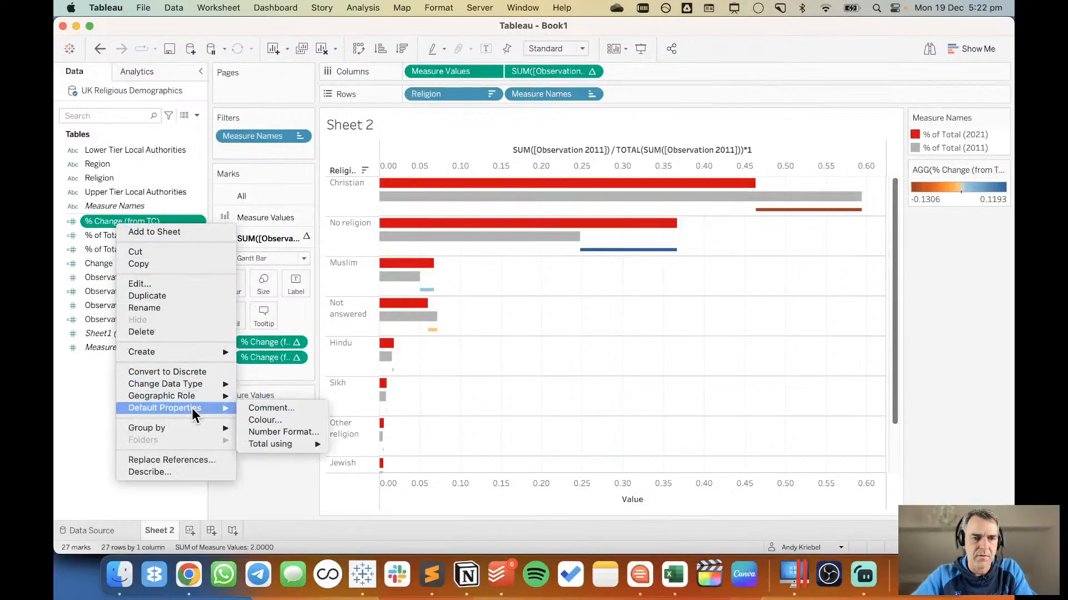
click(266, 421)
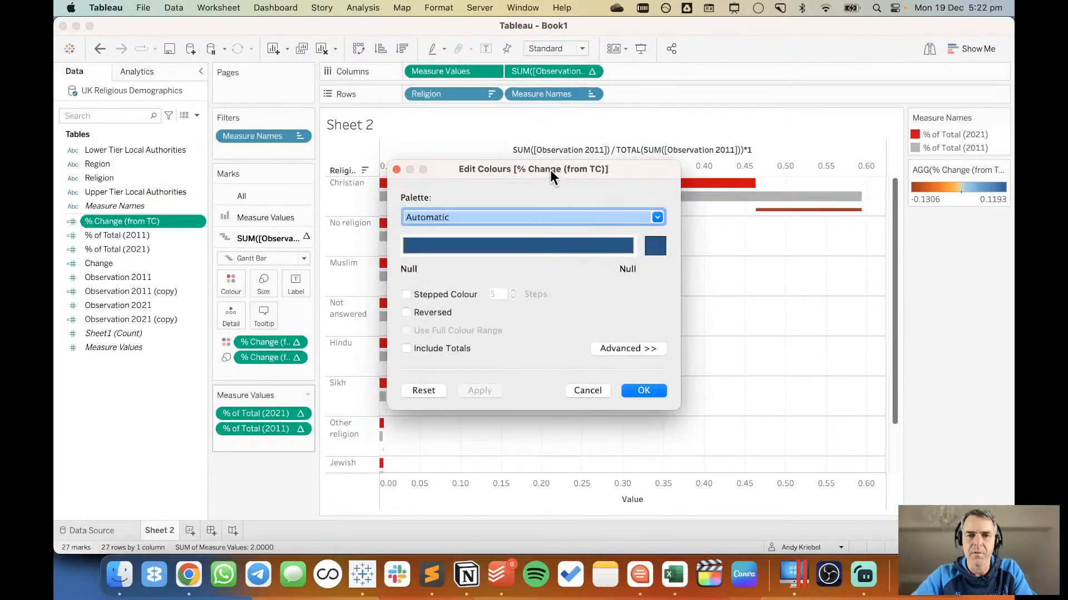
drag(550, 169, 551, 221)
click(516, 272)
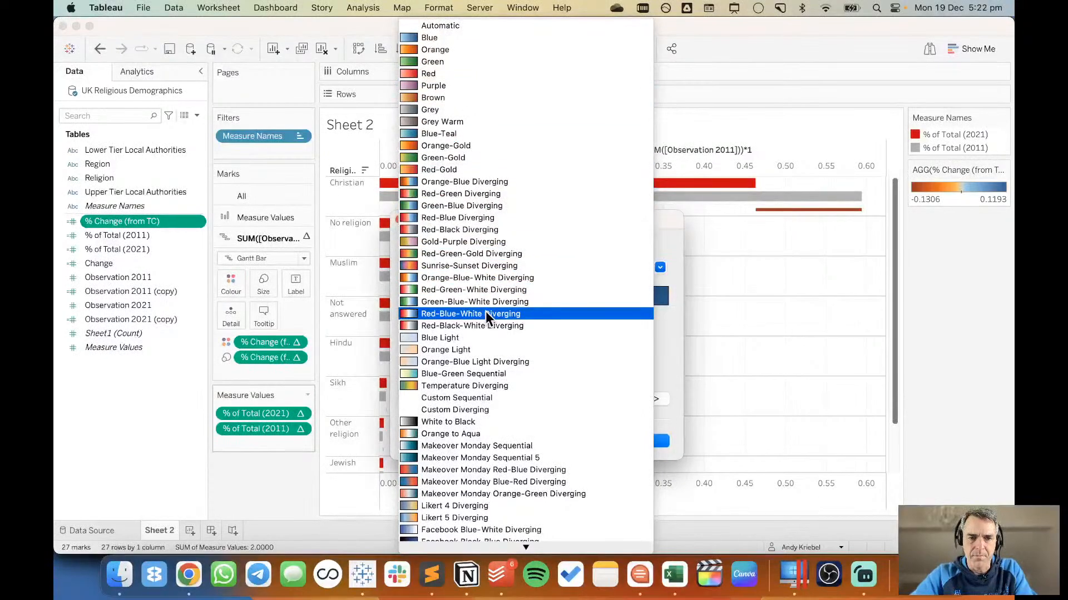
click(485, 326)
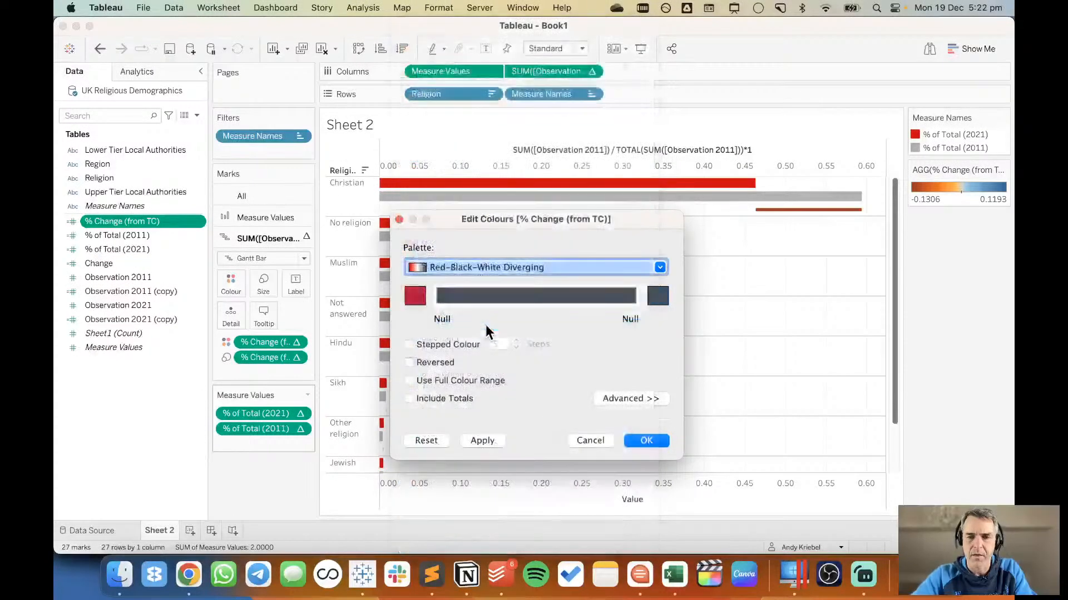
Set the palette's red end to CC0A11, sampled from the chart's 2021 bar, and apply the custom diverging palette.
click(414, 296)
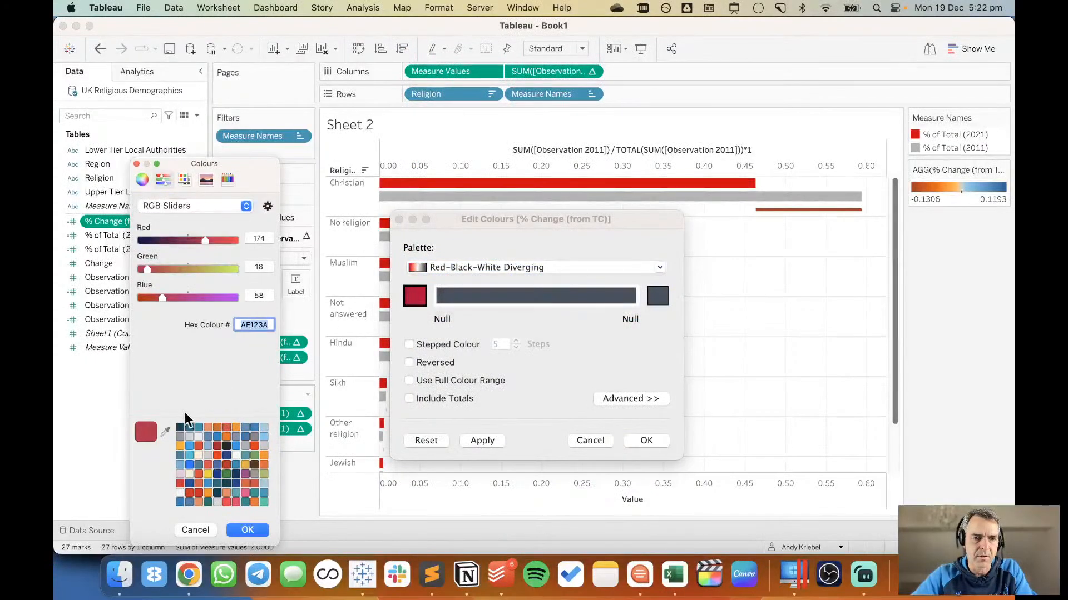
click(165, 431)
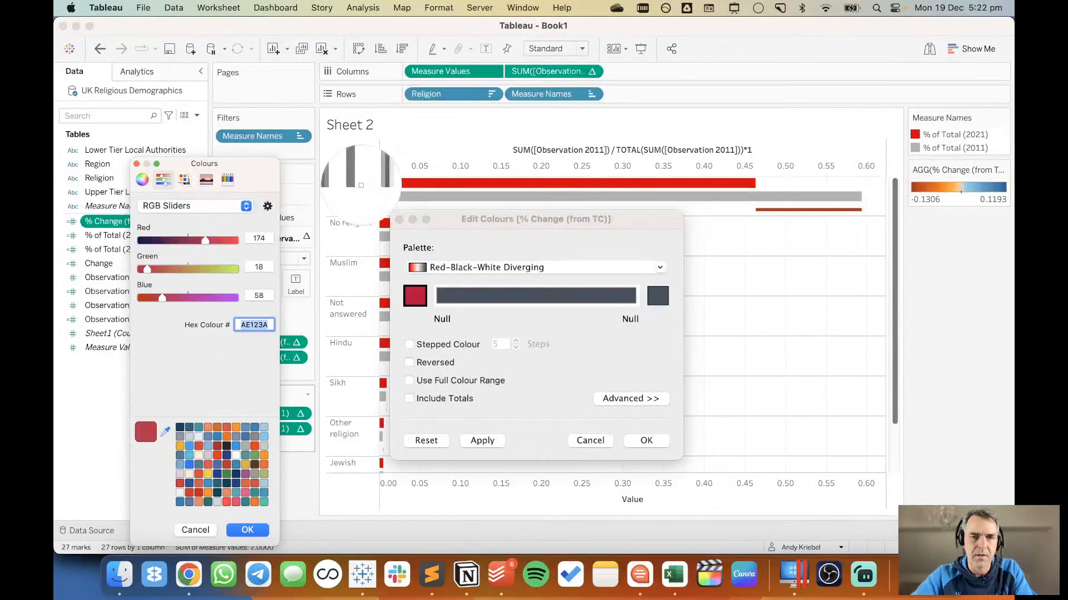
click(403, 182)
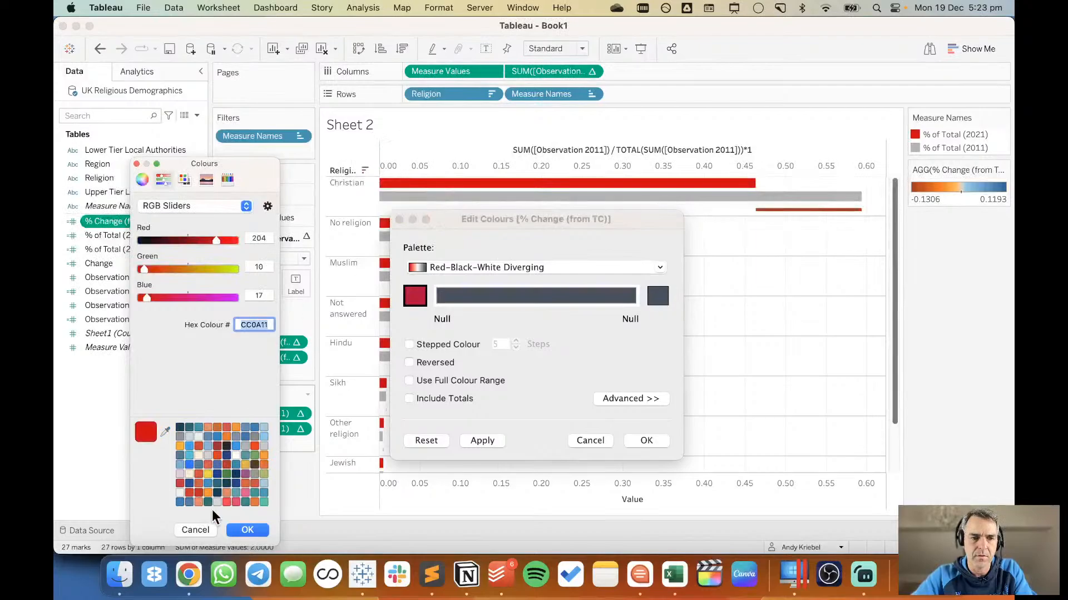
click(243, 530)
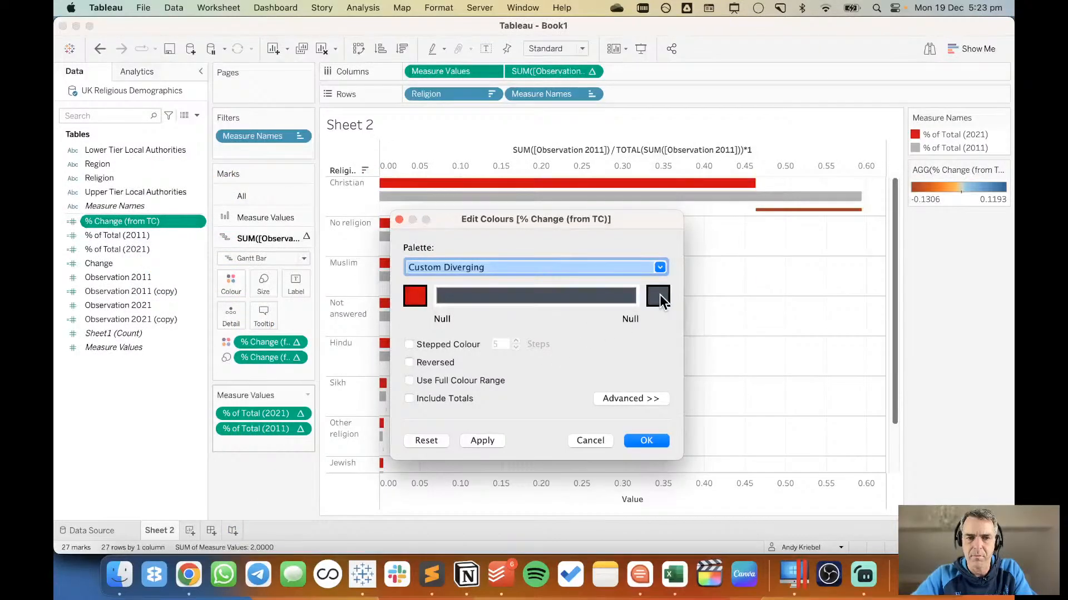
click(604, 398)
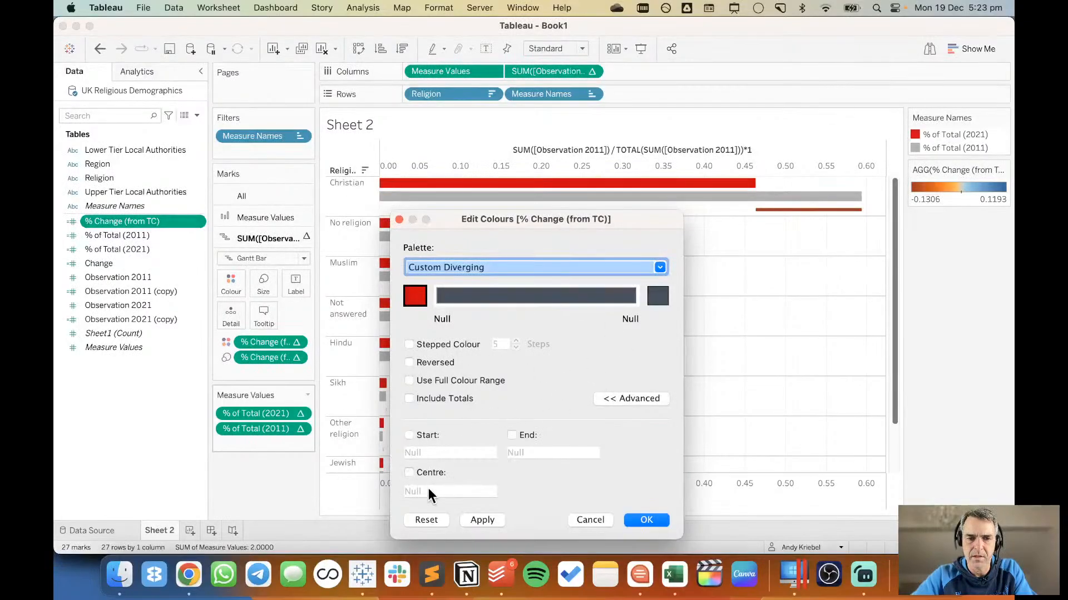
click(482, 519)
click(646, 519)
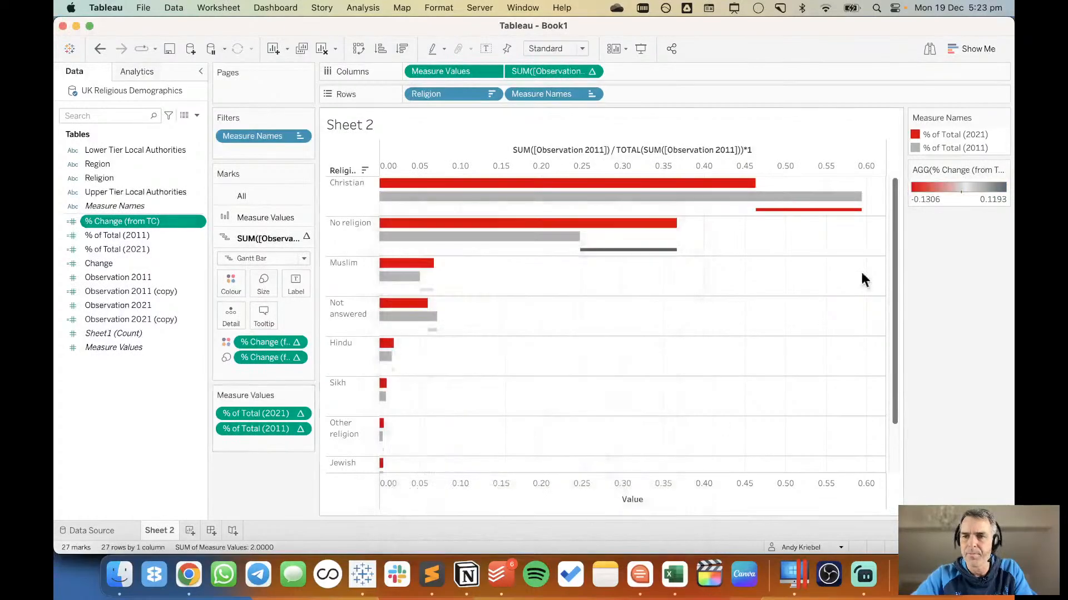
Switch the % Change (from TC) diverging palette to stepped colour with 2 steps, centred at 0.
double_click(953, 203)
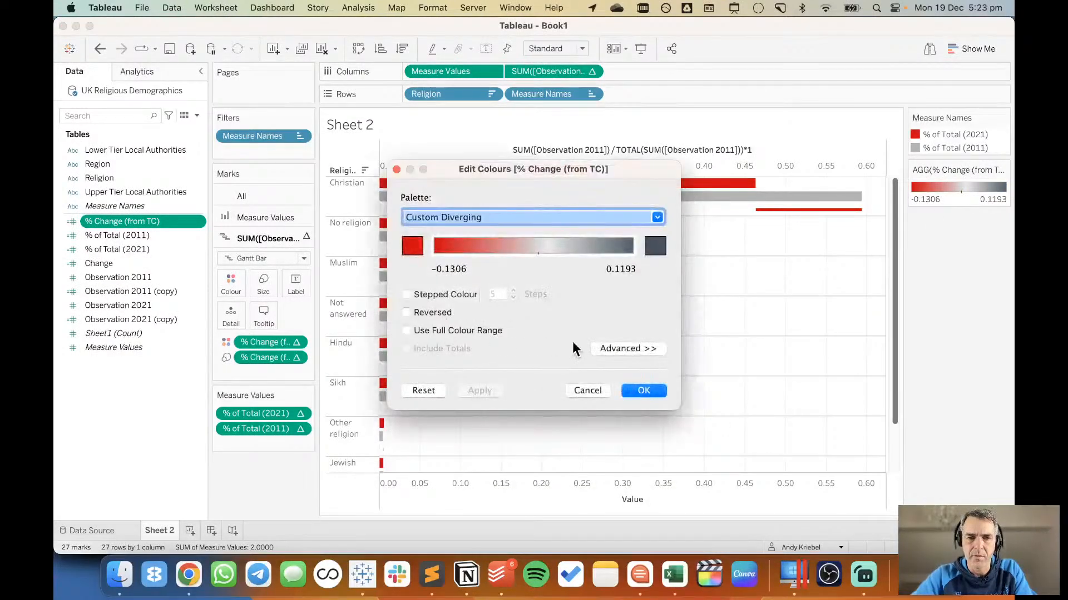
click(612, 349)
click(407, 423)
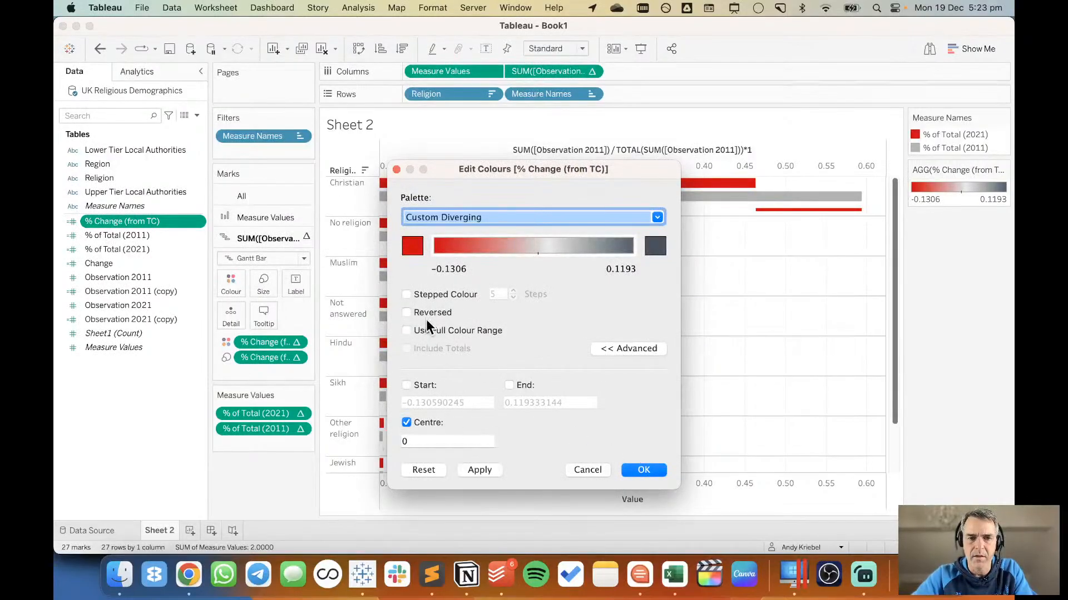
click(439, 294)
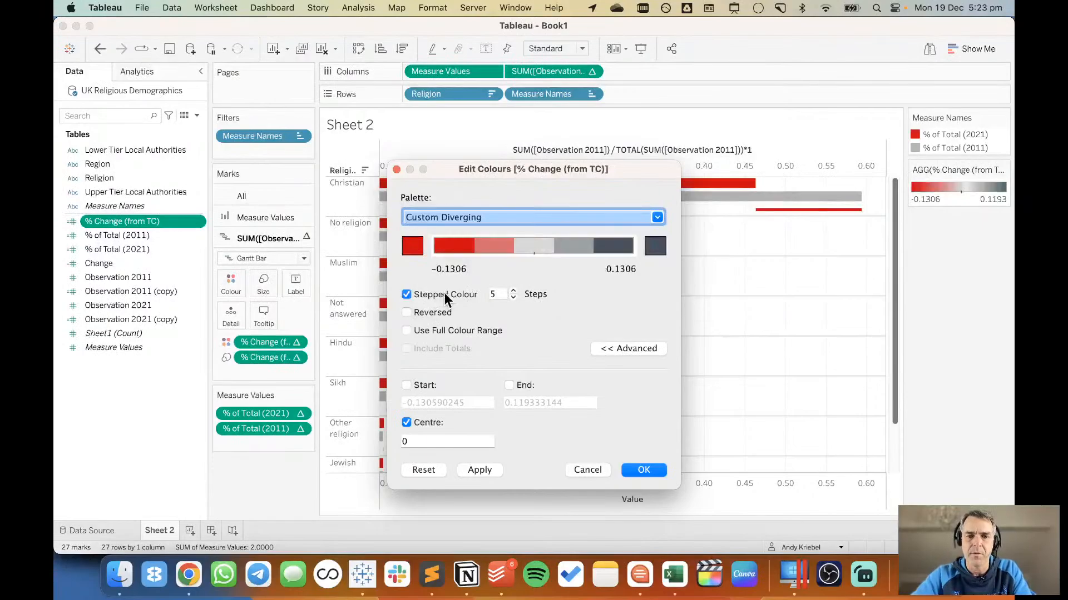
click(512, 297)
click(512, 297)
click(513, 297)
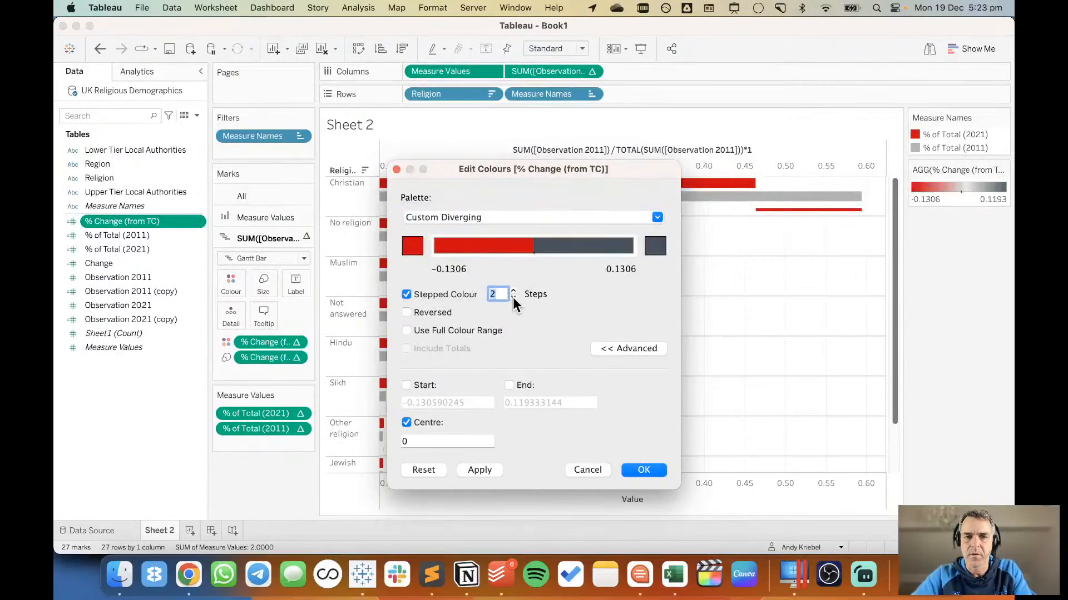
Set the palette's dark positive end to hex colour b3b3b4 and apply the edited colours.
click(651, 247)
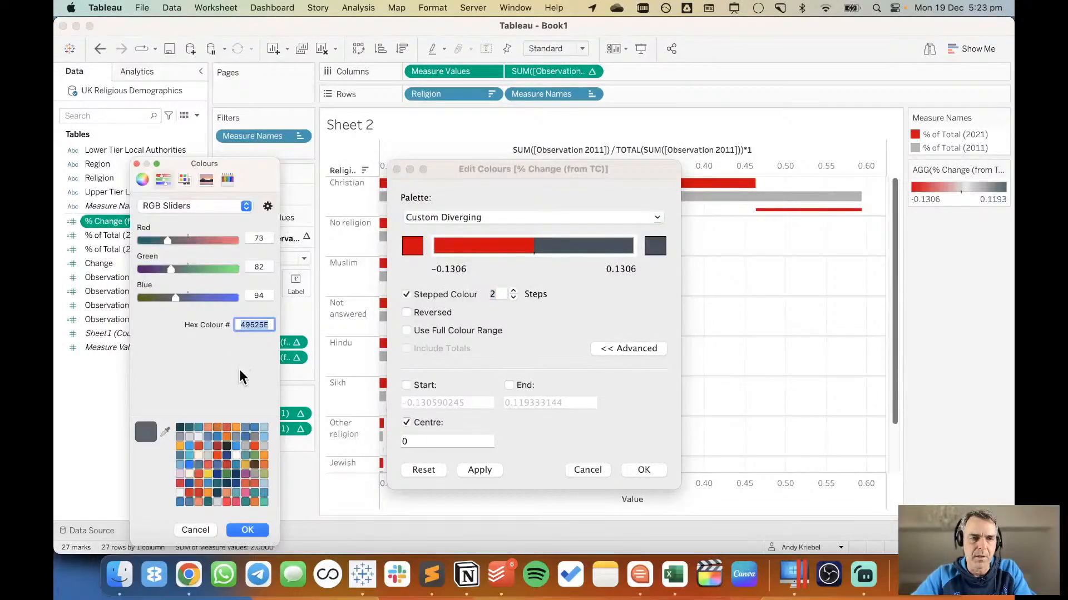
text(b3b3b4)
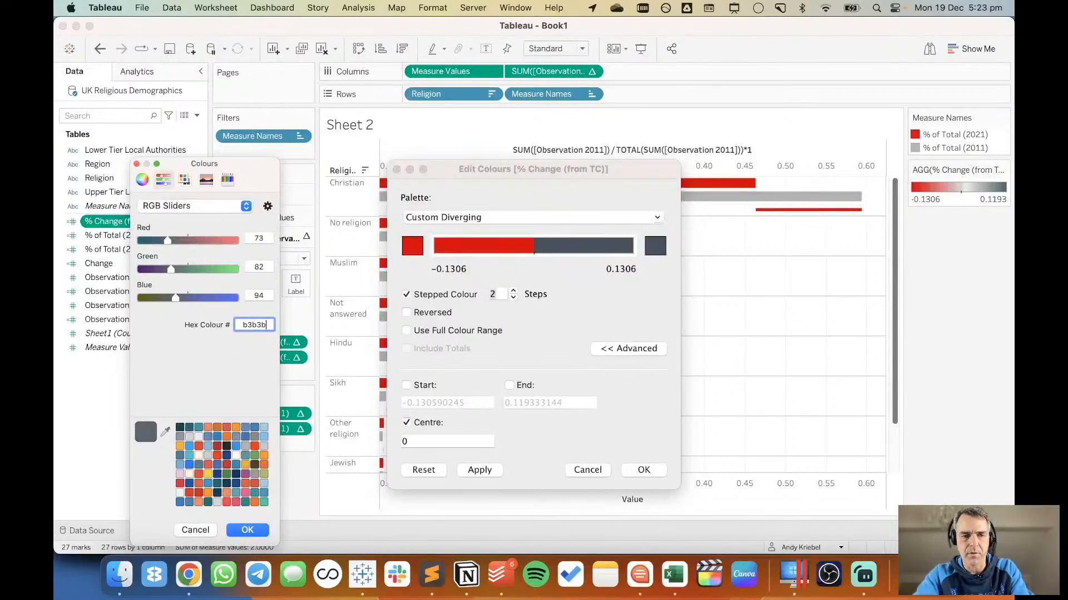
click(248, 529)
click(645, 470)
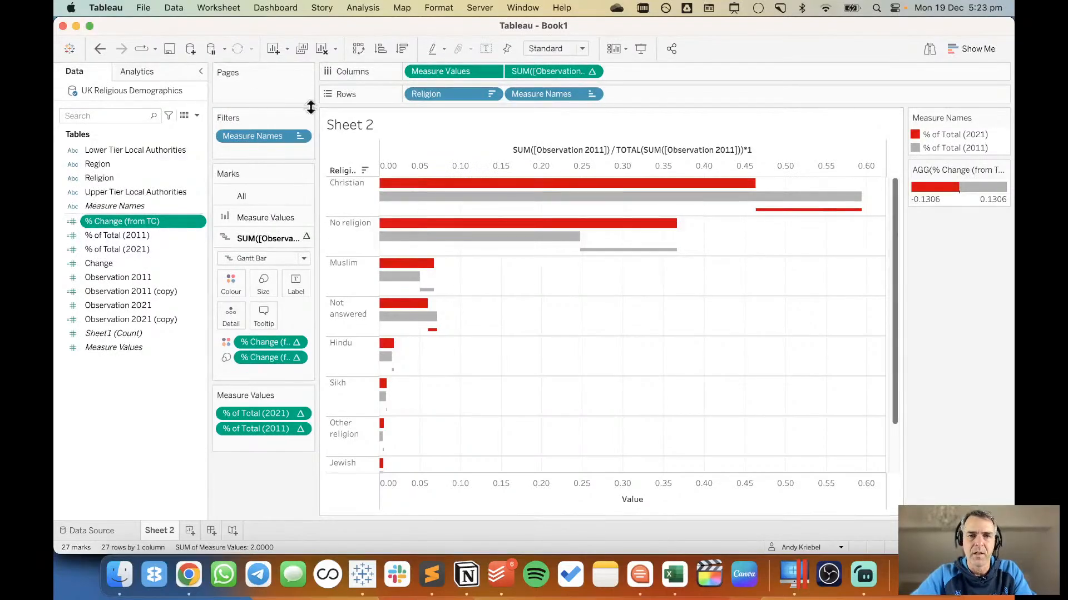
Clear the title of the upper Observation 2011 axis and hide that axis's header.
right_click(499, 154)
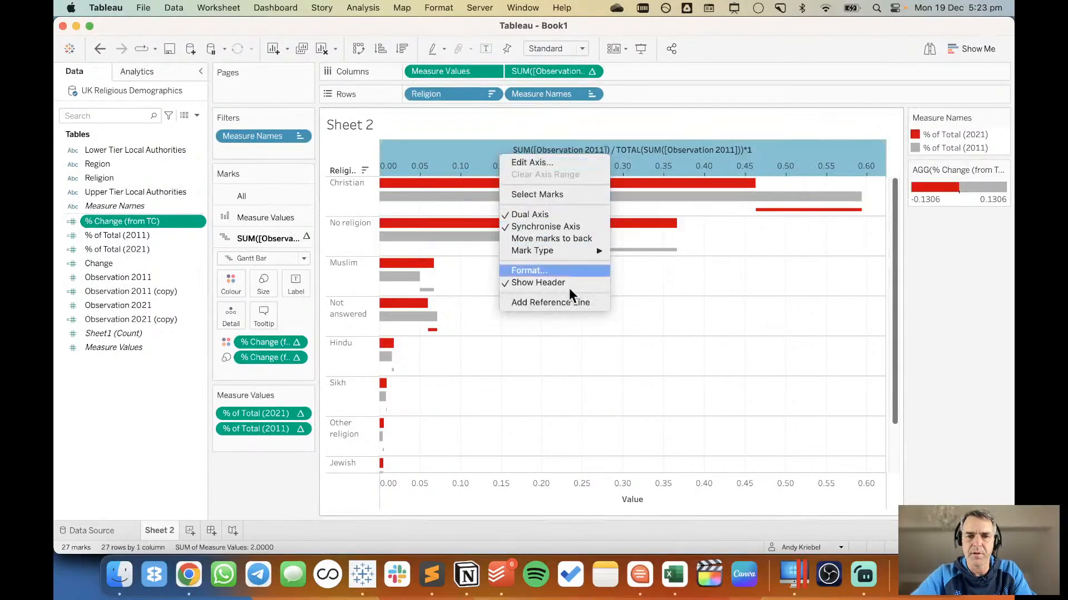
click(611, 384)
double_click(579, 154)
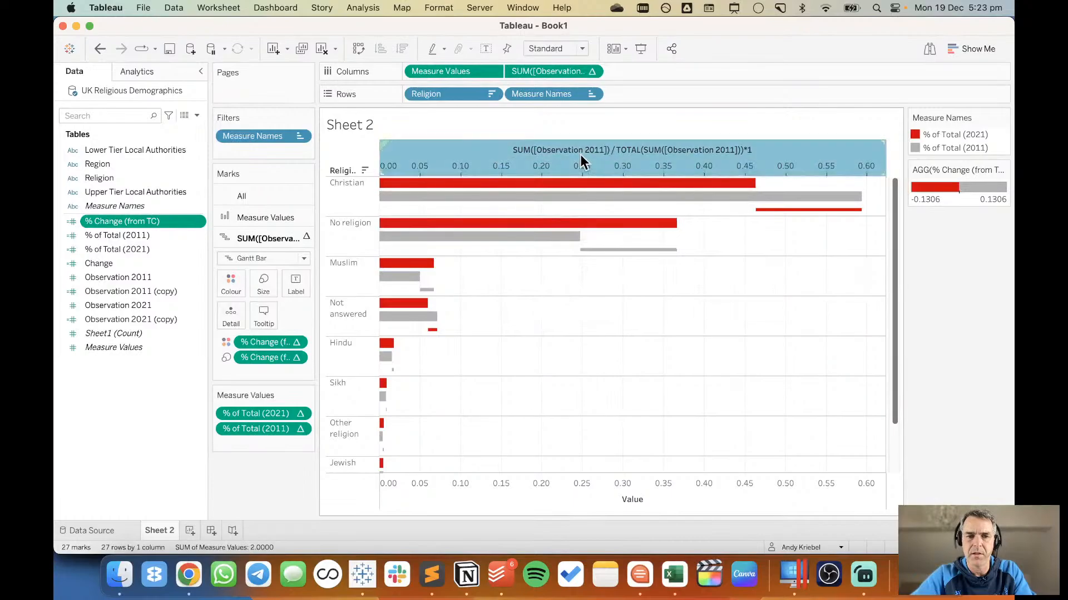
triple_click(548, 411)
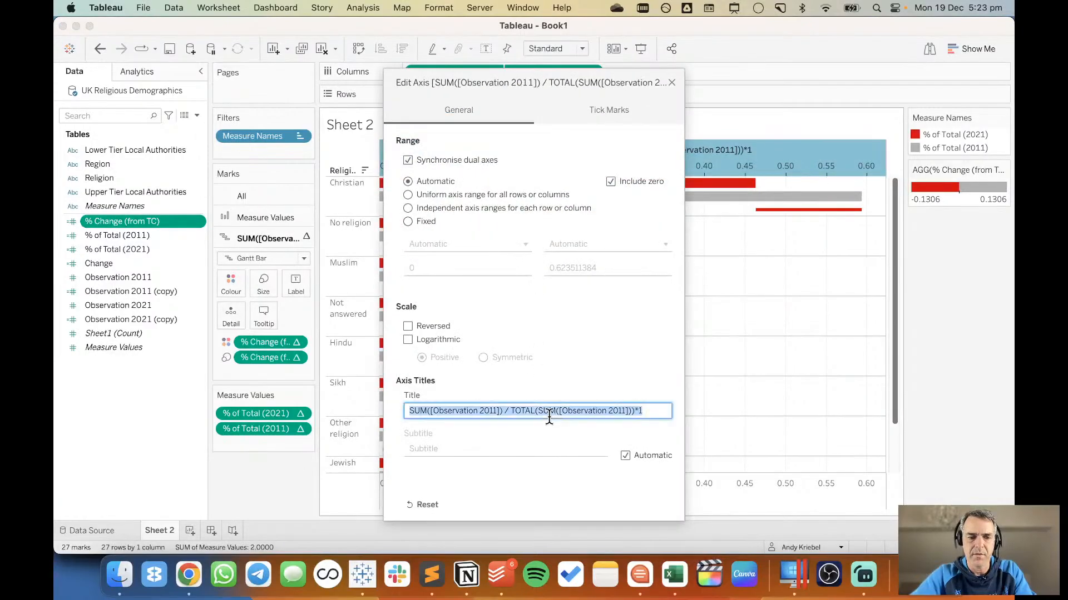
key(BackSpace)
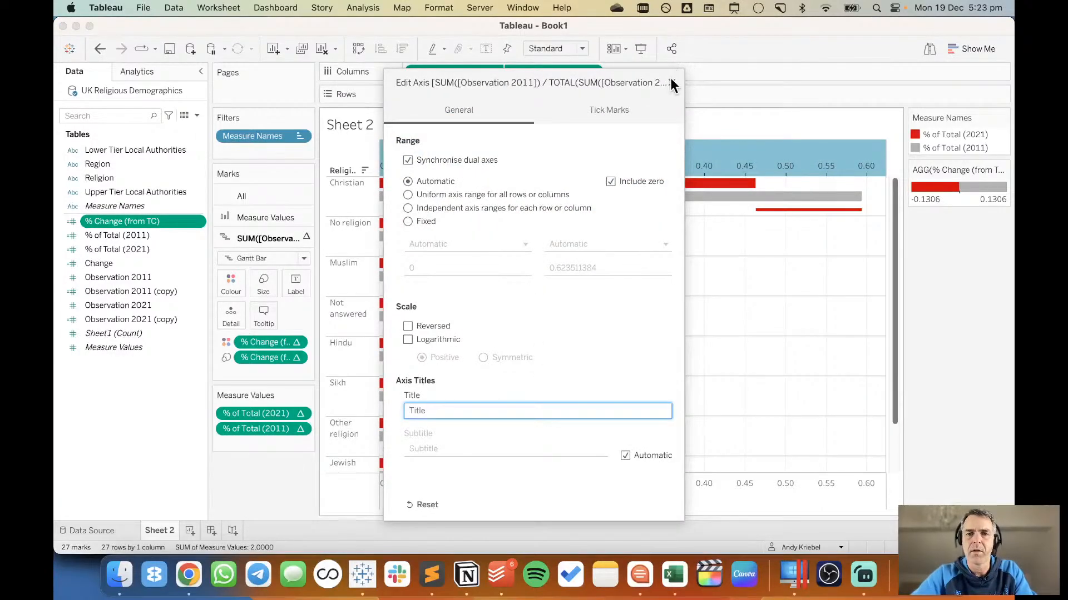
click(671, 80)
right_click(591, 153)
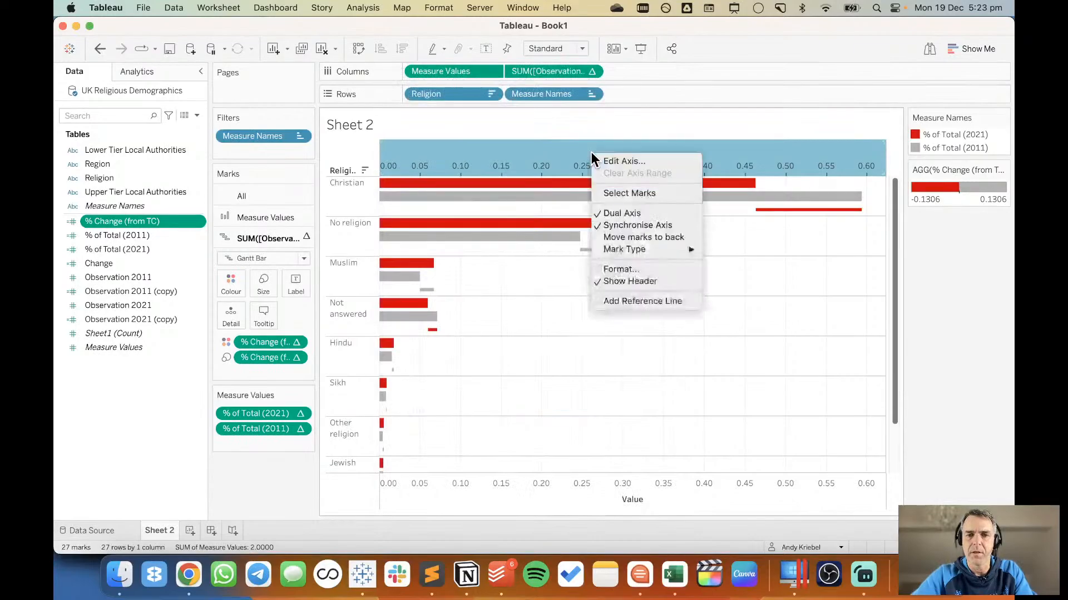
click(626, 278)
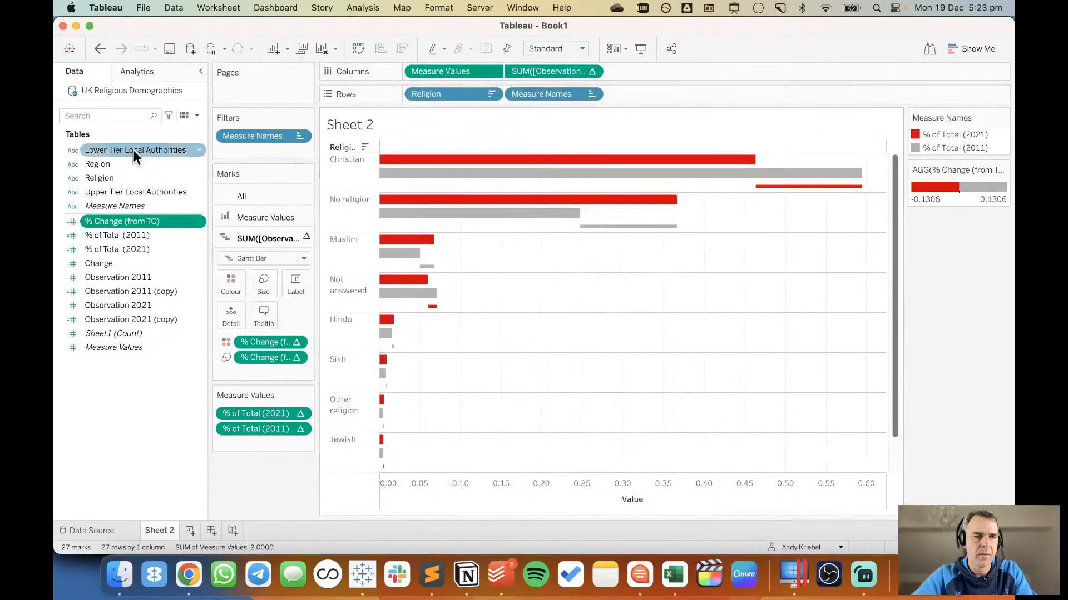
Set the default number format of % of Total (2011) and % of Total (2021) to Percentage with 0 decimal places.
click(131, 239)
shift+click(134, 247)
right_click(135, 244)
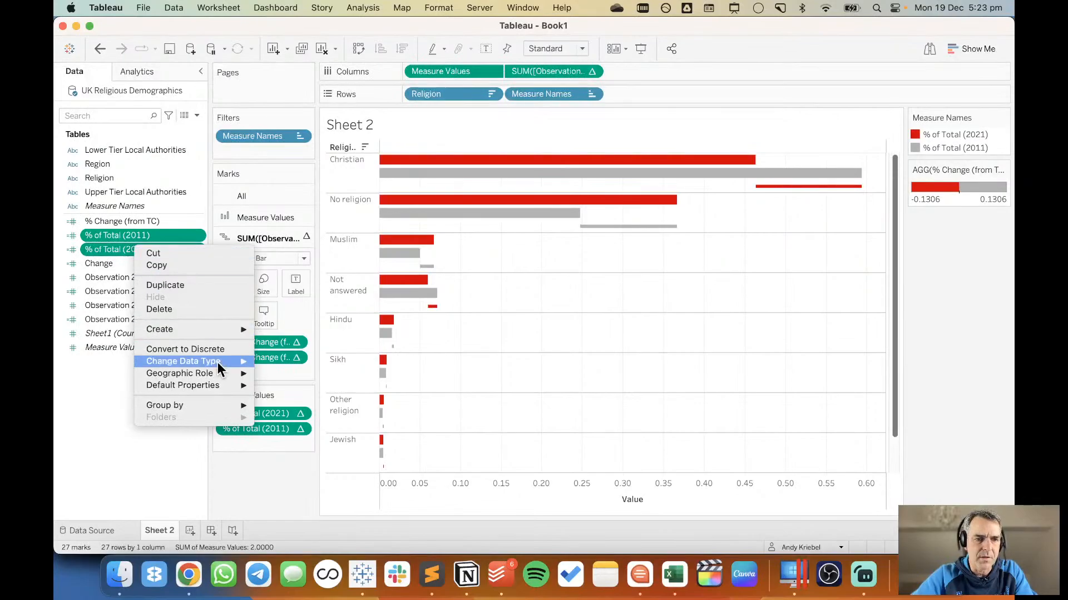
mouse_move(228, 386)
click(302, 385)
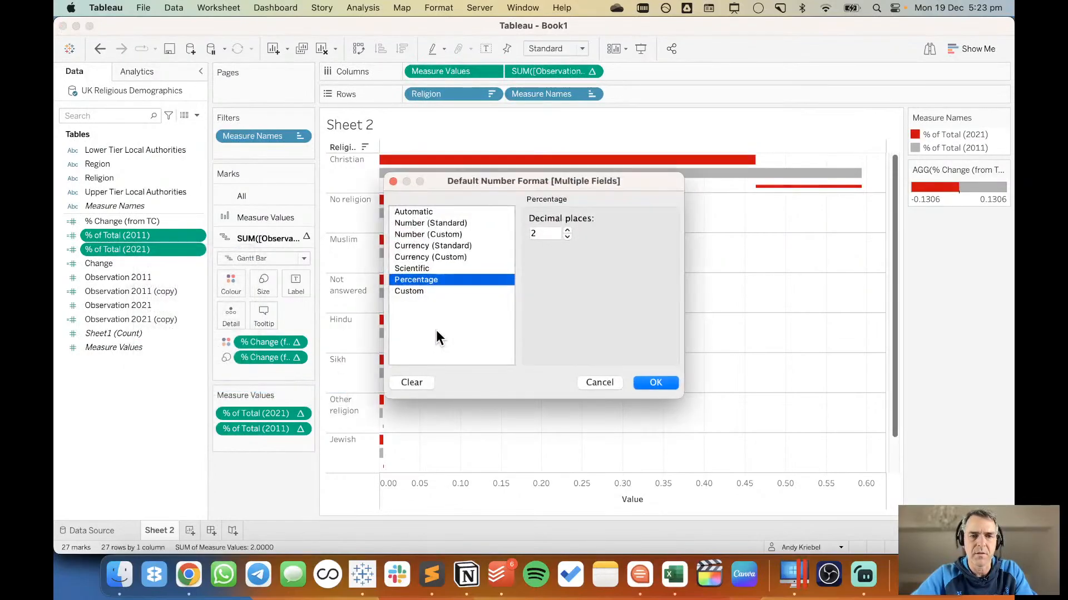
click(568, 236)
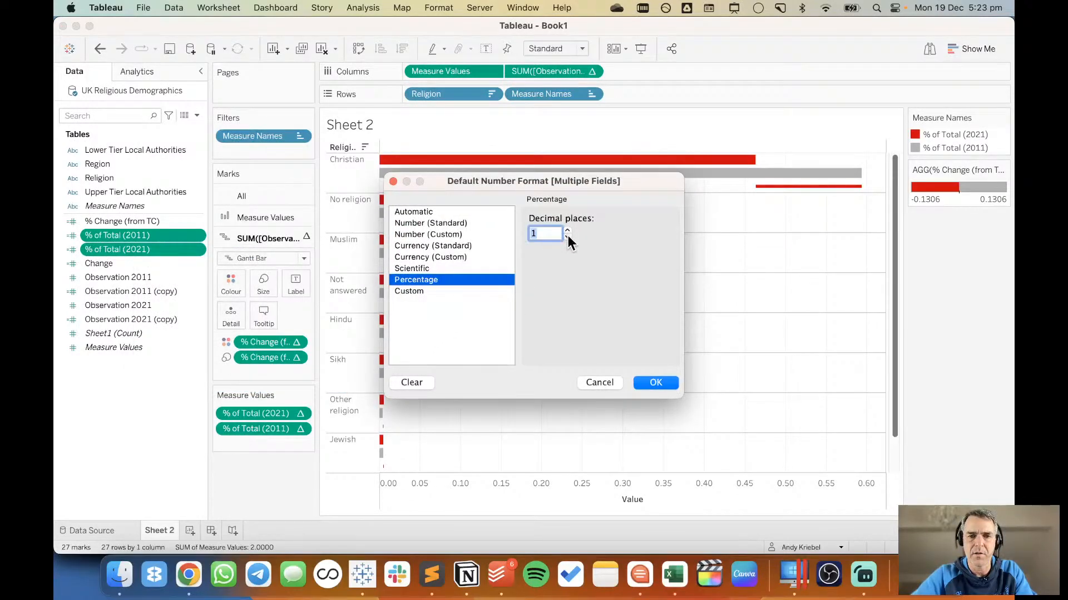
click(650, 383)
Compare the sheet with the Guardian's religion bar chart in Chrome, switching back and forth to Tableau.
key(super+Tab)
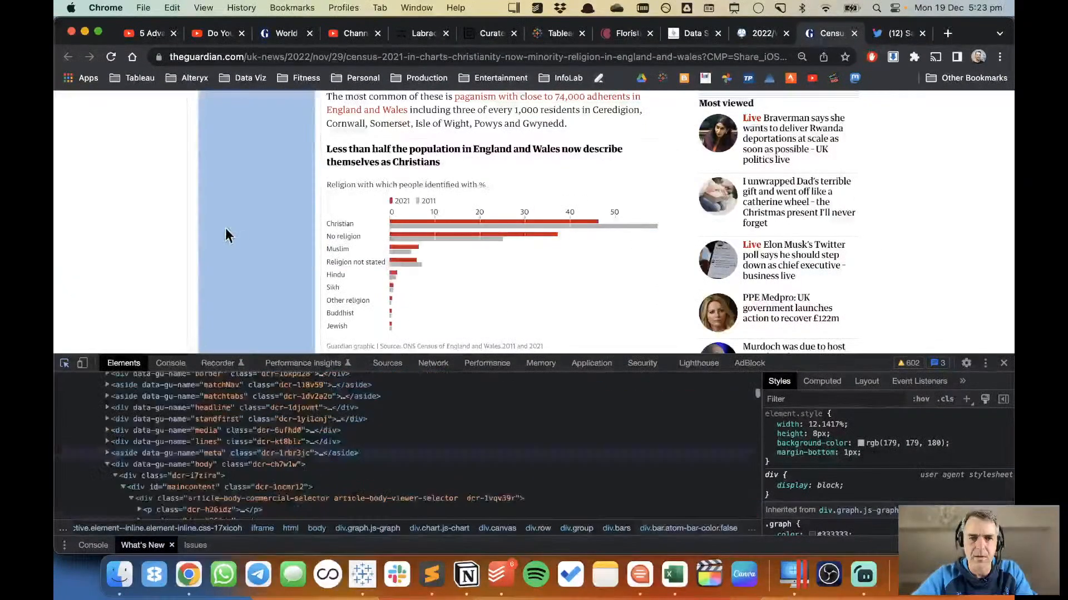
key(super+Tab)
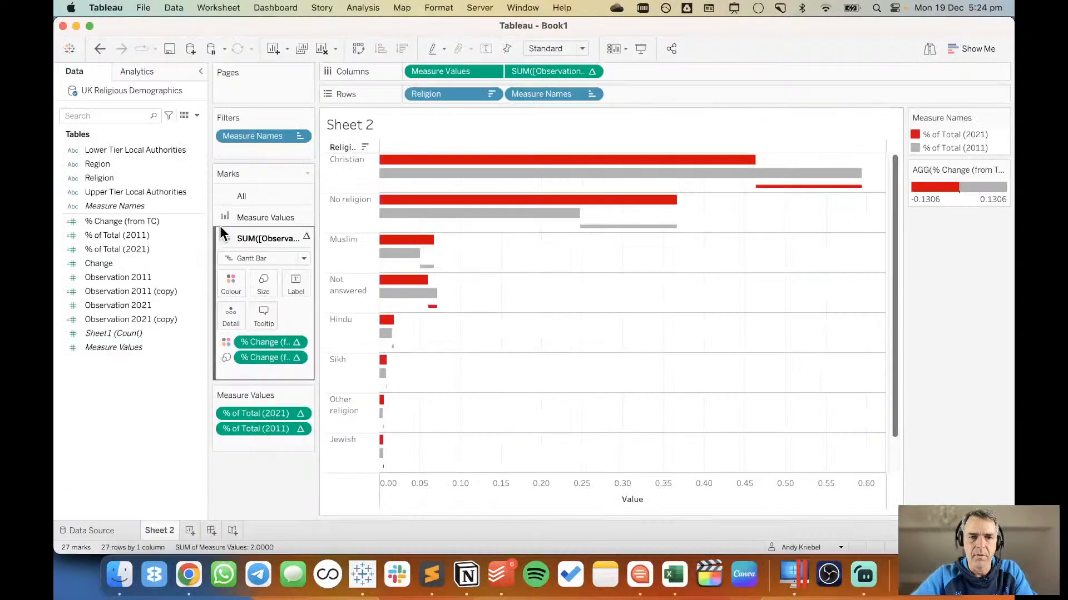
key(super+Tab)
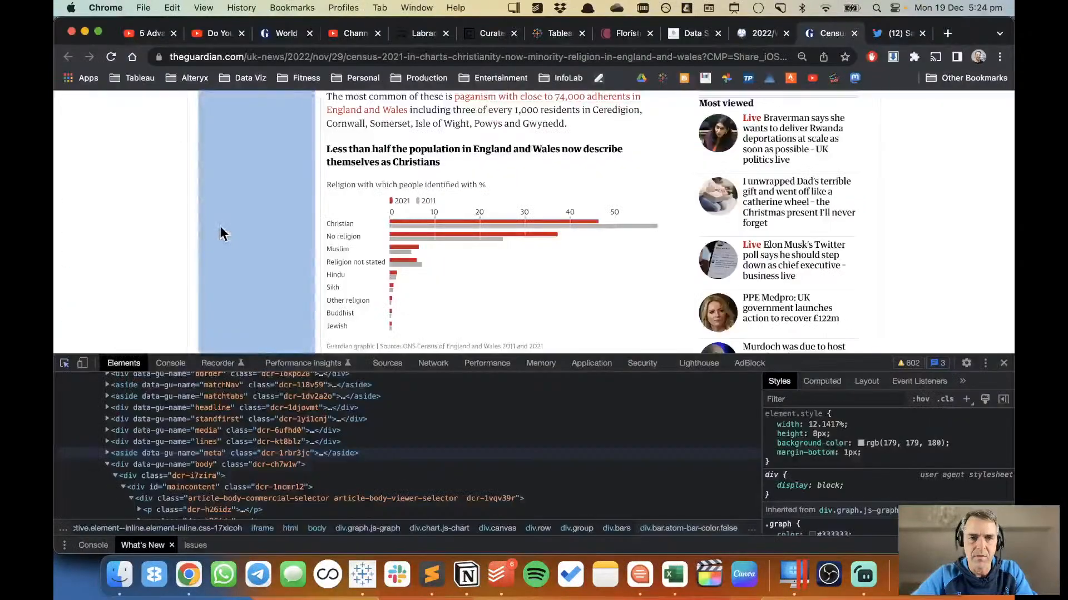
key(super+Tab)
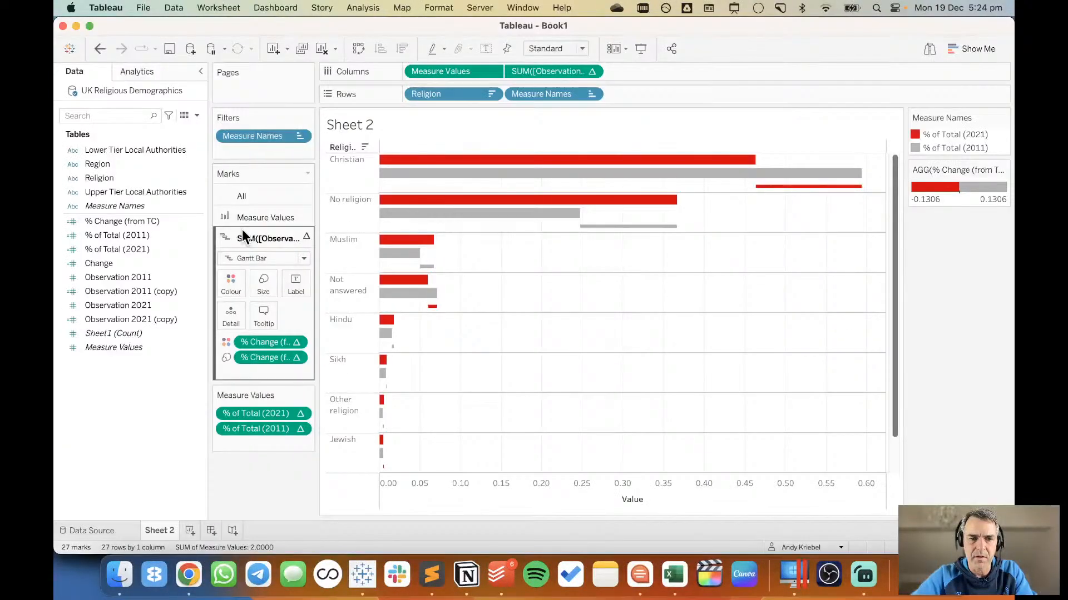
key(super+Tab)
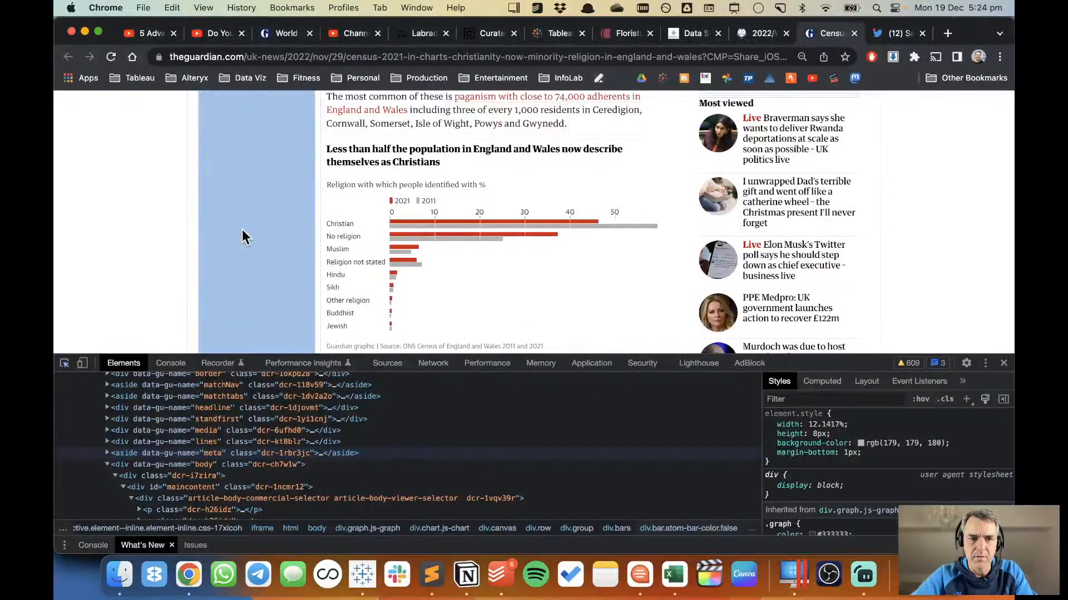
key(super+Tab)
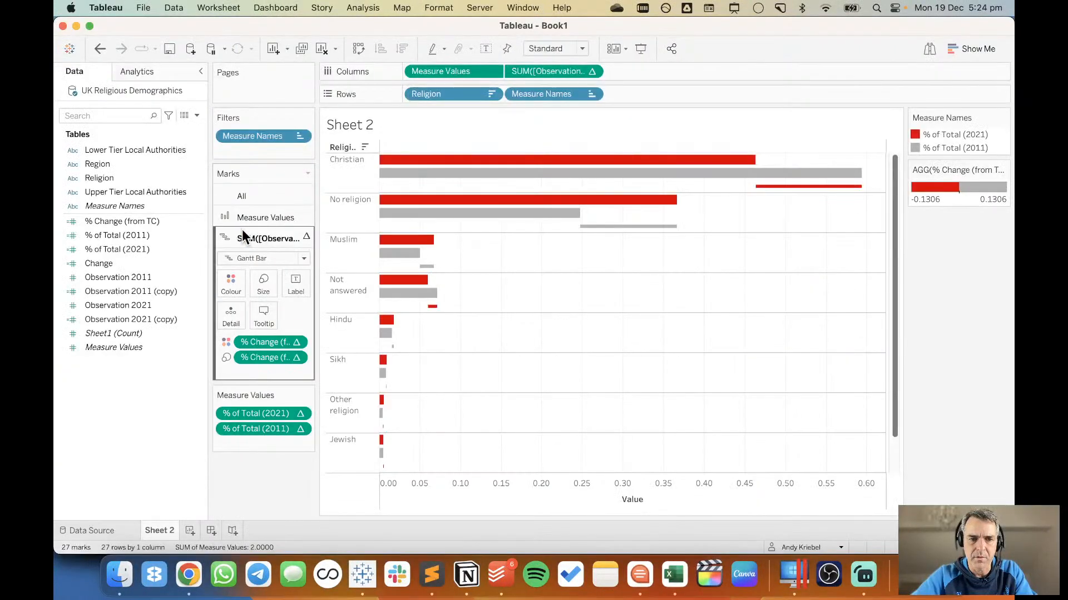
key(super+Tab)
key(super+Tab)
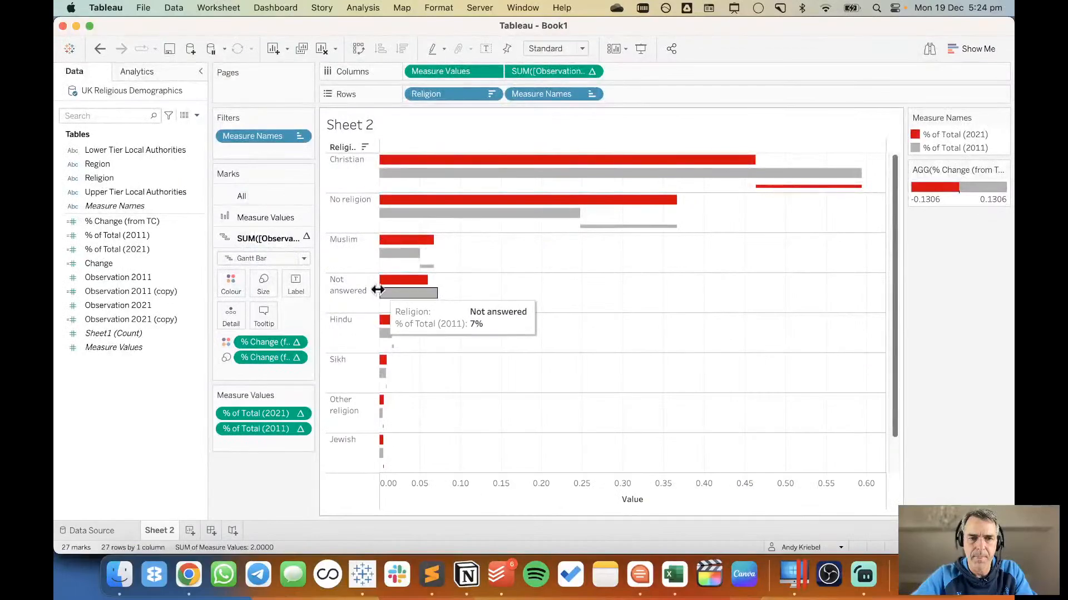
Widen the Religion header column to fit its labels on one line and shorten the rows to fit all religions.
drag(380, 293, 401, 294)
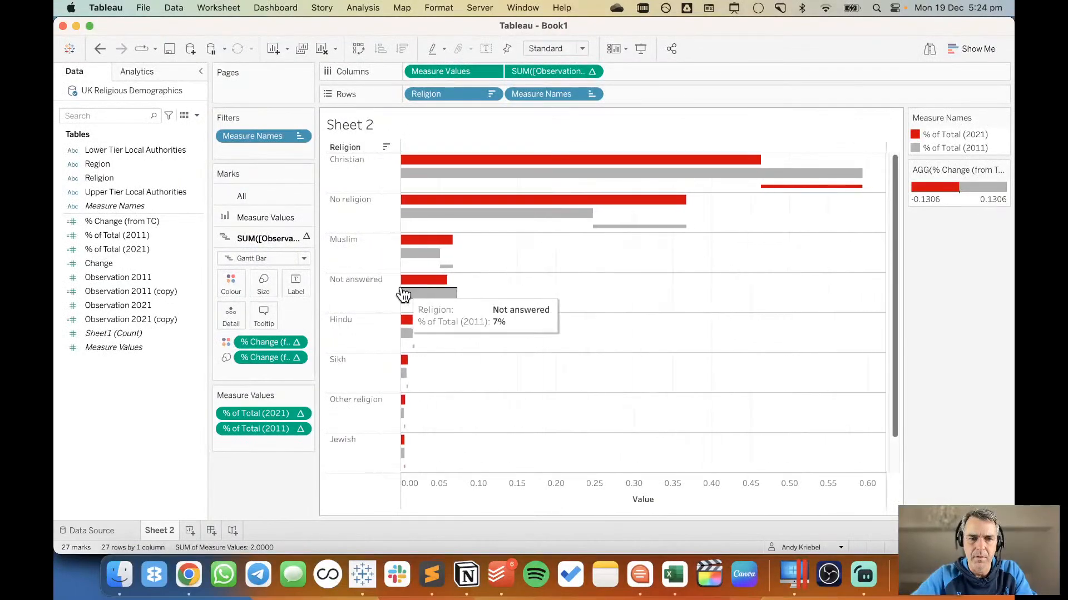
drag(373, 313, 375, 299)
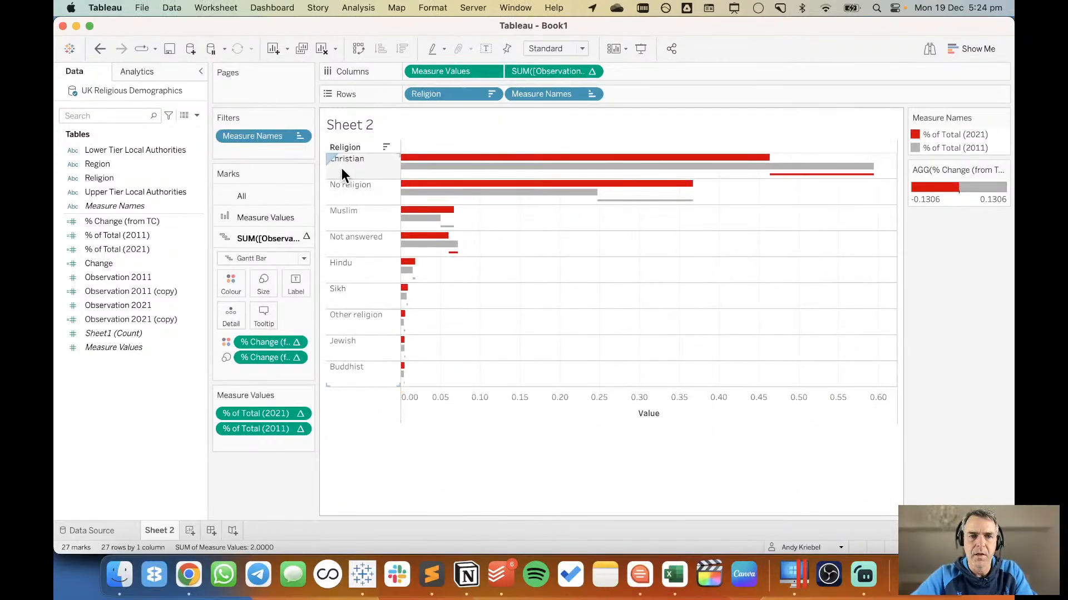
Set the Religion row labels' vertical alignment to Middle and hide the Religion field label above the rows.
key(super+Tab)
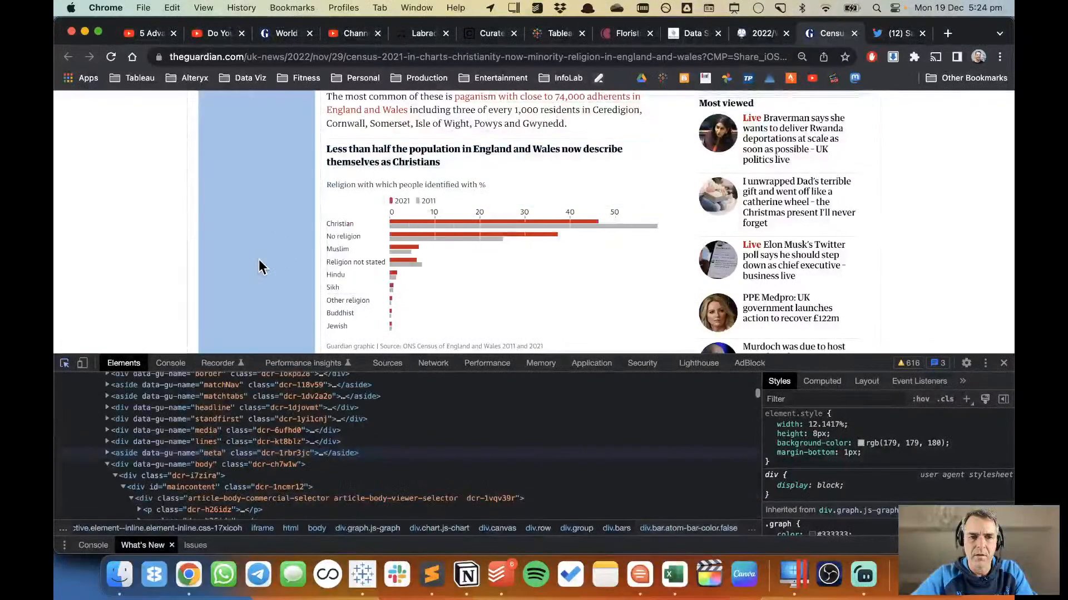
key(super+Tab)
right_click(353, 167)
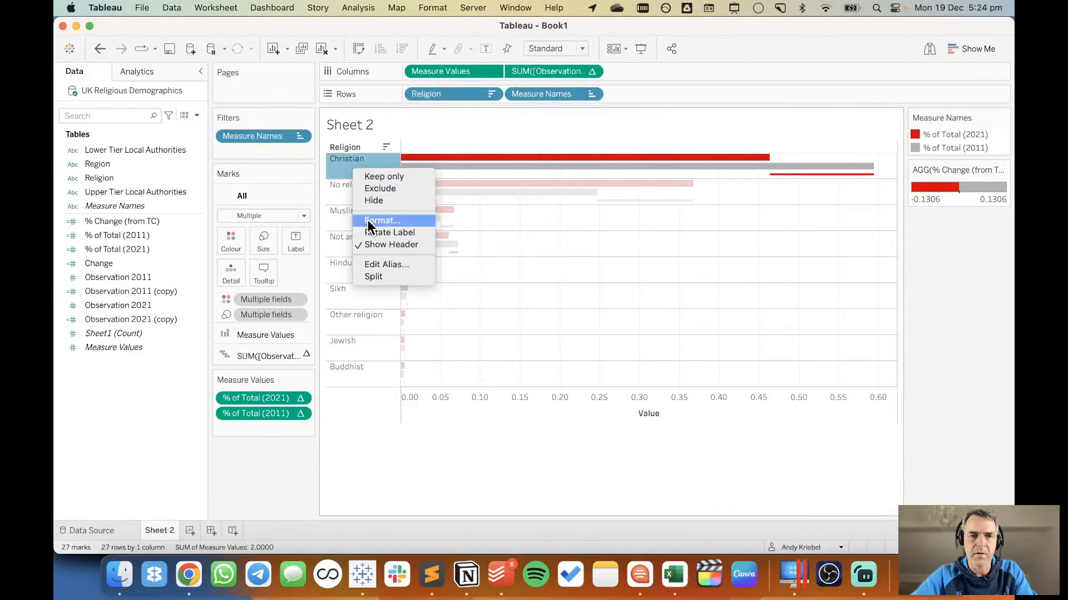
click(367, 219)
click(142, 183)
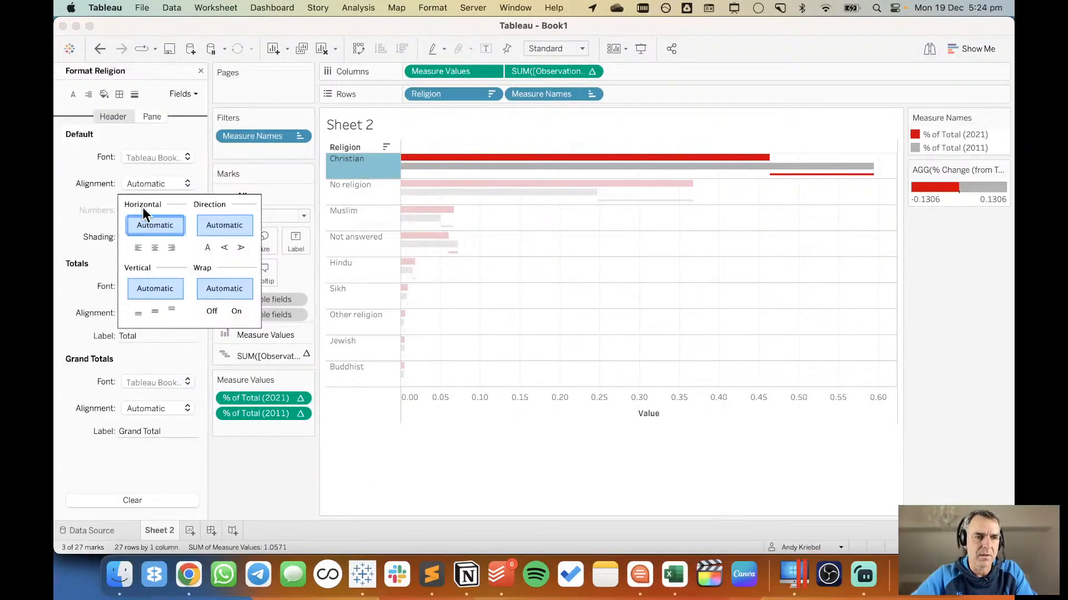
click(155, 309)
click(536, 242)
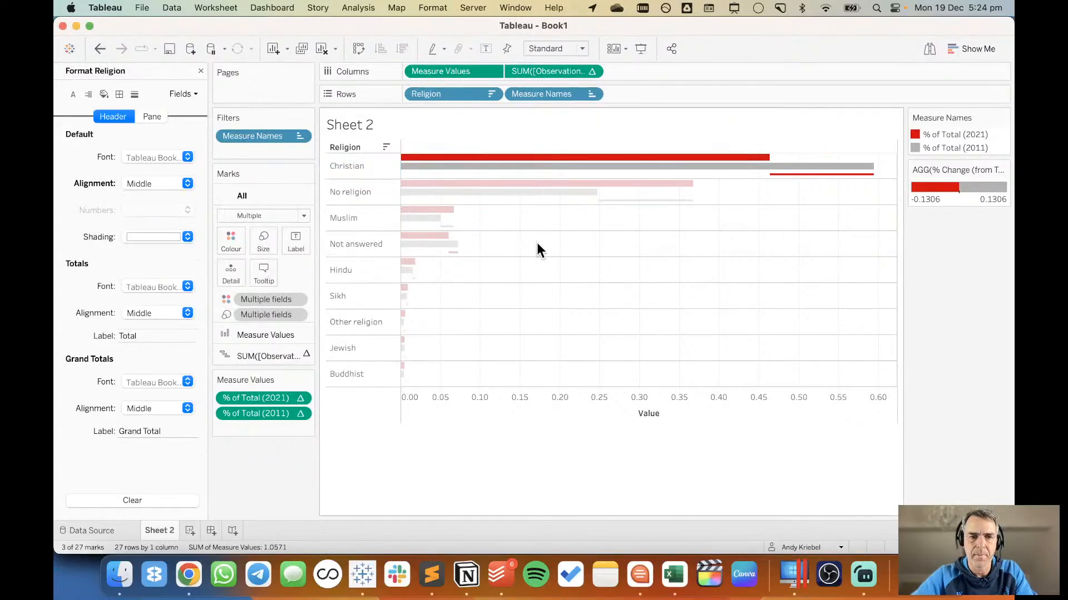
click(201, 71)
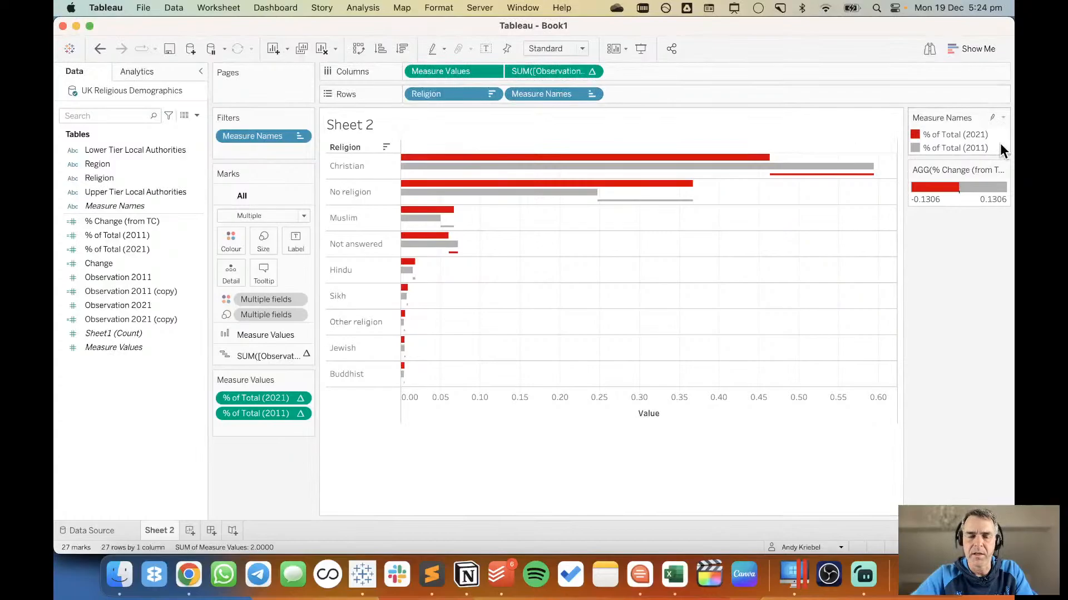
right_click(348, 151)
click(375, 271)
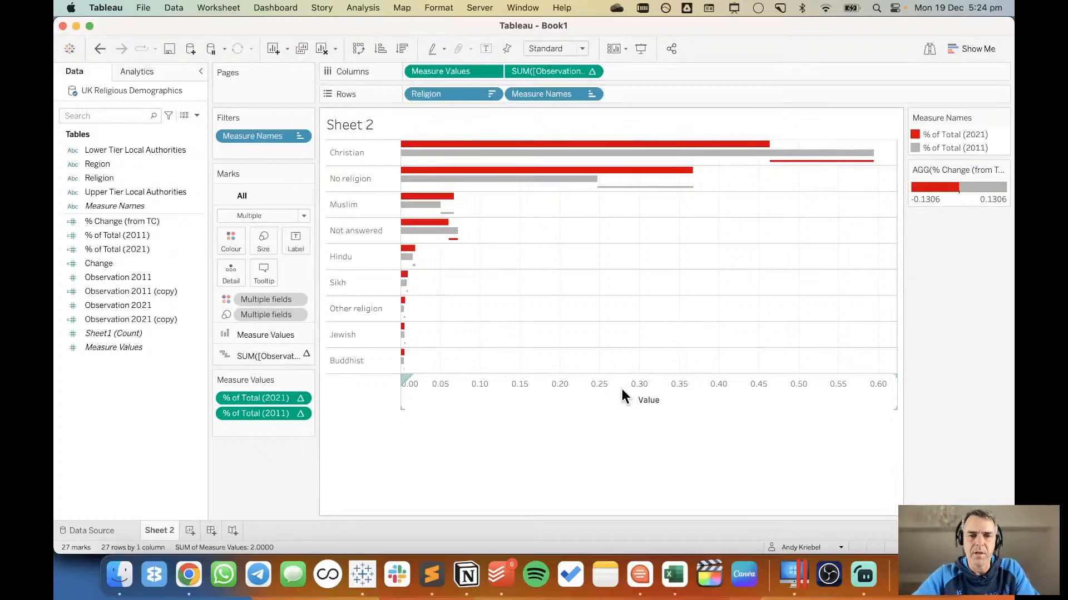
Review the Guardian chart in Chrome with its developer tools closed, and return to the Tableau sheet.
key(super+Tab)
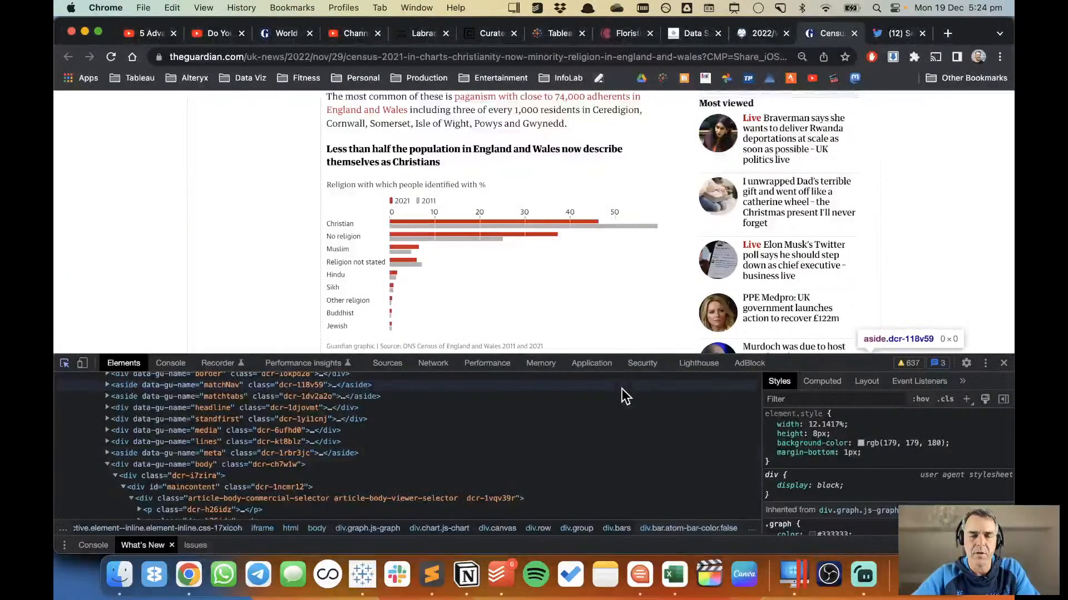
click(1003, 362)
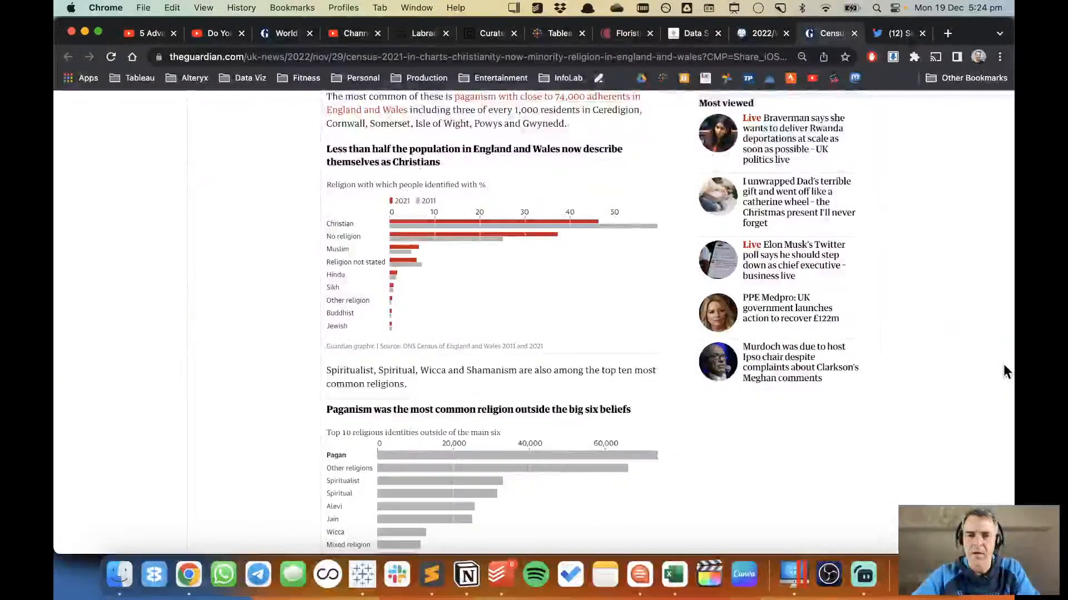
key(super+Tab)
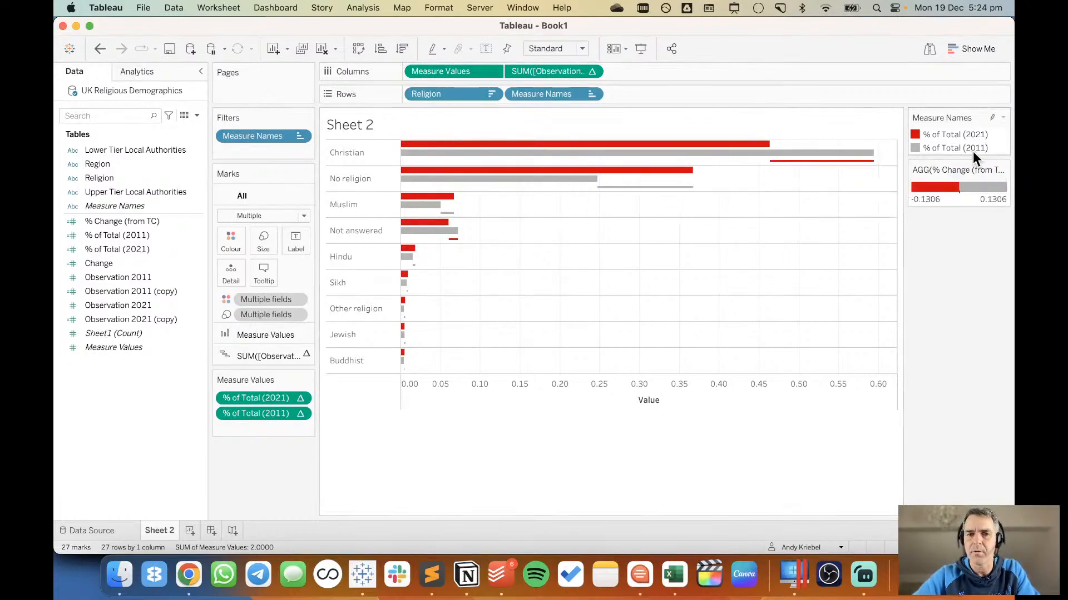
click(63, 319)
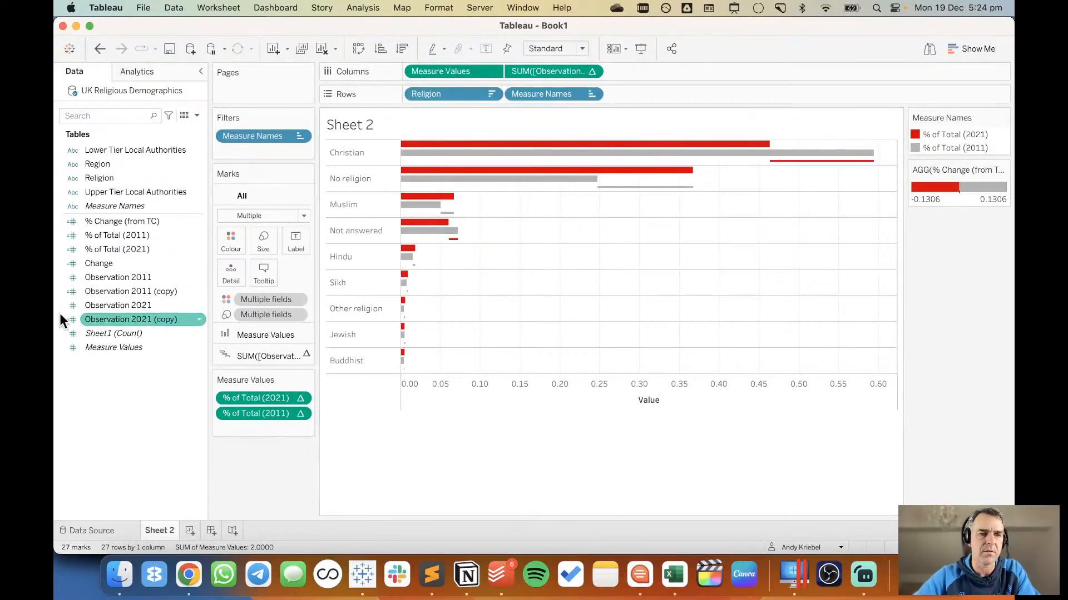
click(95, 221)
right_click(98, 222)
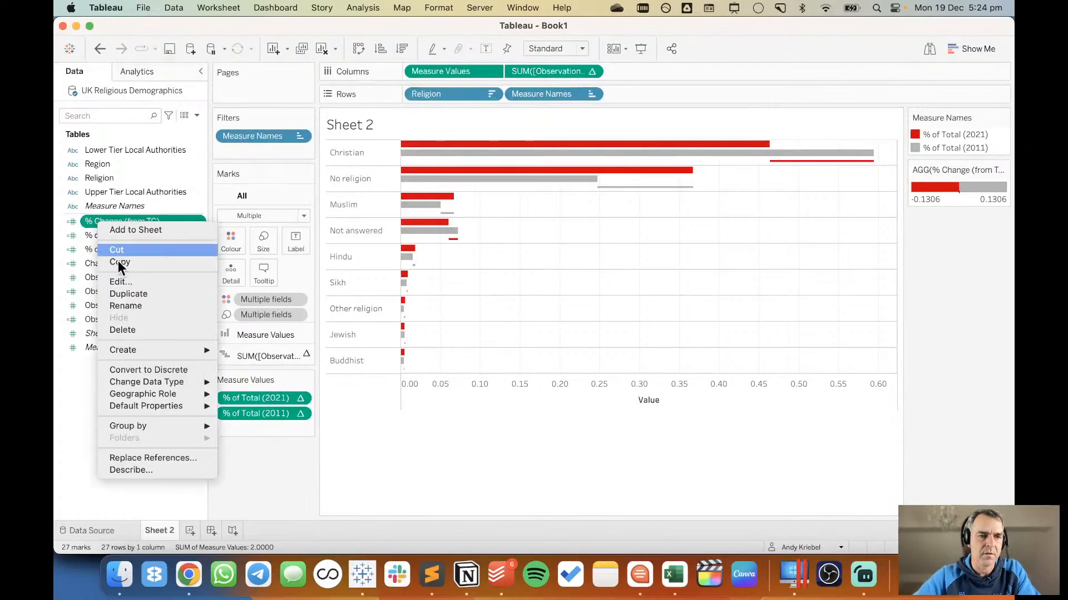
click(142, 282)
click(679, 329)
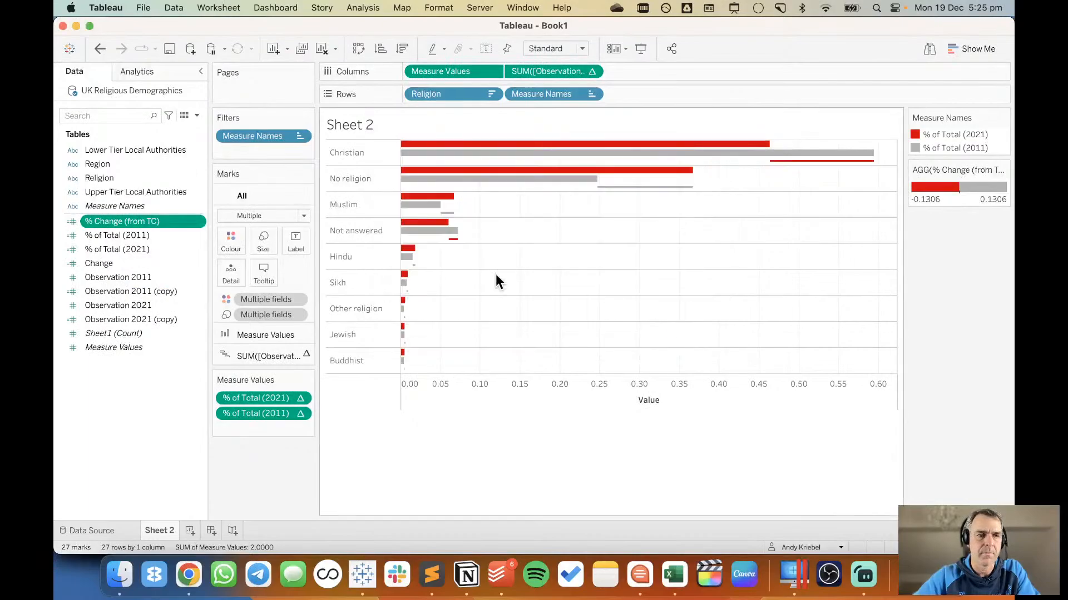
Reverse the default Custom Diverging colour palette of the % Change (from TC) field.
right_click(152, 223)
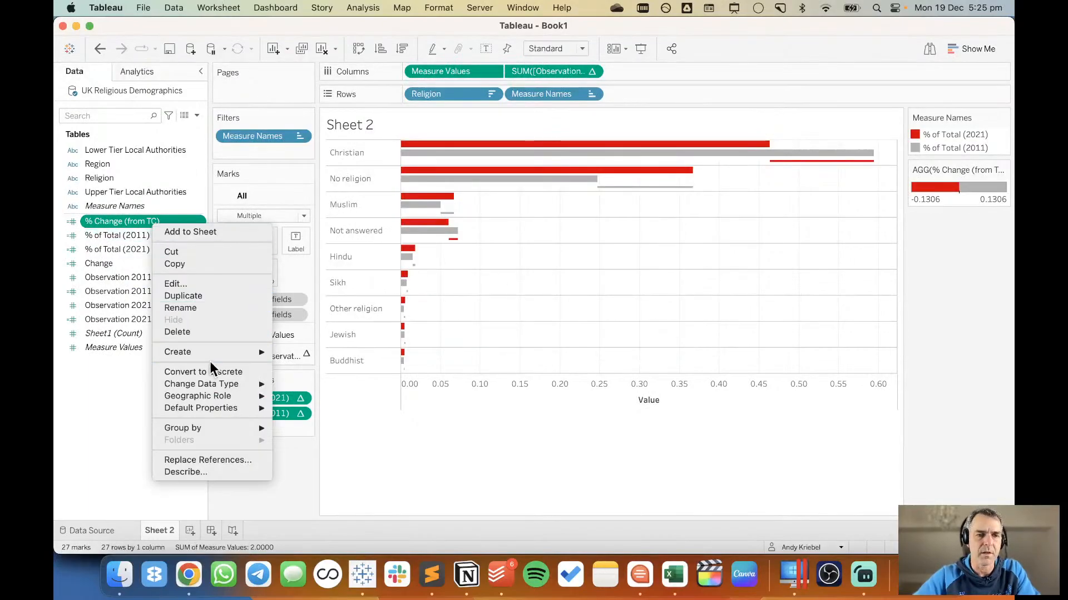
mouse_move(245, 408)
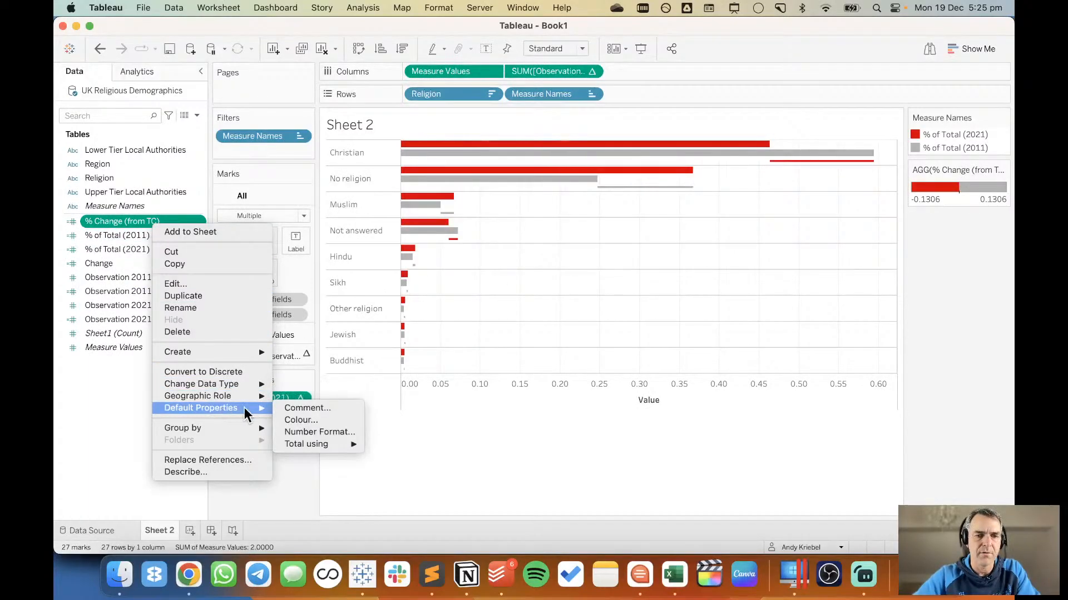
click(311, 421)
click(407, 312)
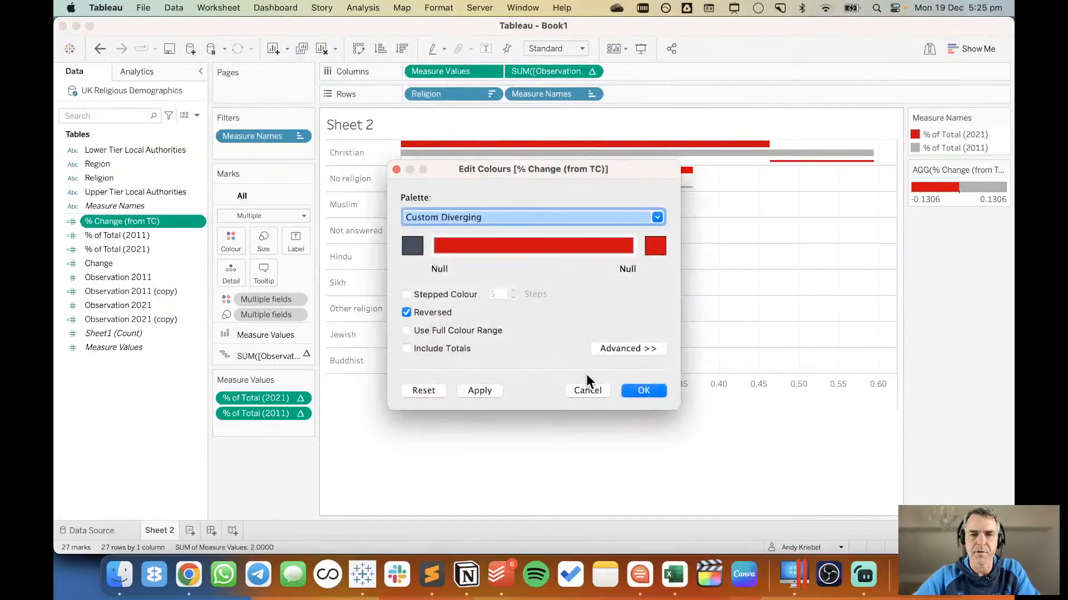
click(642, 391)
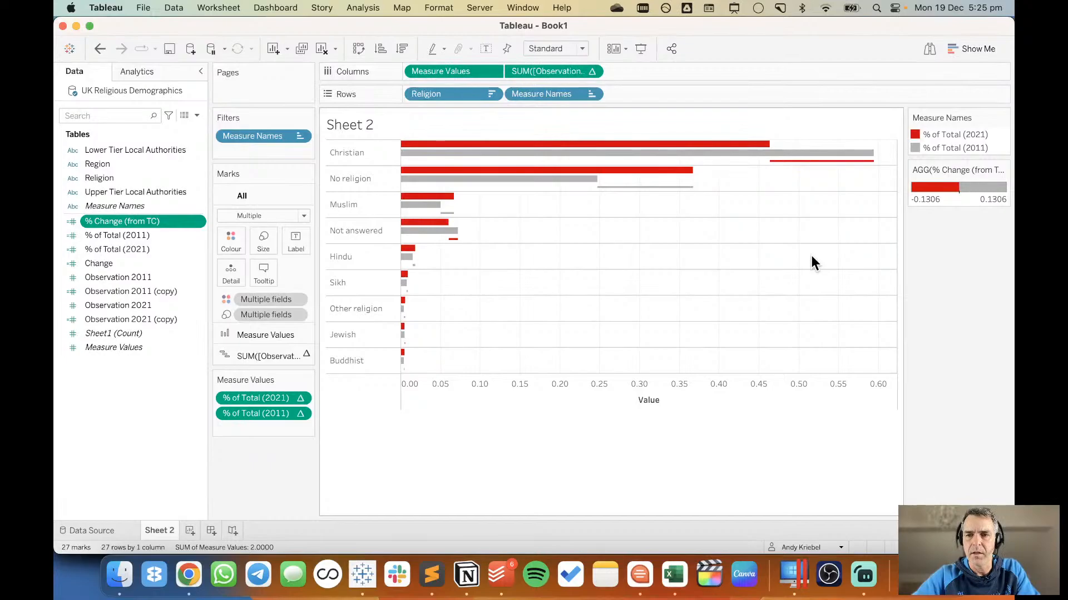
Reverse the sheet's two-step % Change (from TC) colours so decreases are grey and increases are red.
double_click(943, 199)
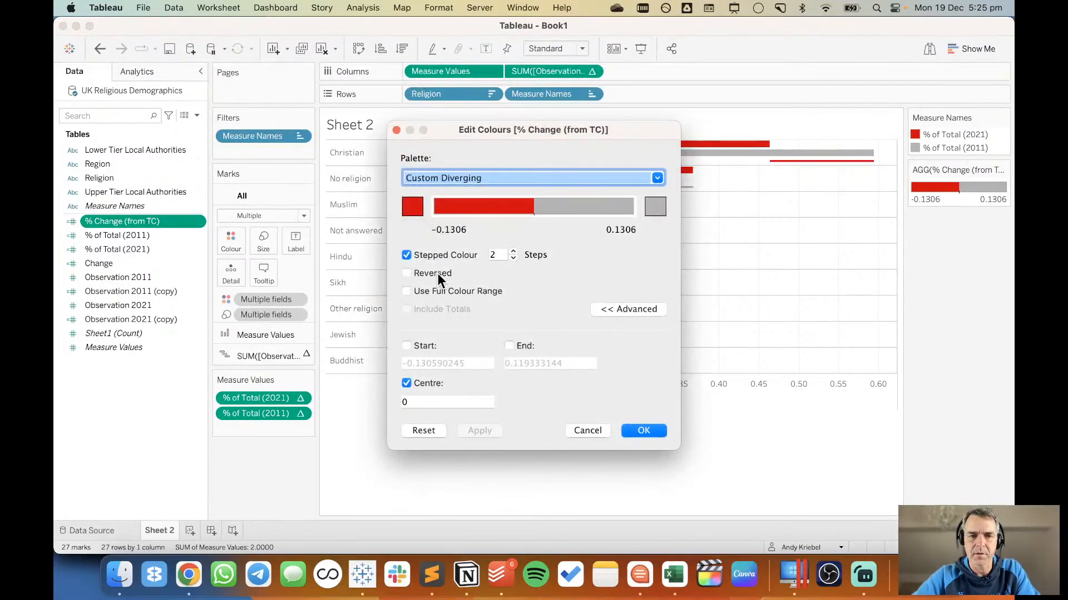
click(406, 273)
click(640, 429)
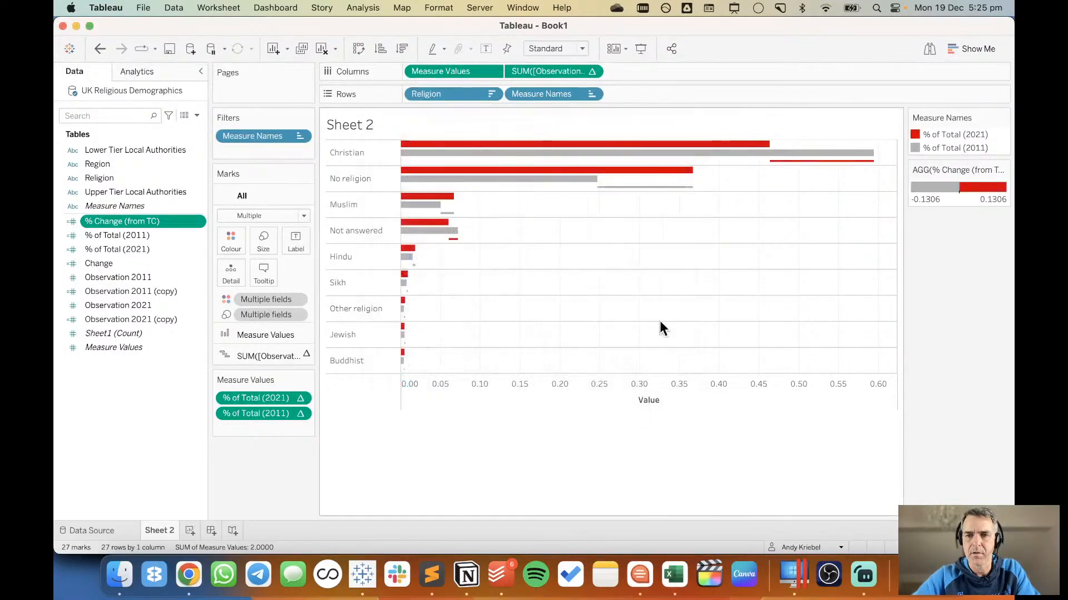
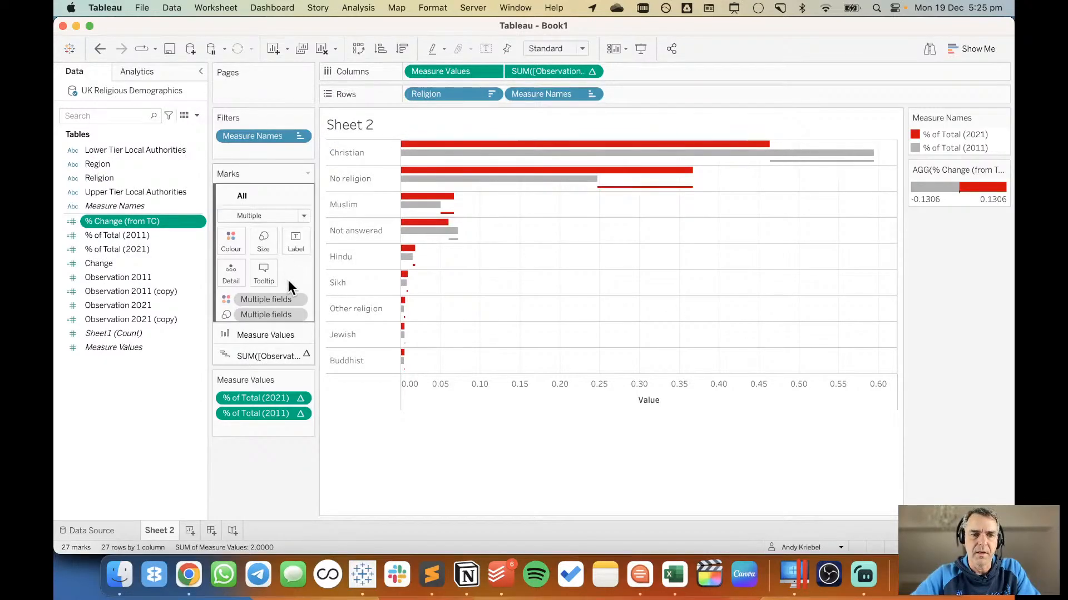
Show mark labels on all marks of the sheet.
click(293, 241)
click(334, 270)
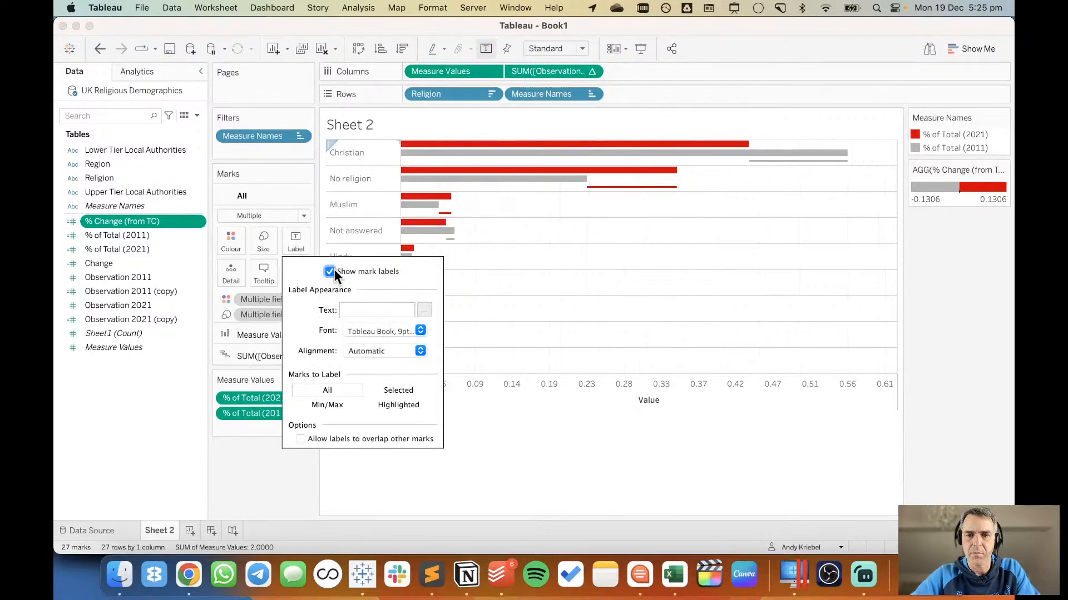
click(76, 383)
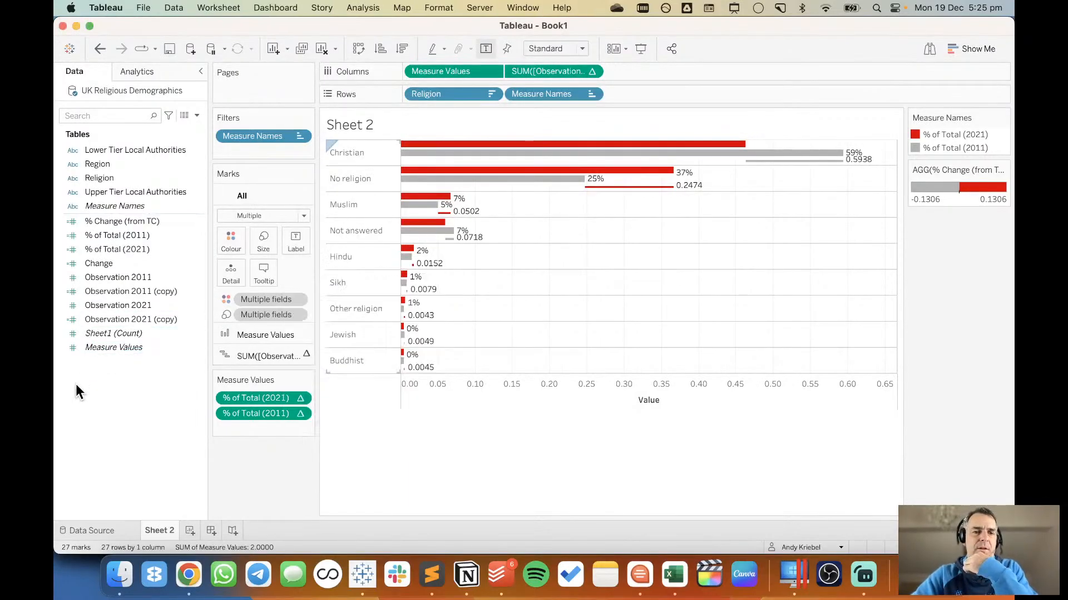
Set the default number format of % Change (from TC) to Percentage with 0 decimal places.
right_click(118, 218)
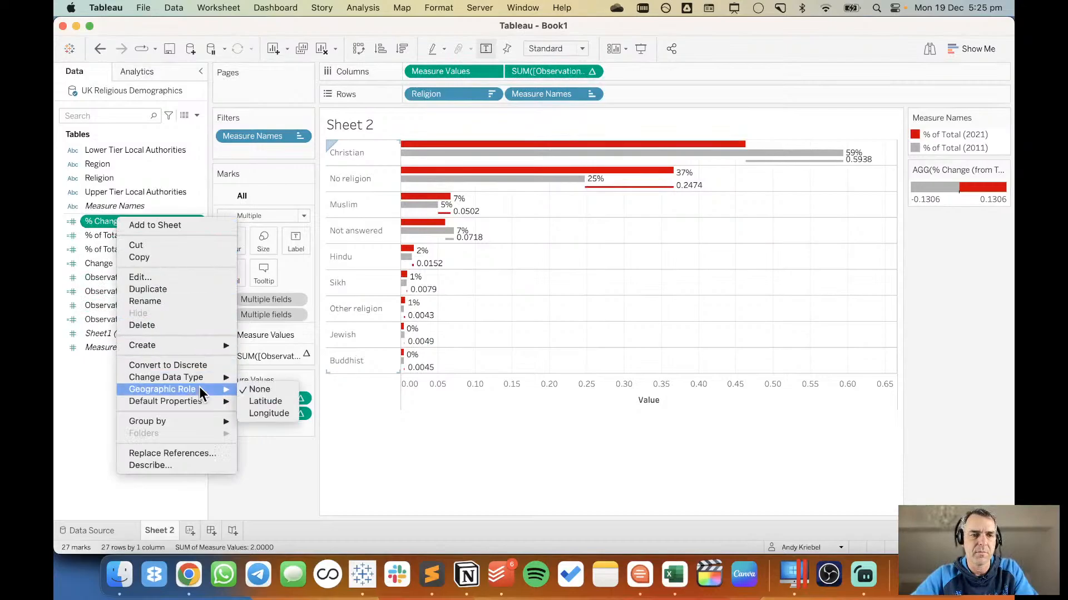
mouse_move(200, 401)
click(289, 425)
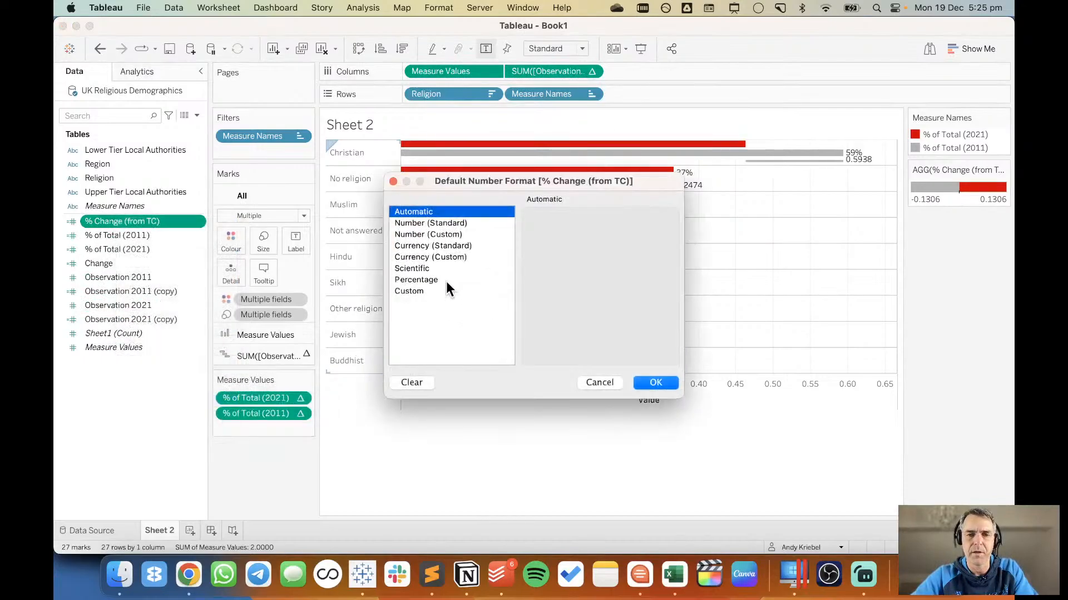
click(445, 279)
click(567, 236)
click(567, 237)
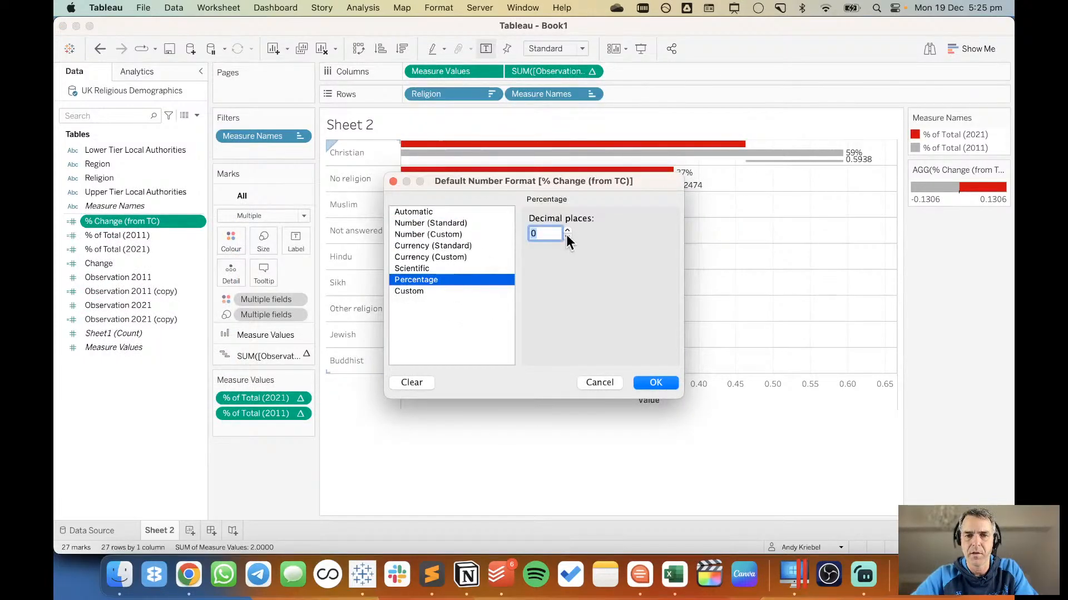
click(652, 382)
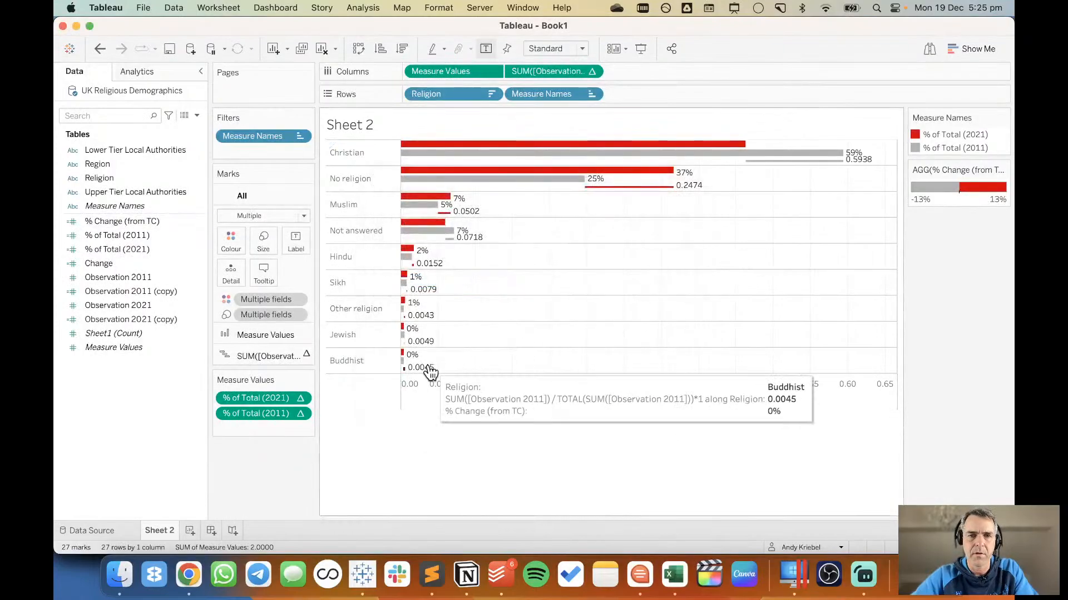
Format the pane numbers of the Observation 2011 percent-of-total measure on Columns as Percentage with 0 decimal places.
right_click(520, 72)
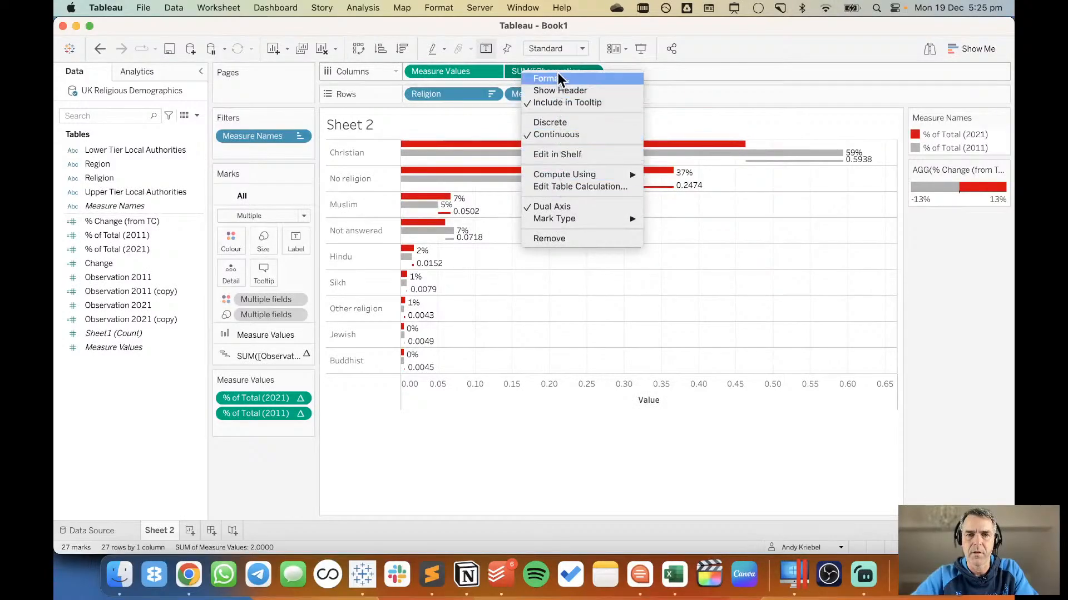
click(735, 32)
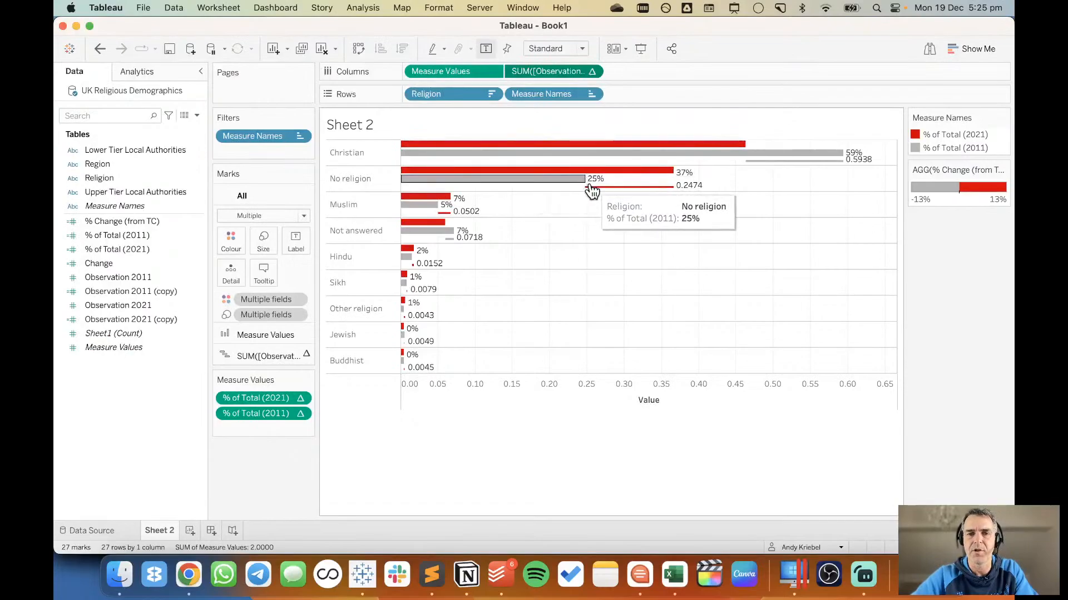
click(593, 72)
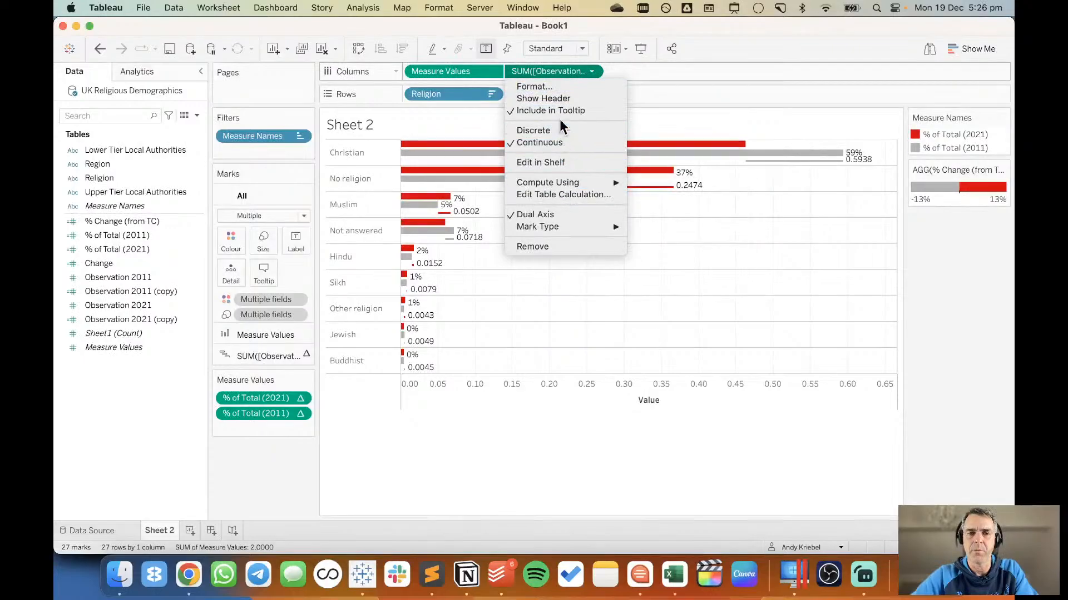
click(556, 87)
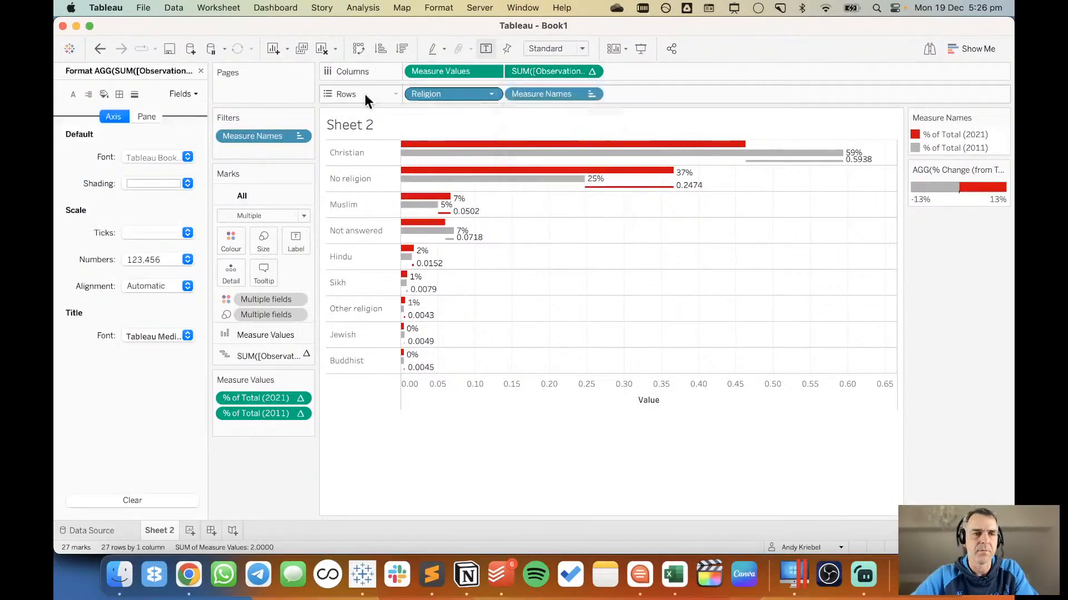
click(143, 116)
click(148, 159)
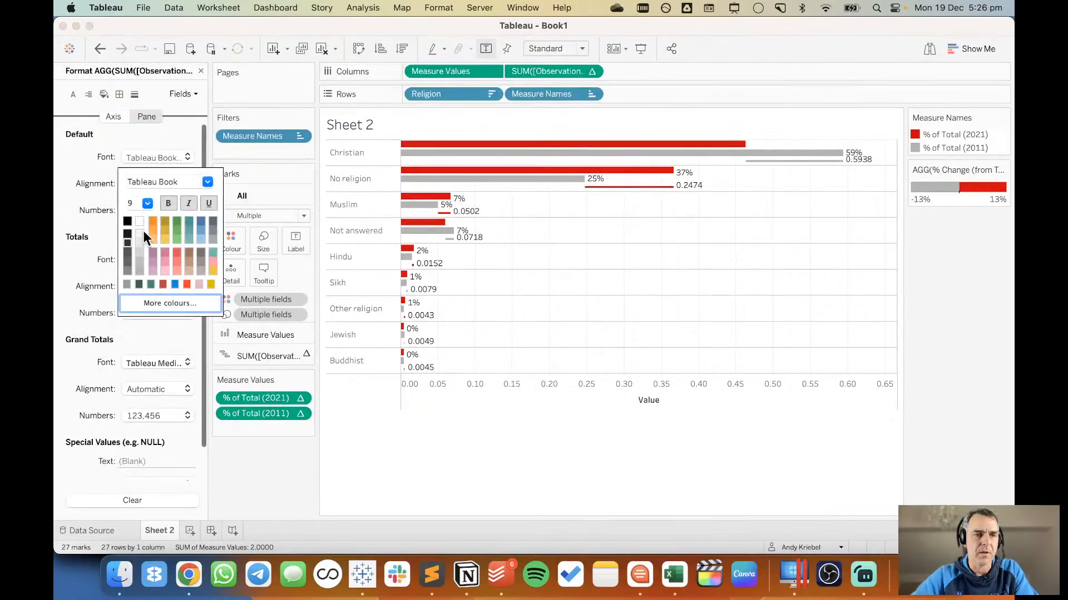
click(92, 183)
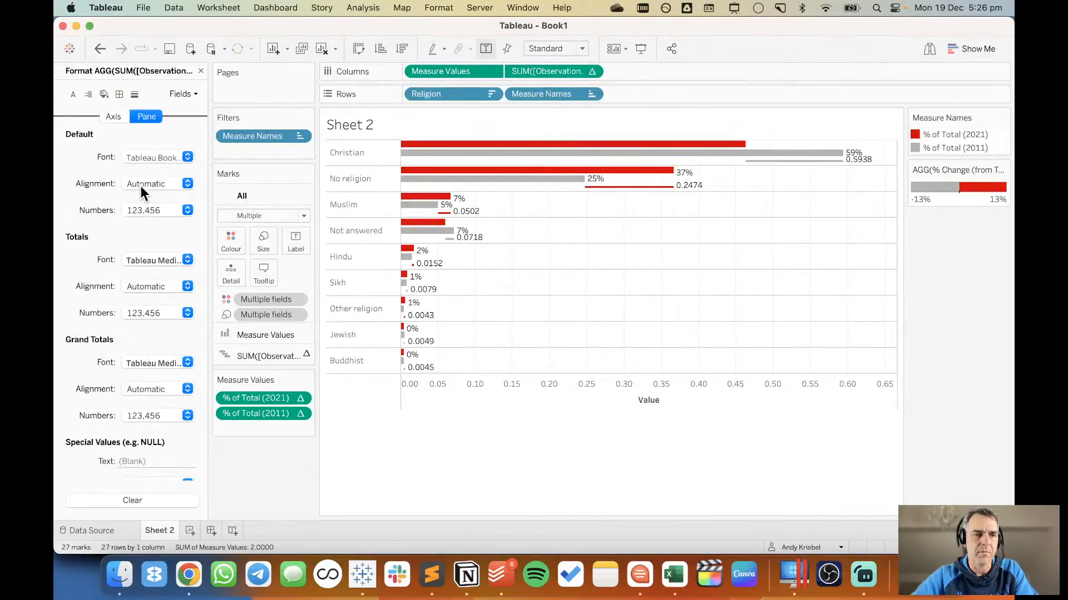
click(145, 210)
click(165, 301)
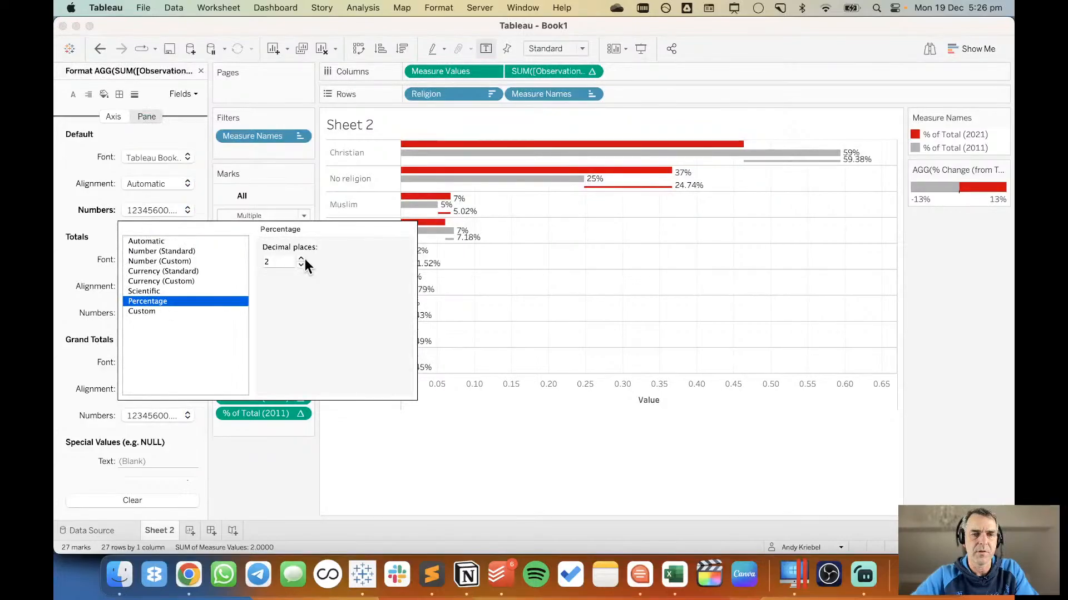
click(301, 265)
click(301, 265)
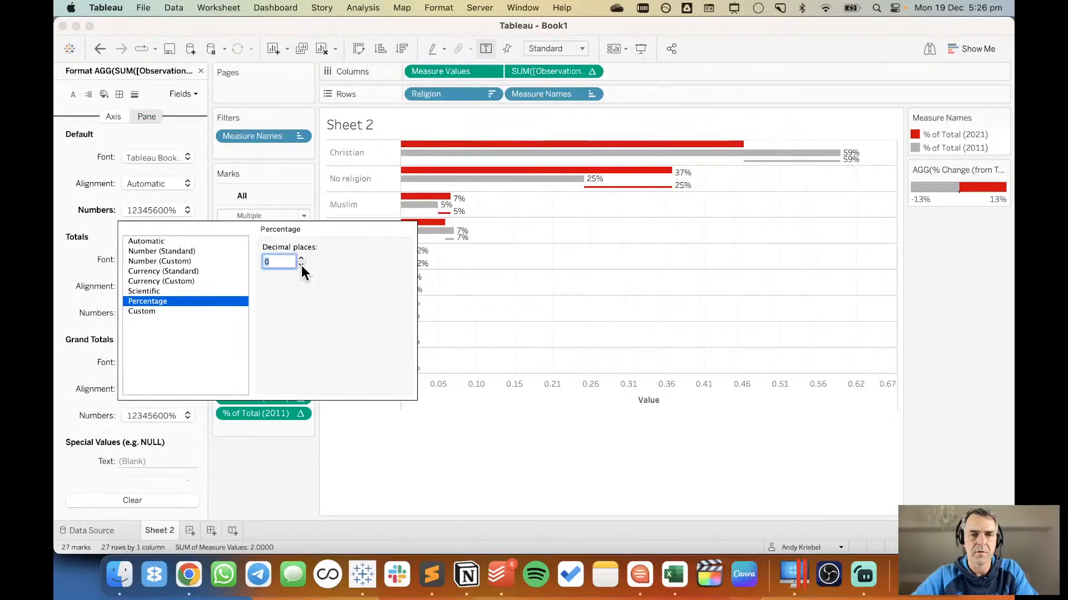
click(555, 290)
click(201, 72)
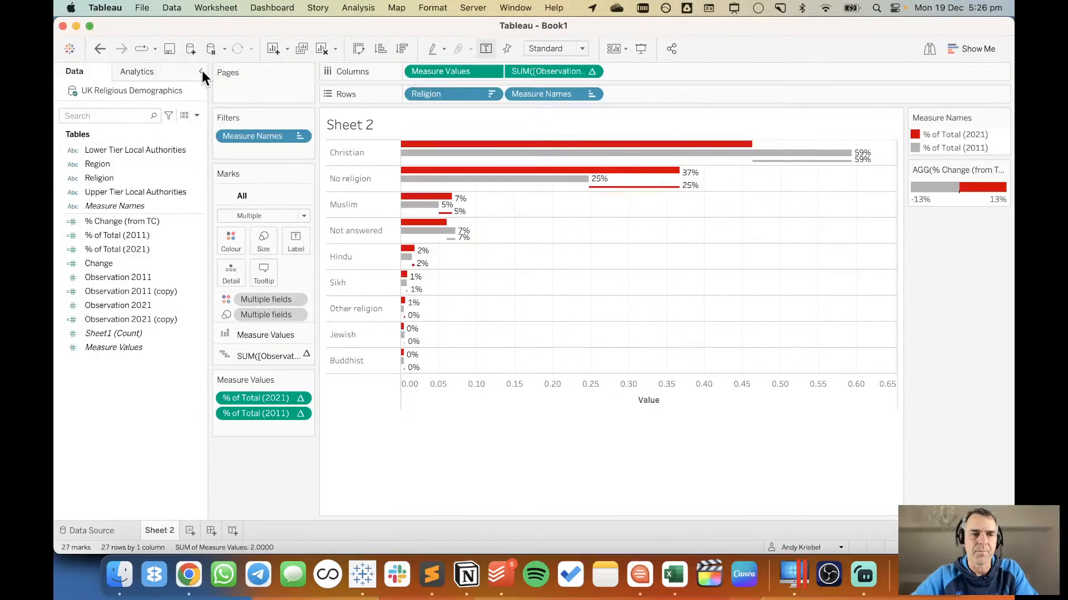
Add % Change (from TC) as the label of the Gantt bars and fit the sheet to Entire View.
click(266, 356)
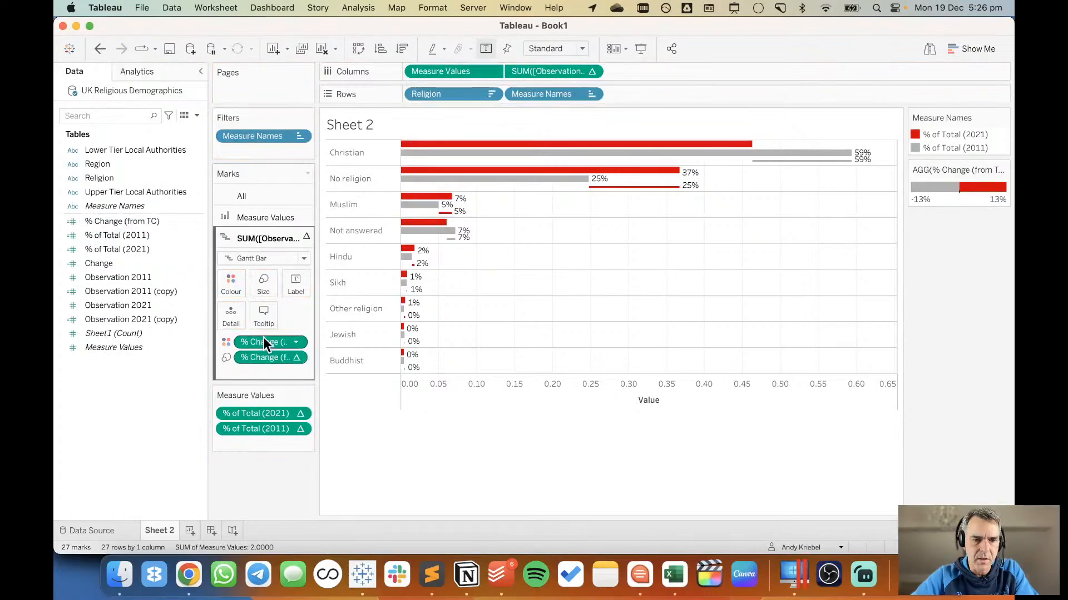
drag(265, 345, 290, 282)
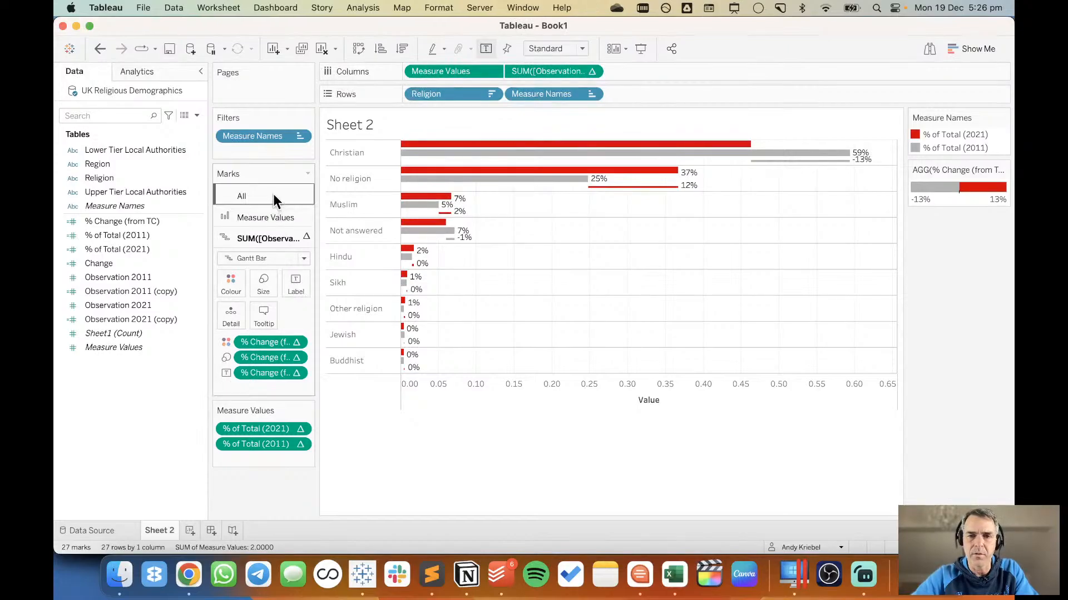
click(548, 45)
click(548, 93)
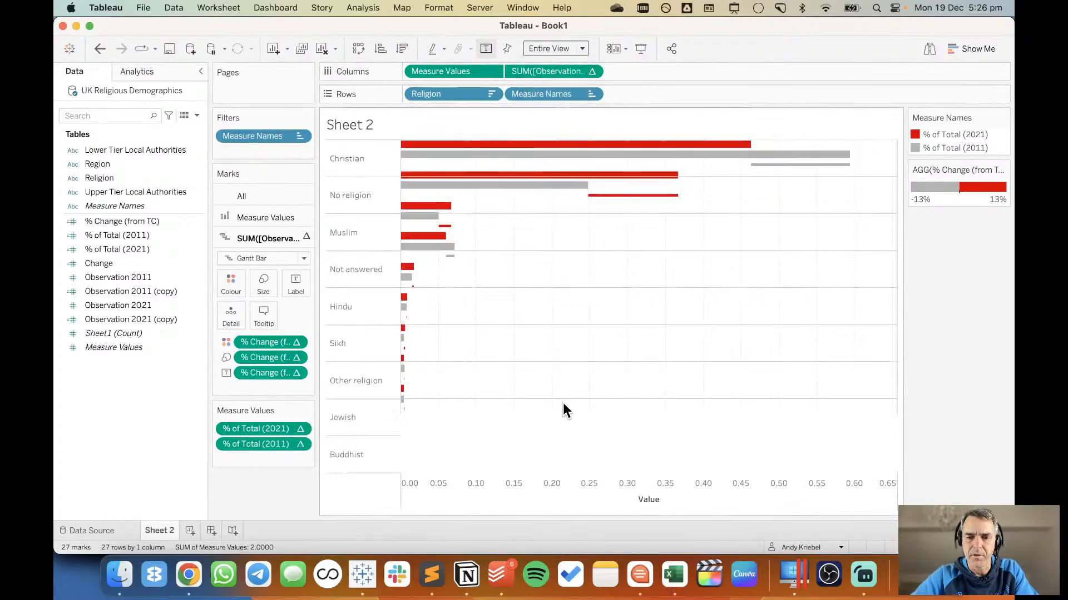
Hide the Value axis header below the chart.
right_click(586, 496)
click(609, 465)
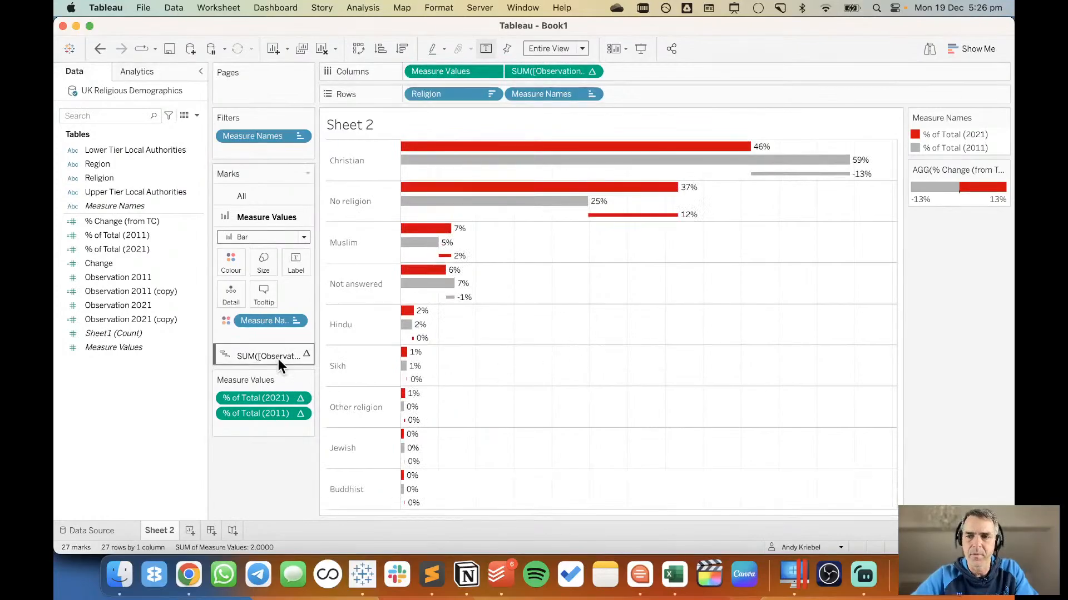
Try a default Percentage format with 1 decimal place on % Change (from TC), % of Total (2011) and % of Total (2021), and undo it.
click(119, 222)
shift+click(122, 235)
shift+click(125, 249)
right_click(125, 249)
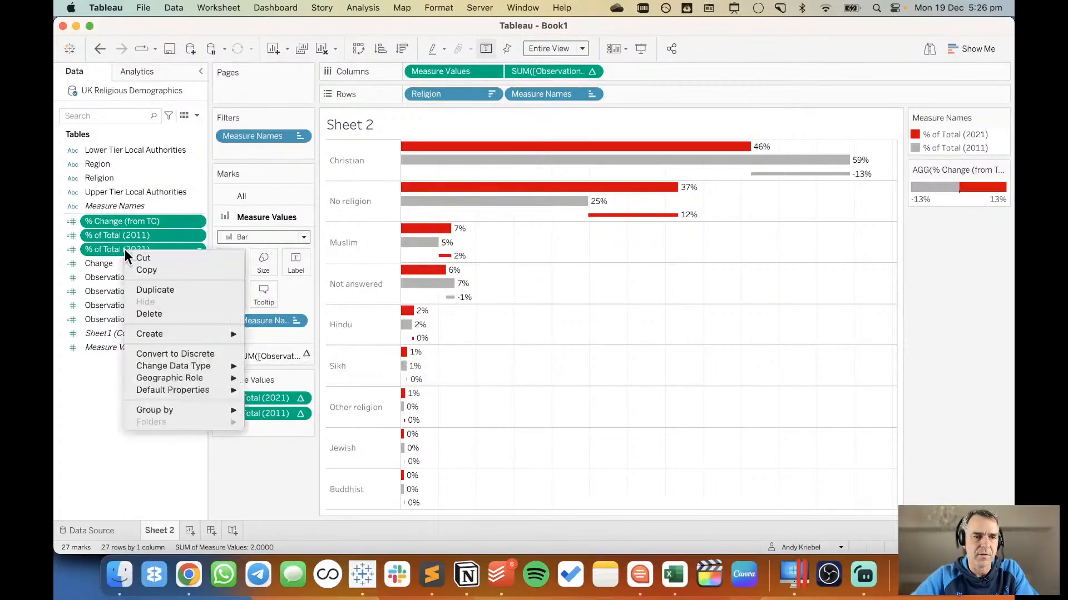
mouse_move(198, 383)
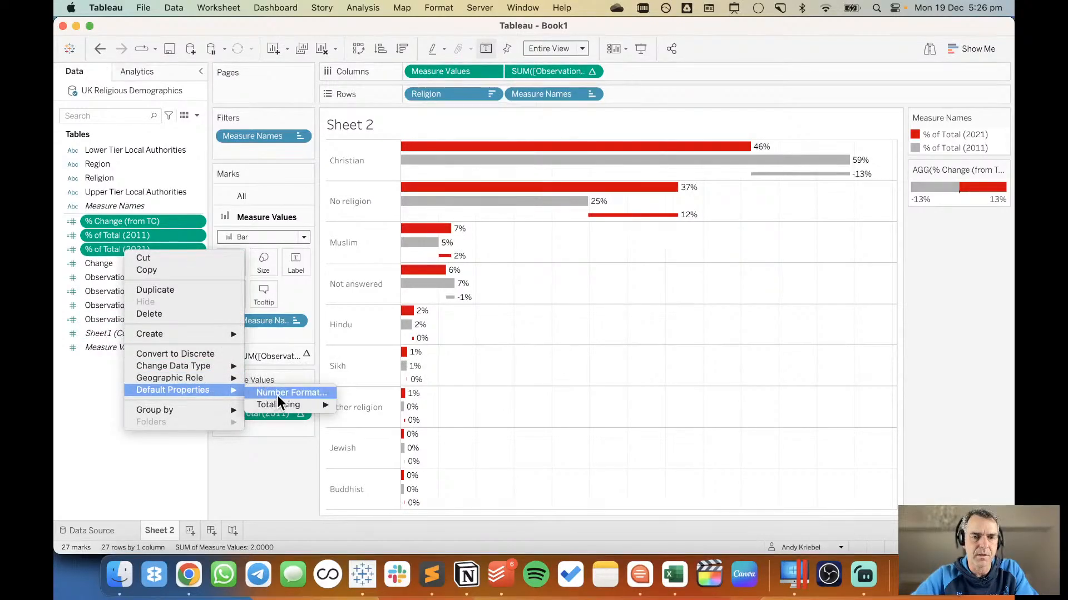
click(278, 395)
click(567, 230)
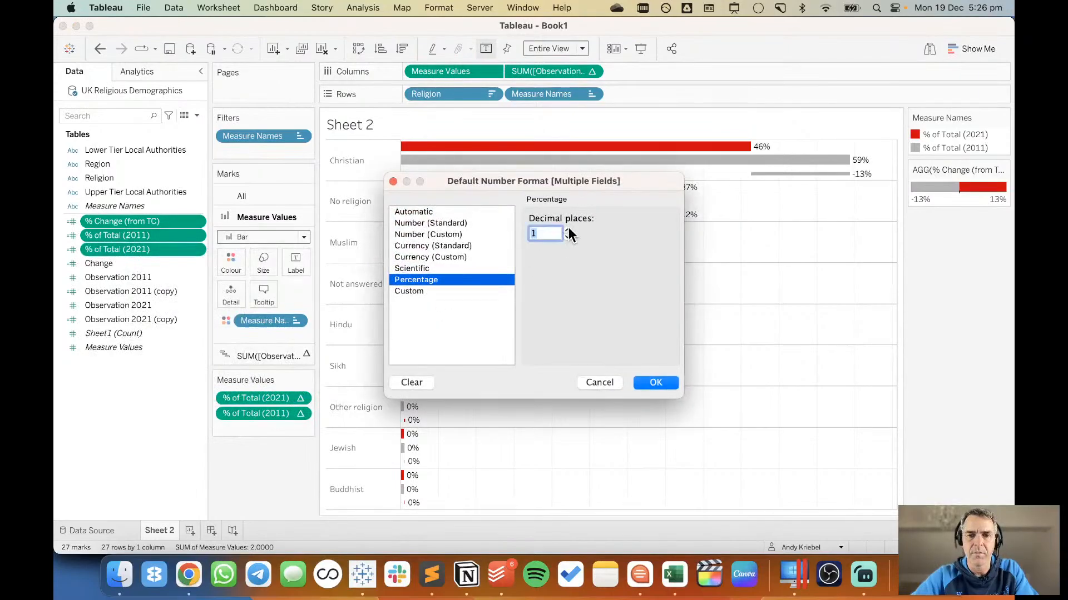
click(654, 382)
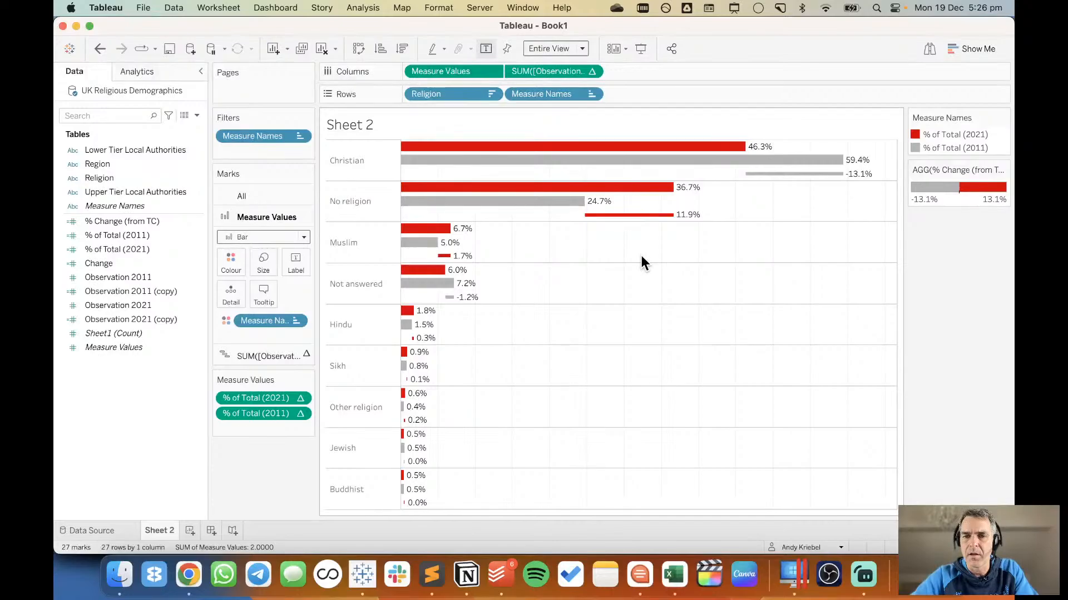
click(100, 48)
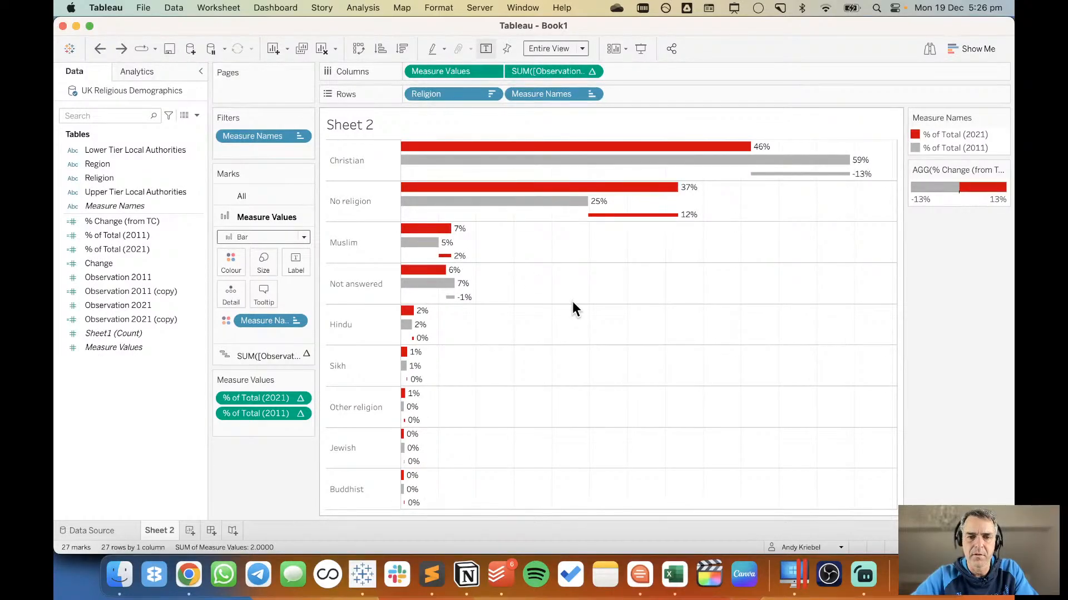
Turn off the mark labels for all marks on the sheet.
click(265, 197)
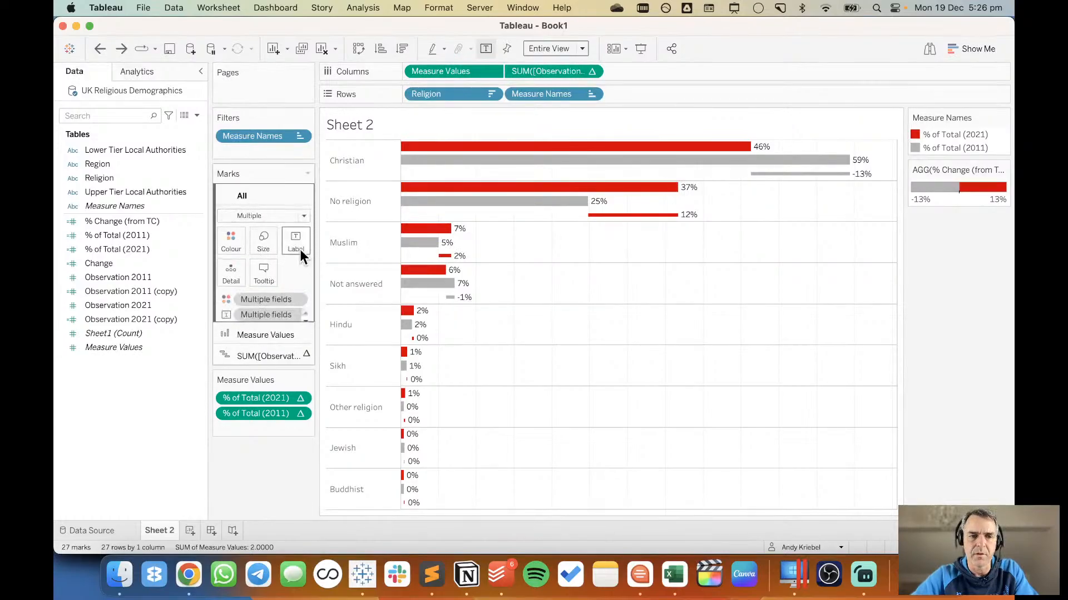
click(300, 250)
click(329, 271)
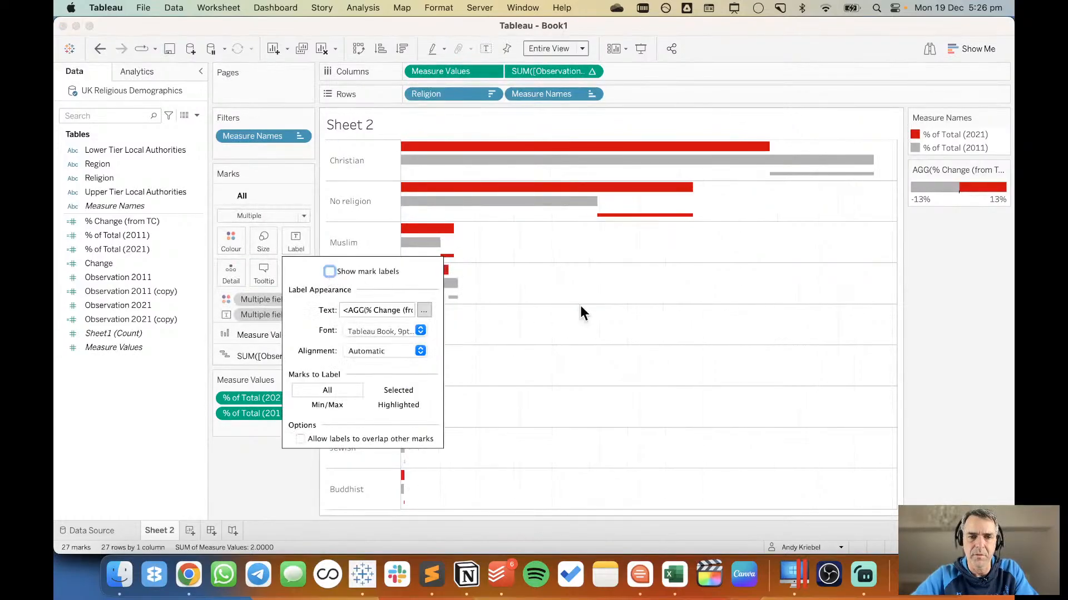
click(532, 449)
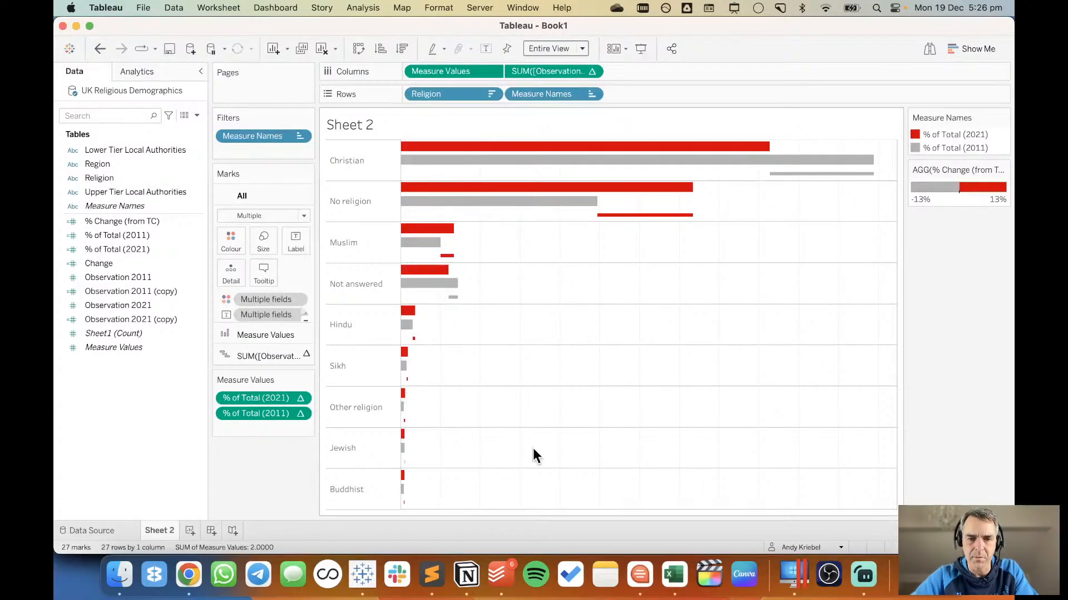
Show the header of the Measure Values axis.
click(593, 73)
click(487, 69)
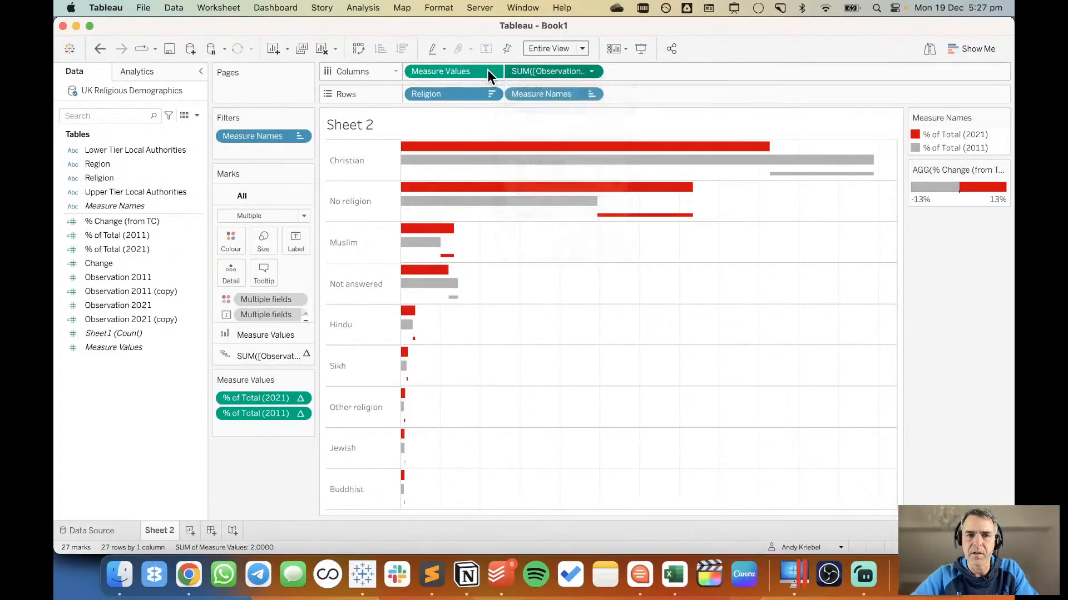
click(492, 71)
click(484, 150)
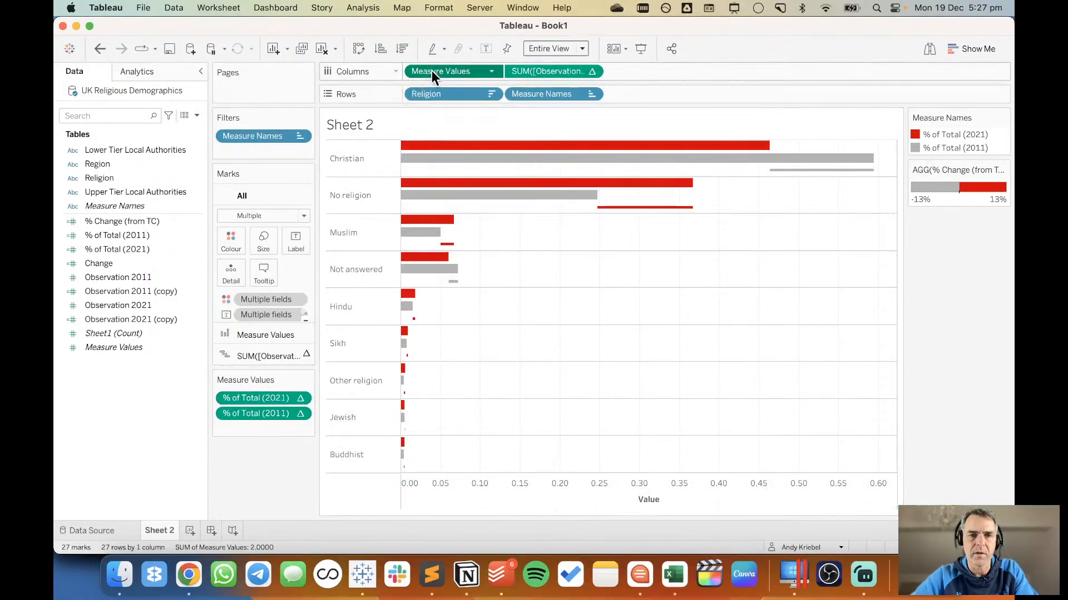
Format the Value axis scale numbers as Percentage with 0 decimal places.
click(531, 489)
right_click(532, 486)
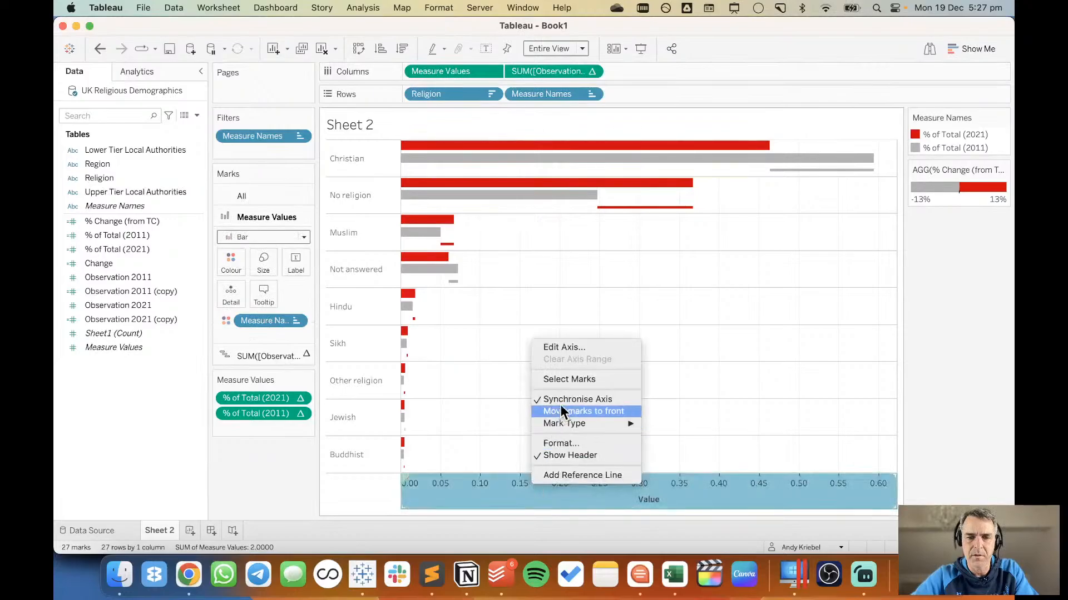
click(564, 442)
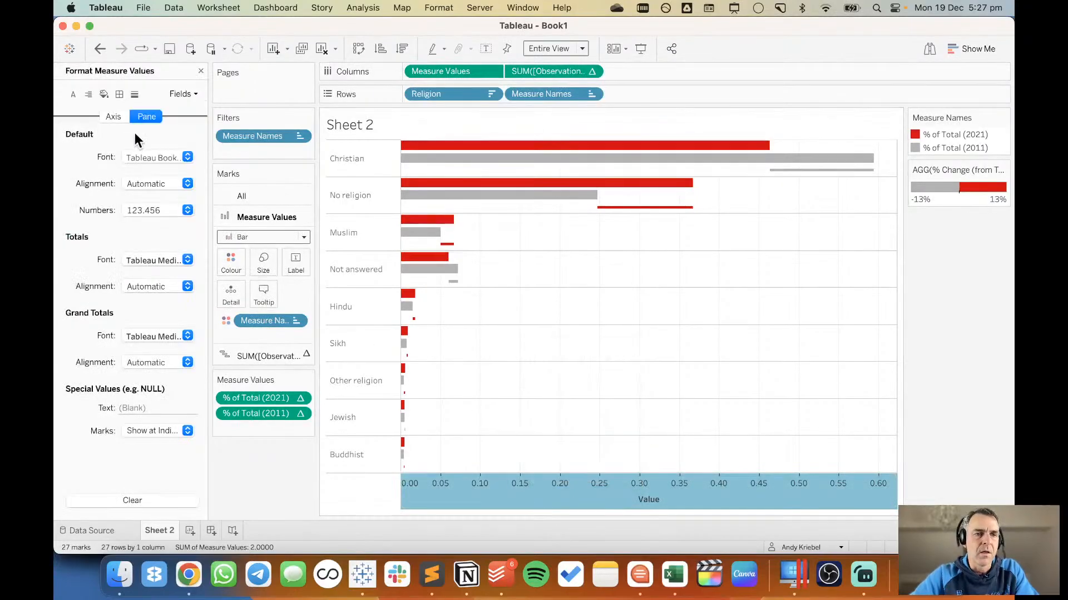
click(114, 117)
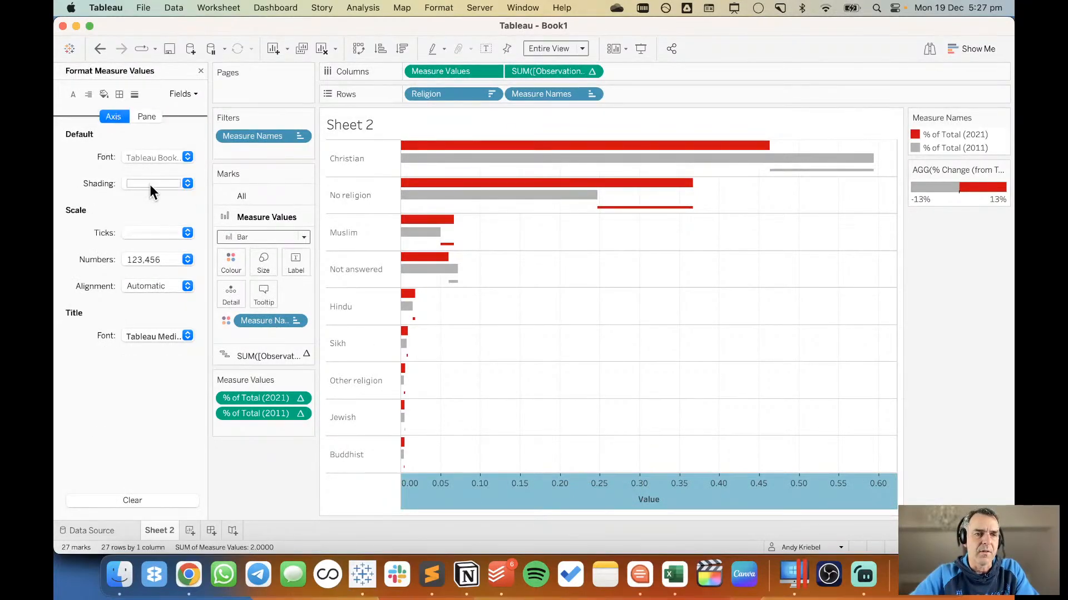
click(162, 259)
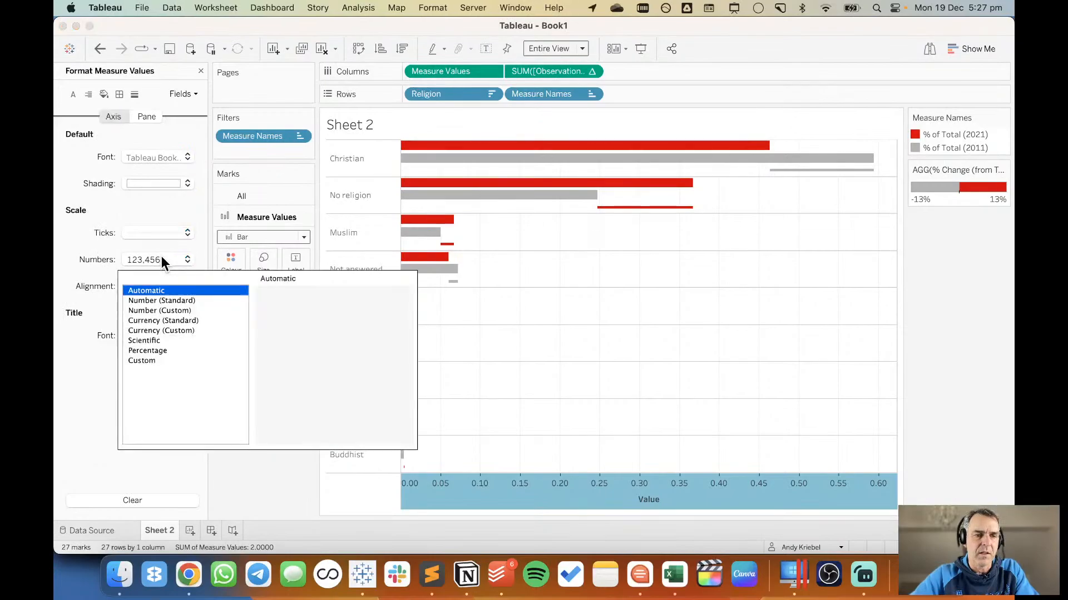
click(169, 350)
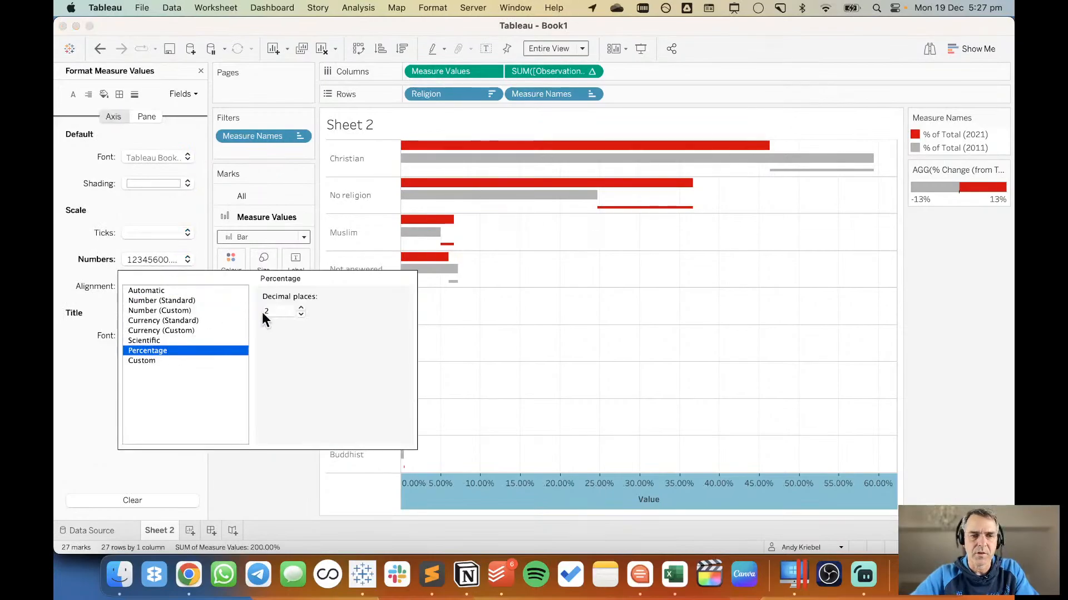
click(302, 314)
click(596, 394)
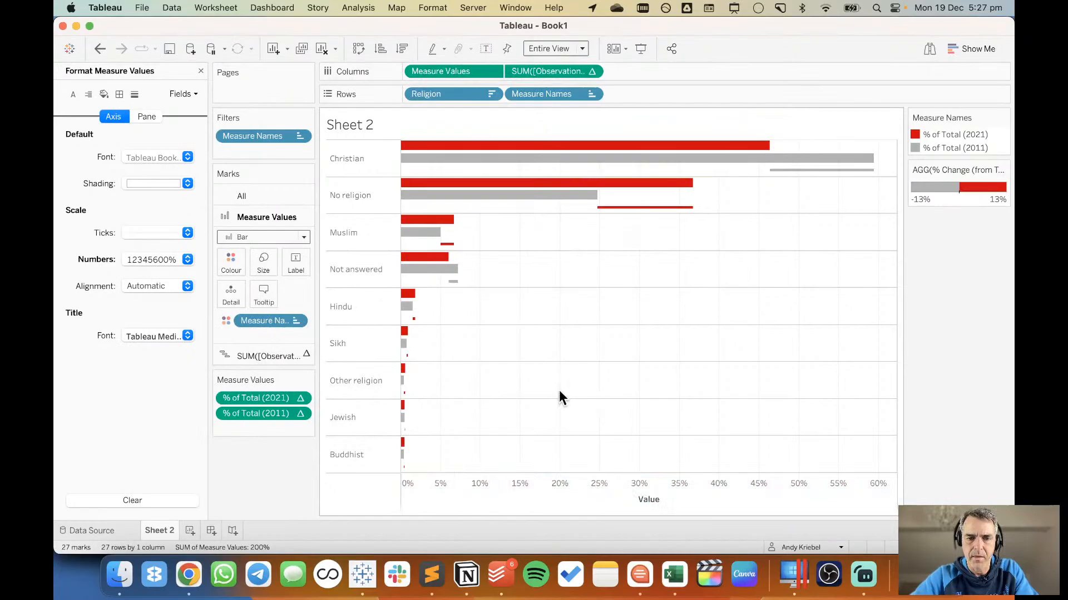
Set the Value axis's major tick marks to fixed, with origin 0 and an interval of 0.1.
key(super+Tab)
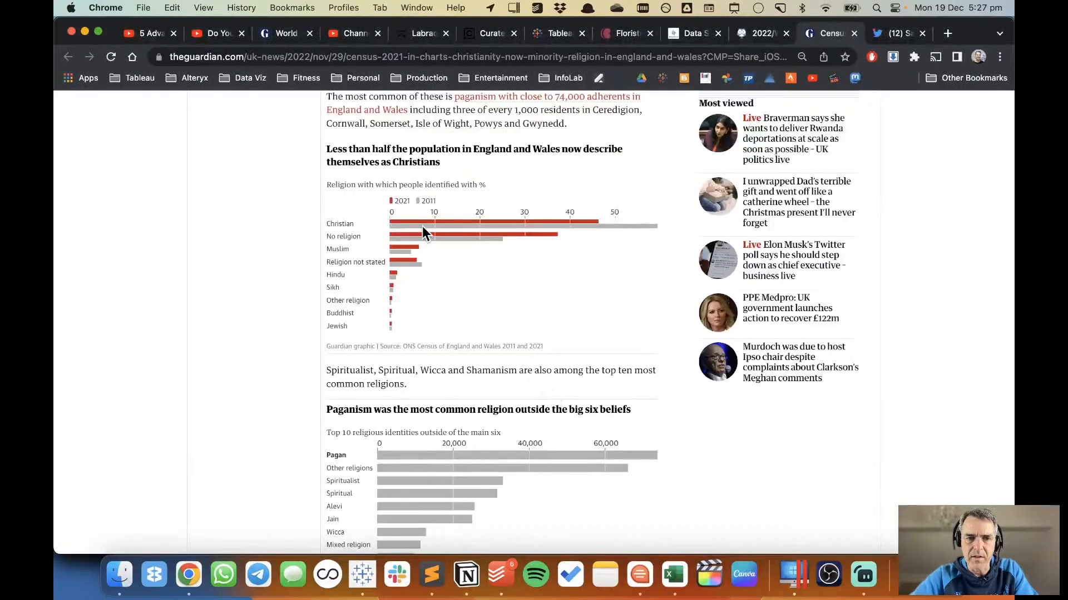
key(super+Tab)
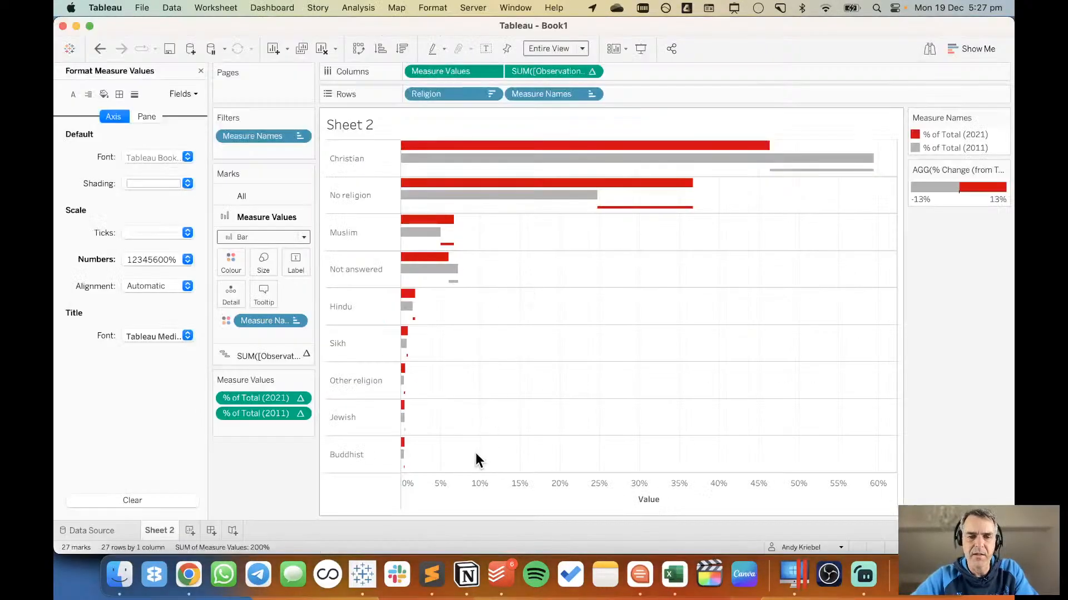
right_click(471, 486)
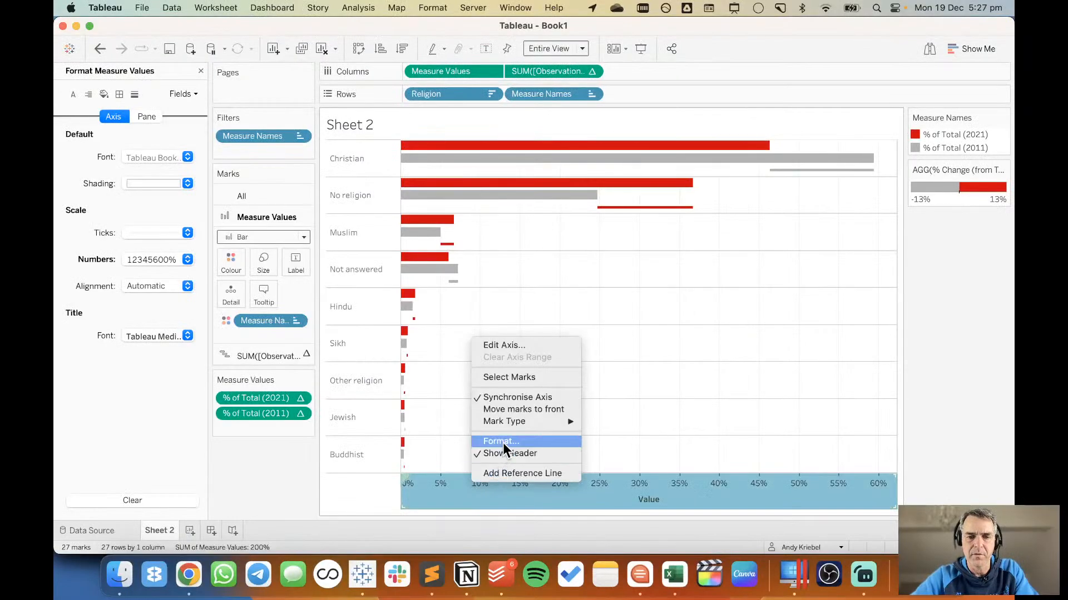
click(502, 348)
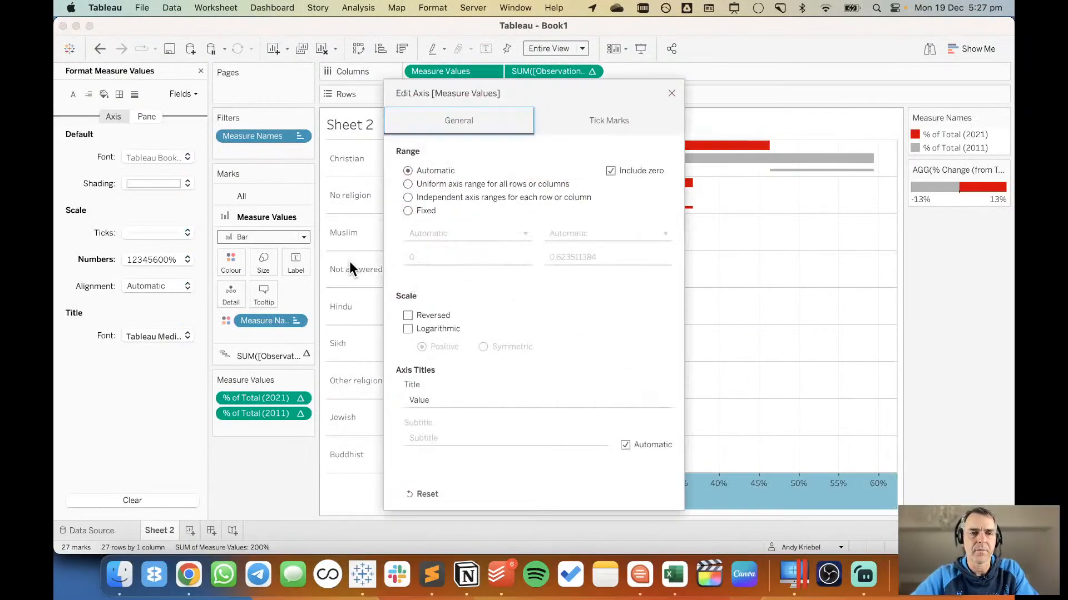
click(611, 121)
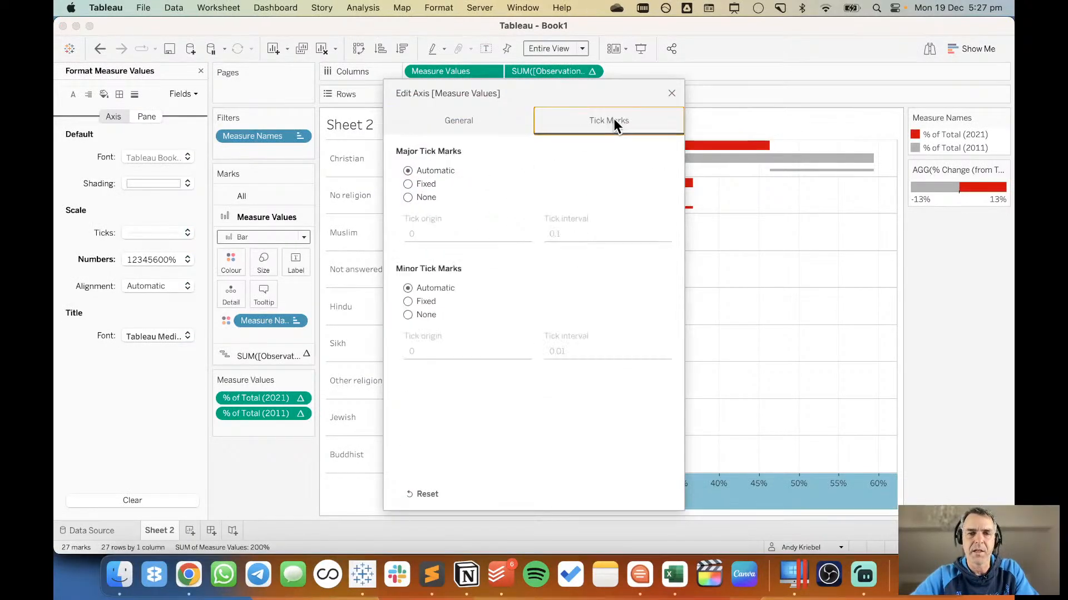
click(418, 185)
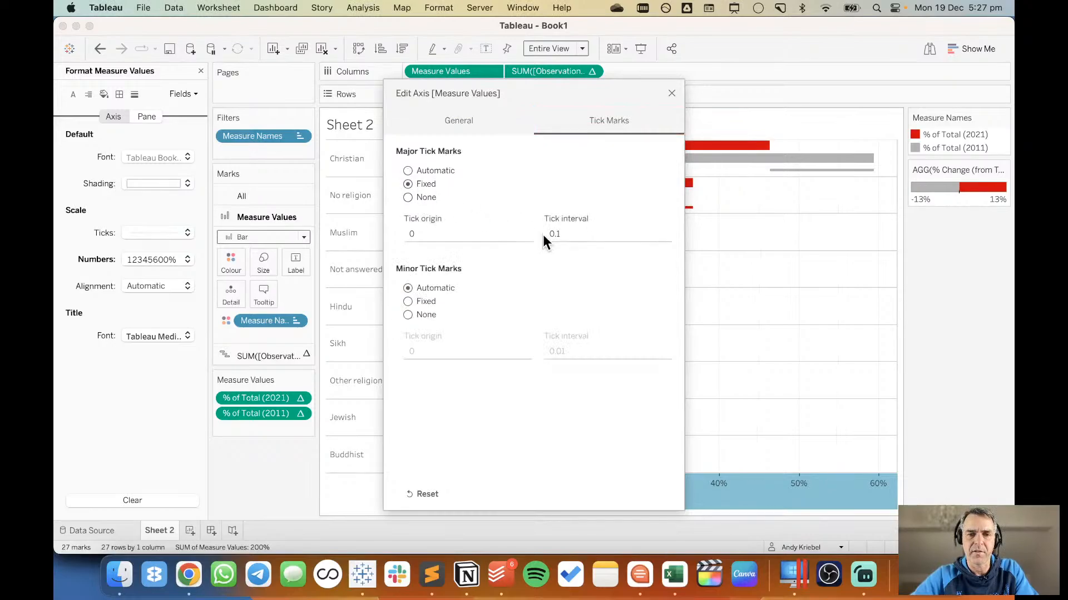
click(671, 94)
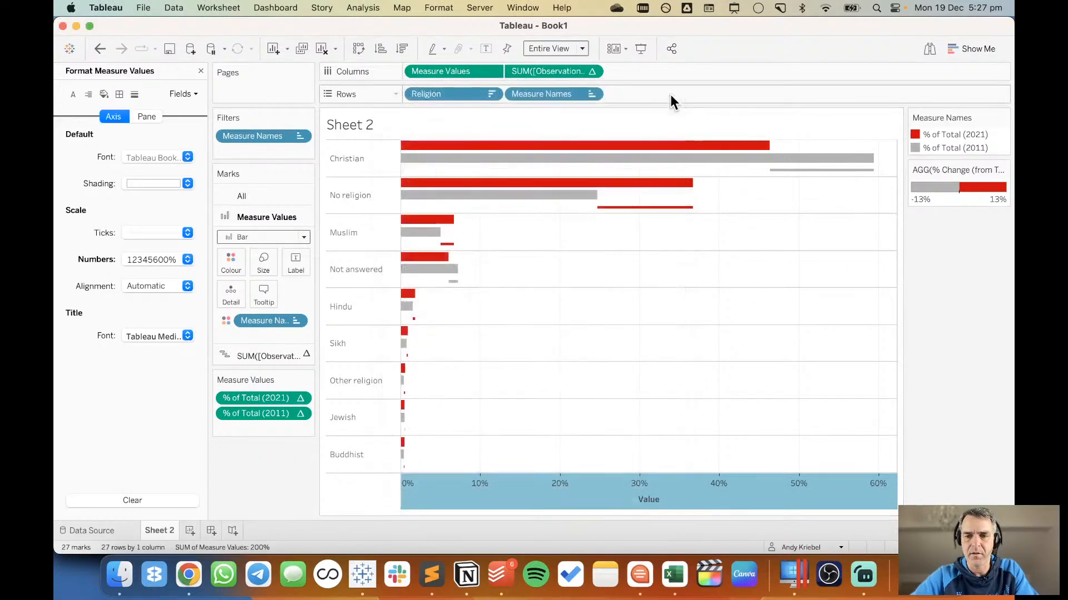
Remove the row divider lines between the religions by setting the sheet's Row Divider pane border to None.
key(super+Tab)
key(super+Tab)
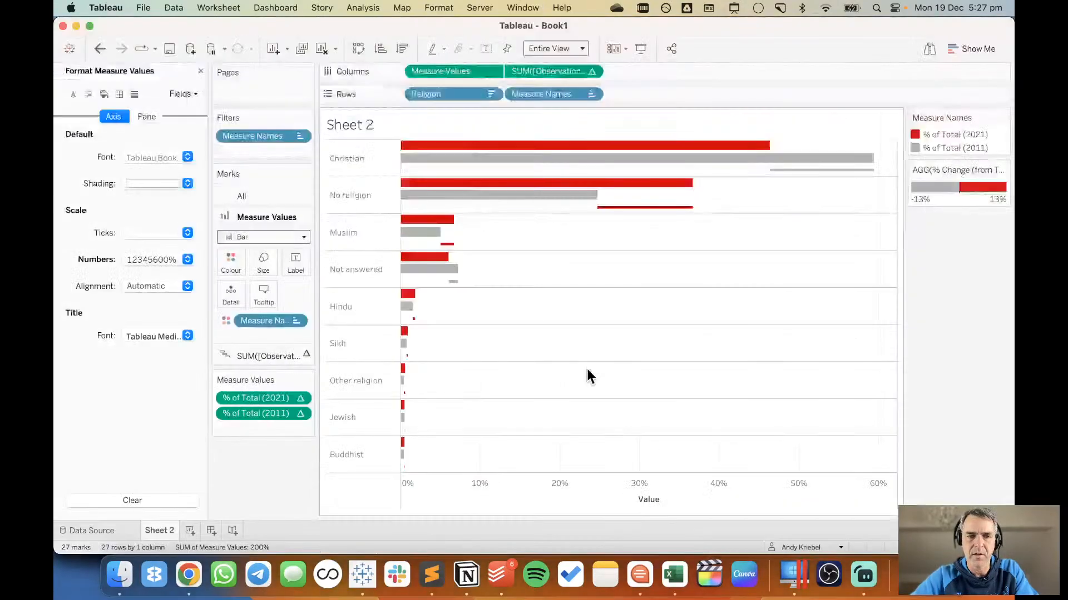
right_click(586, 369)
click(609, 433)
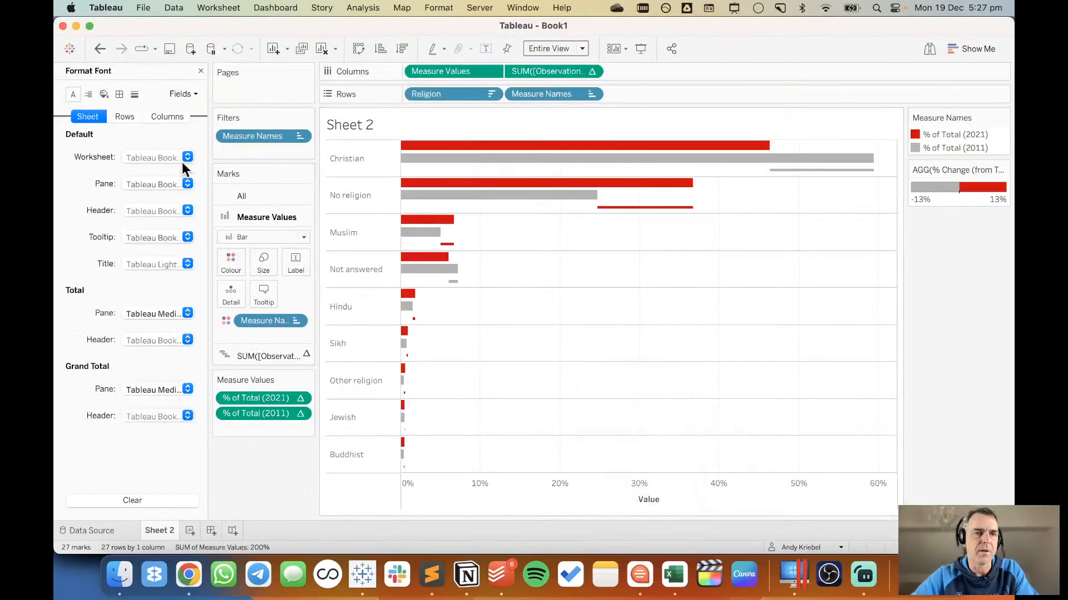
click(119, 94)
click(155, 411)
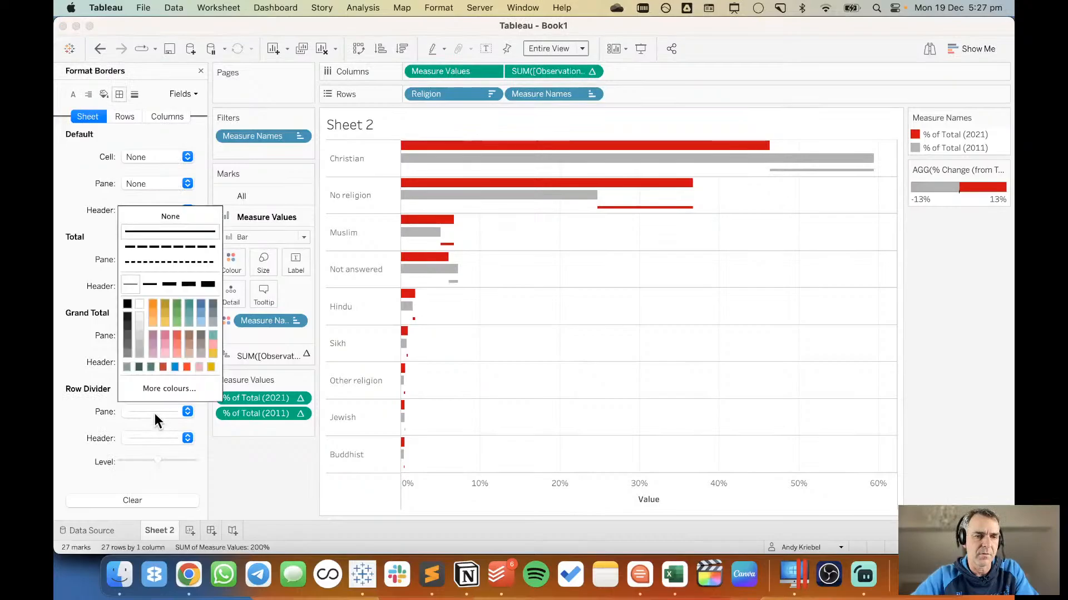
click(171, 216)
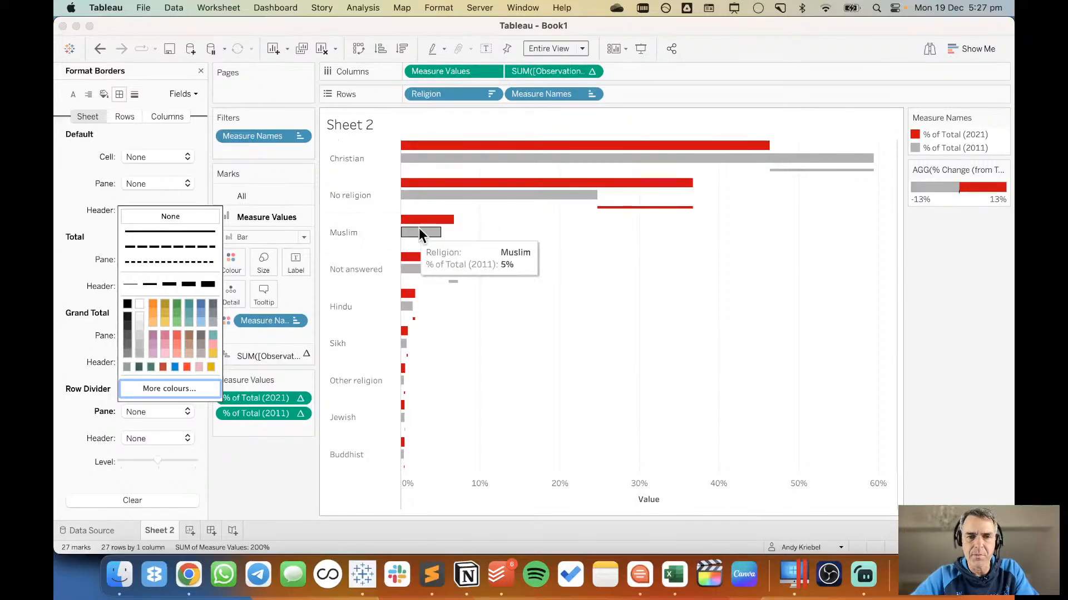
click(77, 444)
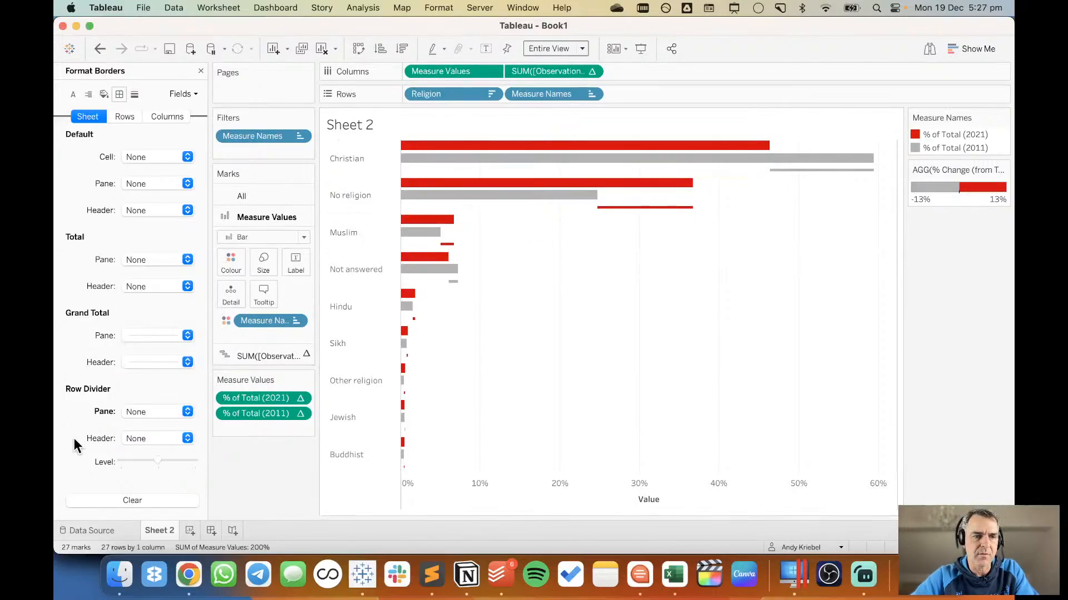
Shade alternate religion rows by setting the sheet's row banding to a band size of one step, and close the formatting pane.
click(104, 94)
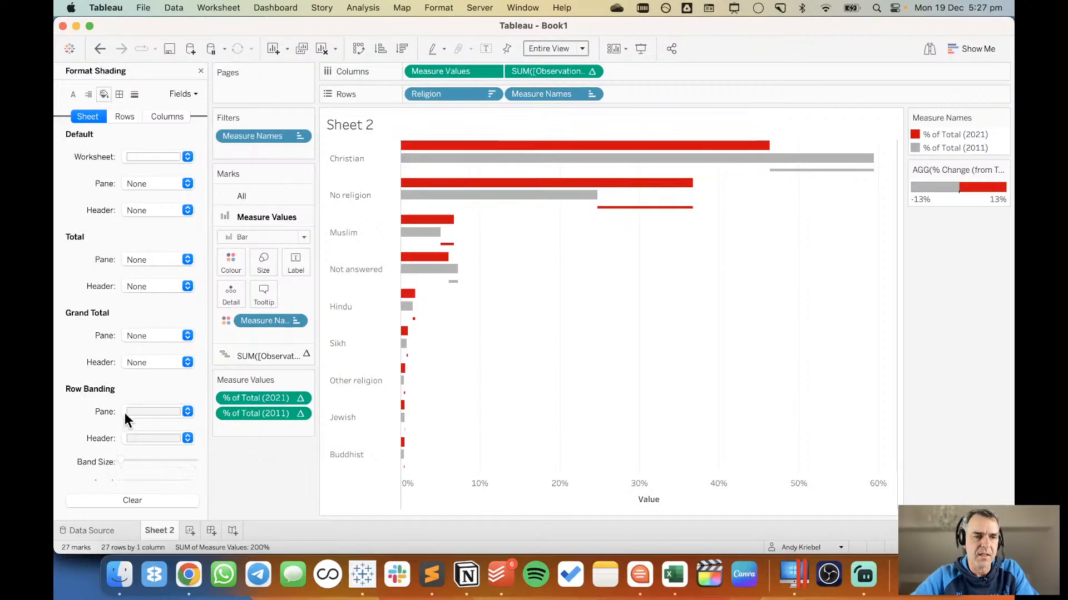
scroll(125, 412, down, 3)
drag(125, 376, 142, 378)
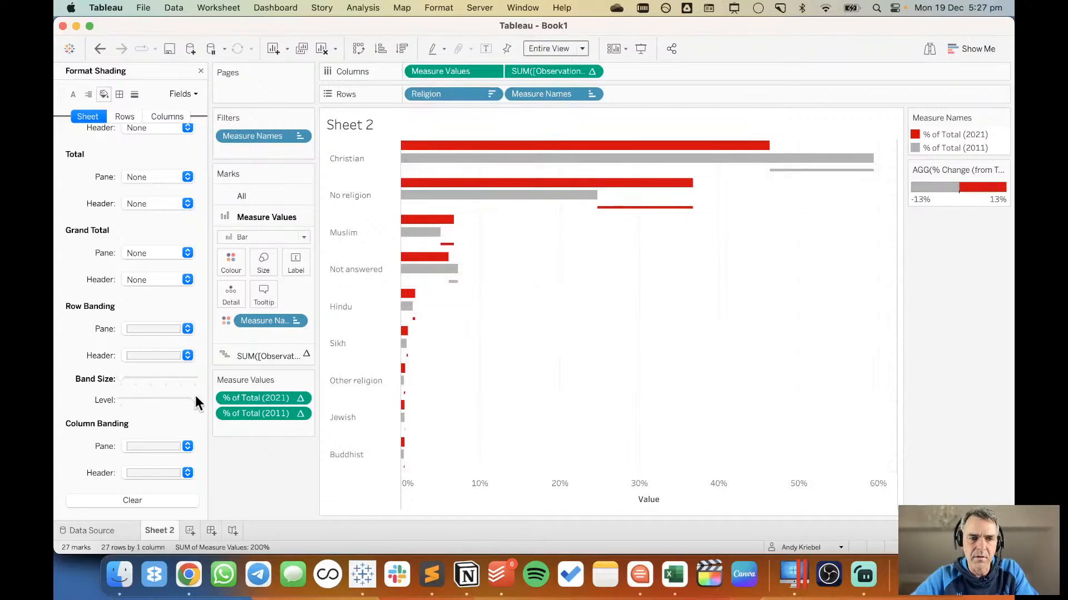
drag(195, 398, 135, 372)
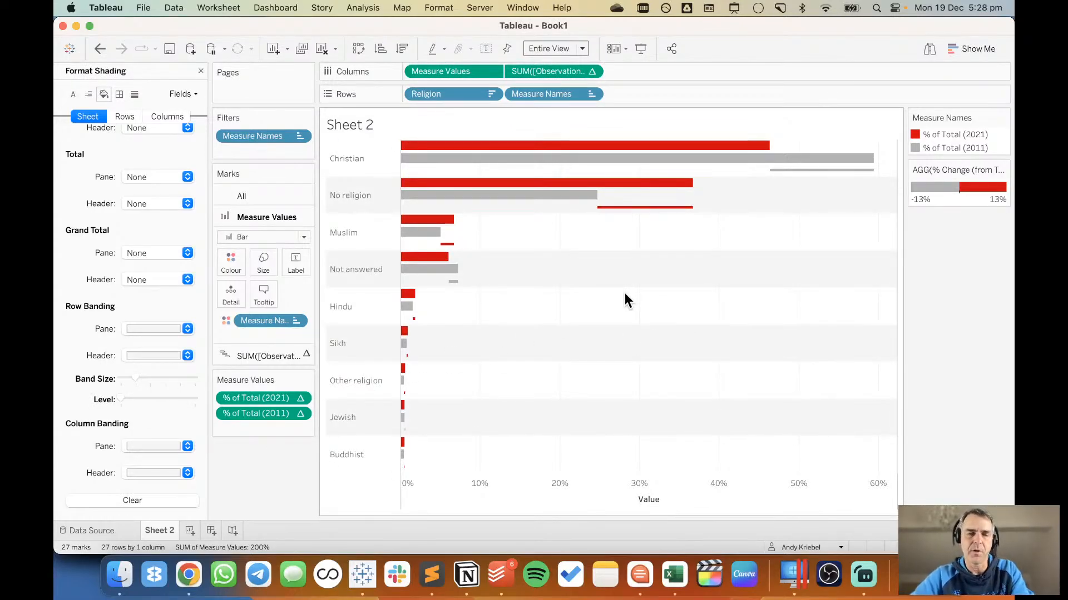
click(199, 72)
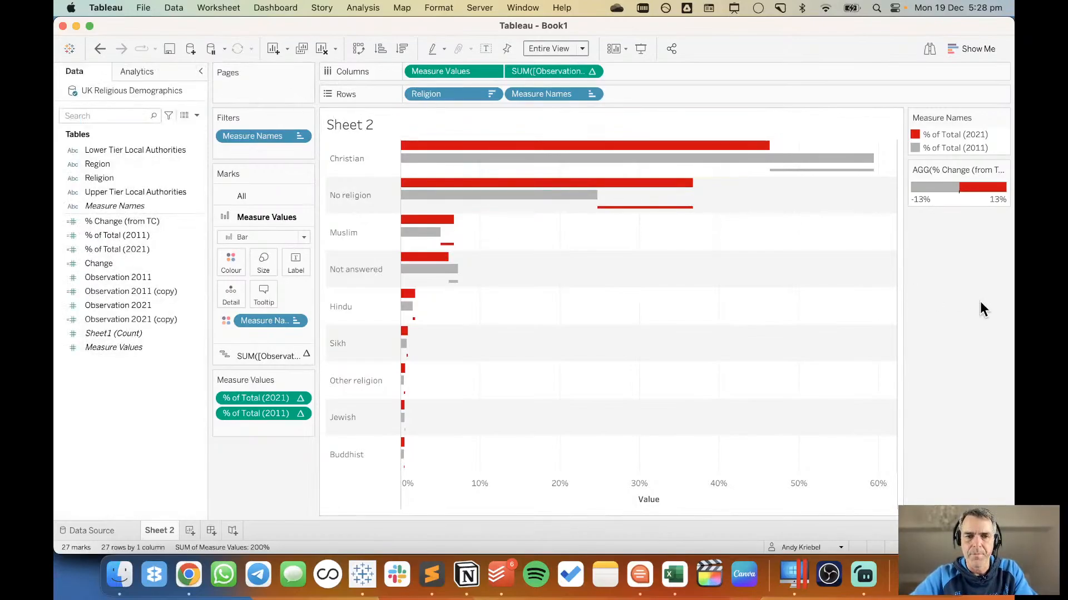
Add % Change (from TC), % of Total (2011) and % of Total (2021) to the tooltip for all marks.
click(258, 196)
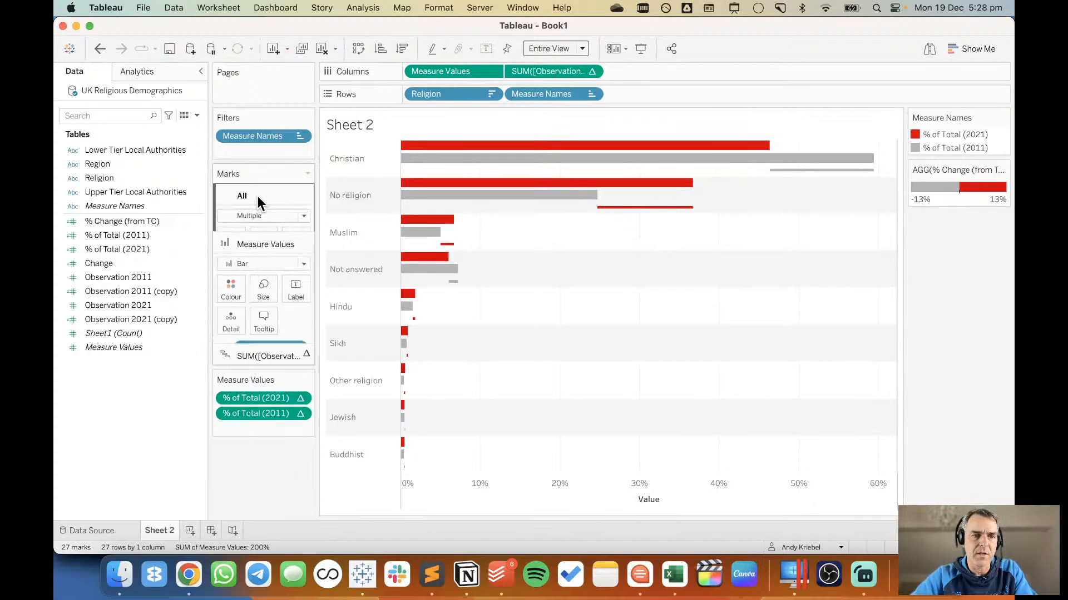
click(144, 222)
super+click(139, 248)
super+click(139, 235)
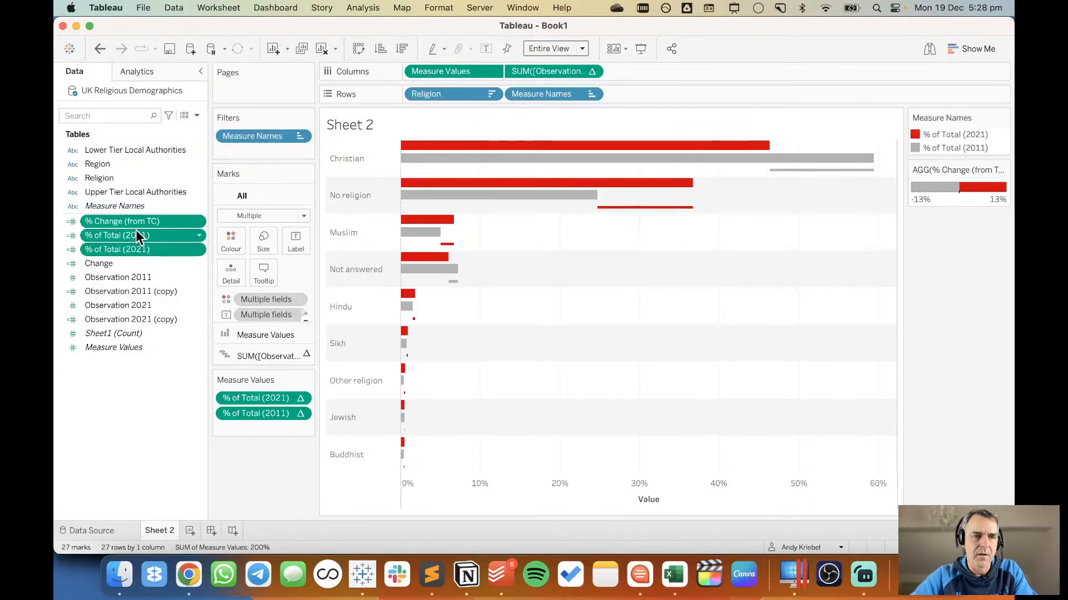
drag(136, 222, 264, 275)
click(140, 220)
super+click(139, 248)
super+click(139, 235)
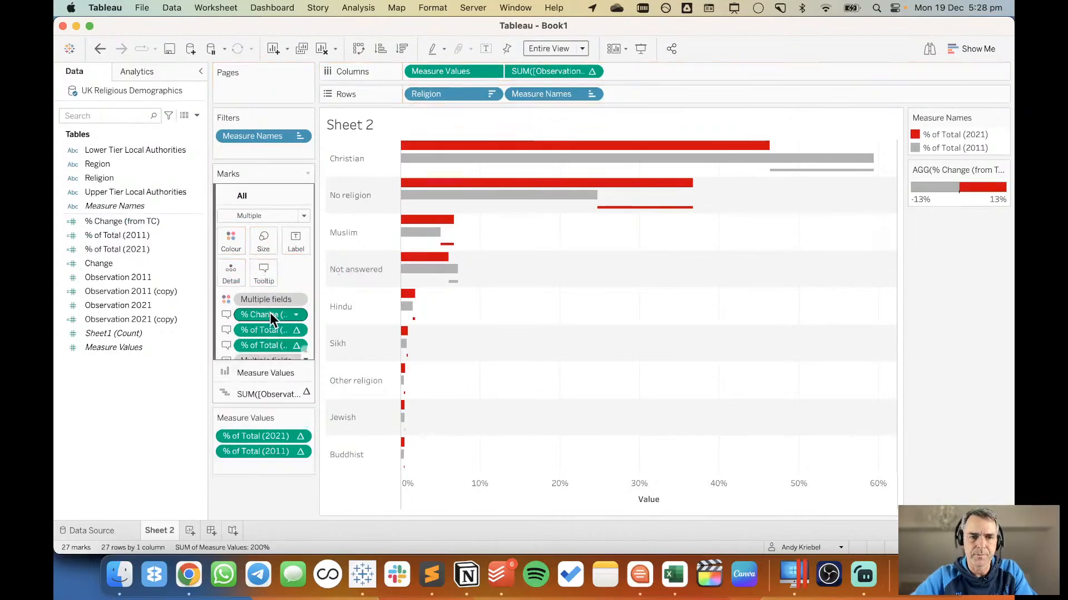
Check the Compute Using settings of the added tooltip fields and view the tooltip on the Muslim bars.
click(296, 315)
mouse_move(324, 455)
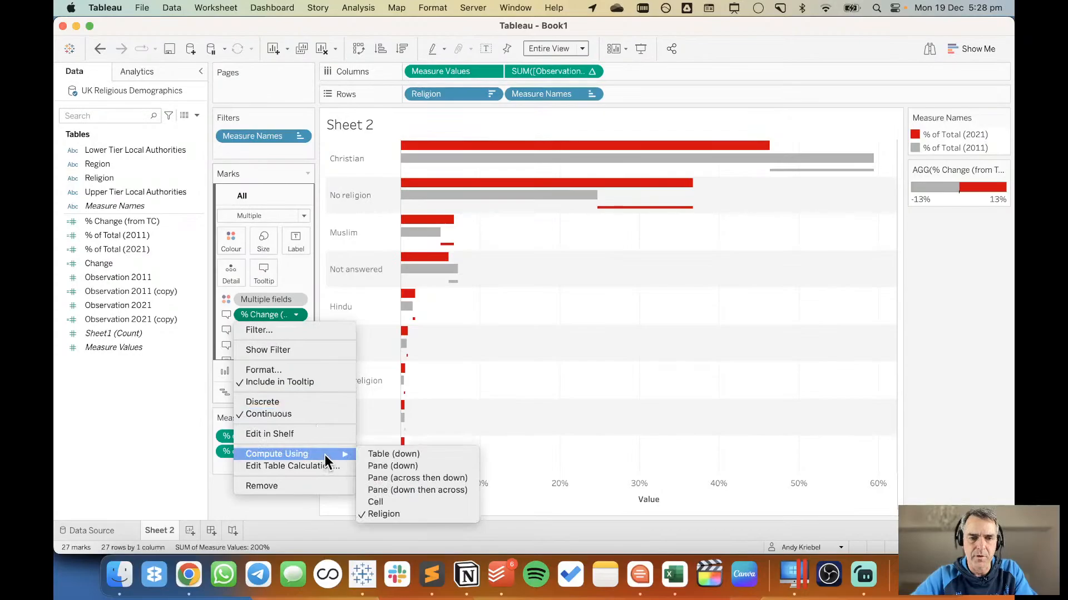
click(149, 398)
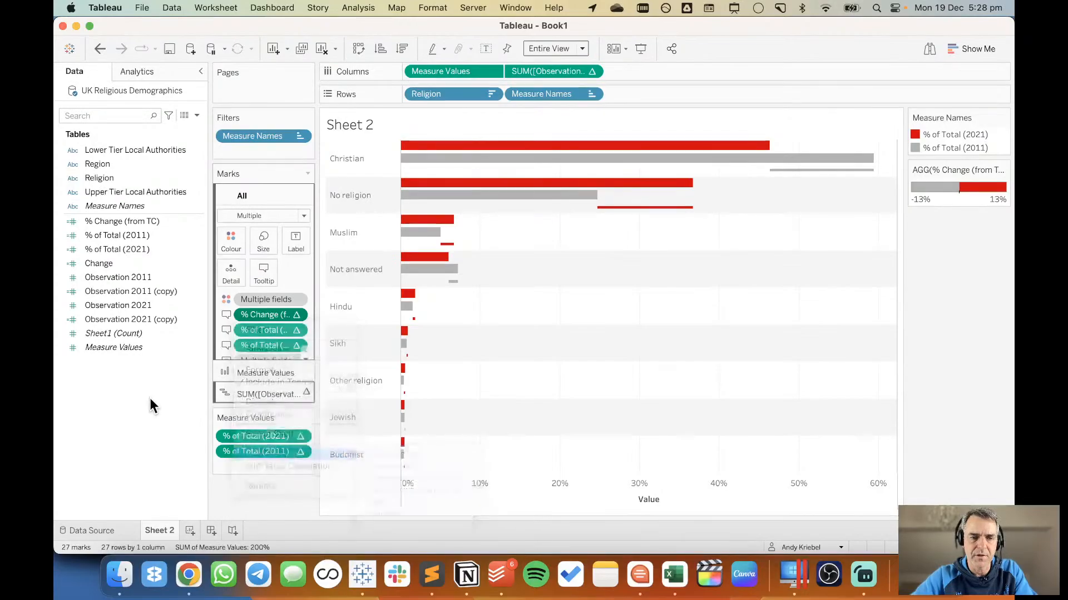
click(296, 330)
click(584, 308)
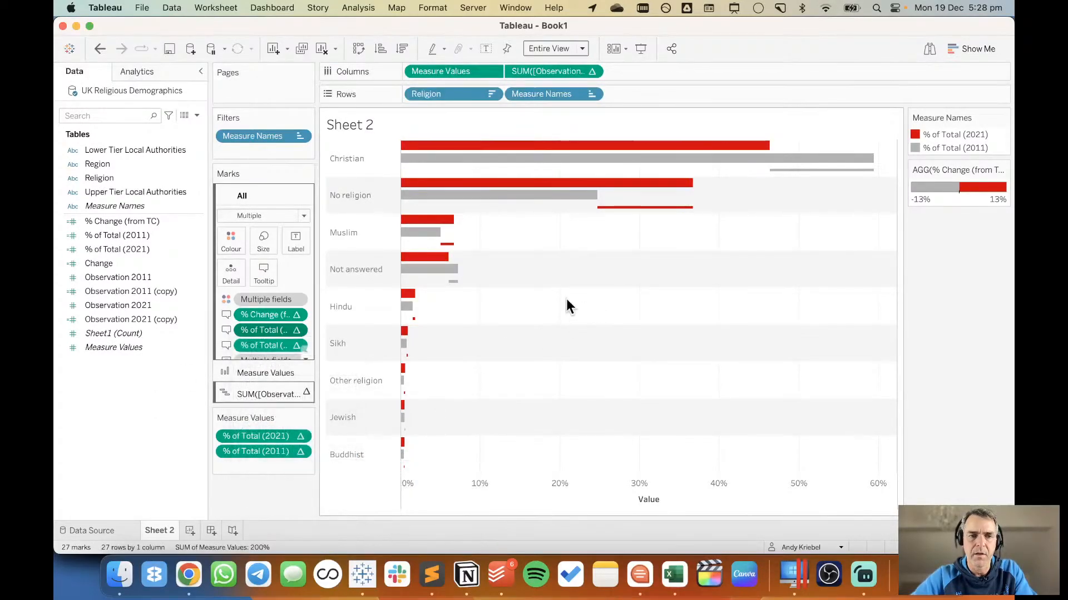
mouse_move(420, 230)
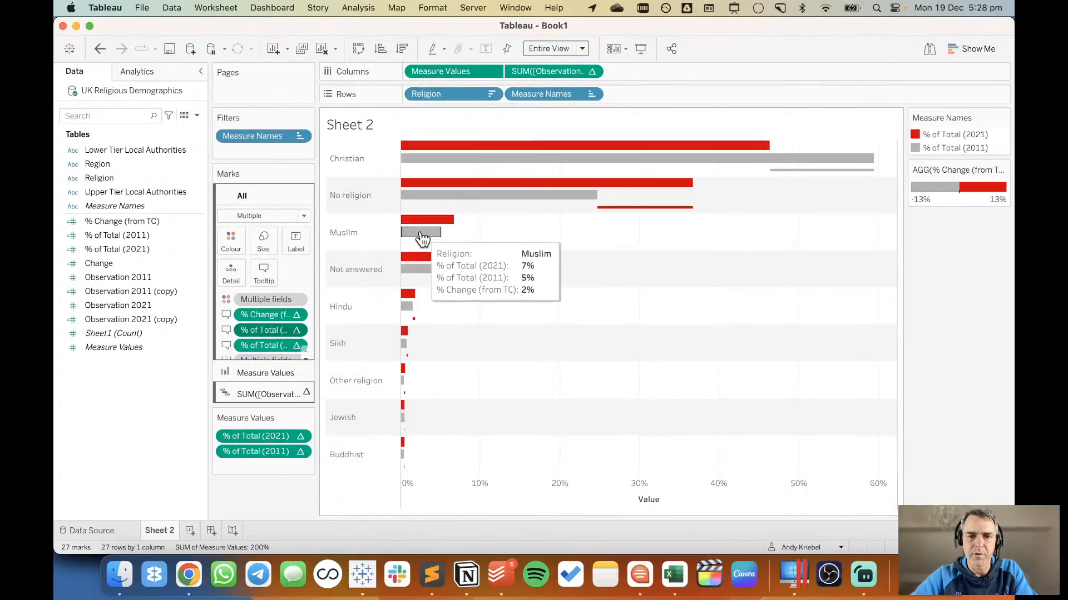
mouse_move(425, 257)
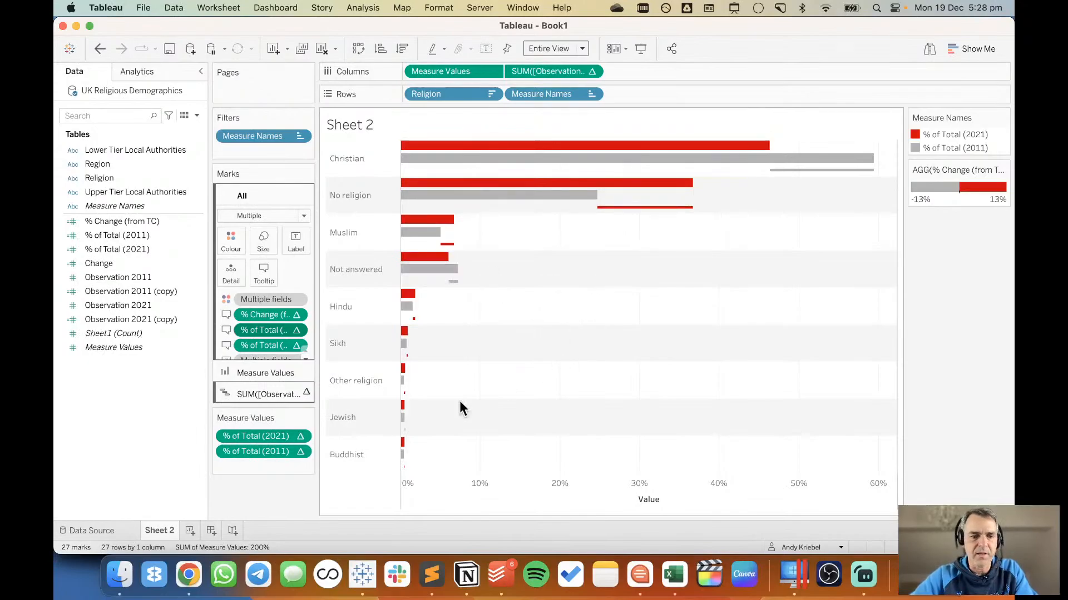
Delete the title "Value" from the Measure Values axis.
right_click(619, 493)
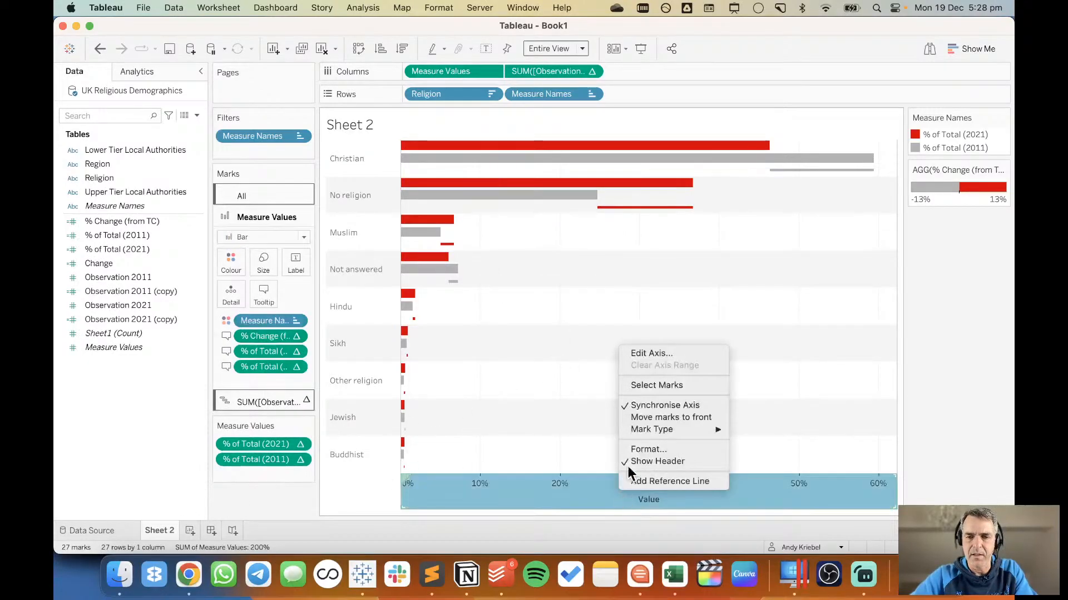
click(654, 354)
double_click(440, 399)
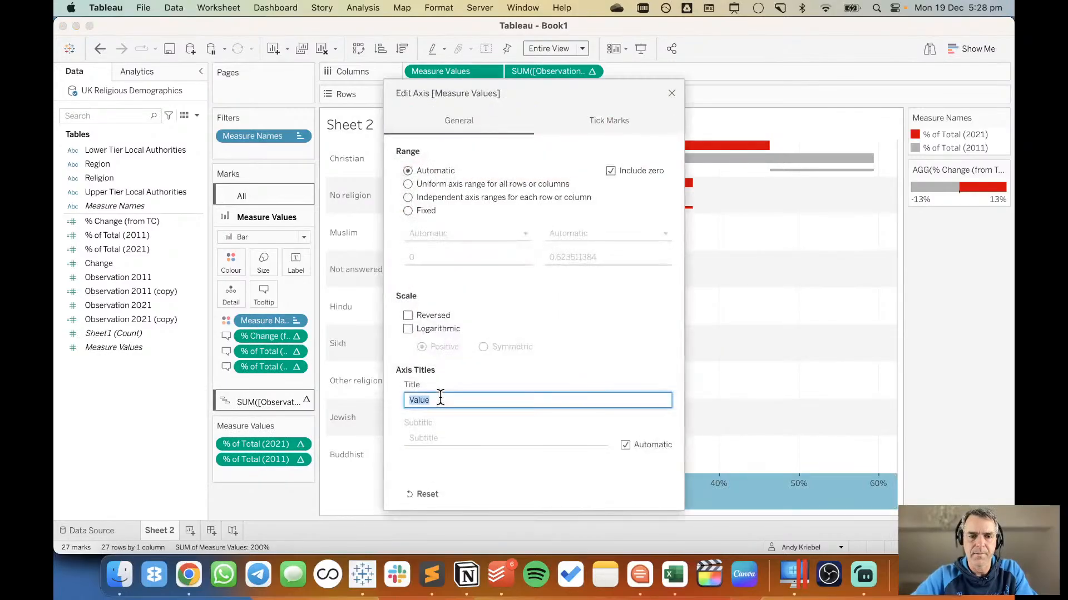
key(BackSpace)
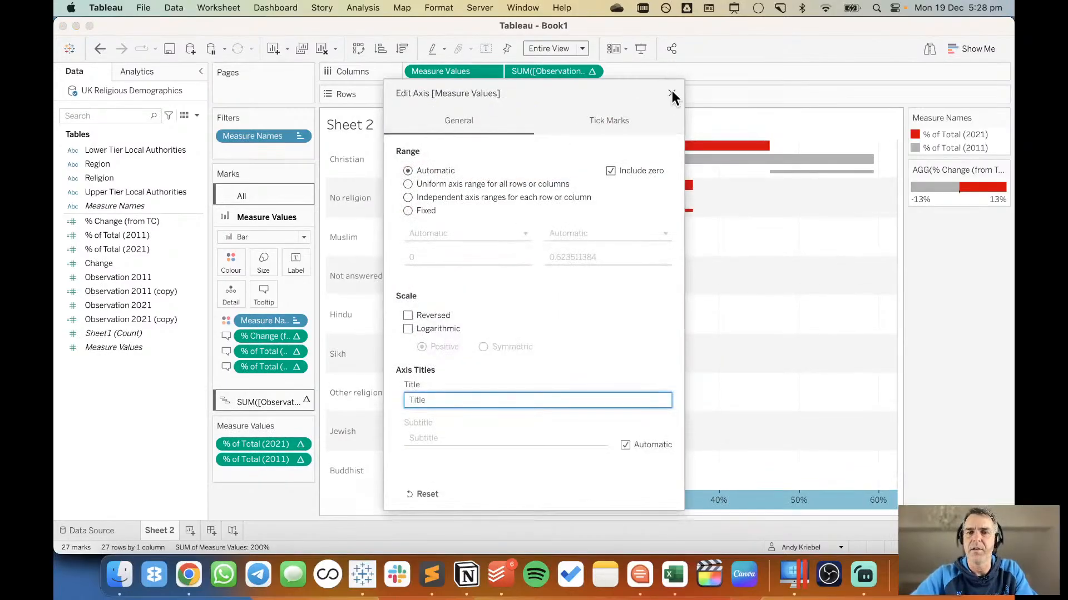
click(671, 93)
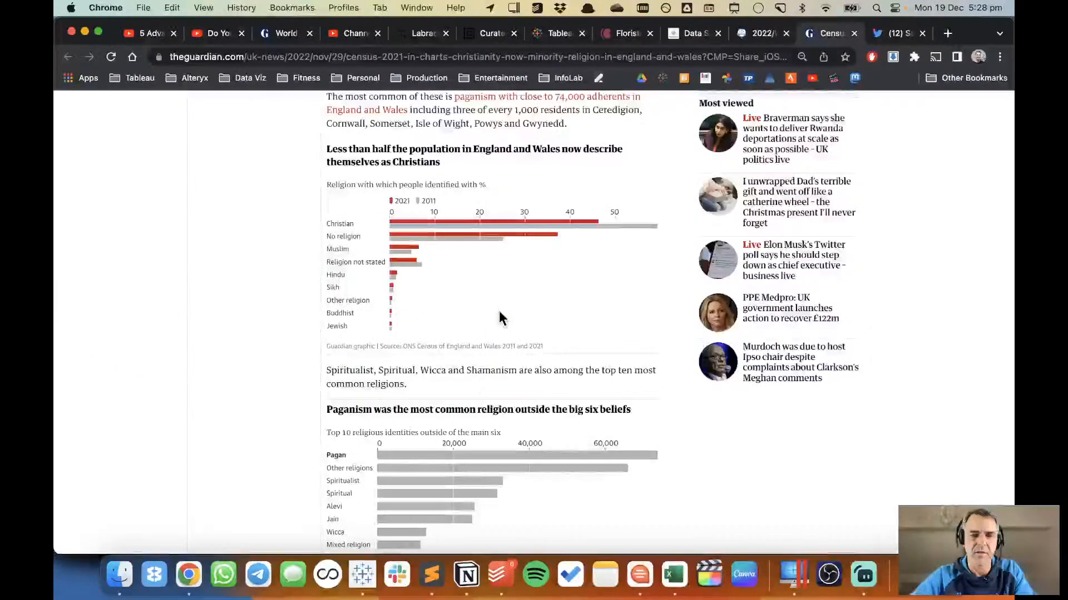
Examine the religion bar charts and map in the Guardian census article in Chrome, and return to Tableau.
scroll(499, 319, down, 5)
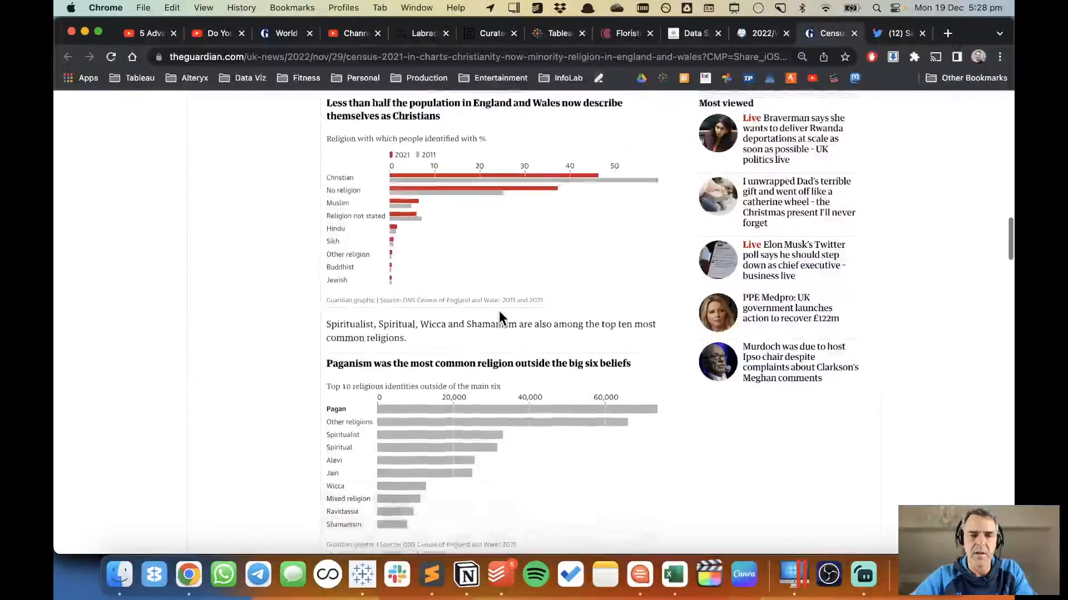
scroll(499, 319, down, 2)
scroll(499, 318, up, 7)
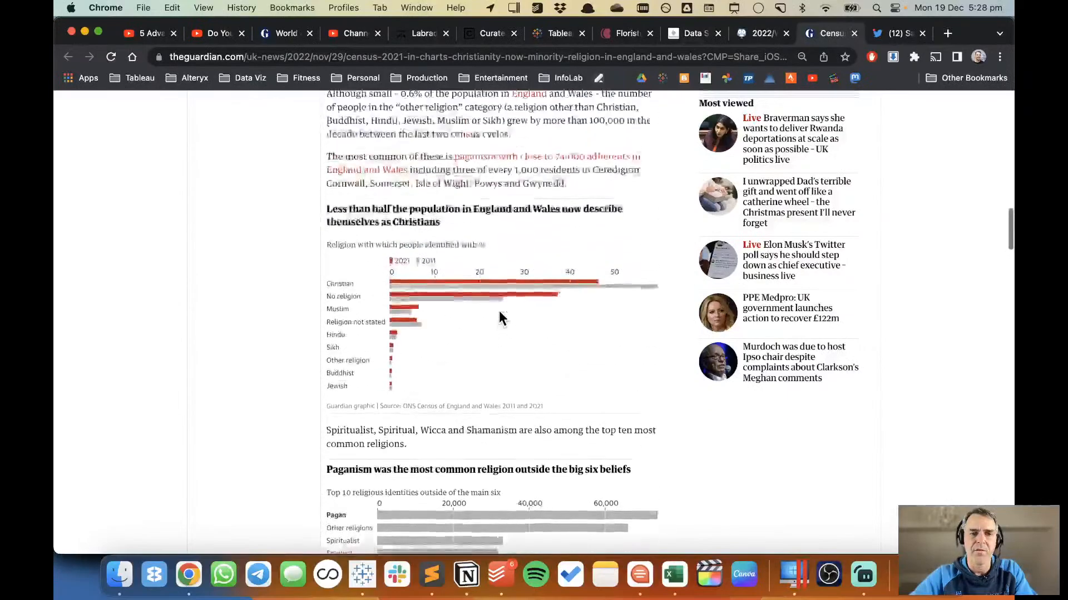
scroll(499, 311, up, 8)
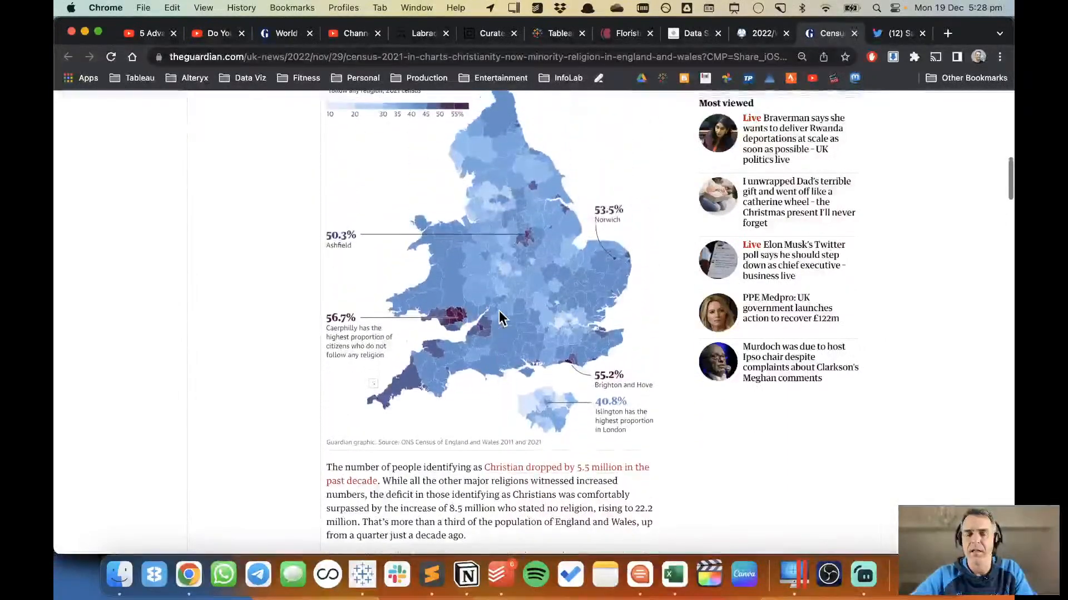
key(super+Tab)
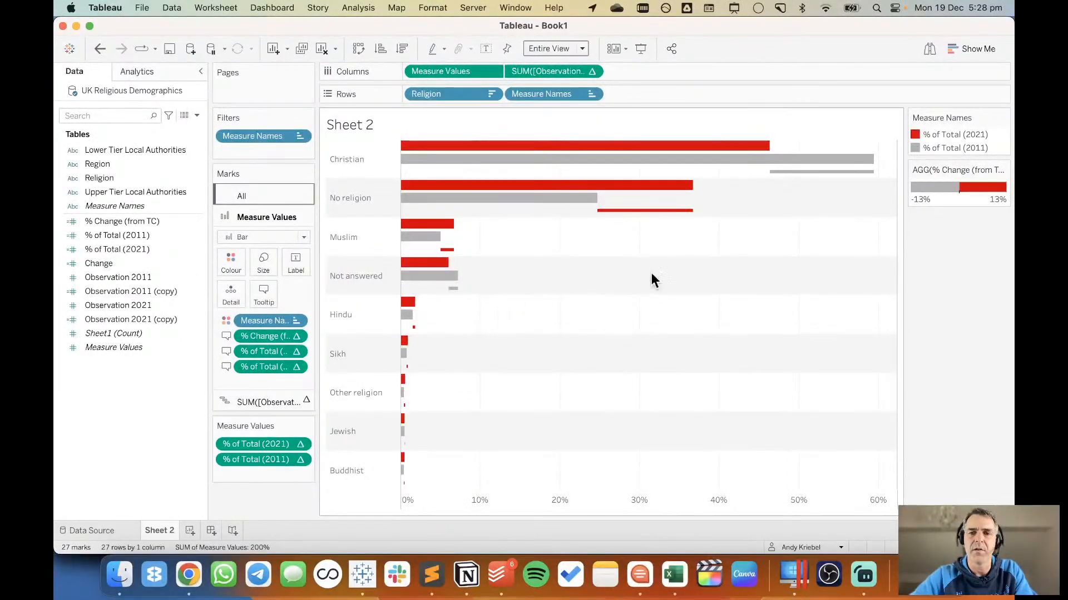
mouse_move(799, 180)
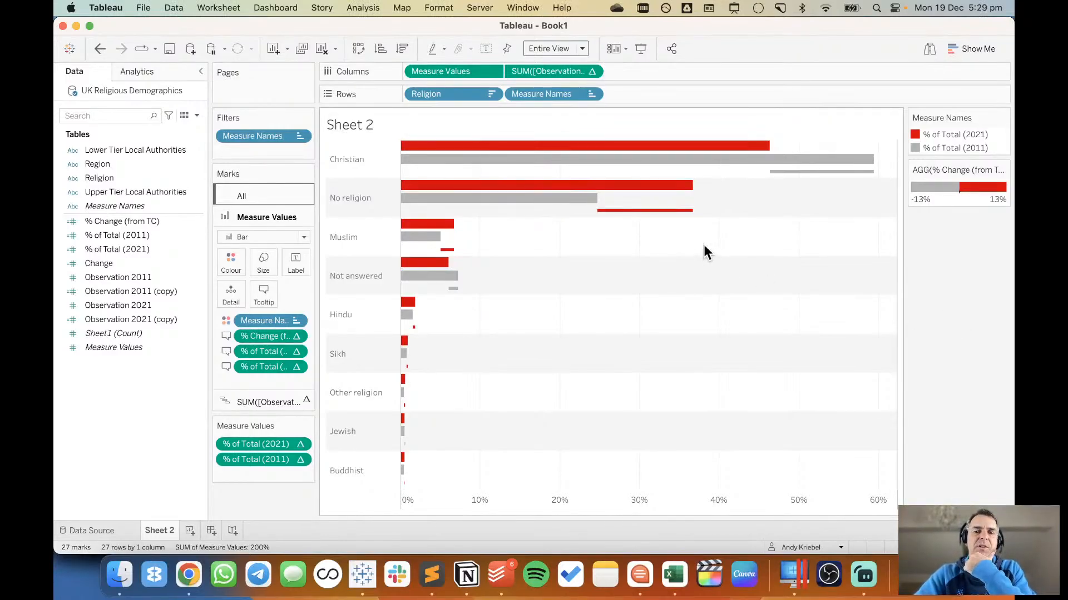
mouse_move(655, 217)
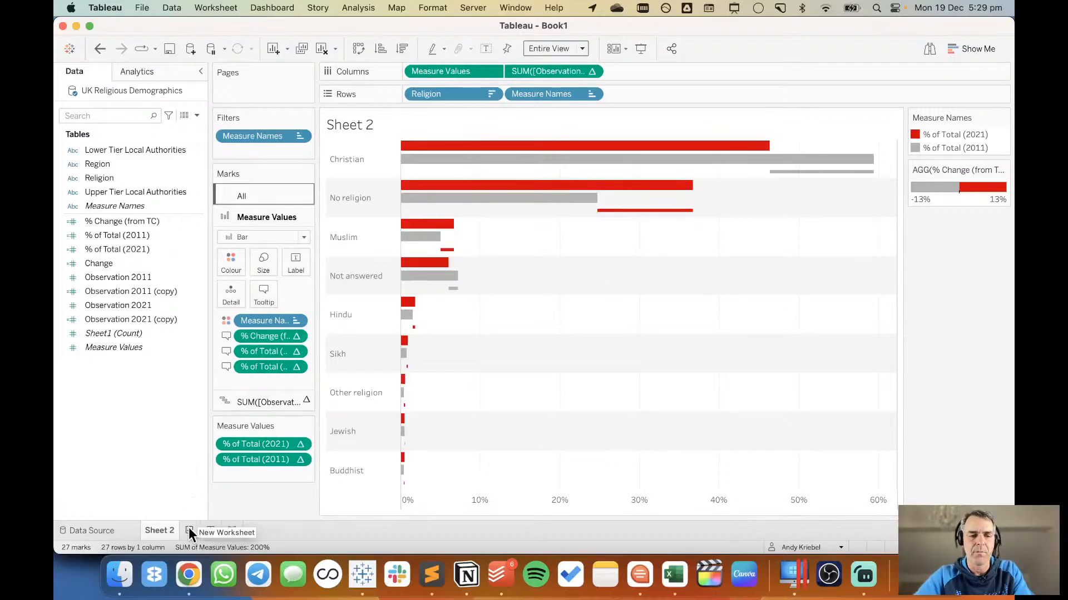
click(189, 575)
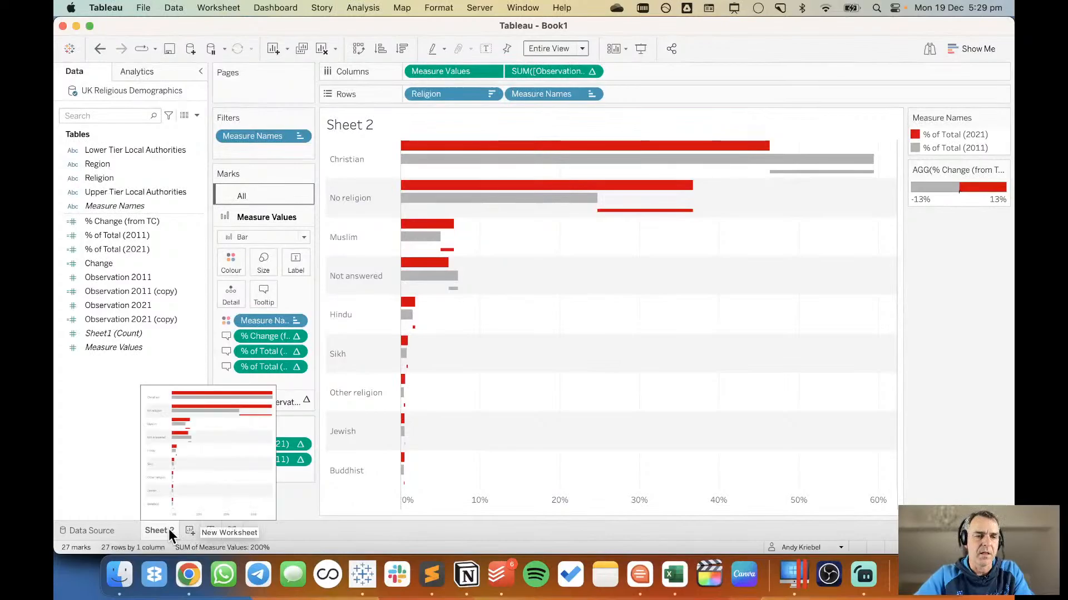
Duplicate the Sheet 2 worksheet.
right_click(168, 529)
click(210, 410)
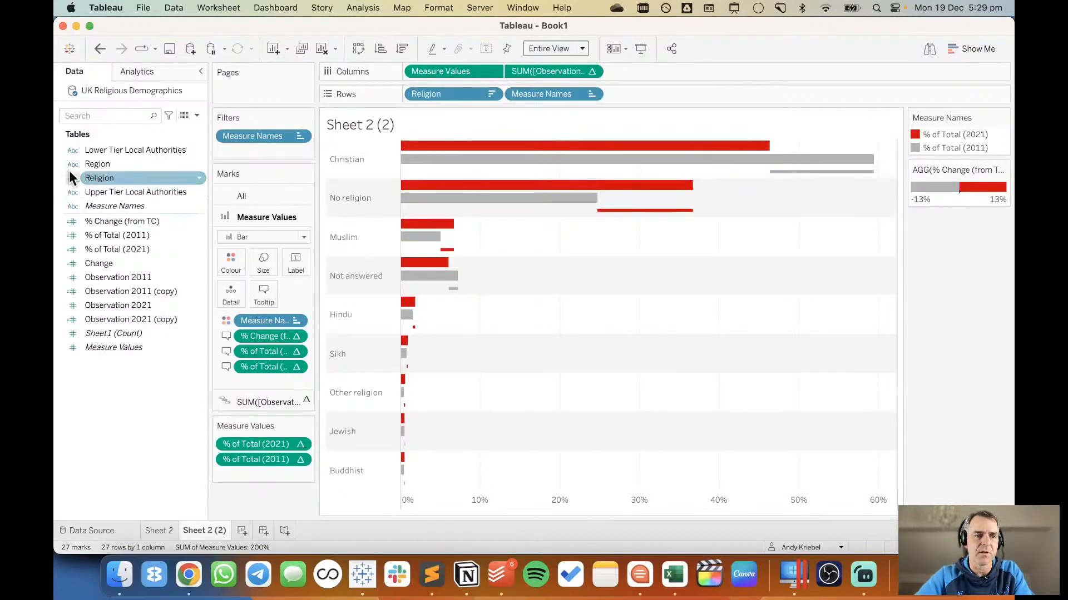
Try replacing Religion with Region on Rows and computing the SUM(Observation) table calculation using Region, and undo the replacement.
drag(102, 165, 438, 95)
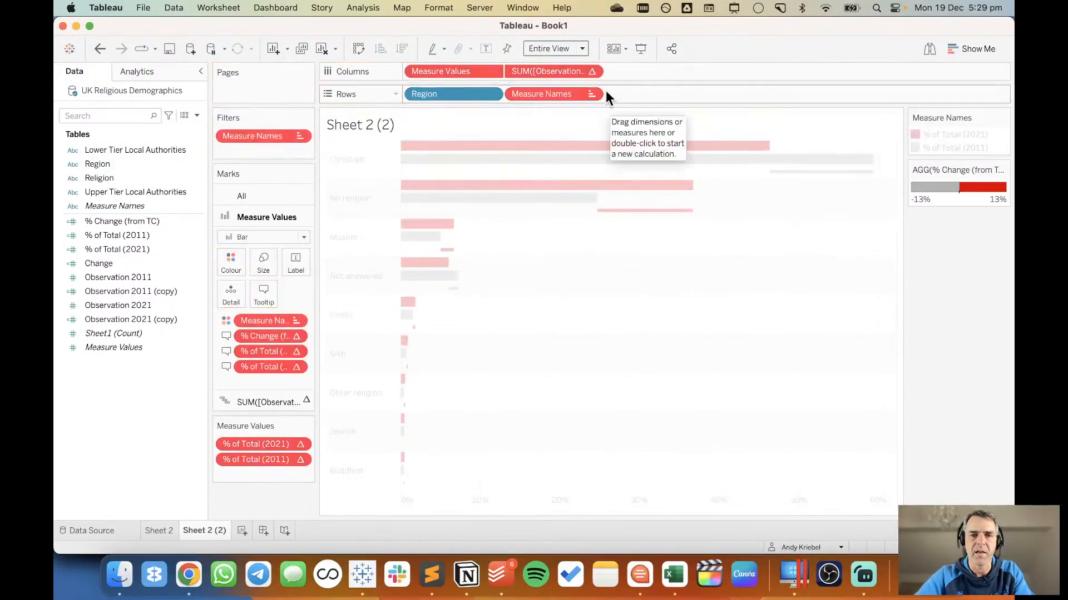
click(593, 72)
mouse_move(611, 233)
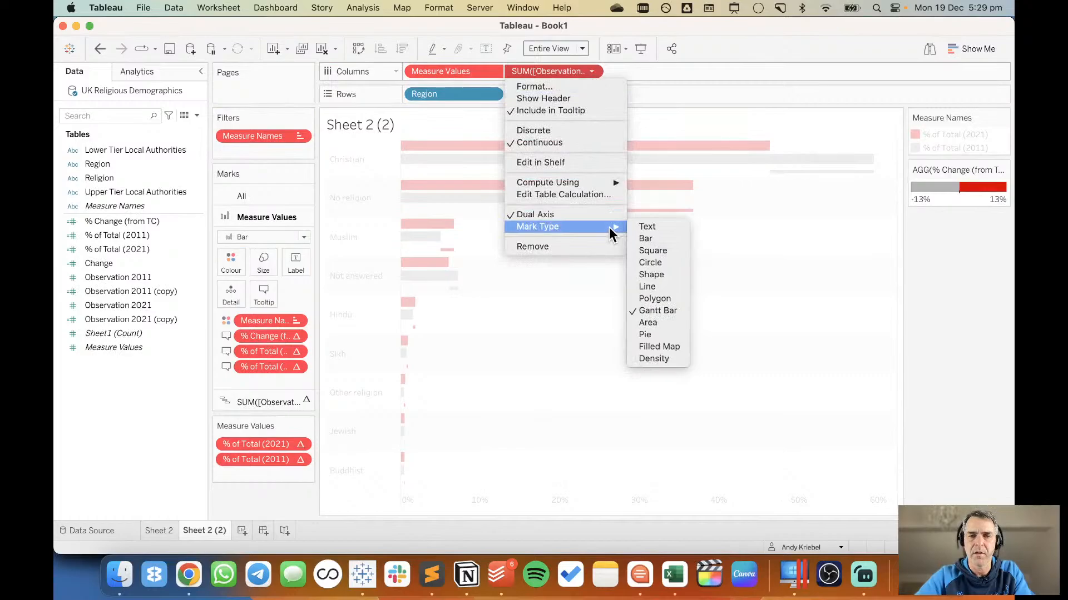
mouse_move(609, 182)
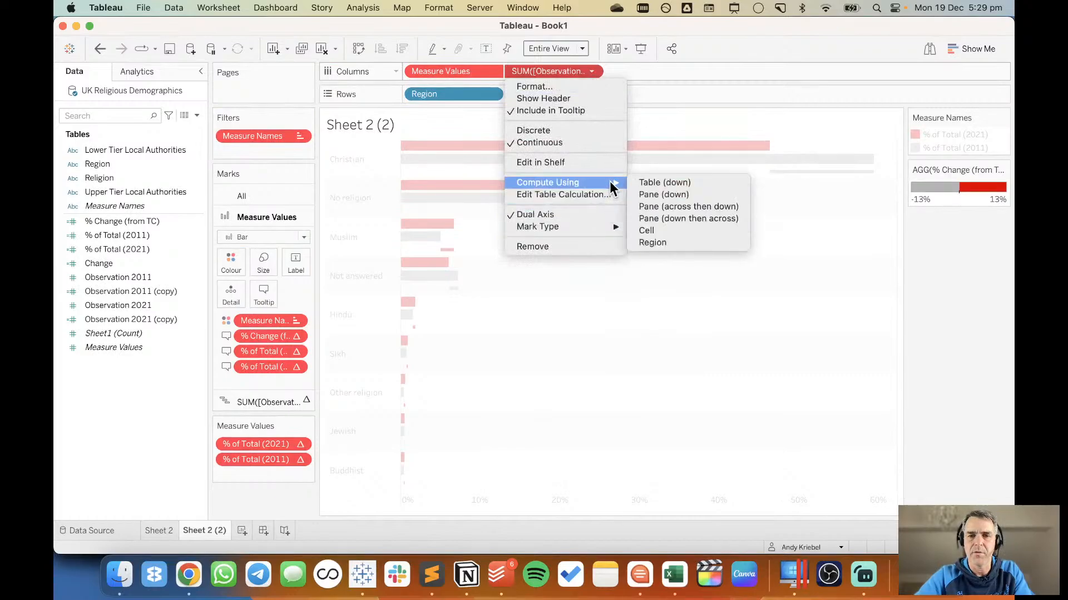
click(656, 243)
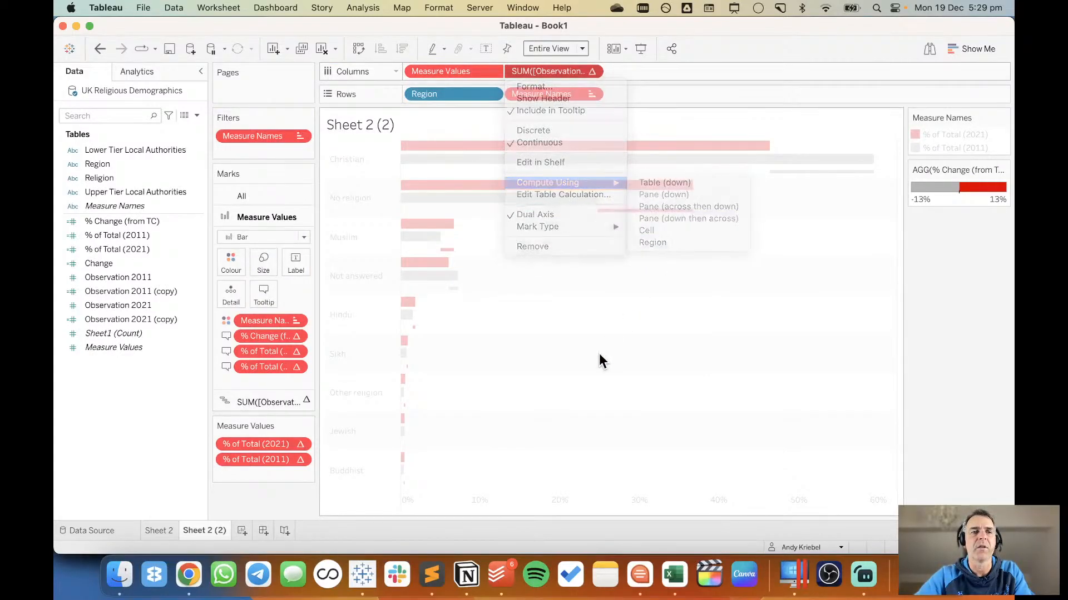
click(100, 49)
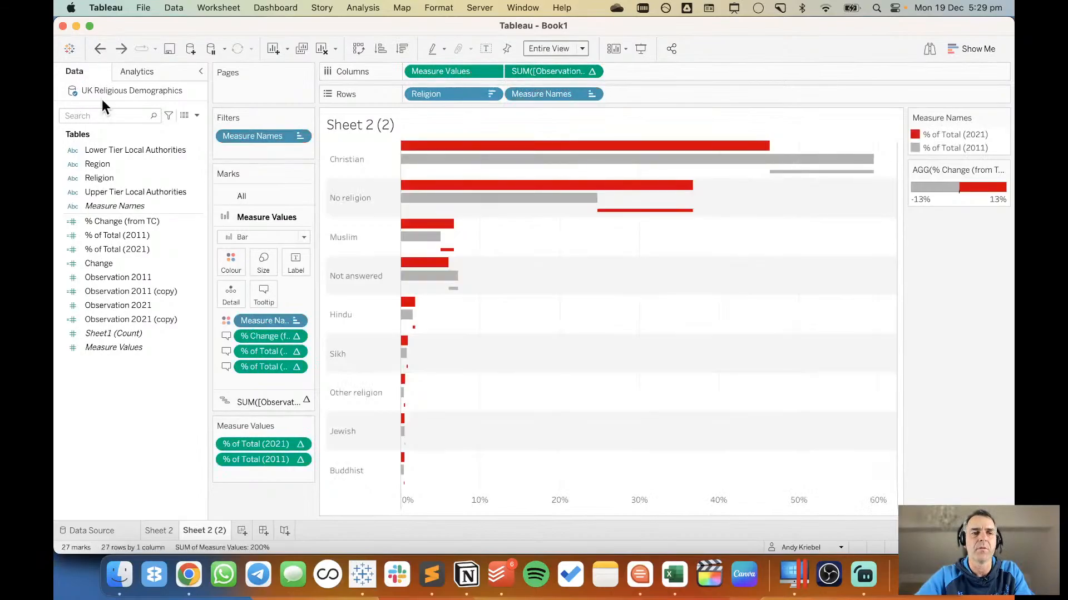
Add Region ahead of Religion on Rows and set the view to Fit Width.
click(114, 164)
drag(114, 164, 424, 92)
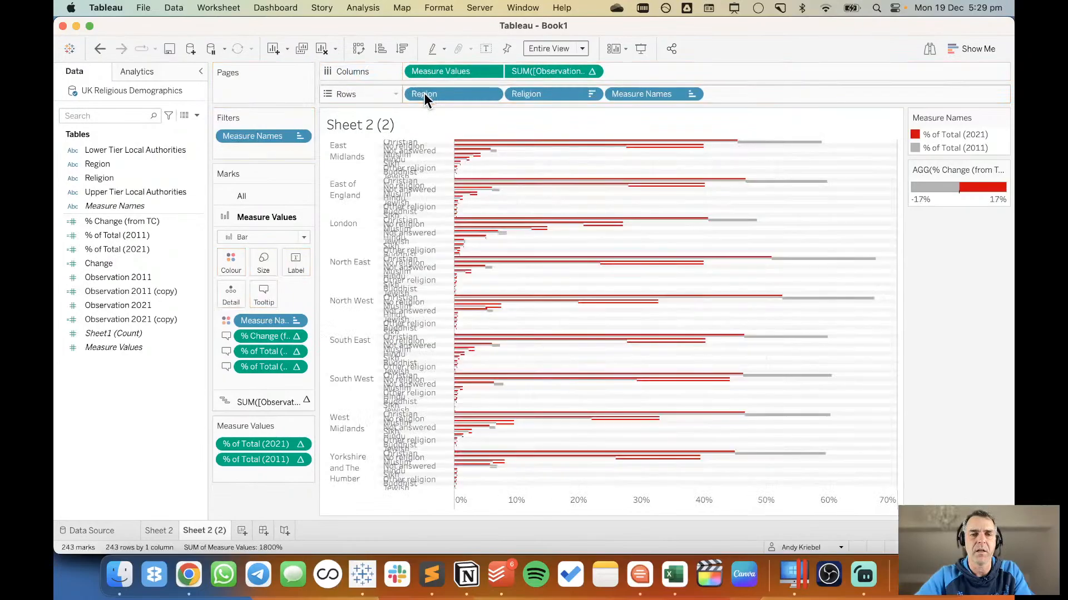
click(567, 49)
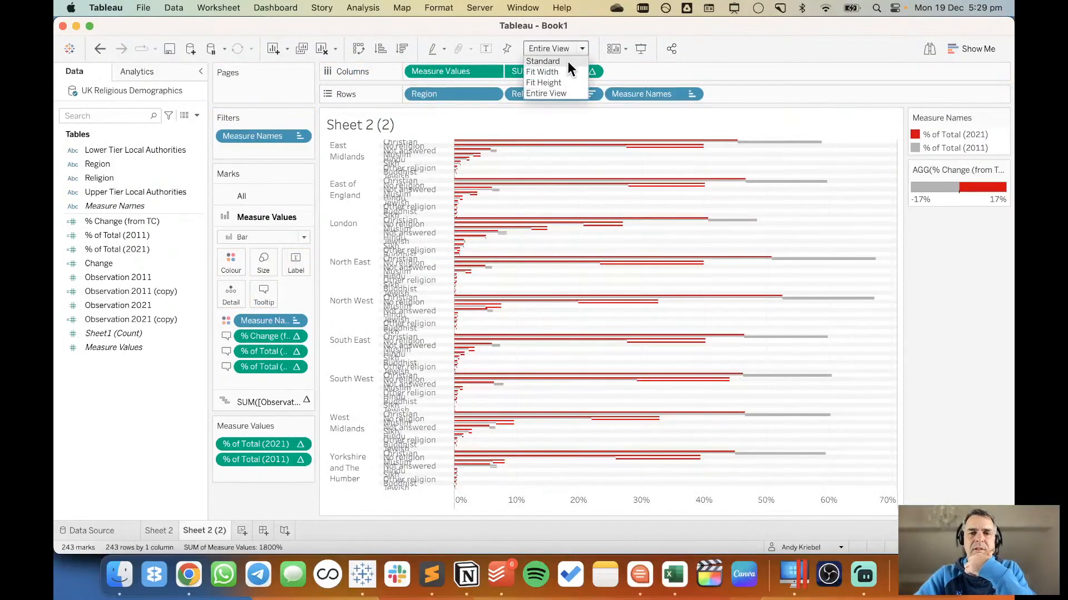
click(566, 71)
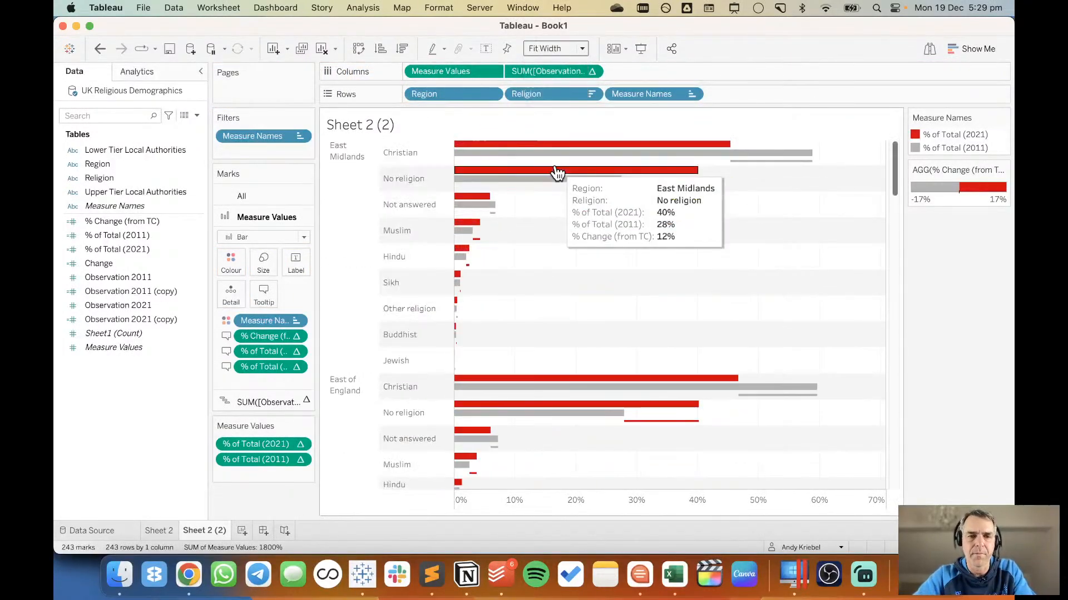
Rotate the Region header labels to vertical and clear the selection of East Midlands.
click(358, 209)
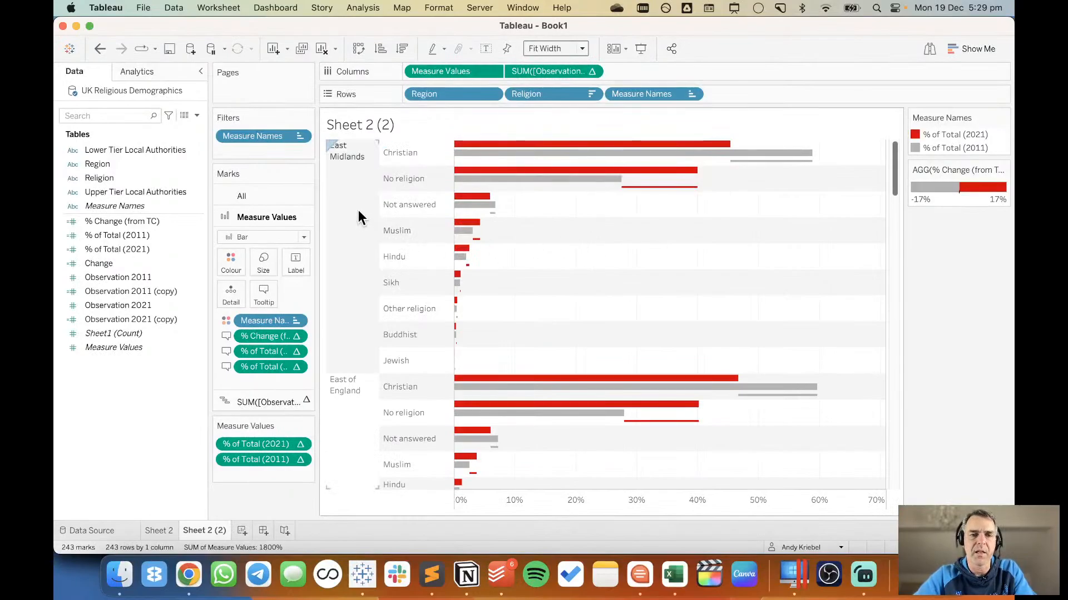
right_click(358, 209)
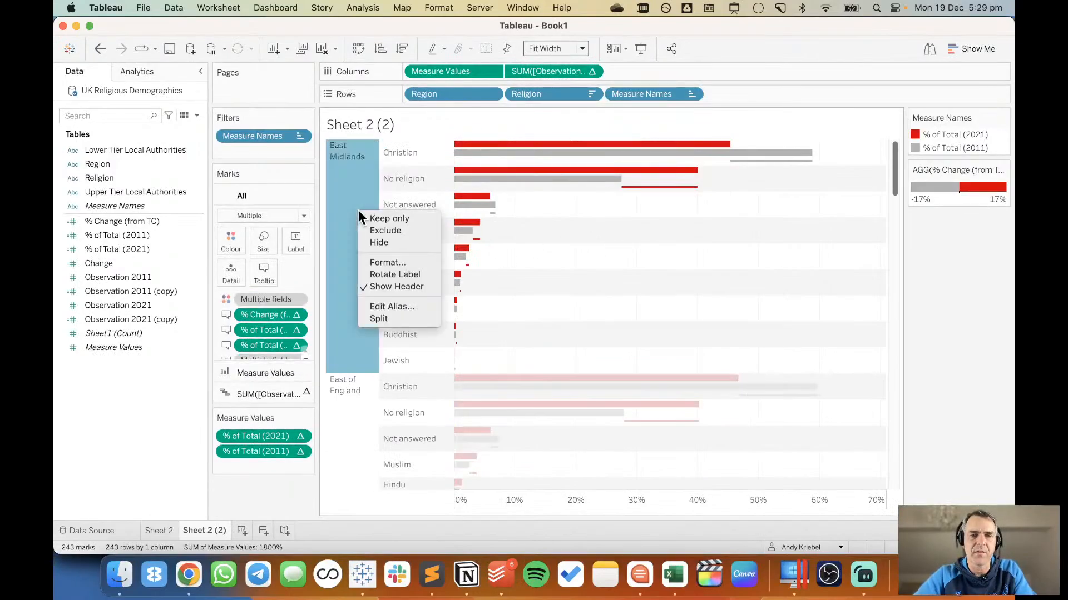
click(389, 272)
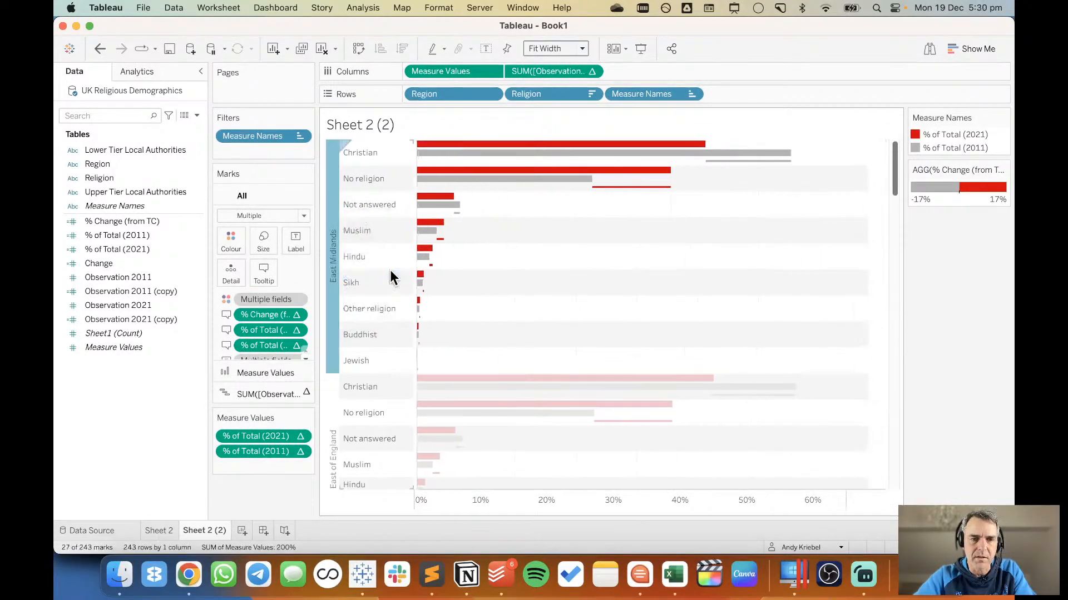
click(509, 296)
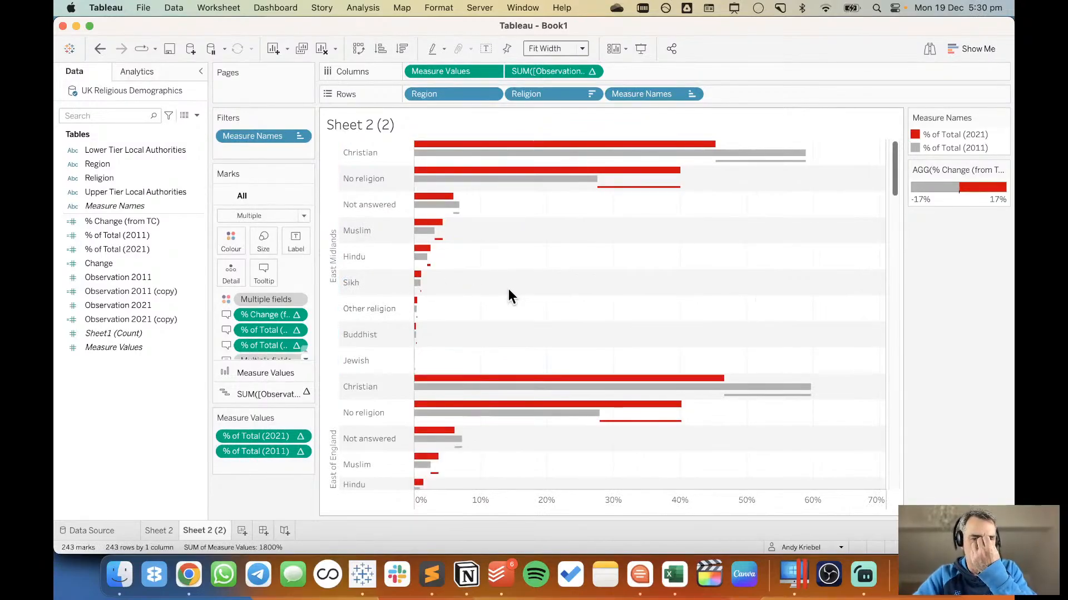
Add a thin solid row divider to the sheet, with its level reduced so that lines separate only the regions.
right_click(485, 305)
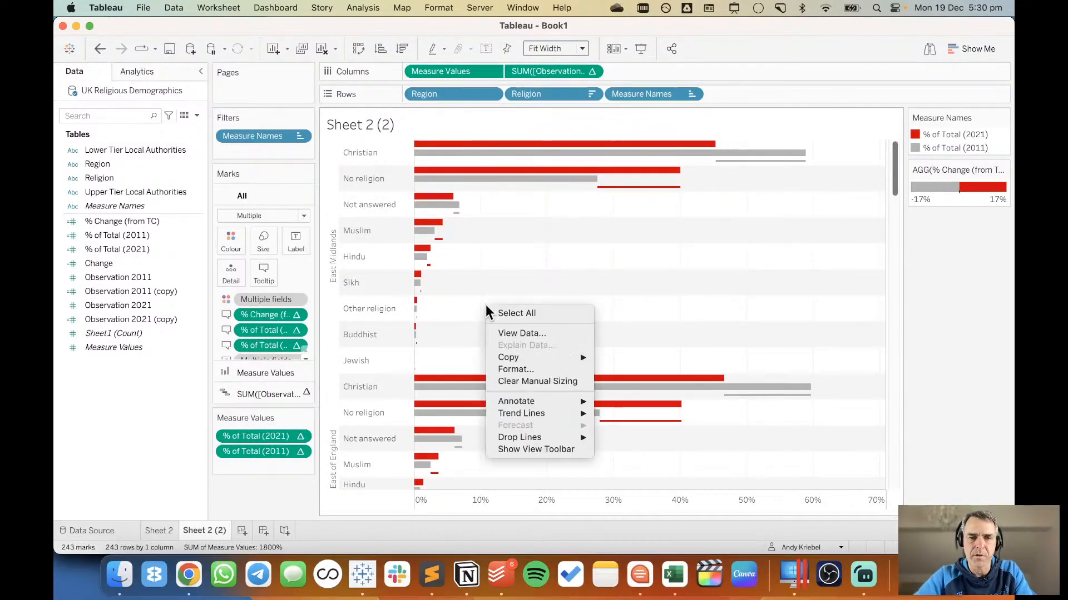
click(517, 366)
click(135, 95)
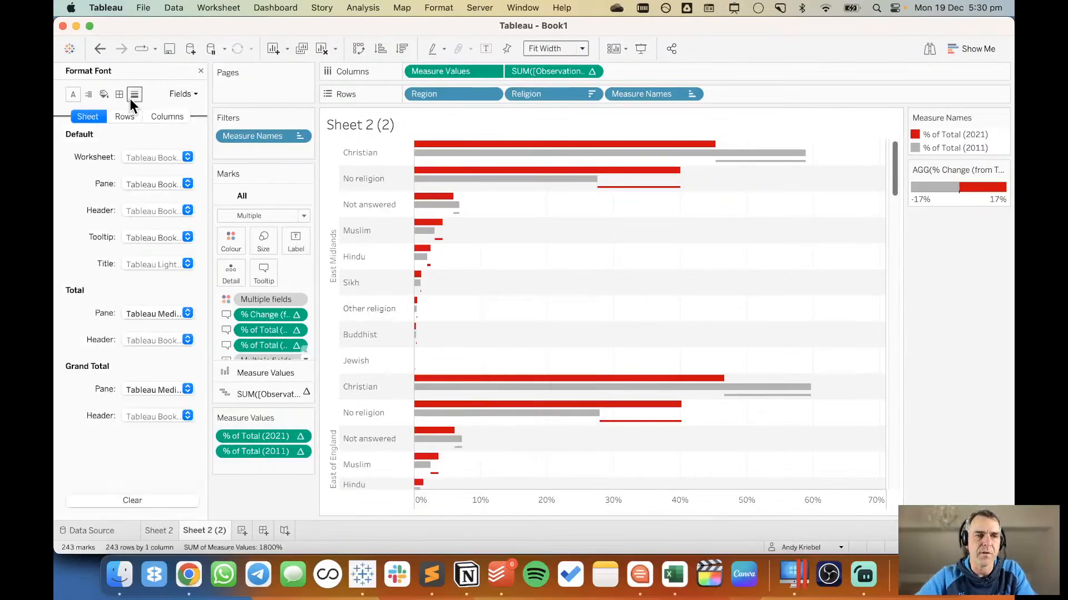
click(119, 95)
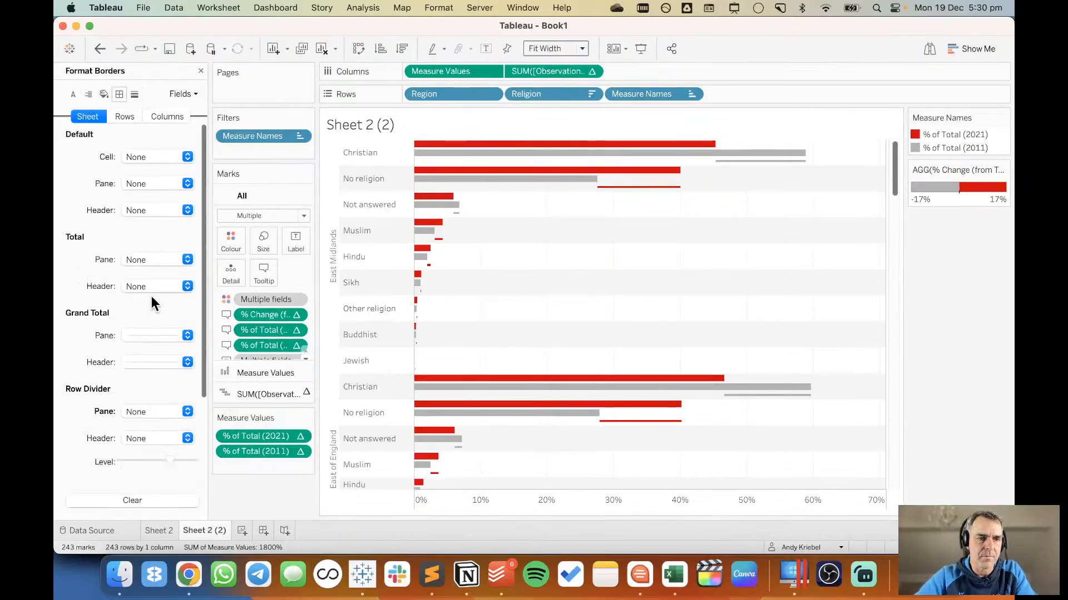
scroll(161, 389, down, 3)
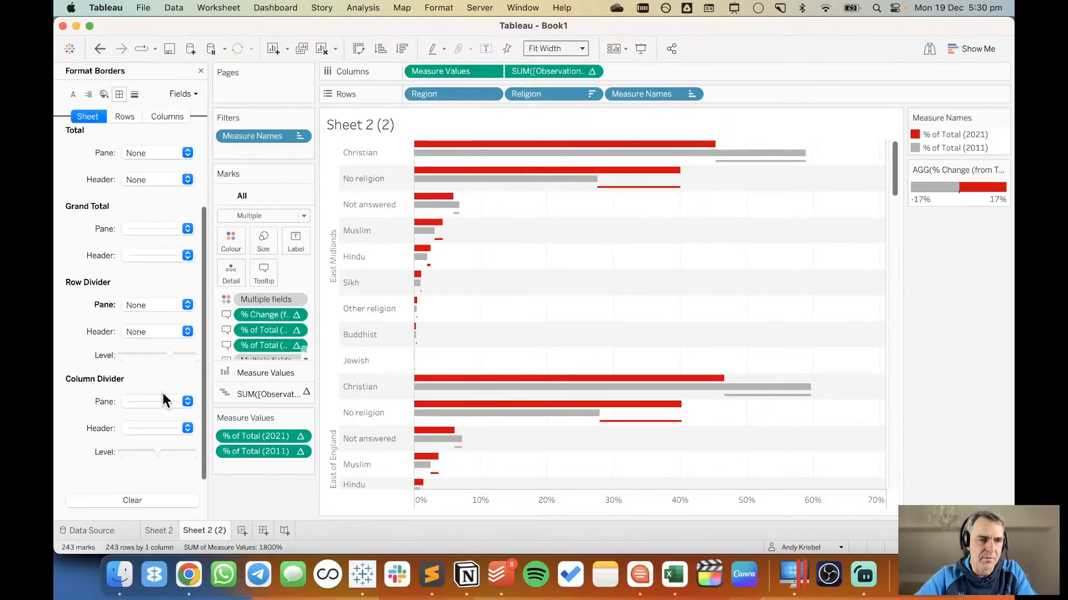
click(142, 306)
click(150, 340)
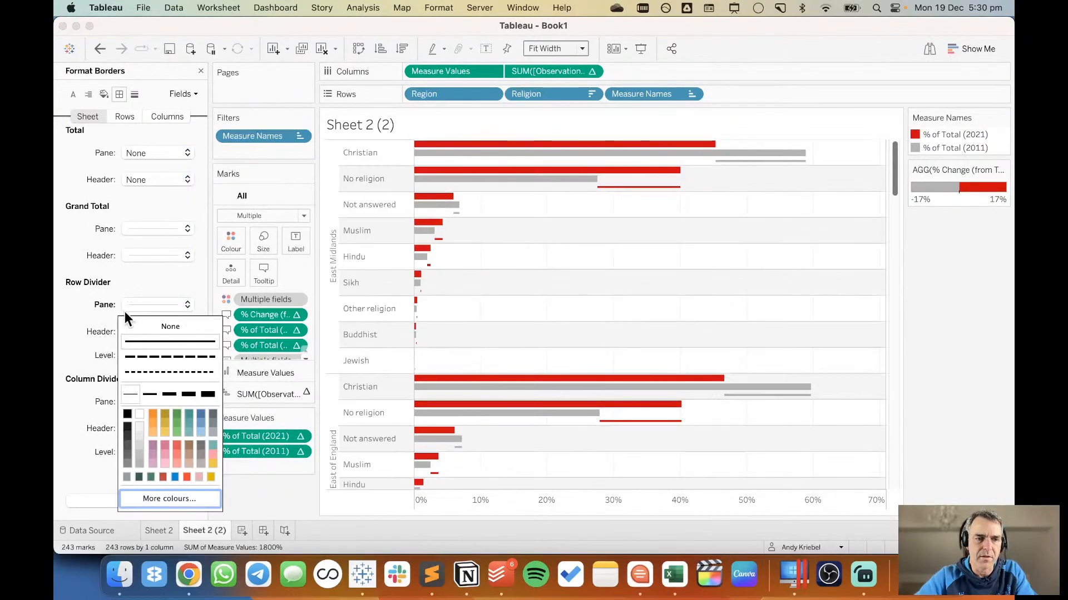
click(105, 306)
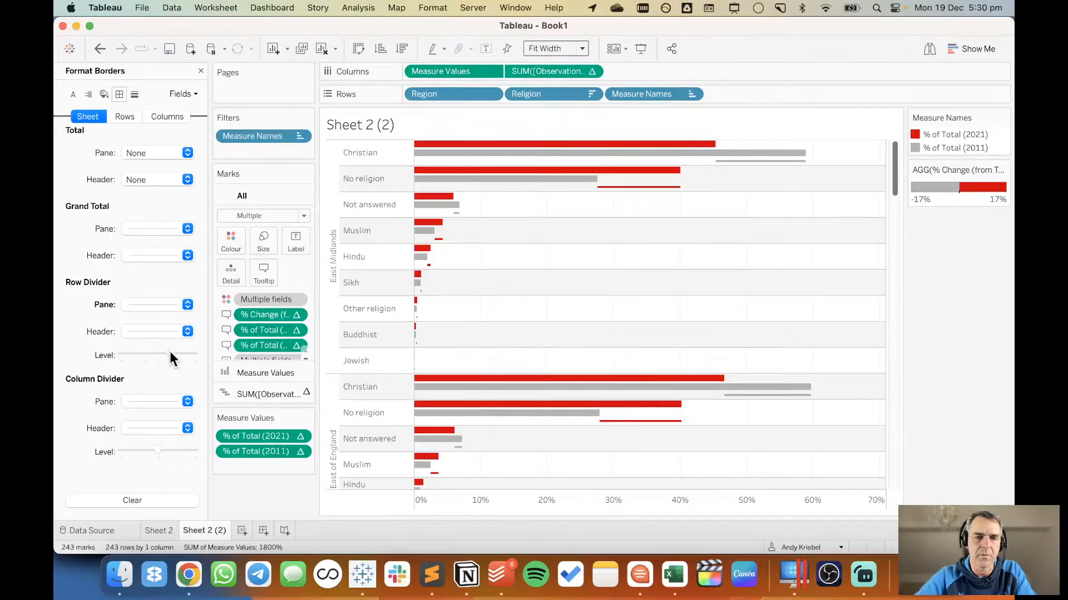
drag(155, 352, 154, 352)
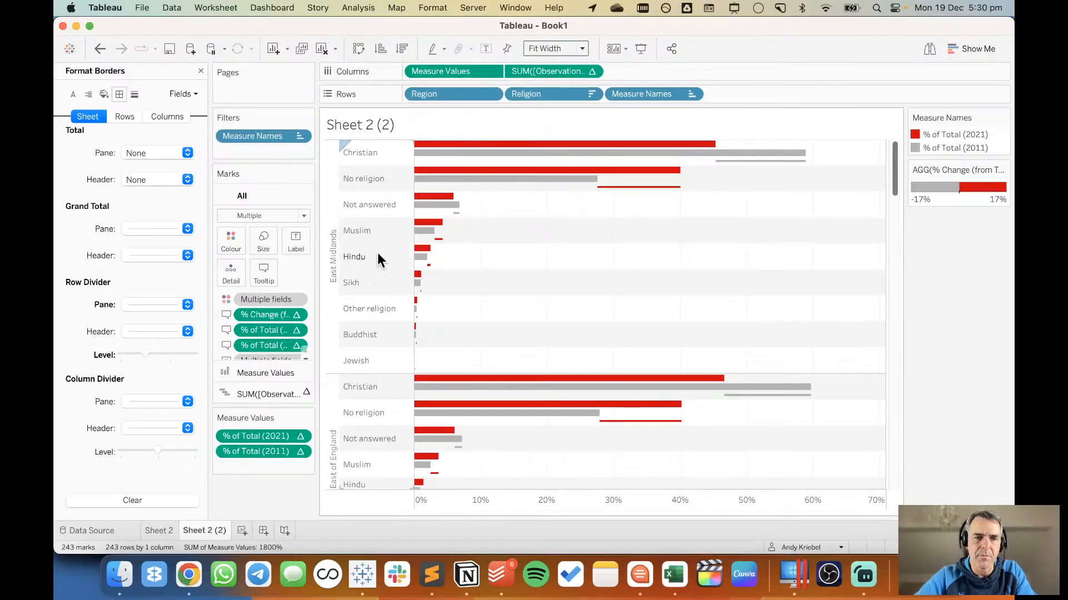
Colour the row divider between the regions dark grey.
click(142, 306)
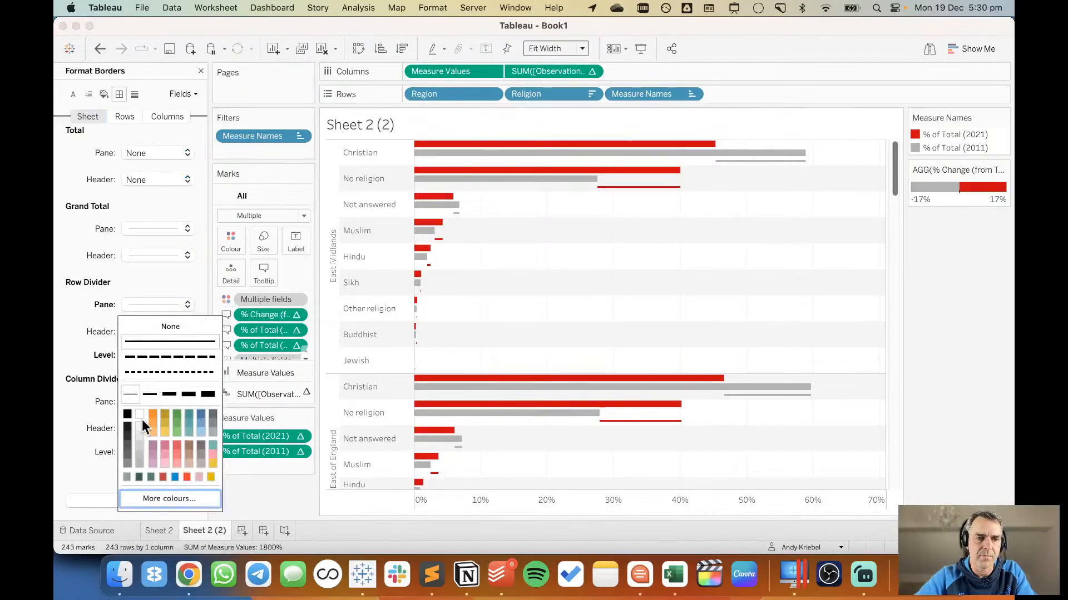
click(127, 446)
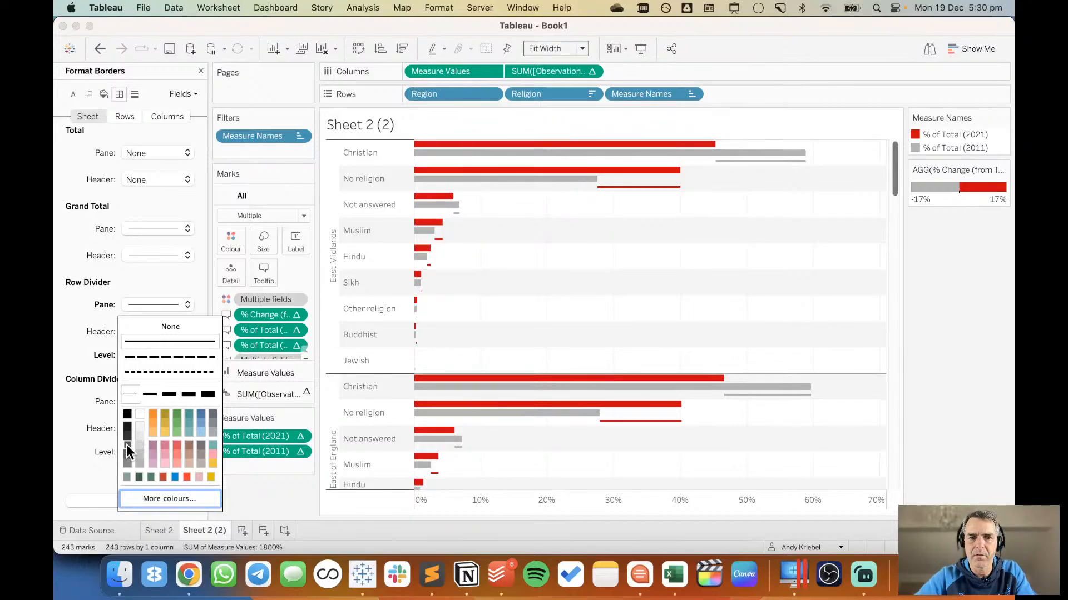
click(91, 257)
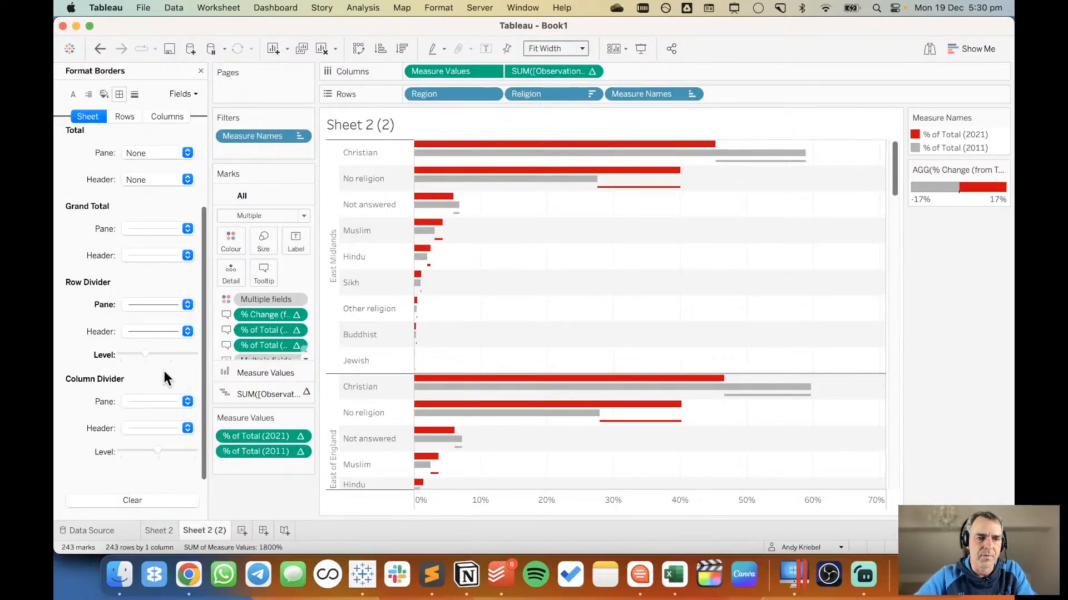
Set the column divider and the zero lines of the sheet to None.
click(155, 401)
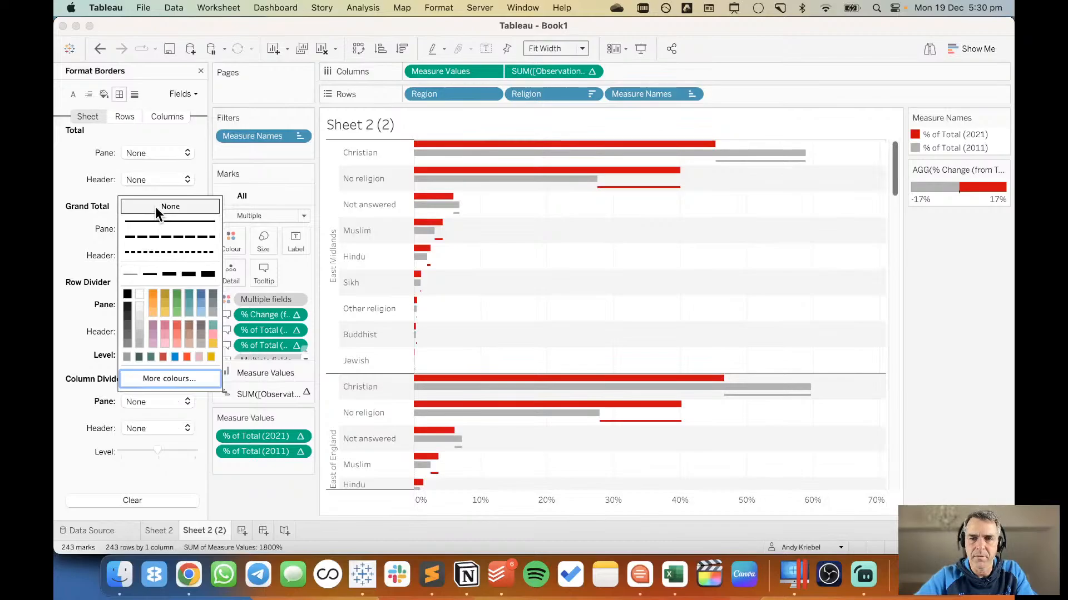
click(96, 378)
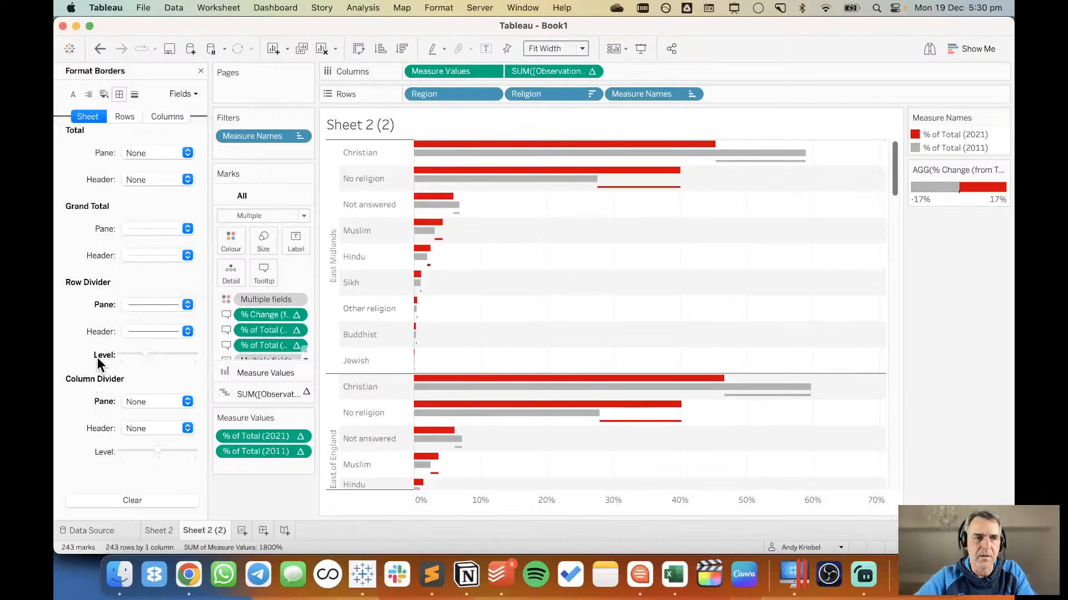
click(135, 95)
click(145, 184)
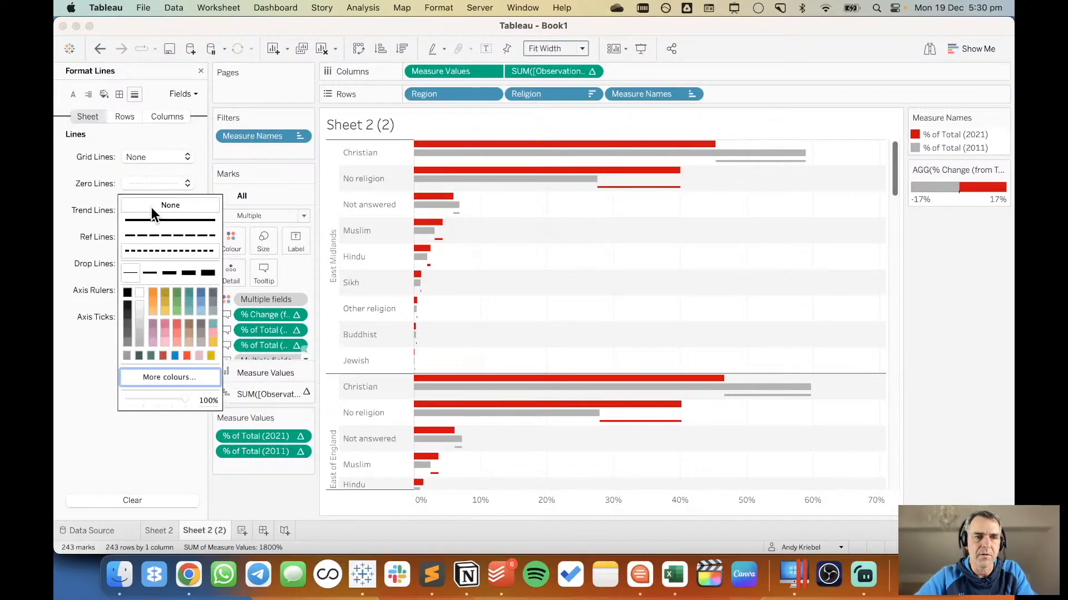
click(967, 341)
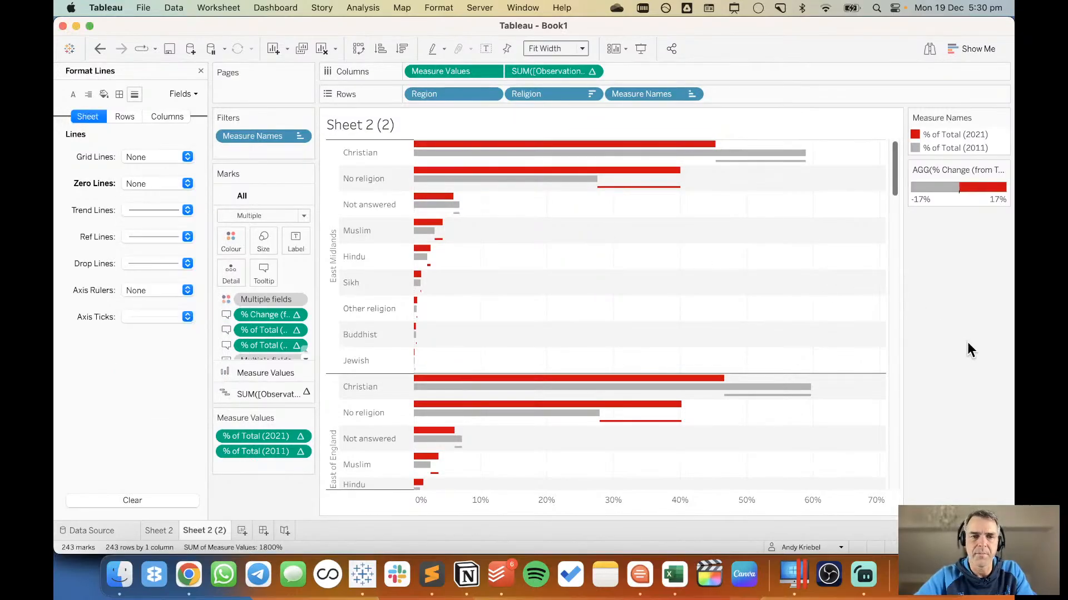
Format the Region header font as Tableau Semibold, size 12, and widen the Region header column slightly.
right_click(333, 276)
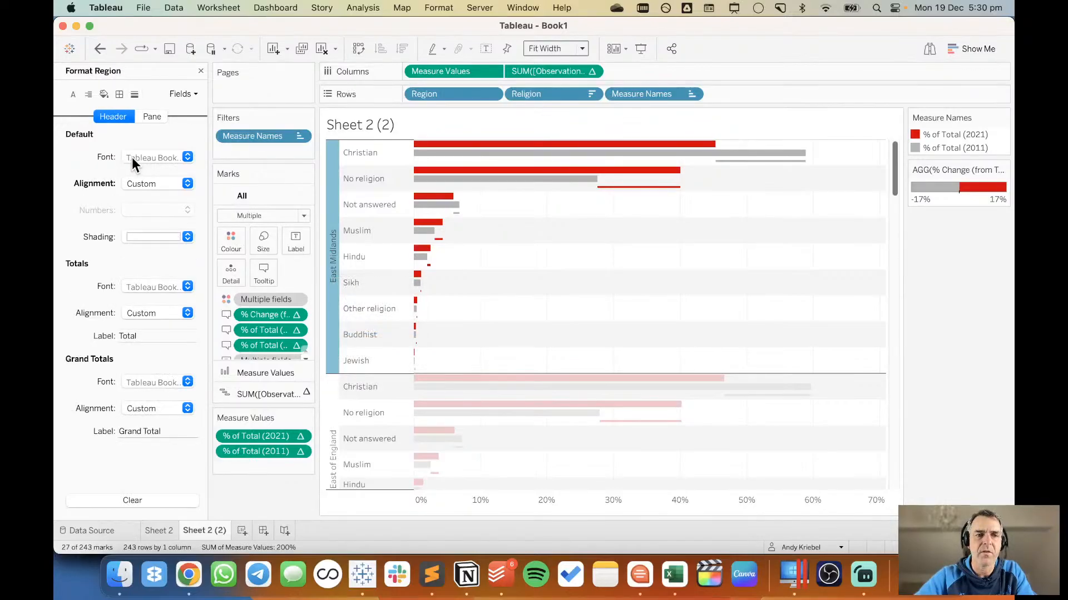
click(137, 157)
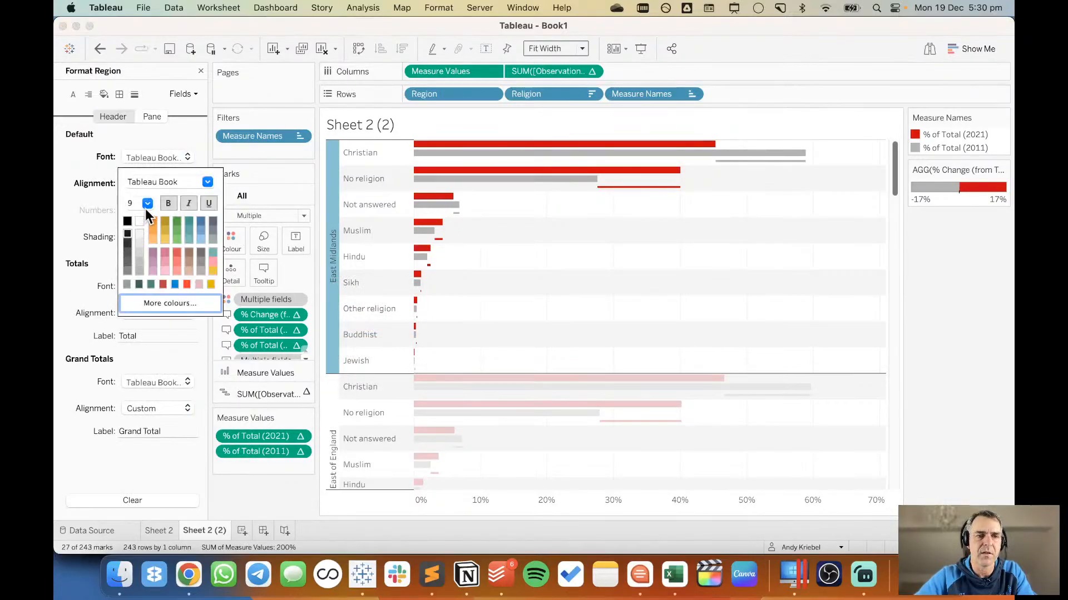
click(208, 182)
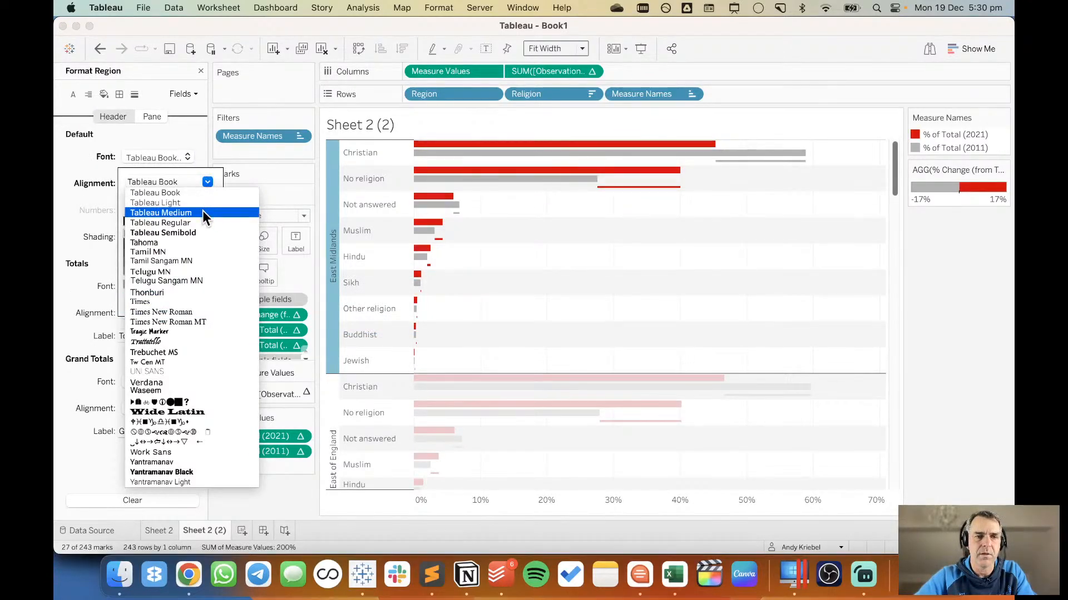
click(202, 226)
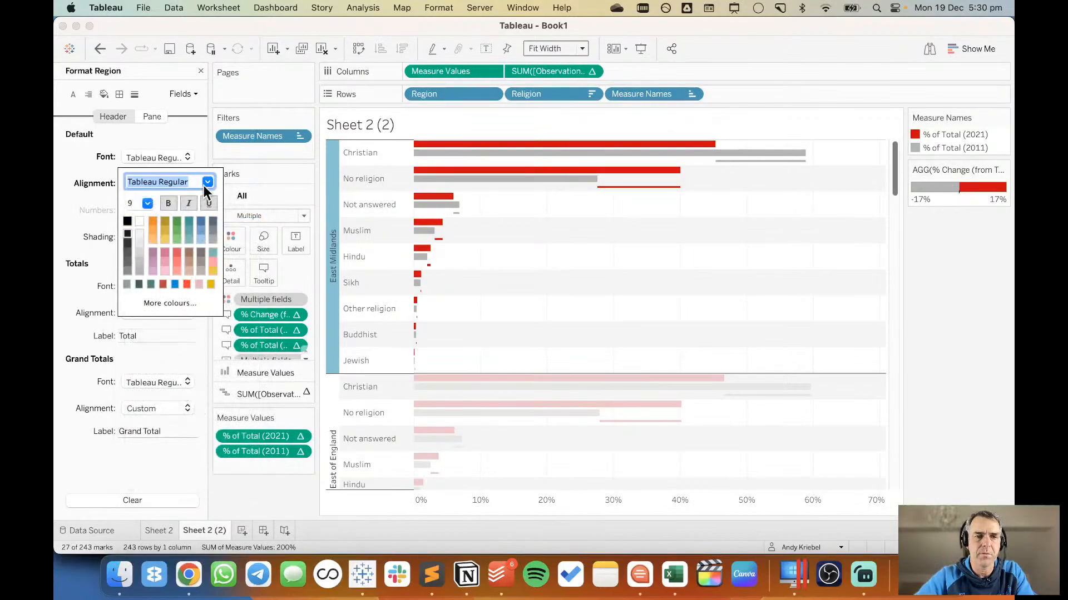
click(206, 184)
click(192, 203)
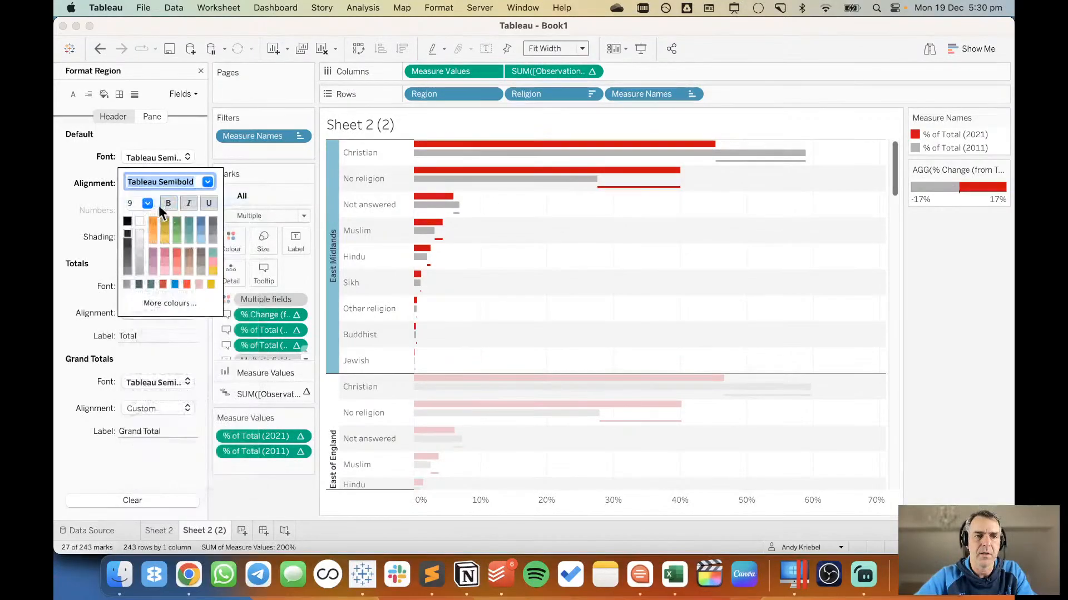
click(147, 203)
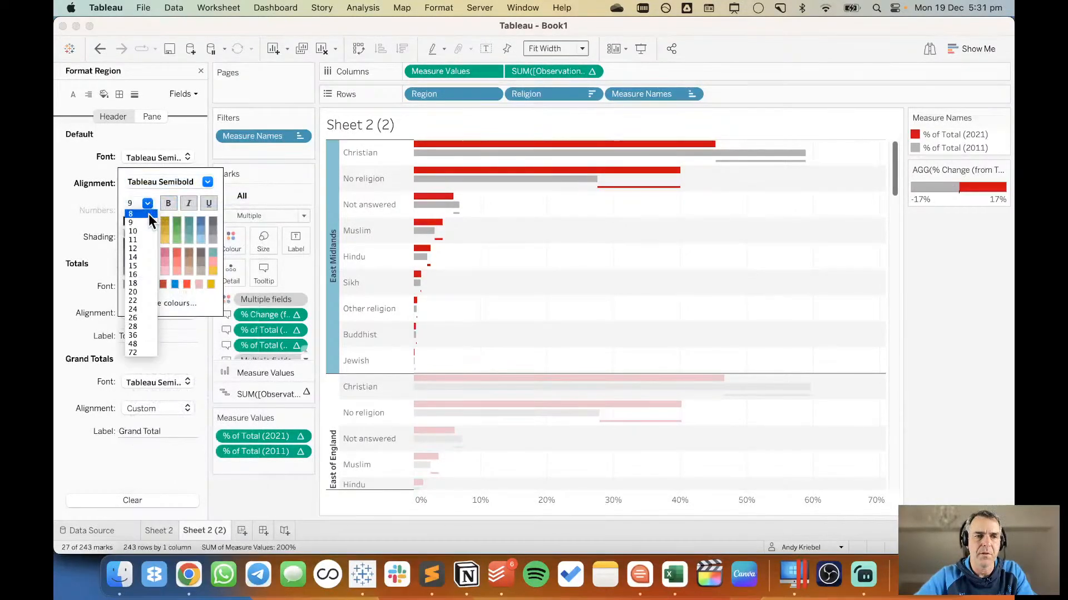
click(141, 249)
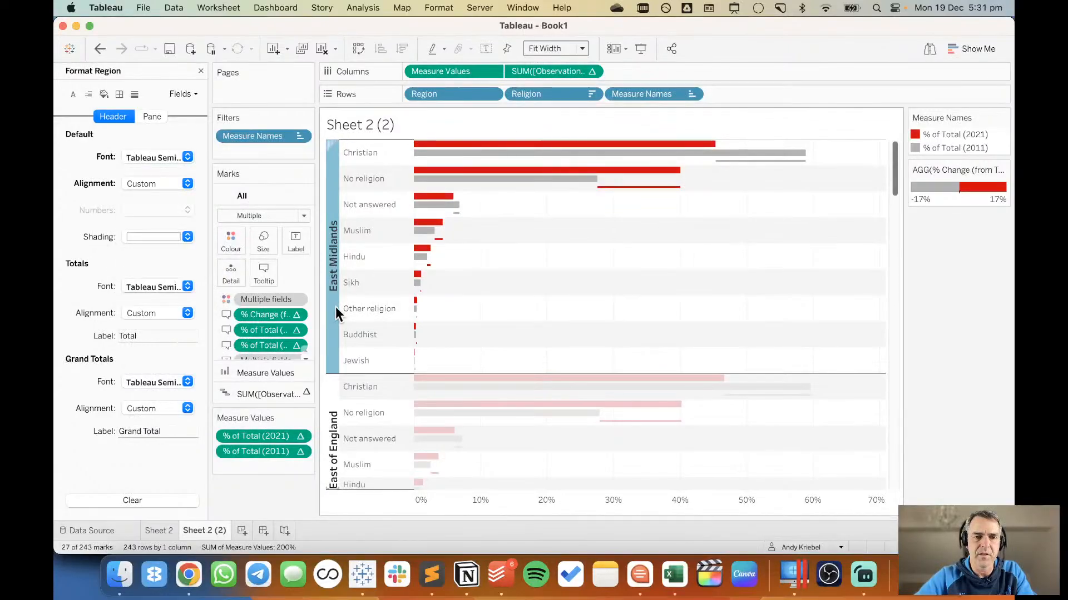
drag(339, 310, 346, 309)
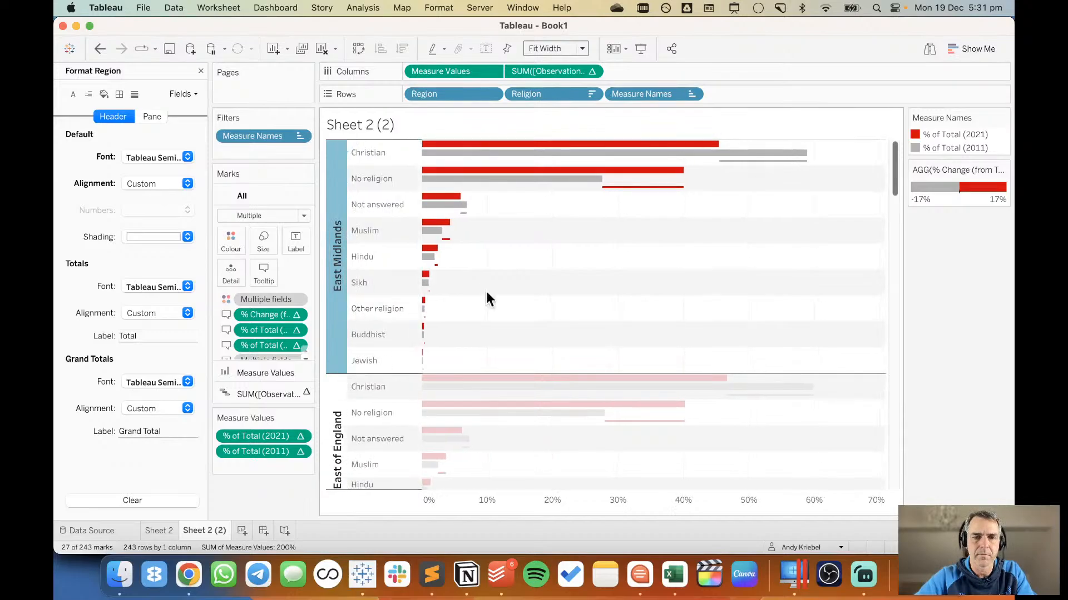
Close the Region formatting options and duplicate the Sheet 2 (2) worksheet.
click(518, 284)
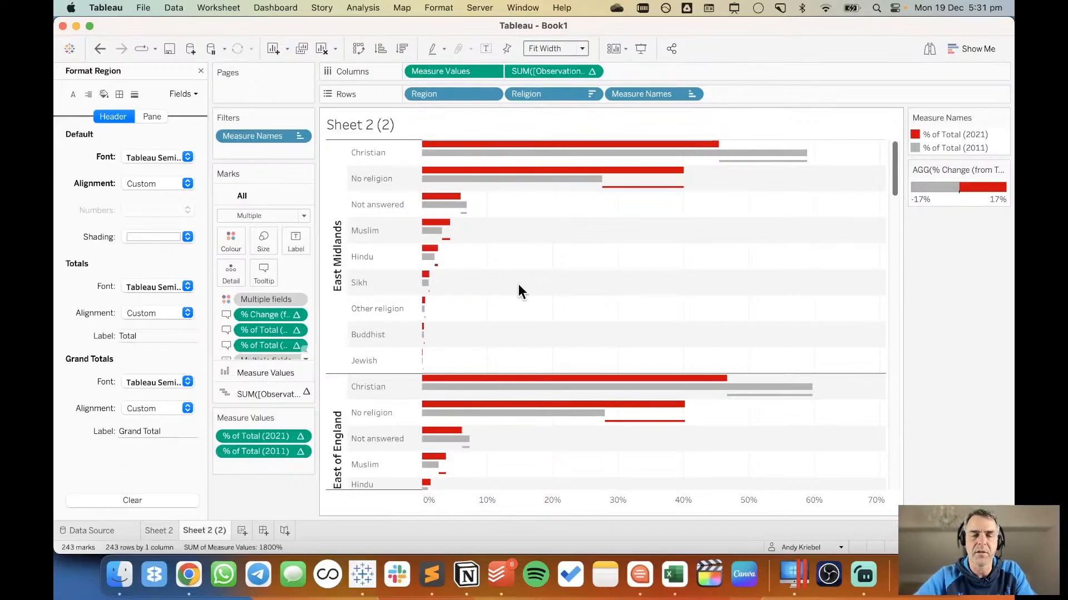
click(201, 71)
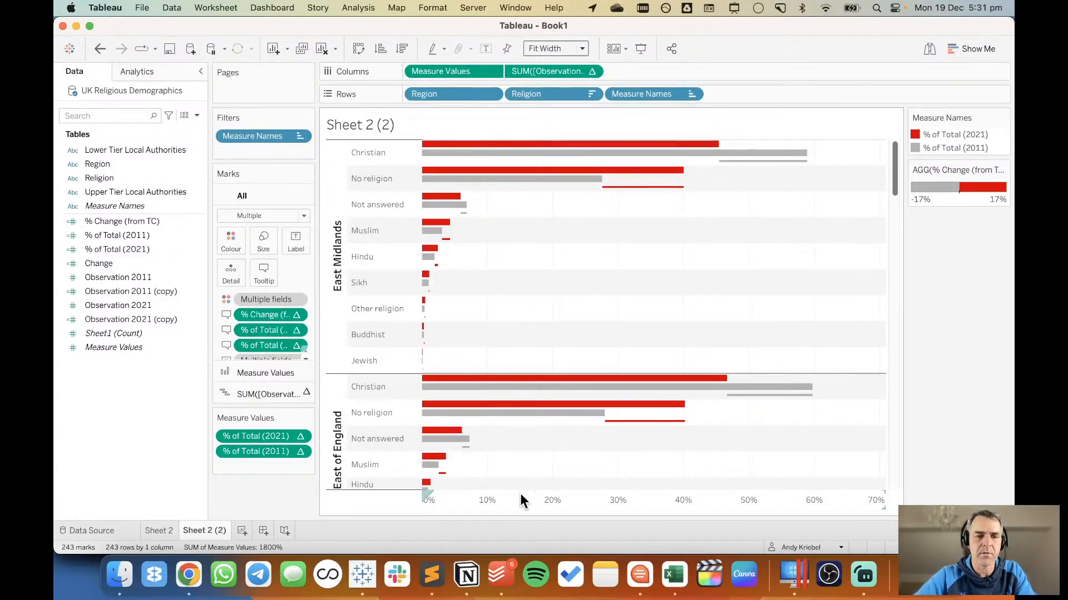
right_click(227, 529)
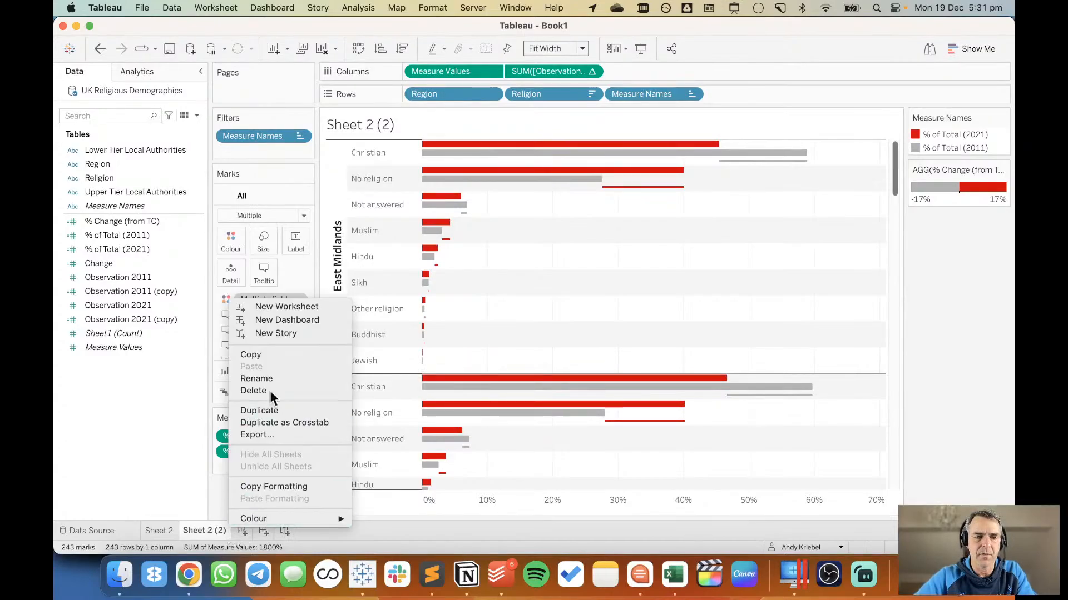
click(276, 410)
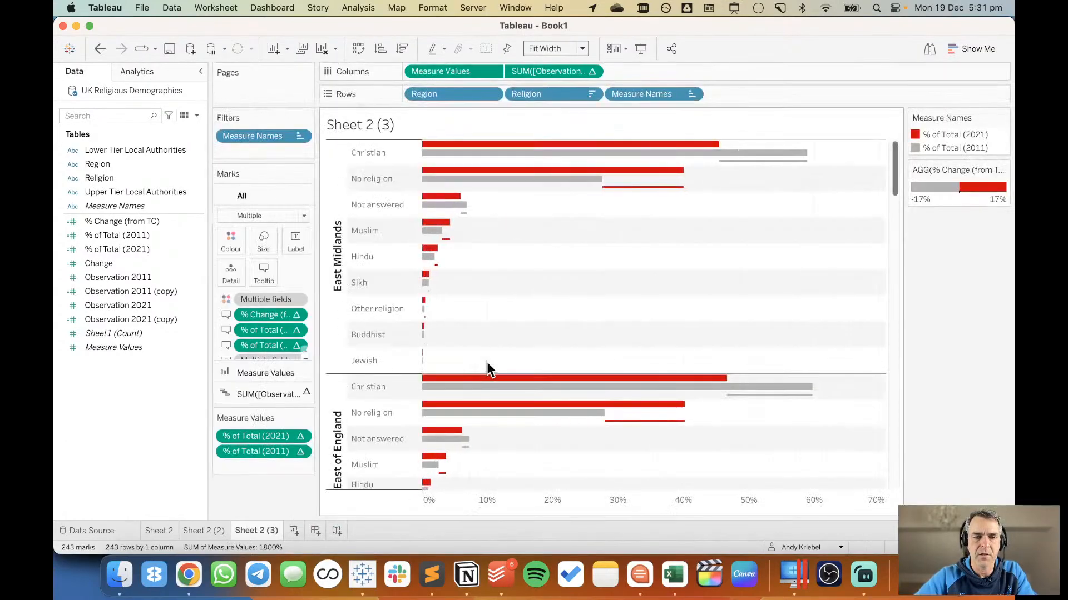
Show the axis header of the second column measure on the duplicate sheet and format its numbers as percentages with 0 decimal places.
click(592, 73)
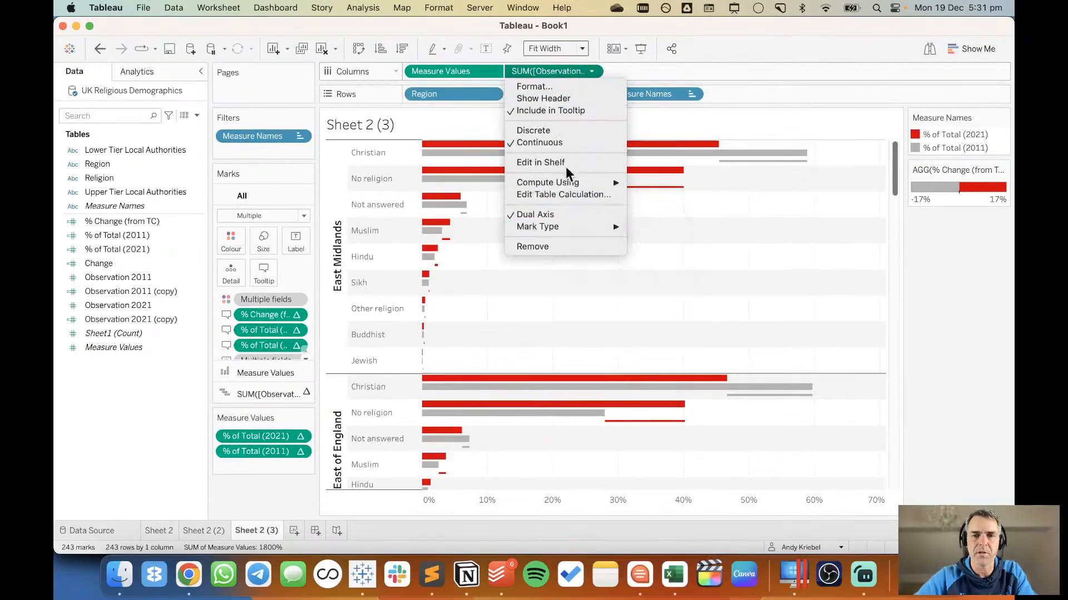
click(567, 99)
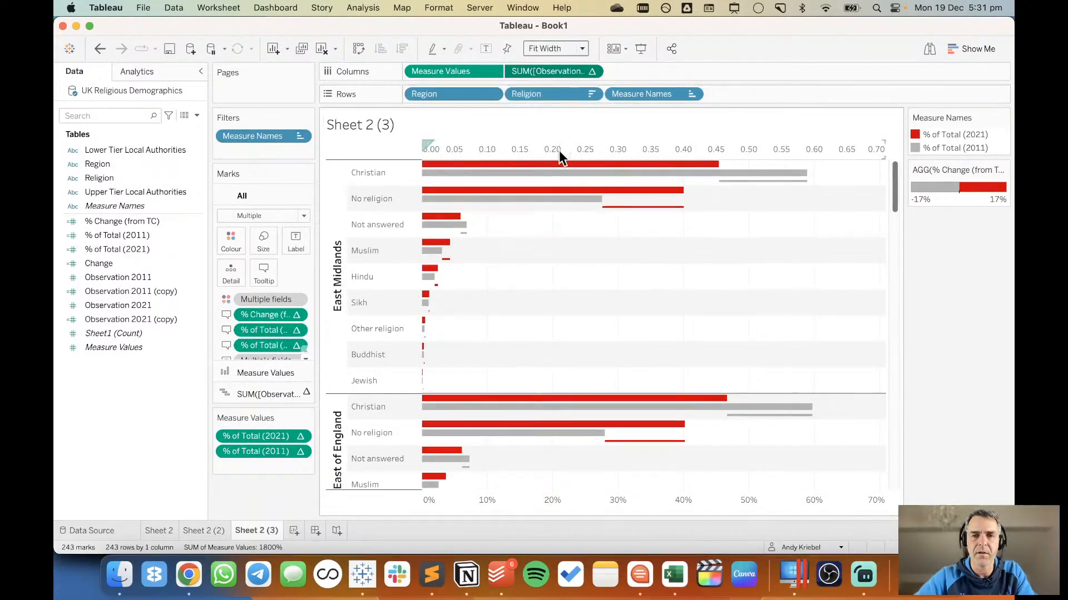
right_click(547, 69)
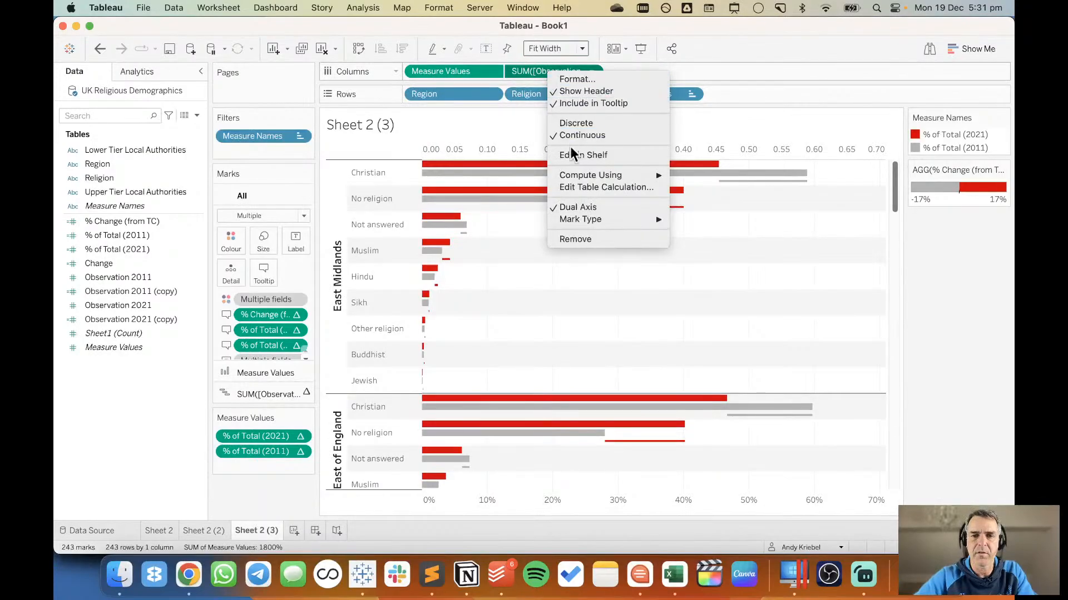
click(576, 79)
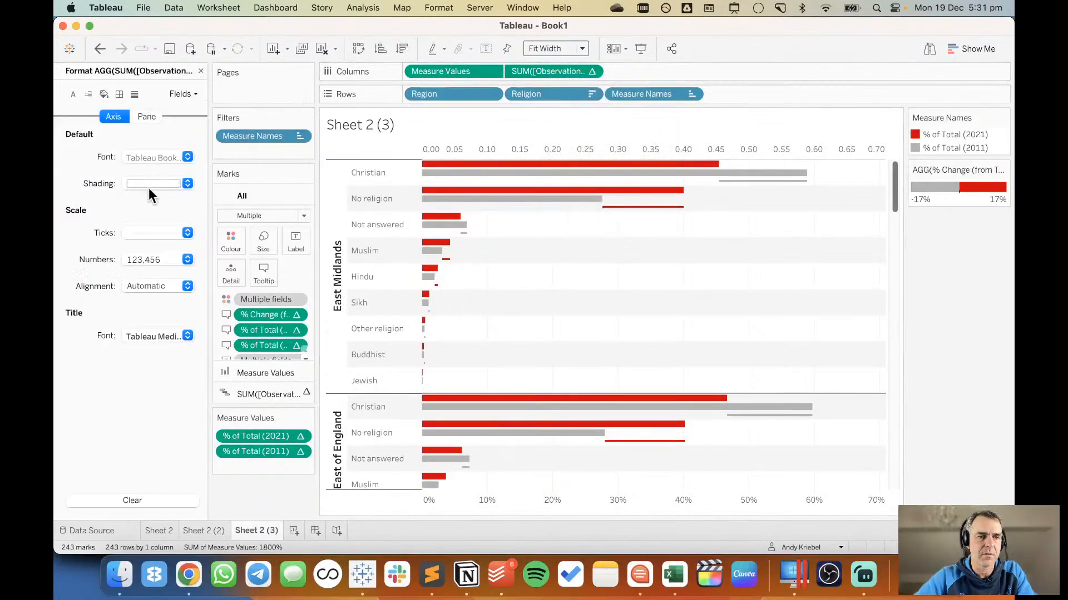
click(145, 260)
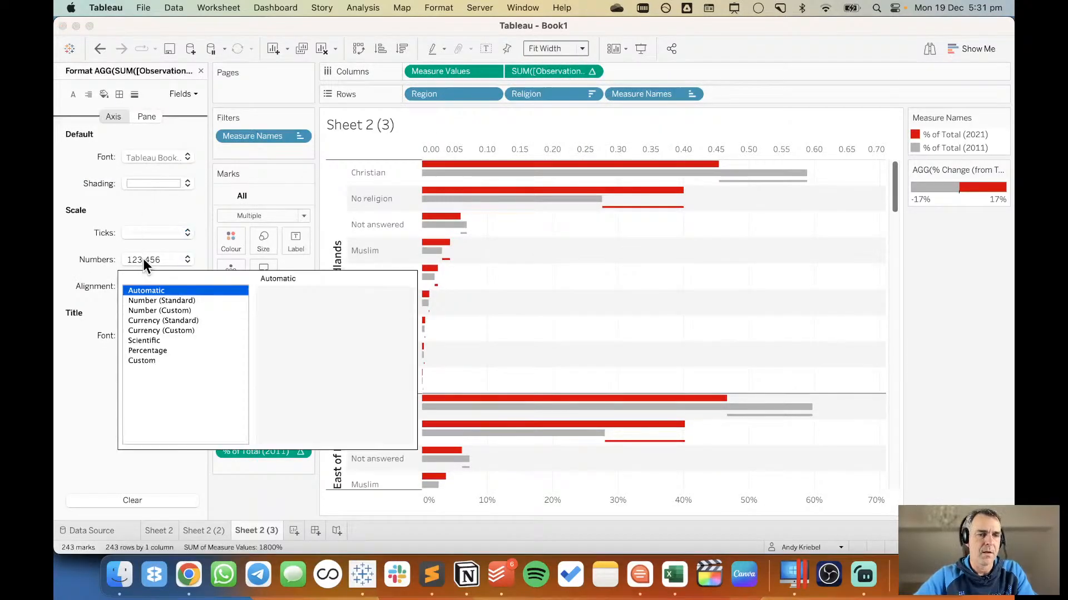
click(160, 350)
click(301, 313)
click(301, 314)
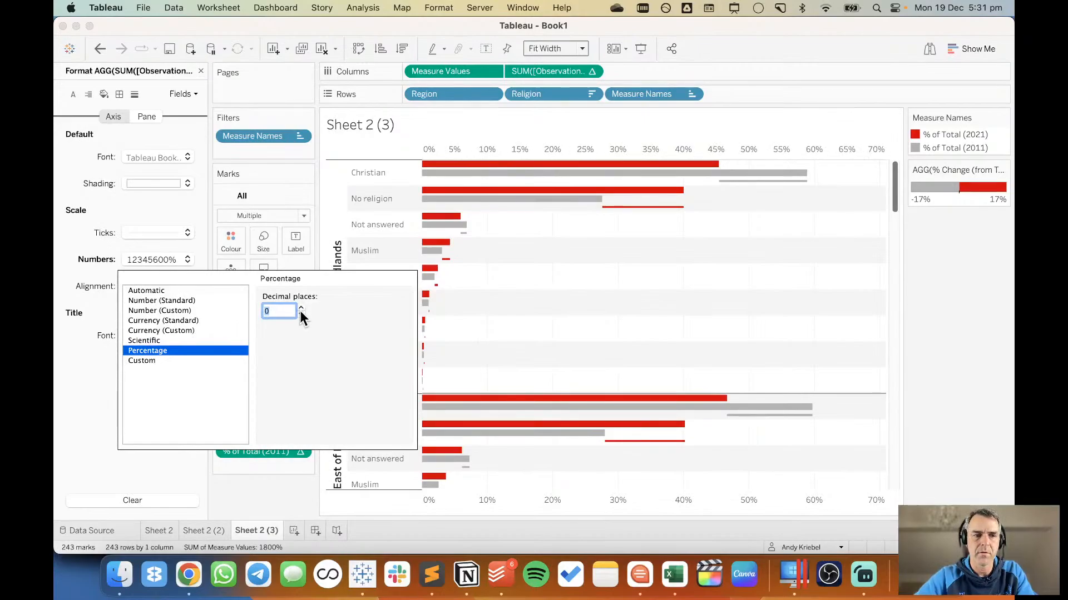
click(208, 340)
click(193, 351)
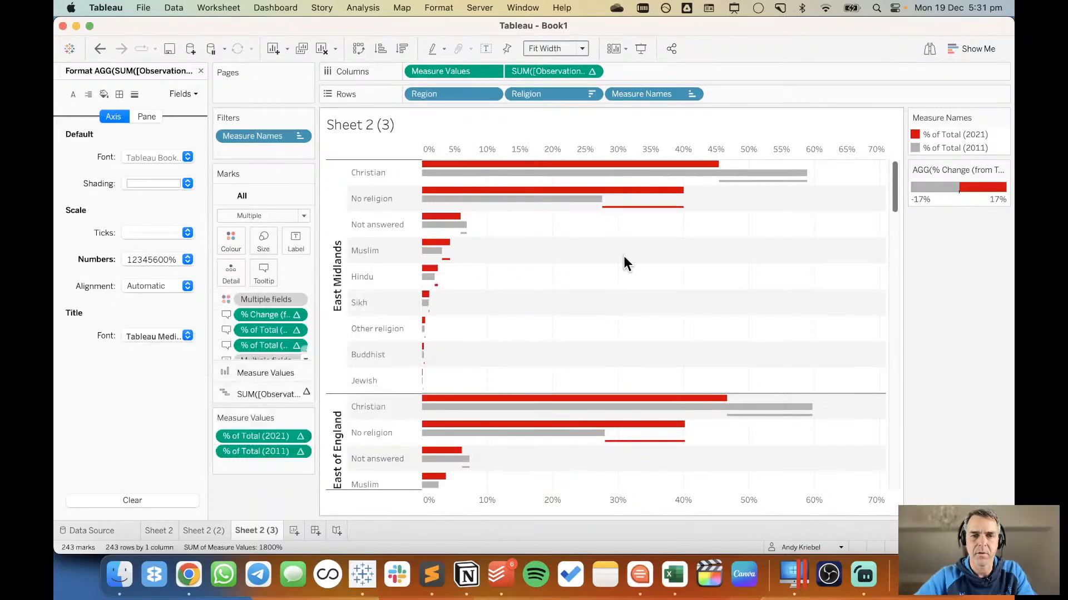
Try to hide the header of the lower Measure Values axis, and undo the change.
right_click(569, 501)
click(552, 263)
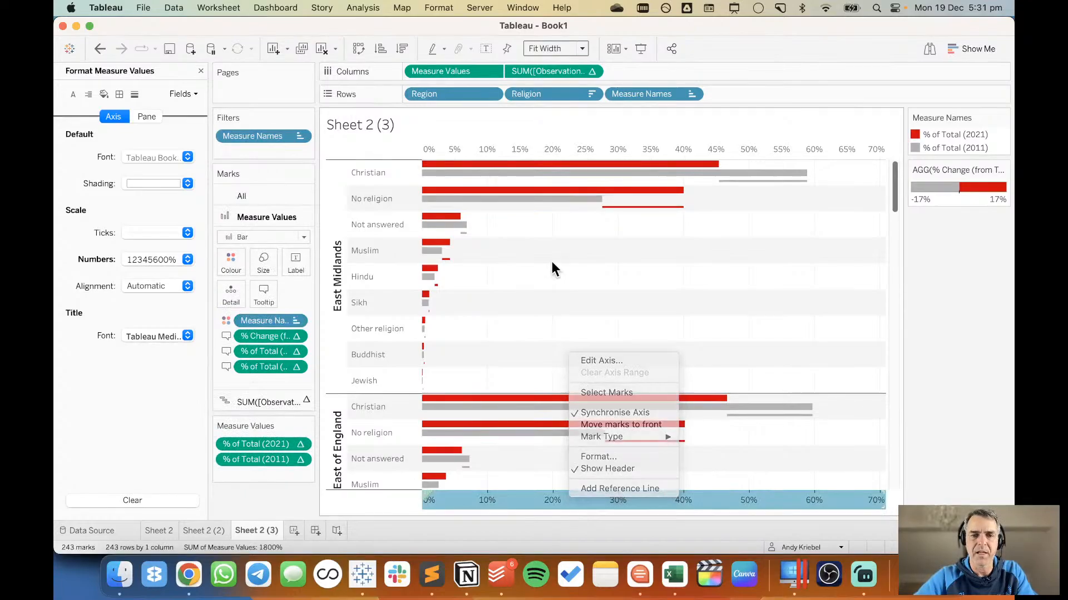
right_click(532, 499)
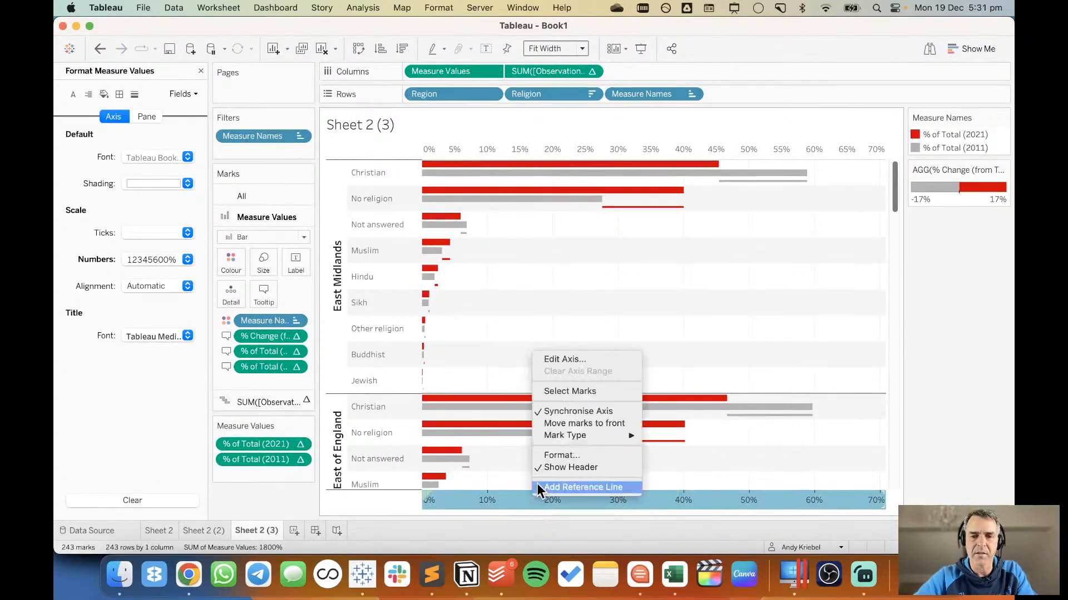
click(552, 468)
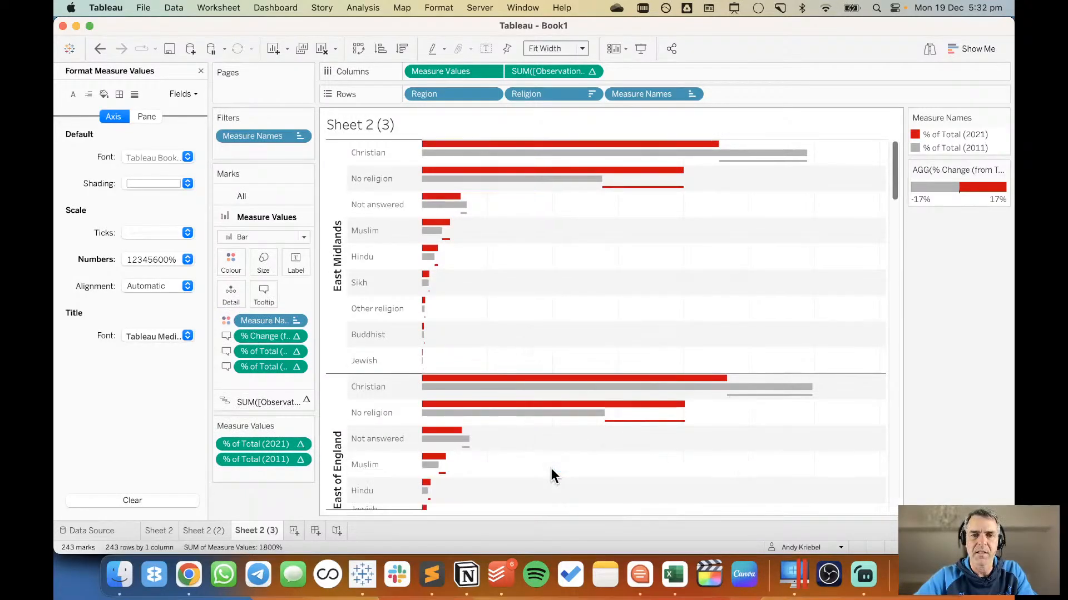
click(100, 50)
Try to hide the Measure Values axis labels through the axis font formatting, and undo the change.
right_click(494, 496)
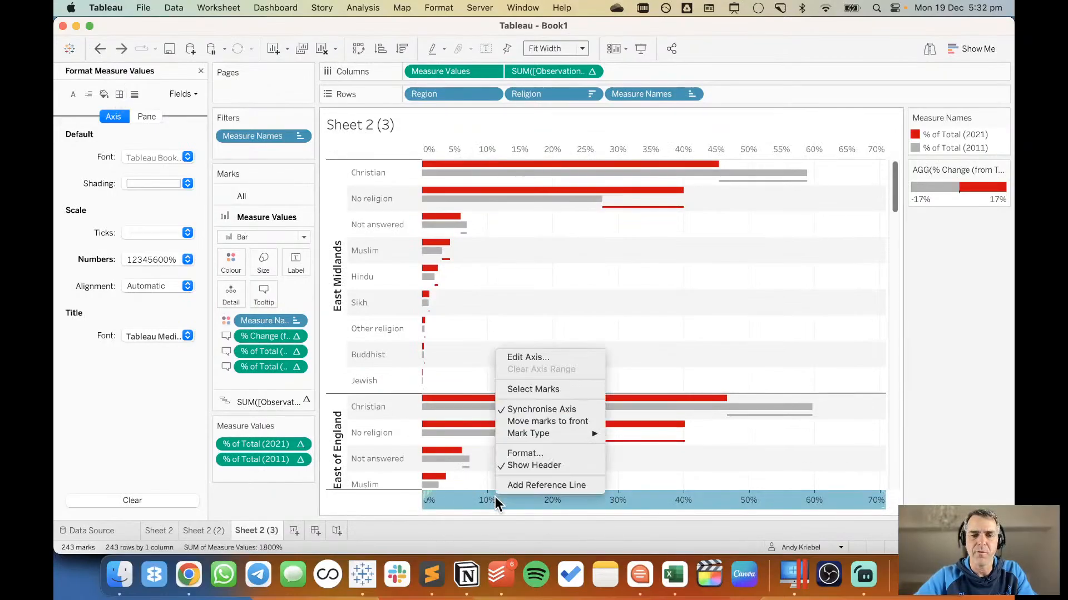
click(517, 453)
click(142, 157)
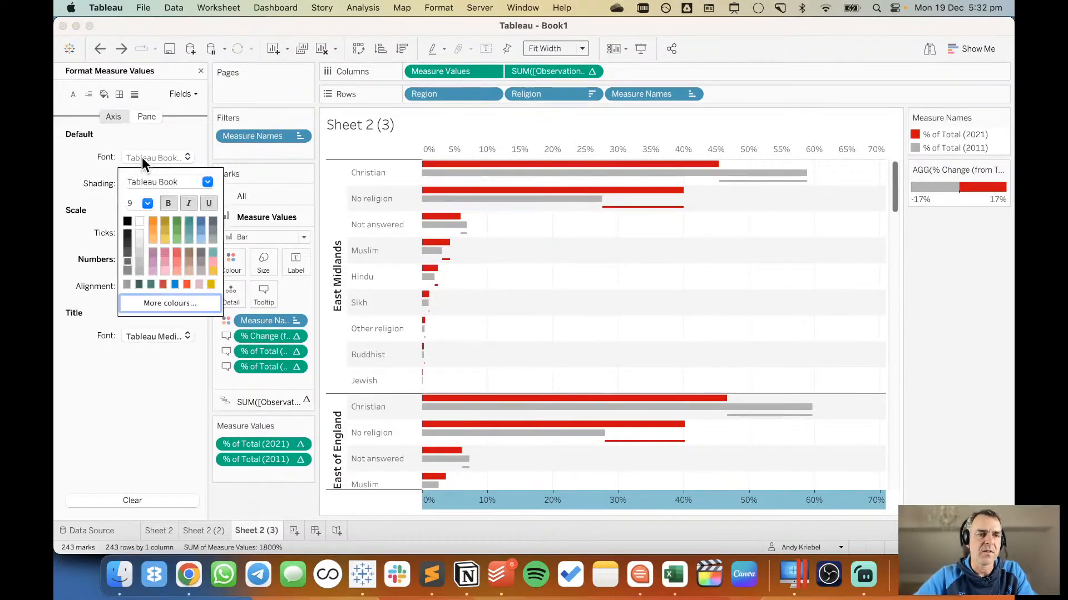
click(606, 335)
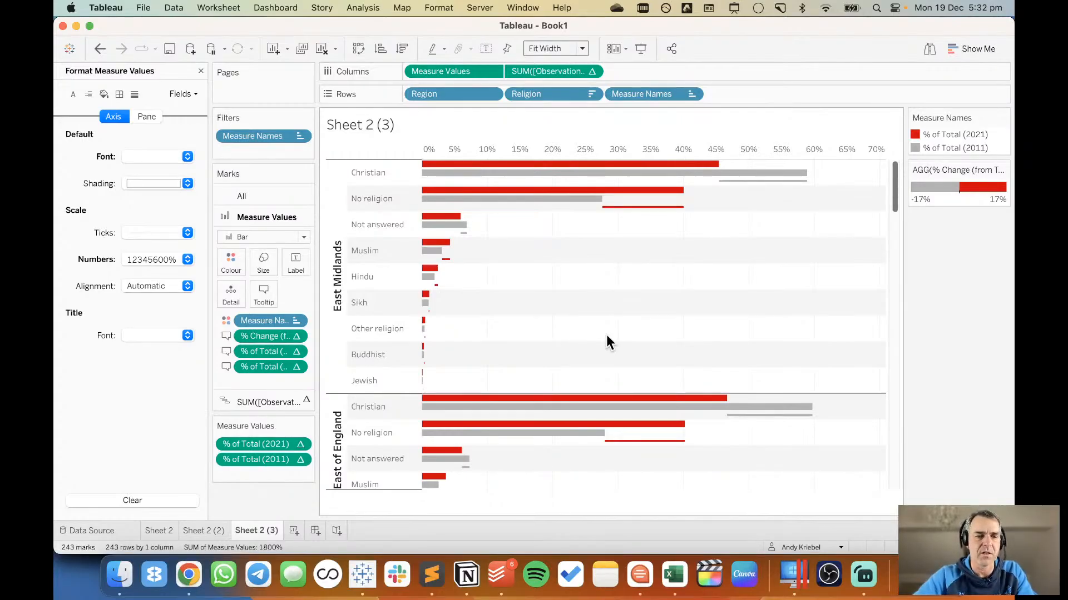
click(100, 50)
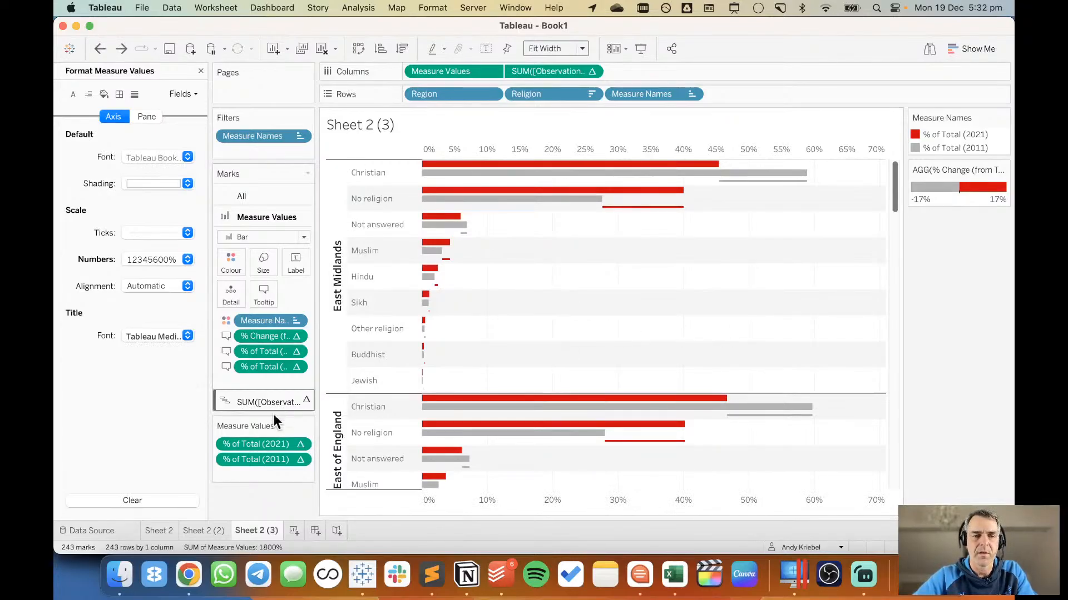
Review the overall chart on Sheet 2 and the regional chart on Sheet 2 (2).
mouse_move(272, 531)
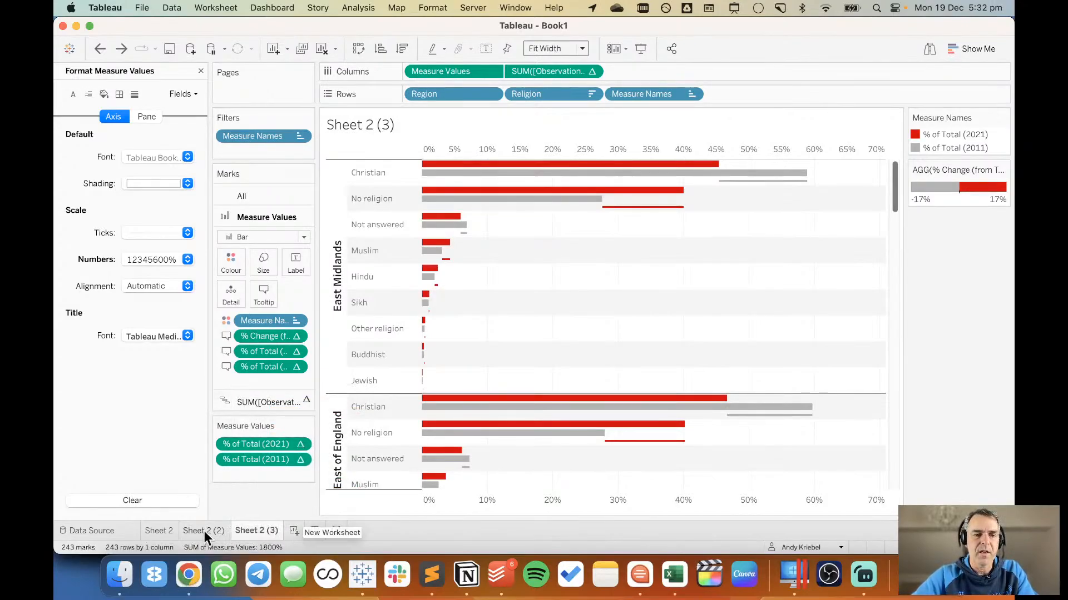
click(166, 529)
mouse_move(201, 527)
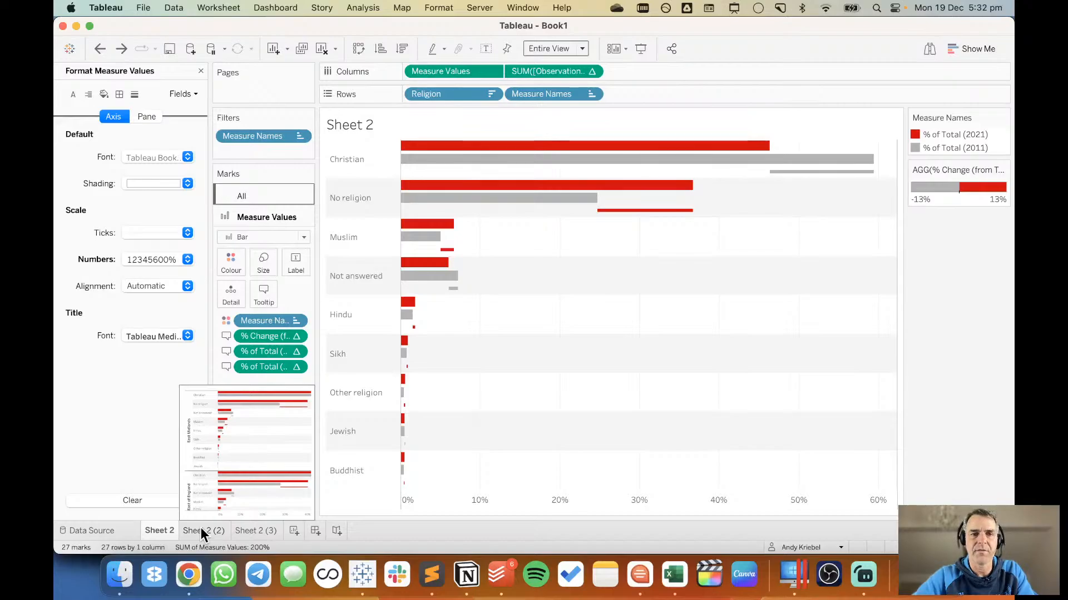
click(200, 529)
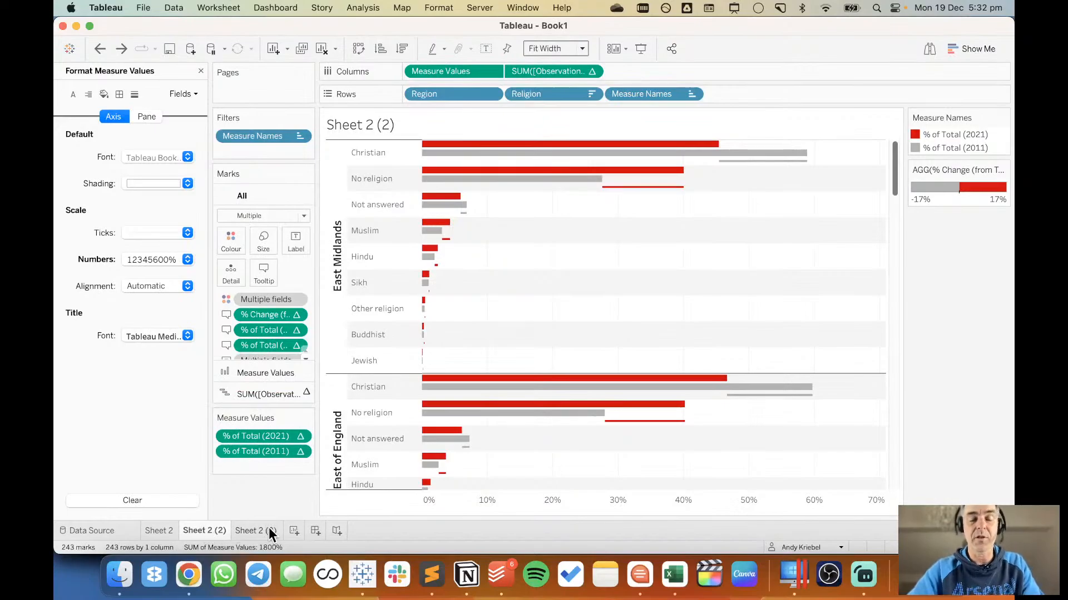
mouse_move(271, 533)
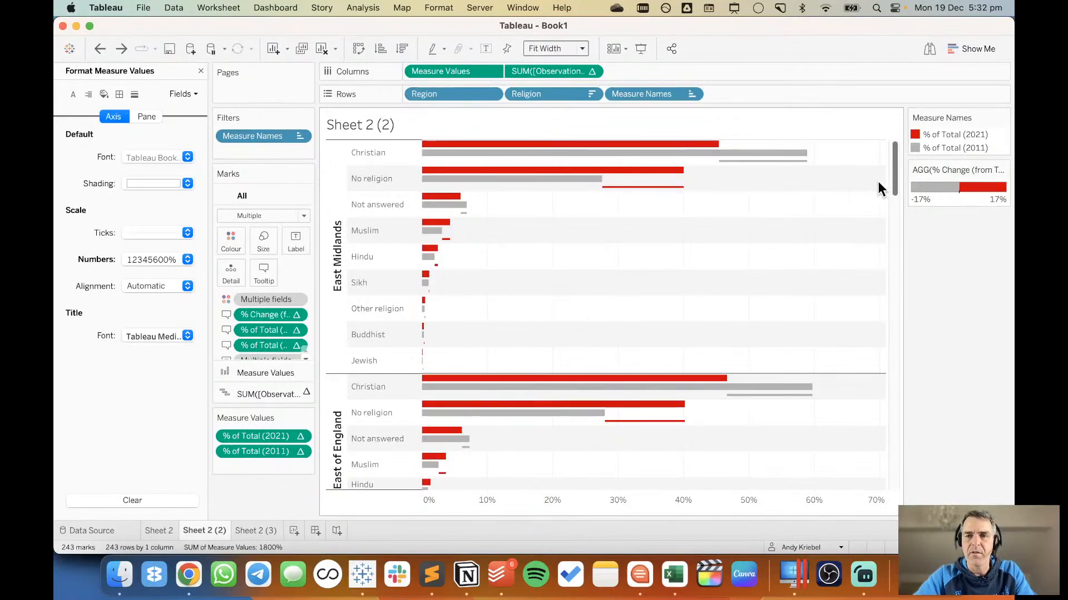
mouse_move(895, 175)
mouse_down()
mouse_move(895, 195)
mouse_move(895, 173)
mouse_up()
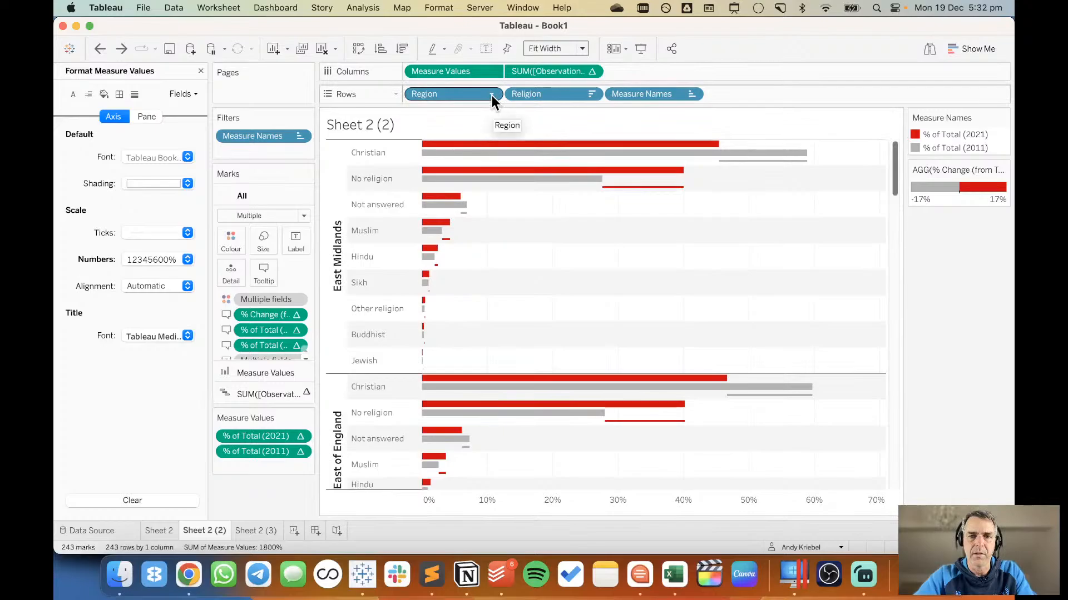
Check the sort settings of the Religion field in the regional chart without changing them.
click(592, 94)
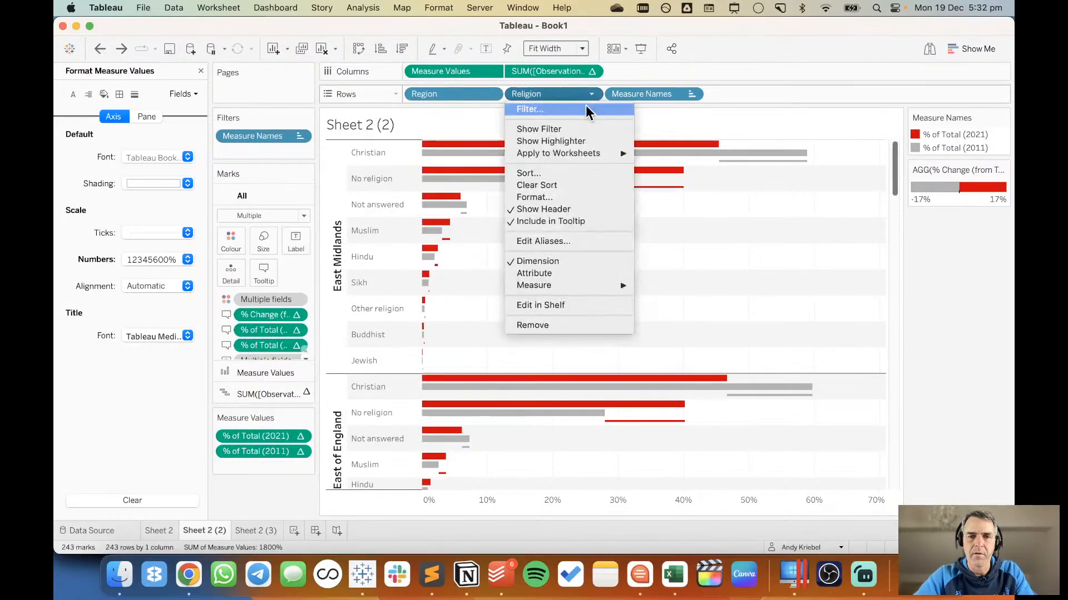
click(561, 173)
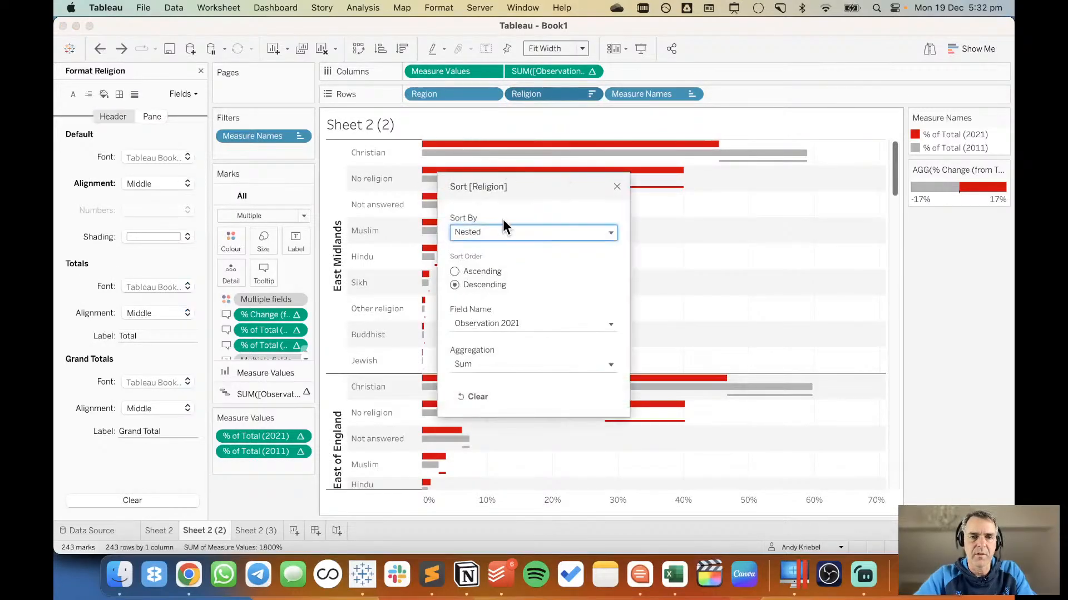
click(505, 231)
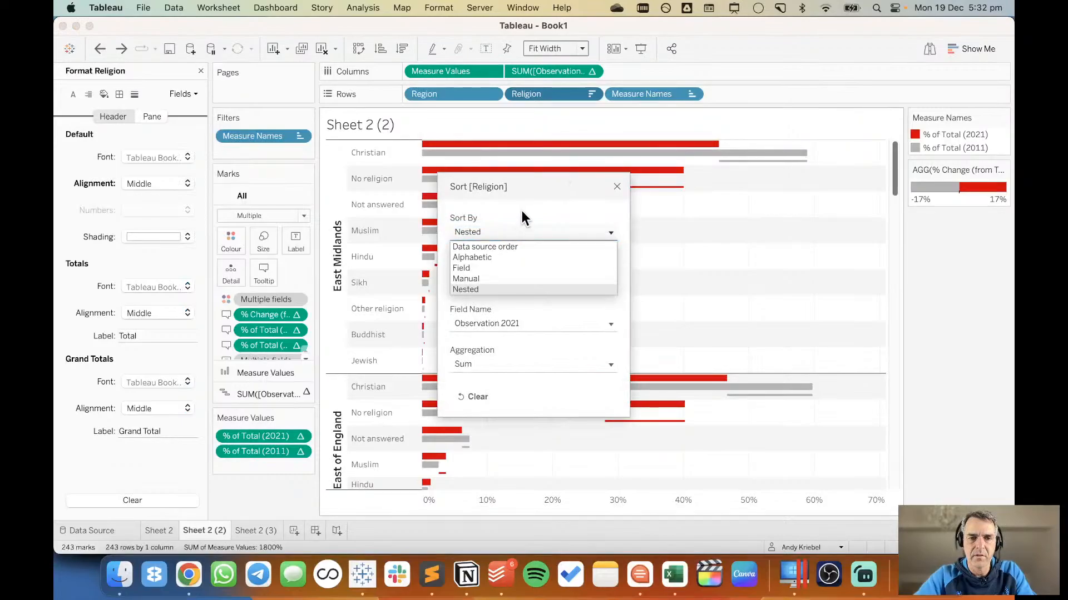
click(522, 211)
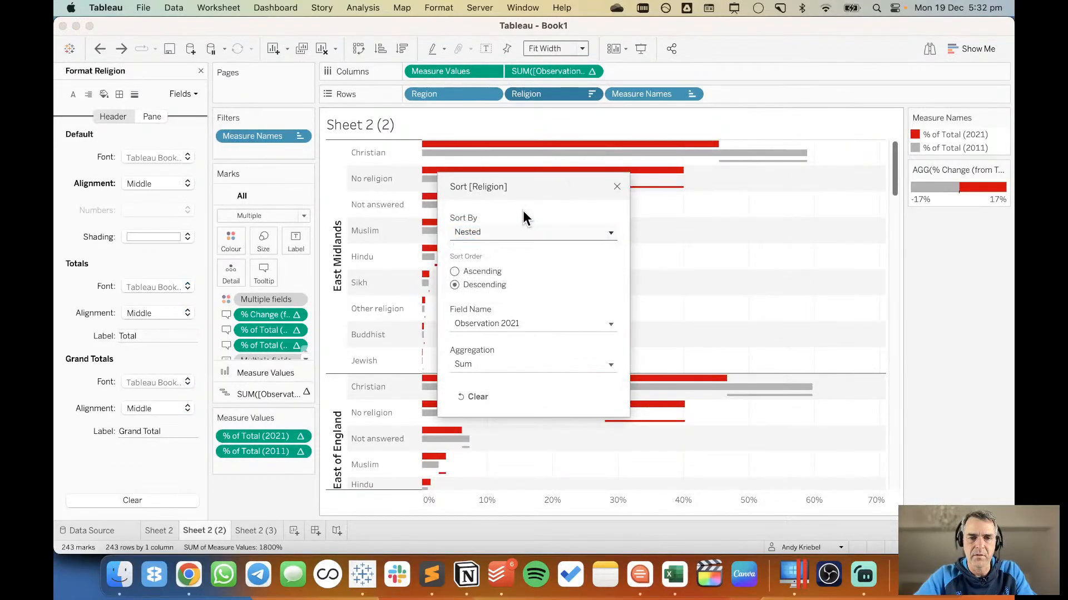
click(616, 187)
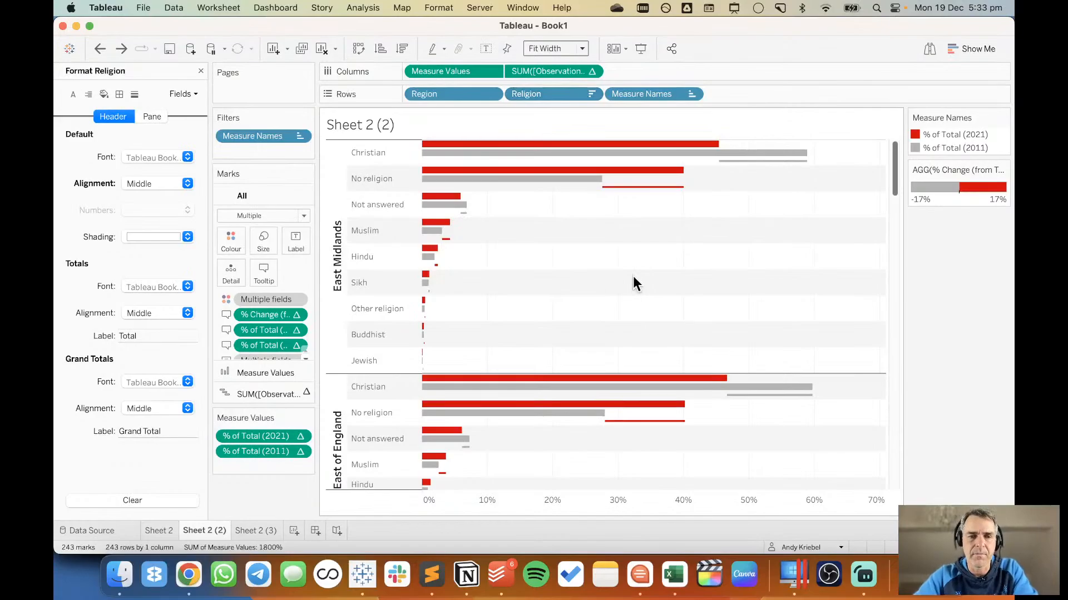
Close the Religion formatting options and examine the bars of every region down the whole chart.
click(200, 72)
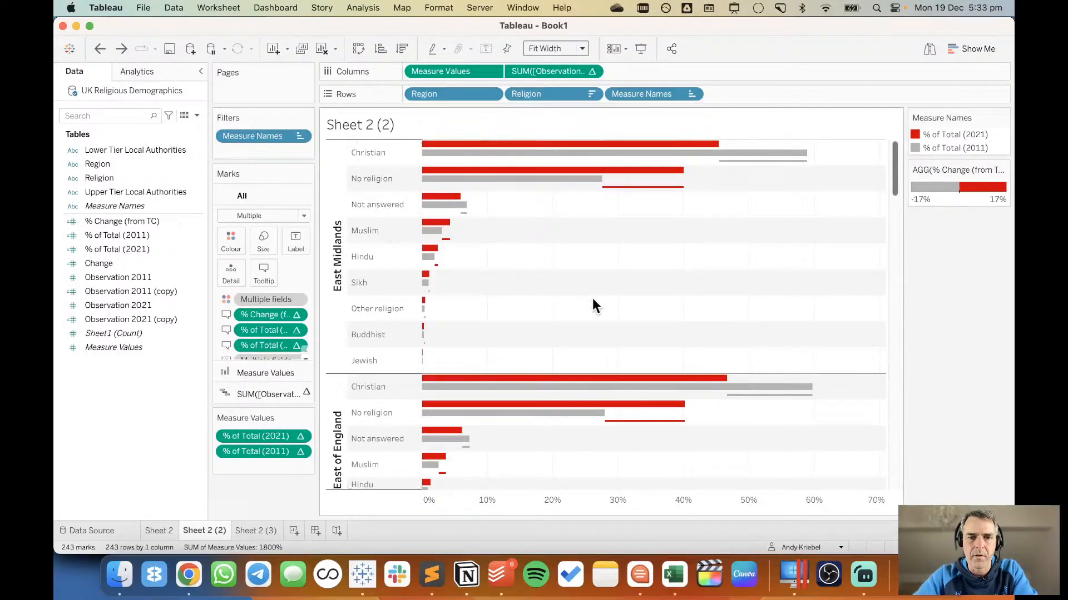
scroll(592, 300, down, 1)
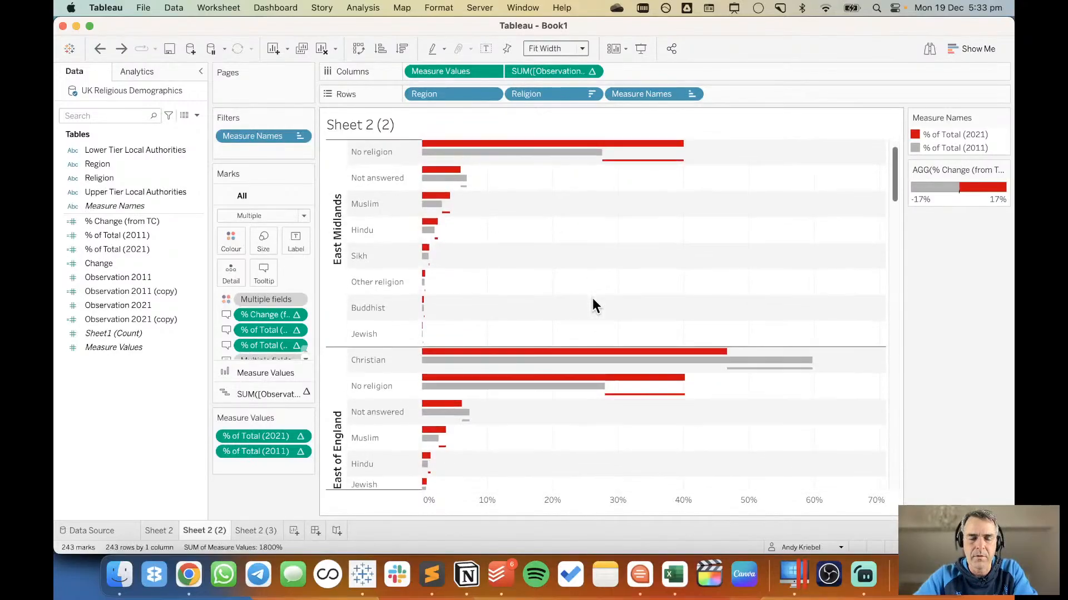
scroll(592, 301, down, 15)
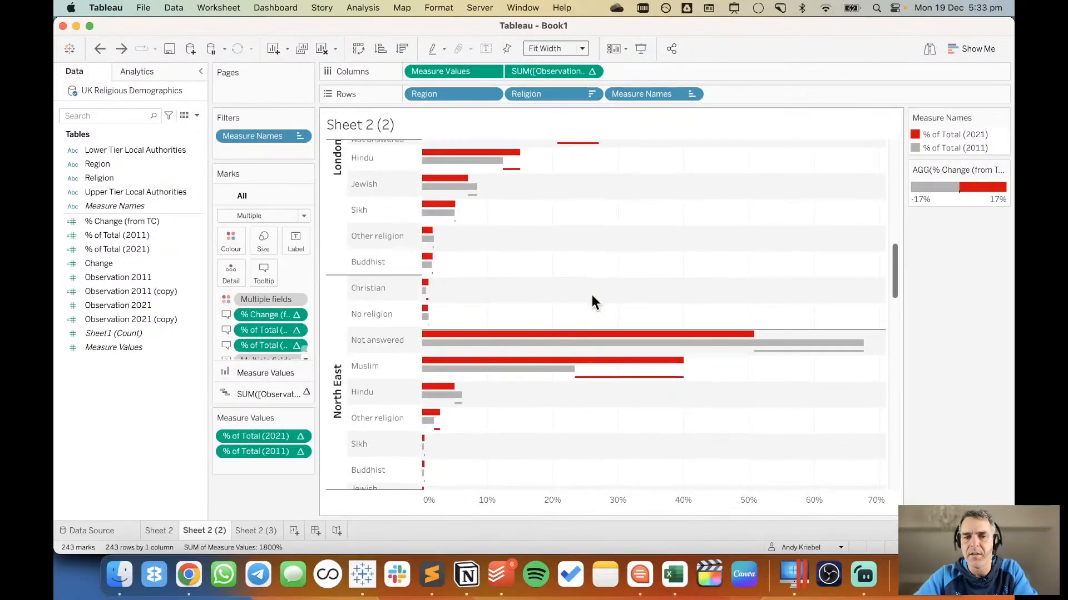
scroll(592, 298, down, 15)
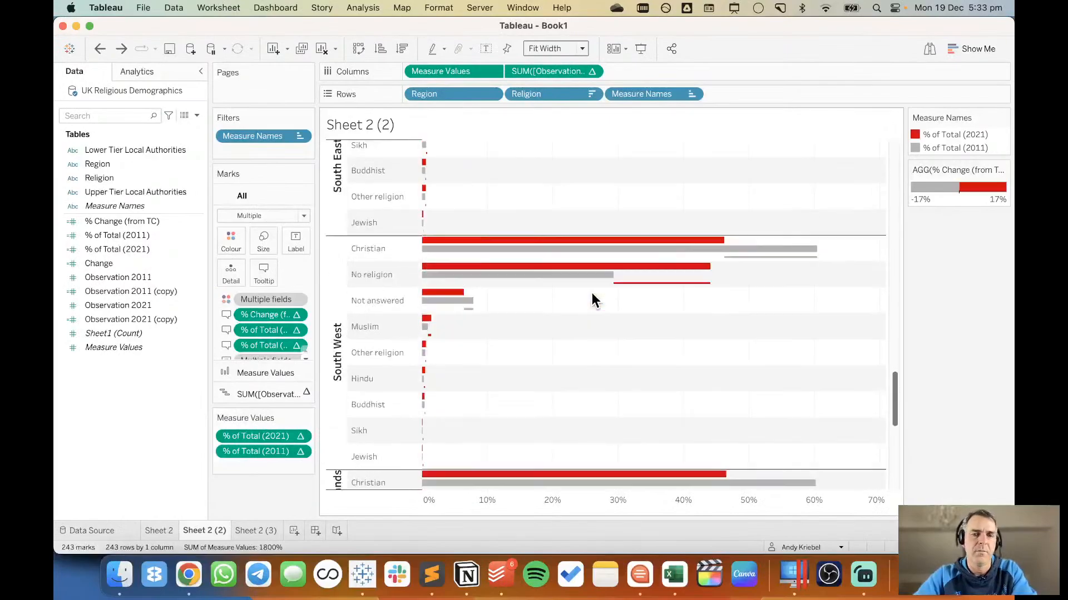
scroll(592, 300, down, 10)
scroll(591, 300, up, 4)
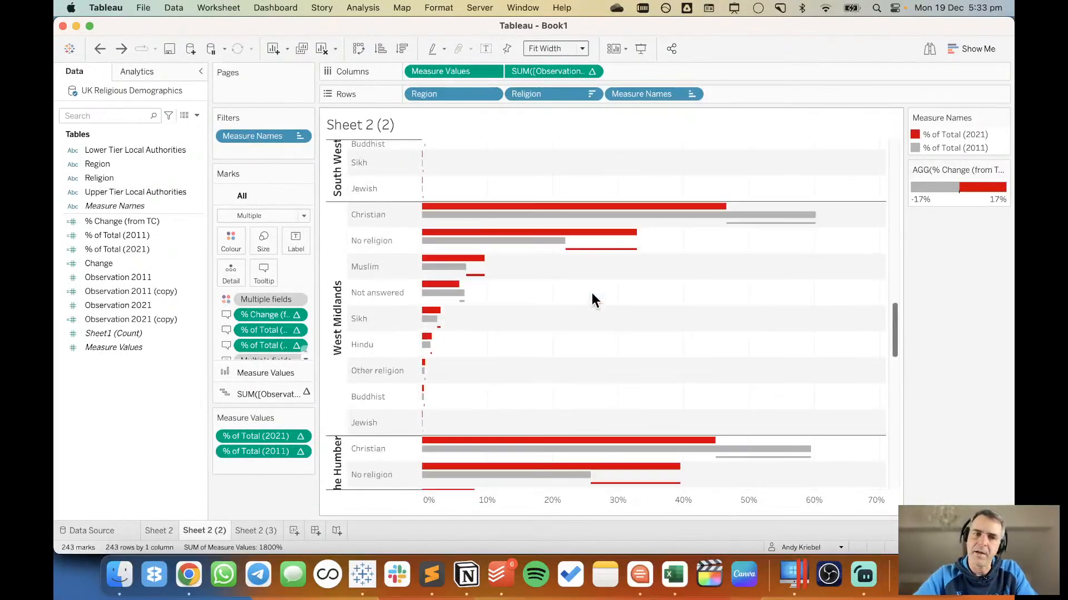
scroll(592, 292, up, 20)
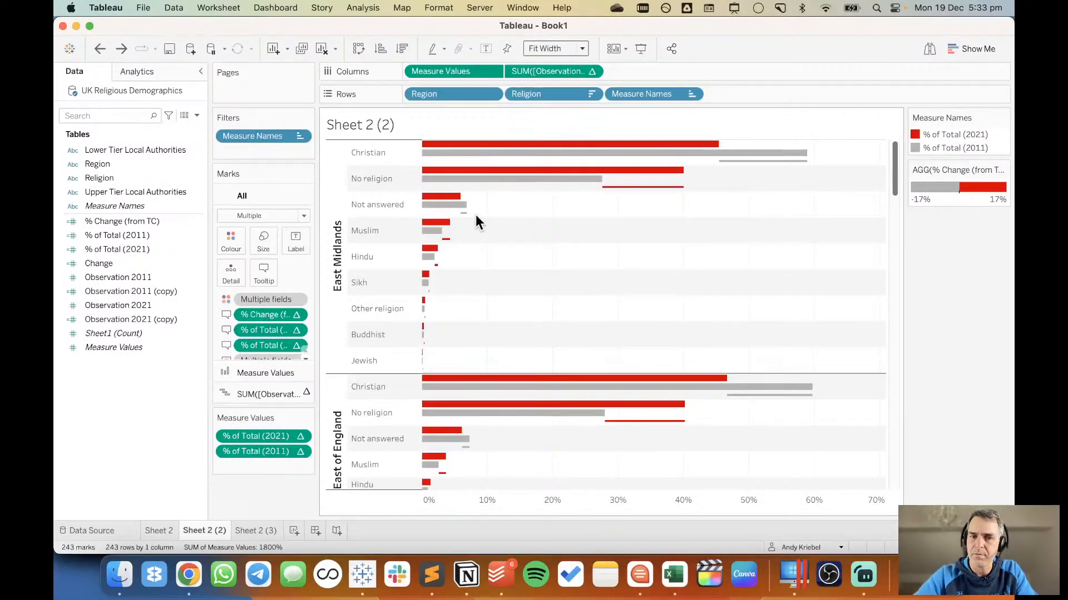
Create a new worksheet and list the Region field in its rows.
click(295, 530)
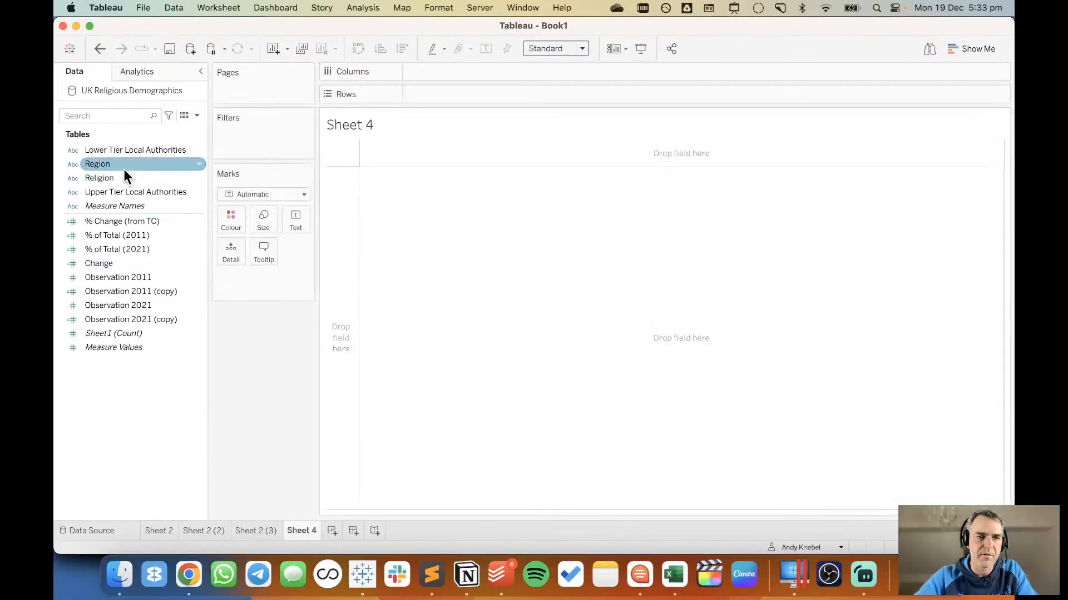
drag(125, 169, 346, 212)
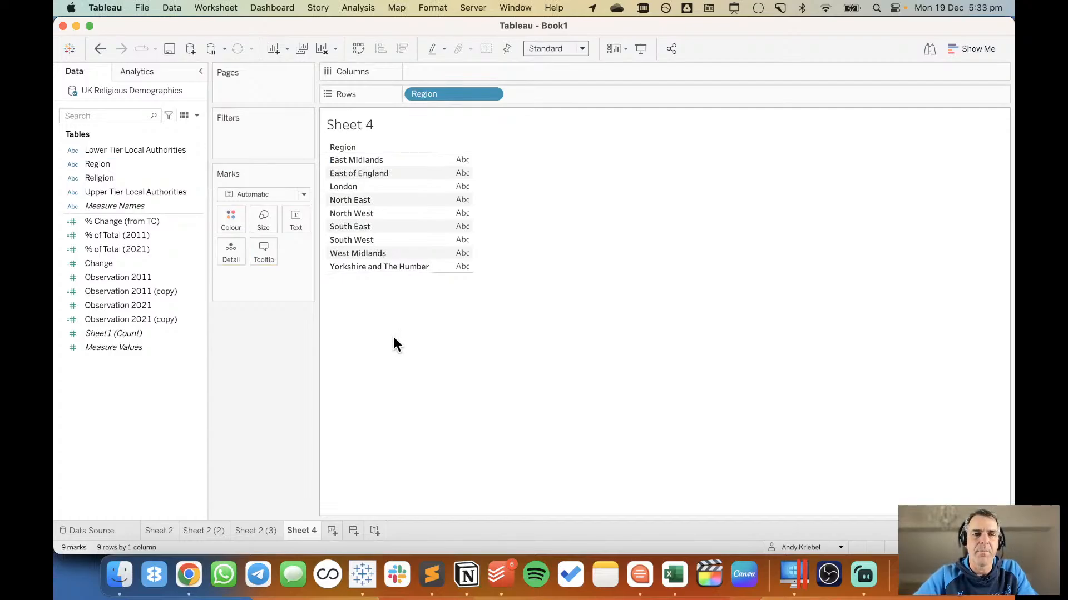
Duplicate the regional chart worksheet Sheet 2 (3).
mouse_move(273, 535)
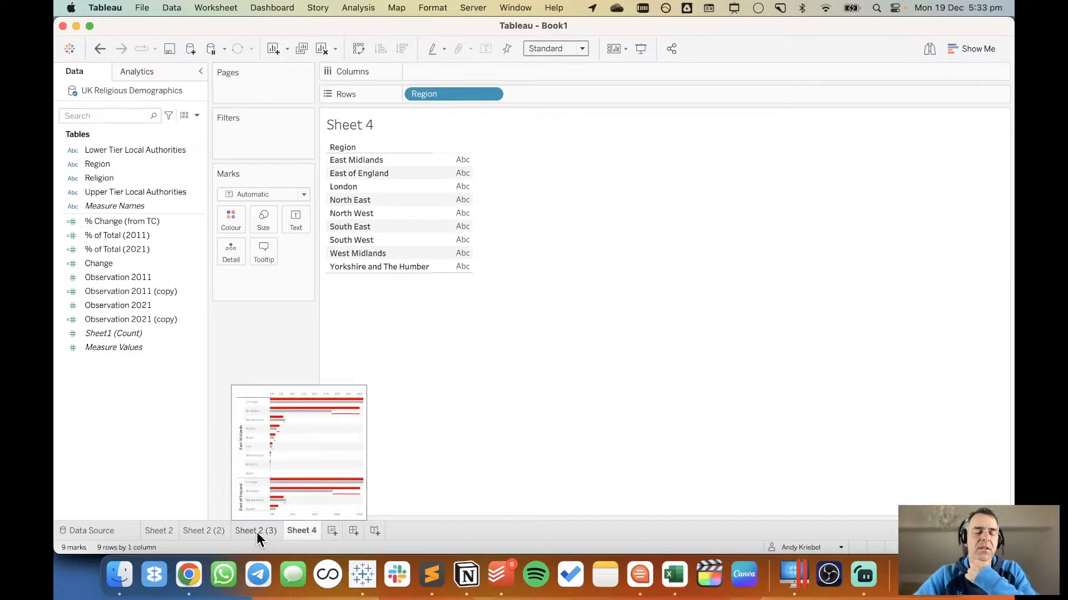
click(256, 532)
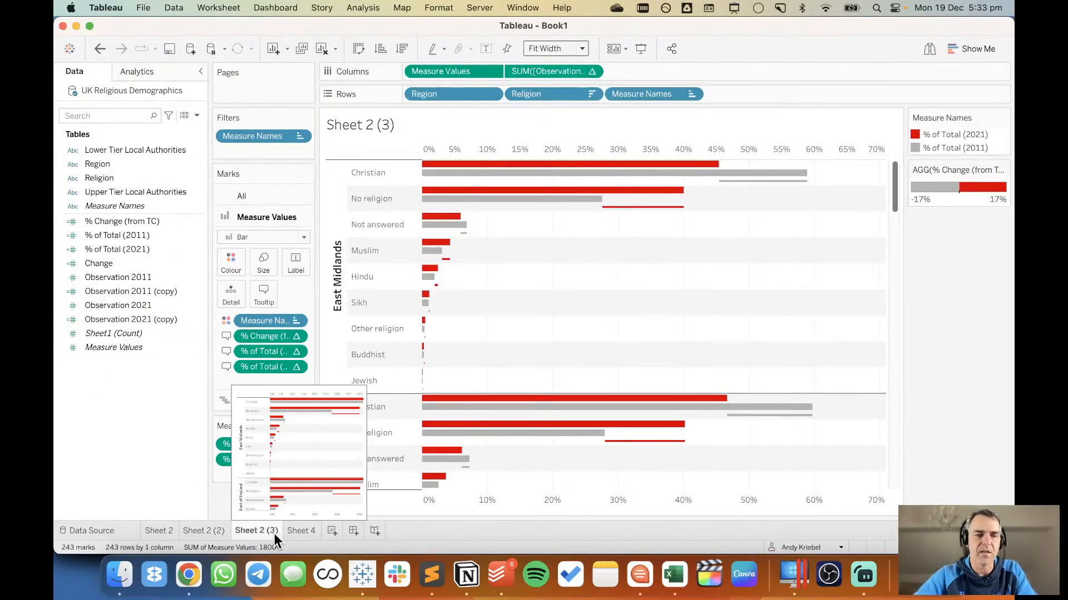
click(298, 532)
click(259, 532)
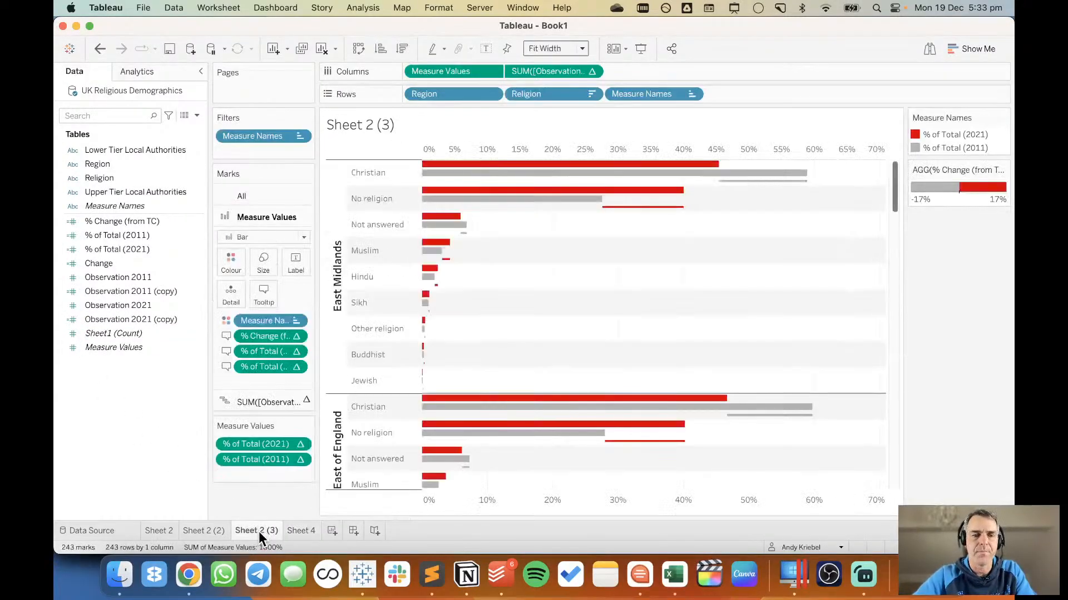
right_click(259, 532)
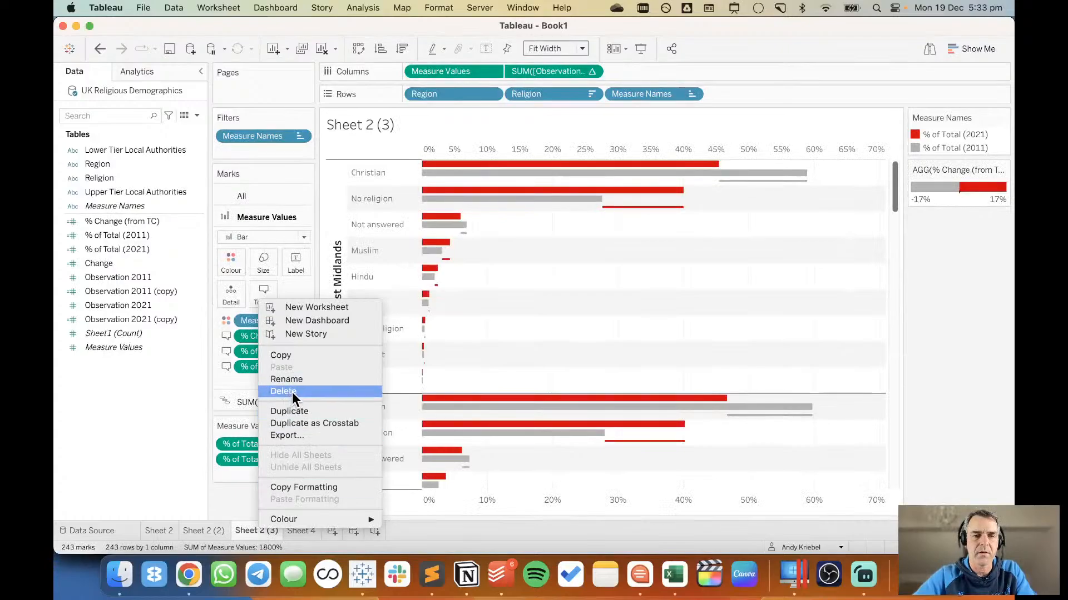
click(298, 410)
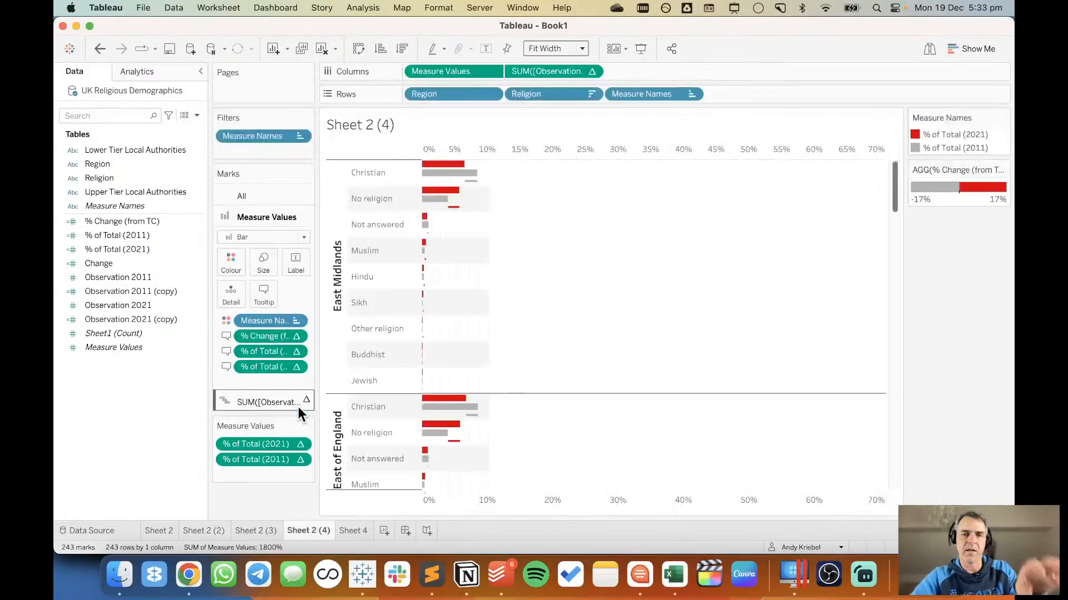
On Sheet 4, group the East Midlands, East of England and London regions together.
click(353, 530)
right_click(353, 530)
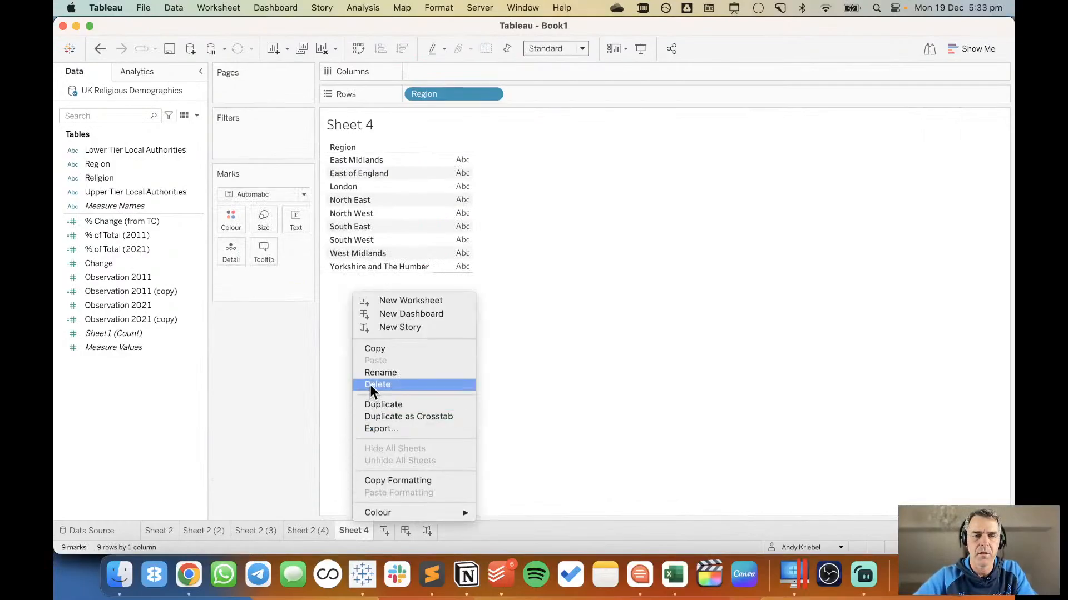
click(284, 371)
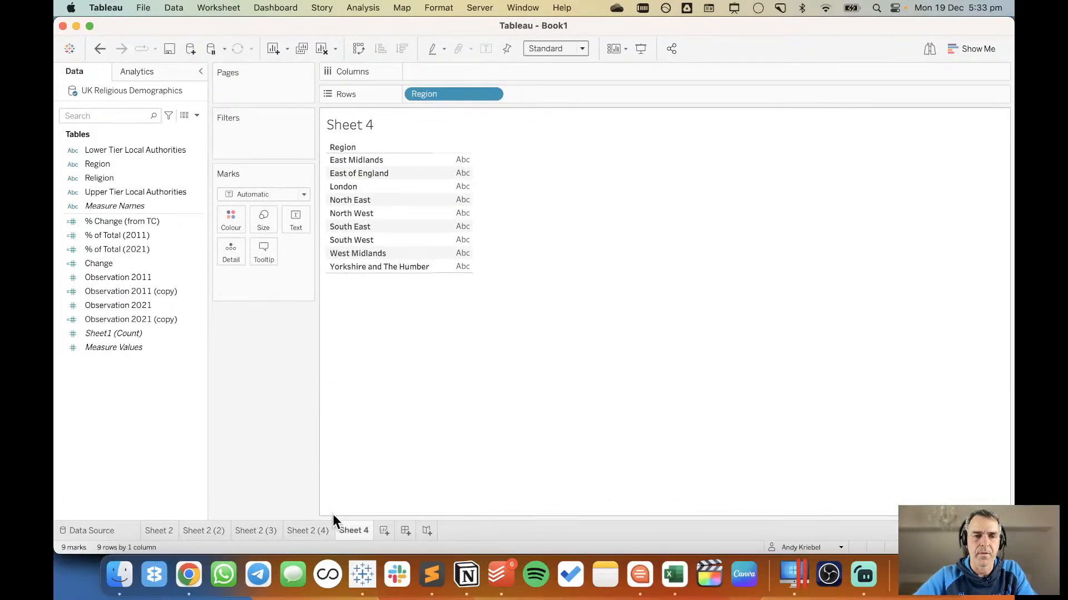
click(346, 158)
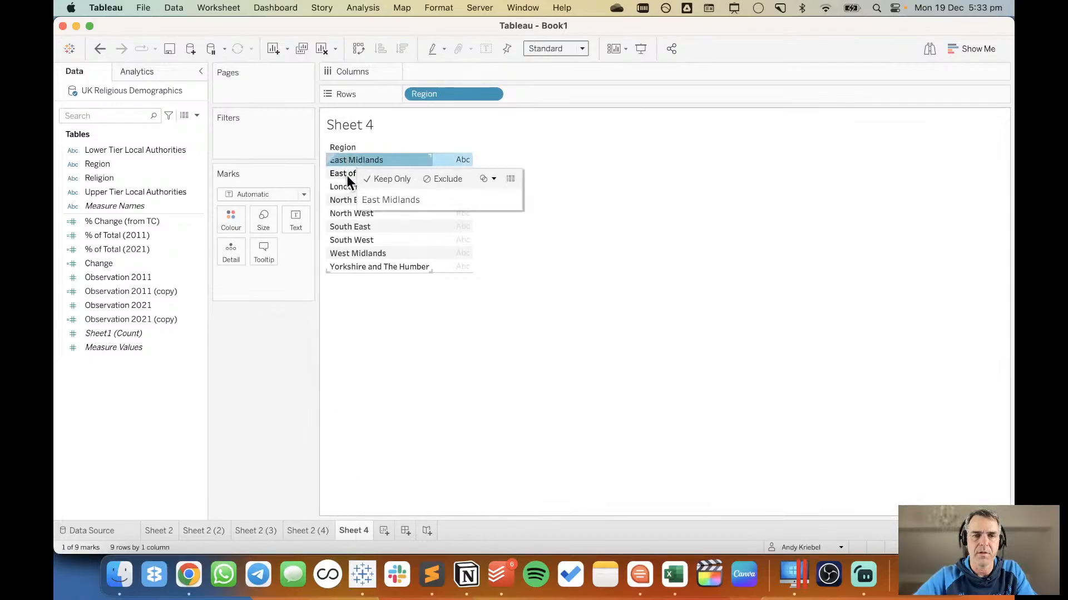
shift+click(345, 184)
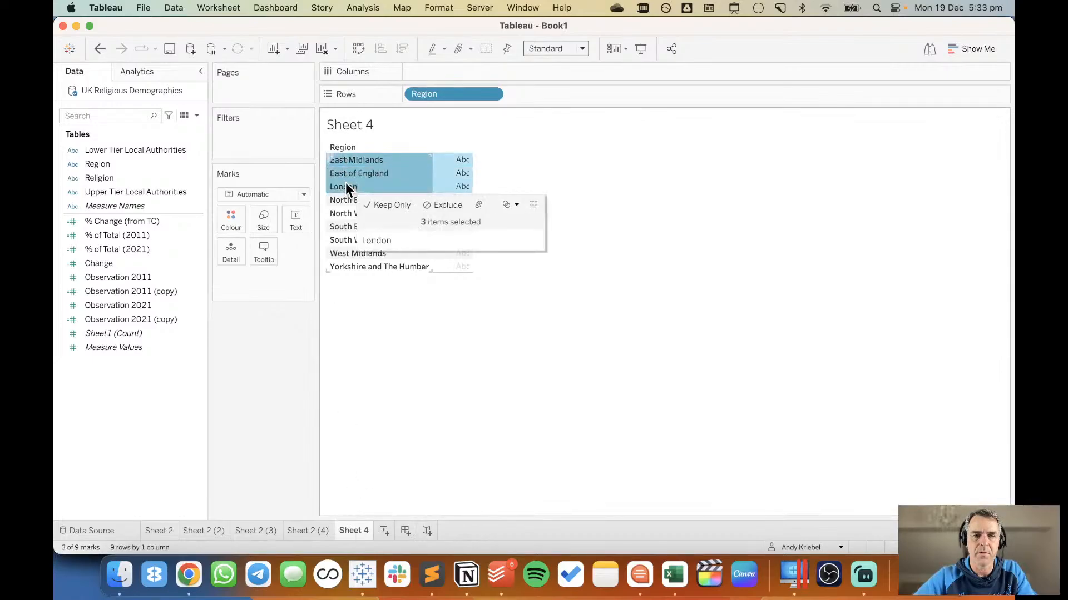
click(480, 205)
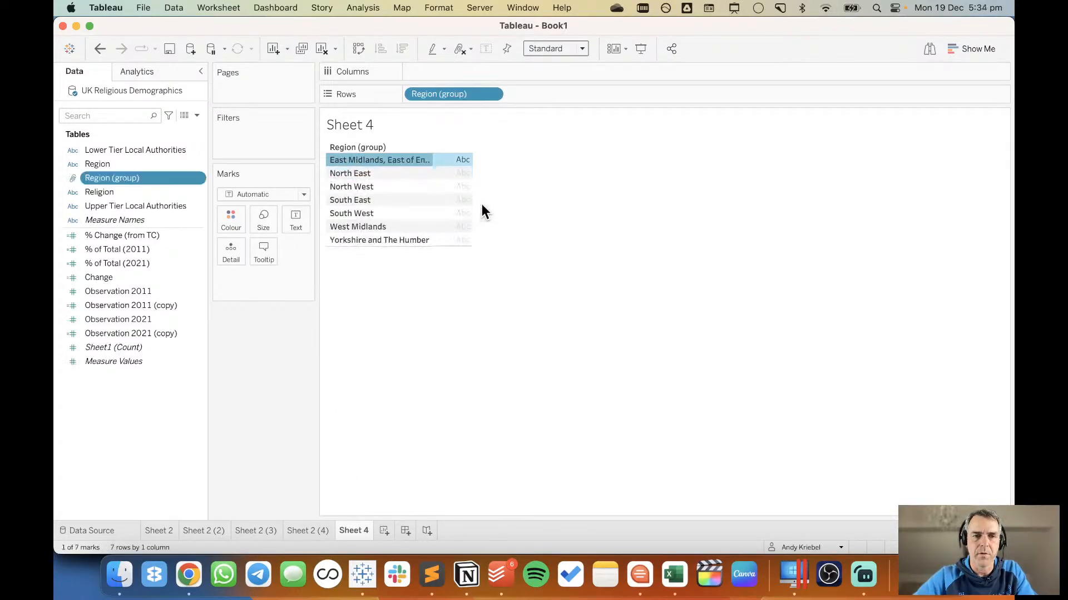
Set the alias of the group of East Midlands, East of England and London to 1.
right_click(389, 158)
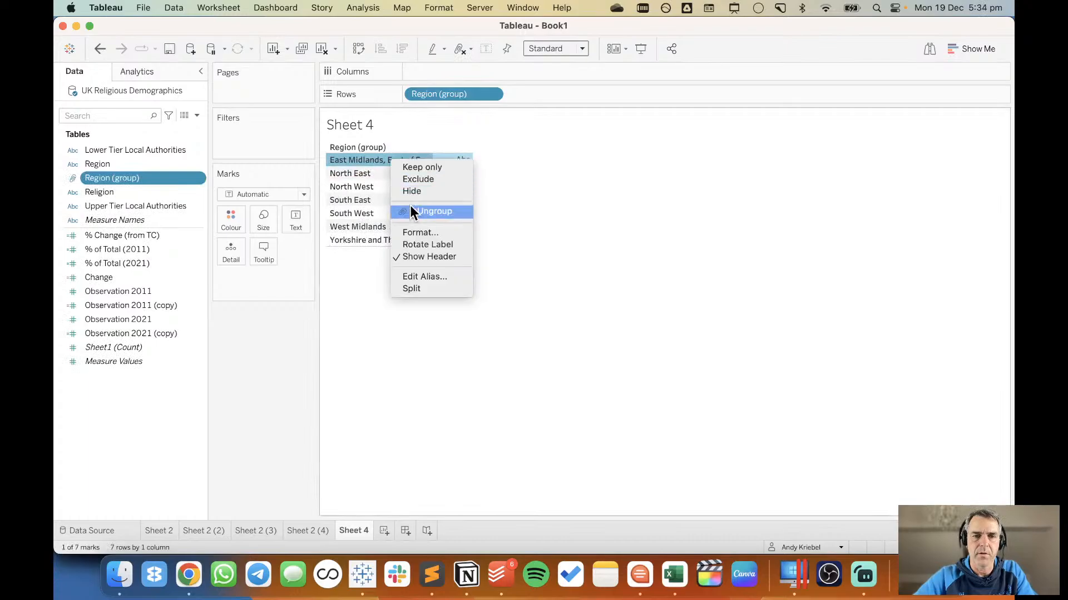
click(427, 277)
text(1)
key(Return)
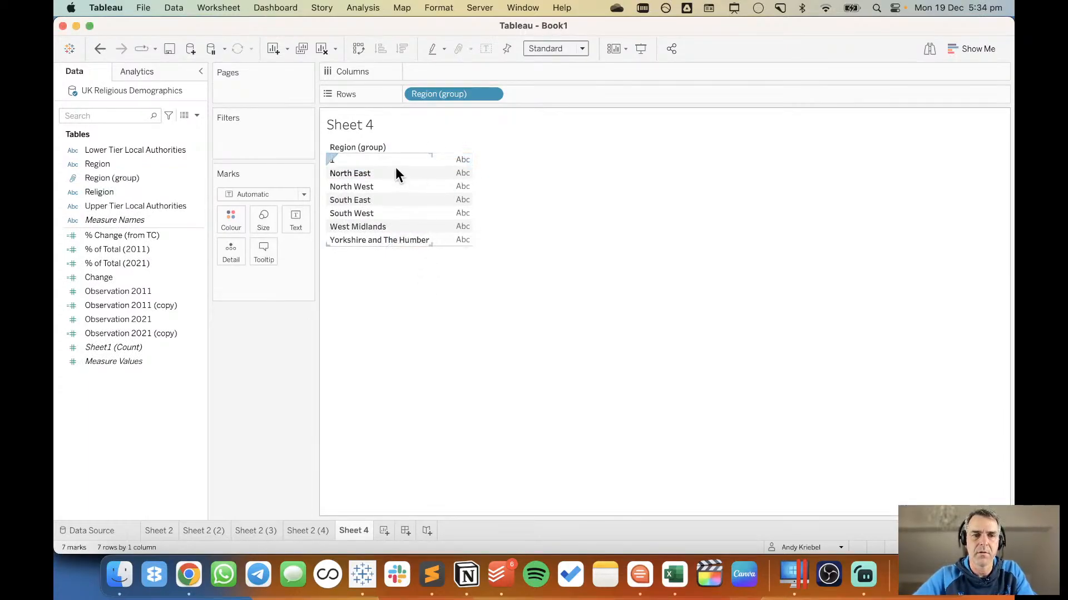
Group North East, North West and South East, and set the alias of that group to 2.
click(393, 172)
shift+click(389, 199)
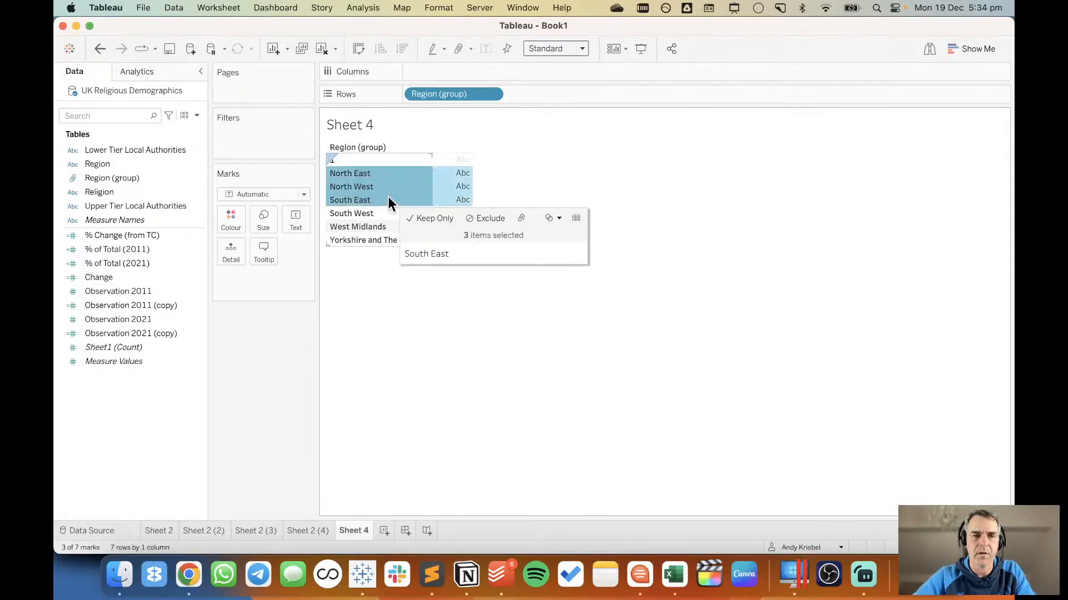
right_click(388, 199)
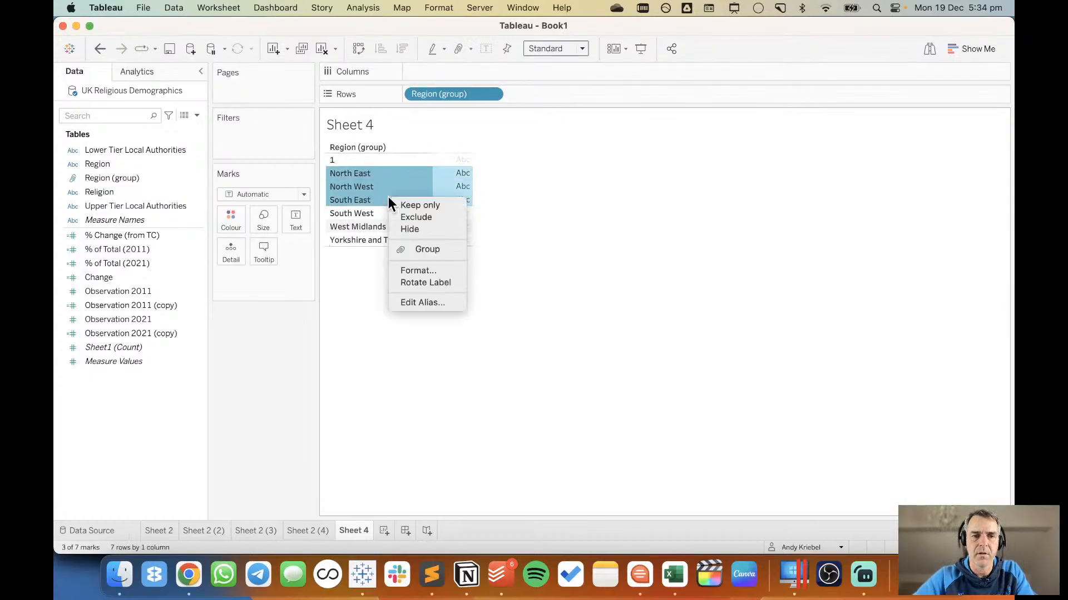
click(419, 252)
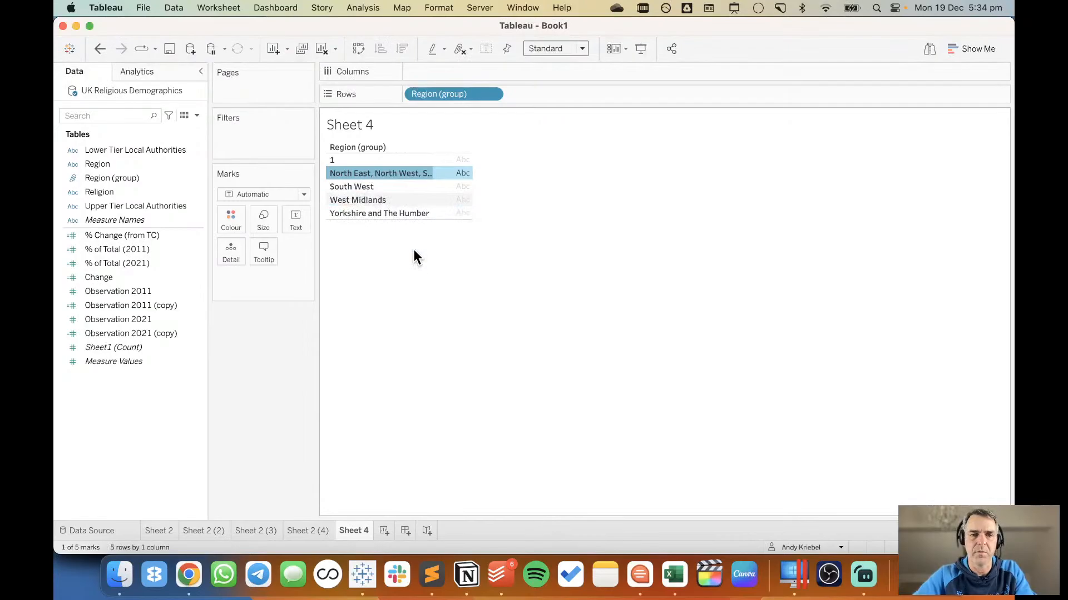
right_click(396, 175)
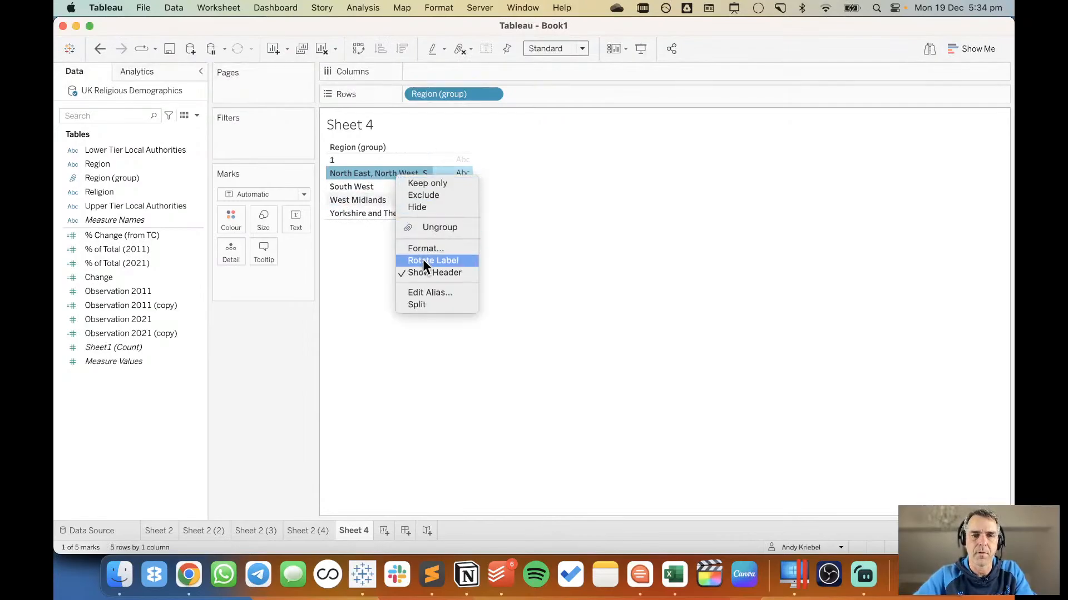
click(425, 291)
text(2)
key(Return)
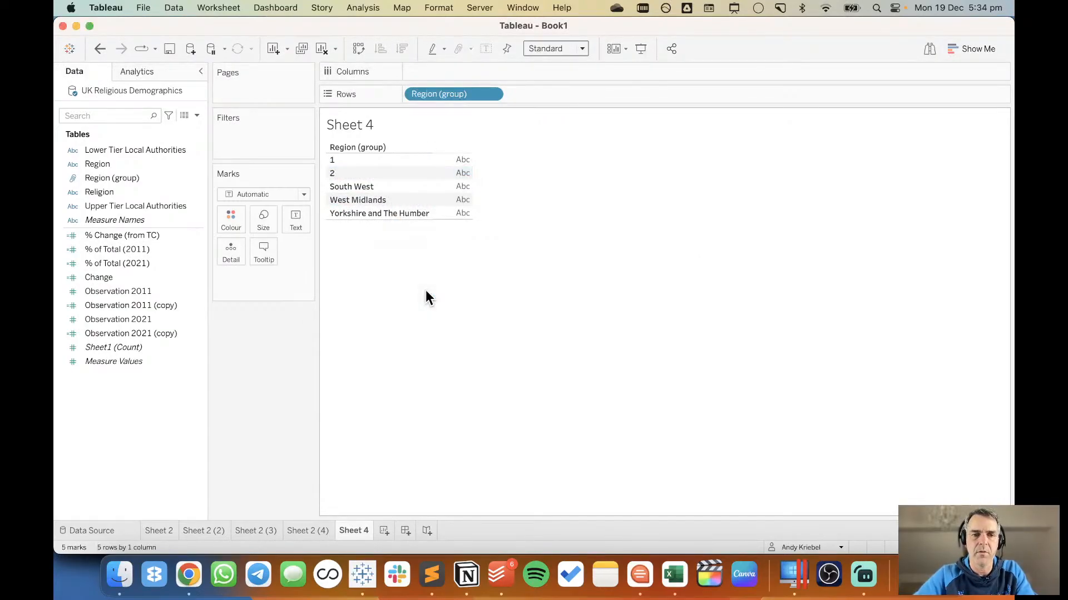
Select South West, West Midlands and Yorkshire and The Humber, and edit their alias to 3.
click(393, 188)
shift+click(391, 211)
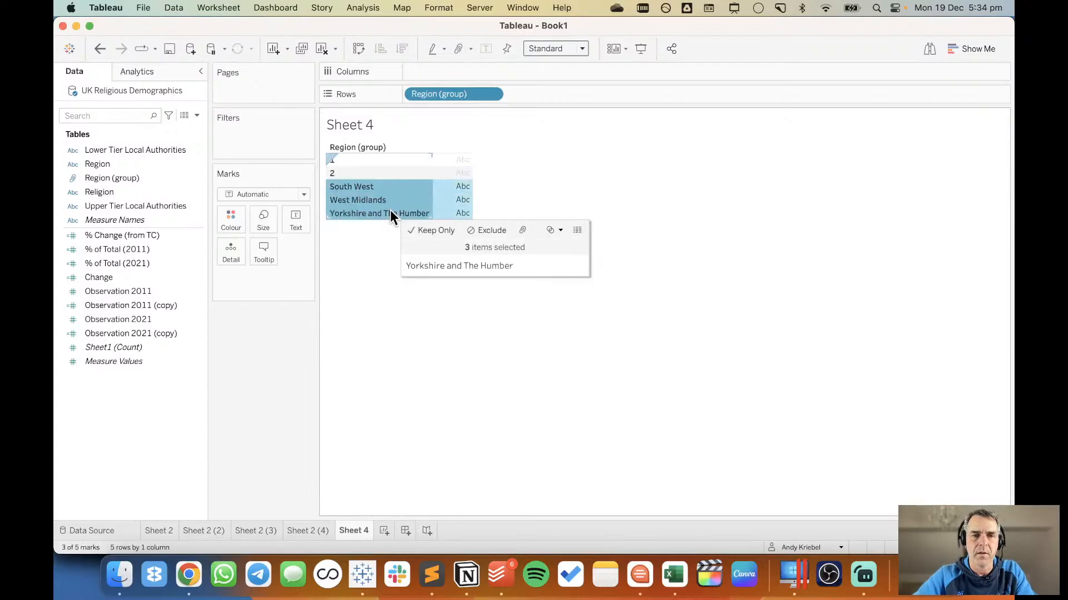
right_click(390, 211)
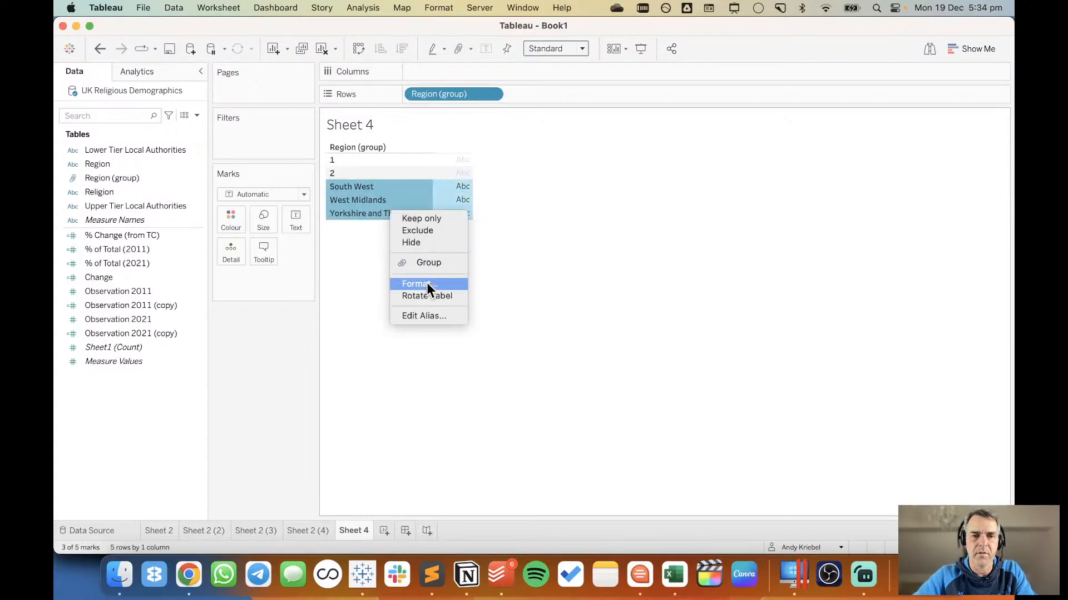
click(428, 316)
text(3)
key(Return)
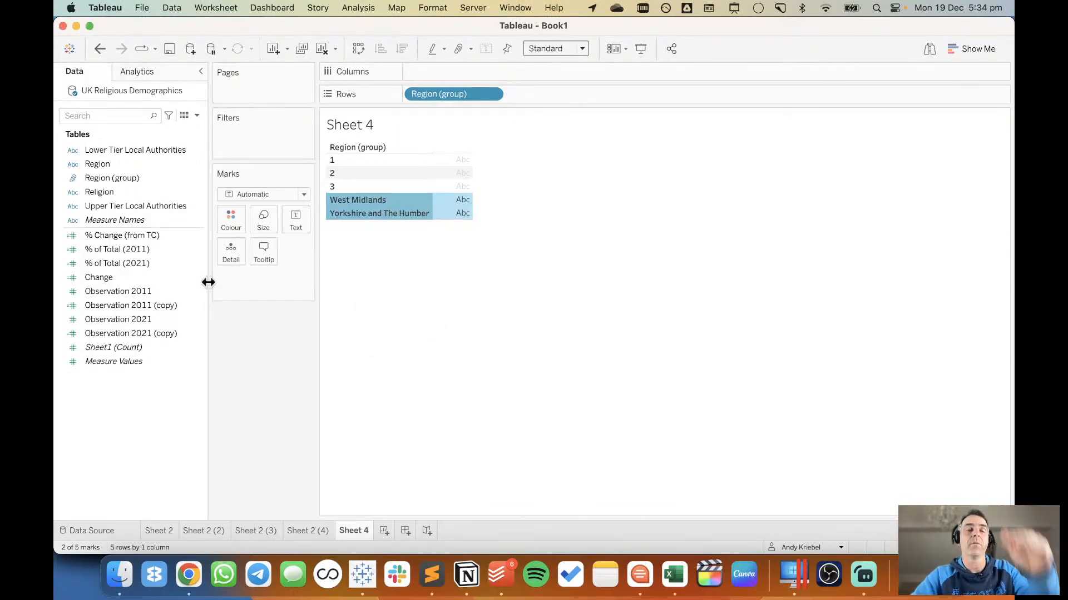
Rename the Region (group) field as ROWS.
right_click(115, 179)
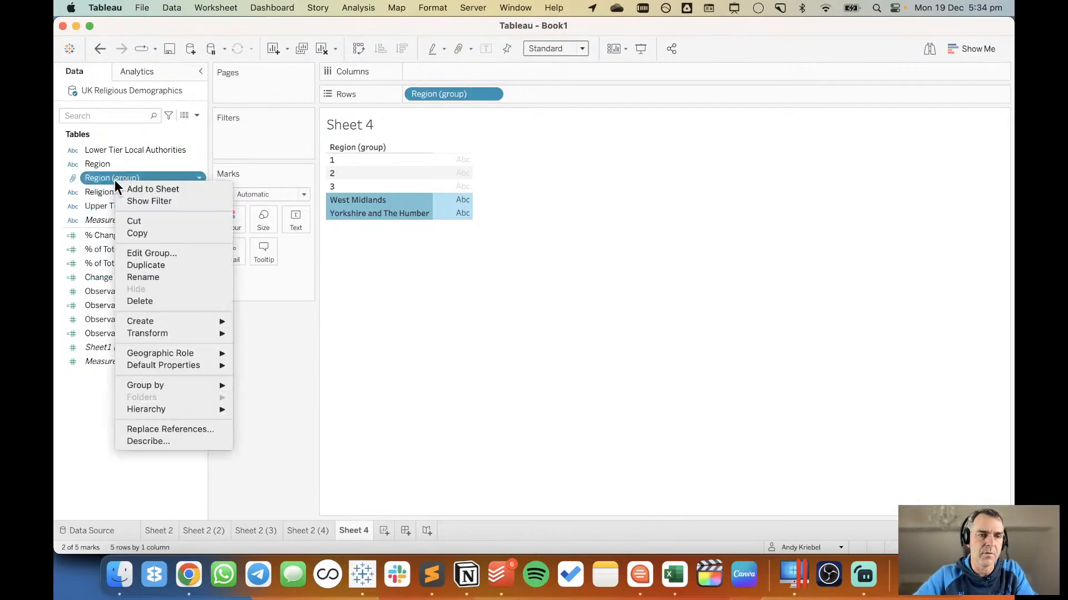
click(159, 275)
text(ROW)
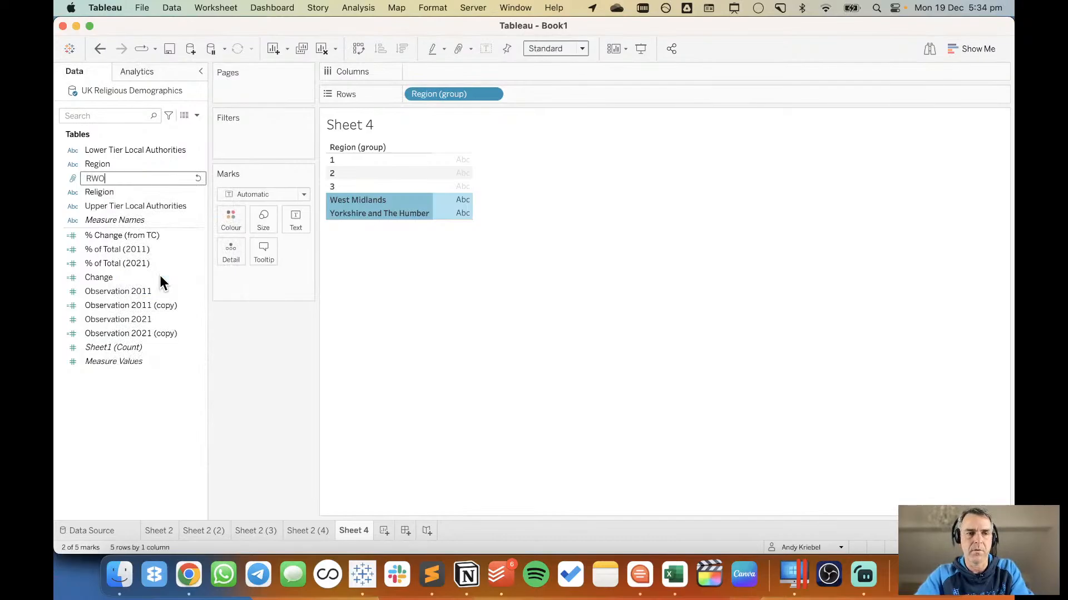
text(S)
key(Return)
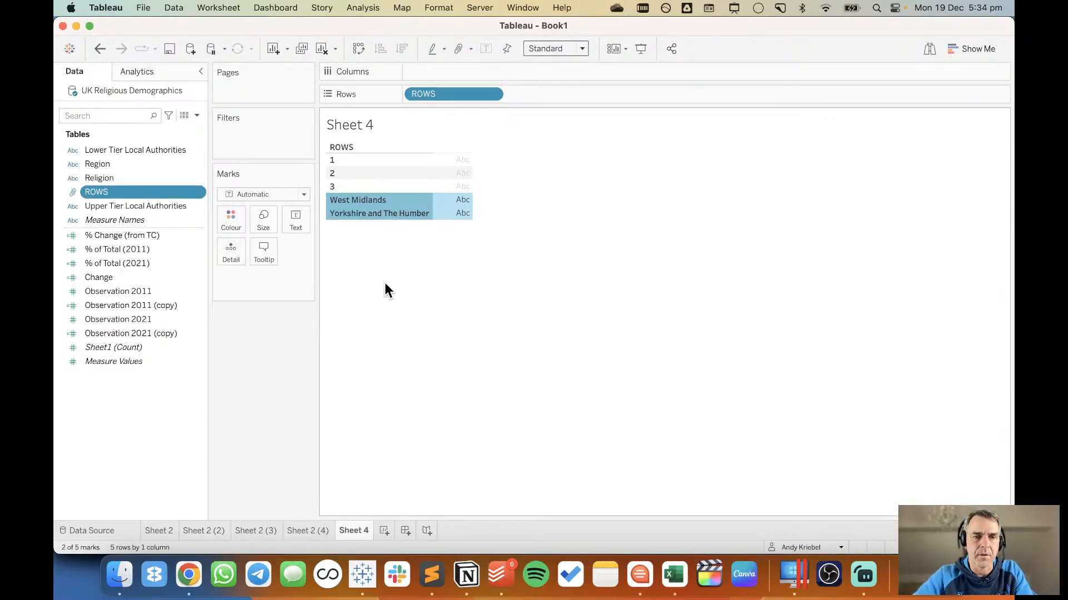
Edit the ROWS group so that West Midlands and Yorkshire and The Humber join South West in group 3.
right_click(113, 191)
click(142, 264)
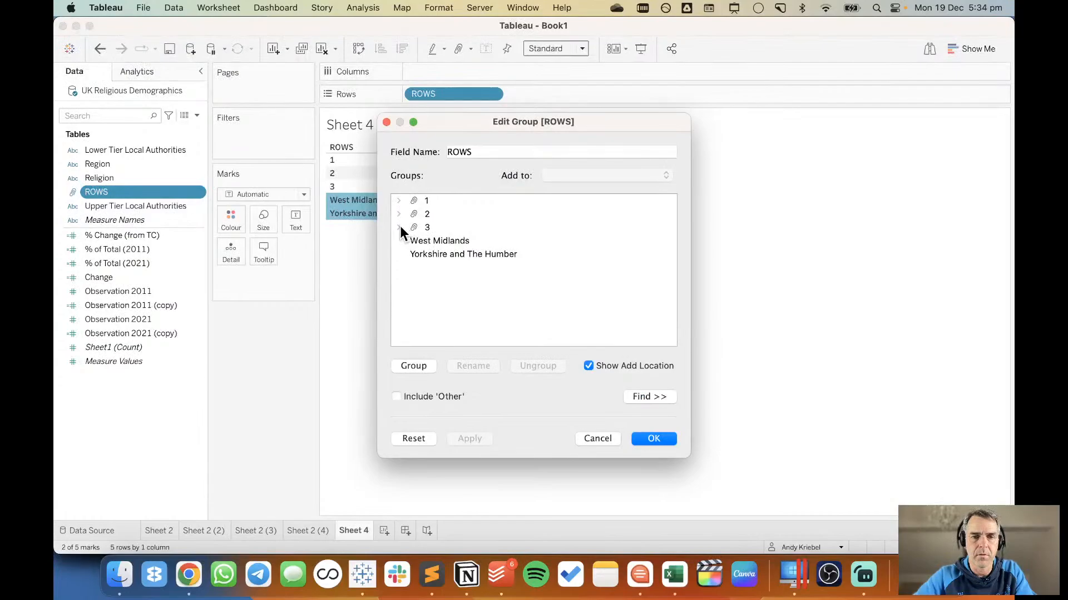
click(399, 227)
click(422, 254)
shift+click(432, 267)
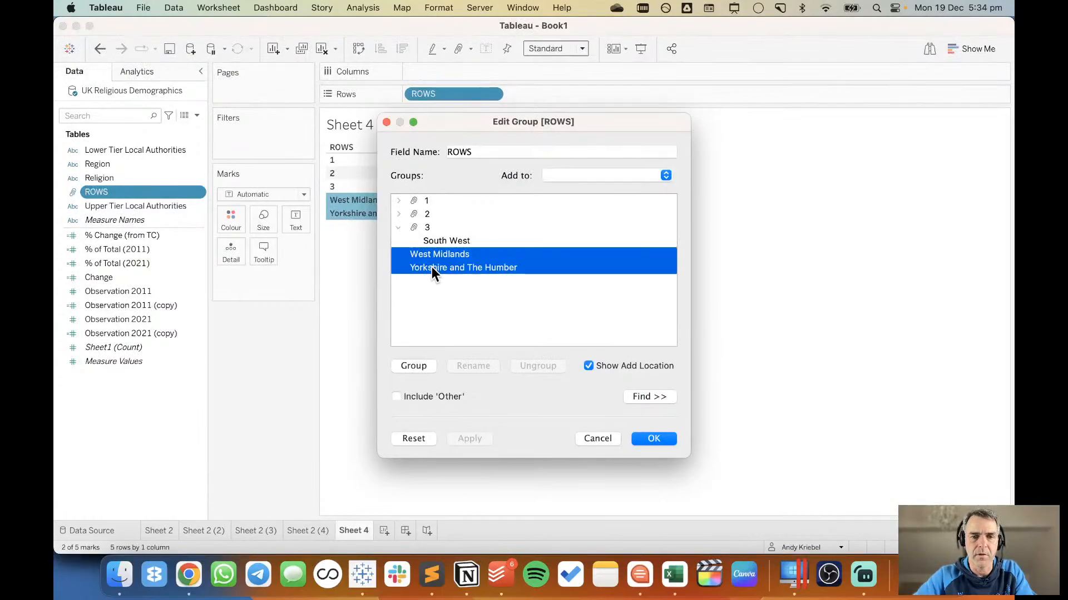
drag(439, 252, 439, 237)
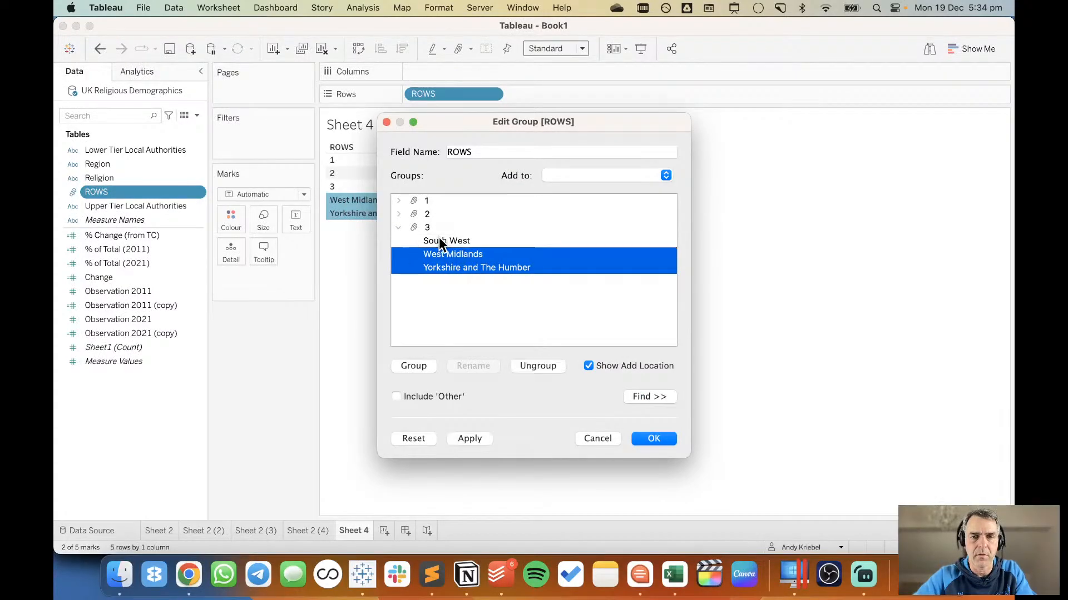
click(654, 439)
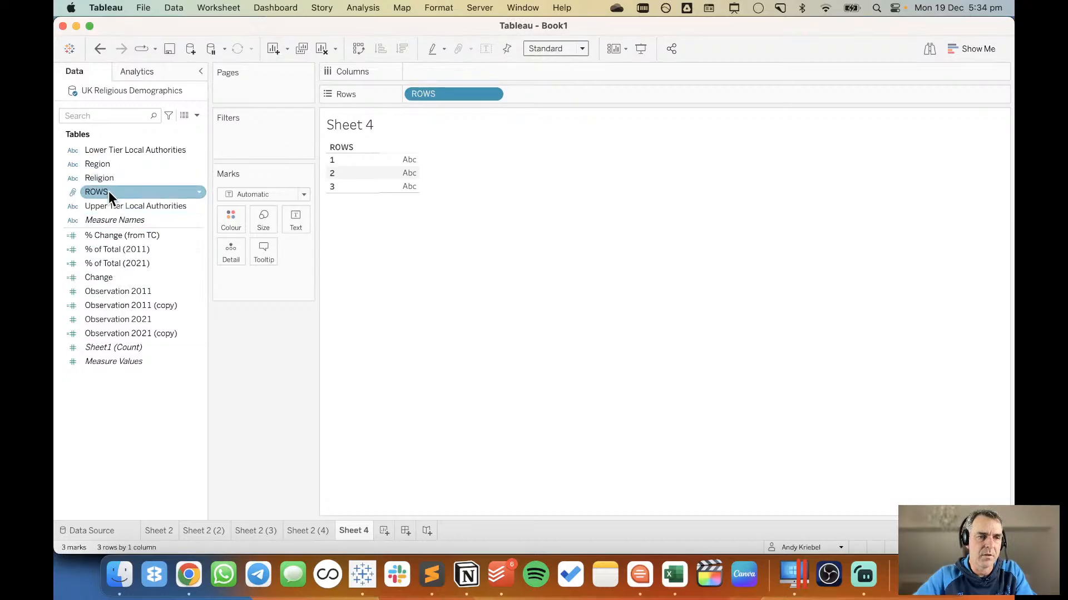
Replace ROWS with Region in the sheet's rows, and group East Midlands, North East and South West.
drag(113, 166, 443, 95)
click(379, 159)
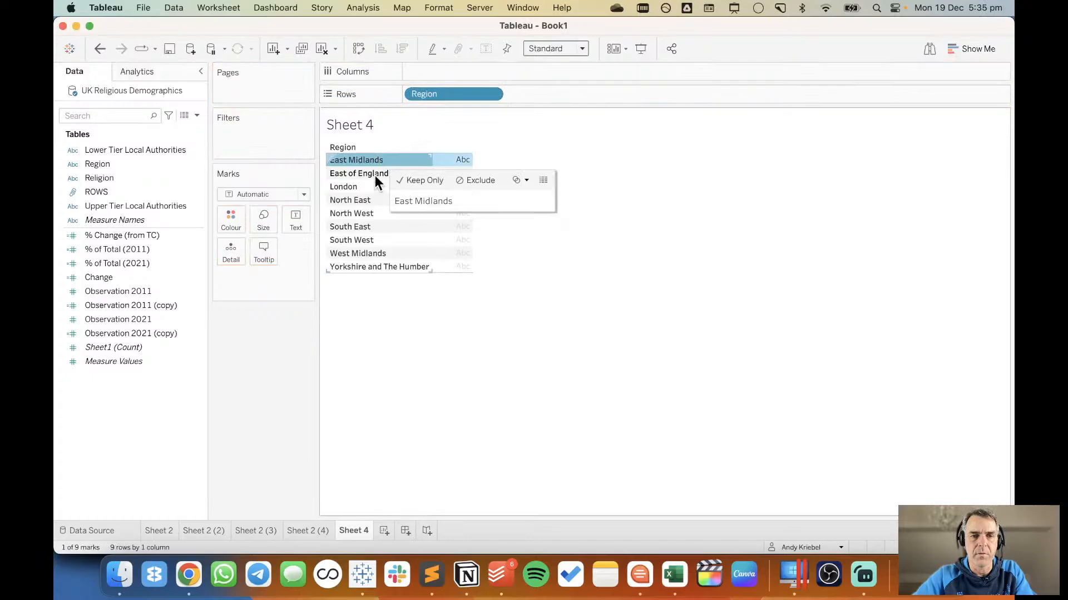
super+click(365, 201)
super+click(363, 241)
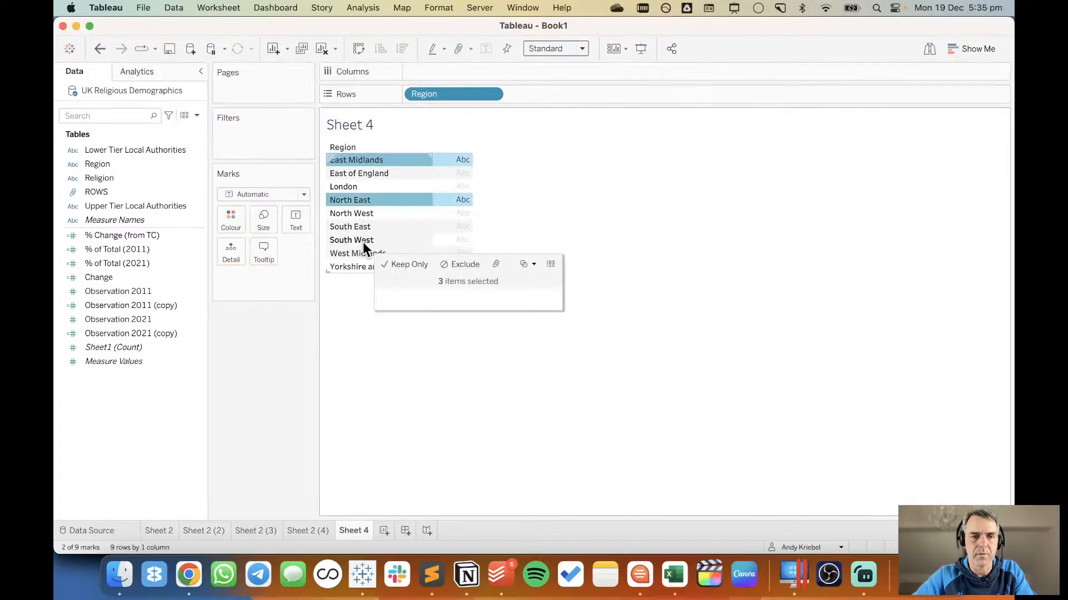
click(494, 264)
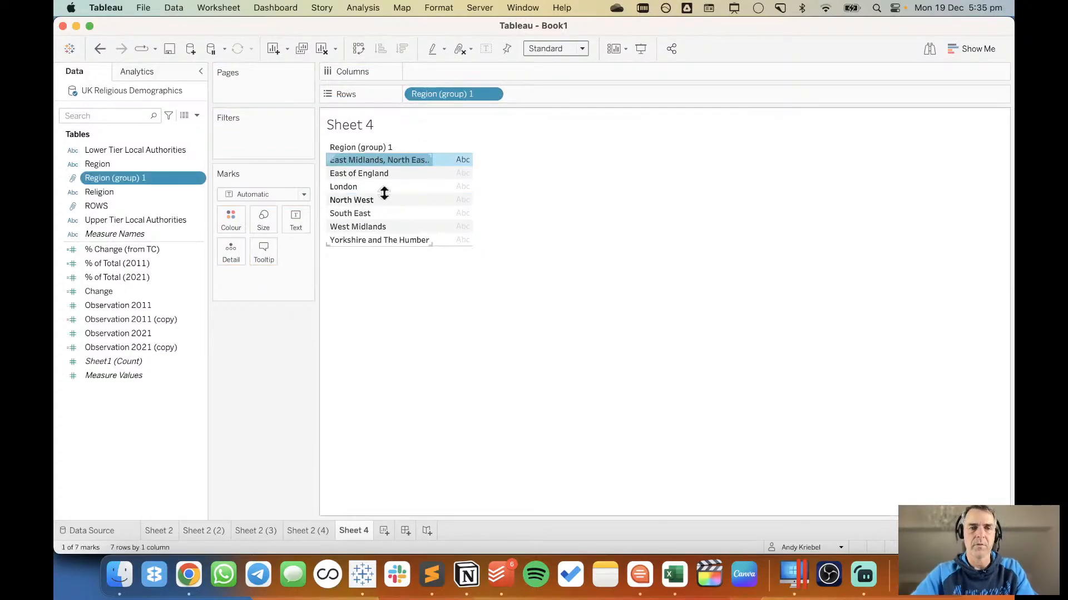
Set the alias of the group of East Midlands, North East and South West to 1.
right_click(368, 160)
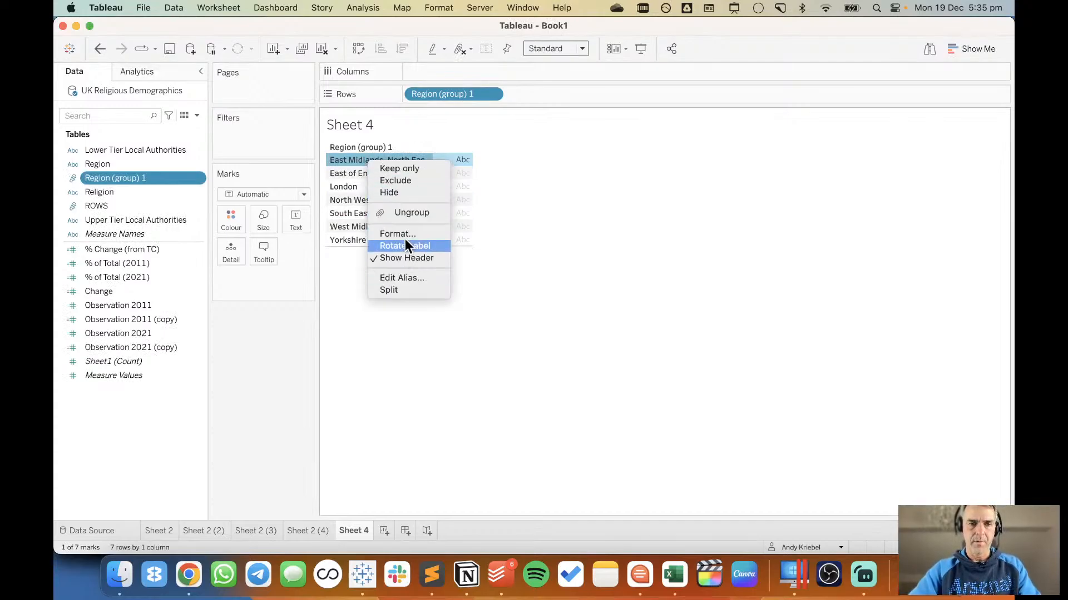
click(410, 278)
text(1)
Group East of England, North West and West Midlands, and set the new group's alias to 2.
click(378, 171)
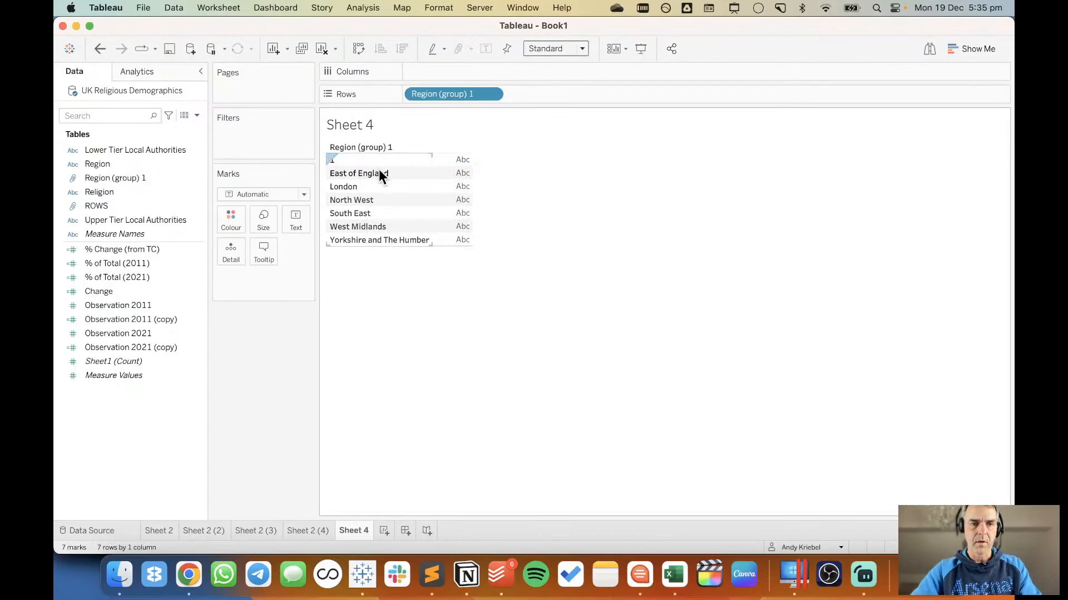
super+click(377, 200)
super+click(376, 226)
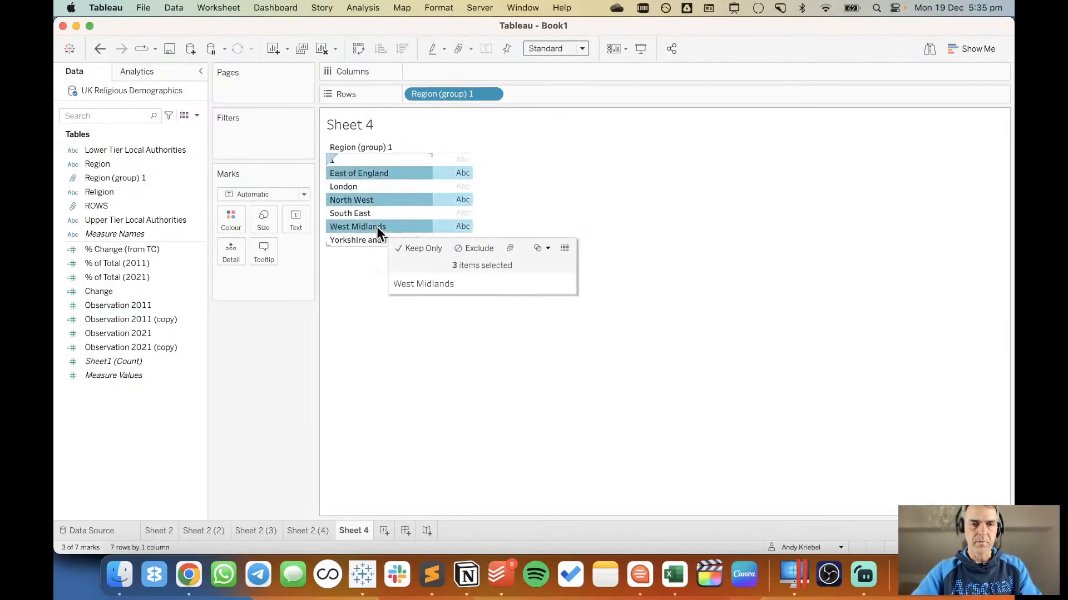
click(510, 249)
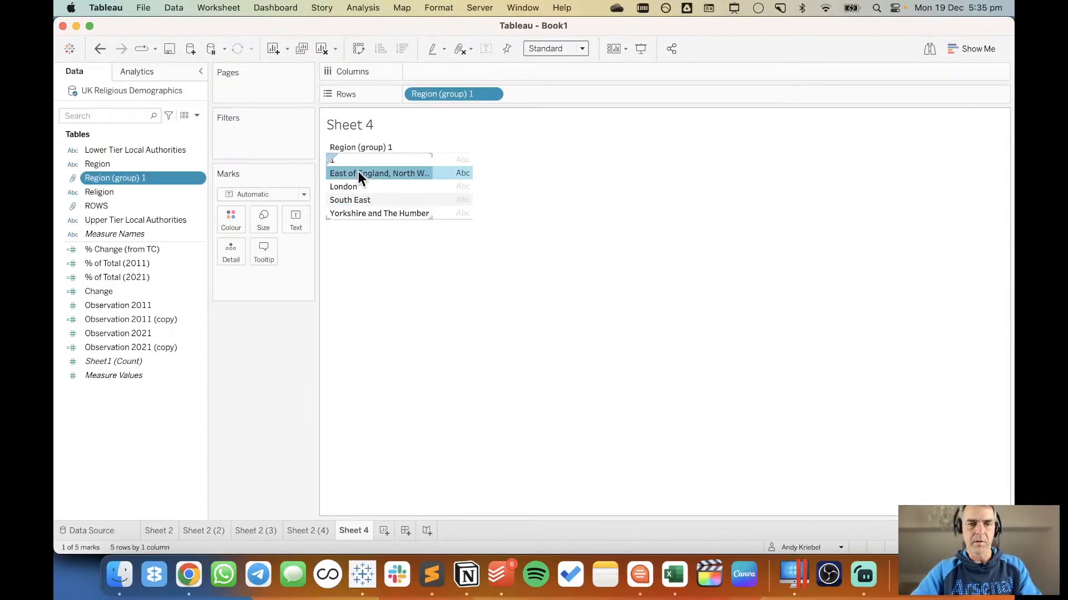
right_click(358, 172)
click(391, 290)
text(2)
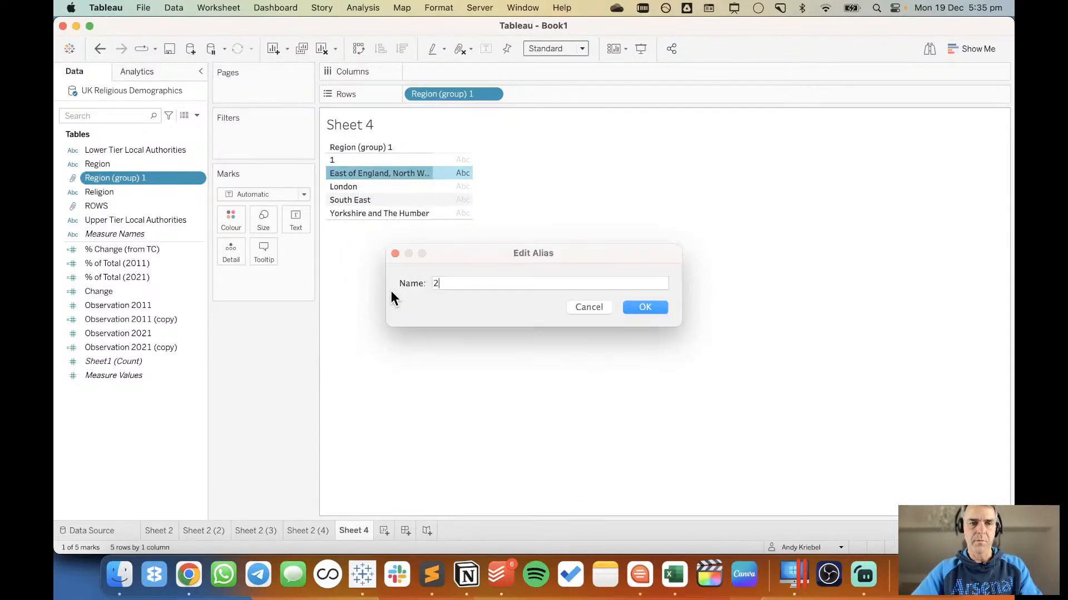
key(Return)
Group London, South East and Yorkshire and The Humber, and set the new group's alias to 3.
click(377, 191)
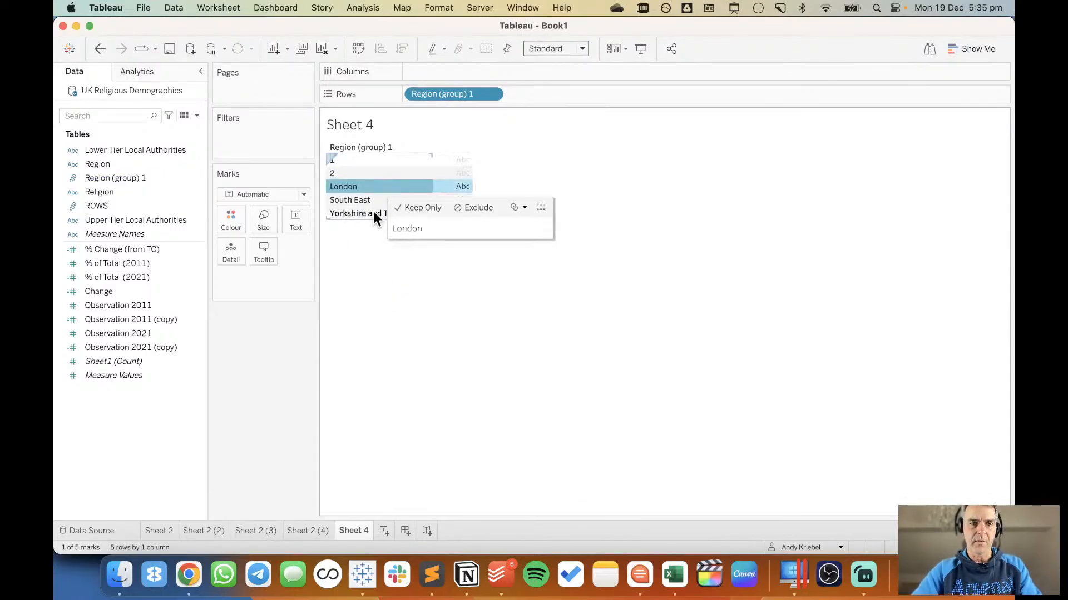
shift+click(373, 212)
right_click(372, 212)
click(405, 264)
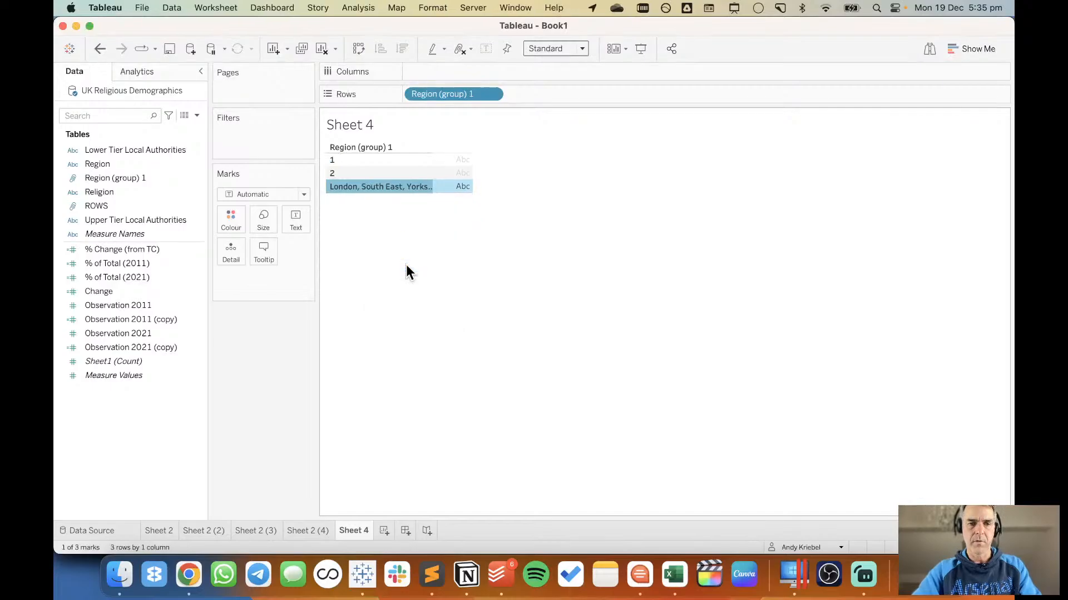
right_click(373, 189)
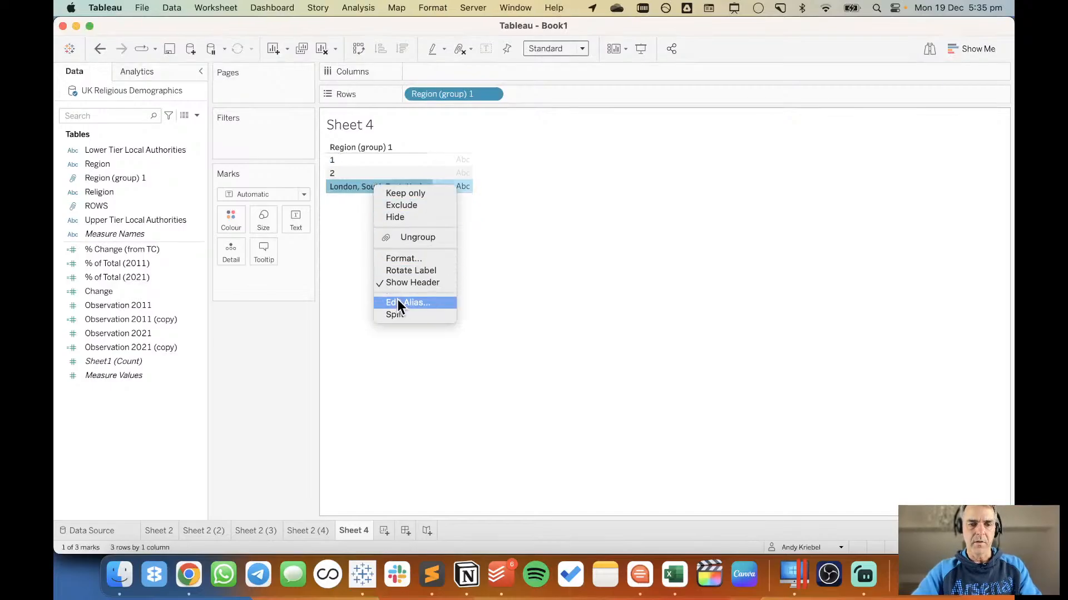
click(397, 300)
text(3)
key(Return)
Rename the Region (group) 1 field as COLUMNS and move it from the sheet's rows to its columns.
click(110, 179)
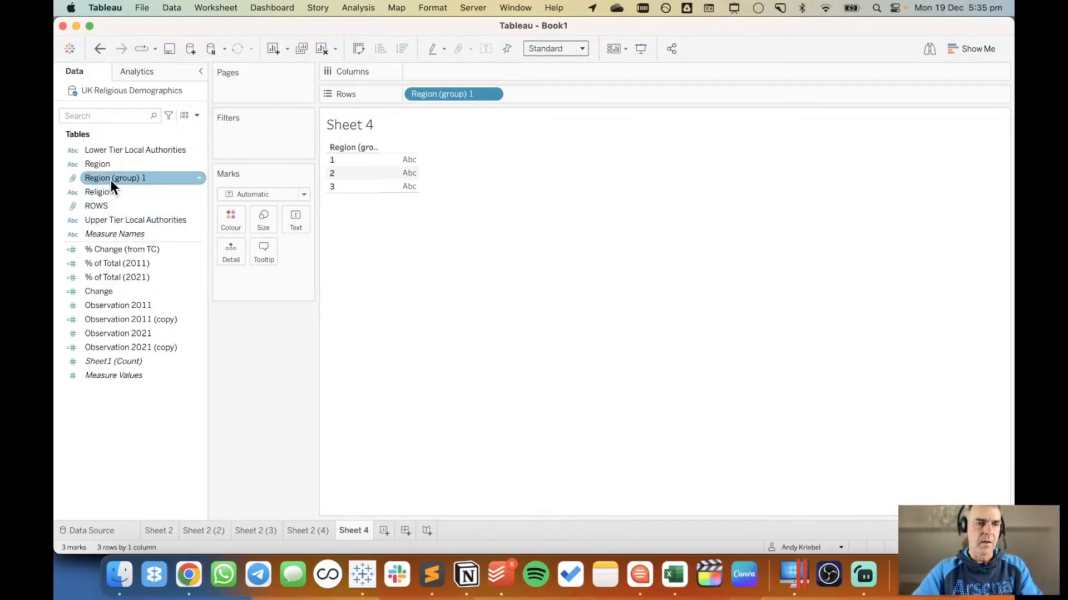
right_click(111, 179)
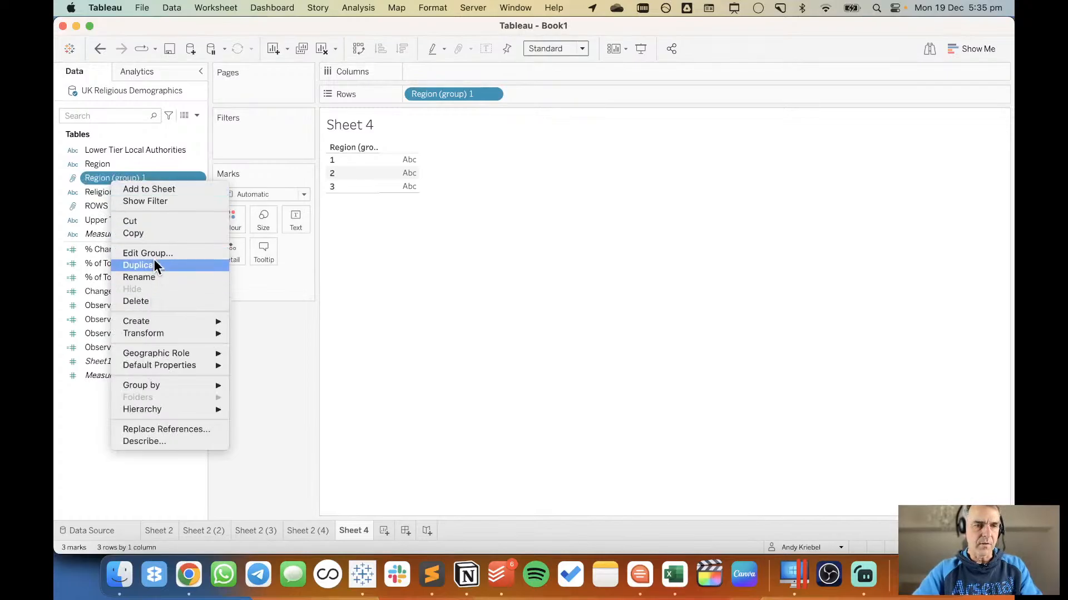
click(153, 276)
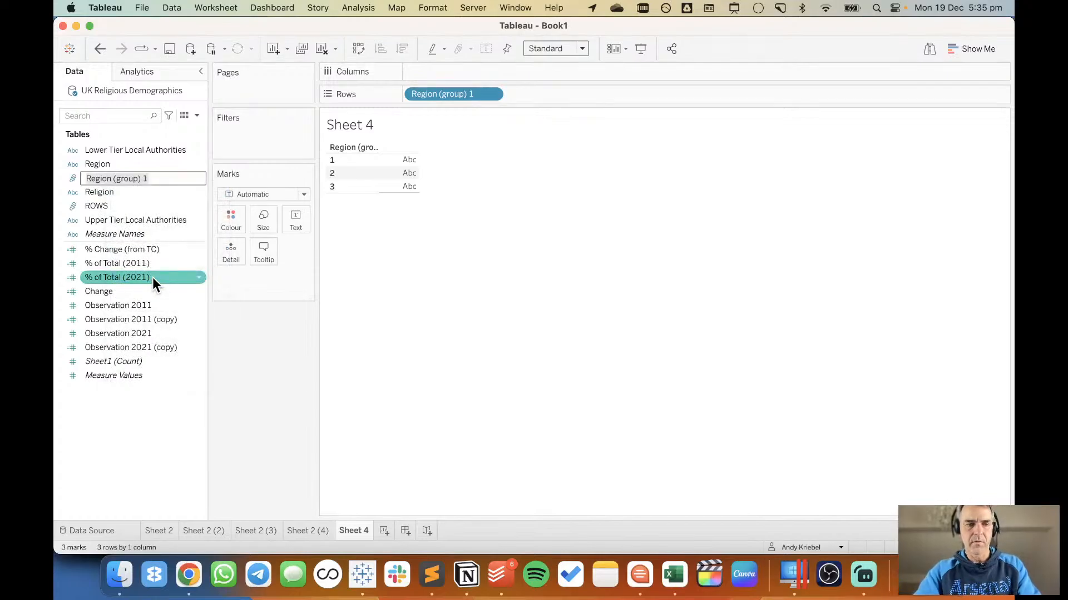
text(COLUMNS)
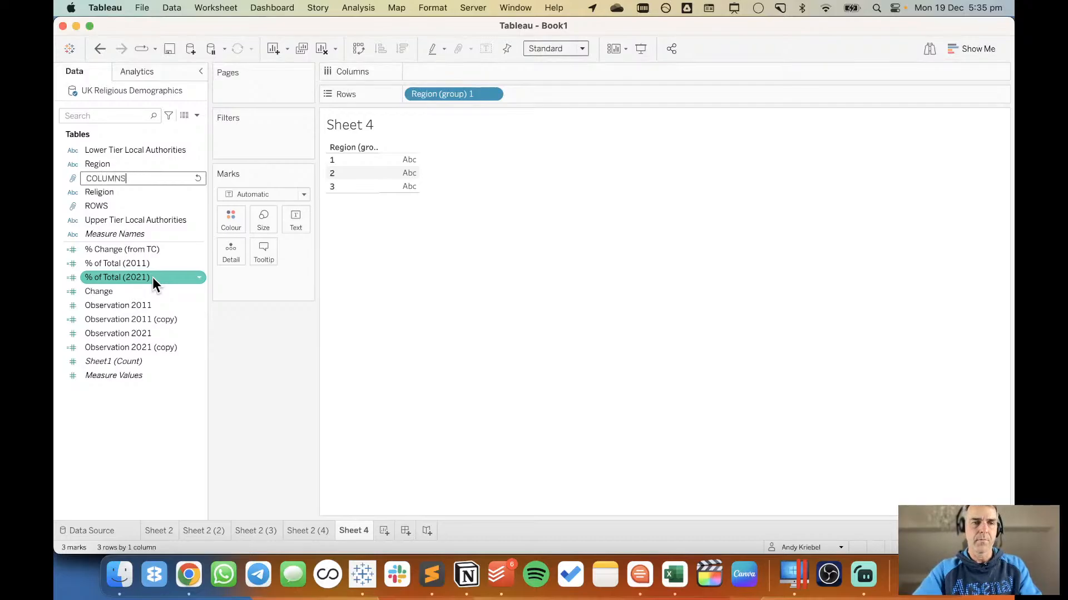
key(Return)
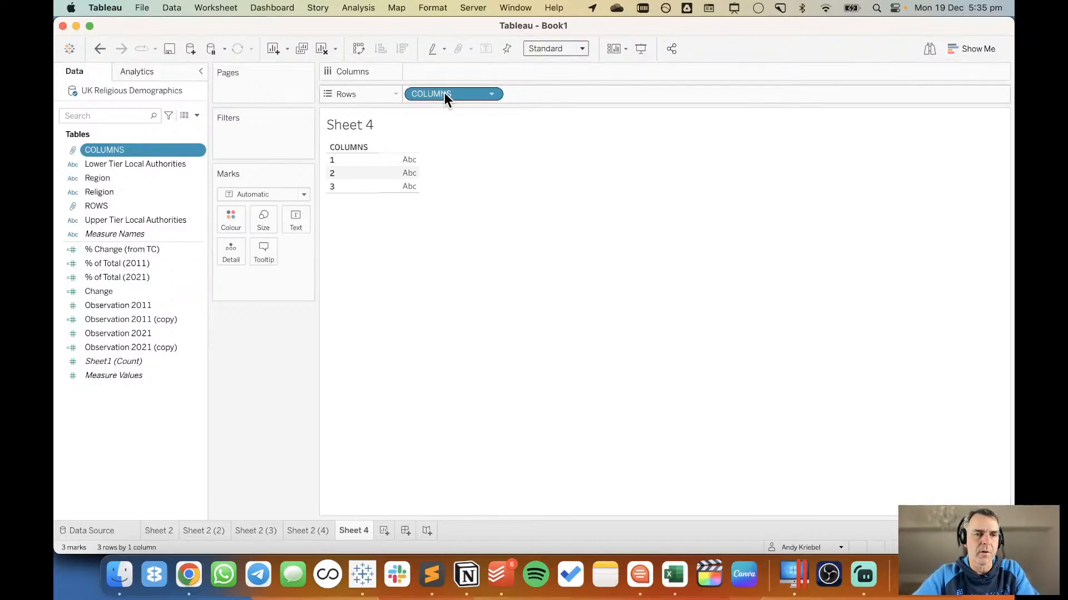
drag(444, 93, 451, 72)
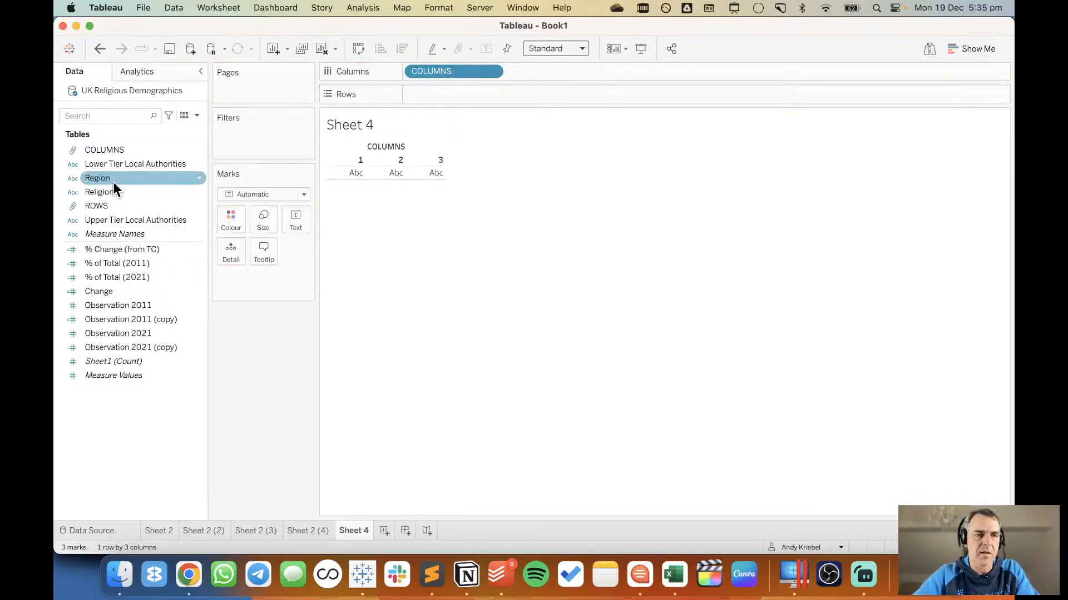
On Sheet 2 (4), add ROWS as the first row field and COLUMNS as the first column field.
click(311, 531)
click(266, 528)
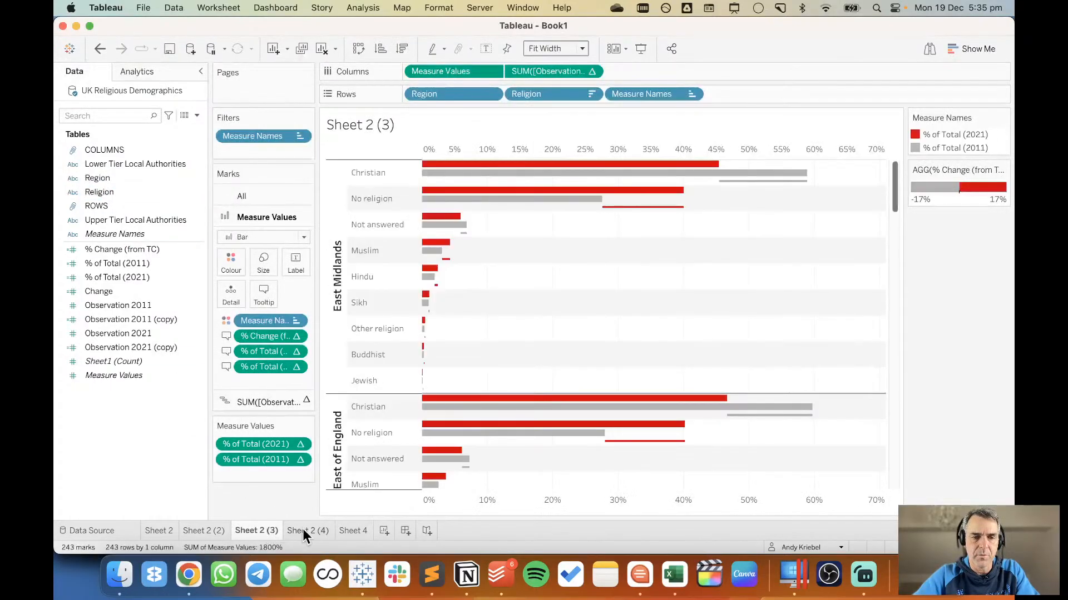
click(304, 532)
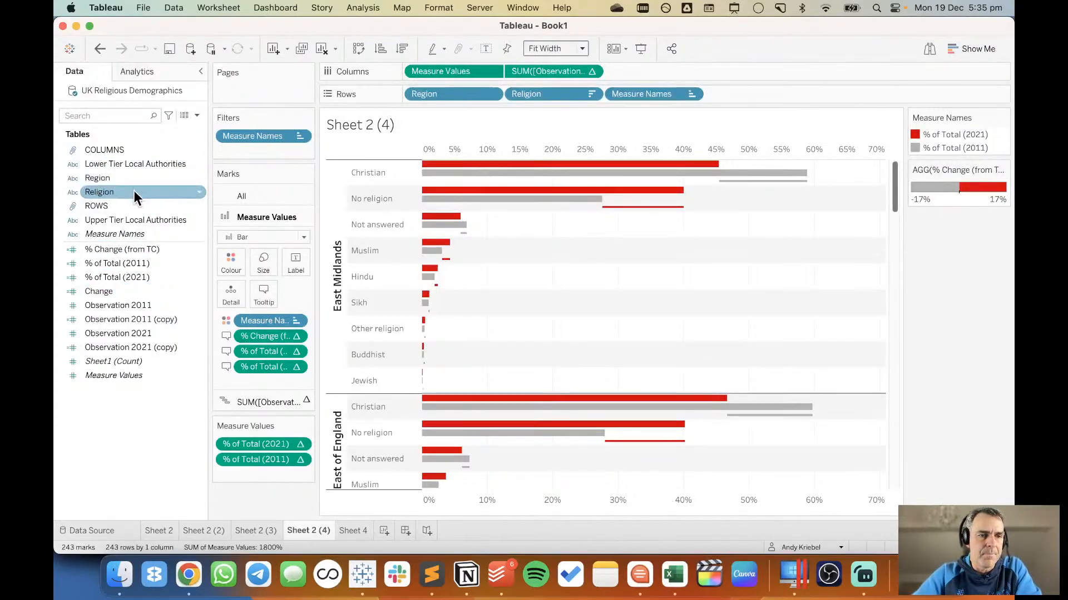
drag(126, 207, 423, 97)
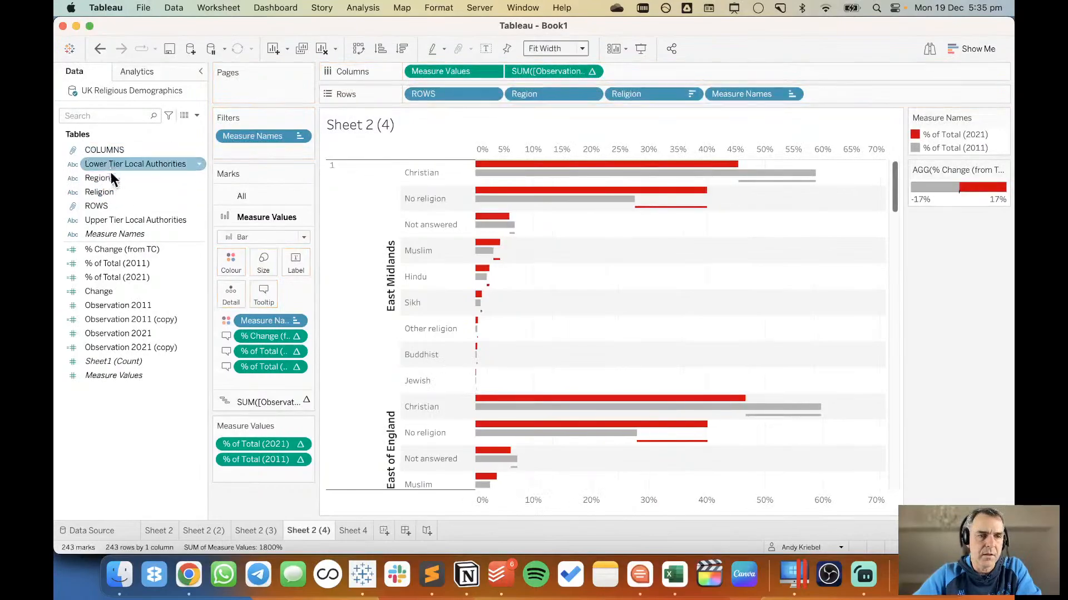
drag(116, 152, 418, 77)
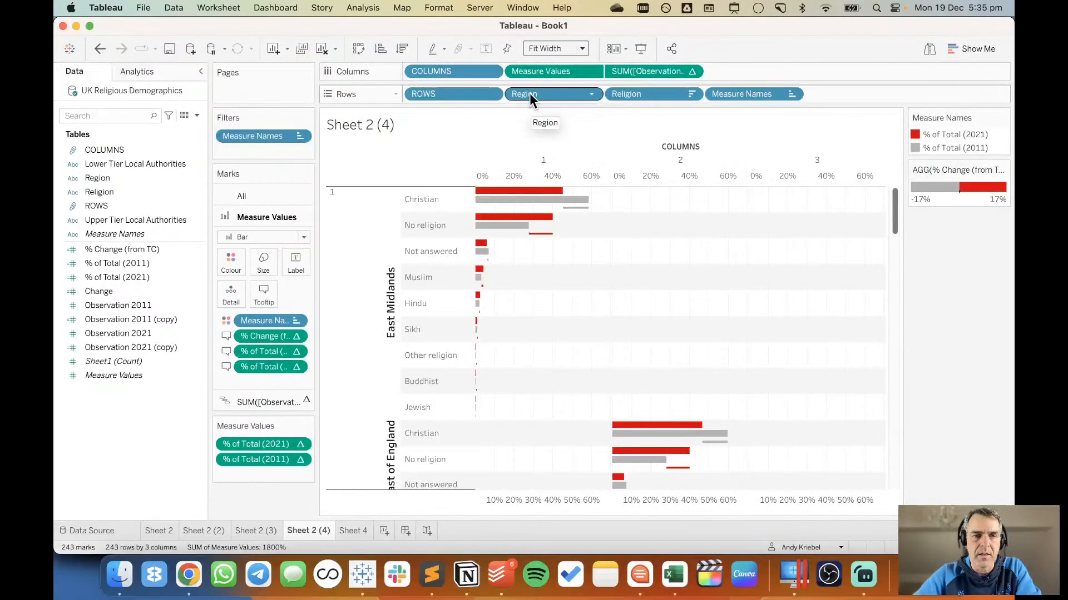
Move Region from the rows to Detail for all marks.
click(268, 194)
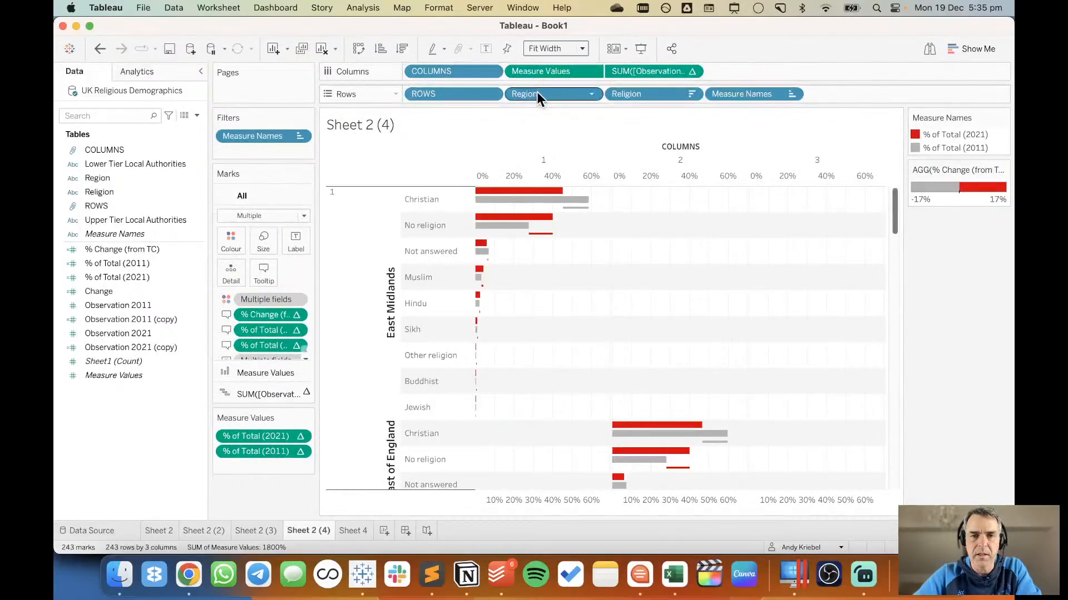
drag(538, 94, 226, 272)
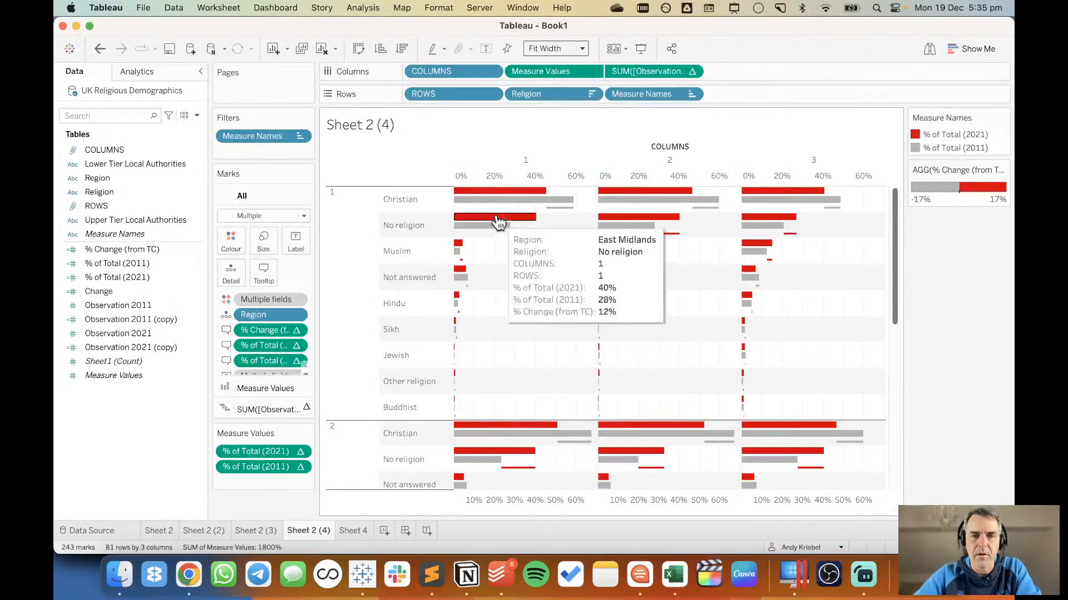
mouse_move(494, 194)
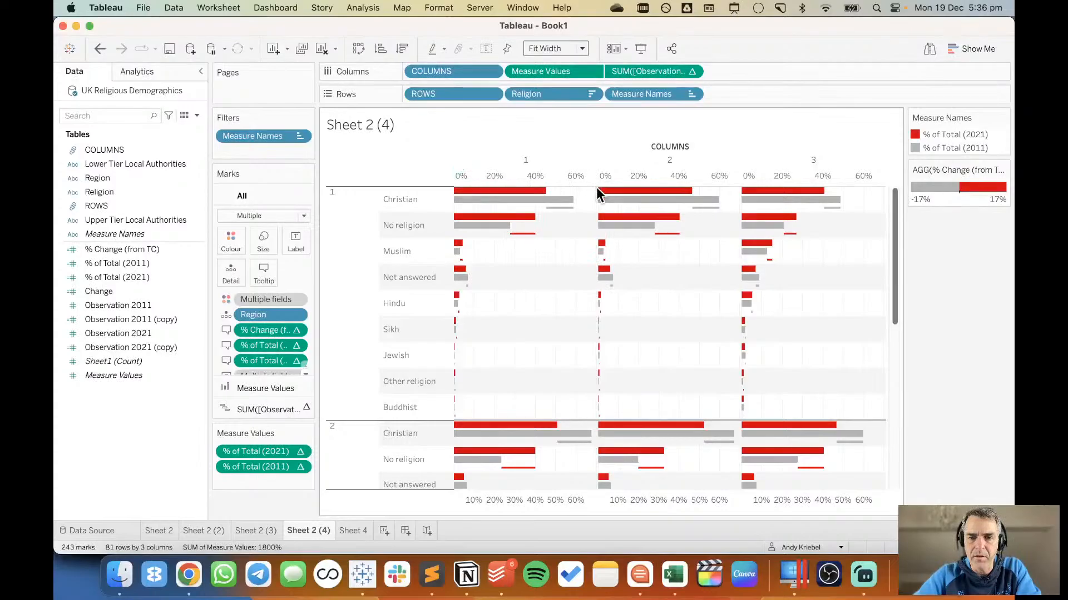
mouse_move(518, 429)
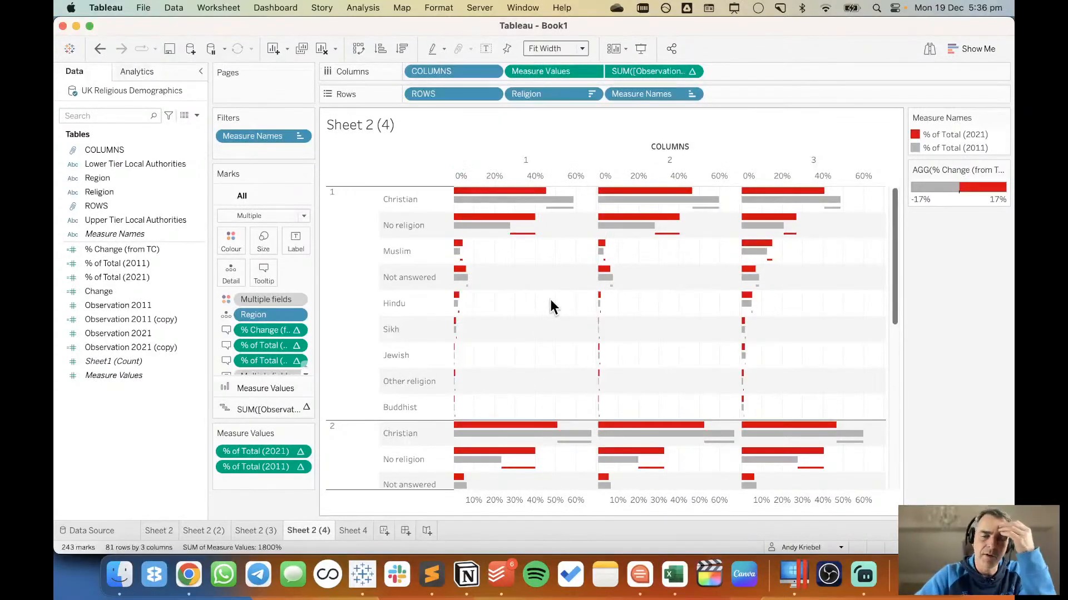
Hide the headers of the secondary SUM([Observation…]) axis, the ROWS field and the COLUMNS field.
click(691, 72)
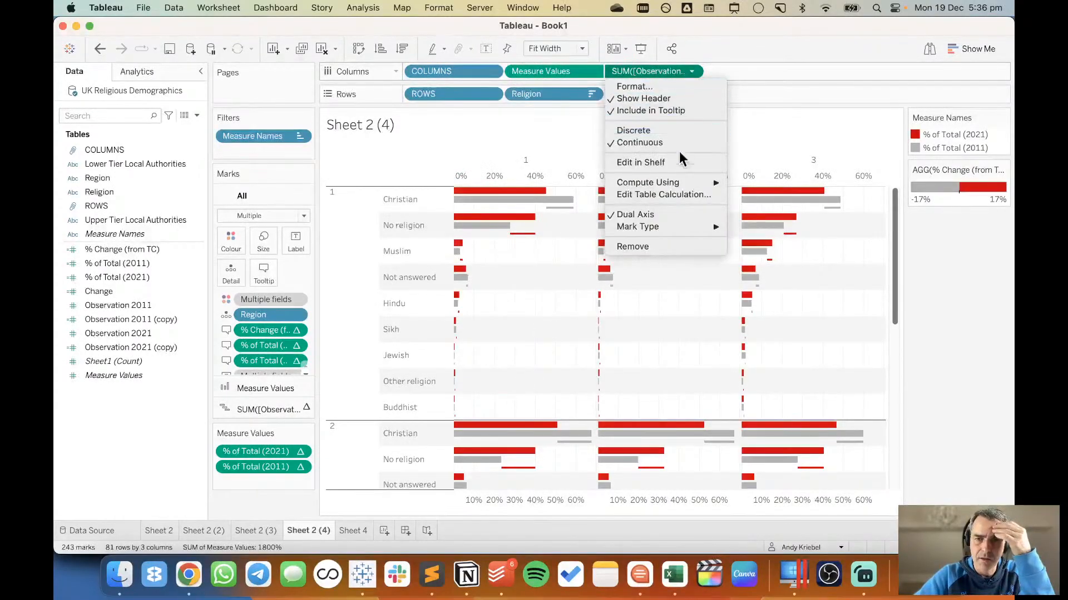
click(644, 98)
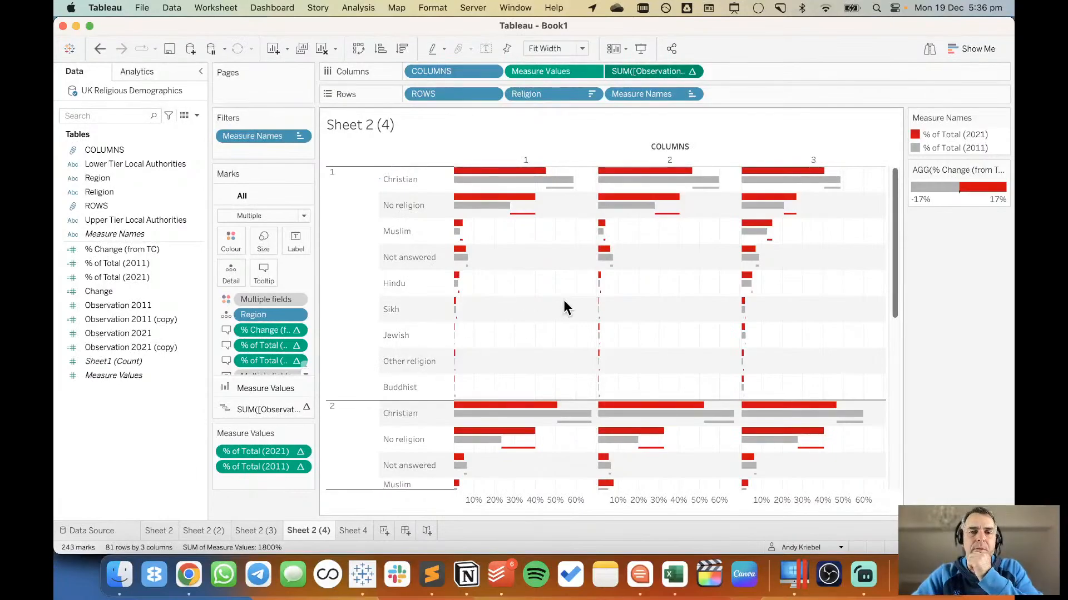
click(491, 94)
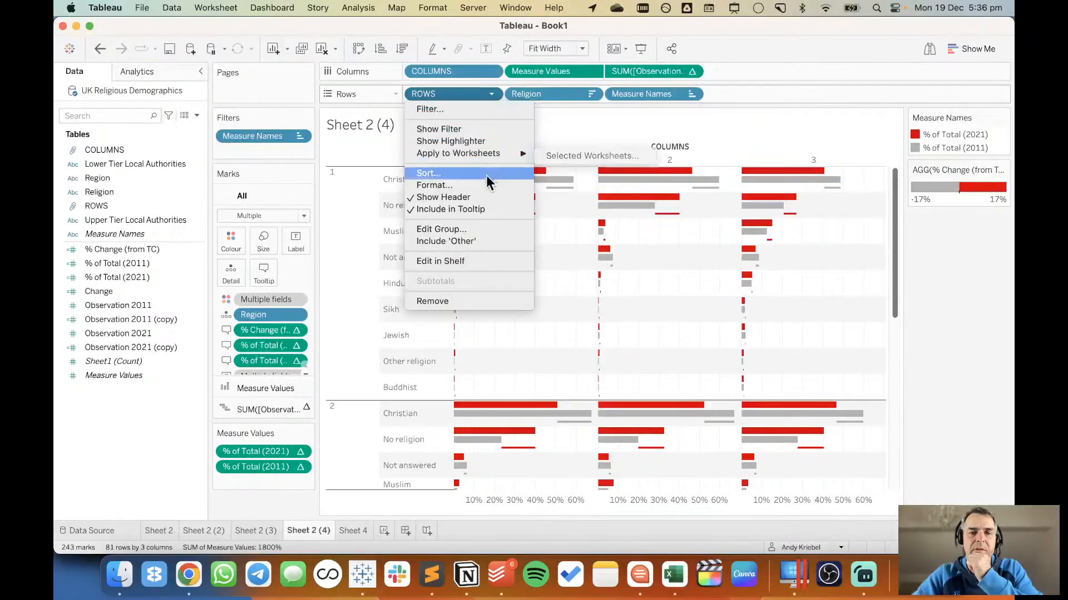
click(443, 196)
click(493, 73)
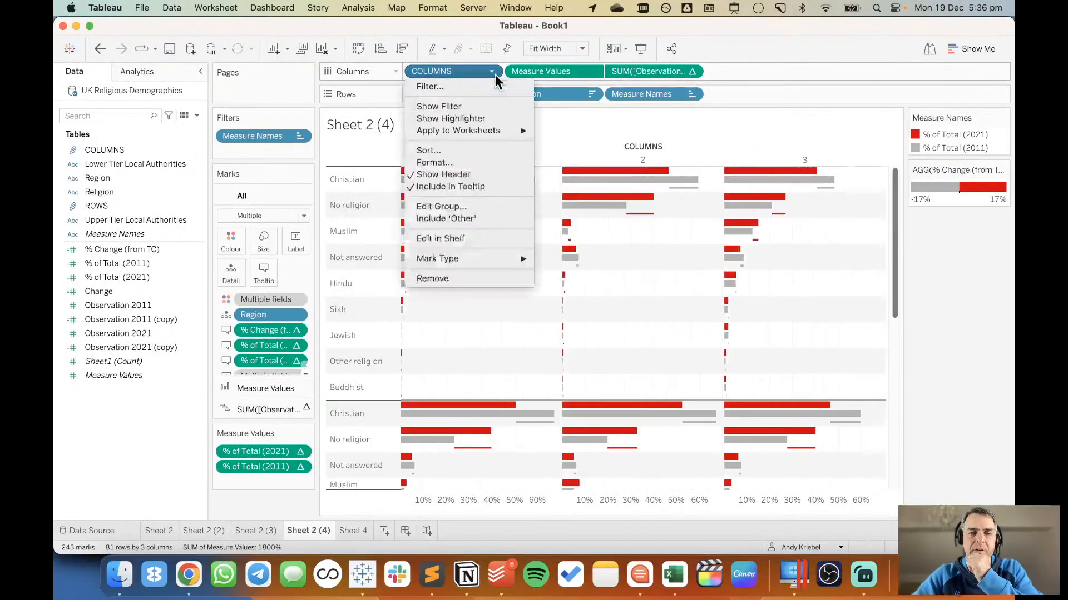
click(479, 177)
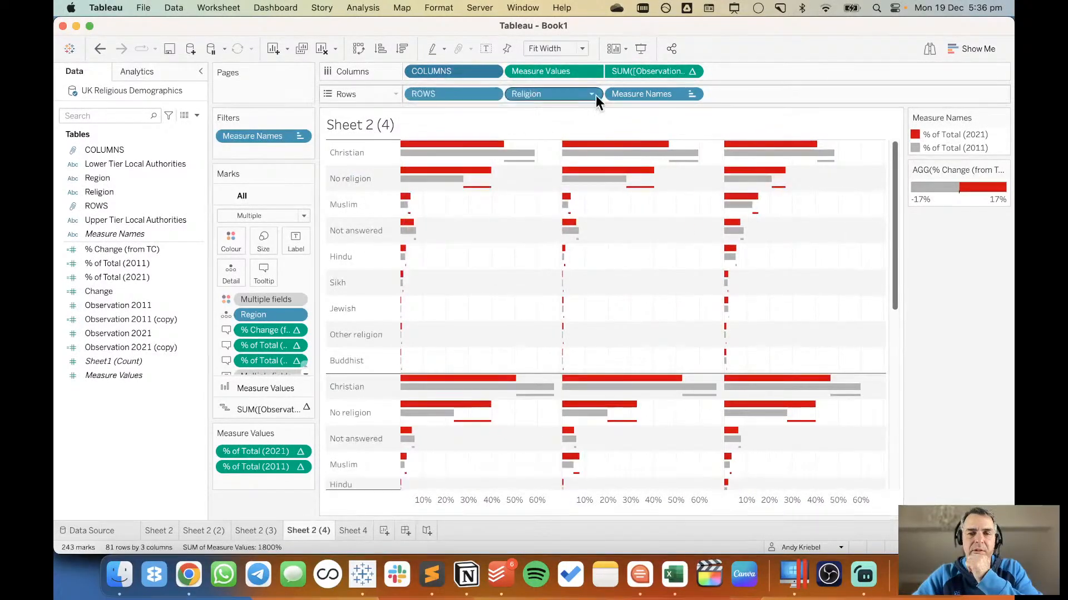
click(573, 49)
click(558, 69)
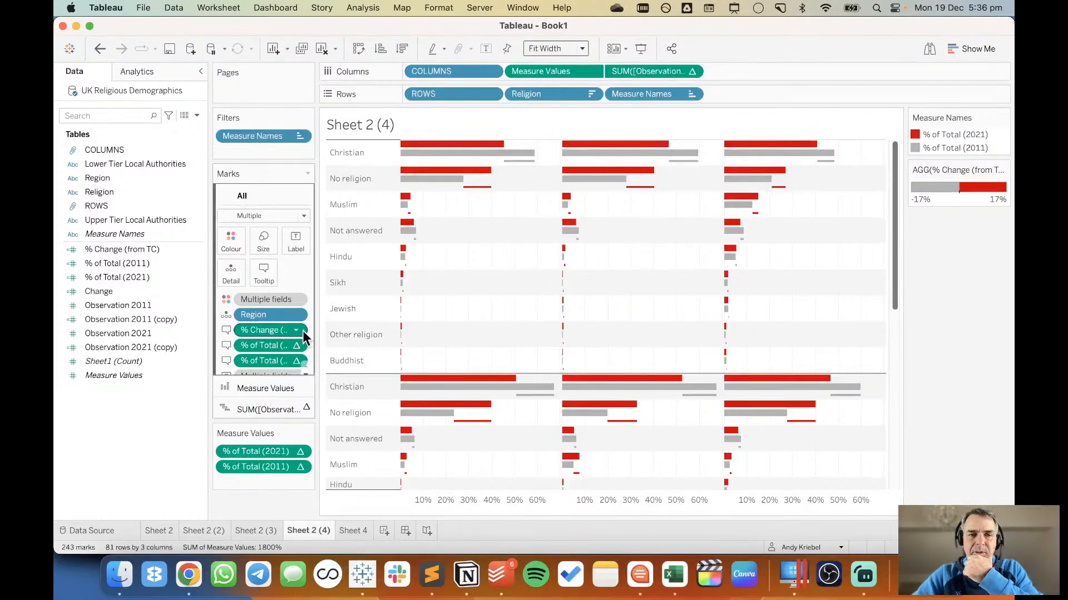
Create a calculated field named Region Label and move its editor clear of the upper bars.
right_click(137, 424)
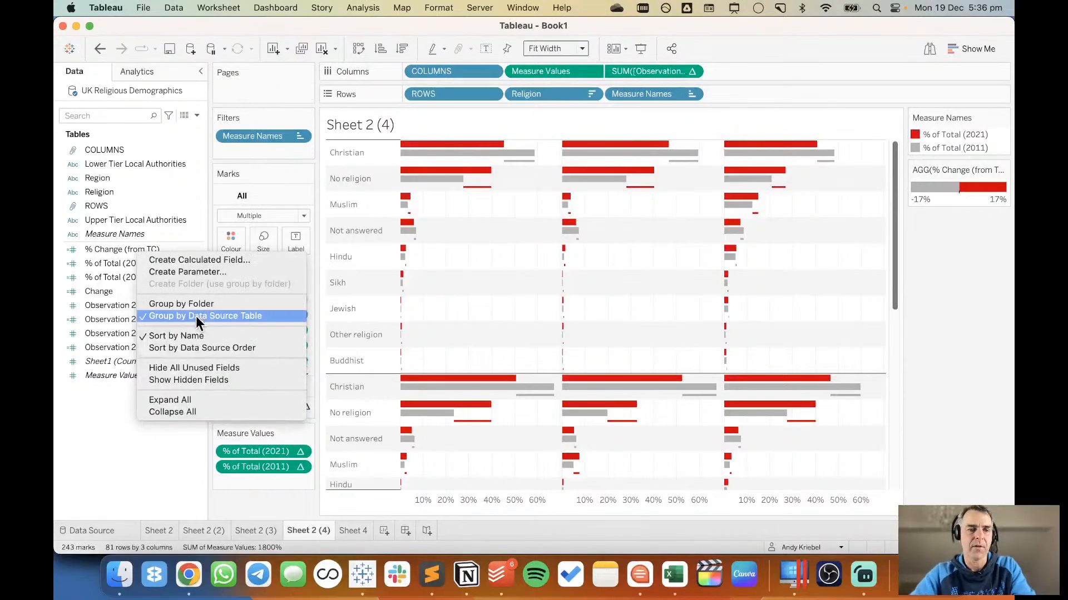
click(221, 264)
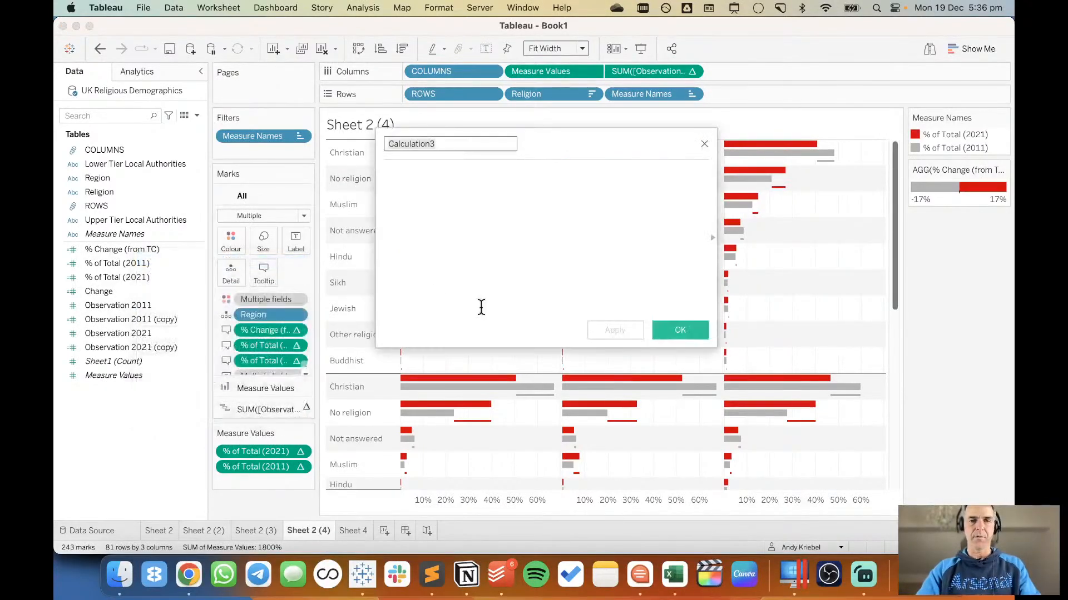
text(Region Label)
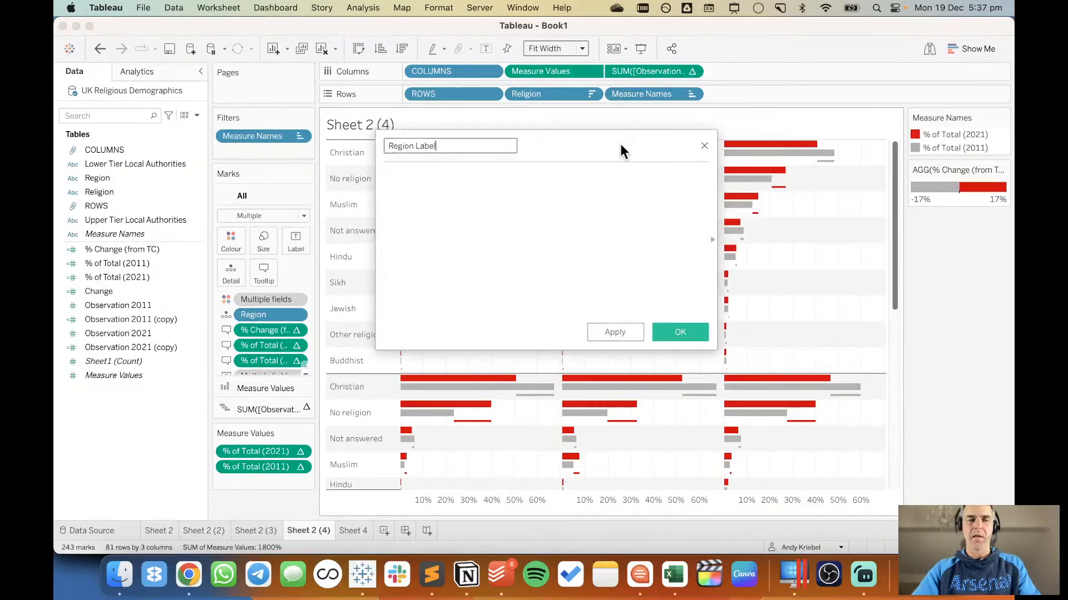
drag(619, 142, 703, 236)
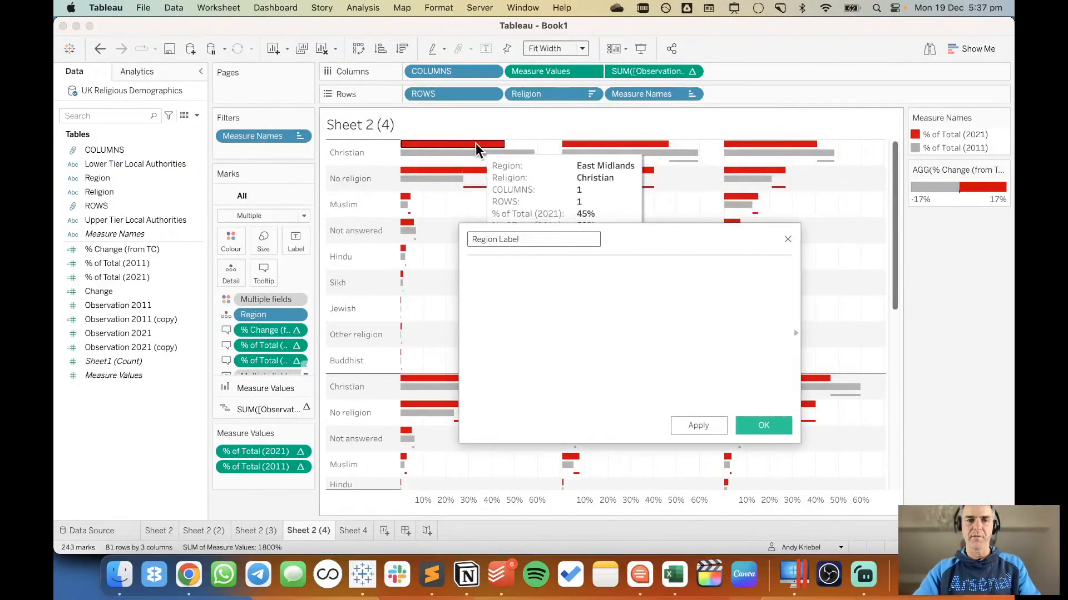
Start the Region Label formula with the condition IF [Religion]='Christian' AND INDEX()=1.
click(555, 333)
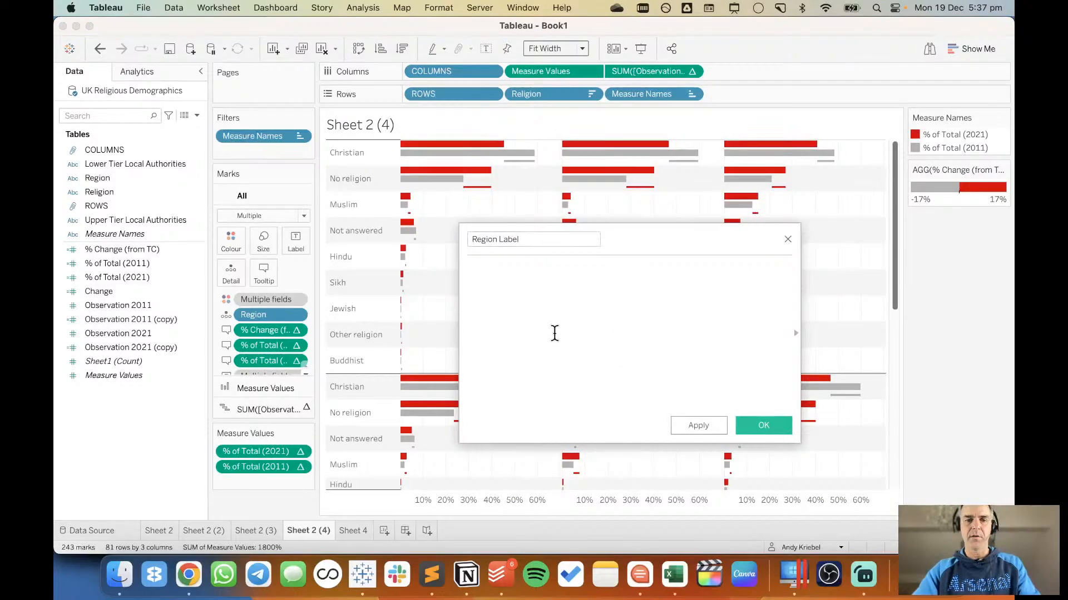
text(IF)
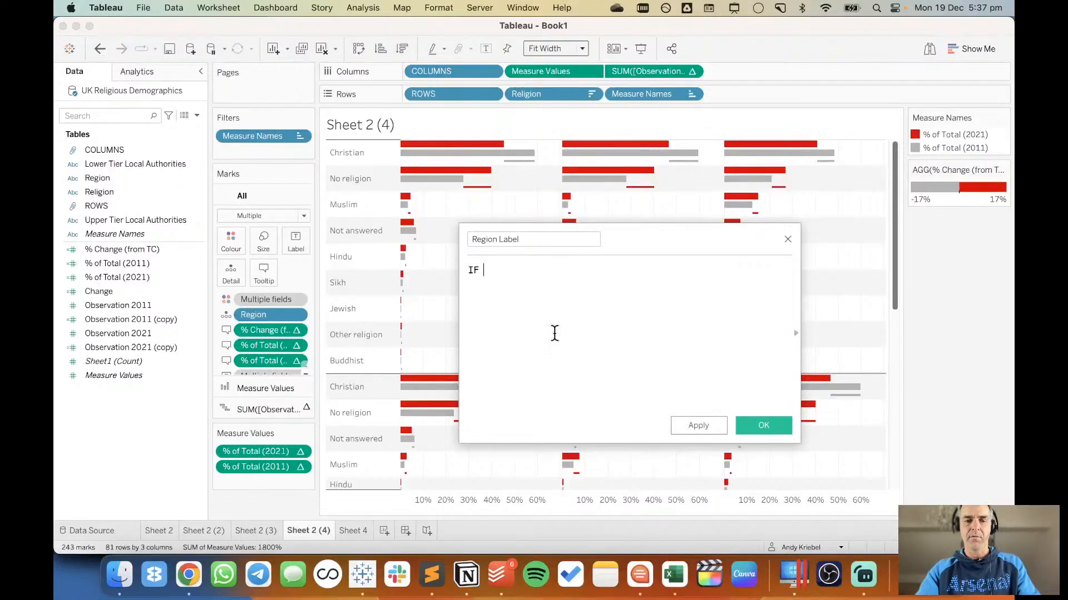
text( rel)
key(Return)
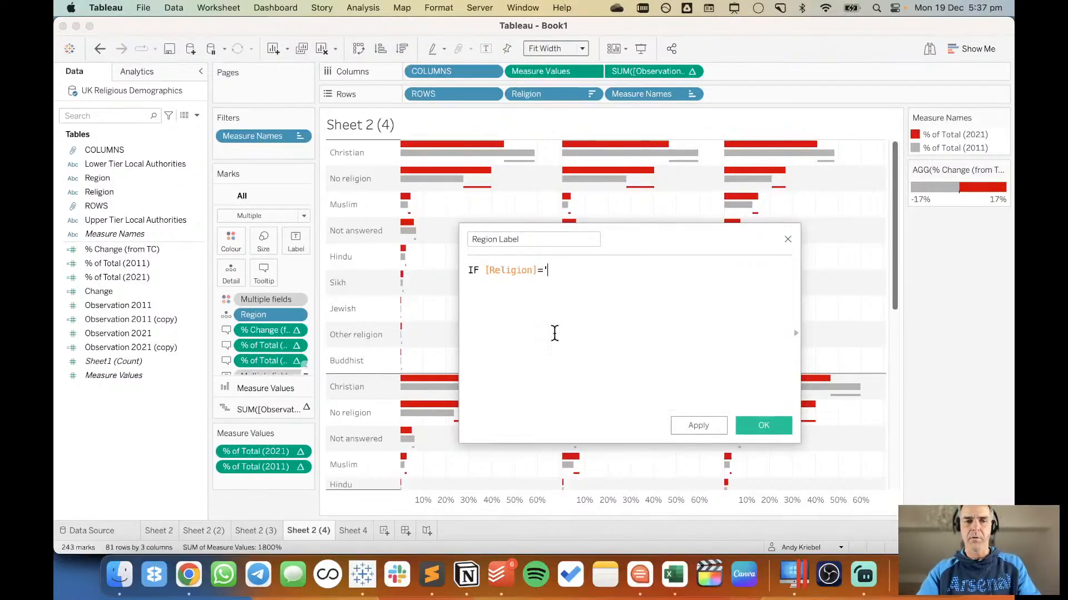
text(='Chri)
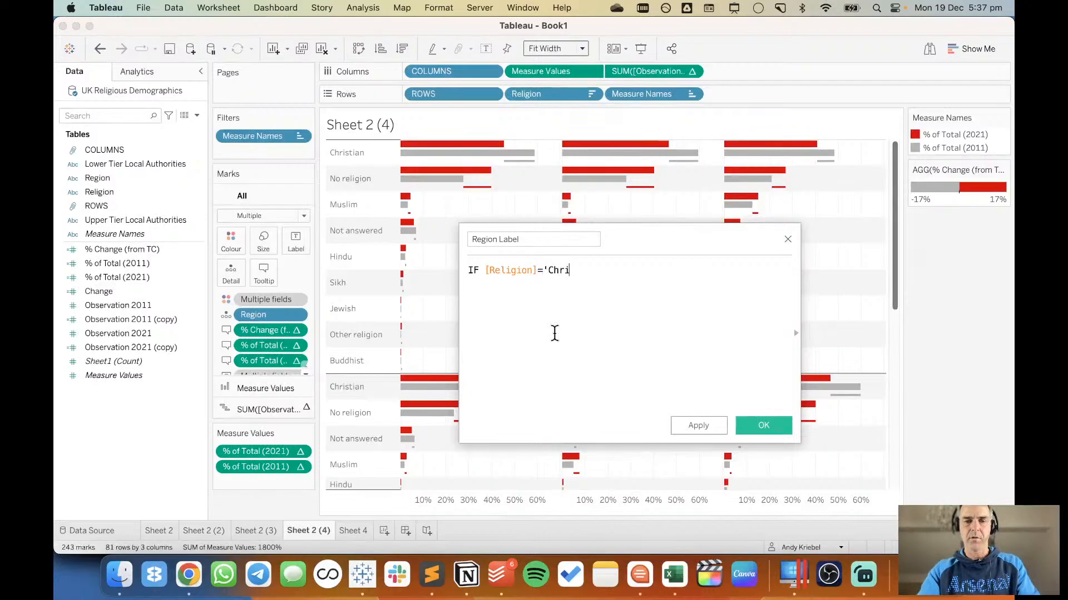
text(stian')
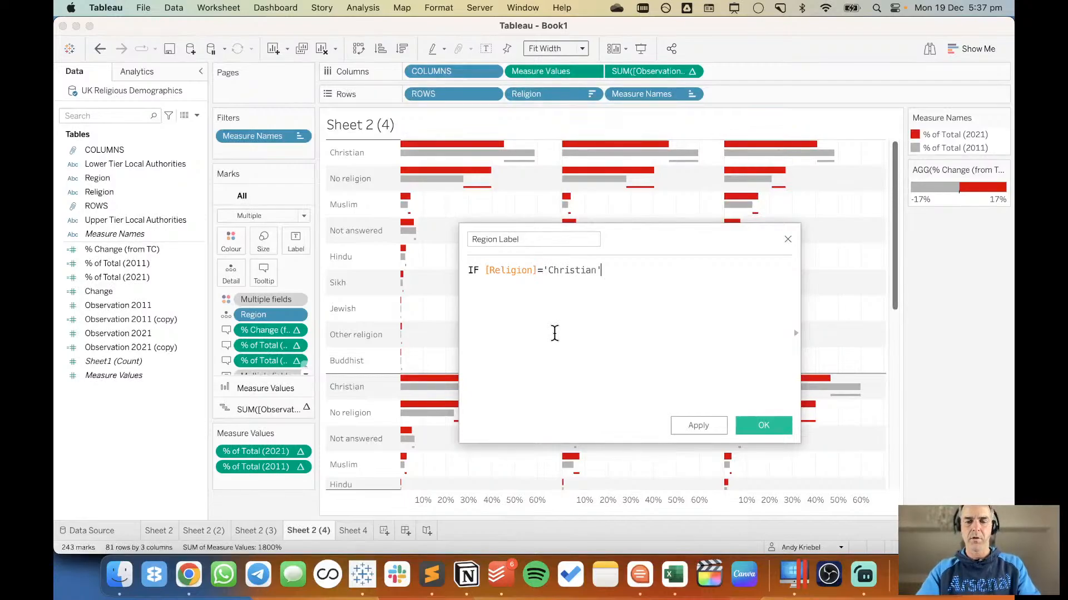
text( AND)
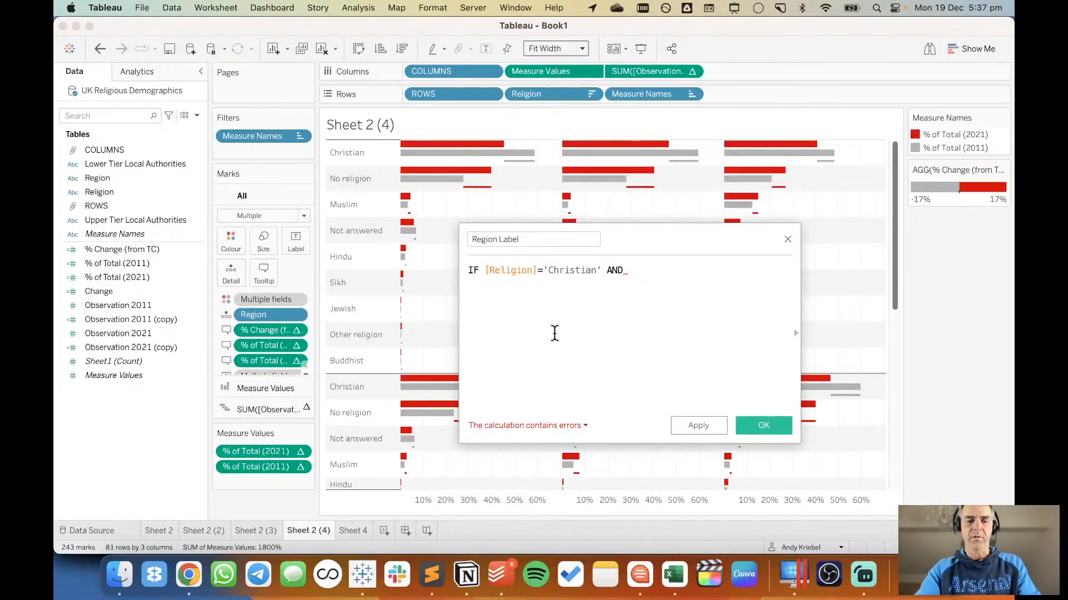
text(INDEX())
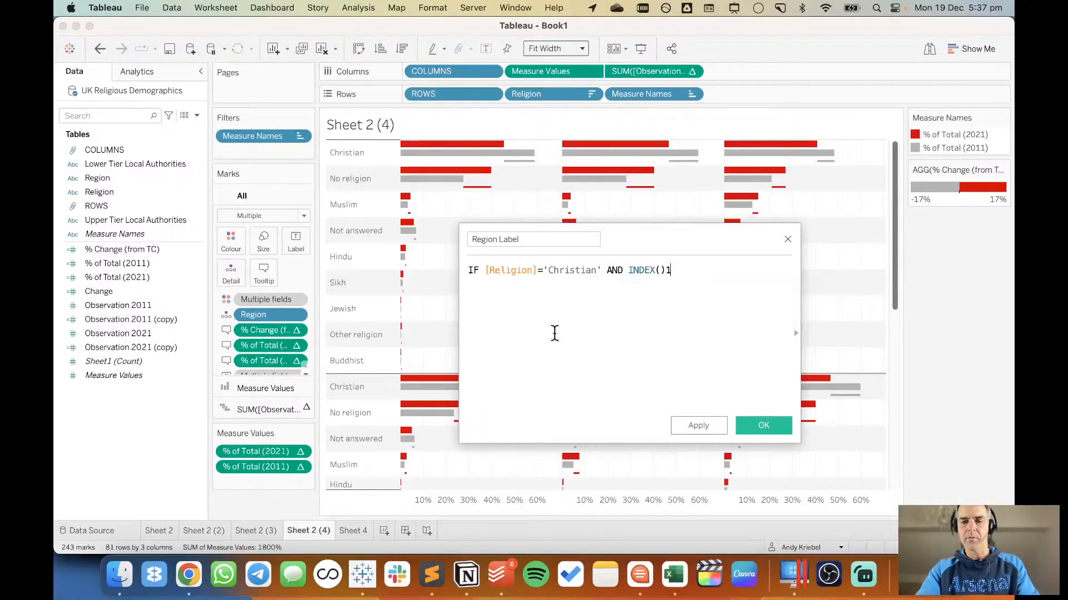
text(=1)
key(Return)
Complete the Region Label formula with THEN [Region] on the second line and END on the third.
text(THEN)
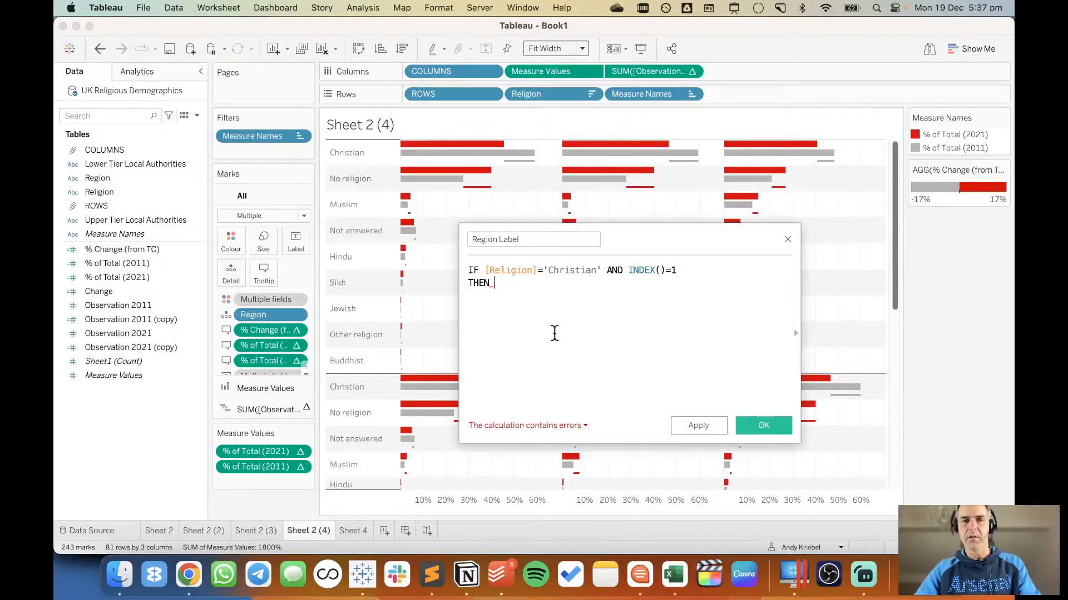
text(re)
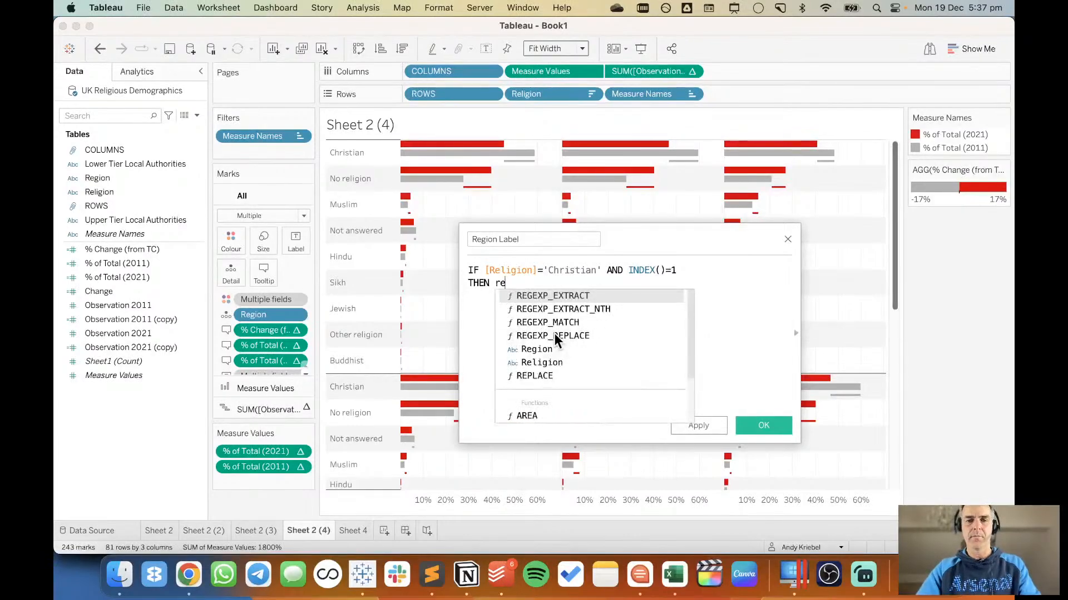
key(Down)
key(Return)
text(END)
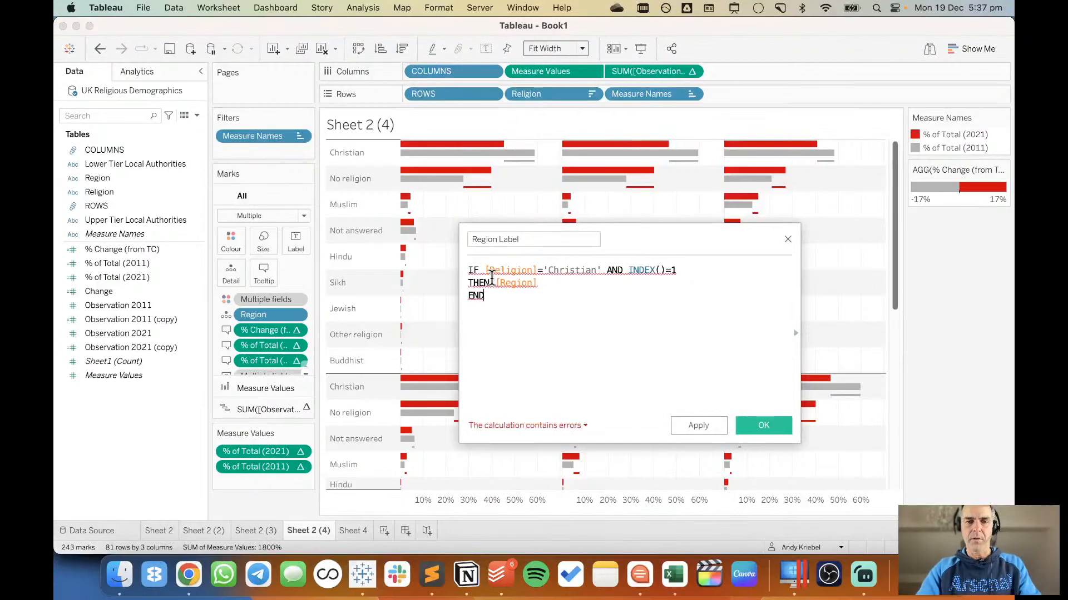
Wrap both [Religion] and [Region] in ATTR() in the Region Label formula and save the calculated field.
click(485, 271)
text(ATTR()
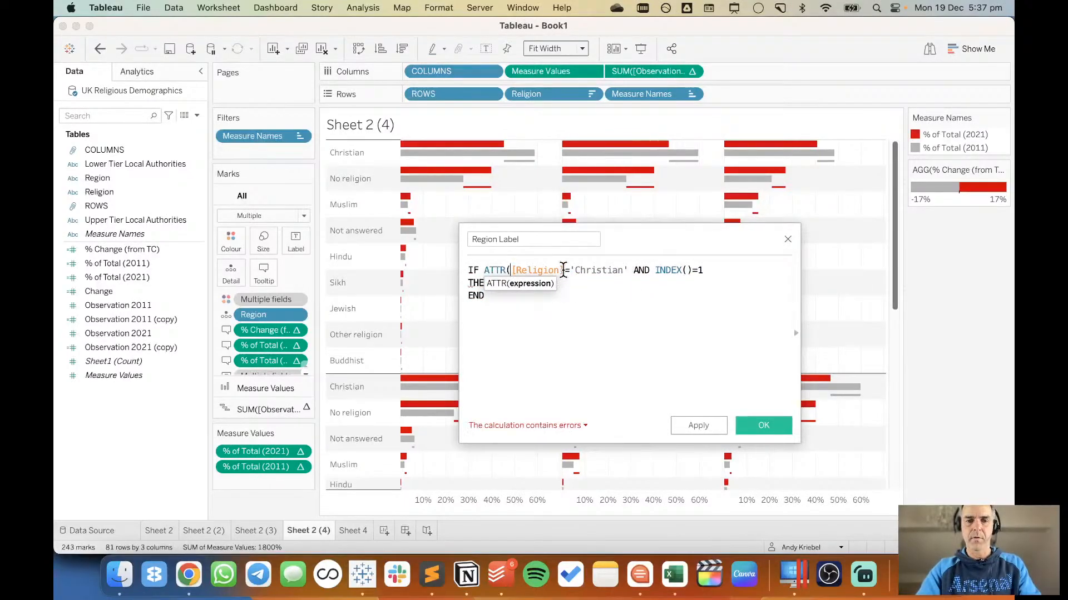
click(563, 270)
text())
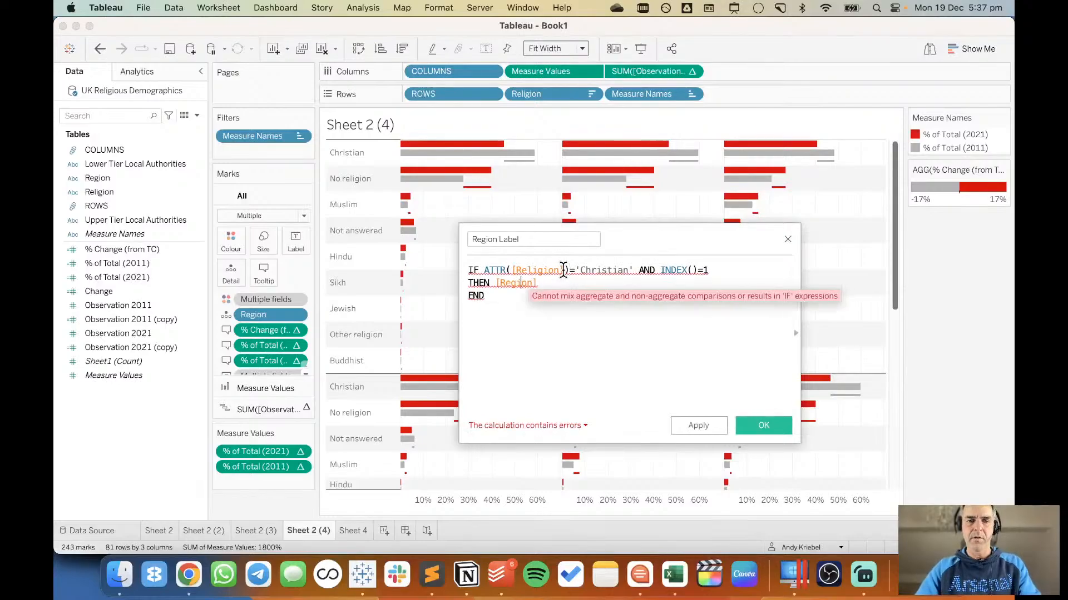
text(ATTR()
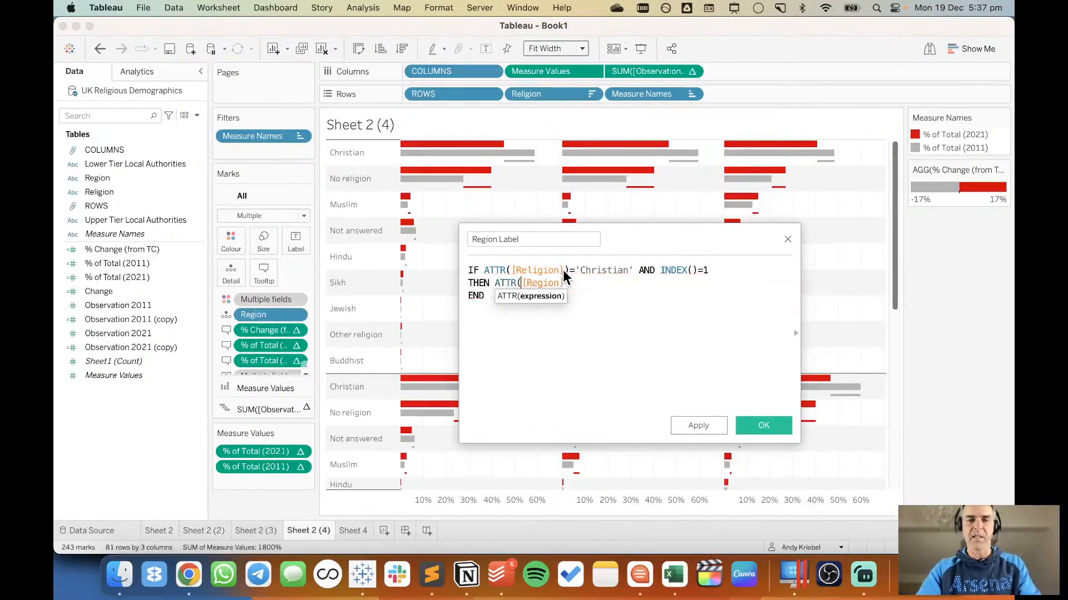
text())
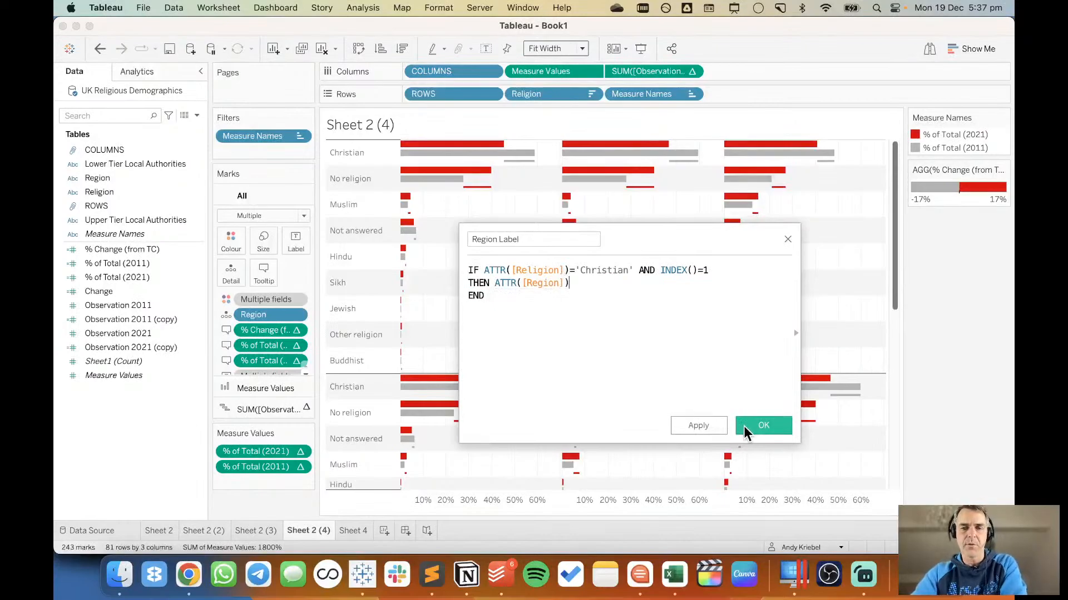
click(763, 426)
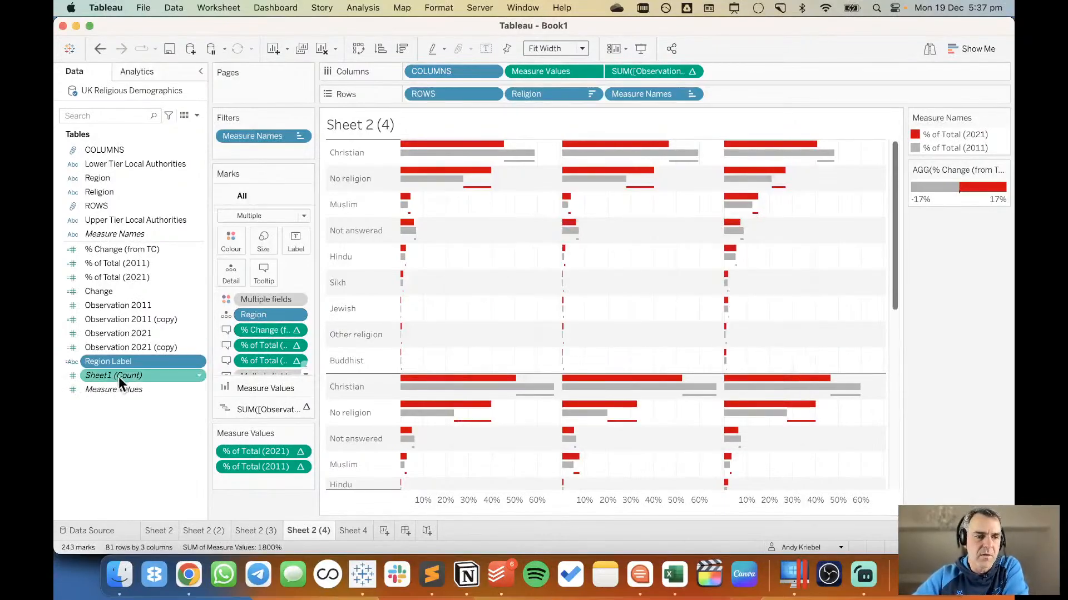
Label the Measure Values bars with the Region Label field.
click(244, 385)
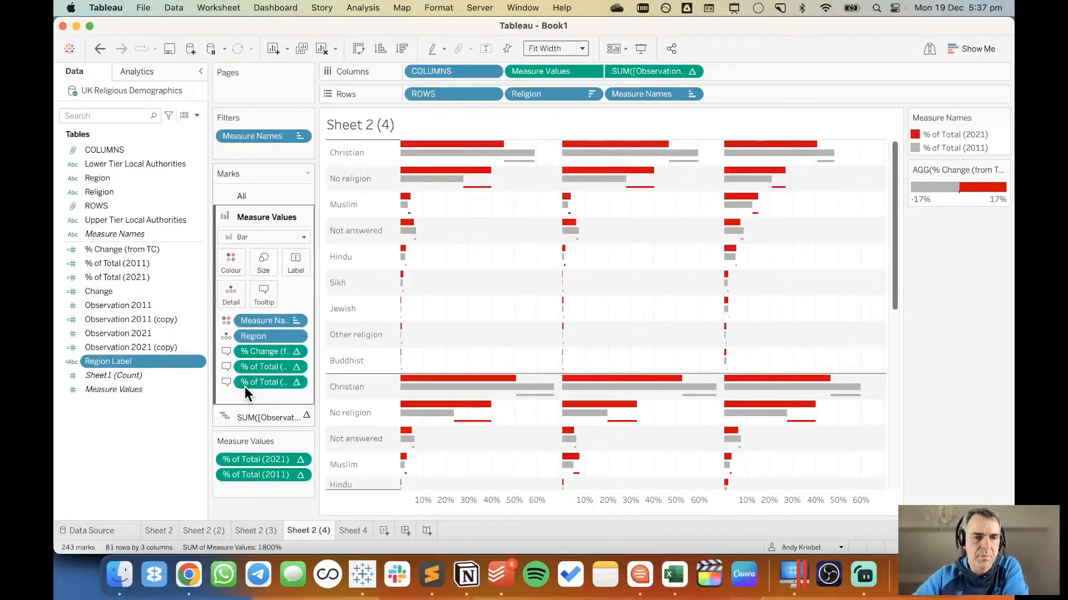
drag(116, 362, 293, 259)
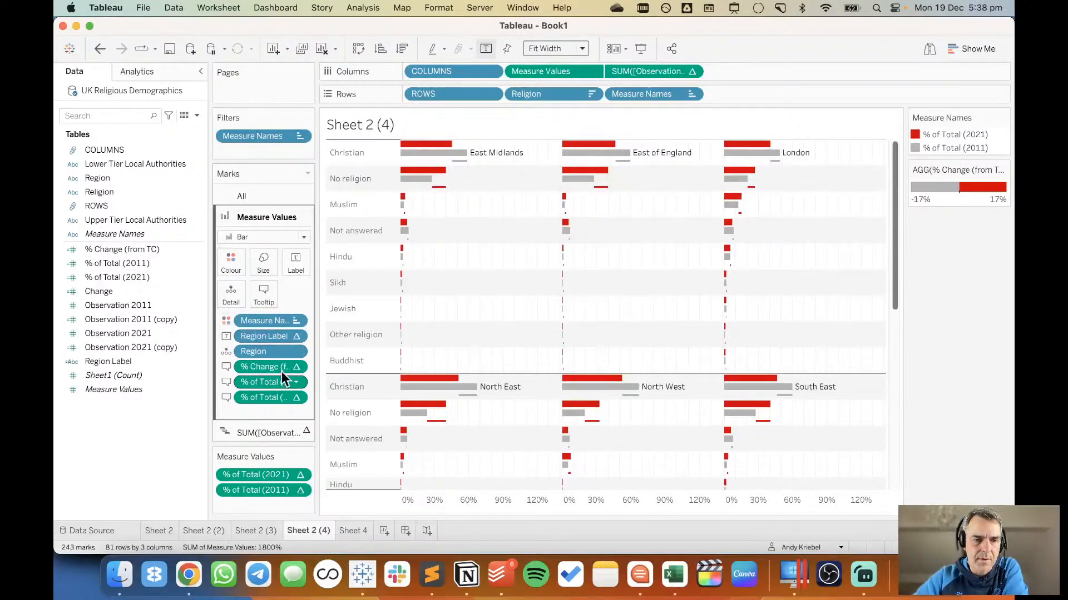
Set the Region Label table calculation to compute using the specific dimensions COLUMNS, Religion and ROWS, leaving Region out.
click(296, 336)
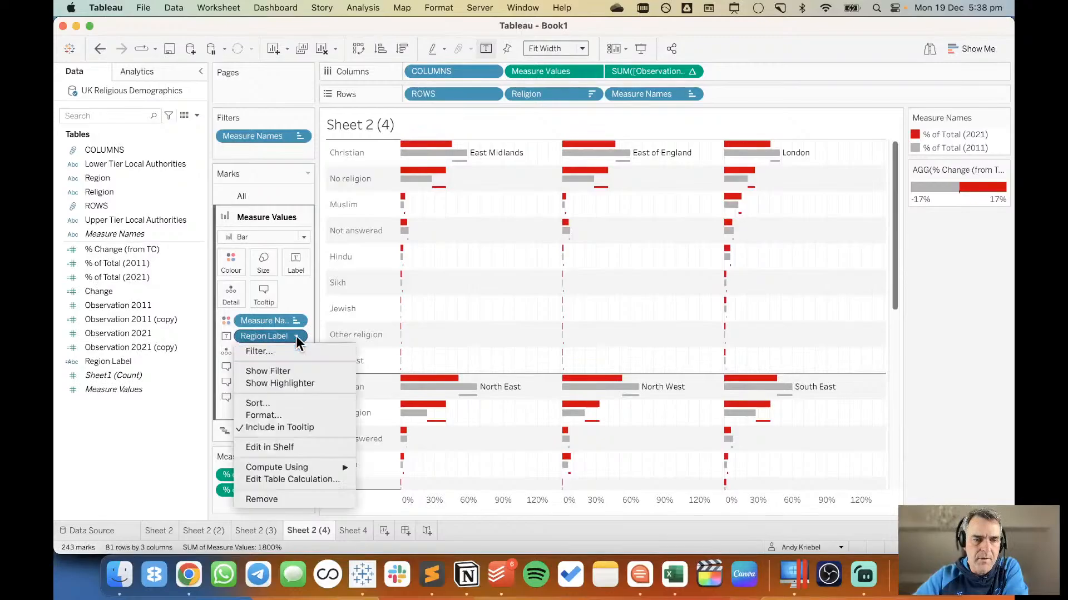
click(276, 478)
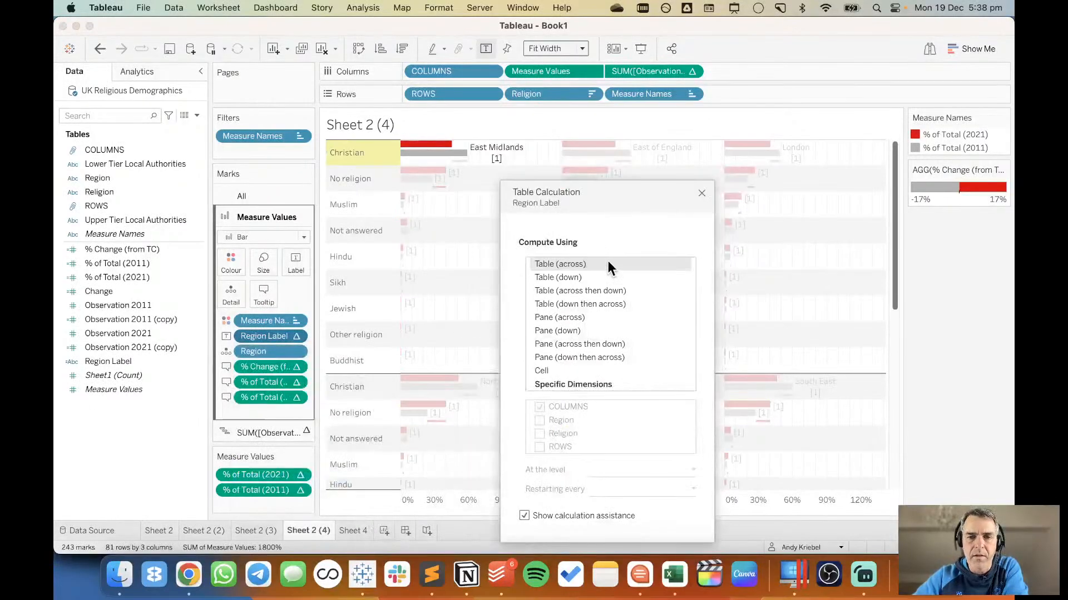
drag(660, 195, 695, 131)
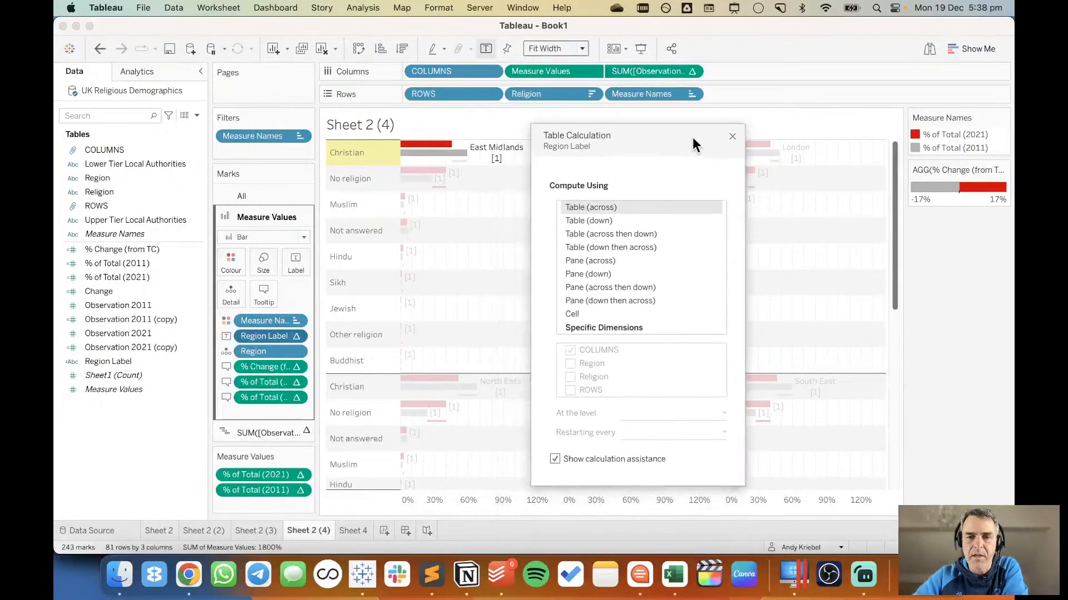
click(602, 325)
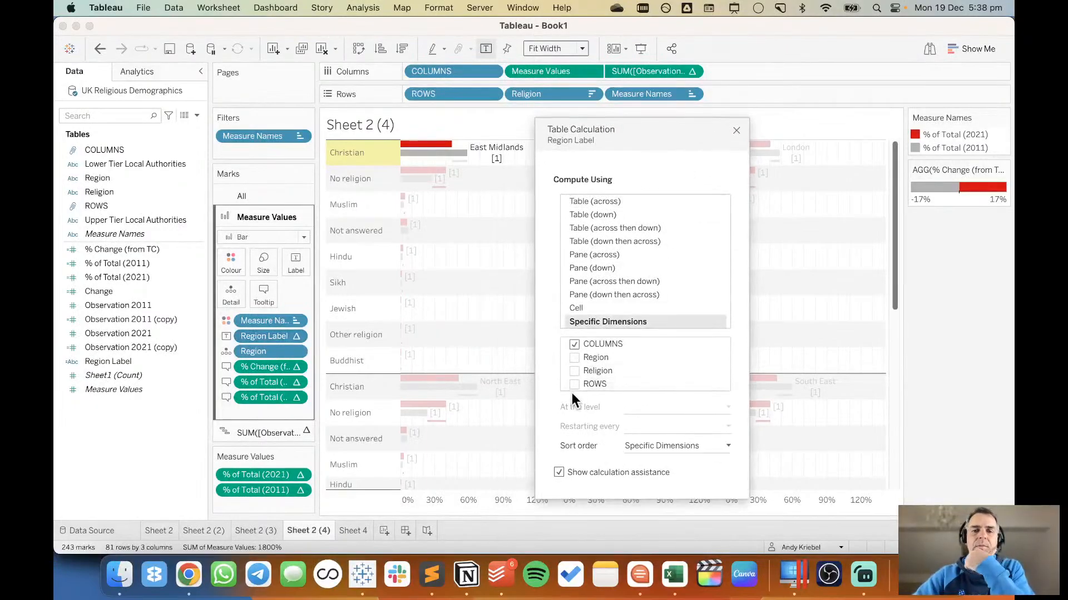
click(575, 385)
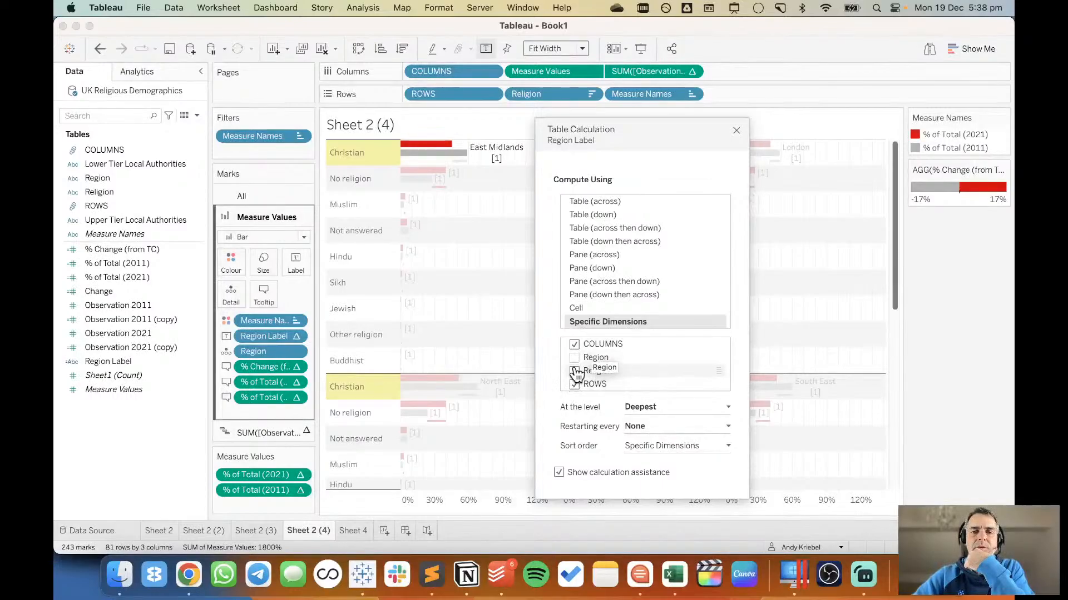
click(574, 371)
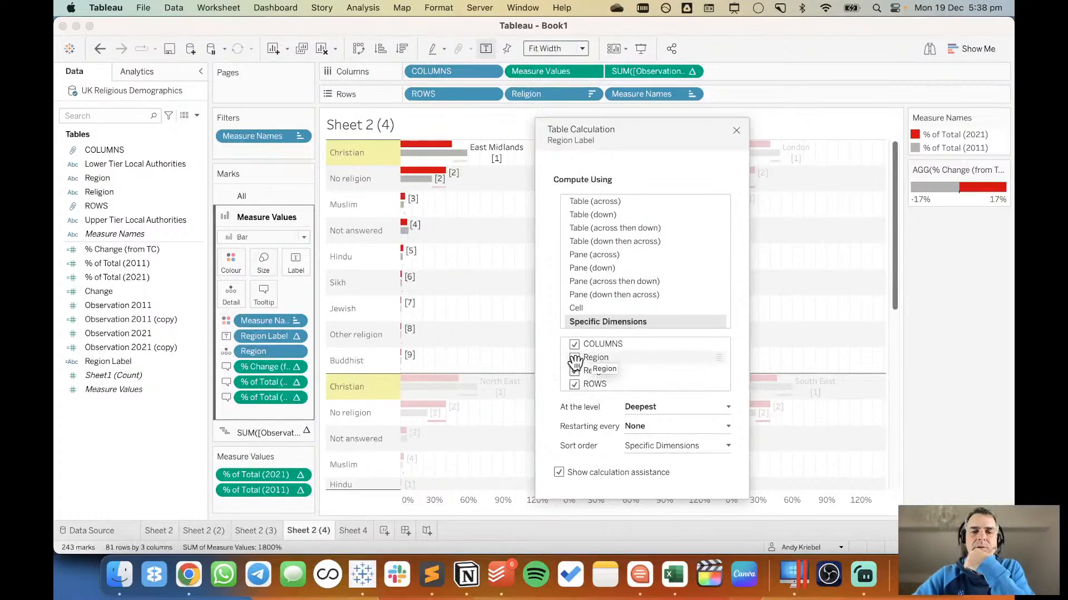
click(576, 359)
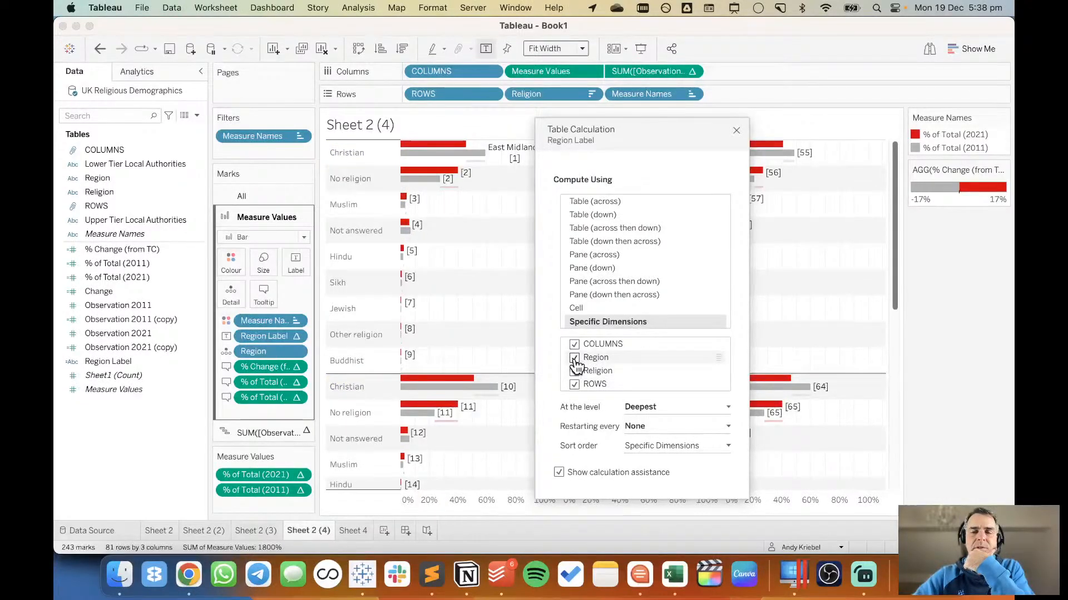
click(574, 359)
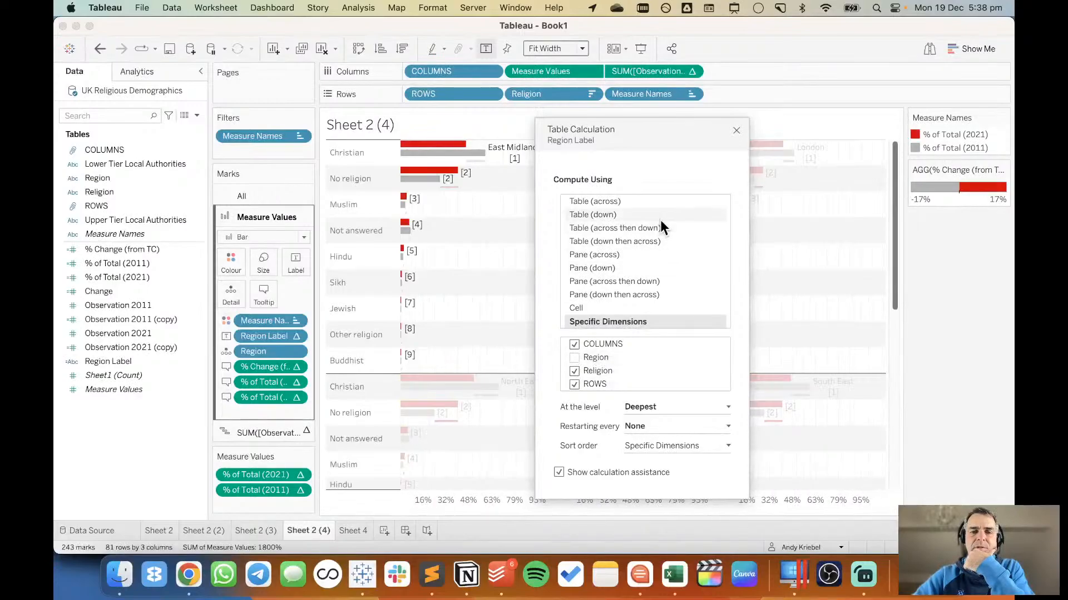
click(735, 130)
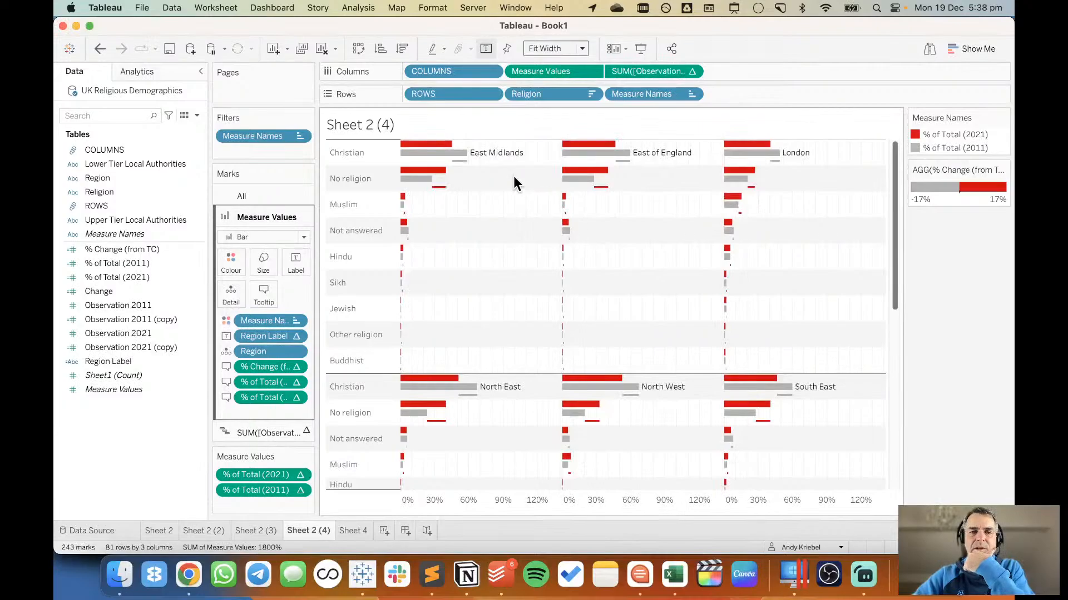
mouse_move(492, 157)
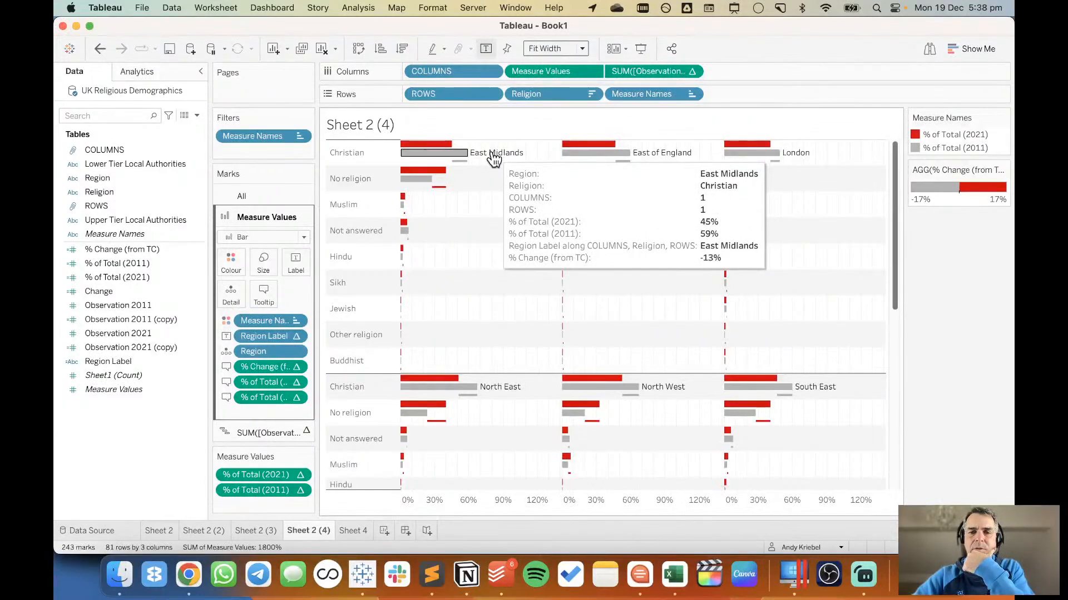
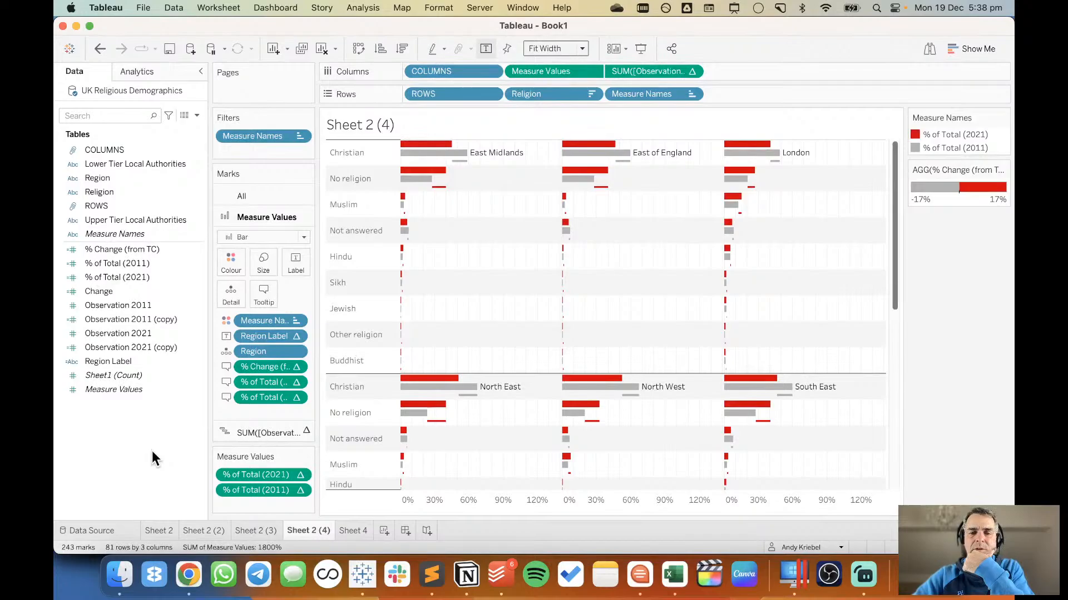
Try top vertical alignment for the Measure Values mark labels and return it to Automatic.
click(298, 266)
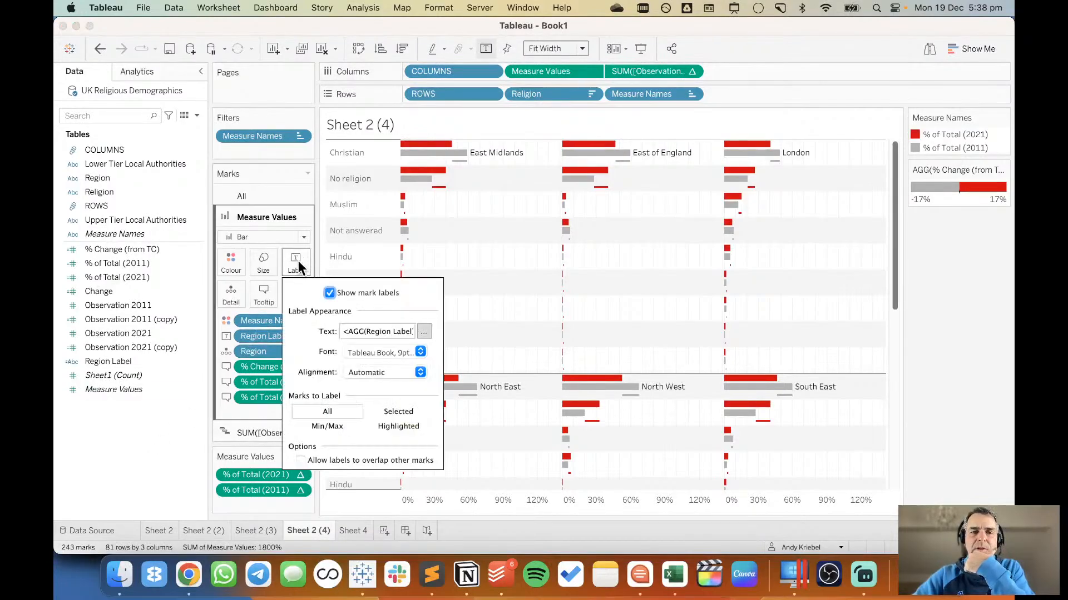
click(374, 371)
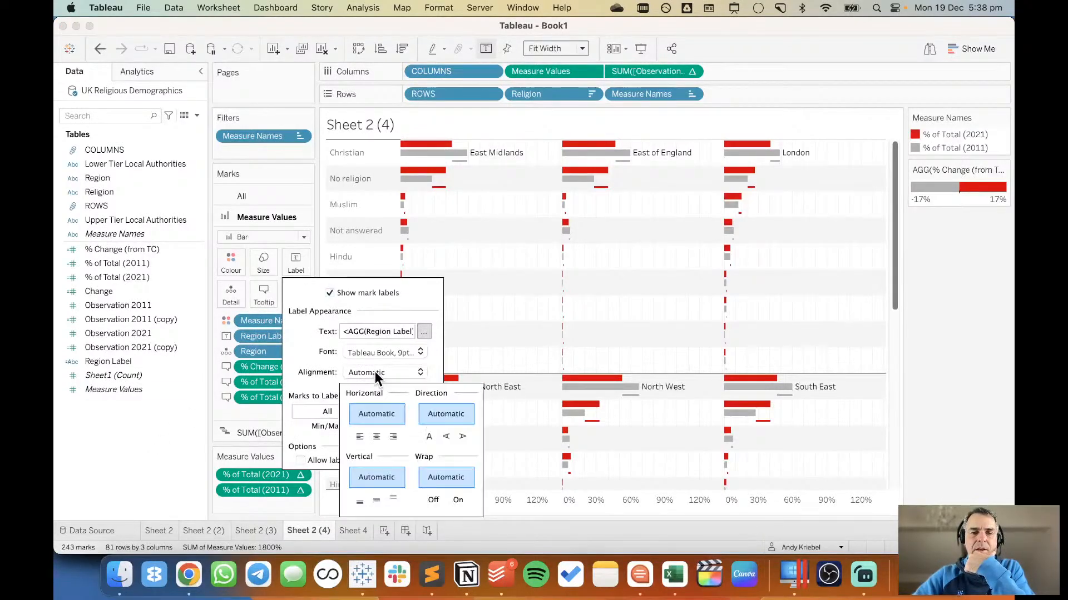
click(394, 500)
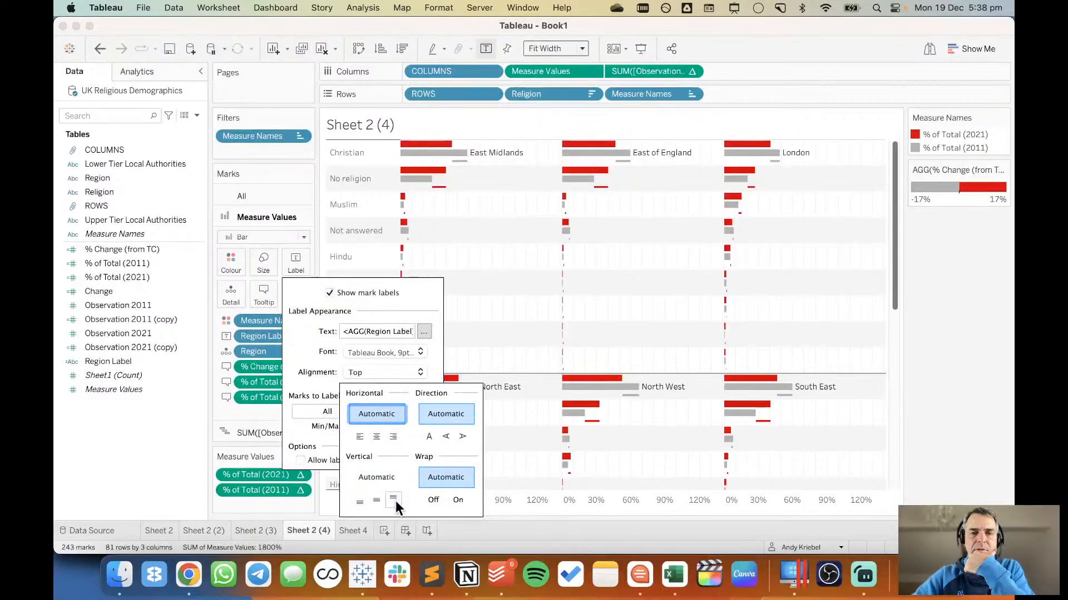
click(378, 477)
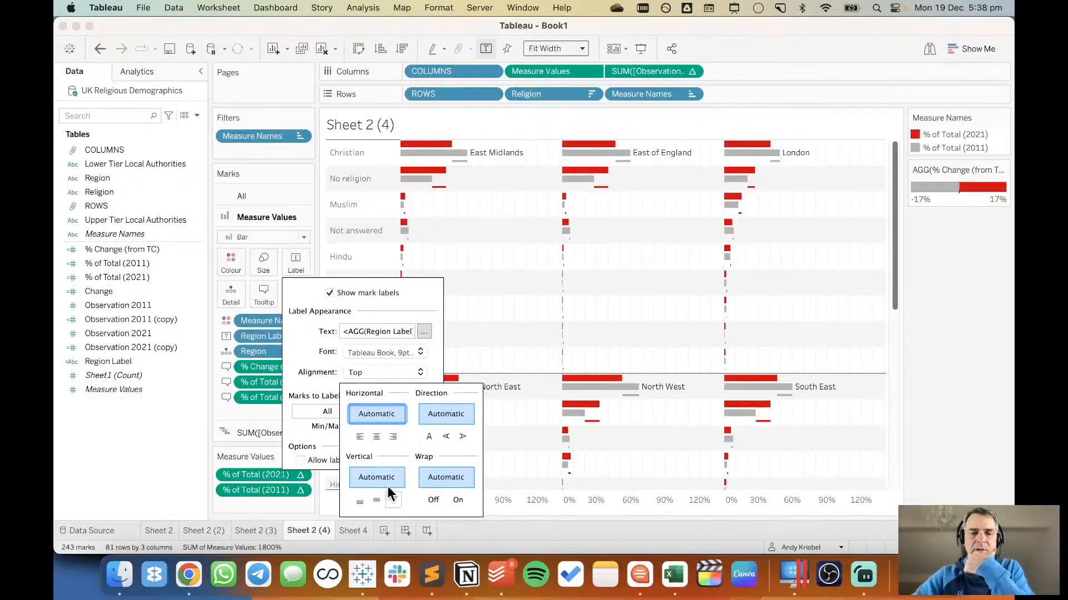
click(484, 257)
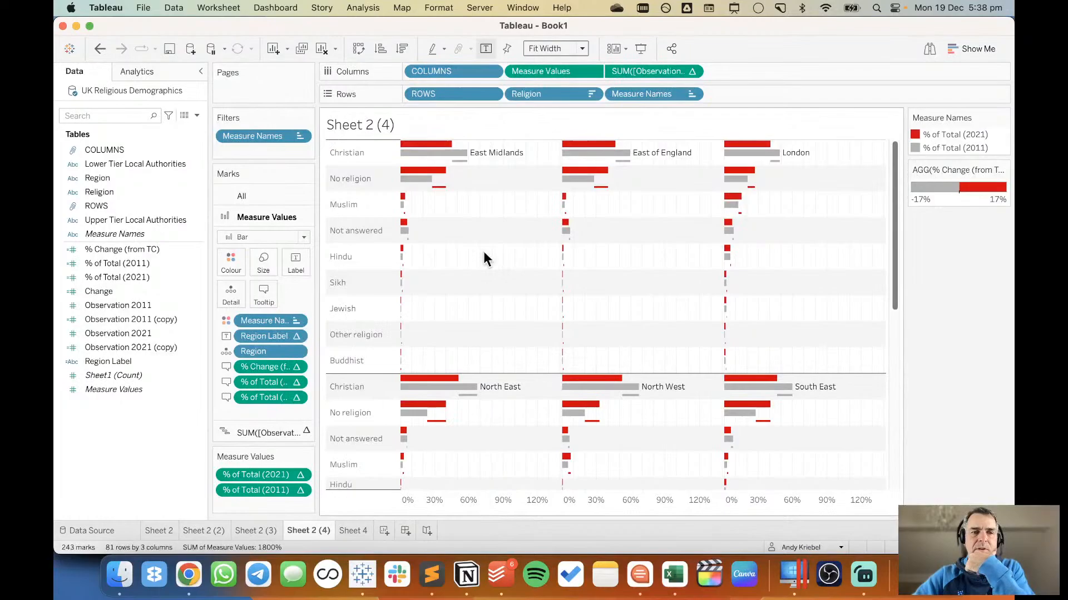
Try adding totals to the chart, review the region blocks, and undo the addition.
click(135, 71)
drag(105, 169, 451, 160)
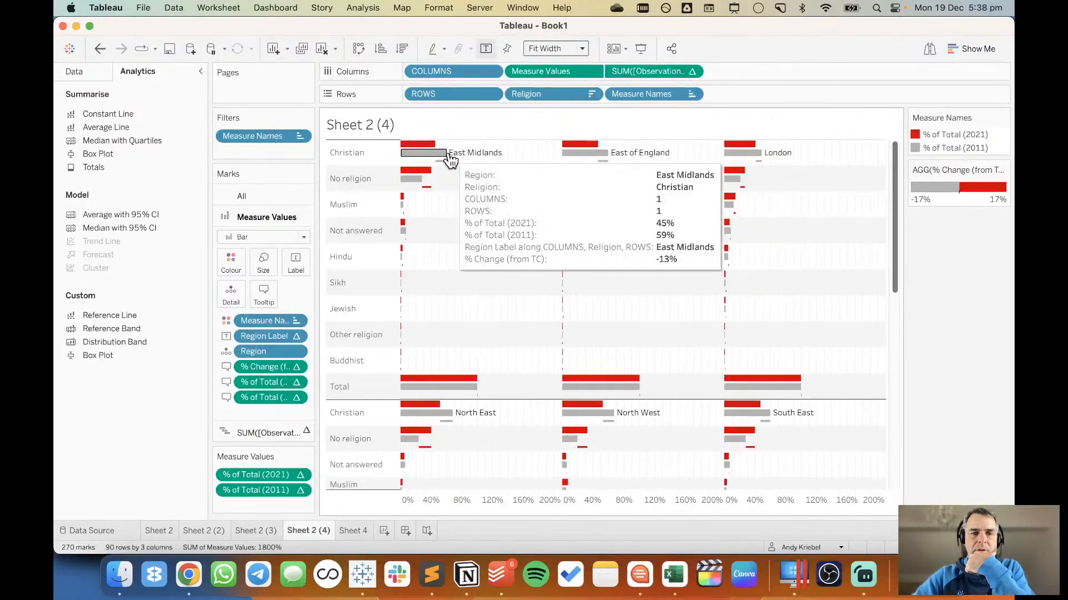
scroll(516, 354, down, 3)
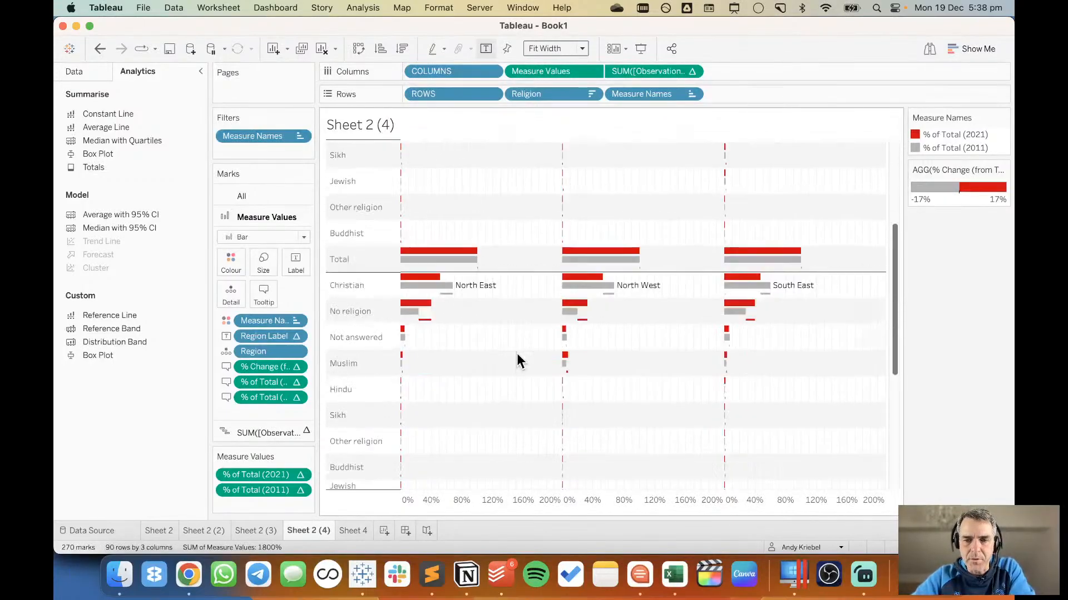
scroll(517, 356, down, 7)
scroll(516, 355, up, 3)
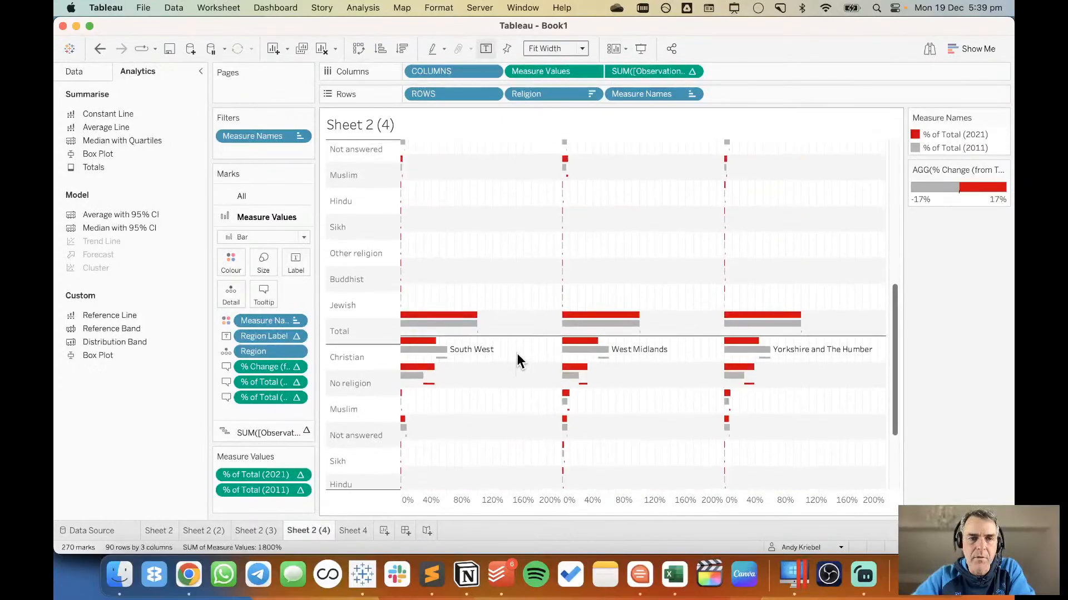
scroll(516, 361, up, 8)
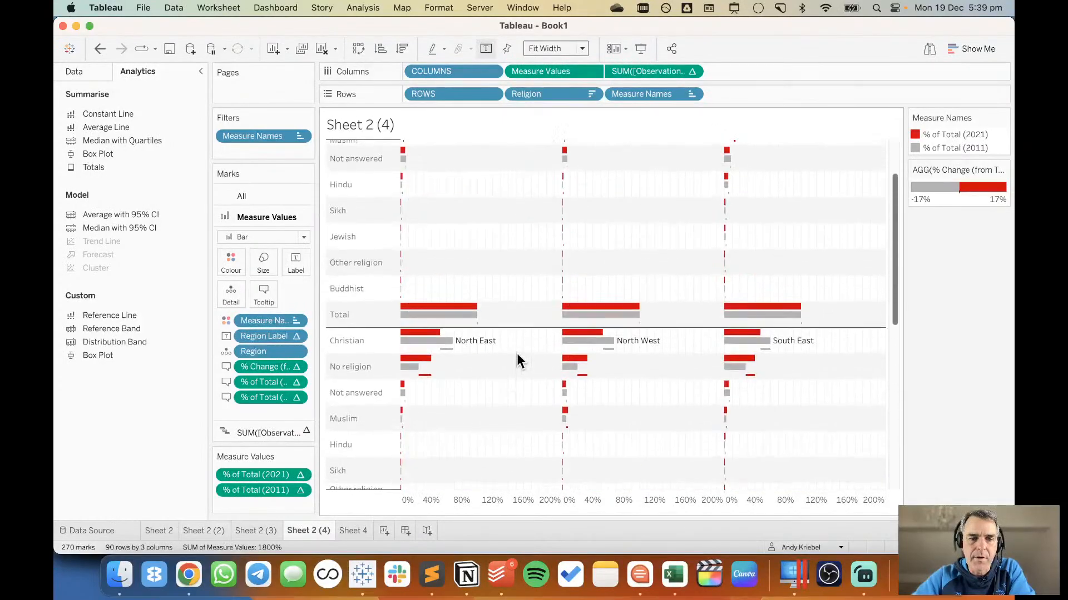
click(101, 49)
Add totals to the chart again and move the column totals to the top.
drag(99, 168, 439, 153)
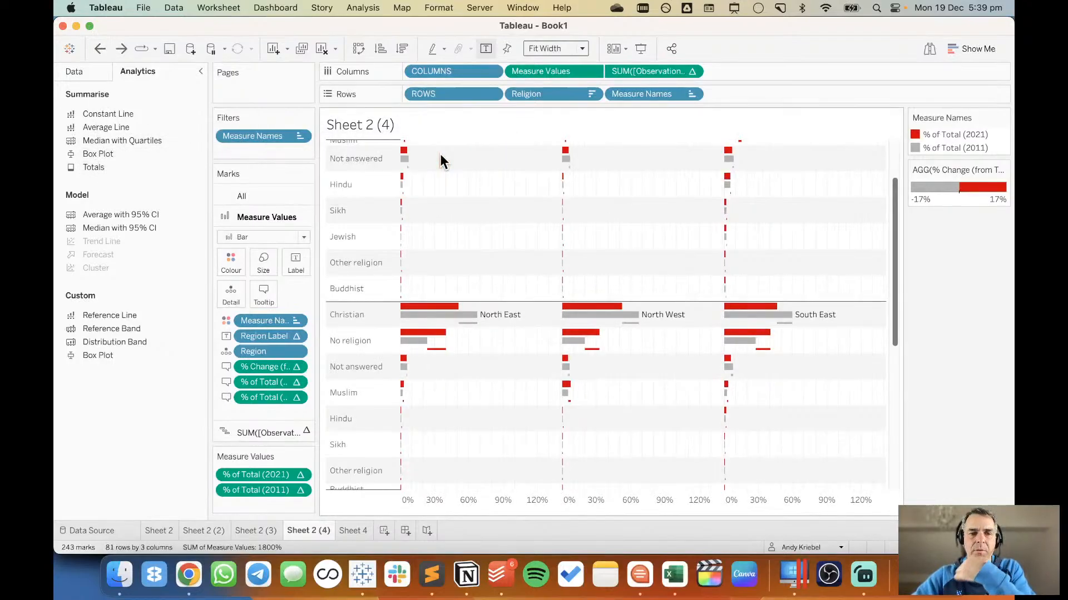
right_click(364, 316)
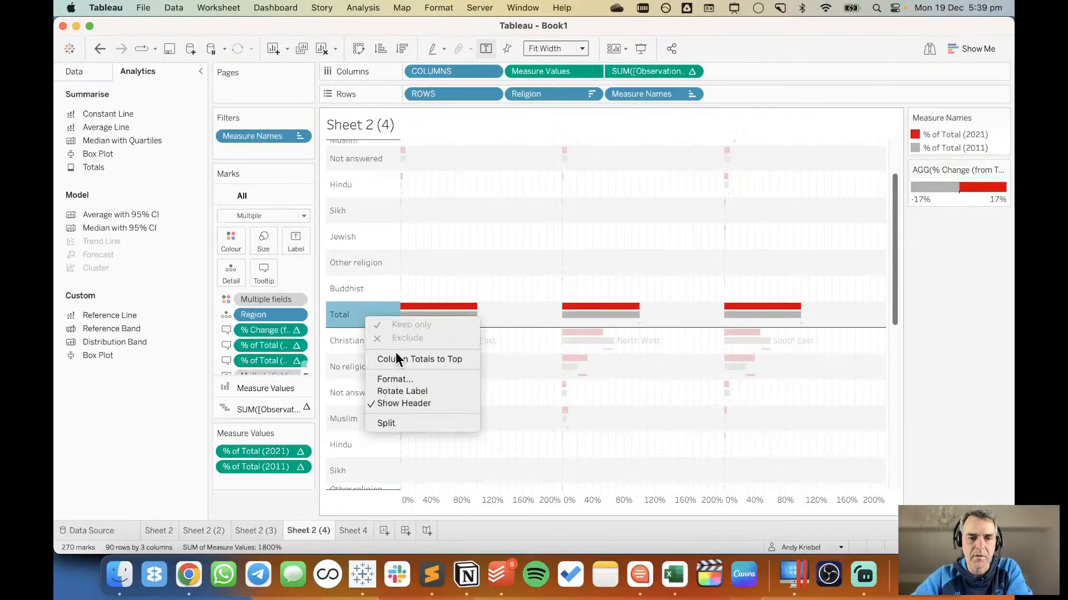
click(407, 360)
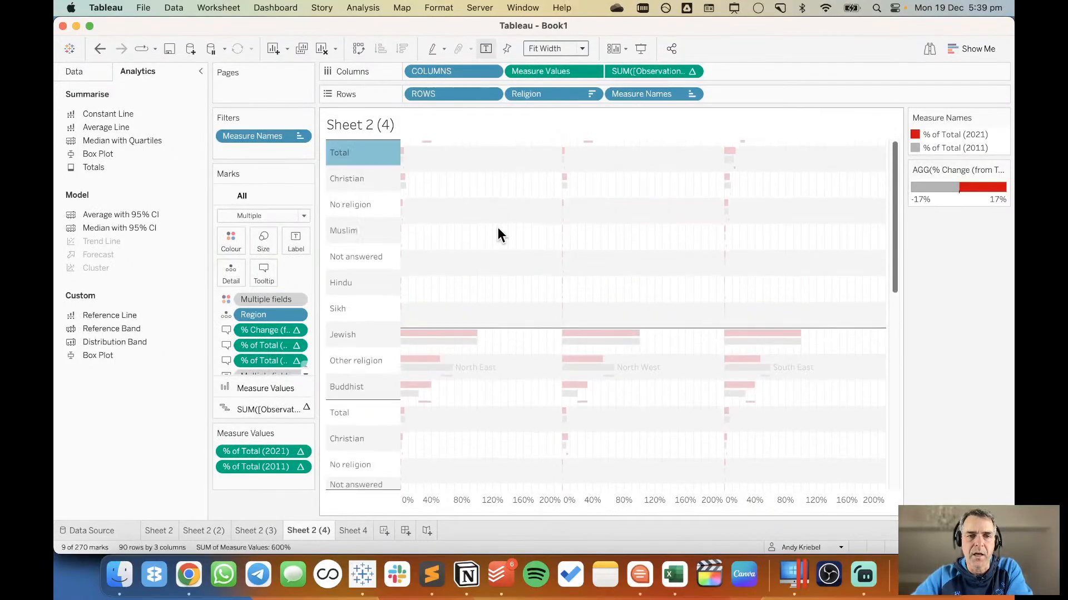
Examine the aggregation options for the Total row and the options available for its first bar.
mouse_move(368, 151)
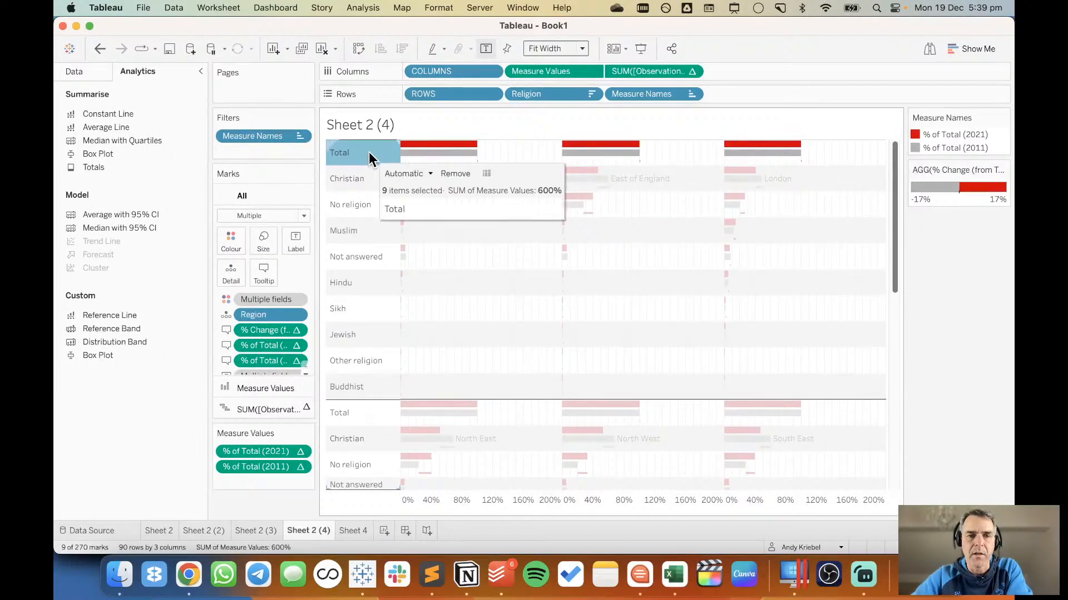
click(418, 172)
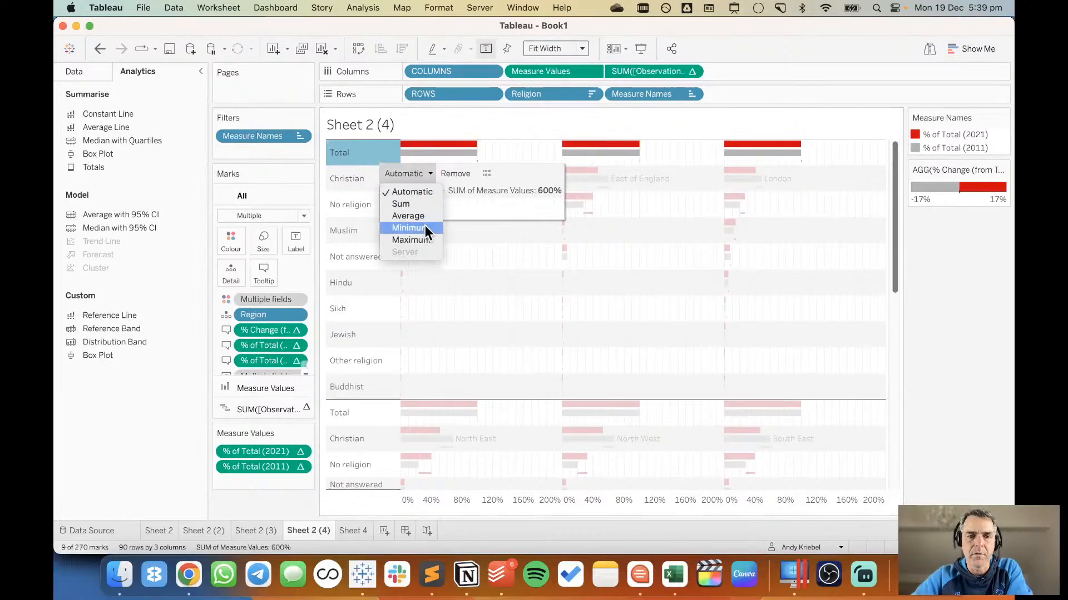
click(499, 150)
click(499, 150)
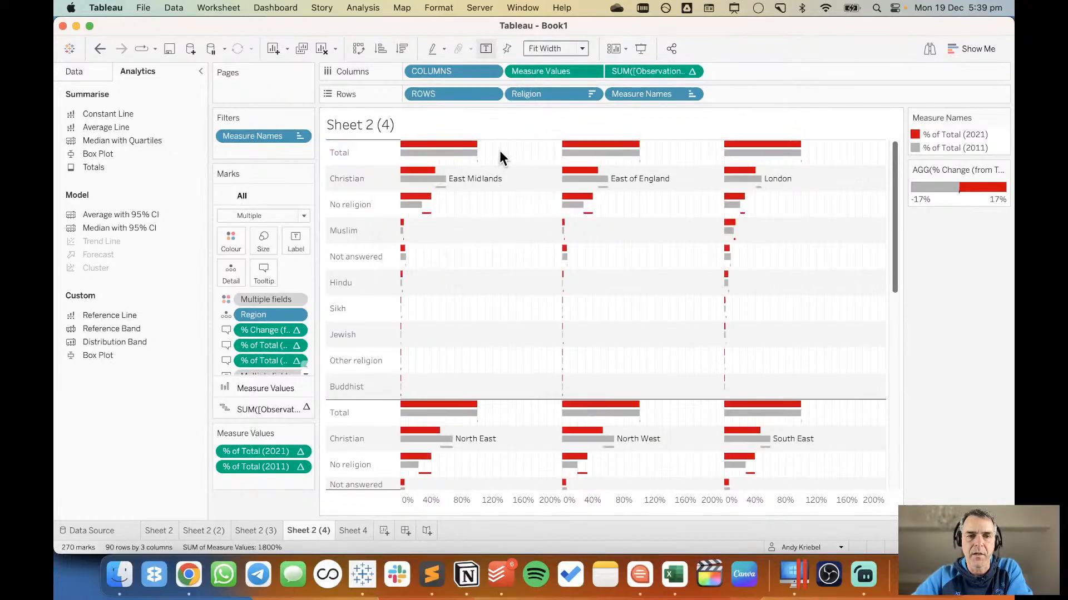
right_click(415, 144)
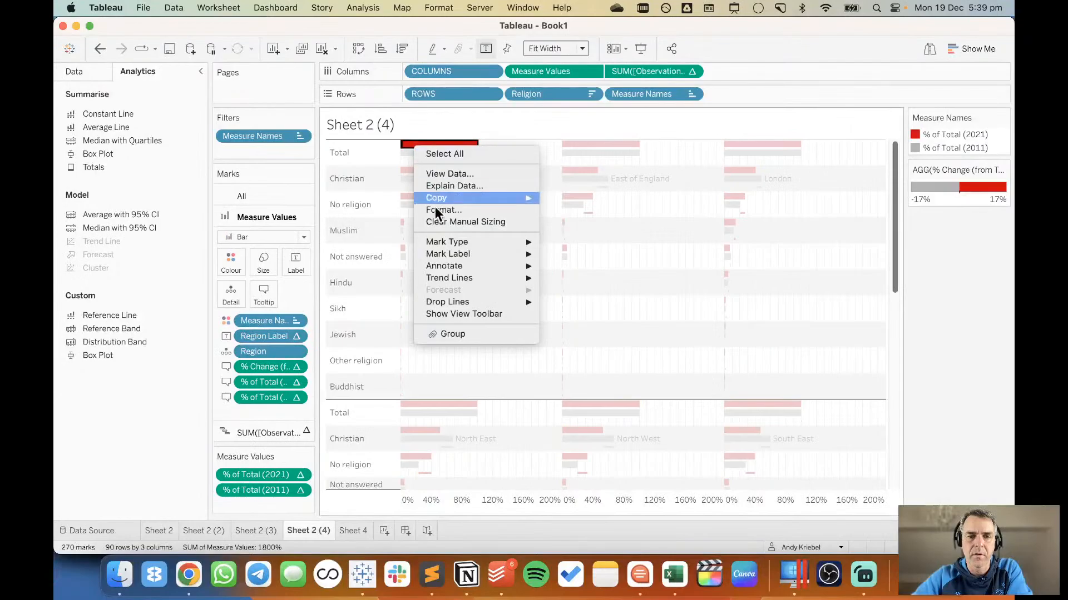
click(352, 159)
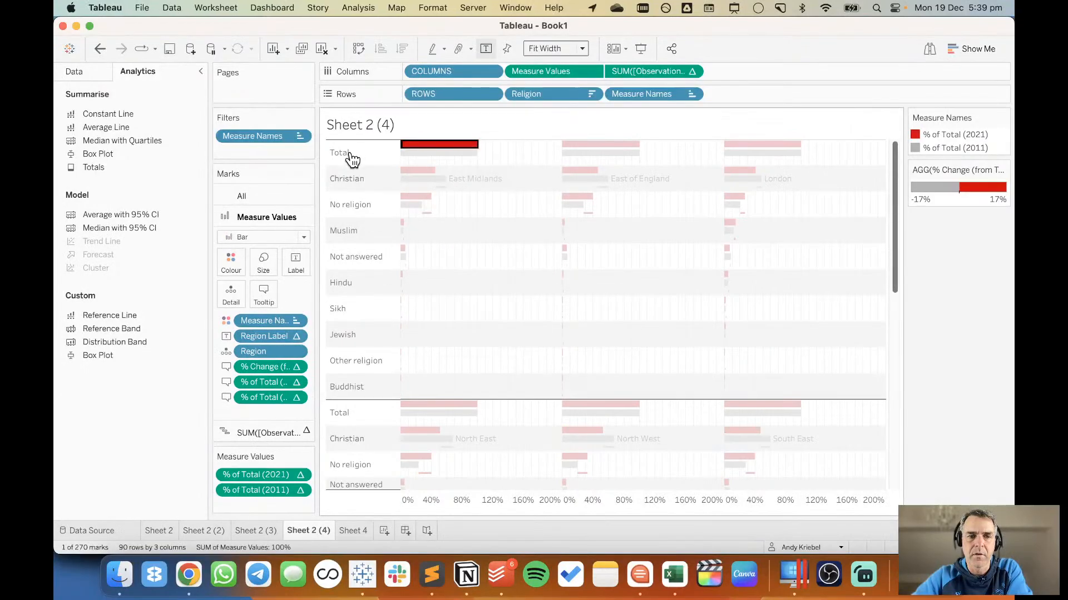
Try to set the aggregation of the Total row to Minimum.
click(353, 156)
click(410, 174)
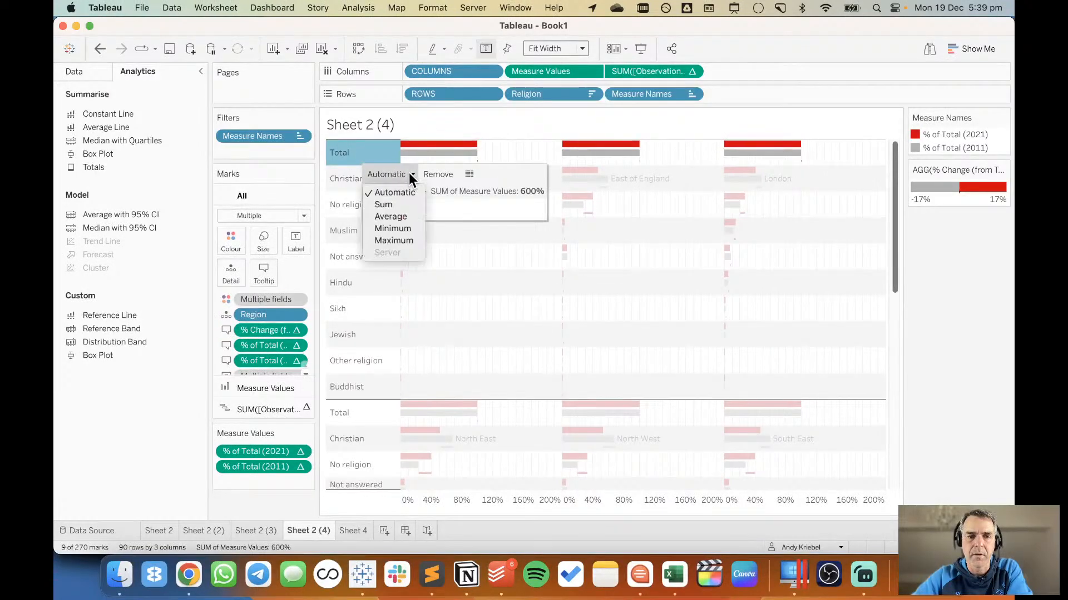
click(410, 229)
Try hiding the religion row headers from the Total row, and undo the change.
right_click(382, 157)
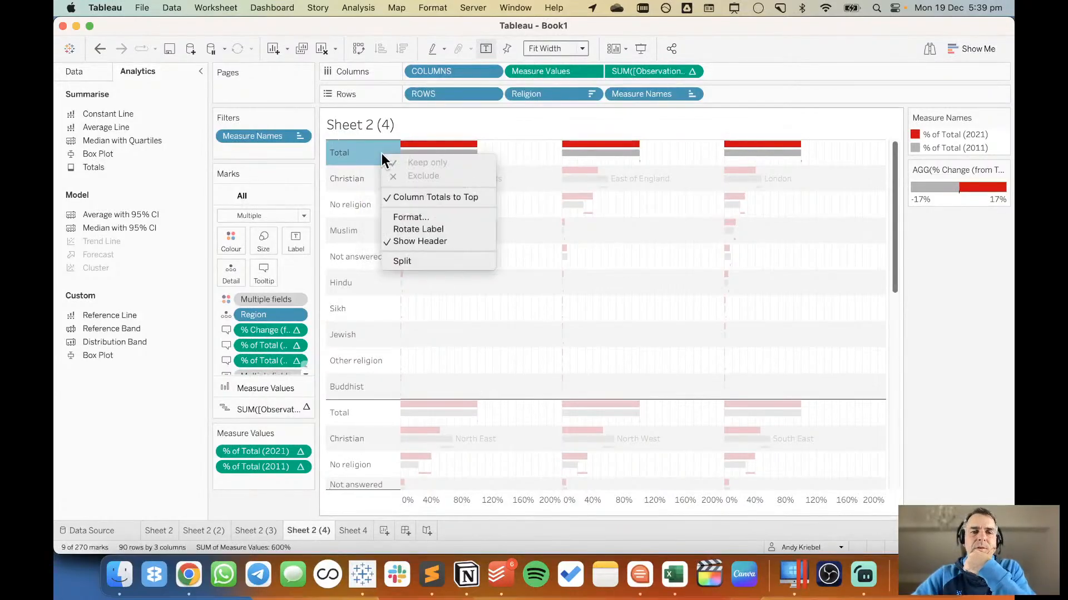
click(422, 242)
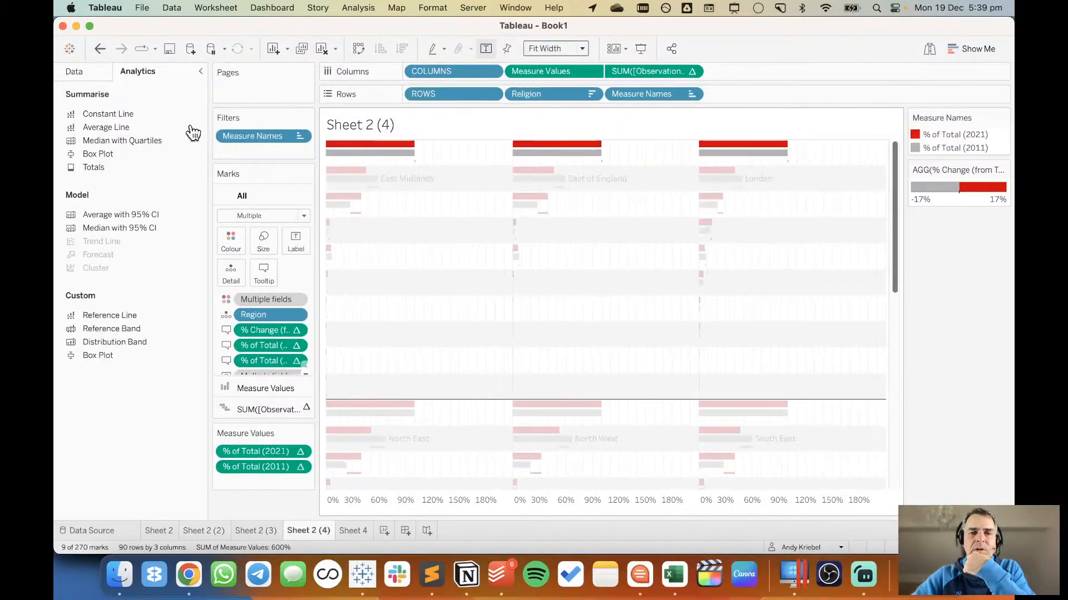
click(99, 50)
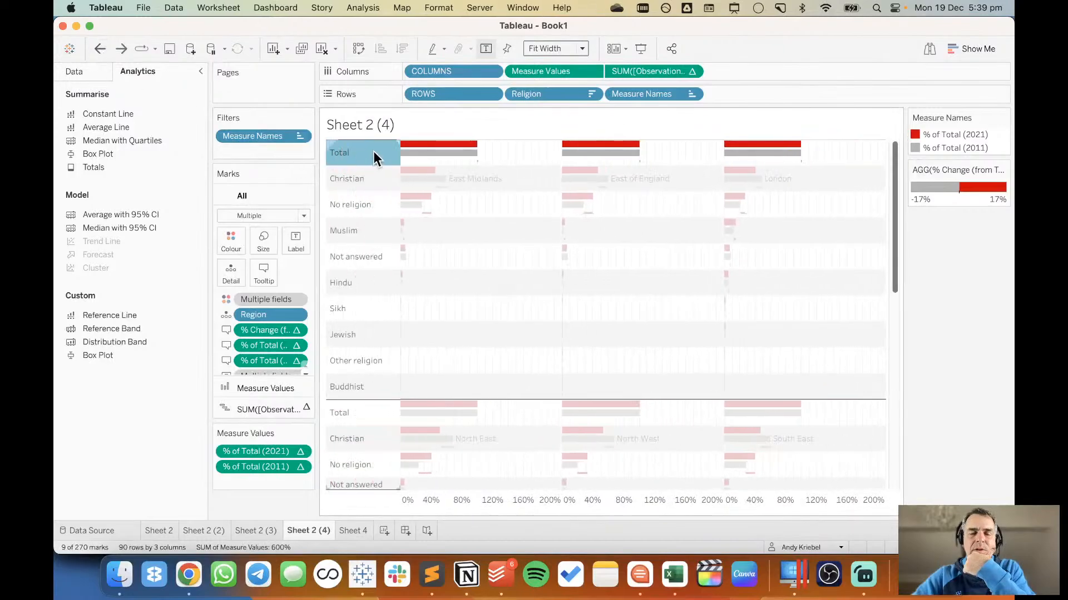
Recheck the Total row's aggregation choices and remove the totals from the chart.
click(419, 174)
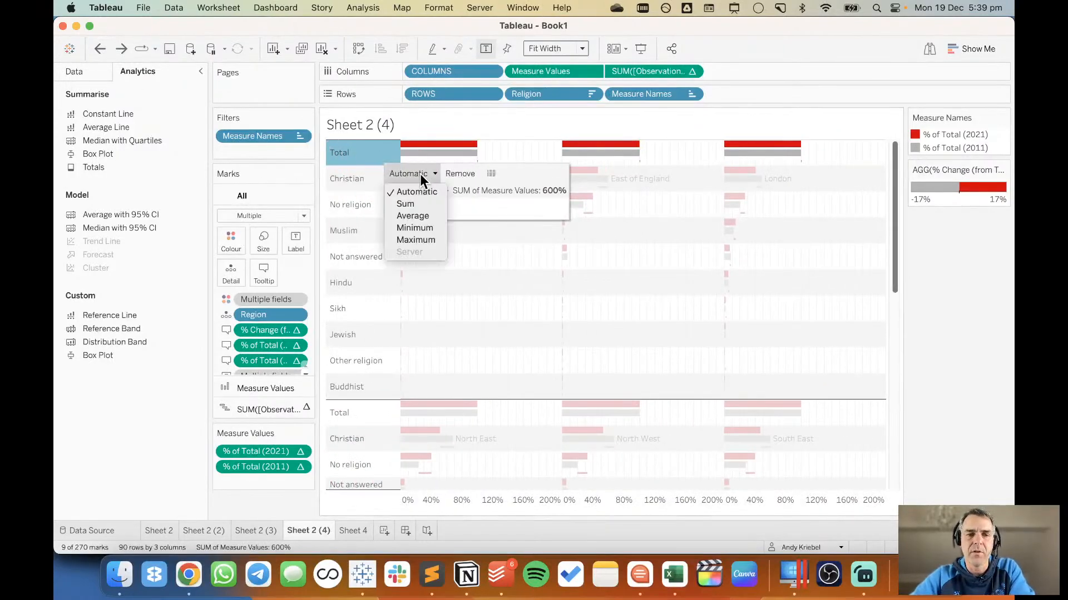
click(529, 171)
click(459, 176)
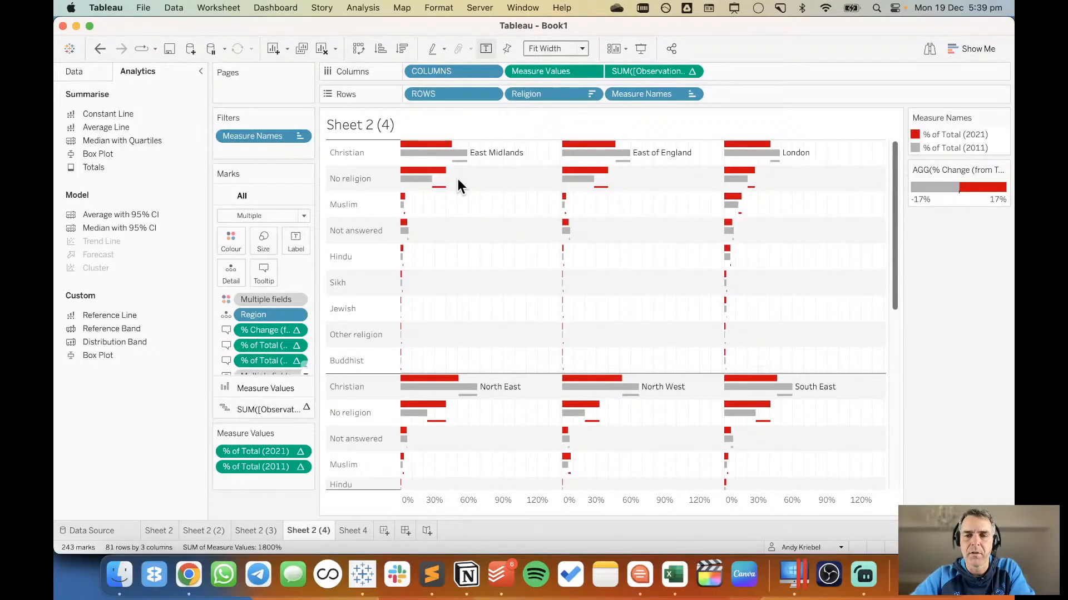
Create a calculated field named INDEX with the formula INDEX().
click(82, 73)
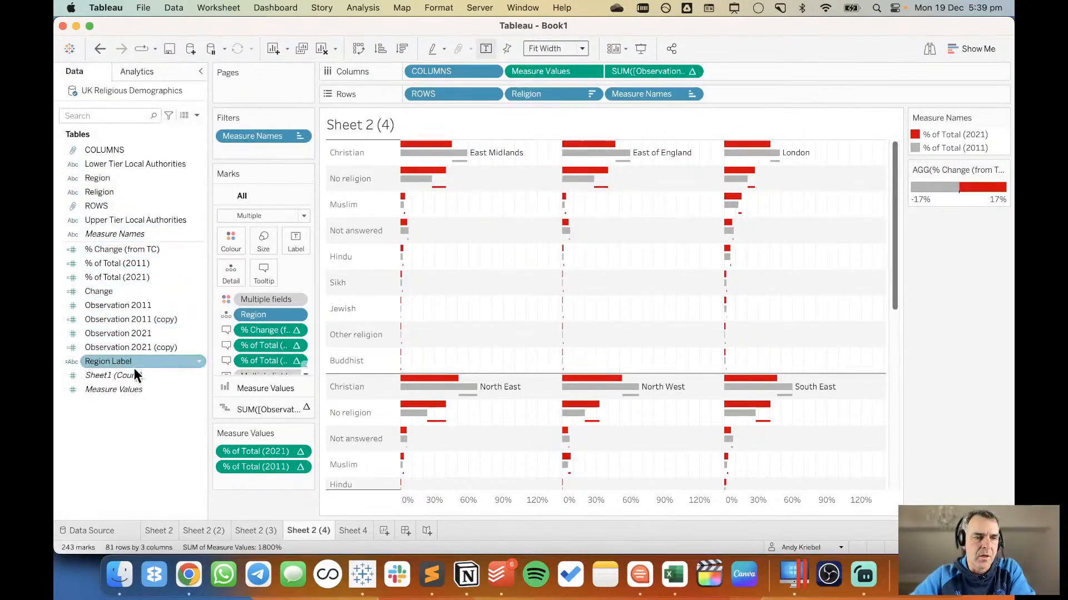
right_click(132, 428)
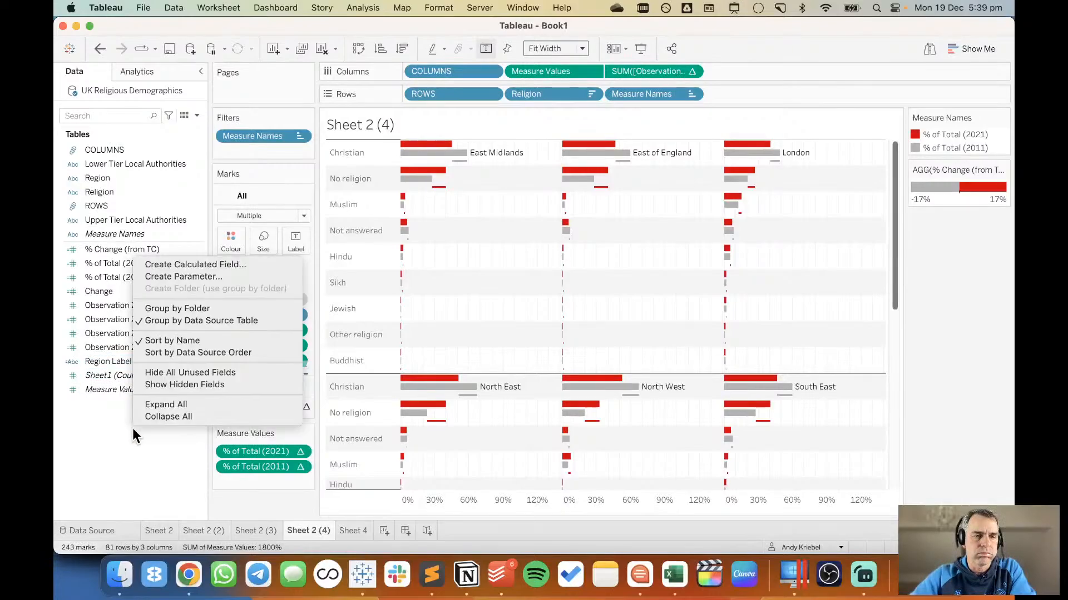
click(180, 264)
text(INDEX)
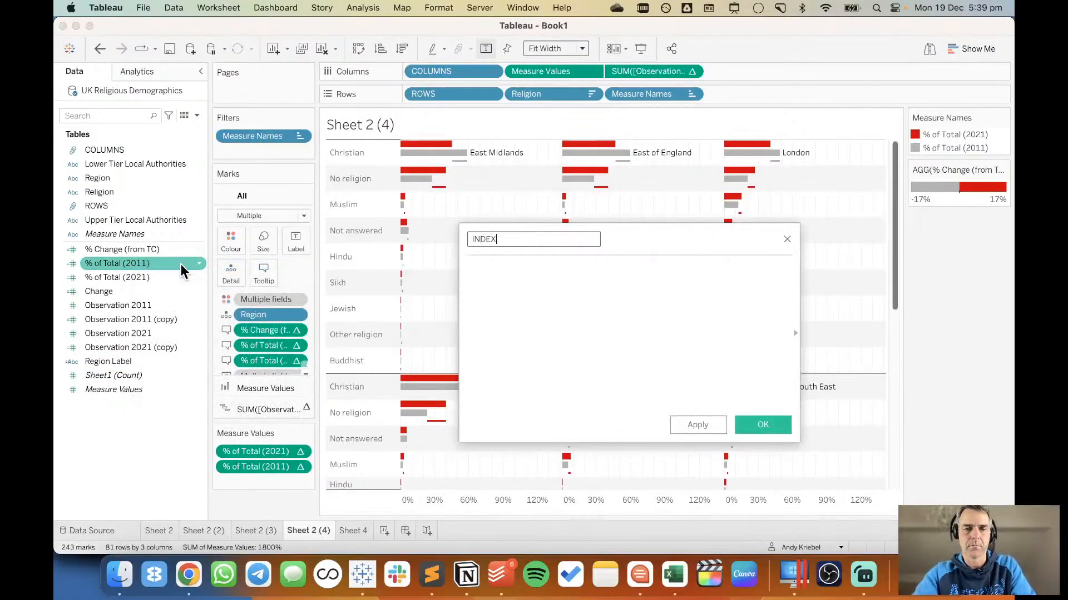
key(Tab)
text(INDEX())
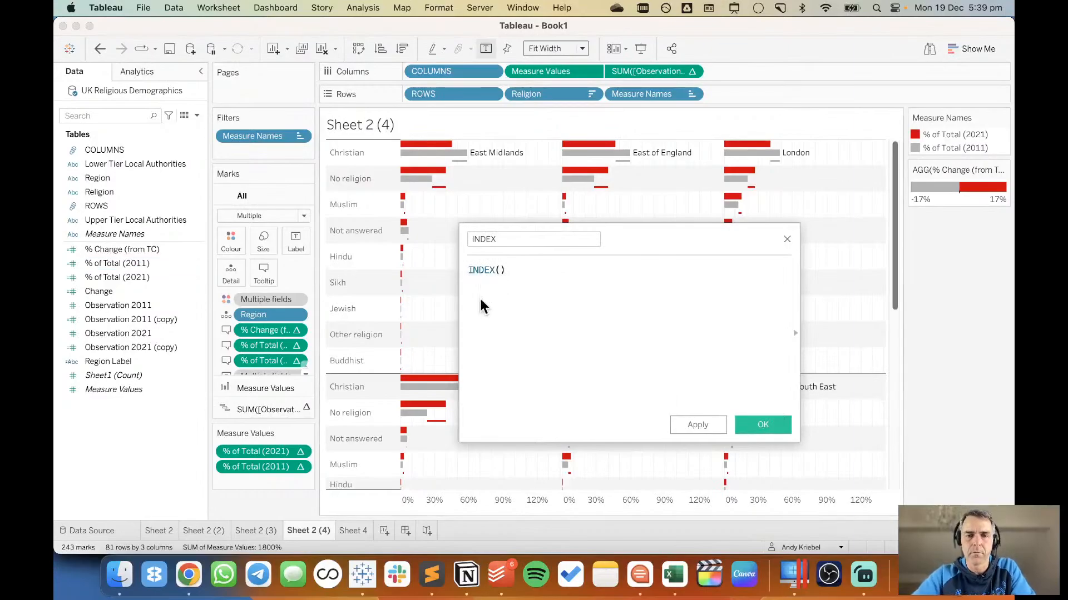
click(762, 425)
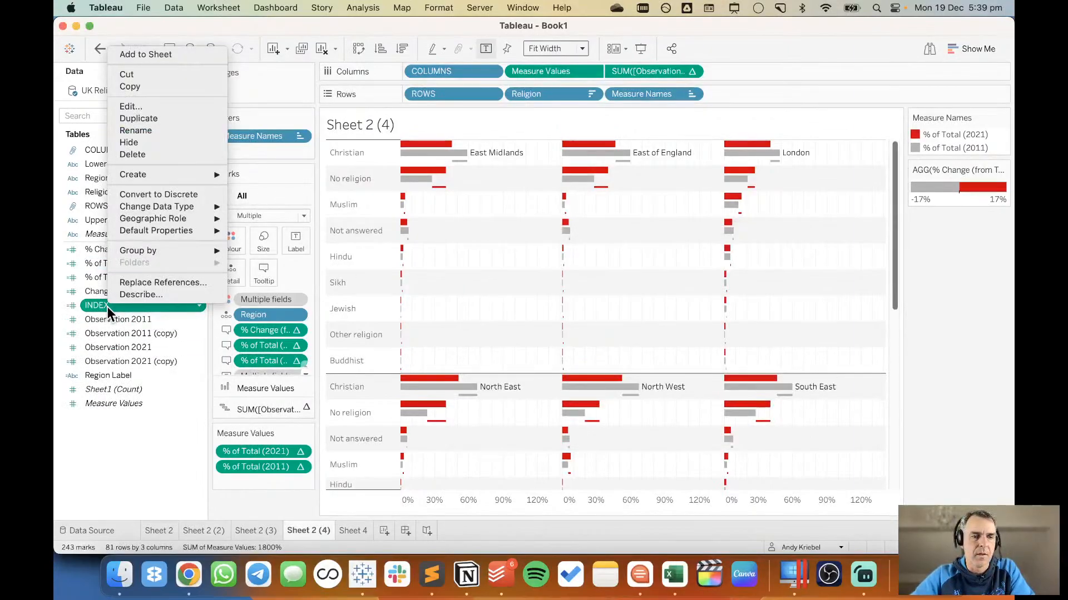
Convert the INDEX field to discrete and use it as the Measure Values bar label in place of Region Label.
right_click(107, 306)
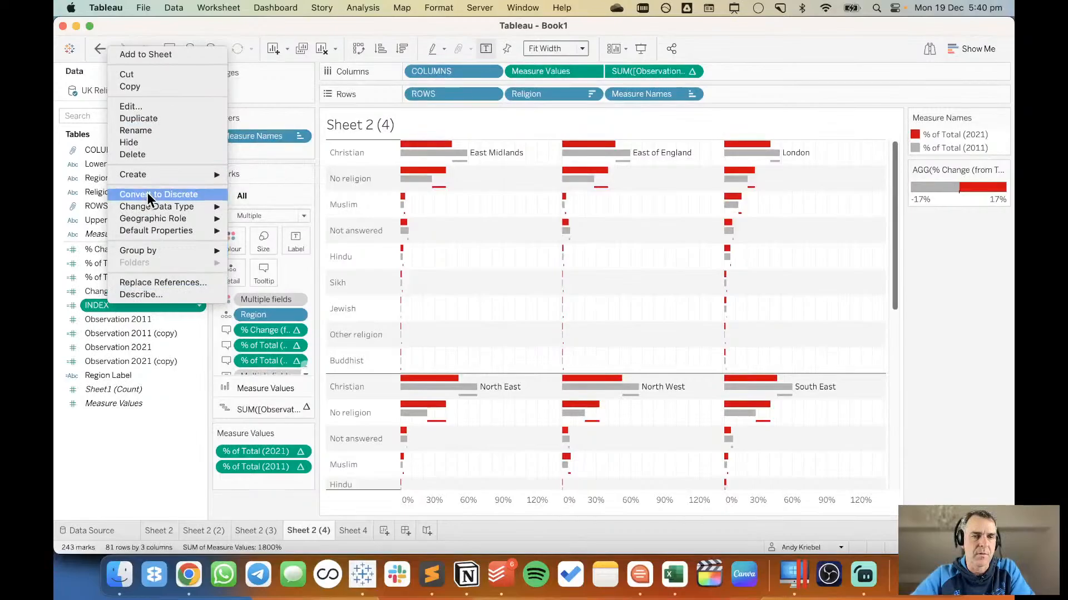
click(118, 319)
drag(115, 308, 269, 334)
click(252, 387)
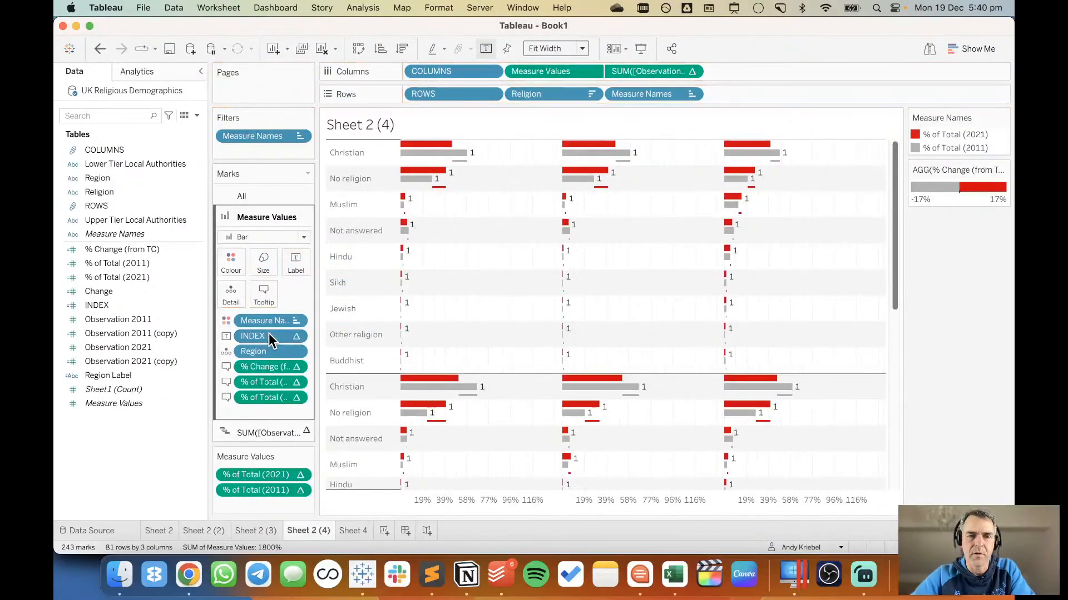
Try computing the INDEX label's table calculation by specific dimensions with only Religion included.
click(299, 334)
click(309, 510)
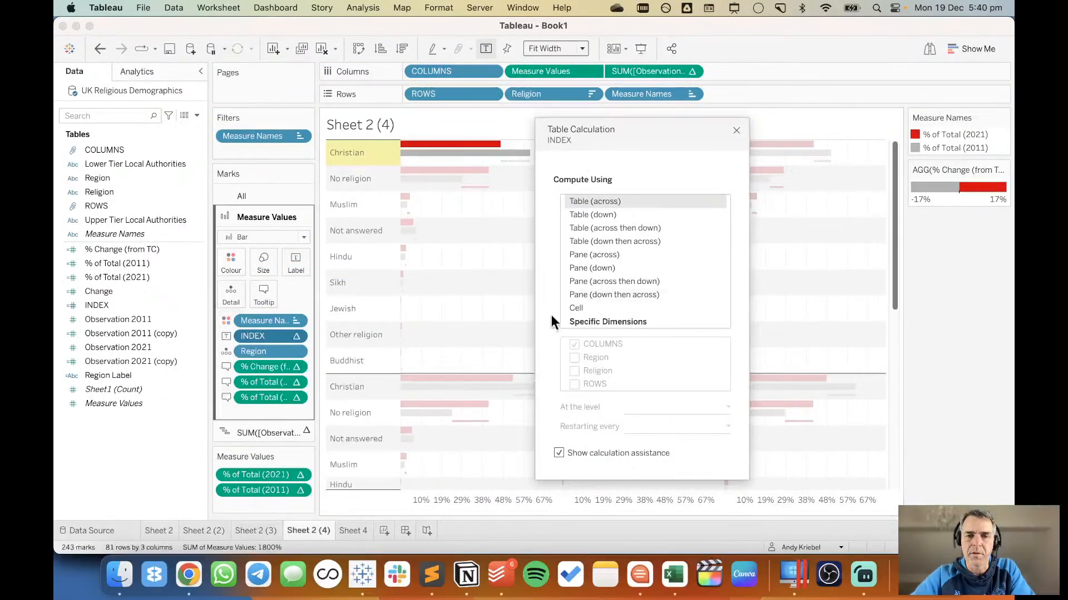
drag(662, 126, 780, 141)
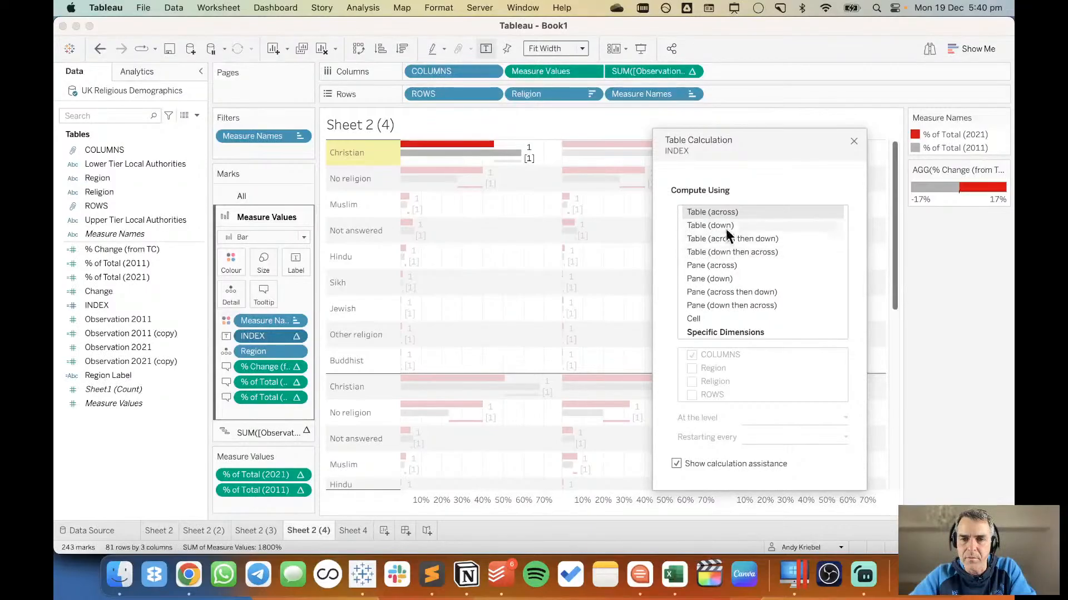
click(720, 304)
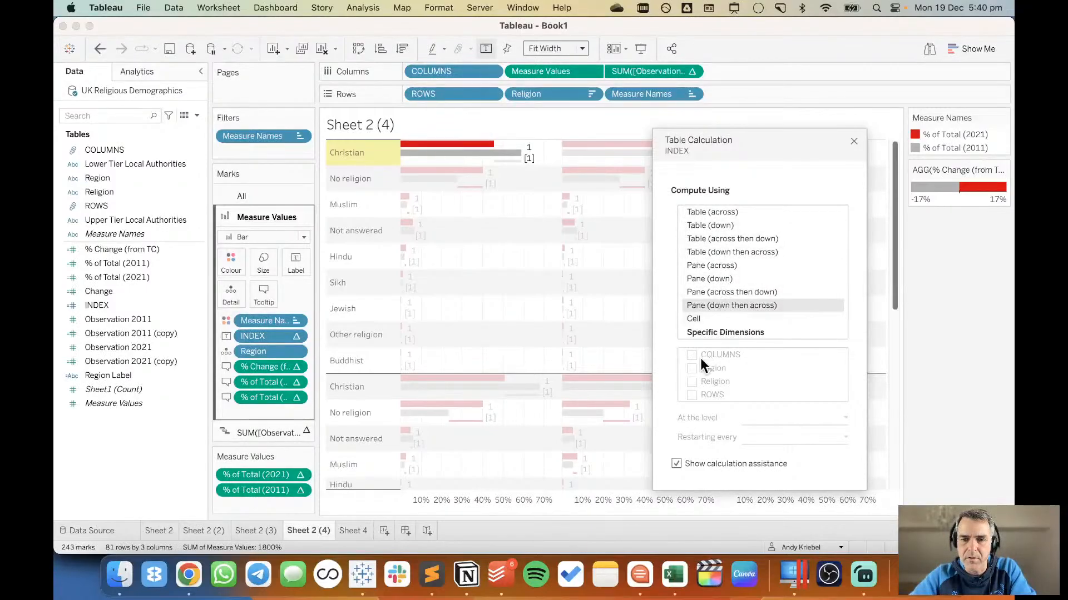
click(709, 332)
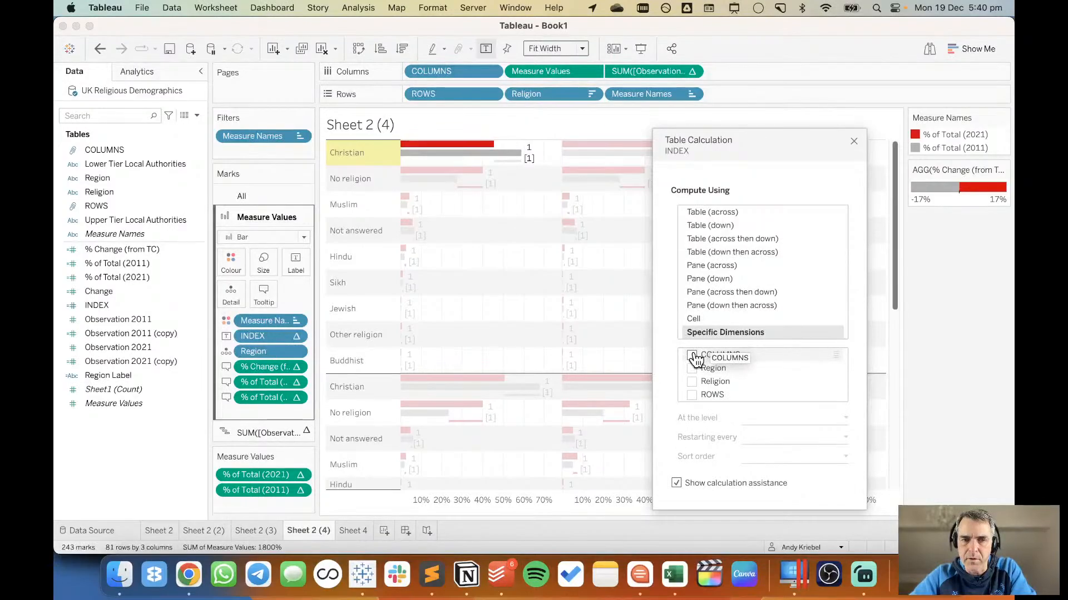
click(693, 380)
click(692, 368)
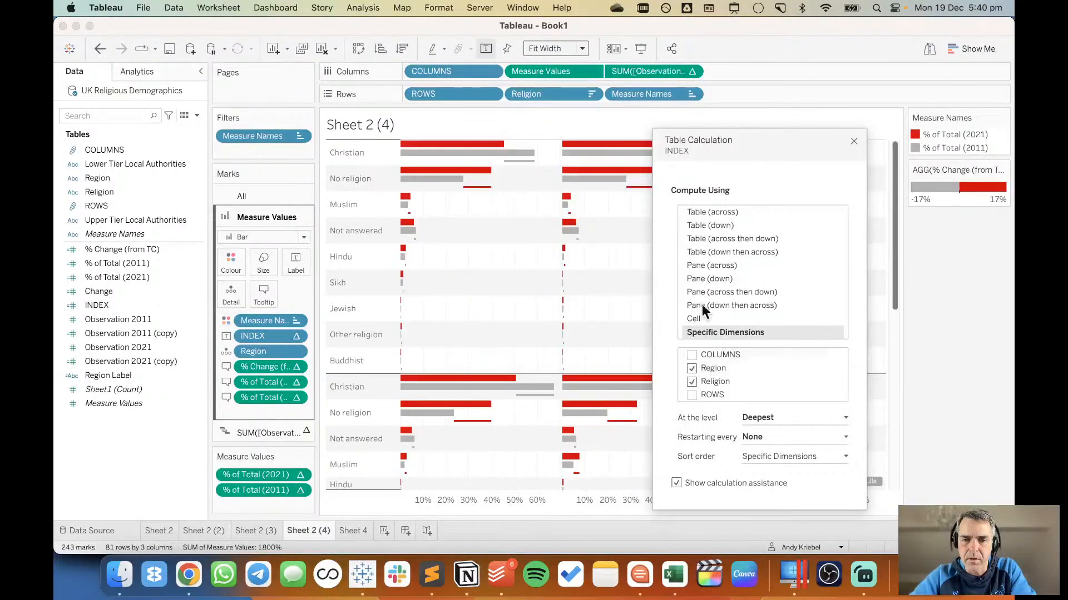
drag(759, 149, 748, 115)
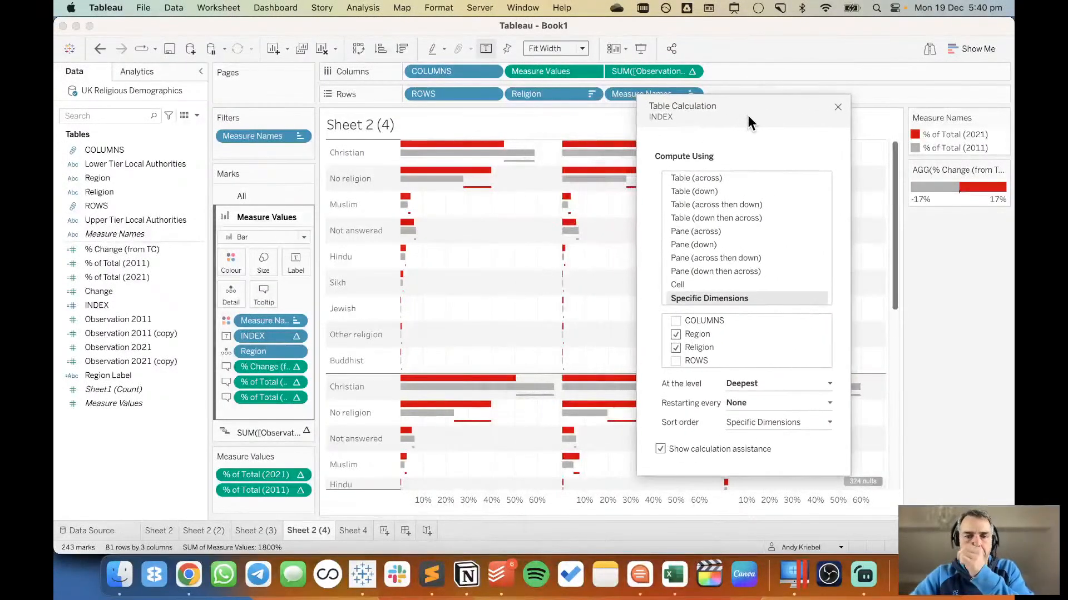
click(676, 336)
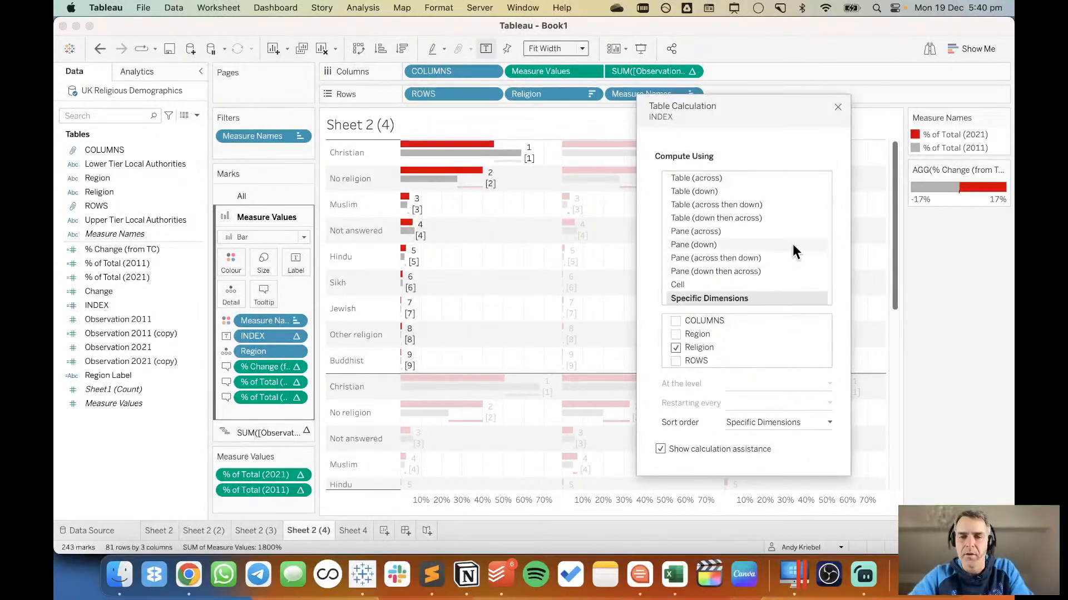
click(838, 107)
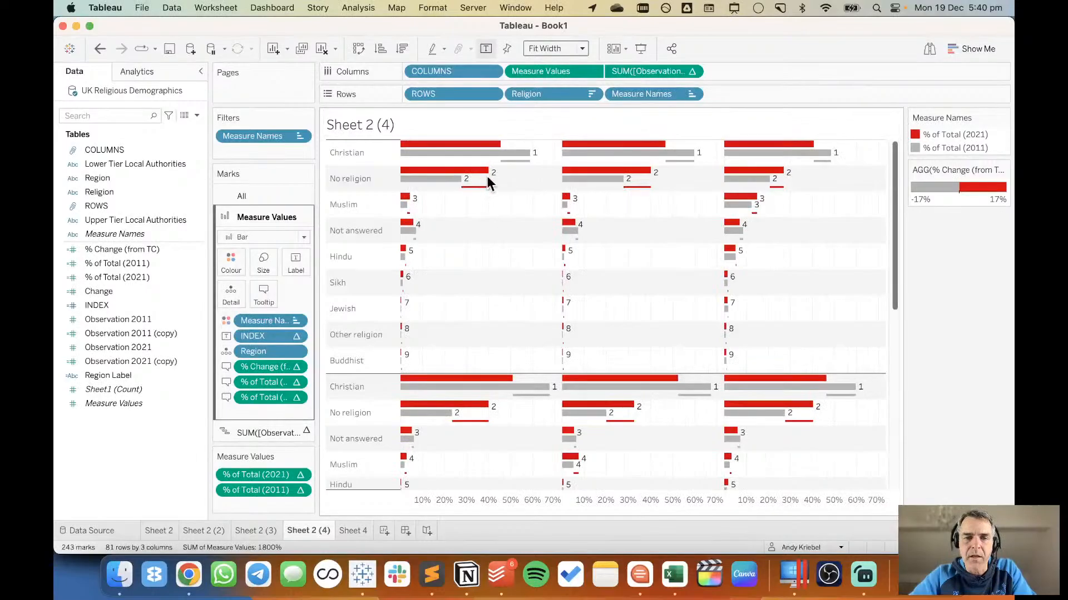
Review the INDEX table calculation's settings against the index numbers on the Christian and No religion bars.
mouse_move(494, 179)
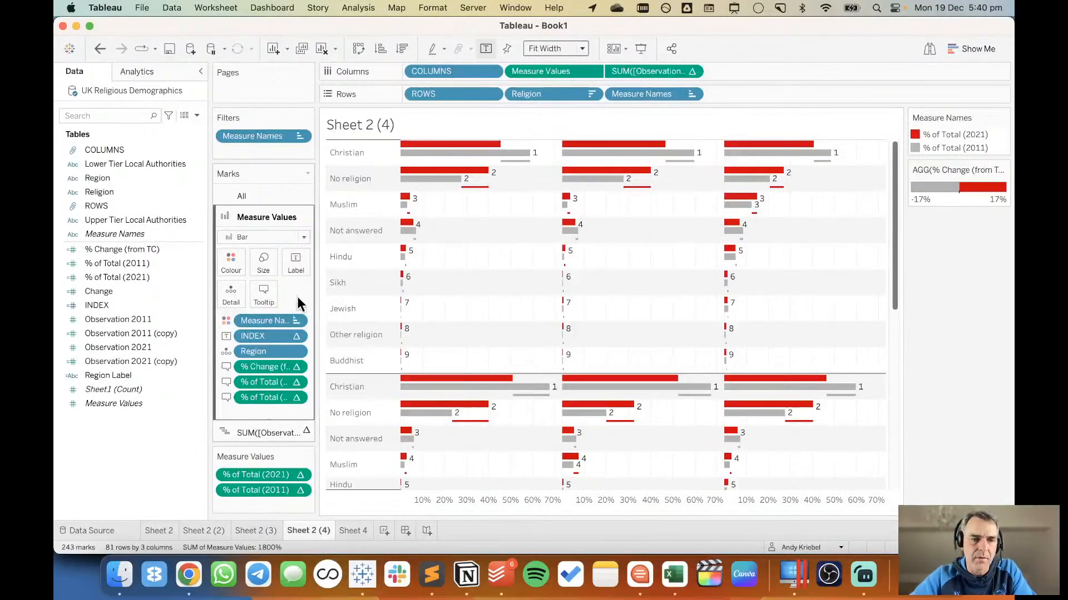
click(295, 335)
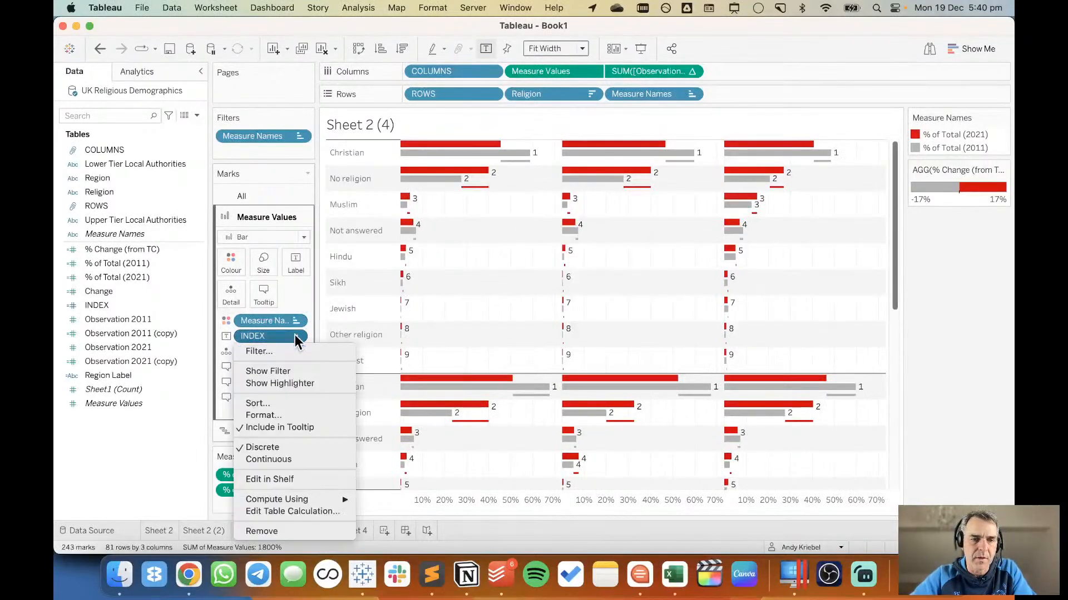
click(284, 511)
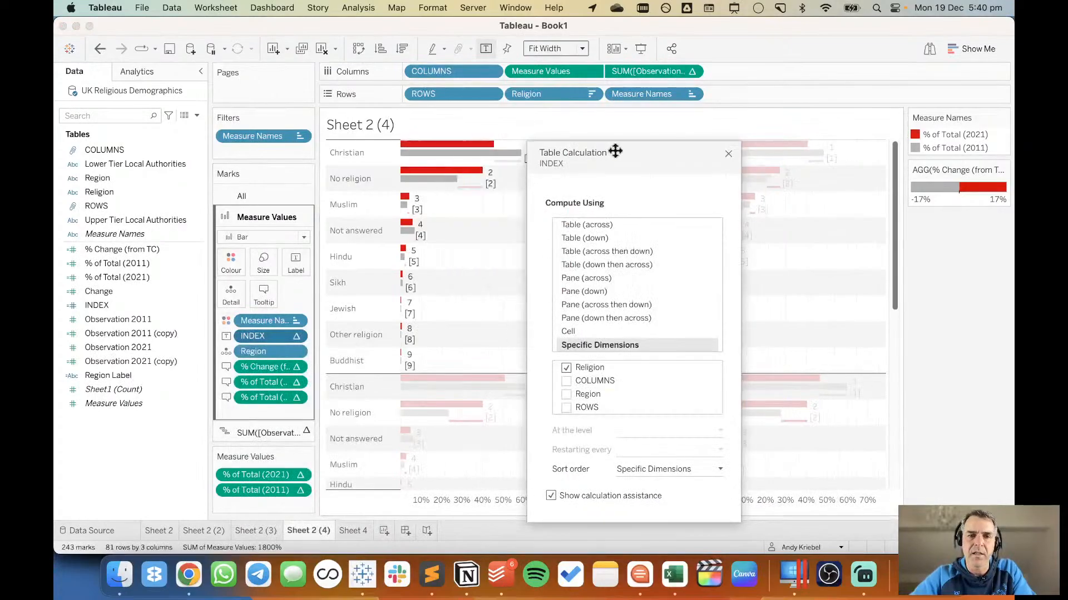
drag(637, 176, 723, 129)
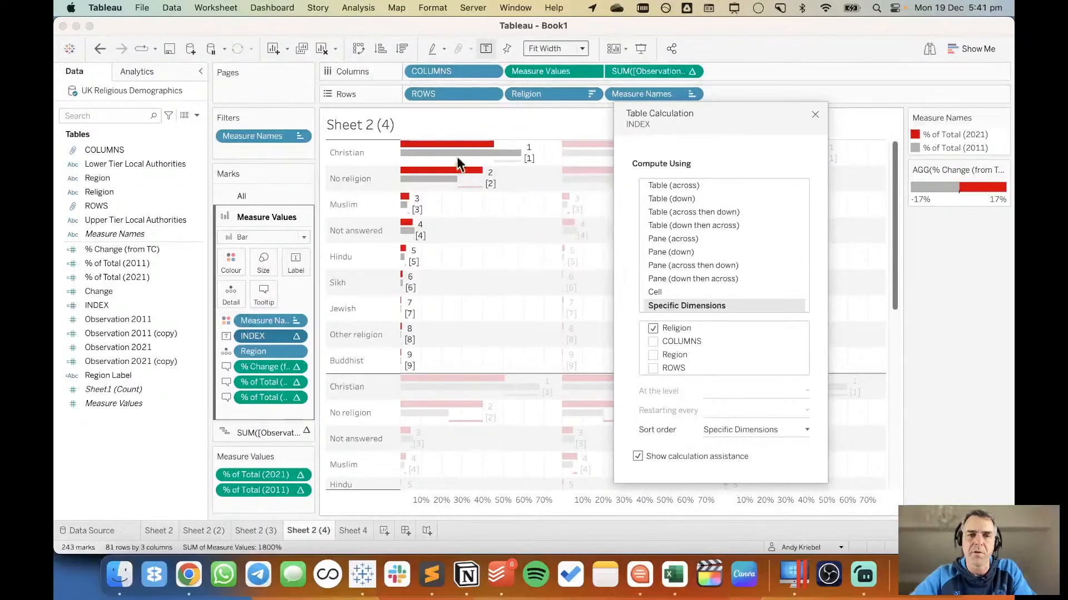
mouse_move(472, 182)
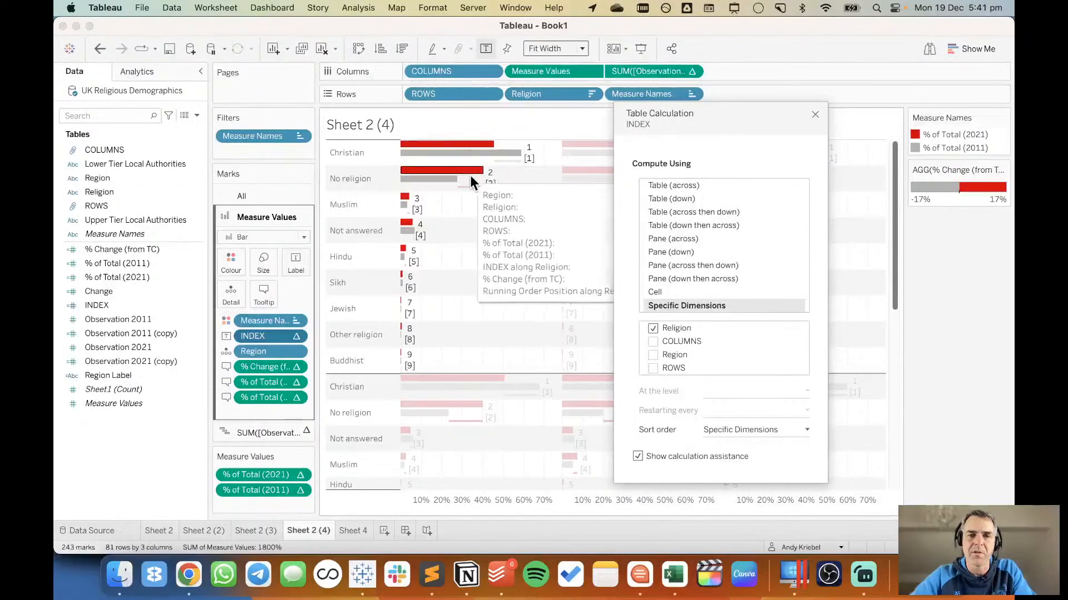
click(815, 115)
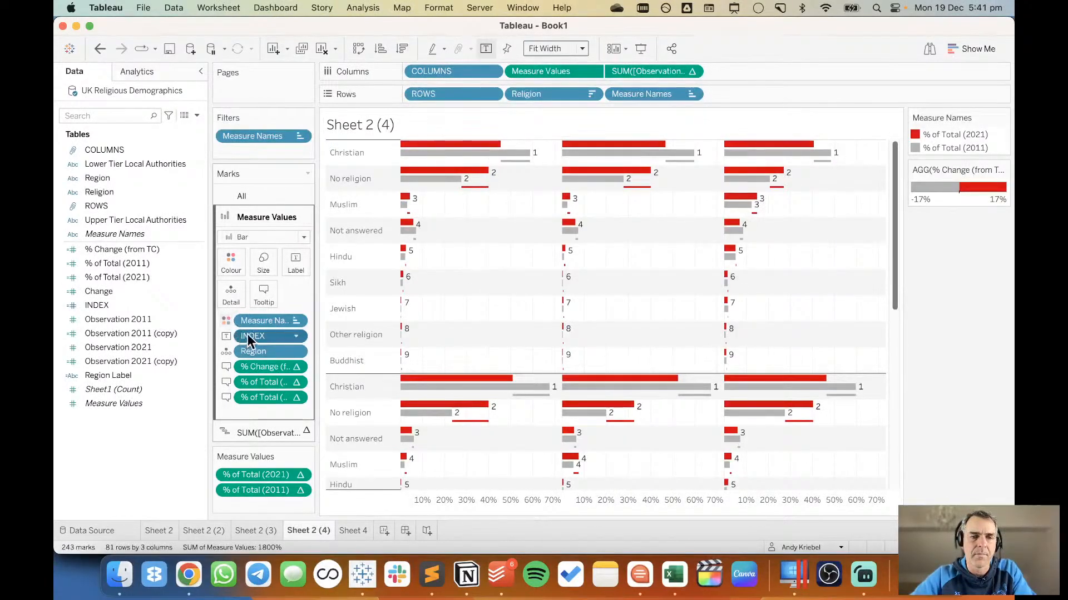
Try removing INDEX from the Measure Values labels, and undo back to the point where Region Label is the bar label.
drag(246, 334, 131, 439)
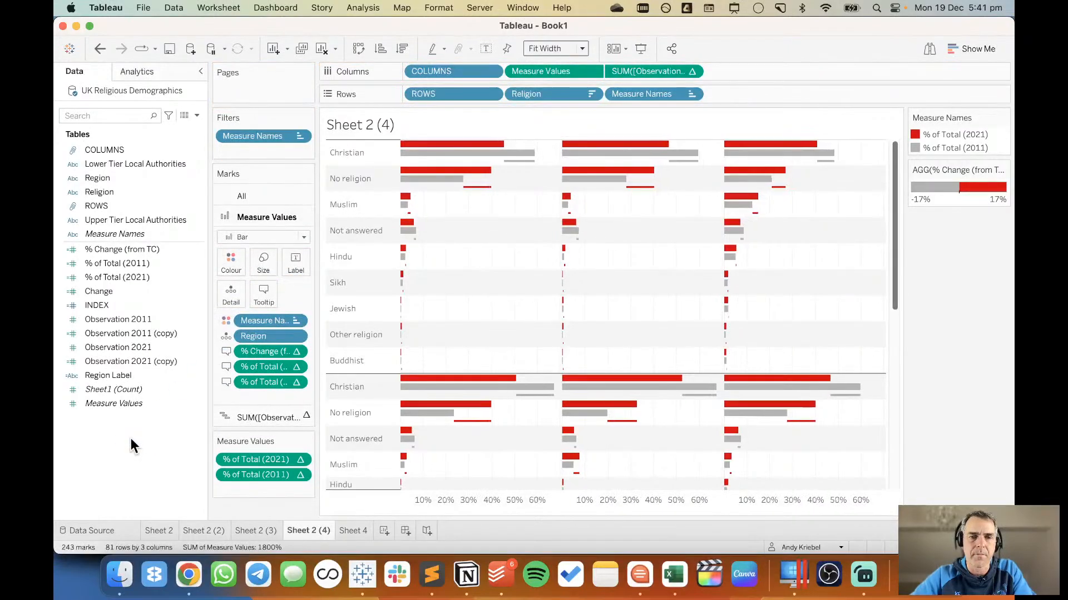
click(113, 281)
click(100, 49)
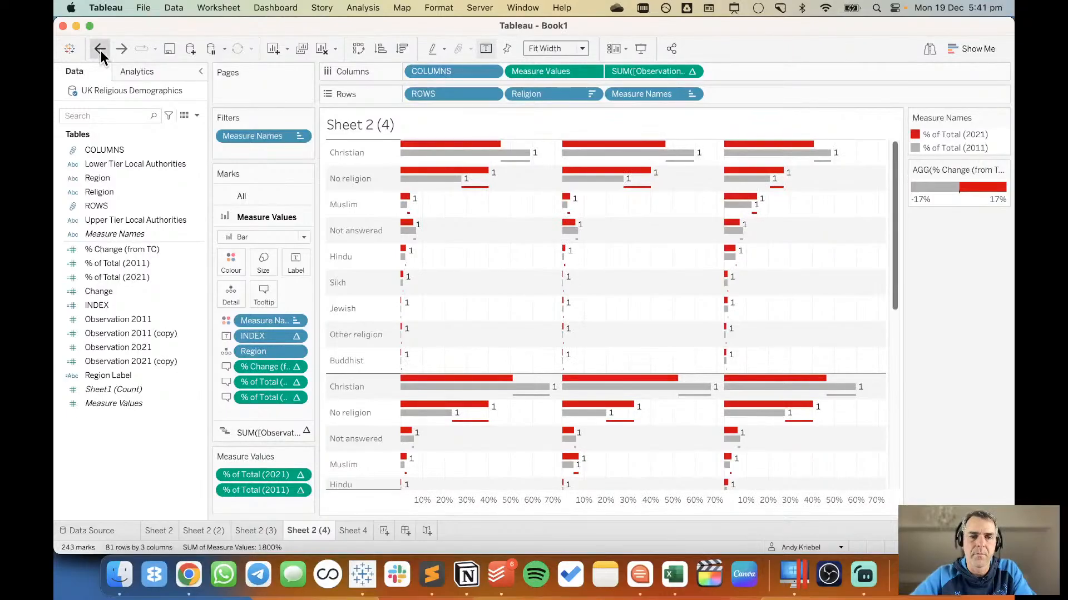
click(100, 49)
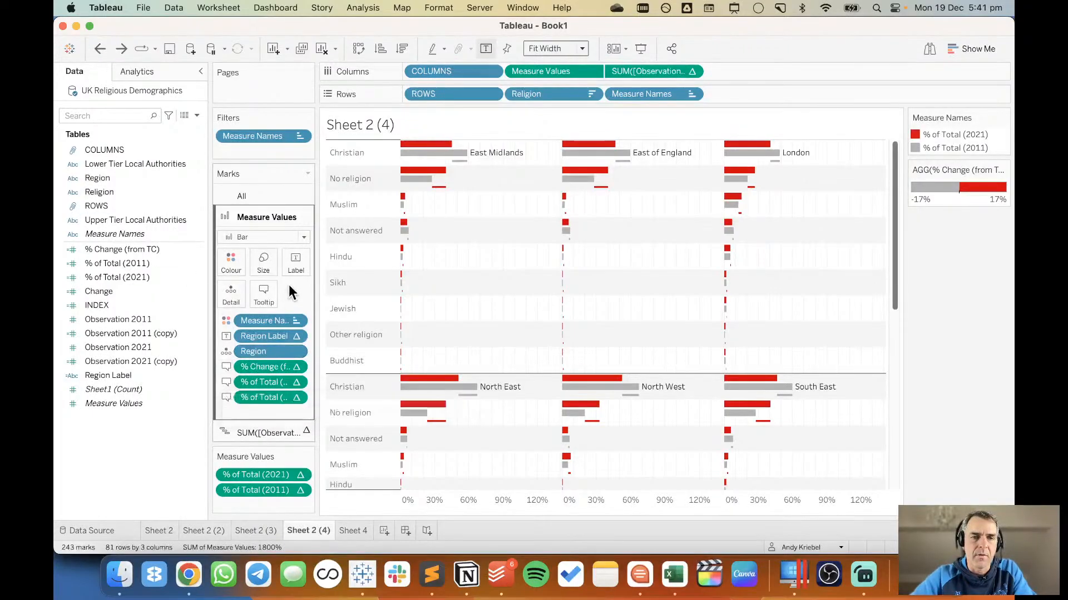
Left-align the region labels horizontally and make the religion rows taller so the labels fit inside the bars.
click(297, 265)
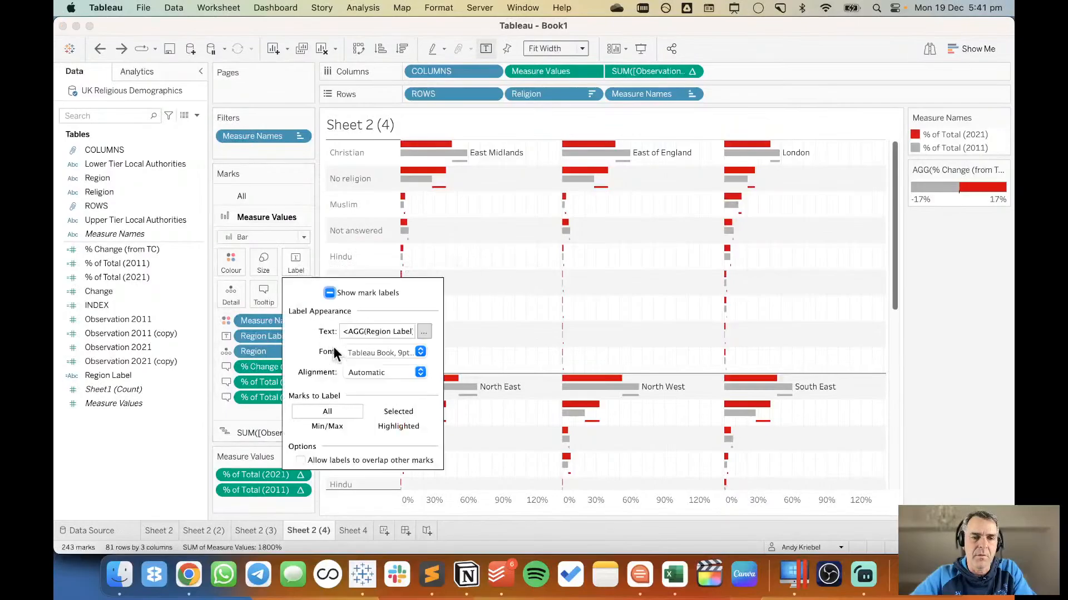
click(358, 371)
click(360, 437)
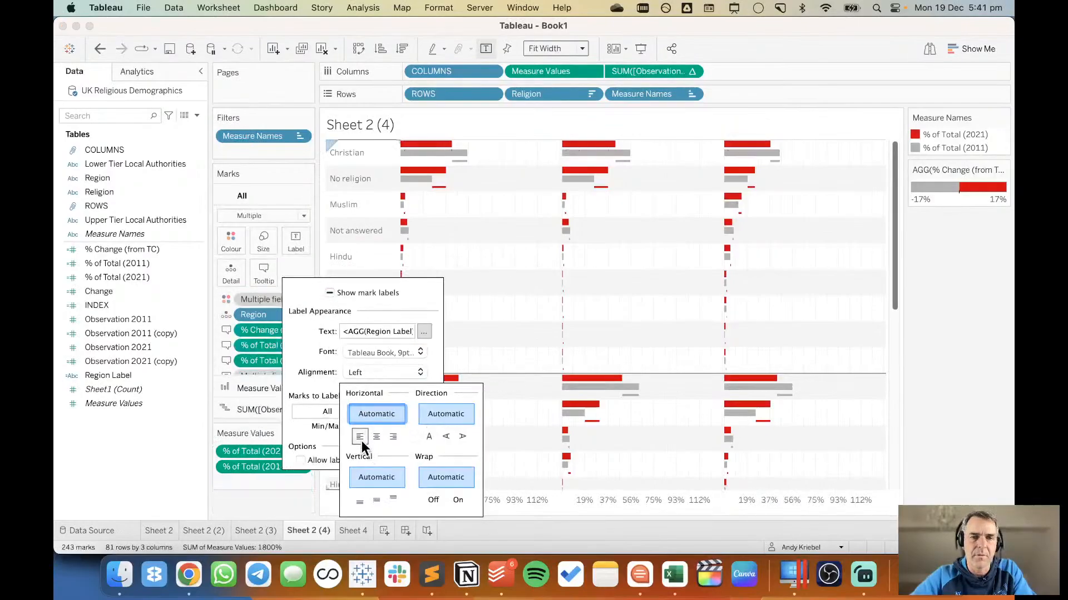
click(507, 314)
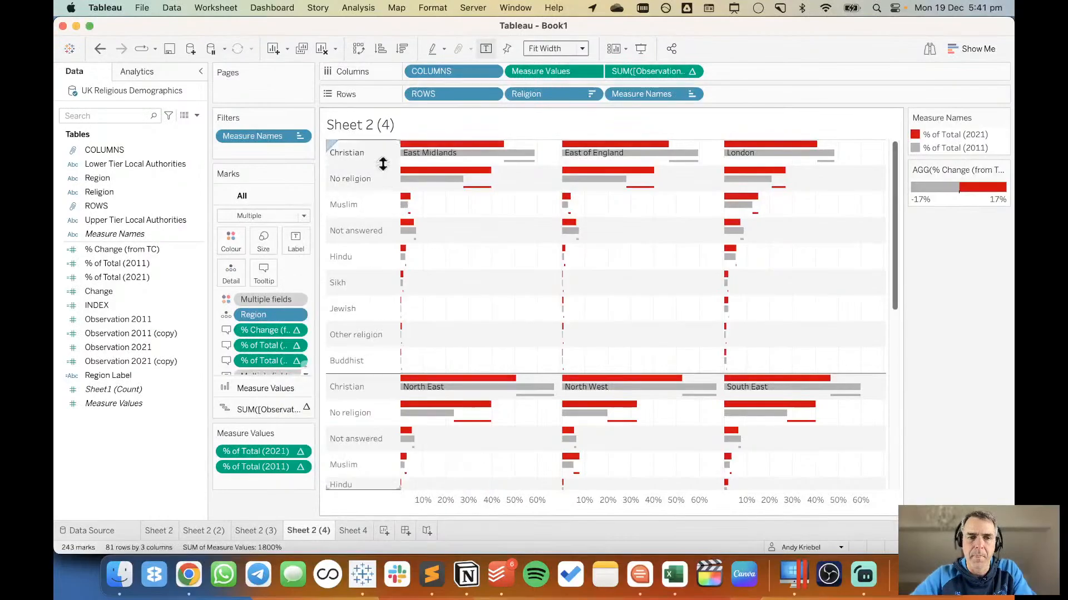
drag(381, 165, 381, 201)
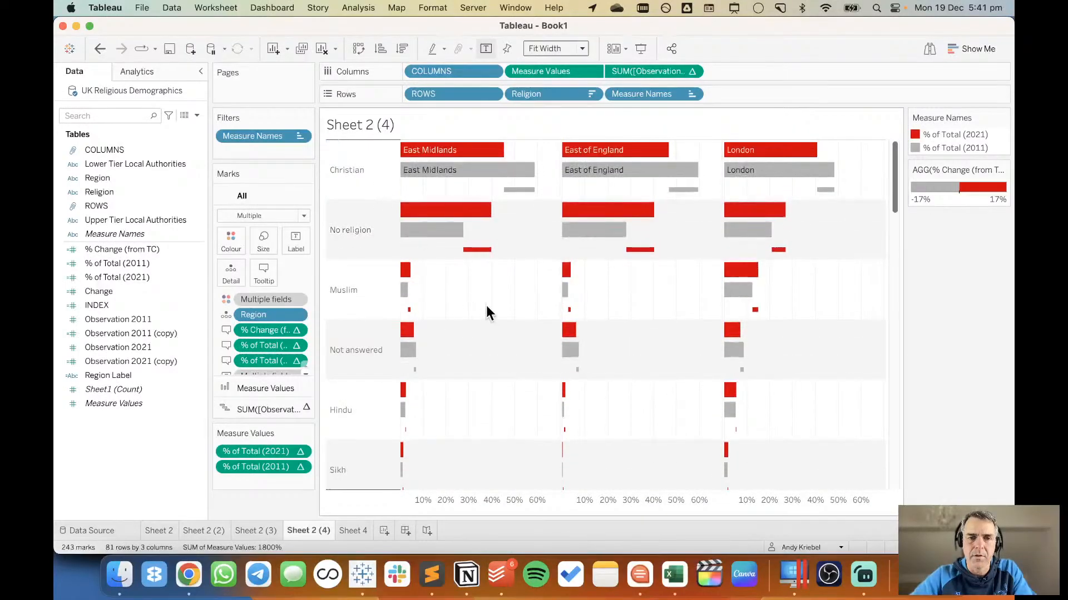
Set the mark labels to never show on the grey 2011 Christian bars for North East, North West and South East.
scroll(486, 307, down, 10)
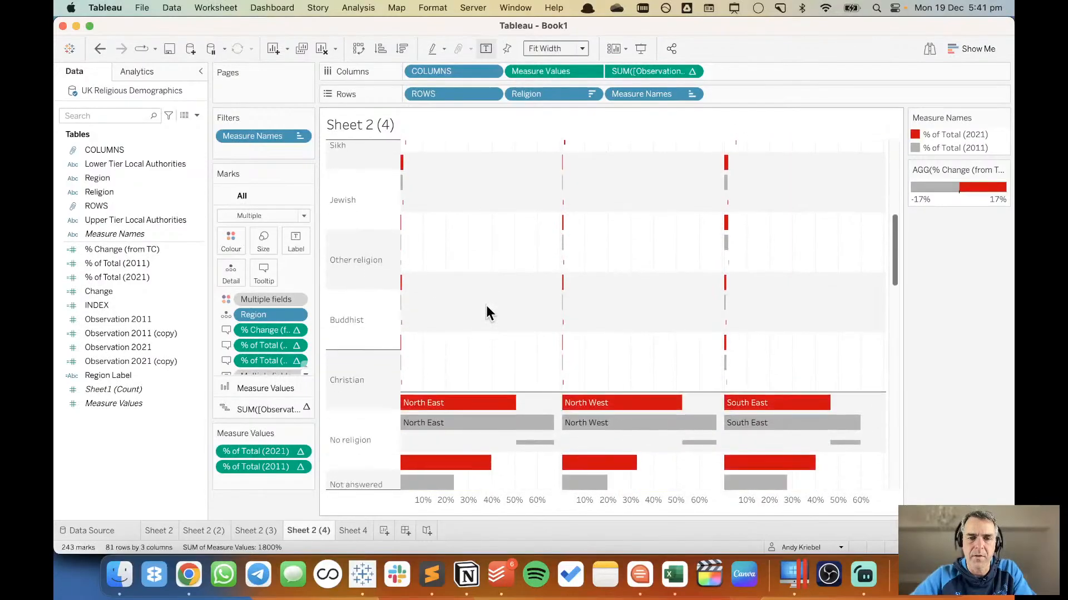
scroll(486, 311, down, 5)
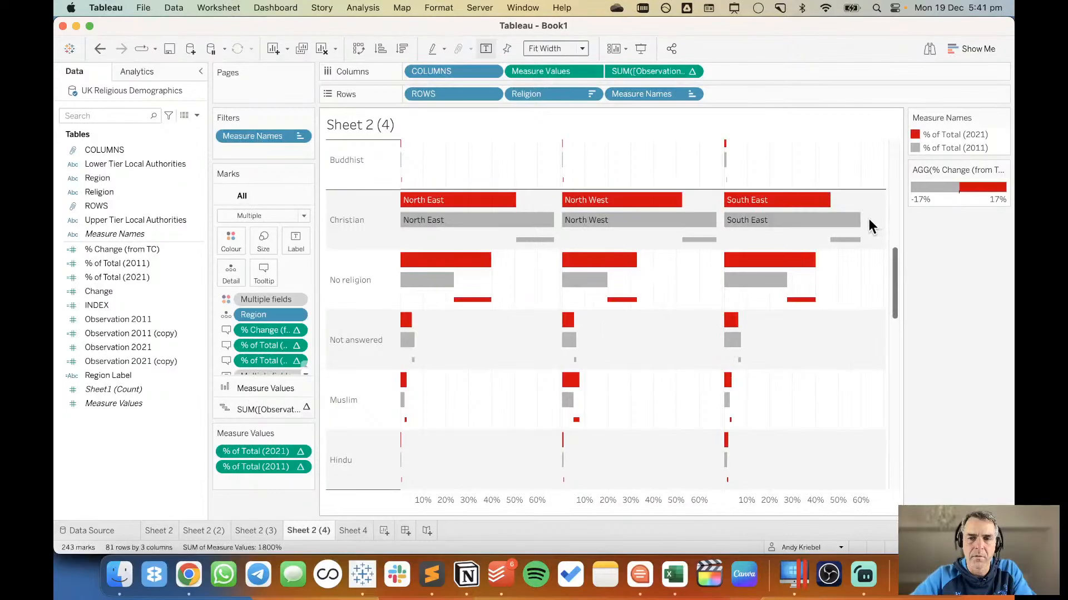
drag(869, 219, 487, 231)
right_click(485, 226)
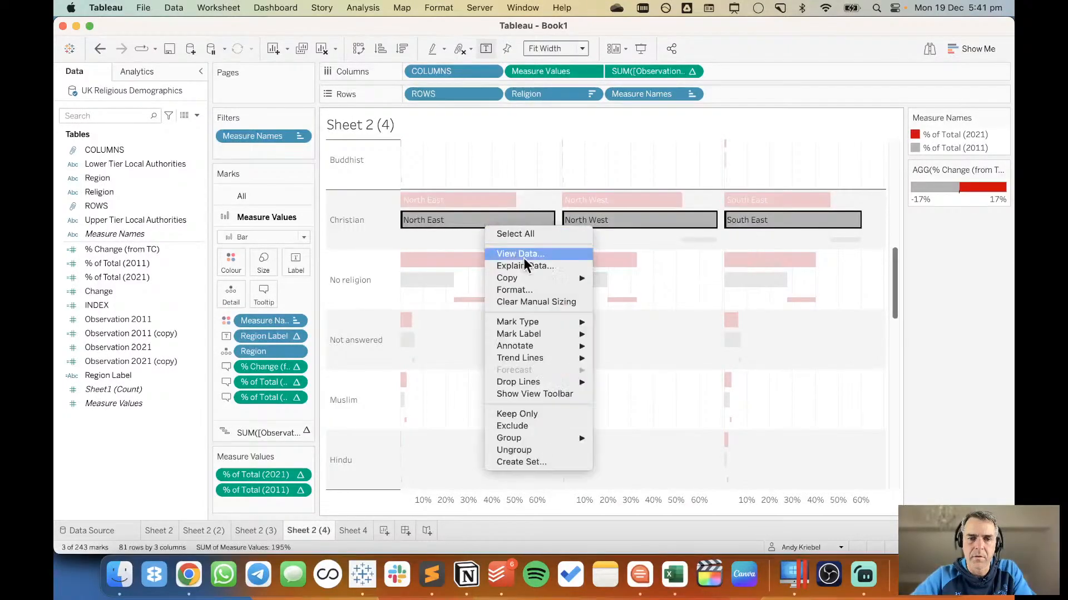
mouse_move(551, 334)
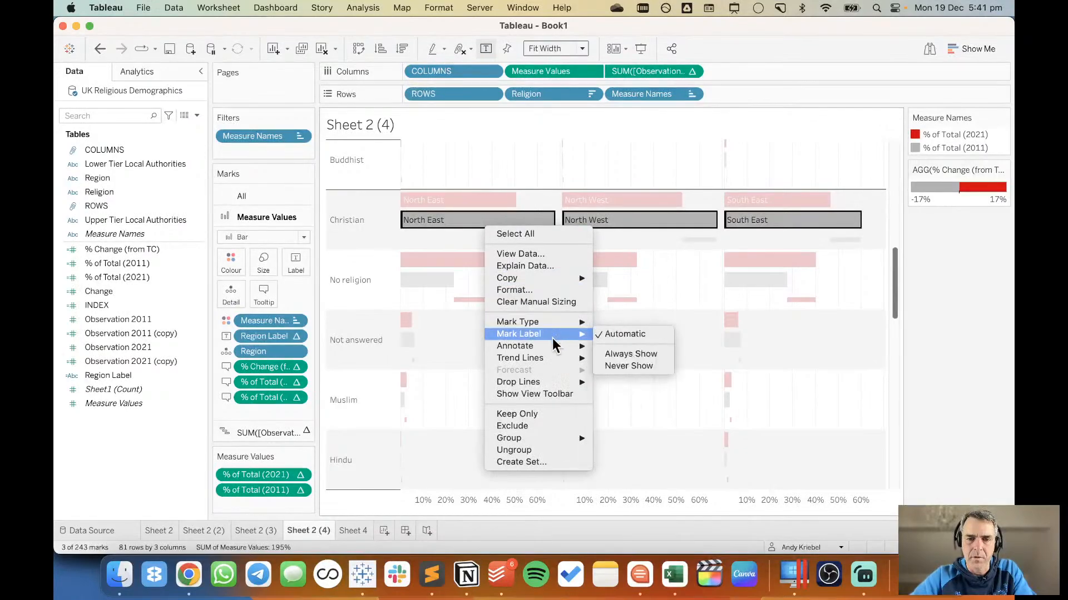
click(619, 367)
click(526, 289)
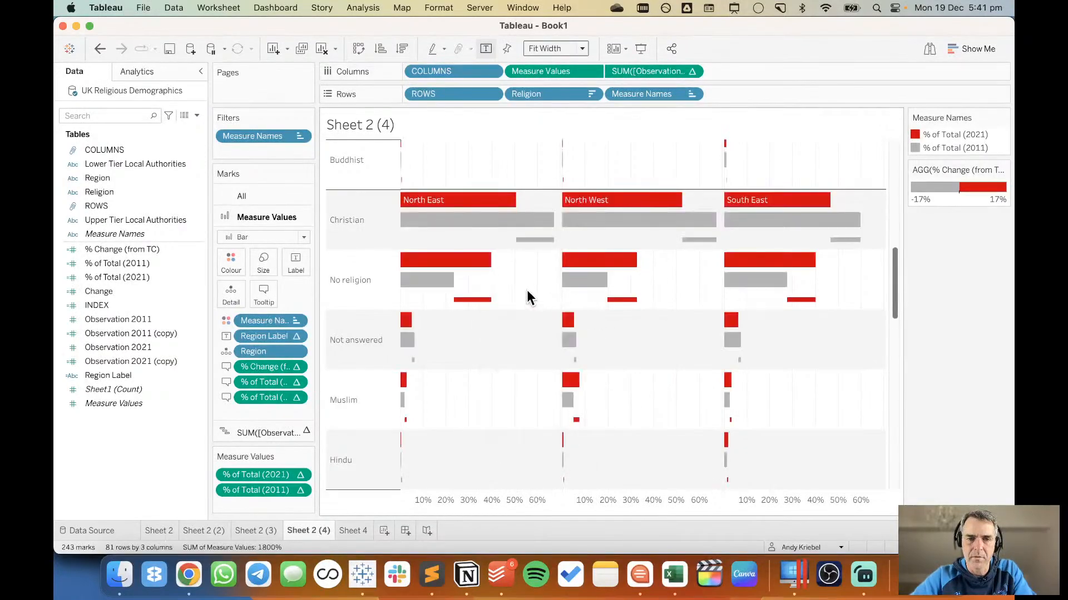
Set the mark labels to always show on the 2011 Christian bars for South West, West Midlands, and Yorkshire and The Humber.
scroll(526, 289, down, 10)
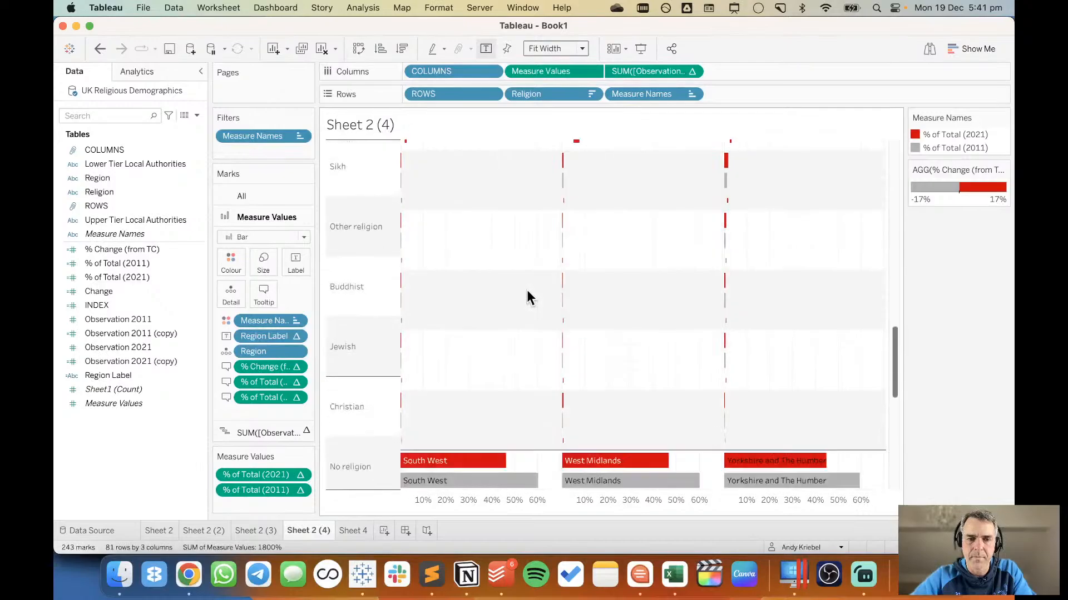
scroll(526, 297, down, 3)
mouse_move(852, 330)
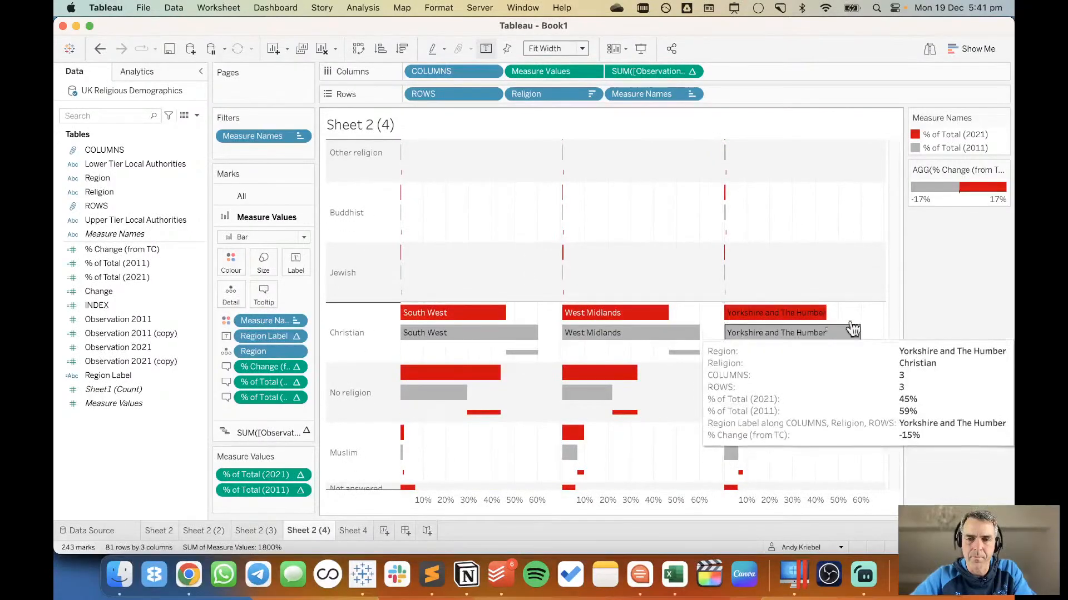
click(443, 341)
right_click(441, 341)
mouse_move(499, 203)
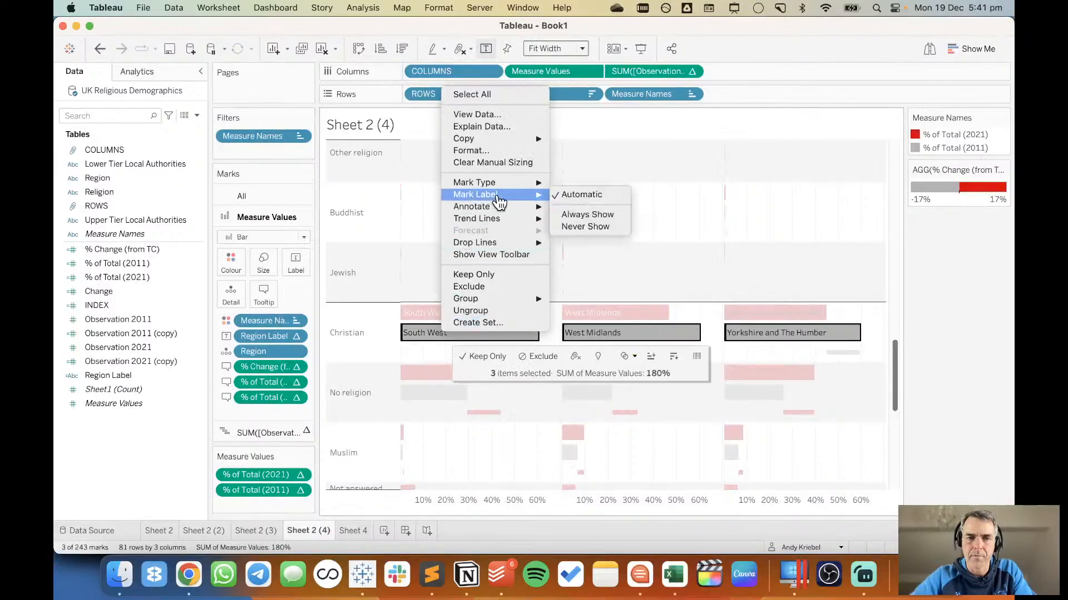
click(573, 216)
click(618, 222)
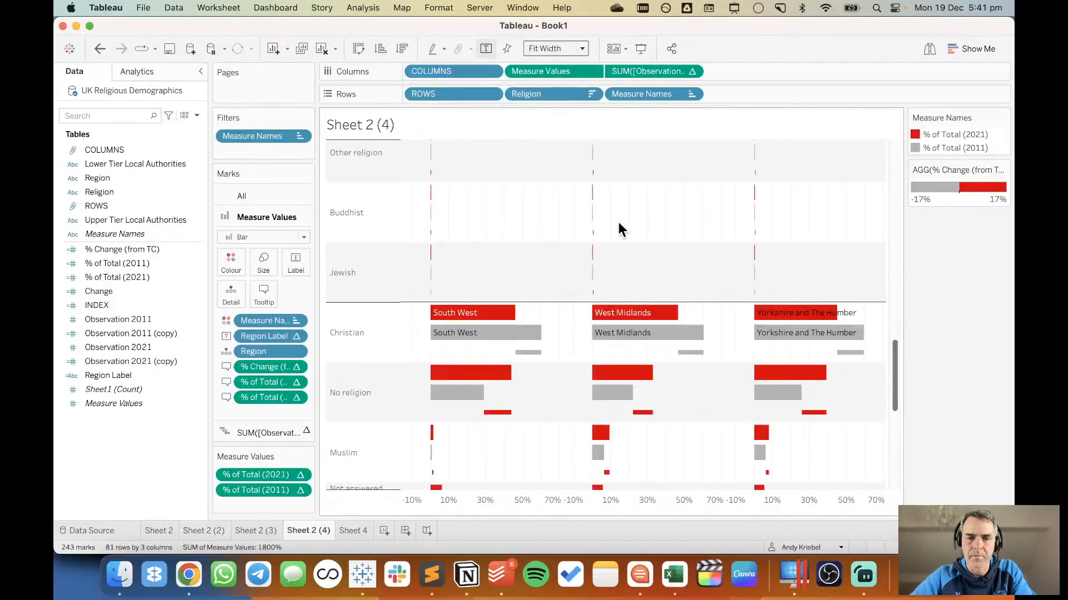
Set the mark labels to never show on the grey 2011 Christian bars for East Midlands, East of England and London.
scroll(618, 221, up, 10)
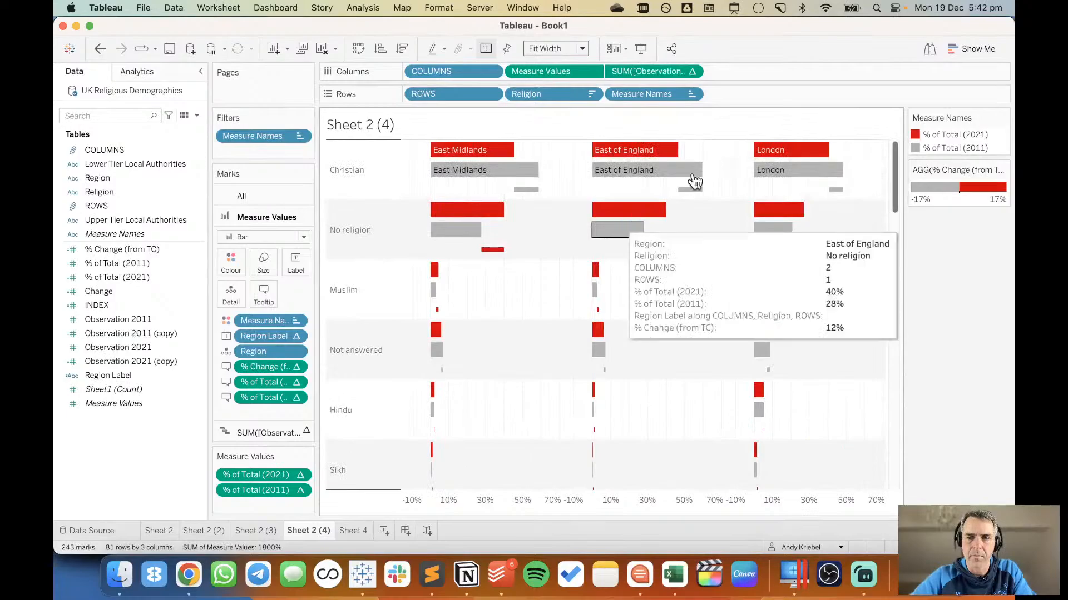
drag(858, 165, 452, 171)
right_click(452, 173)
mouse_move(529, 281)
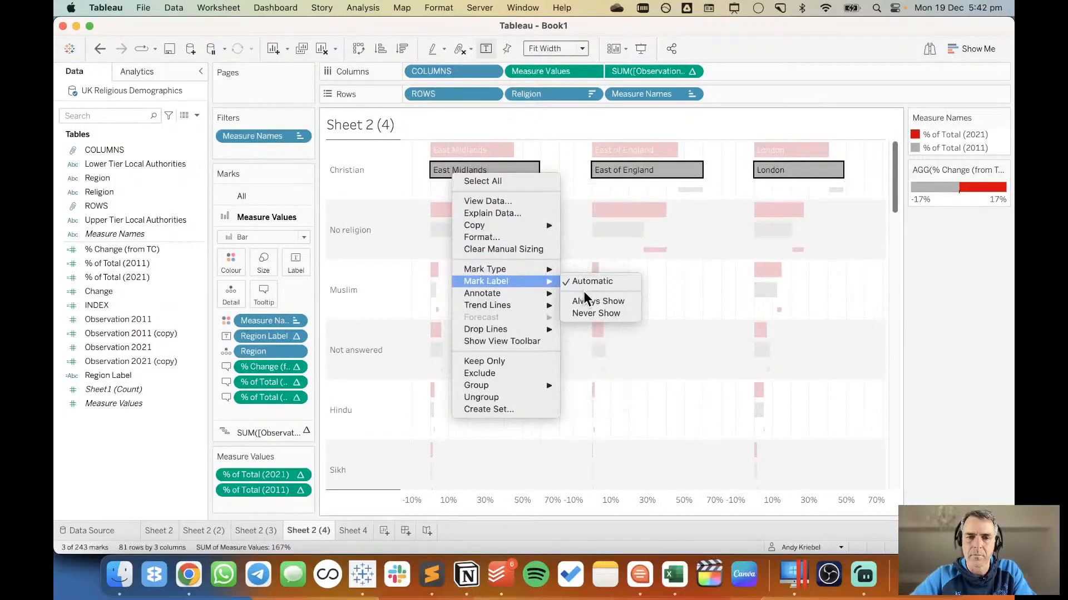
click(595, 313)
click(552, 276)
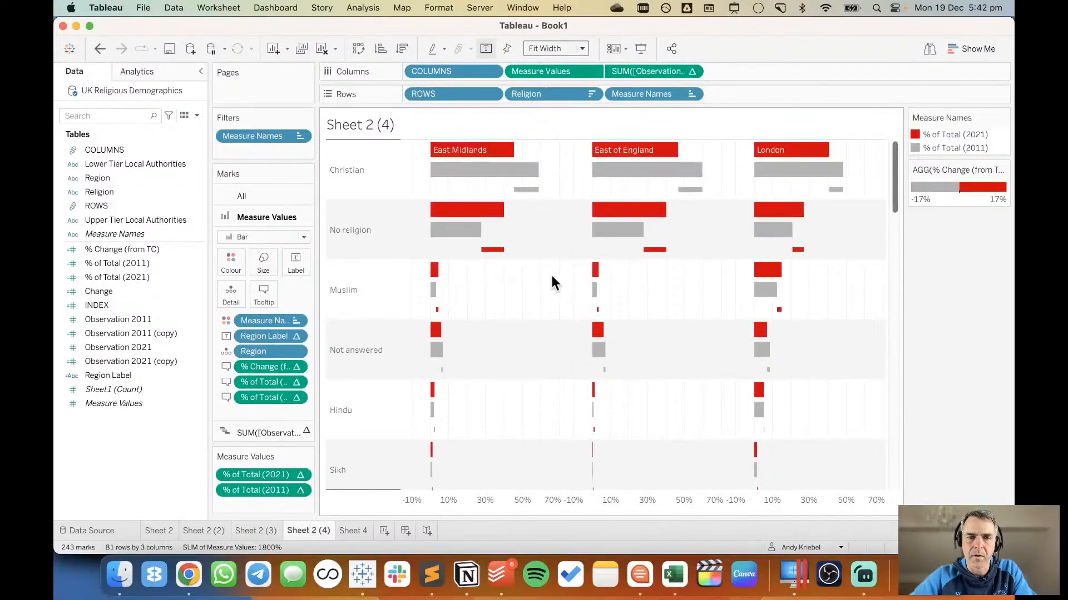
Set the mark labels to never show on the grey 2011 Christian bars for South West, West Midlands, and Yorkshire and The Humber.
scroll(552, 277, down, 10)
scroll(552, 276, down, 10)
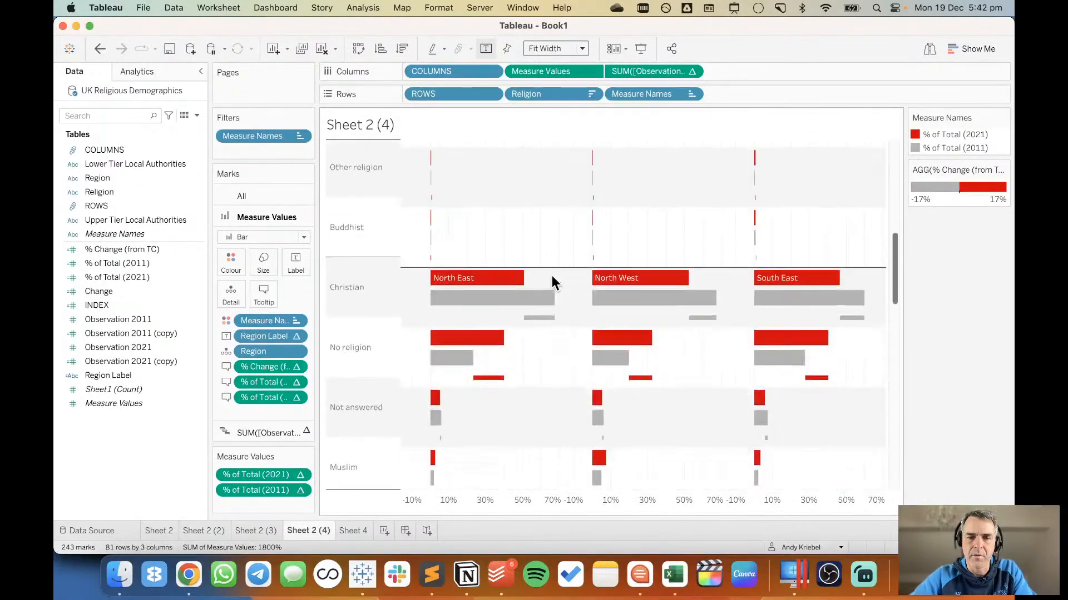
scroll(551, 275, down, 5)
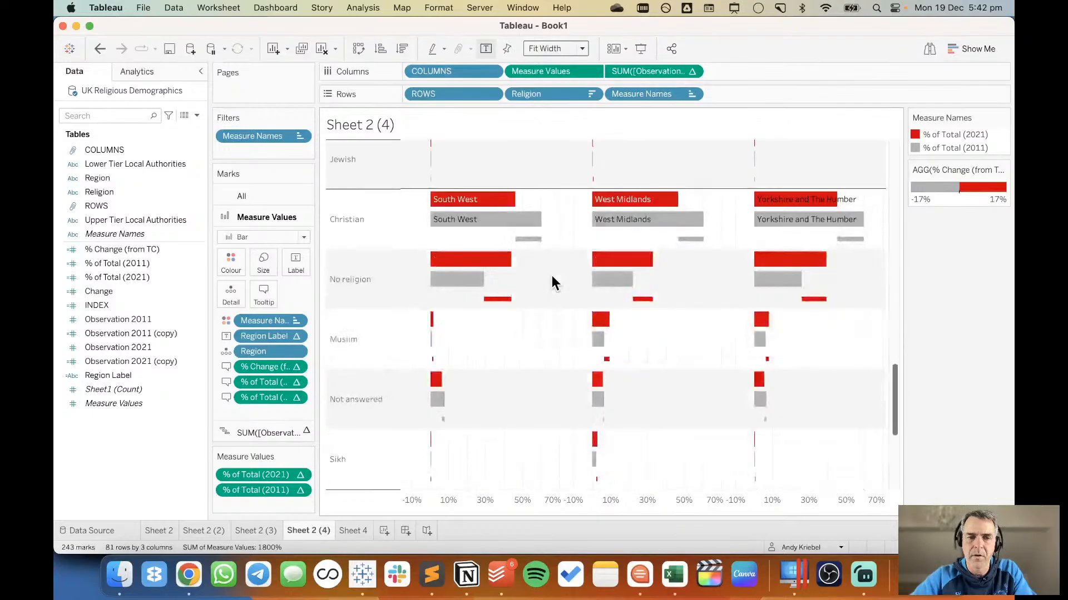
drag(879, 221, 485, 223)
right_click(485, 225)
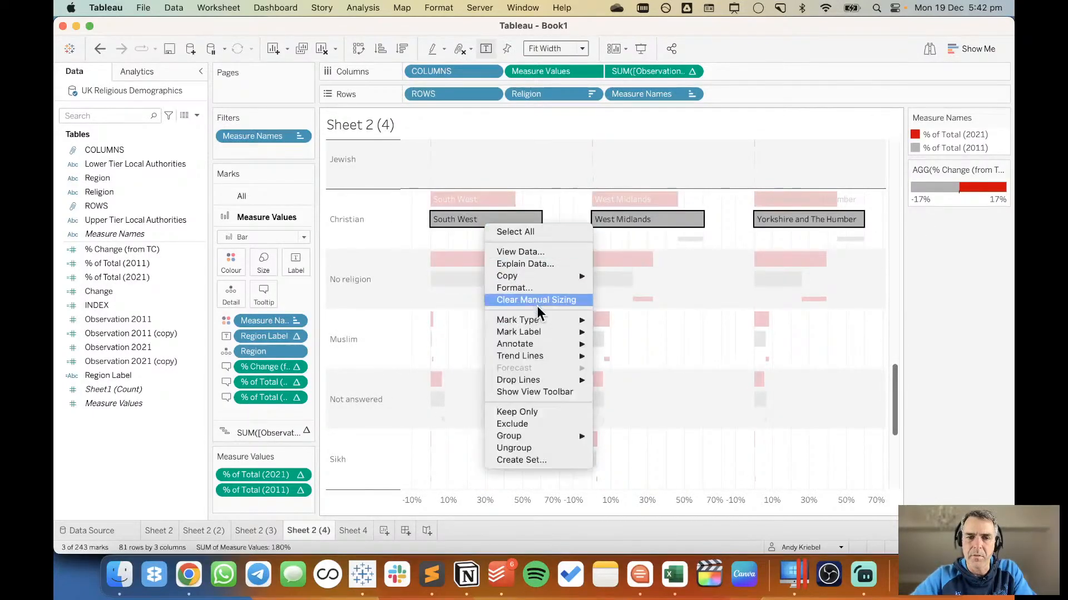
mouse_move(544, 331)
click(627, 364)
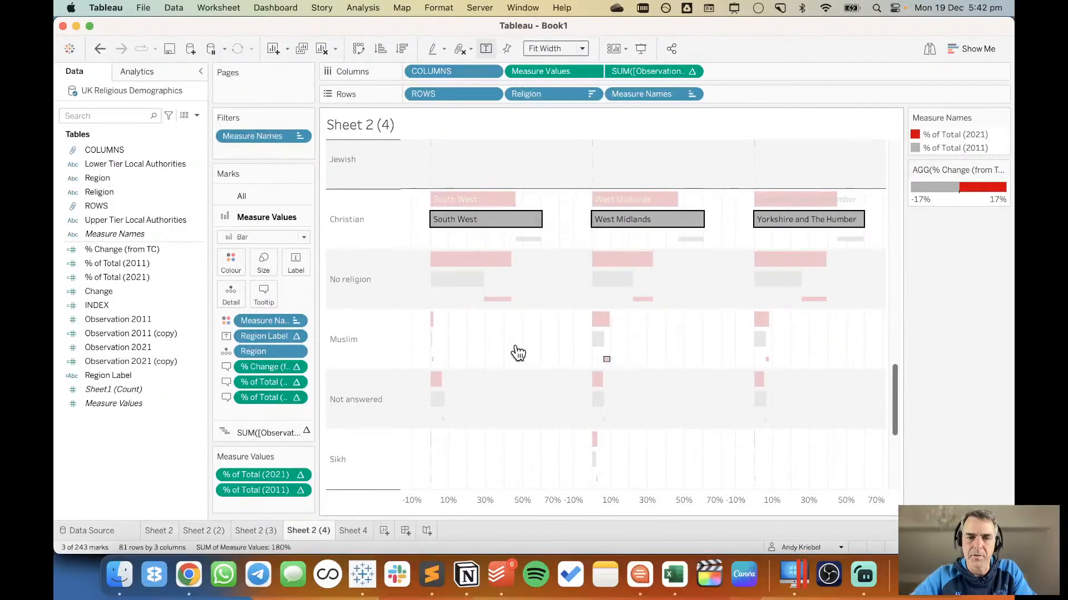
click(505, 343)
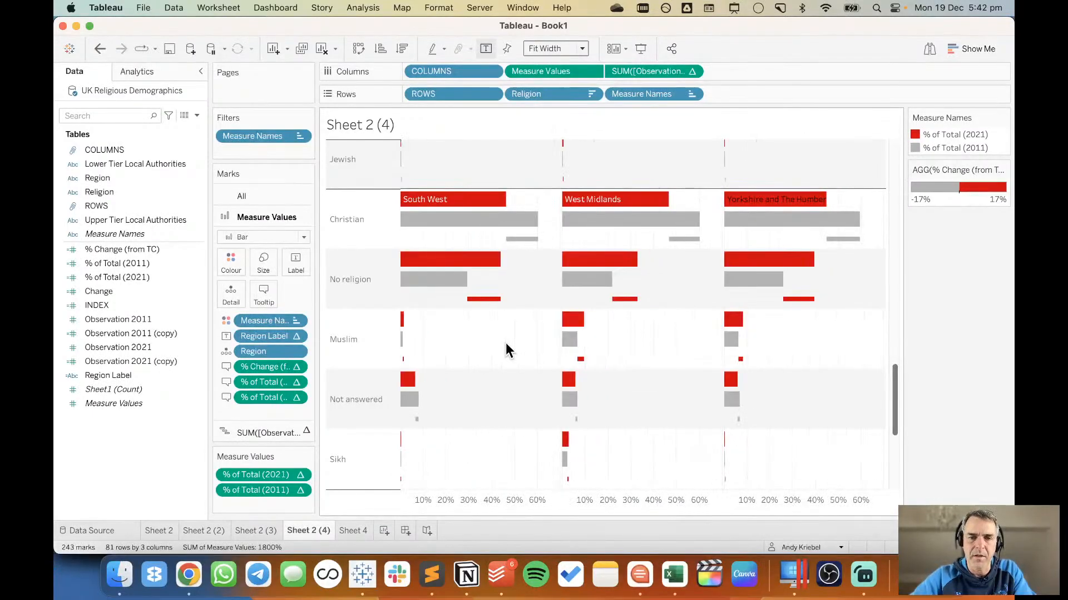
Fix the Measure Values axis range to start at -.09 and end at .8.
scroll(505, 342, up, 3)
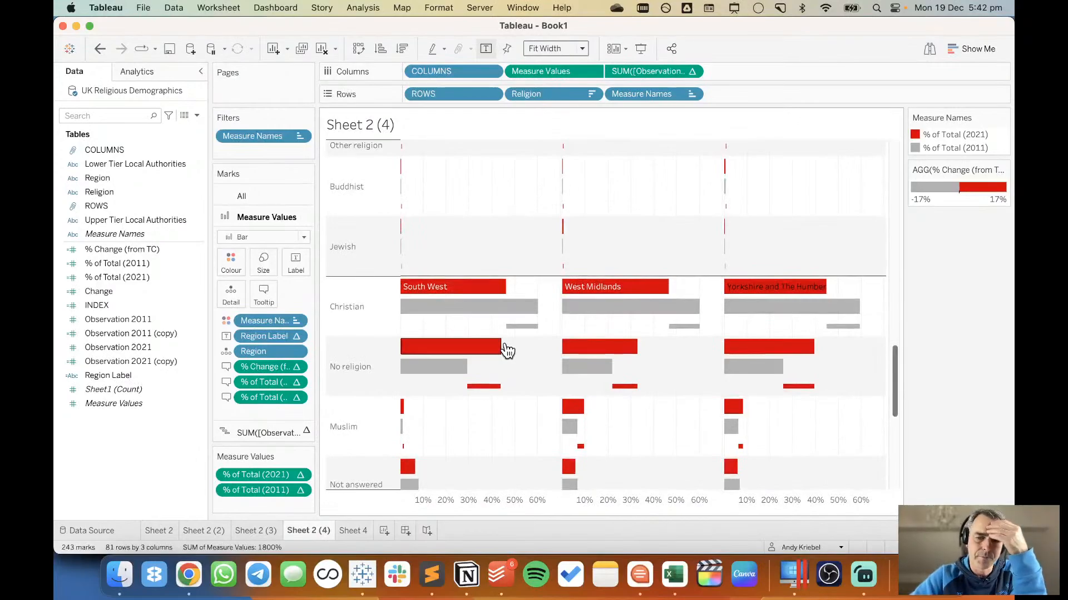
double_click(482, 499)
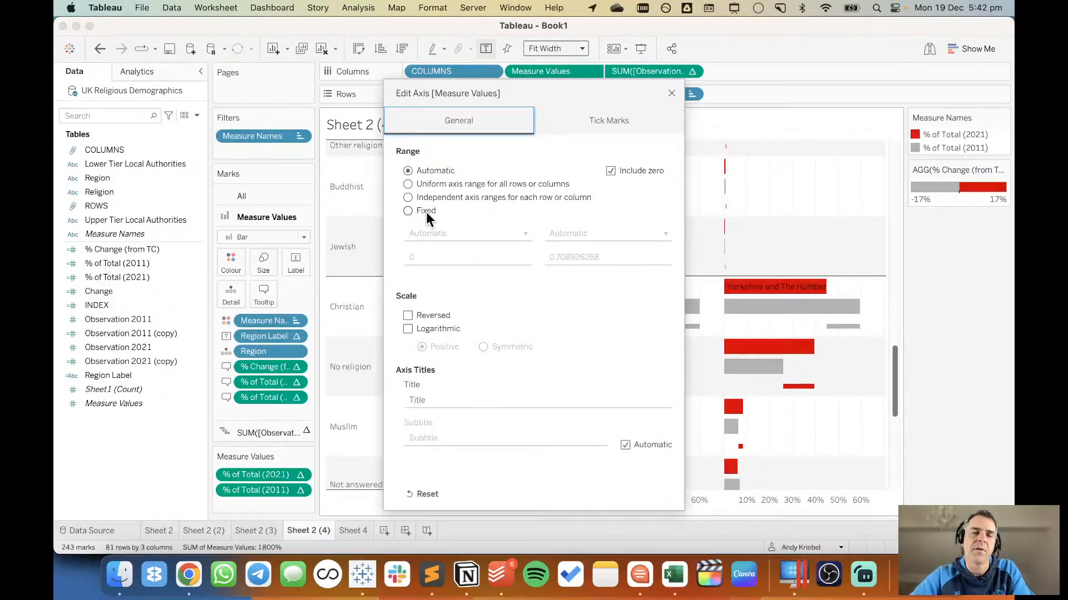
click(426, 212)
double_click(432, 257)
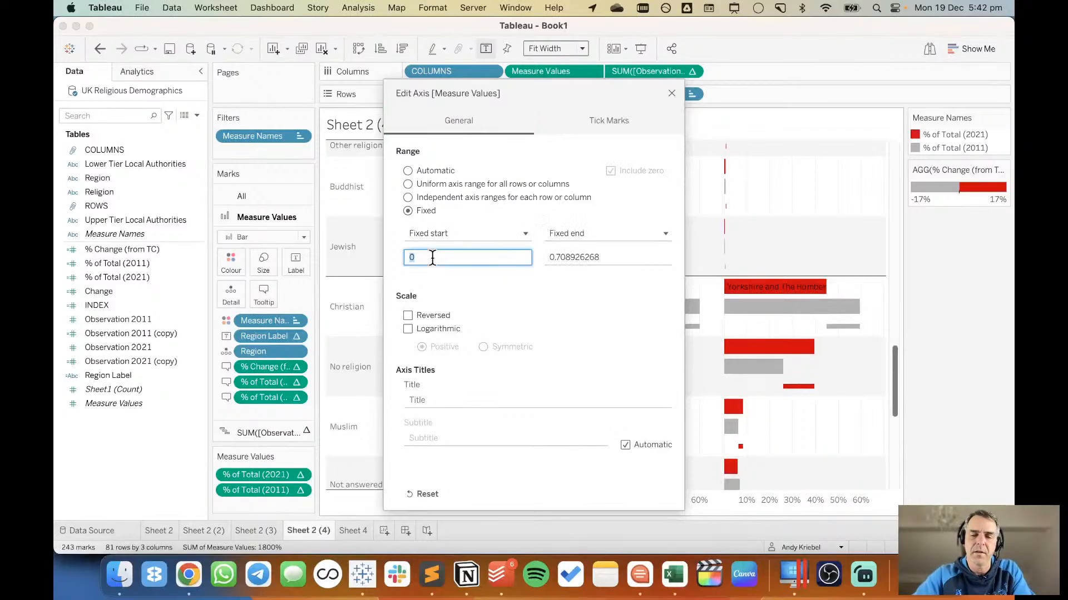
text(-.0)
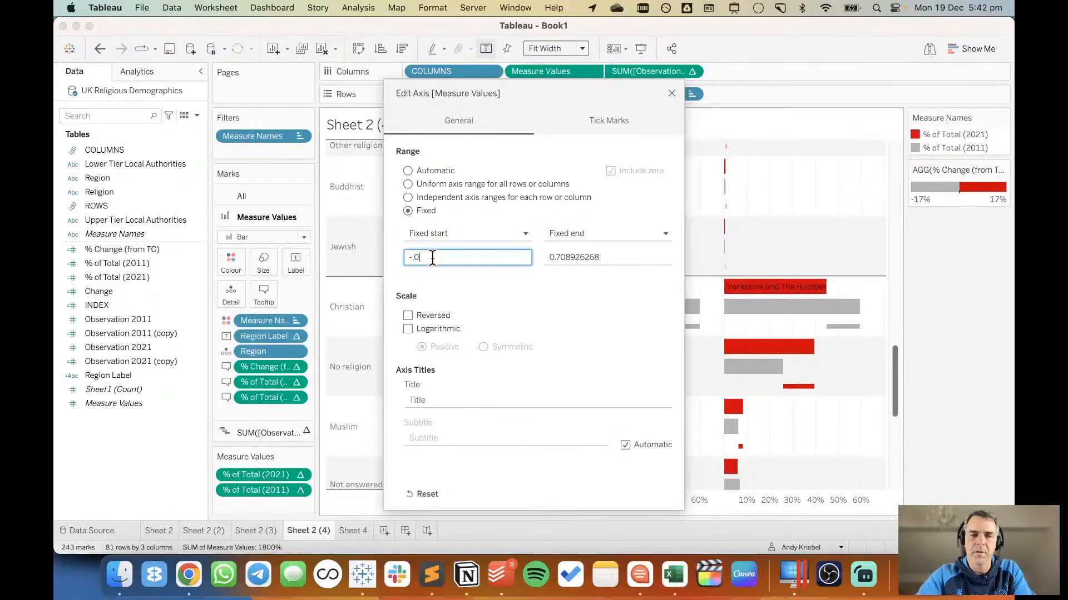
text(9)
key(Tab)
key(Tab)
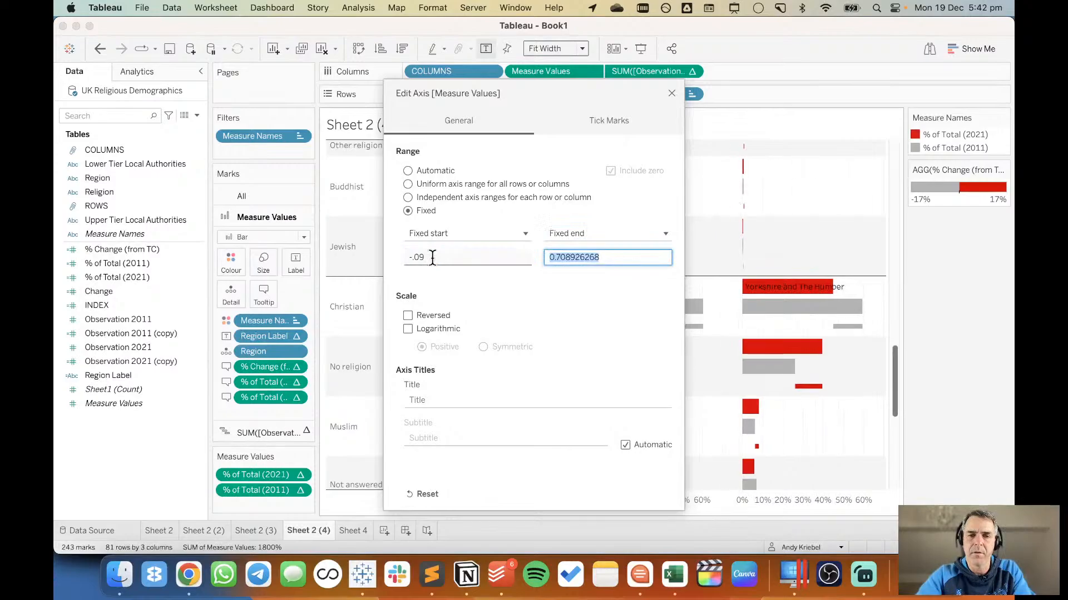
text(.)
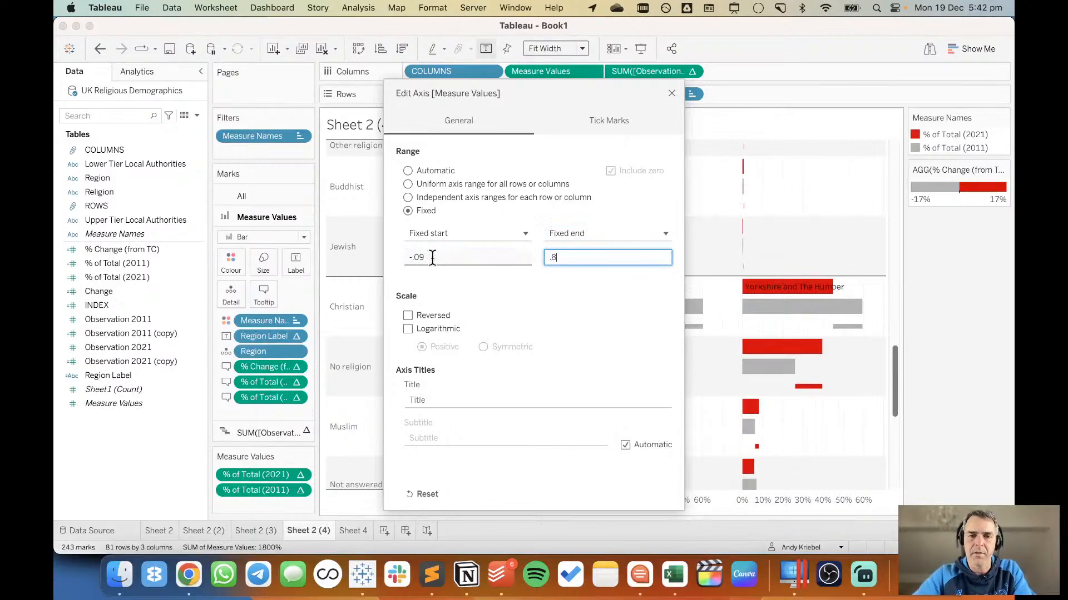
text(8)
click(672, 94)
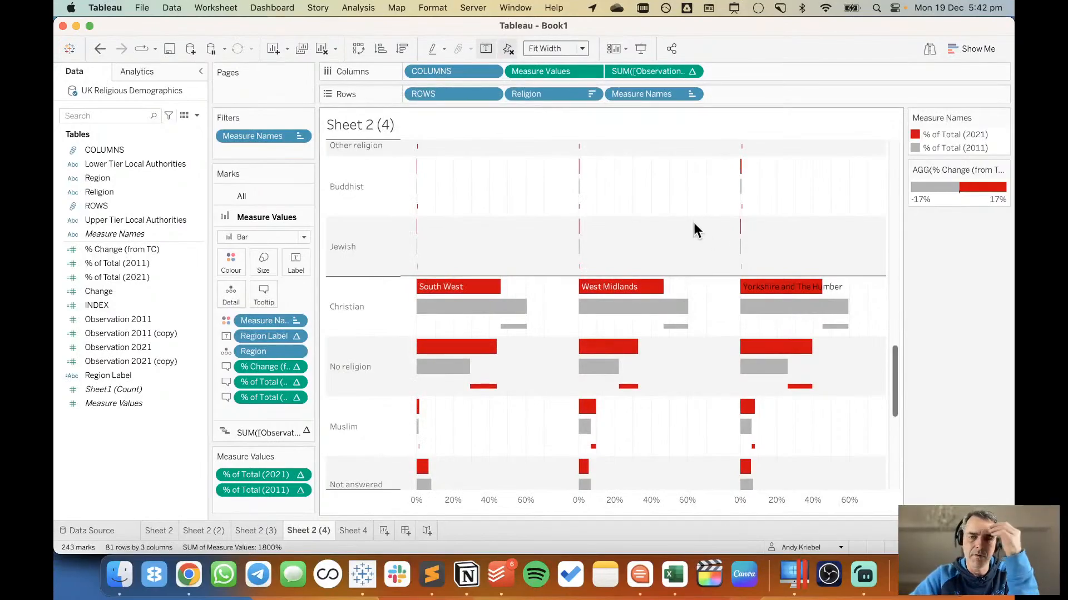
scroll(693, 222, up, 5)
scroll(694, 225, up, 5)
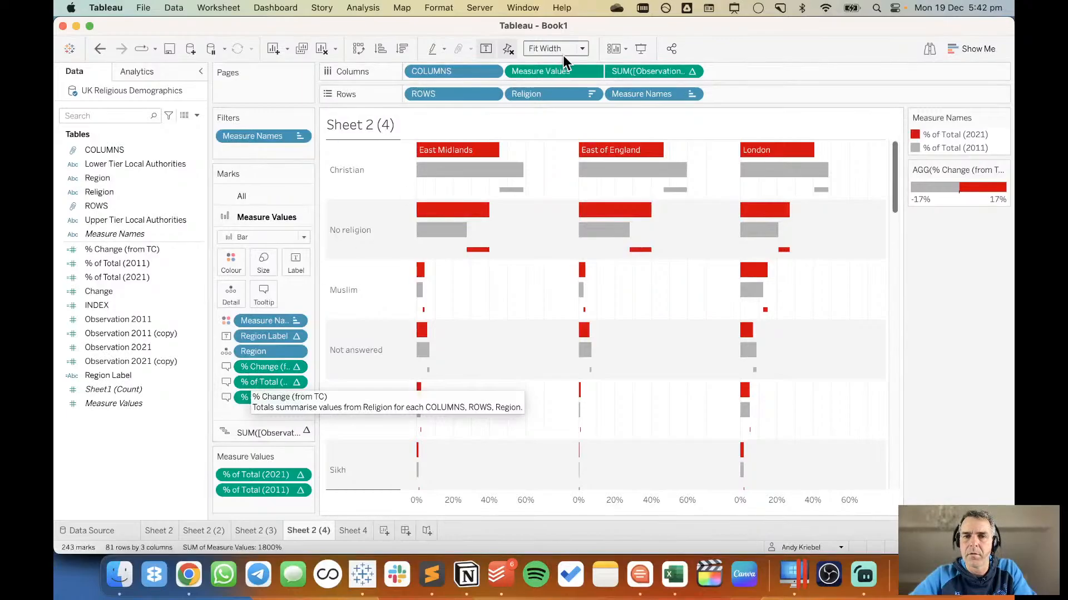
scroll(563, 381, down, 5)
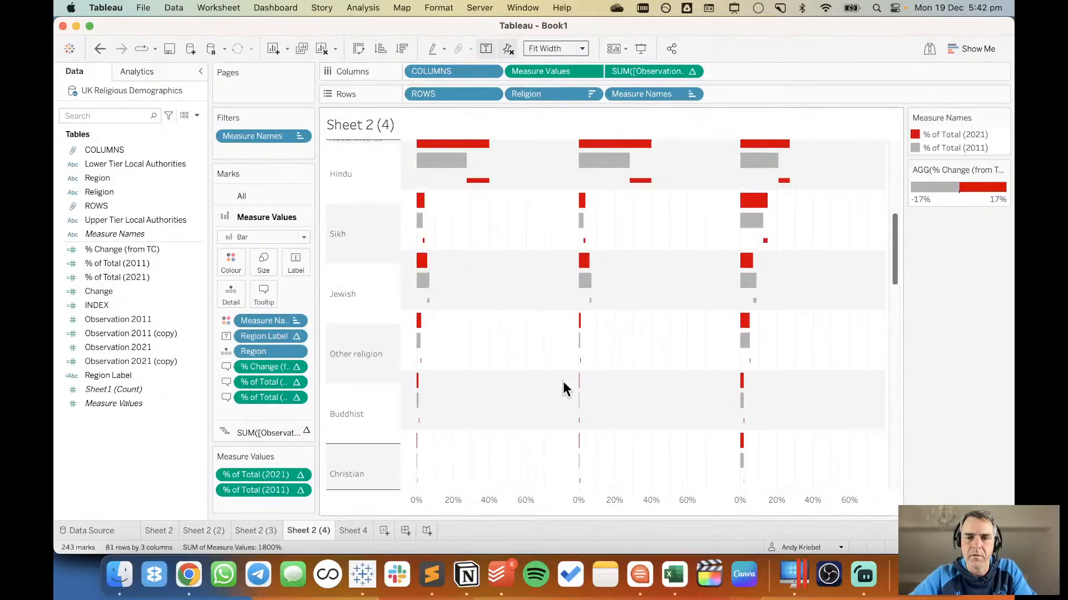
scroll(562, 382, up, 5)
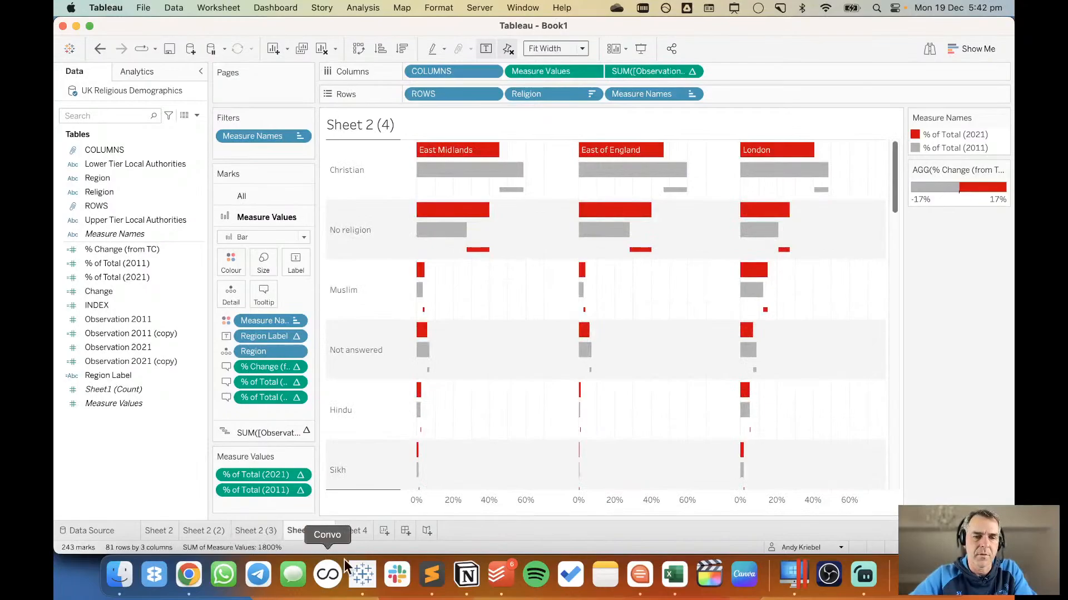
Clear everything from Sheet 4 and glance at the Guardian census article in Chrome before returning to Tableau.
click(358, 530)
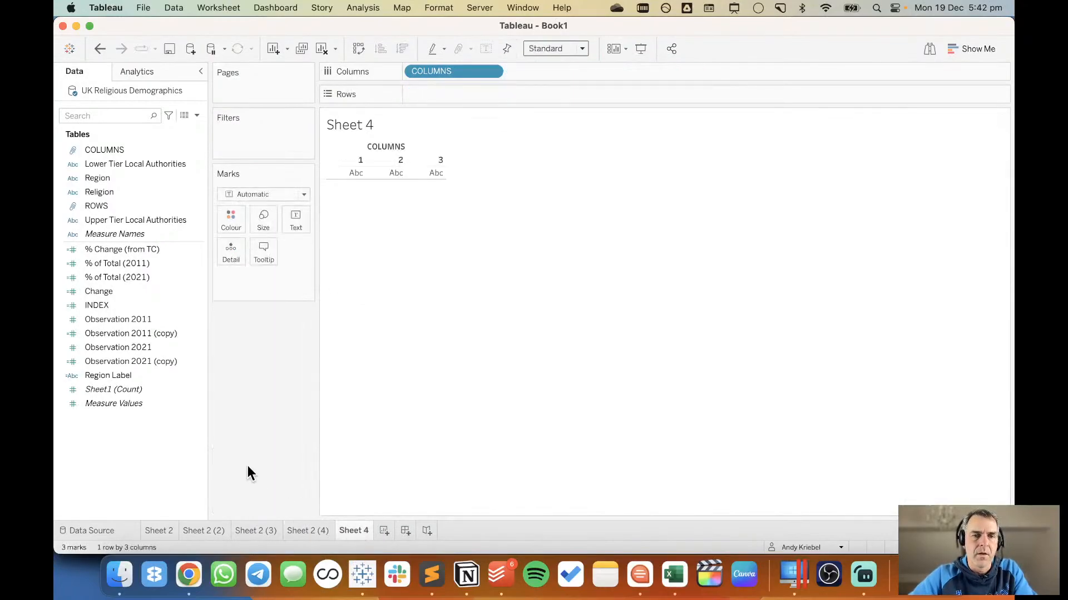
click(321, 49)
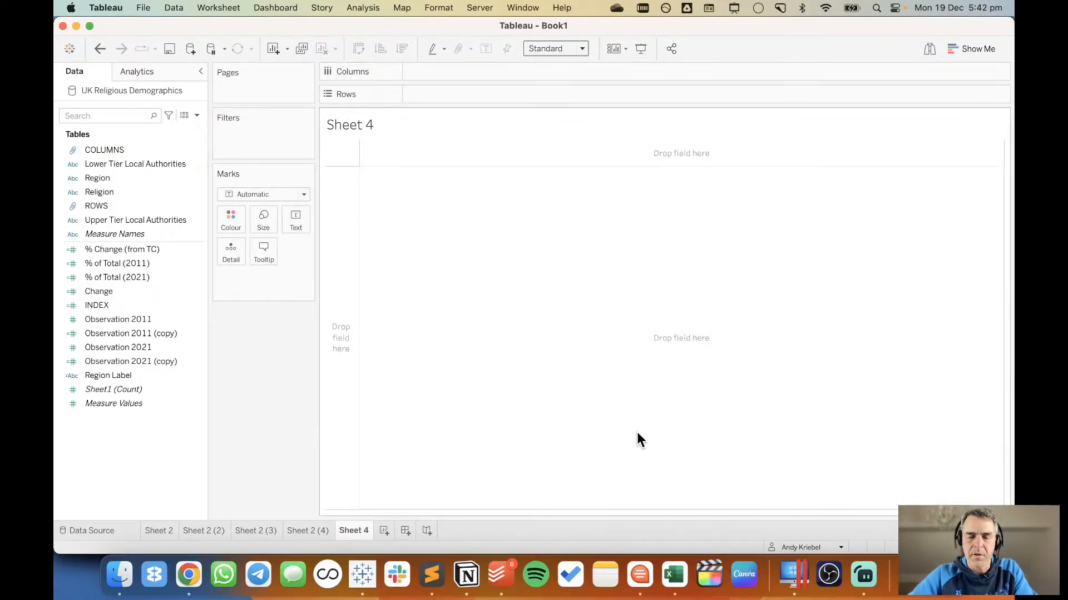
key(super+Tab)
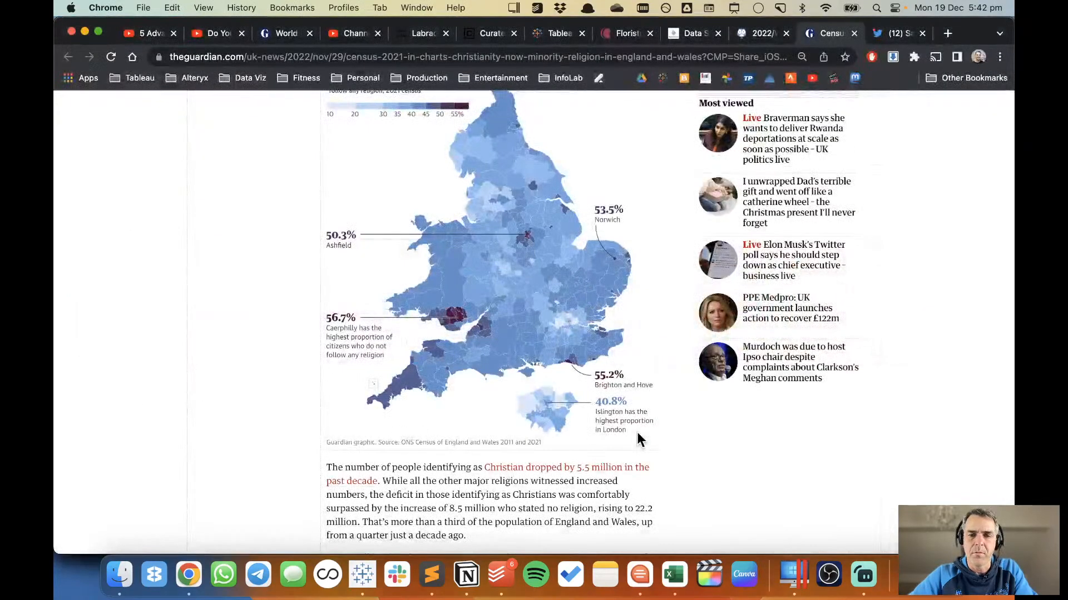
key(super+Tab)
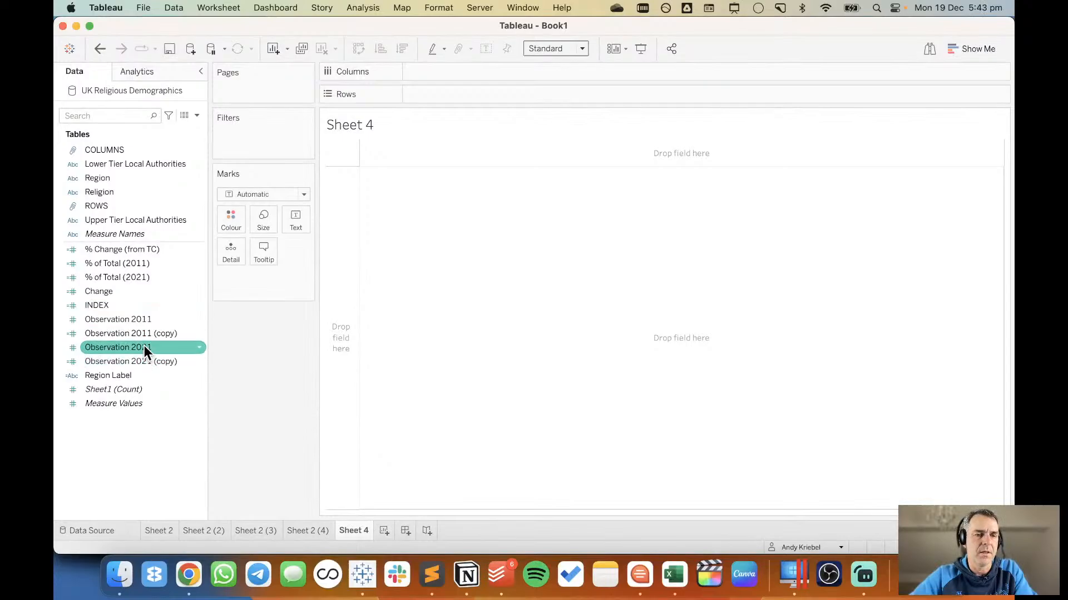
Plot Observation 2021 and Observation 2011 on a shared vertical axis and show them as a line.
drag(144, 347, 449, 89)
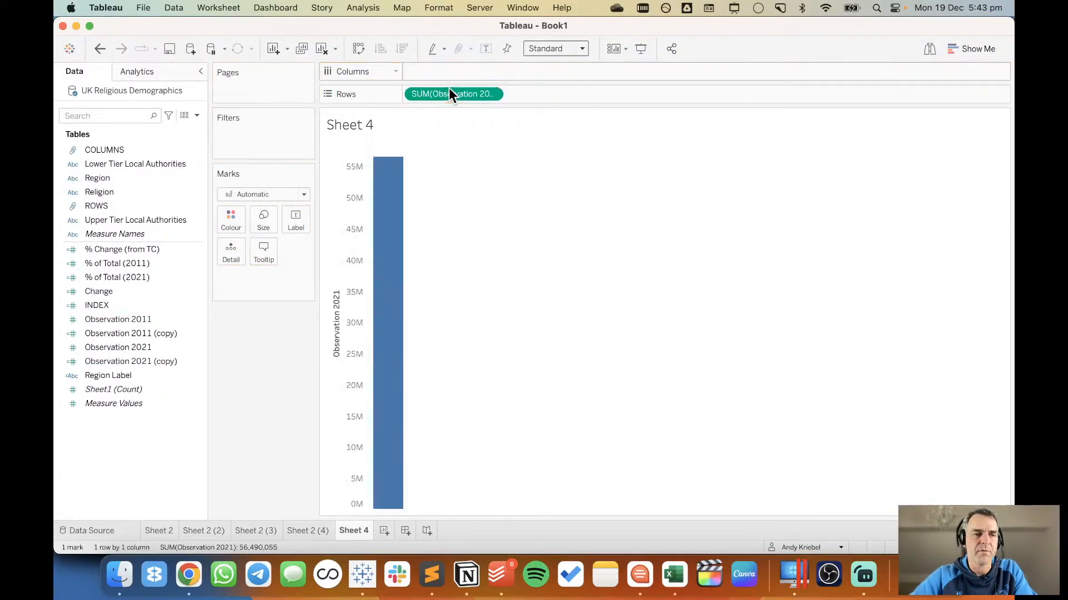
drag(146, 319, 358, 329)
click(269, 196)
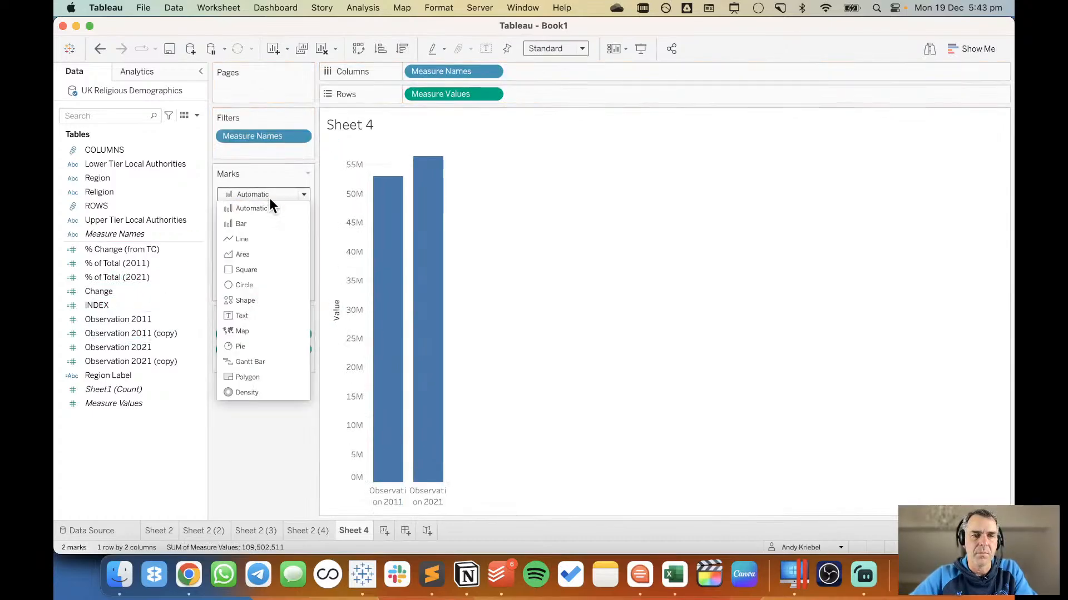
click(266, 236)
Split the chart into one column per Region and break the lines down by Religion as mark detail.
click(125, 205)
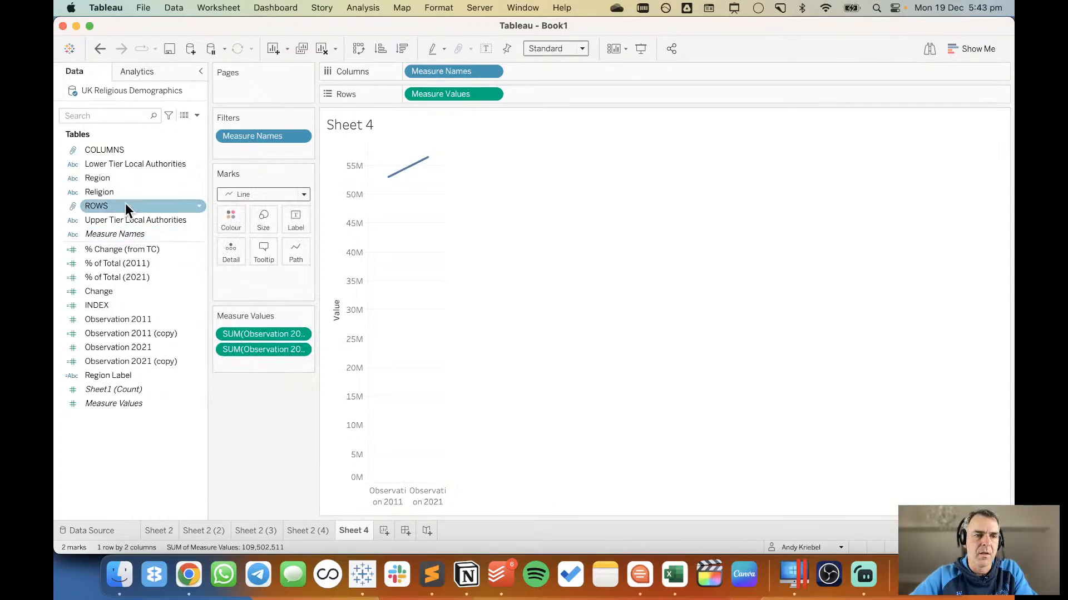
drag(124, 181, 415, 75)
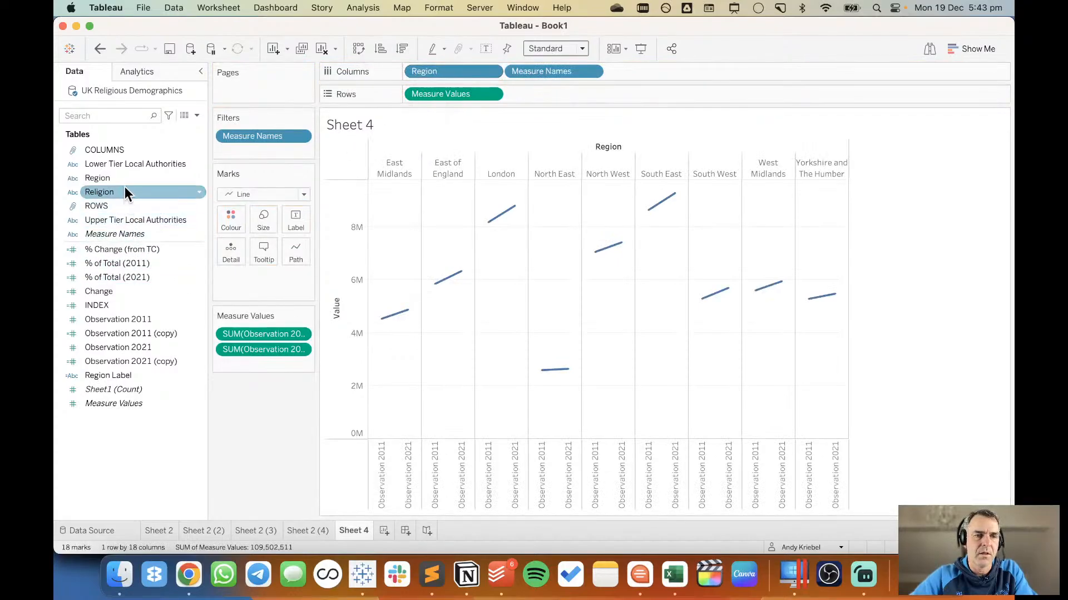
drag(123, 179, 225, 244)
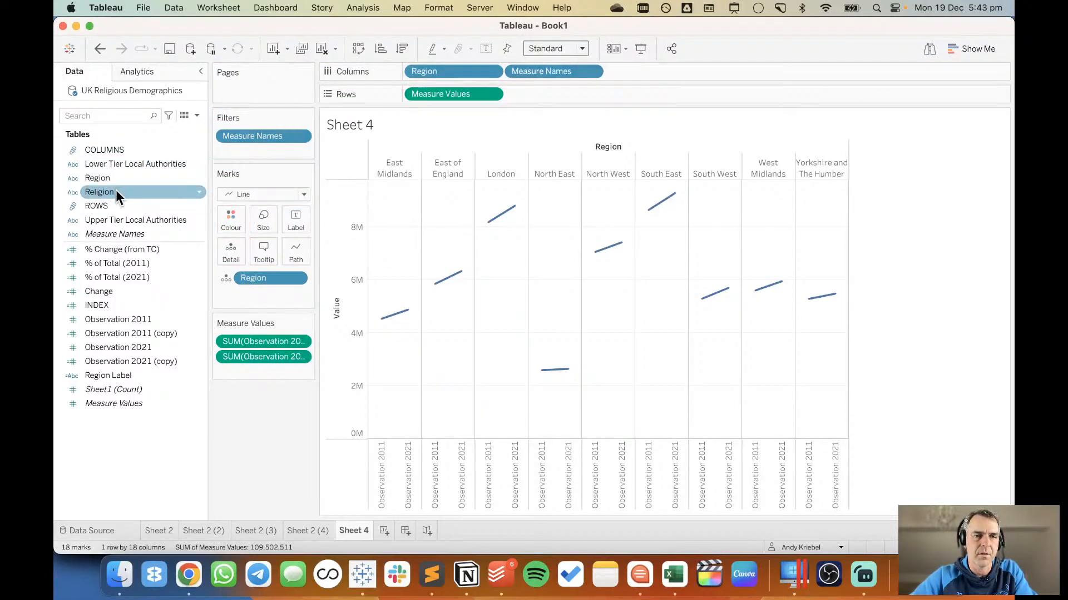
drag(116, 191, 263, 276)
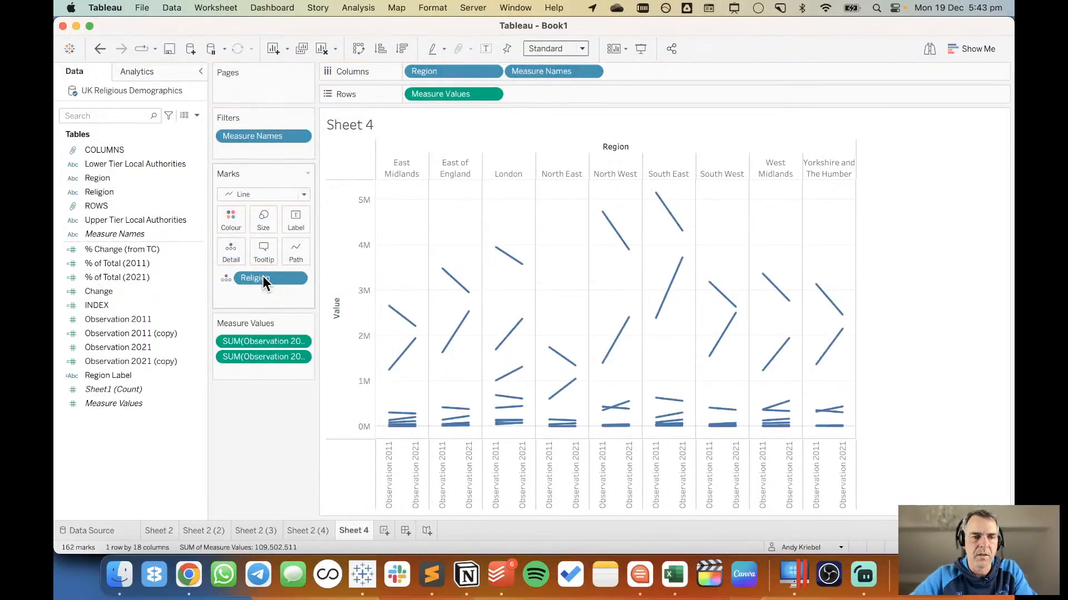
Check the formula of the Change calculation and colour the lines by Change.
click(134, 249)
click(125, 290)
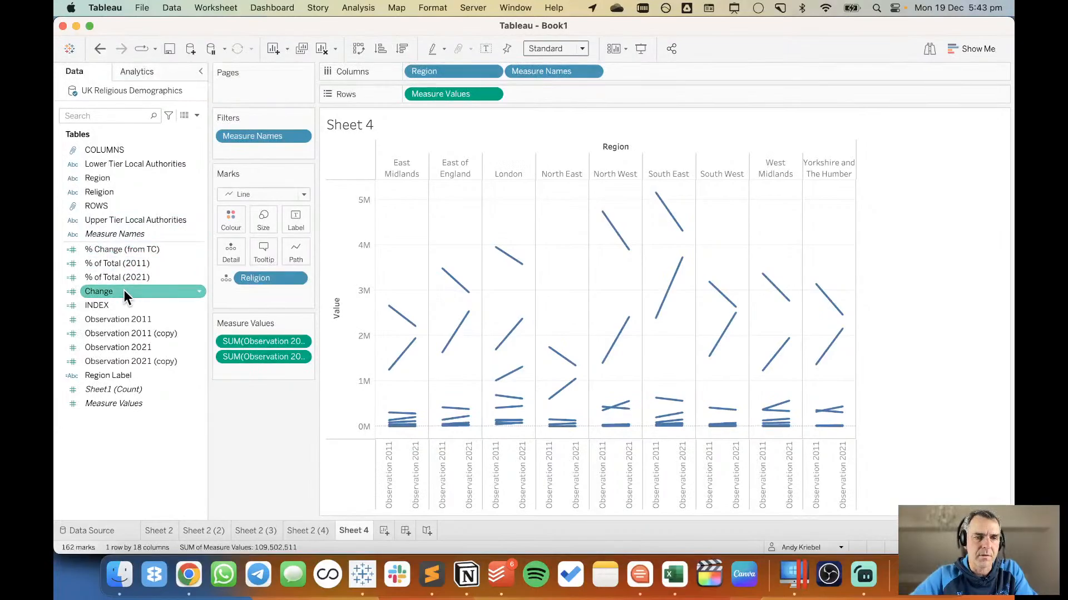
right_click(123, 290)
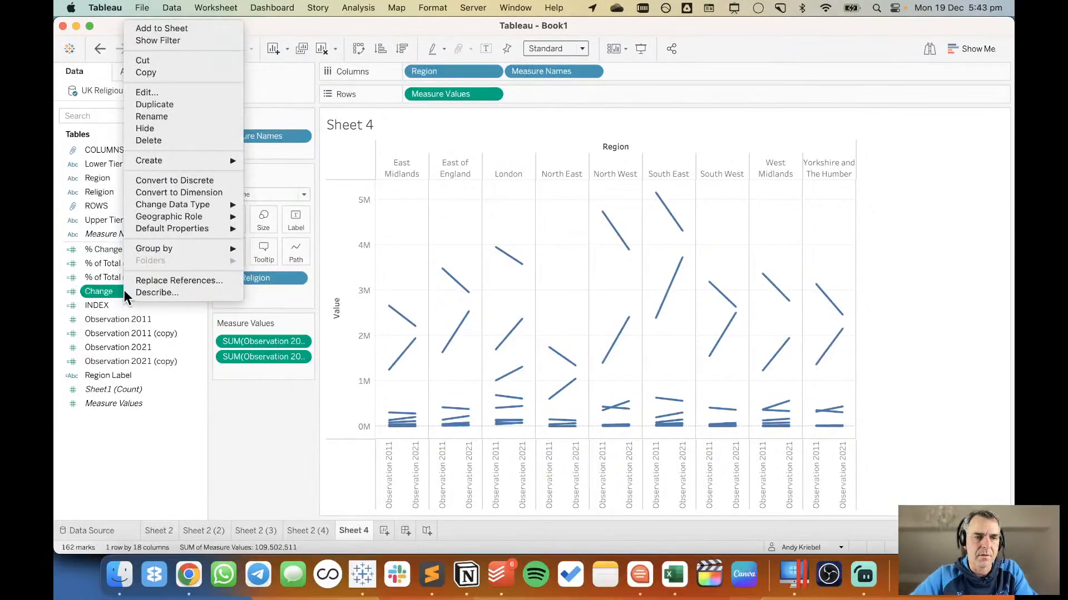
click(156, 95)
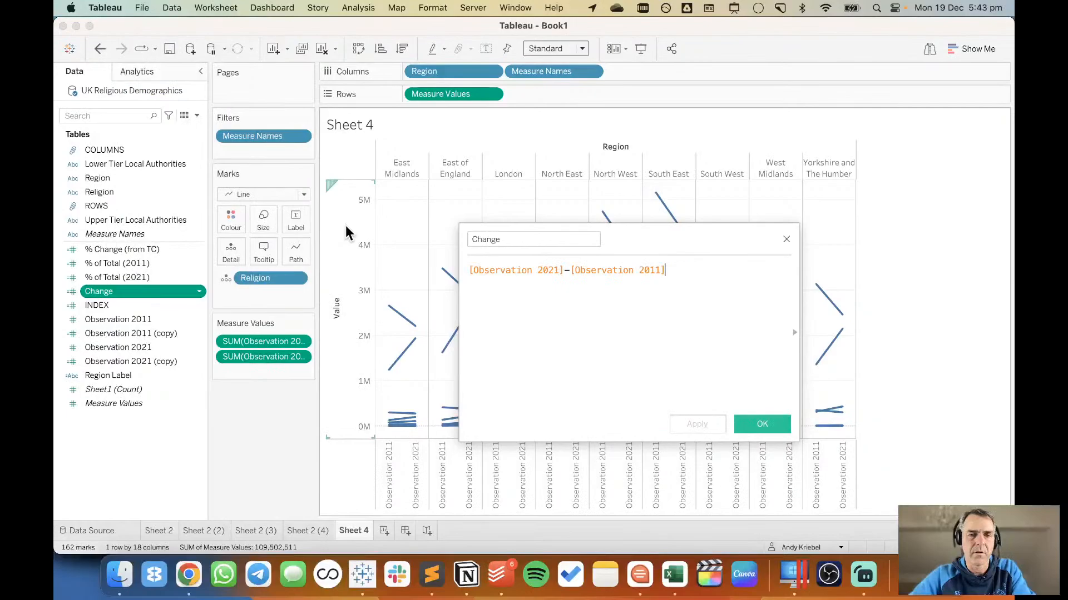
click(787, 241)
drag(138, 291, 228, 217)
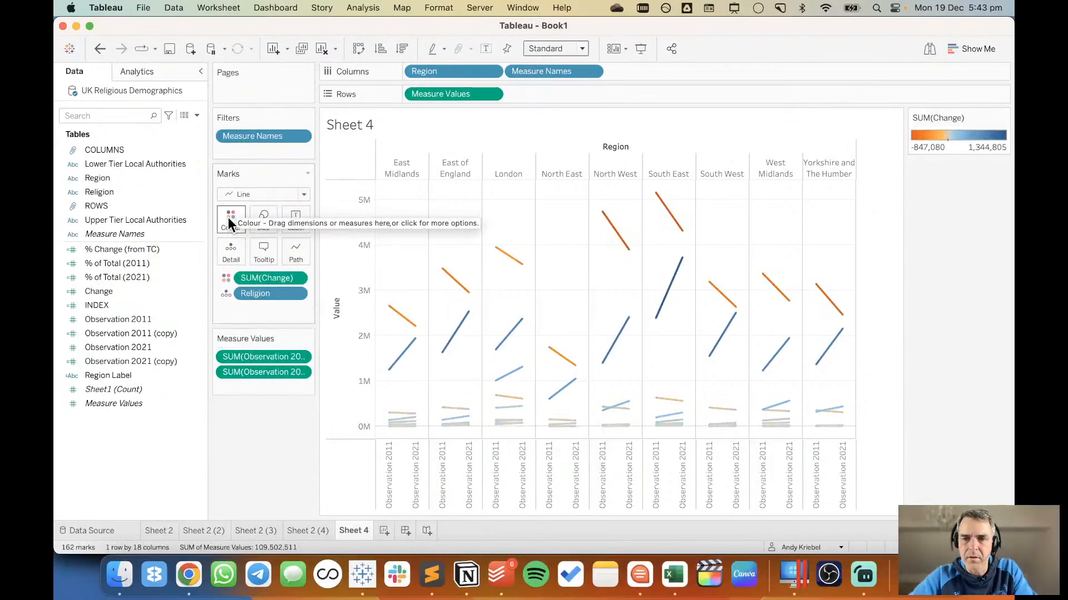
Edit the Change colour palette and set the colour at its negative end to blue.
double_click(950, 142)
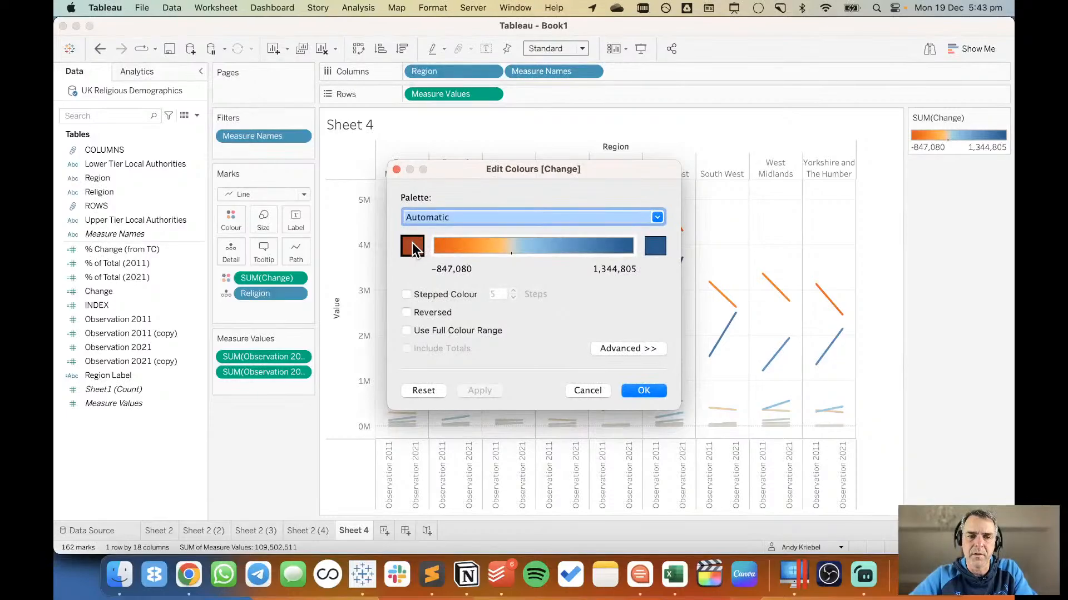
click(412, 245)
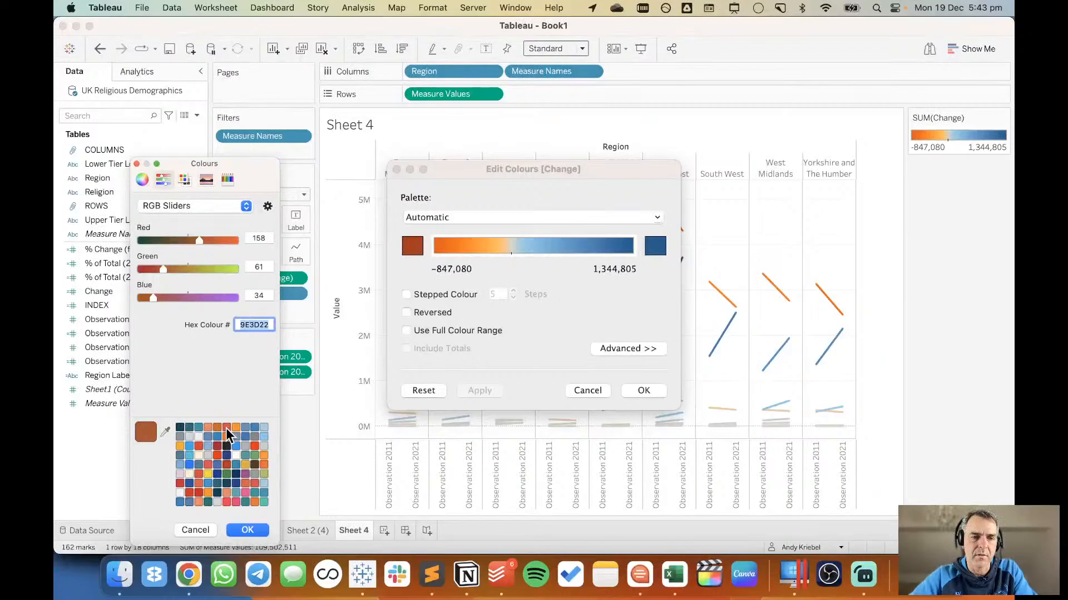
click(255, 427)
click(248, 530)
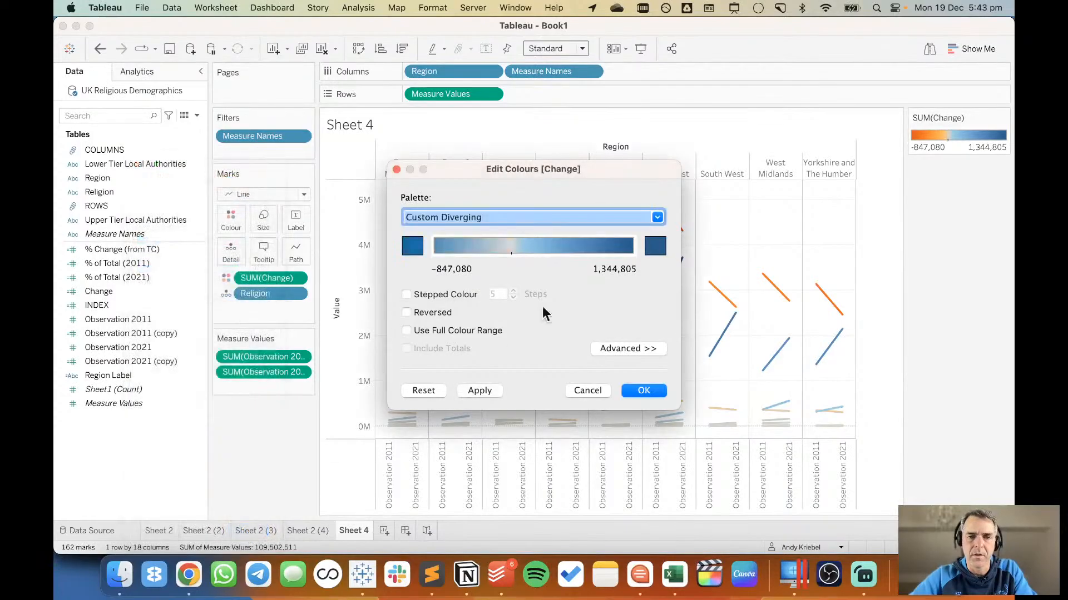
Set the positive end of the Change palette to orange F06E2C, centre the scale at 0, and apply the colours.
click(654, 246)
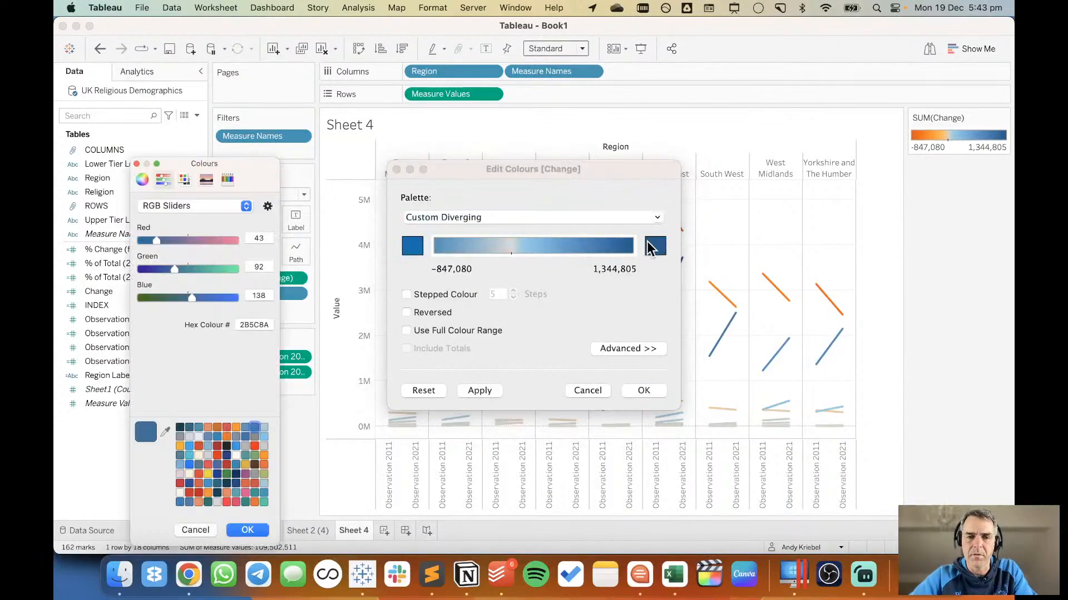
scroll(218, 461, down, 2)
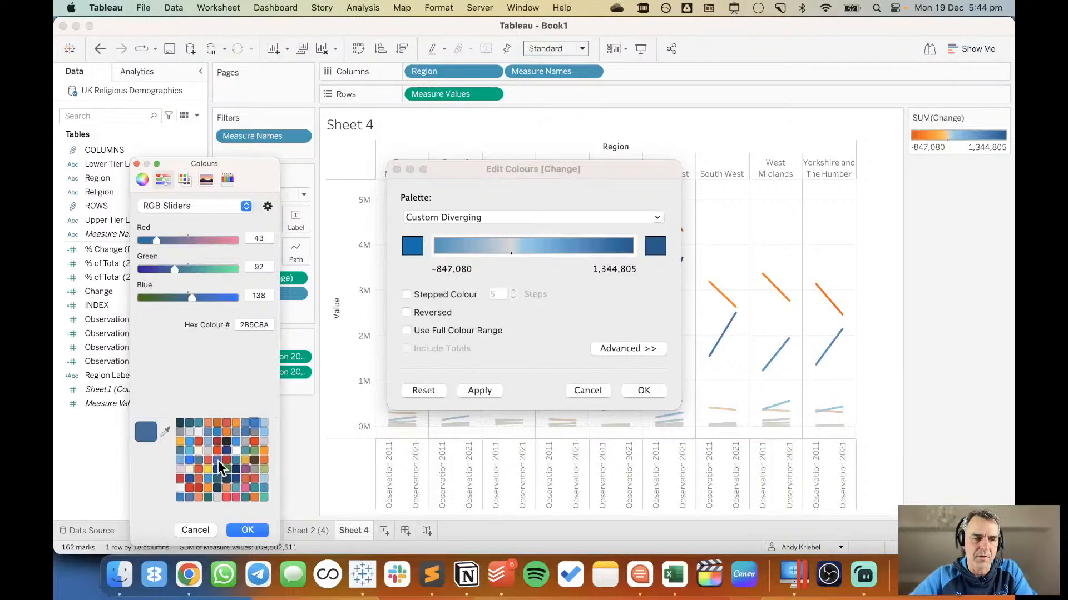
click(255, 502)
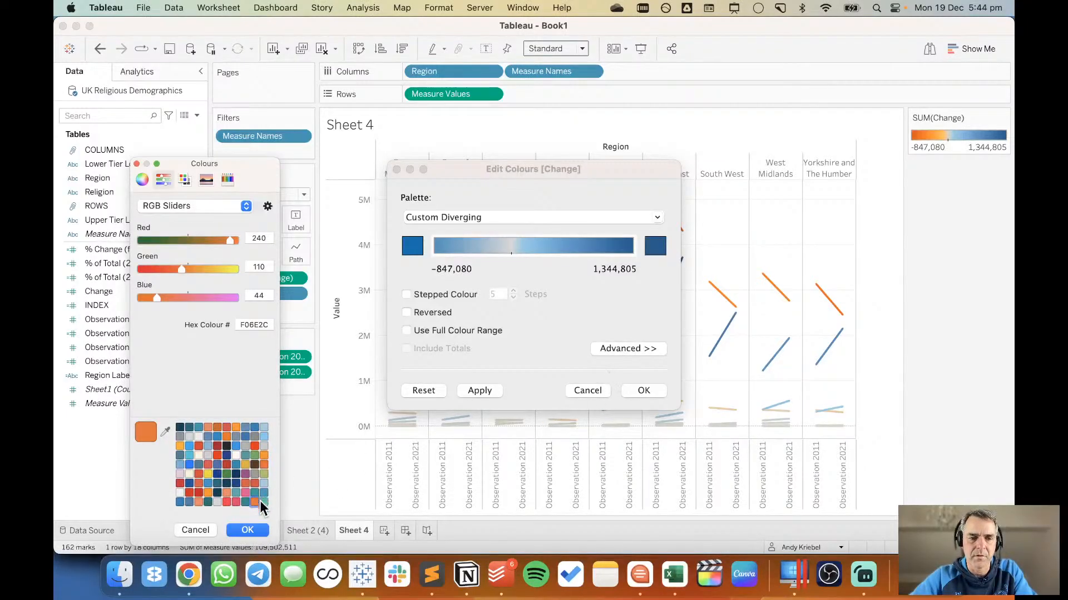
click(248, 529)
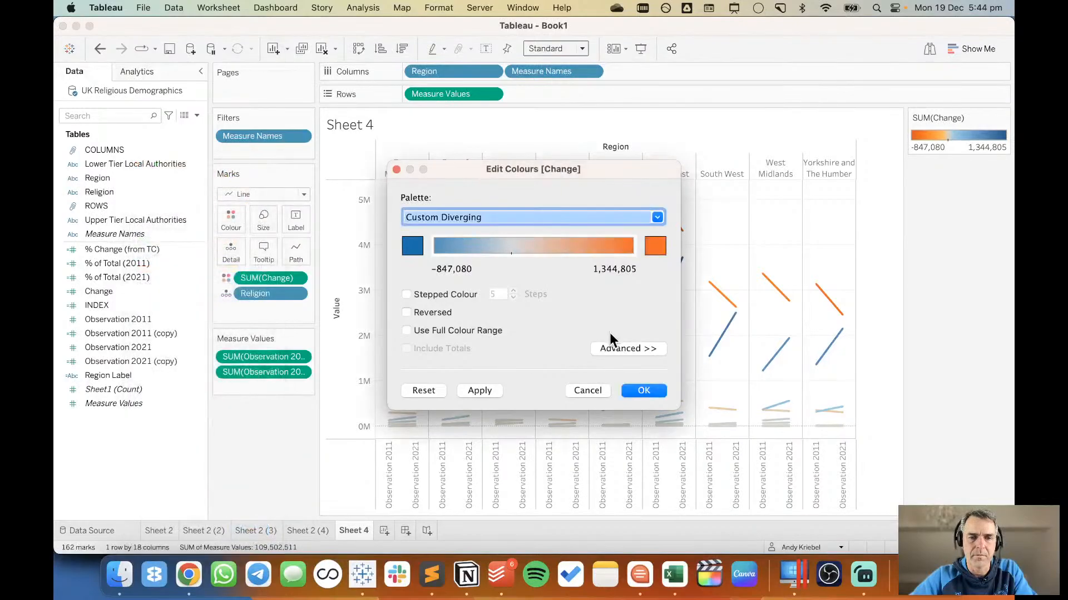
click(635, 349)
click(405, 423)
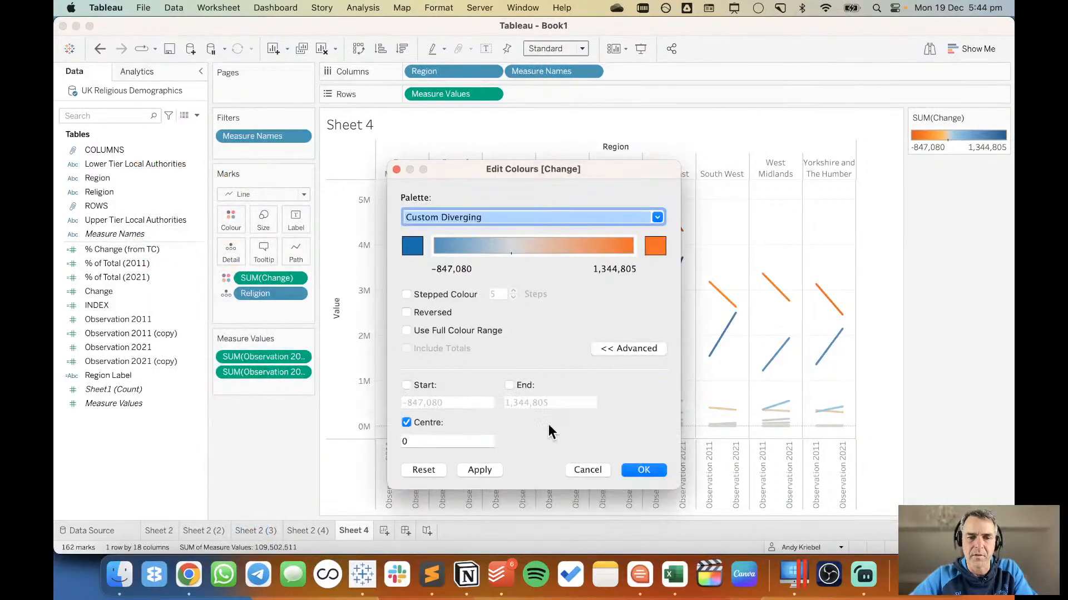
click(645, 471)
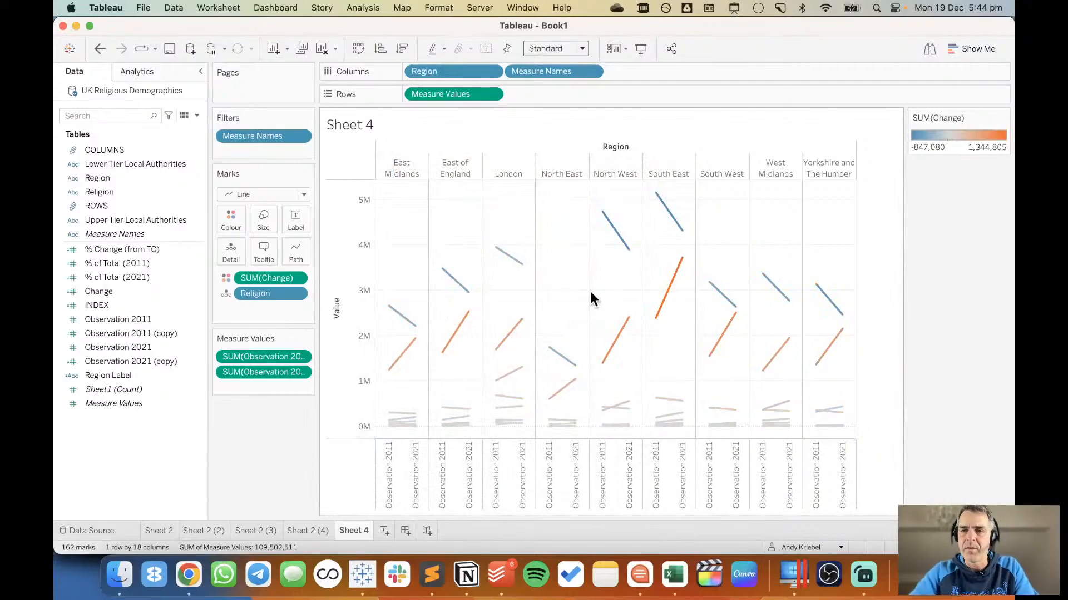
Change the Change colour scale to stepped colour with 2 steps.
double_click(953, 150)
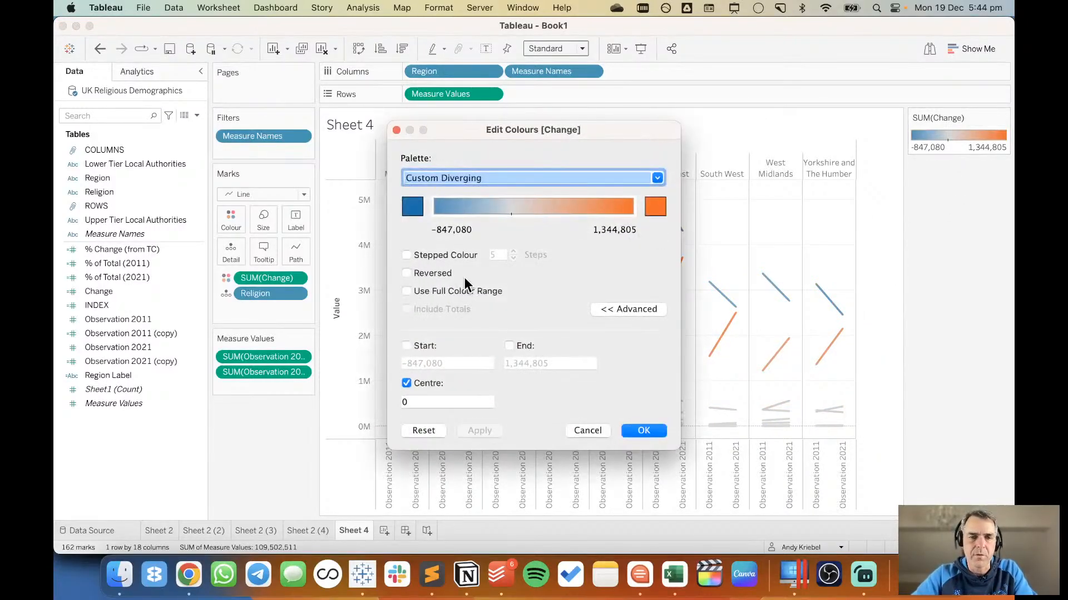
click(407, 255)
click(513, 258)
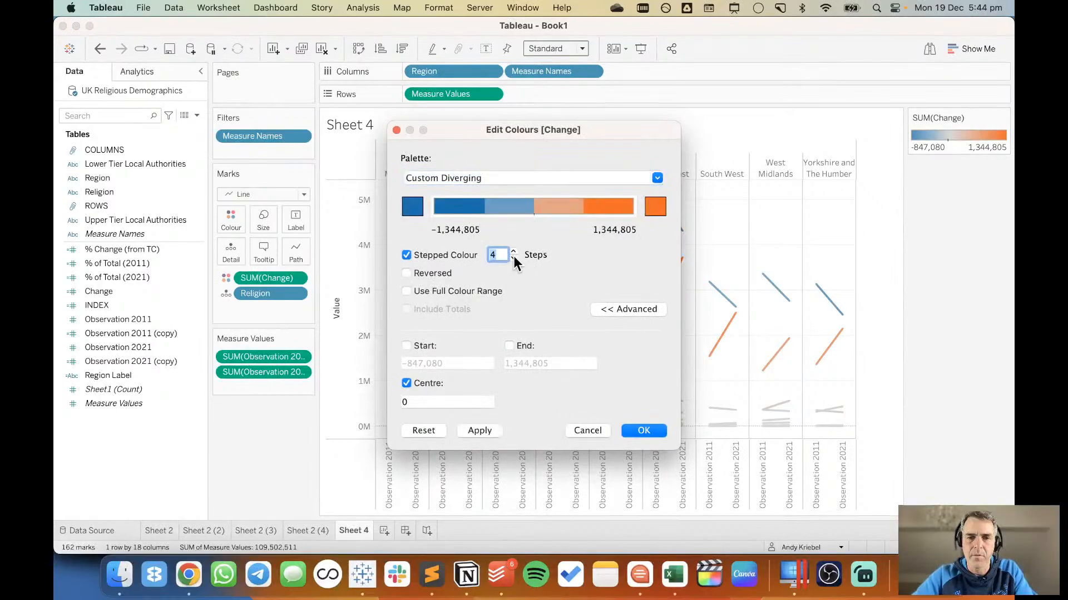
click(512, 258)
click(512, 258)
click(640, 430)
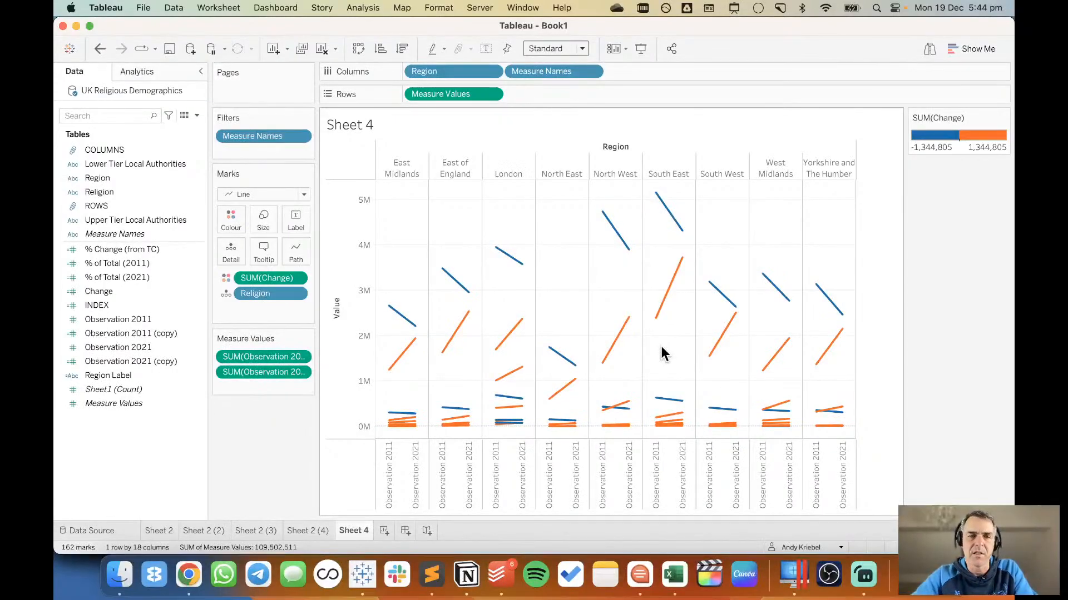
Rename the Observation 2011 field as 2011 and the Observation 2021 field as 2021.
right_click(114, 321)
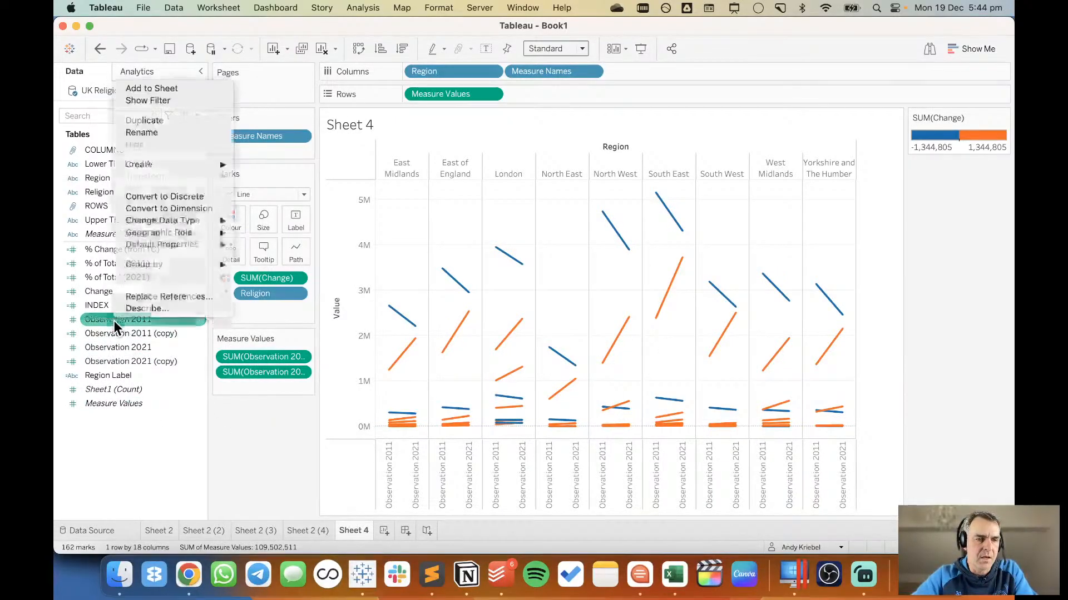
click(170, 133)
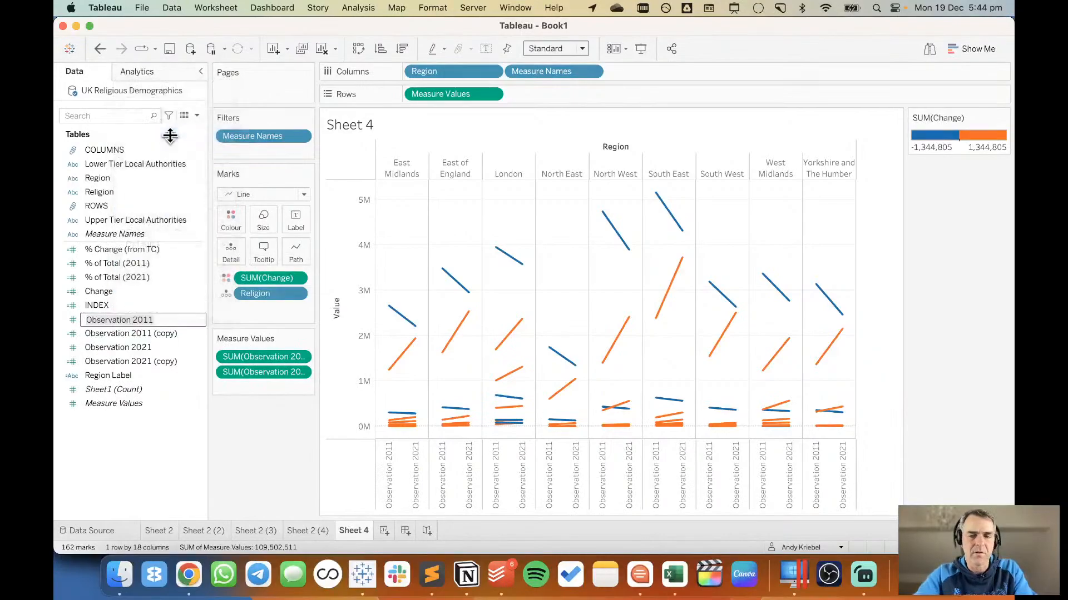
text(2011)
key(Return)
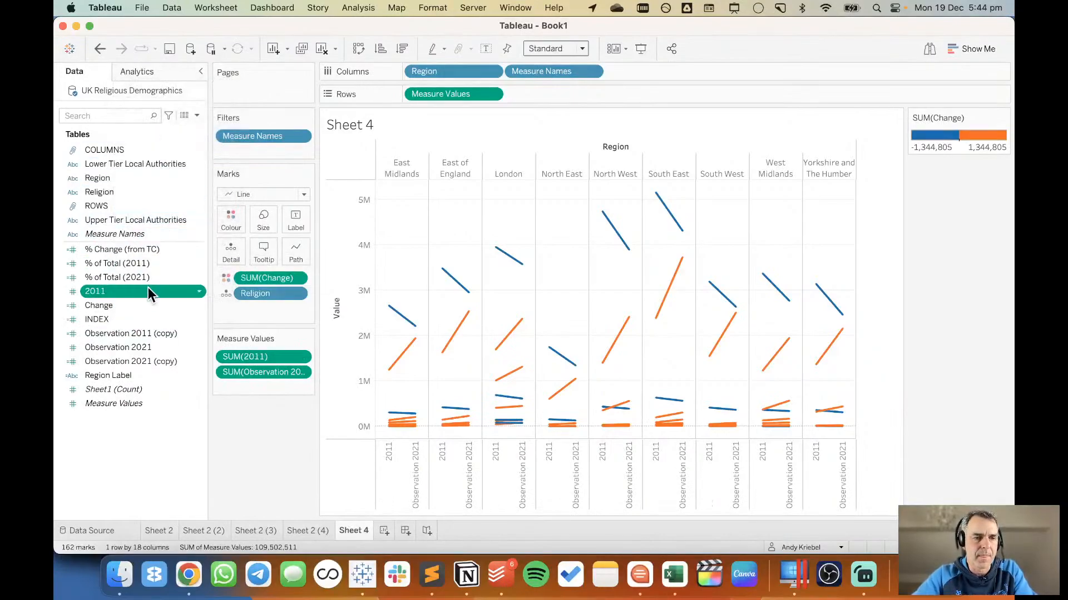
right_click(137, 345)
click(174, 161)
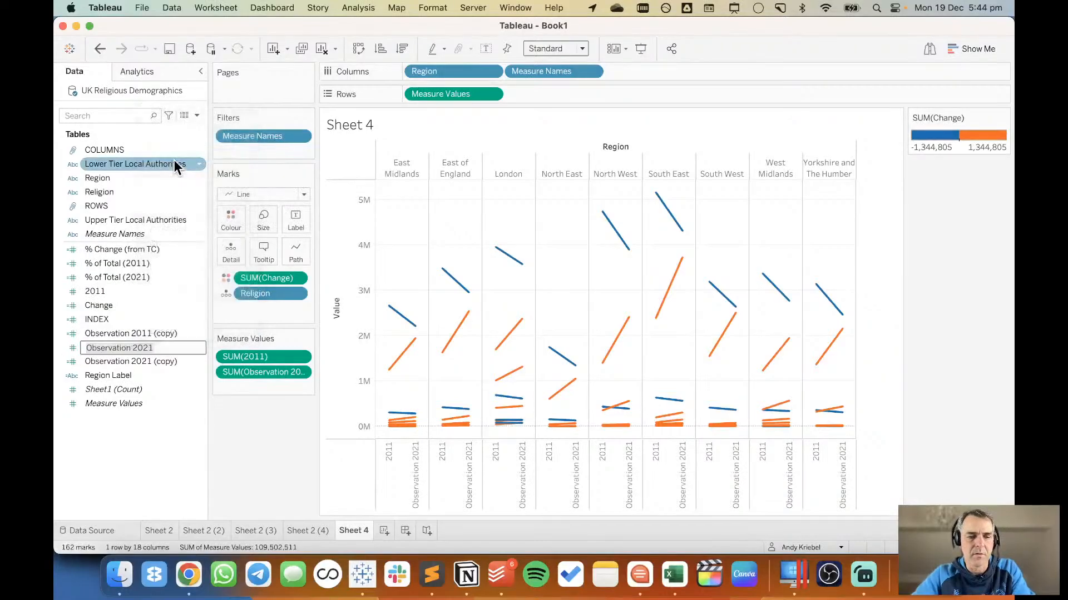
text(2021)
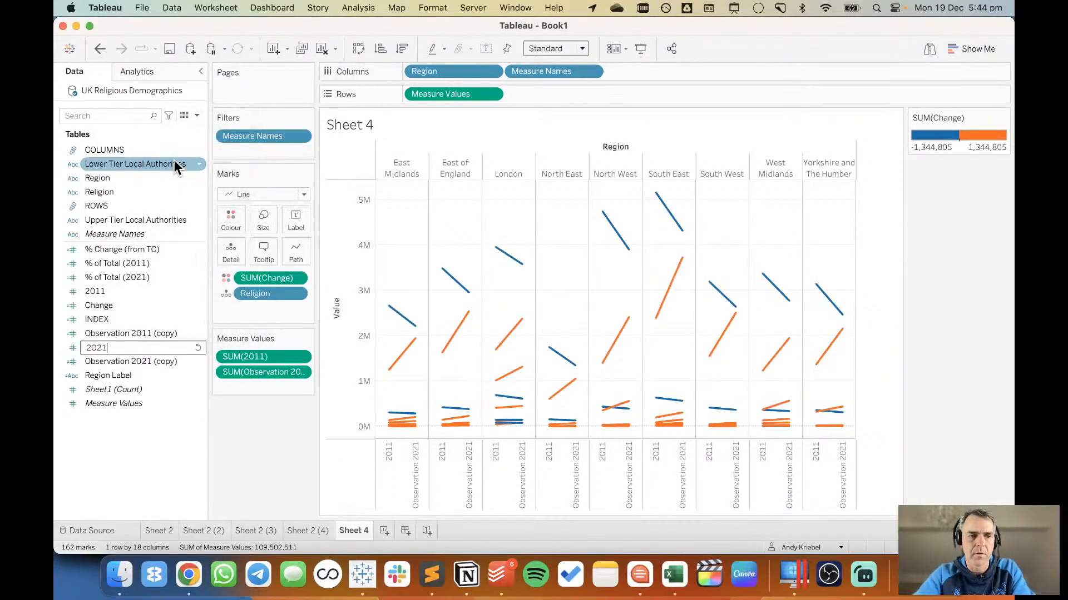
key(Return)
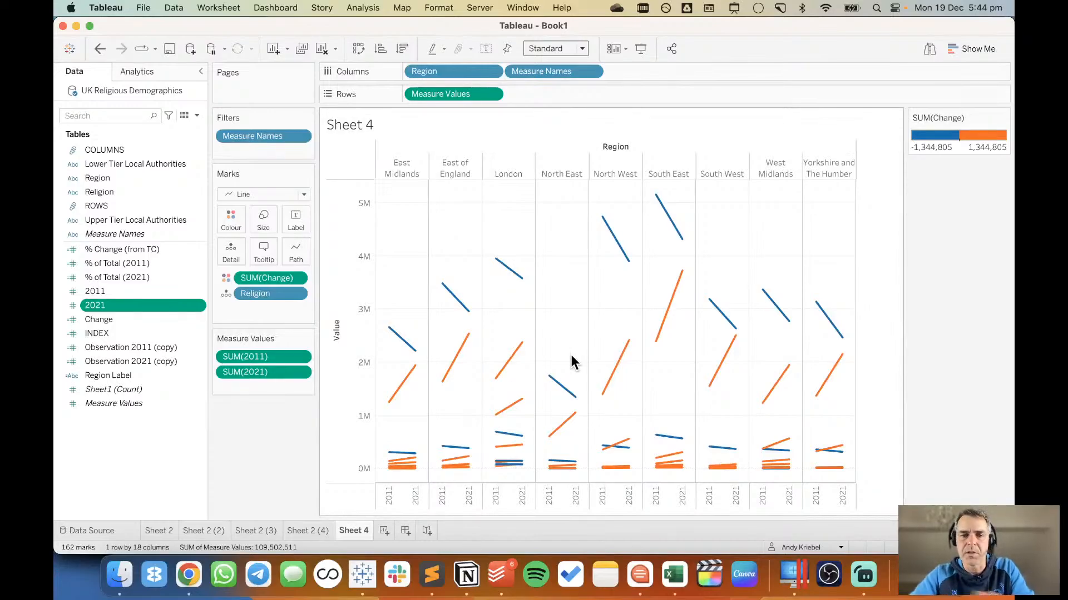
right_click(352, 525)
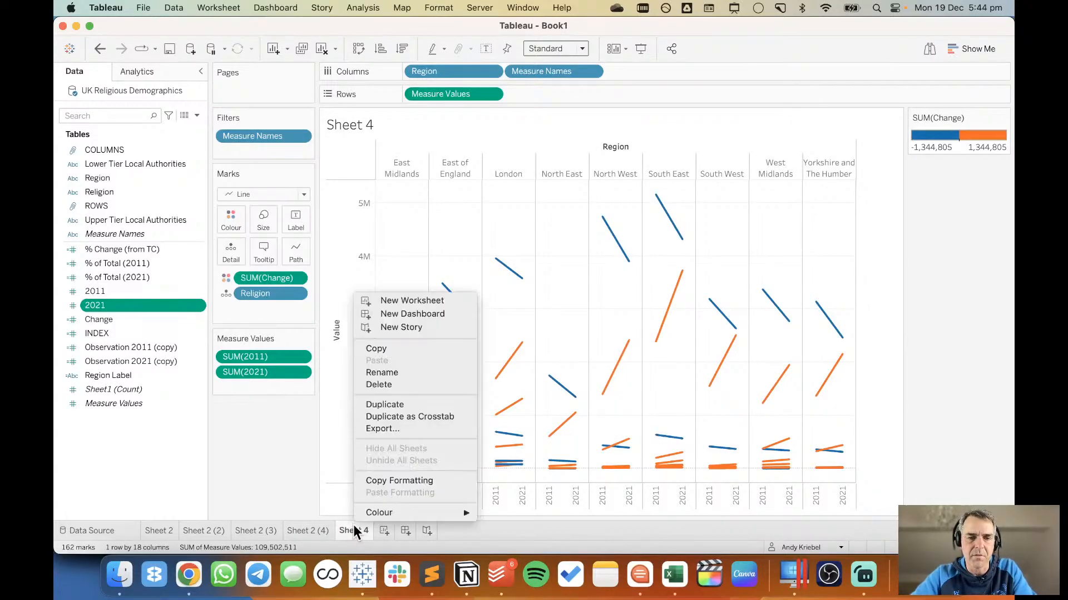
click(394, 409)
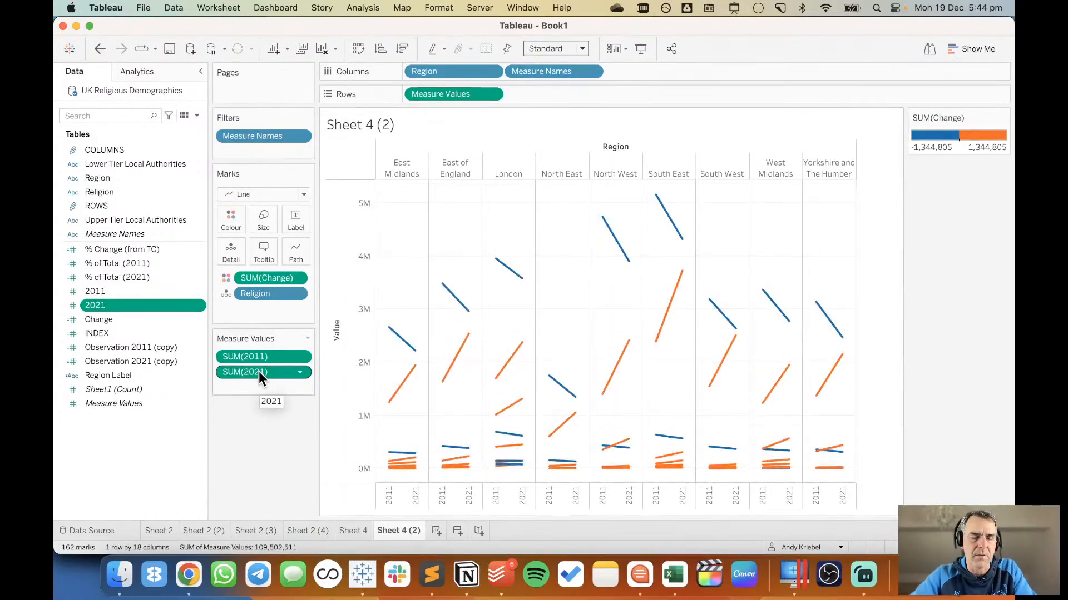
drag(259, 371, 367, 351)
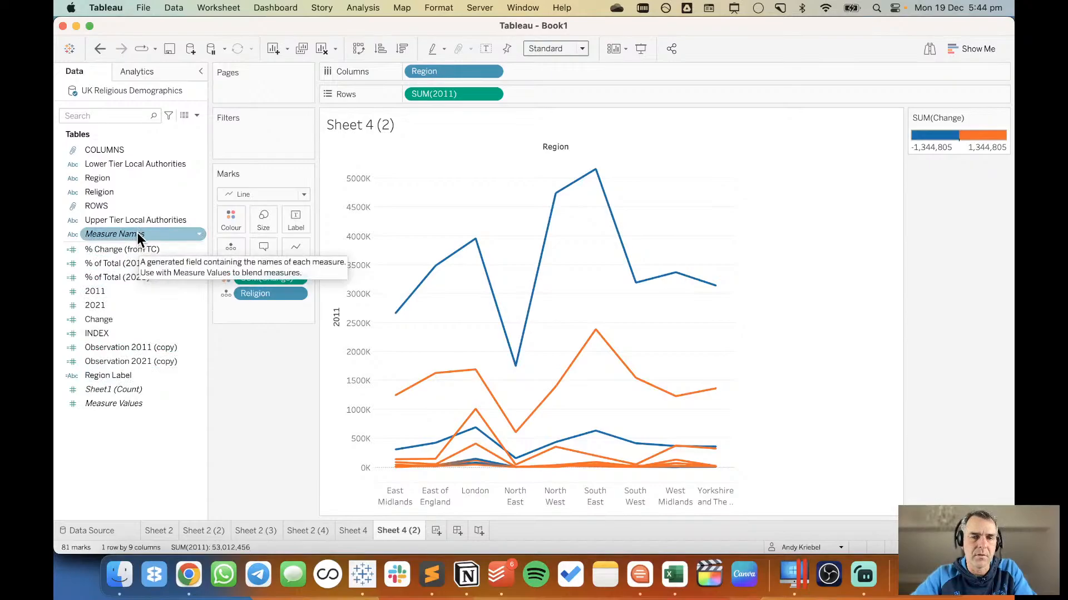
drag(136, 232, 546, 69)
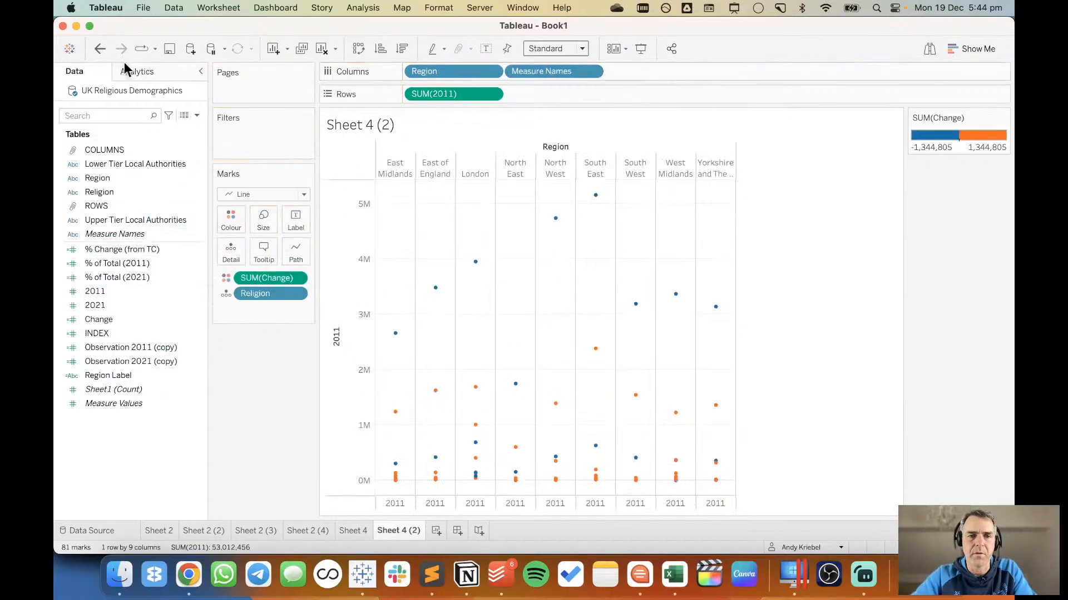
click(97, 50)
click(98, 50)
click(98, 50)
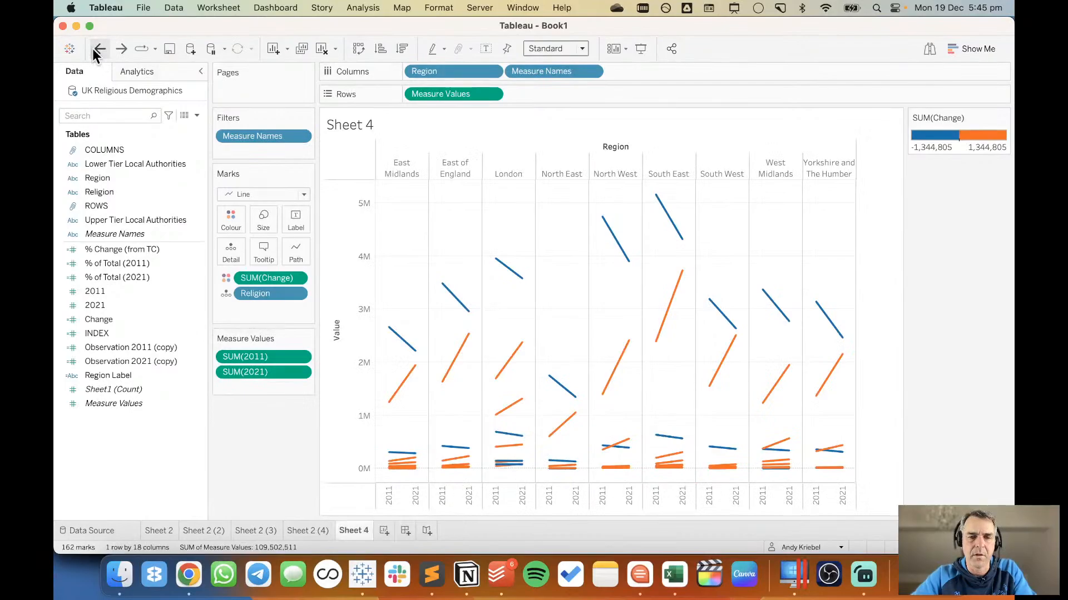
click(121, 49)
click(121, 49)
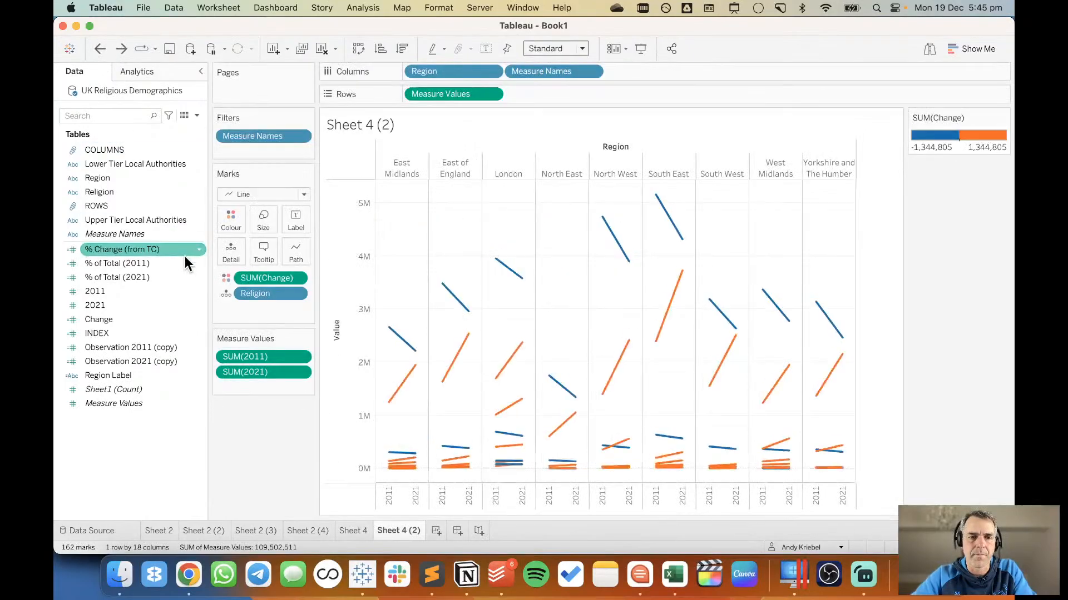
click(98, 49)
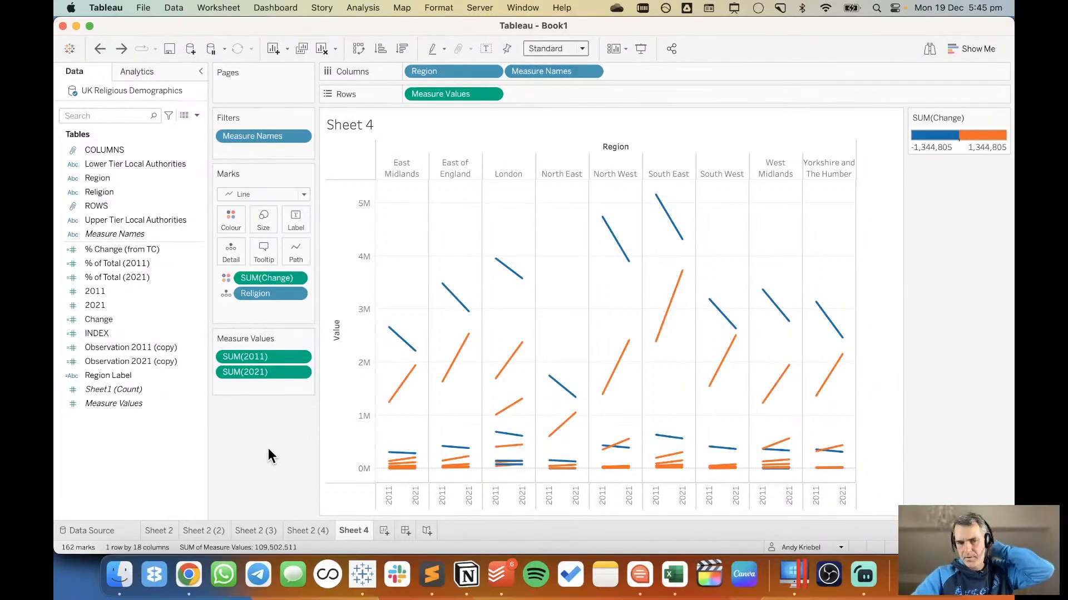
Duplicate Sheet 4 and swap Region with Religion in the copy, giving one column per Religion with Region as mark detail.
right_click(353, 533)
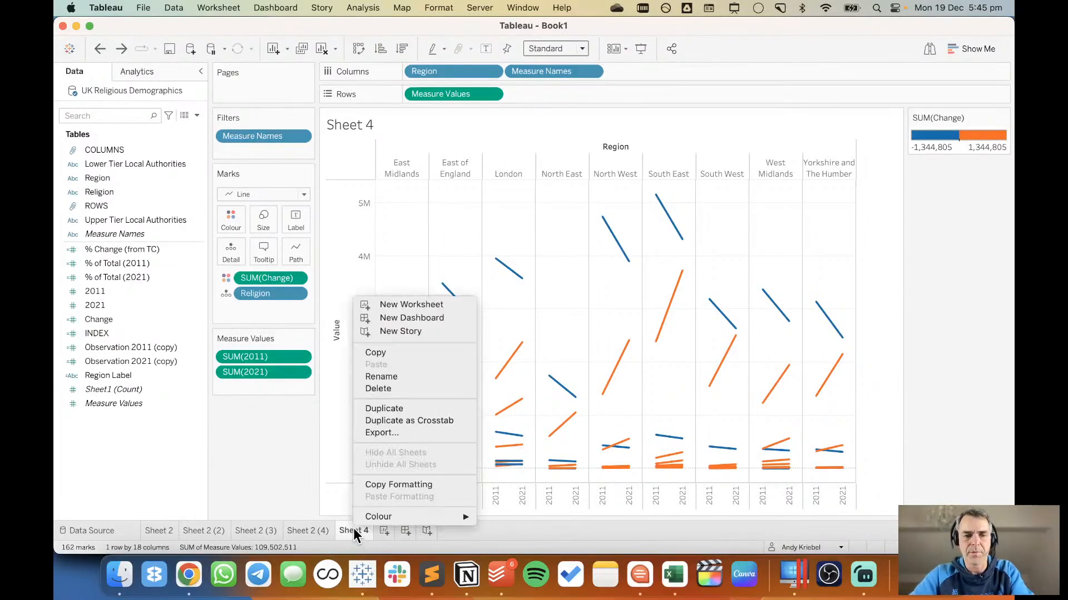
click(393, 407)
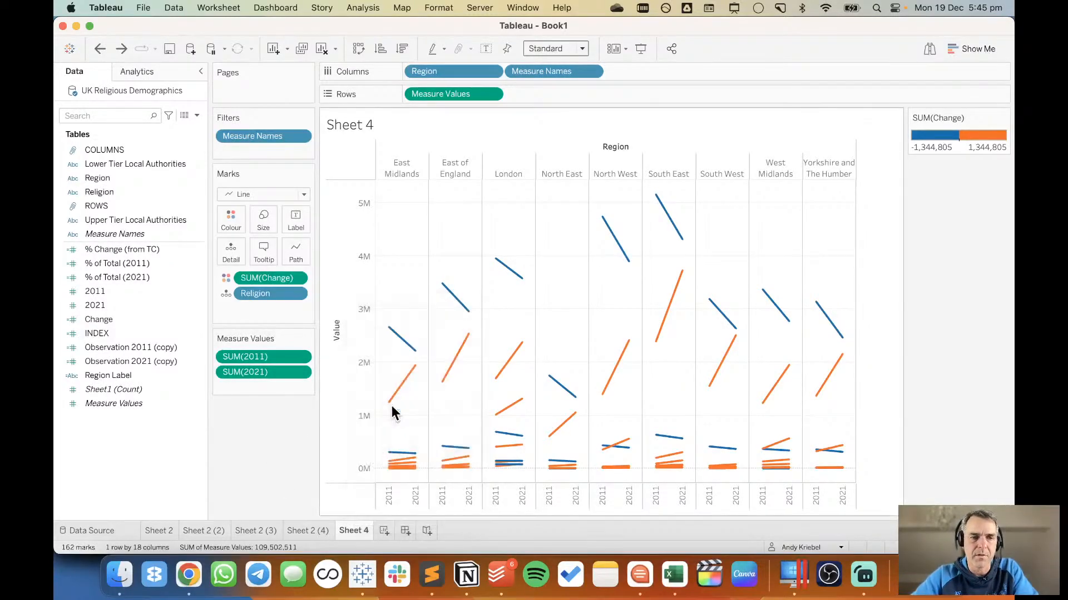
right_click(450, 72)
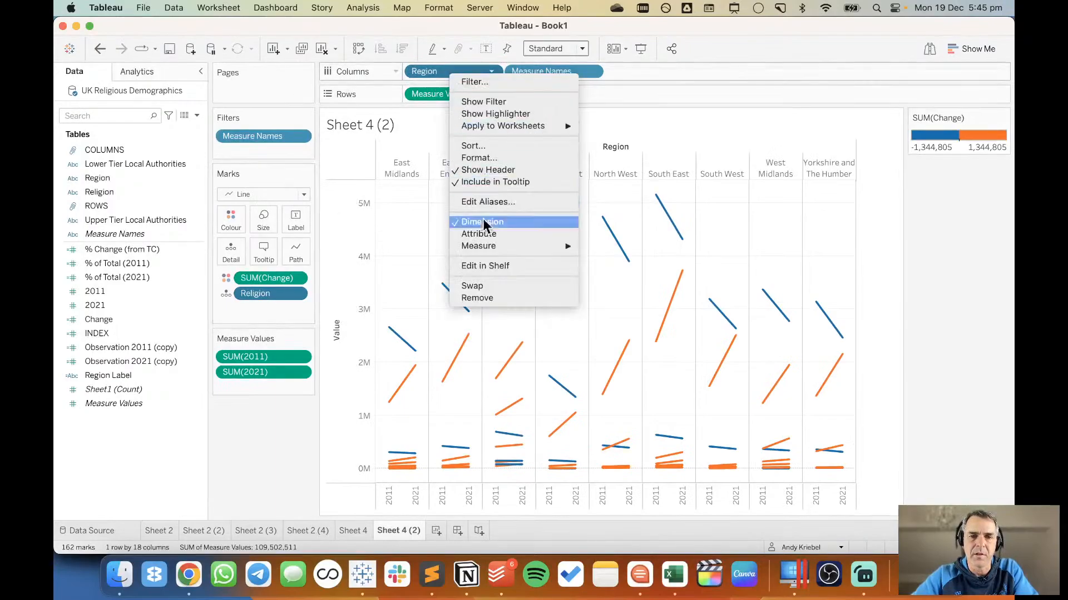
click(486, 287)
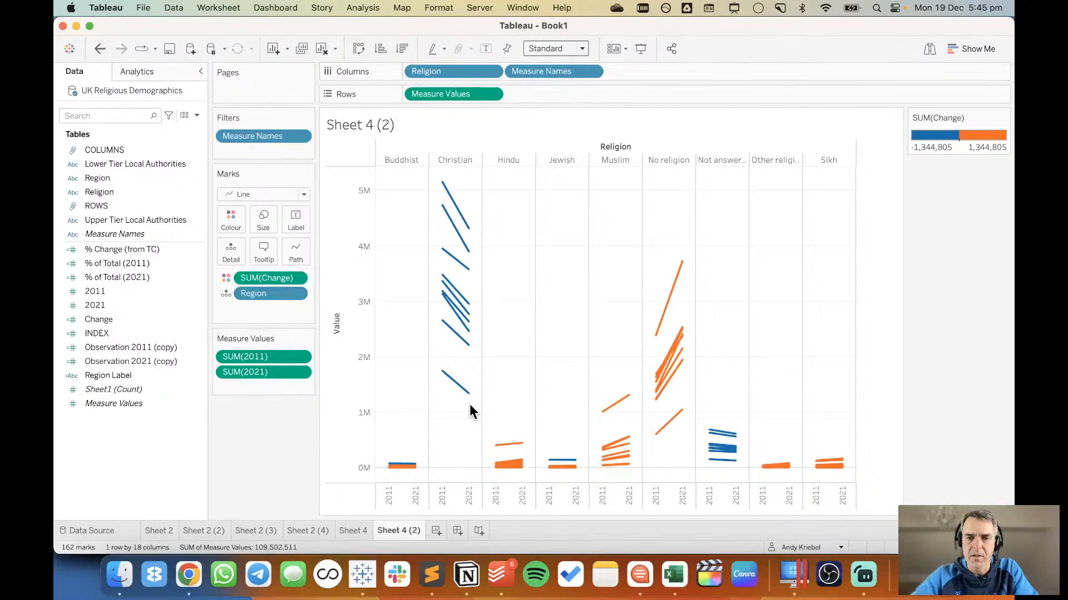
Reverse the Change palette on Sheet 4 (2) so decreases are orange and increases blue.
double_click(953, 149)
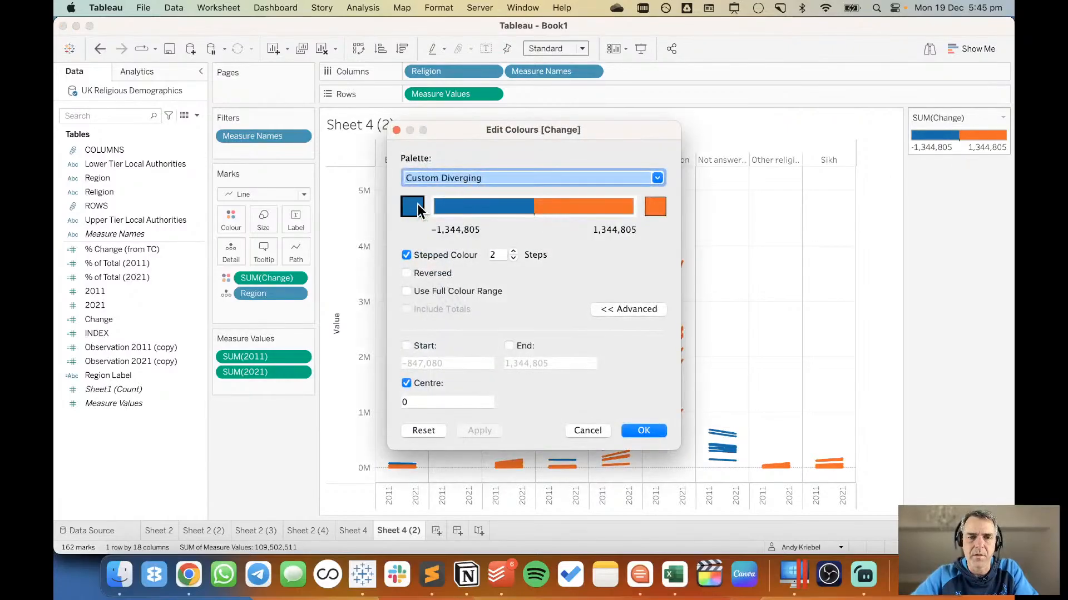
click(407, 273)
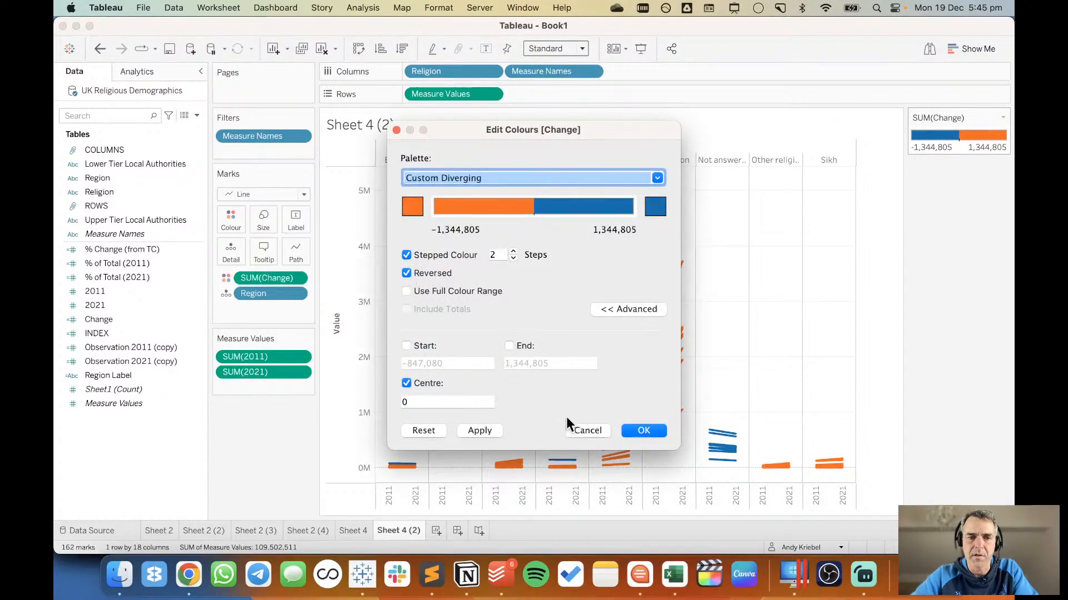
click(644, 430)
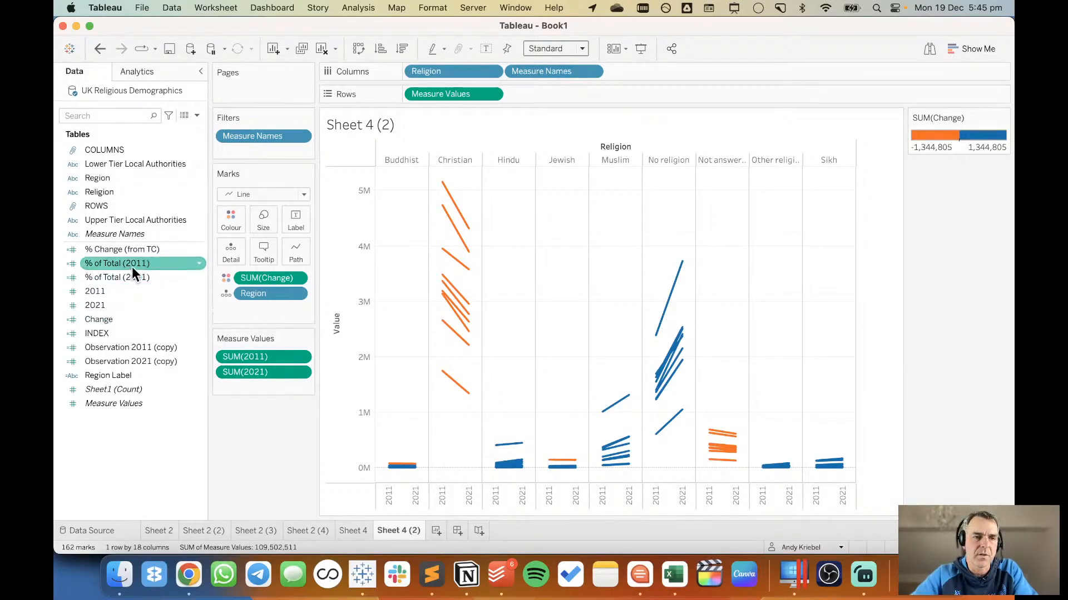
Replace the 2011 and 2021 measures with % of Total (2011) and % of Total (2021), and check the latter's Compute Using setting.
drag(132, 264, 249, 356)
drag(138, 278, 261, 373)
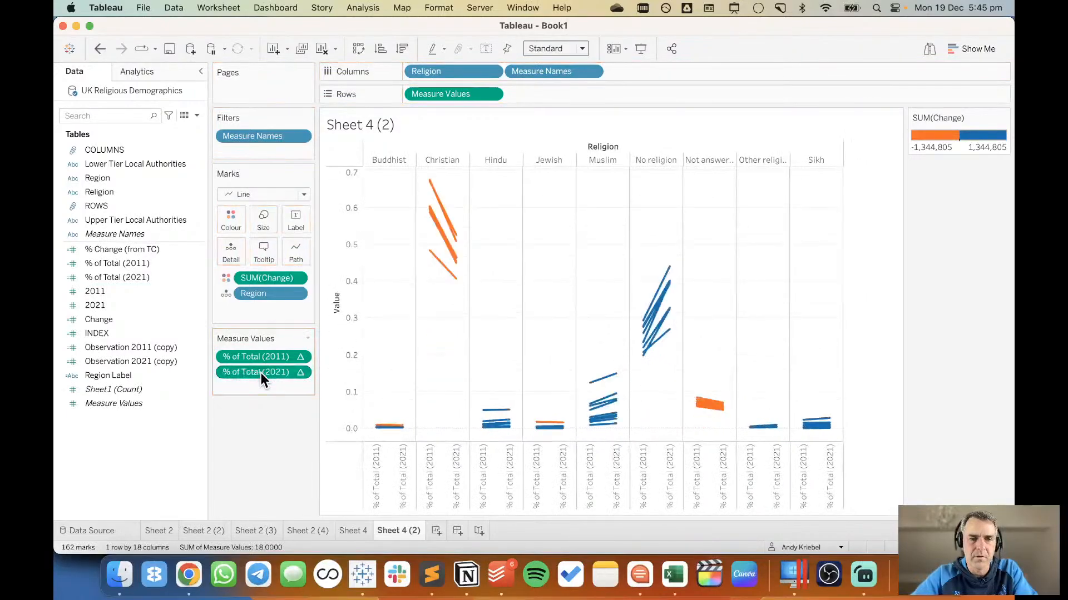
click(299, 372)
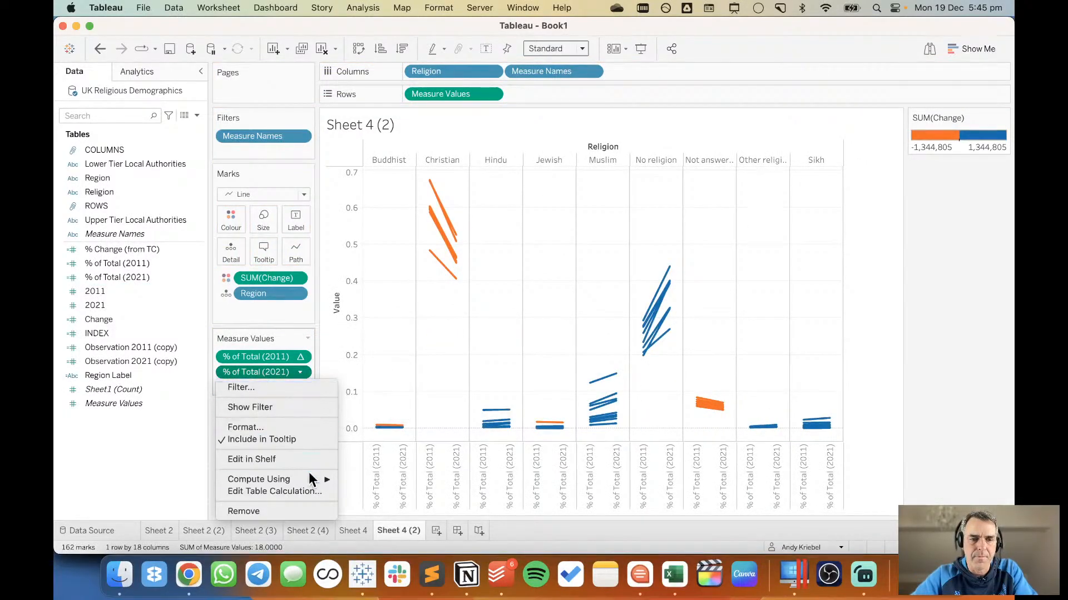
mouse_move(311, 480)
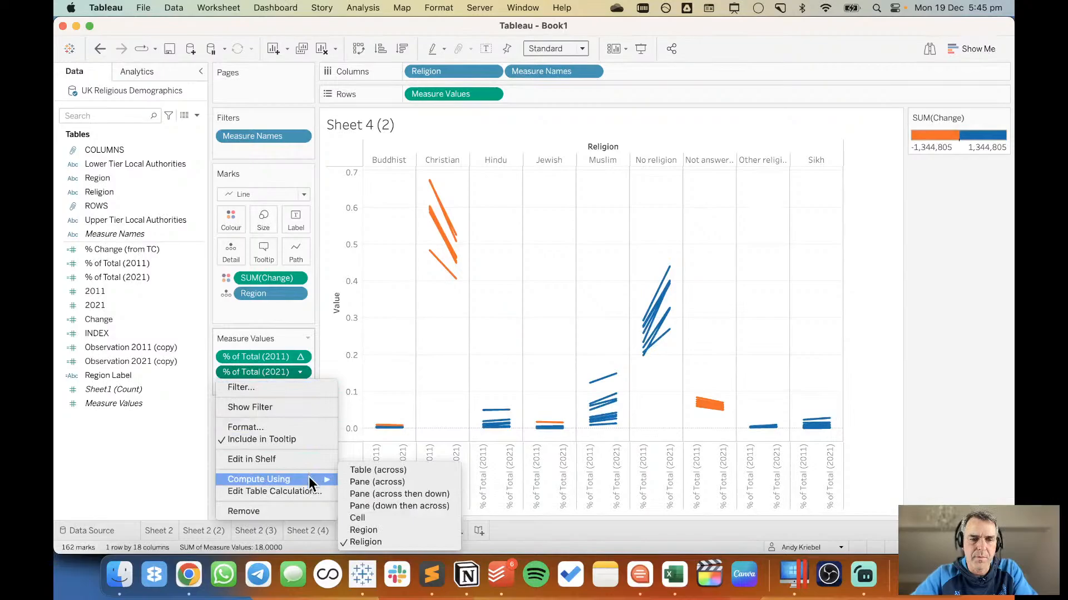
Review the charts on Sheet 4, Sheet 2 (4) and Sheet 2 (3), checking London's Christian percentages, and return to Sheet 4 (2).
click(398, 374)
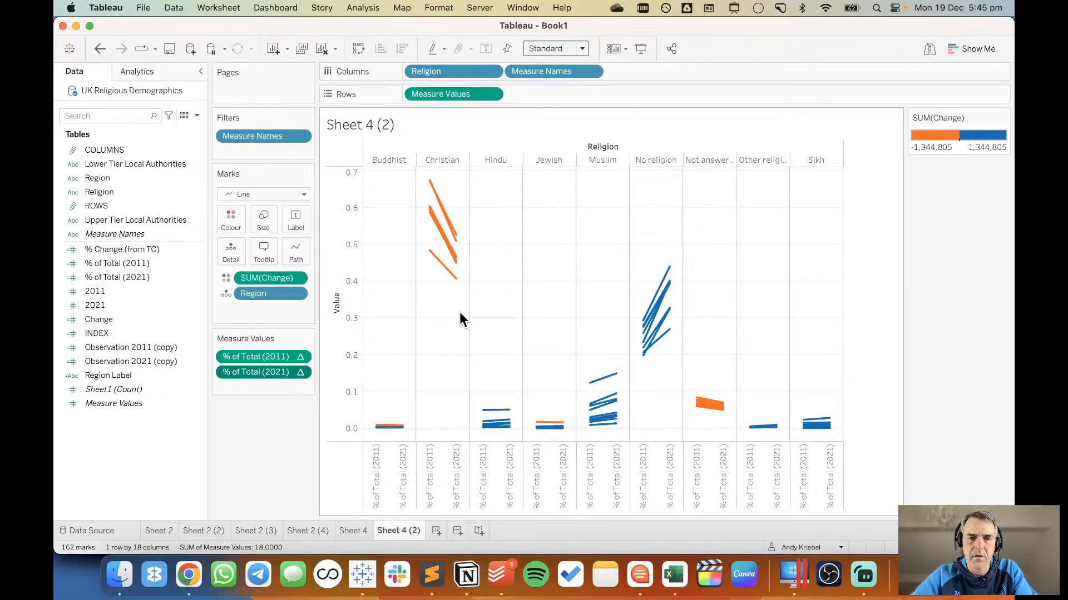
mouse_move(427, 255)
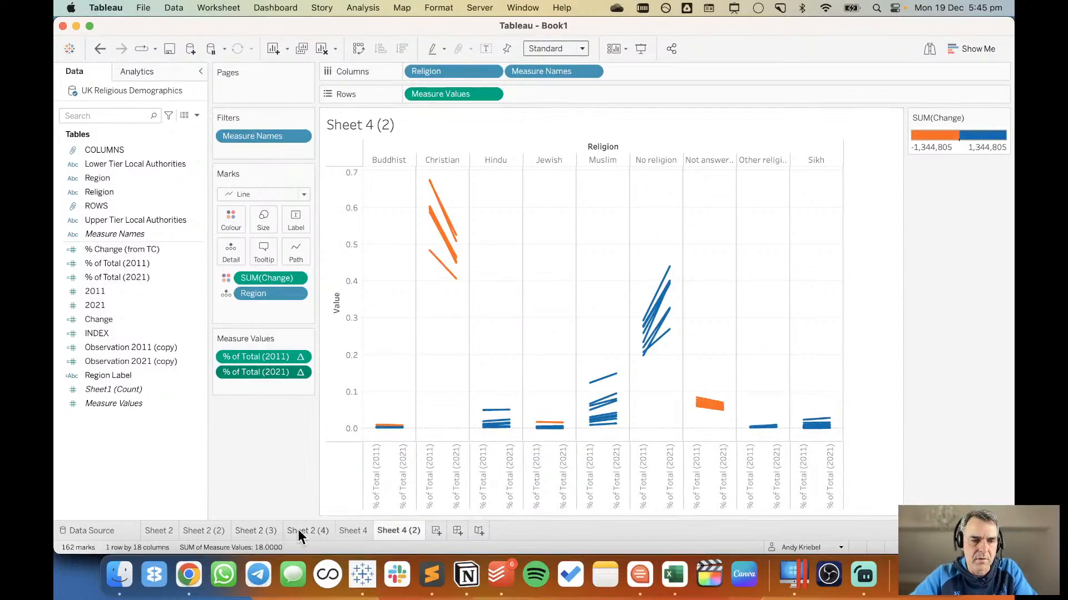
click(352, 531)
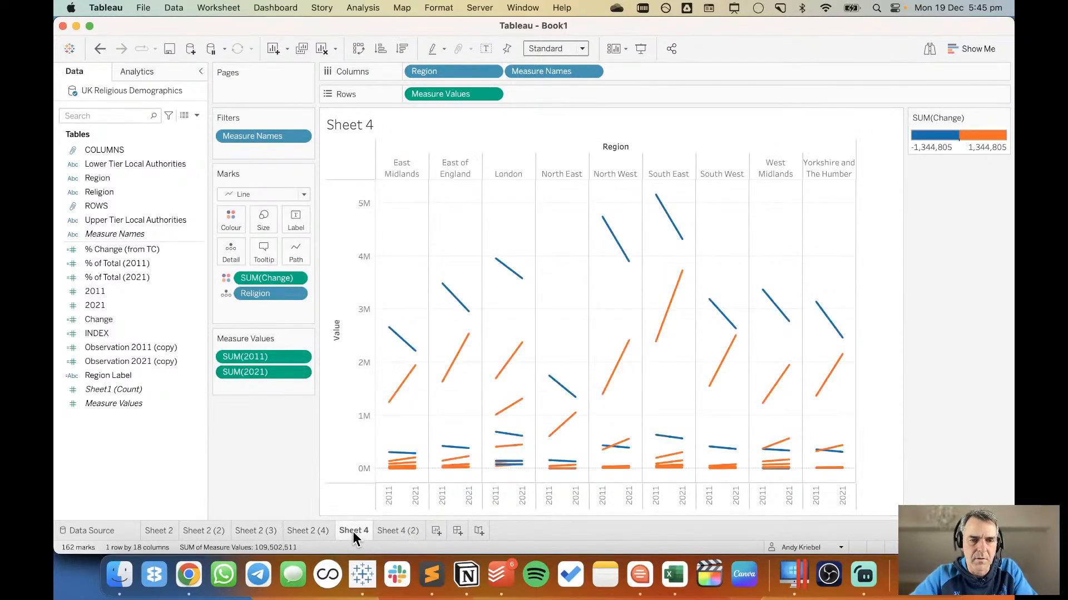
click(309, 531)
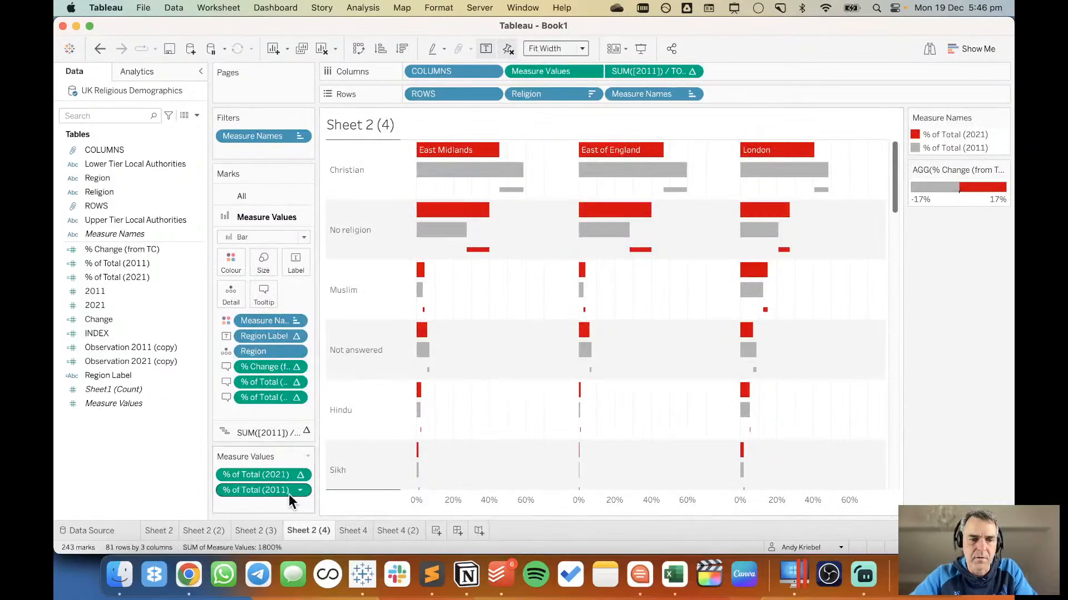
click(267, 530)
scroll(533, 333, down, 10)
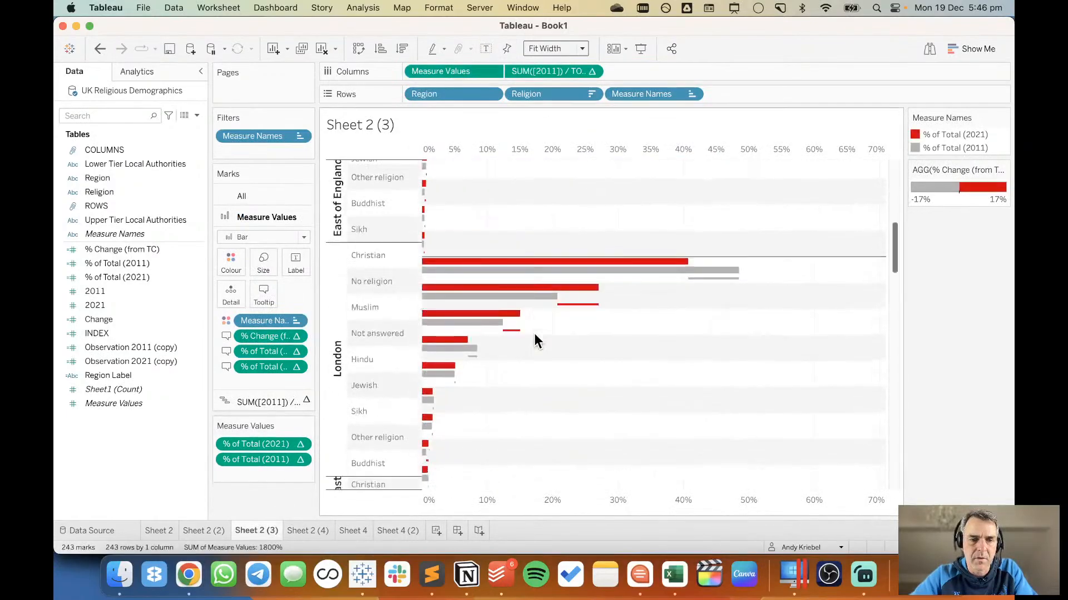
mouse_move(524, 243)
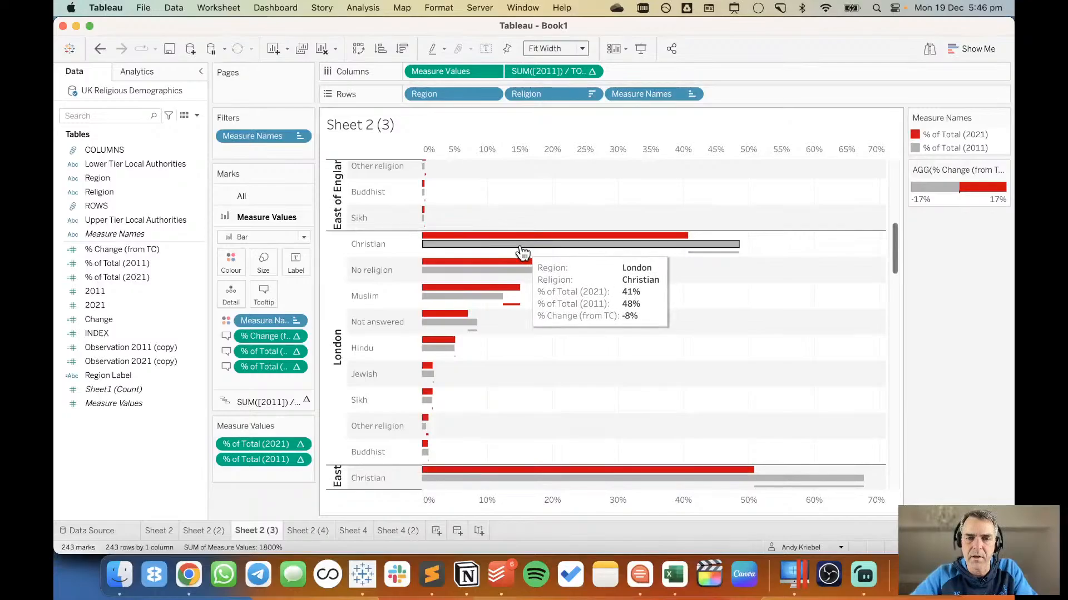
click(392, 530)
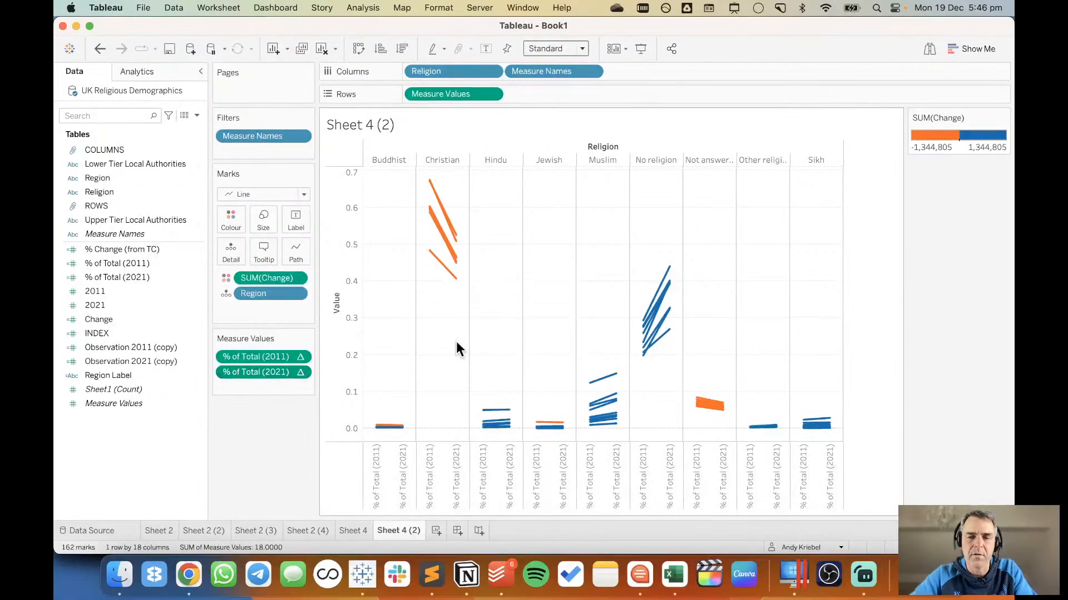
Try removing Region from the mark detail on Sheet 4 (2), and undo the removal.
drag(247, 295, 255, 448)
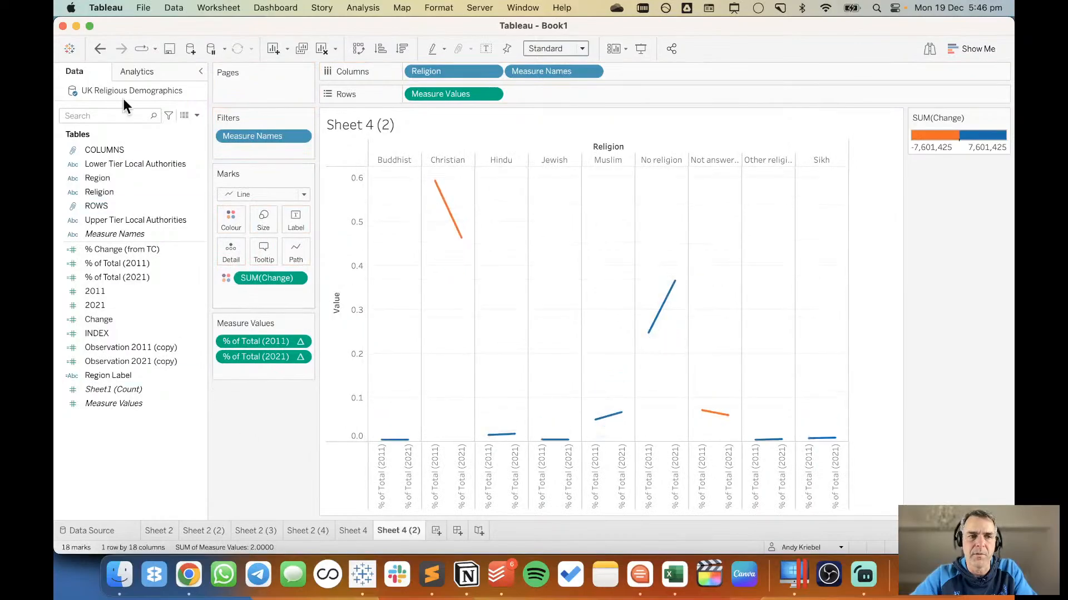
click(100, 50)
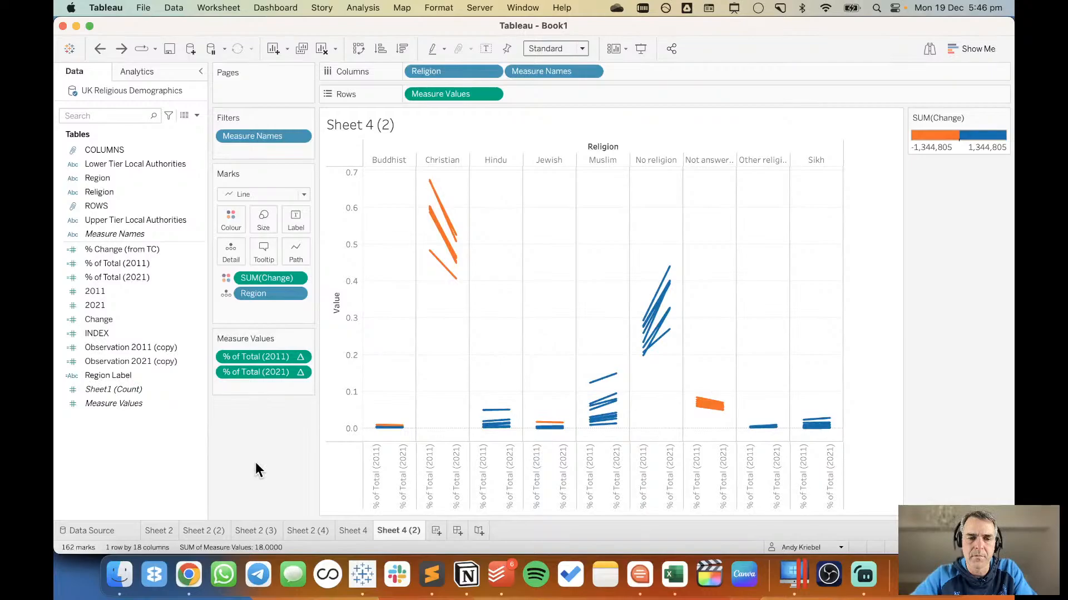
On a new worksheet, plot % of Total (2021) and % of Total (2011) on one shared horizontal axis, with Region and Religion as rows.
click(436, 531)
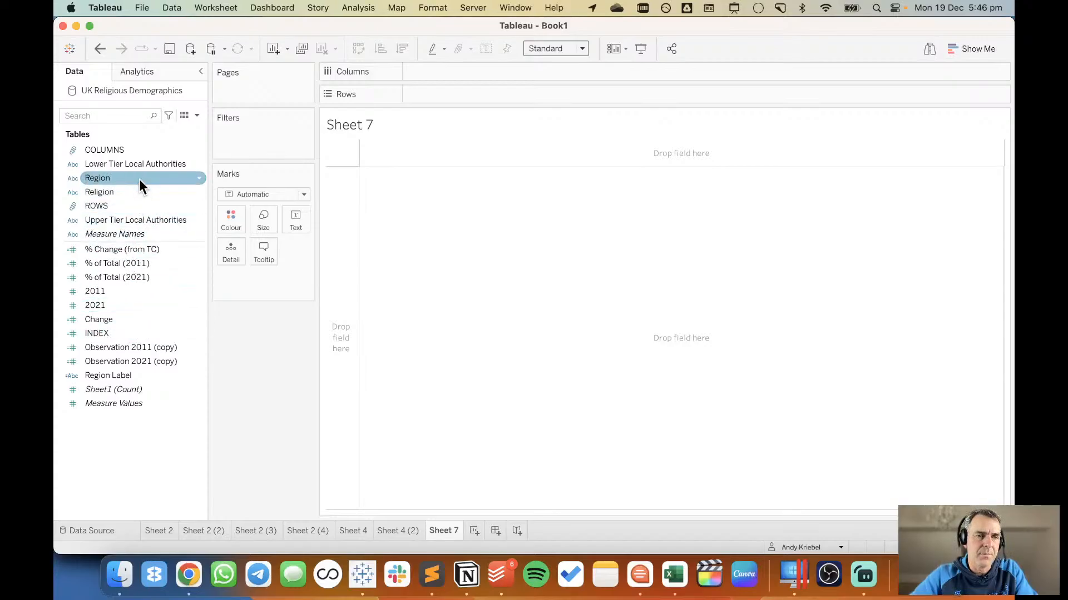
drag(139, 179, 353, 255)
drag(144, 193, 585, 98)
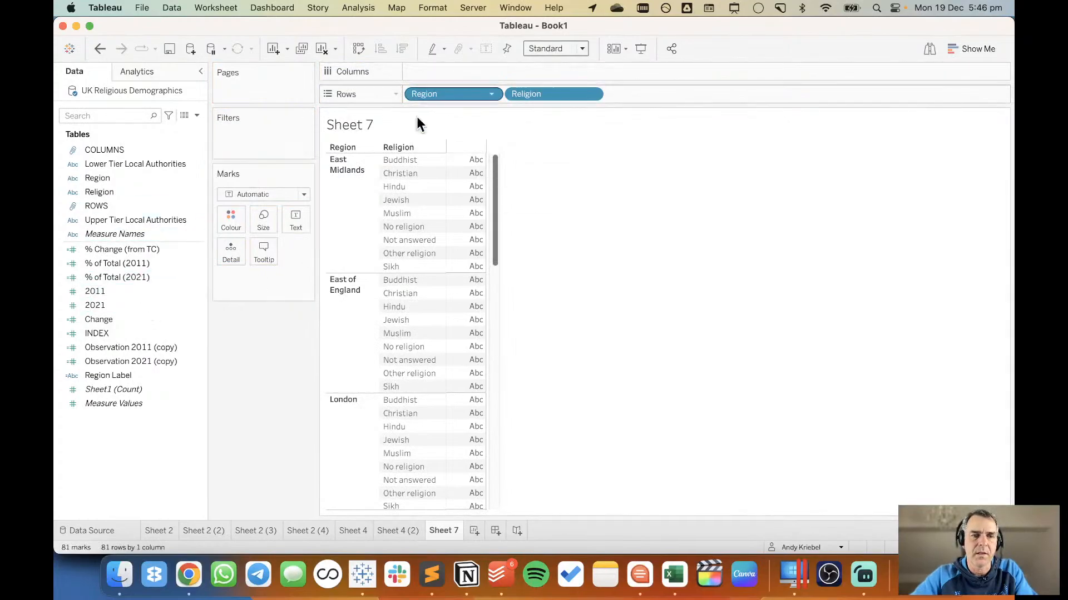
drag(121, 277, 458, 68)
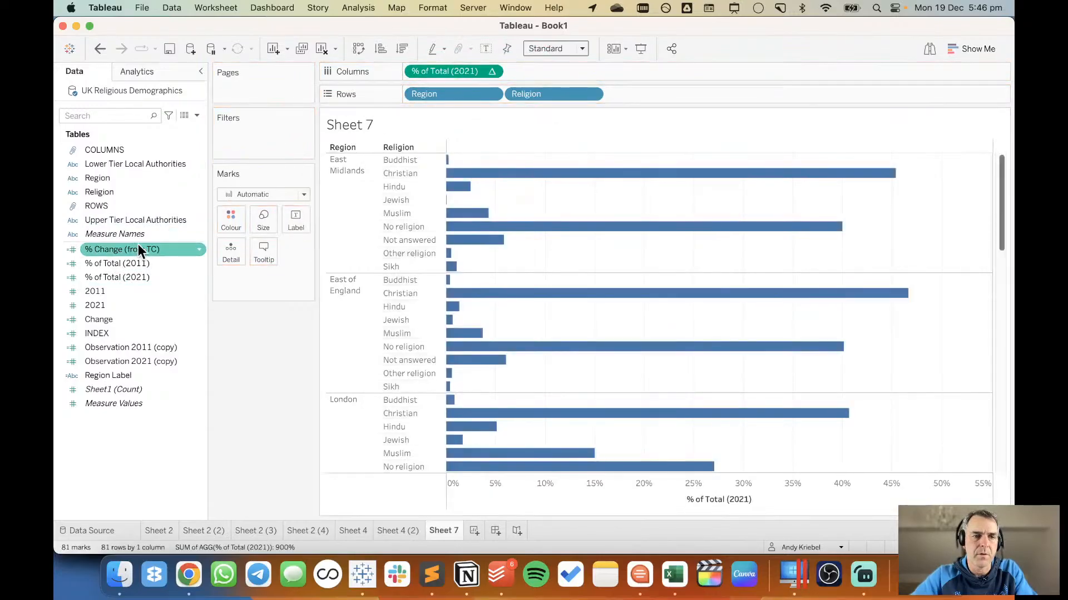
drag(117, 262, 546, 493)
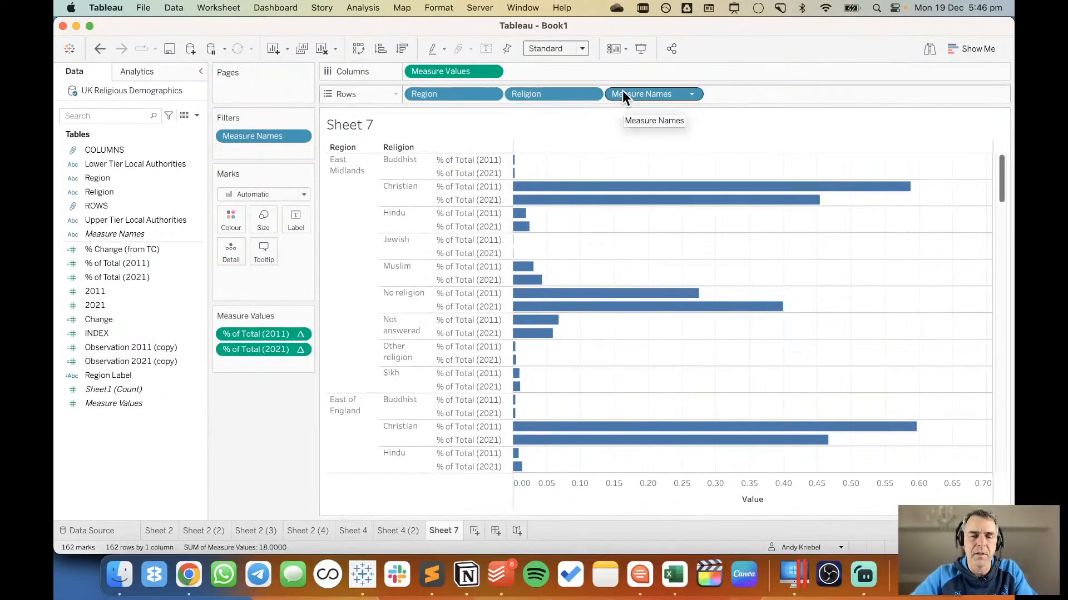
Move Measure Names from the rows to colour and change the mark type to Circle for a dot plot.
drag(622, 91, 223, 212)
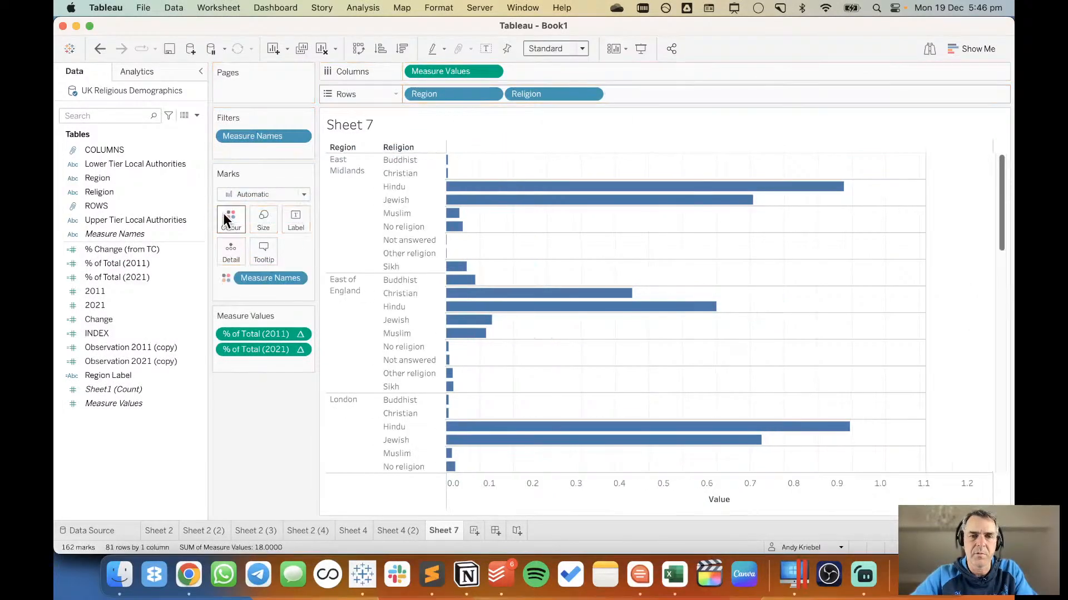
click(269, 194)
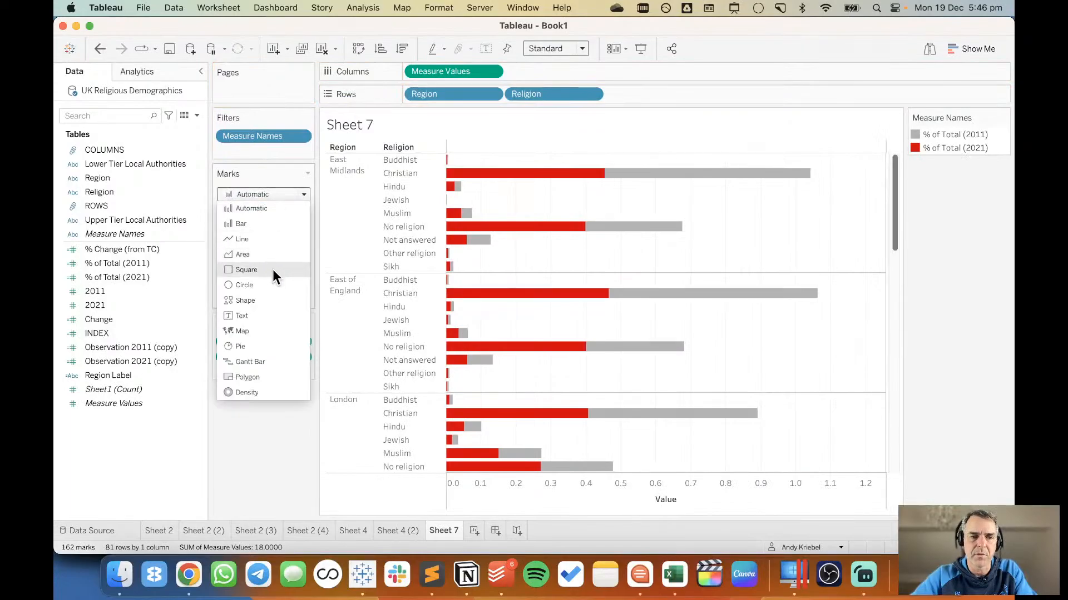
click(272, 284)
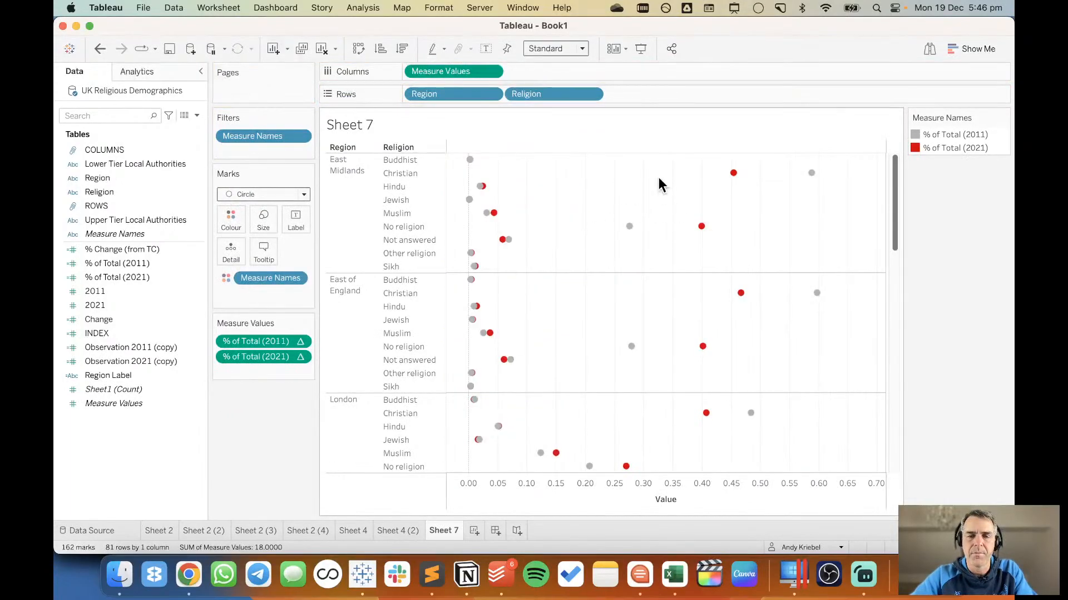
Add an AVG(1) calculation to the columns, show its marks as bars, and remove Measure Names from their colour.
double_click(577, 70)
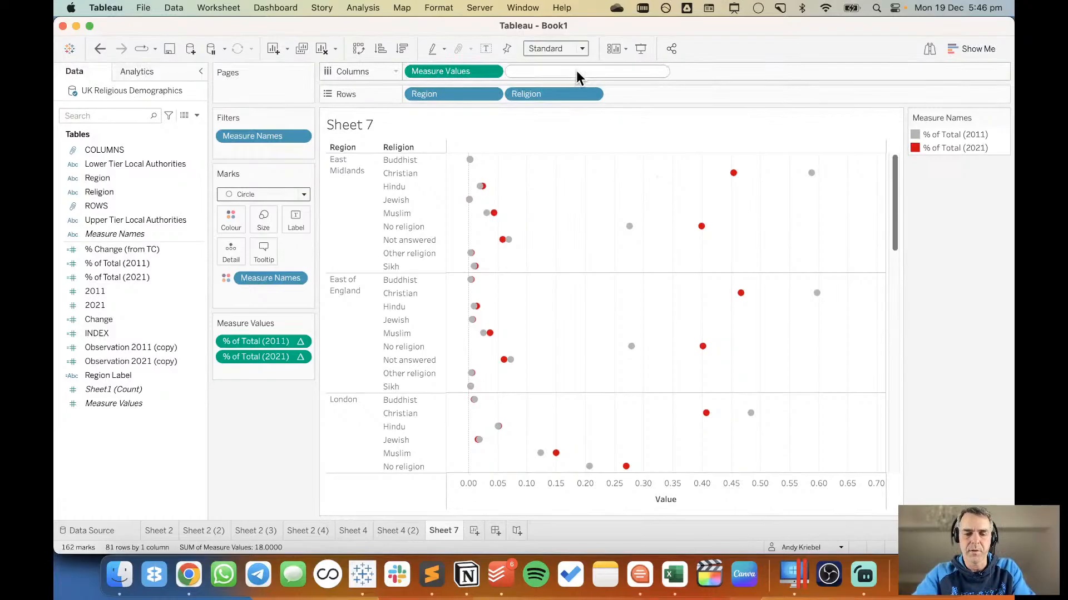
text(AVG(1))
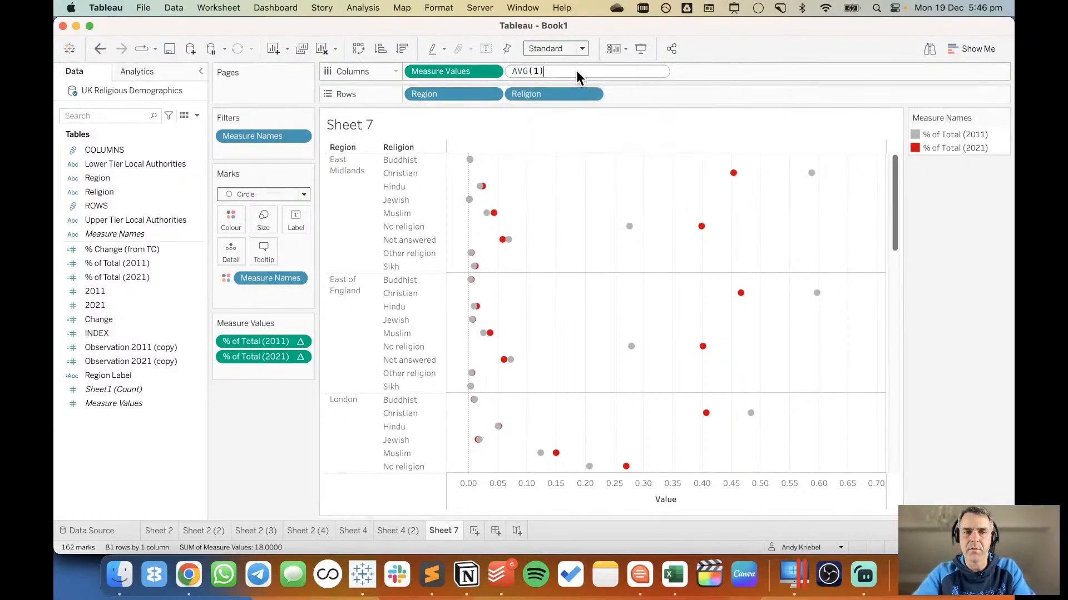
key(Return)
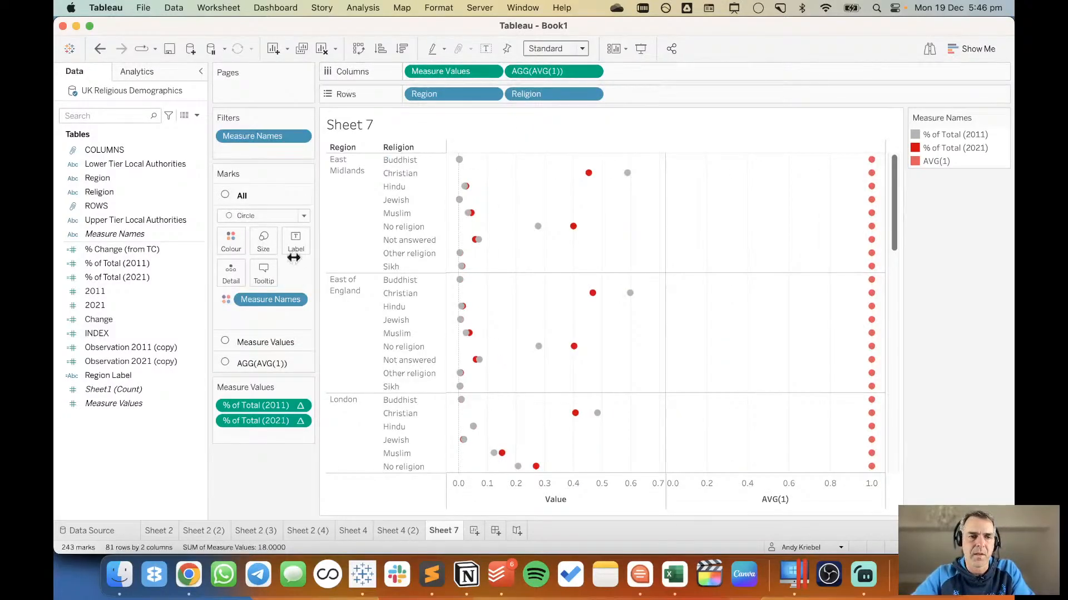
click(258, 362)
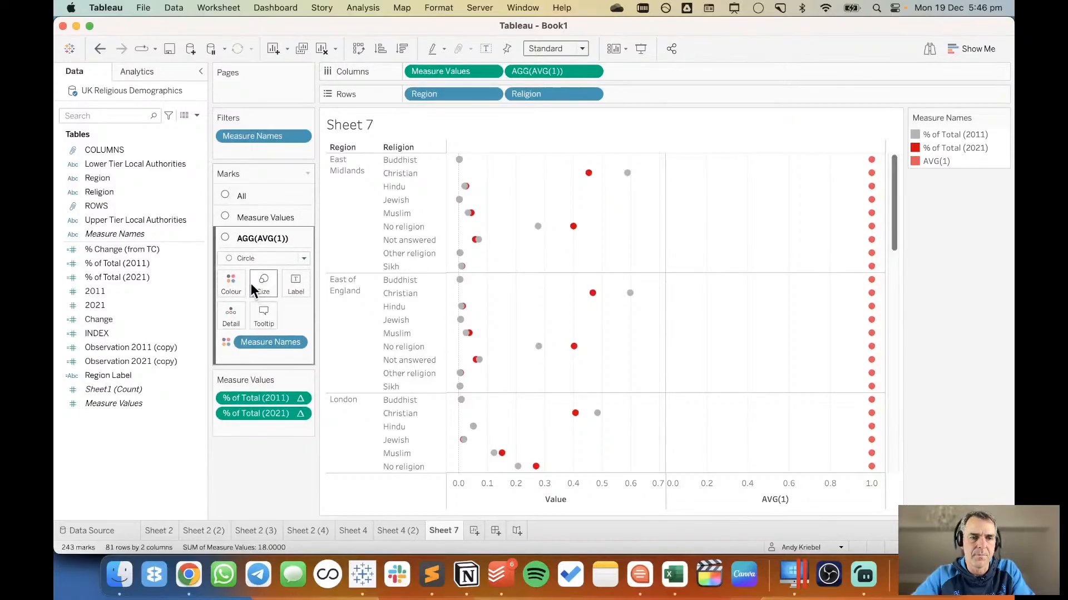
click(250, 261)
click(251, 285)
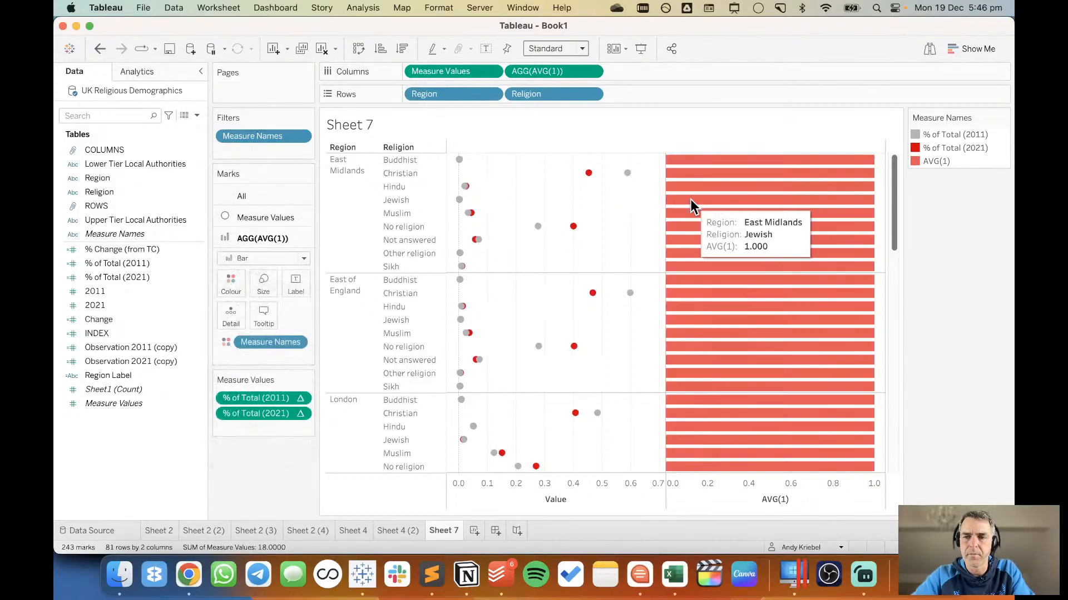
drag(281, 347, 113, 487)
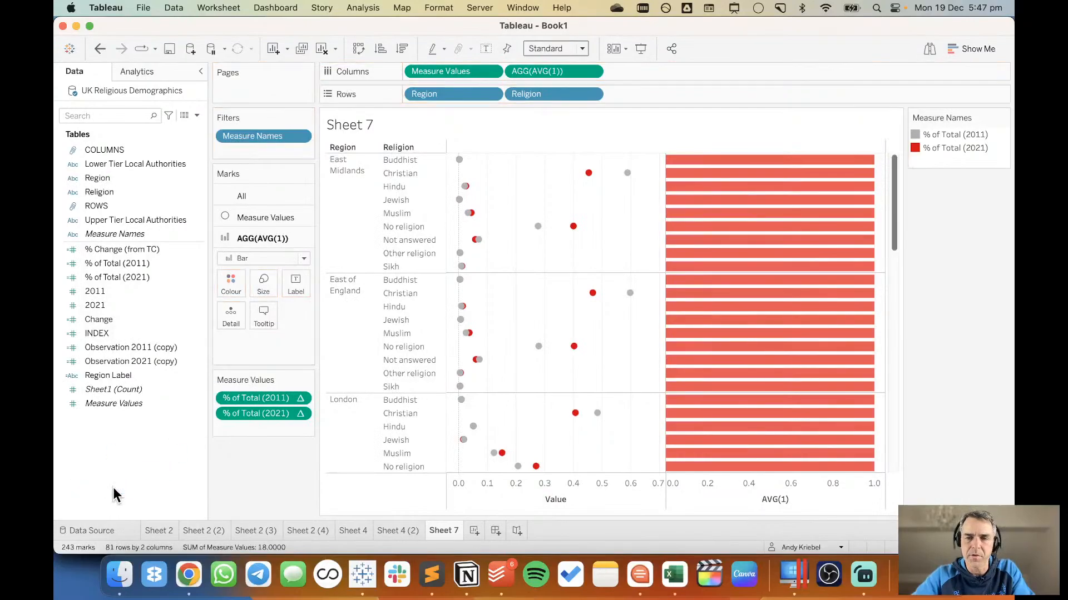
Combine AVG(1) with the Measure Values as a dual axis, bring the circles to the front, and synchronise the axes.
right_click(733, 488)
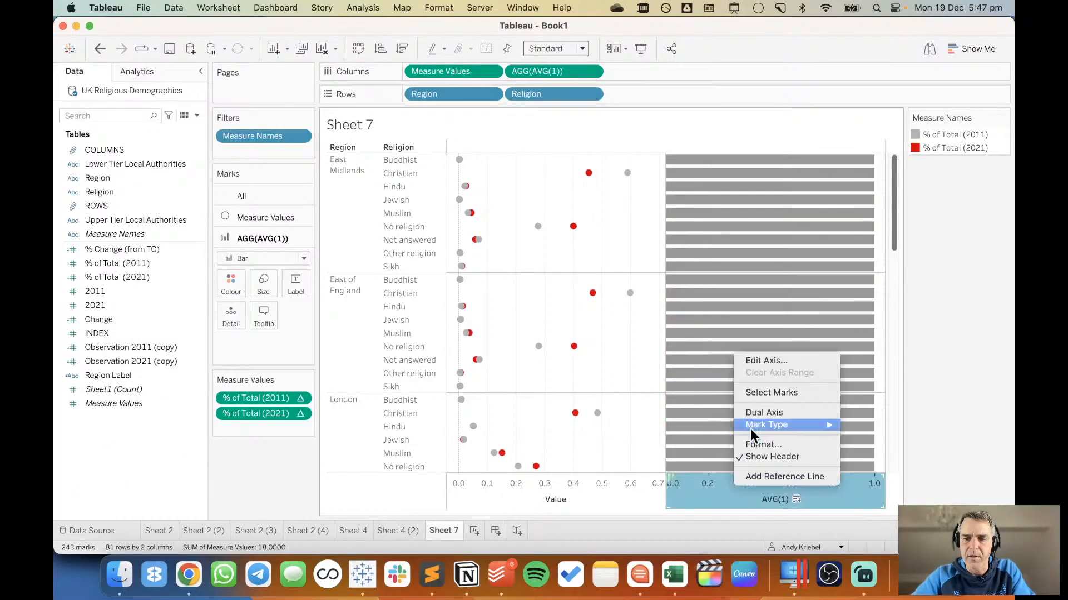
click(763, 412)
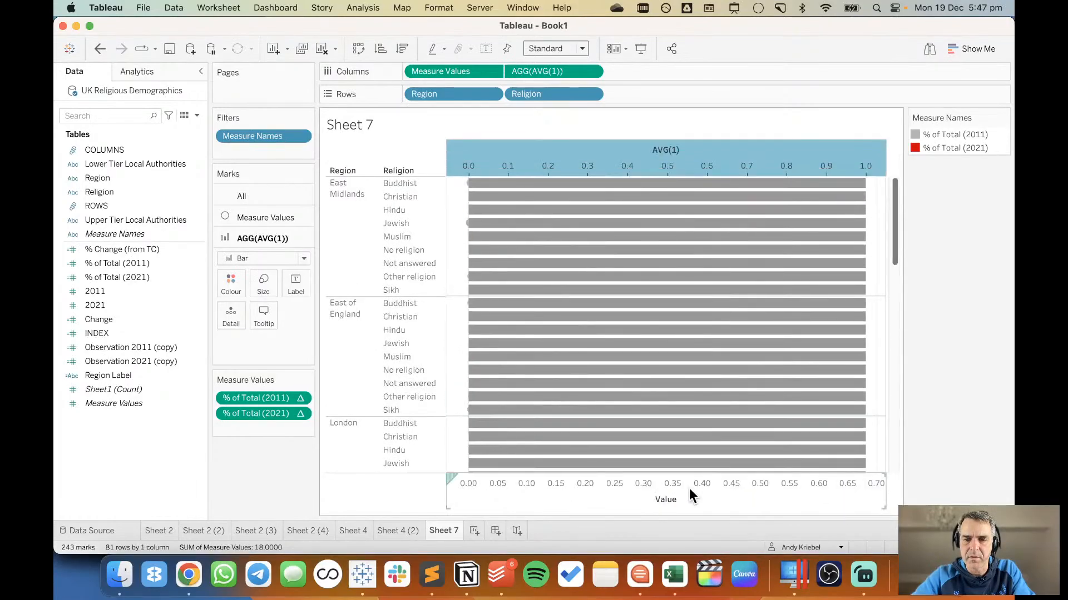
right_click(688, 488)
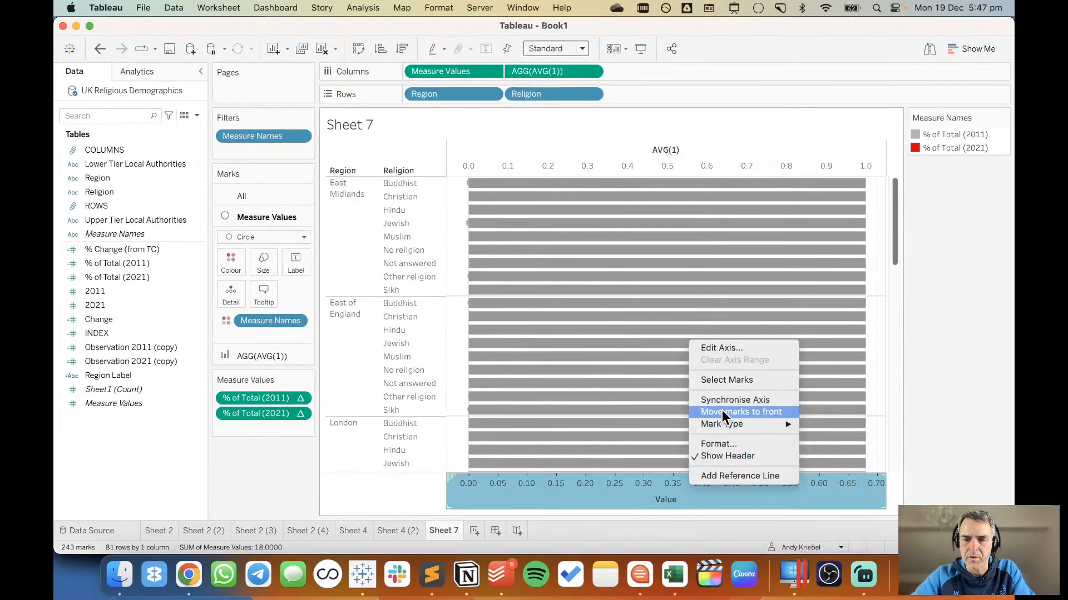
click(722, 412)
right_click(670, 485)
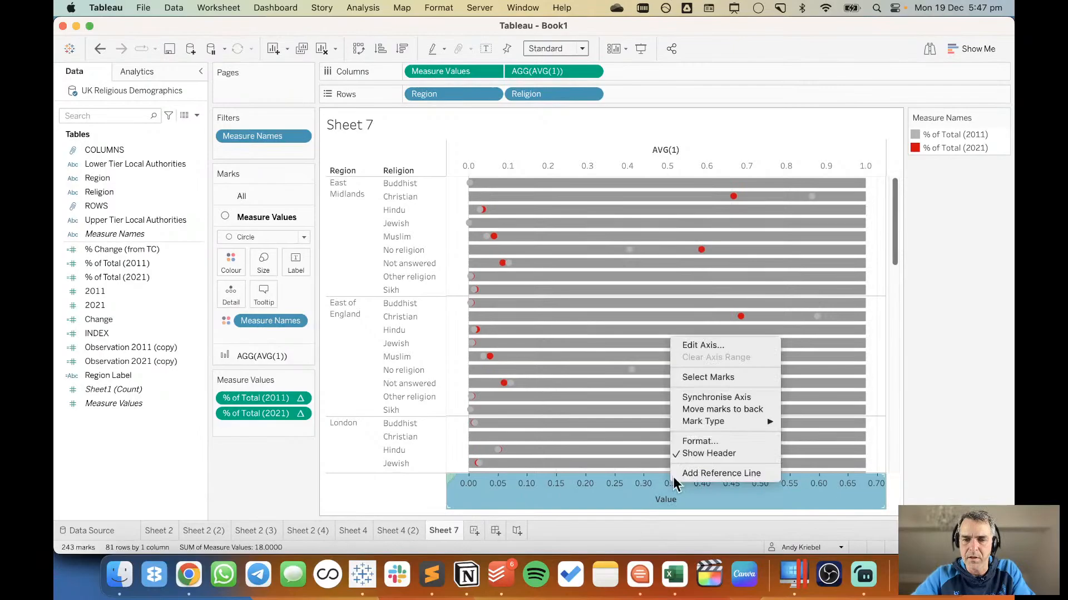
click(706, 399)
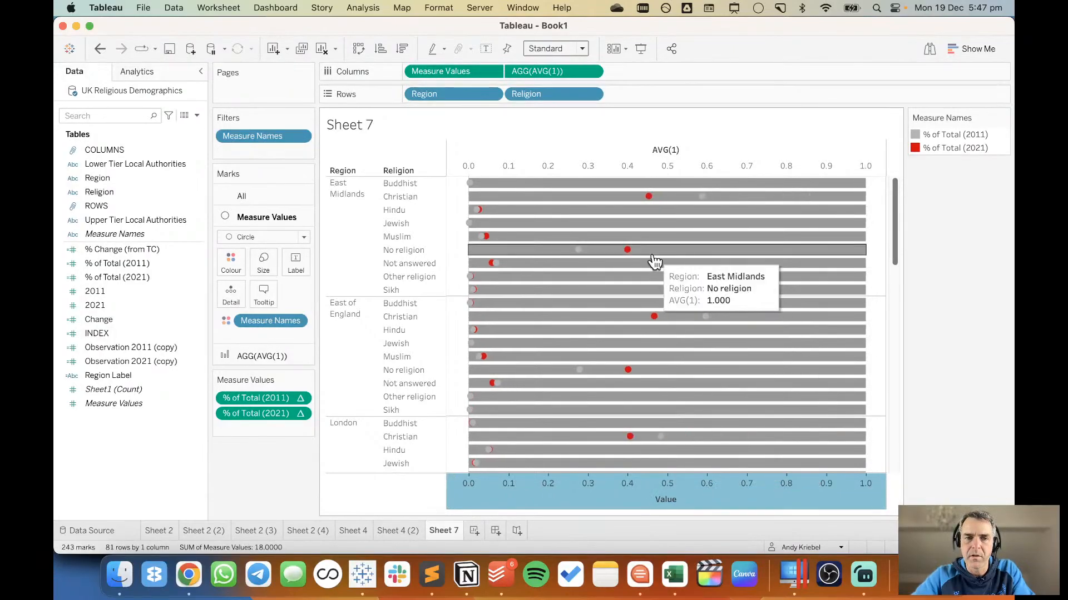
Colour the AVG(1) bars light grey and hide the AVG(1) axis header.
click(970, 335)
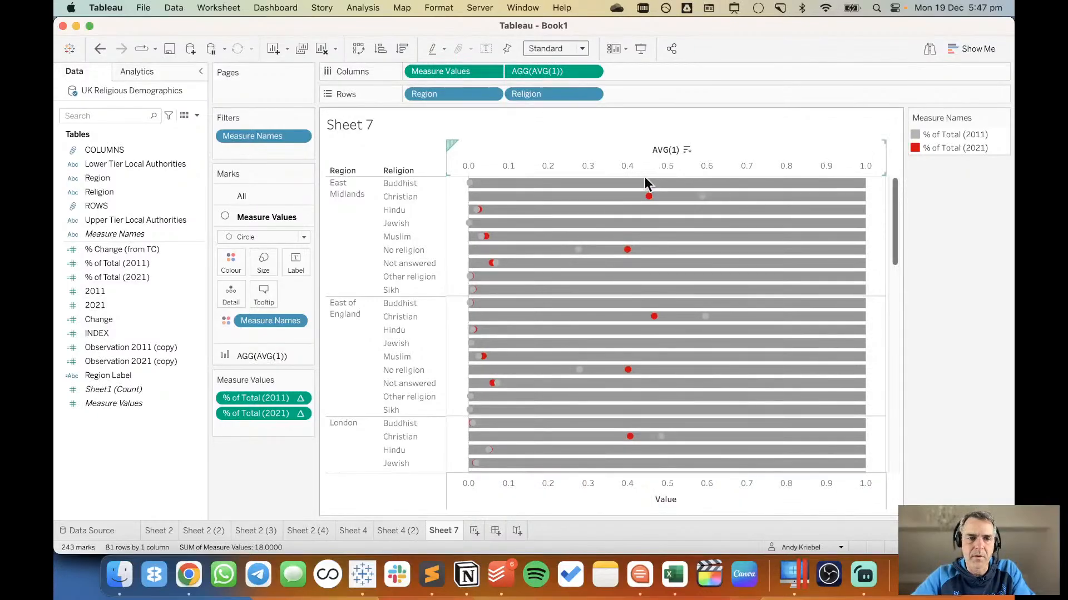
click(254, 356)
click(232, 289)
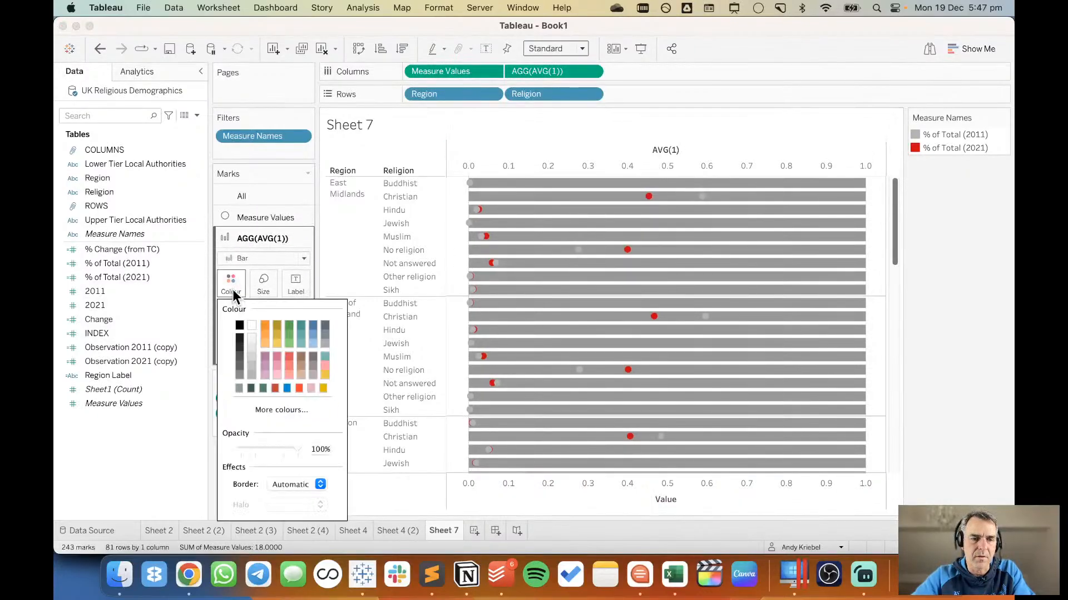
click(250, 346)
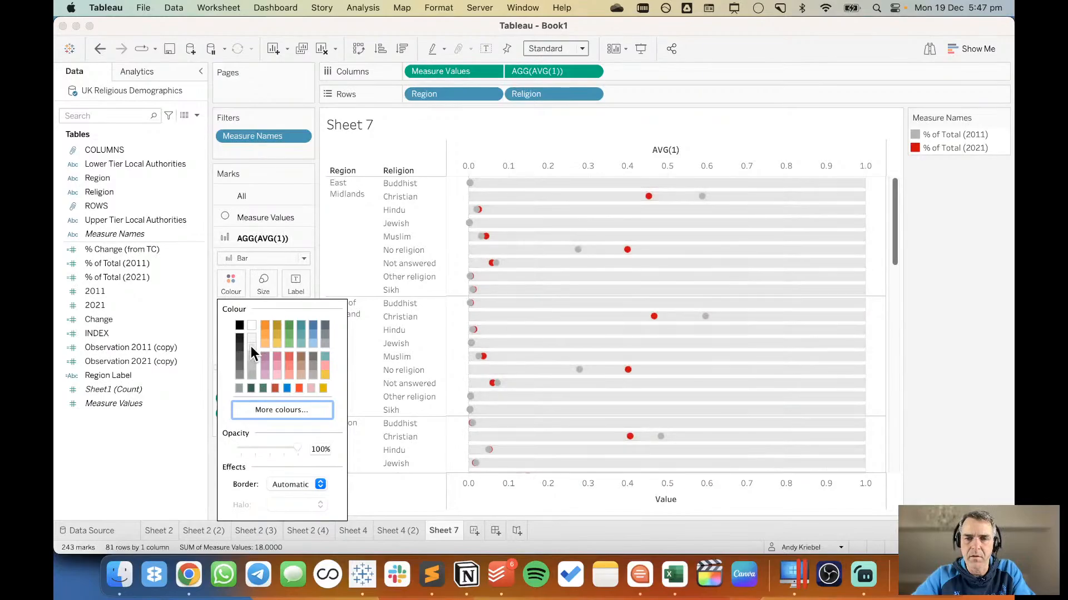
click(980, 382)
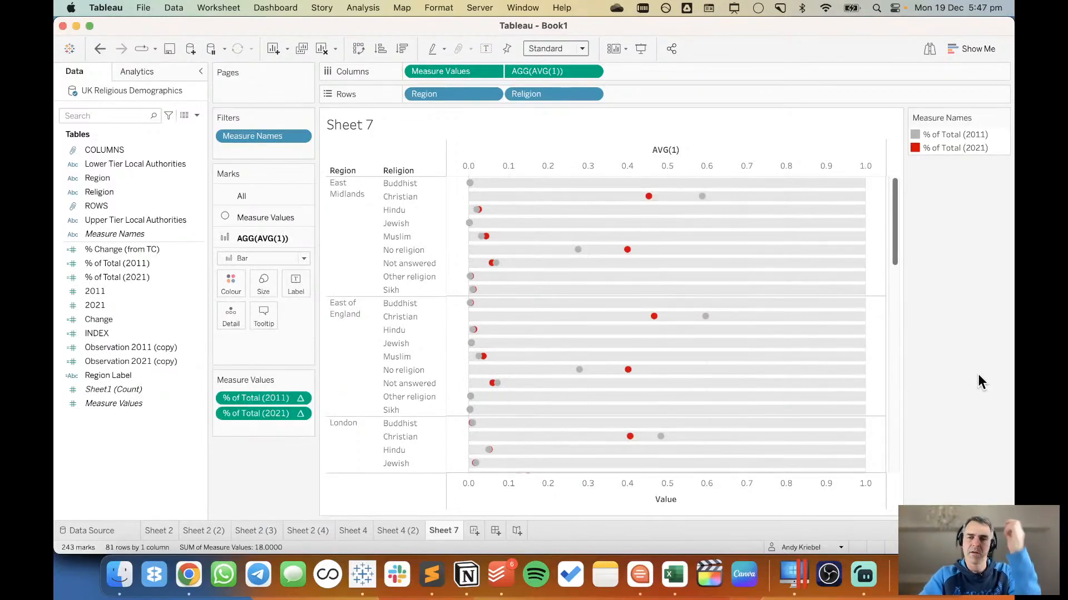
right_click(603, 158)
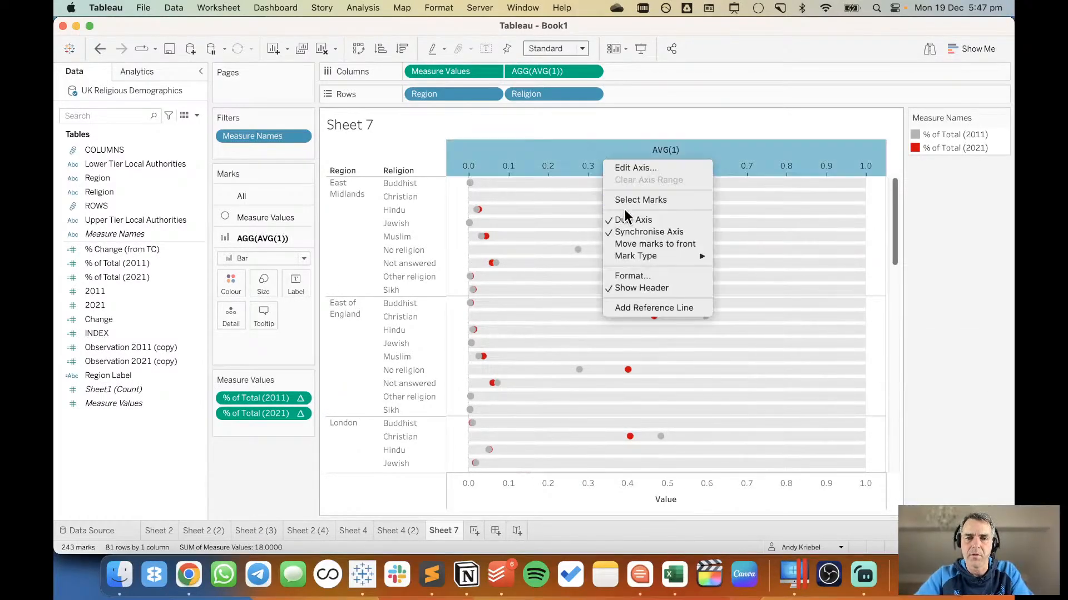
click(634, 288)
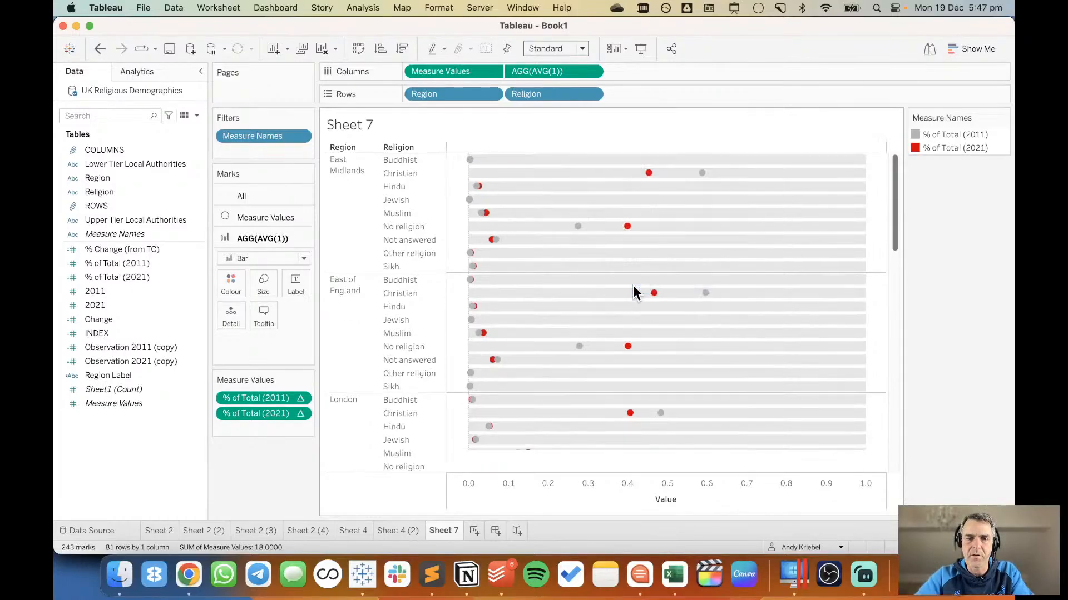
Switch to Chrome, go to the Twitter home page, and search for #makeovermonday.
click(188, 576)
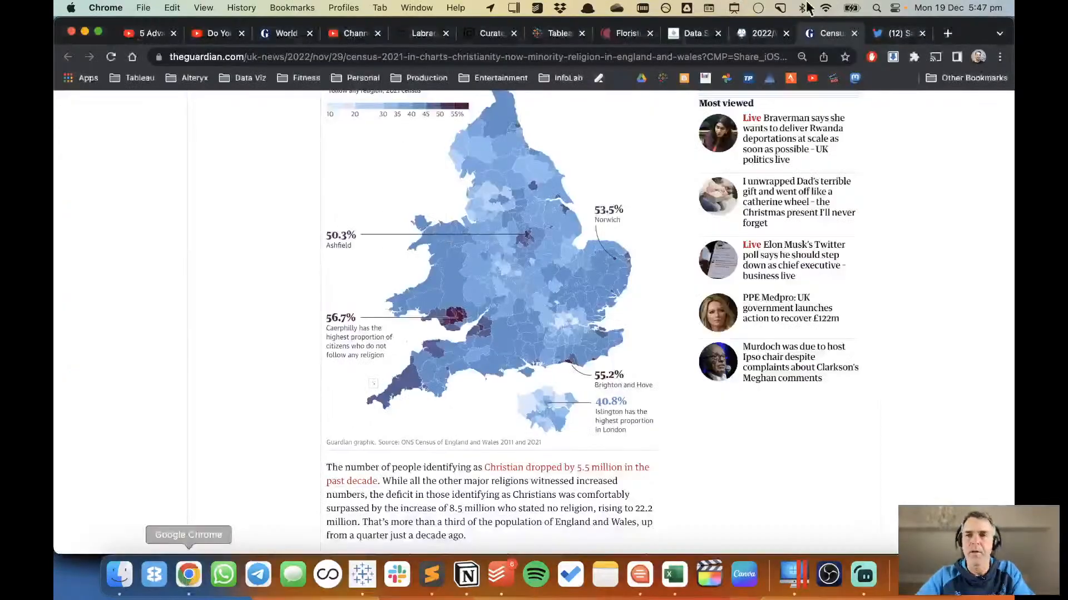
click(889, 35)
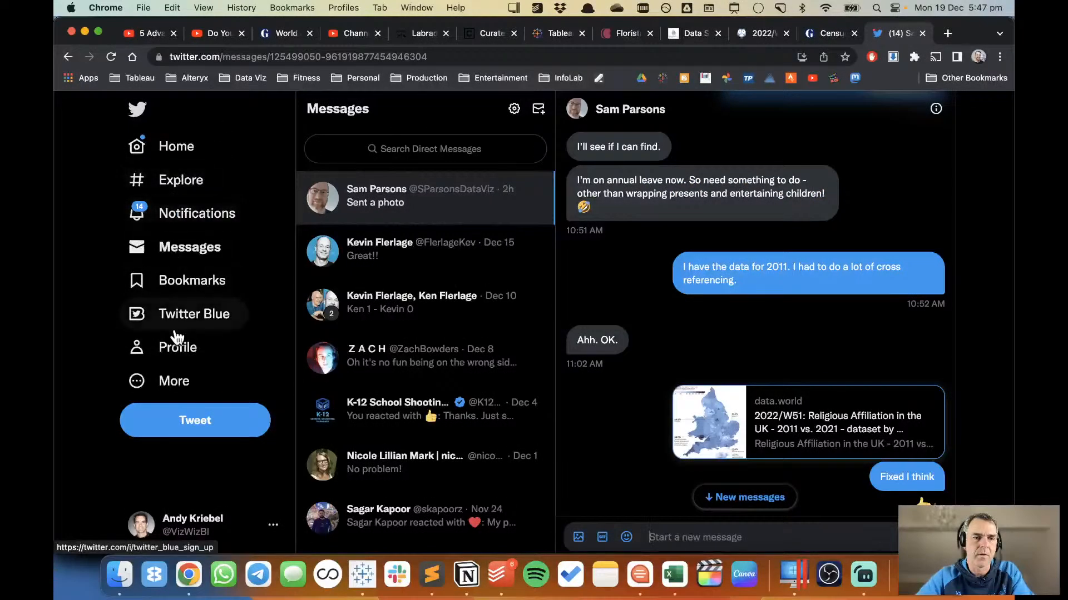
click(173, 139)
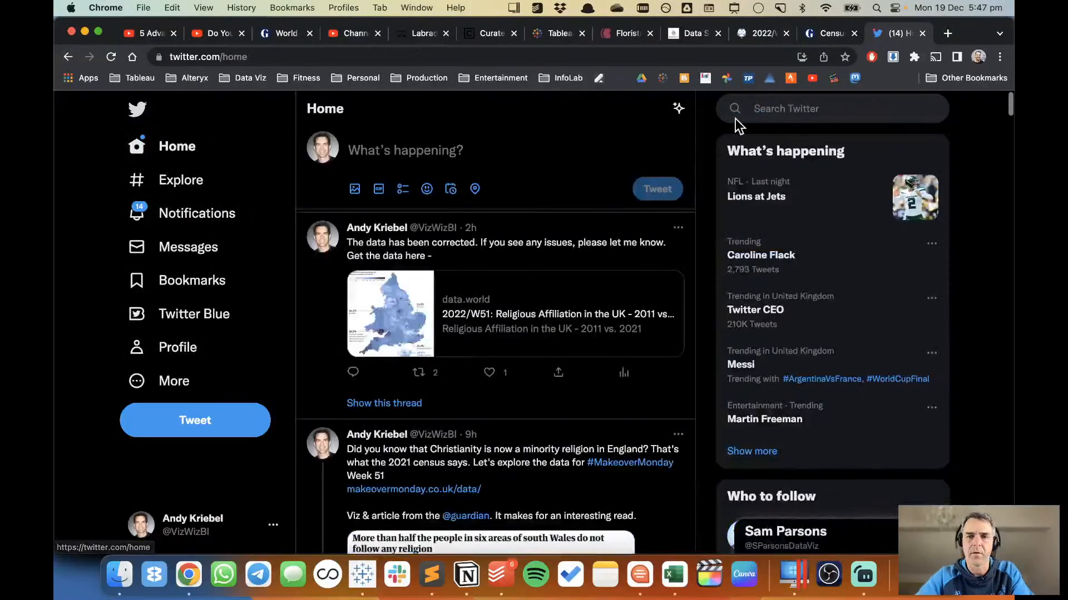
click(768, 107)
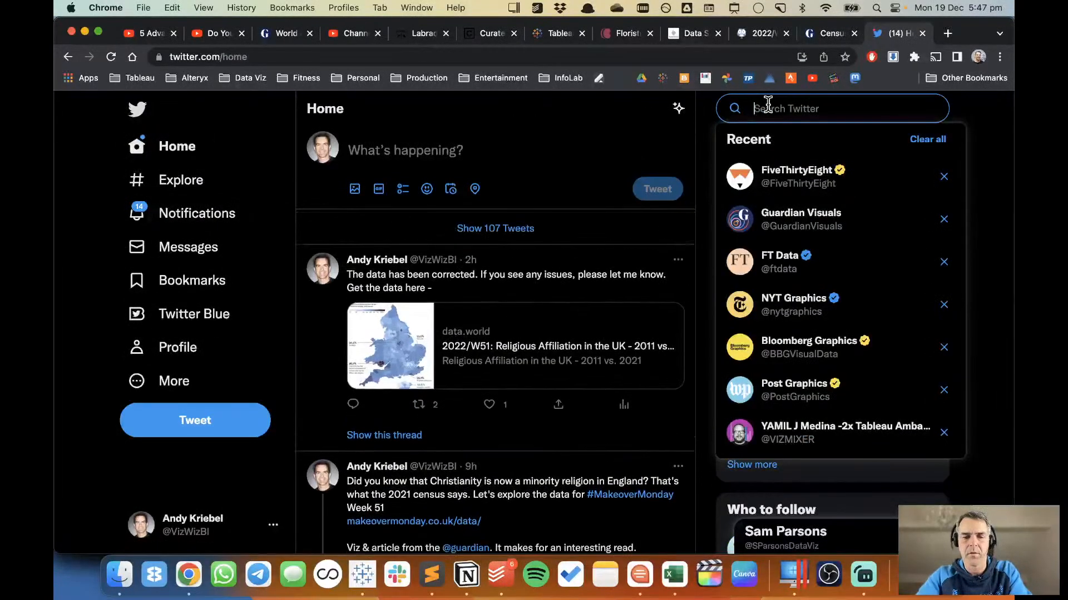
text(#mak)
text(e)
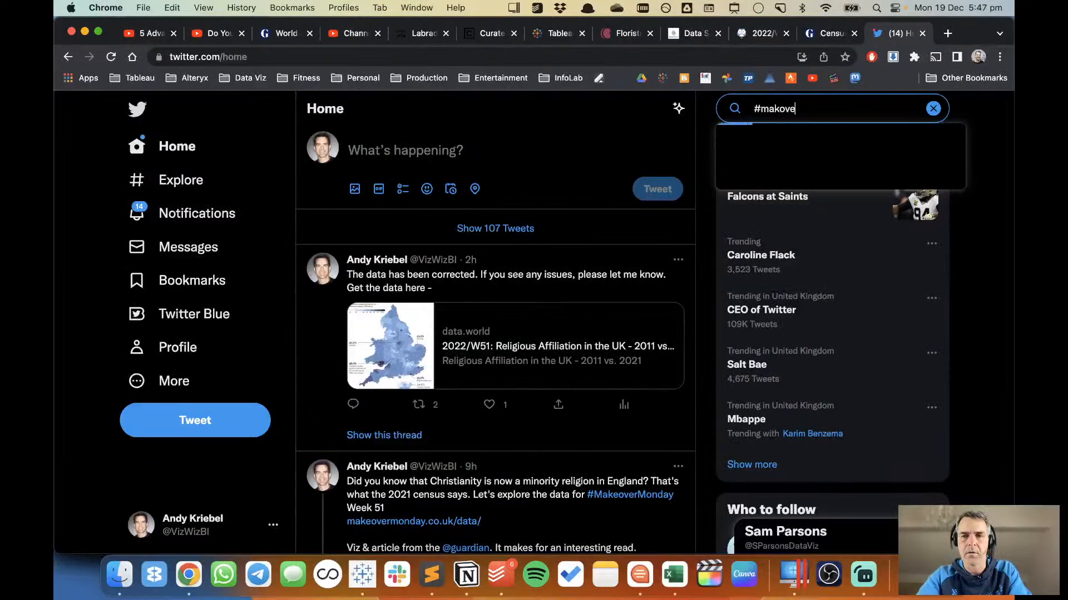
text(over)
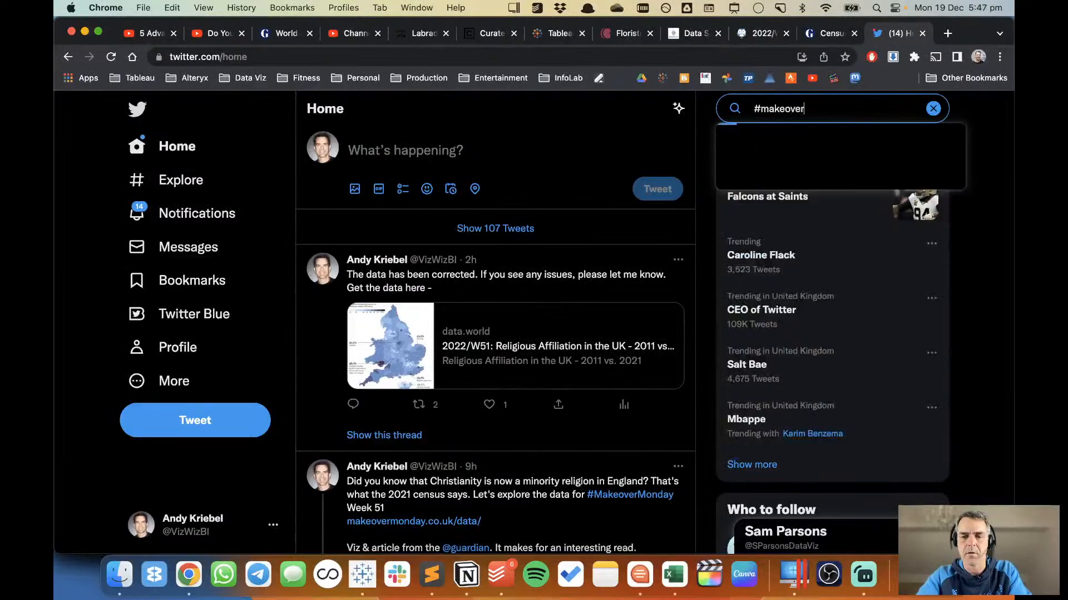
text(monday)
key(Return)
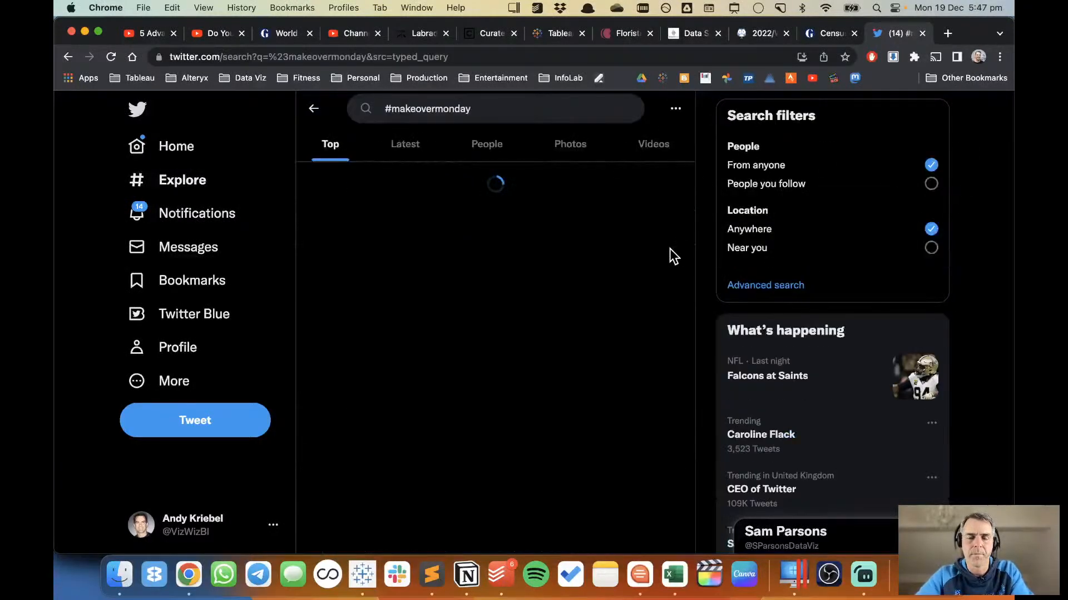
Browse the top #makeovermonday posts for a visualisation with a layout that could inspire the religion chart.
scroll(496, 282, down, 5)
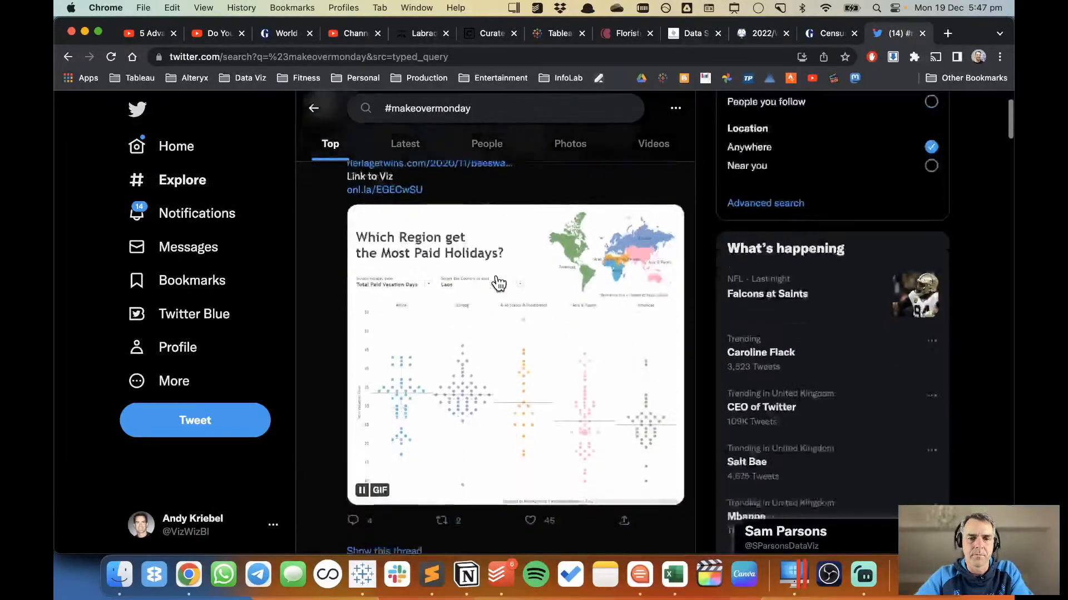
scroll(499, 283, up, 5)
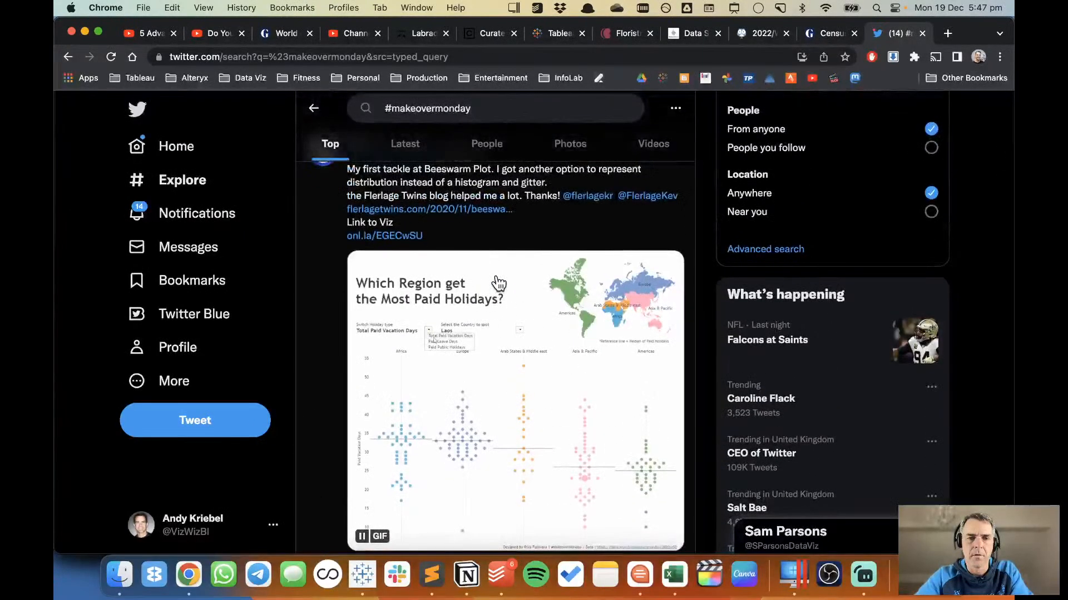
scroll(499, 283, down, 3)
scroll(498, 284, down, 10)
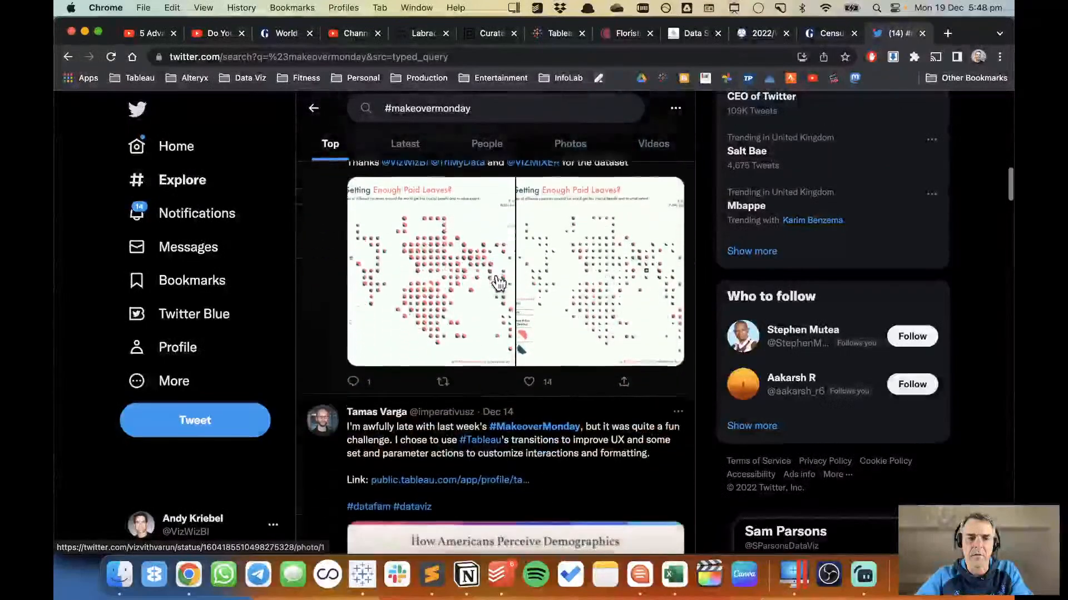
scroll(499, 284, down, 1)
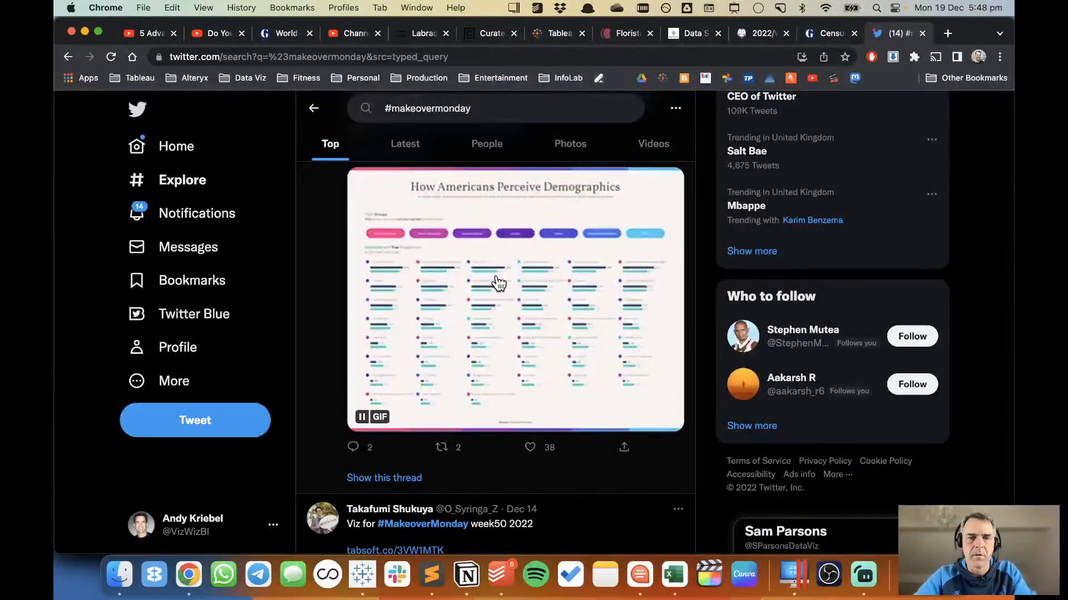
scroll(499, 283, up, 1)
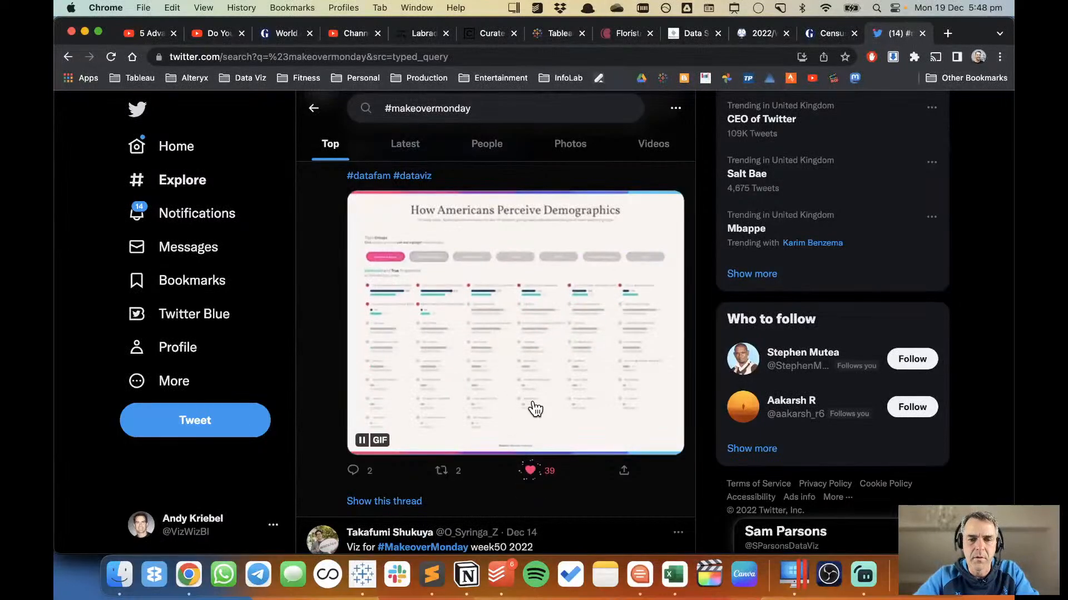
scroll(535, 410, down, 10)
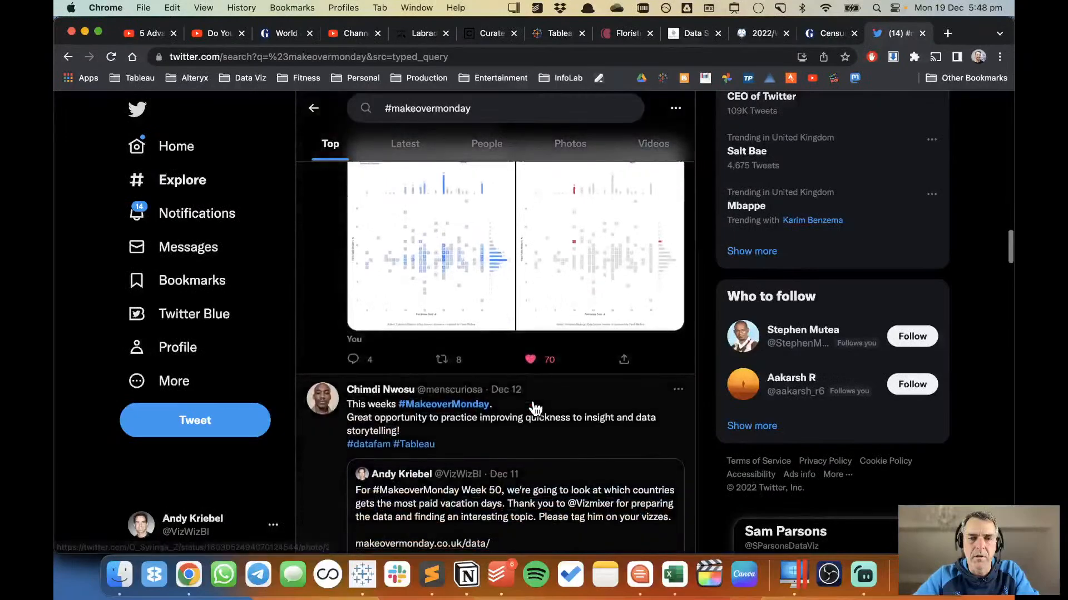
scroll(535, 409, down, 10)
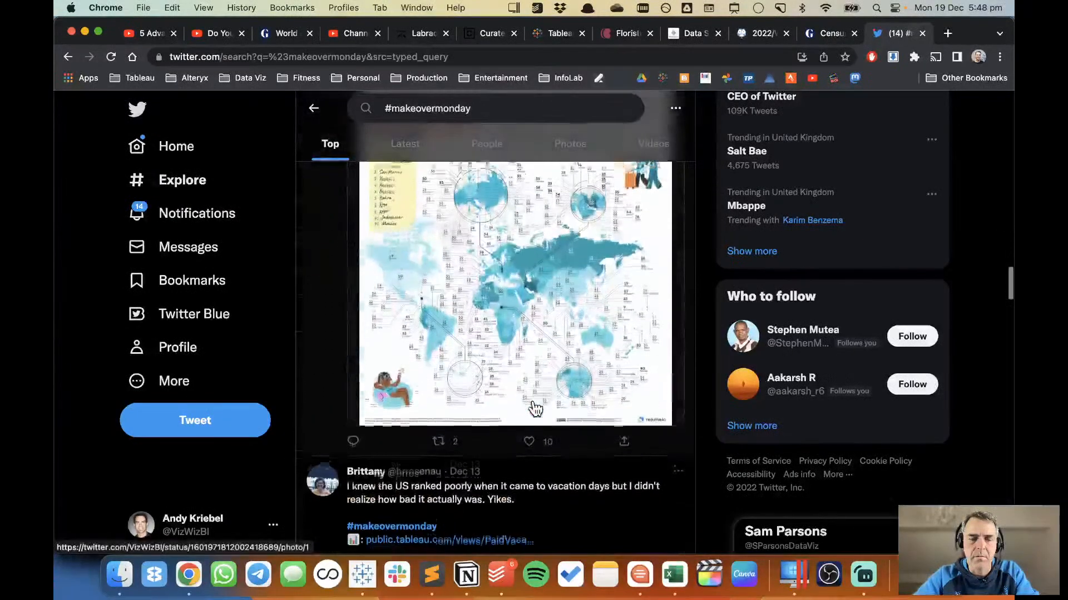
scroll(534, 409, down, 15)
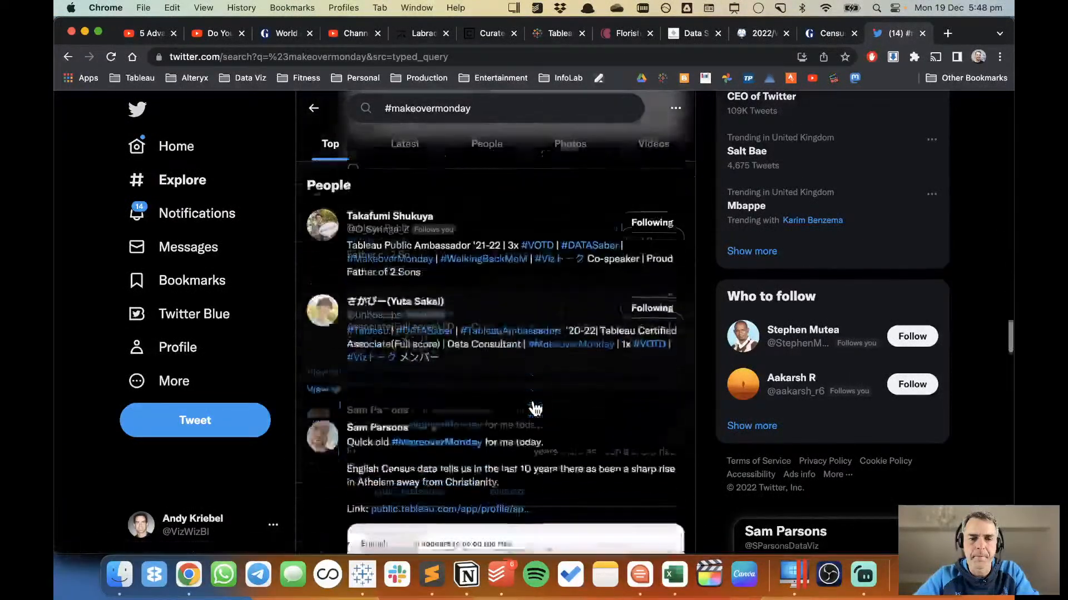
scroll(535, 409, down, 15)
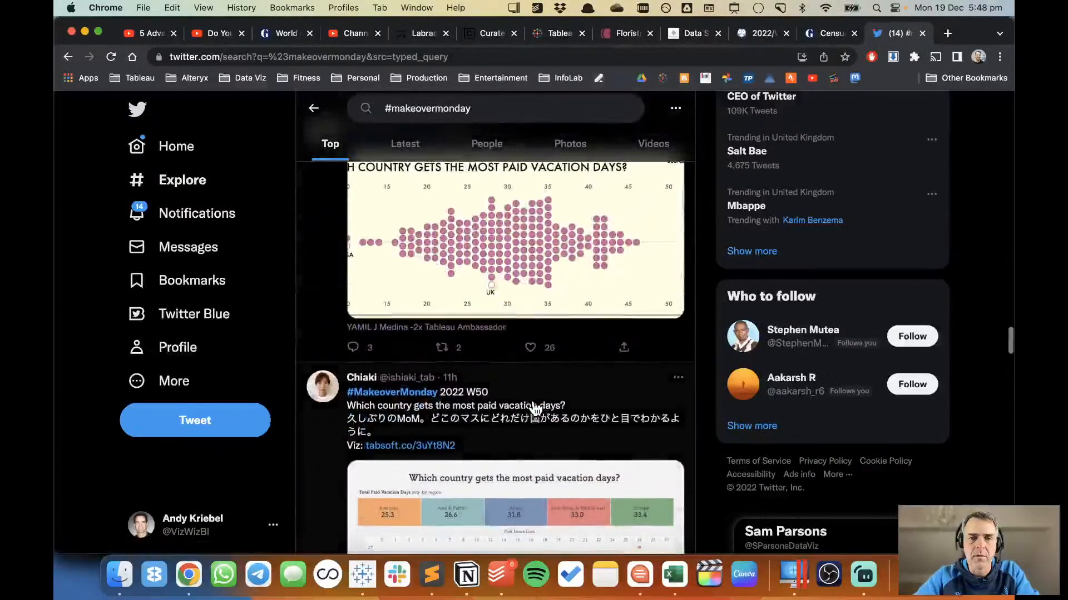
scroll(535, 409, down, 4)
scroll(535, 409, up, 4)
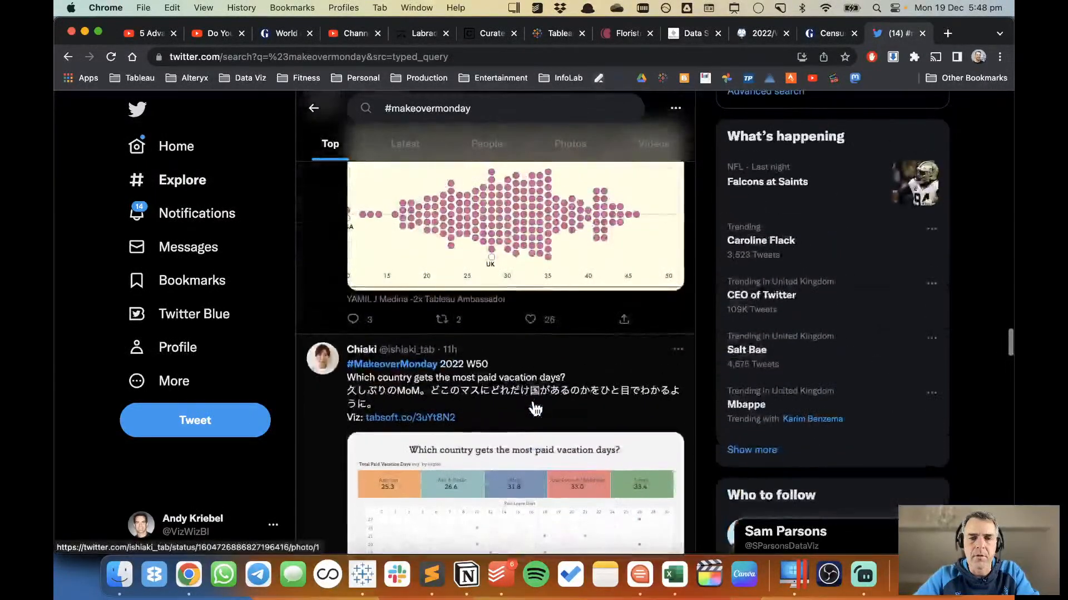
scroll(533, 323, down, 6)
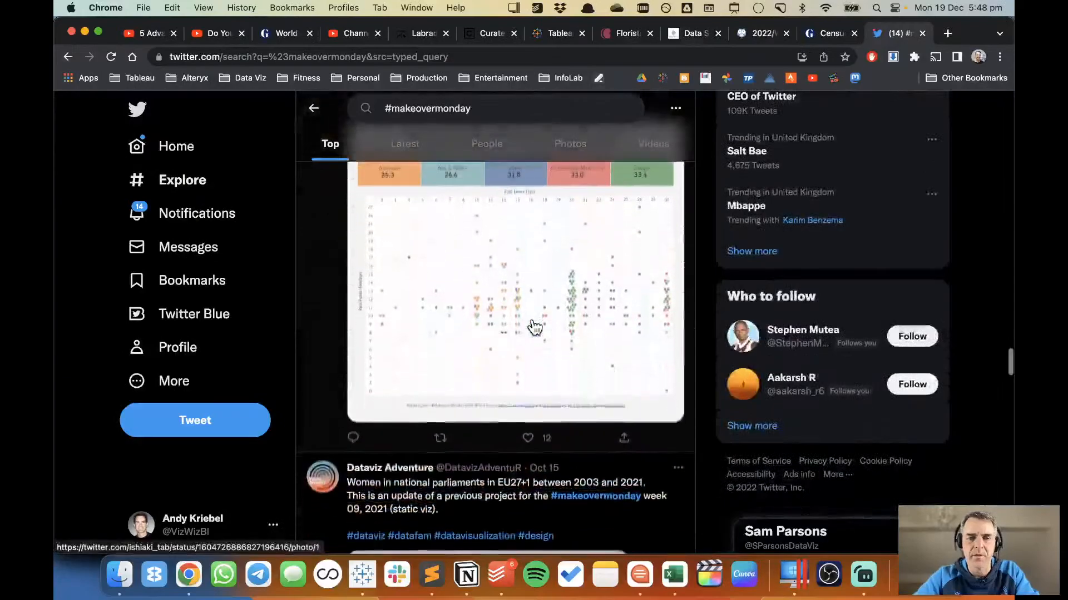
scroll(534, 328, down, 10)
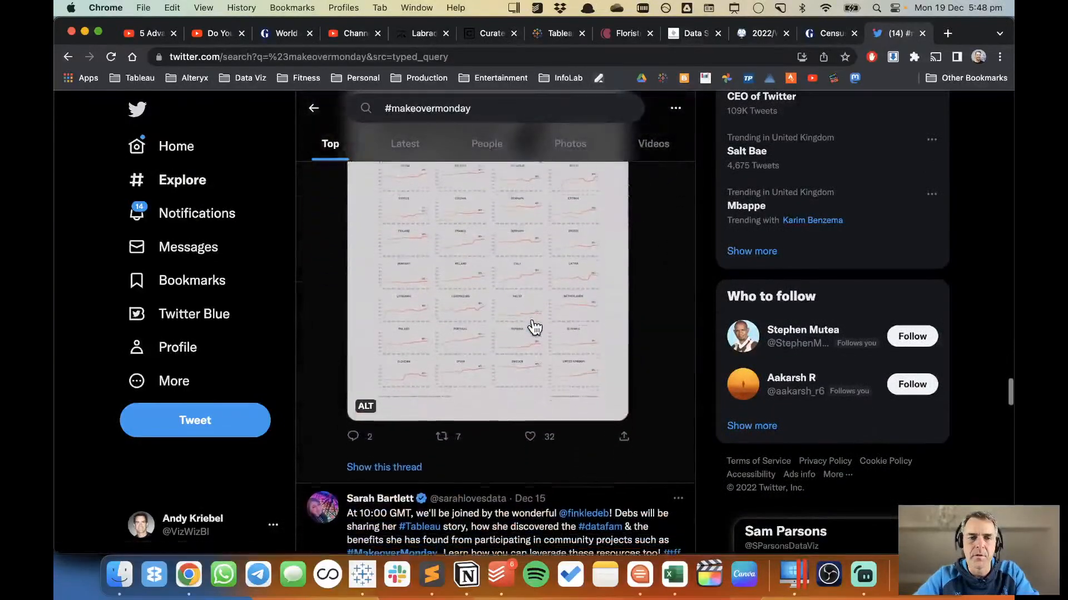
scroll(535, 328, up, 2)
scroll(534, 328, down, 6)
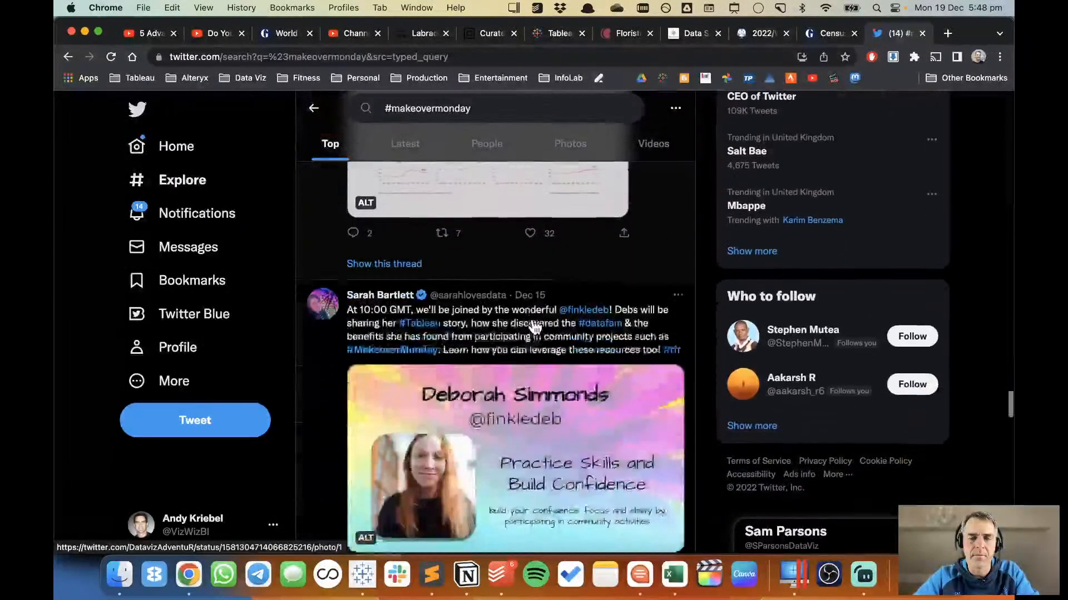
scroll(531, 236, down, 10)
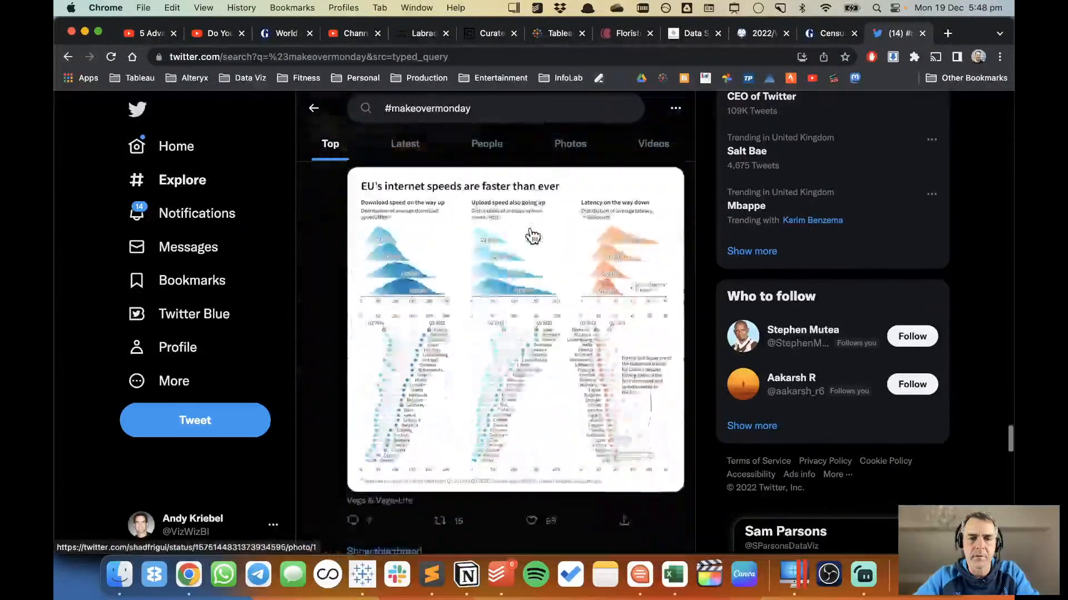
scroll(533, 236, up, 3)
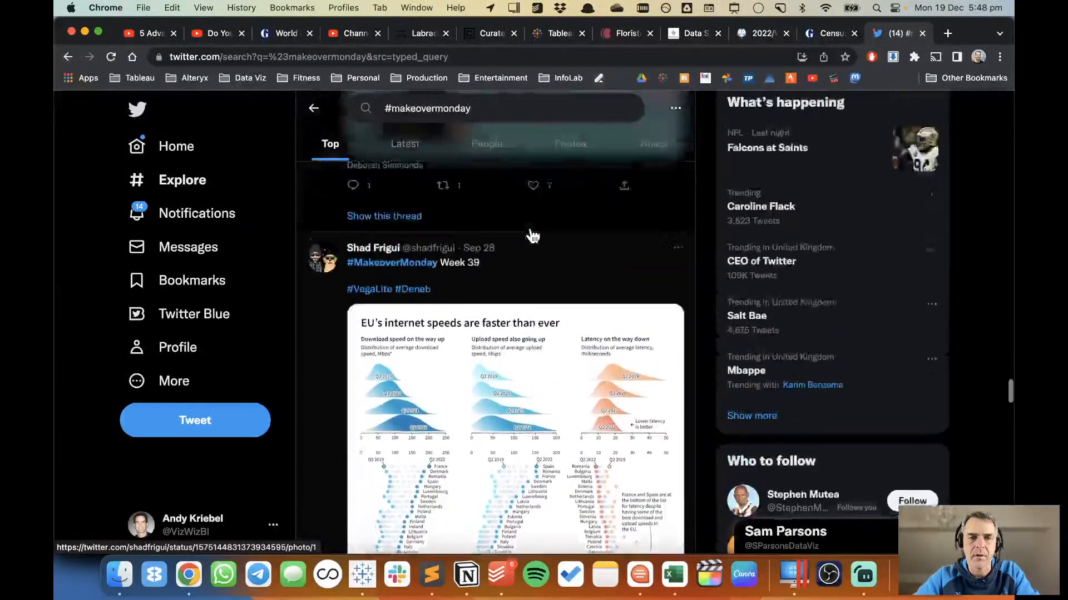
scroll(533, 236, down, 9)
scroll(531, 226, down, 1)
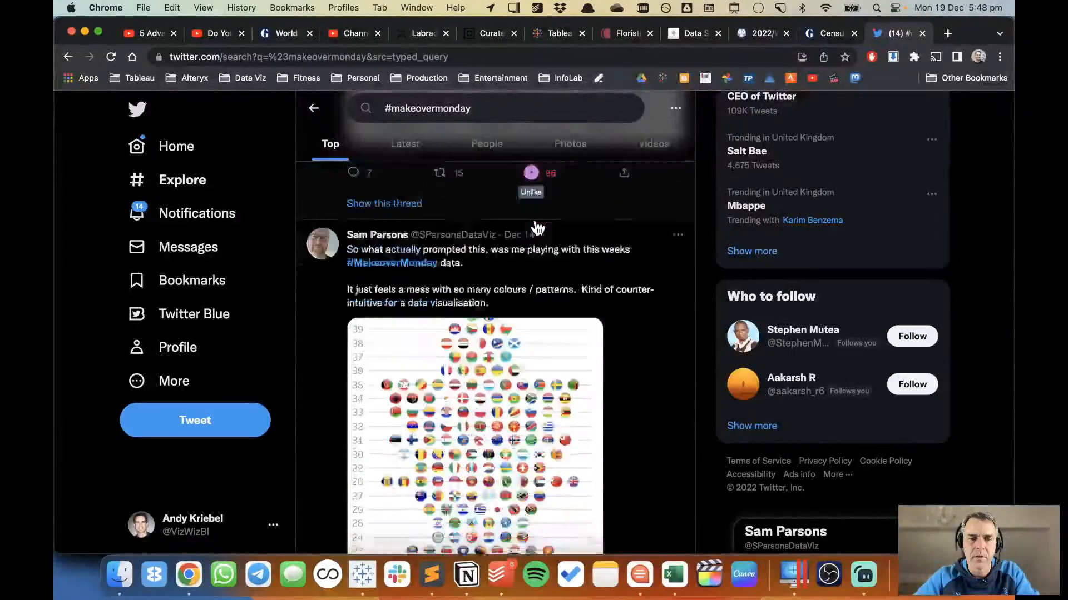
scroll(537, 228, down, 15)
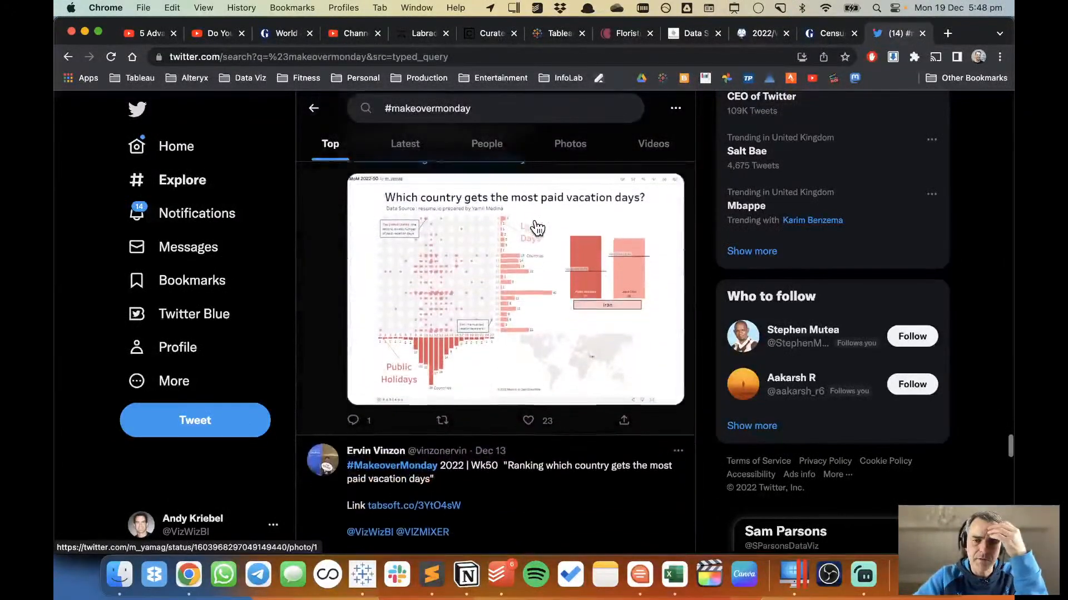
scroll(536, 228, down, 8)
scroll(537, 228, up, 2)
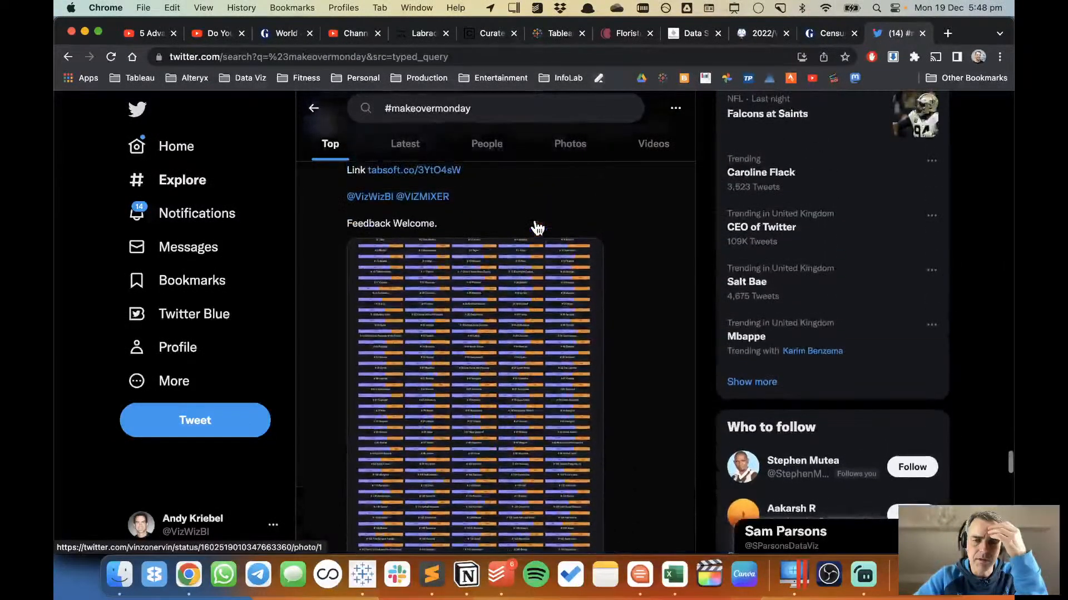
View the Week 50 paid vacation days ranking image at full size, close it, and open the post's linked Tableau Public viz.
click(519, 305)
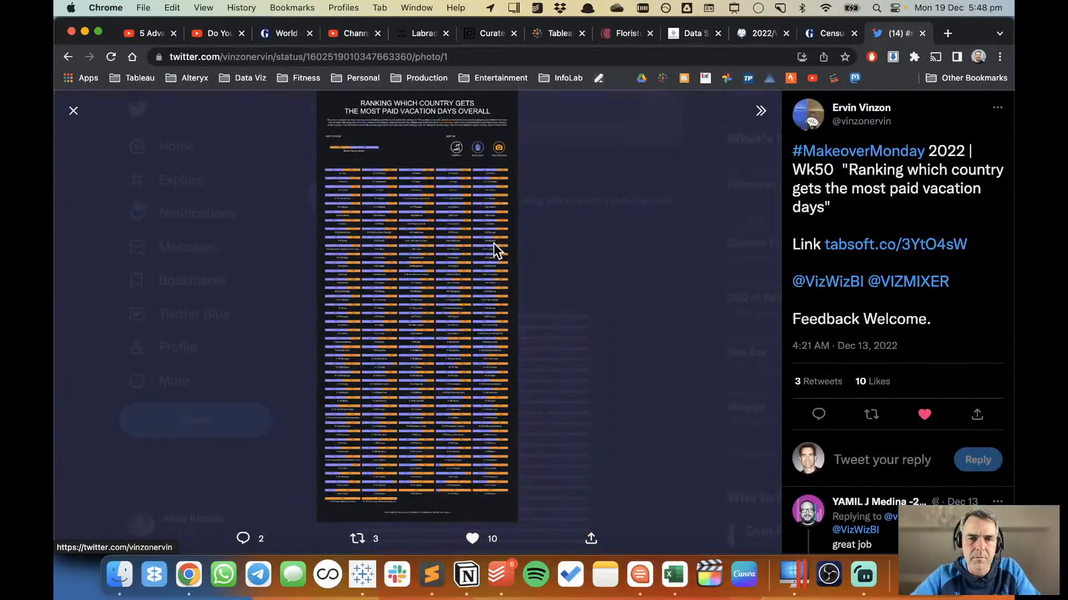
click(74, 111)
scroll(513, 359, up, 2)
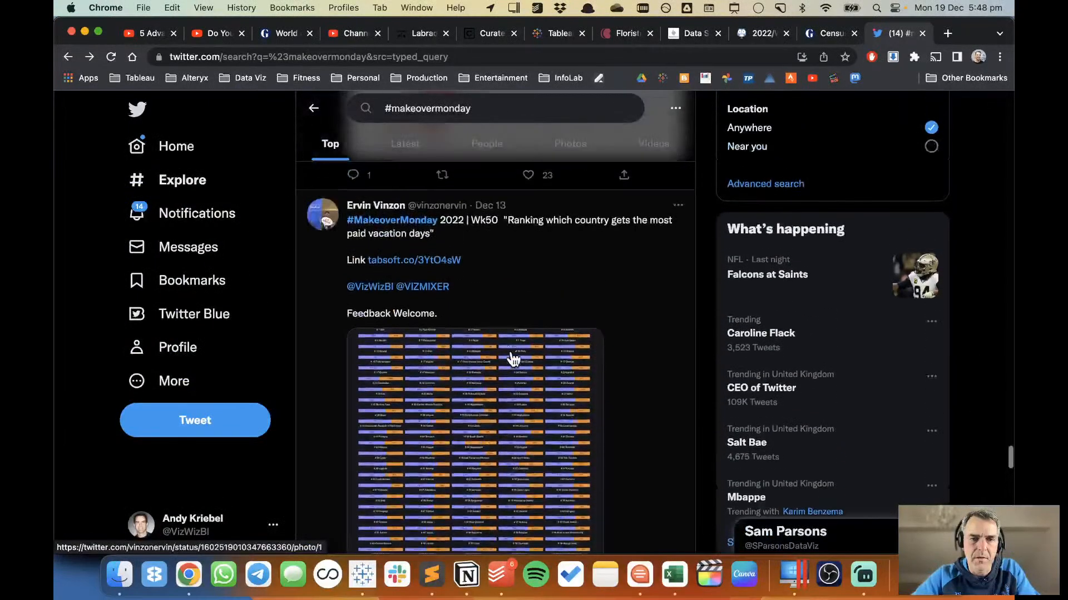
click(411, 266)
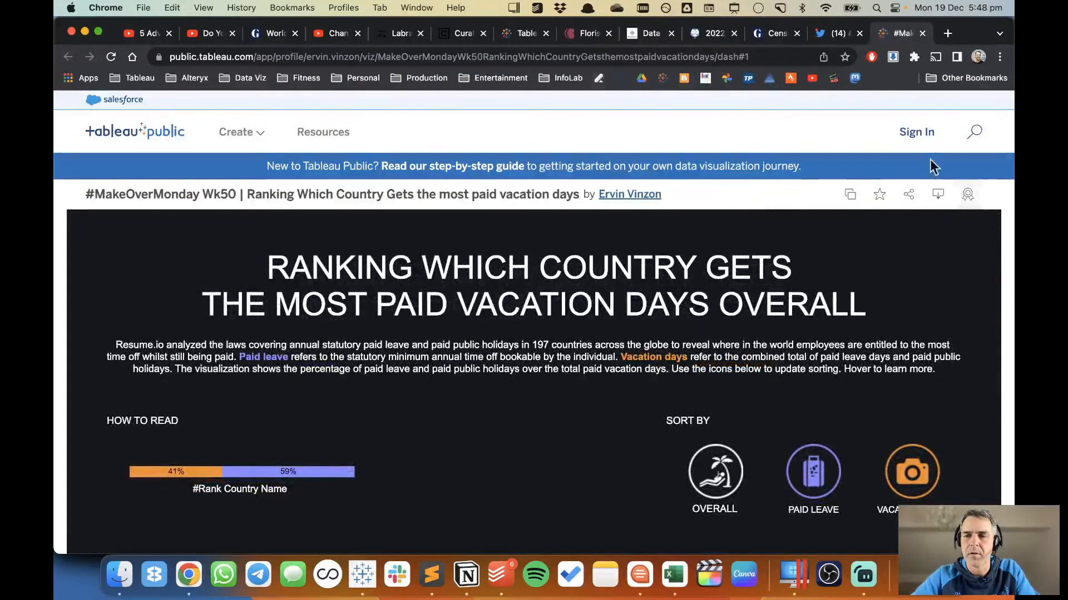
Sign in to Tableau Public with the saved account credentials and add the vacation days ranking viz to favourites.
click(912, 132)
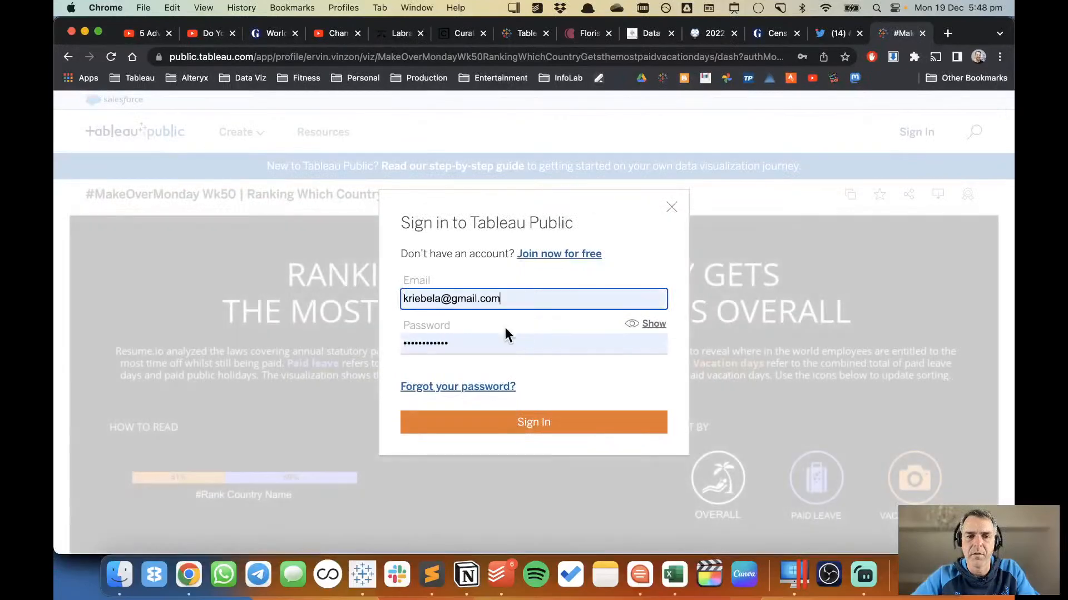
click(519, 428)
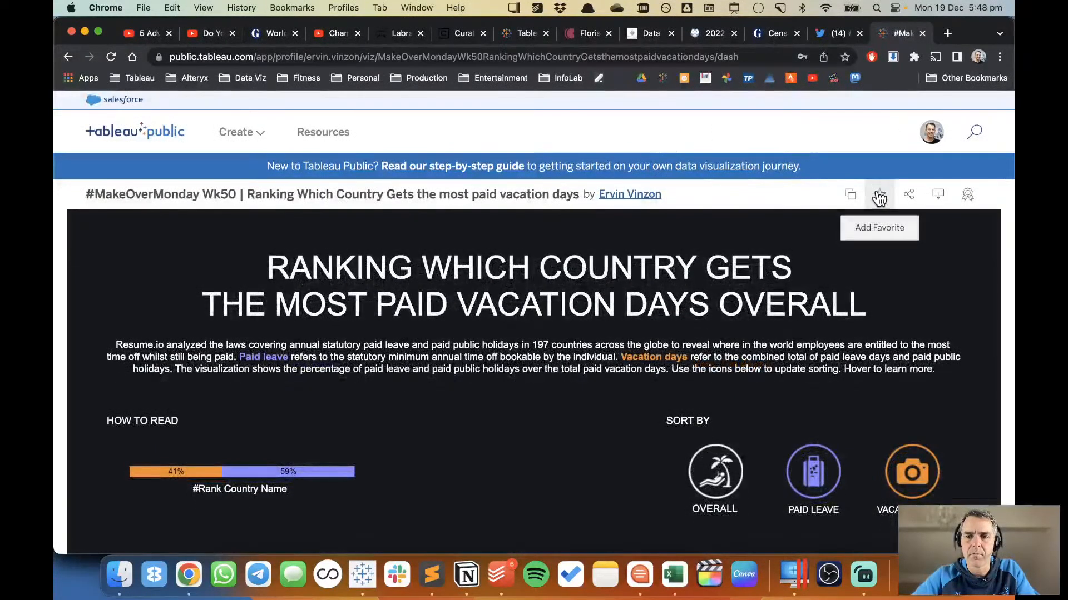
click(879, 194)
Examine the grid of country bars in the vacation days viz, including their tooltips and label placement.
scroll(1010, 303, down, 6)
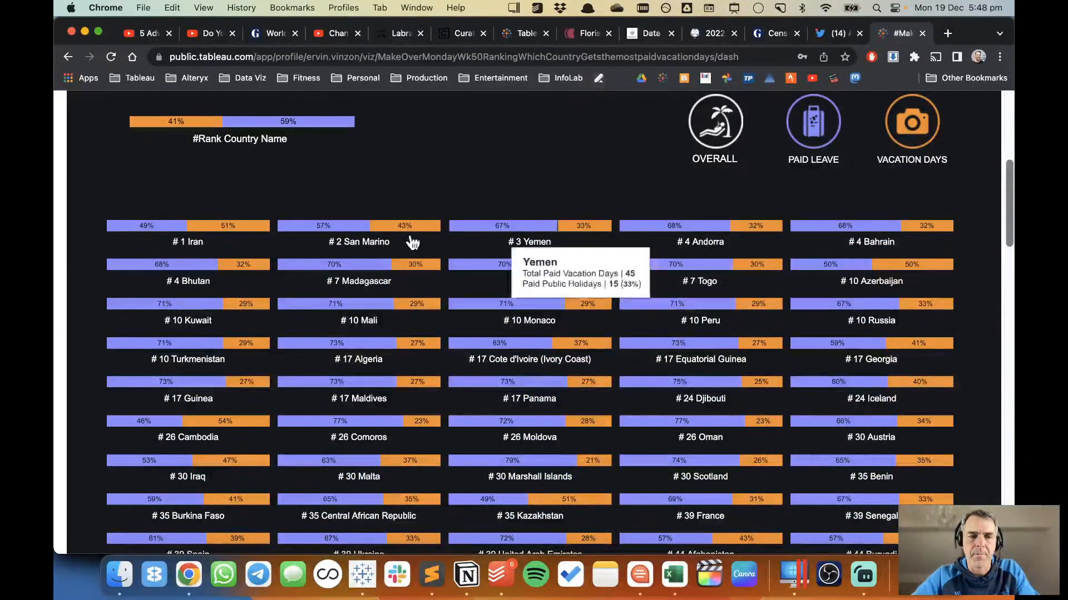
mouse_move(209, 233)
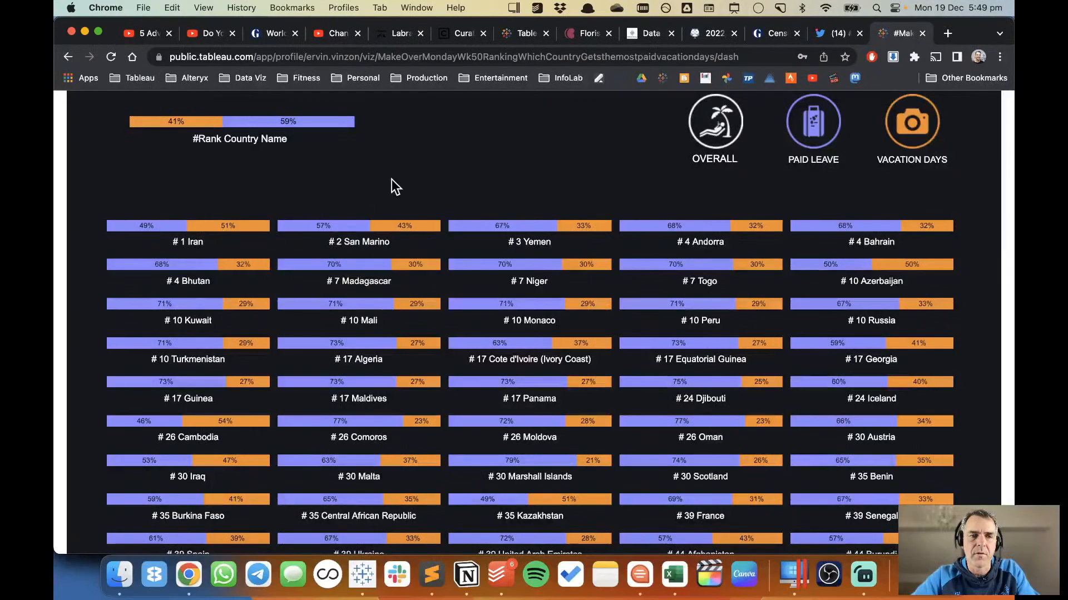
scroll(403, 199, down, 7)
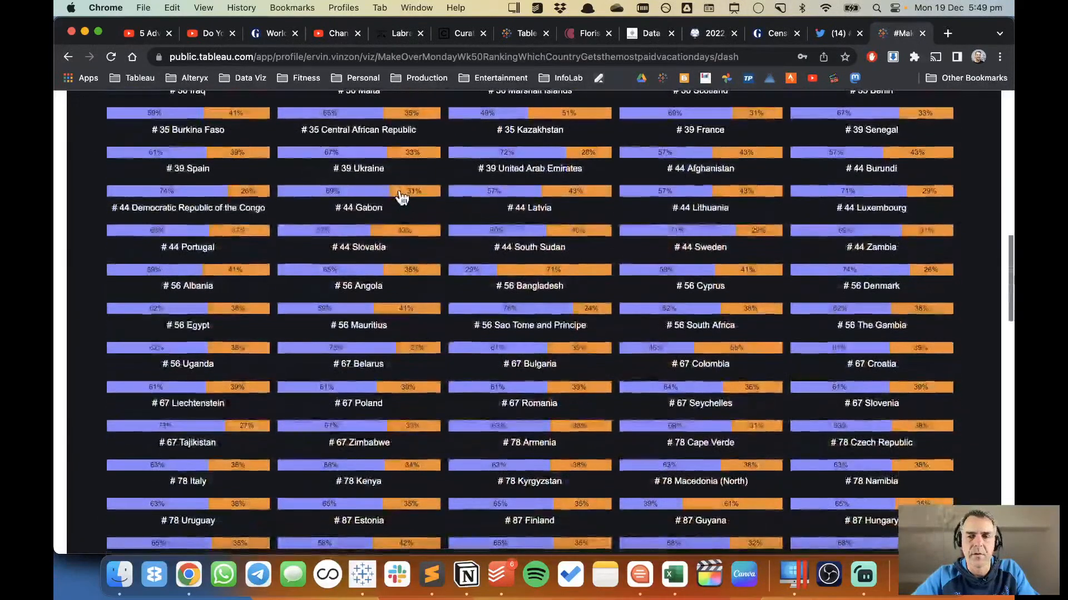
Switch to Tableau and recolour the % of Total (2011) dots blue from the Automatic palette.
key(super+Tab)
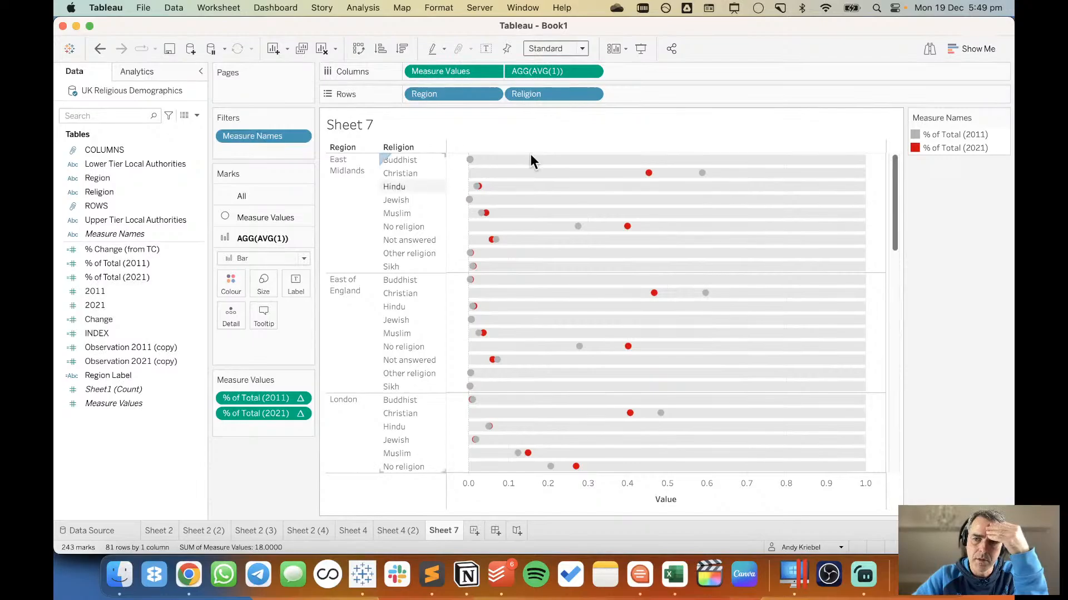
double_click(993, 146)
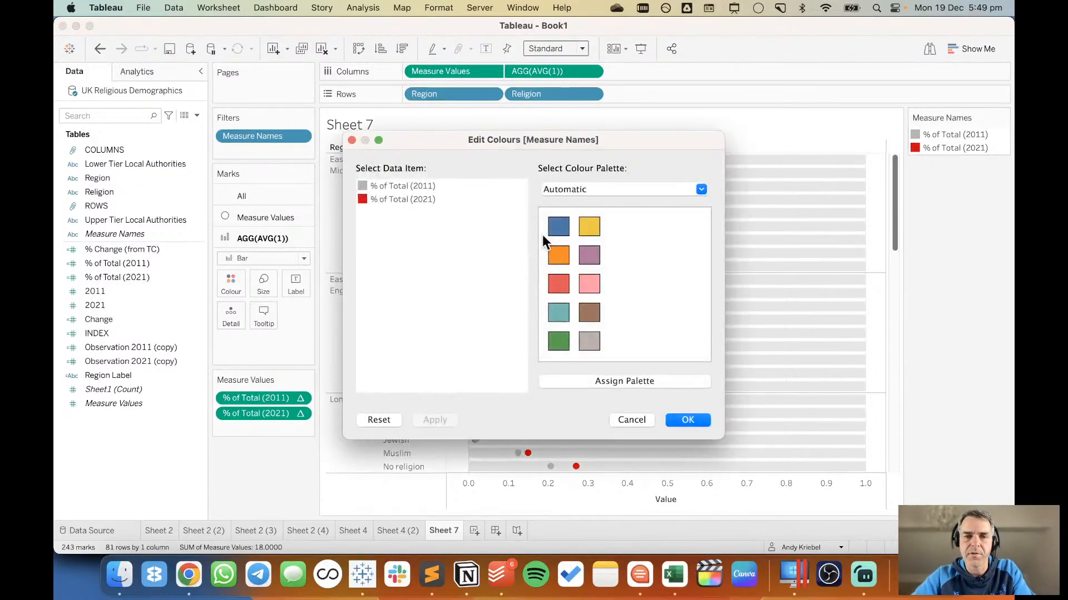
click(395, 185)
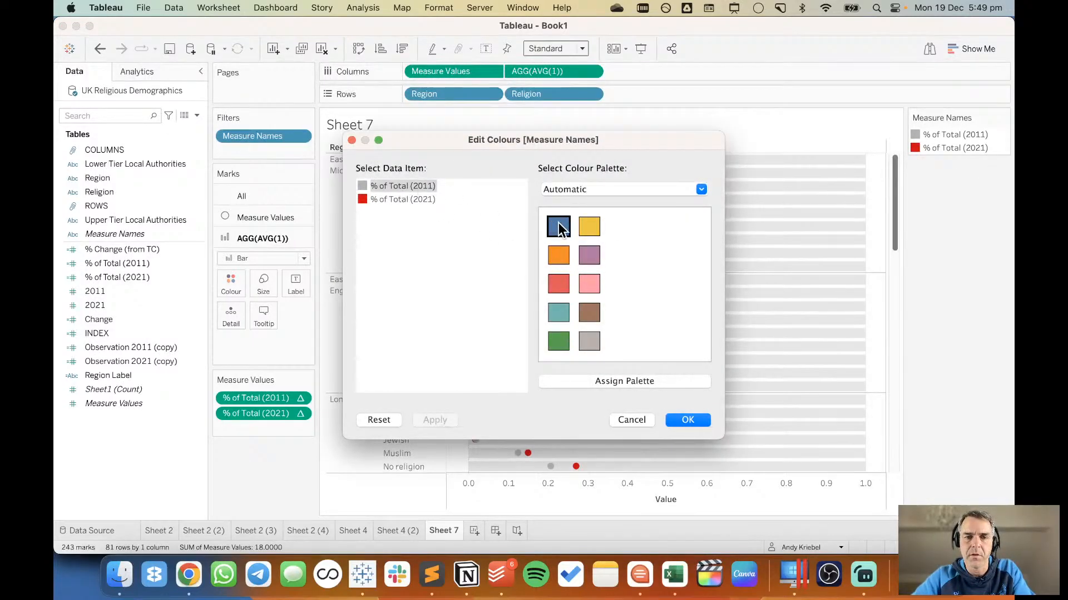
click(558, 224)
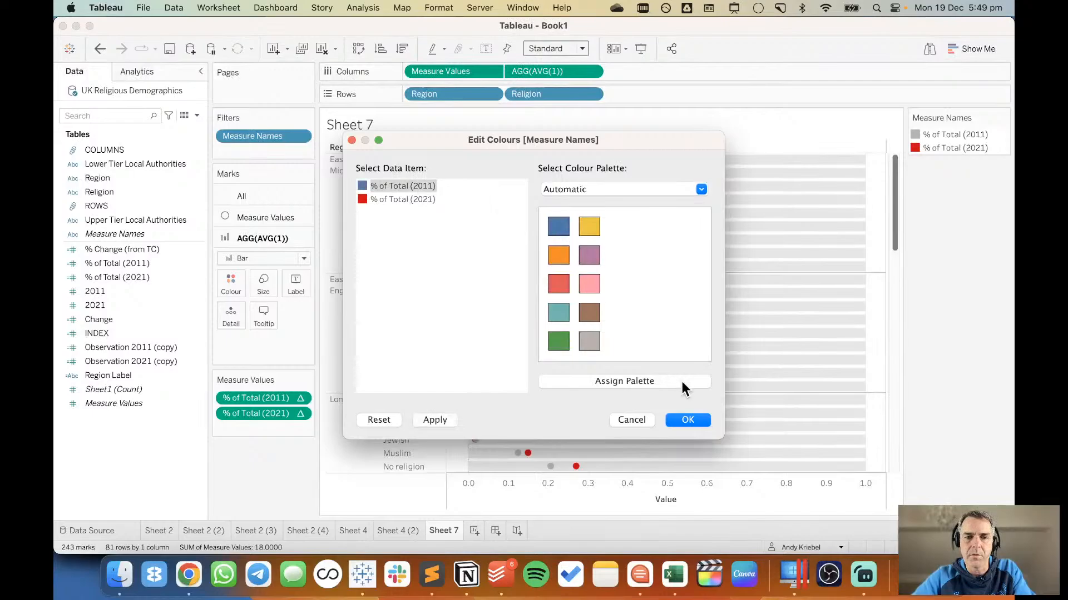
click(690, 424)
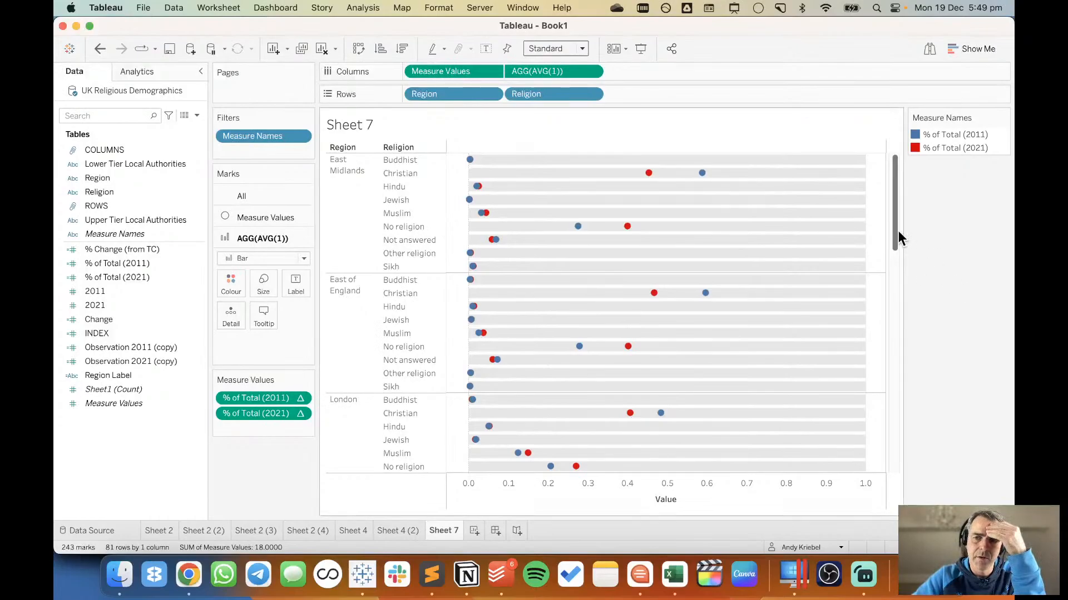
drag(894, 226, 860, 192)
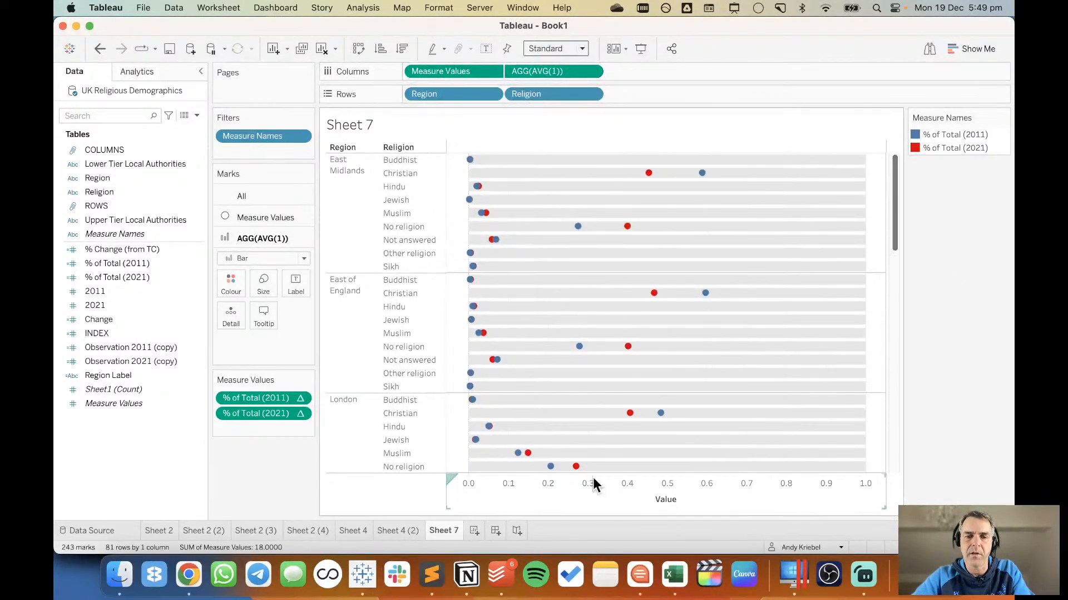
Format the Value axis numbers as percentages with 0 decimal places.
right_click(601, 494)
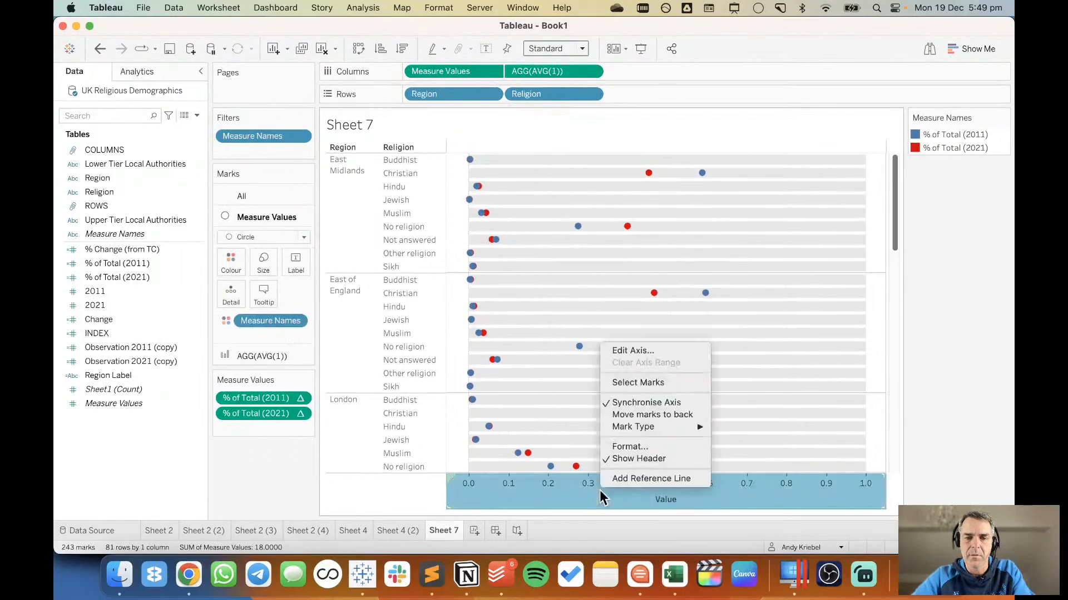
click(629, 447)
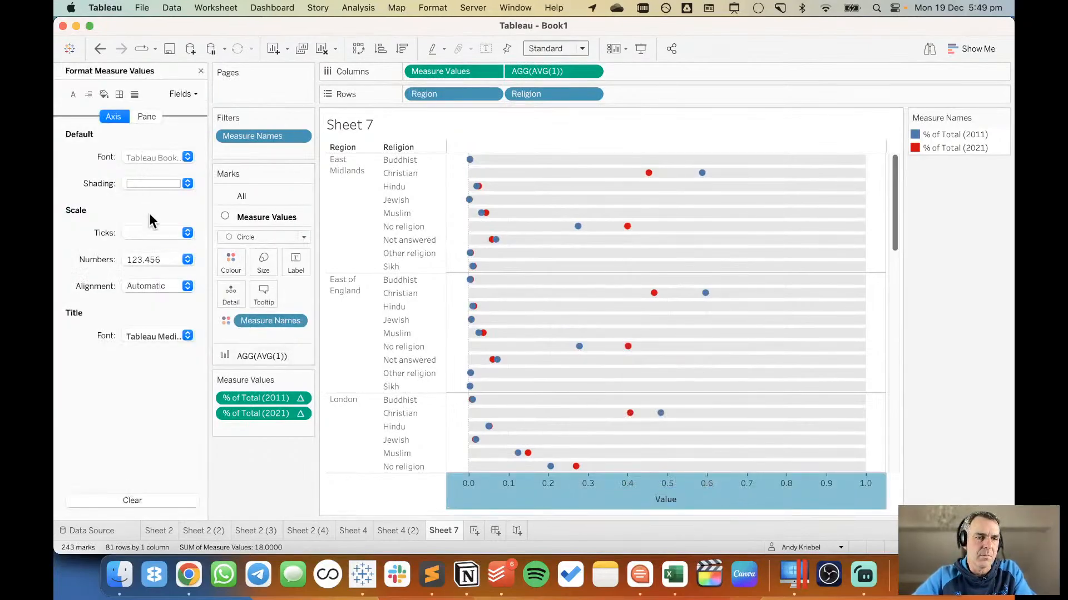
click(147, 260)
click(158, 351)
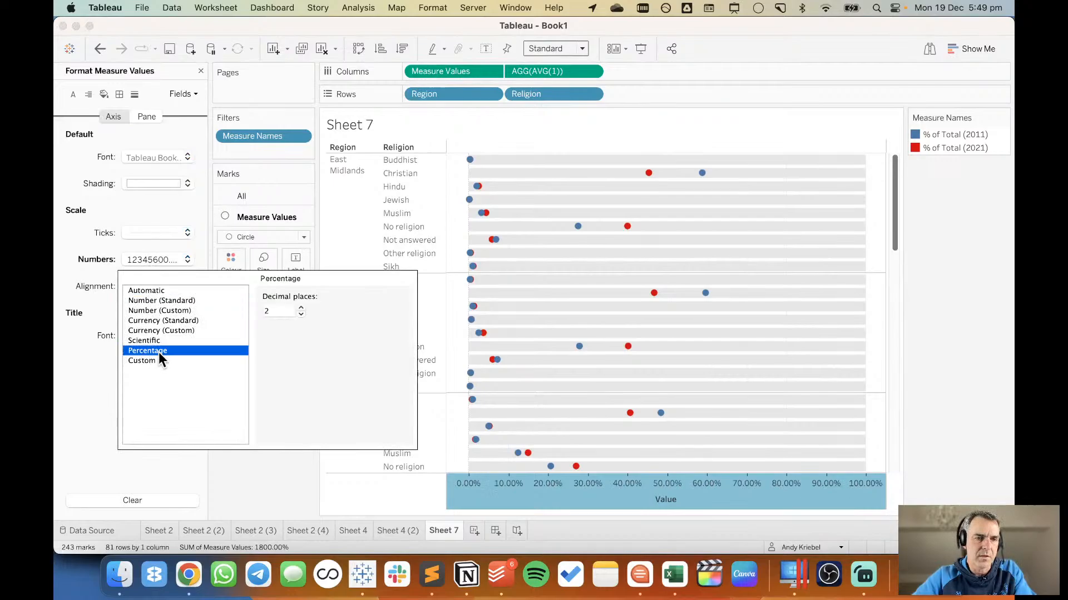
double_click(302, 315)
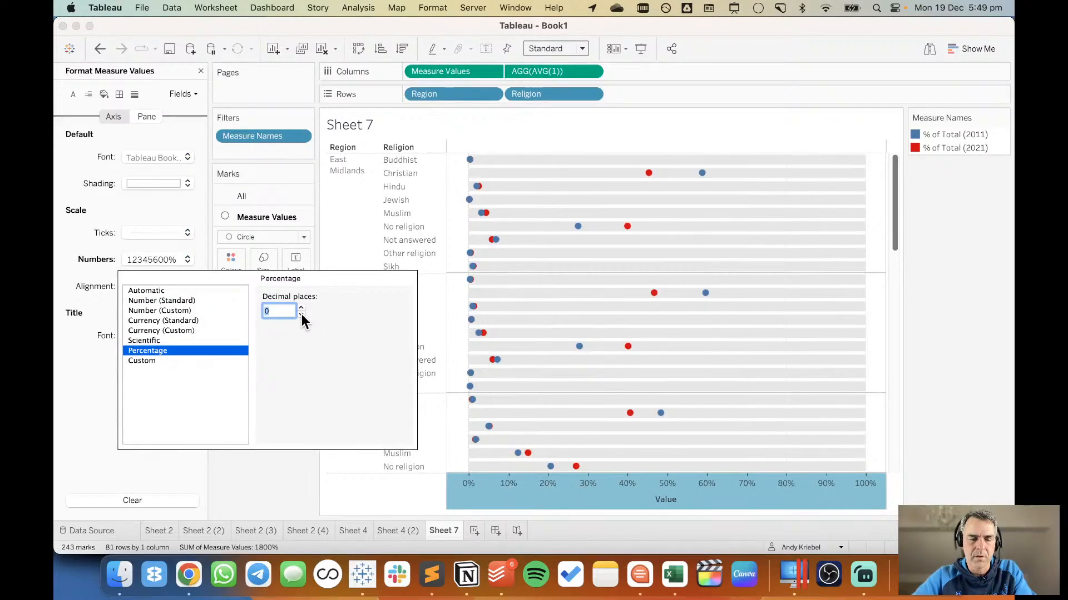
Add thin, solid light grey column grid lines to the dot plot and close the line formatting.
click(134, 95)
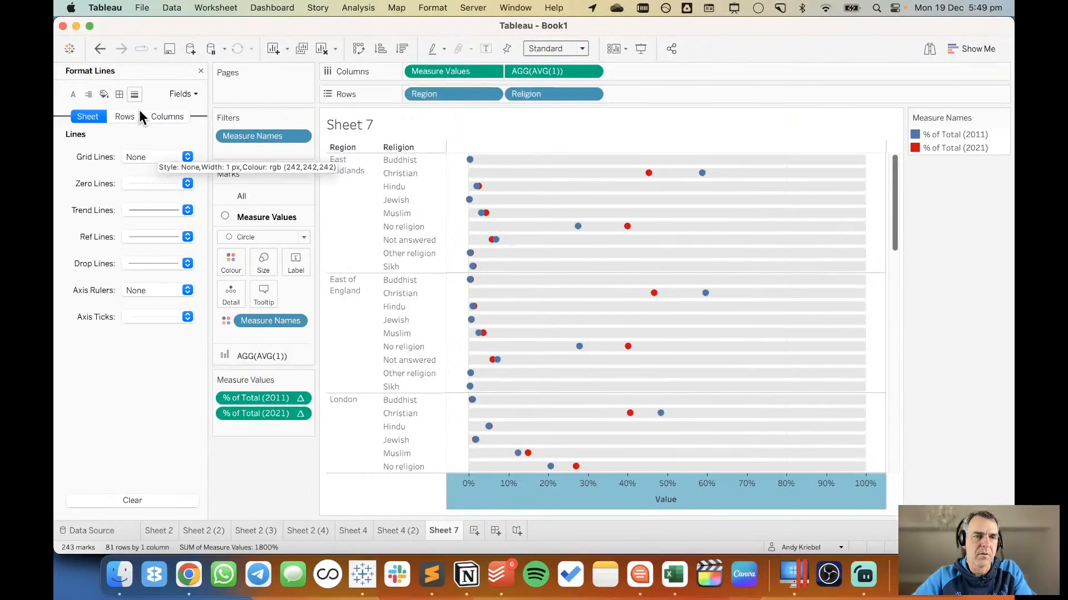
click(164, 115)
click(159, 157)
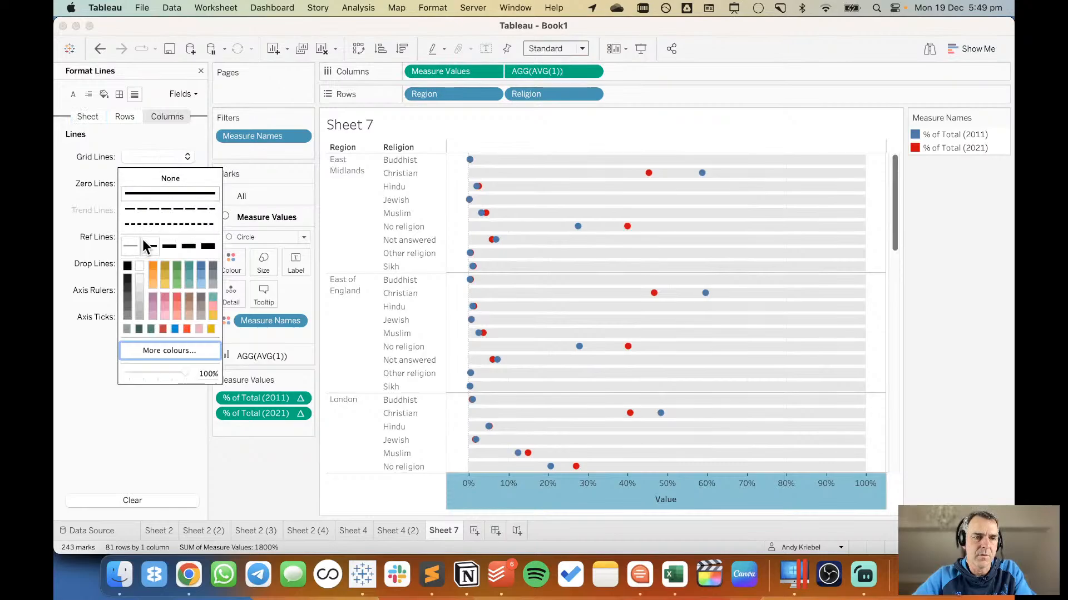
click(129, 282)
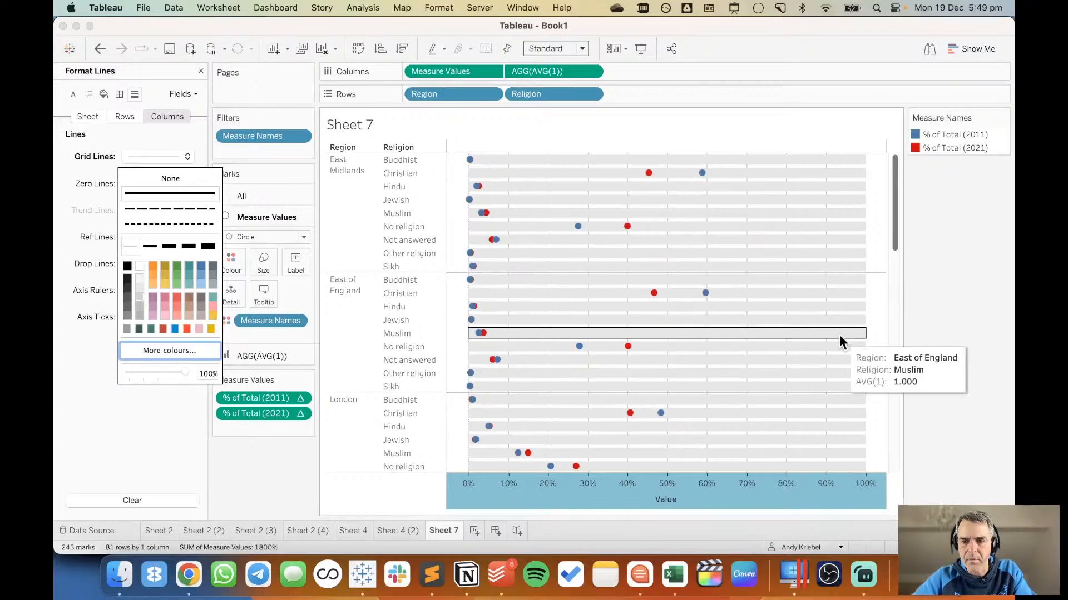
click(1003, 364)
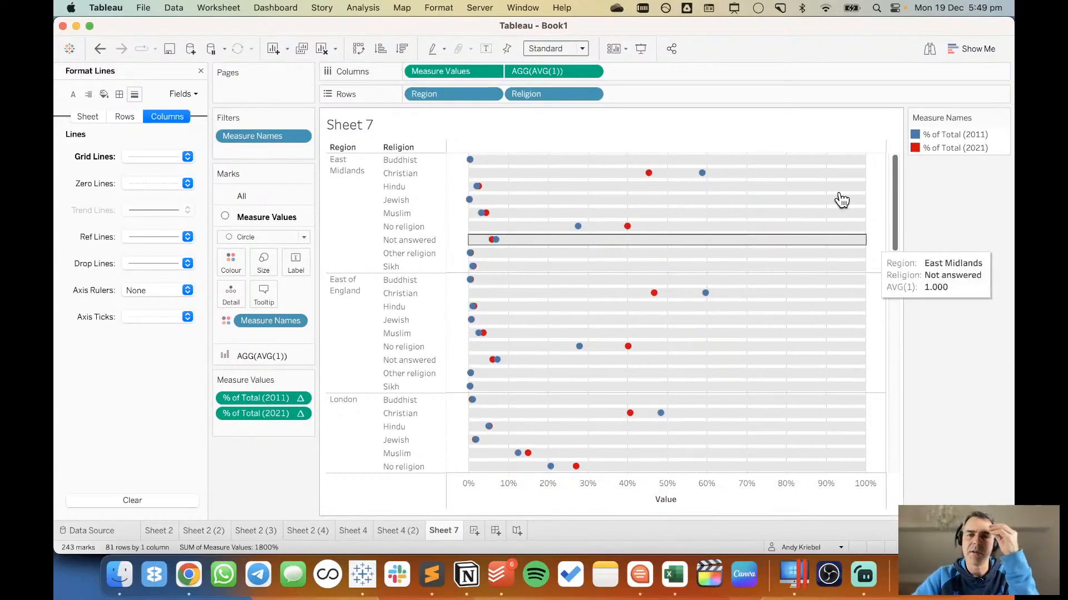
click(201, 71)
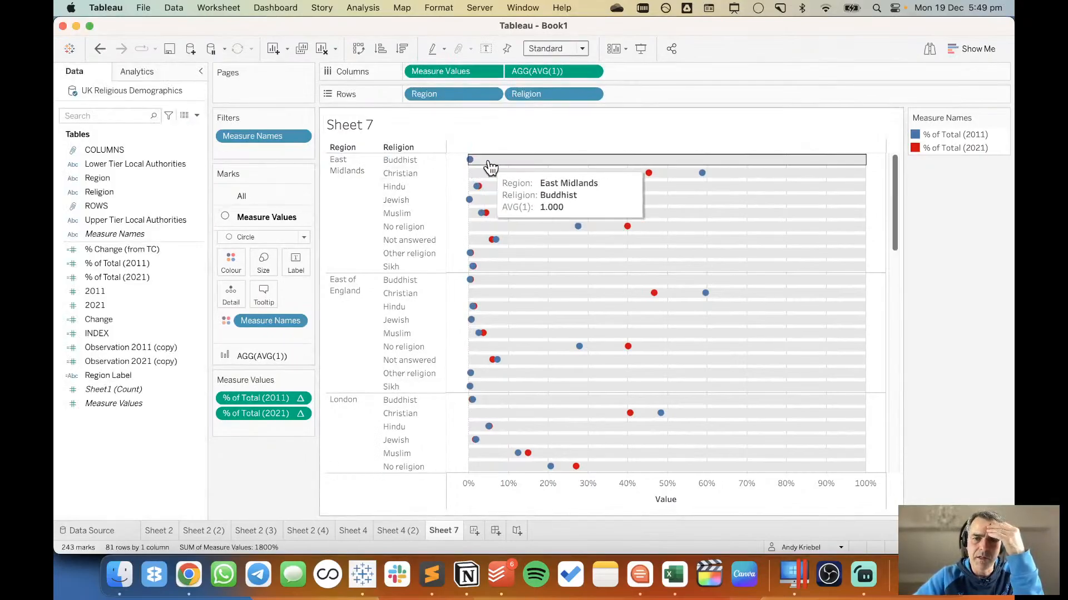
Sort Religion with a nested sort, descending by the sum of 2021.
click(591, 95)
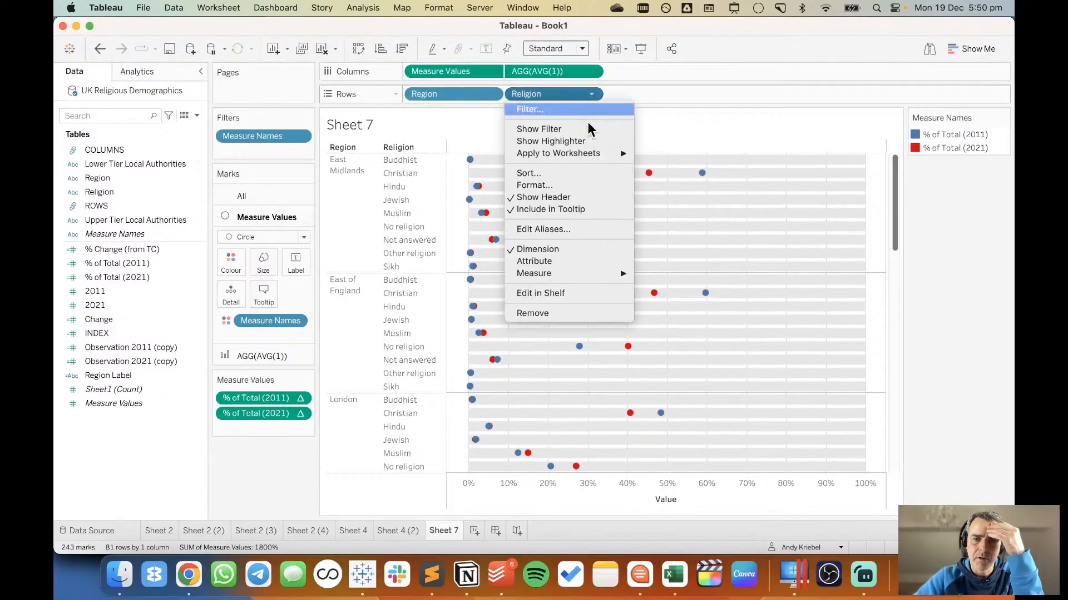
click(571, 173)
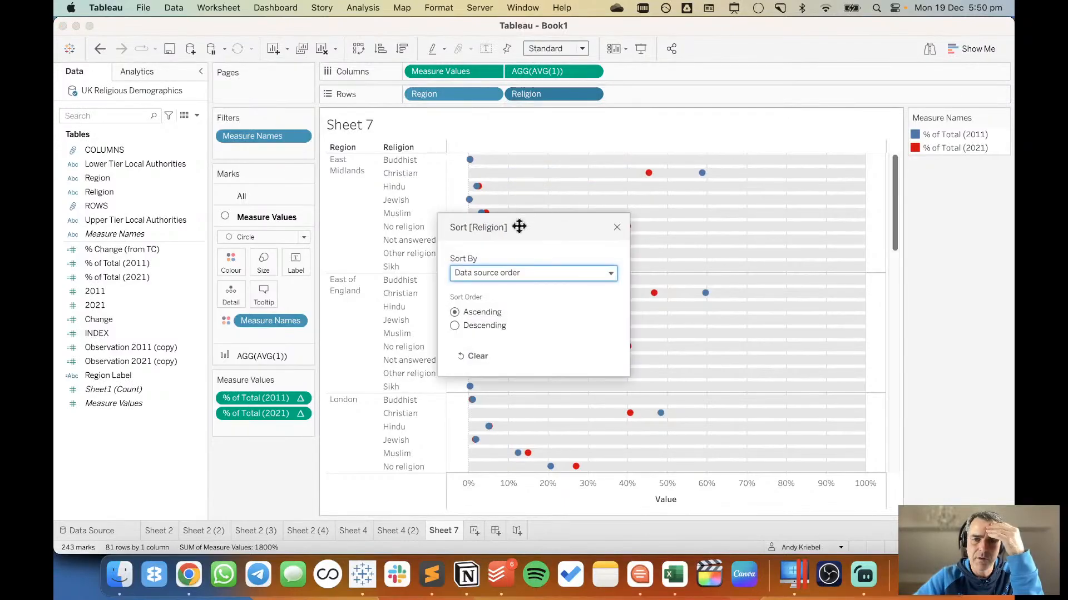
click(499, 275)
click(482, 332)
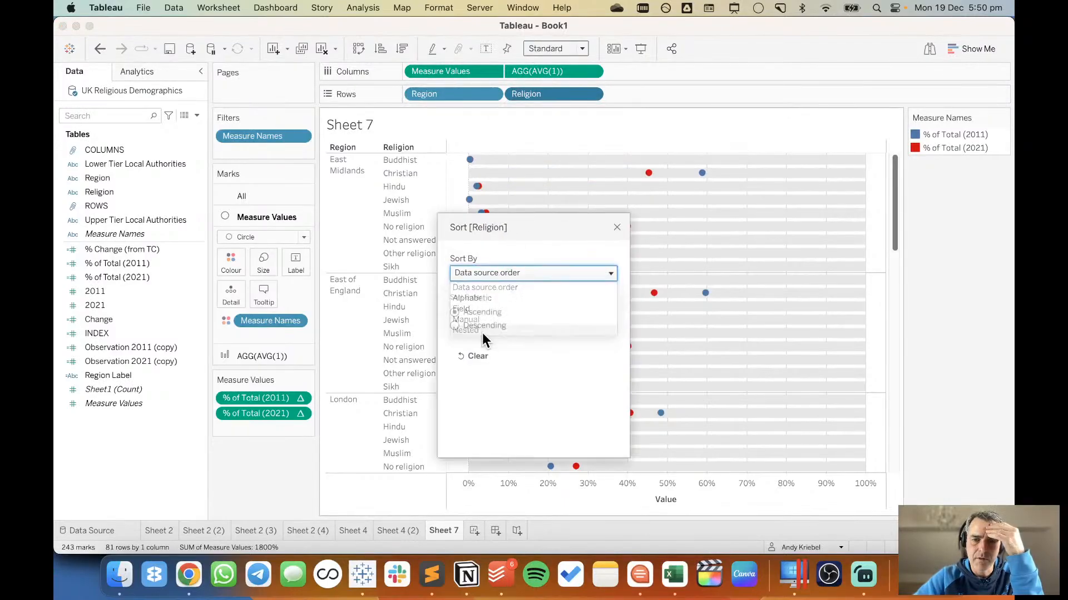
click(477, 326)
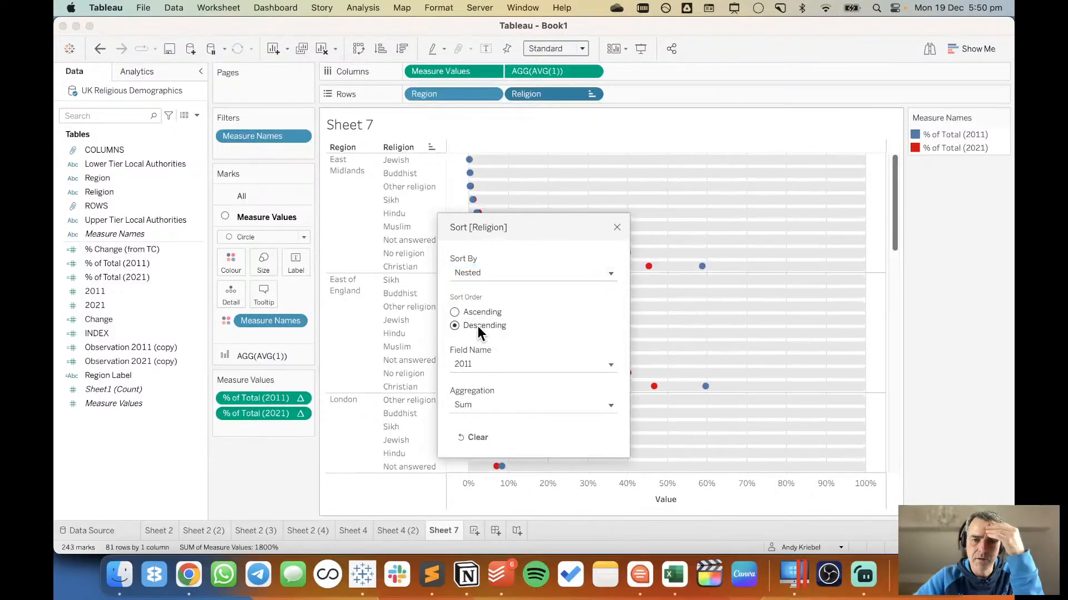
click(483, 366)
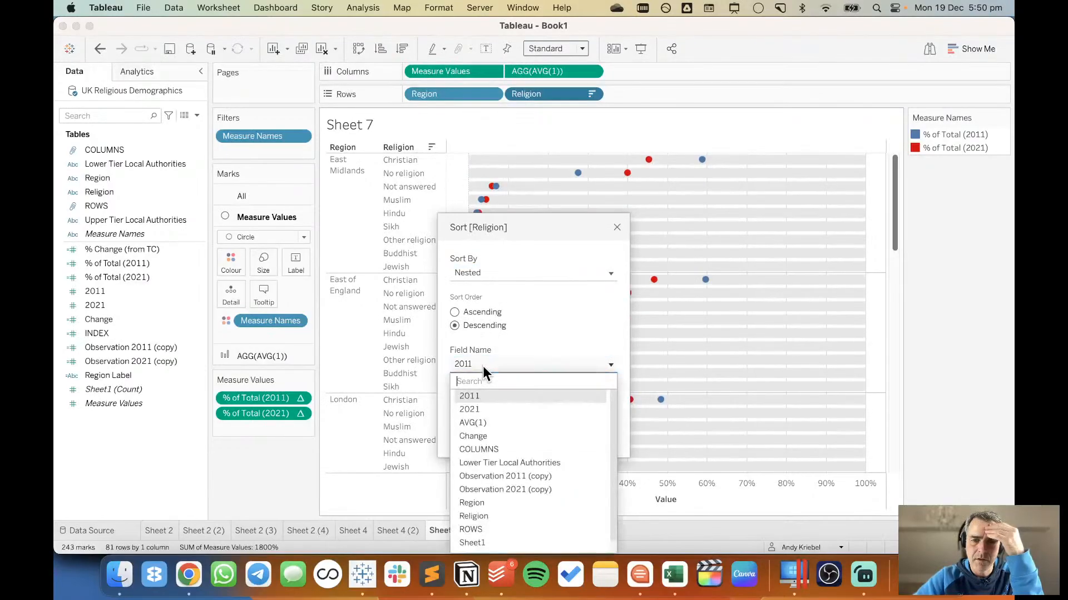
click(482, 407)
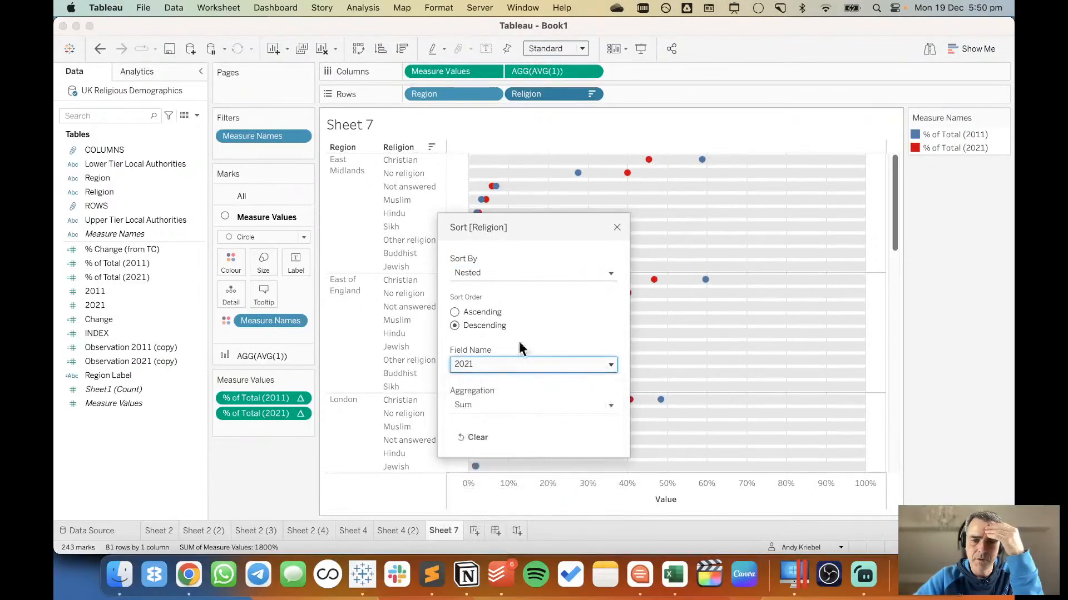
click(616, 227)
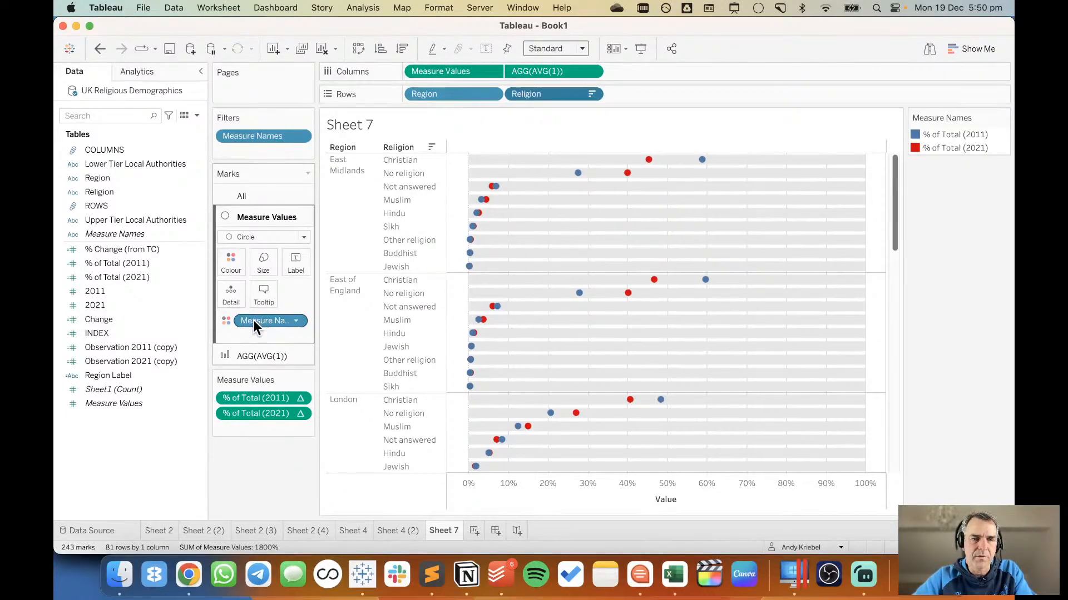
Size the circles by Measure Names and raise the mark size range slightly, keeping the 2021 dots larger than the 2011 dots.
drag(252, 319, 266, 258)
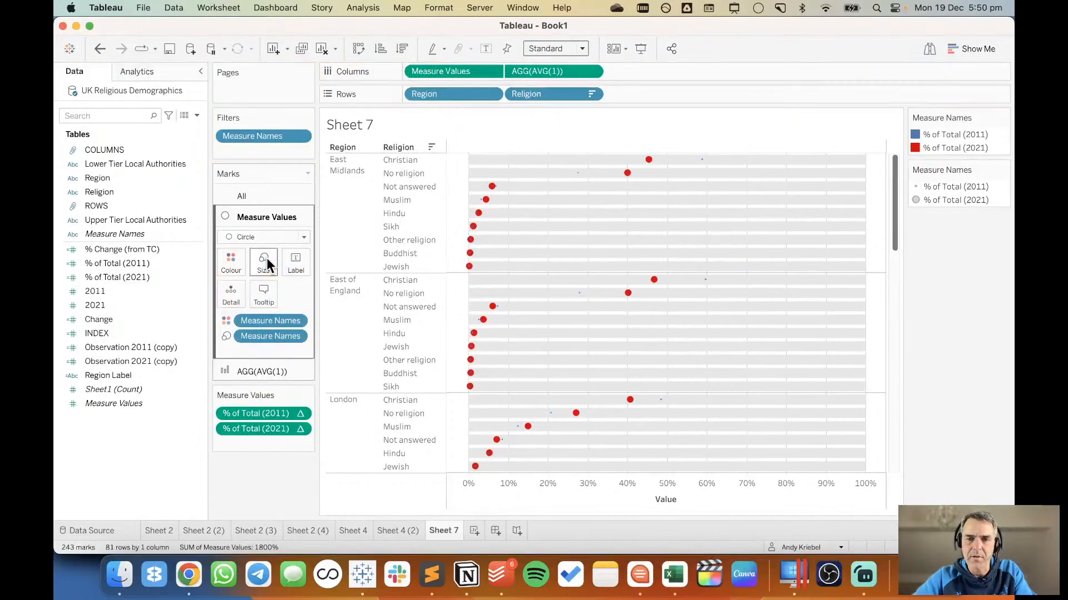
double_click(1001, 203)
drag(531, 215, 481, 292)
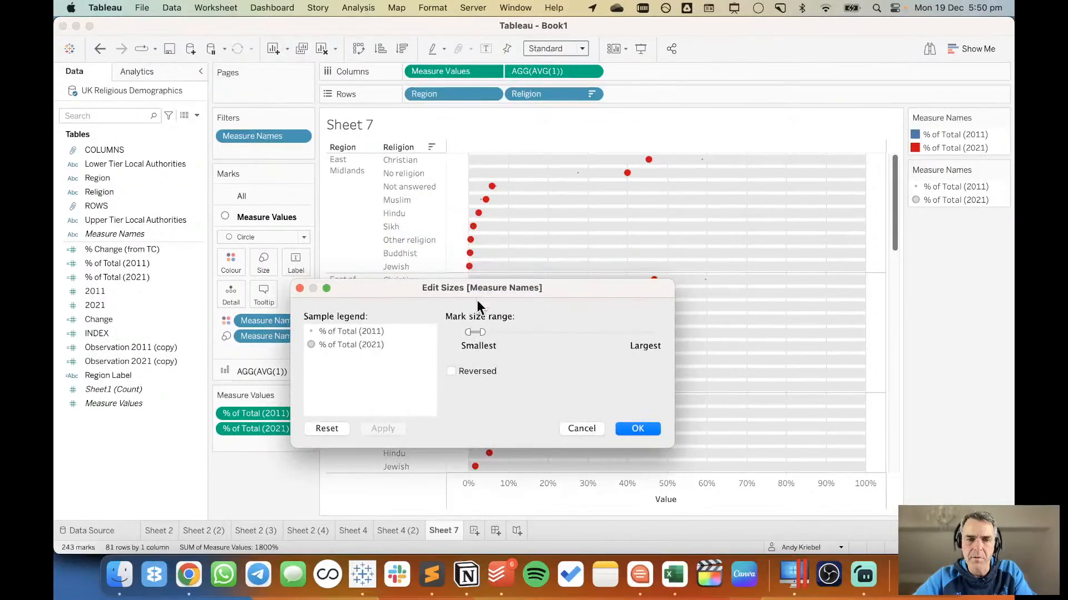
drag(475, 331, 490, 332)
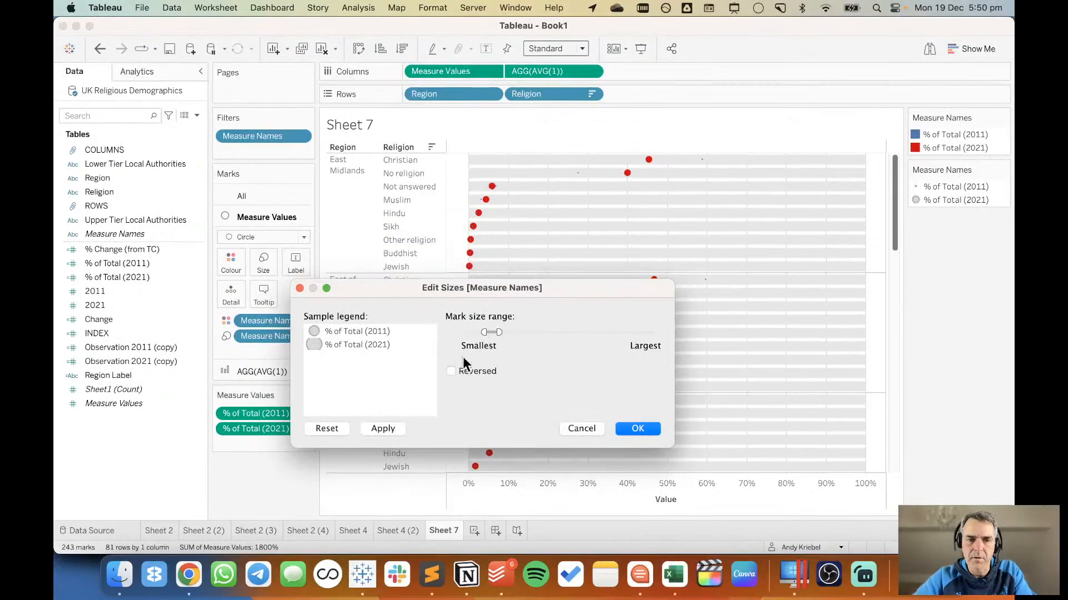
click(382, 429)
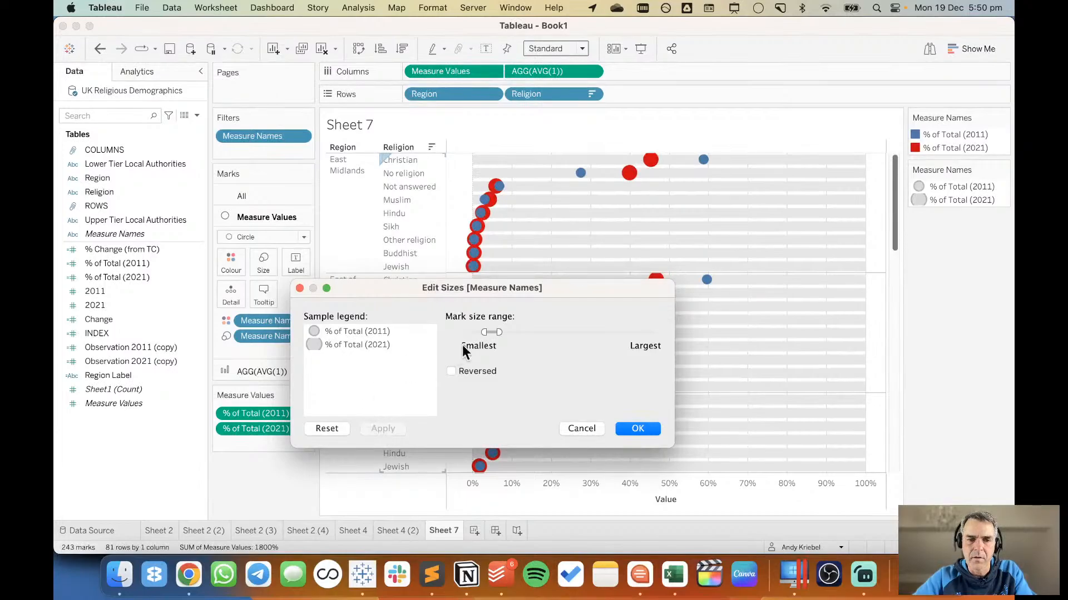
drag(491, 332, 486, 331)
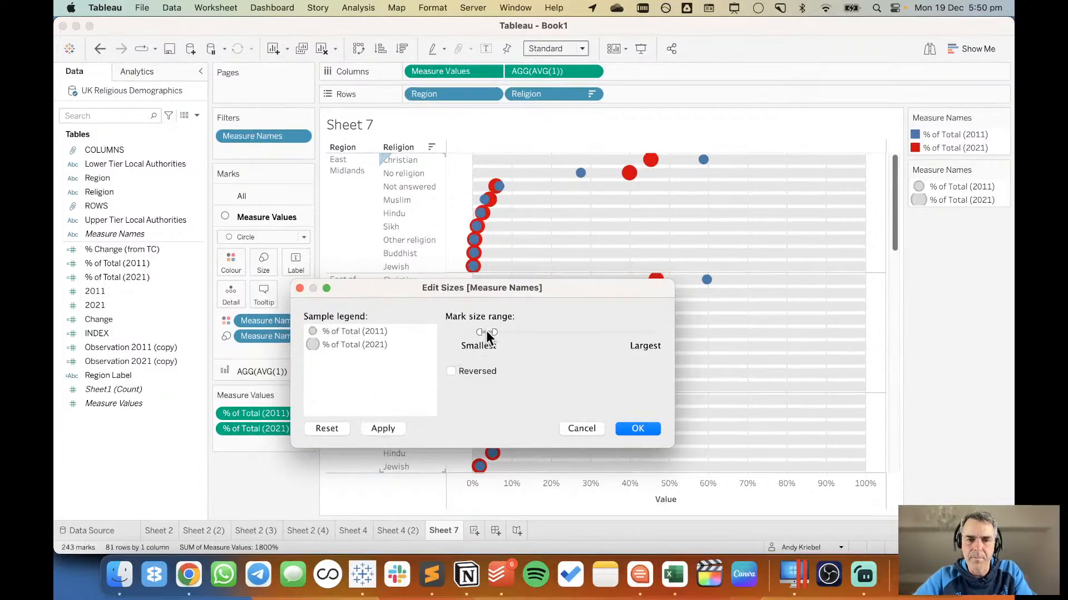
click(391, 428)
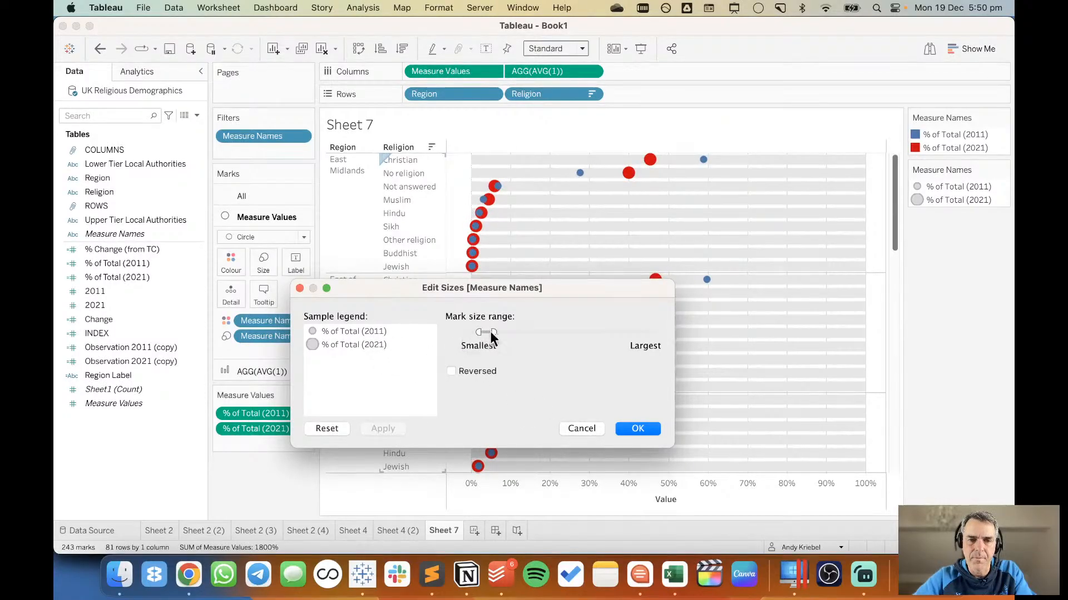
drag(486, 330, 483, 330)
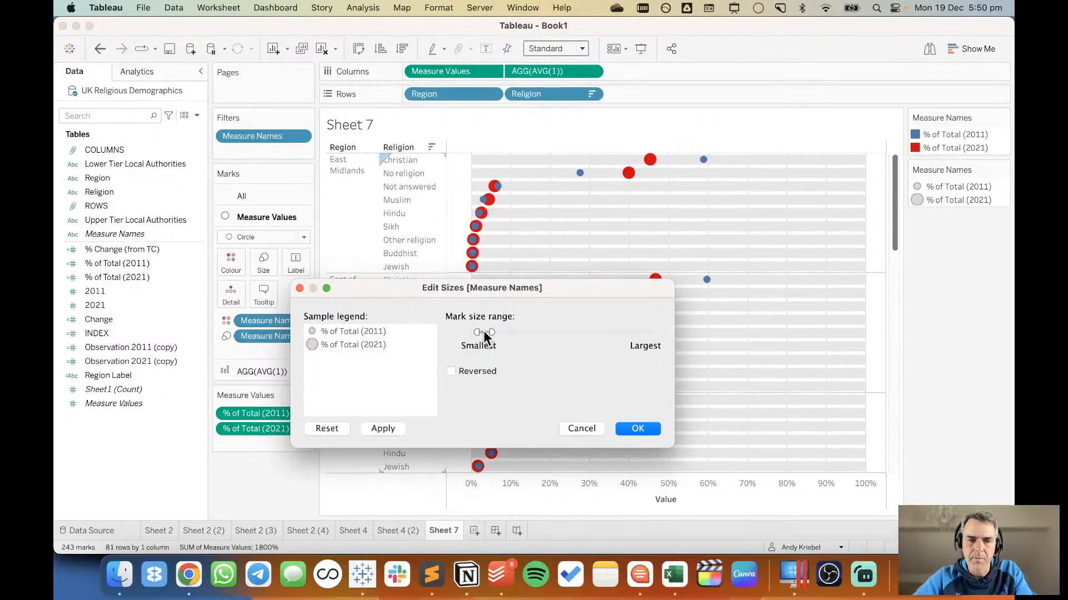
click(393, 431)
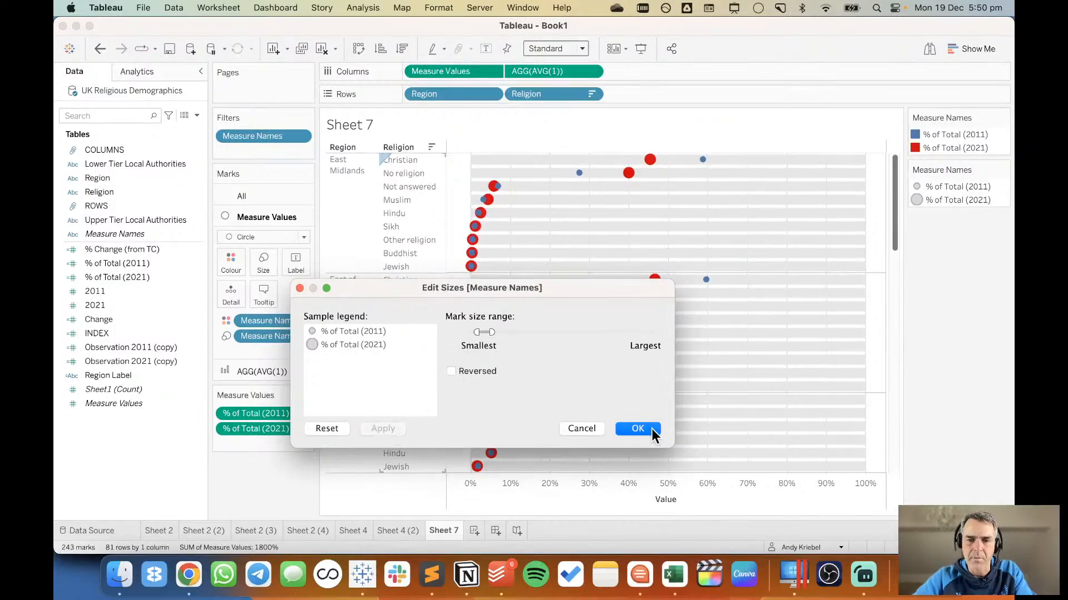
click(637, 429)
Switch to Chrome to review the charts in the Guardian census article, and return to the dot plot in Tableau.
key(super+Tab)
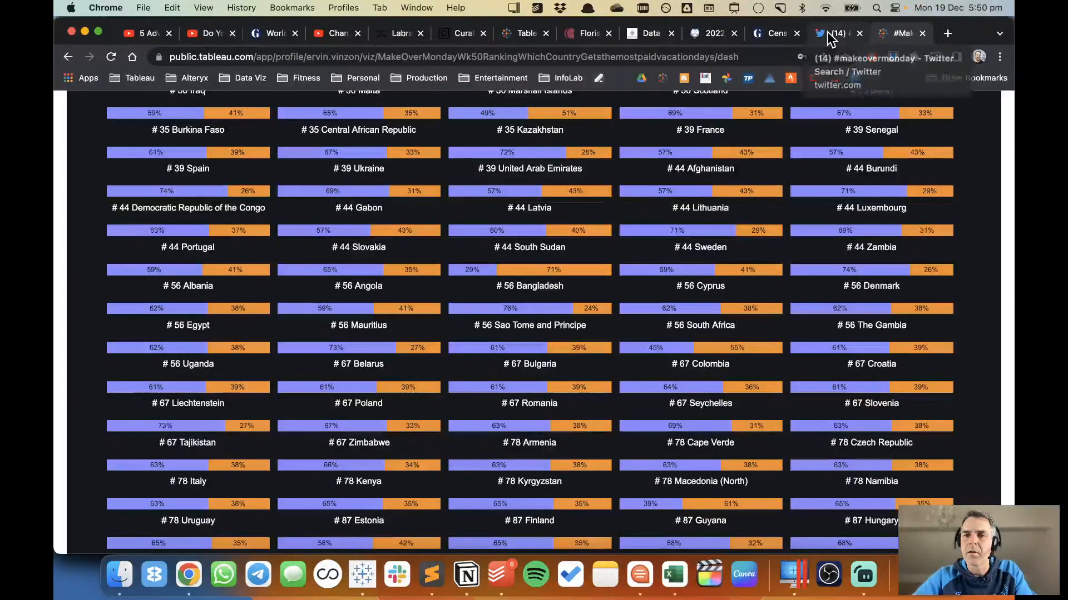
click(770, 35)
scroll(707, 350, down, 10)
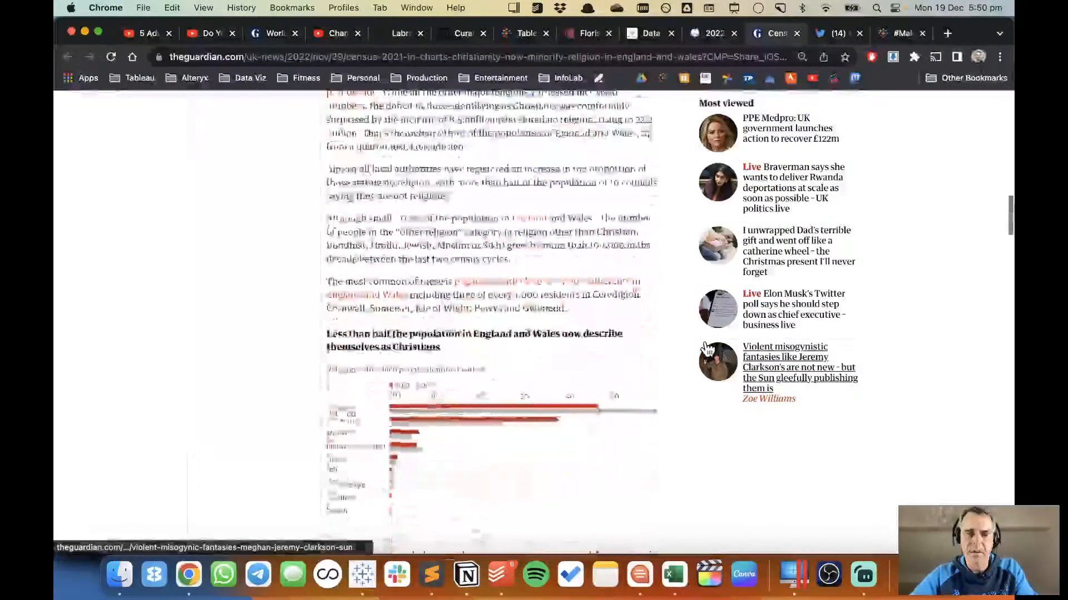
scroll(708, 349, down, 5)
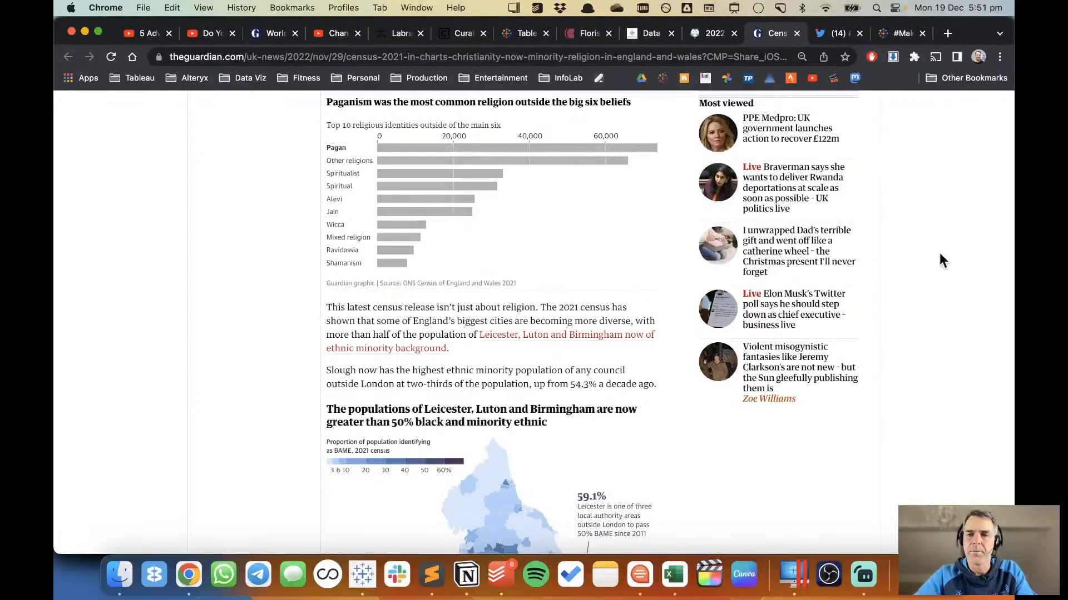
key(super+Tab)
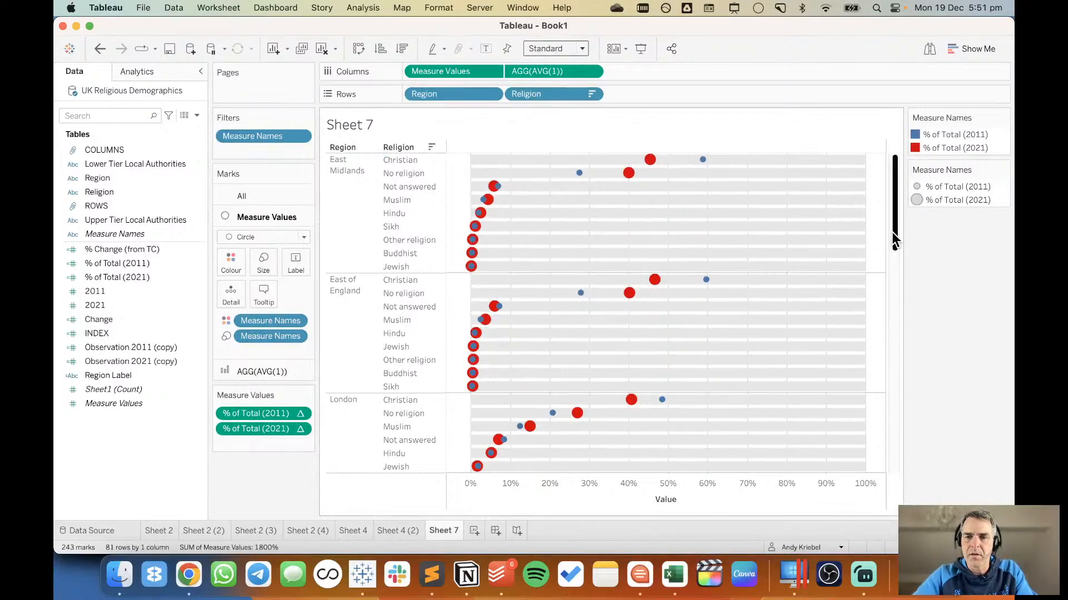
drag(892, 232, 889, 207)
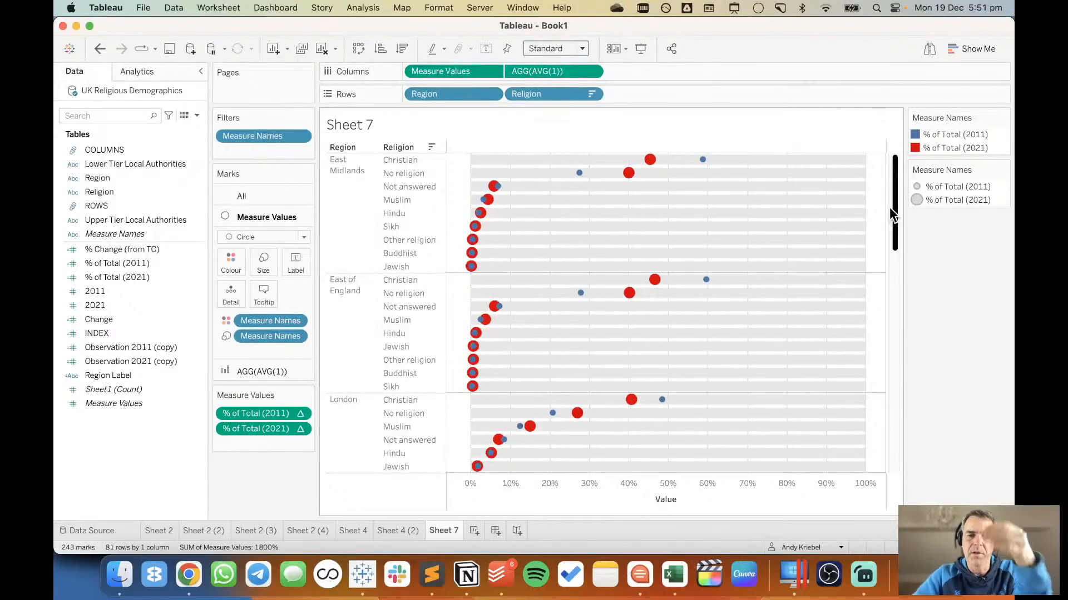
Recolour the % of Total (2021) dots in the dot plot, applying yellow first and then orange.
drag(158, 375, 215, 281)
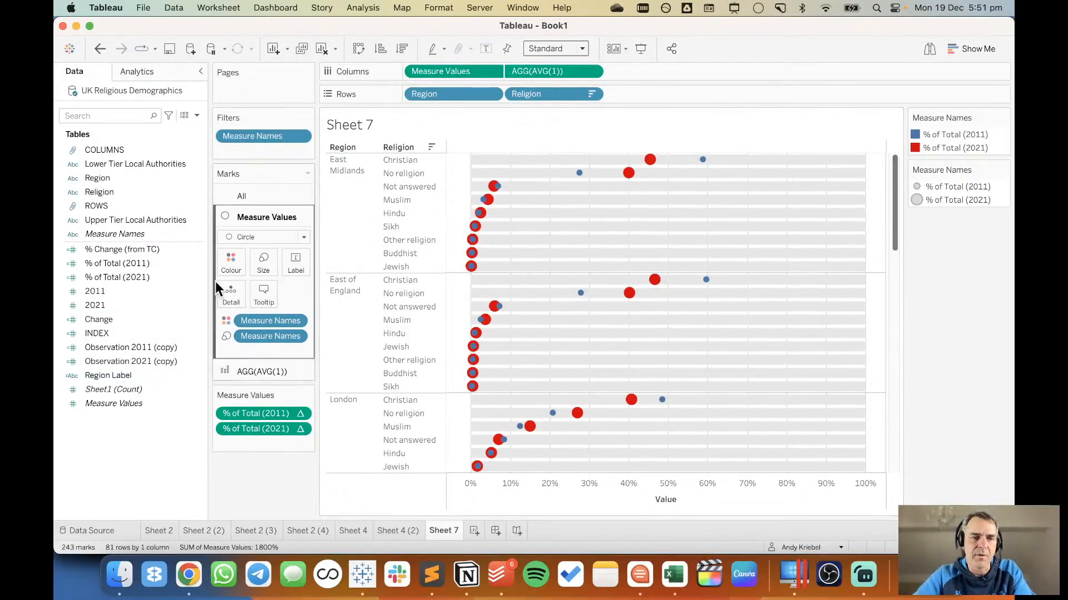
double_click(994, 149)
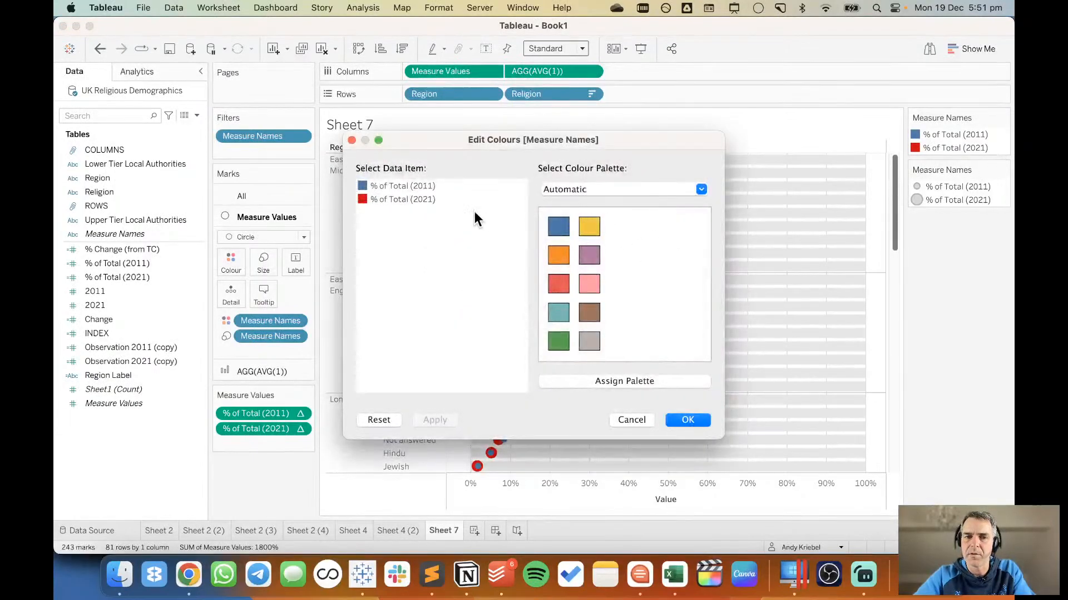
click(592, 231)
drag(606, 146, 362, 181)
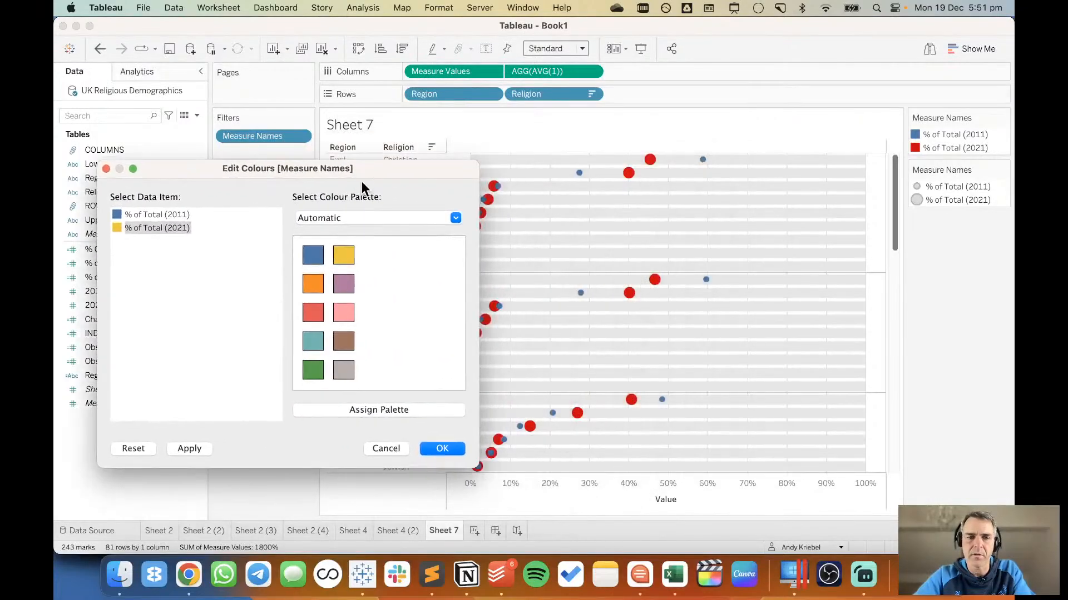
click(193, 453)
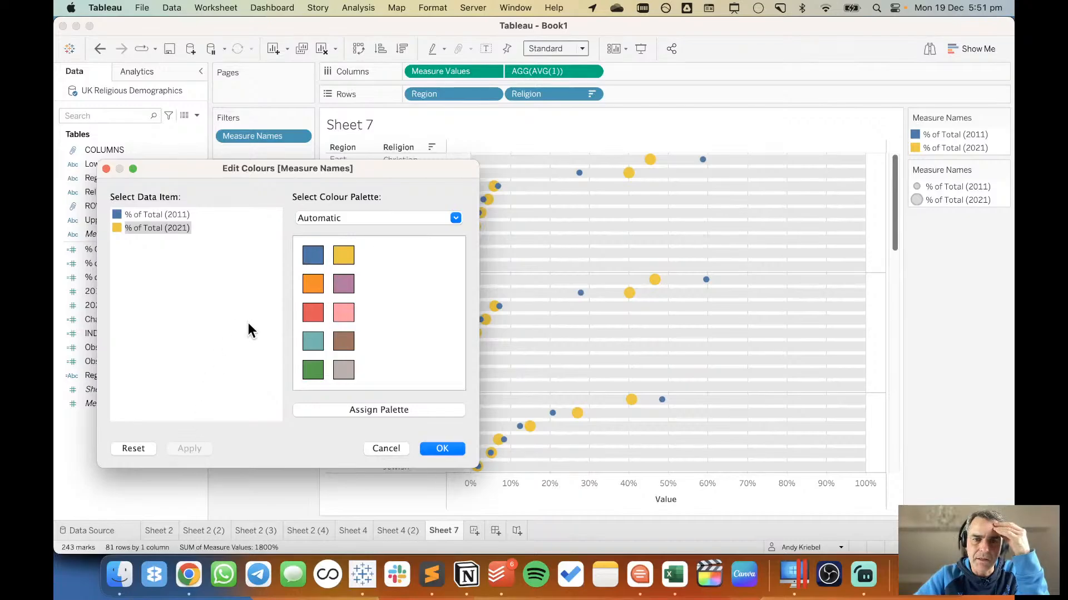
click(313, 284)
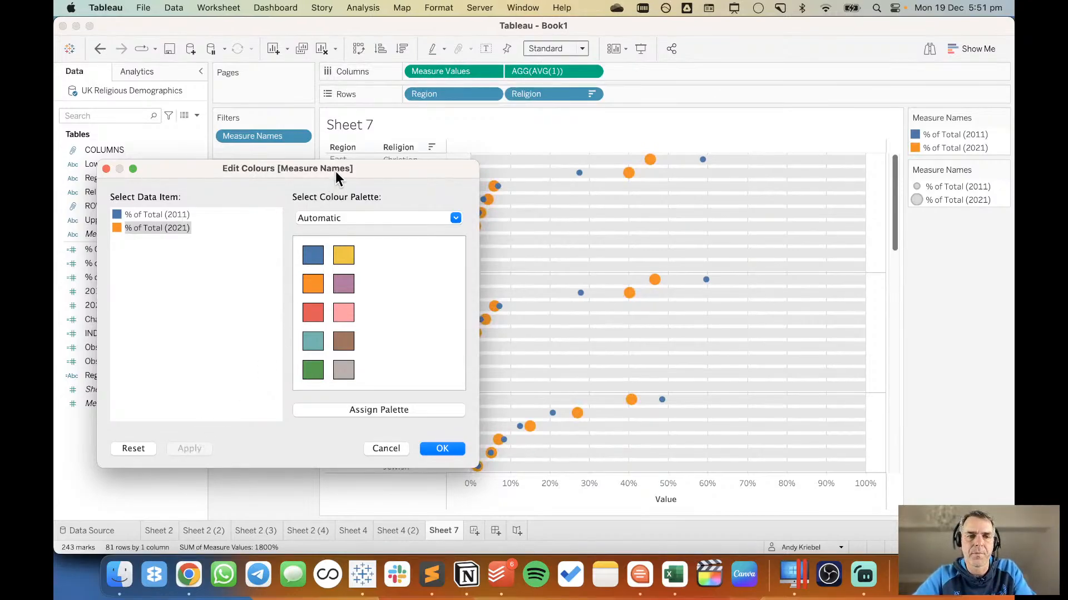
drag(339, 166, 364, 79)
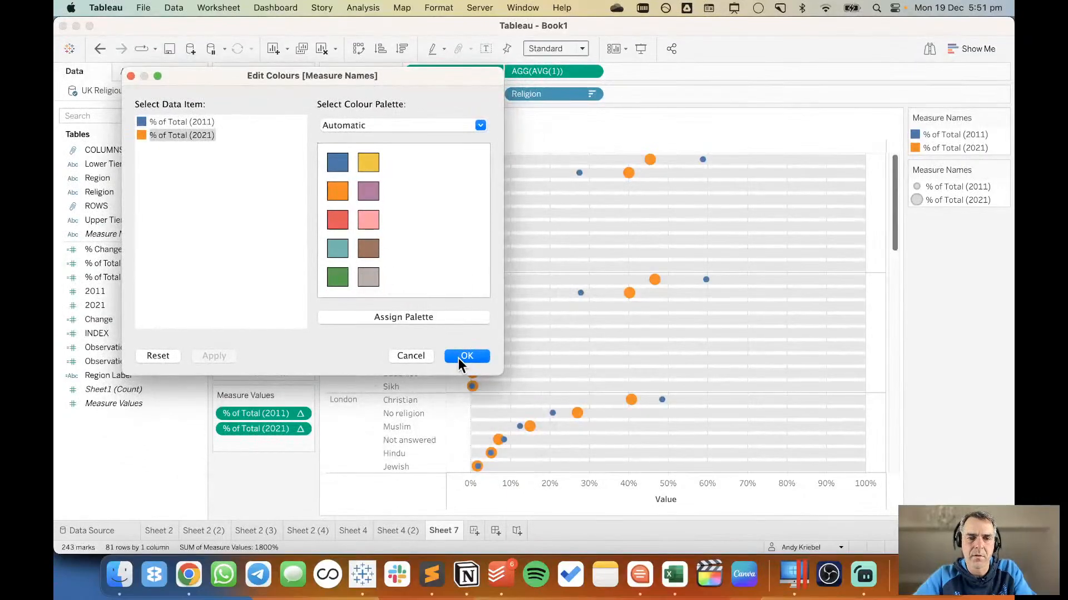
Try swapping the dot colours to orange for 2011 and blue for 2021, and undo the swap.
click(193, 121)
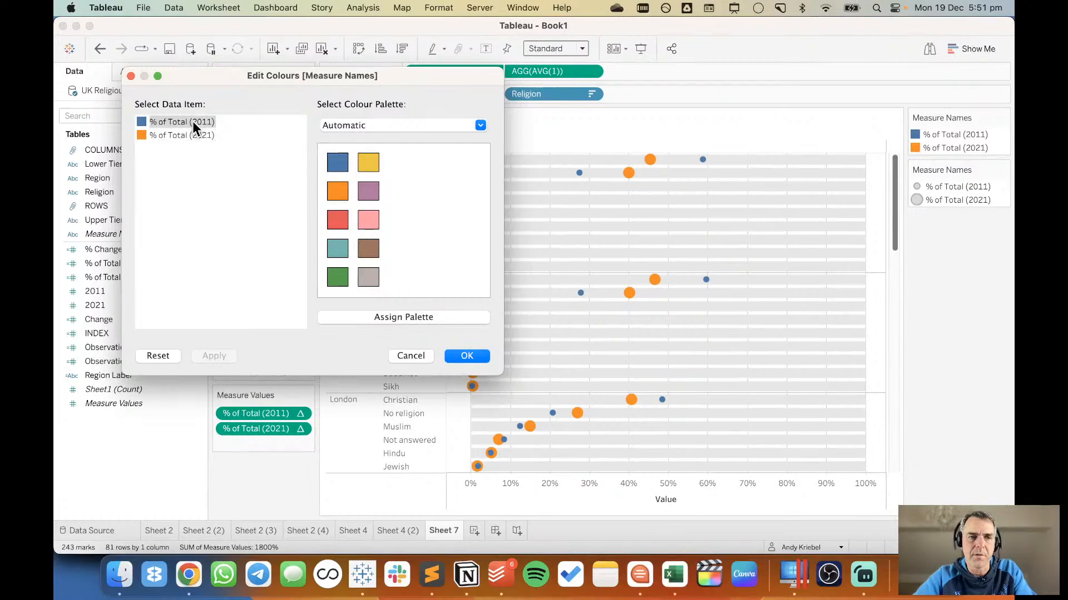
click(337, 192)
click(193, 135)
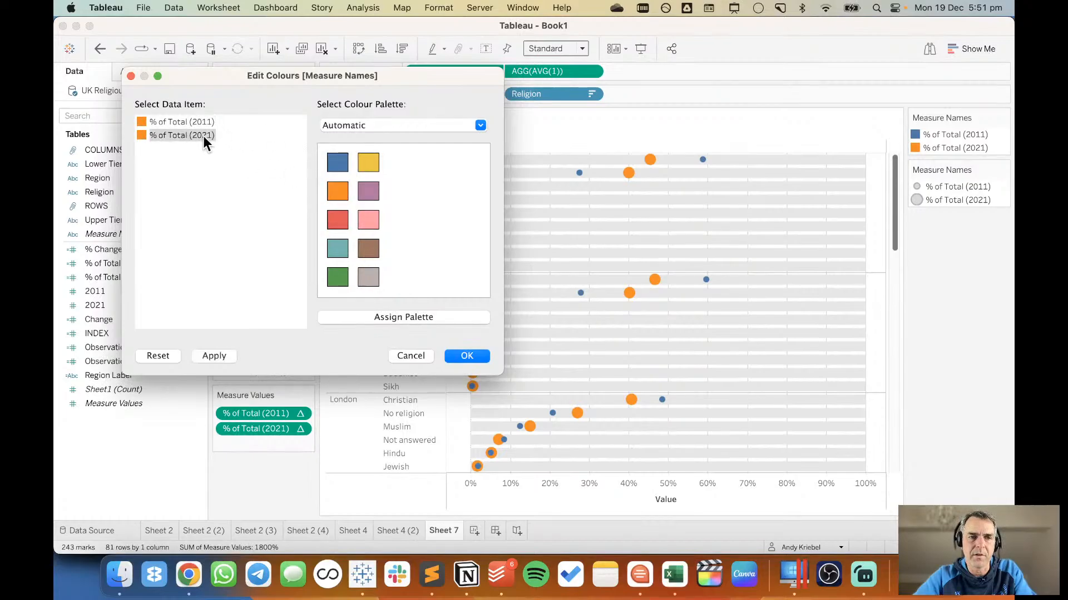
click(335, 165)
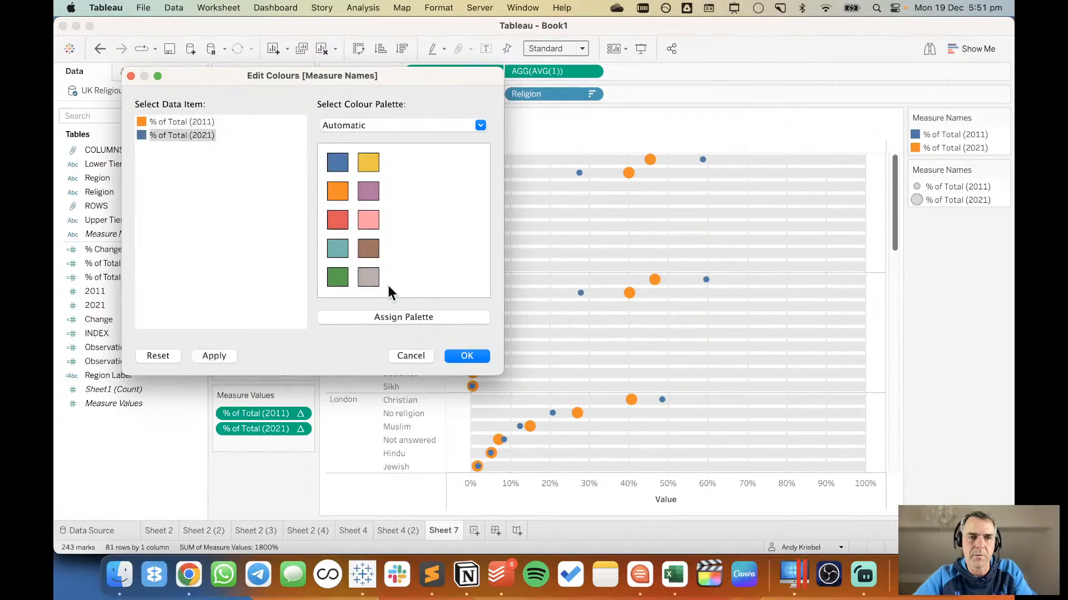
click(215, 356)
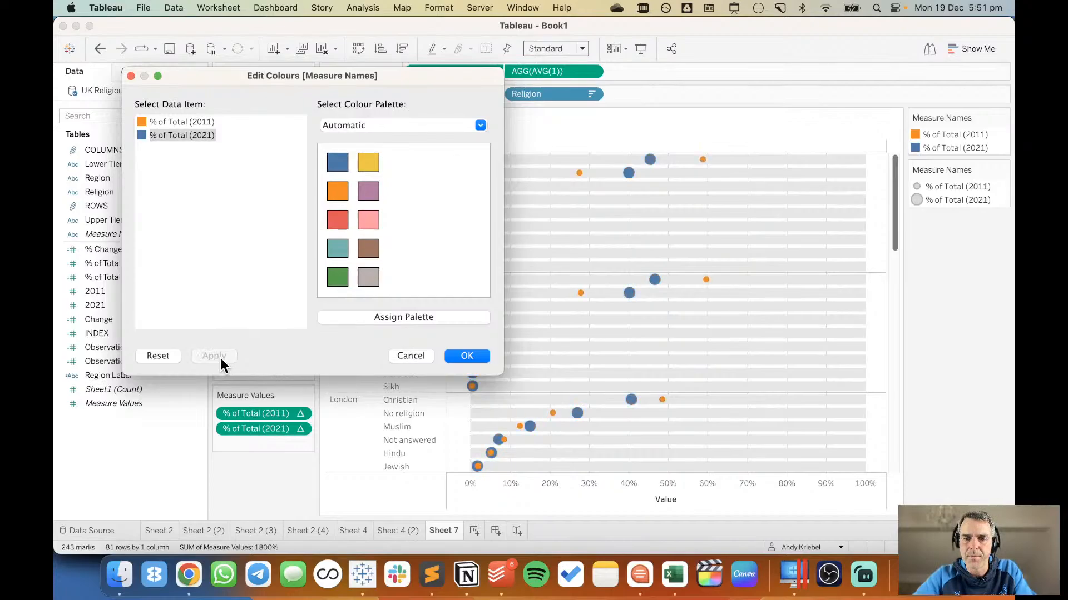
click(467, 355)
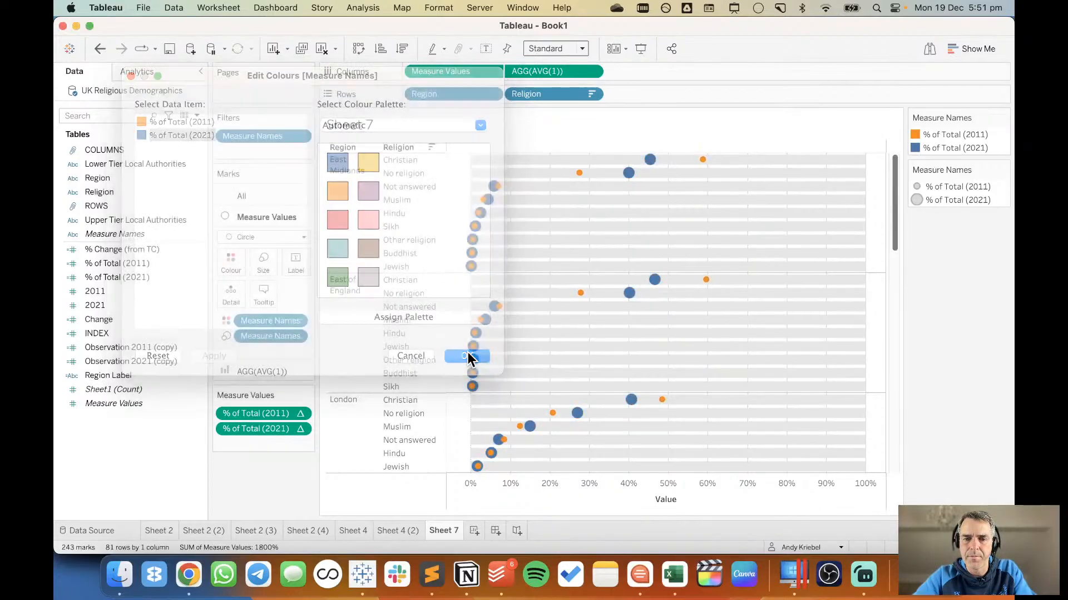
click(100, 49)
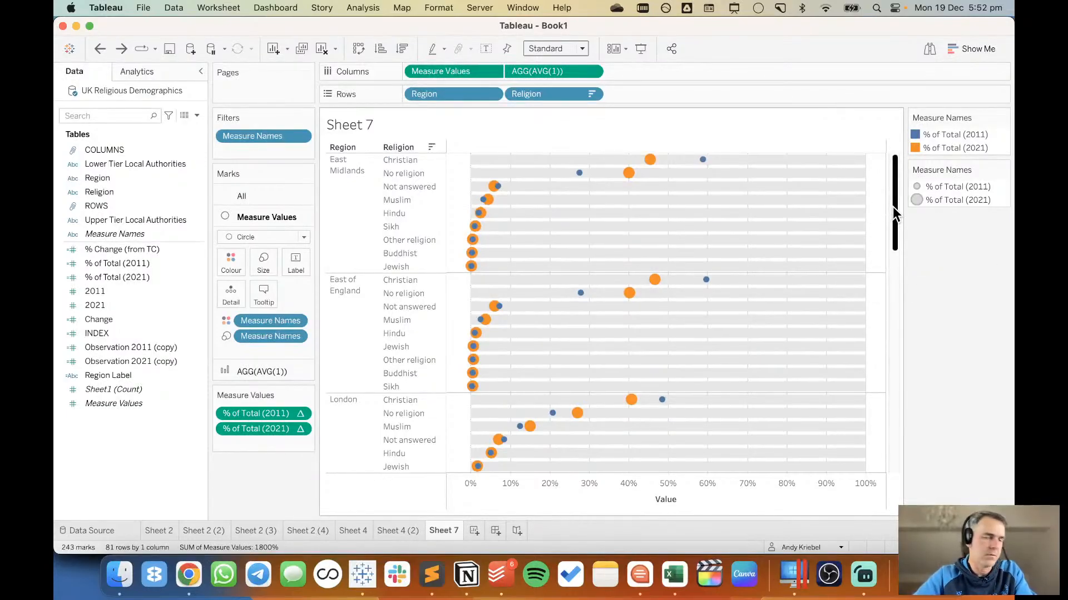
Review the dot plot across all regions, and switch to Chrome to browse the #makeovermonday posts on Twitter.
drag(892, 206, 884, 492)
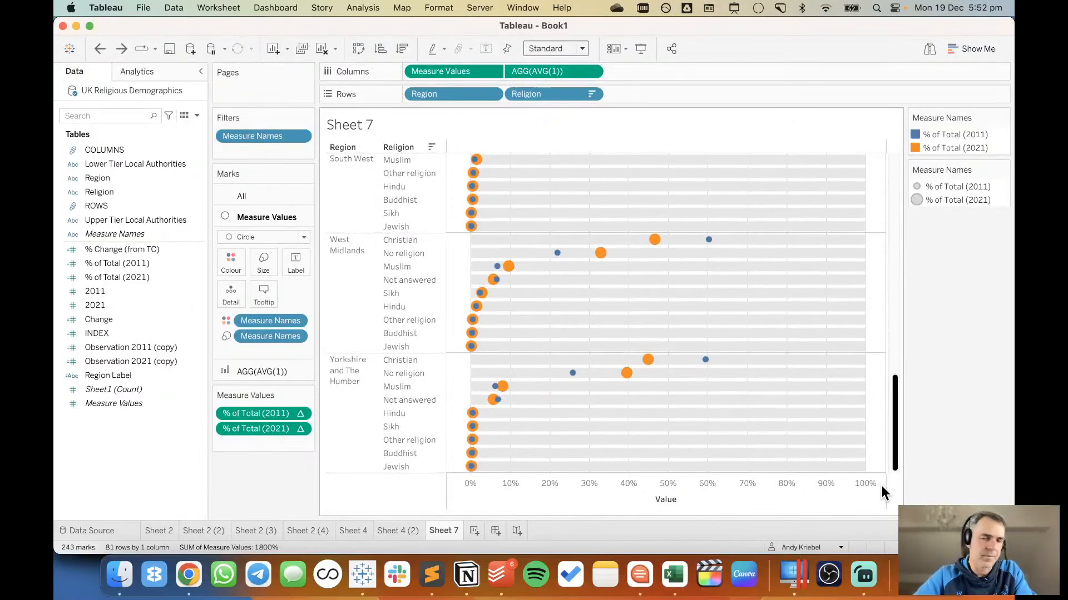
drag(884, 492, 882, 183)
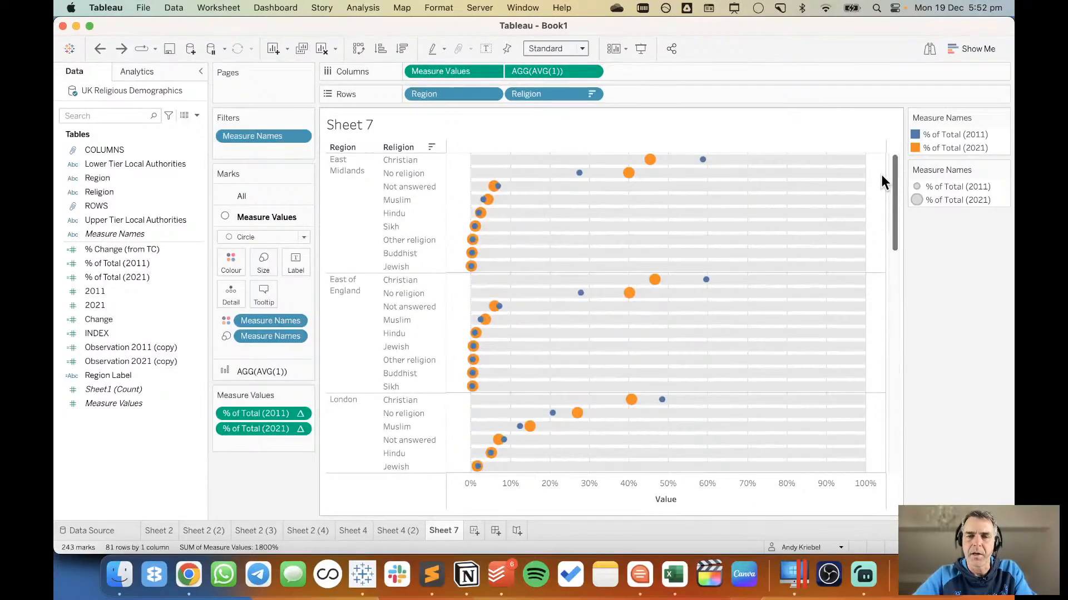
mouse_move(442, 529)
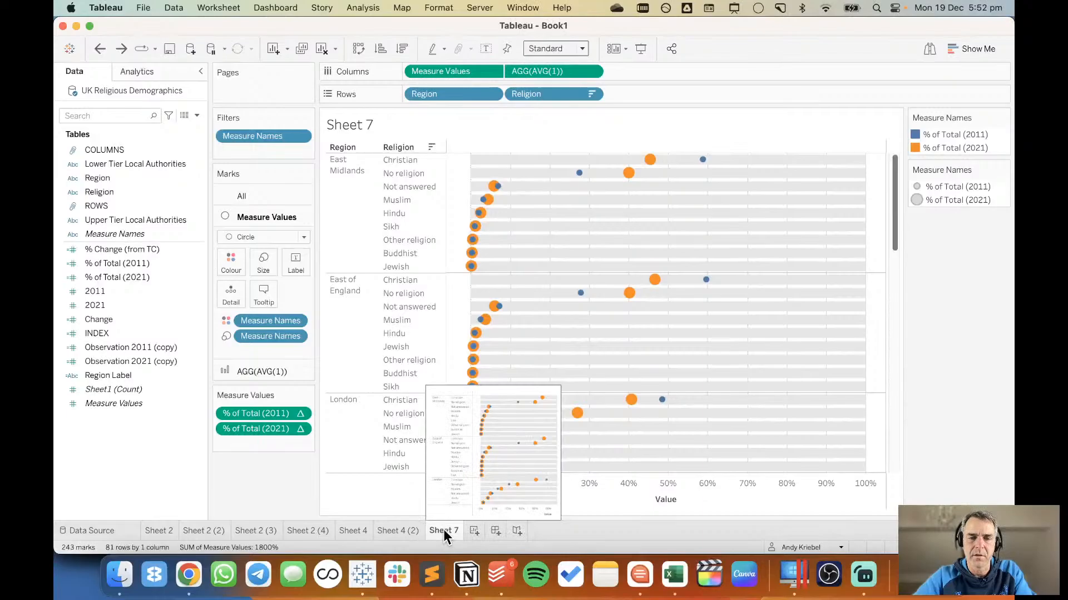
click(188, 575)
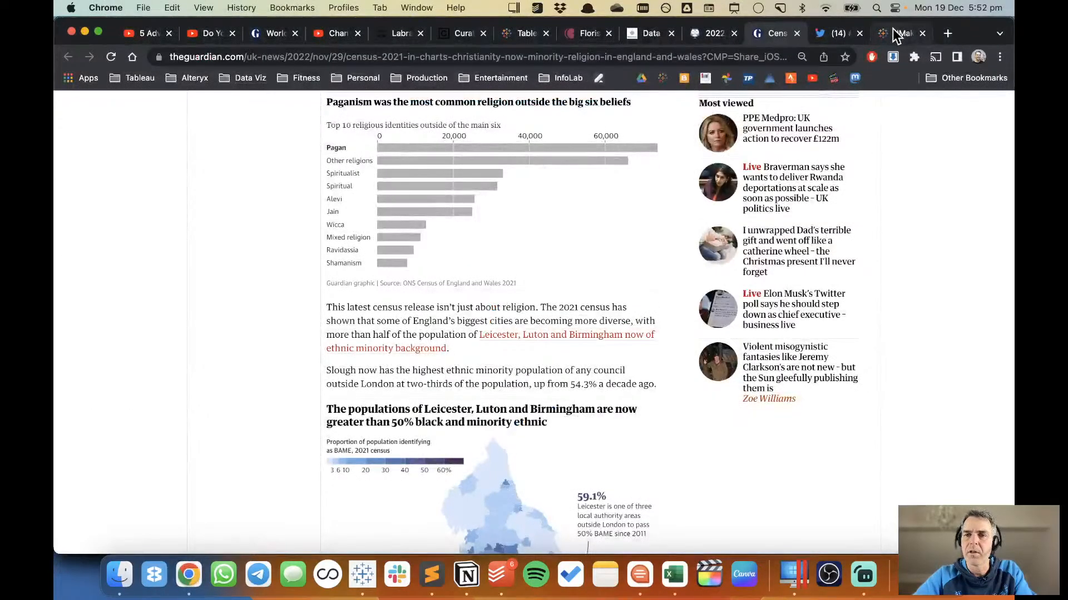
click(834, 34)
scroll(651, 352, down, 10)
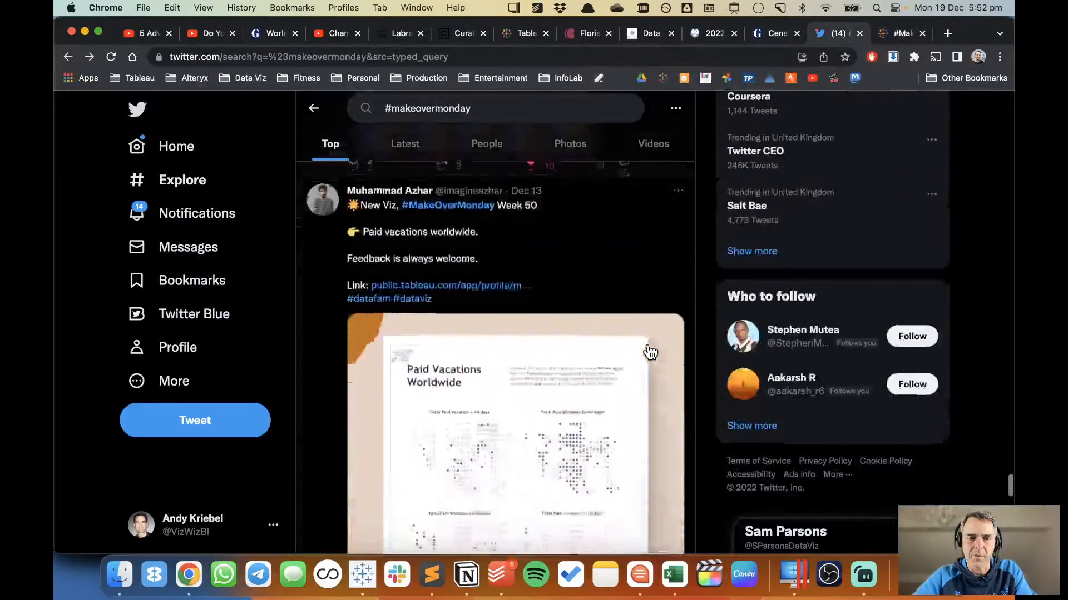
scroll(650, 353, down, 10)
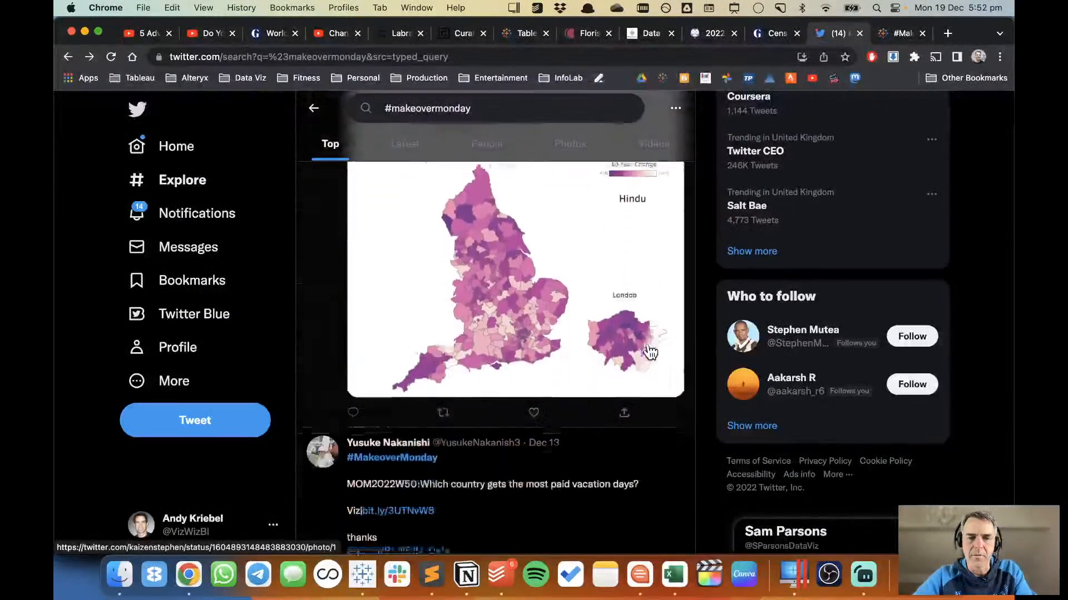
scroll(650, 353, up, 5)
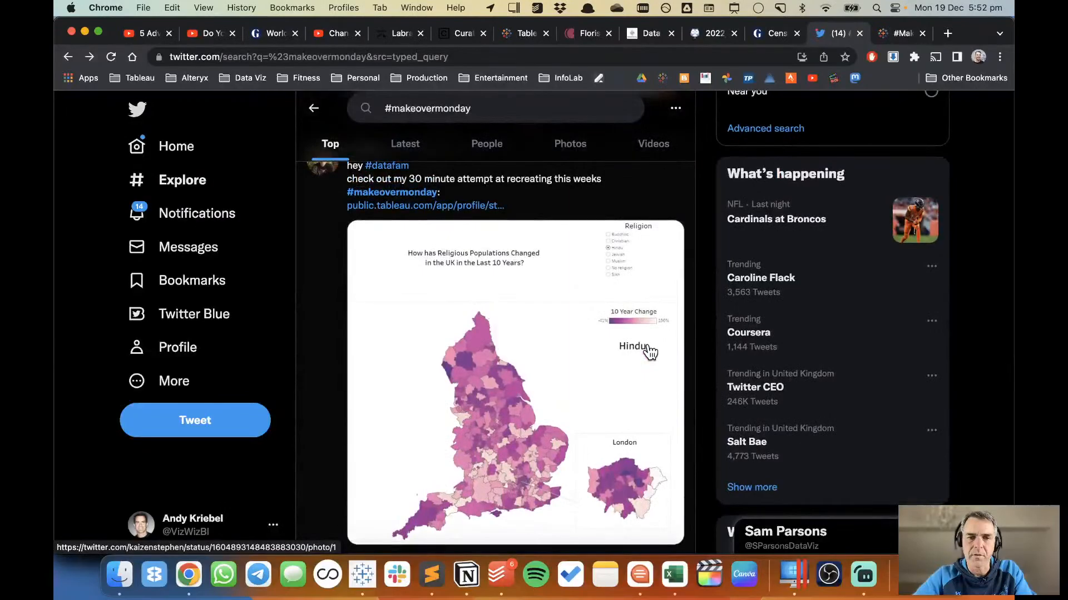
scroll(651, 353, up, 5)
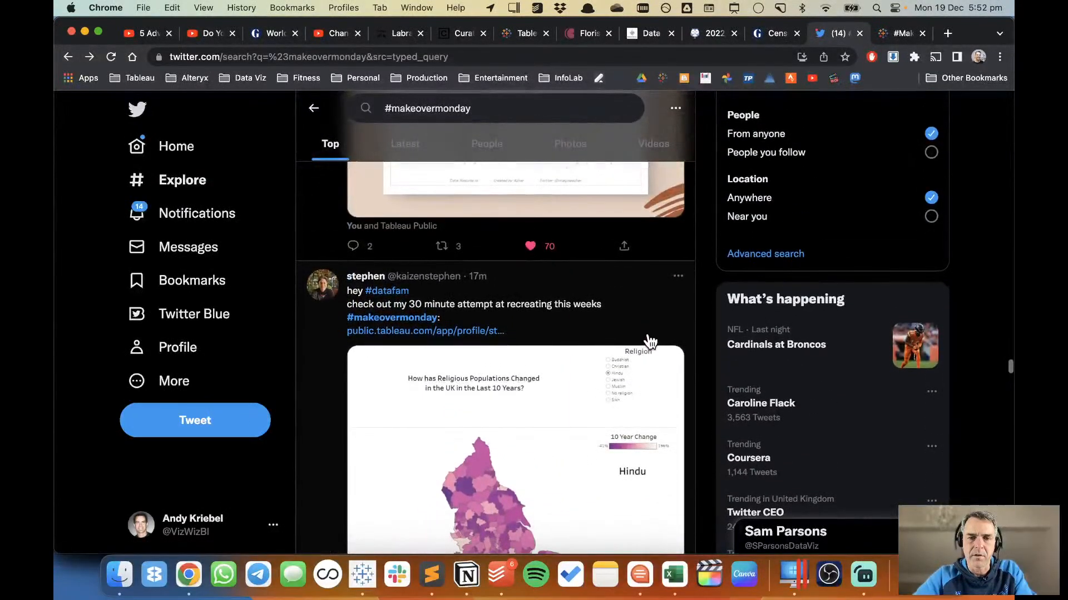
scroll(651, 341, down, 6)
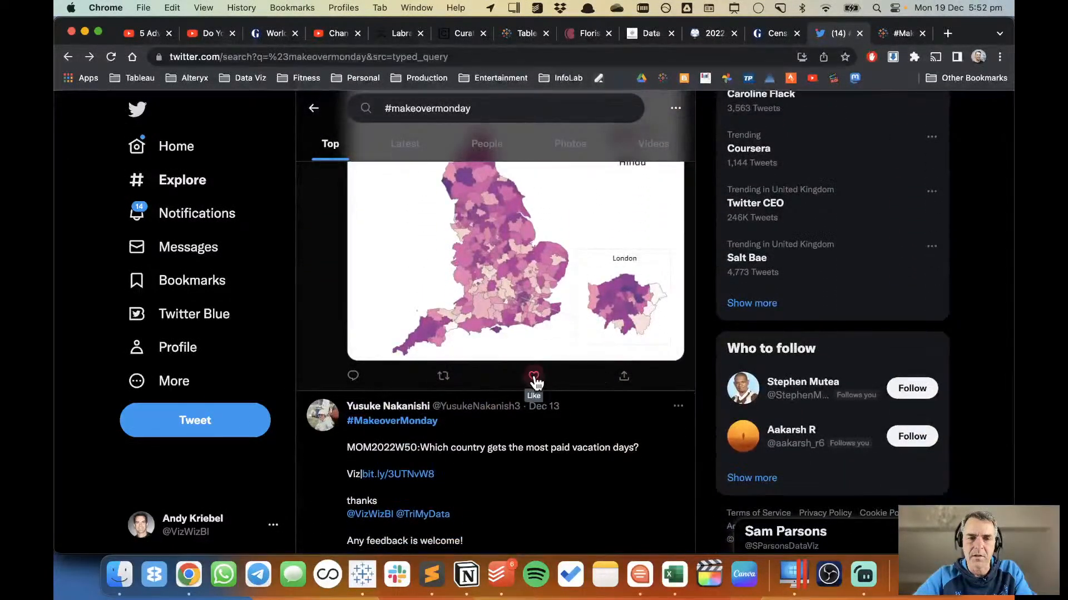
scroll(535, 383, down, 7)
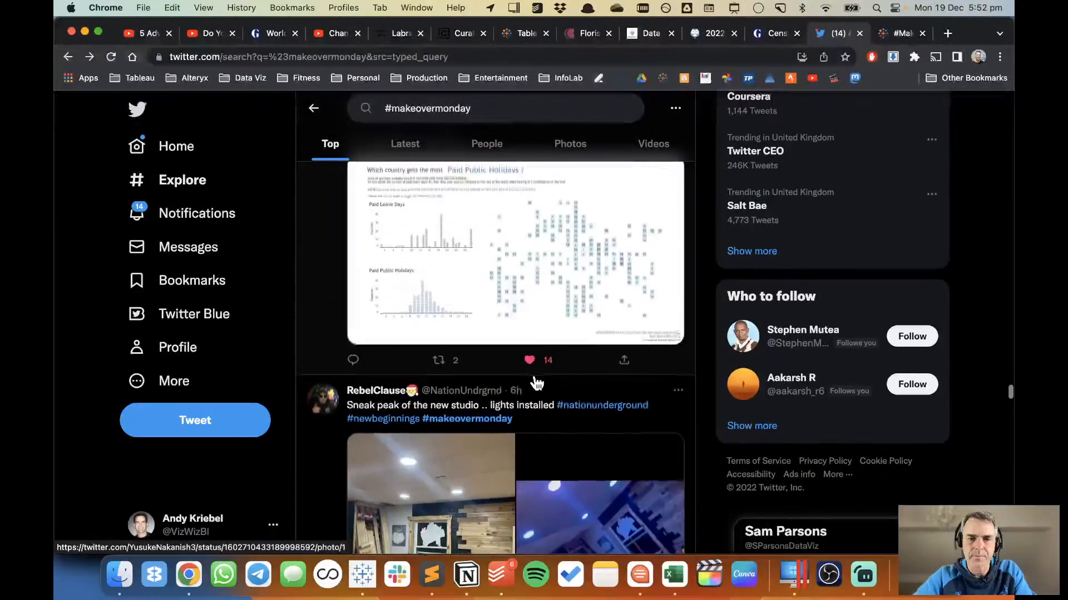
scroll(536, 382, down, 3)
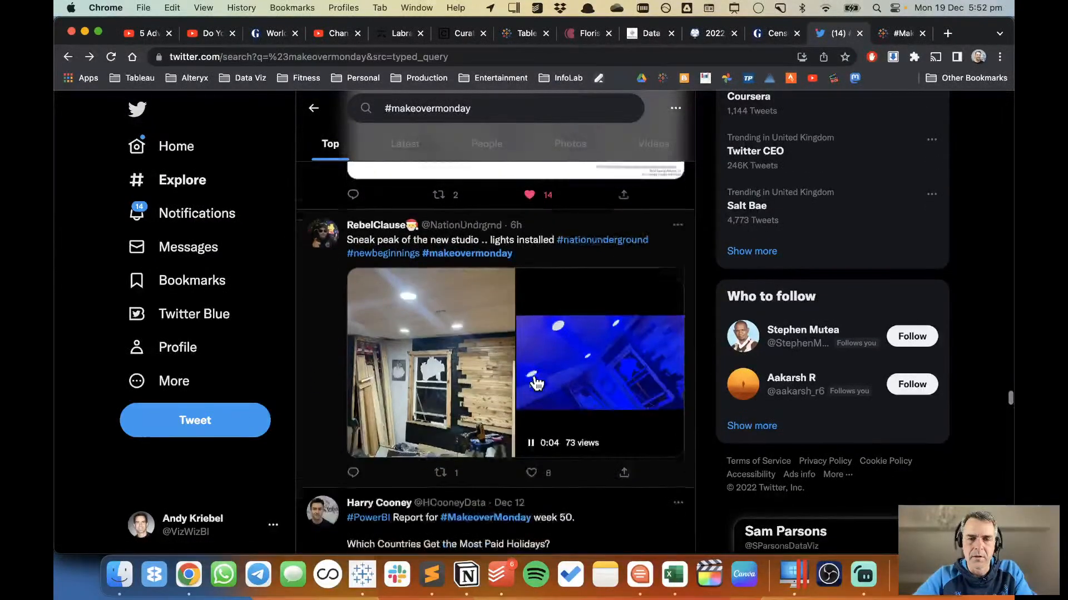
scroll(536, 383, down, 6)
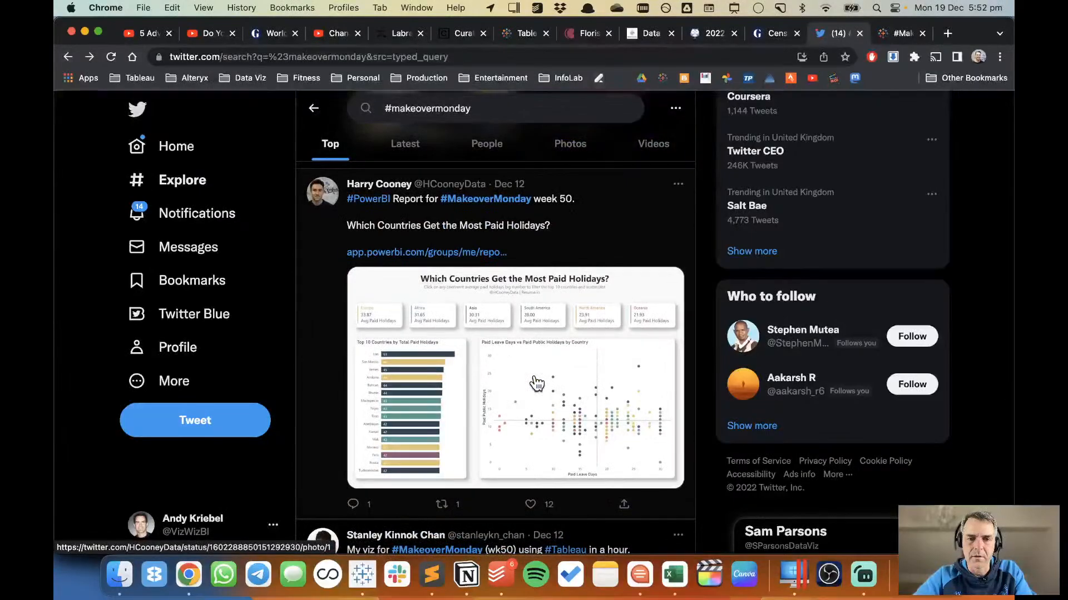
scroll(537, 384, down, 3)
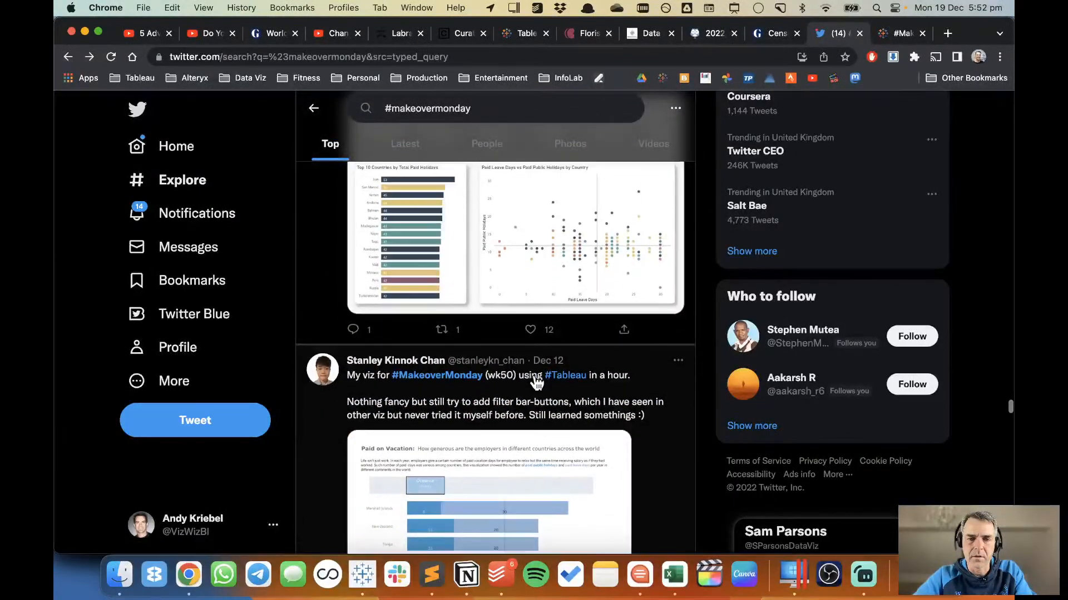
Like the Twitter post with the "Paid on Vacation" bar chart.
scroll(531, 333, down, 4)
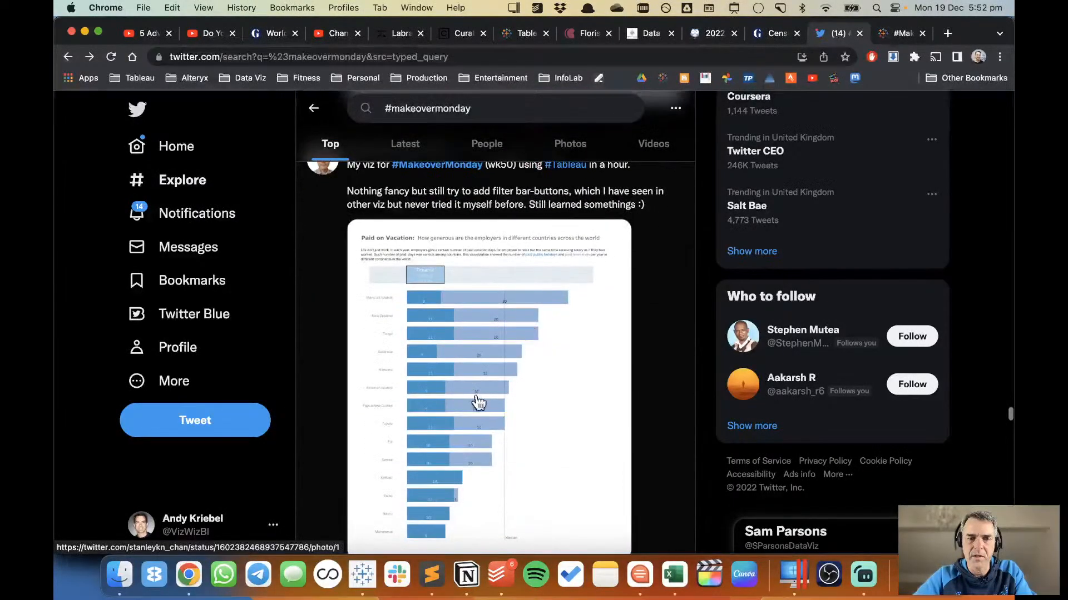
scroll(478, 402, down, 6)
click(531, 279)
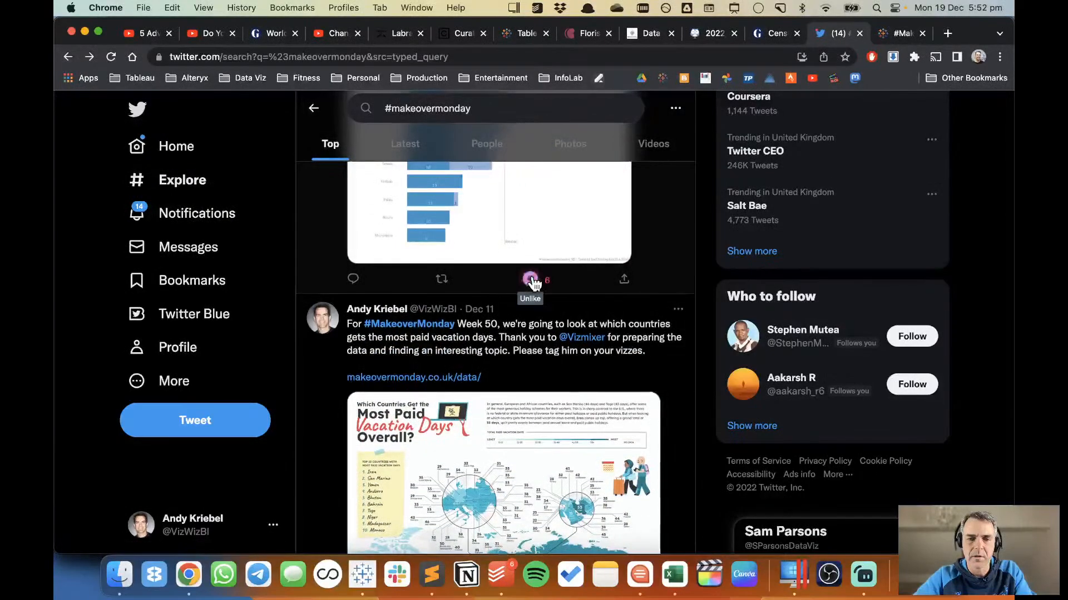
Look through further #makeovermonday posts on Twitter and return to the dot plot in Tableau.
scroll(532, 282, down, 8)
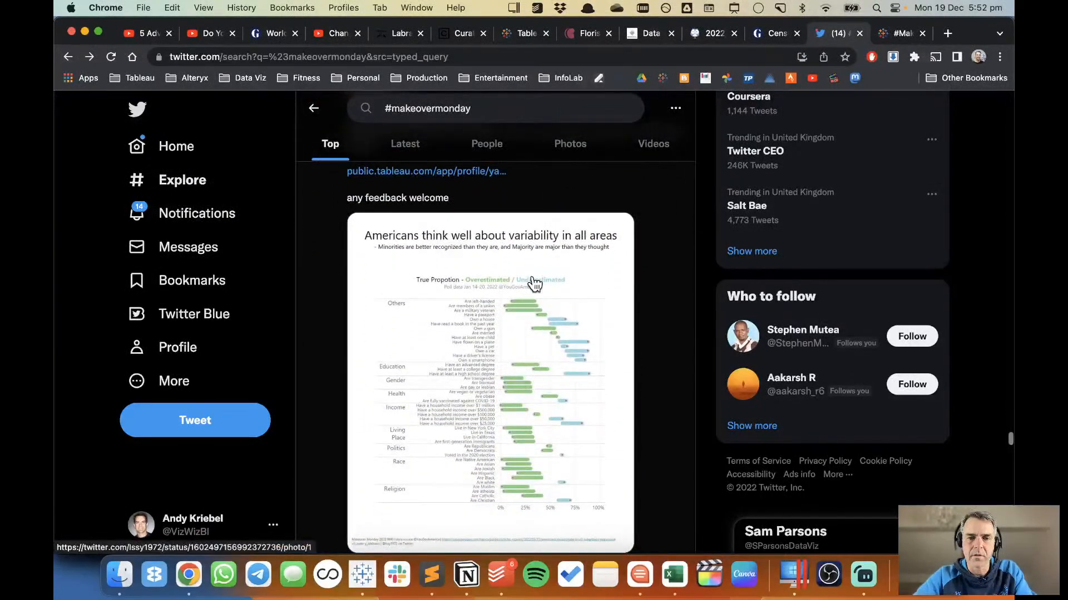
scroll(533, 283, down, 5)
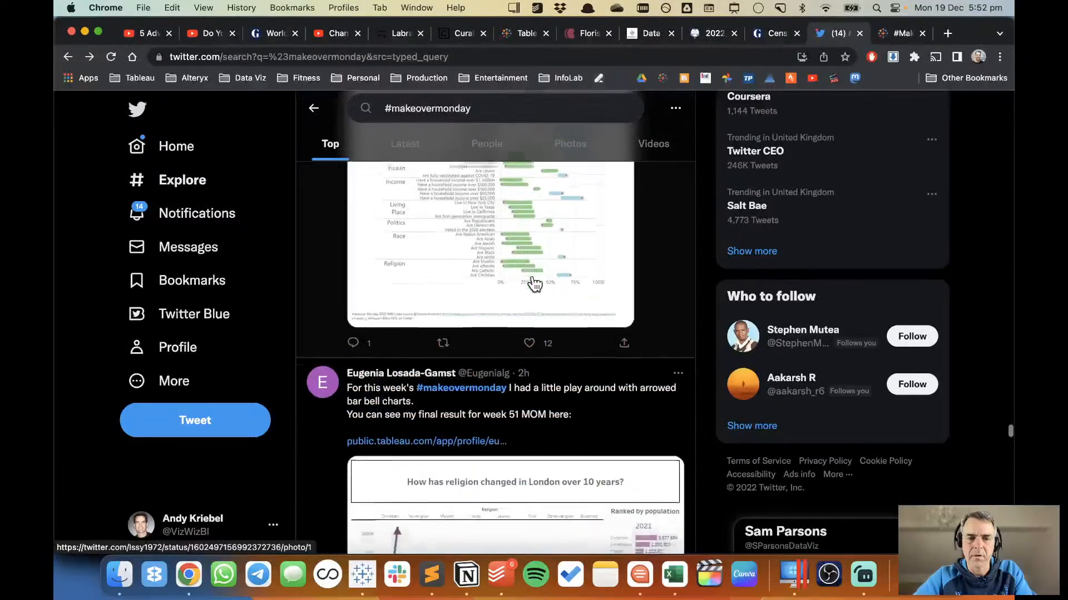
scroll(534, 283, down, 5)
key(super+Tab)
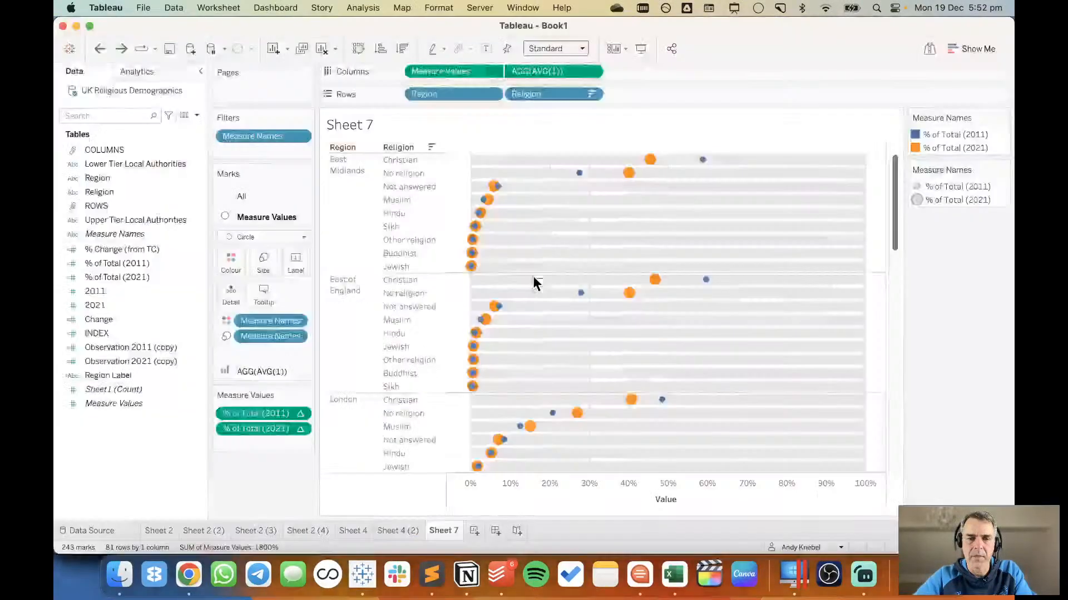
Create a new worksheet and place % of Total (2021) and % of Total (2011) side by side in Columns.
click(475, 531)
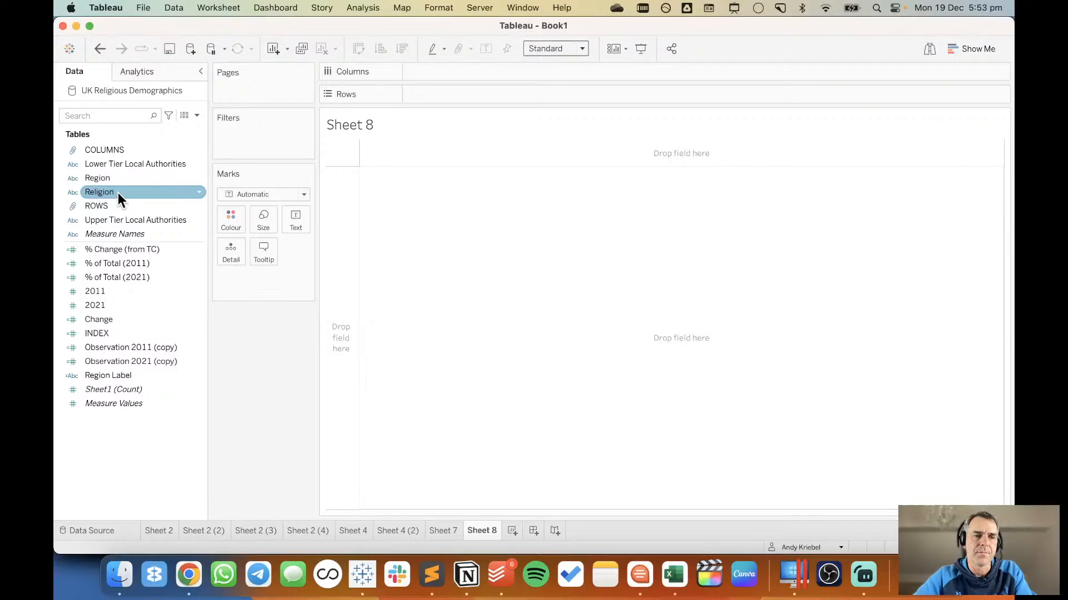
drag(121, 305, 469, 73)
click(135, 267)
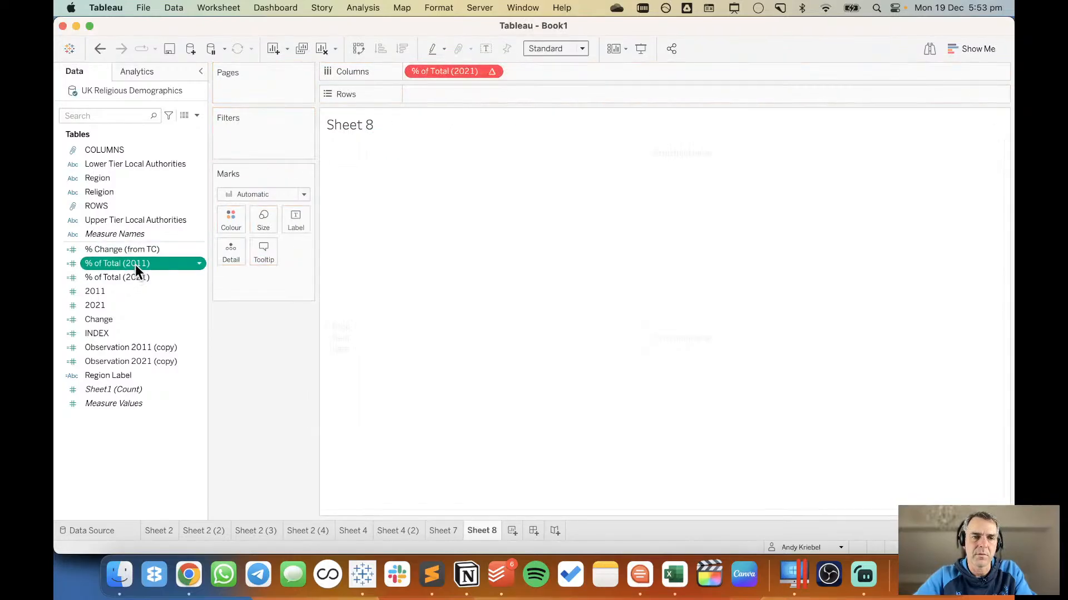
drag(135, 265, 593, 72)
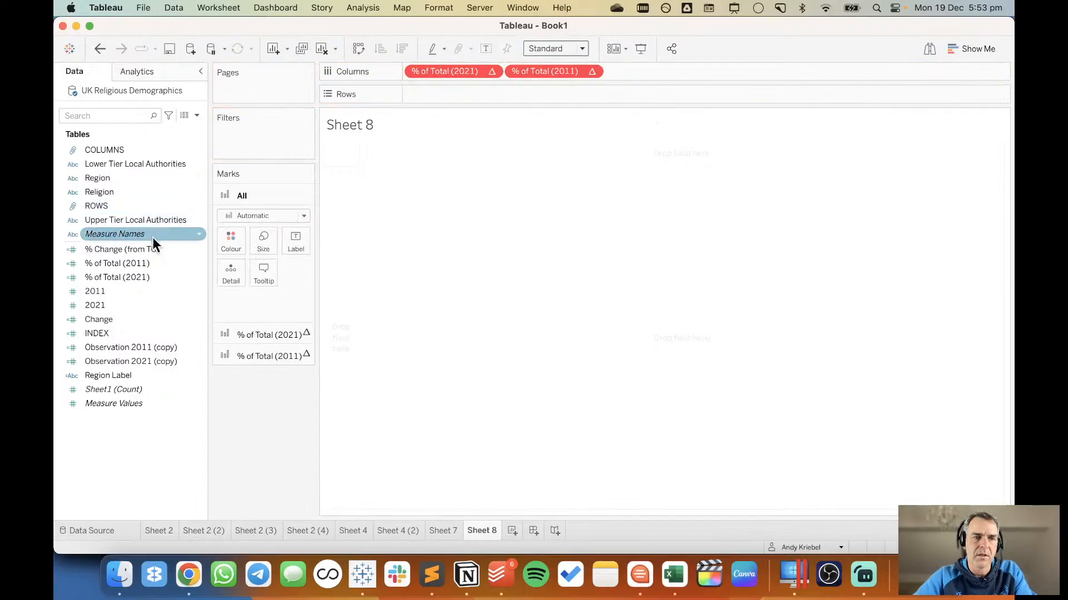
Break the bars down by Religion as a detail and combine both % of Total measures on one shared axis.
click(134, 193)
drag(134, 193, 232, 267)
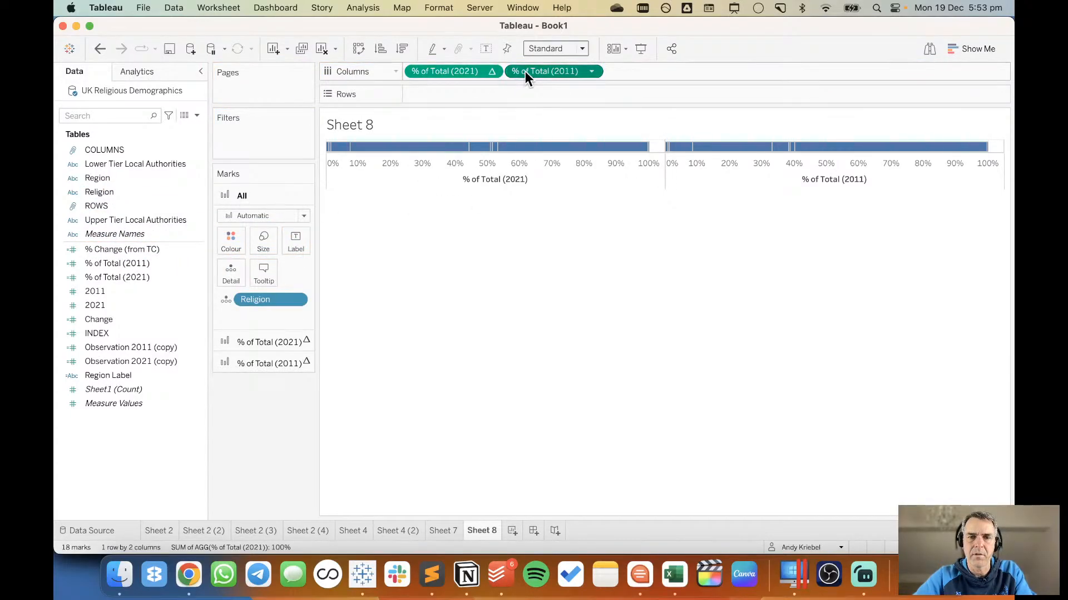
drag(525, 71, 466, 178)
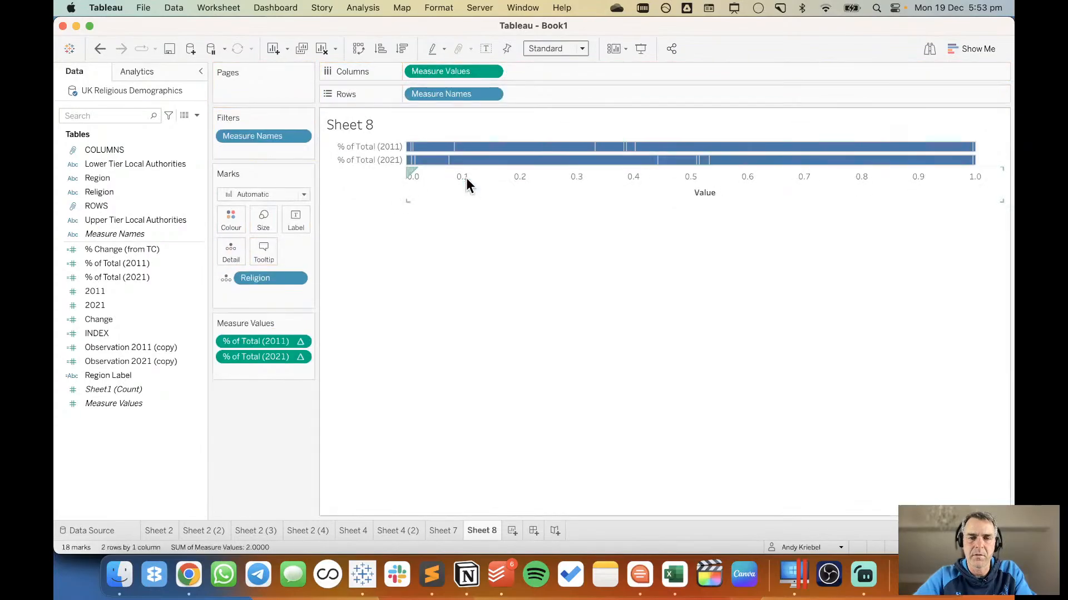
Swap rows and columns to make the bars vertical, and split them by Religion ahead of Measure Names in Columns.
click(357, 48)
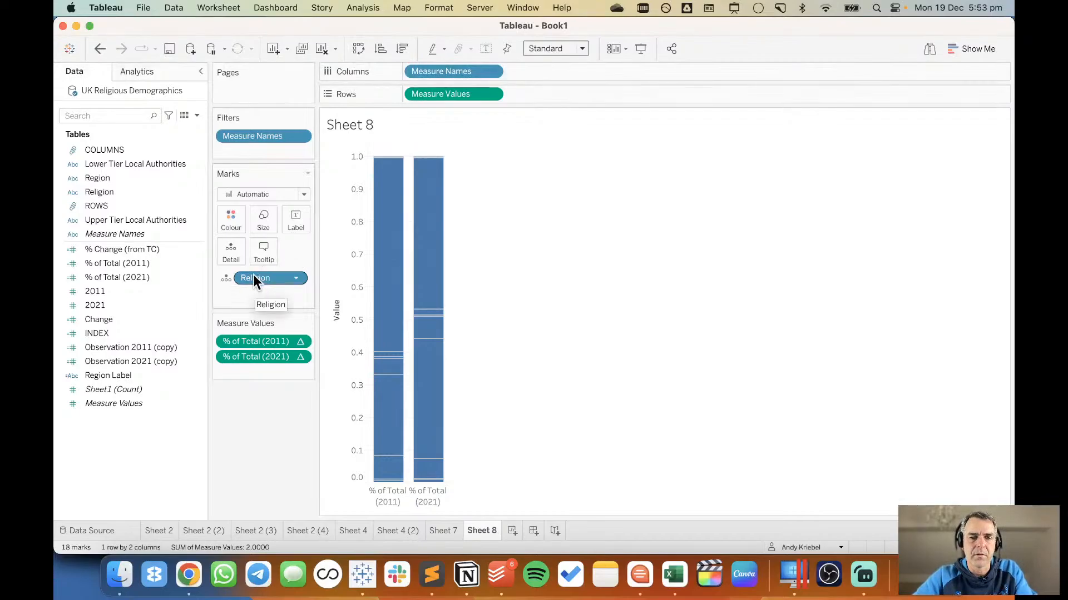
drag(253, 278, 405, 71)
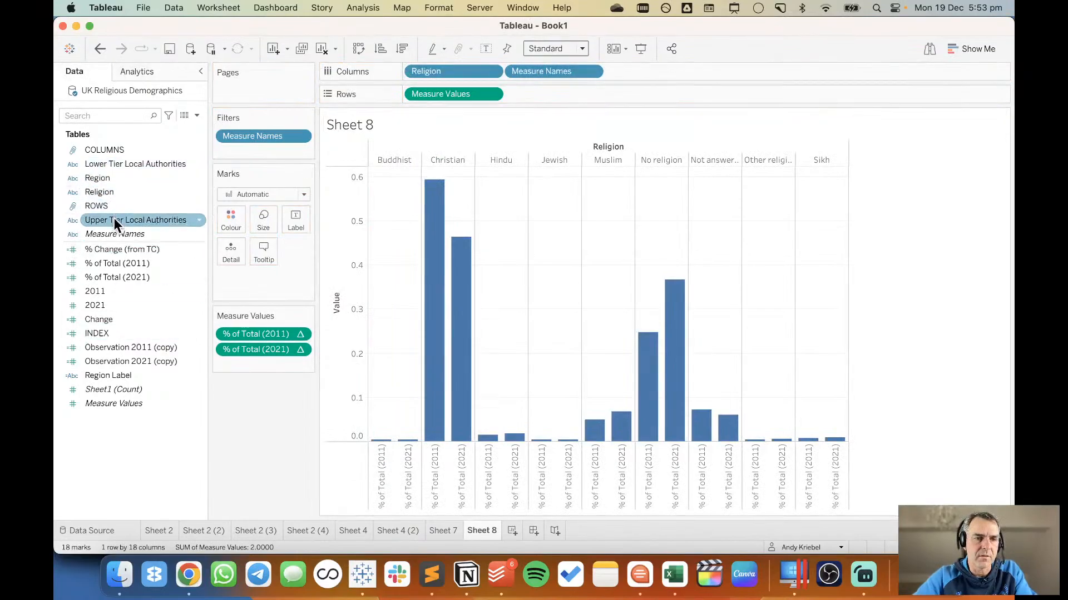
Break the marks down by Upper Tier Local Authorities as a detail and change the mark type to Line.
drag(115, 219, 233, 245)
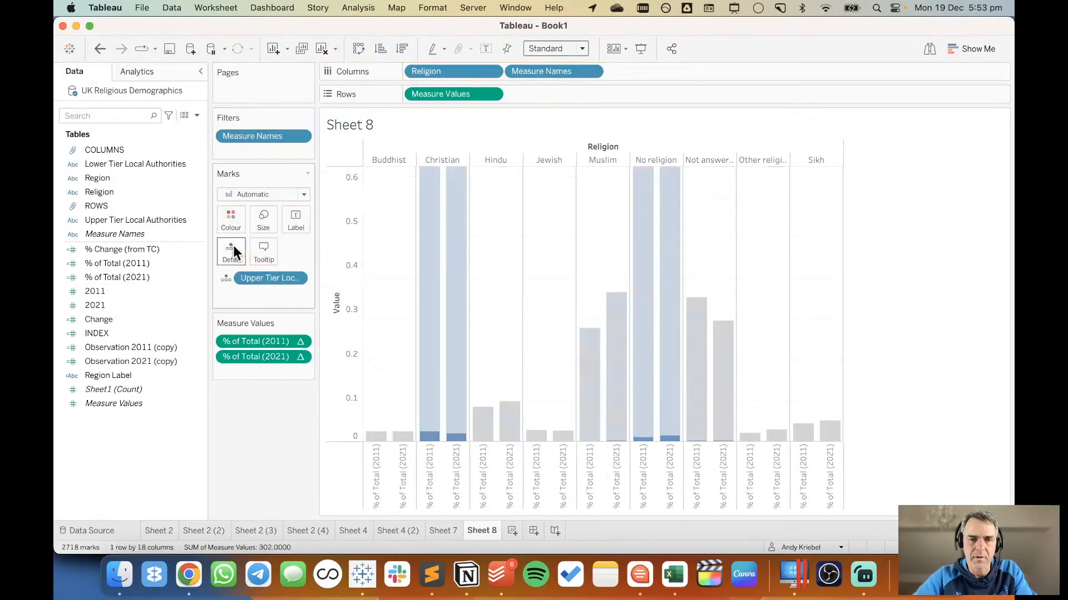
click(247, 198)
click(251, 238)
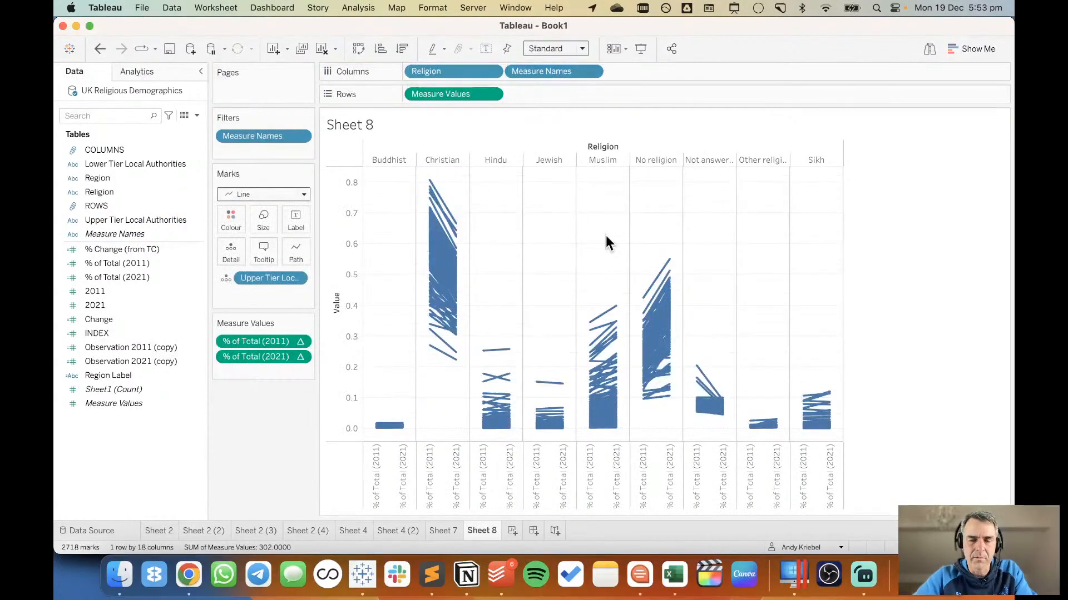
mouse_move(445, 199)
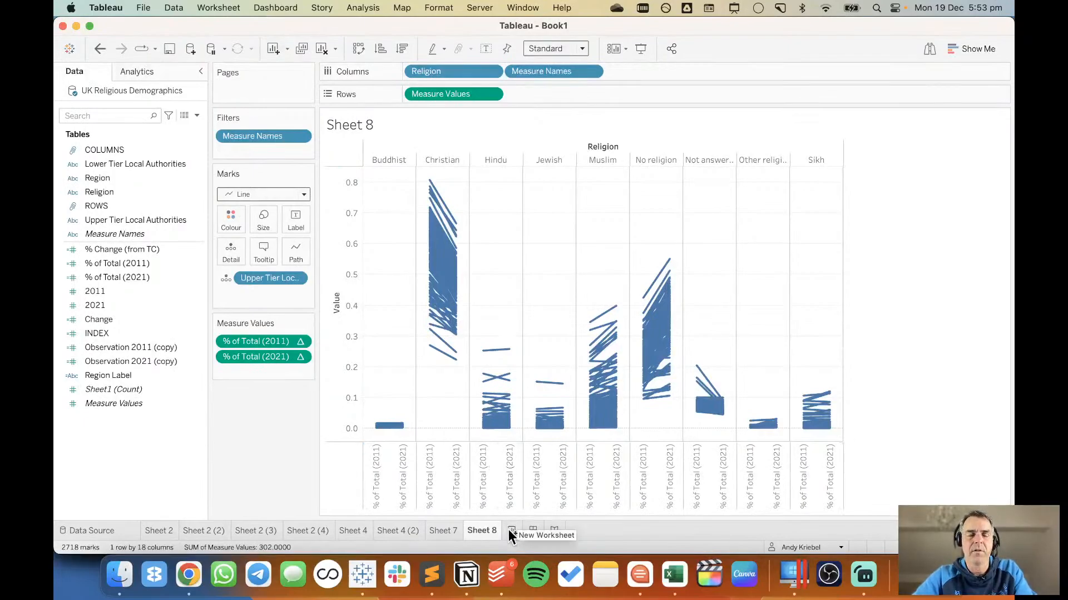
Check the dot plot on Sheet 7, and start a new worksheet that lists Region as rows.
click(444, 531)
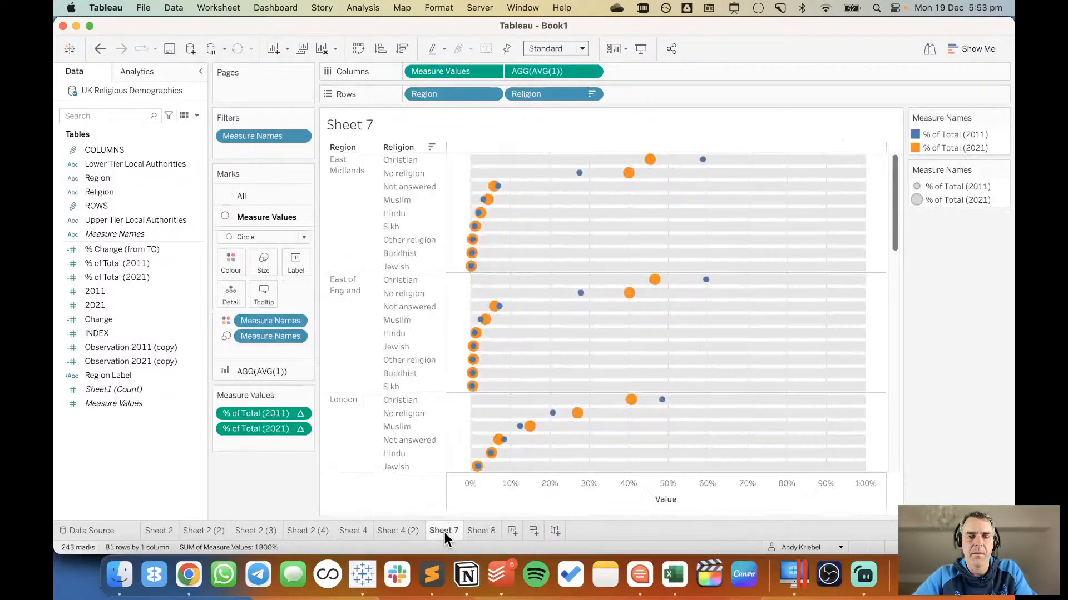
click(511, 529)
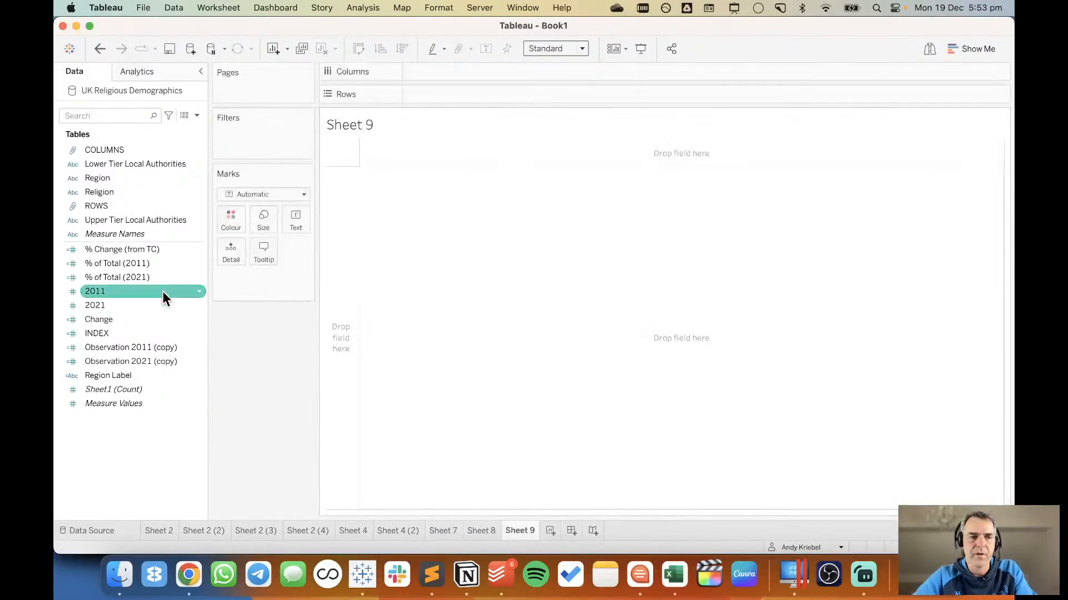
click(115, 178)
drag(115, 178, 335, 215)
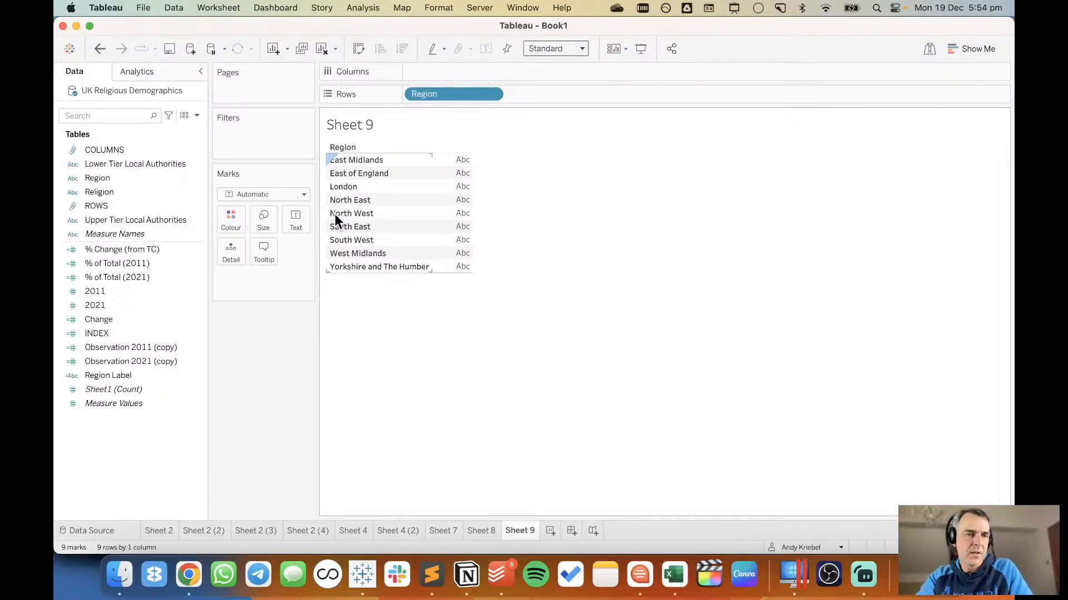
Review the formula of the Change calculated field and close it without editing.
click(103, 192)
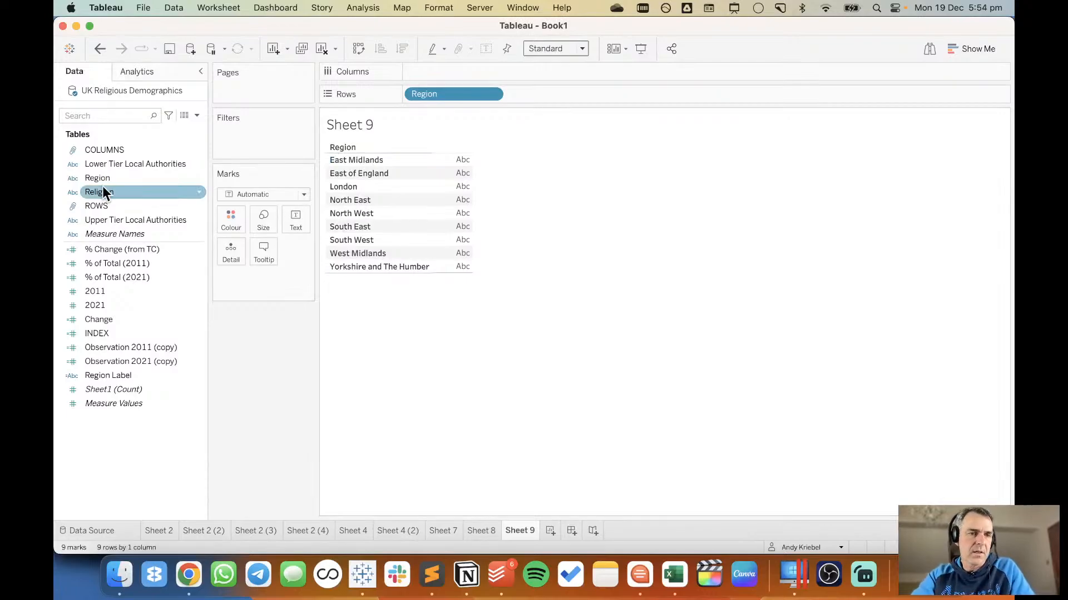
right_click(142, 319)
click(176, 102)
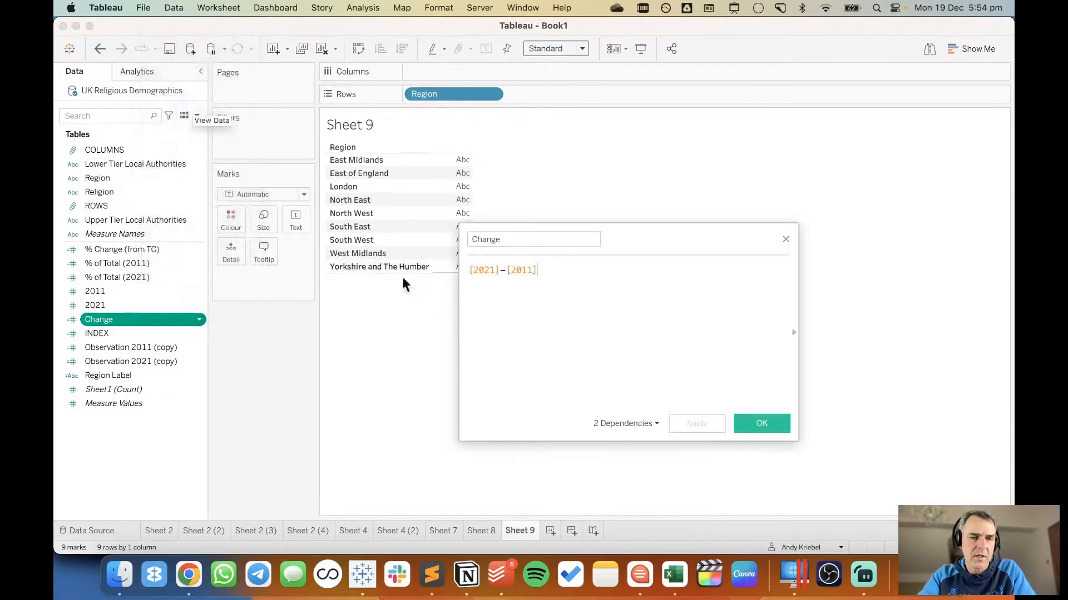
click(785, 240)
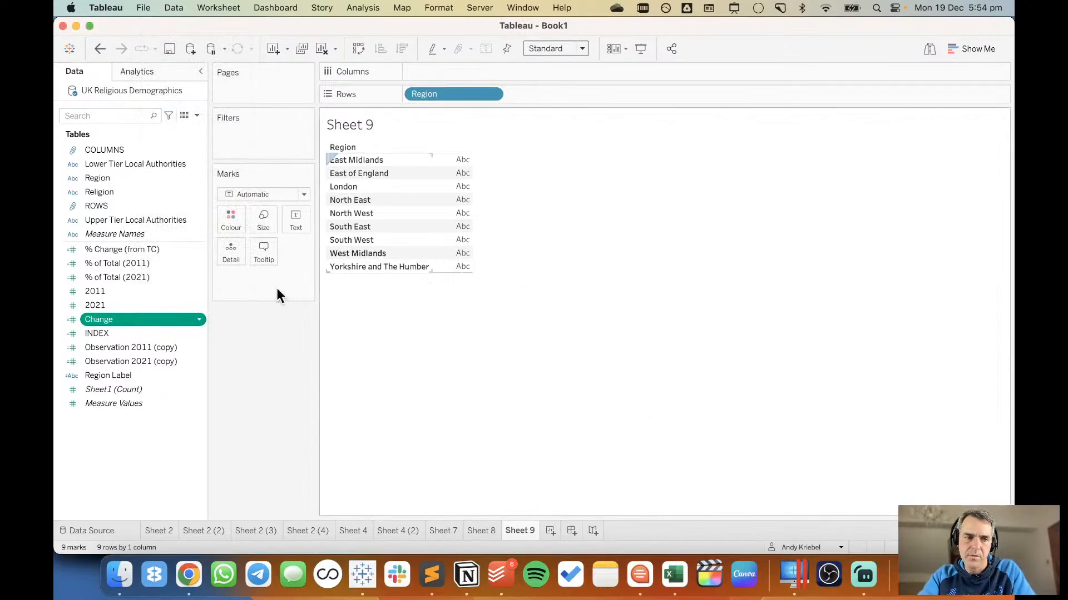
Create a calculated field named "Increased?" with the formula [Change]>0.
right_click(149, 421)
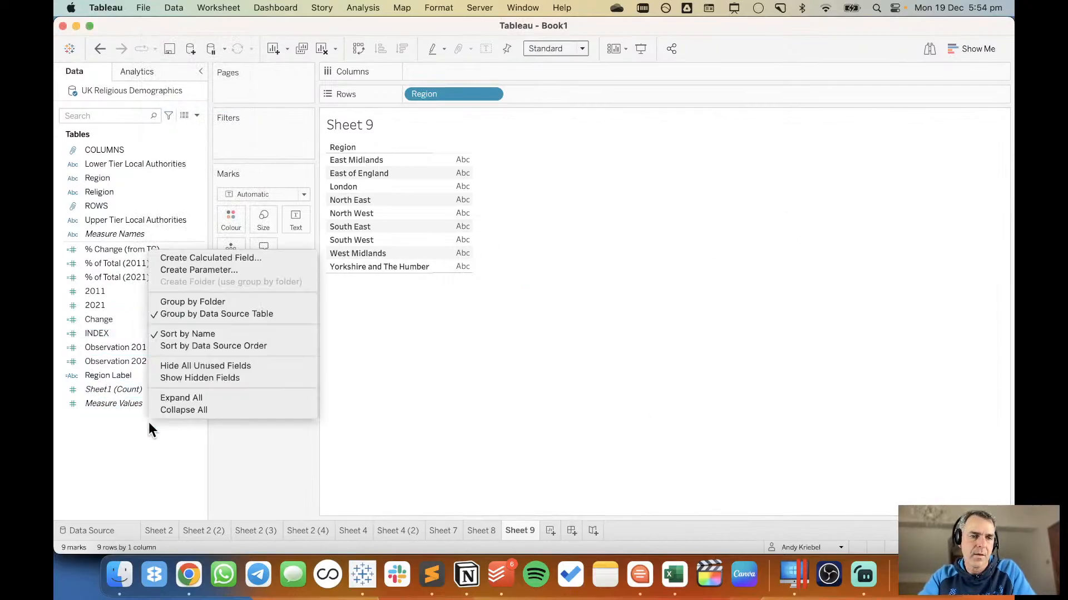
click(225, 259)
text(Increased?)
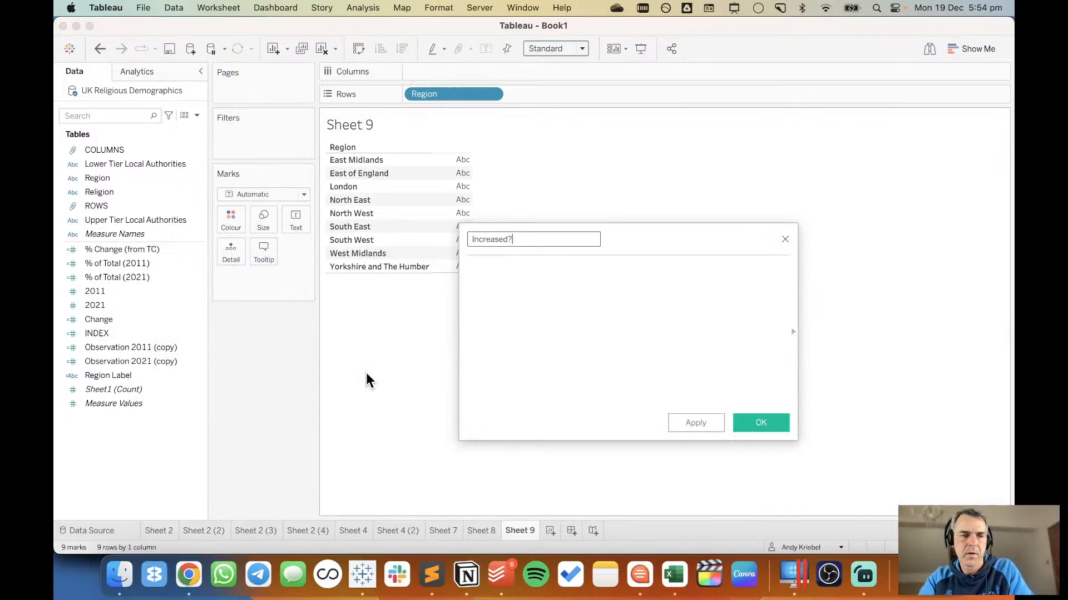
click(543, 343)
text([Change])
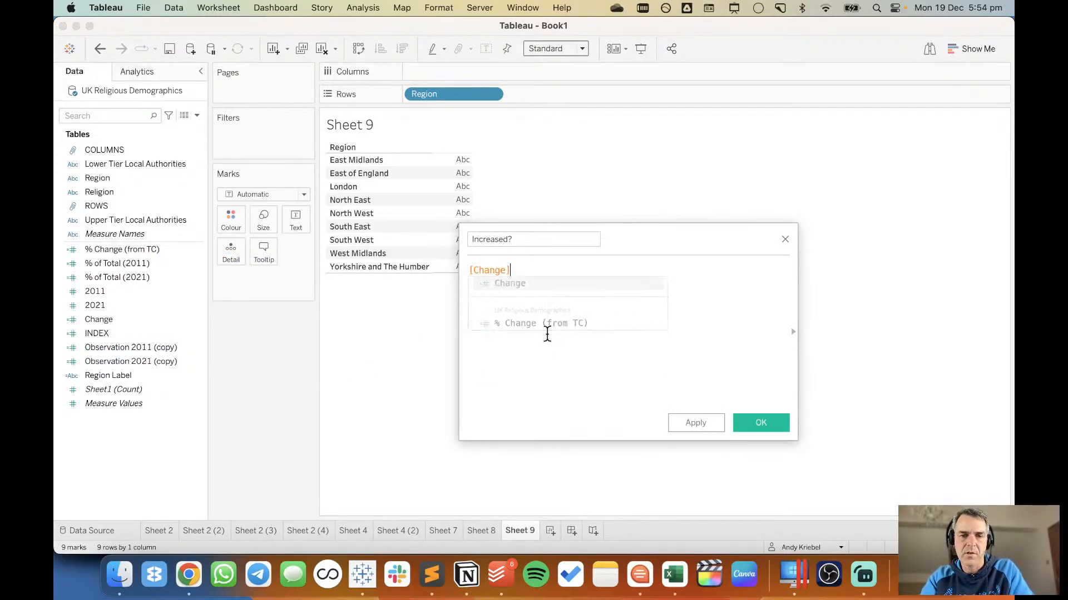
text(<0)
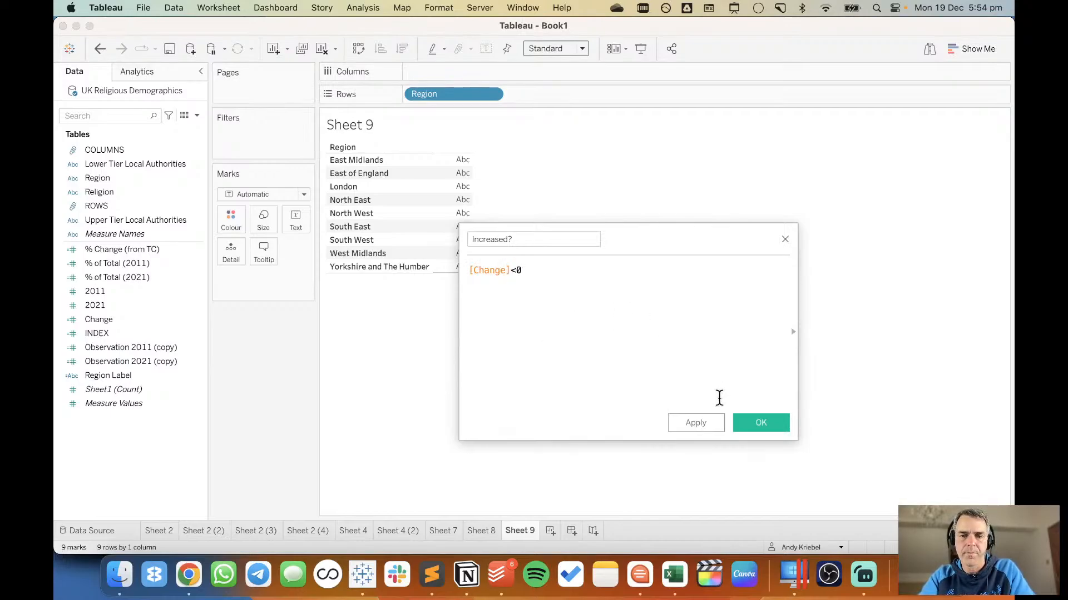
key(BackSpace)
key(BackSpace)
text(>0)
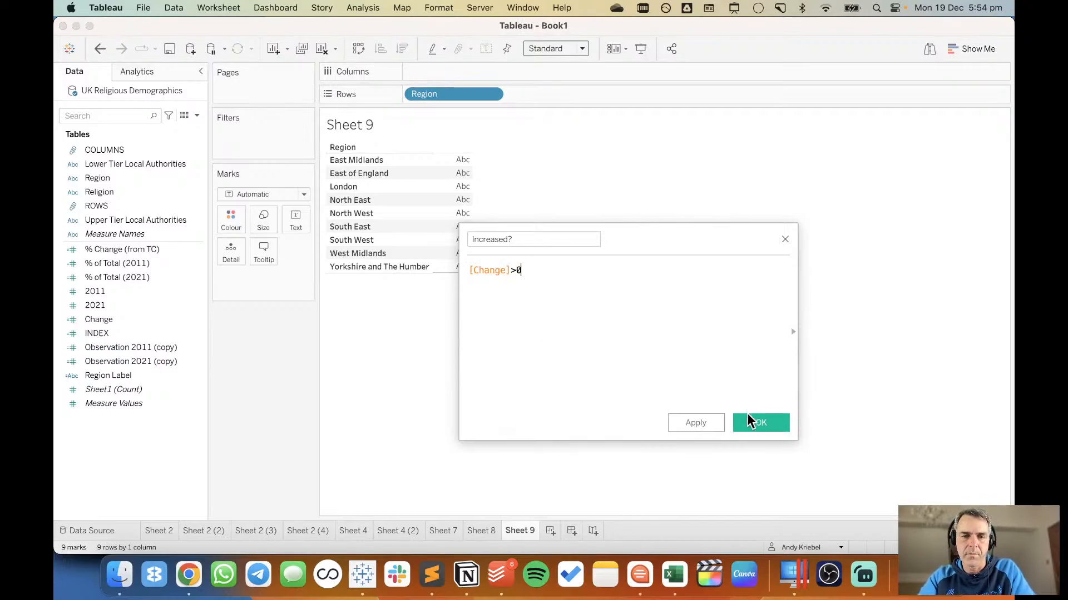
click(753, 422)
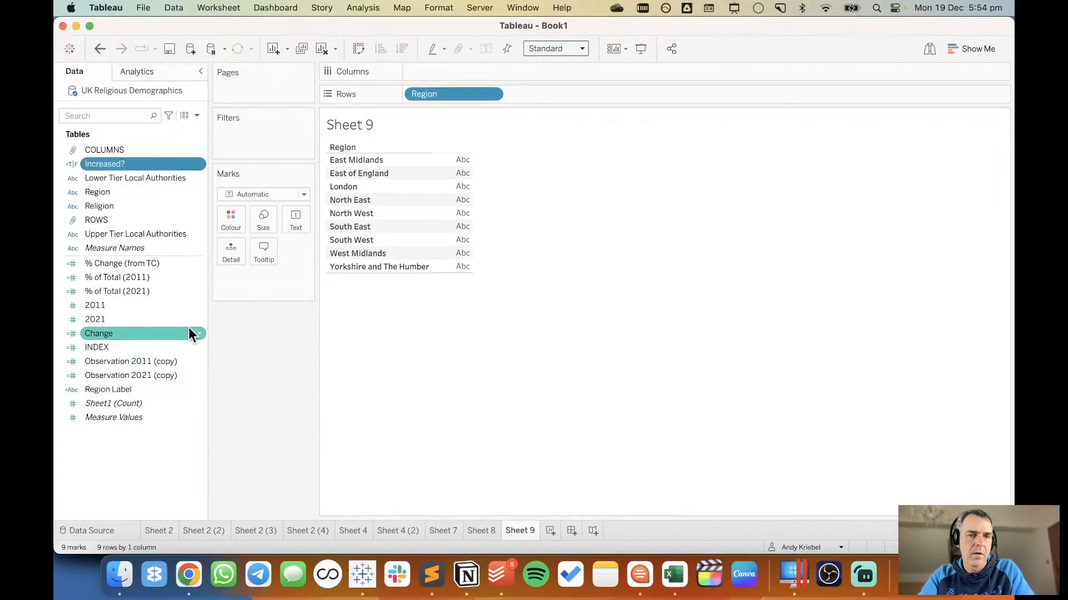
Place Increased? in Columns and fill the table with the distinct count (CNTD) of Lower Tier Local Authorities.
drag(142, 159, 446, 78)
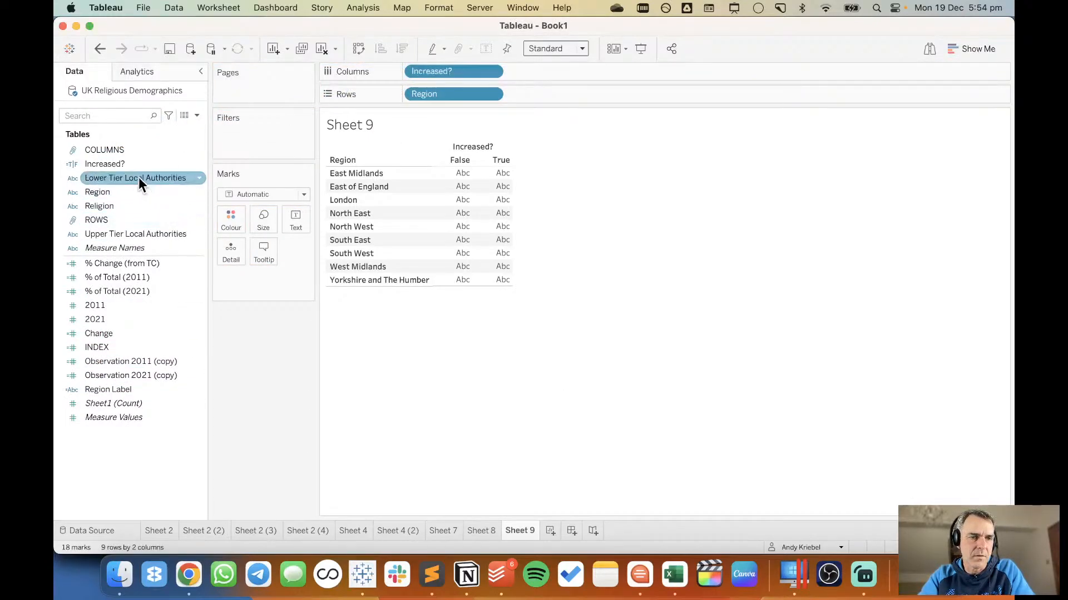
drag(139, 178, 479, 201)
drag(535, 95, 476, 199)
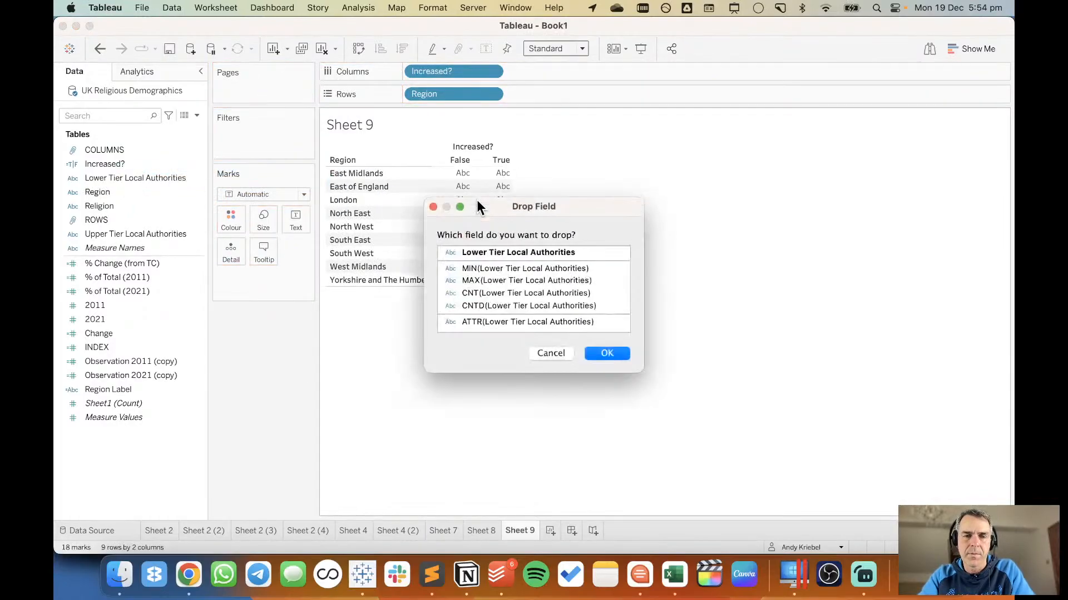
double_click(498, 306)
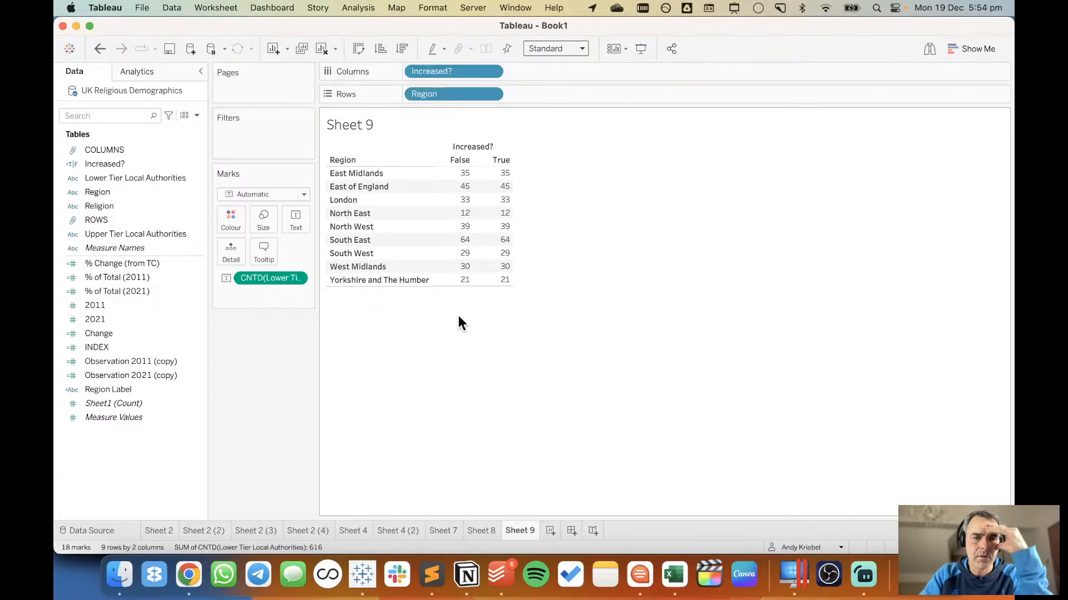
Break each region's authority counts down by Religion by adding it after Region in Rows.
drag(136, 206, 566, 90)
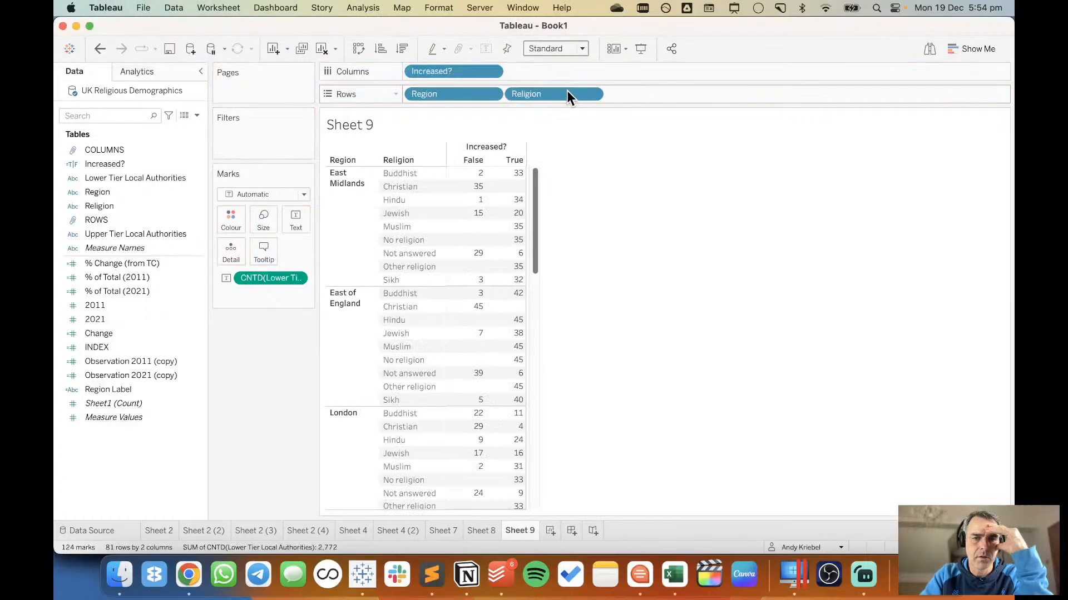
mouse_move(476, 191)
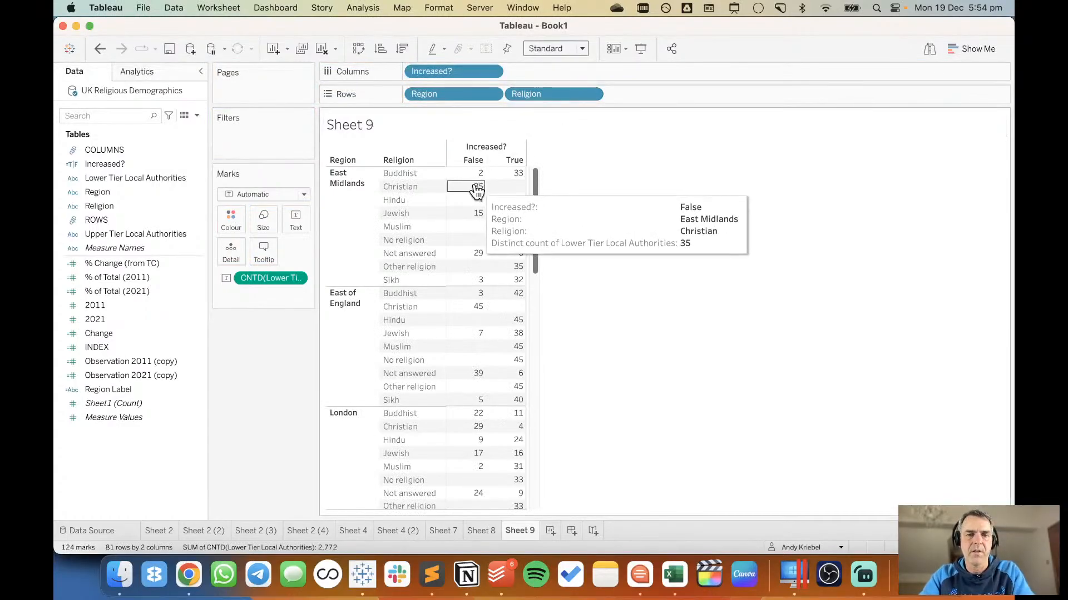
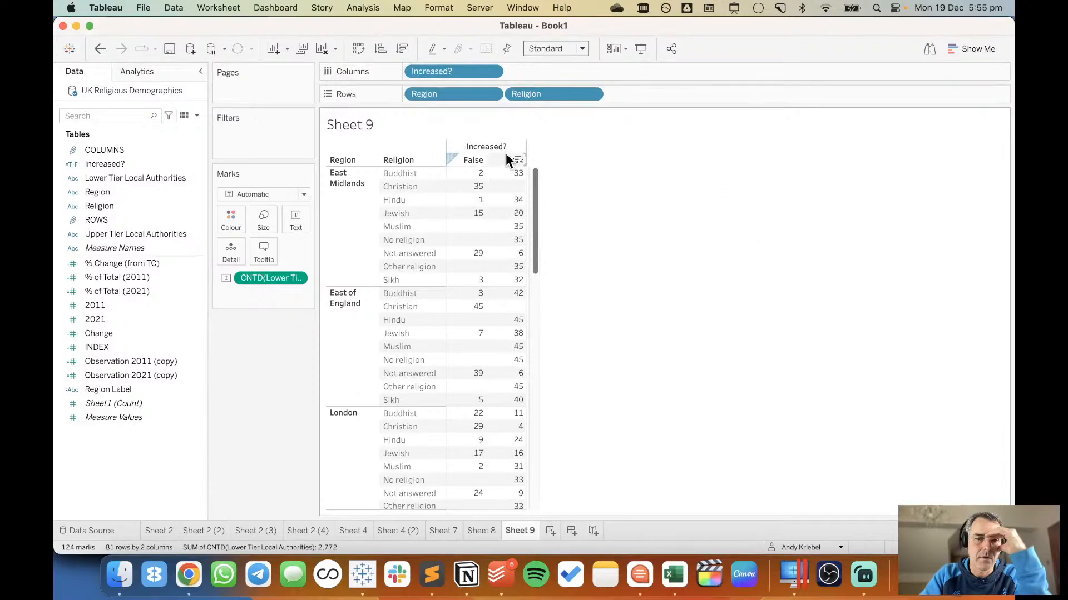
Set the alias of the True value of Increased? to INCREASED.
right_click(506, 158)
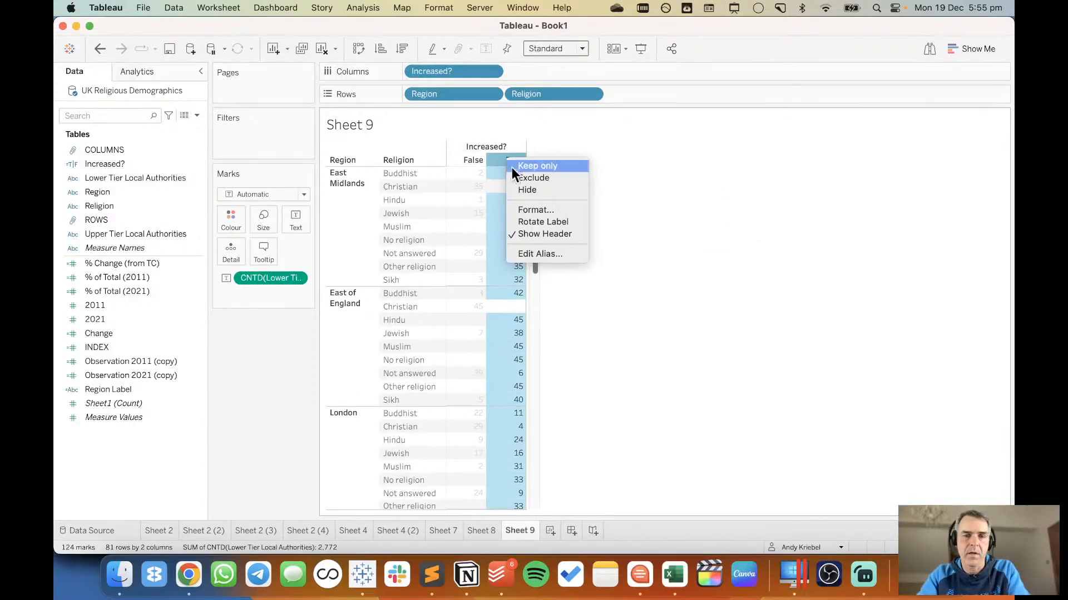
click(536, 254)
text(INCE)
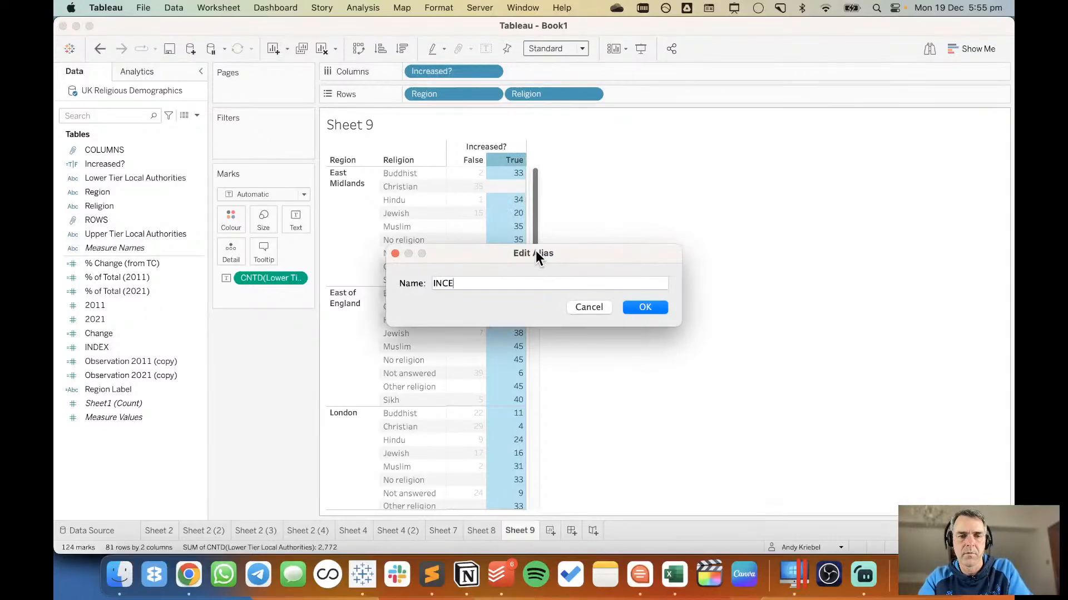
key(BackSpace)
text(REASED)
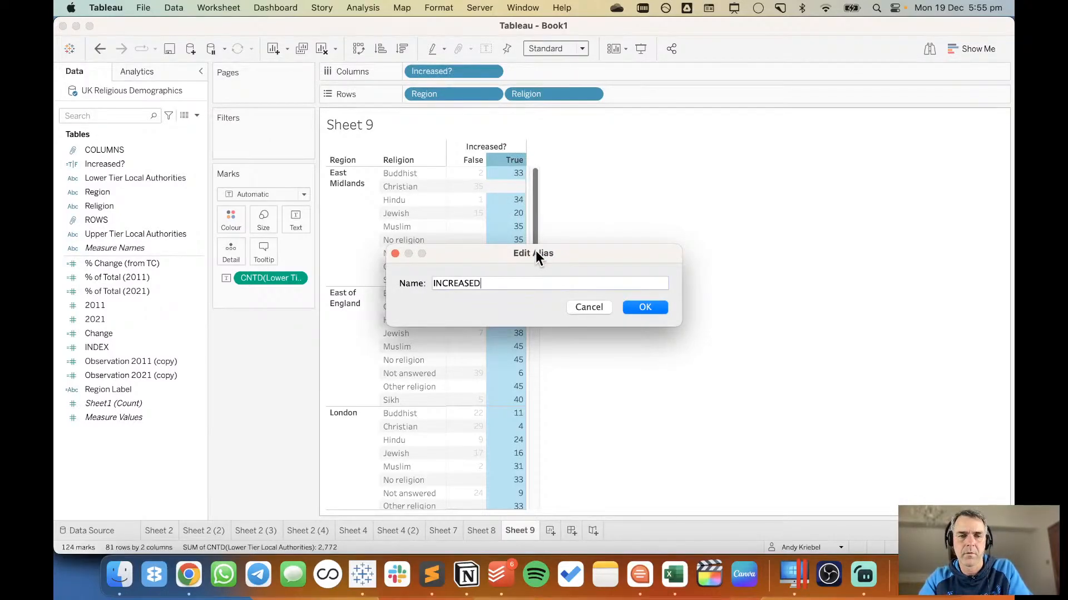
key(Return)
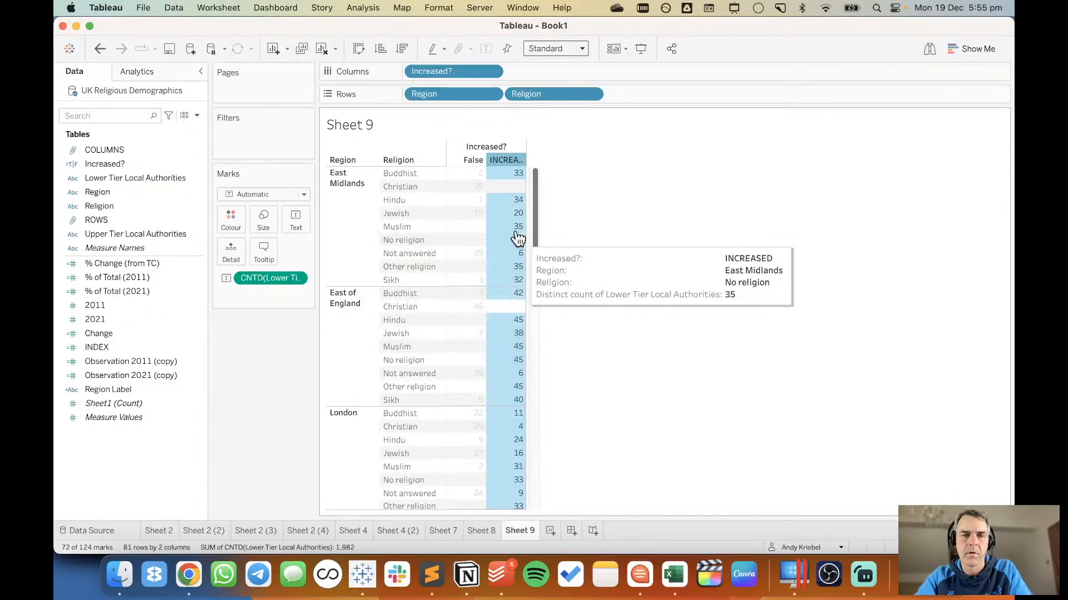
Set the alias of the False value of Increased? to DECREASE and widen the table columns to fit both headers.
right_click(467, 161)
click(492, 257)
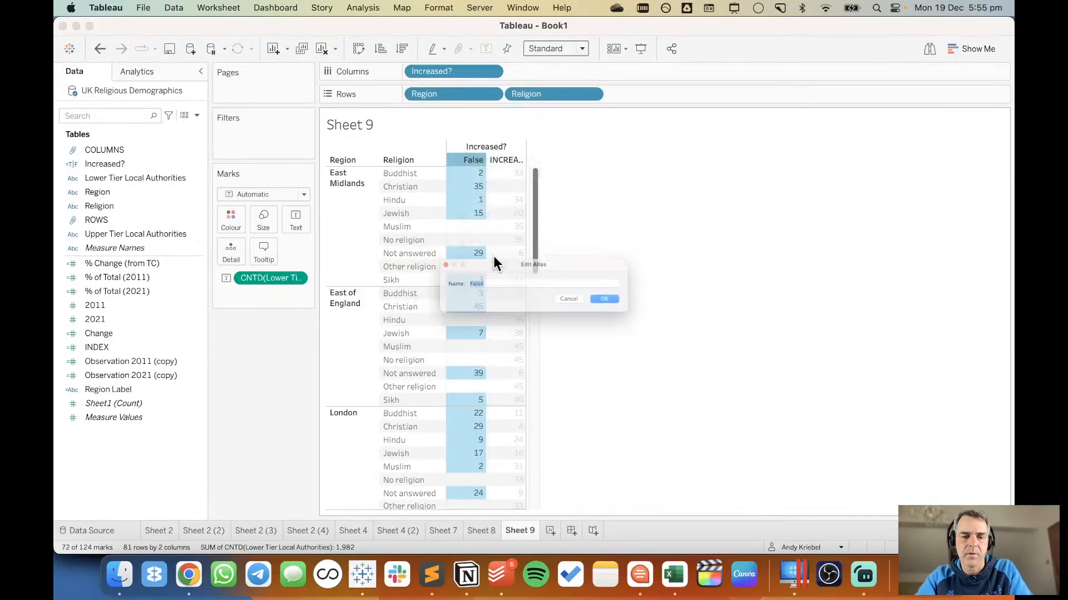
text(DECREASED)
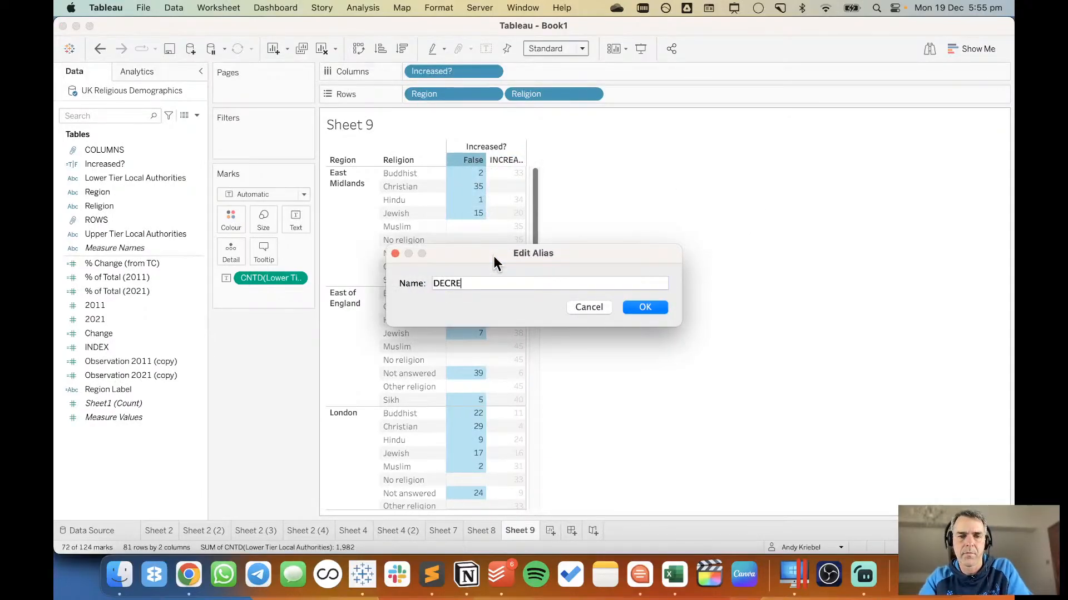
key(Return)
click(637, 241)
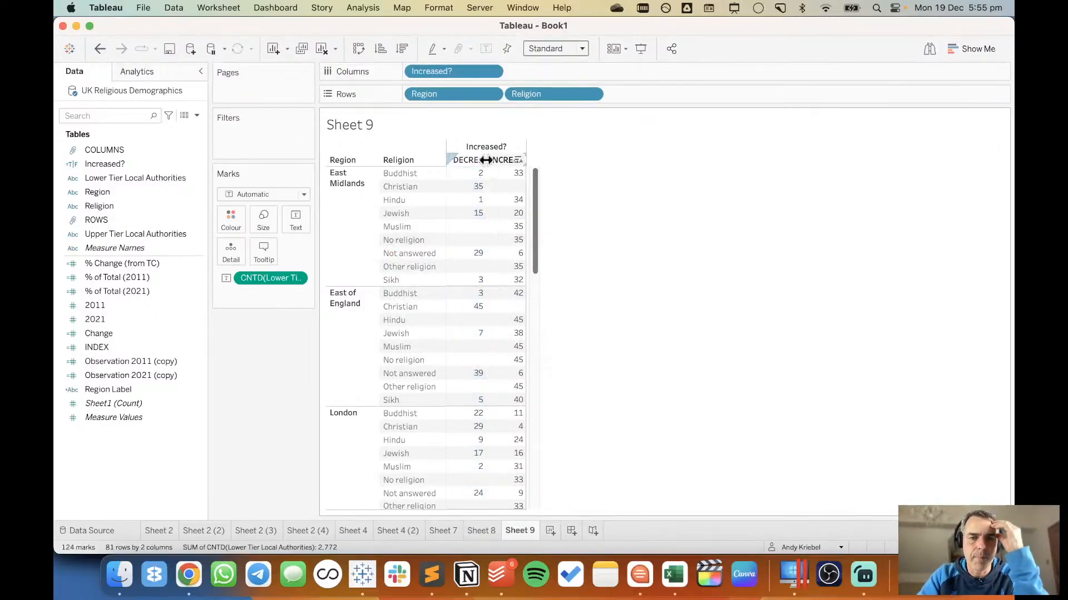
drag(485, 160, 510, 160)
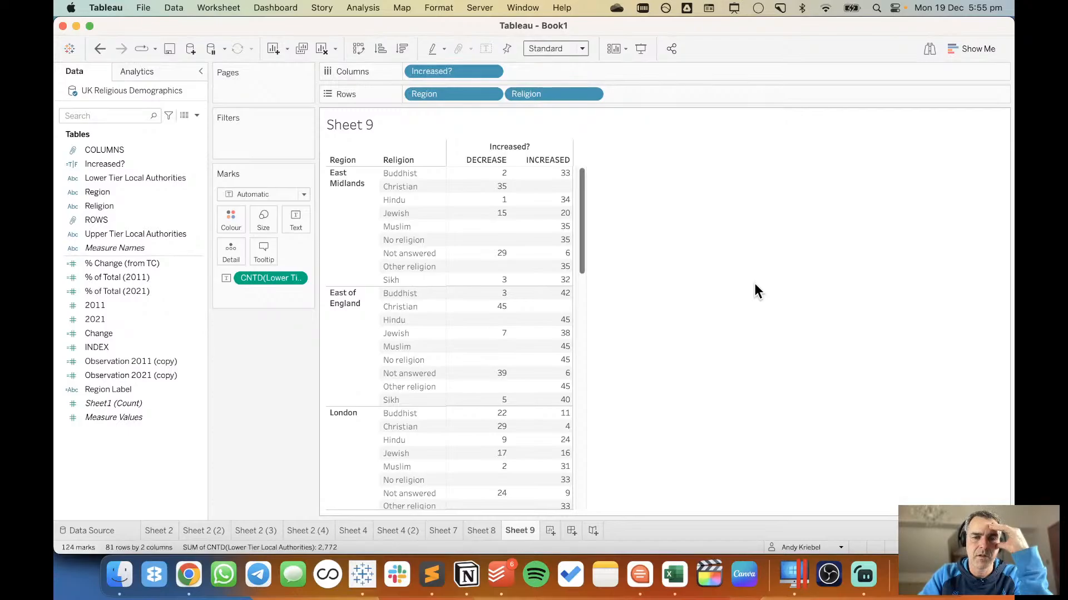
Try adding subtotals of the authority counts for each region, and undo them.
mouse_move(572, 215)
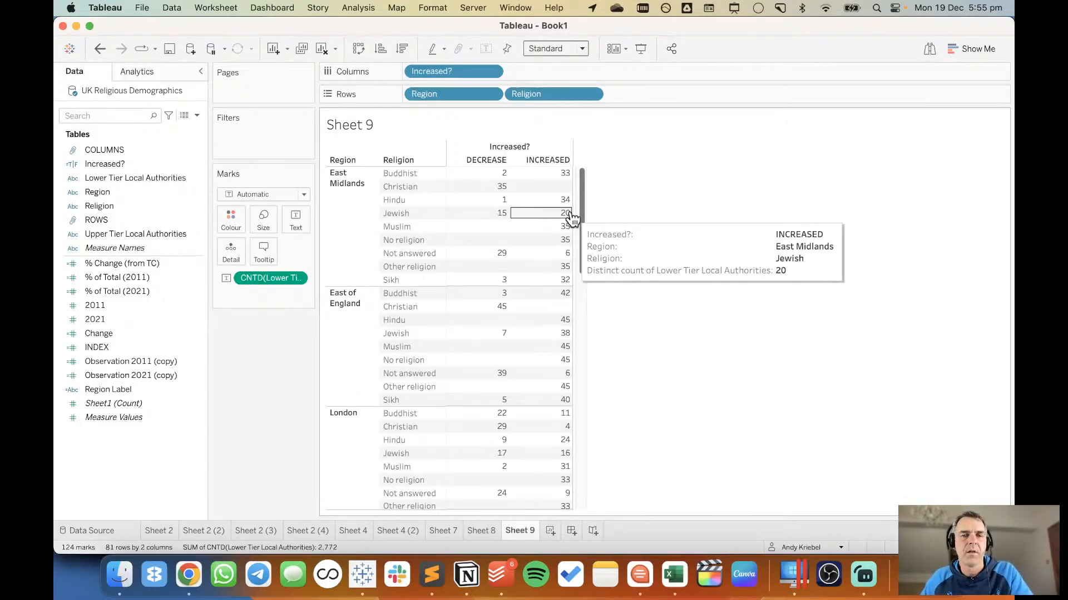
click(138, 71)
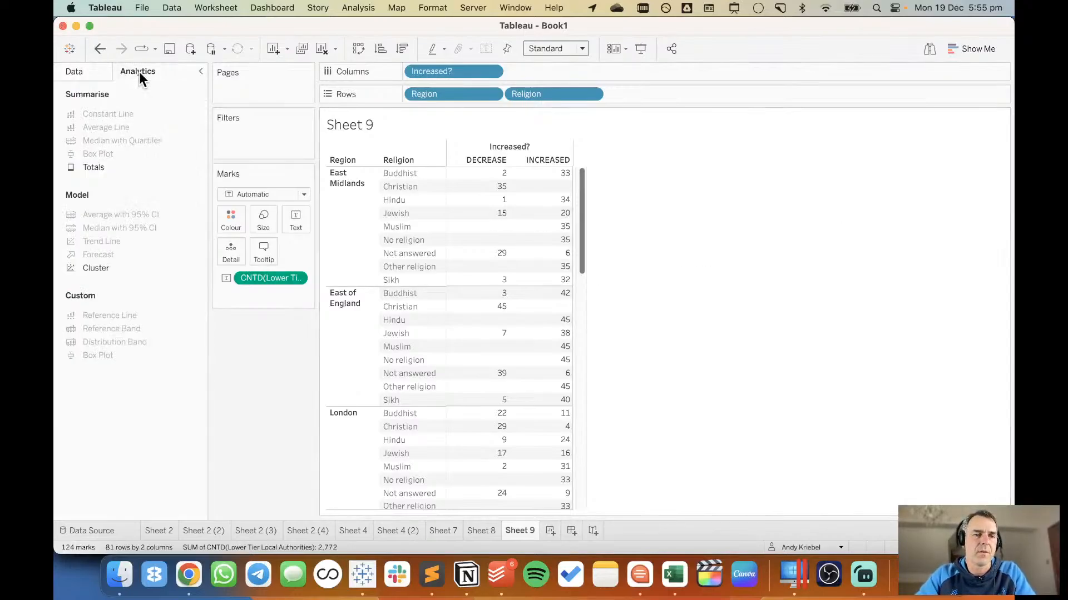
drag(123, 165, 449, 162)
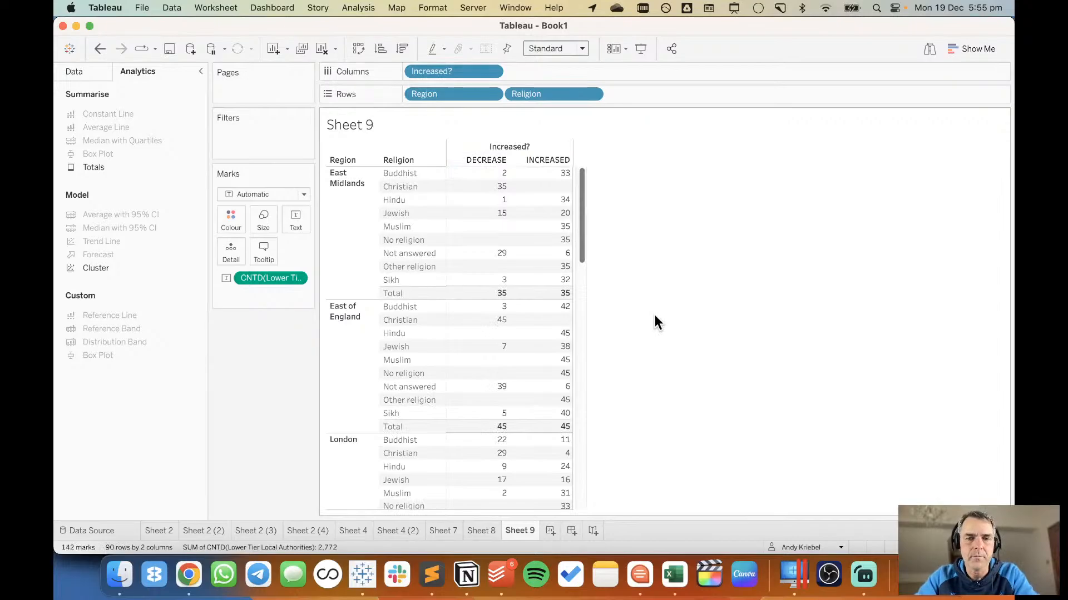
mouse_move(499, 301)
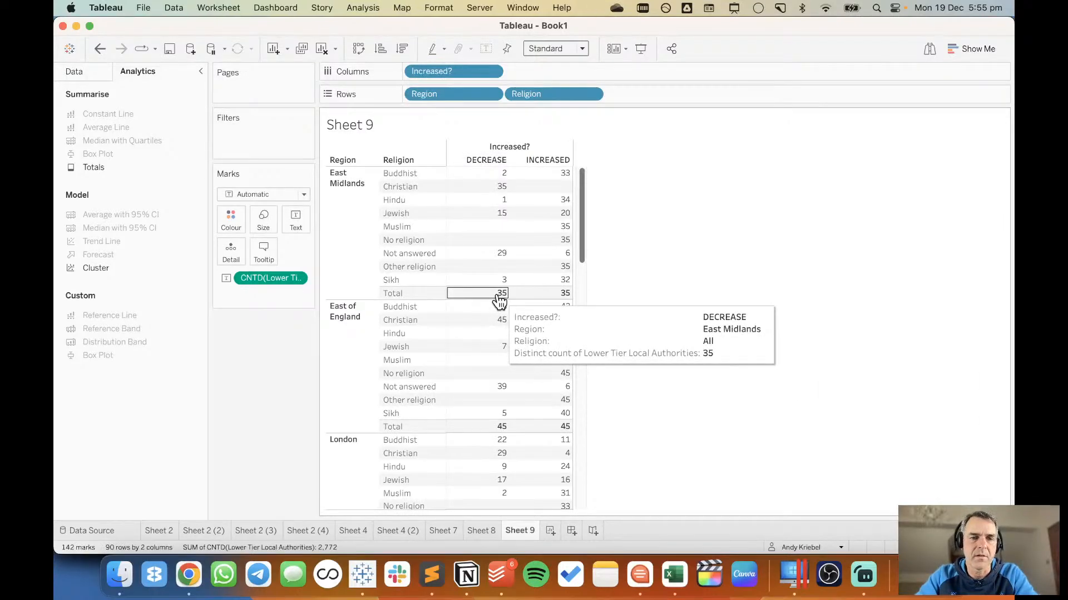
click(95, 48)
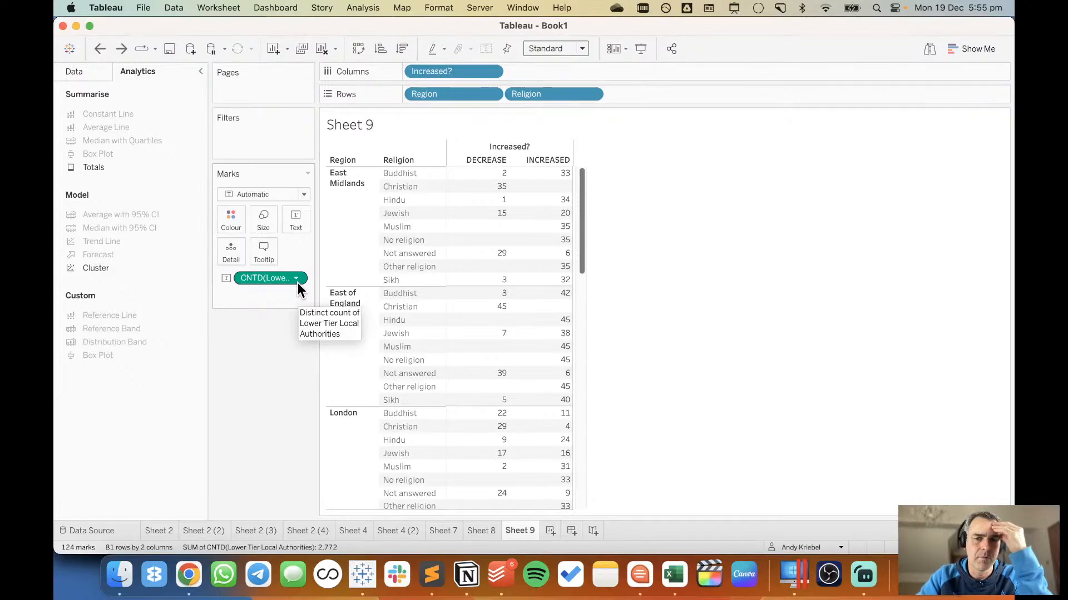
Examine the full underlying data of the East Midlands Christian DECREASE count, including the 2011, 2021 and Change values per local authority.
mouse_move(479, 178)
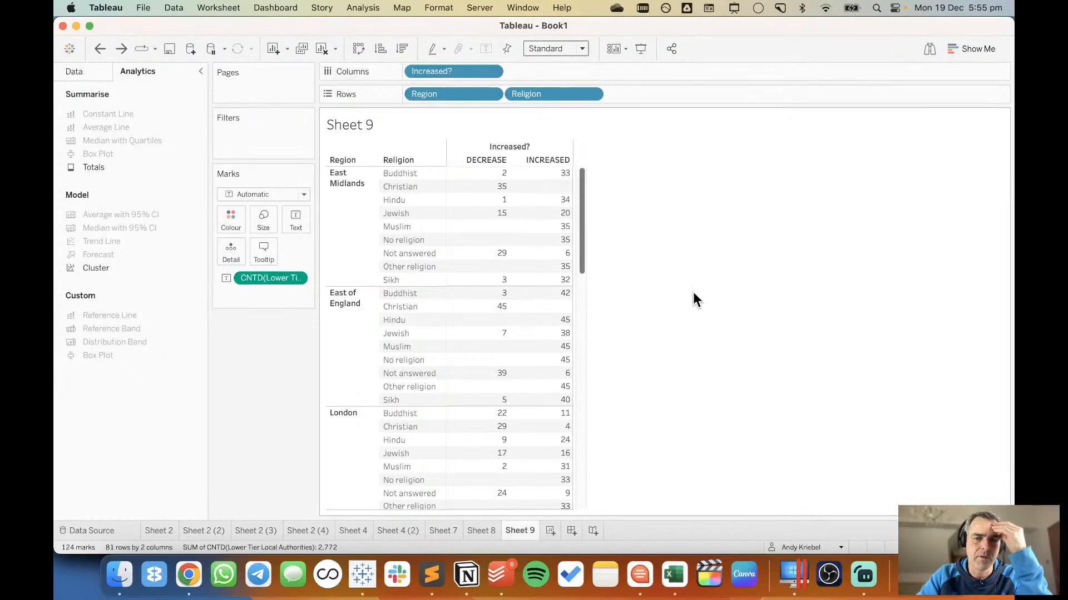
mouse_move(508, 201)
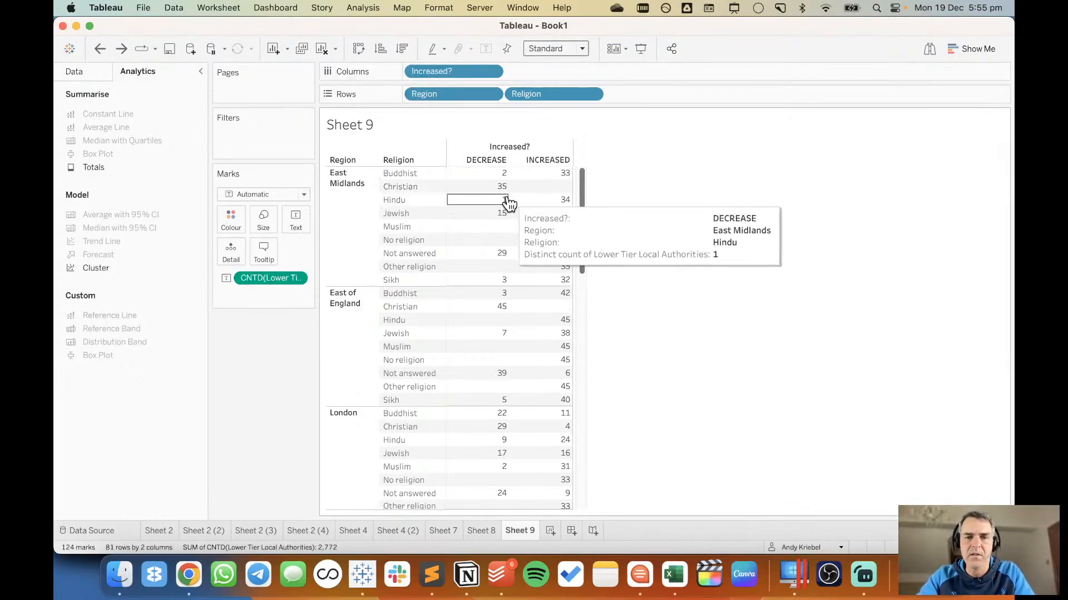
mouse_move(563, 176)
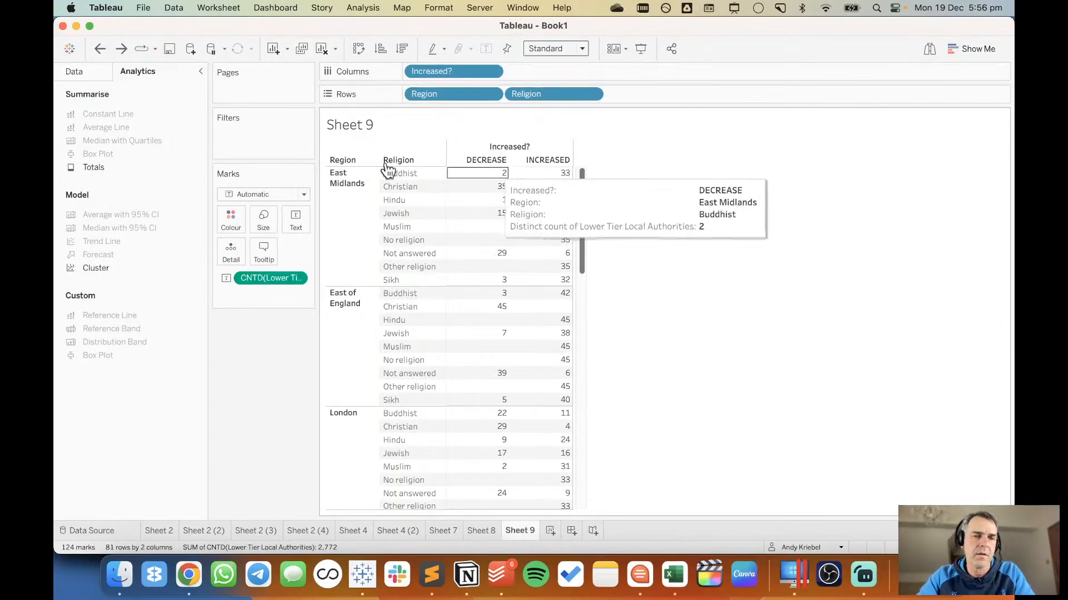
click(77, 72)
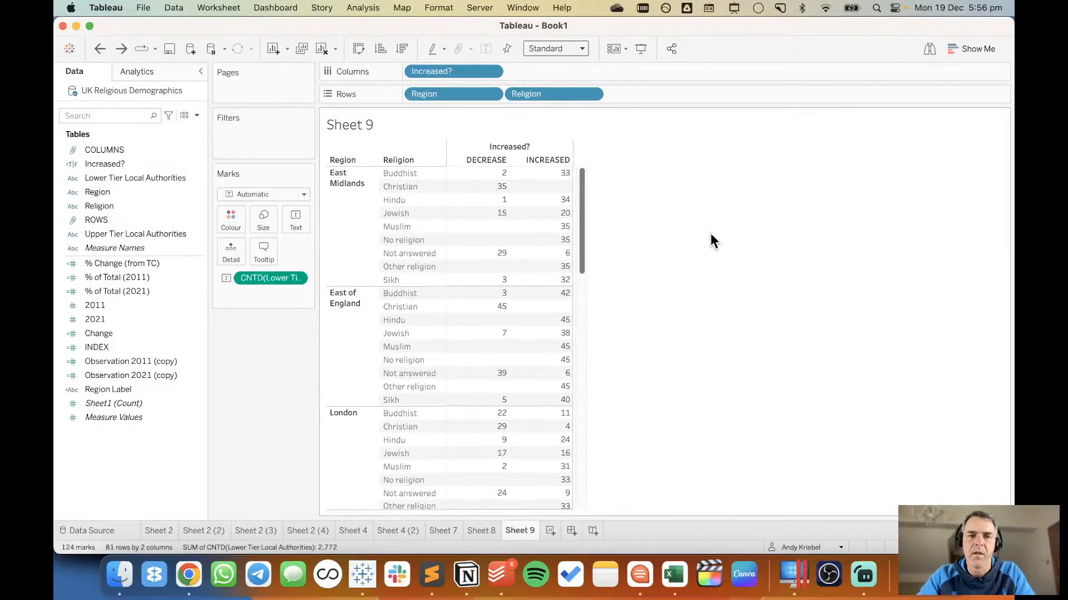
mouse_move(490, 191)
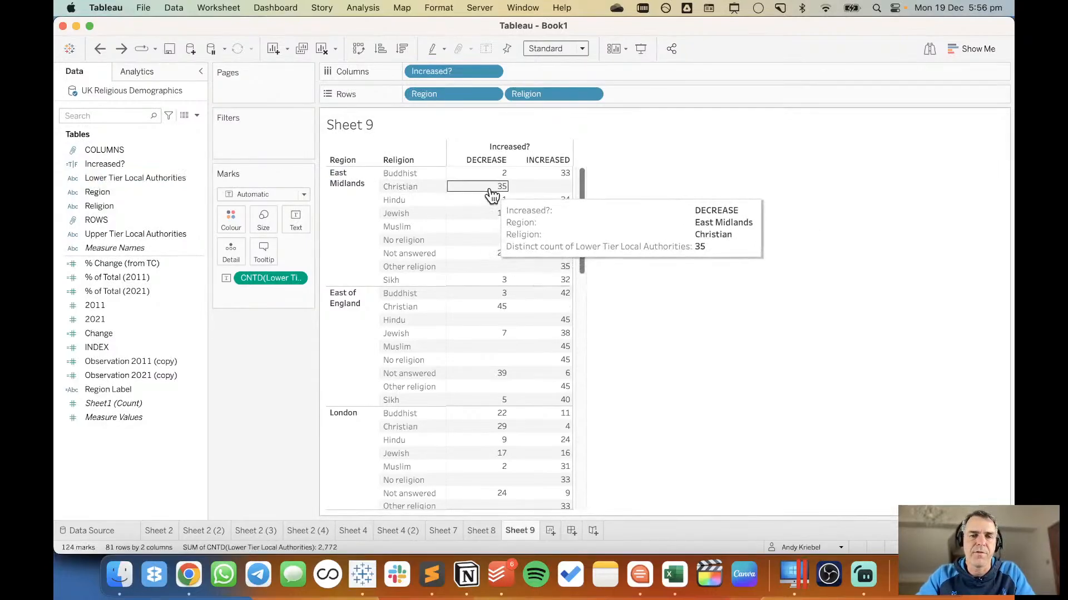
click(491, 190)
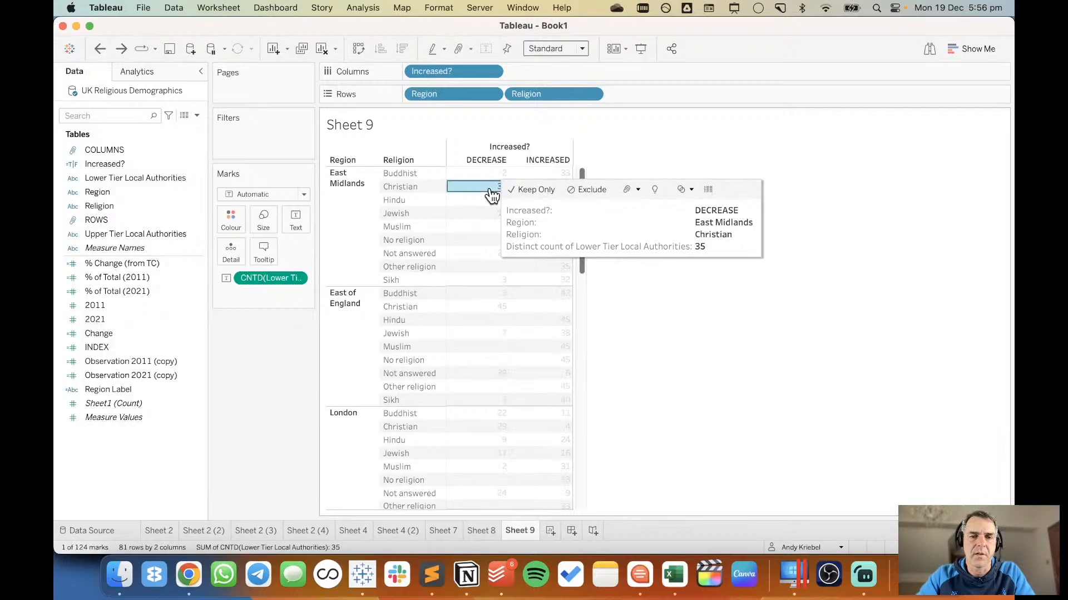
click(709, 190)
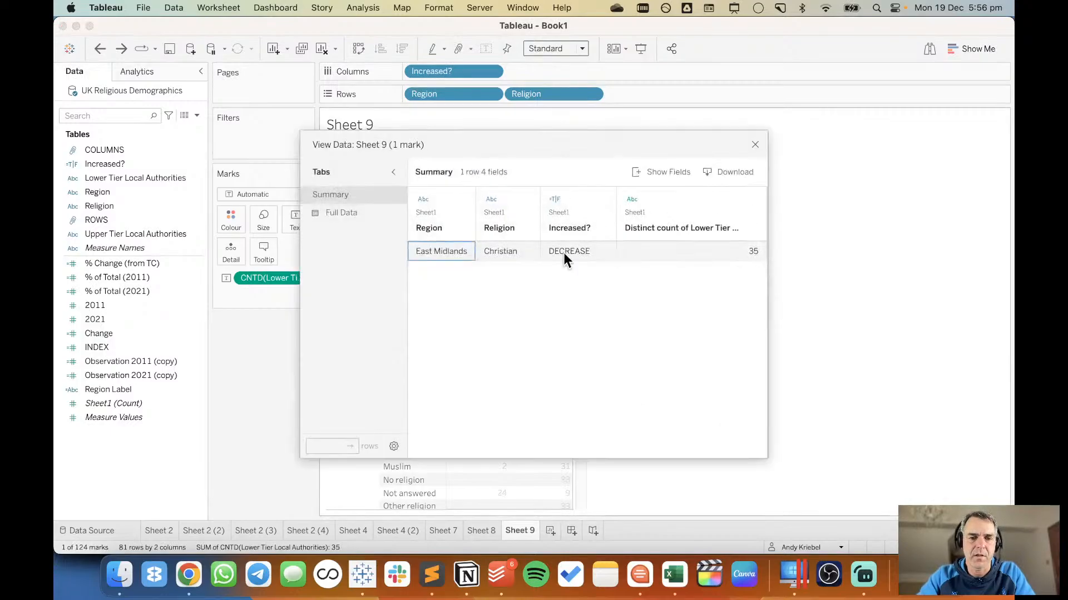
click(355, 218)
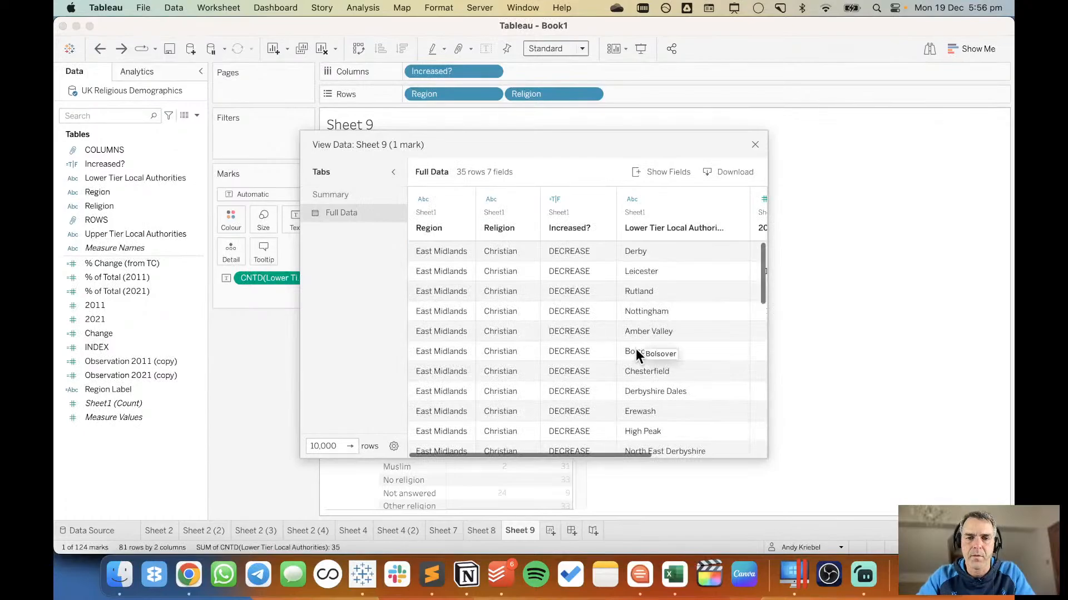
scroll(635, 349, right, 2)
scroll(635, 348, right, 3)
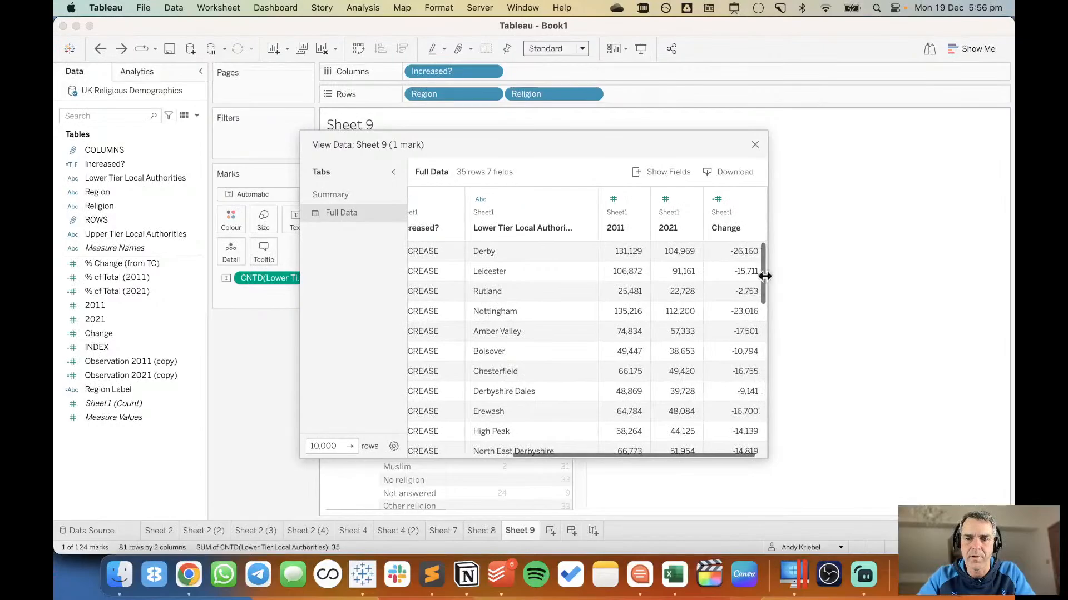
drag(762, 275, 763, 289)
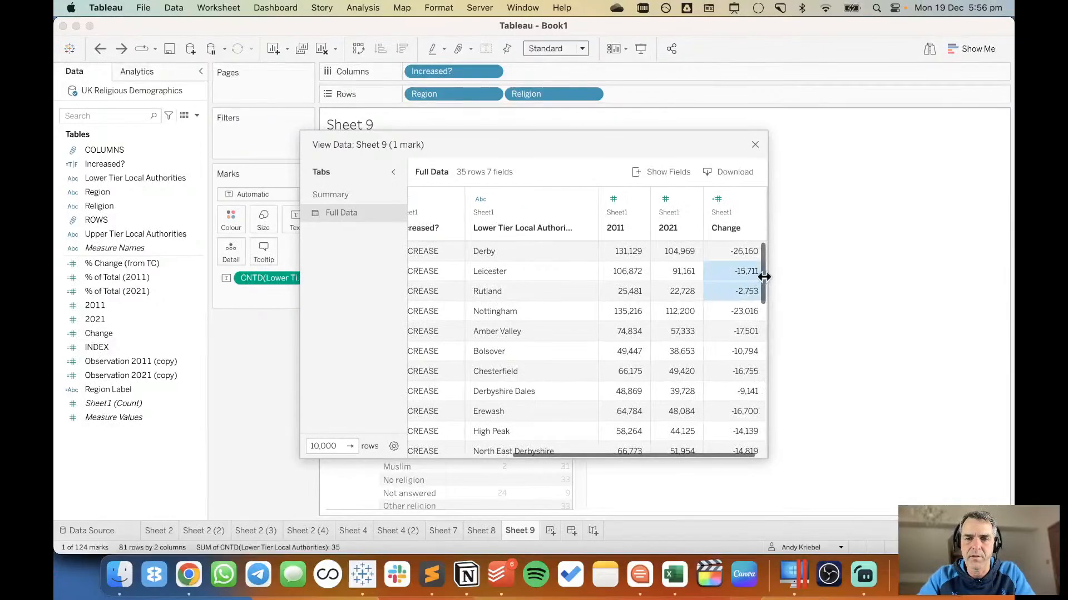
click(754, 144)
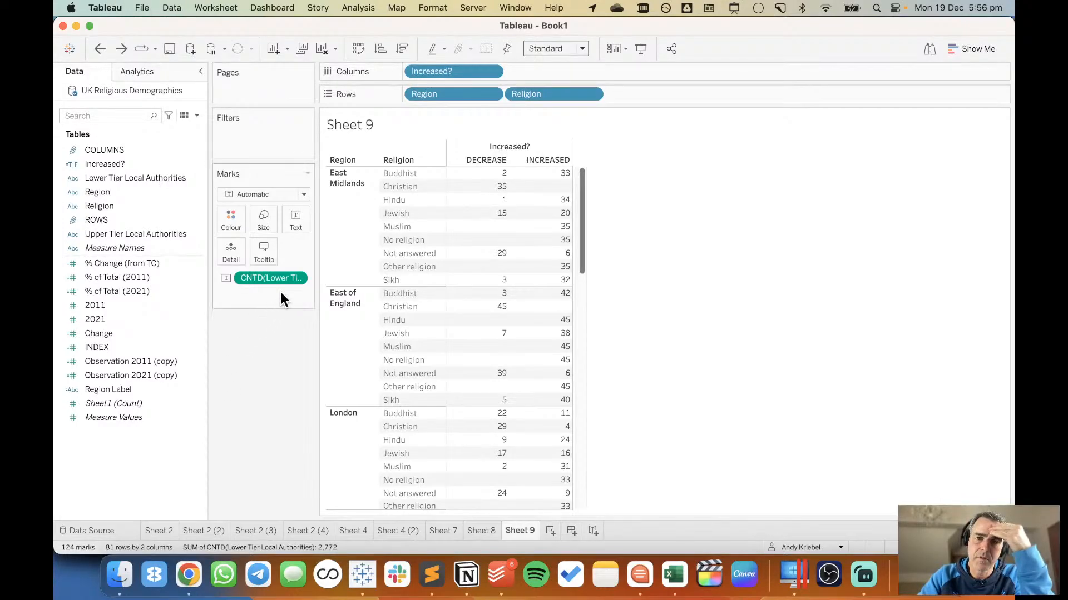
Convert the distinct count of Lower Tier Local Authorities to a Percent of Total quick table calculation.
click(297, 278)
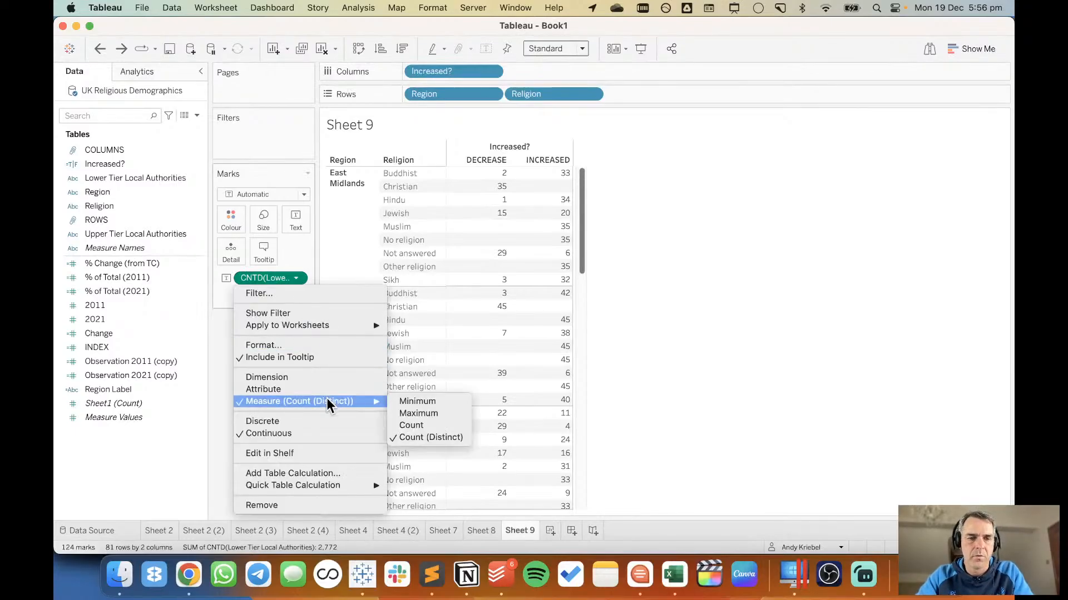
mouse_move(338, 487)
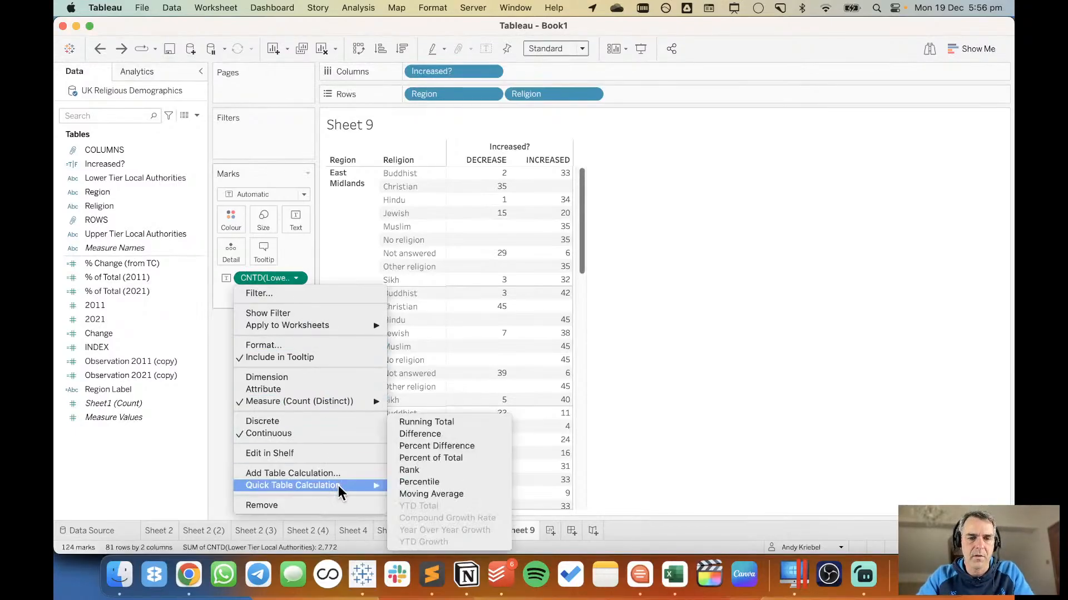
click(448, 459)
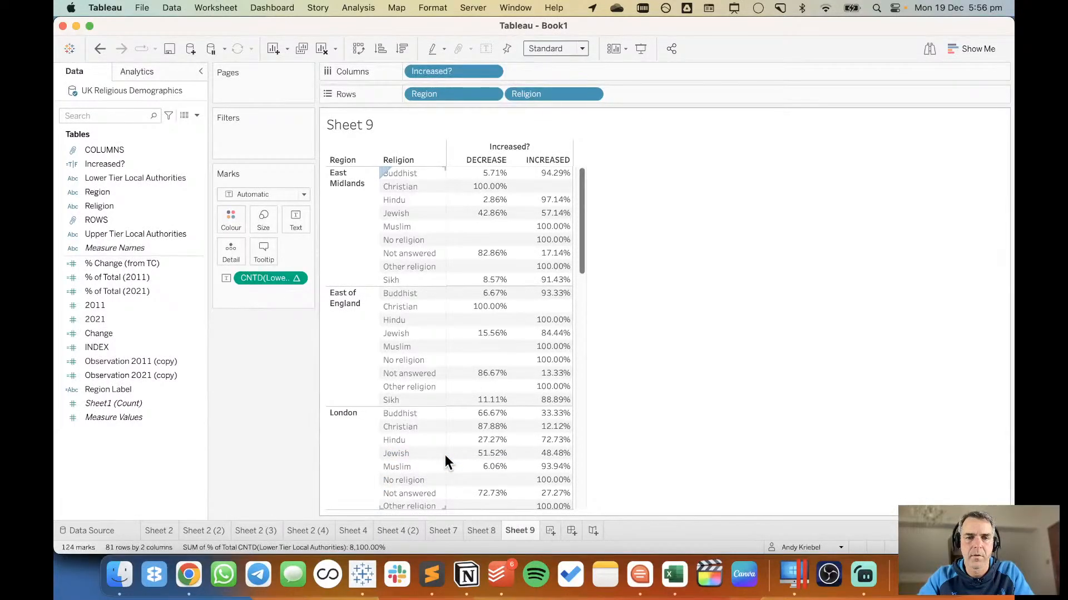
Set the percent of total table calculation to compute using Specific Dimensions with only Increased? checked.
click(295, 278)
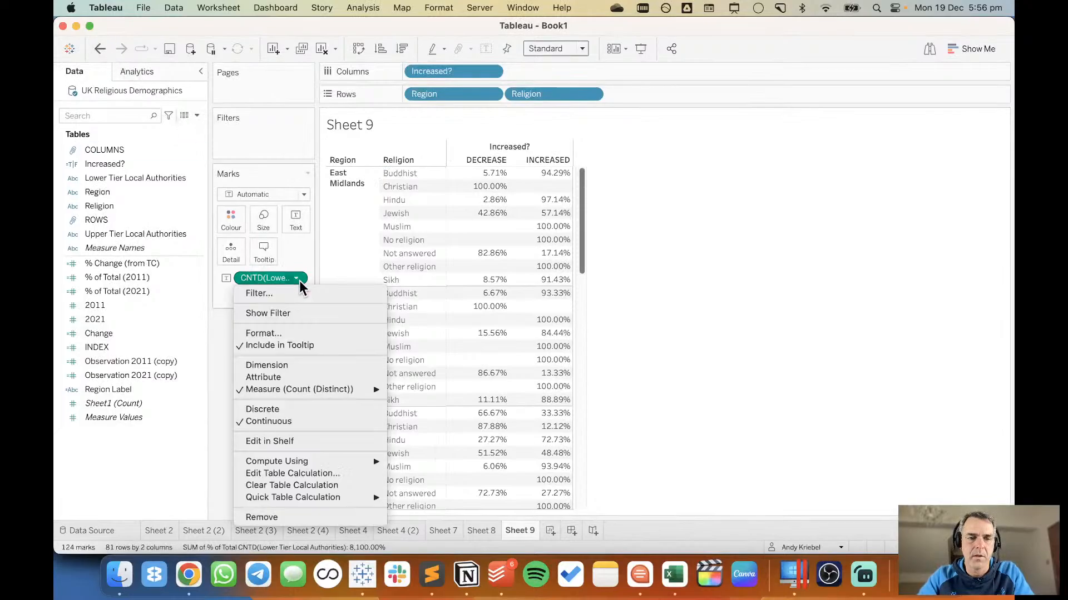
click(314, 472)
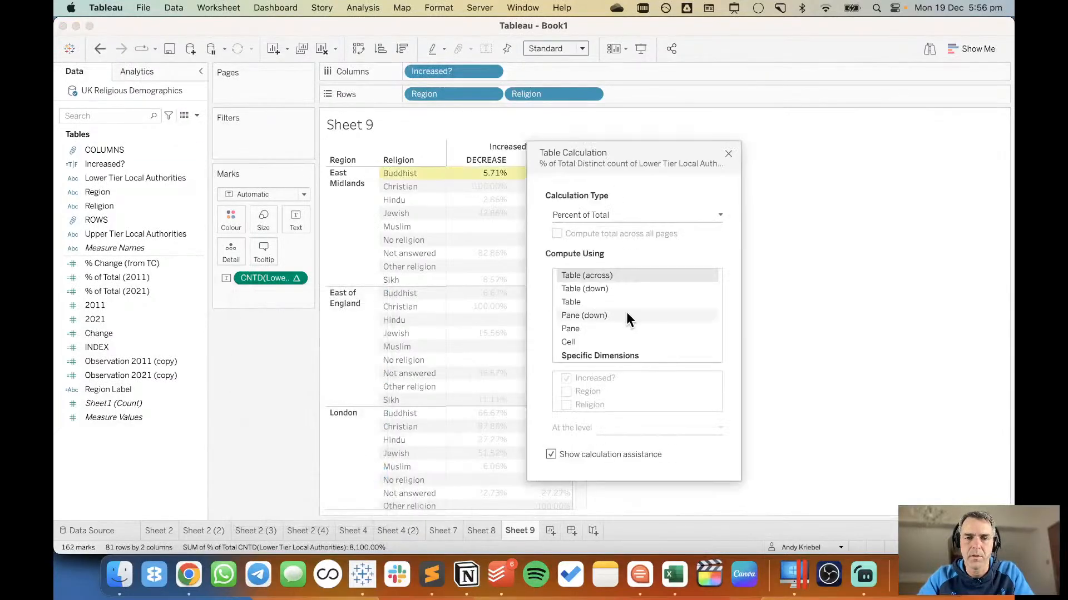
drag(659, 152, 813, 133)
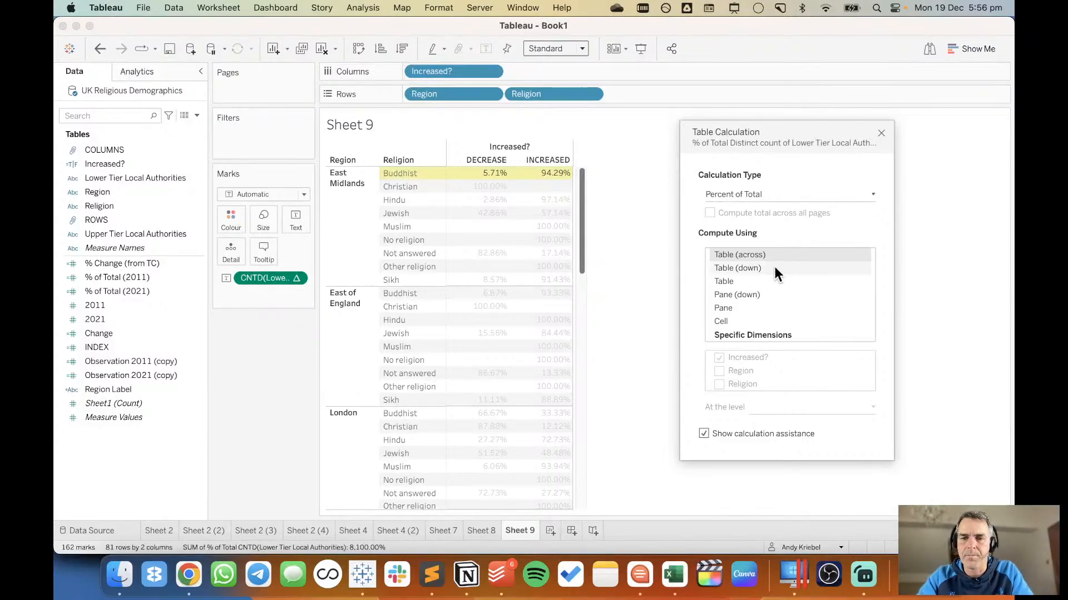
click(753, 333)
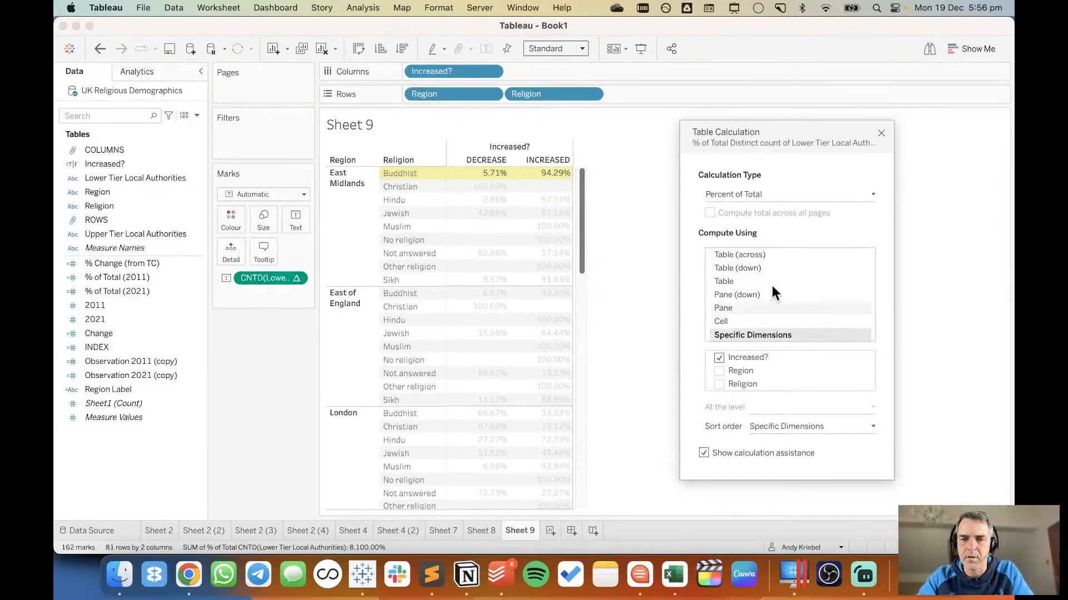
click(882, 132)
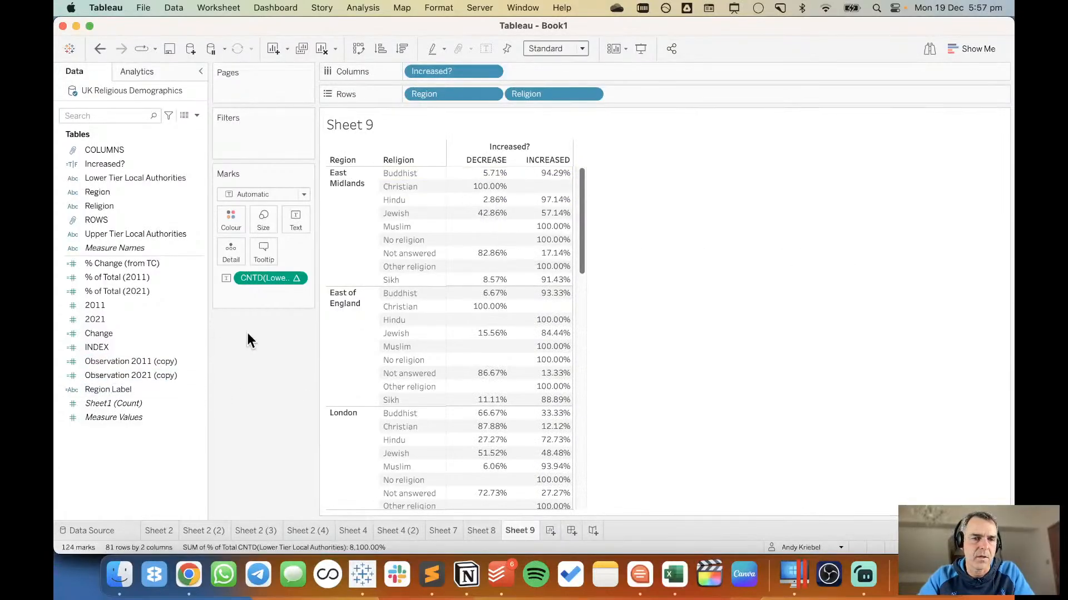
Format the percent of total values in the table as Percentage with 0 decimal places.
right_click(264, 280)
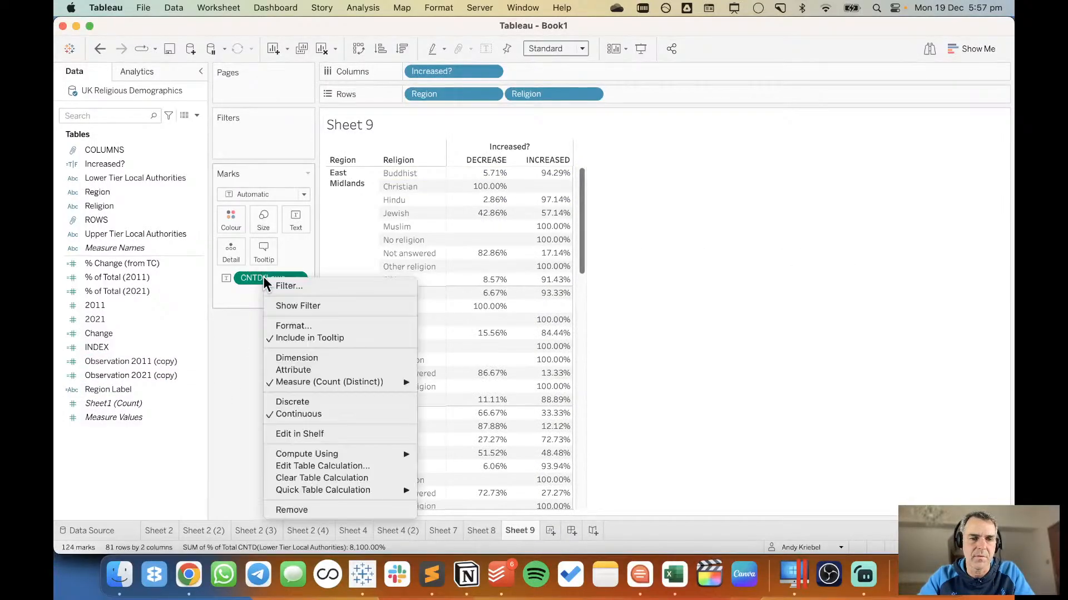
click(300, 329)
click(147, 211)
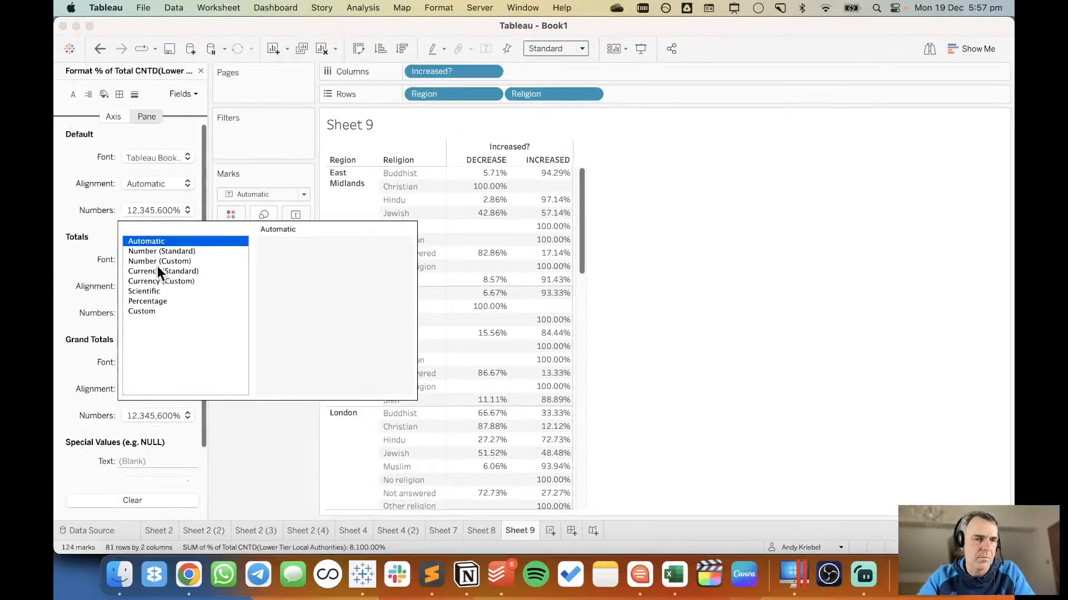
click(159, 300)
click(301, 264)
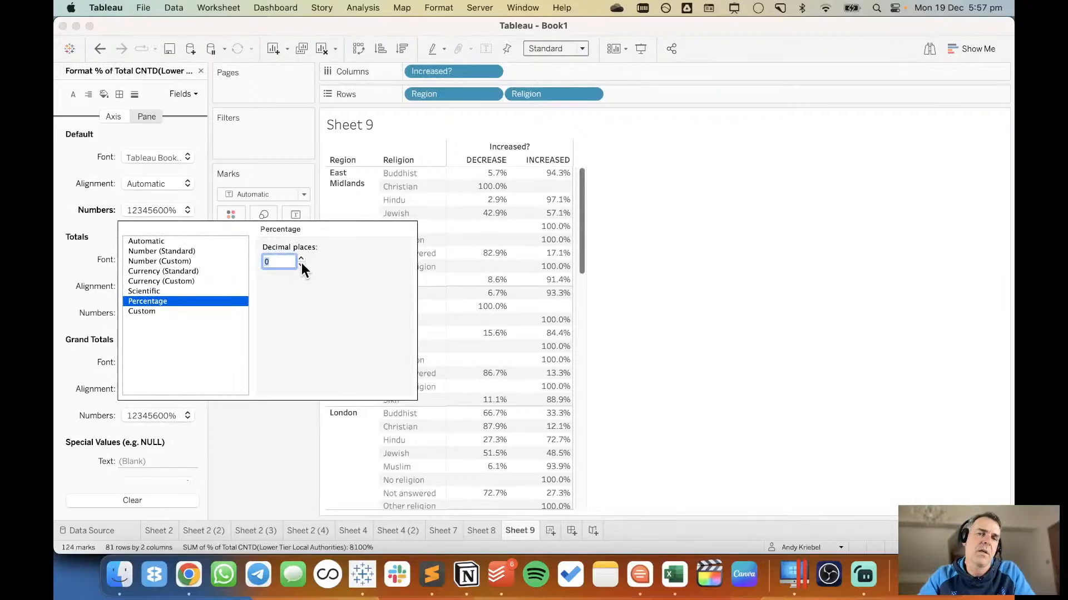
Confirm zero decimal places for the percentages in the table and close the formatting pane.
click(301, 264)
click(752, 245)
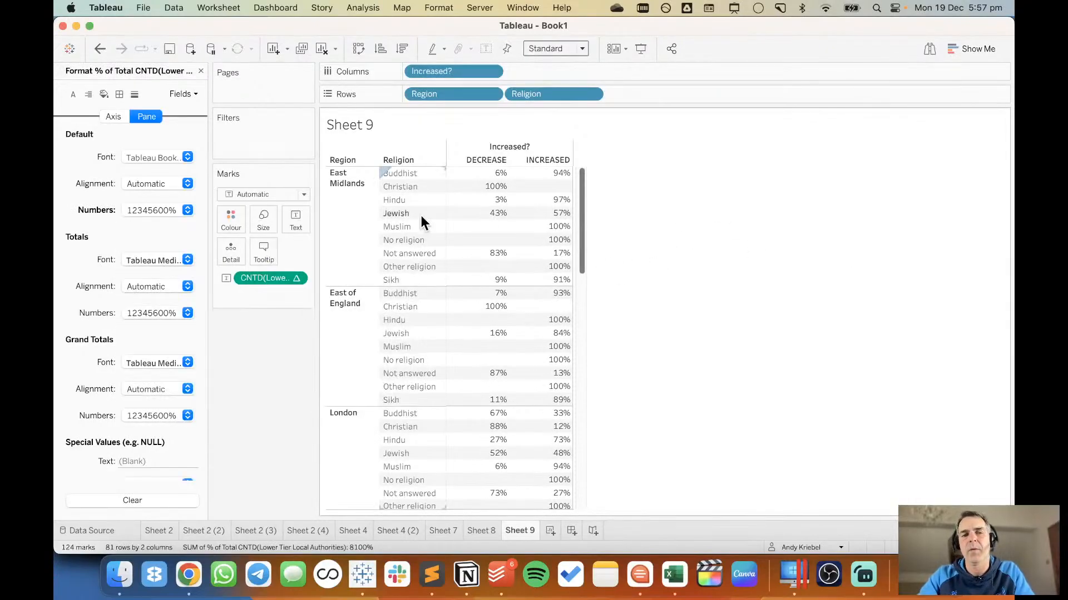
mouse_move(488, 195)
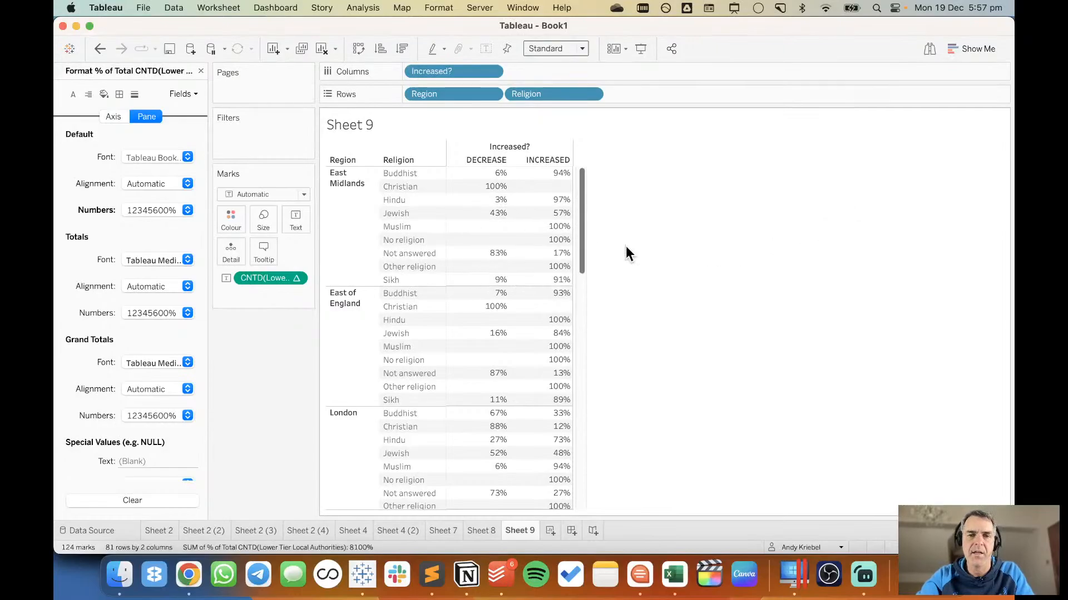
click(199, 71)
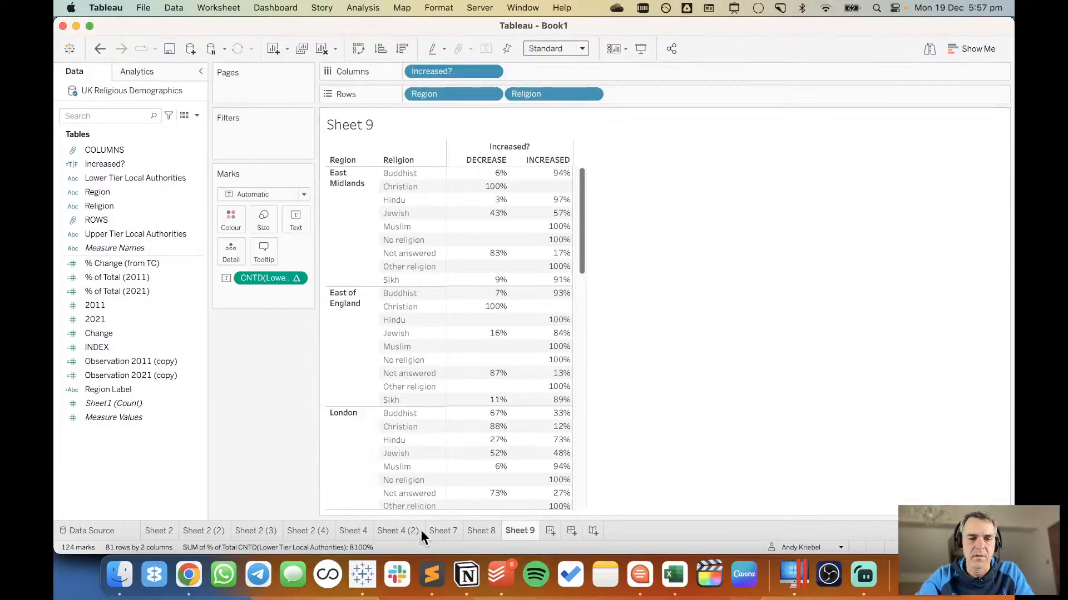
Duplicate Sheet 9 and turn the copy into stacked percent of total bars coloured by Increased?
right_click(530, 529)
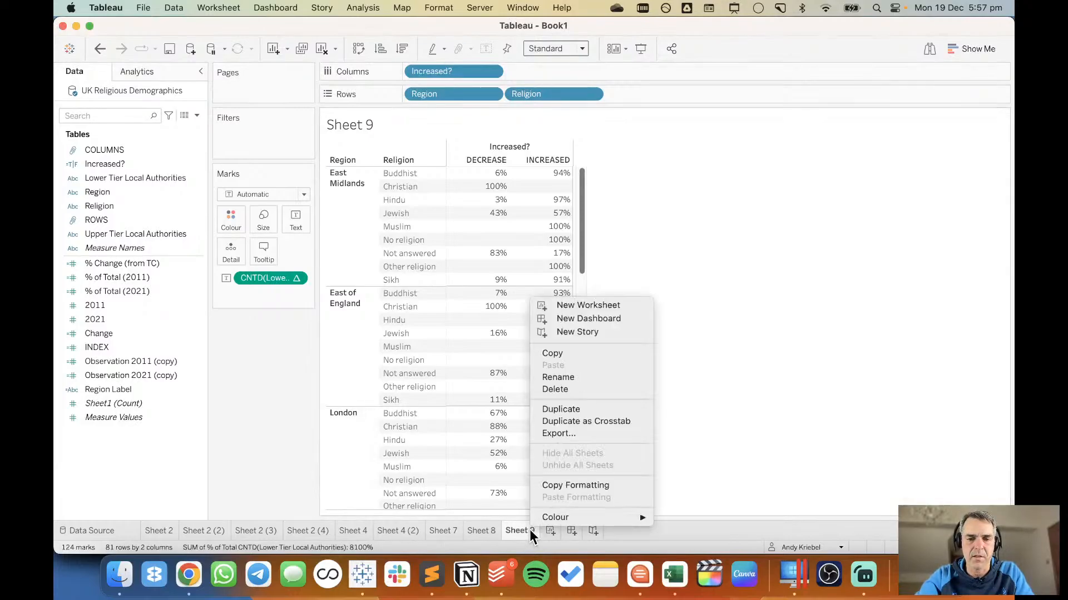
click(568, 410)
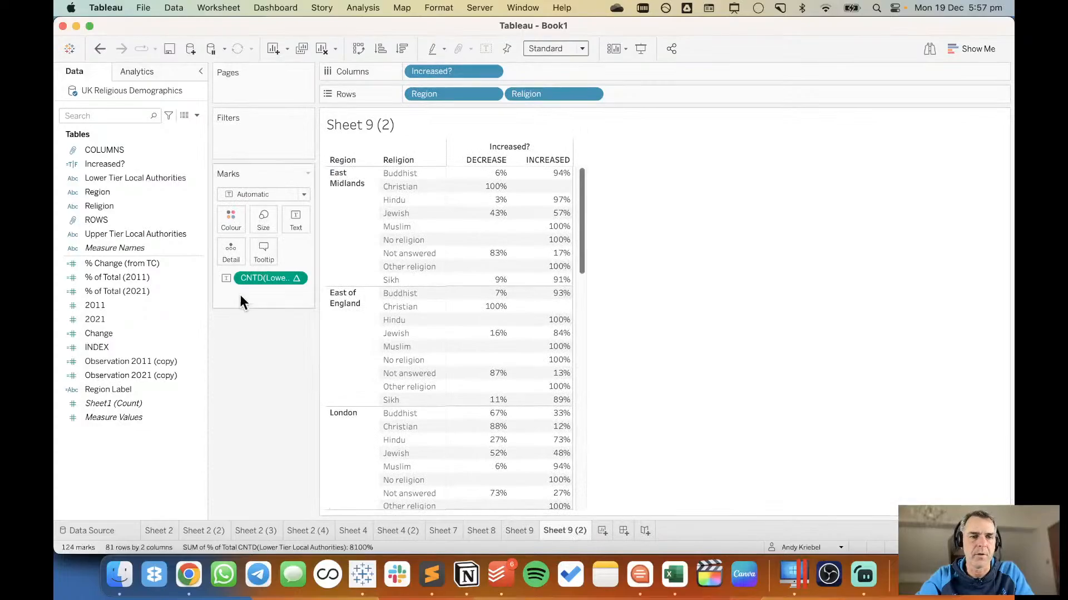
drag(259, 275, 523, 70)
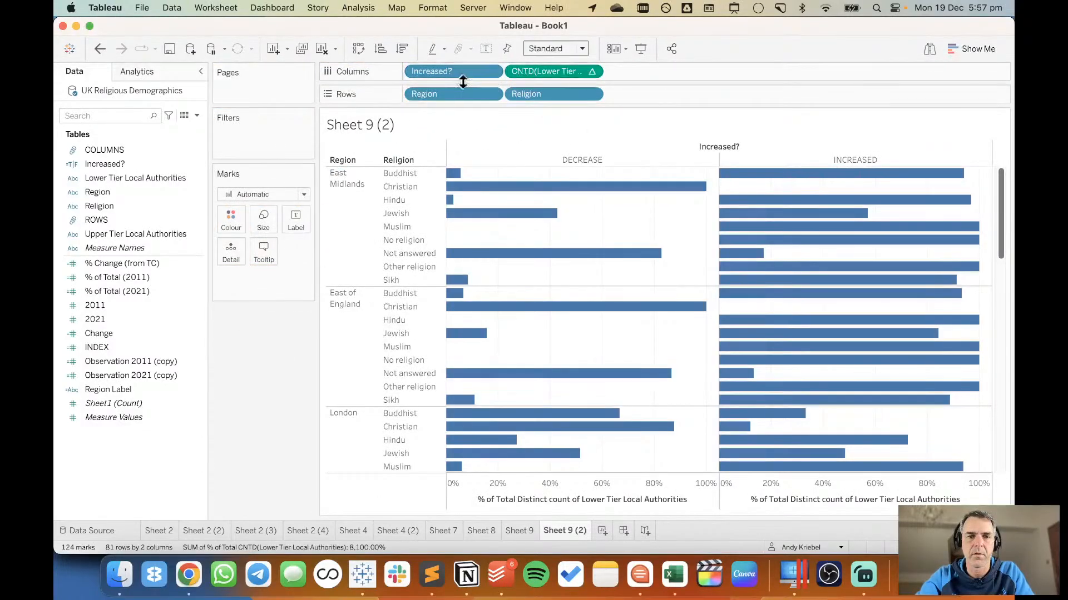
drag(451, 75, 235, 222)
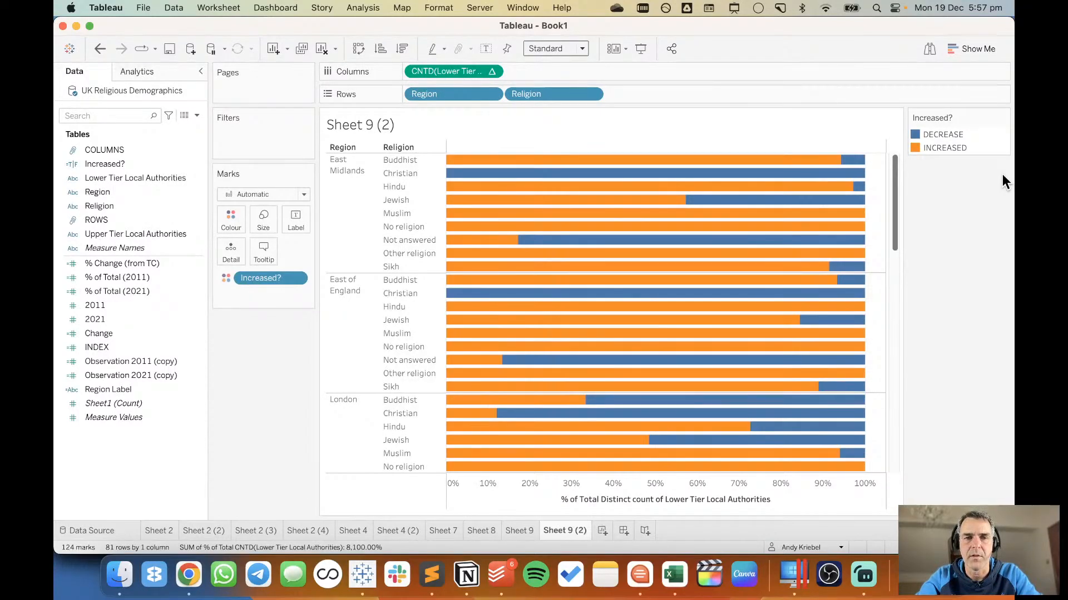
Try moving Increased? from colour to Rows after Religion, and undo the move.
drag(279, 279, 637, 96)
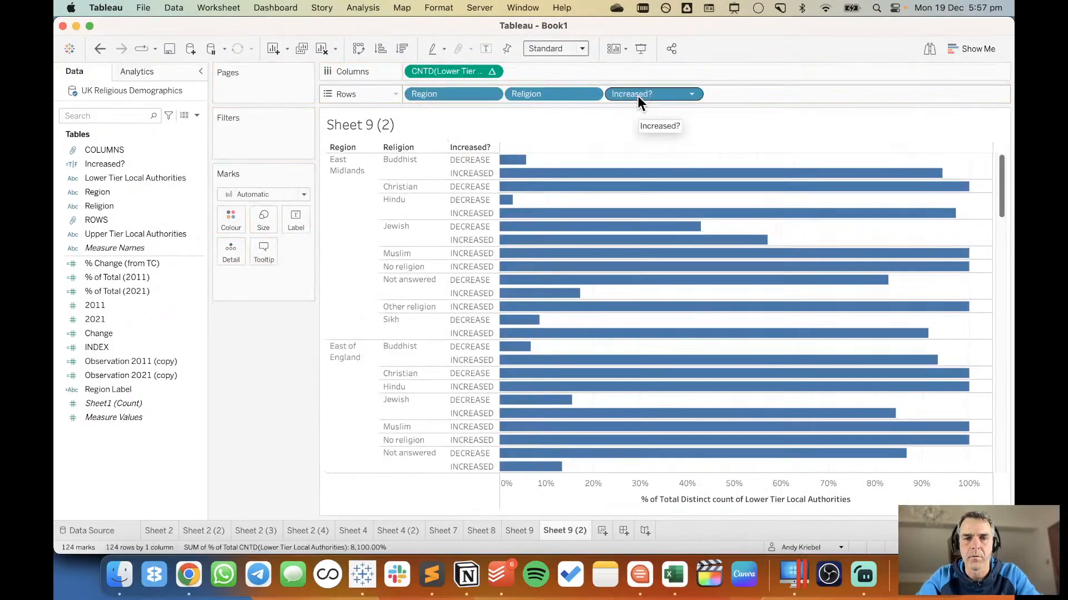
click(100, 48)
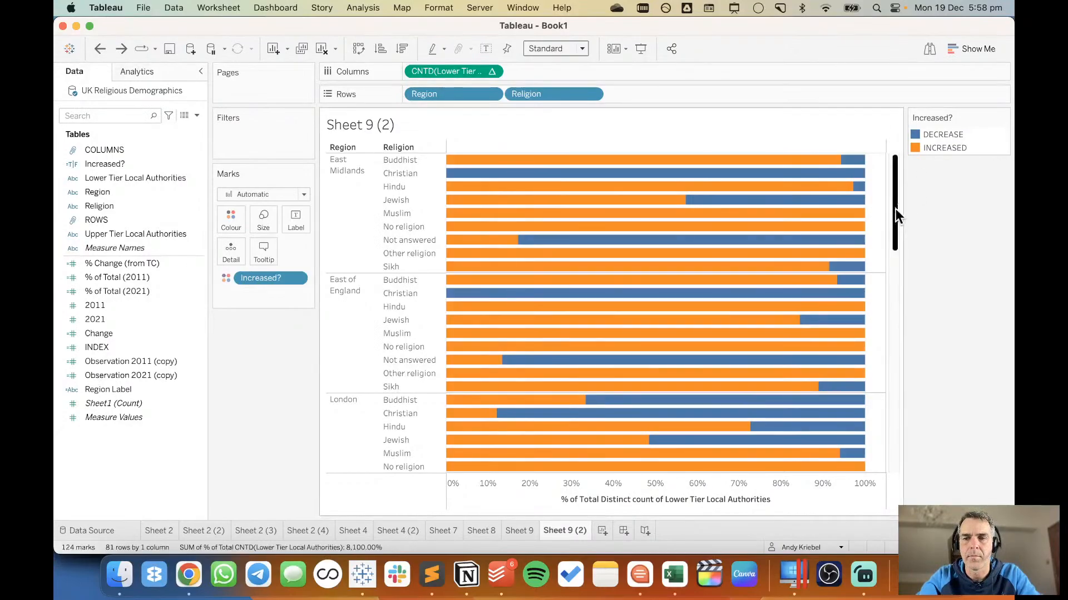
drag(896, 215, 883, 155)
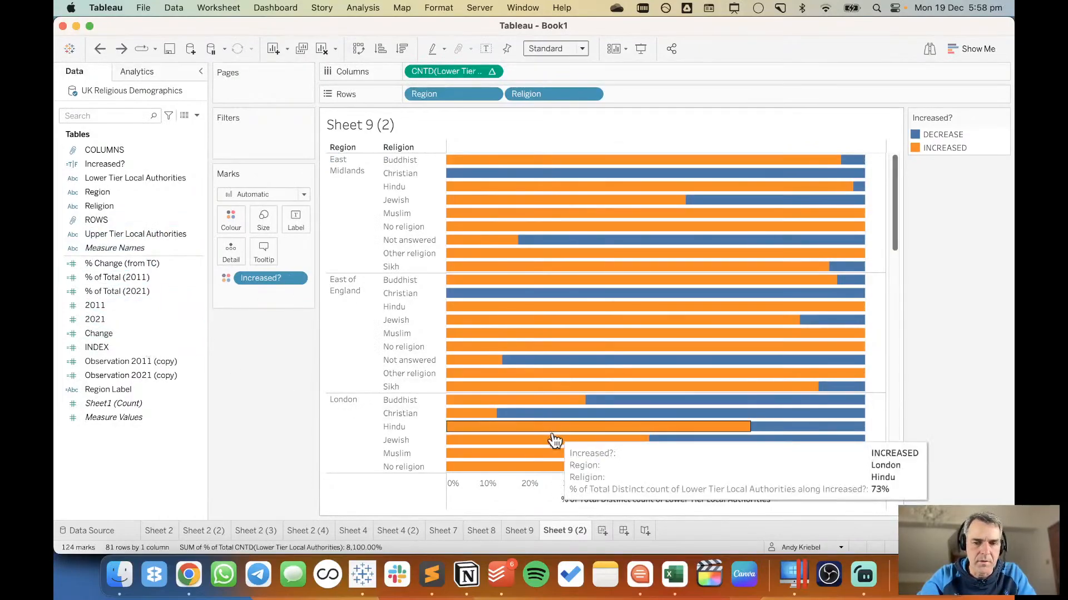
Duplicate Sheet 9 (2) and arrange the copy as a grid using COLUMNS and ROWS, with Region as the bar label.
right_click(566, 537)
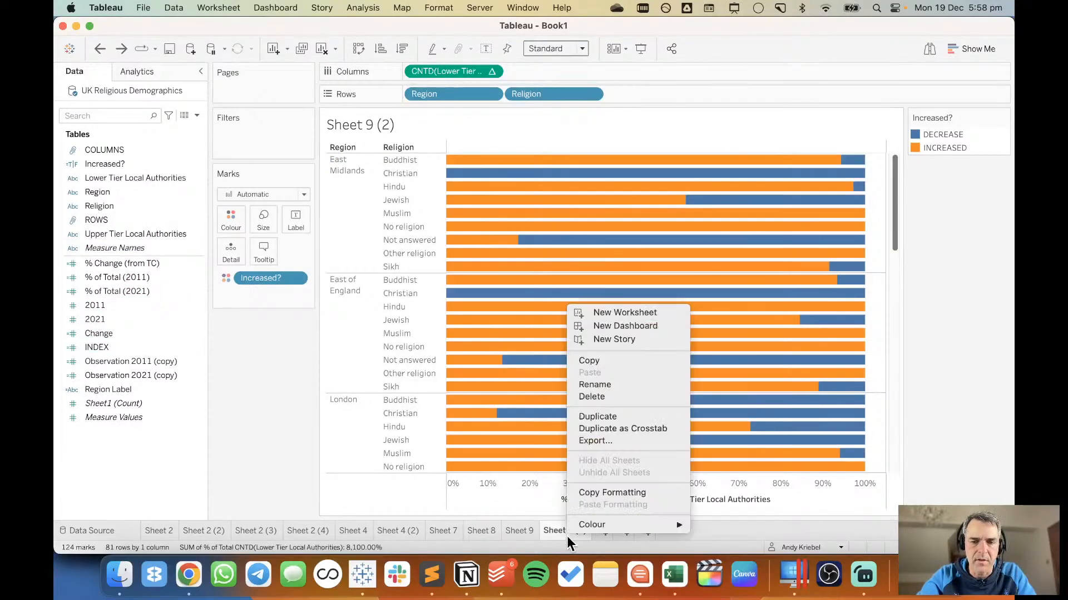
click(593, 416)
drag(105, 151, 409, 72)
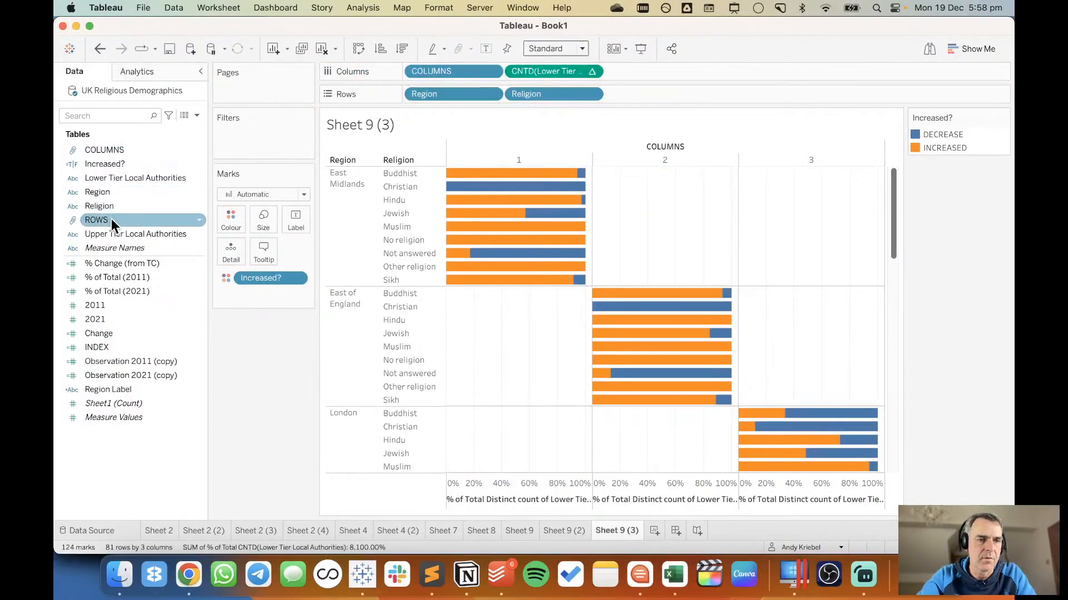
drag(106, 220, 410, 94)
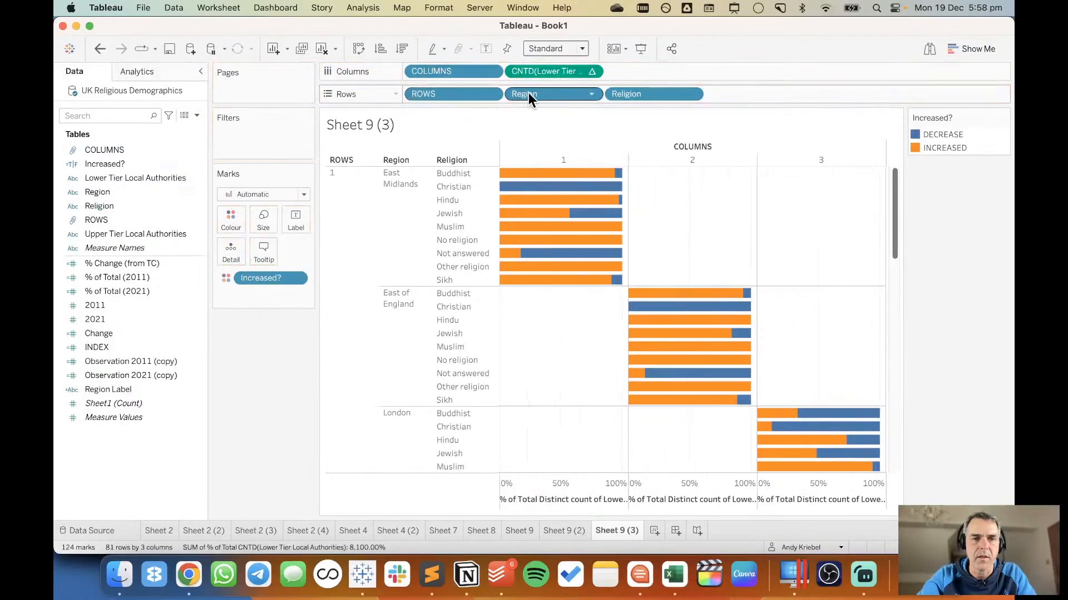
drag(528, 93, 293, 215)
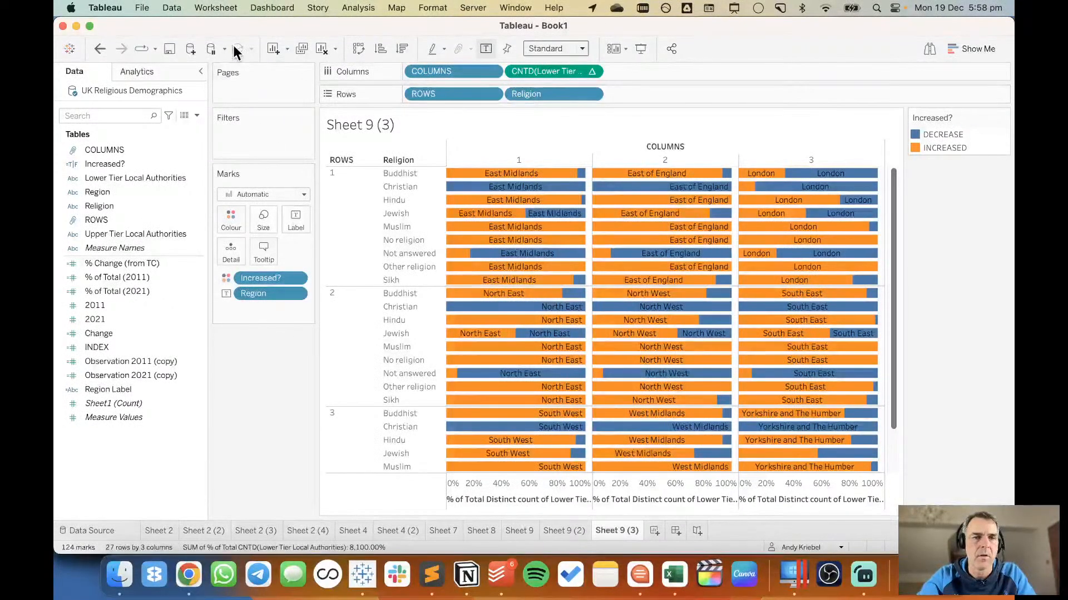
Add subtotals for Religion to the grid chart and place the column totals at the top of each block.
click(142, 69)
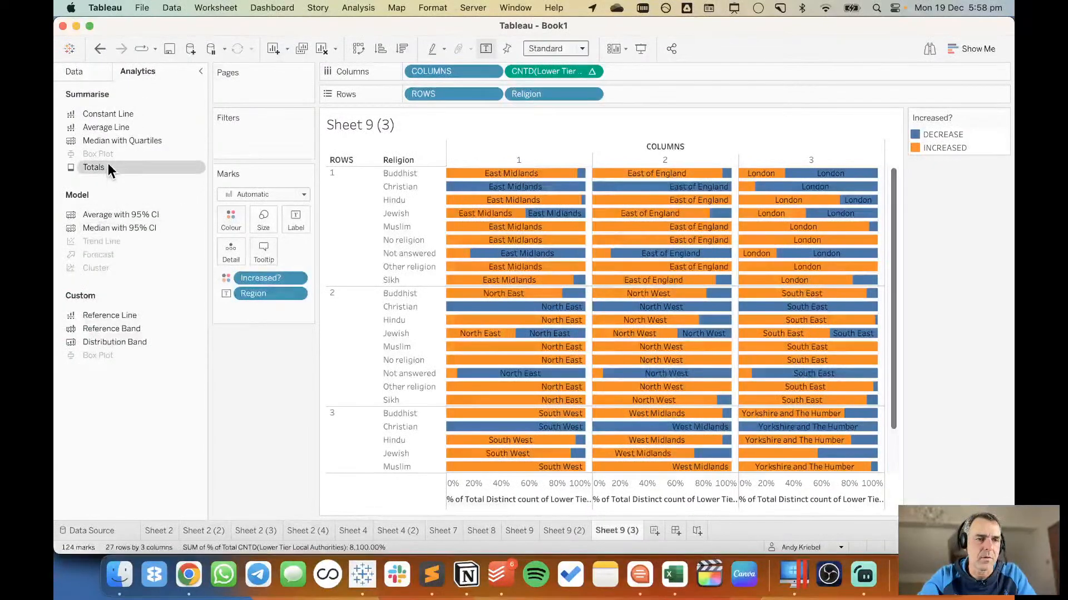
drag(108, 166, 456, 173)
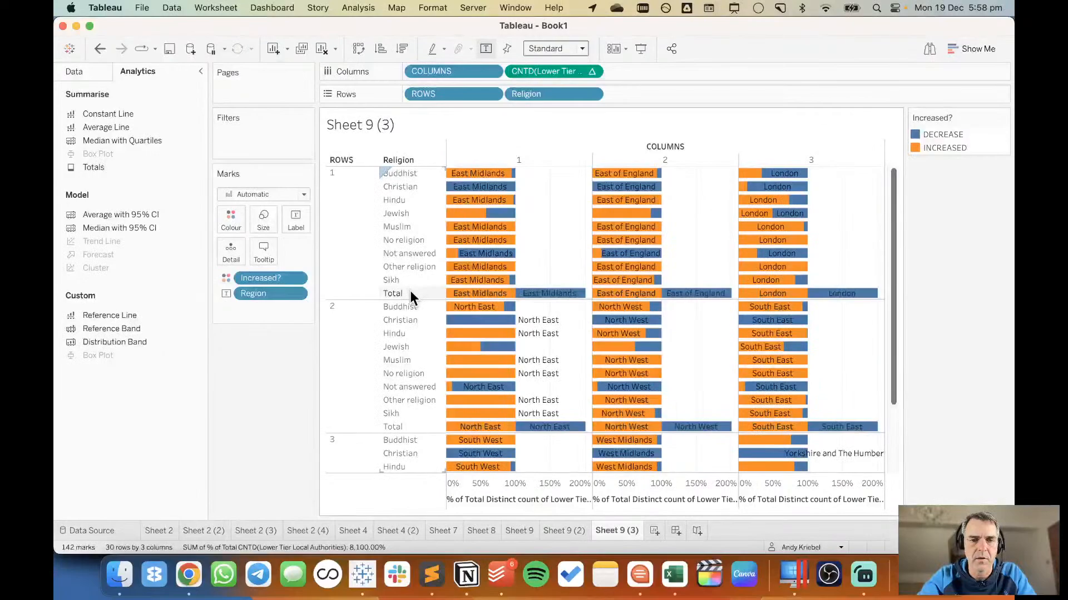
right_click(409, 292)
click(452, 335)
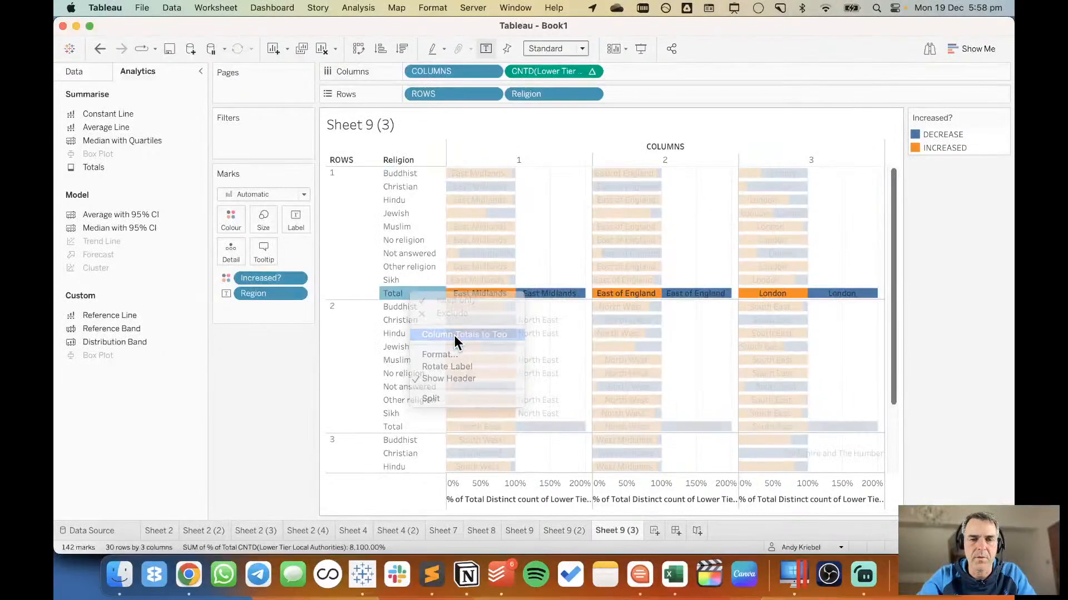
Hide the bars in the Total rows, keeping the rows as blank space above each region.
right_click(418, 172)
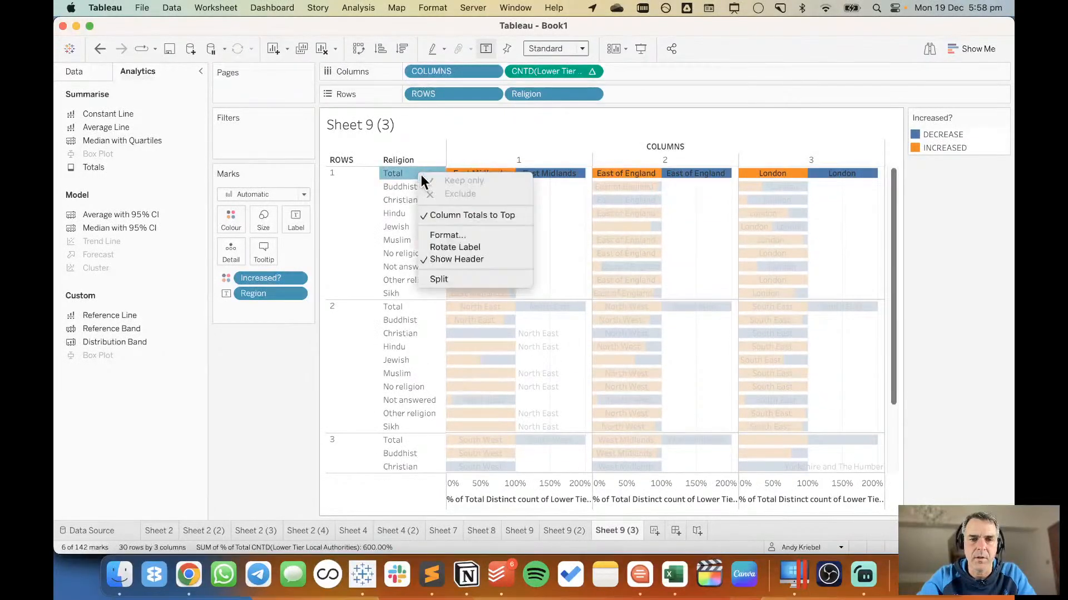
click(556, 218)
click(556, 218)
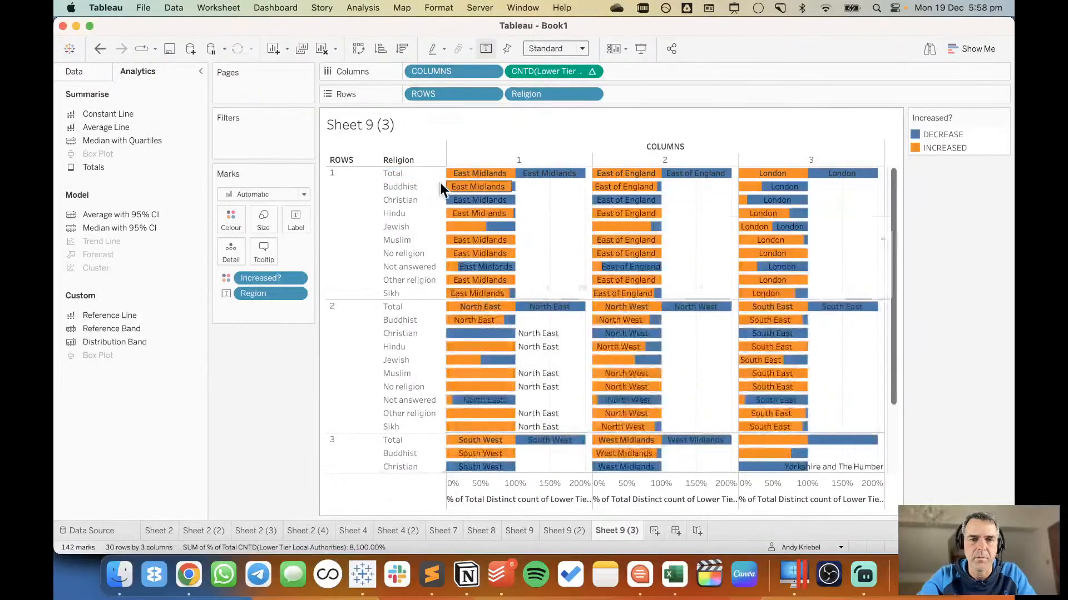
right_click(404, 173)
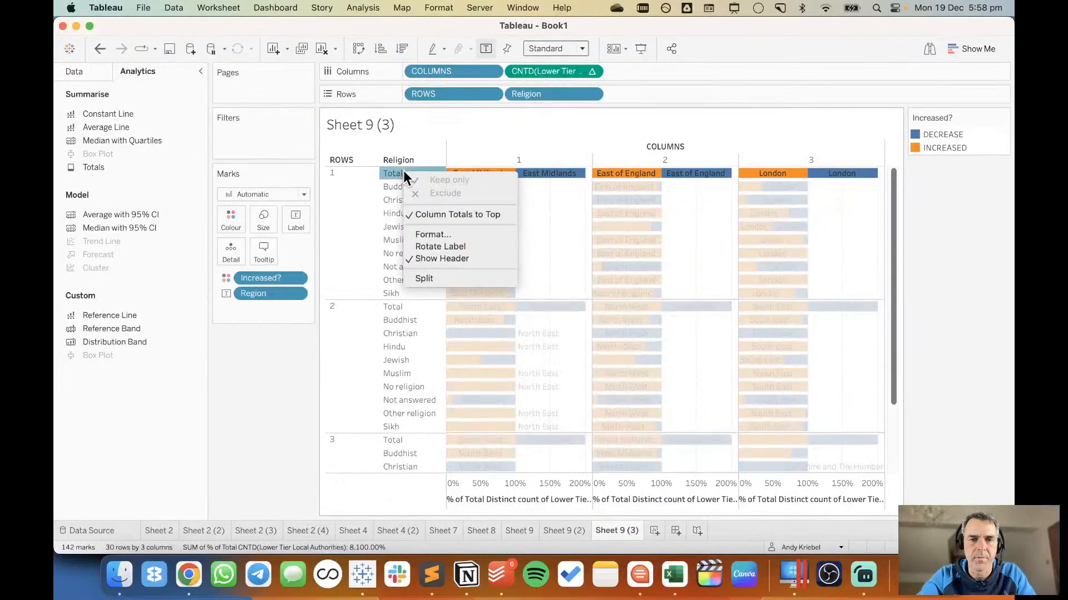
click(549, 219)
click(545, 174)
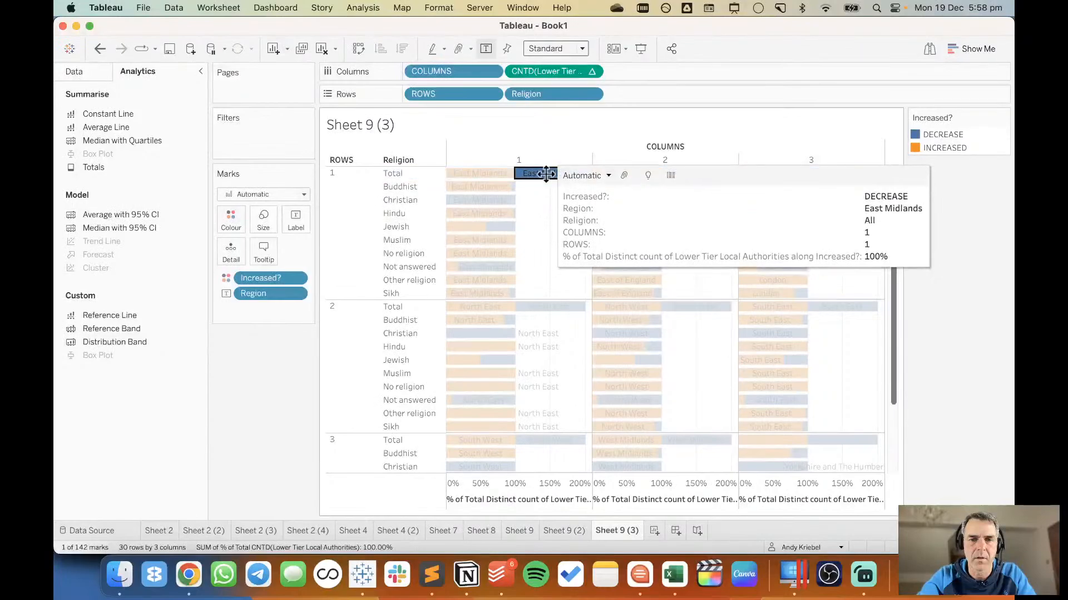
click(581, 176)
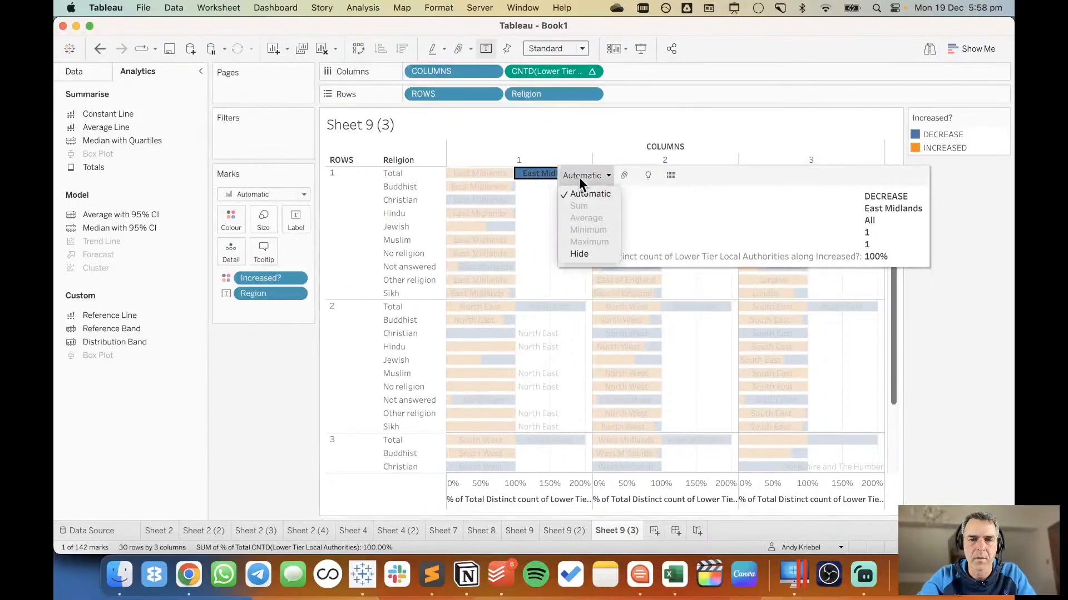
click(575, 255)
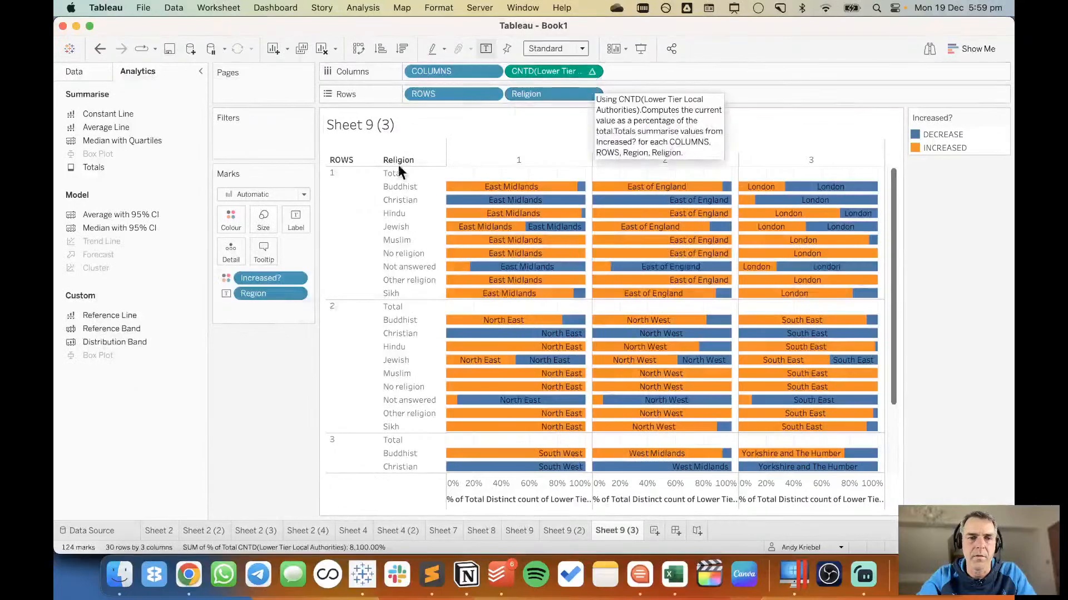
Change Region from label to detail and label the bars with Region Label instead.
click(88, 71)
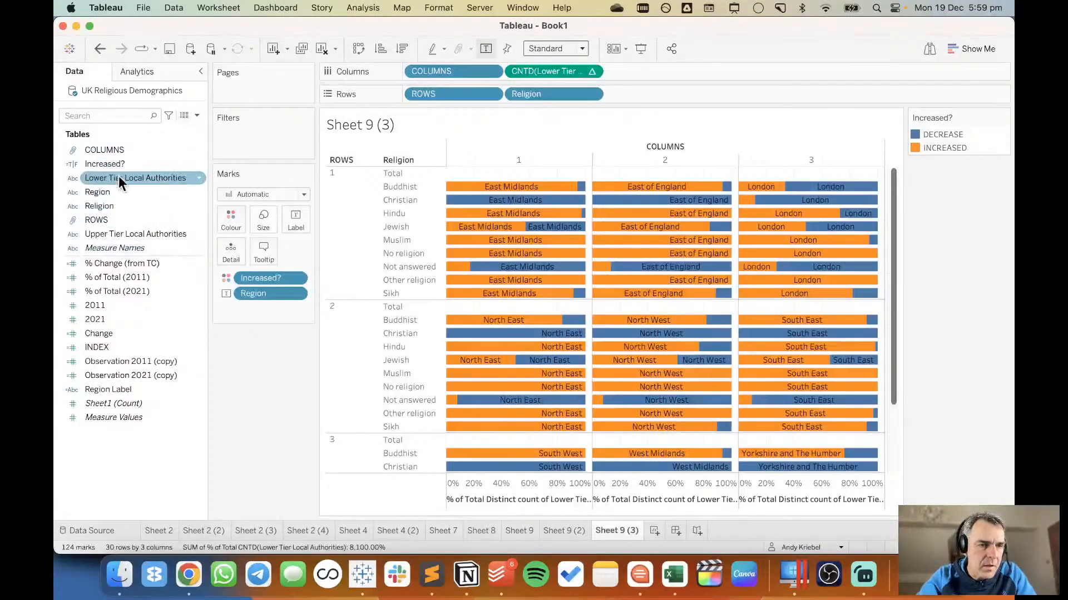
click(128, 209)
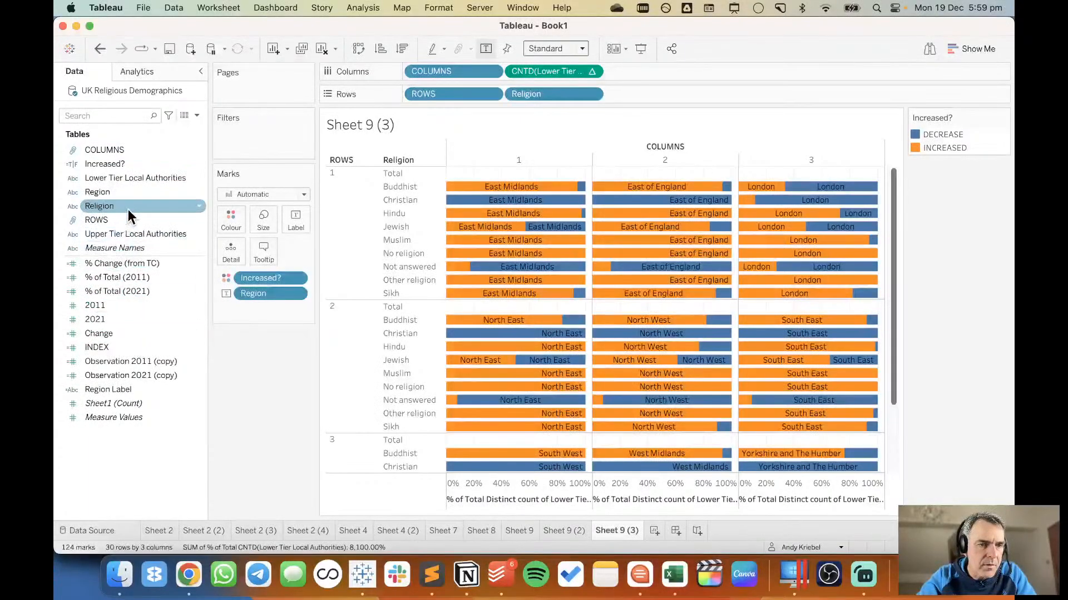
click(134, 390)
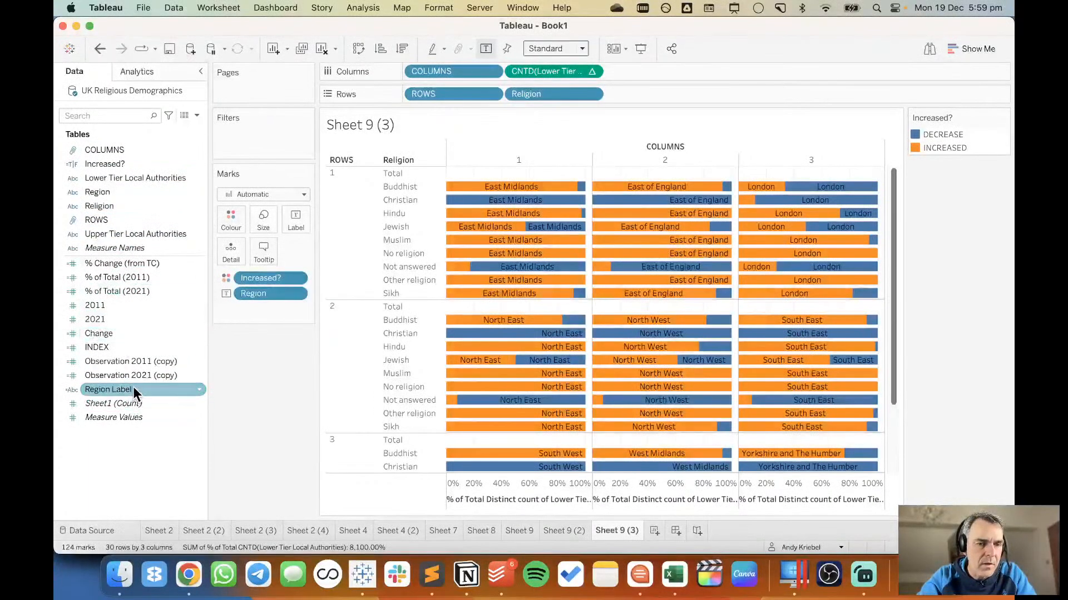
click(226, 293)
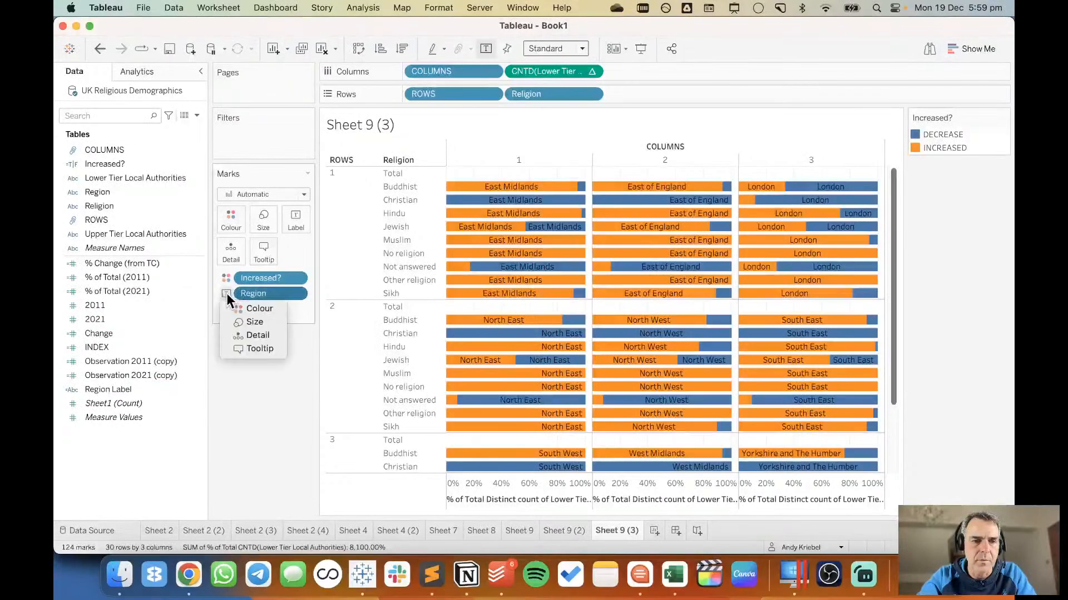
click(261, 335)
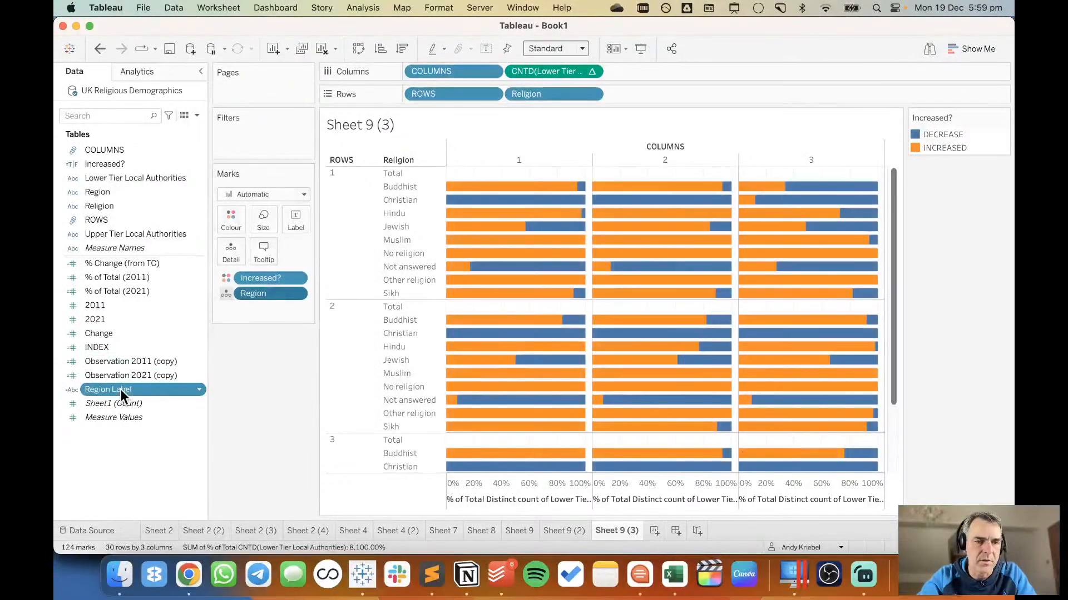
drag(120, 390, 289, 213)
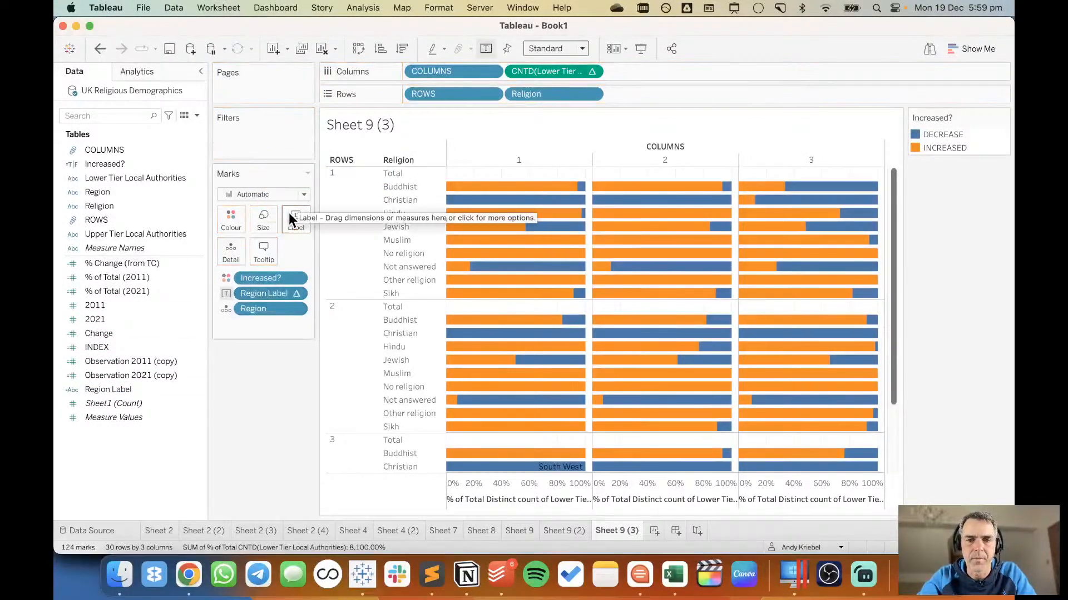
Set the Region Label table calculation to specific dimensions, computing along Religion and Increased? only.
click(297, 293)
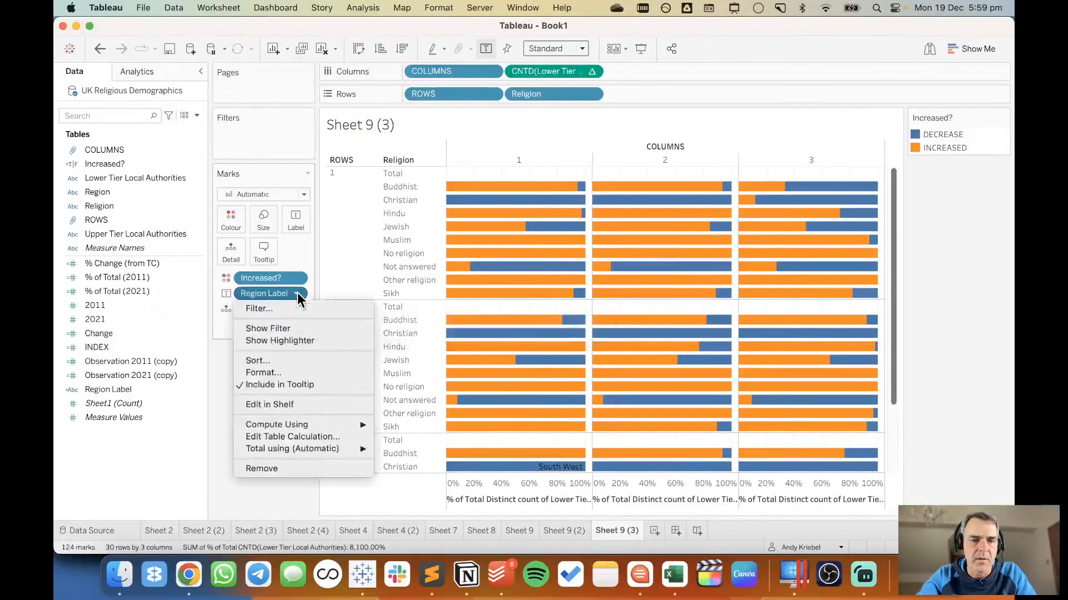
click(305, 437)
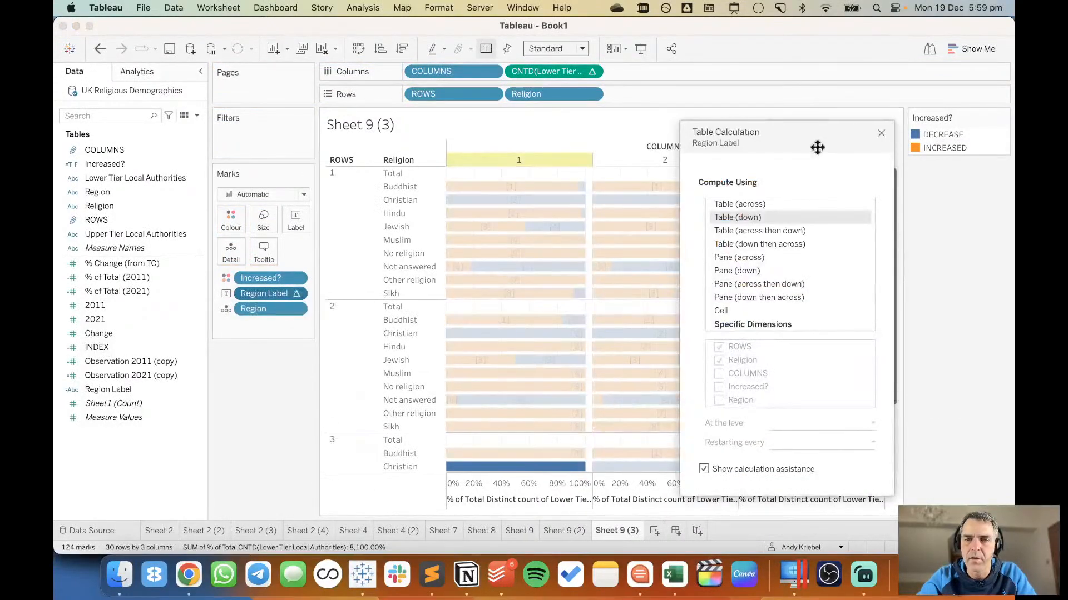
drag(818, 138, 848, 66)
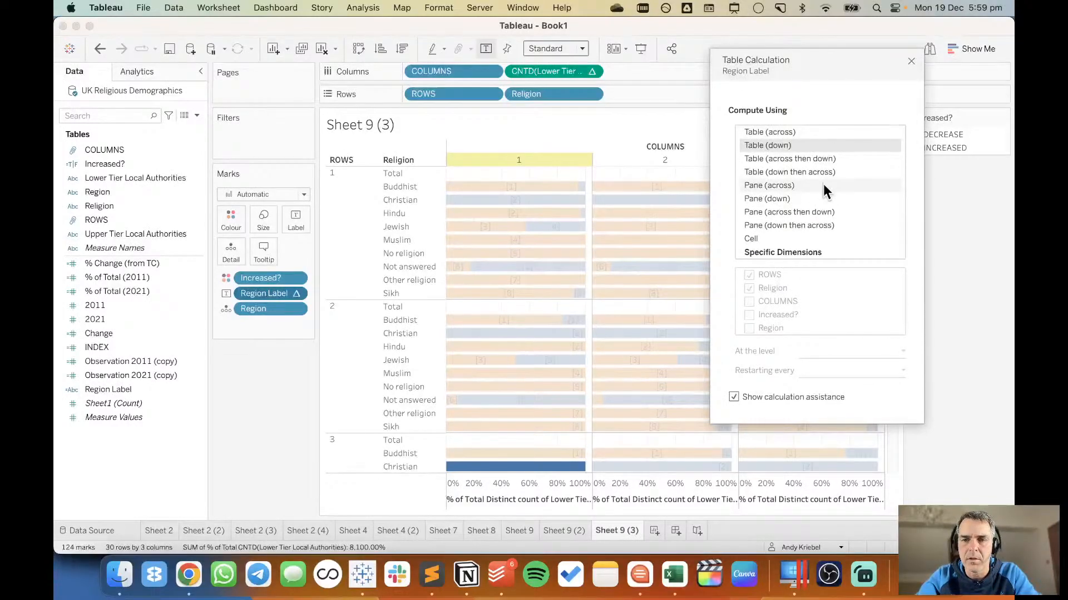
click(812, 251)
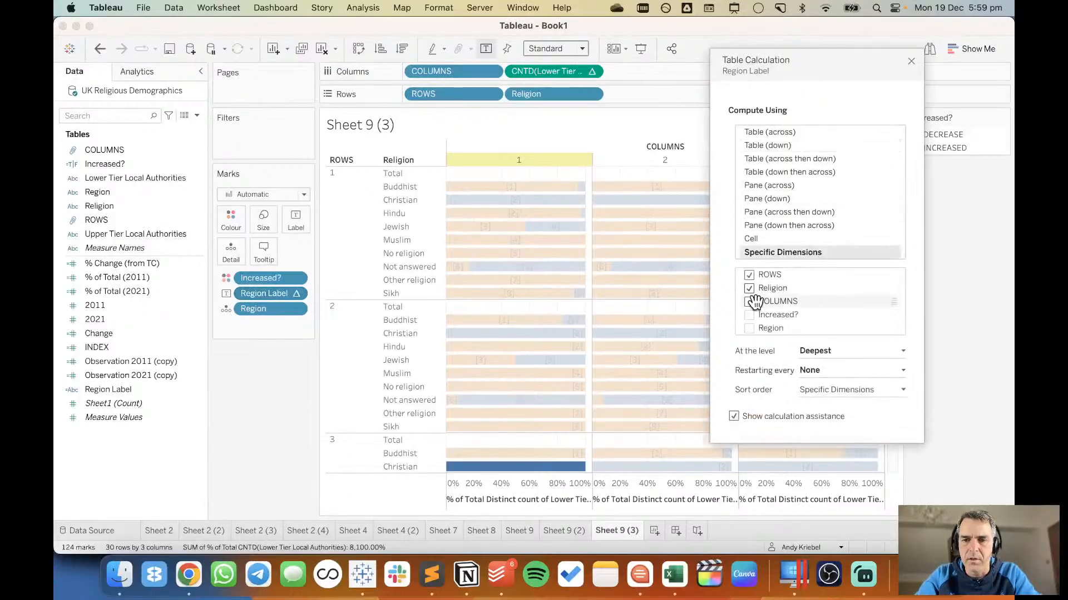
click(749, 275)
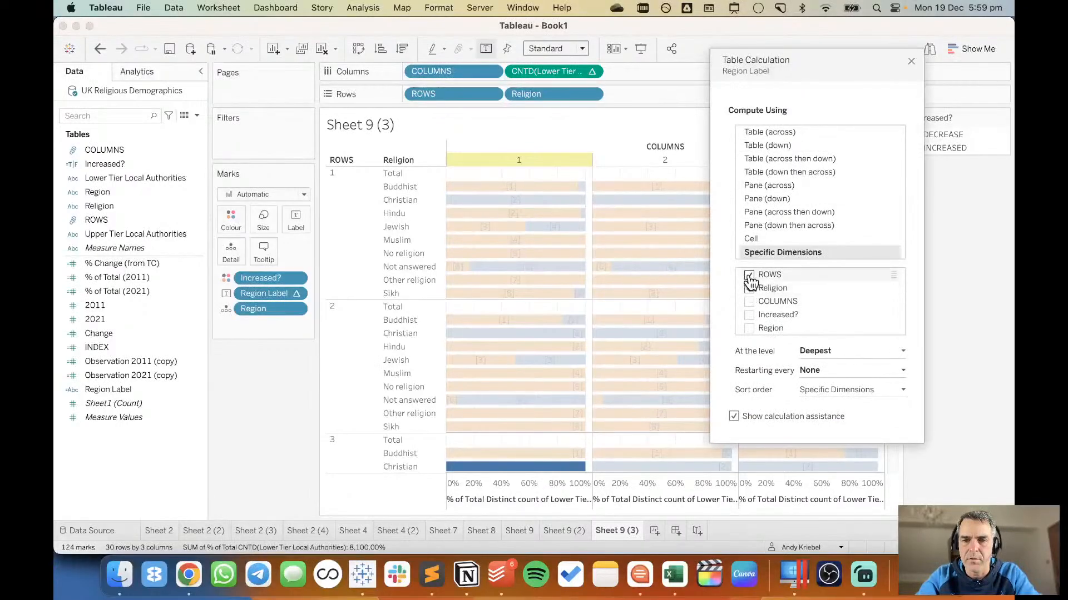
click(749, 302)
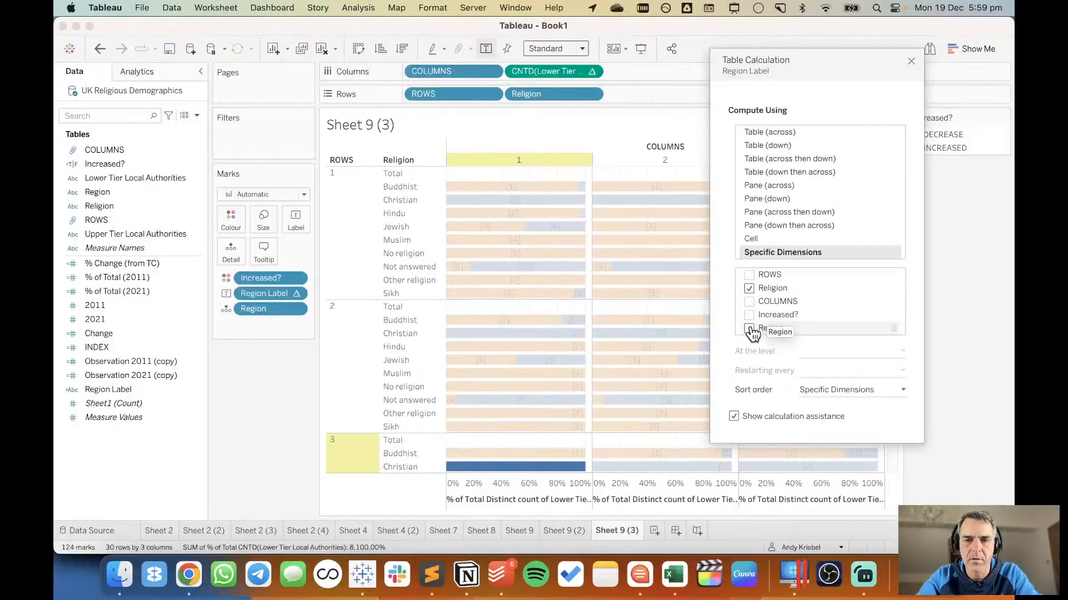
click(749, 316)
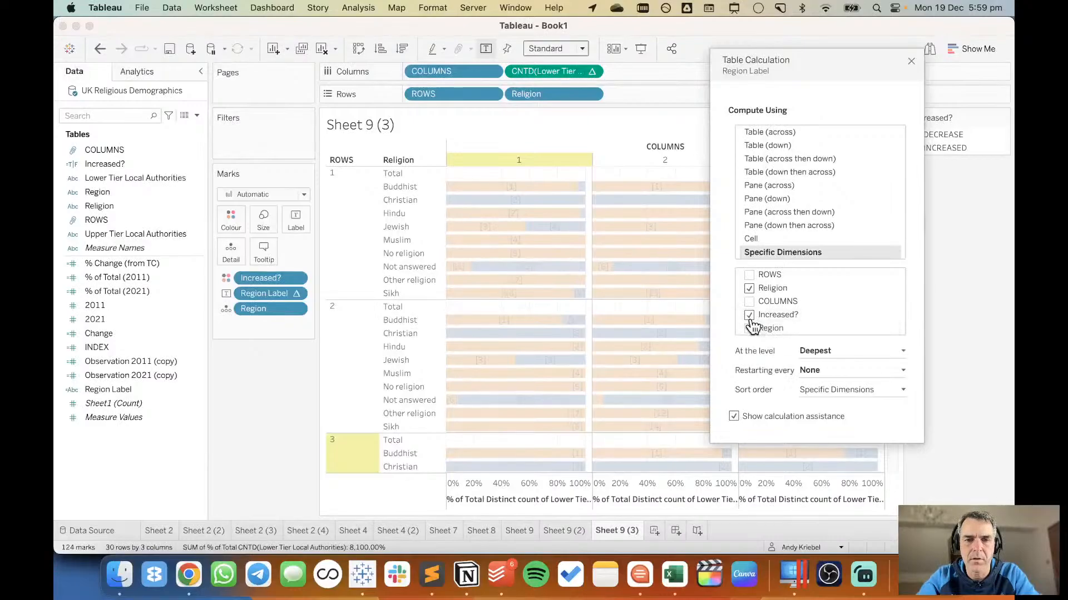
click(911, 61)
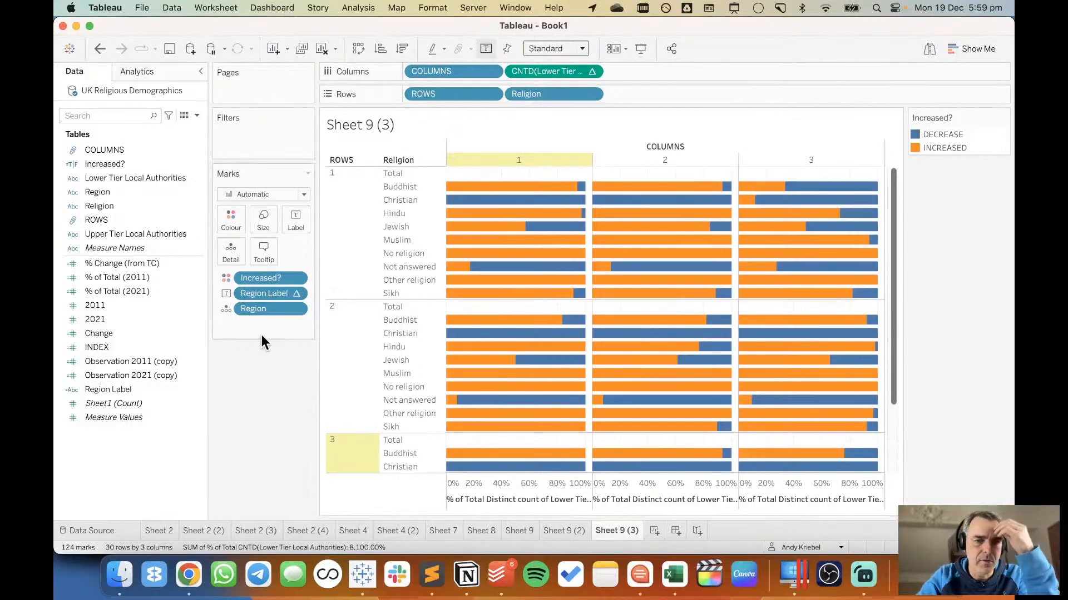
Review the Region Label formula, leave it as it is, and duplicate the calculated field.
click(139, 395)
right_click(139, 395)
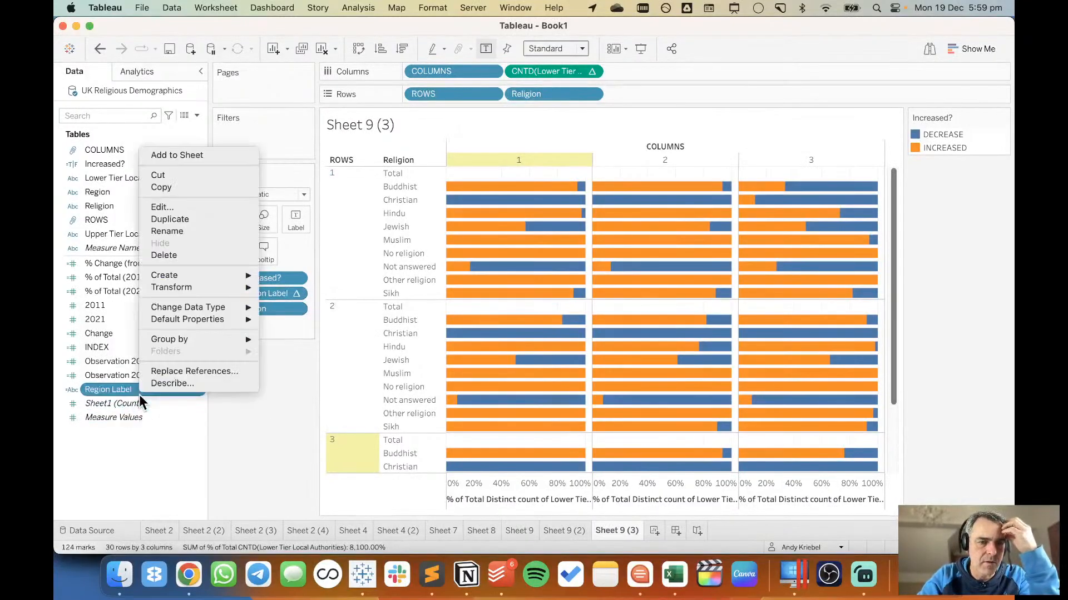
click(186, 206)
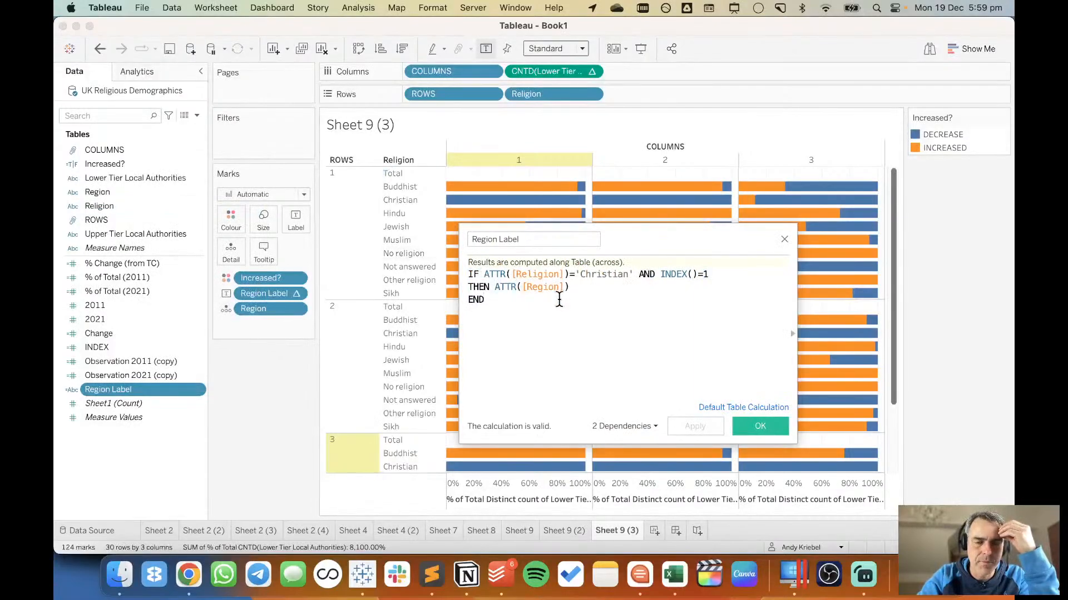
click(784, 241)
right_click(112, 392)
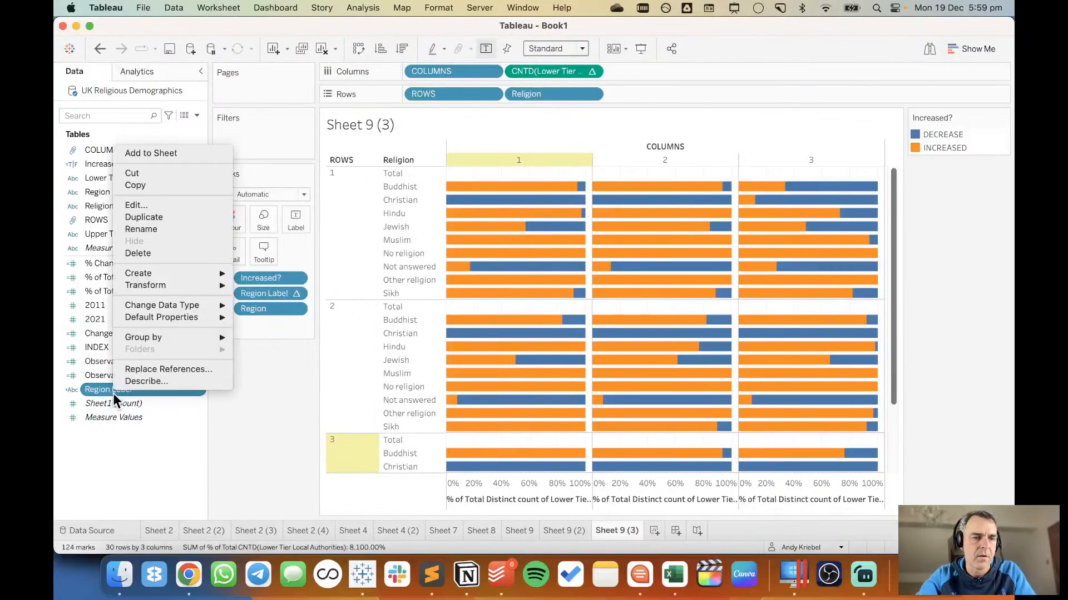
click(147, 218)
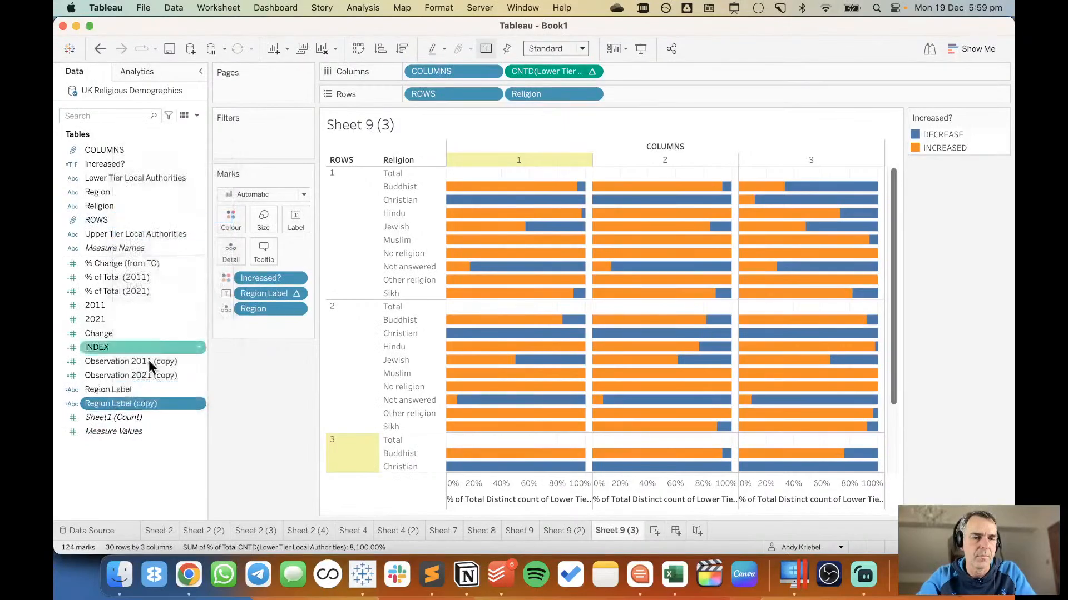
Rewrite the formula of Region Label (copy) as IF INDEX()=1 THEN ATTR([Region]) END and save it.
right_click(146, 406)
click(185, 218)
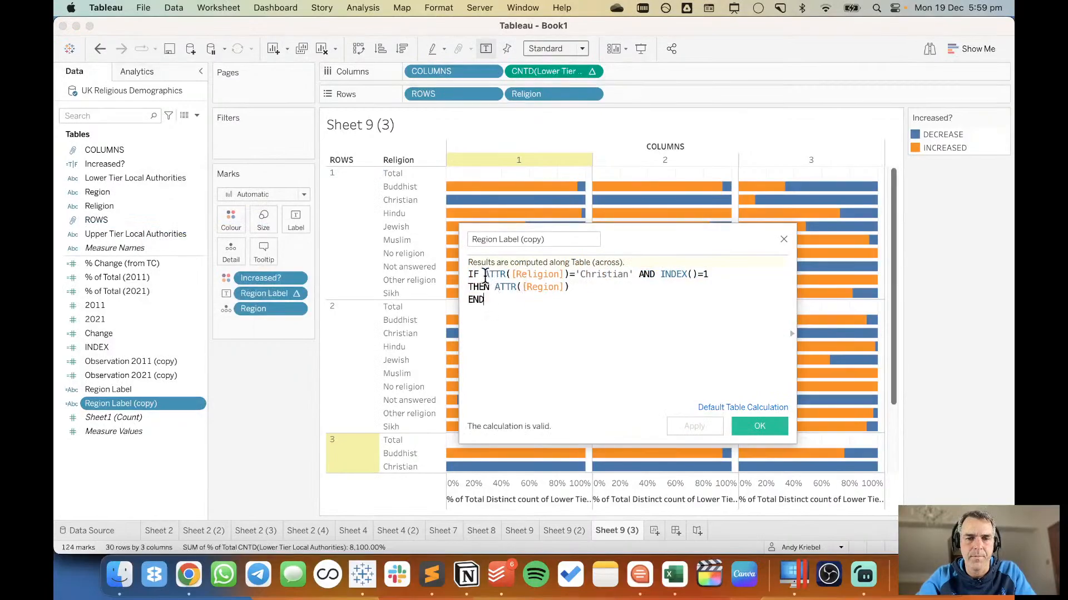
drag(484, 275, 637, 308)
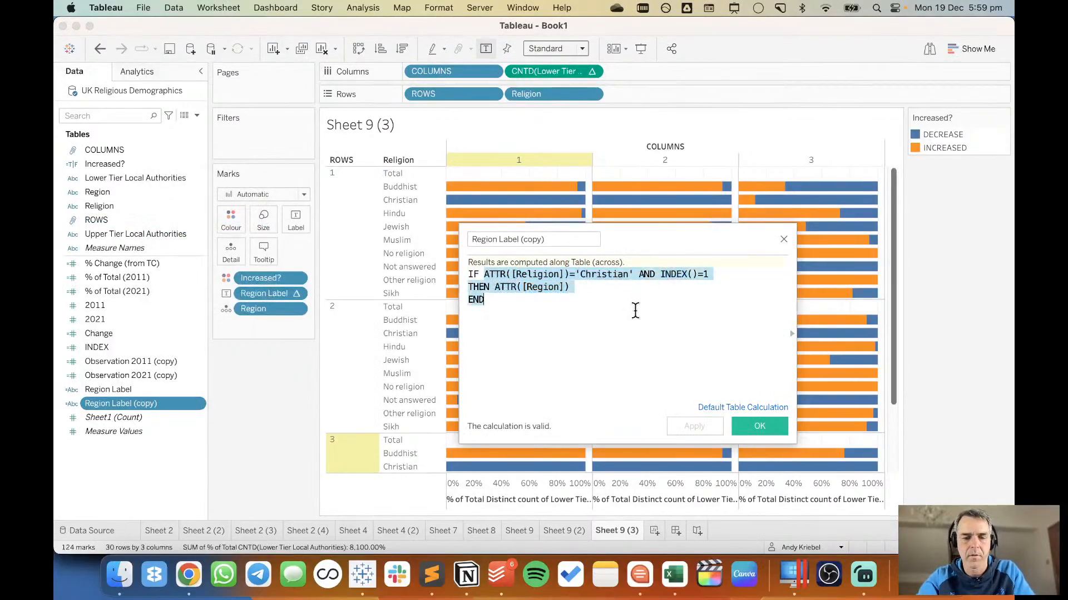
text(INDEX()=1 )
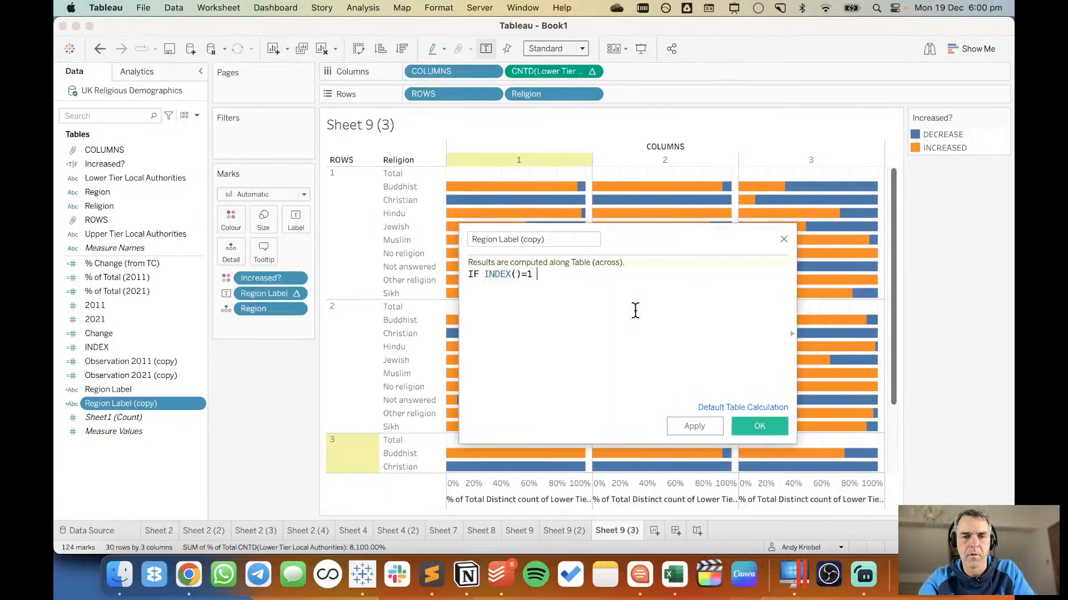
text(THEN ATTR()
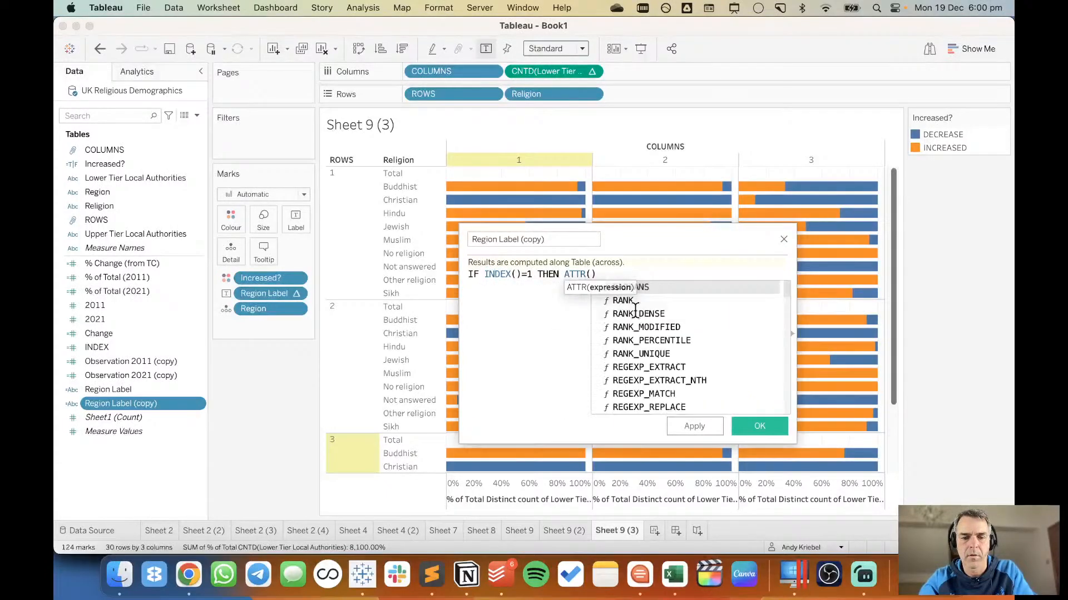
scroll(635, 311, down, 2)
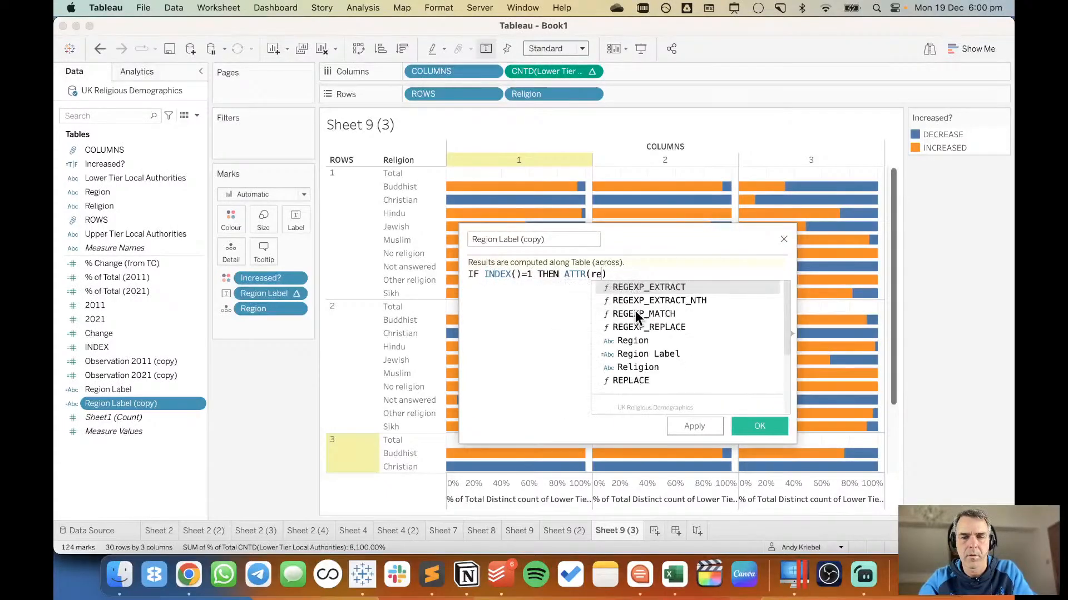
key(Escape)
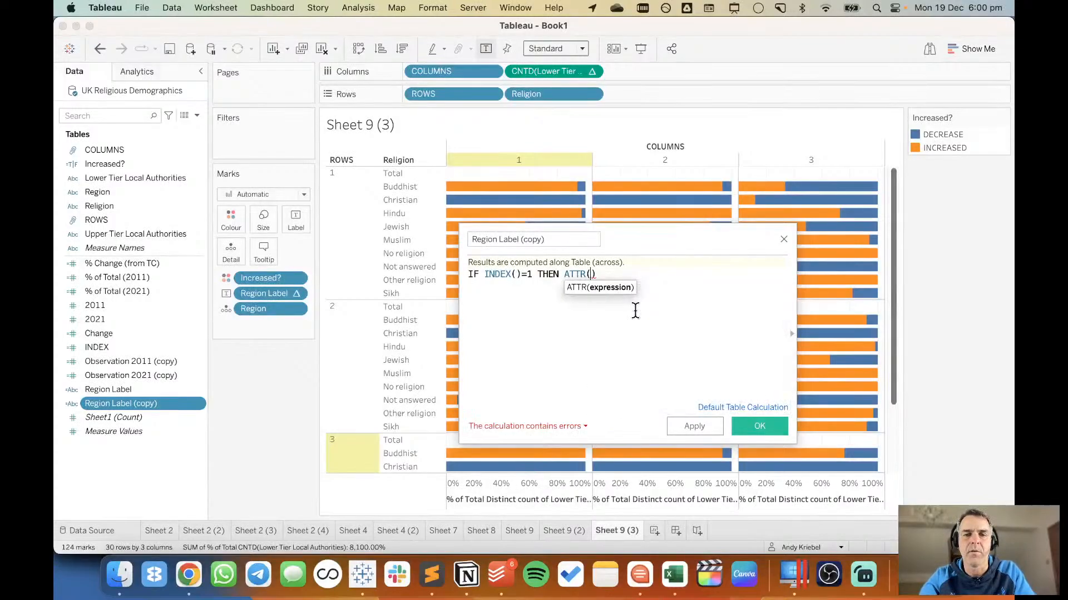
text(reg)
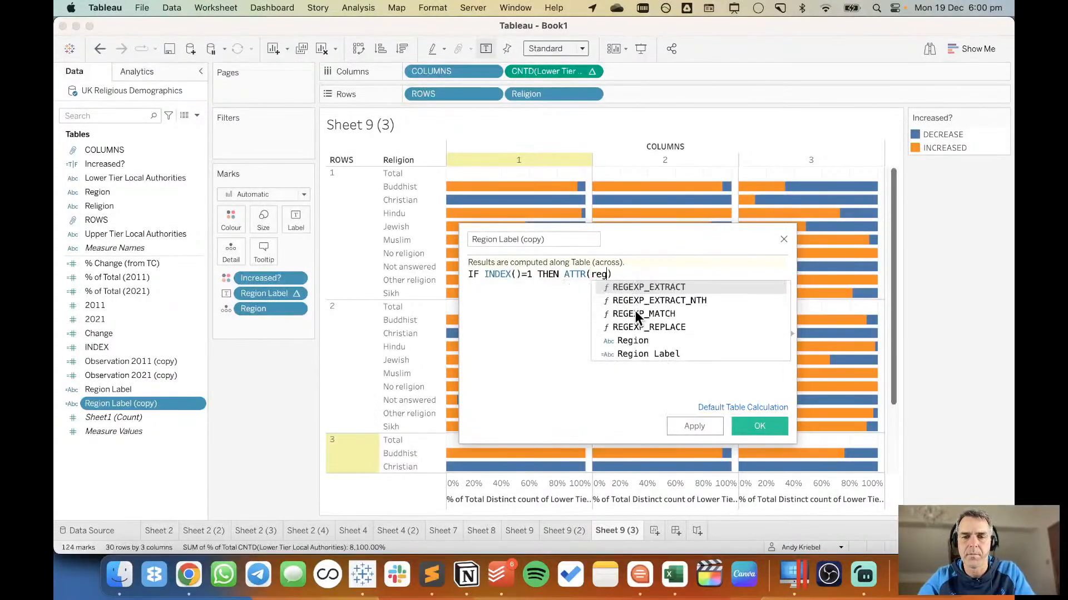
key(Return)
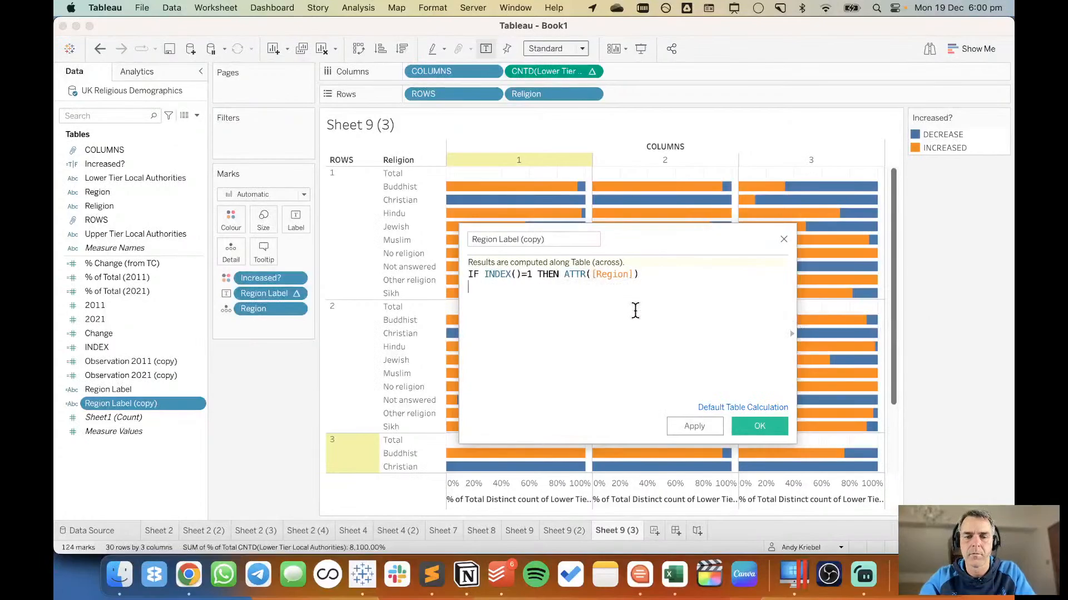
text(END)
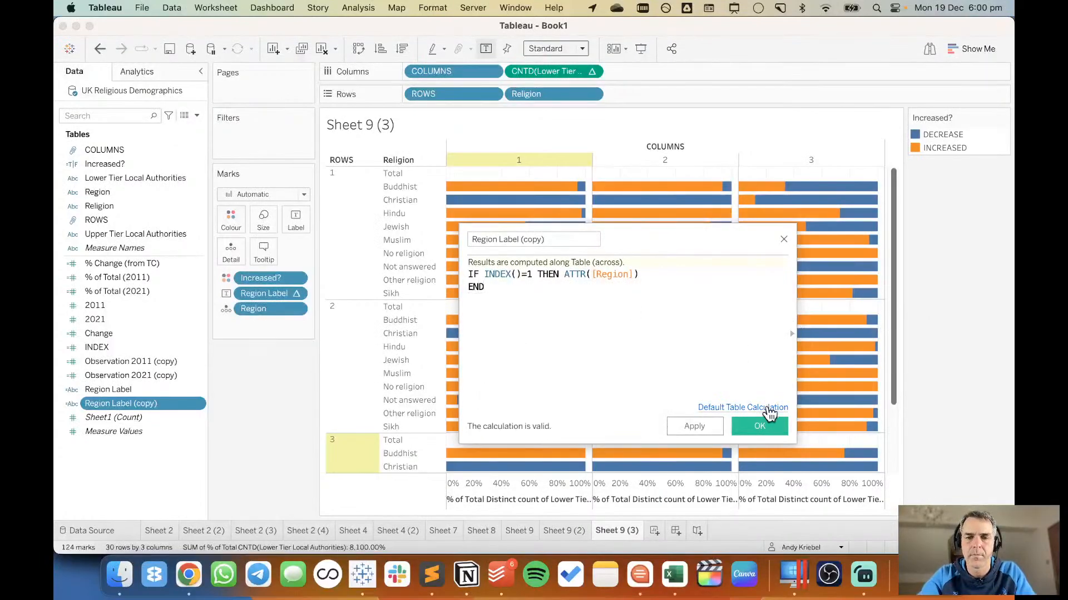
click(770, 424)
Replace Region Label with Region Label (copy) as the bar label and compute it along Religion only.
drag(109, 412, 267, 294)
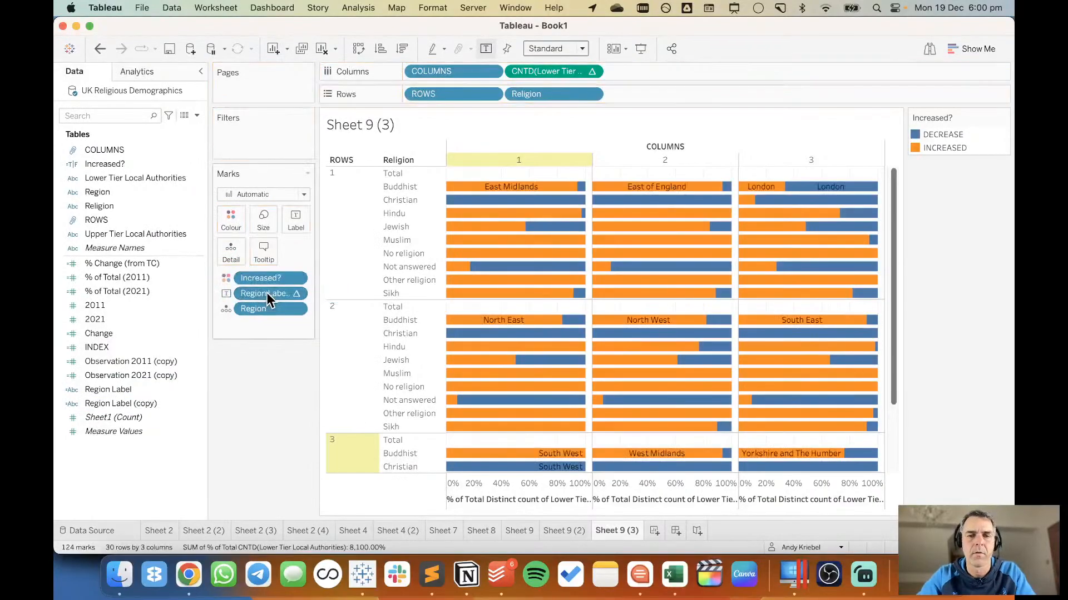
click(297, 296)
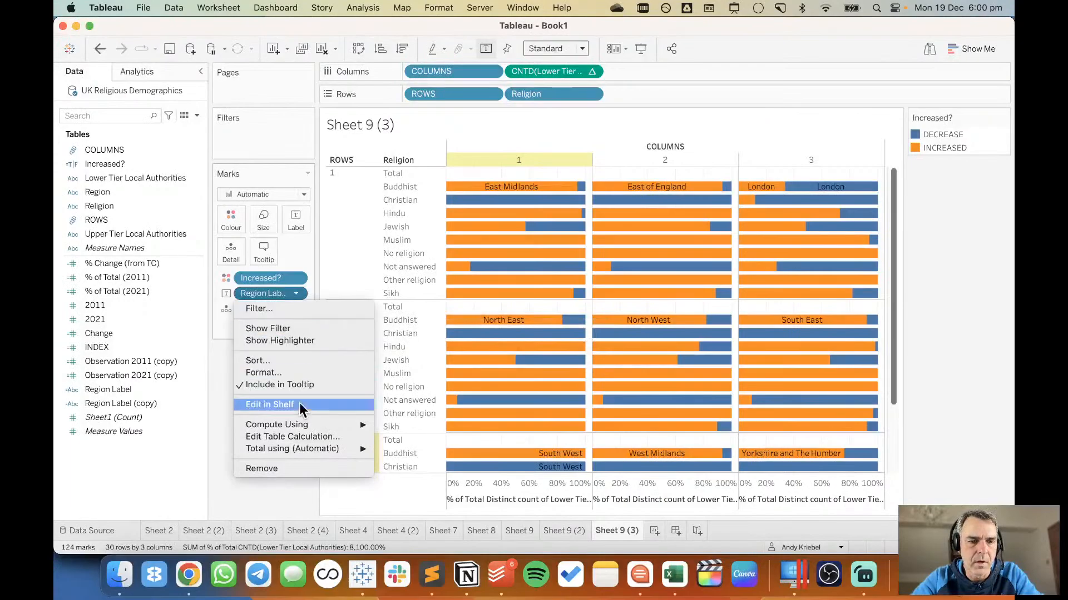
click(298, 436)
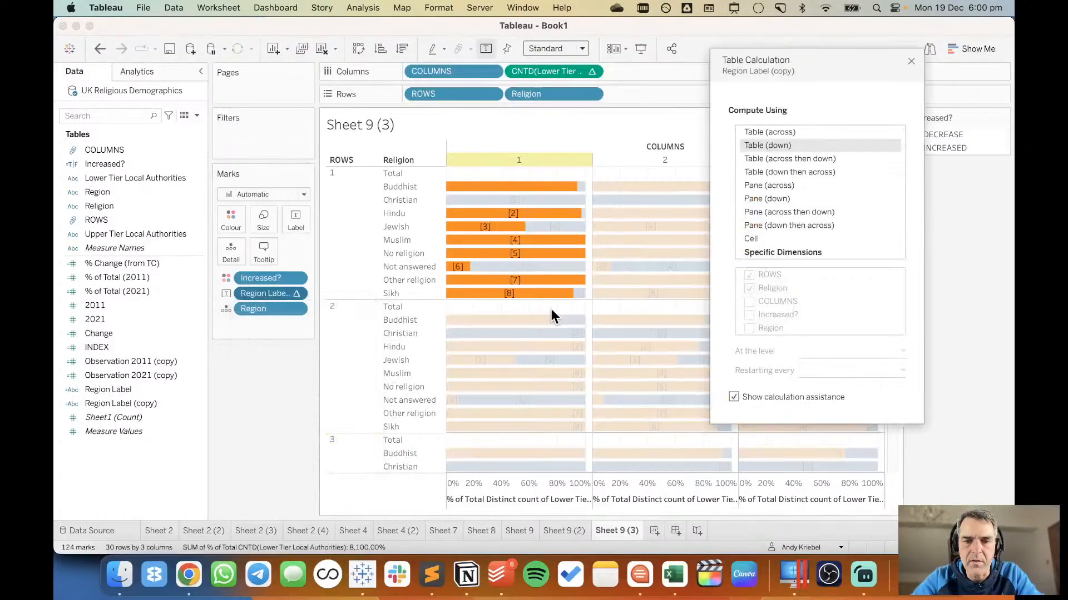
click(783, 252)
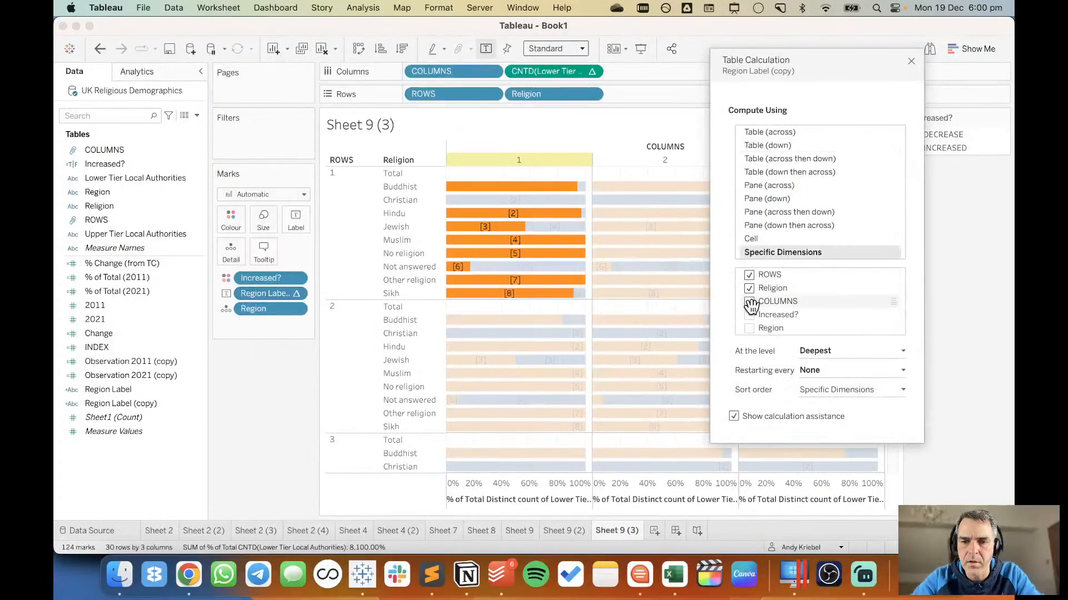
click(749, 301)
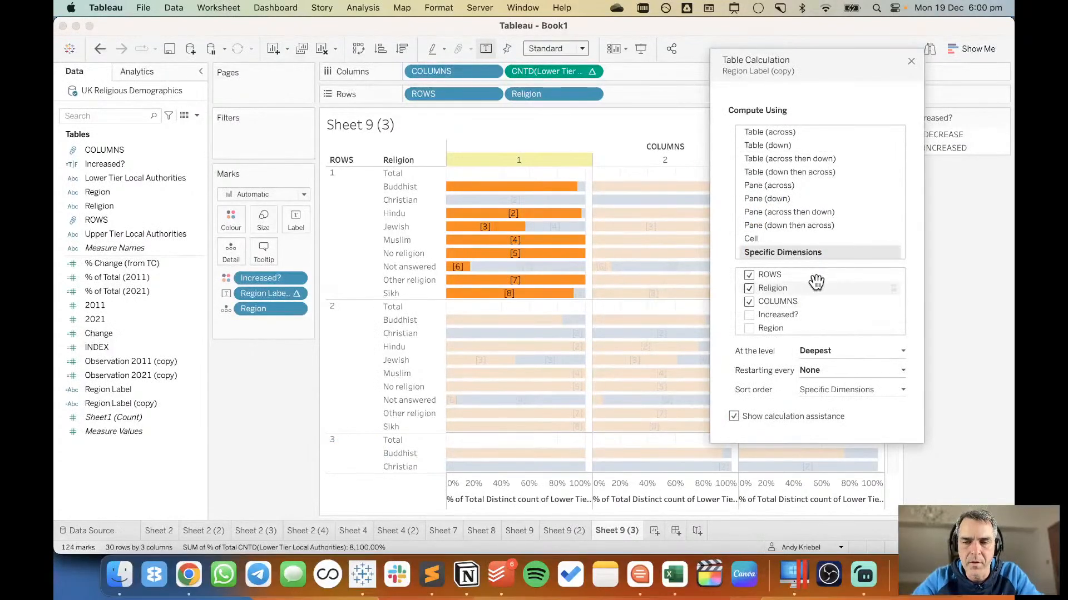
click(749, 274)
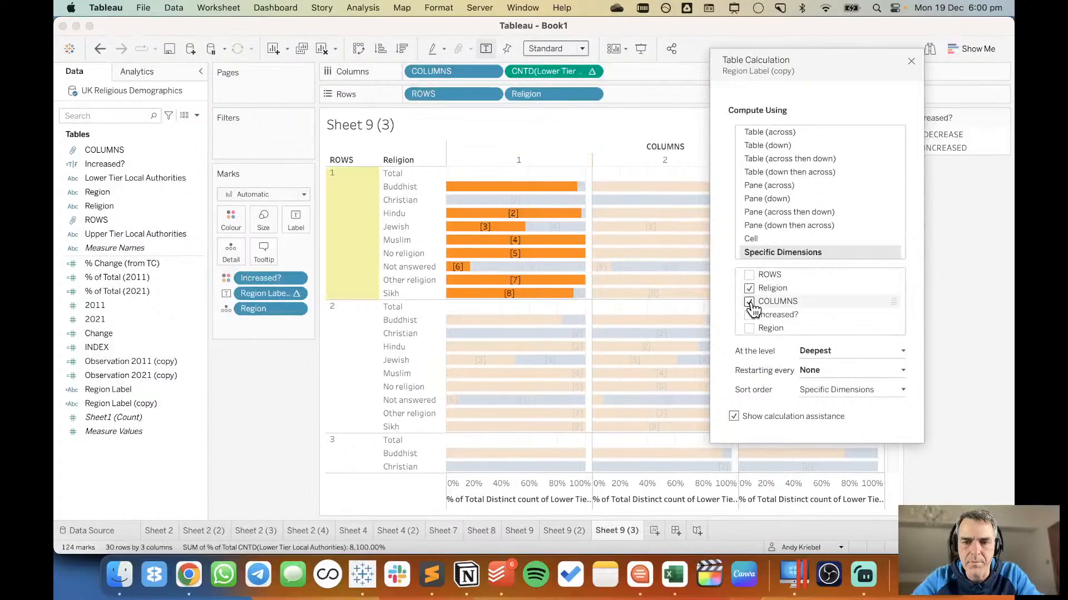
click(750, 302)
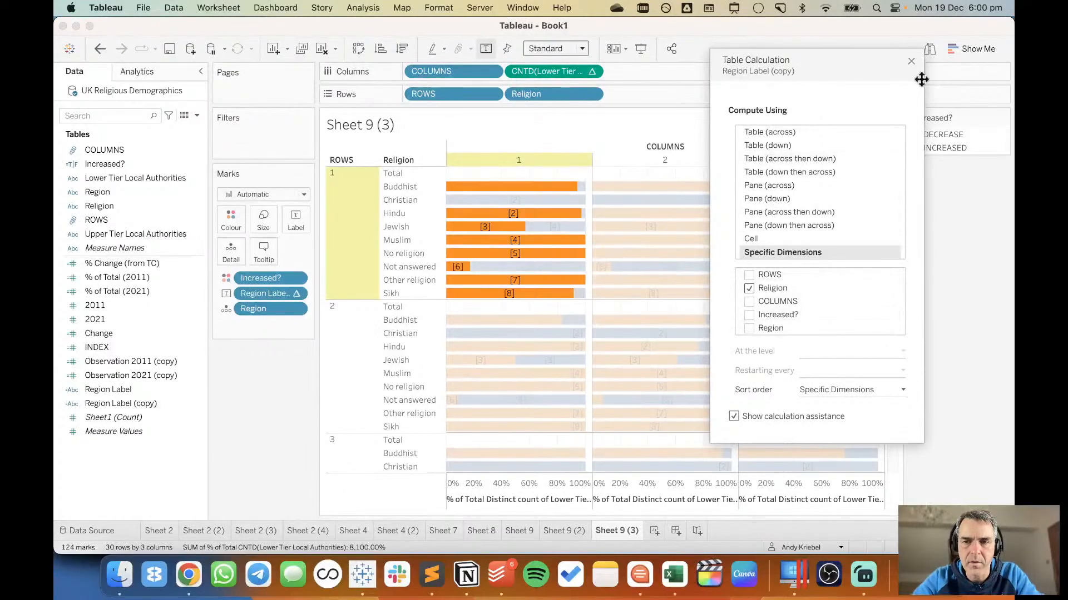
click(910, 62)
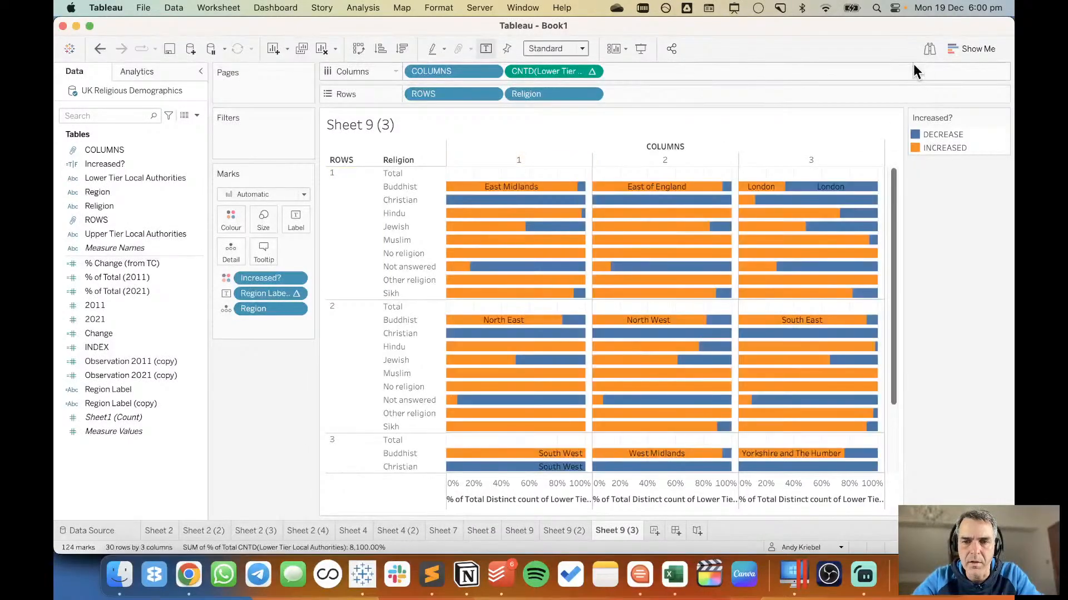
Include Increased? alongside Religion in the specific dimensions of the Region Label (copy) table calculation.
click(296, 294)
click(292, 436)
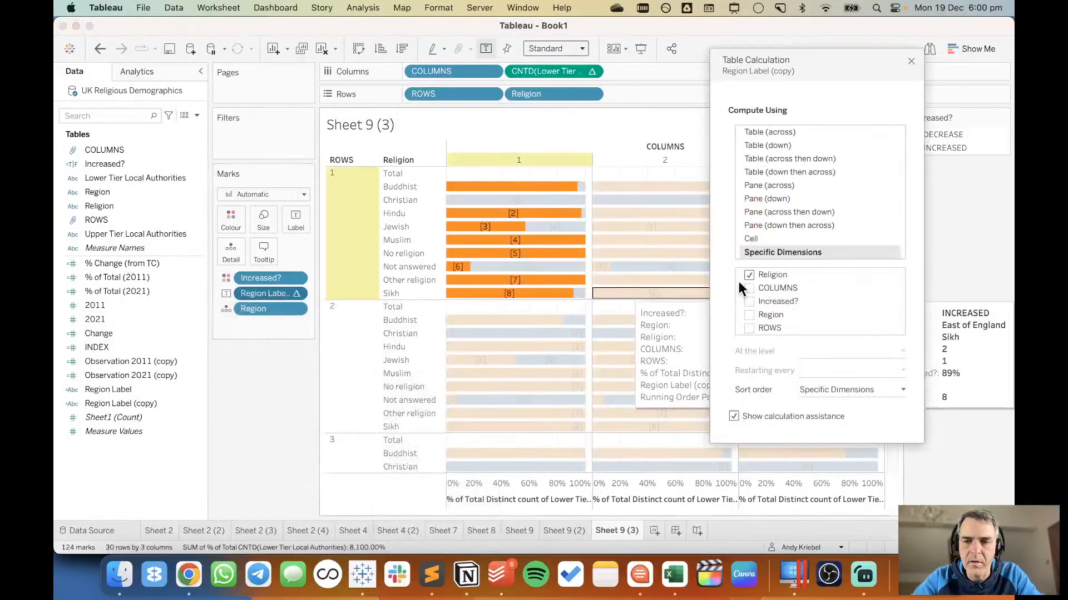
click(750, 302)
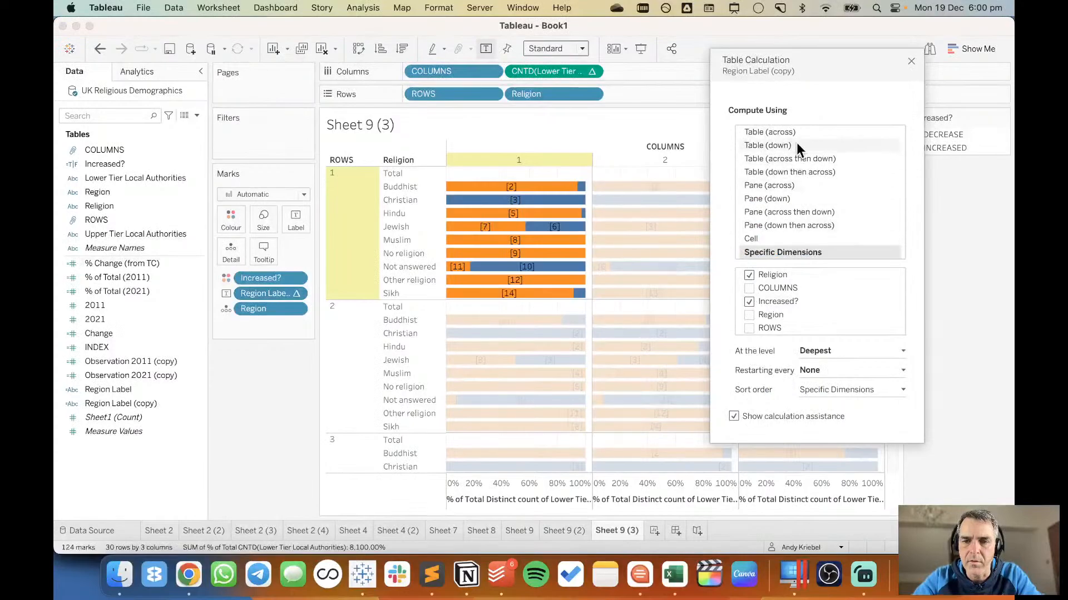
drag(829, 76, 865, 123)
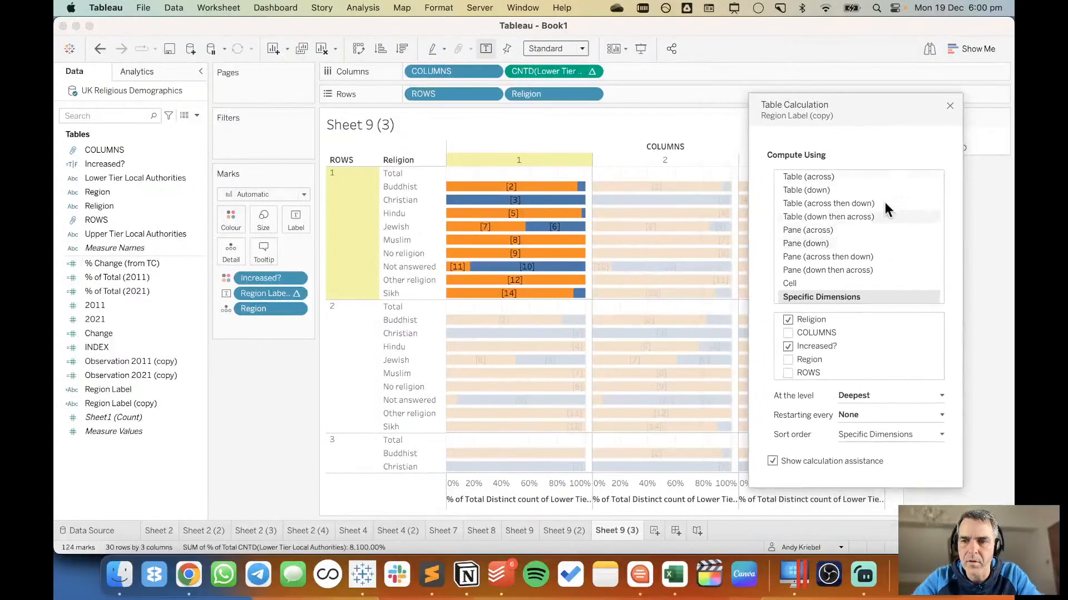
click(950, 106)
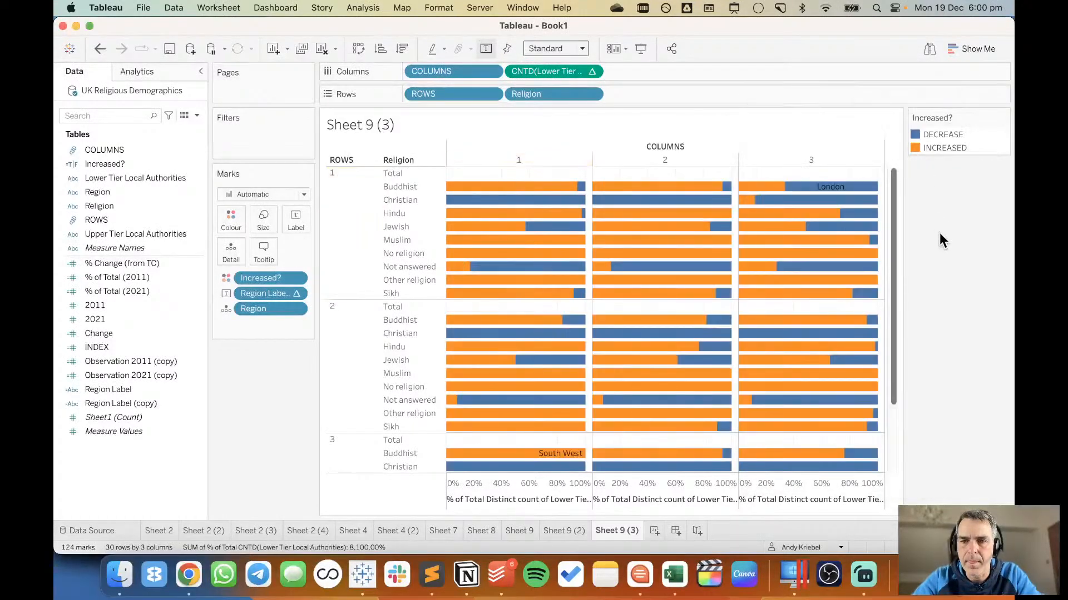
Try including Region in the specific dimensions of the Region Label (copy) table calculation, keeping only Religion and Increased? selected.
click(297, 293)
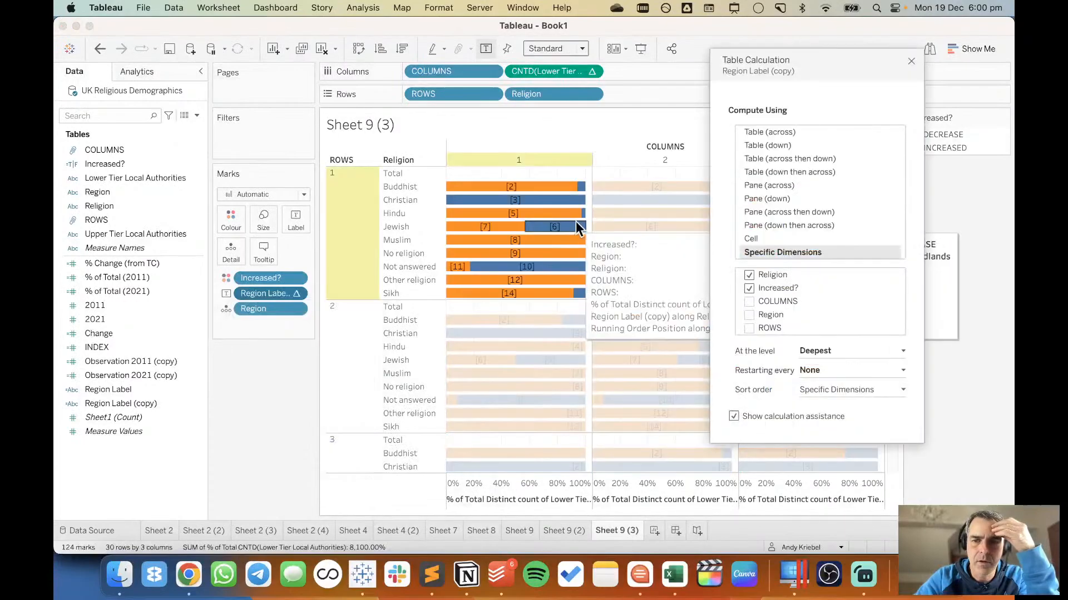
click(749, 288)
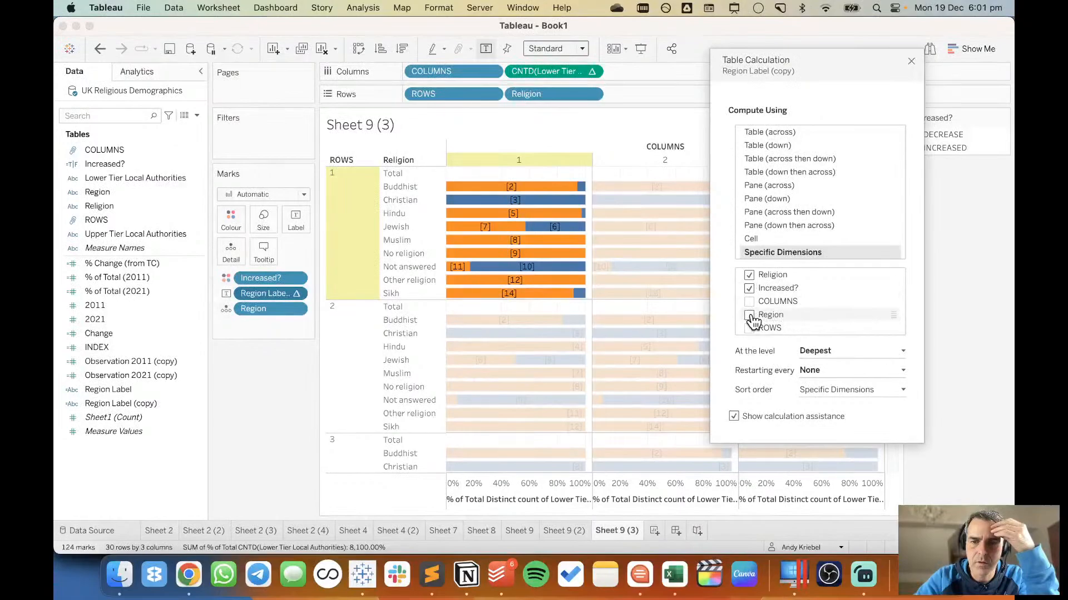
click(749, 315)
click(749, 316)
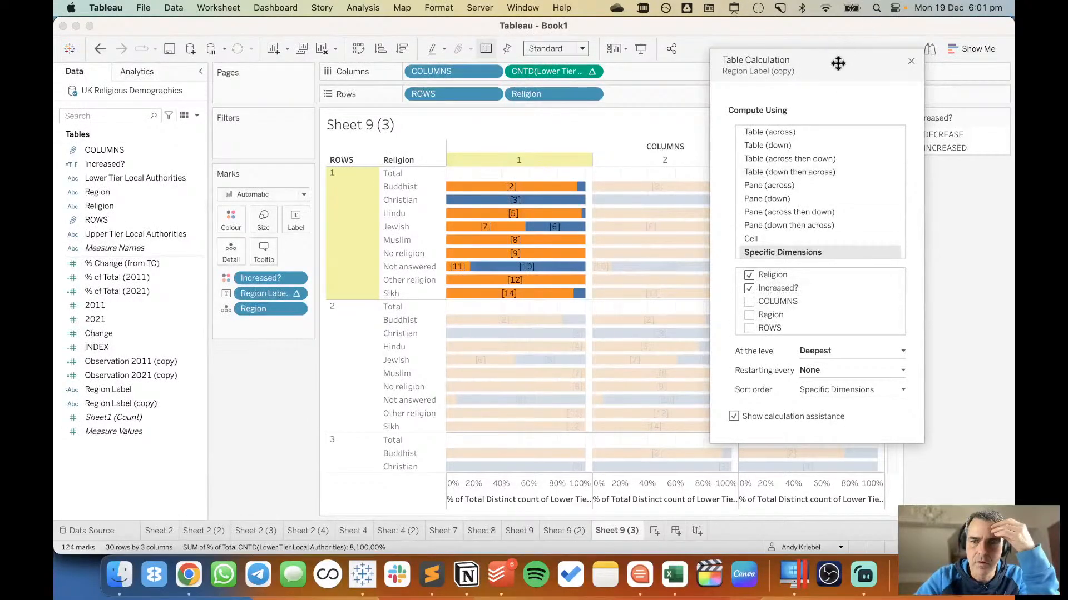
drag(839, 62, 822, 87)
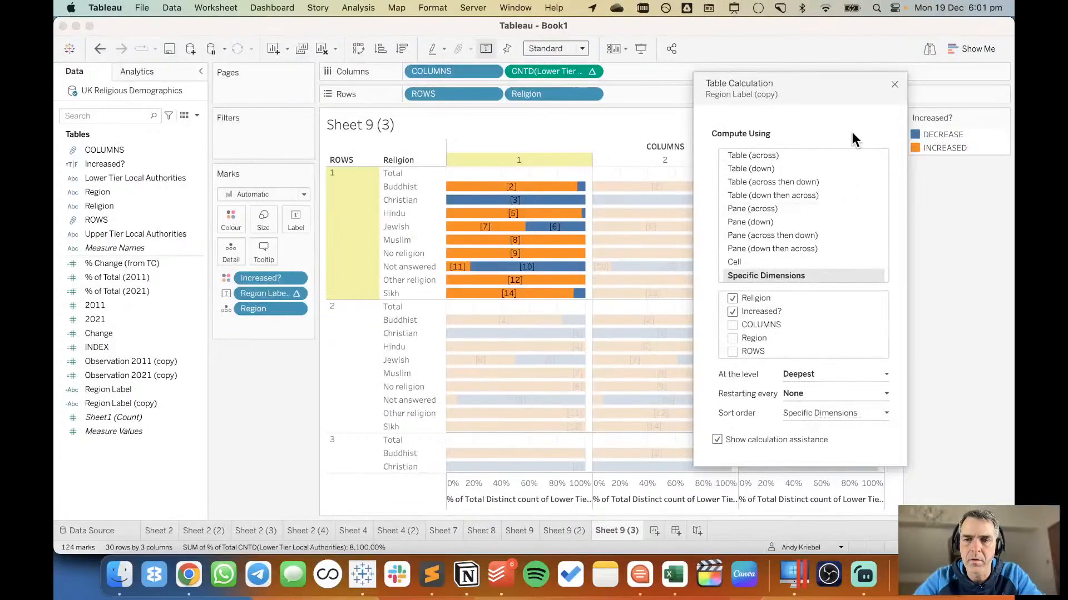
click(893, 85)
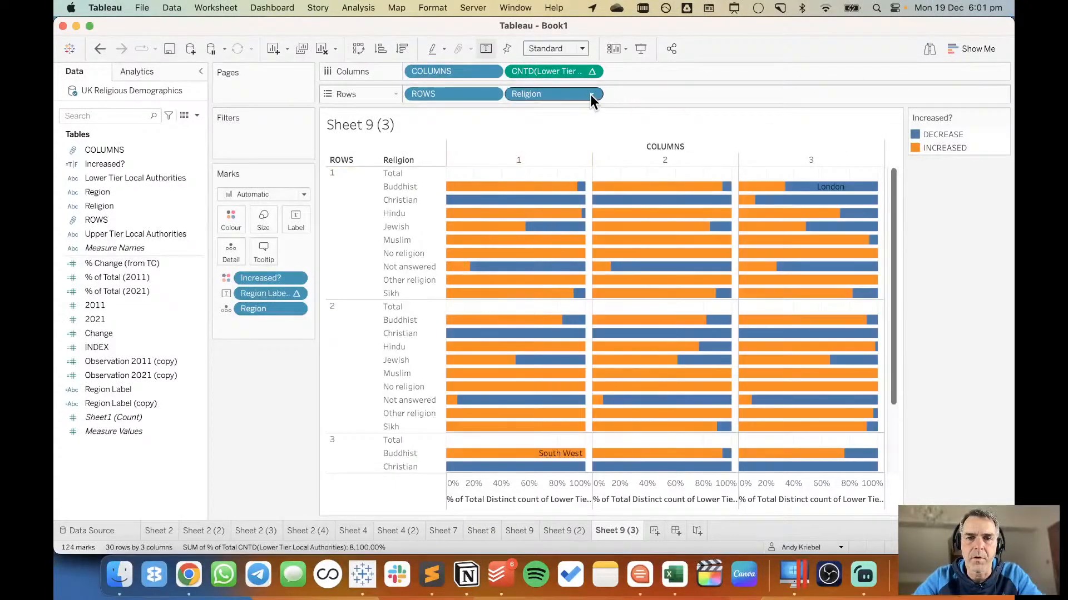
Sort Religion in descending order by the sum of the 2021 field.
click(591, 94)
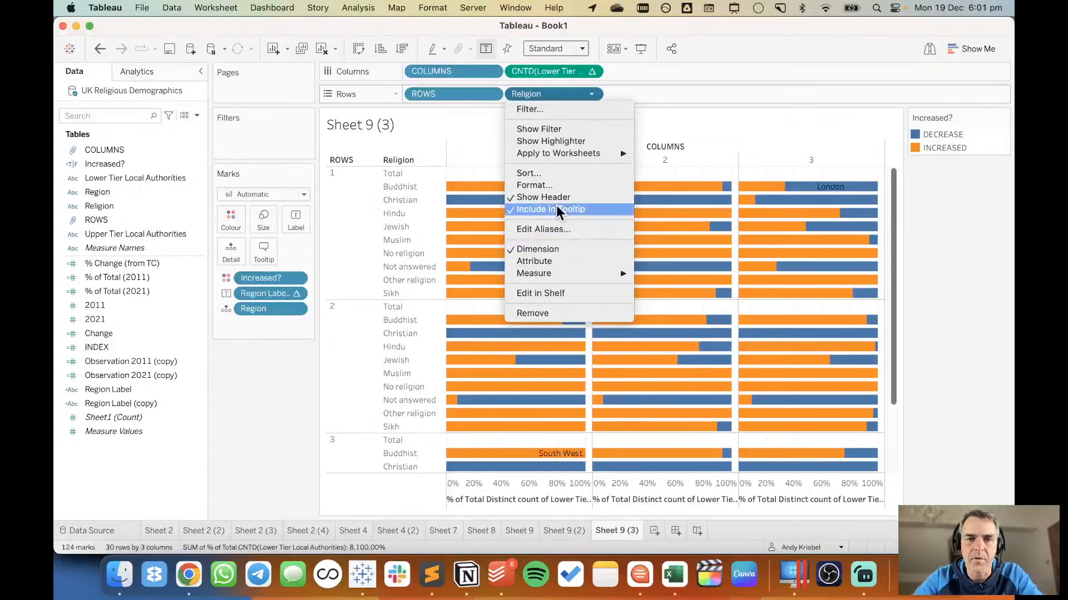
click(554, 176)
click(508, 268)
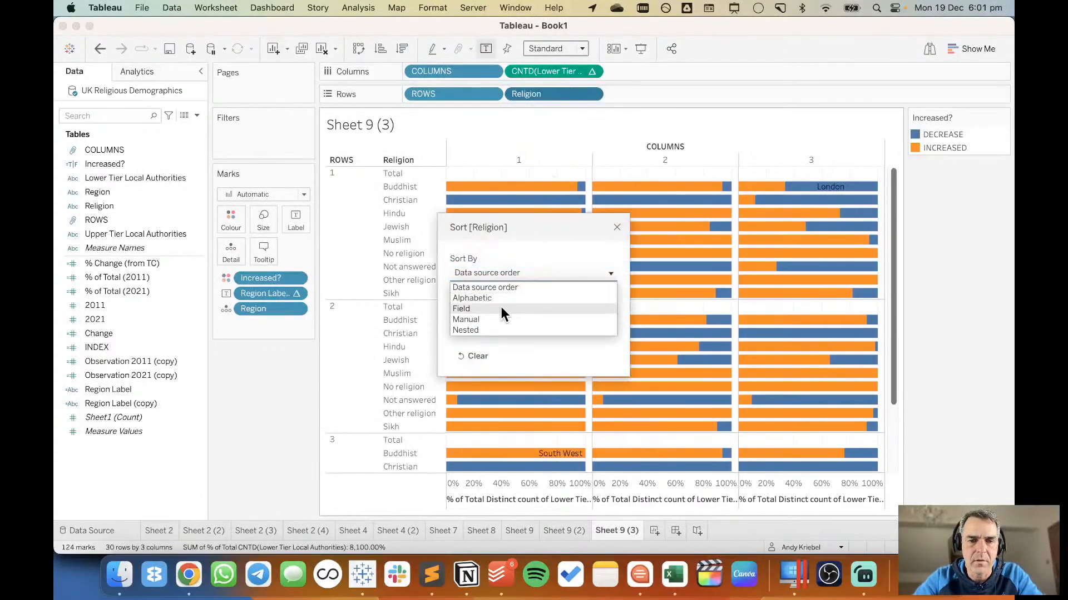
click(499, 308)
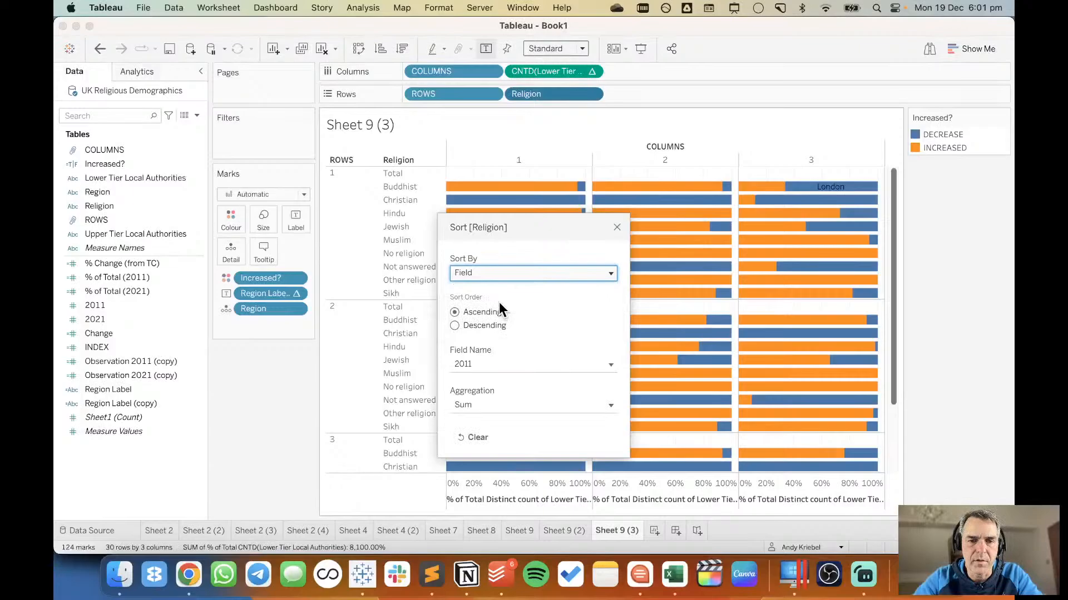
click(486, 366)
click(485, 409)
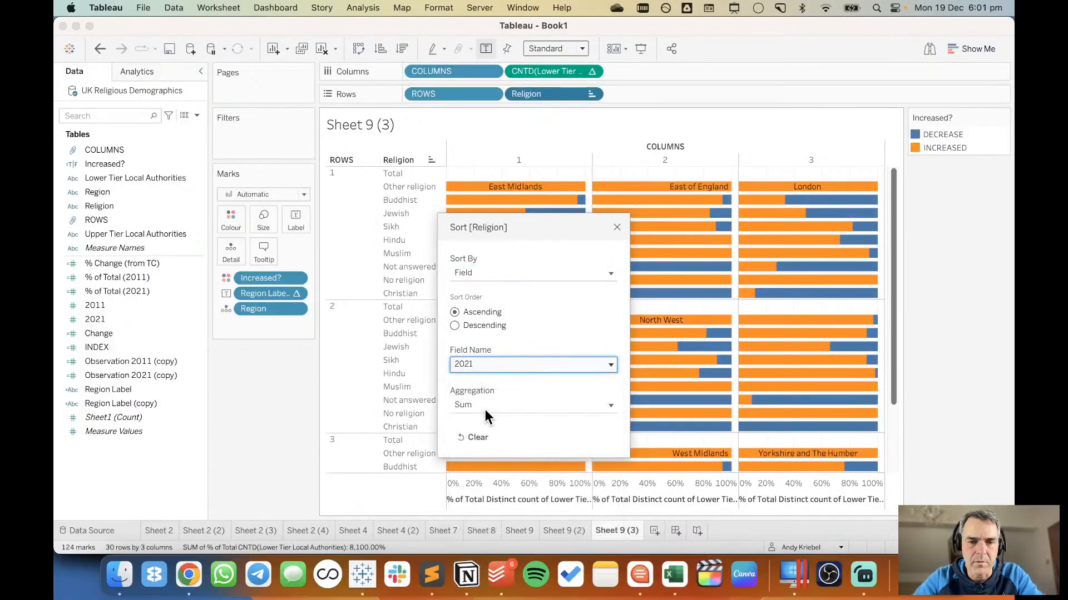
click(476, 323)
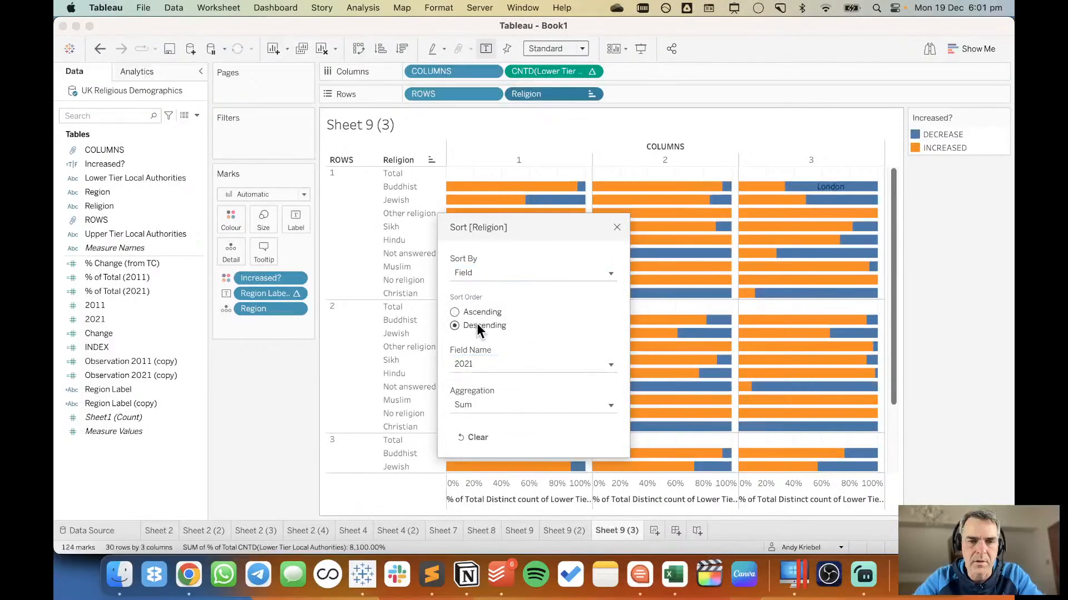
click(616, 227)
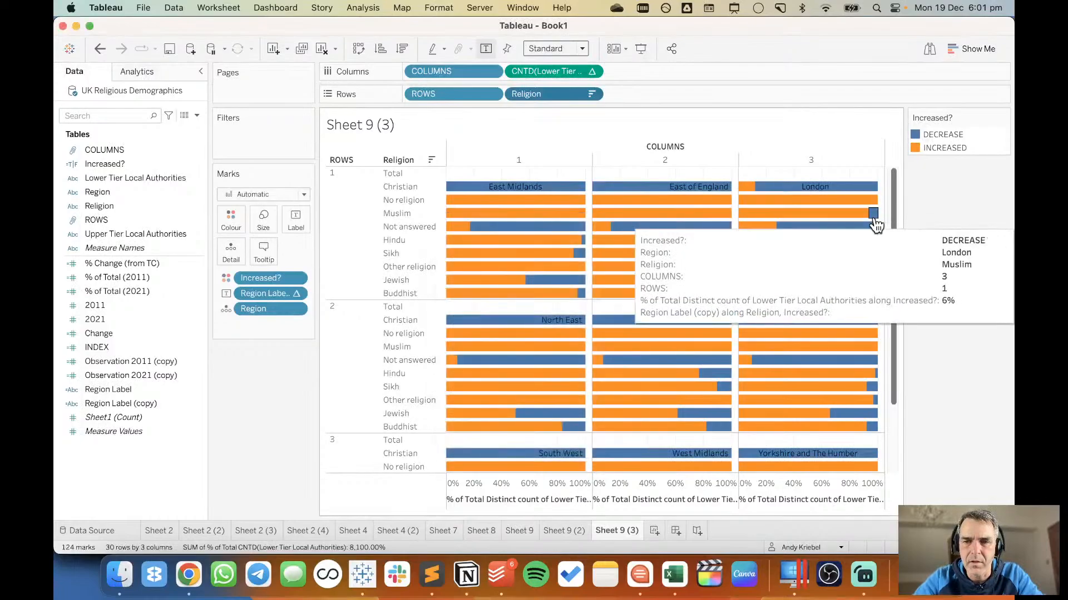
Try placing INCREASED before DECREASE in the Increased? colour legend, and restore DECREASE as the first item.
click(936, 134)
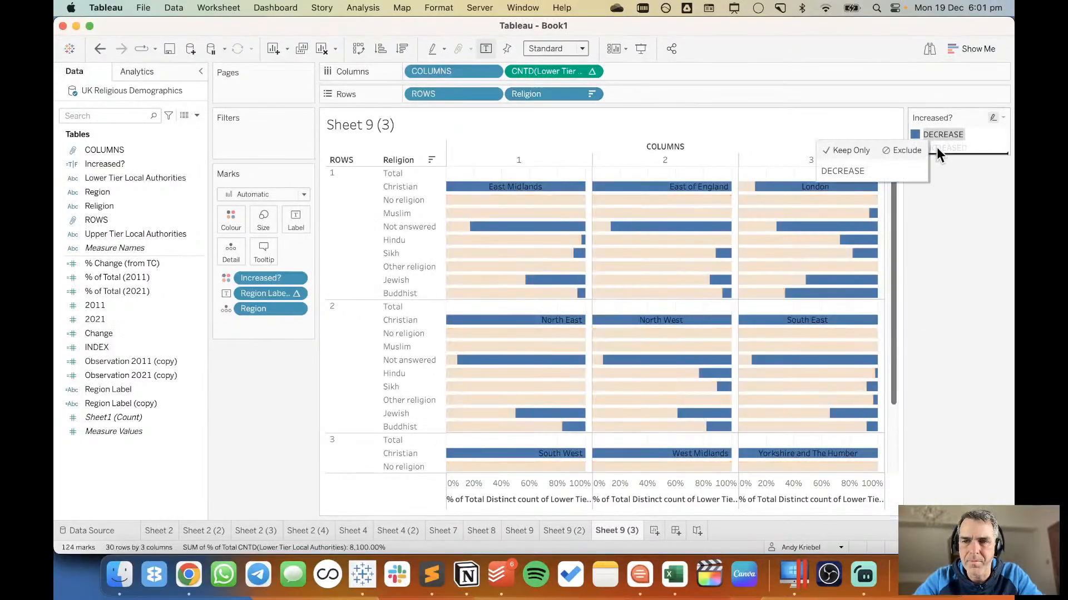
drag(936, 135, 937, 150)
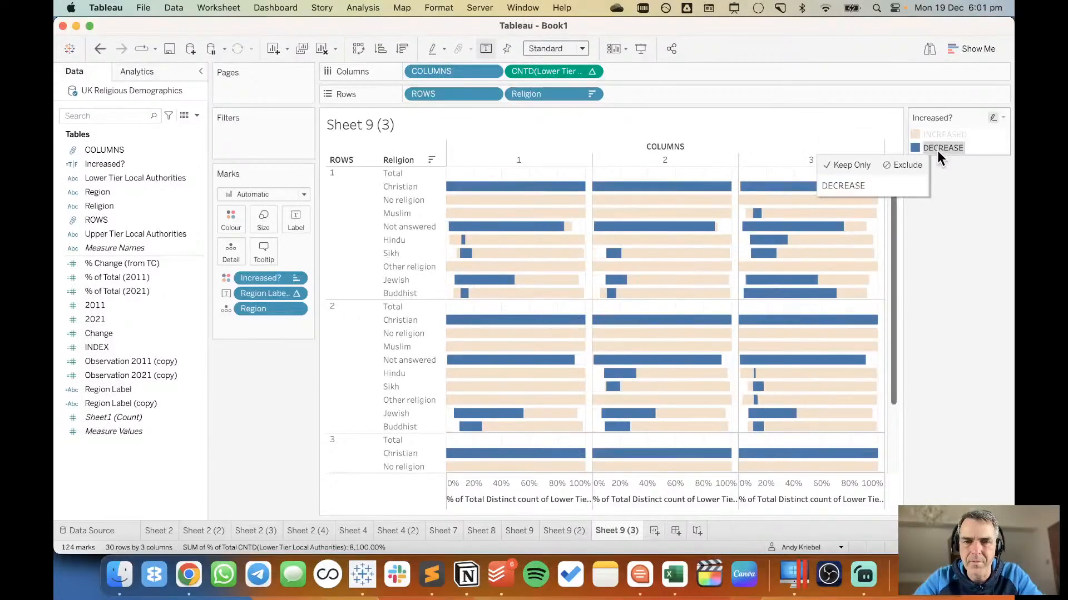
click(953, 231)
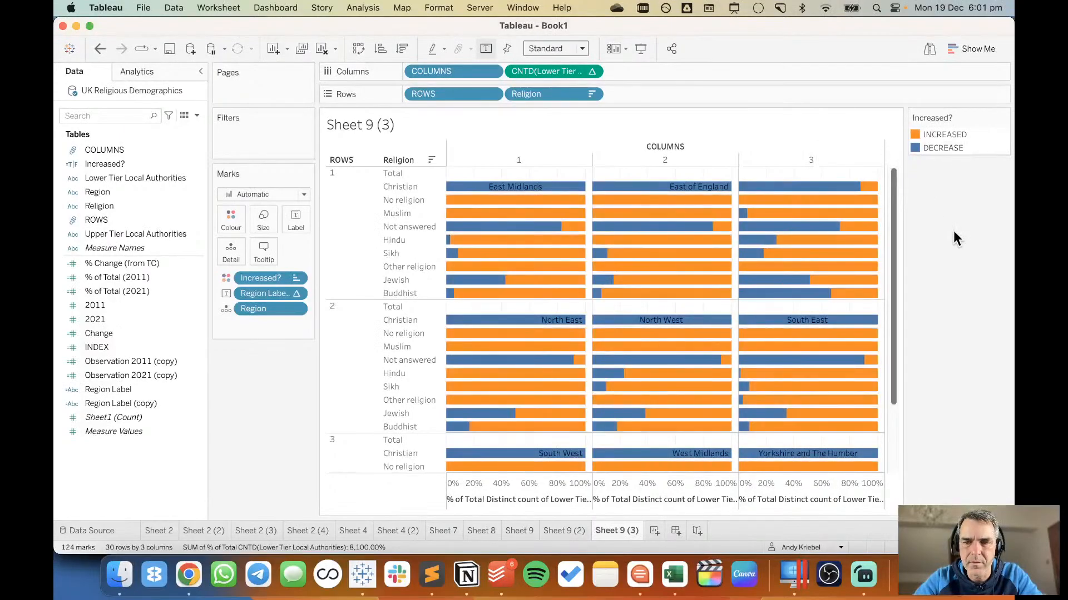
drag(934, 147, 935, 131)
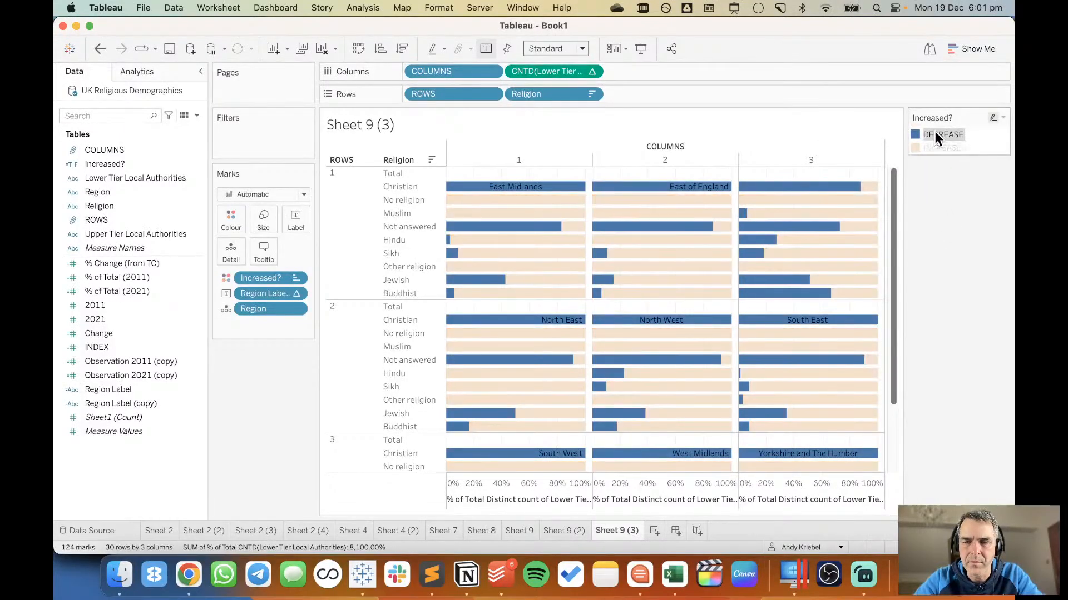
click(955, 229)
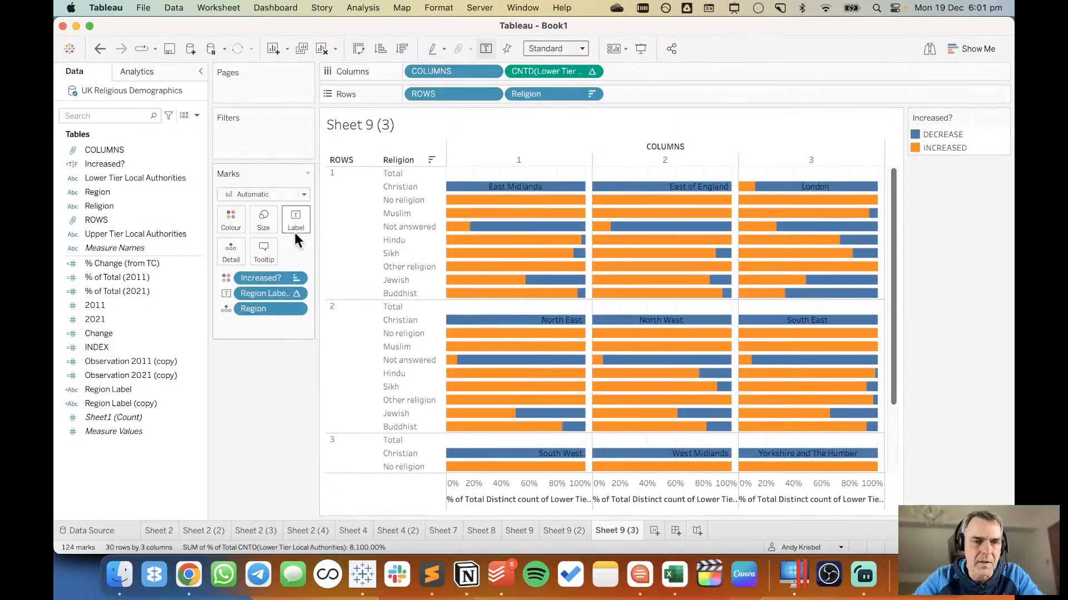
Align the bar labels horizontally left and vertically top, and allow labels to overlap other marks.
click(292, 223)
click(356, 330)
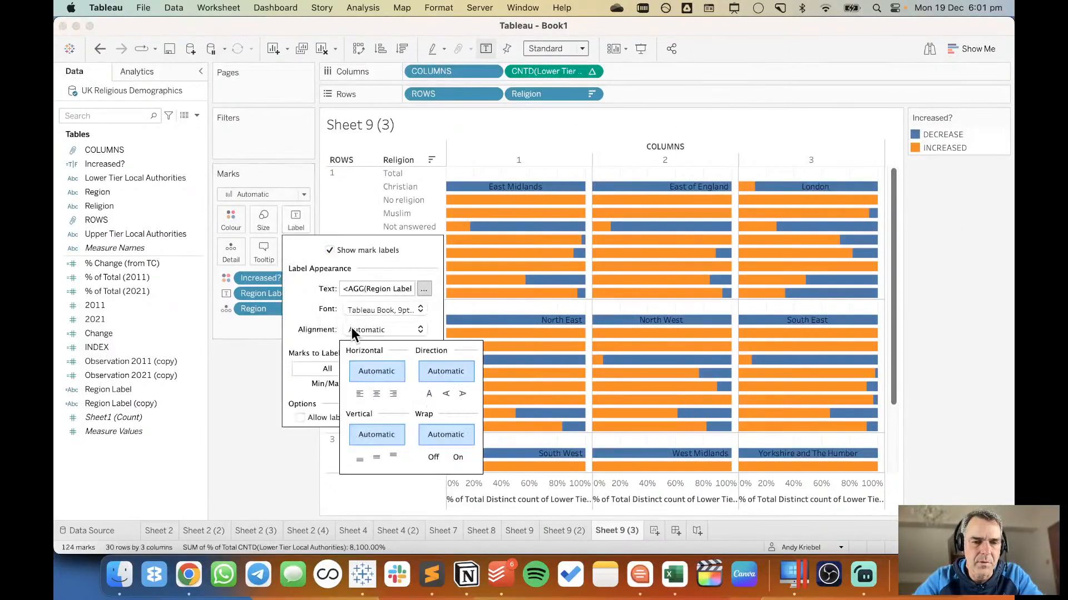
click(359, 395)
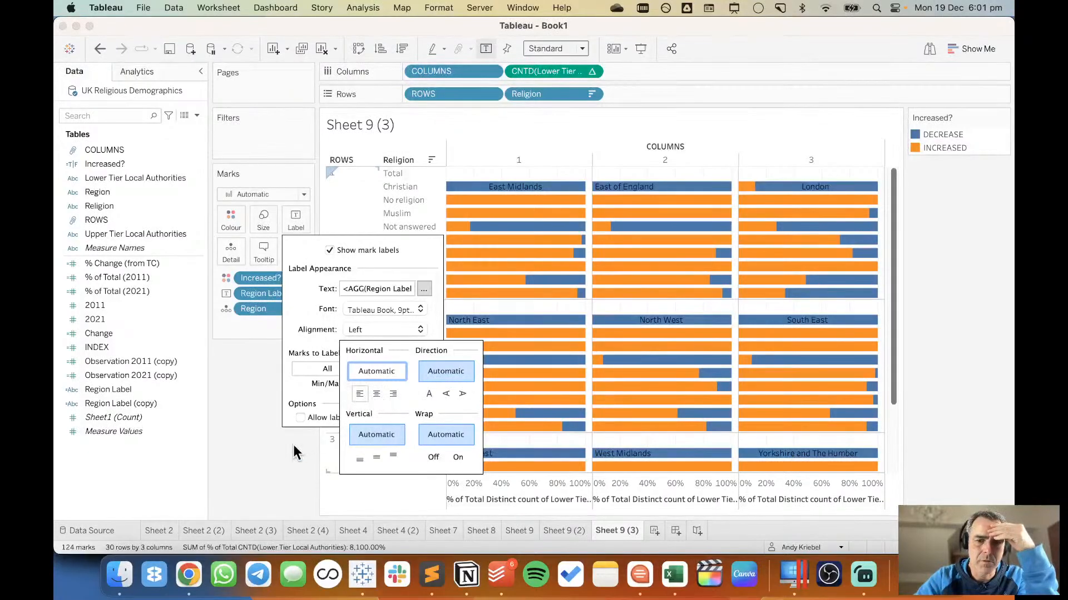
click(394, 454)
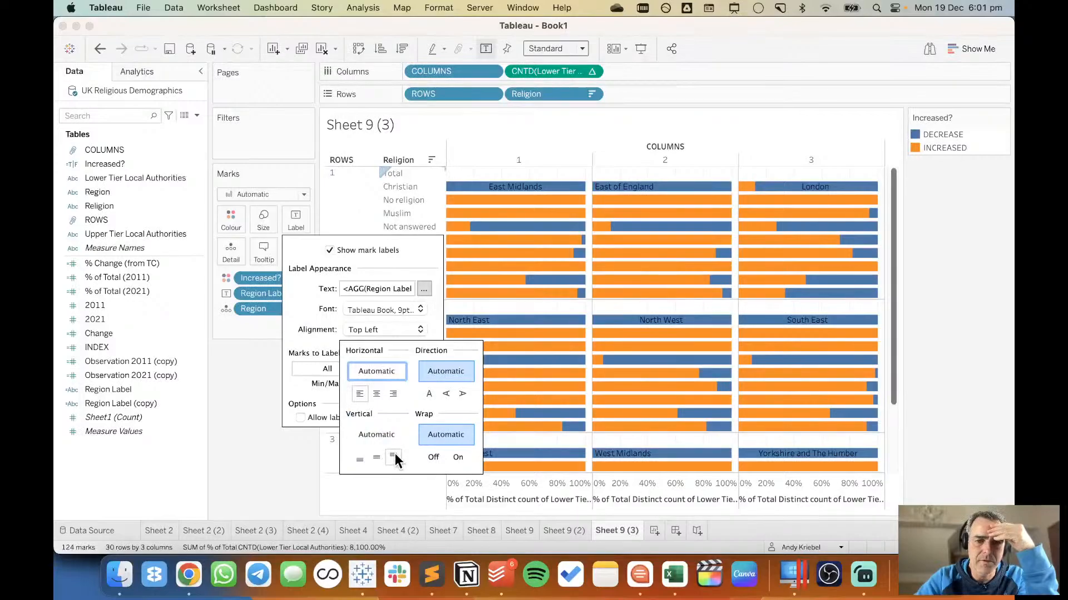
click(295, 418)
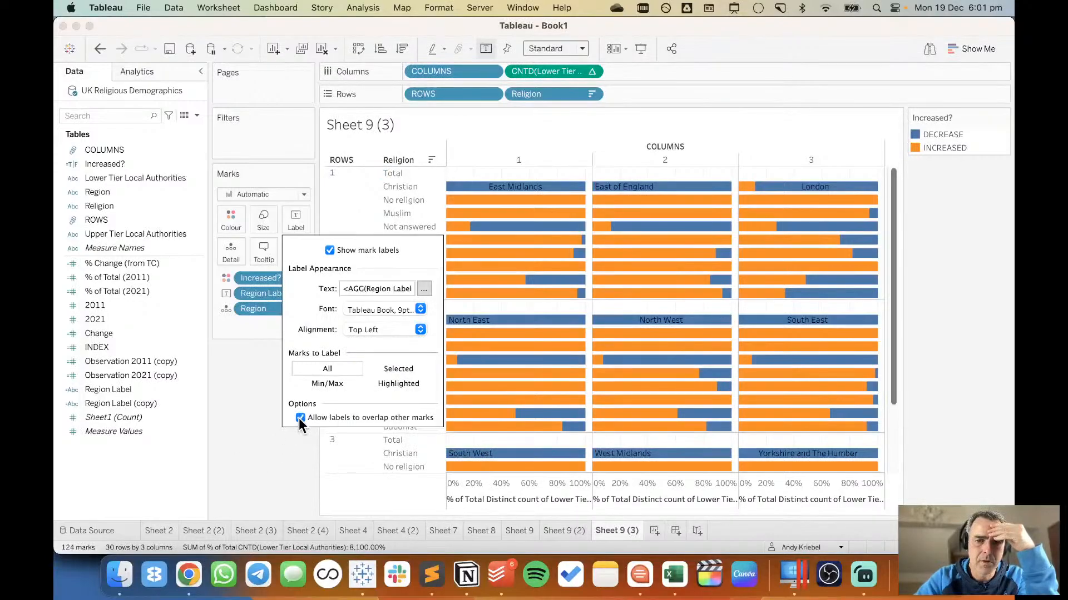
click(266, 487)
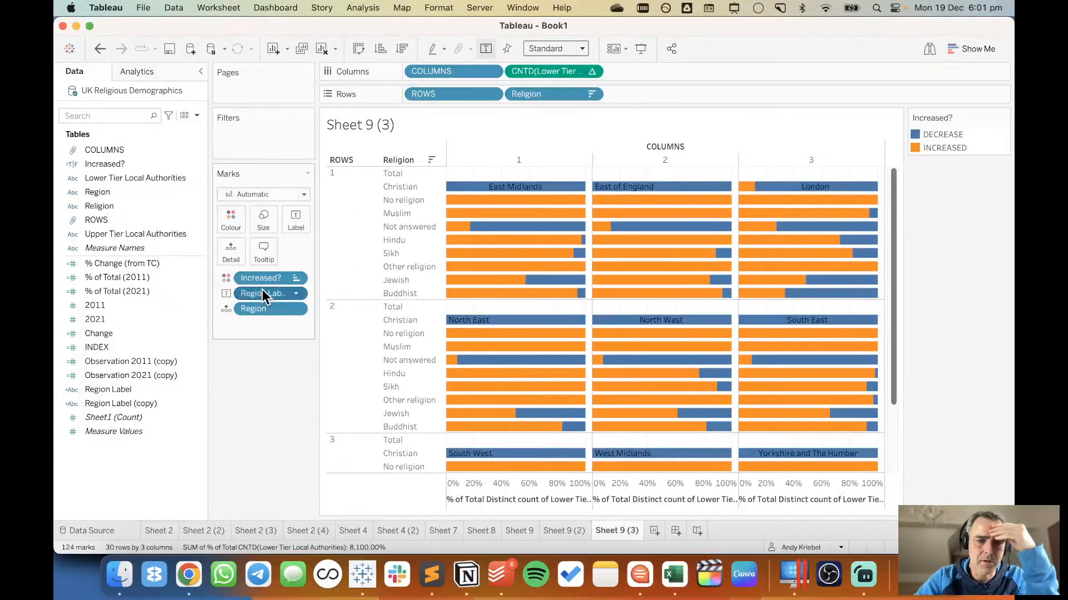
Remove the Region Label (copy) label from the bars and add an ad hoc AVG(0) measure to Columns.
drag(262, 294, 261, 412)
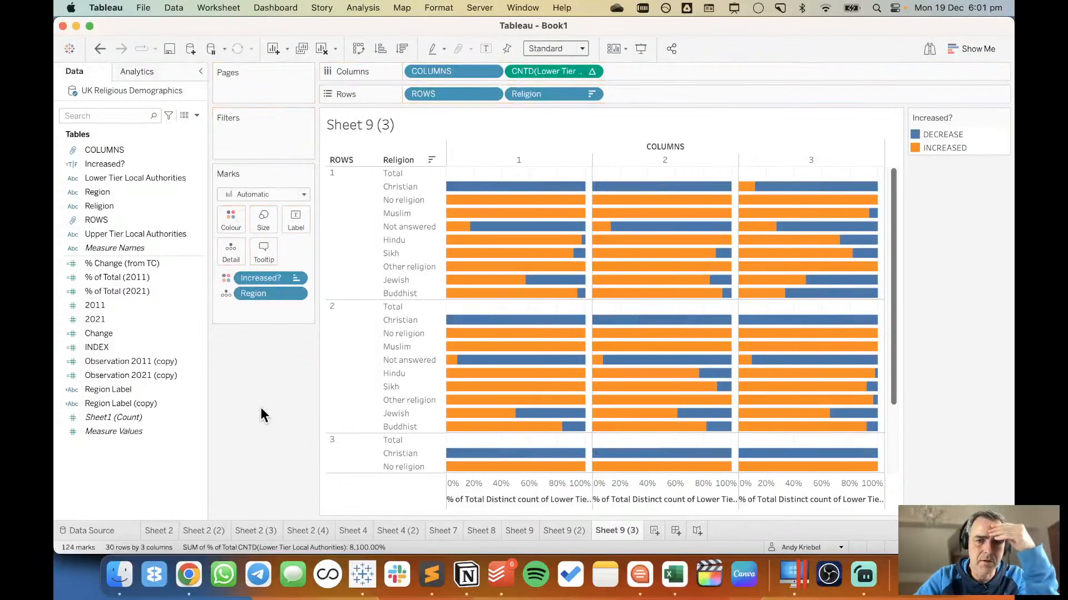
double_click(664, 73)
text(AVG)
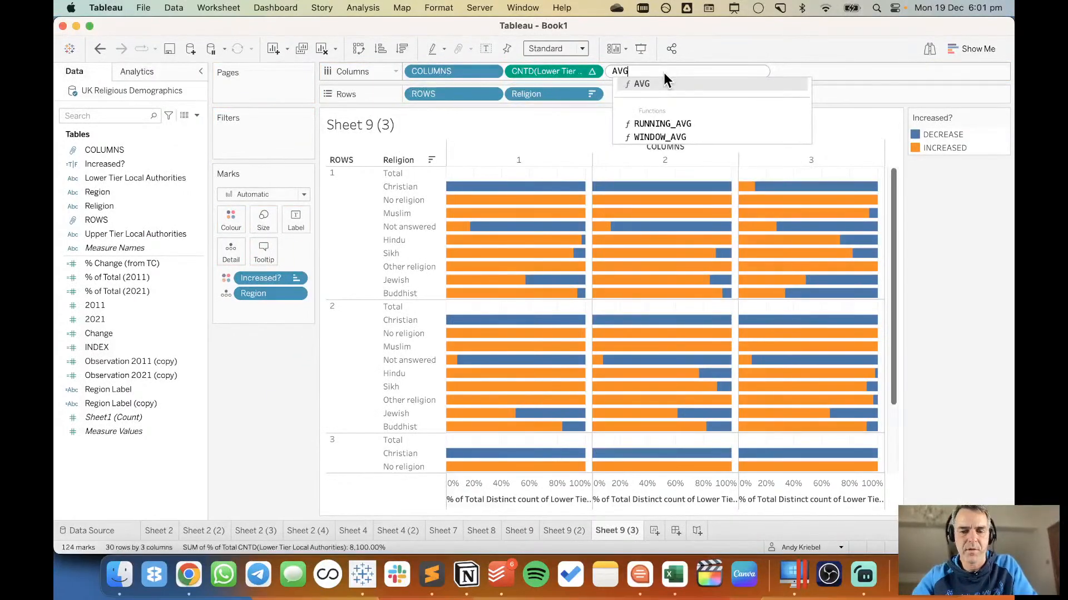
text((0))
key(Return)
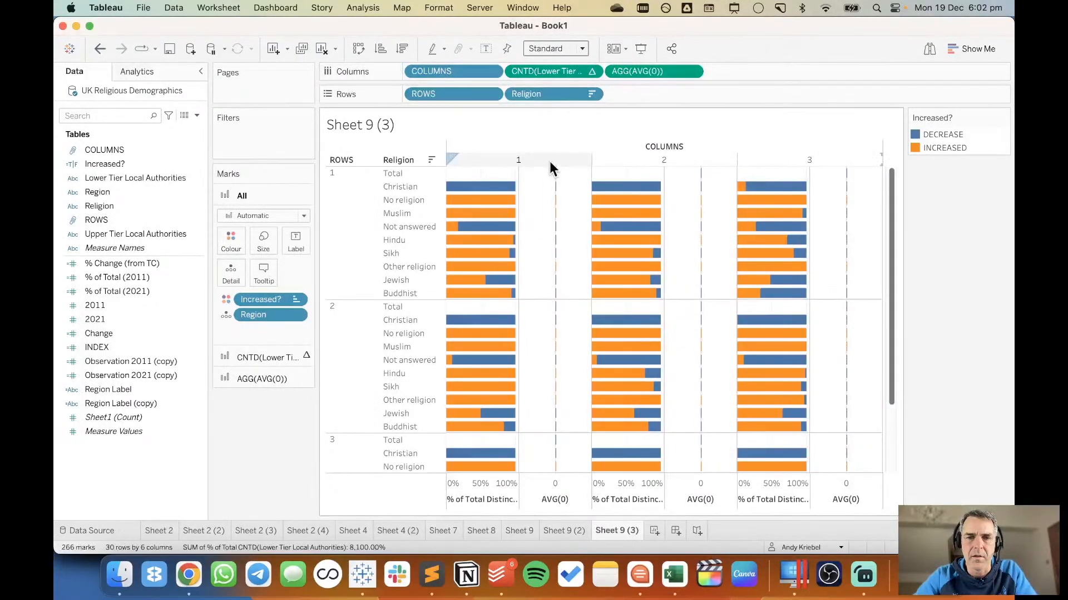
Combine AVG(0) with the local authority percentage as a dual axis and synchronise the two axes.
click(691, 71)
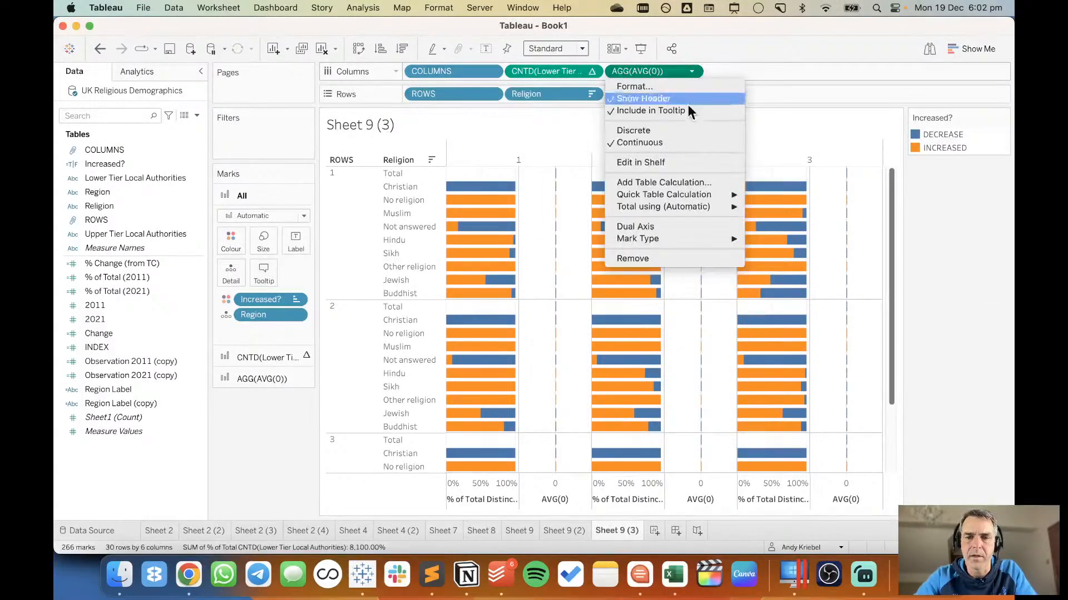
click(672, 225)
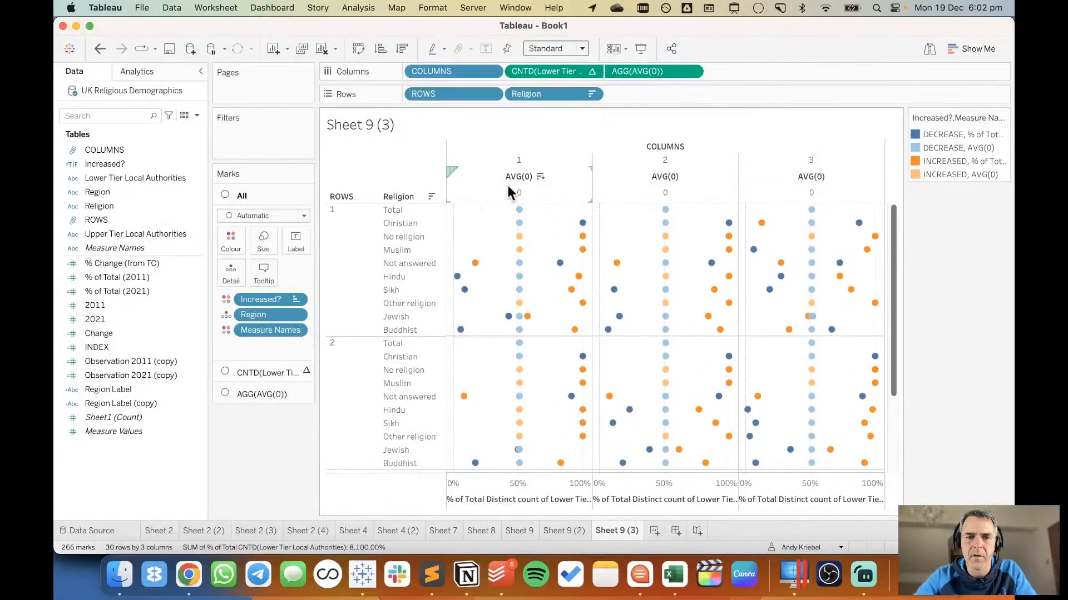
right_click(509, 192)
click(538, 262)
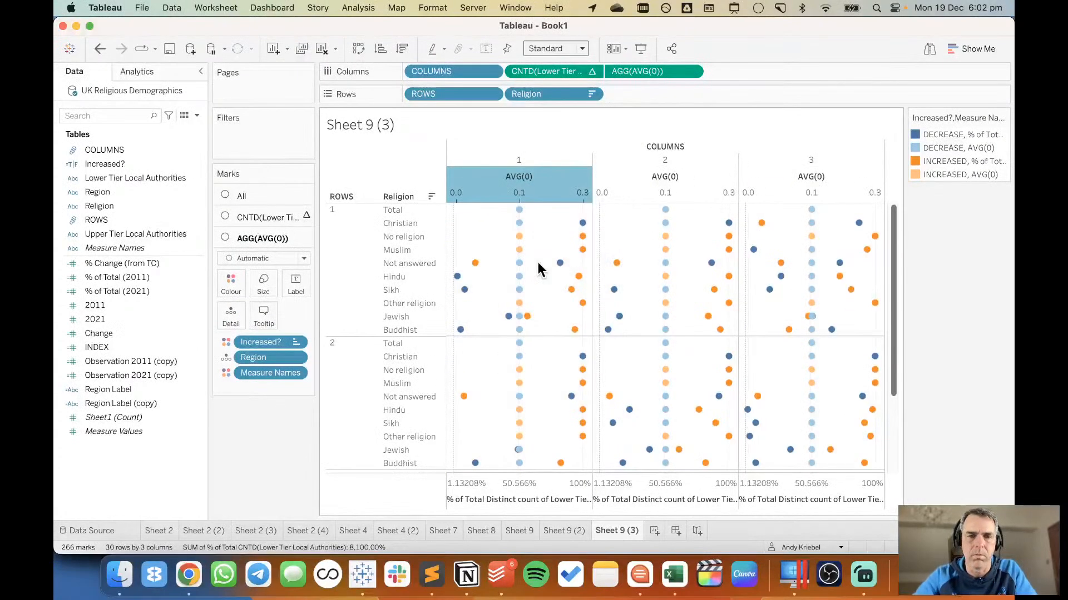
Set the mark type for all measures to Bar.
click(268, 194)
click(265, 216)
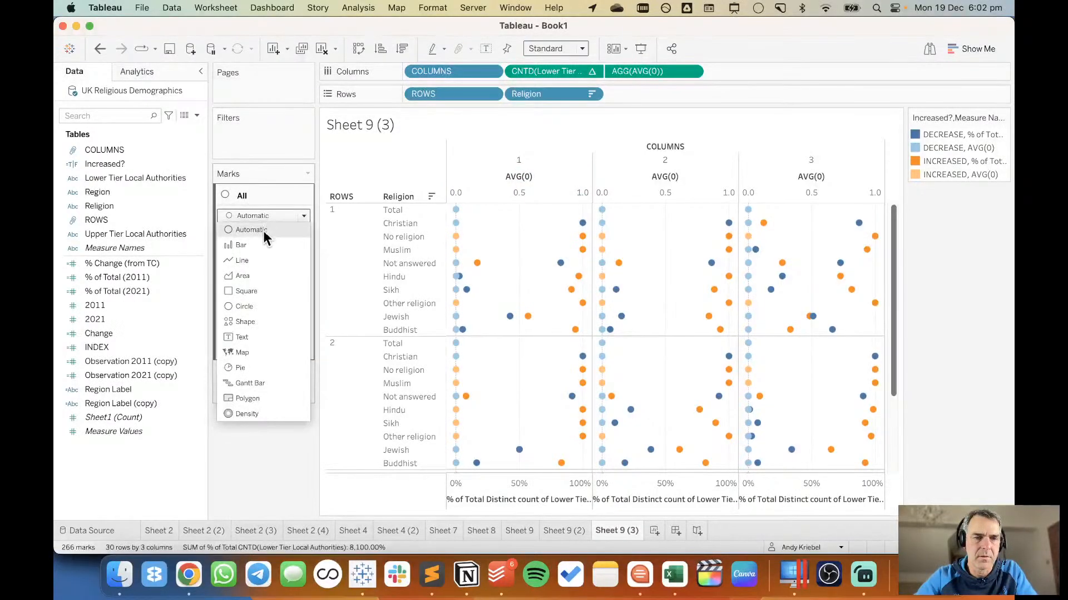
click(262, 244)
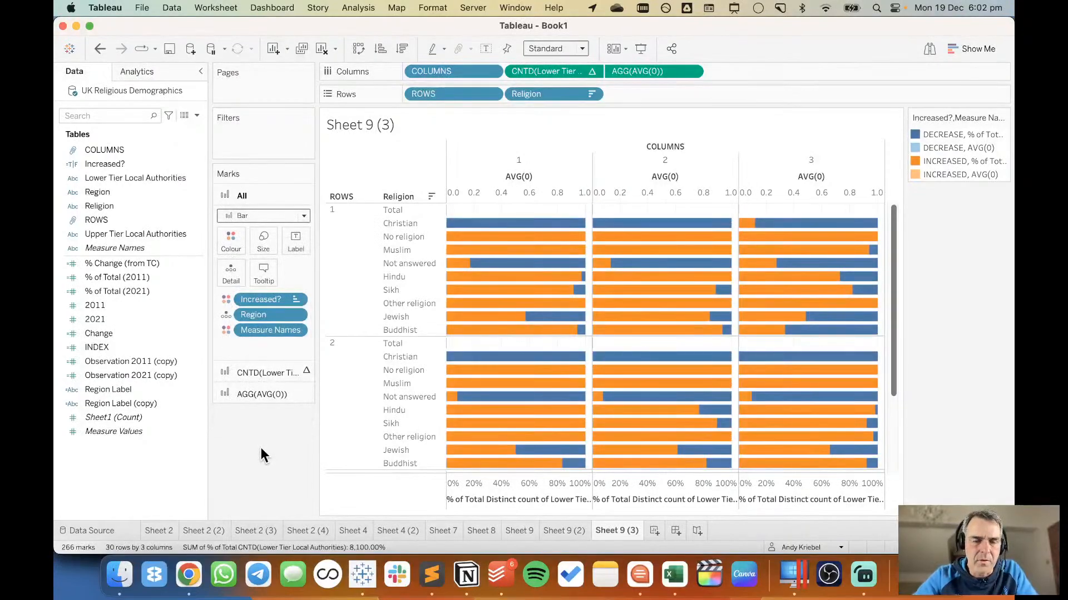
Remove Measure Names, Region and Increased? from the marks of the AVG(0) measure.
click(264, 395)
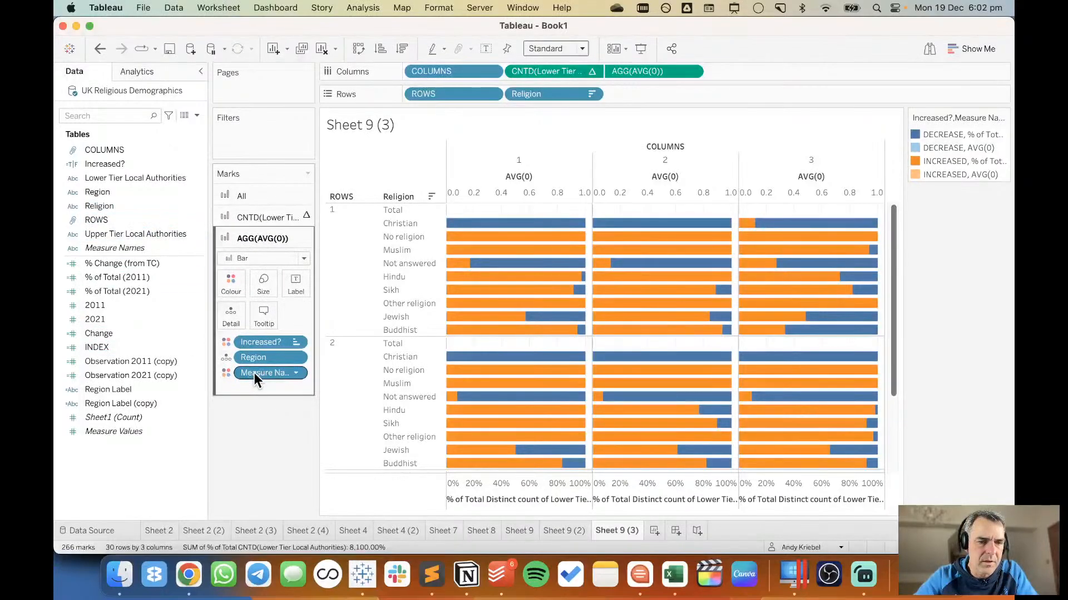
drag(254, 373, 255, 428)
drag(259, 359, 259, 413)
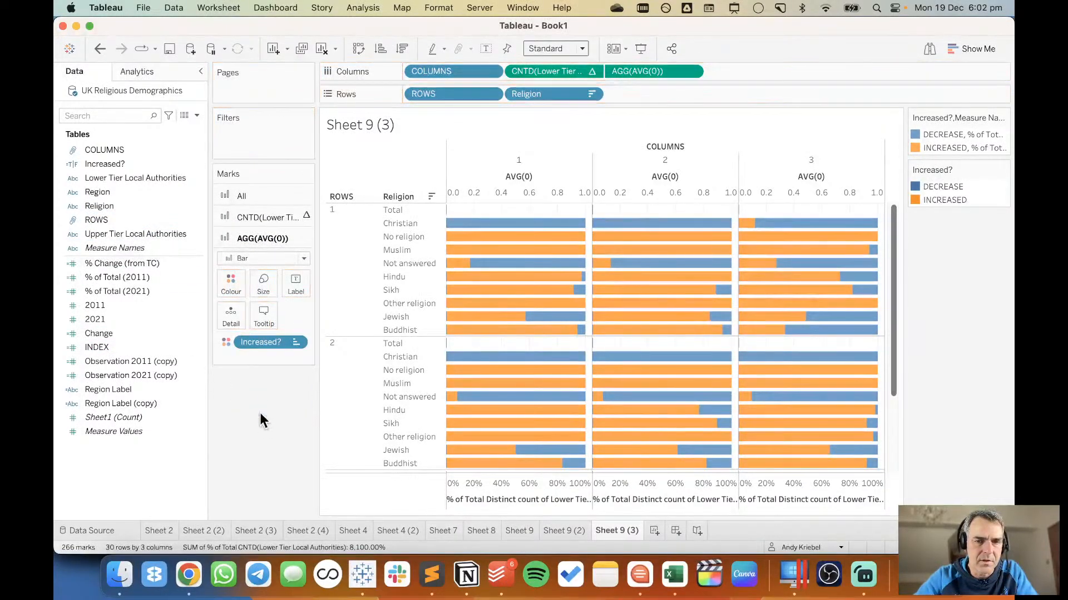
drag(268, 341, 262, 423)
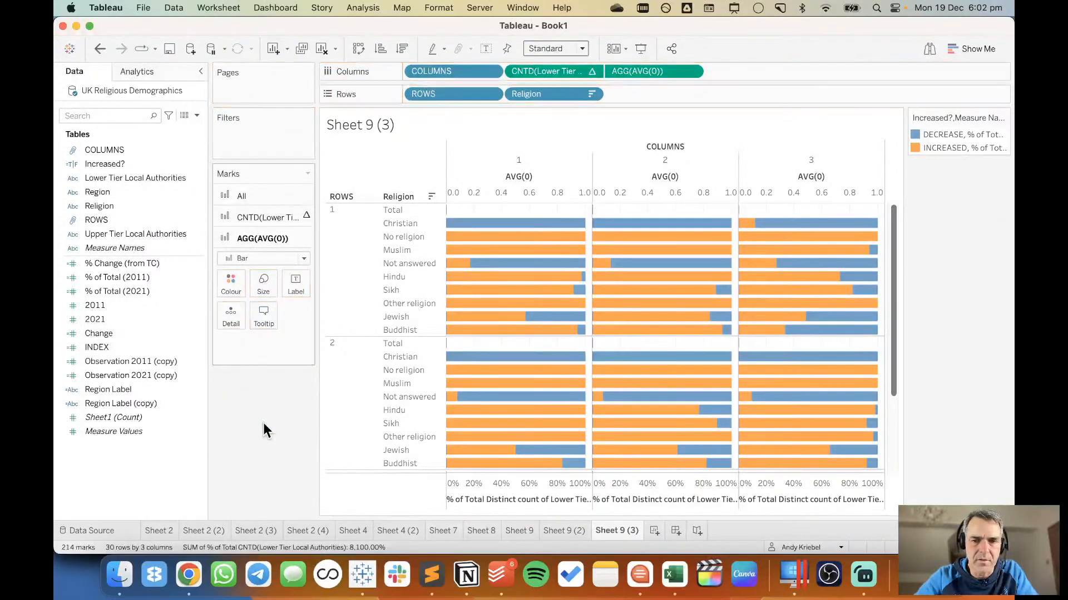
Remove Measure Names from the local authority distinct count marks and return to the AVG(0) marks.
click(255, 216)
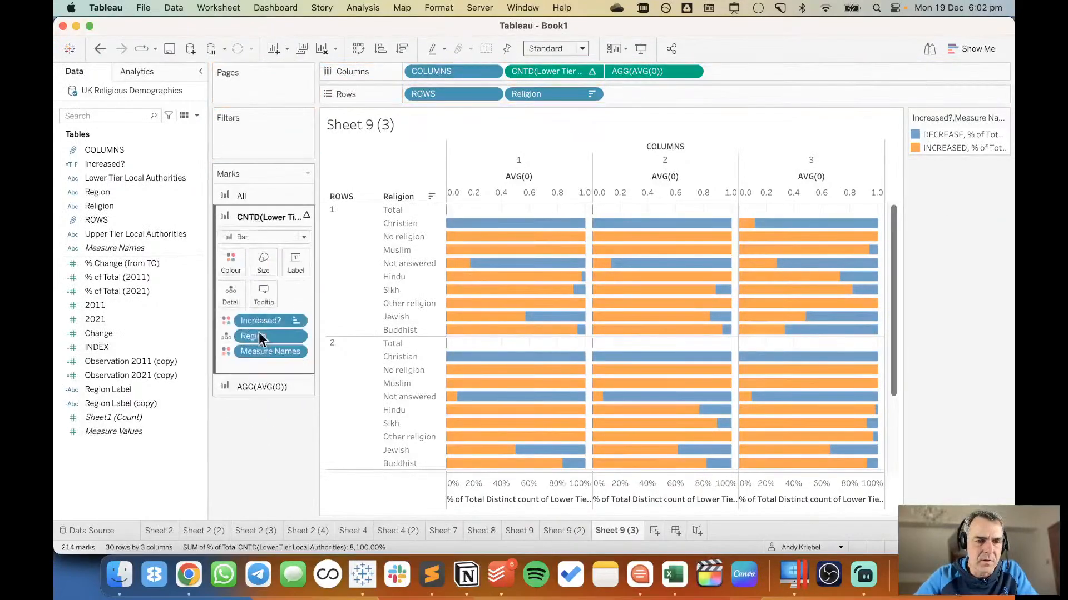
drag(261, 349, 255, 478)
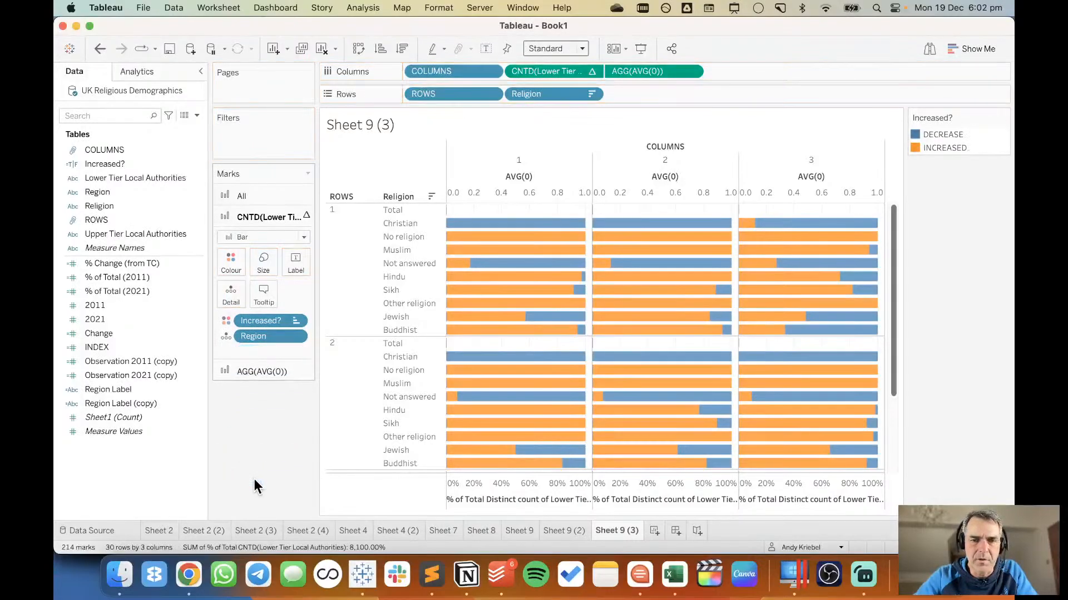
click(255, 371)
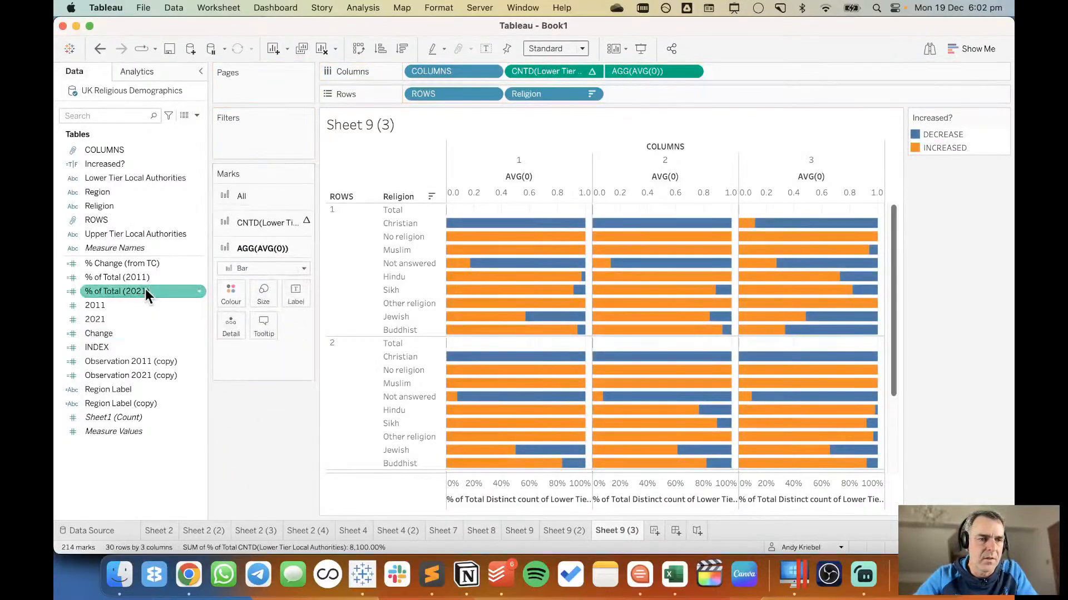
Label the AVG(0) marks with Region and limit the labels to Min/Max per pane, using Religion as the field.
drag(125, 191, 290, 282)
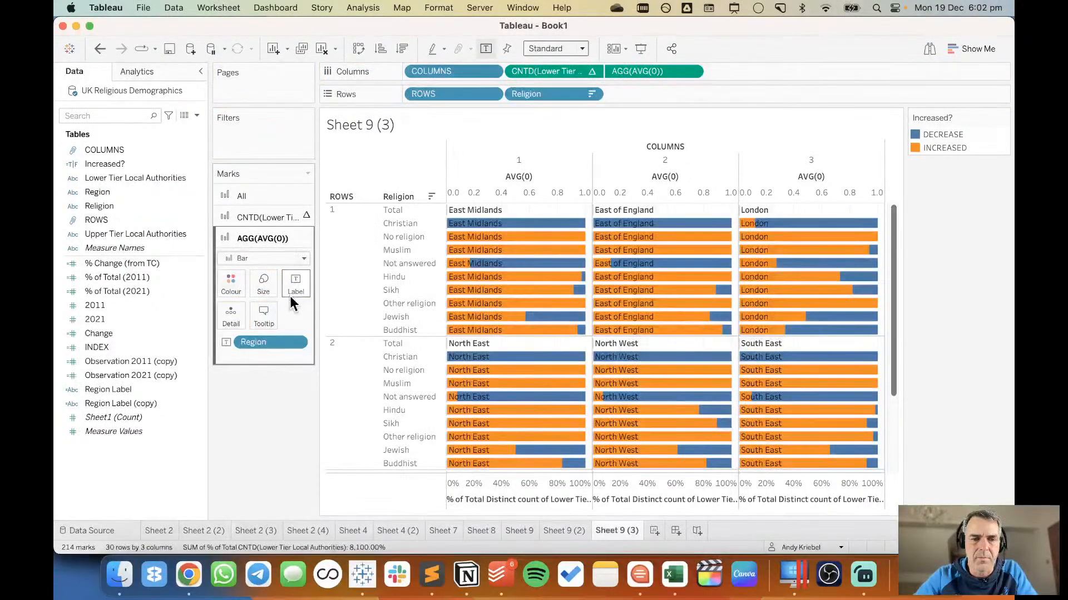
click(294, 289)
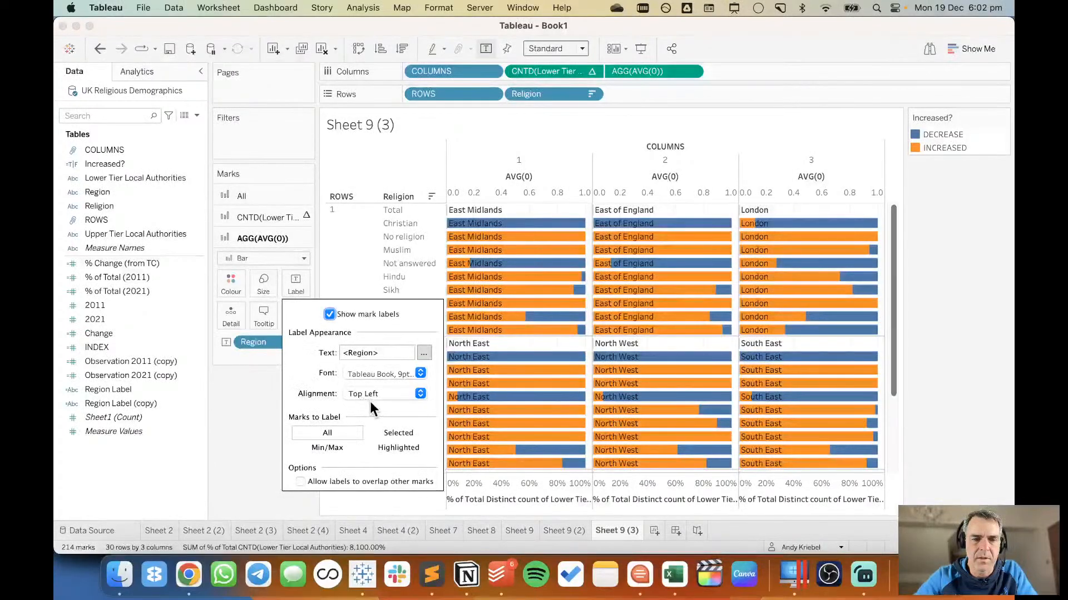
click(336, 450)
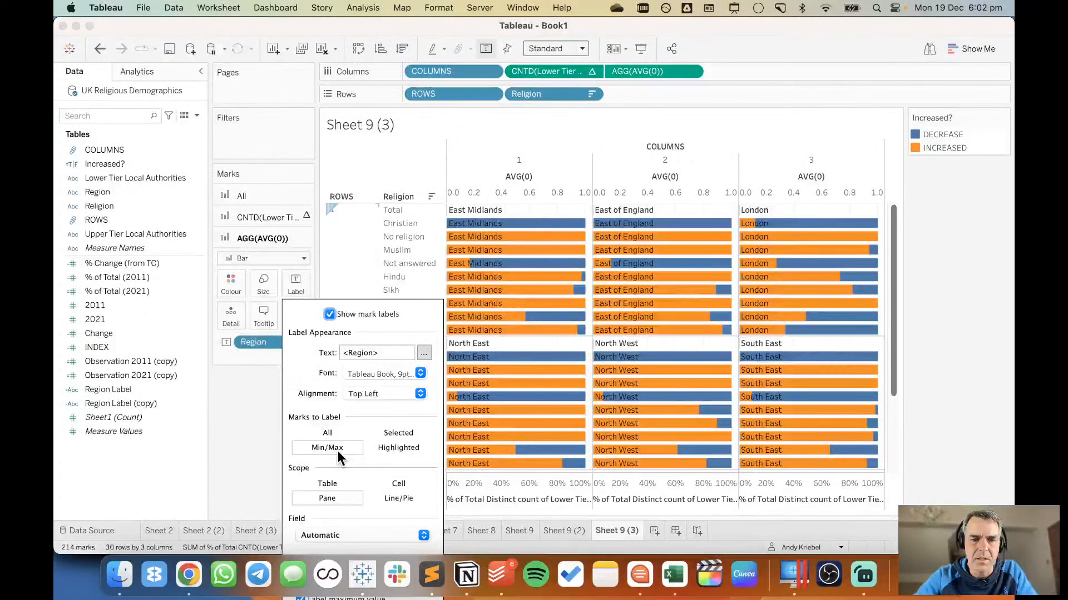
click(346, 530)
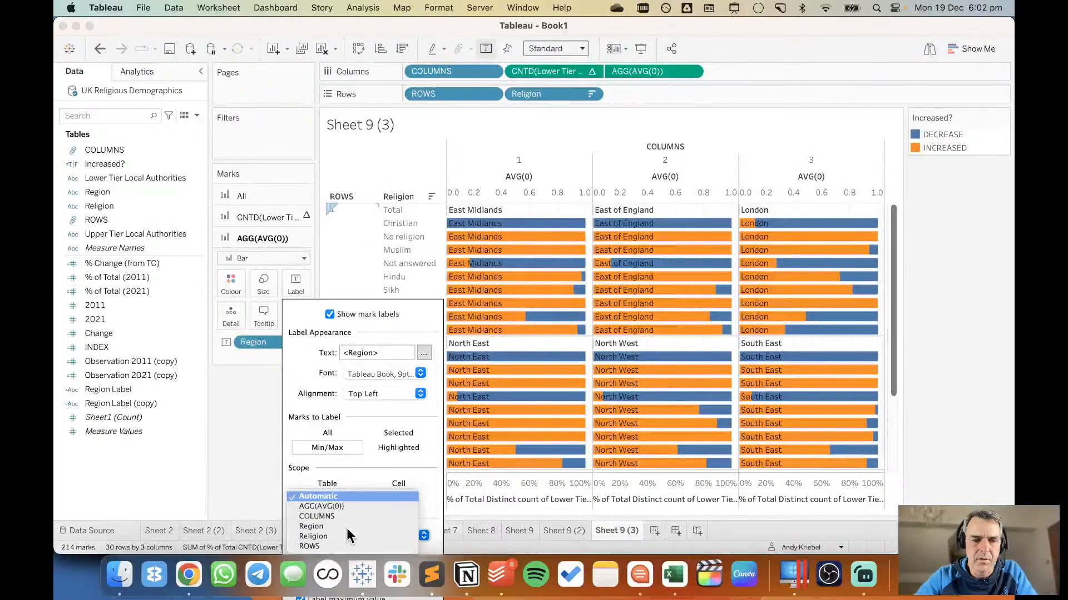
click(346, 536)
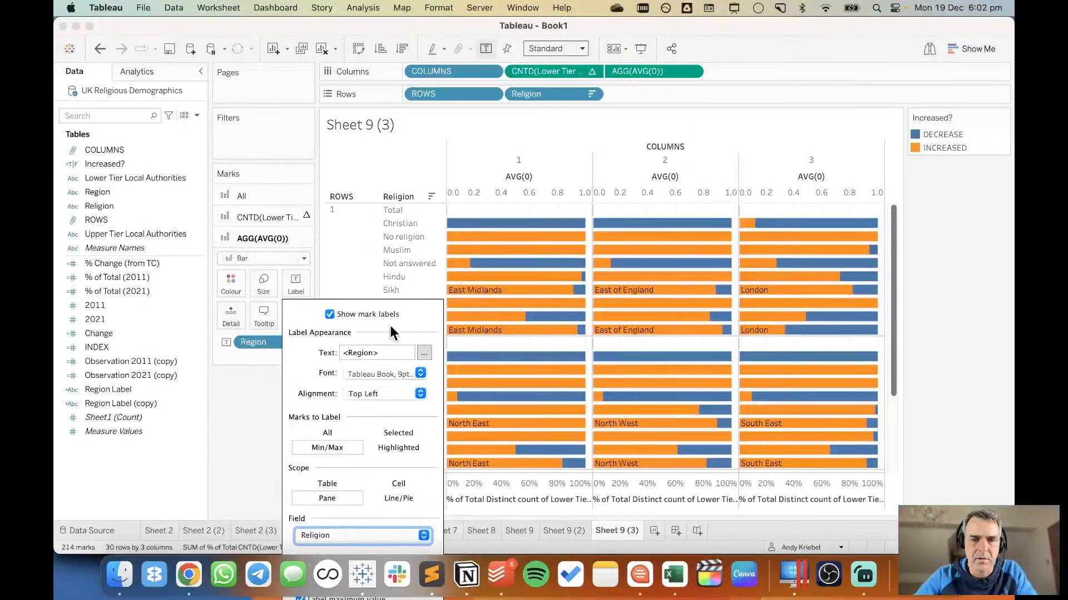
Try ROWS as the Min/Max label field with Cell scope, and settle on the Region field with Pane scope.
click(345, 535)
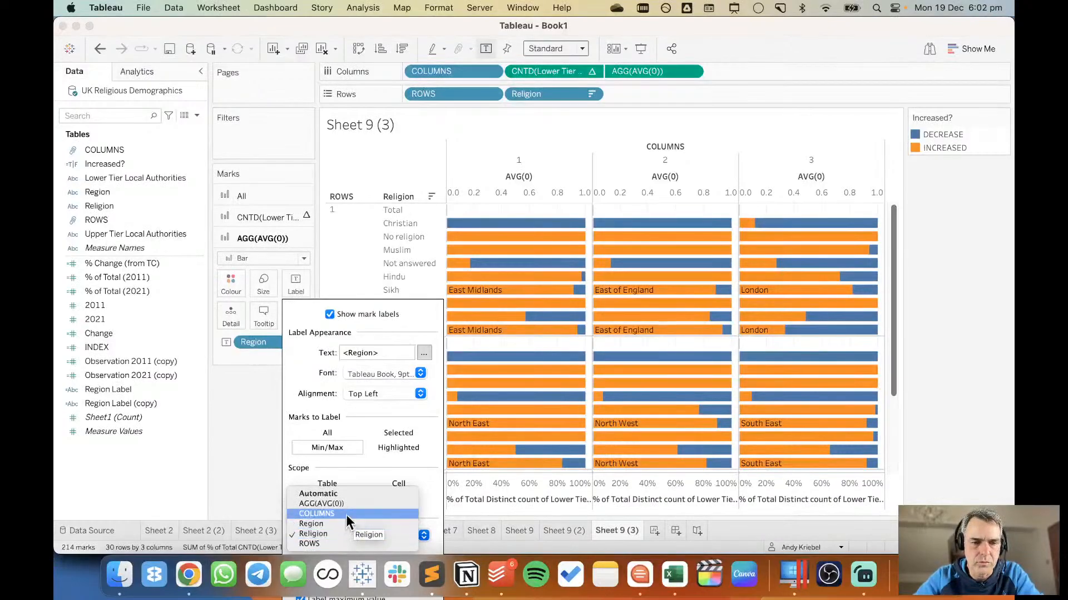
click(344, 544)
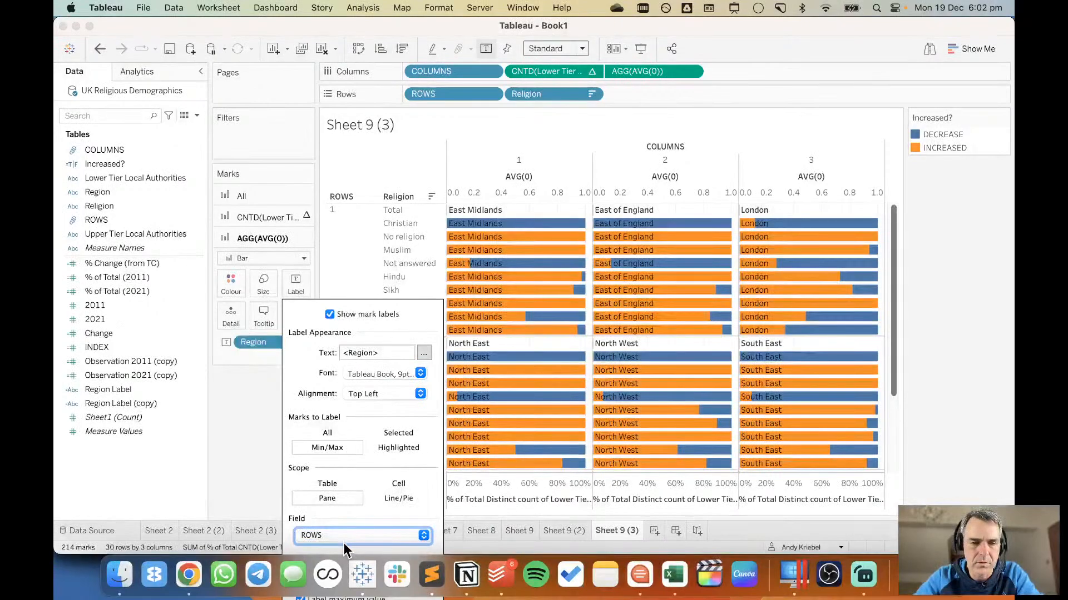
click(391, 478)
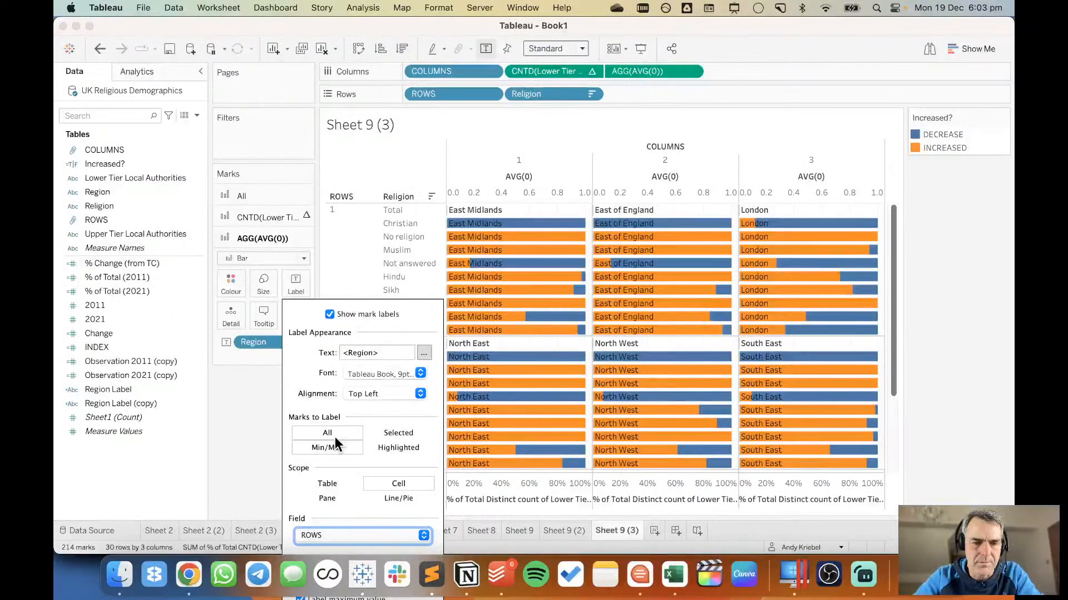
click(333, 495)
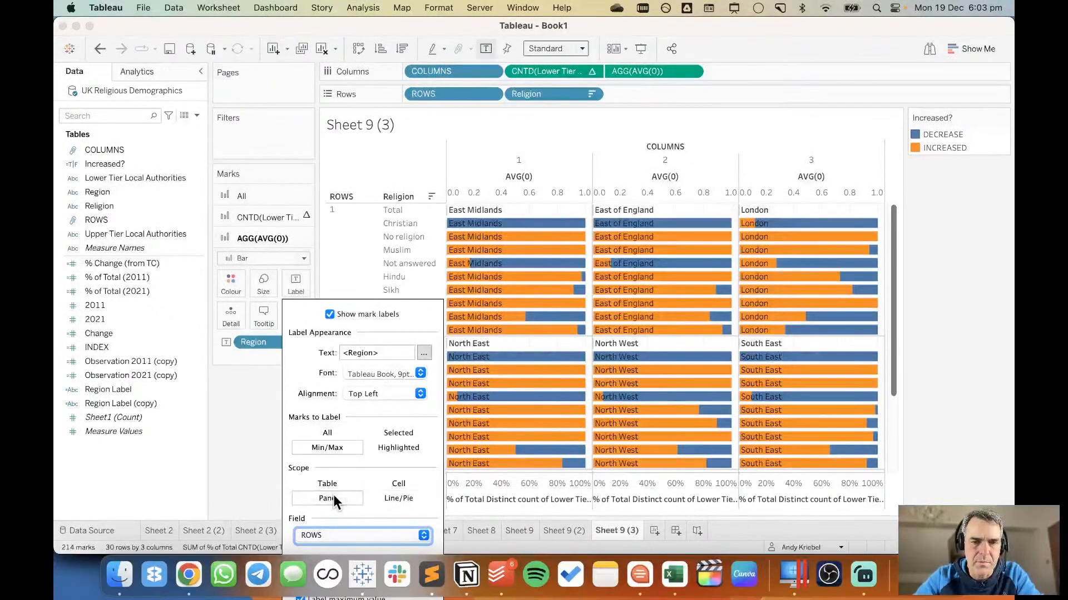
click(334, 532)
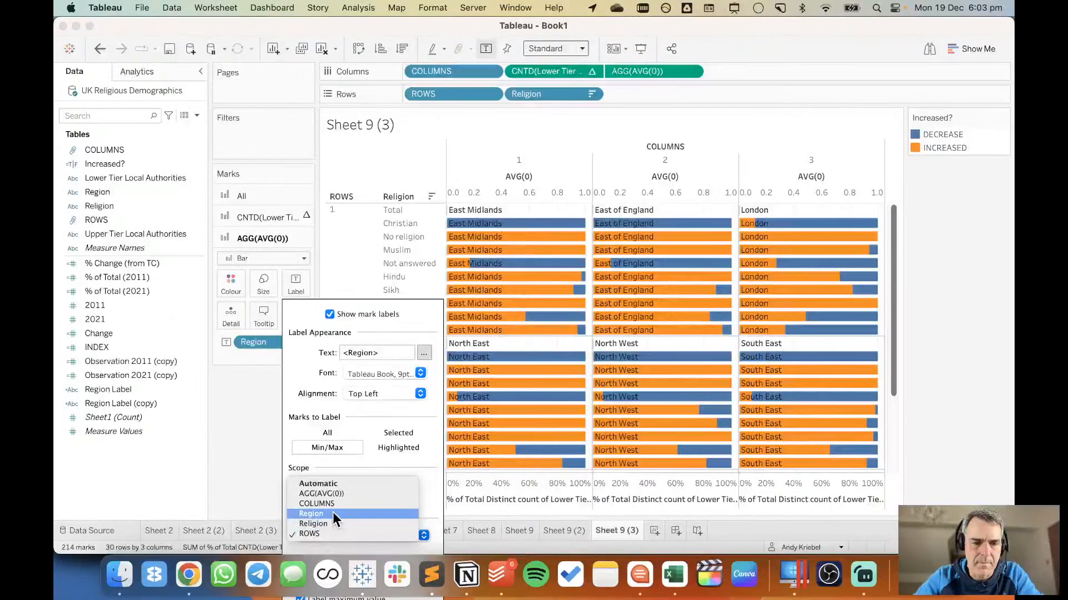
click(332, 514)
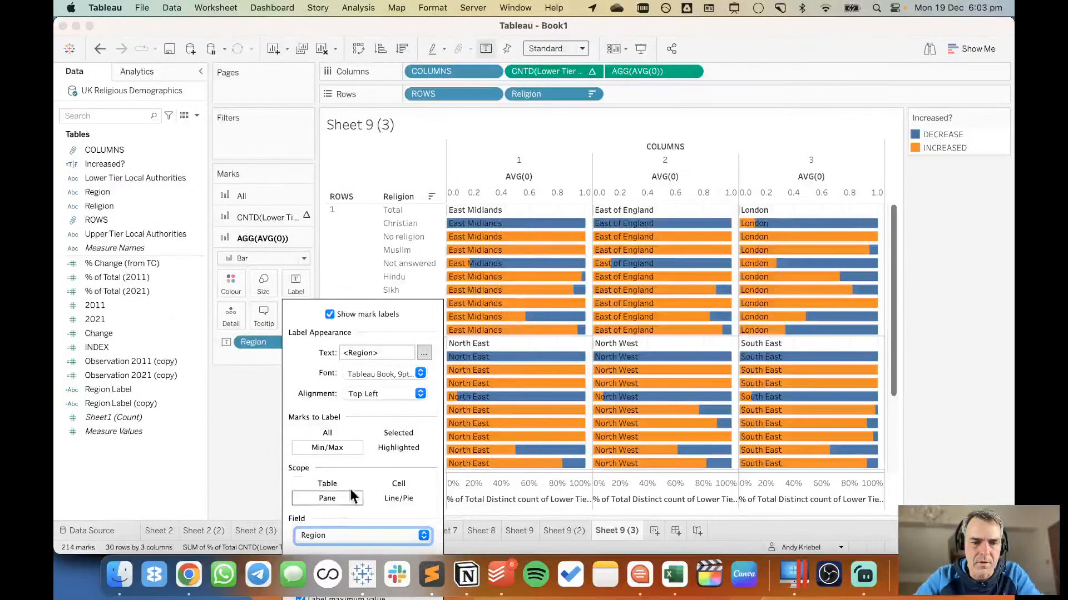
click(330, 314)
click(330, 314)
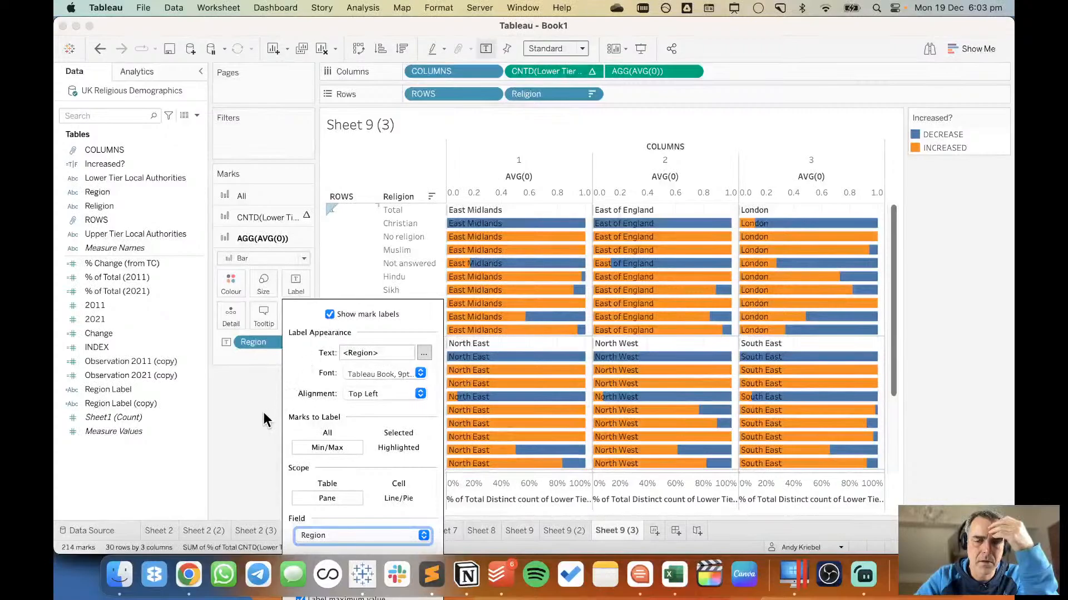
click(248, 264)
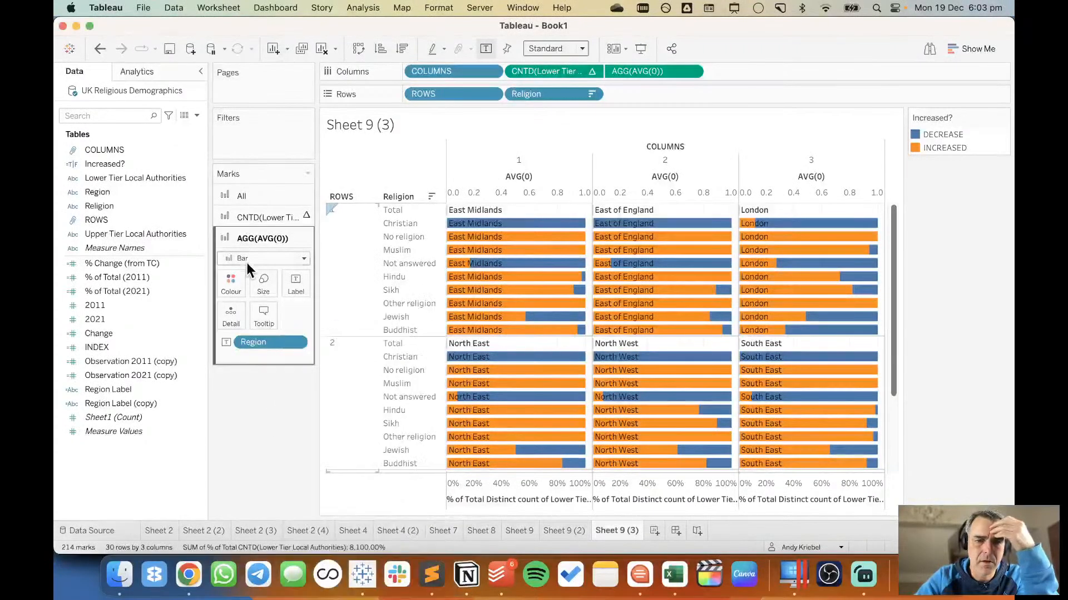
Try the Gantt Bar mark type for the AVG(0) marks and undo it.
click(246, 258)
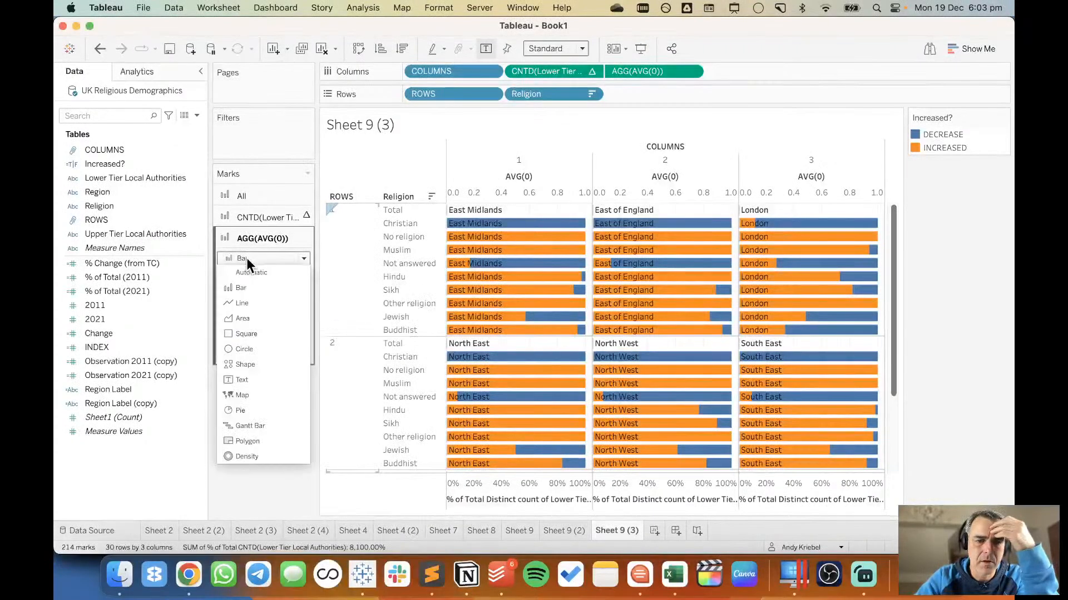
click(250, 426)
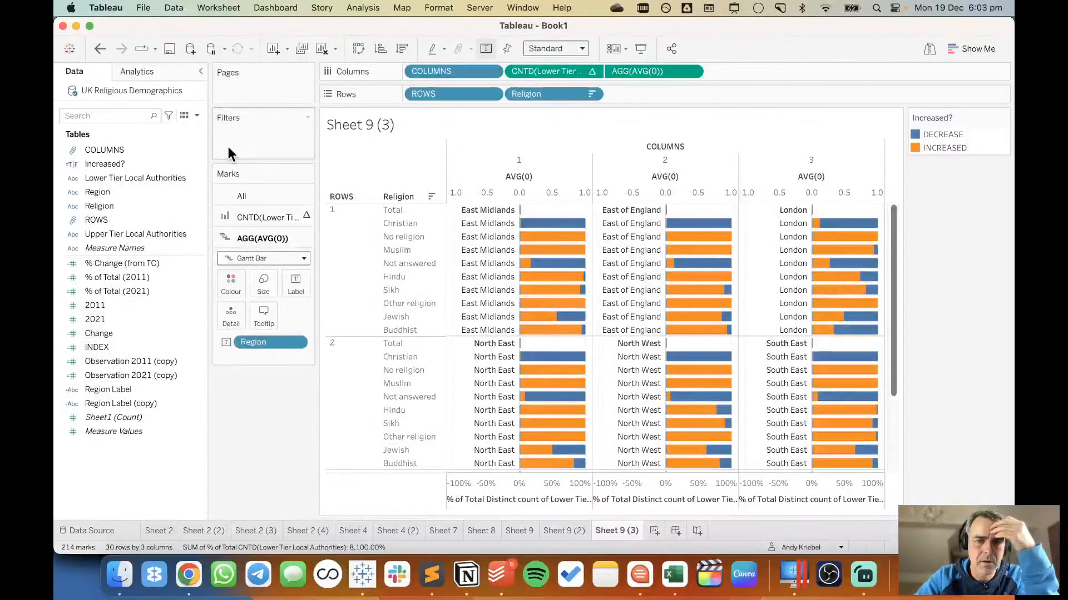
click(106, 53)
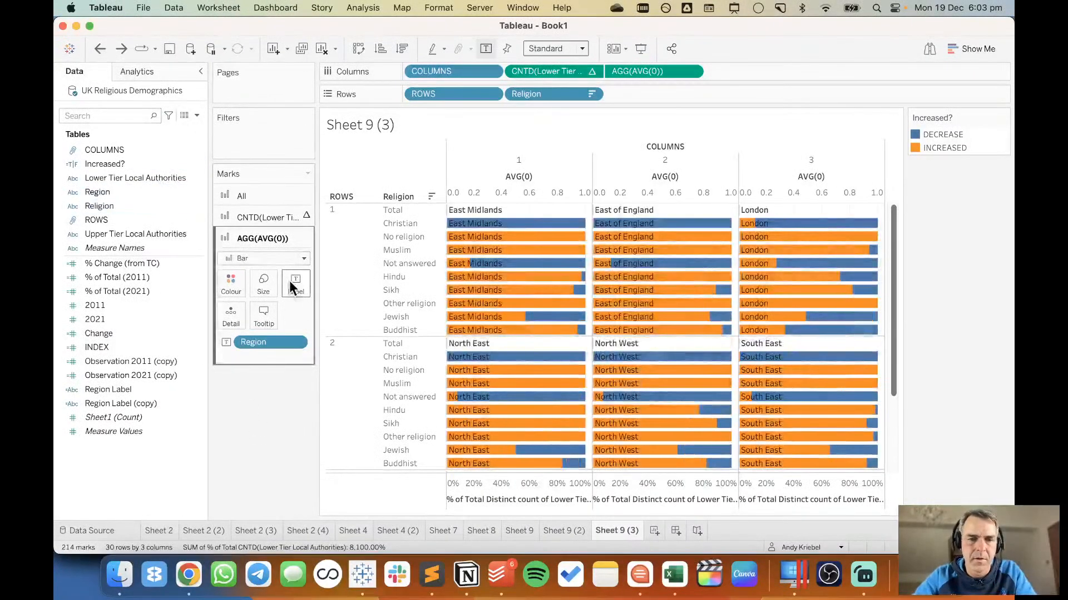
Adjust the size of the AVG(0) bars and set their colour opacity to 0%.
click(265, 283)
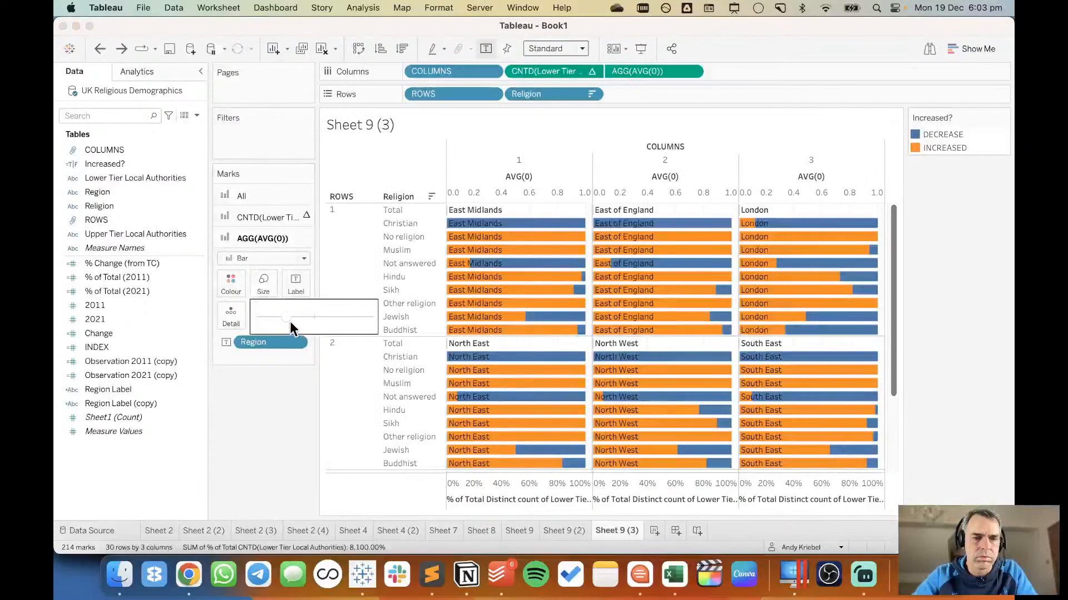
click(255, 410)
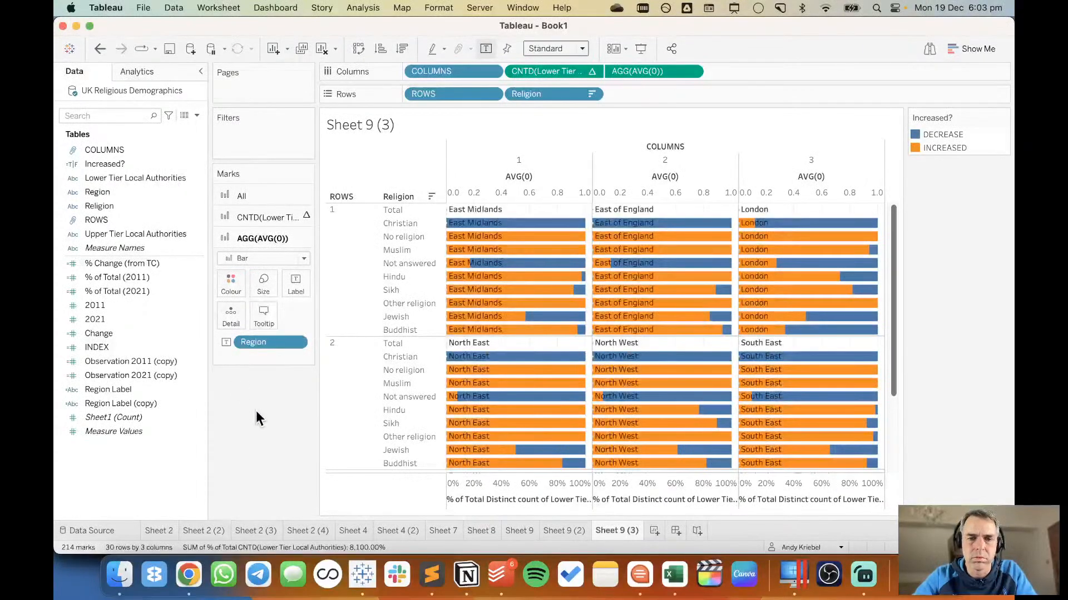
click(228, 284)
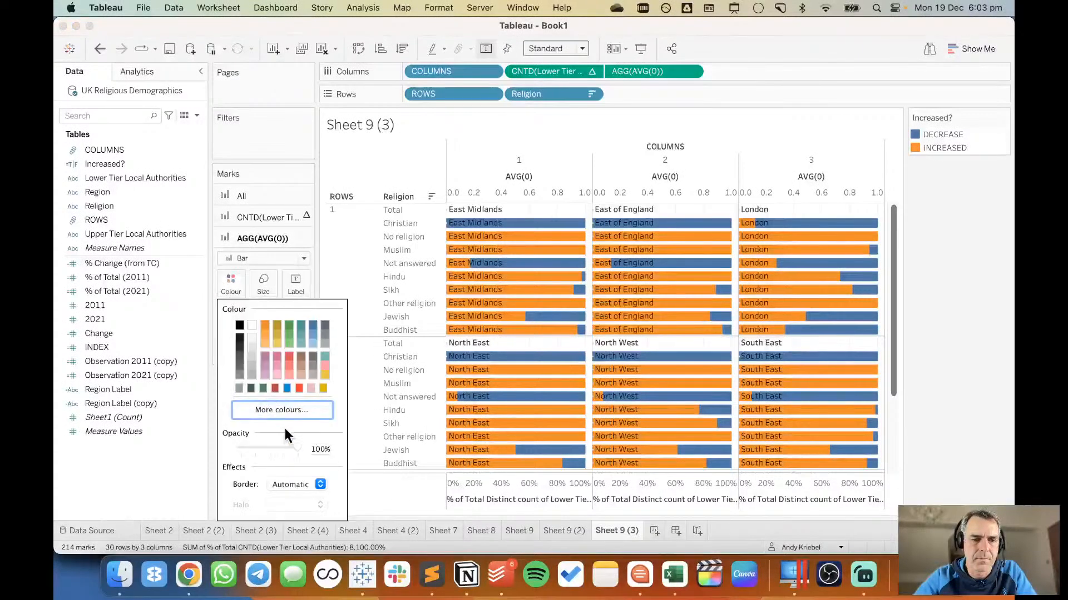
drag(295, 448, 212, 447)
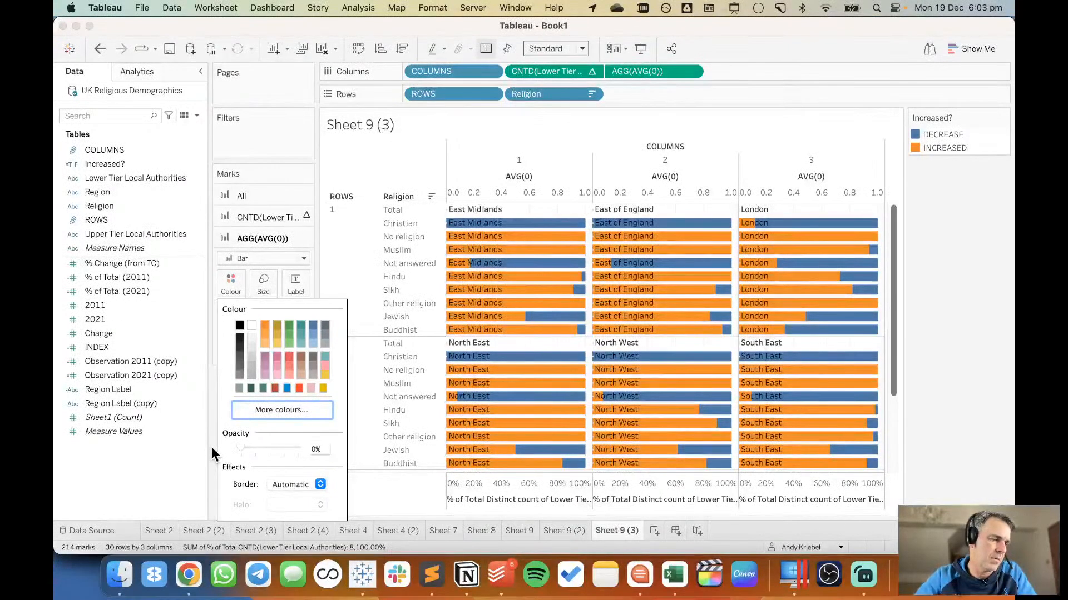
mouse_move(706, 356)
click(918, 286)
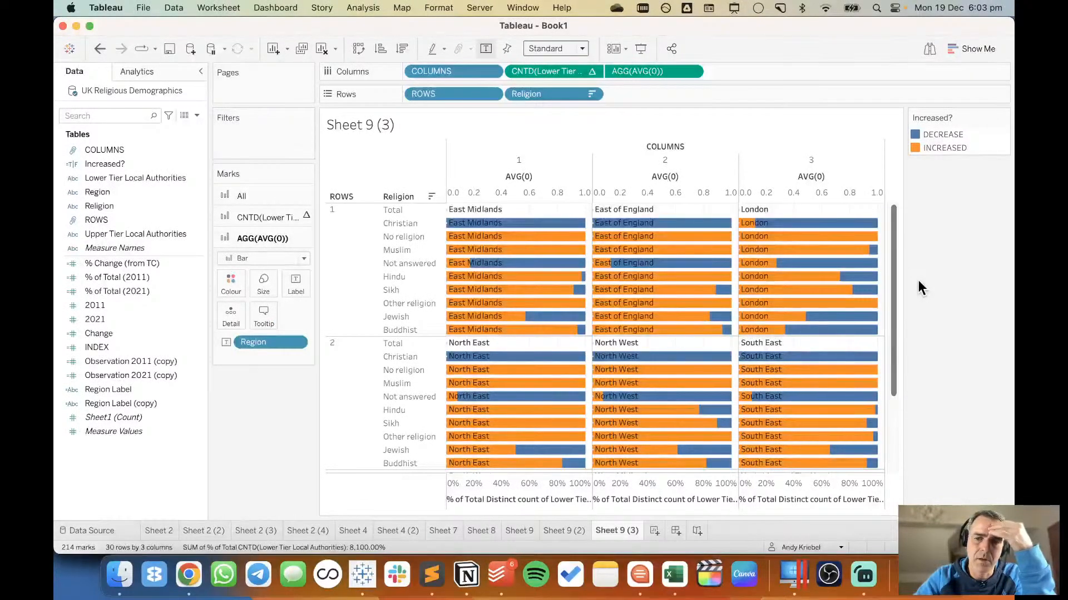
Set the mark labels to Never Show for the Christian to Buddhist bars of all three regions in ROWS 1.
mouse_move(876, 336)
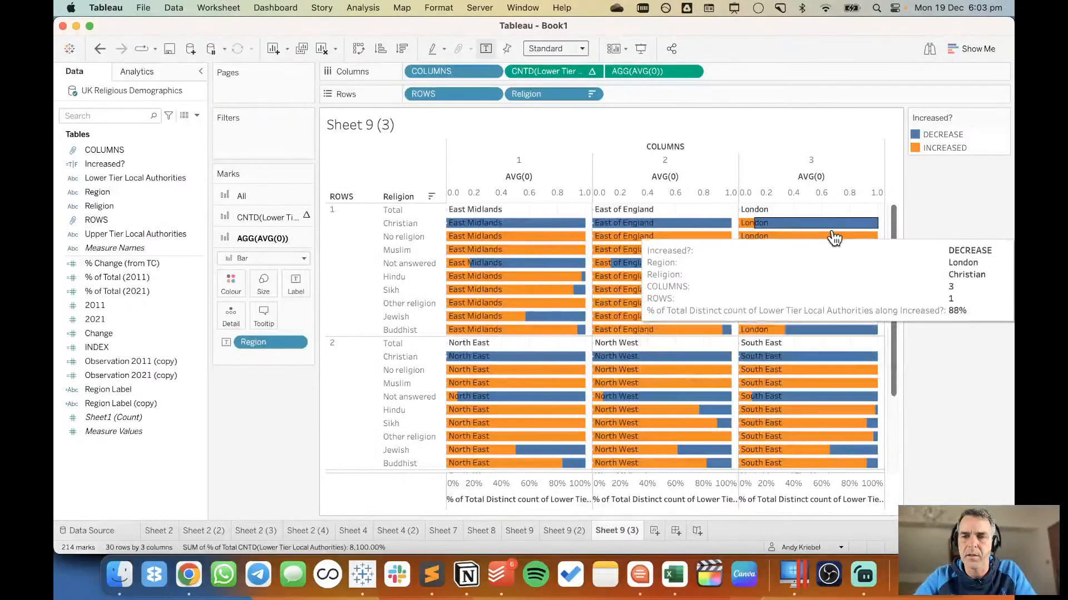
drag(806, 224, 434, 338)
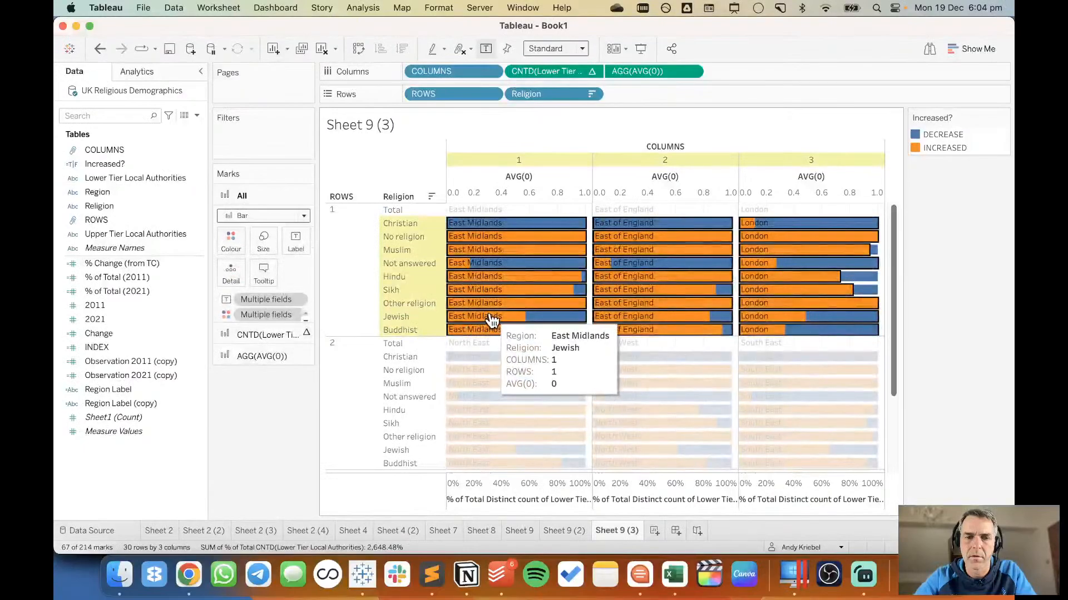
right_click(490, 314)
mouse_move(566, 426)
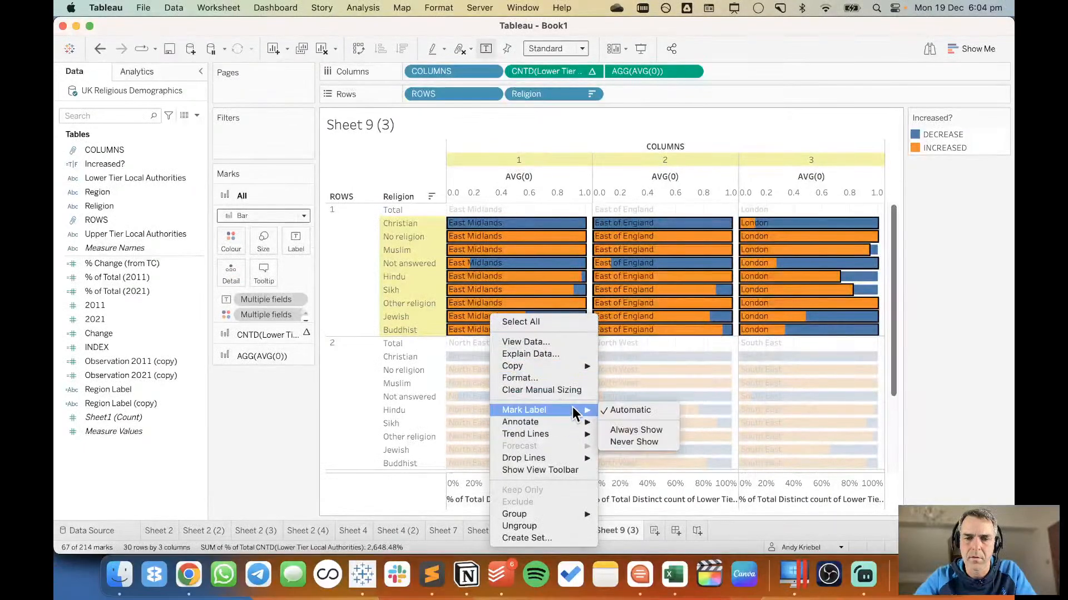
click(636, 442)
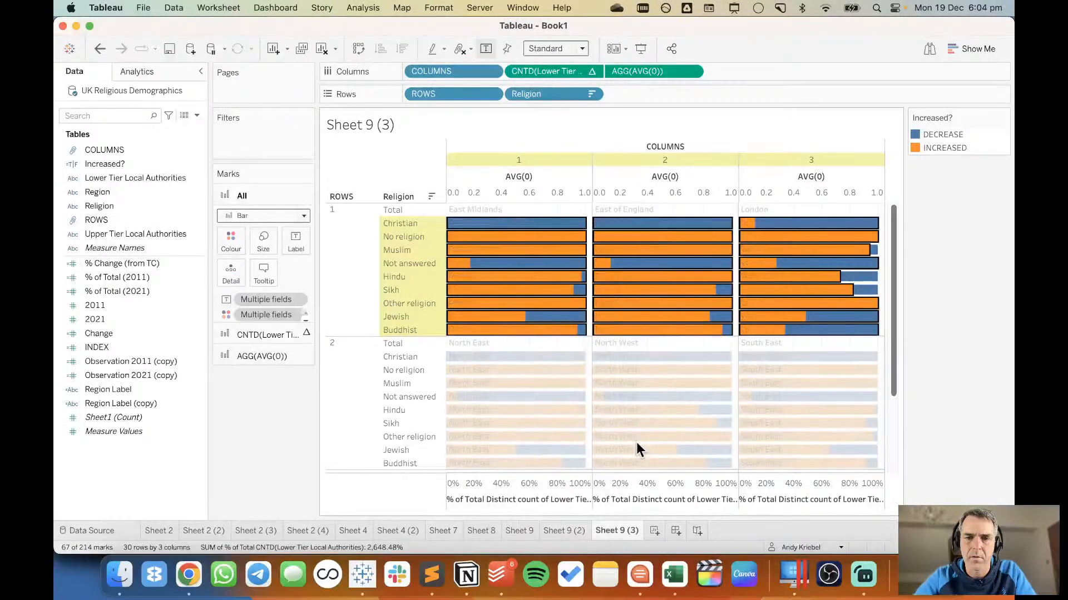
key(Escape)
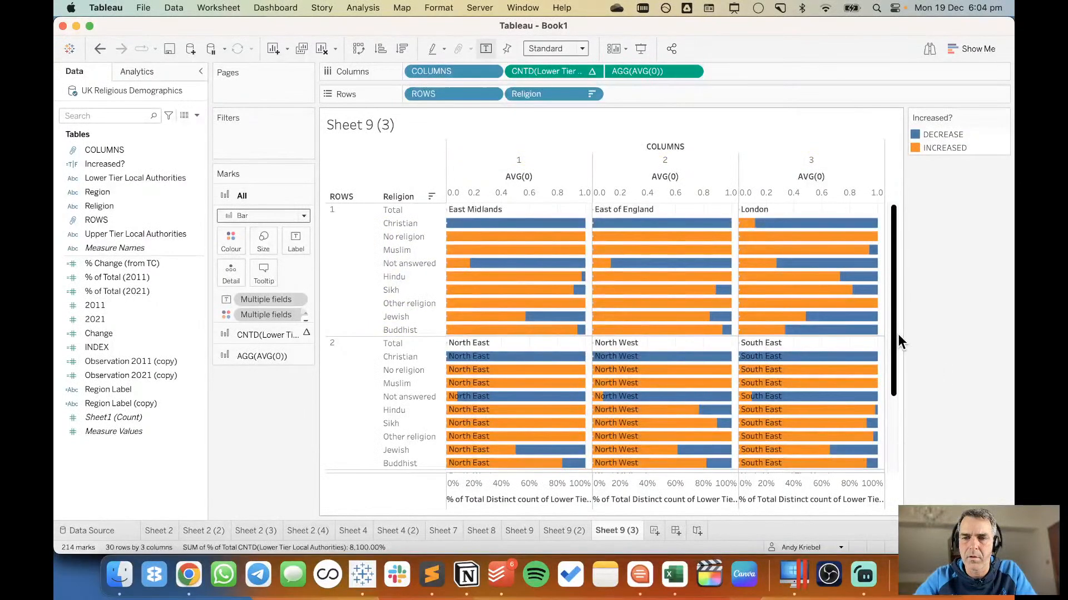
Set the mark labels to Never Show for the Christian to Buddhist bars of North West and South East in ROWS 2.
drag(893, 336, 896, 404)
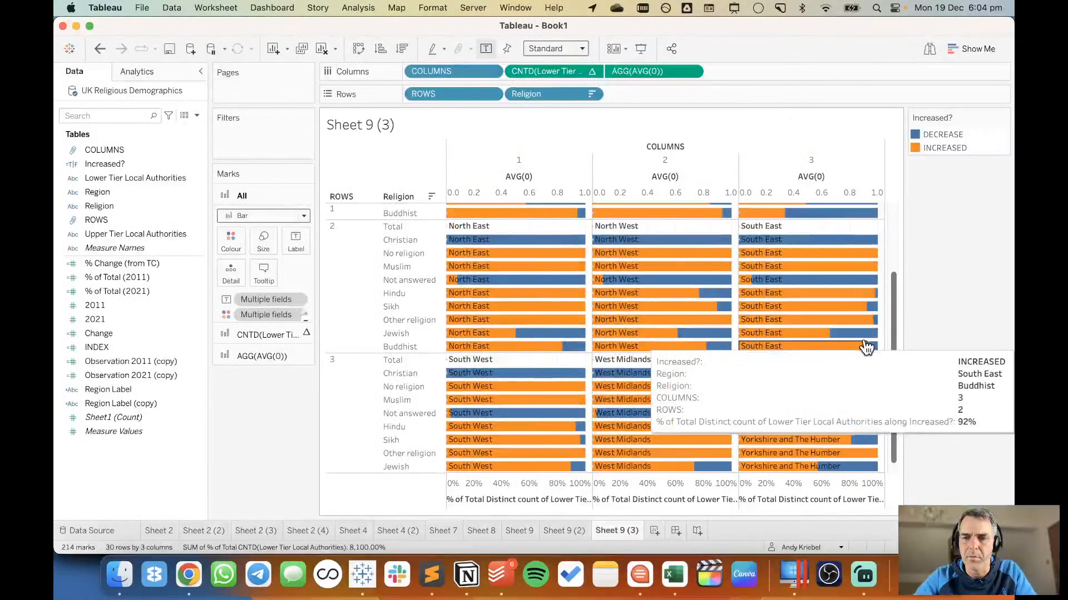
mouse_move(883, 348)
drag(611, 321, 451, 244)
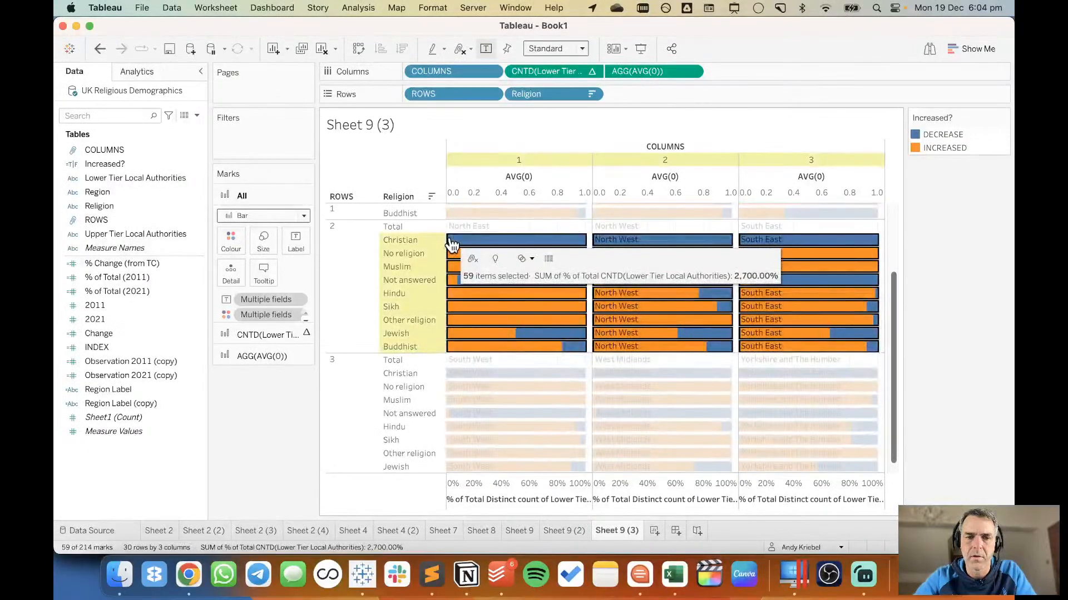
right_click(451, 244)
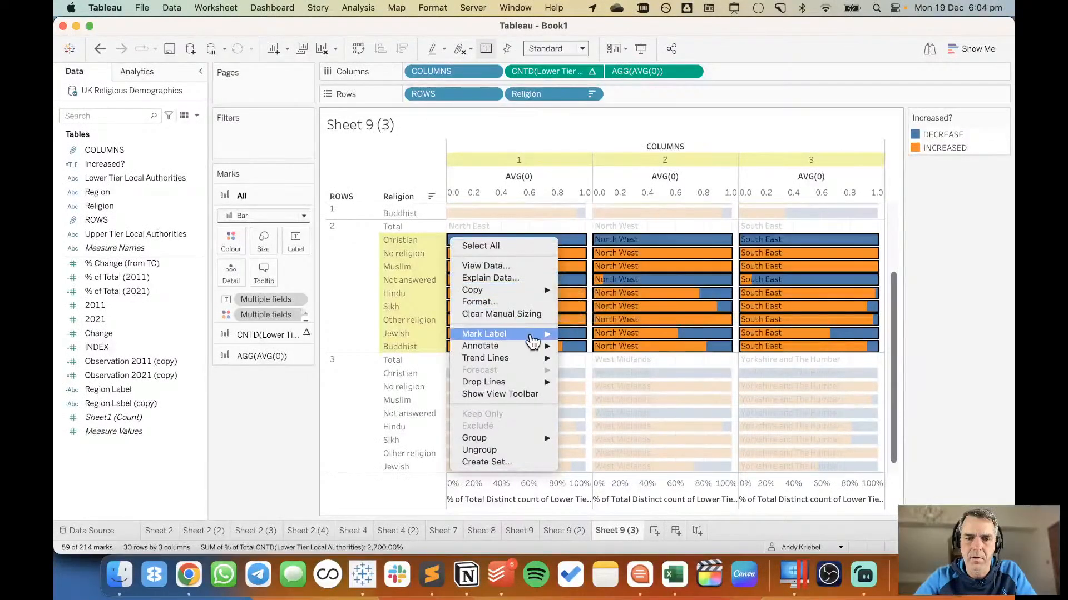
mouse_move(533, 341)
click(594, 367)
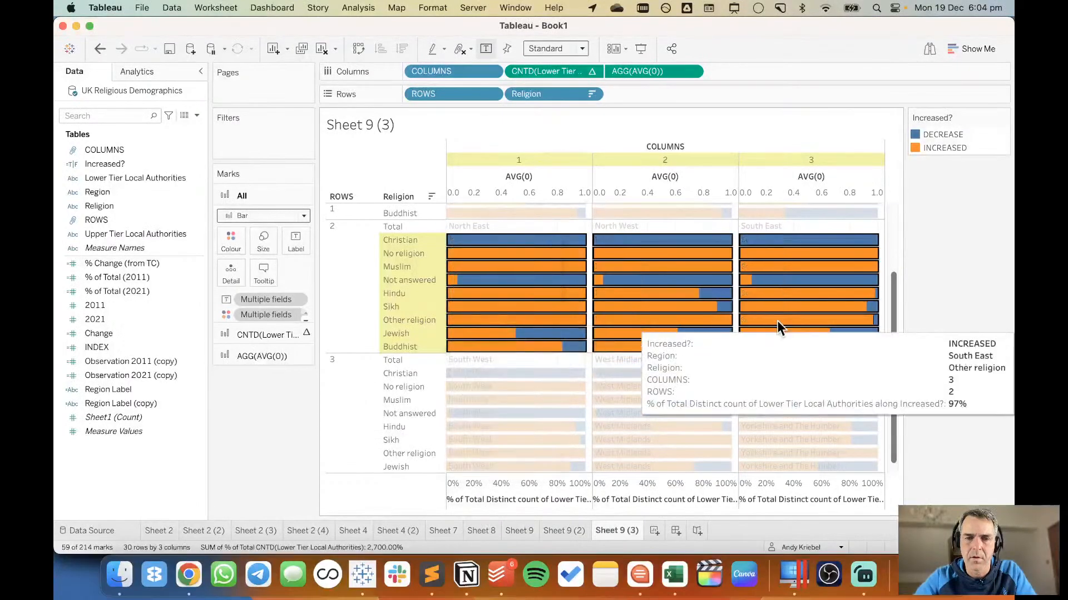
click(935, 303)
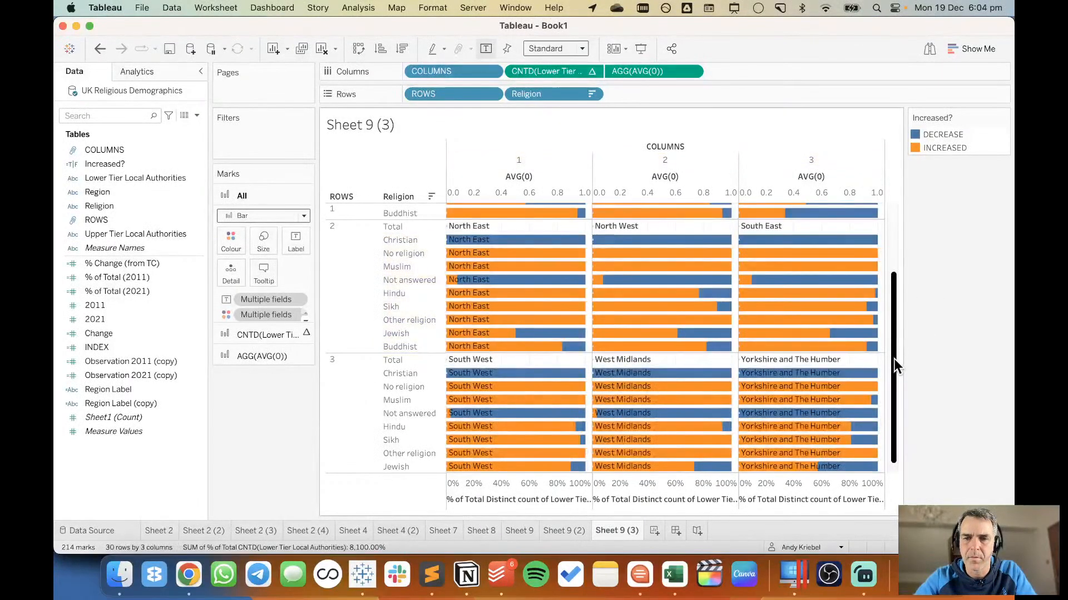
Set the mark labels to Never Show for the Christian to Buddhist bars of North East.
drag(893, 358, 893, 426)
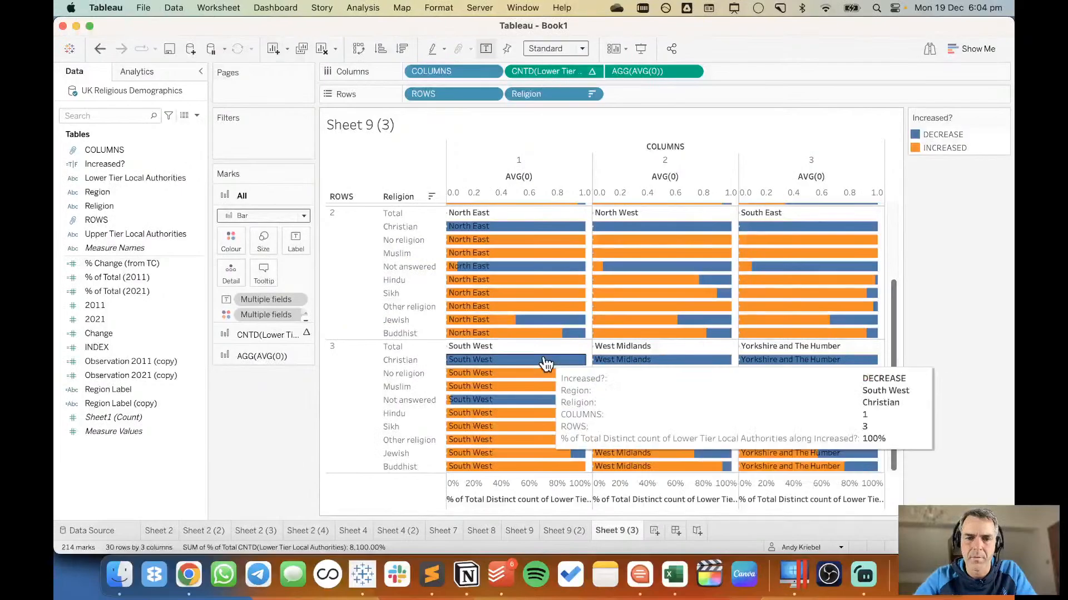
drag(569, 331, 381, 232)
right_click(468, 230)
mouse_move(529, 282)
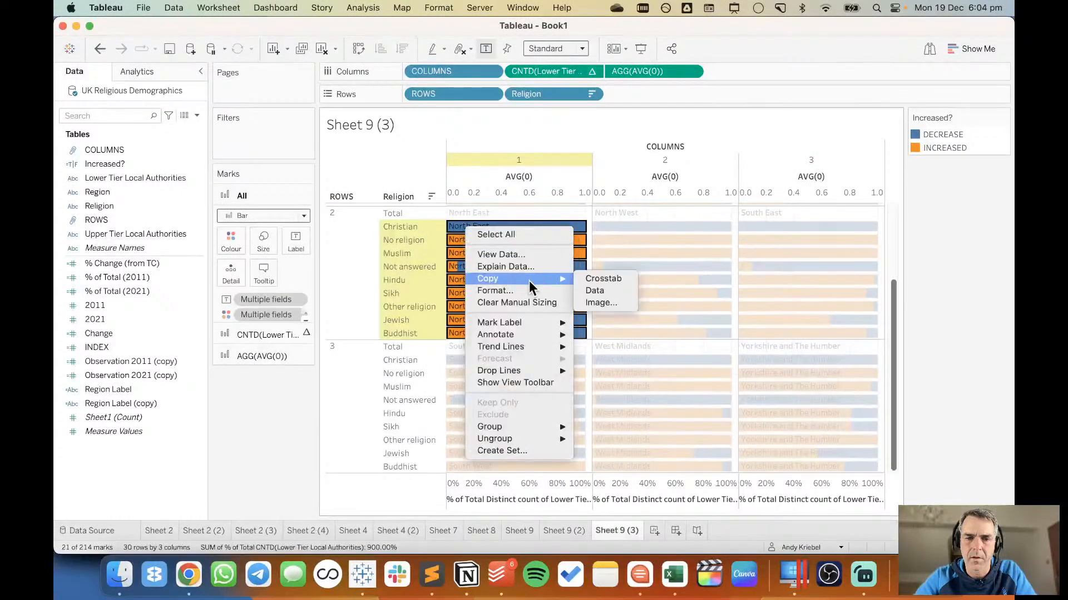
mouse_move(550, 324)
click(609, 355)
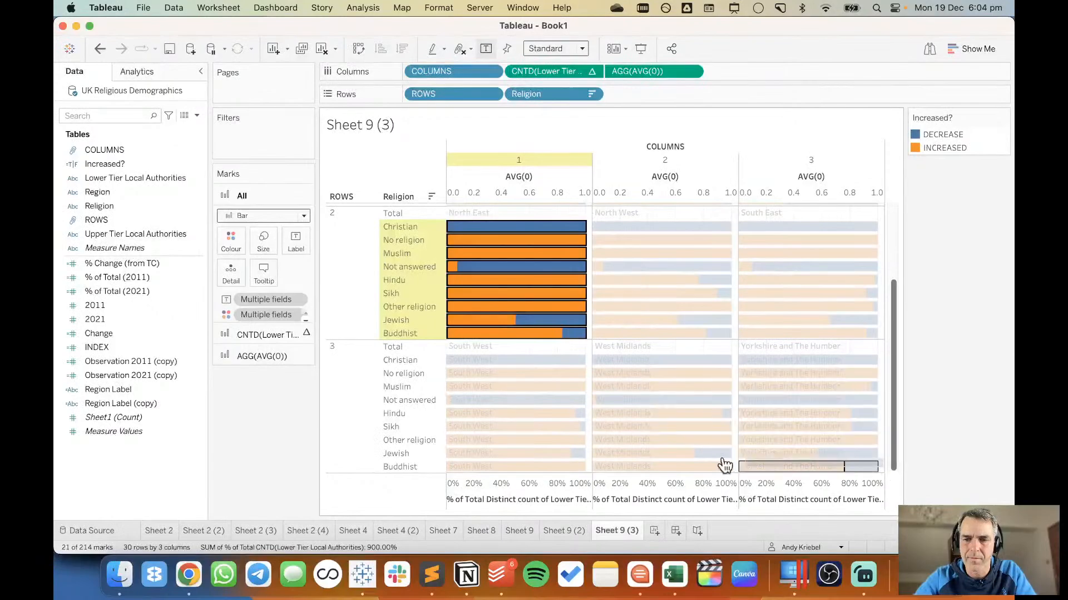
Set the mark labels to Never Show for the Christian to Buddhist bars of all three regions in ROWS 3.
drag(724, 465, 439, 364)
right_click(459, 365)
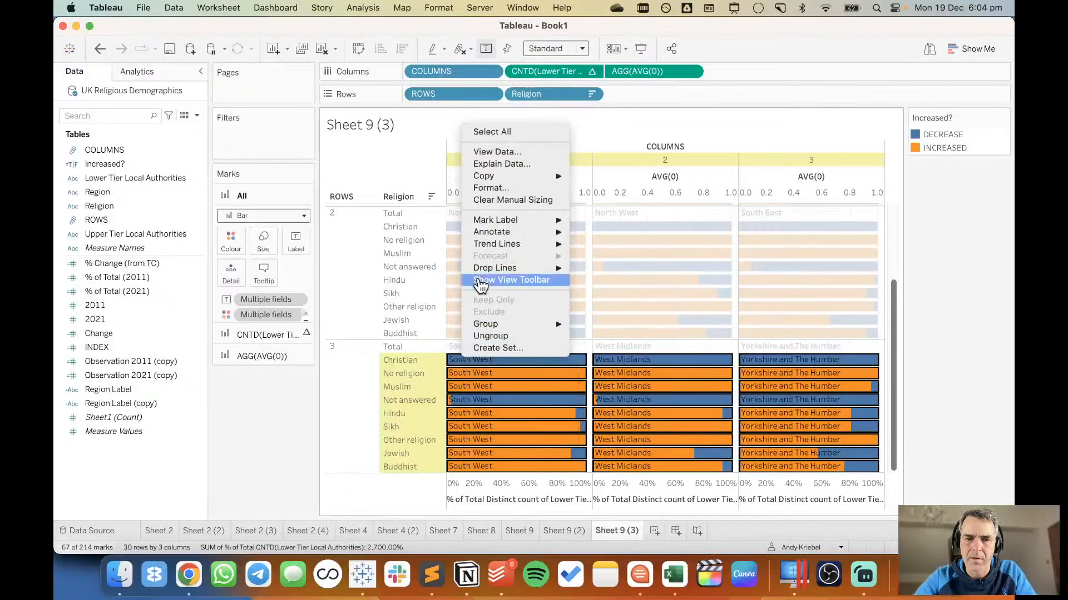
mouse_move(505, 220)
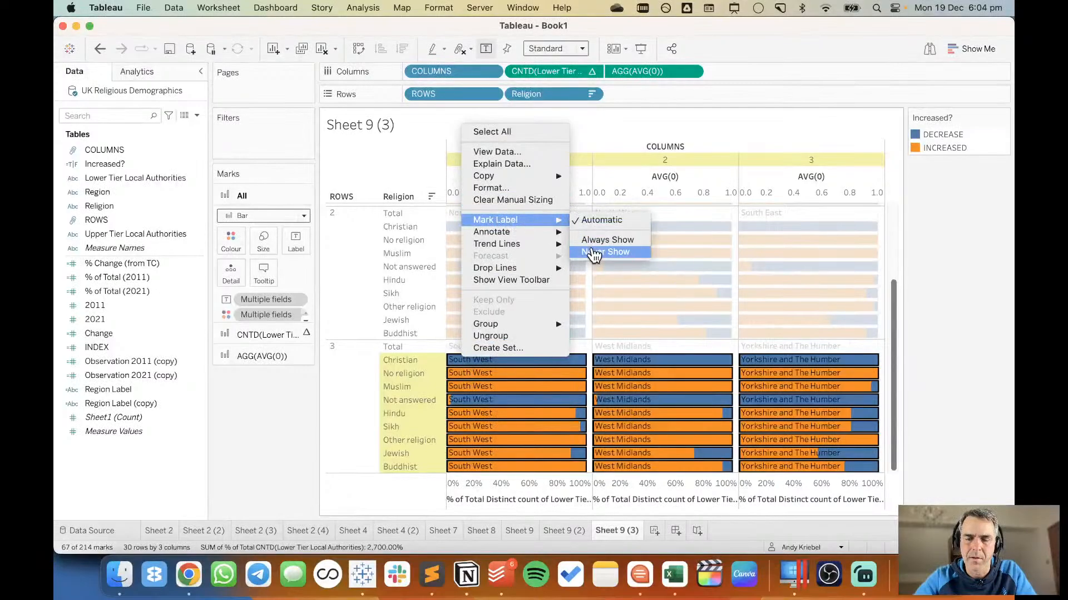
click(594, 253)
click(939, 356)
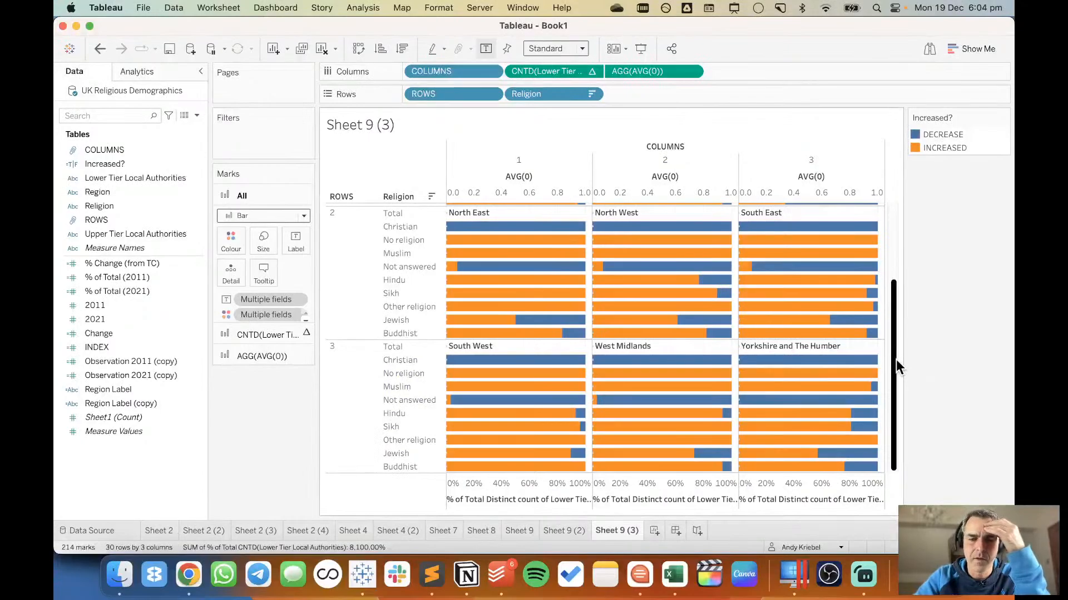
Blank out the Totals label in the Religion header formatting.
right_click(395, 346)
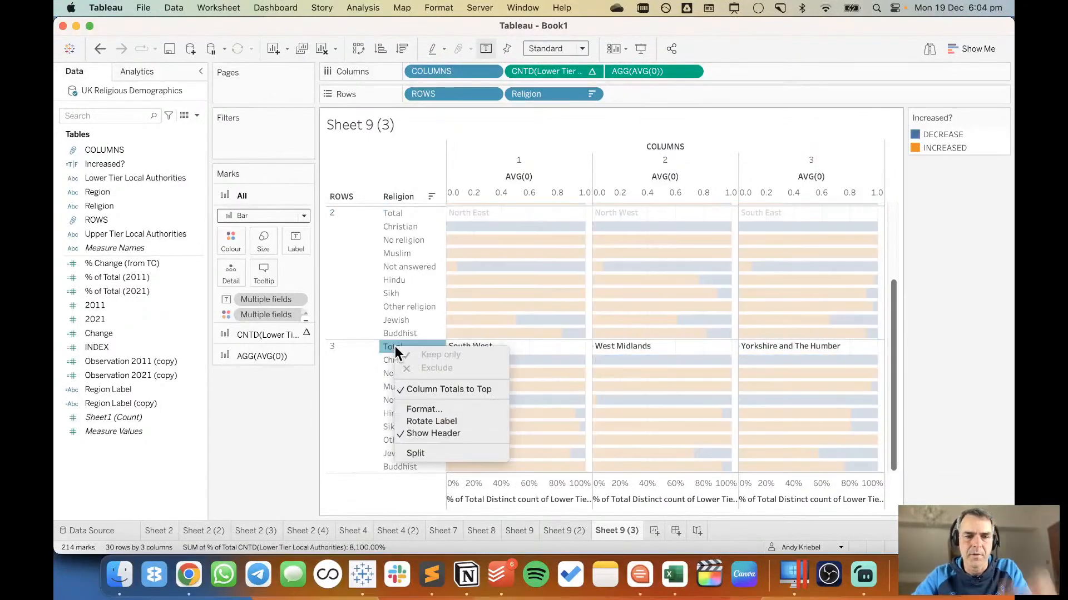
click(431, 409)
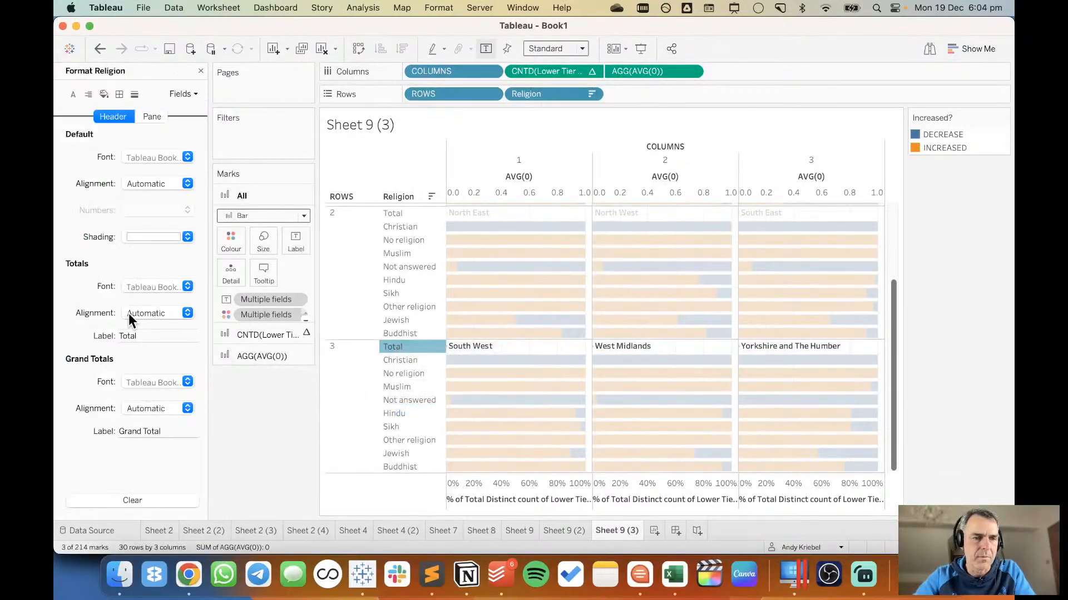
click(145, 337)
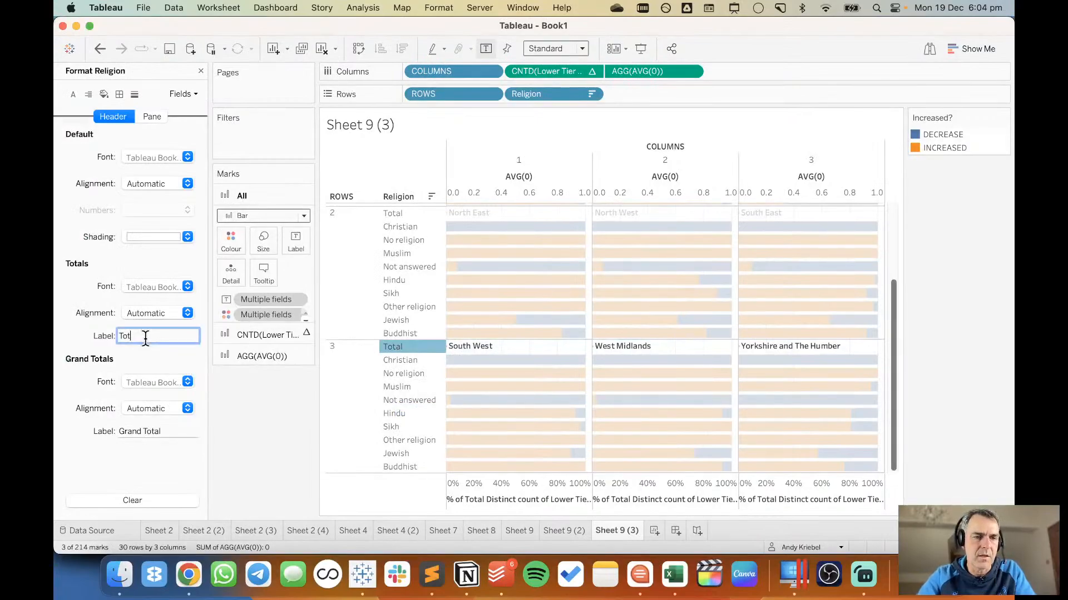
key(BackSpace)
key(Return)
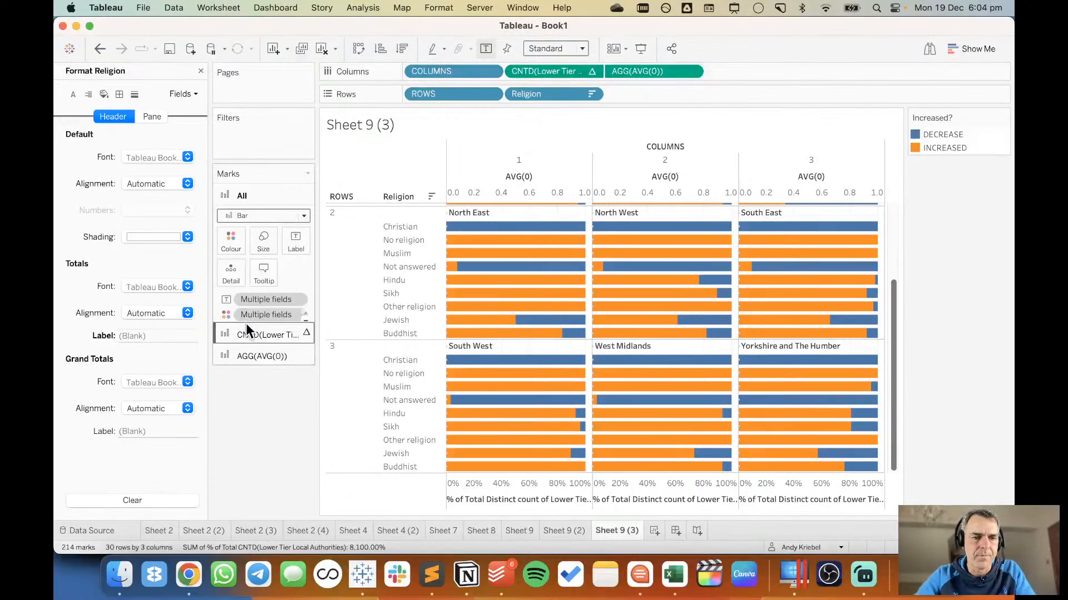
Set the AVG(0) marks' colour to white with 0% opacity.
click(249, 356)
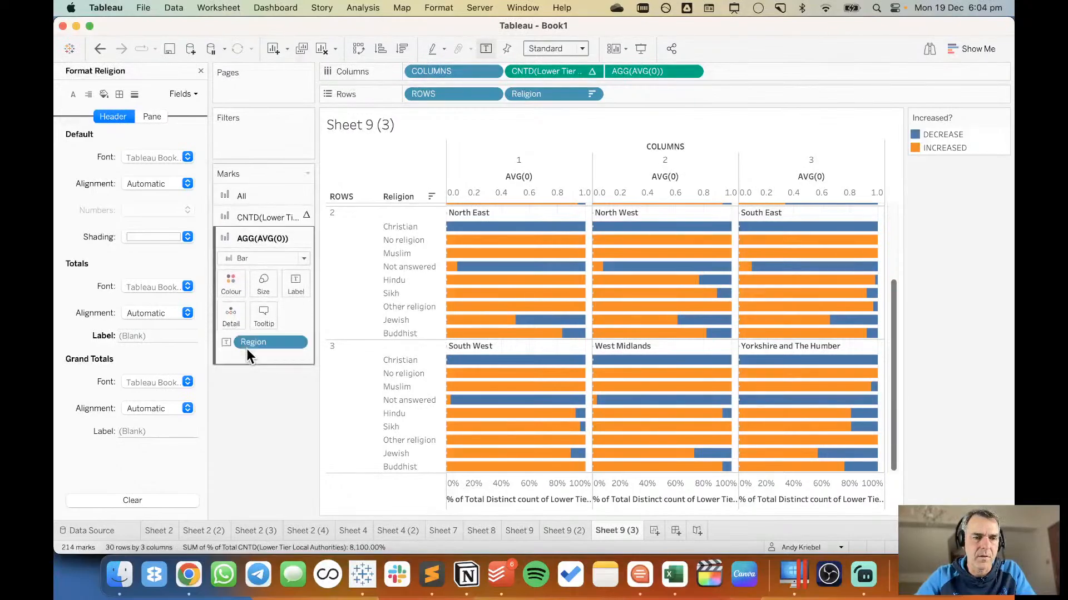
click(232, 284)
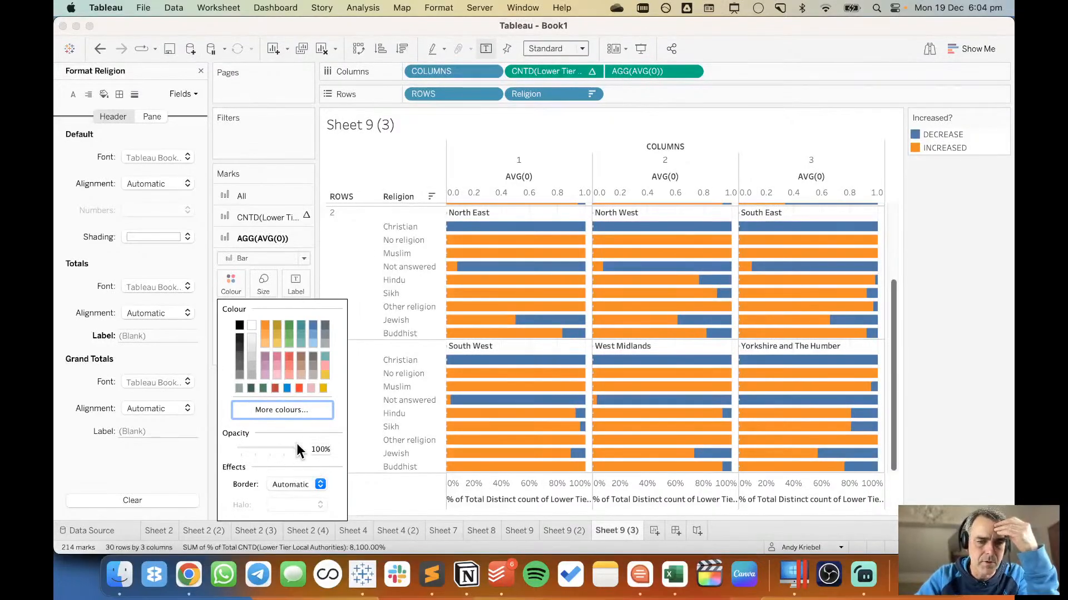
drag(296, 448, 195, 443)
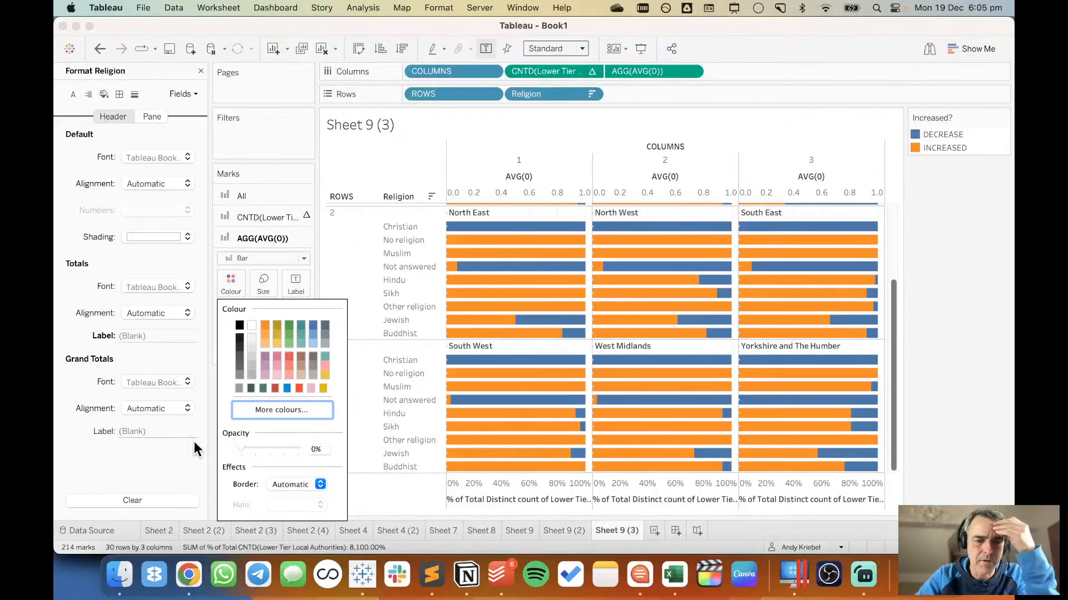
click(251, 325)
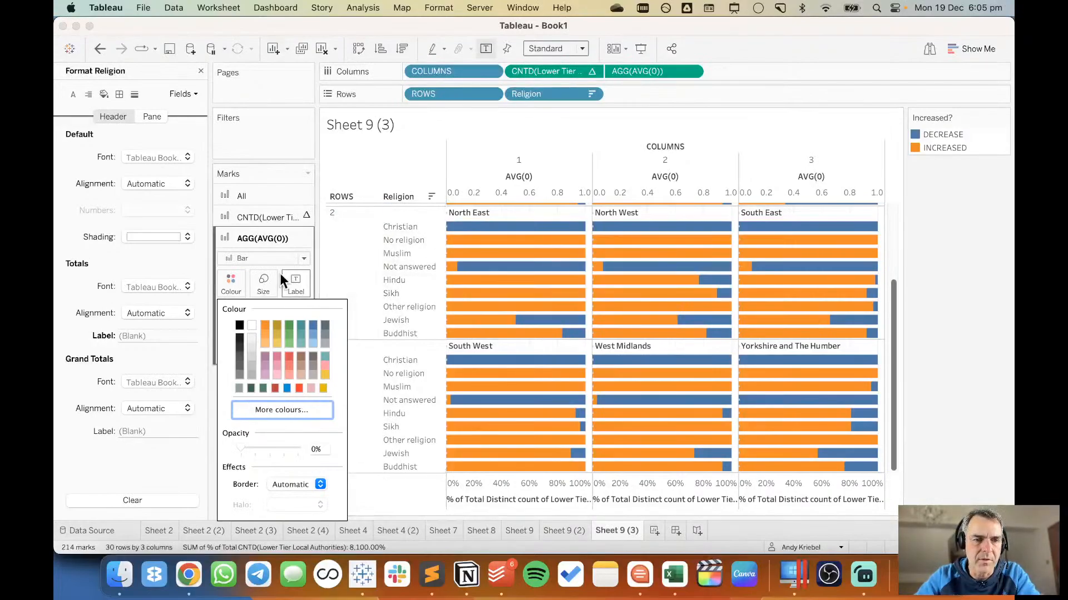
Change the AVG(0) mark type to Circle and align its region labels horizontally to the right.
click(266, 258)
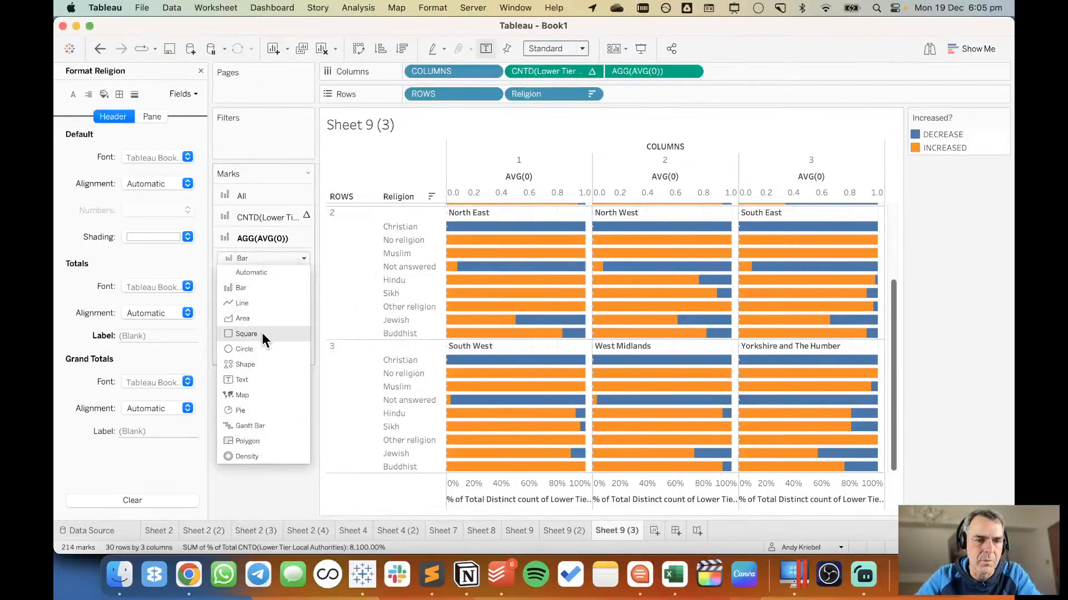
click(262, 348)
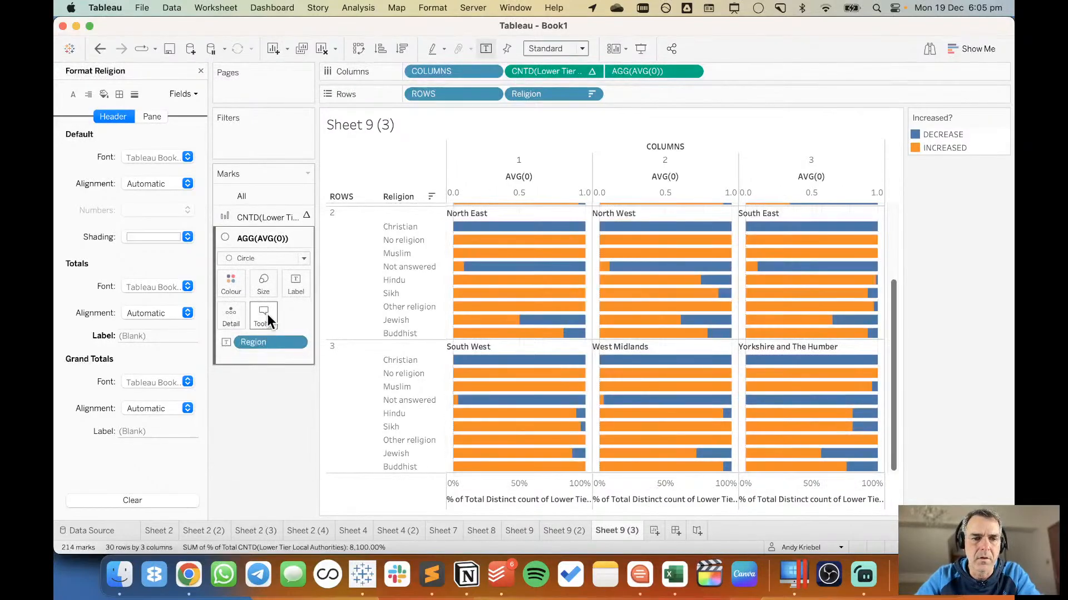
click(305, 284)
click(367, 336)
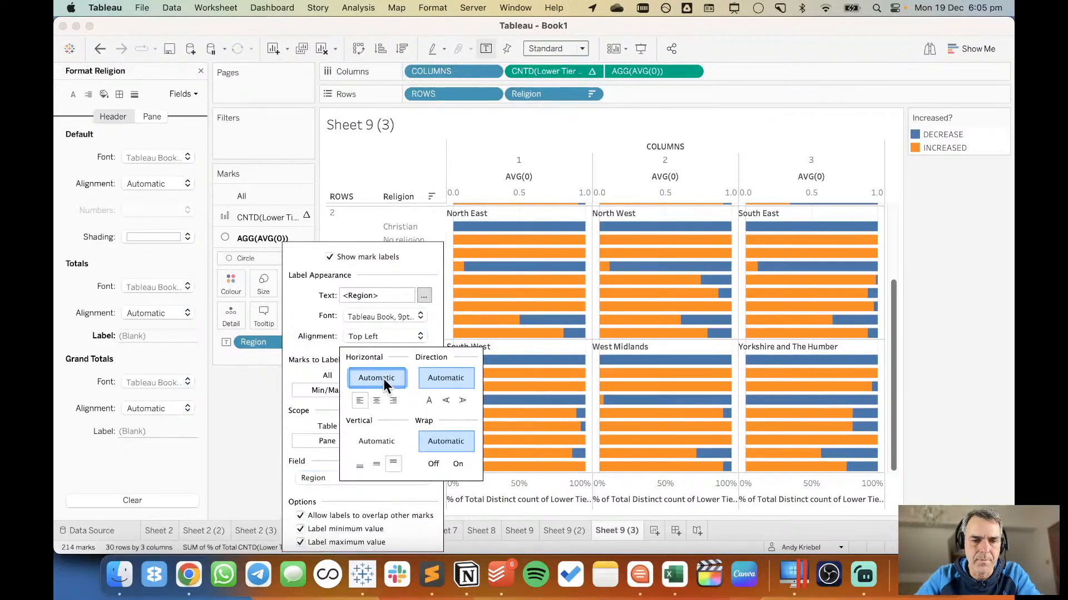
click(393, 400)
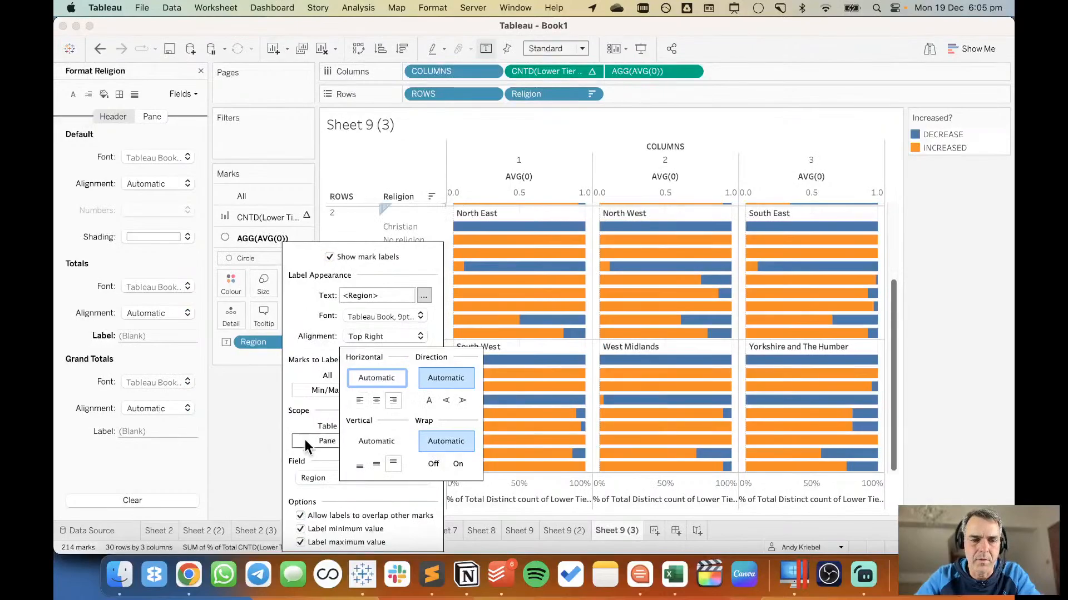
click(245, 450)
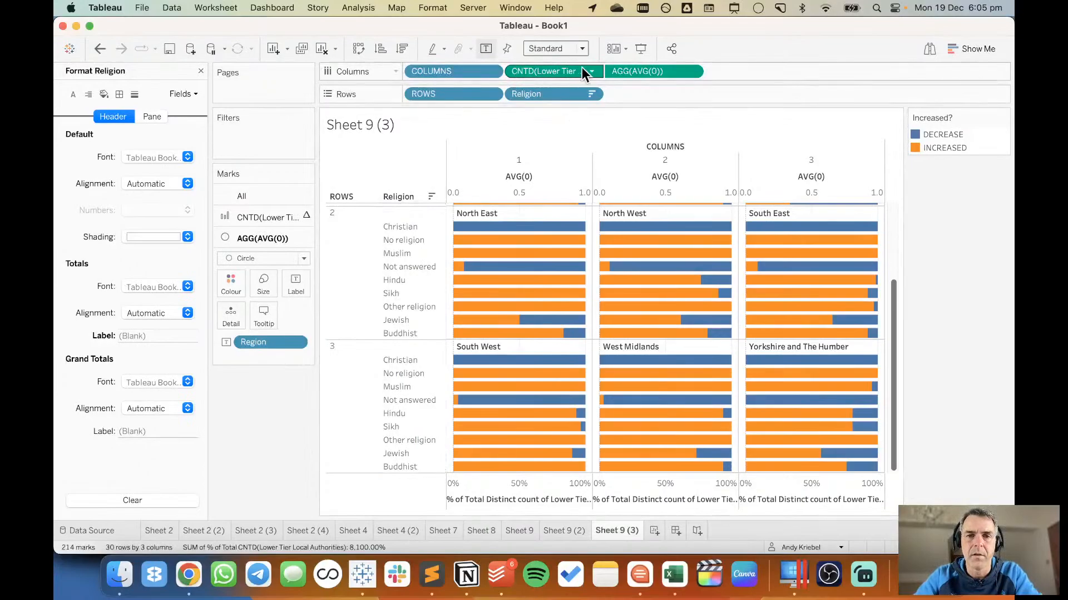
Review the region labels across all rows of the chart and look through the earlier sheets back to Sheet 4.
click(692, 71)
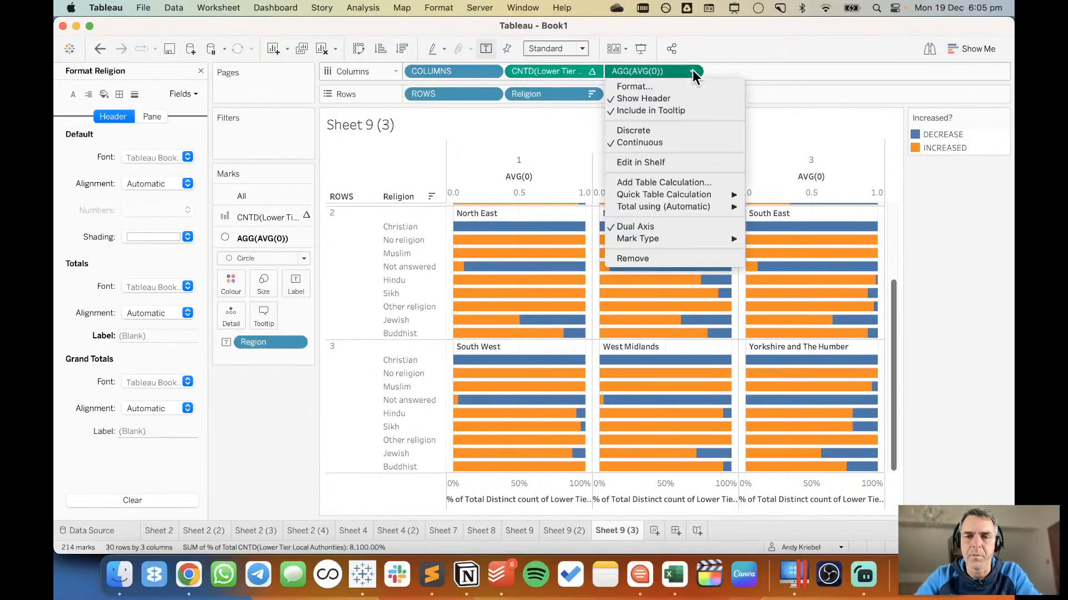
click(956, 300)
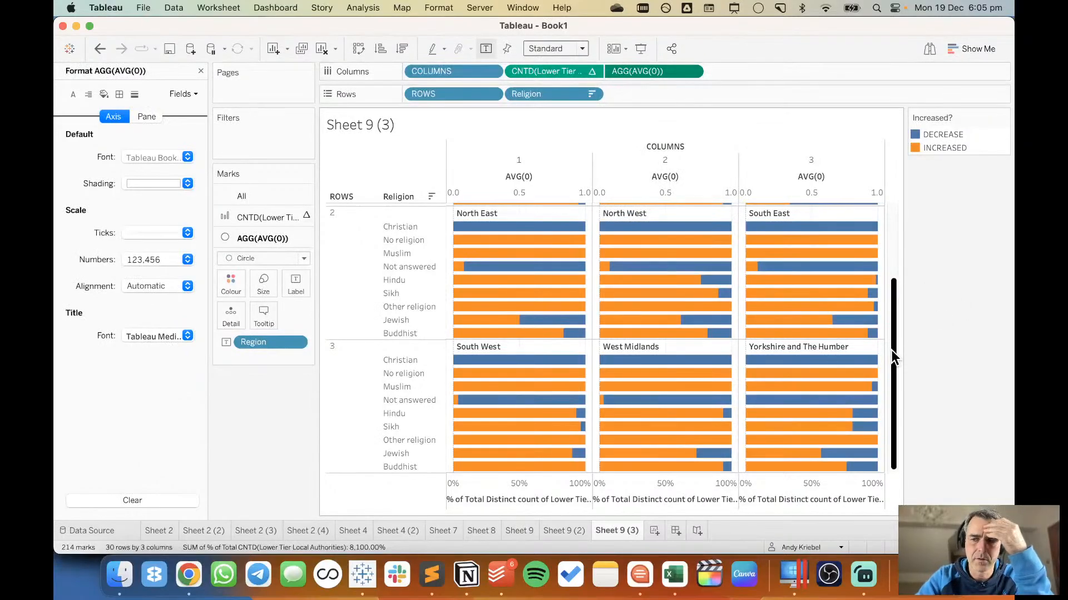
drag(892, 349, 893, 227)
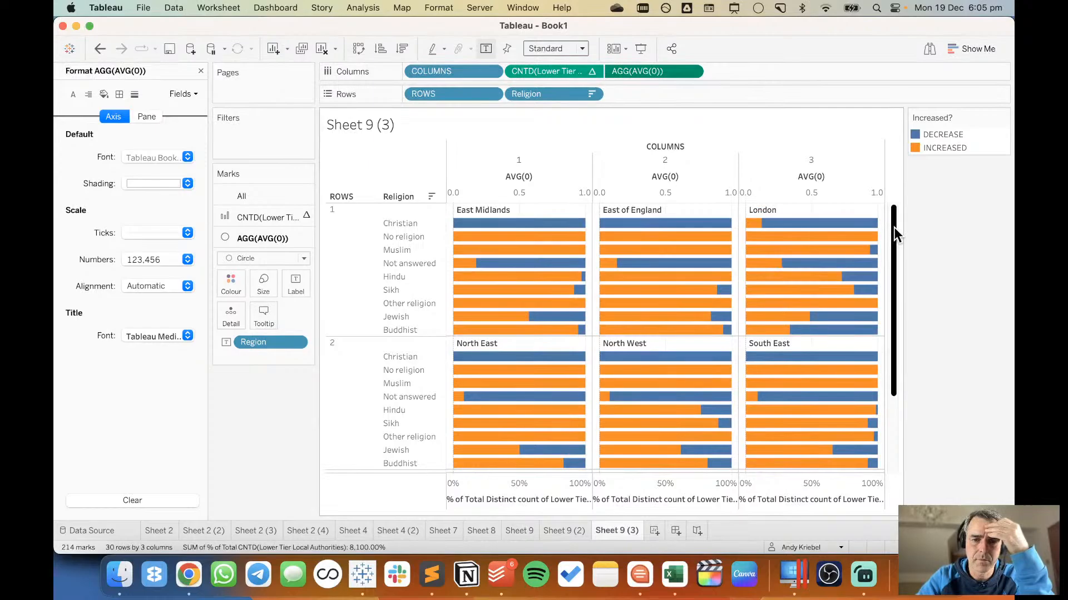
scroll(858, 394, down, 5)
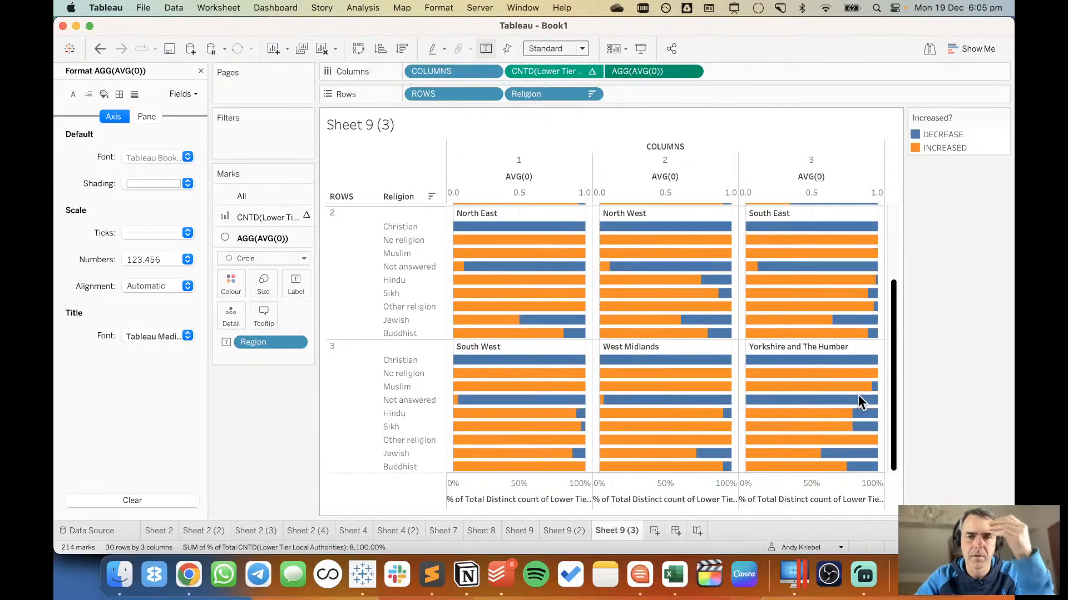
click(563, 531)
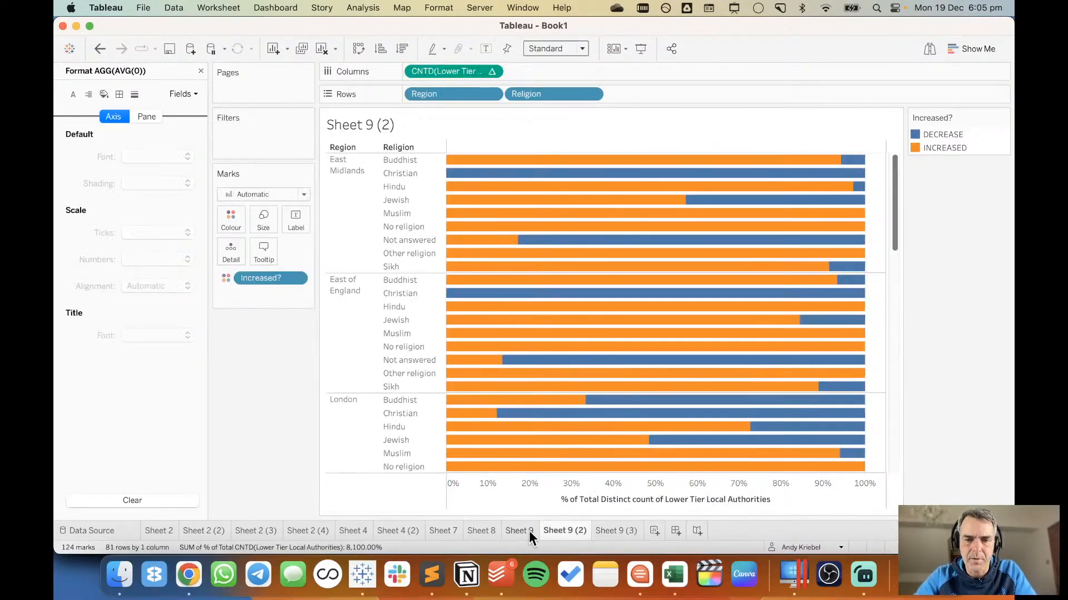
click(515, 530)
click(477, 530)
click(430, 528)
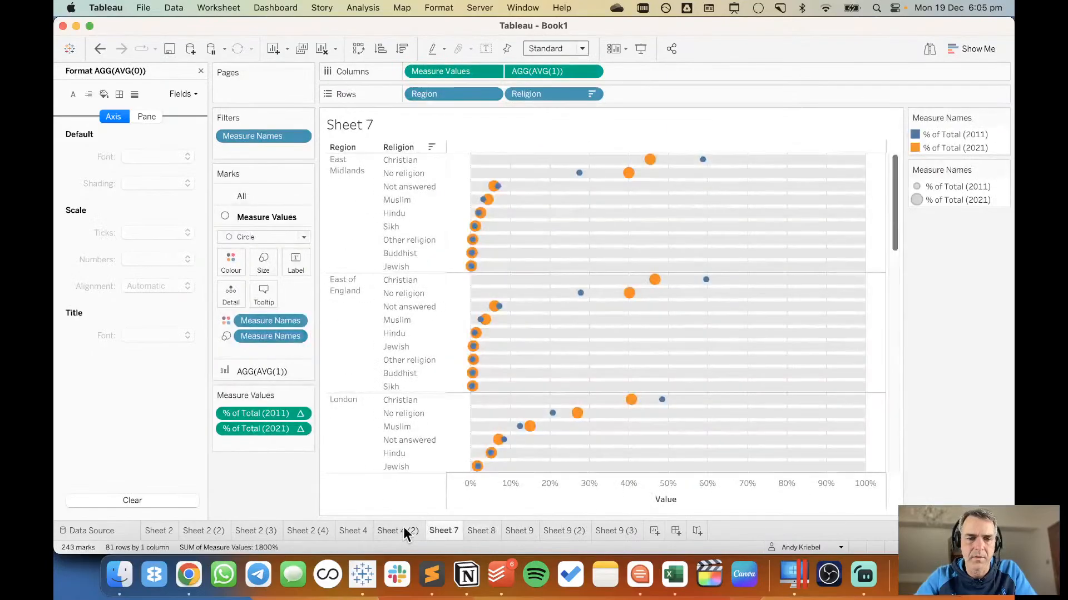
click(389, 528)
click(350, 530)
click(443, 530)
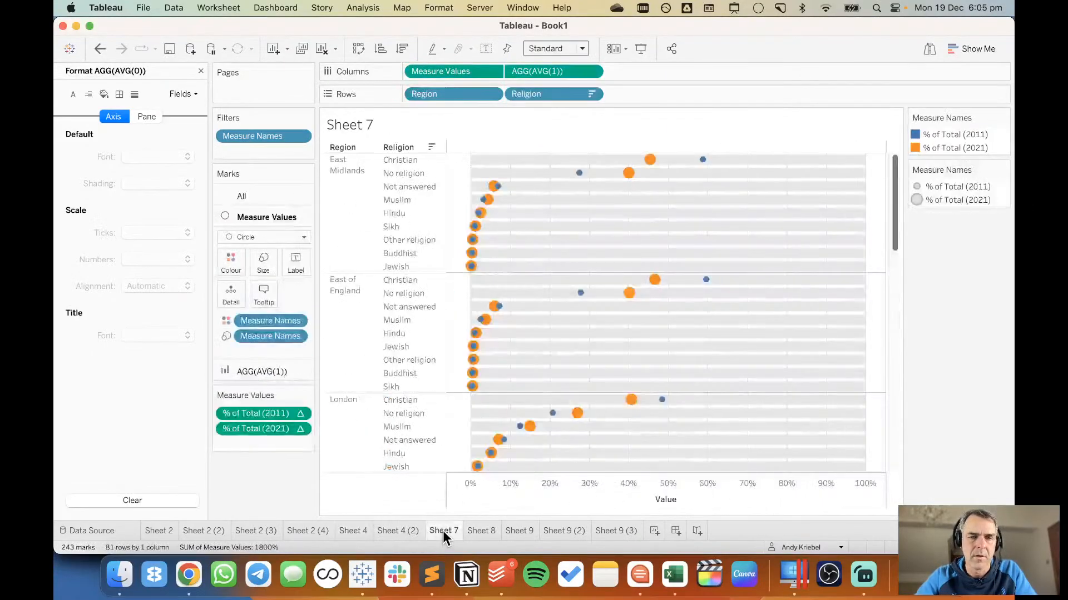
Return to Sheet 9 (3) and duplicate it.
click(631, 533)
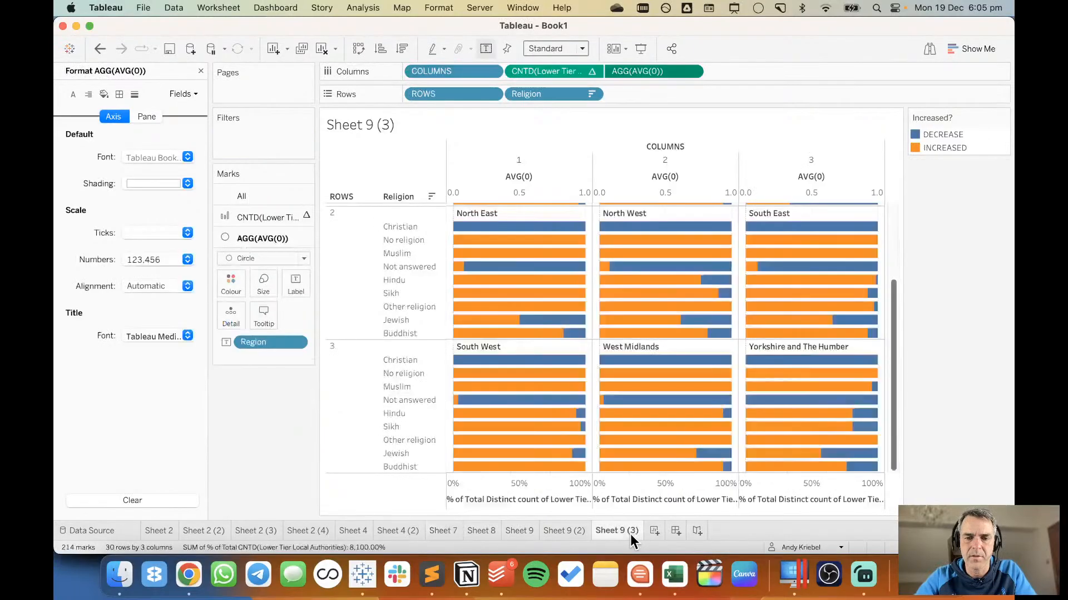
right_click(629, 533)
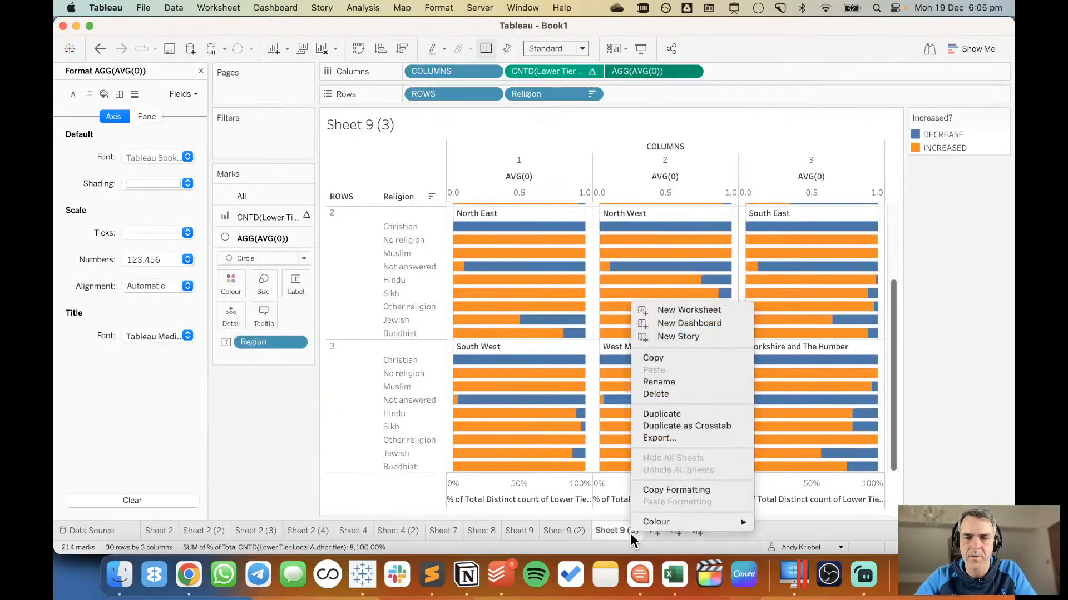
click(675, 414)
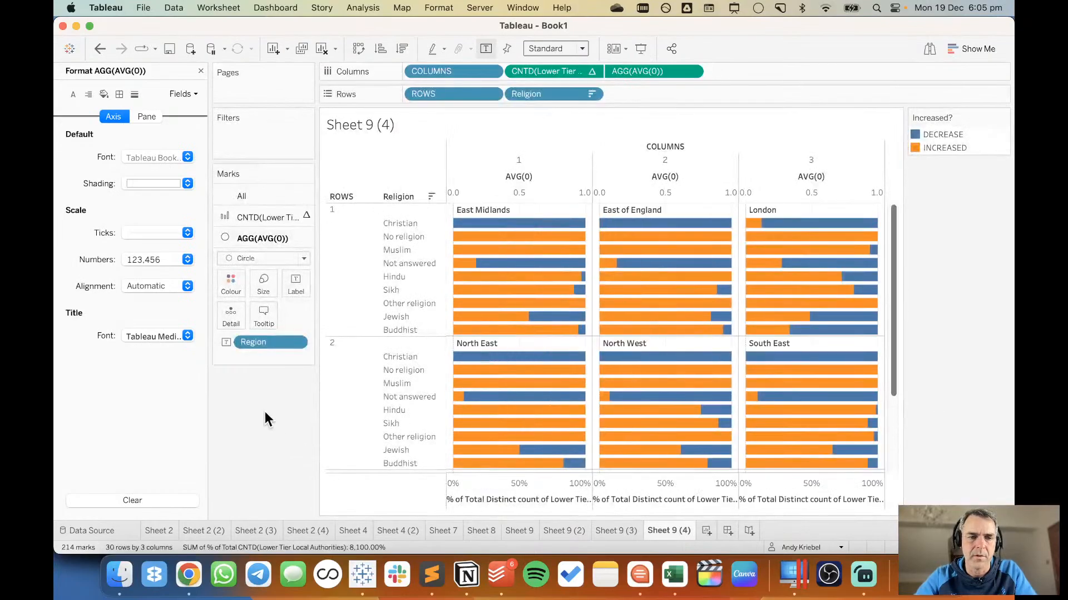
Replace the local authorities count in the columns with % of Total (2021) and add % of Total (2011) to the same axis.
click(201, 70)
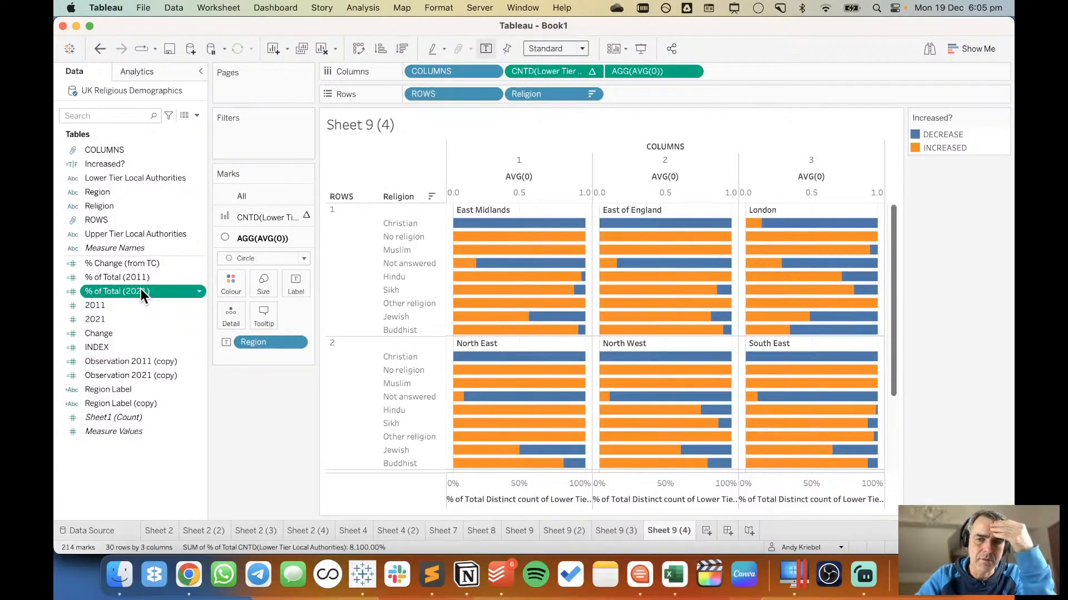
drag(141, 288, 546, 70)
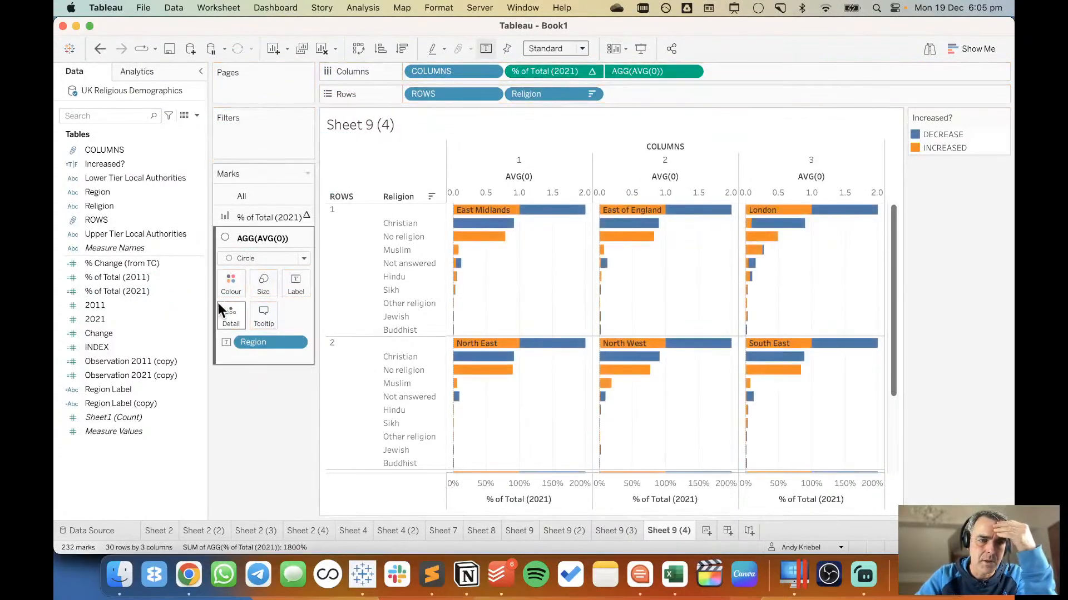
drag(149, 279, 506, 494)
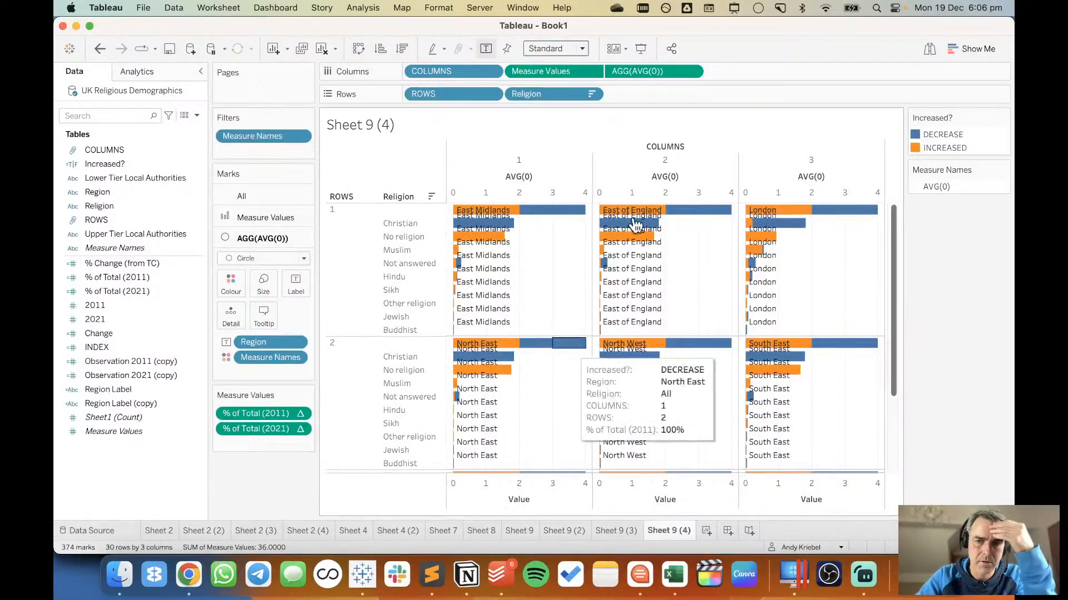
Edit the AVG(0) column expression to AVG(1).
double_click(654, 73)
key(Left)
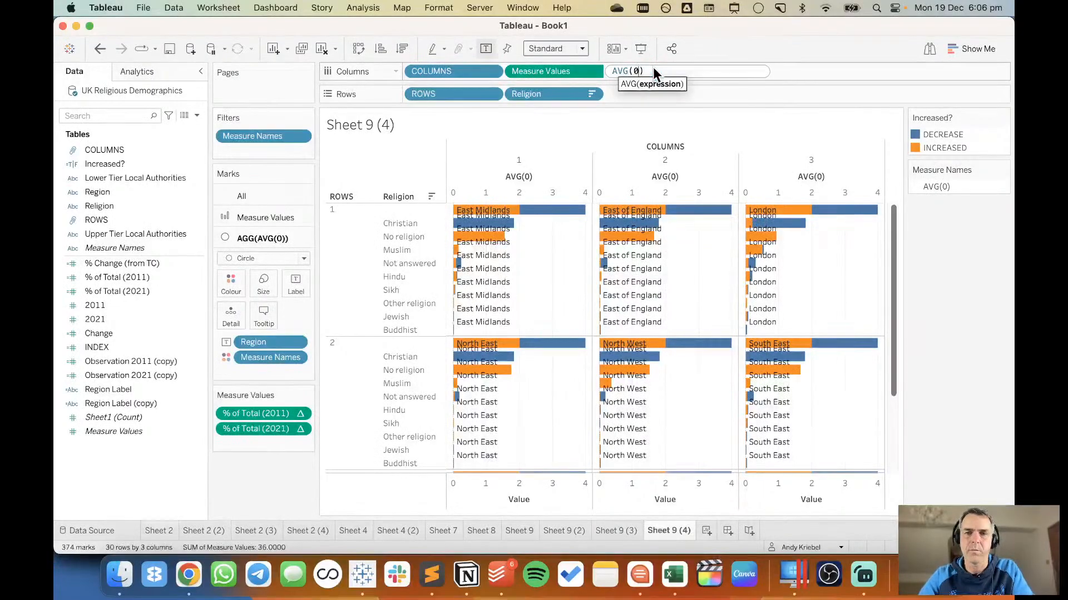
key(BackSpace)
text(1)
key(Return)
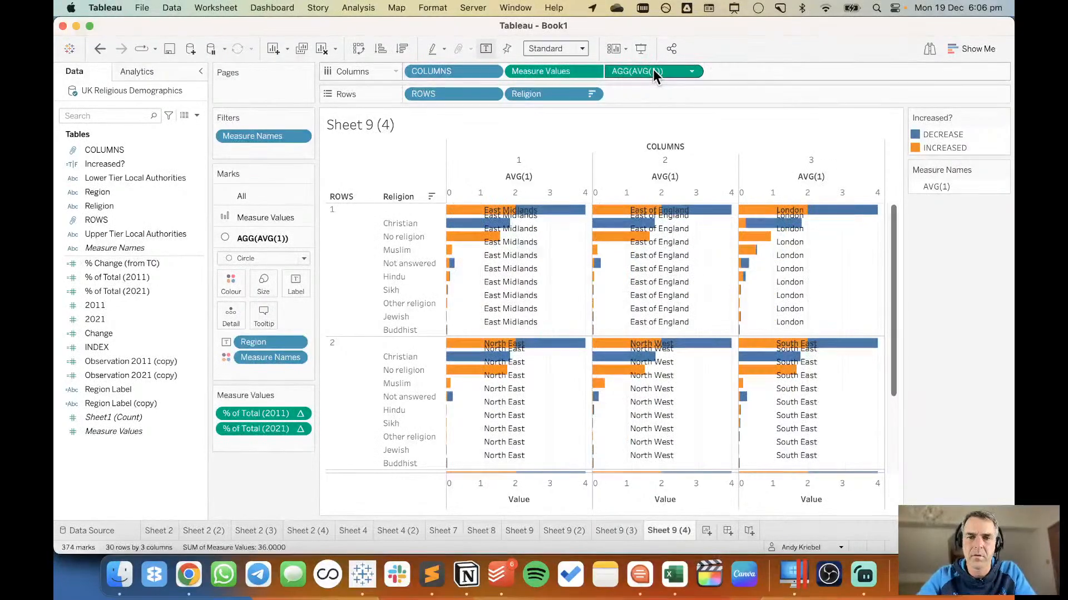
right_click(506, 192)
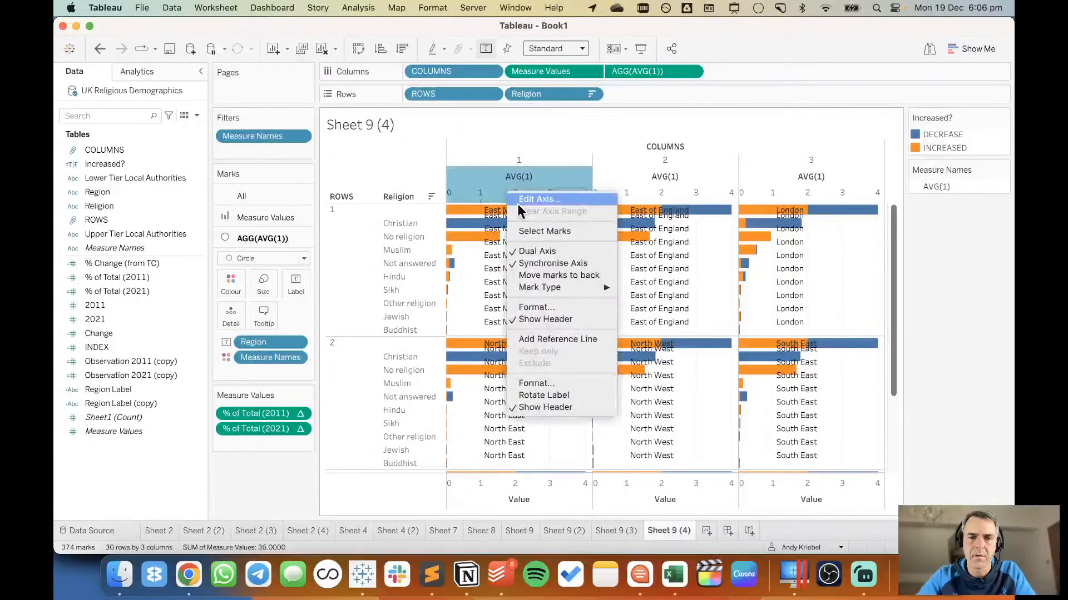
click(713, 285)
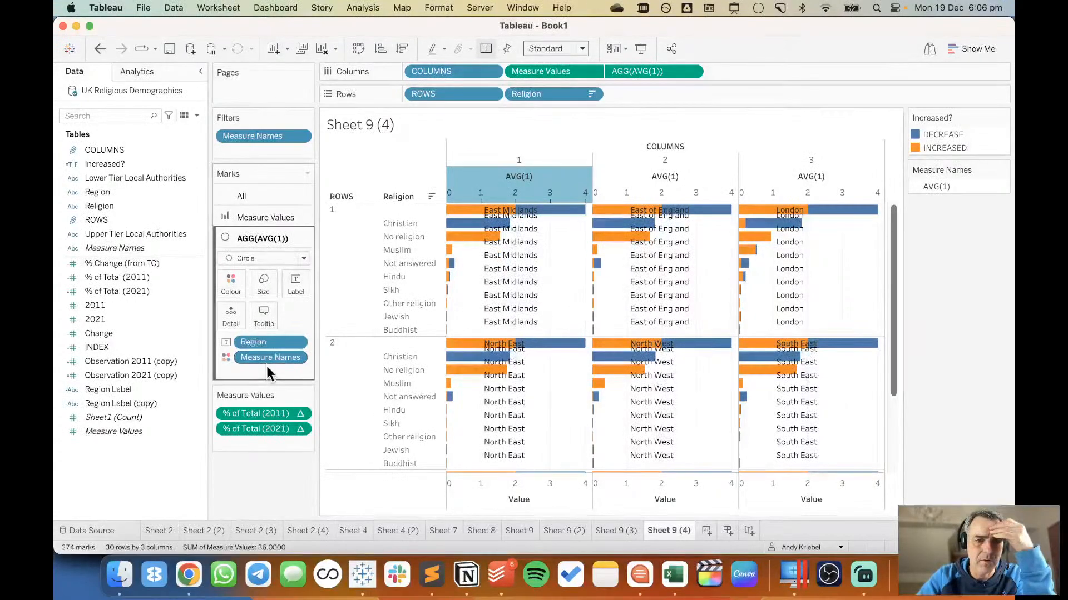
Remove Measure Names from the AVG(1) marks and change their mark type to Bar.
drag(269, 357, 262, 484)
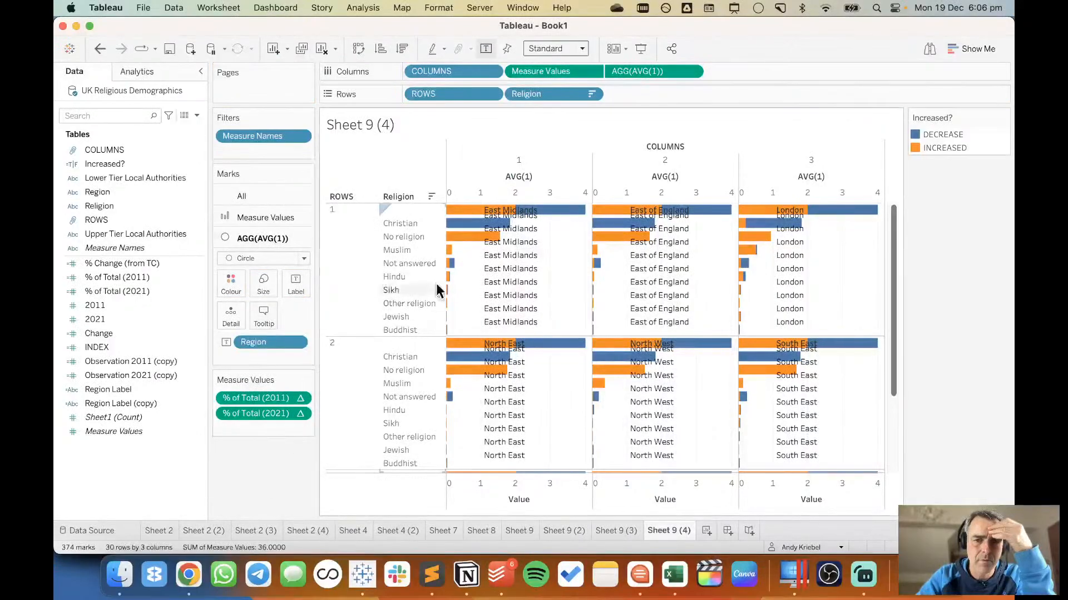
click(259, 259)
click(258, 288)
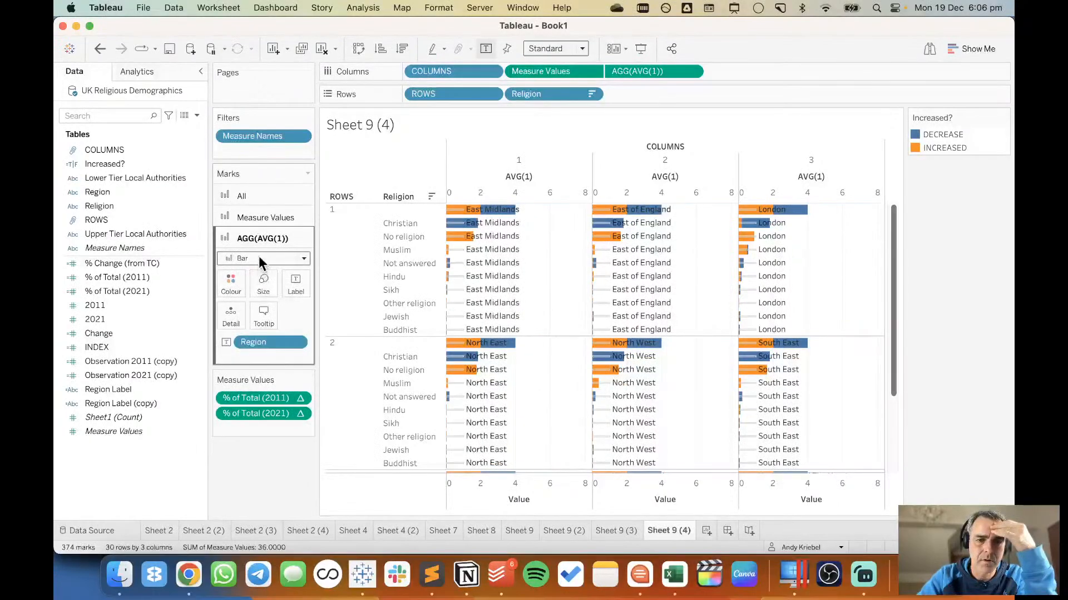
click(259, 259)
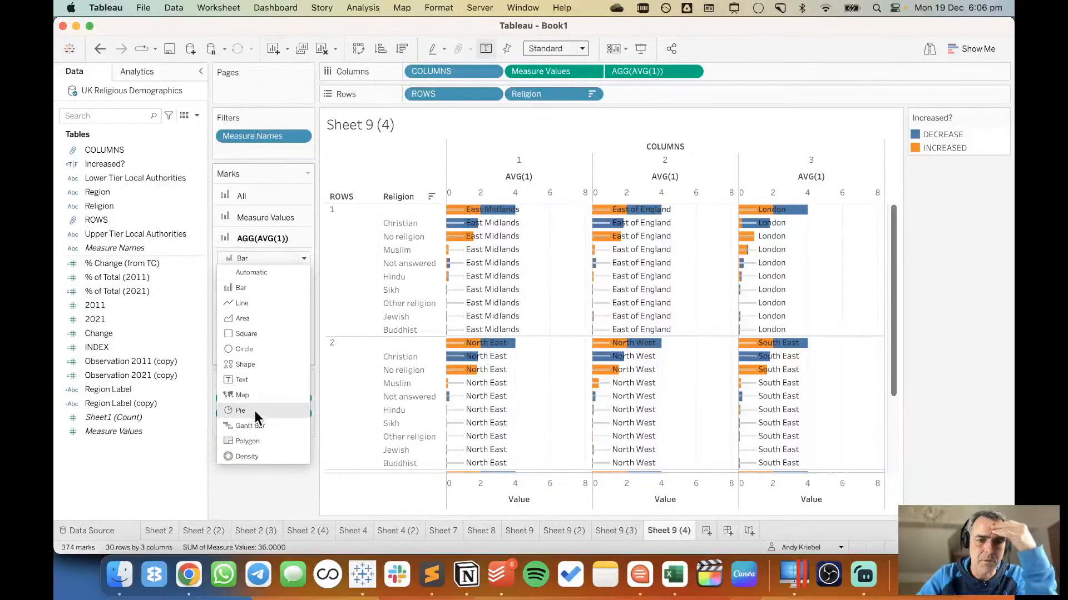
click(253, 287)
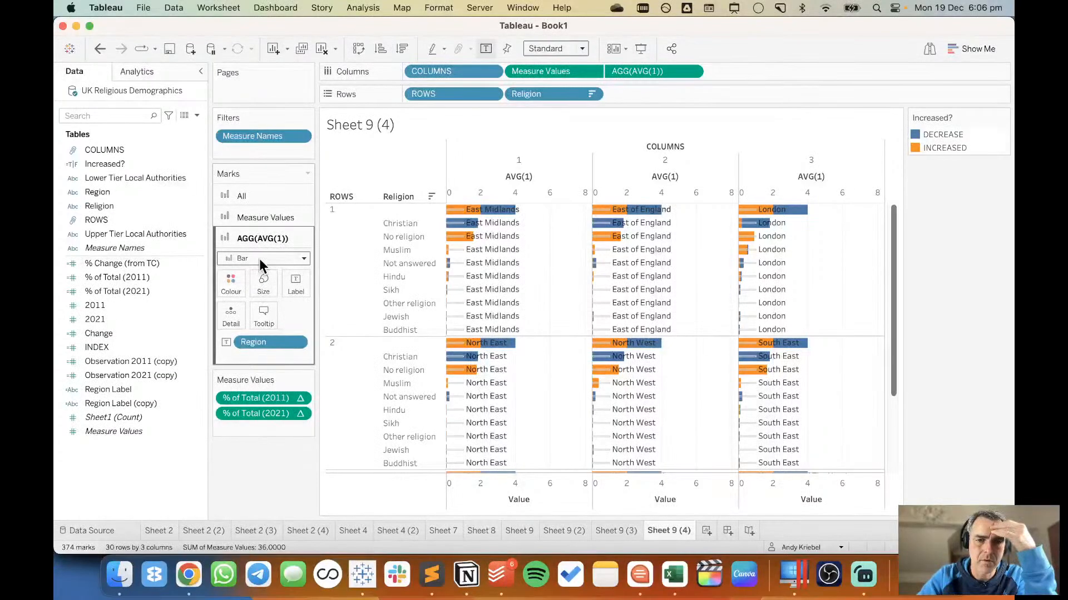
click(260, 261)
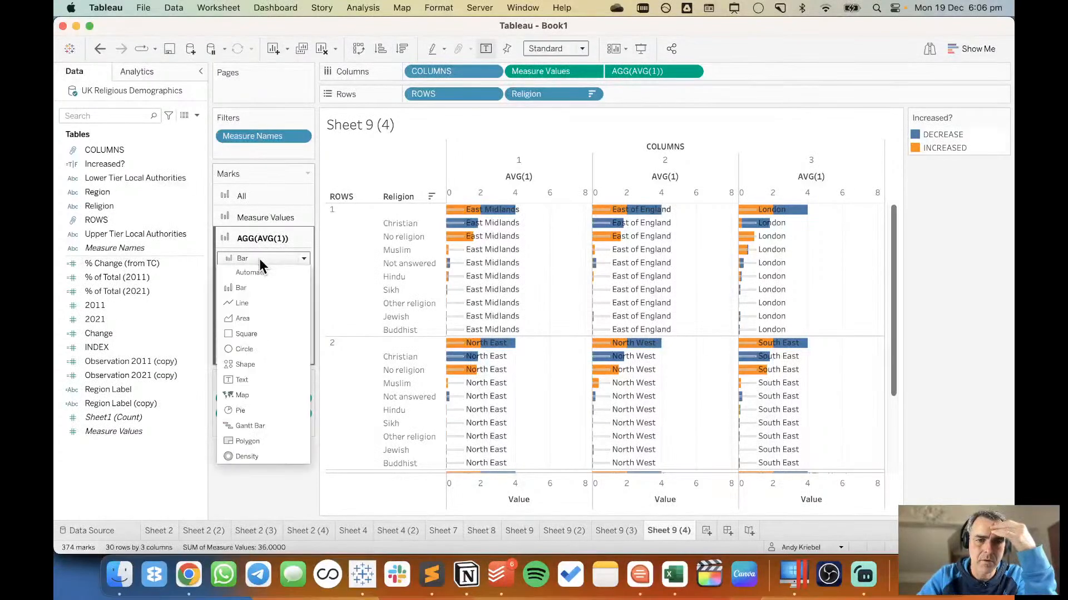
click(342, 321)
Align the Region labels on the AVG(1) marks horizontally left with automatic vertical alignment.
click(290, 283)
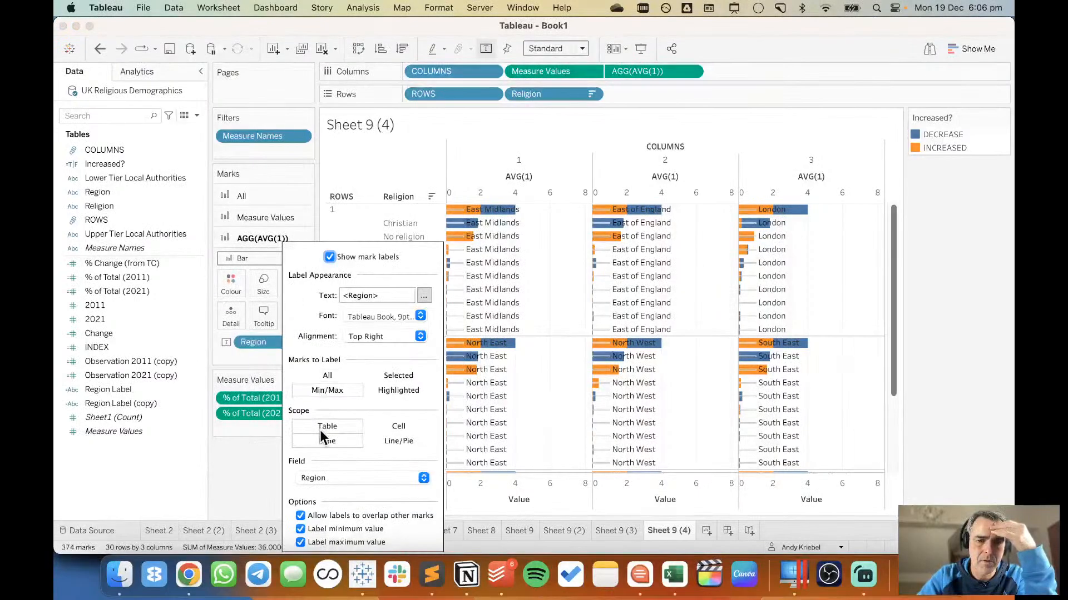
click(356, 333)
click(360, 400)
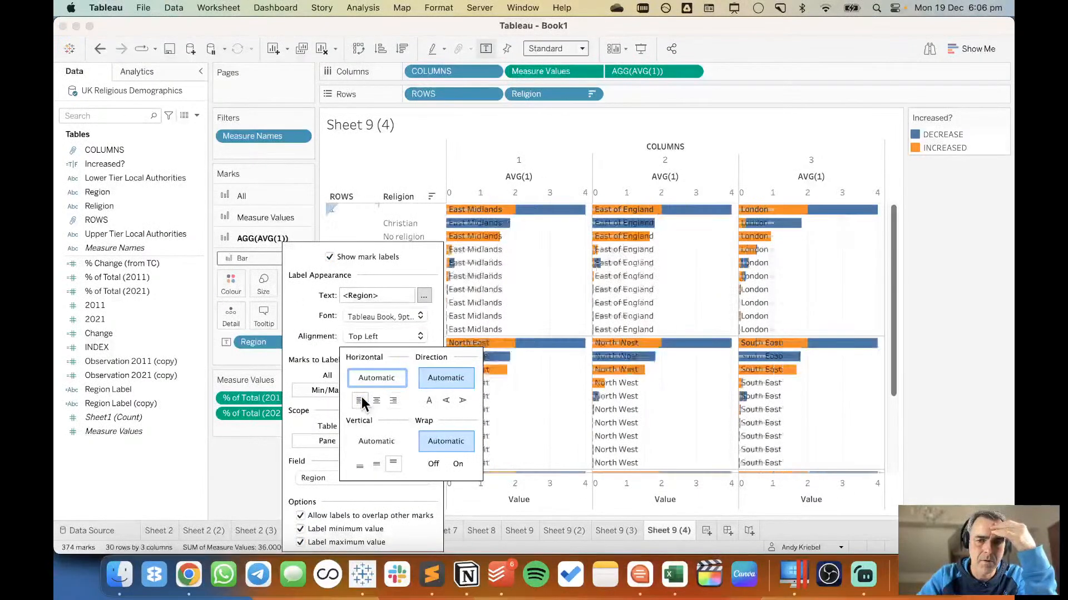
click(377, 442)
click(249, 456)
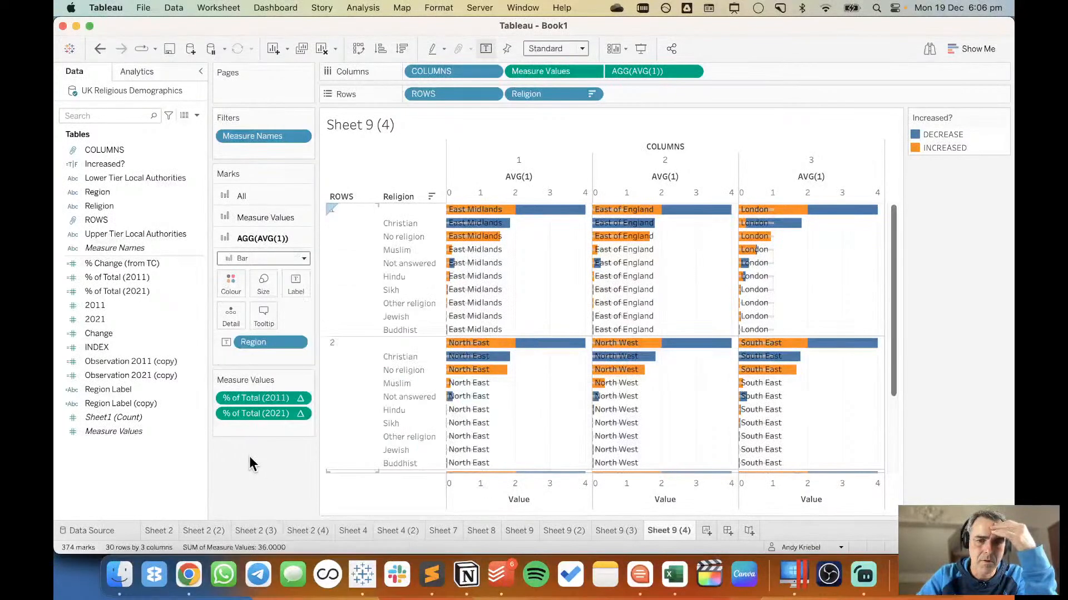
Set the border of the AVG(1) bars to None.
click(234, 284)
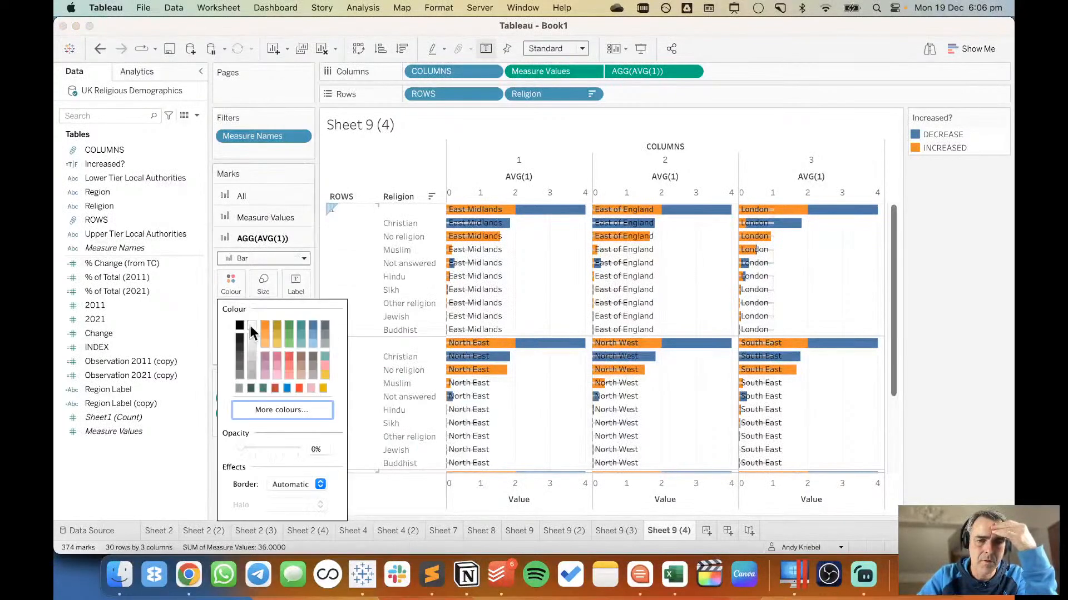
click(298, 495)
click(316, 359)
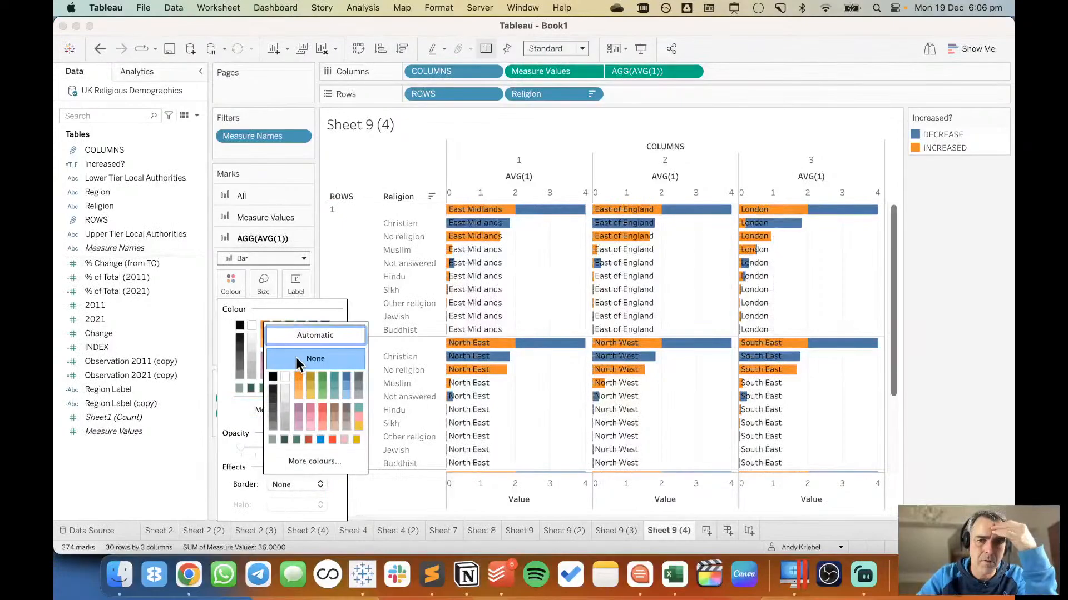
click(937, 266)
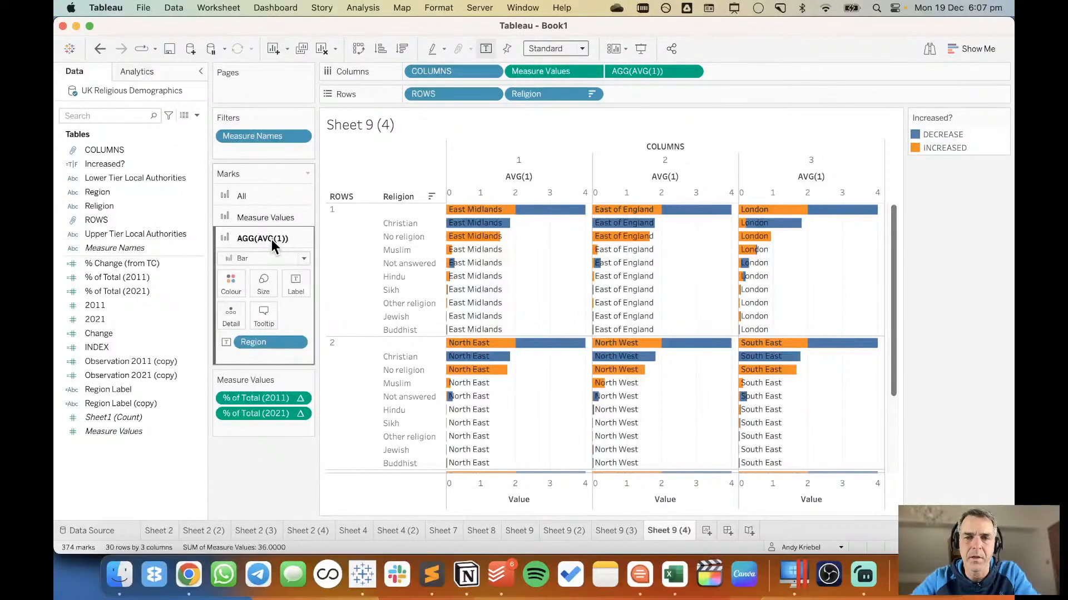
Check the stacked bars' details and change the Measure Values mark type to Circle.
mouse_move(542, 217)
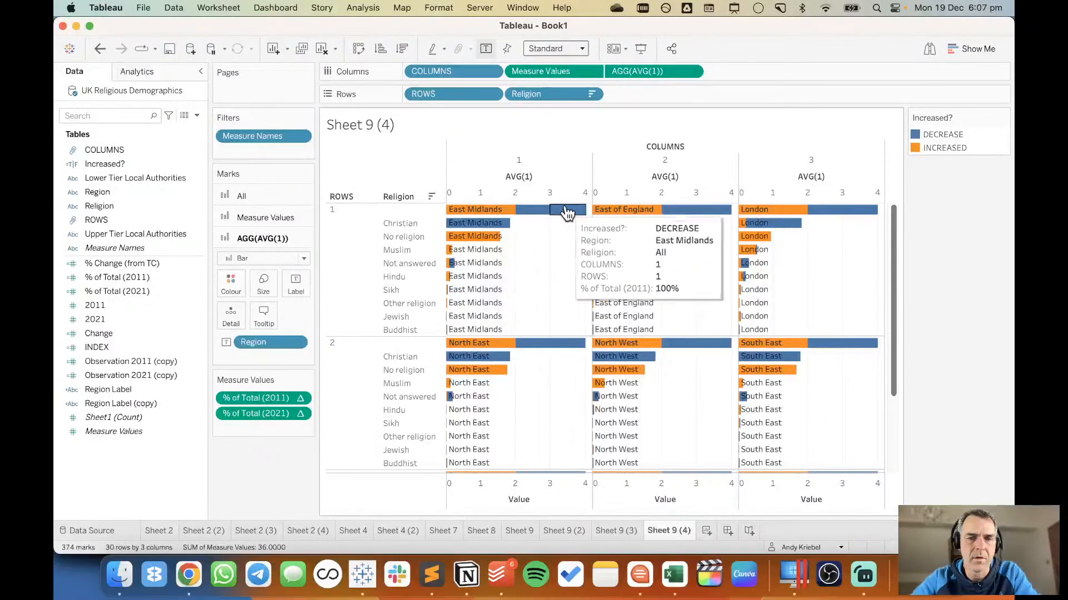
mouse_move(478, 217)
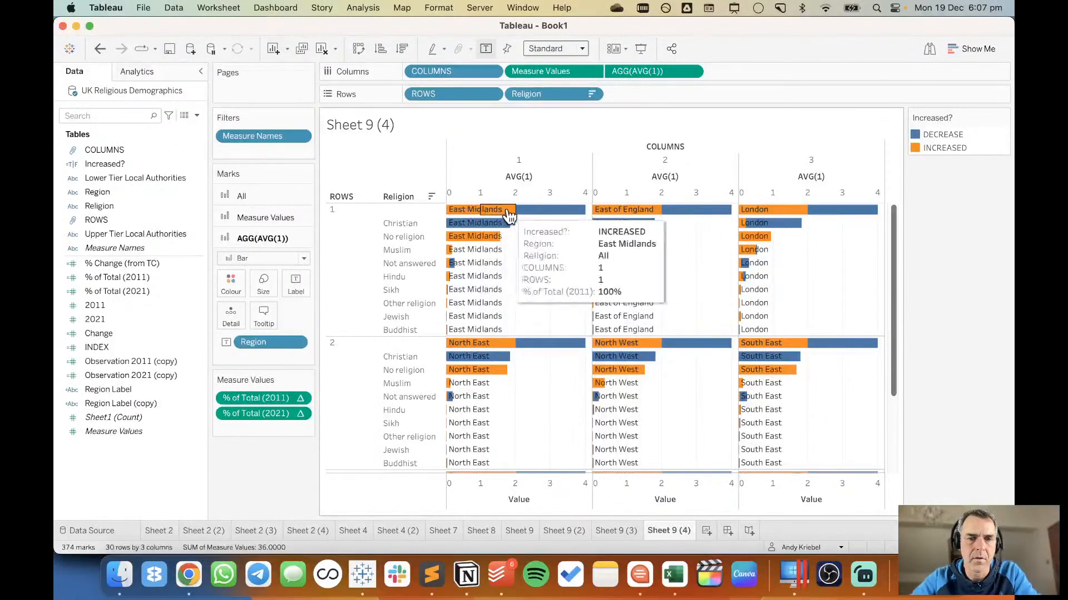
click(243, 214)
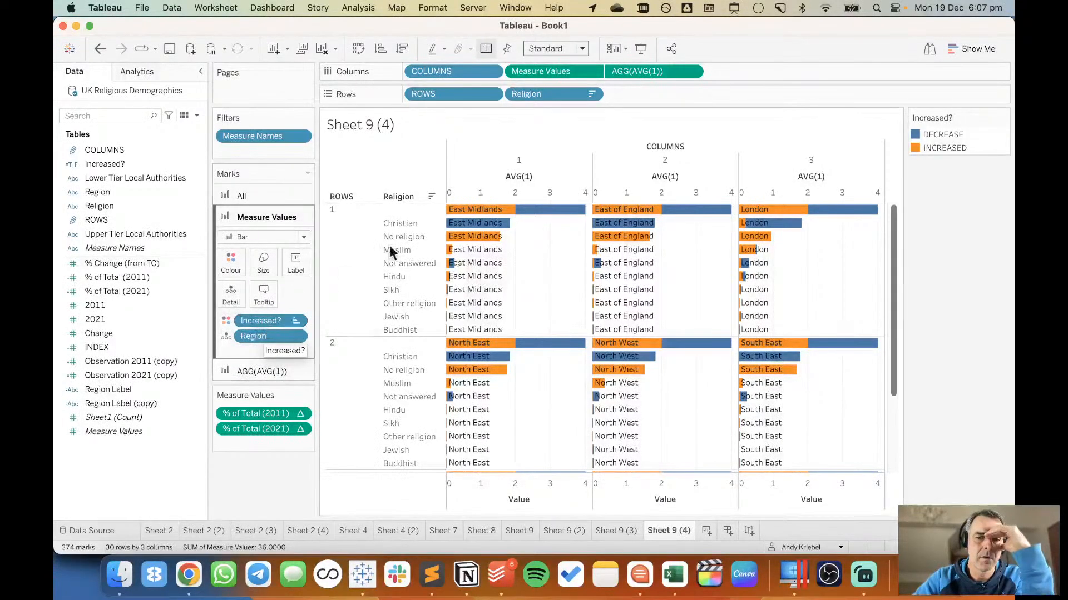
mouse_move(503, 233)
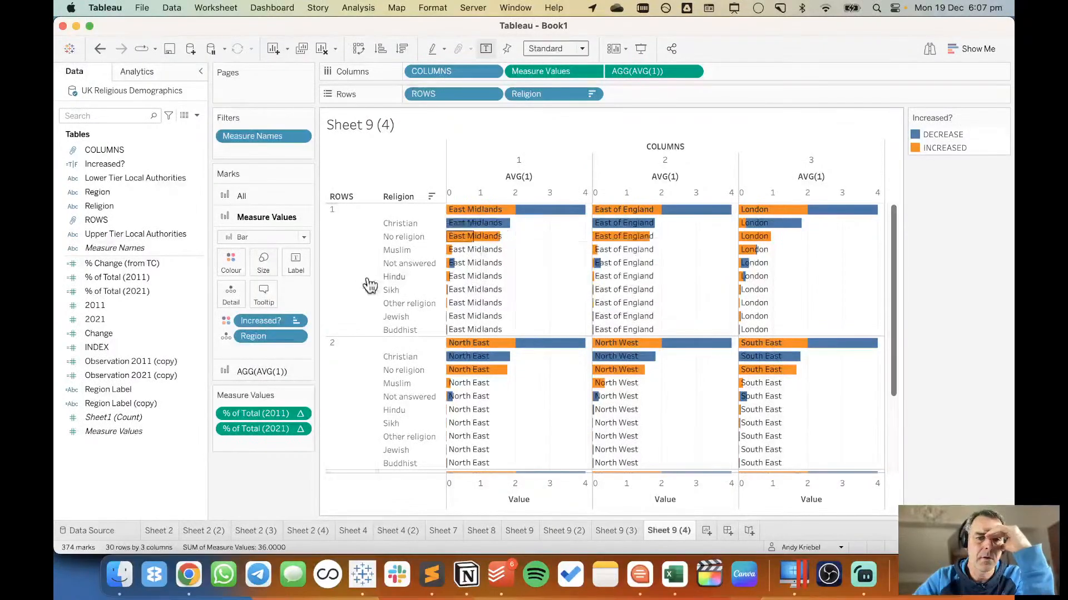
click(256, 239)
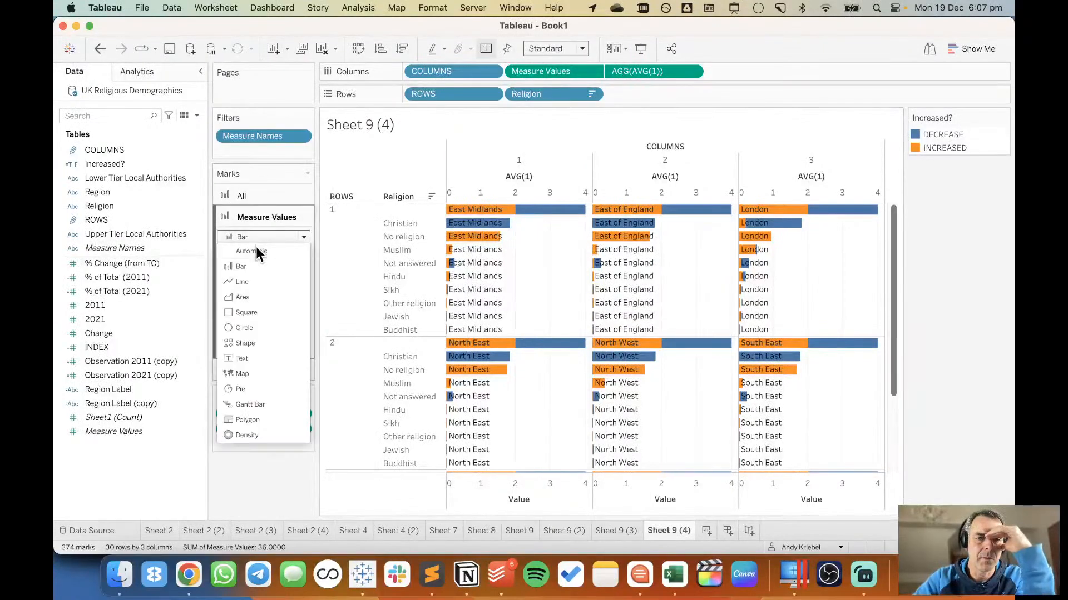
click(256, 327)
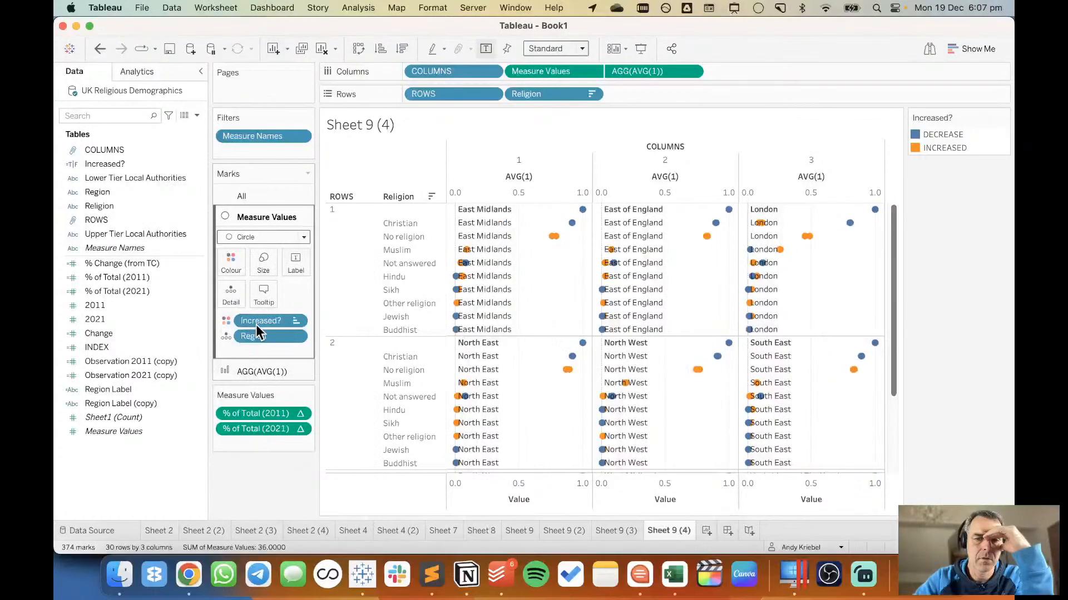
Look through the earlier worksheets, from Sheet 8 and the Sheet 9 versions back to Sheet 2 (2), to compare their charts.
click(482, 531)
click(518, 526)
click(561, 524)
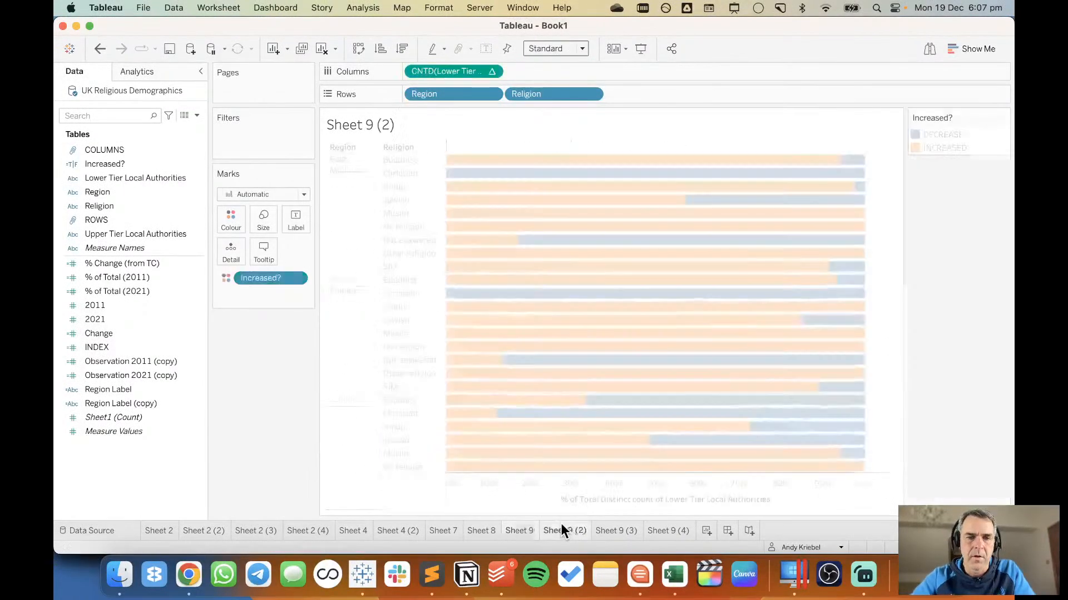
click(388, 532)
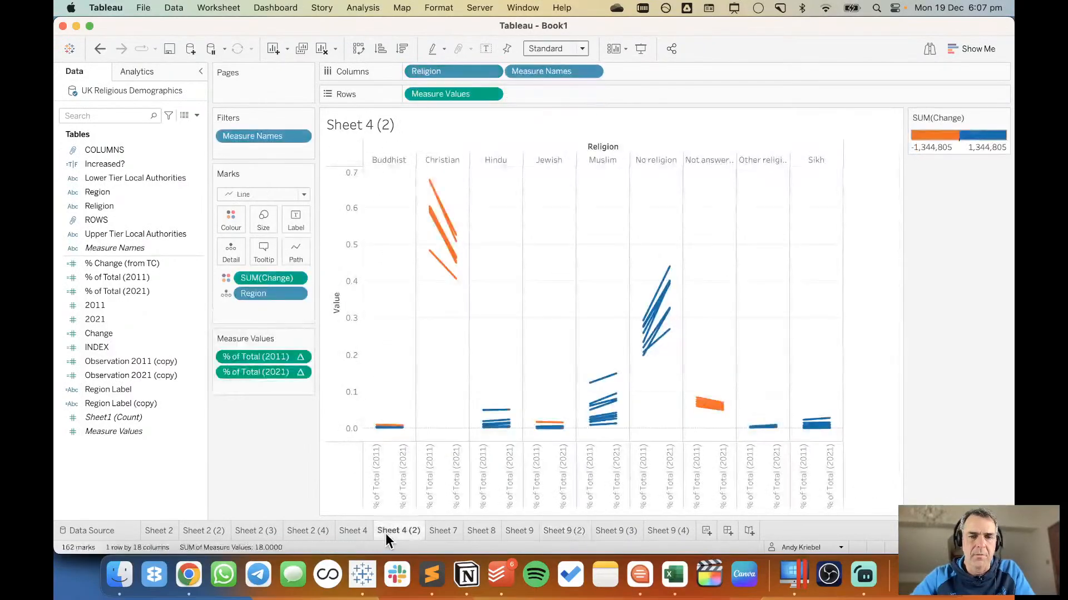
click(352, 532)
click(312, 533)
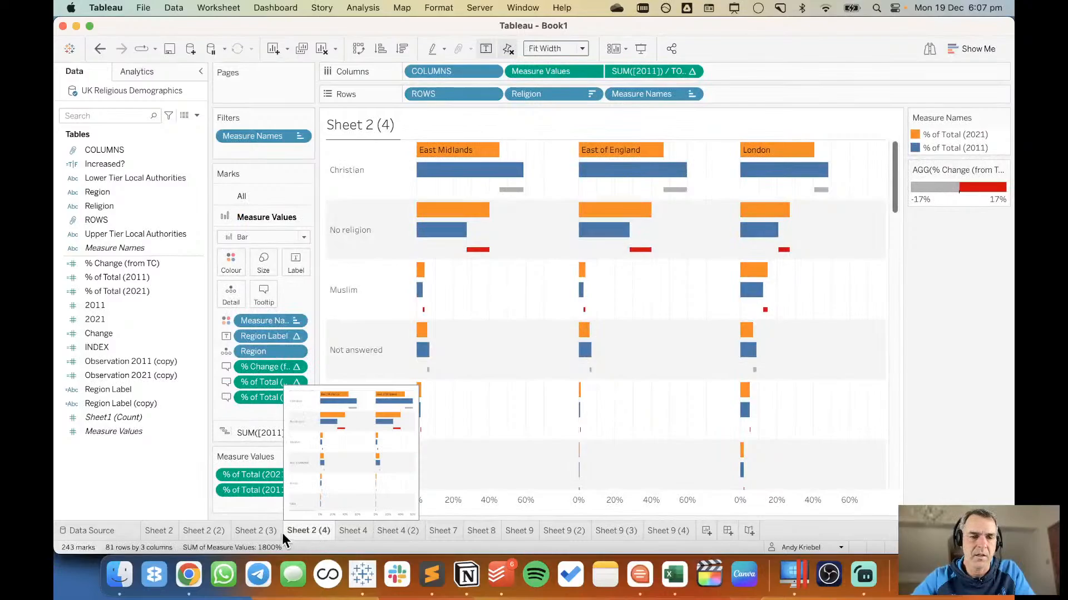
click(264, 529)
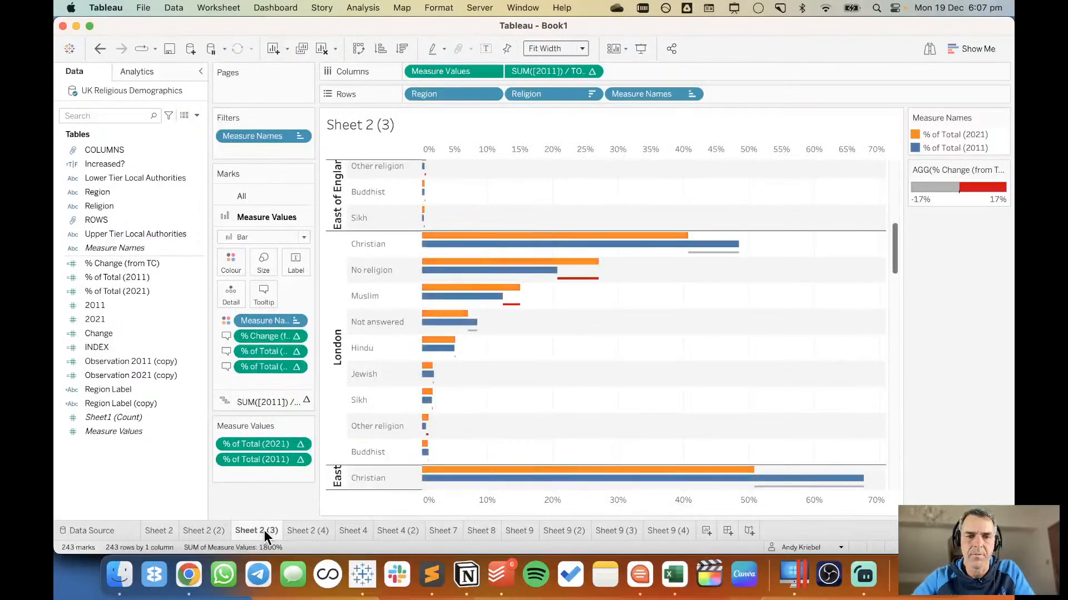
click(212, 532)
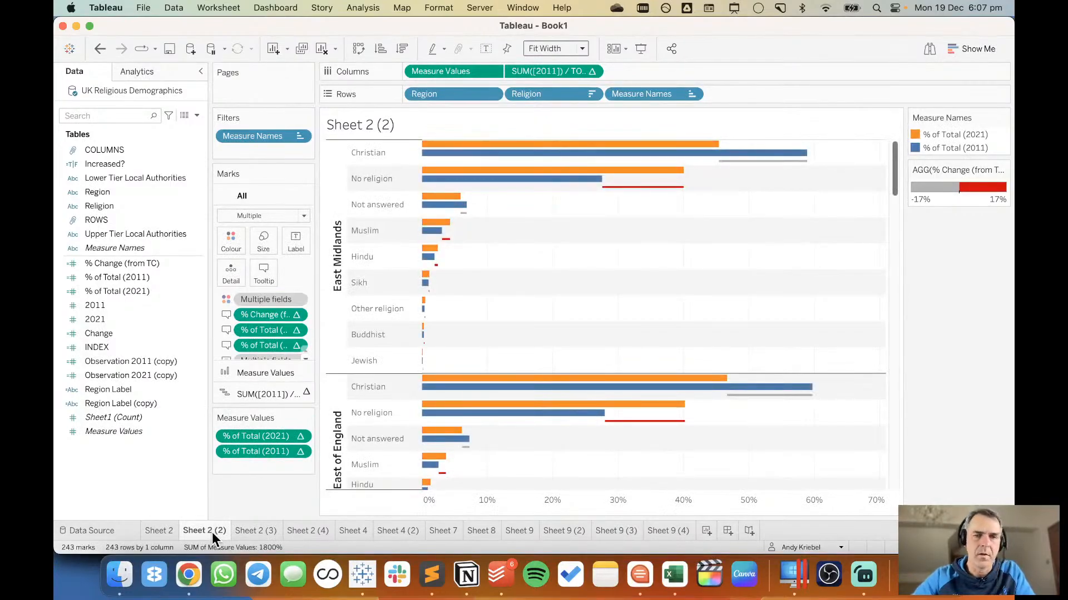
Create a new worksheet with Region and Religion in the rows and % of Total (2021) in the columns.
click(708, 530)
click(139, 191)
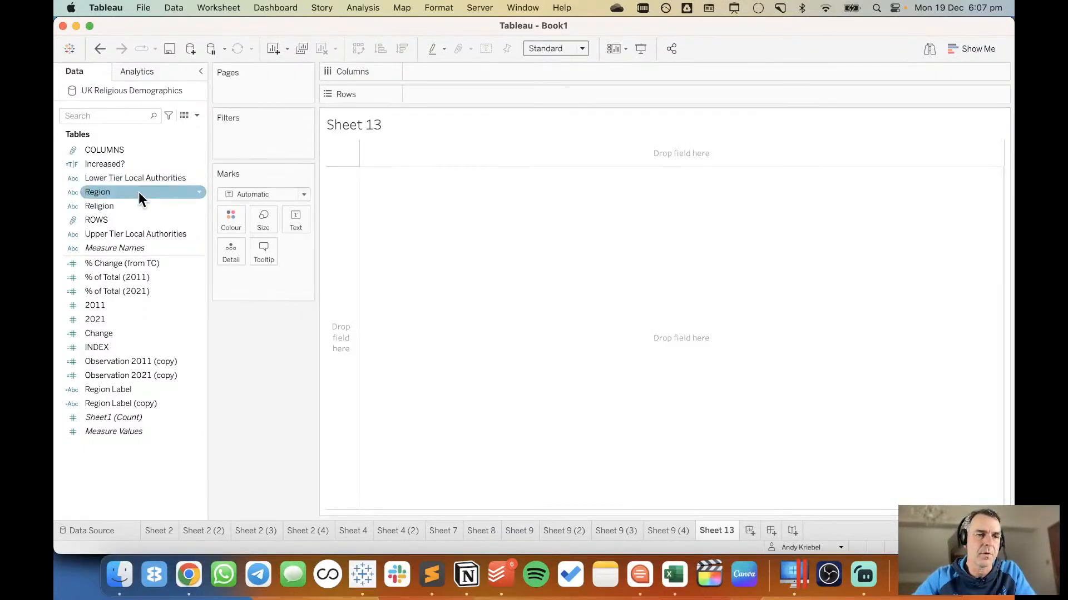
drag(139, 192, 475, 99)
click(160, 207)
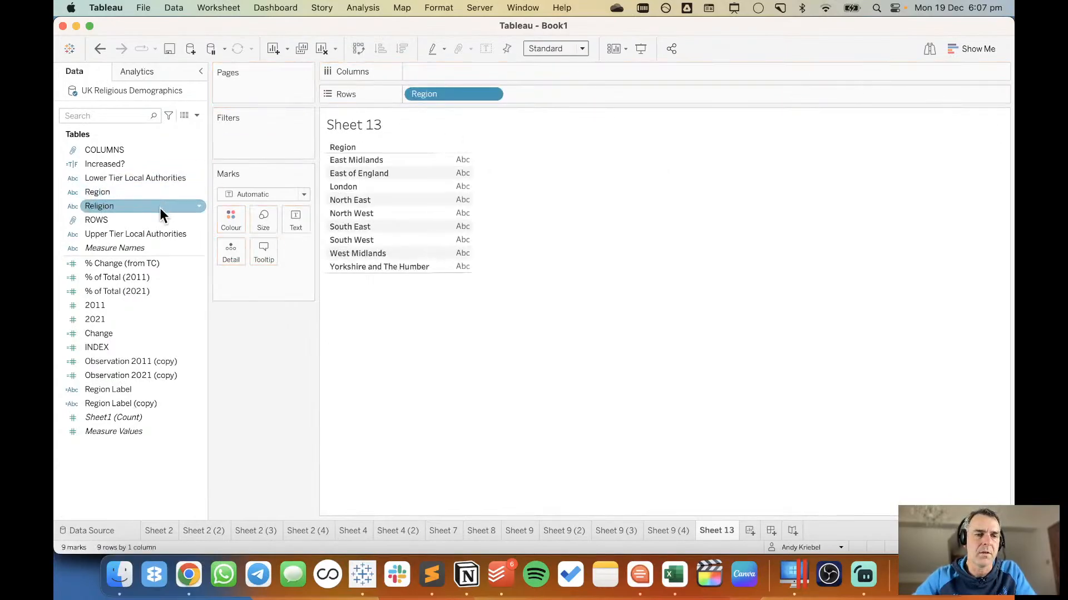
drag(146, 288, 459, 154)
click(179, 281)
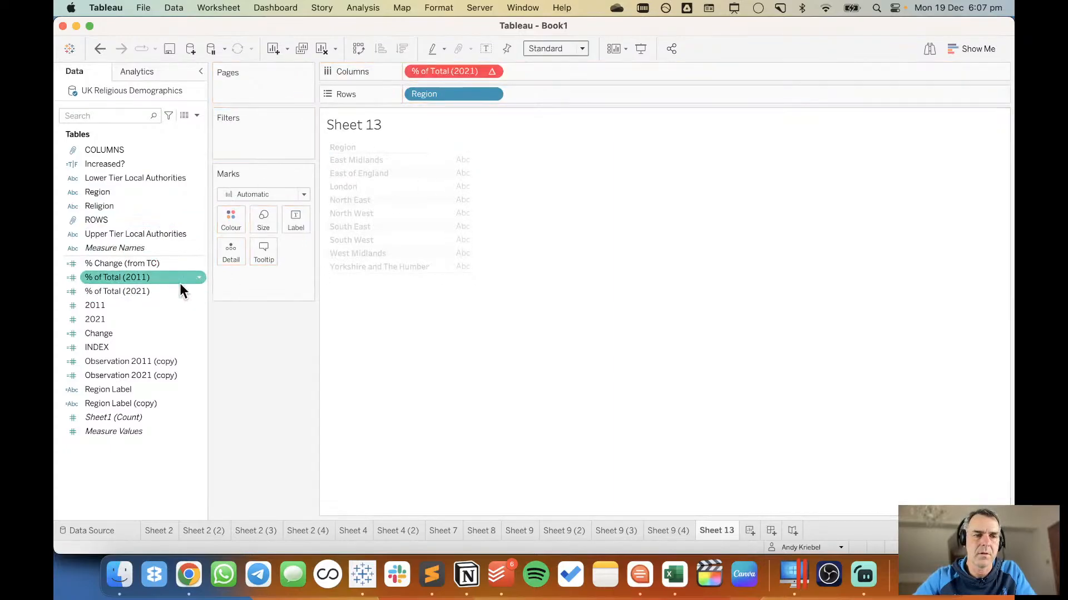
click(151, 205)
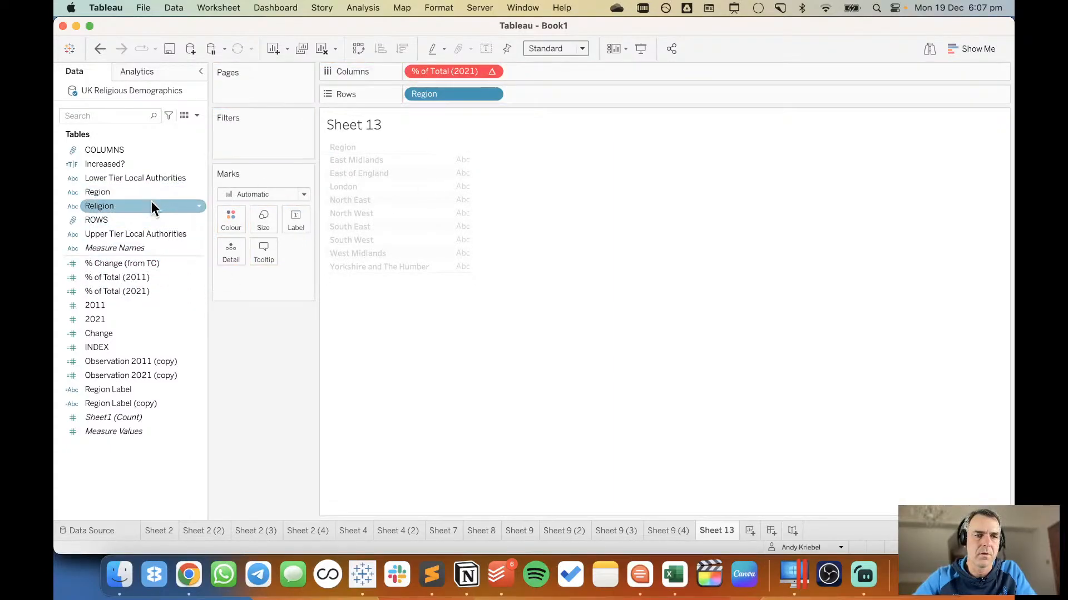
drag(151, 205, 523, 97)
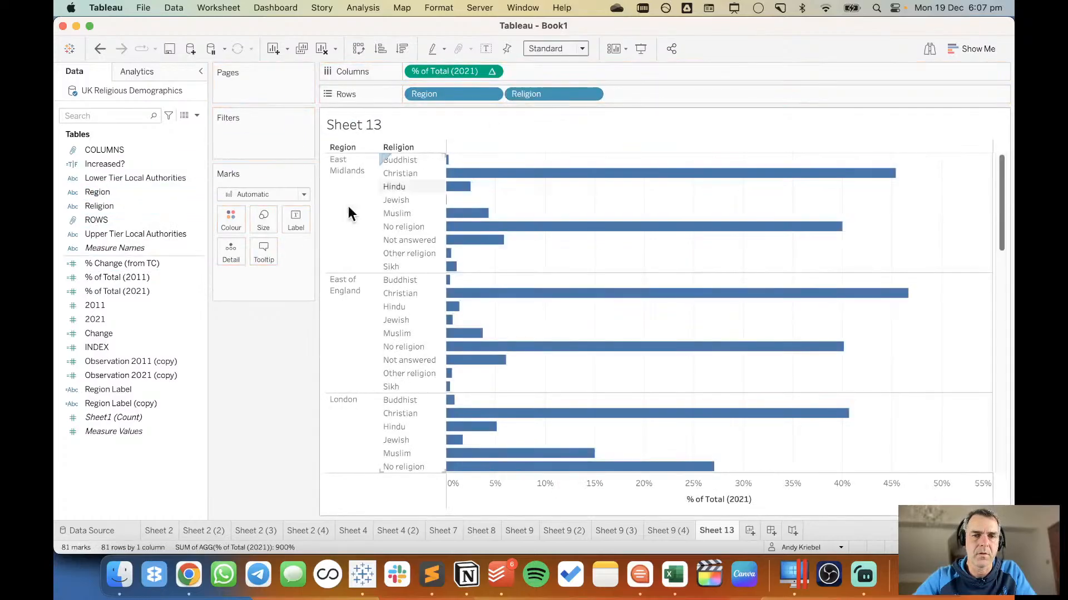
Add % of Total (2011) as a dual axis and synchronise it with the % of Total (2021) axis.
click(121, 281)
drag(122, 278, 553, 160)
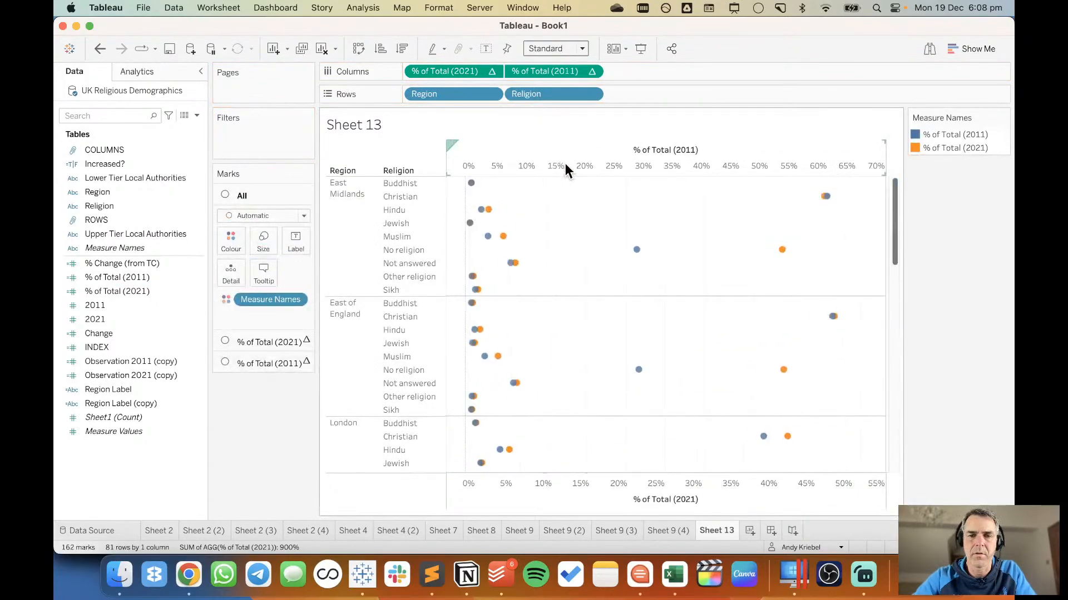
right_click(579, 162)
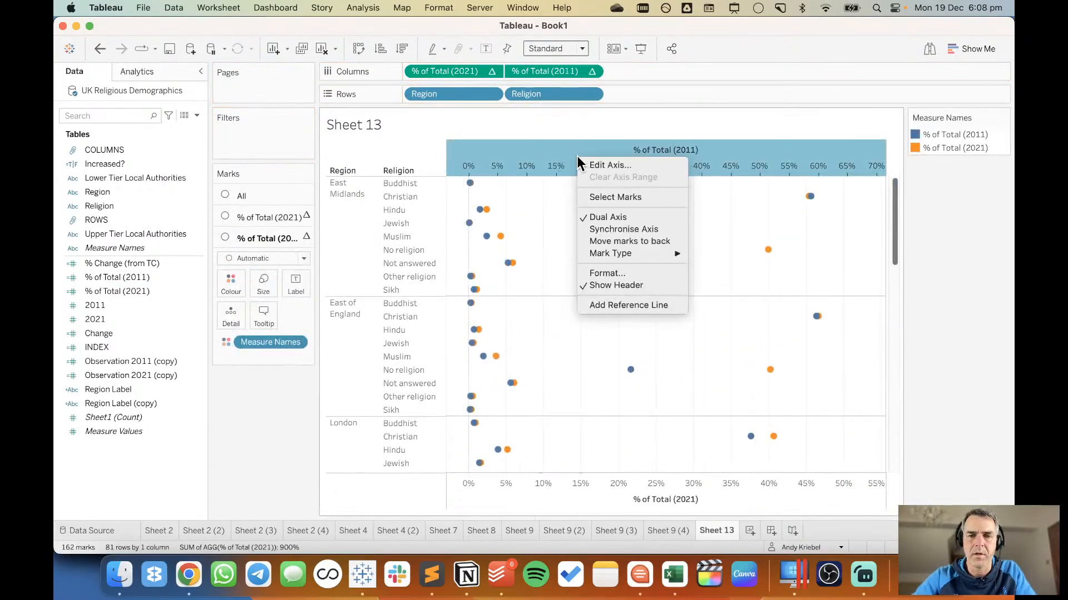
click(614, 228)
Try reversing the scale of the % of Total (2011) axis and undo the reversal.
right_click(604, 163)
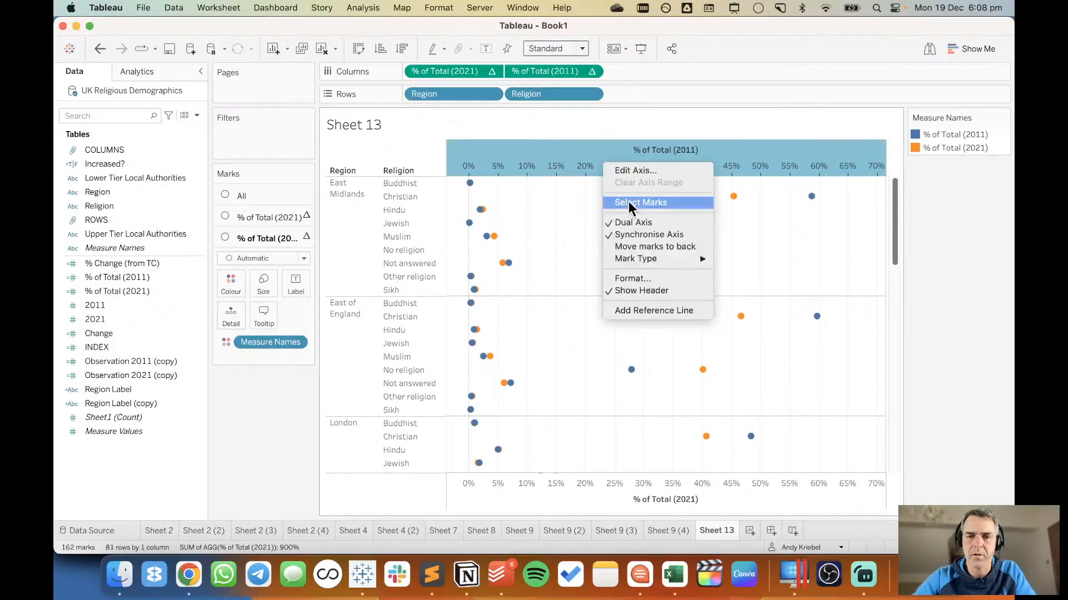
click(641, 172)
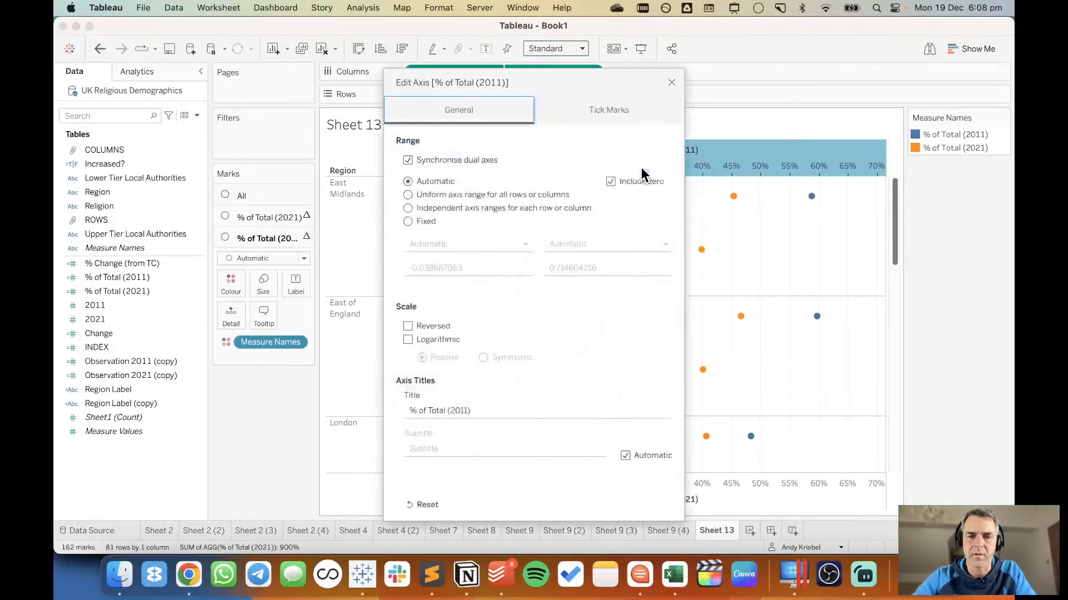
click(408, 326)
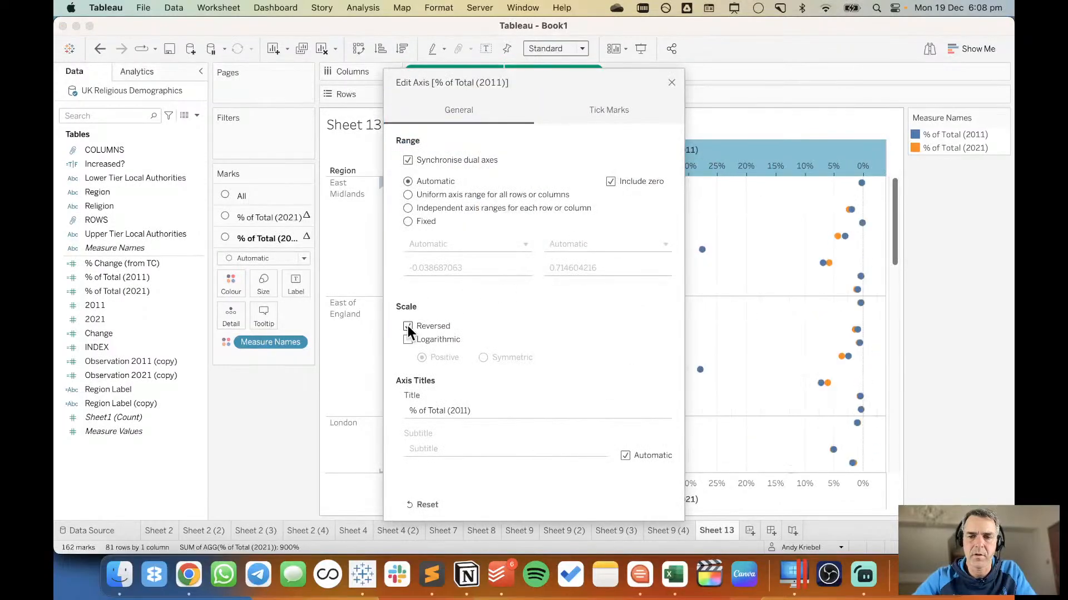
click(672, 82)
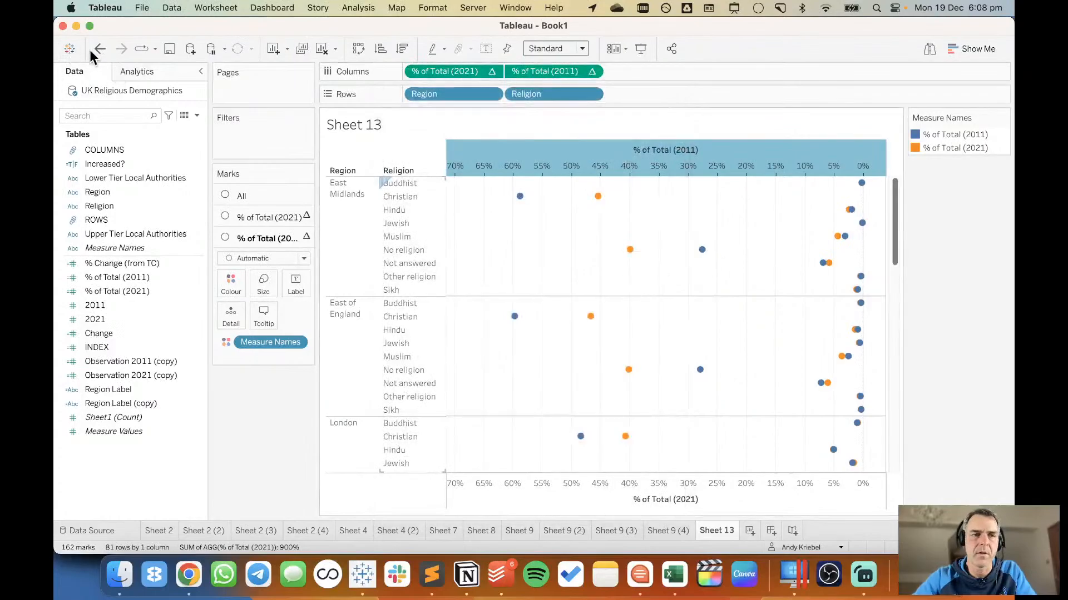
click(101, 50)
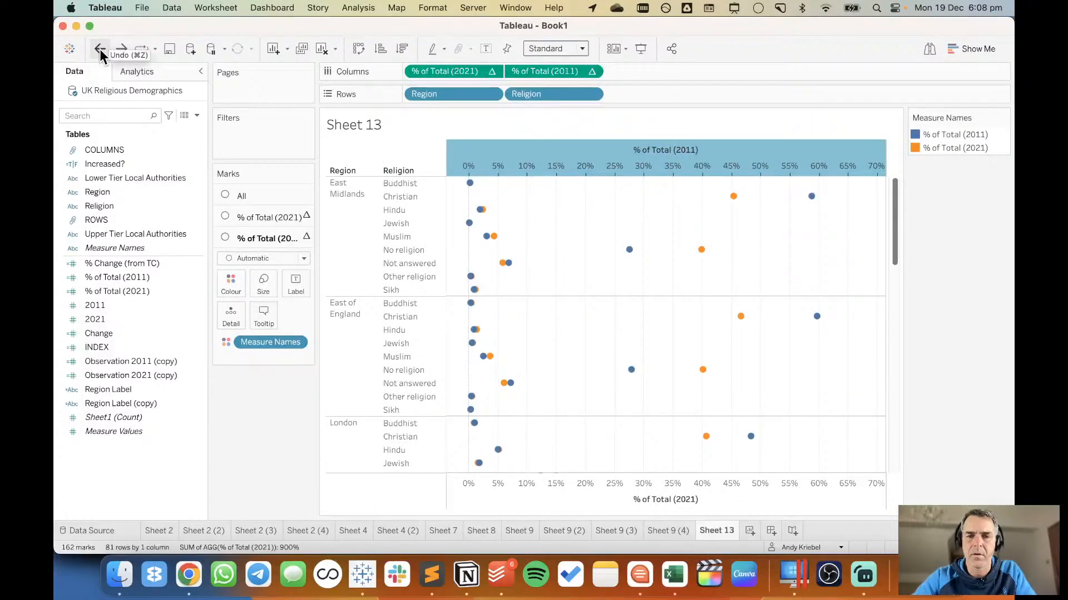
Edit the % of Total (2011) column expression to its negative, -[% of Total (2011)].
double_click(542, 72)
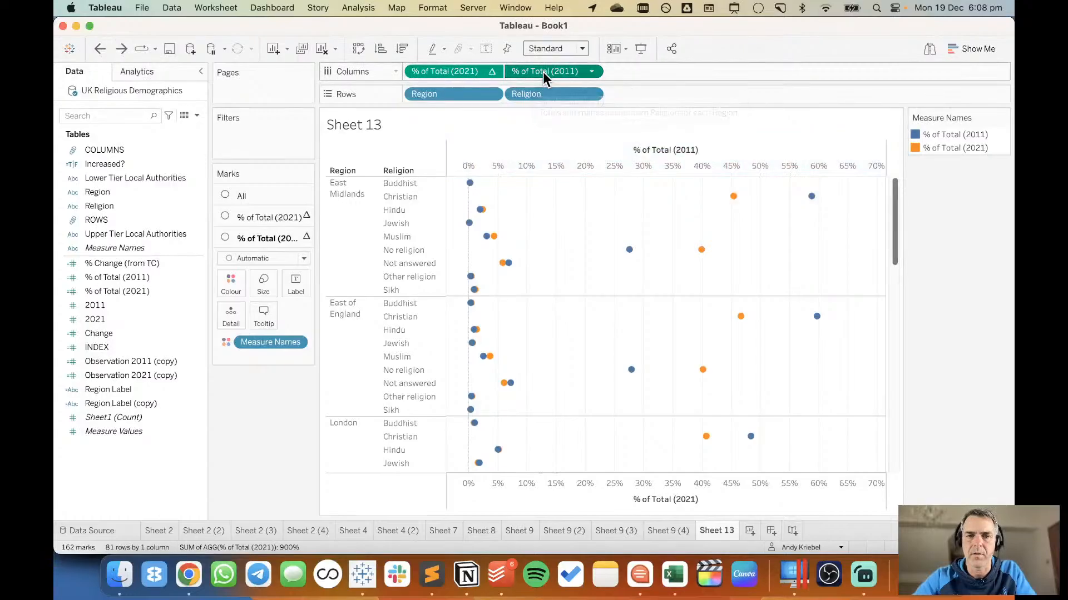
text(-[% of Total (2011)
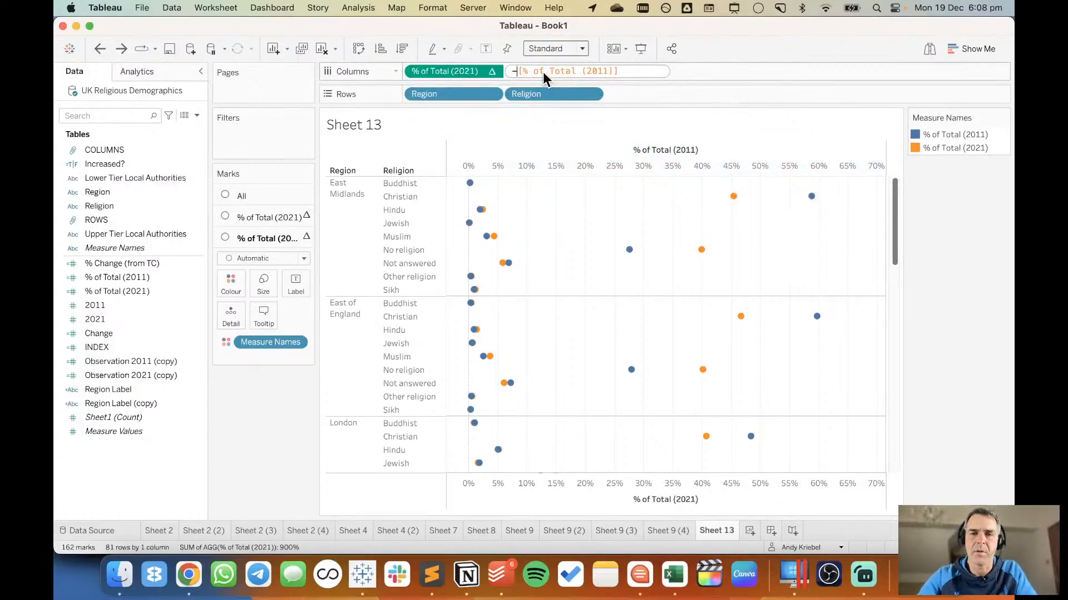
key(Return)
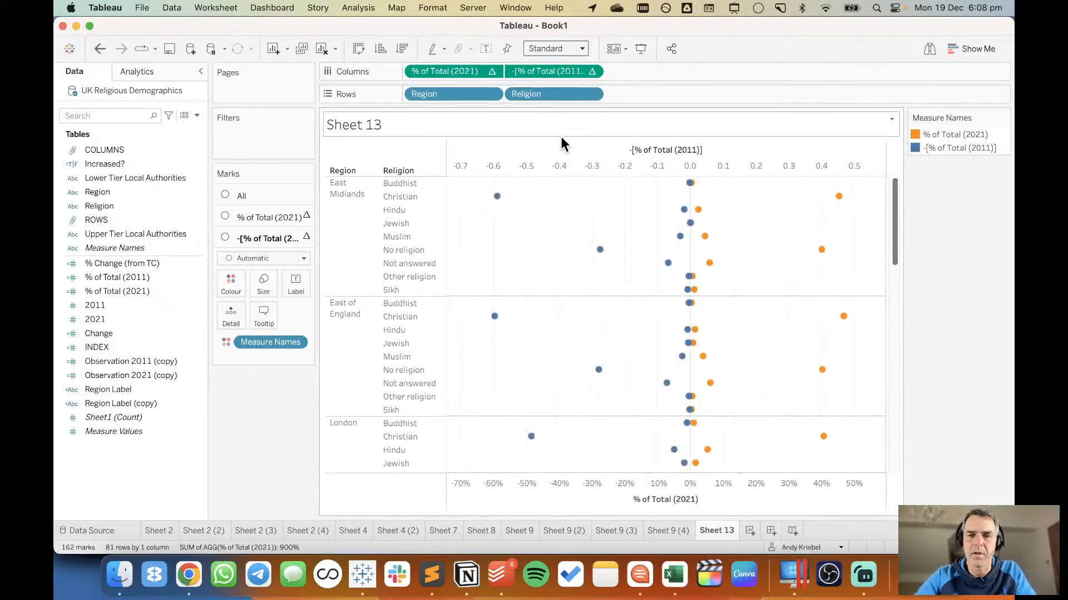
Change the mark type of both % of Total measures to Bar.
click(248, 196)
click(252, 217)
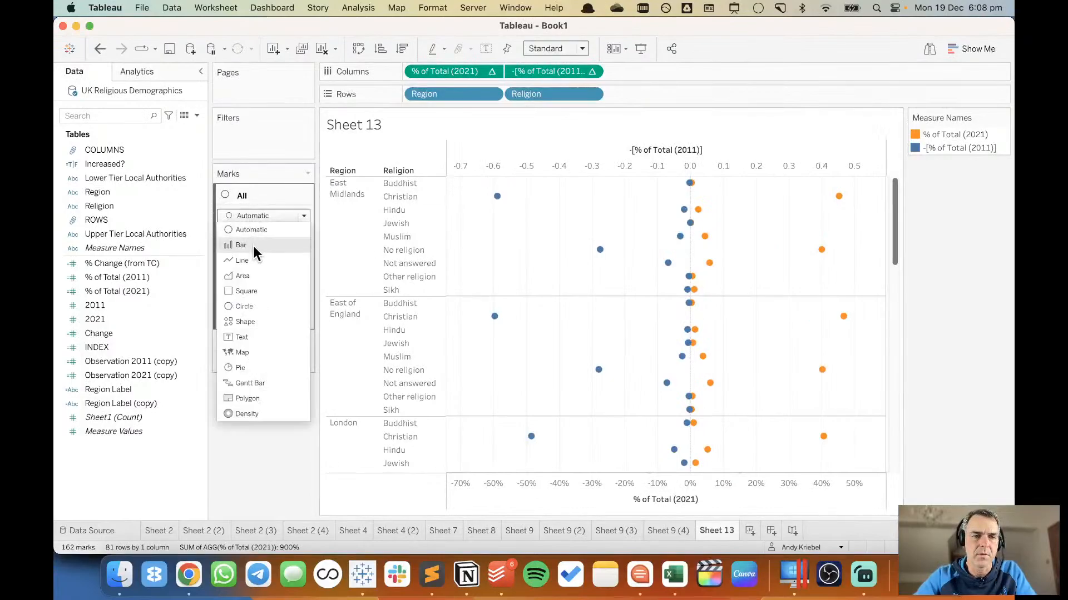
click(266, 241)
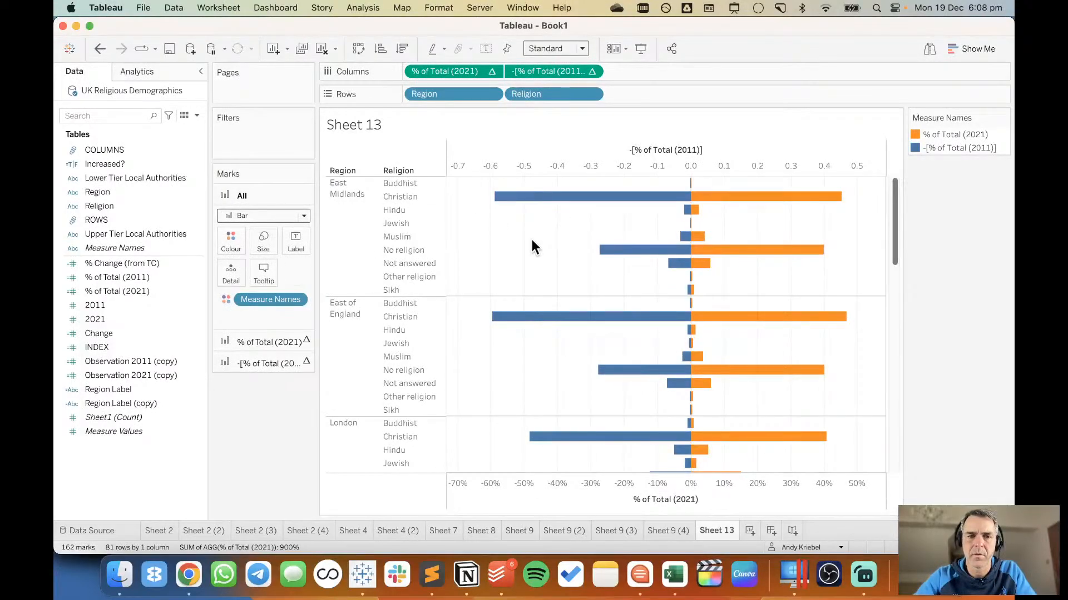
Sort the Religion field in the rows by the sum of the 2021 field in descending order.
click(592, 95)
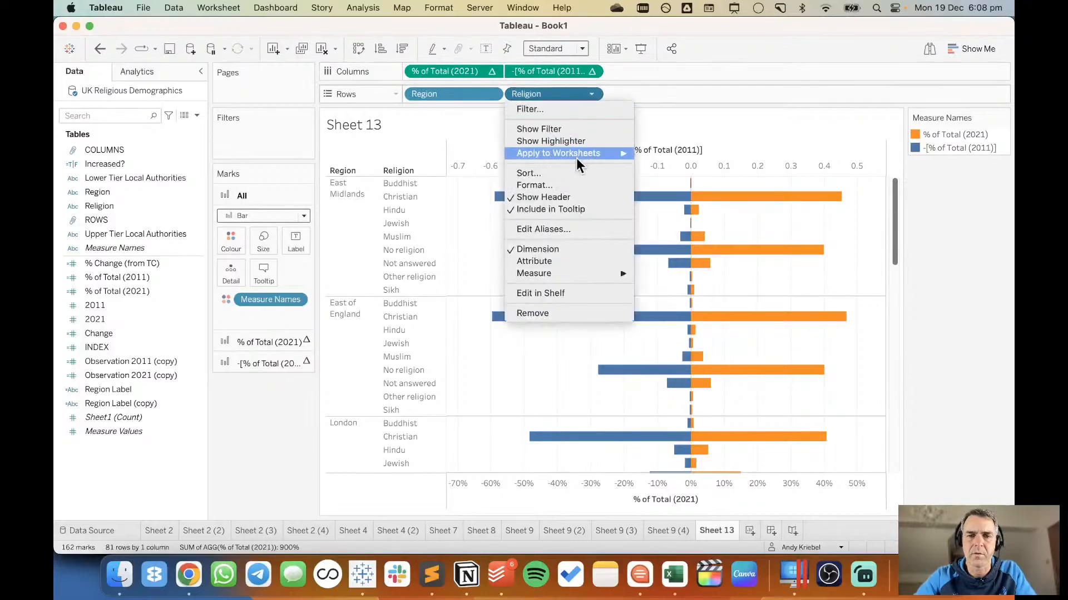
click(572, 174)
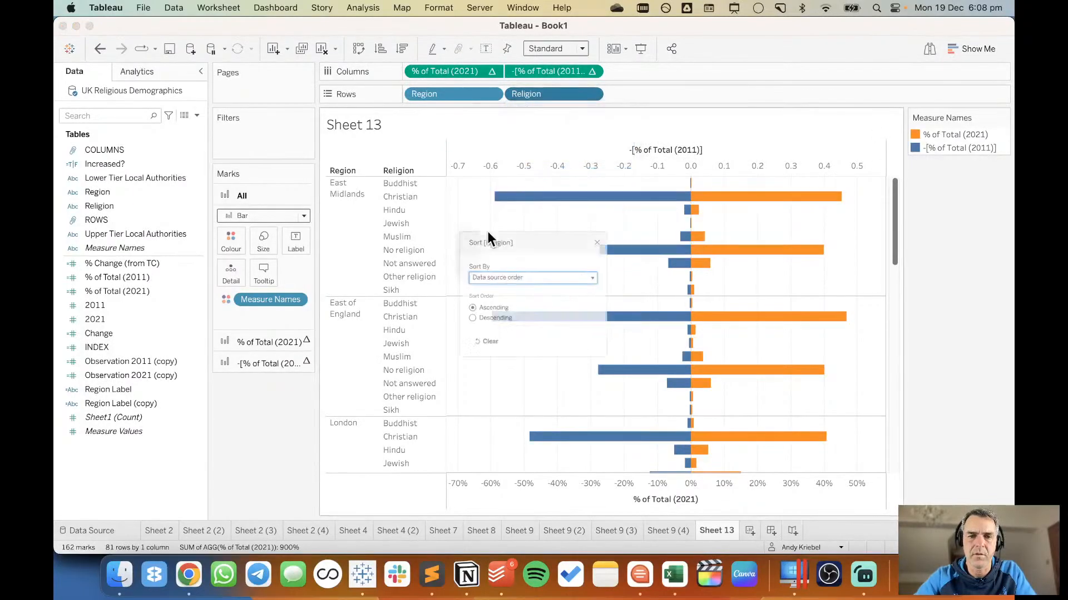
click(472, 278)
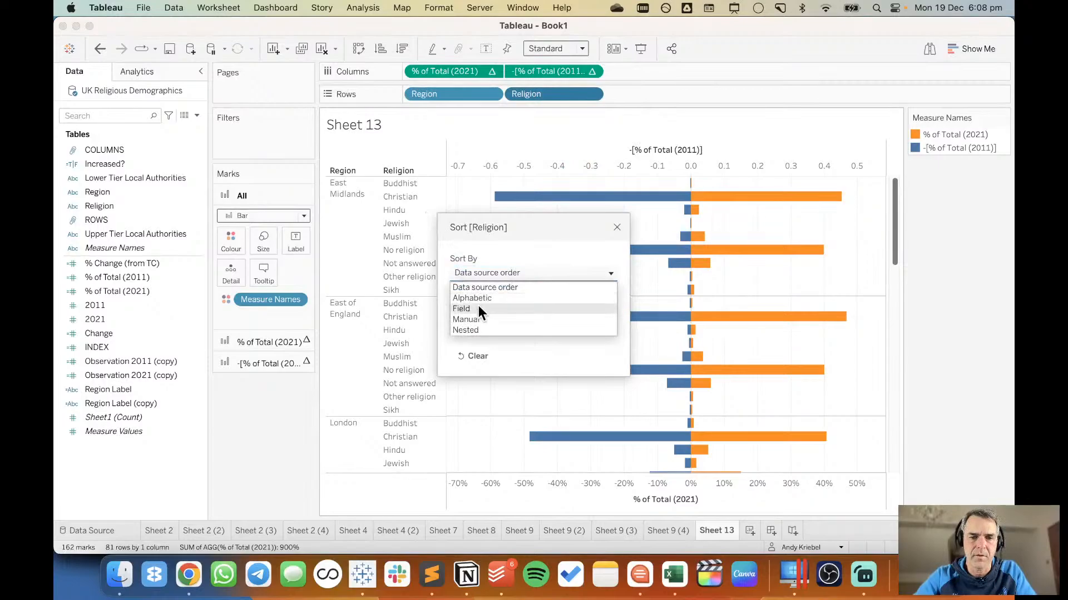
click(478, 305)
click(475, 326)
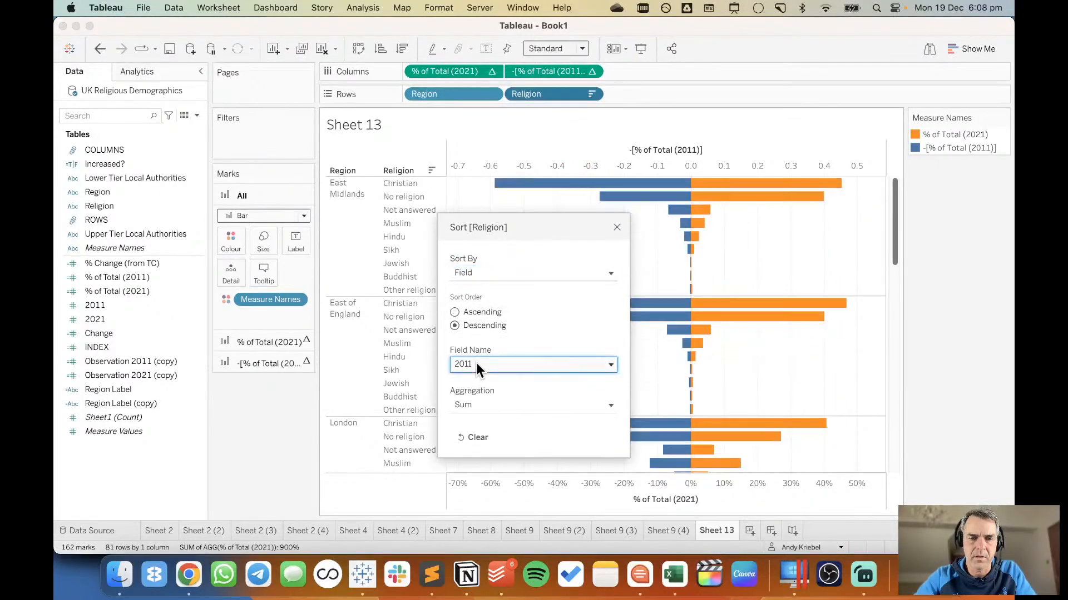
click(476, 364)
click(474, 409)
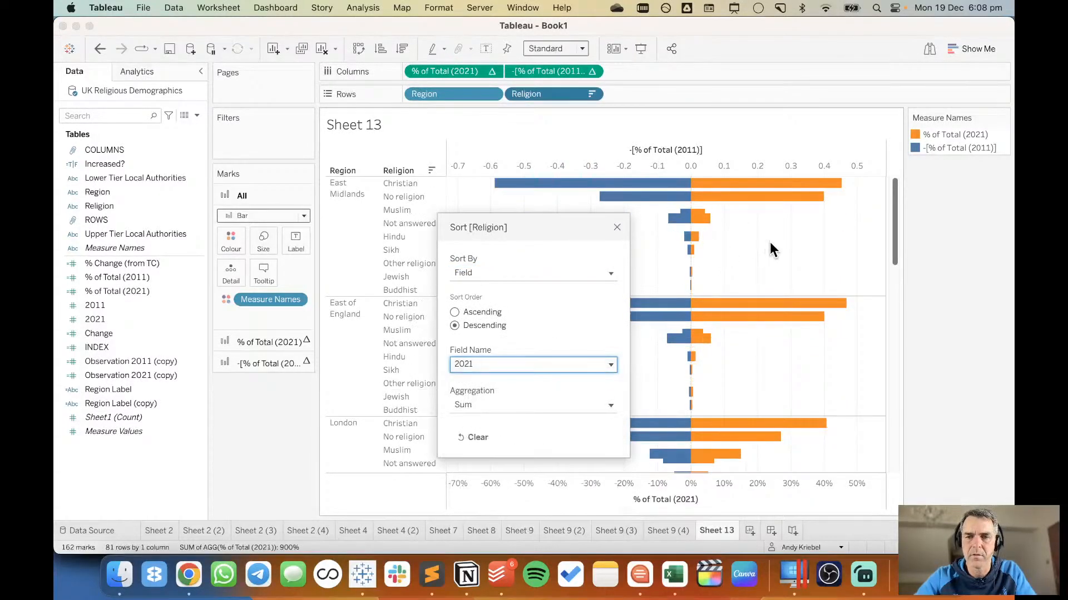
click(616, 228)
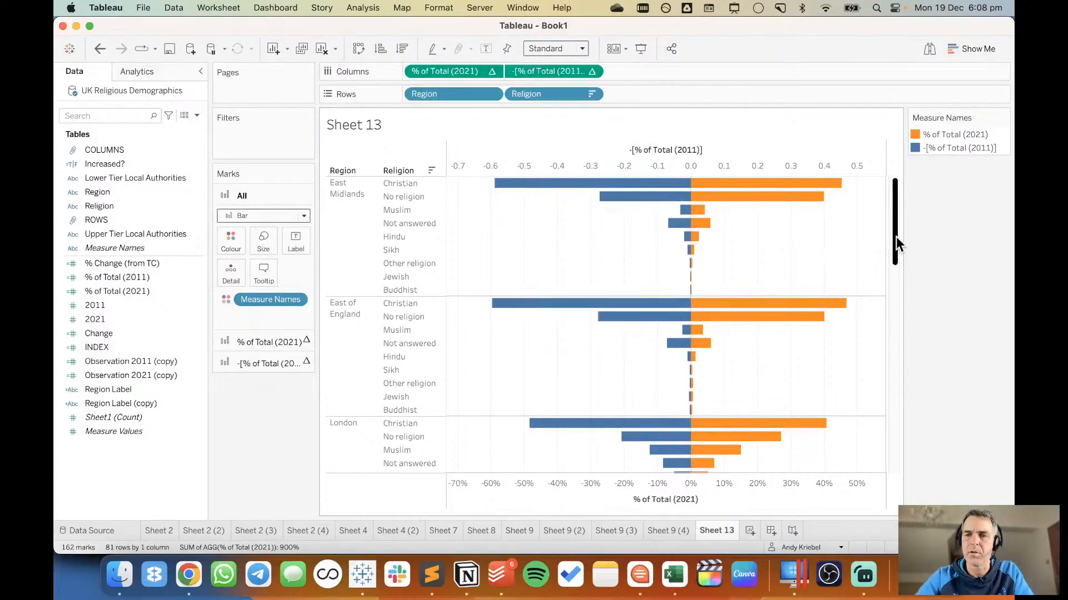
drag(896, 236, 889, 178)
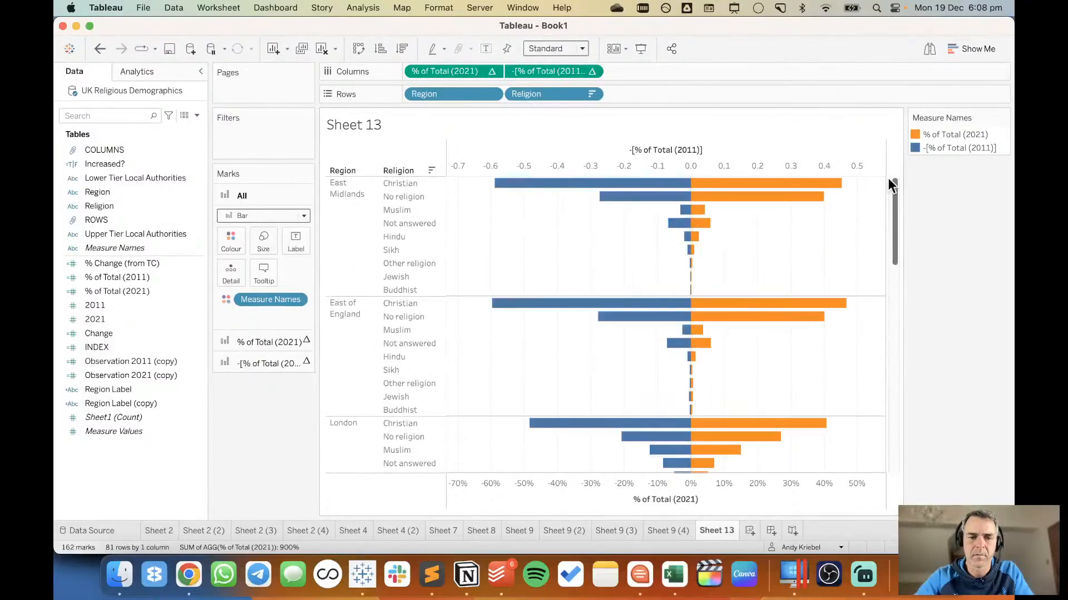
Duplicate Sheet 13 and remove -[% of Total (2011)] from the columns and the Measure Names colour from the copy.
right_click(708, 527)
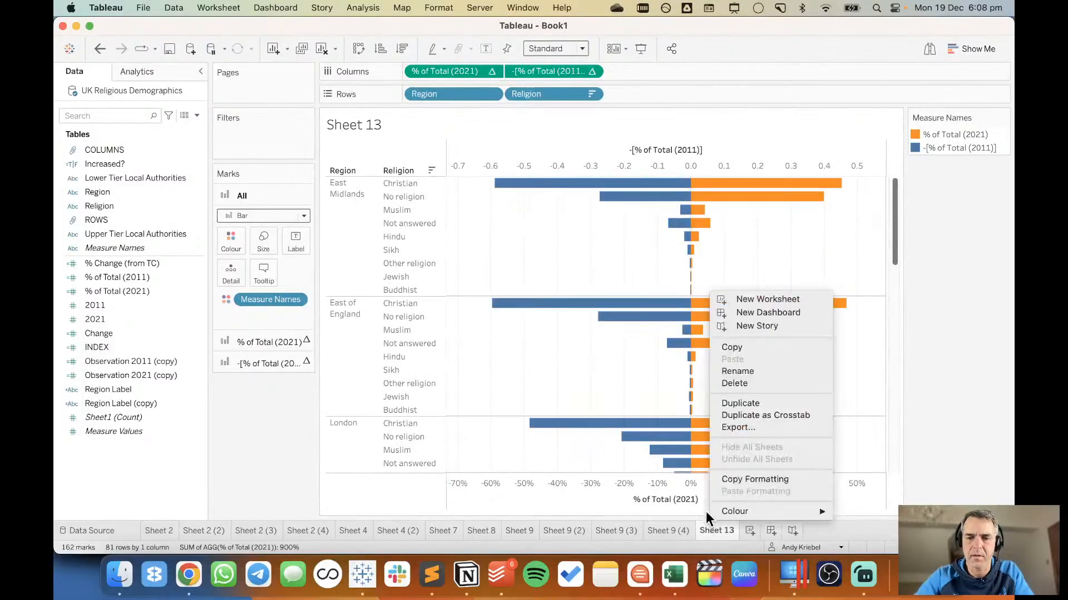
click(740, 405)
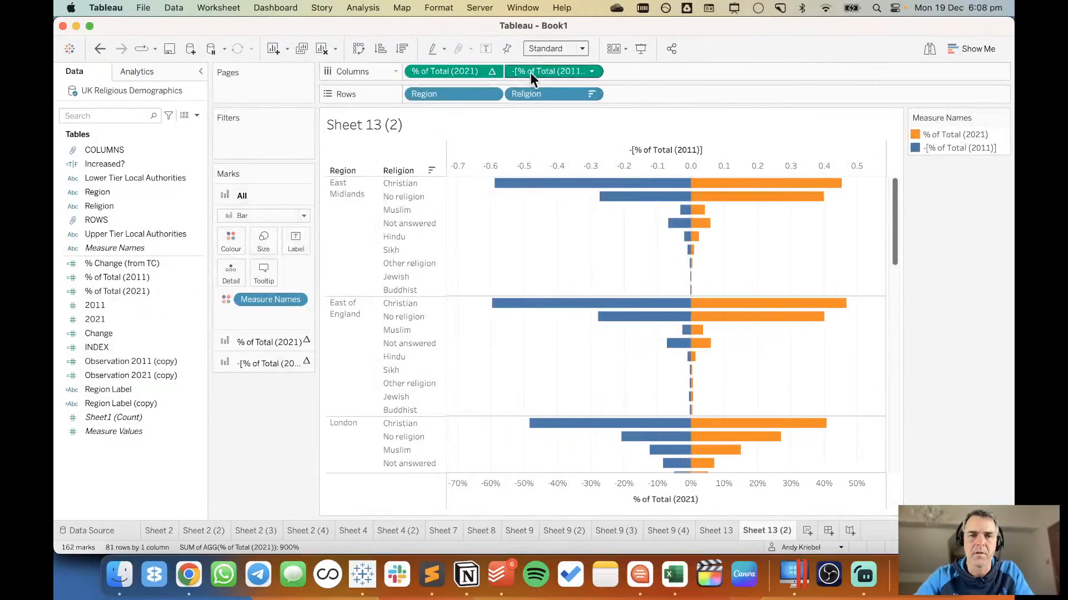
drag(530, 73, 515, 28)
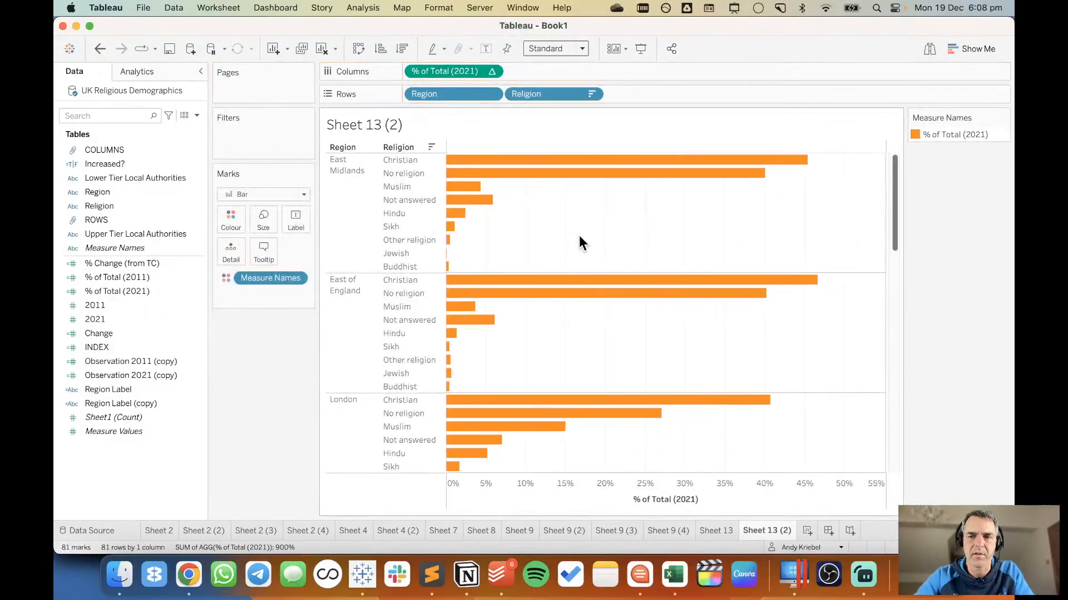
drag(279, 286, 272, 372)
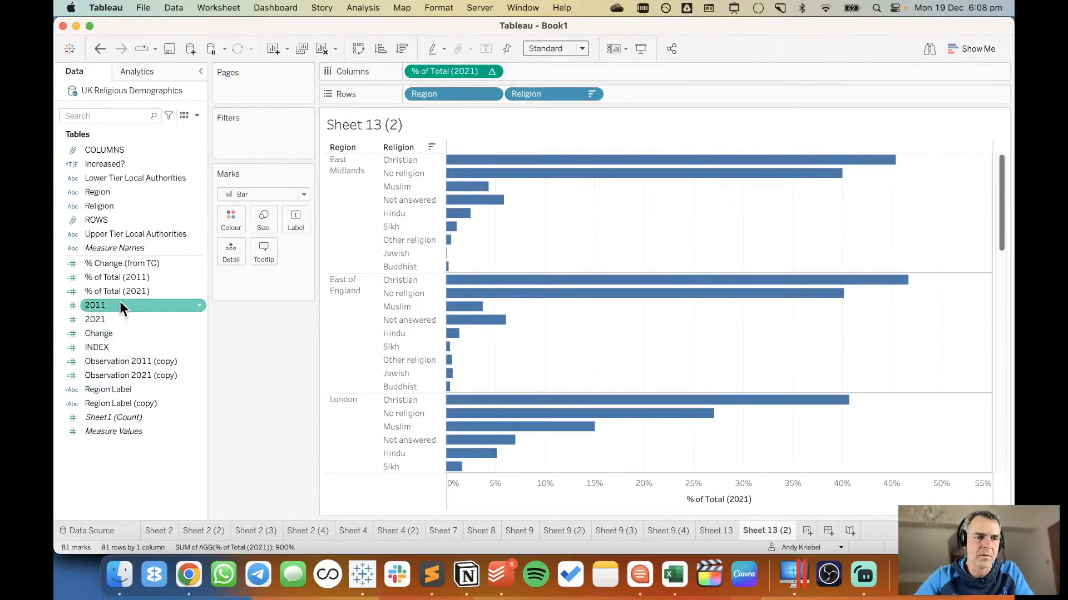
Put % of Total (2011) on the marks' detail and add an average line to the chart for each cell.
drag(131, 278, 236, 248)
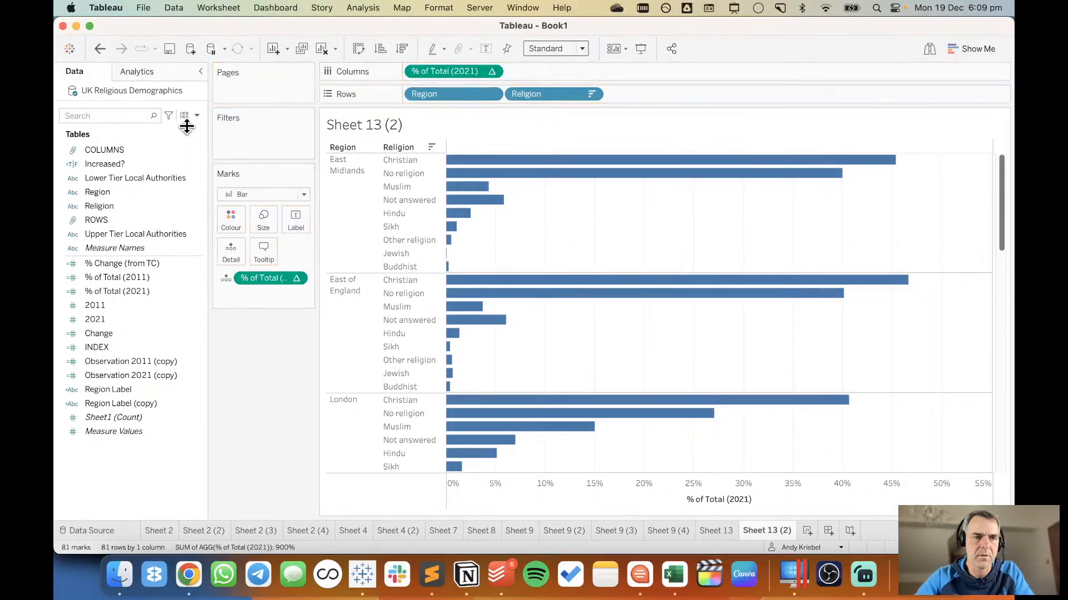
click(153, 76)
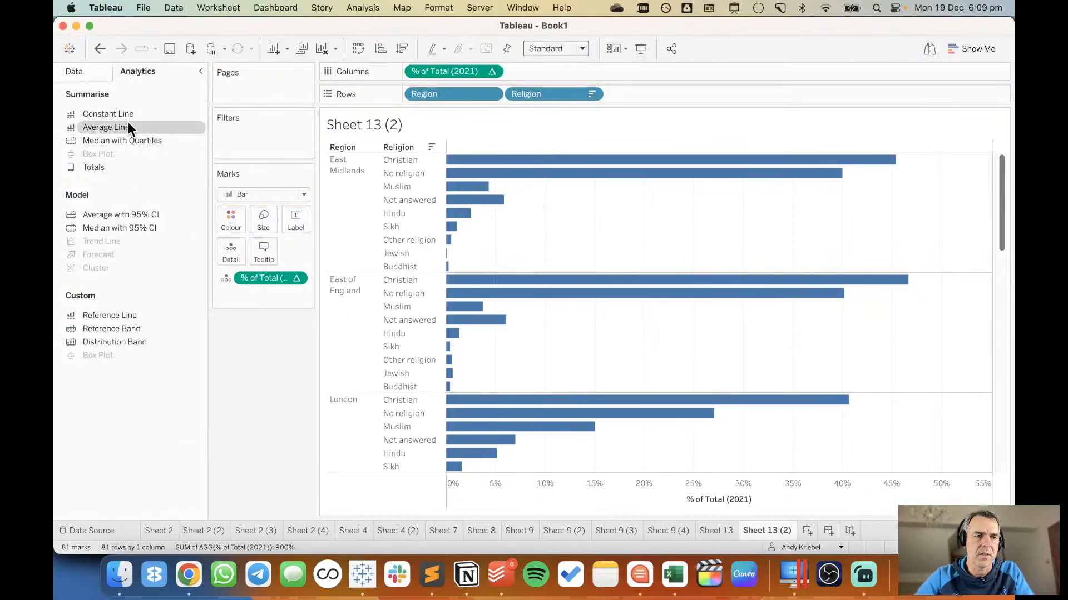
drag(127, 127, 532, 172)
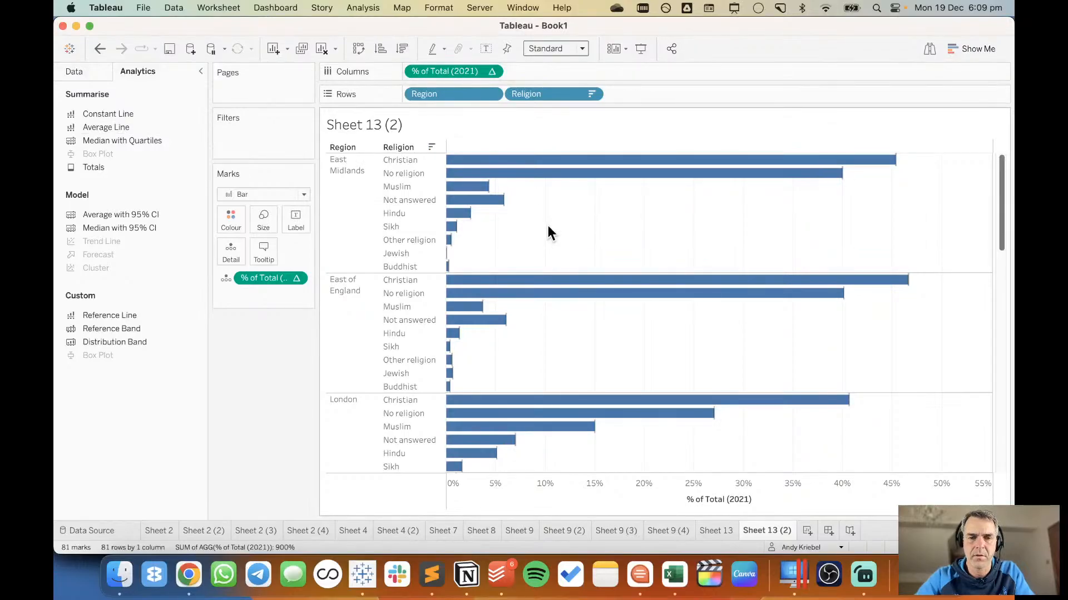
Edit the average reference line so that its value is based on % of Total (2011).
click(505, 216)
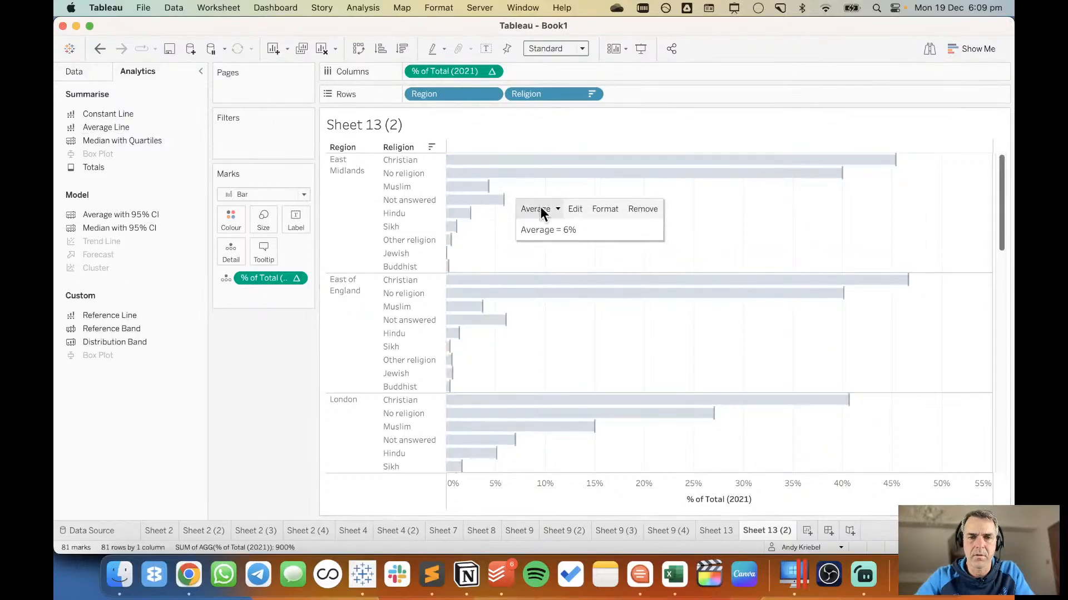
click(572, 209)
click(468, 196)
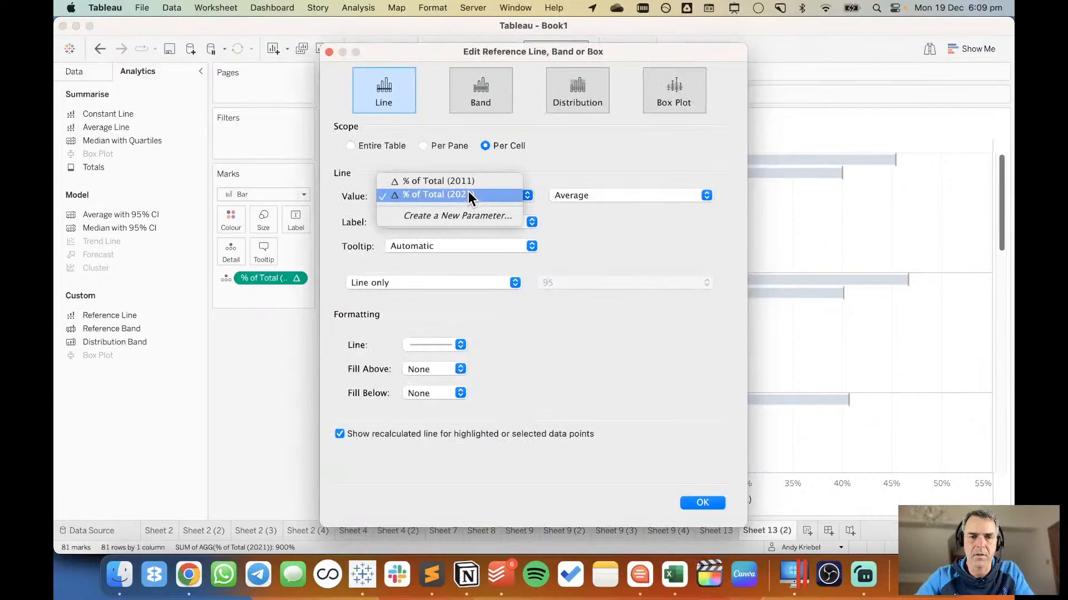
click(479, 181)
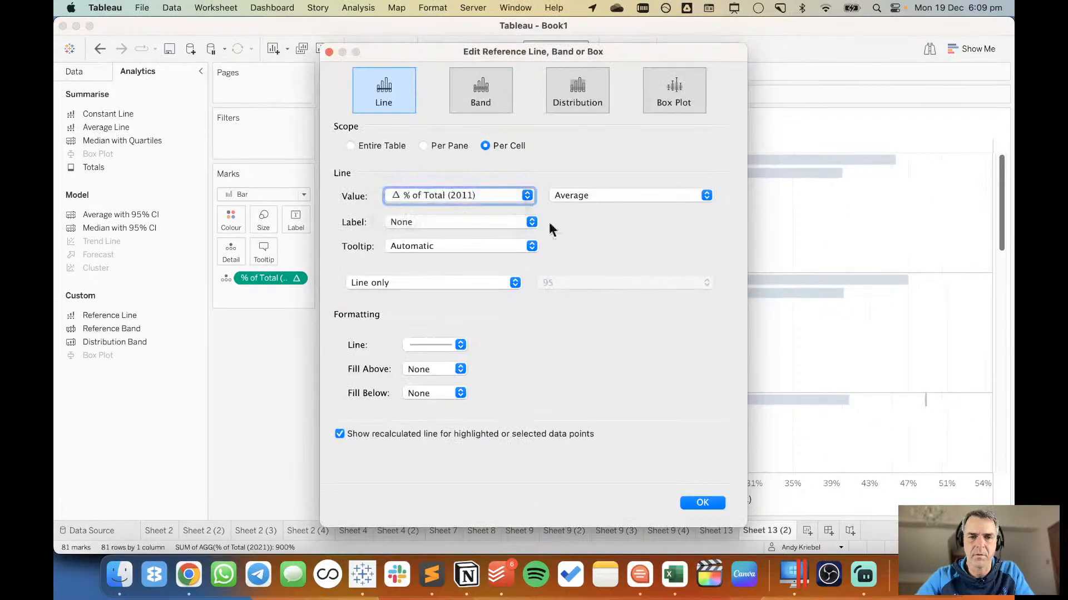
Turn off the recalculated line for selected data points and set the reference line's opacity to 100%.
click(432, 344)
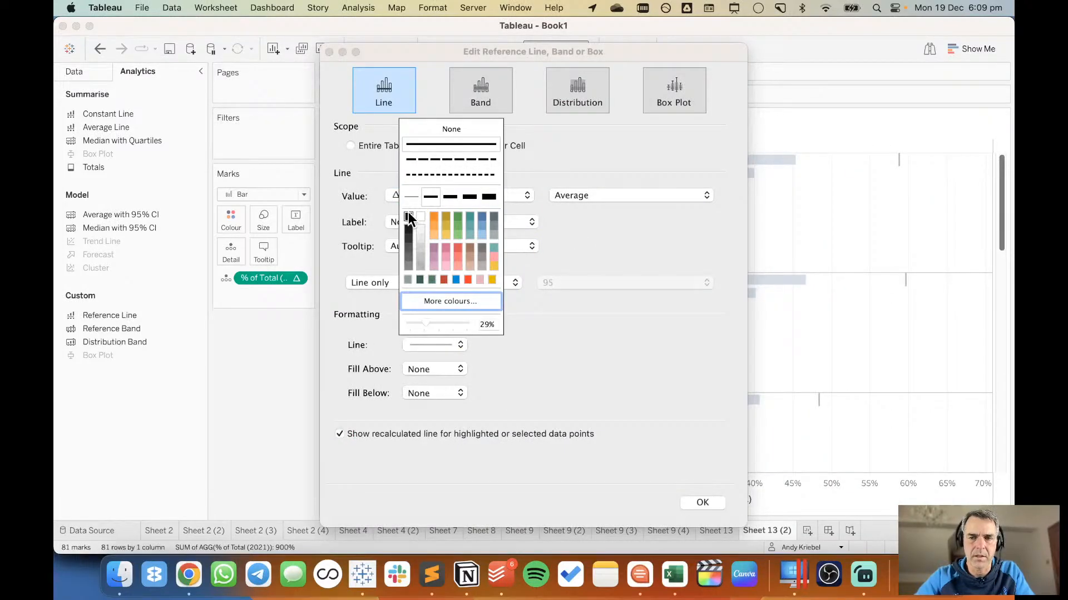
click(341, 434)
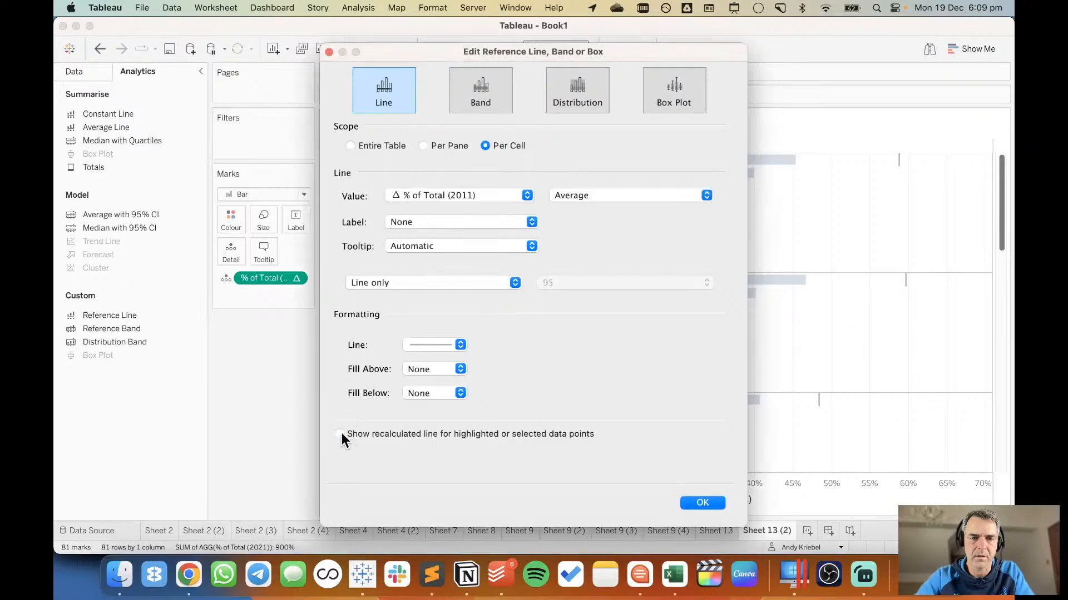
click(429, 341)
drag(425, 319, 472, 314)
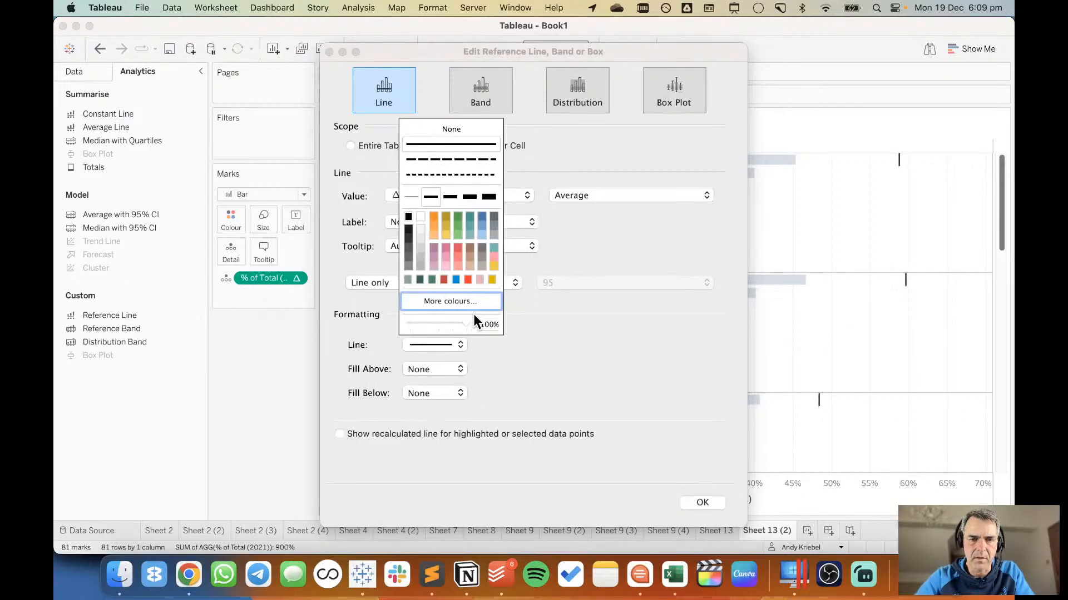
click(698, 502)
click(698, 503)
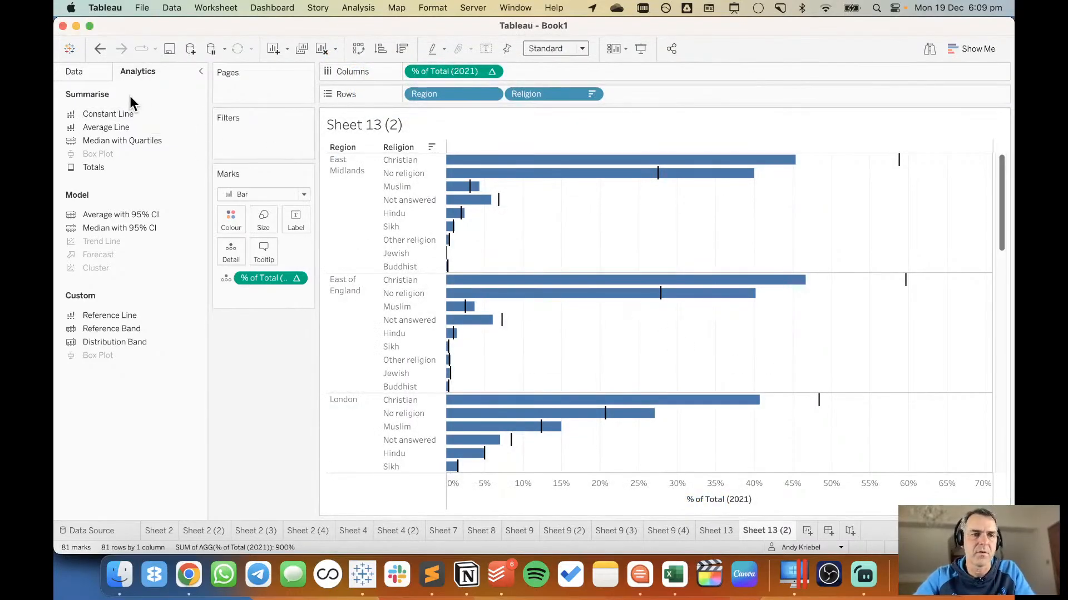
Try colouring the bars by the Increased? field, and remove it from the marks.
click(74, 71)
click(125, 321)
click(123, 334)
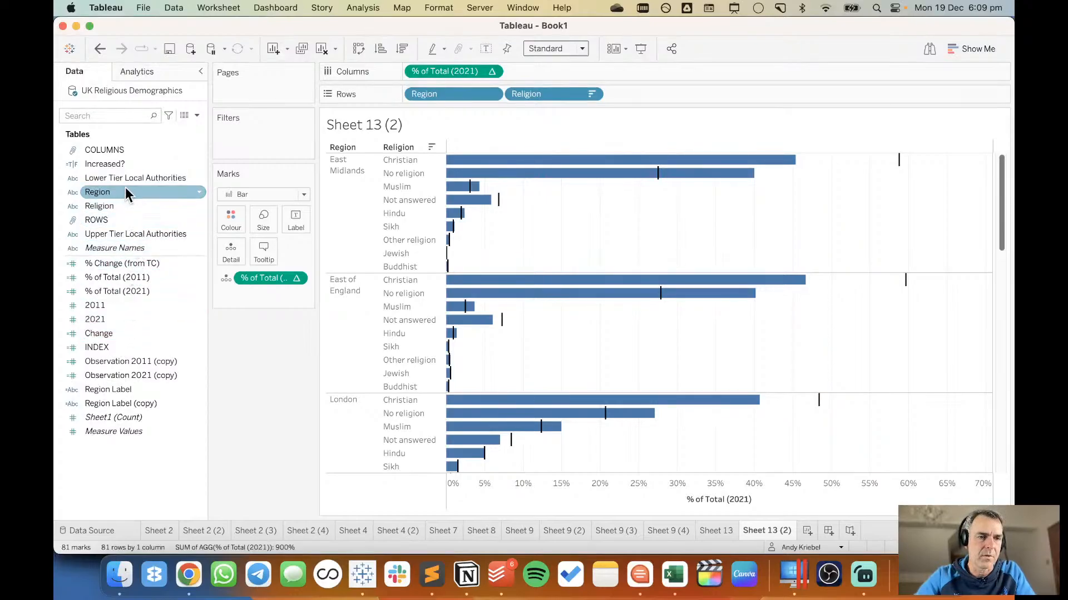
drag(125, 164, 235, 220)
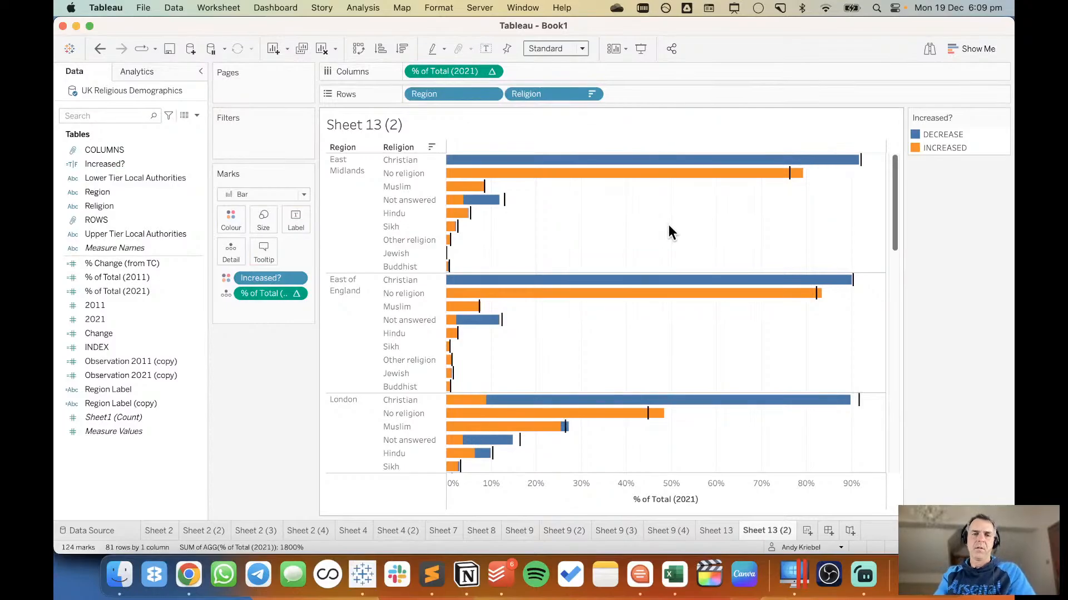
mouse_move(453, 210)
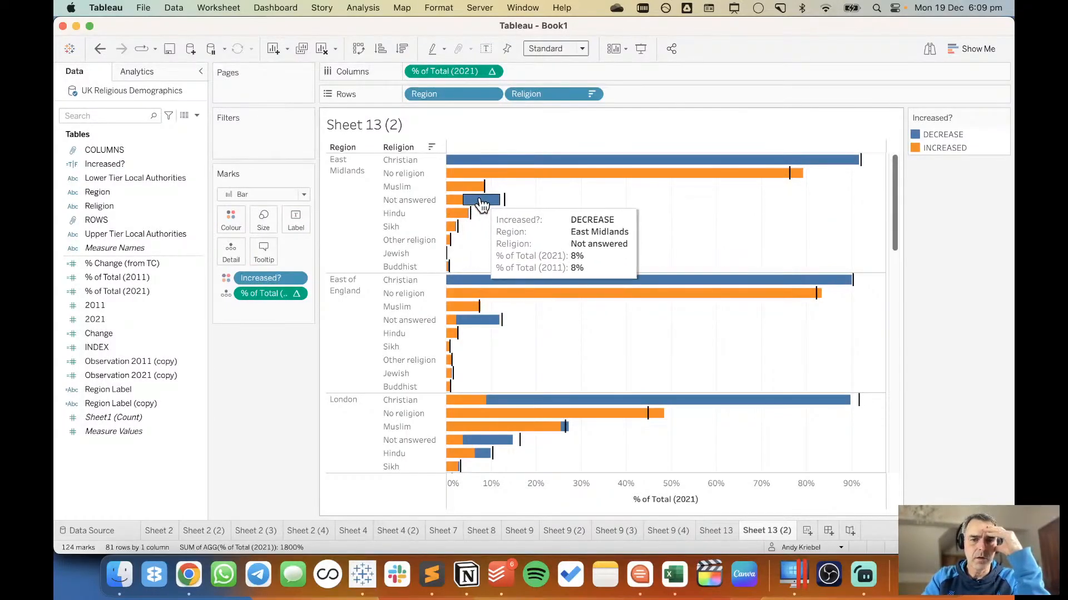
drag(269, 278, 259, 372)
Try colouring the bars by the sum of the Change field.
click(115, 333)
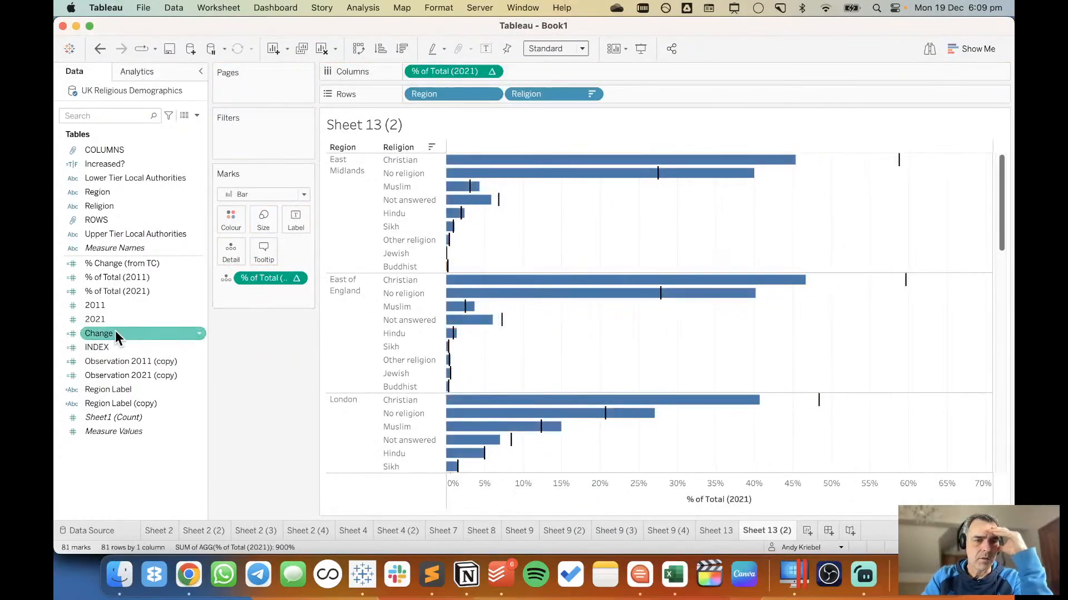
click(124, 265)
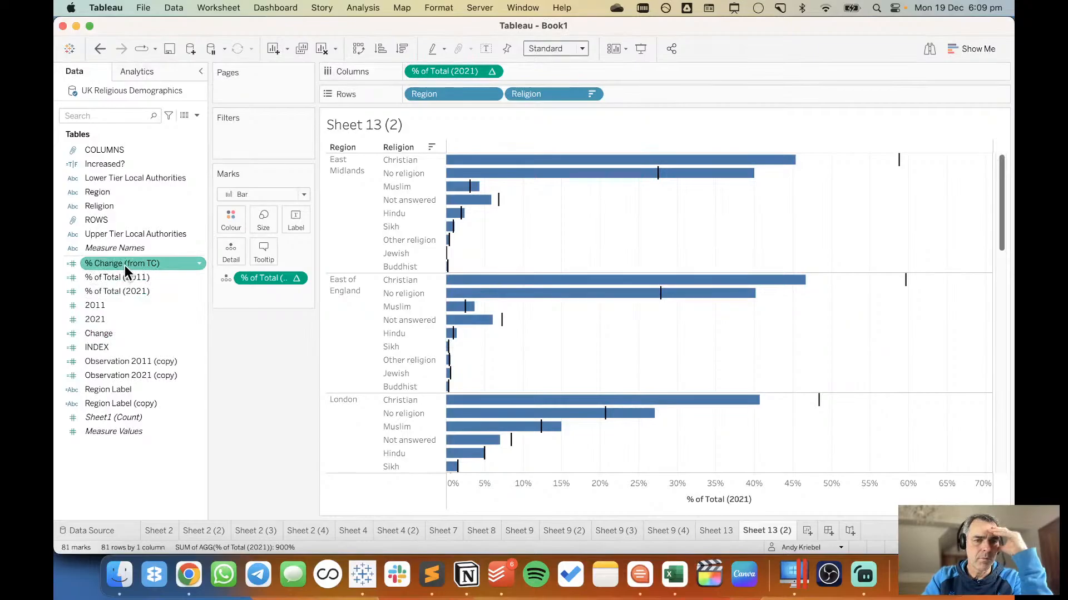
click(118, 307)
click(113, 332)
drag(112, 333, 224, 209)
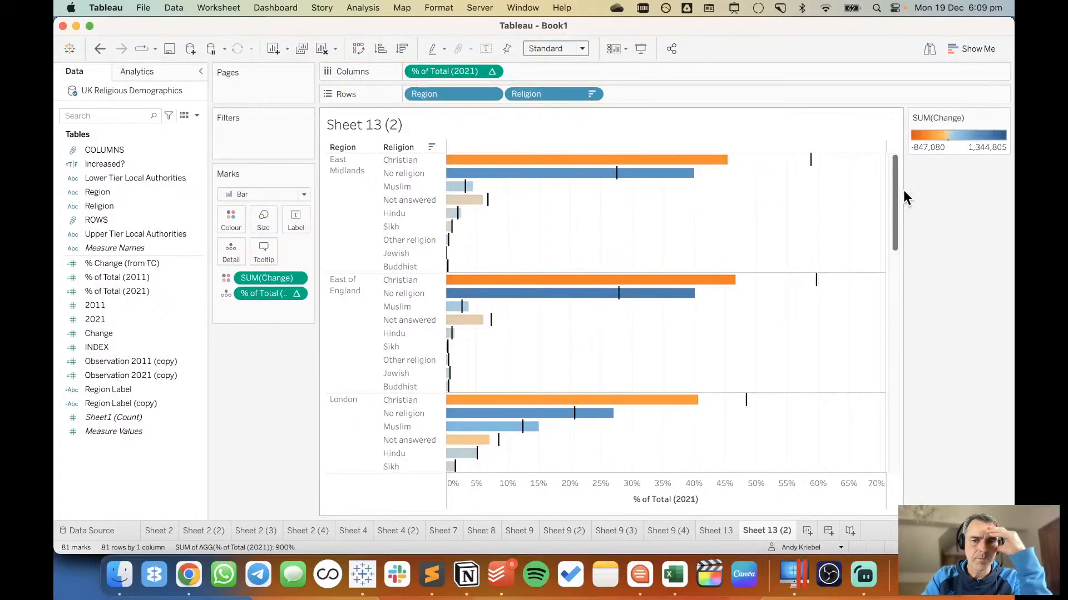
Colour the bars by % Change (from TC) and turn off the reversed order of its Custom Diverging palette.
click(195, 280)
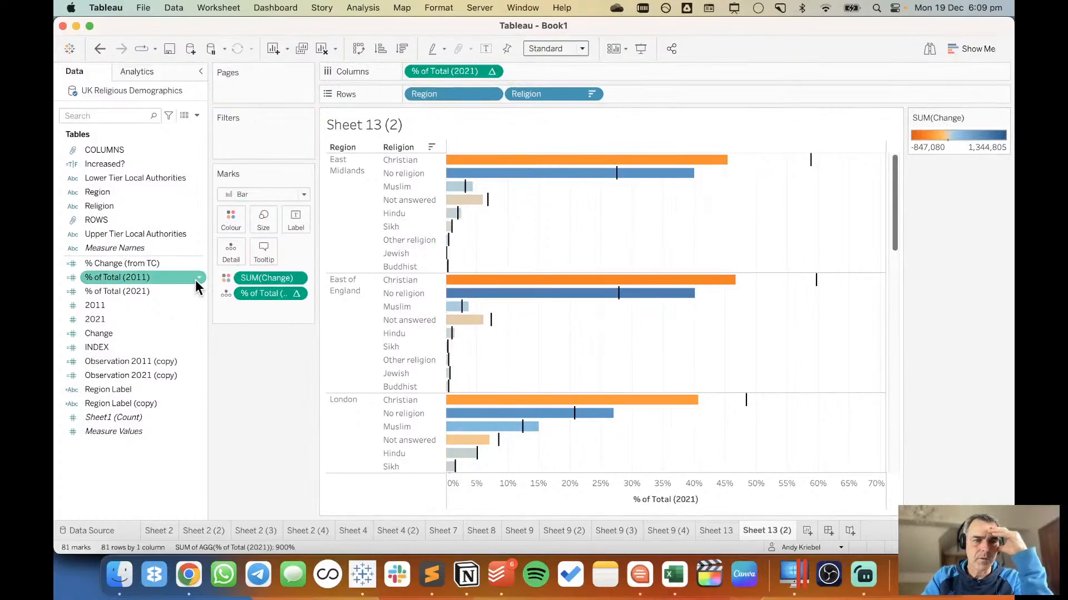
click(153, 262)
drag(154, 263, 269, 276)
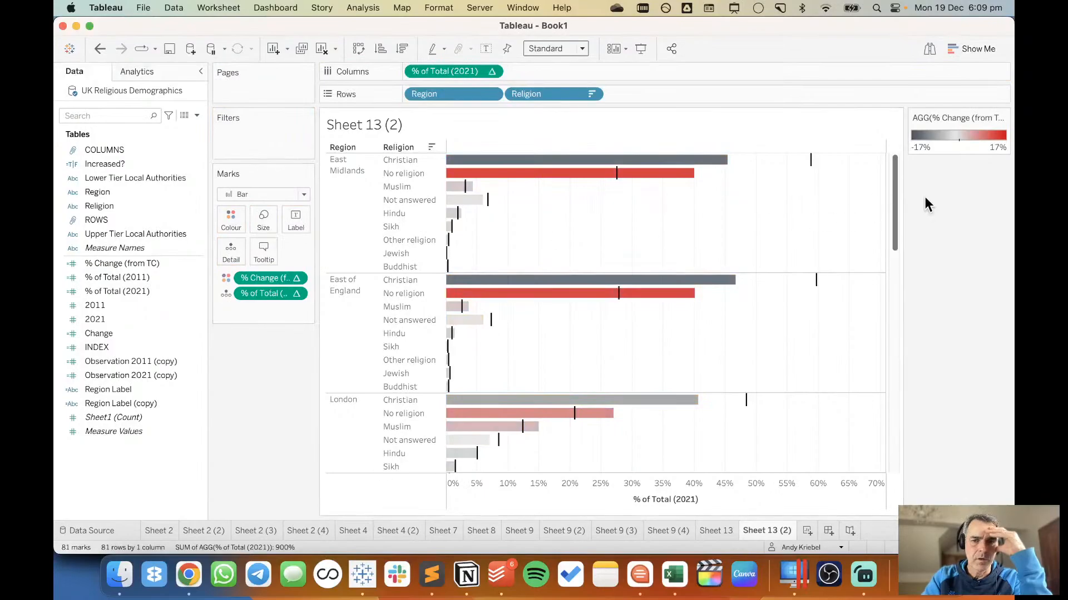
double_click(945, 145)
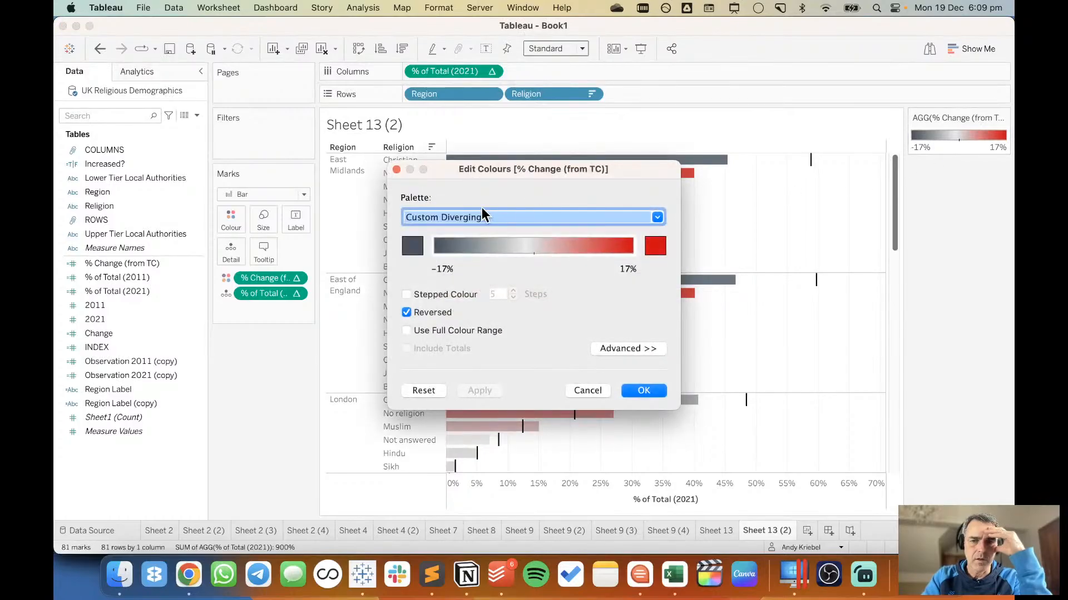
click(643, 392)
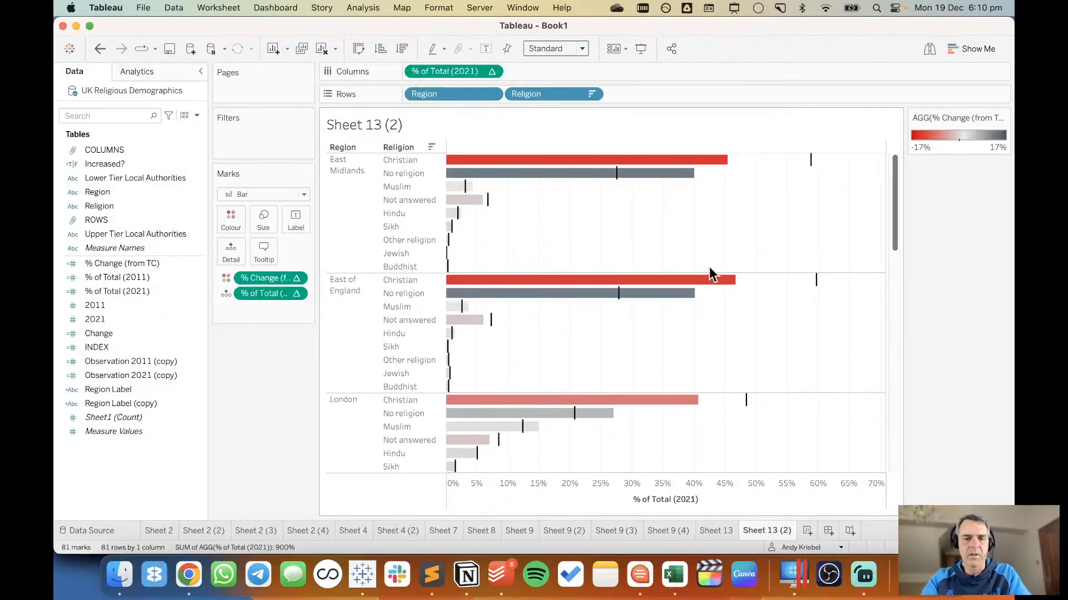
Switch to Sheet 7 to review its dot plot of the 2011 and 2021 percentages.
click(475, 534)
click(441, 532)
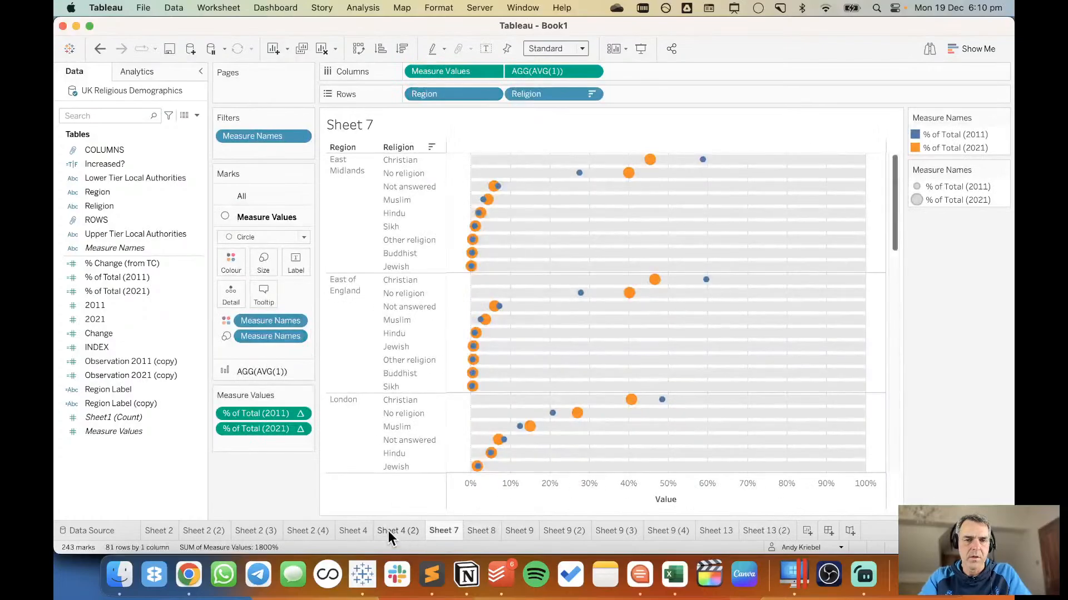
mouse_move(388, 531)
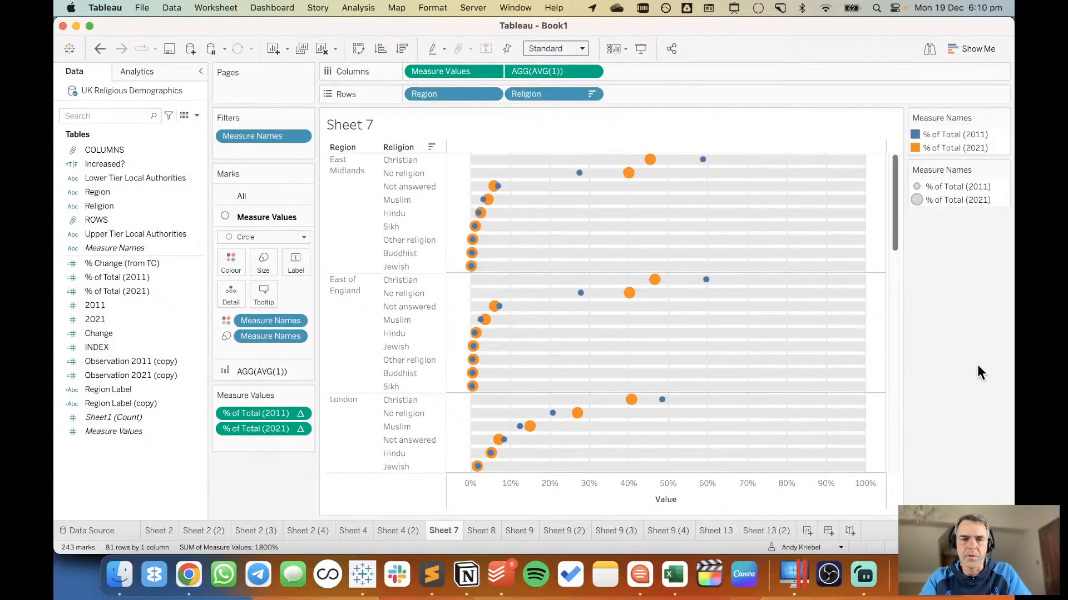
Rotate the Region header labels and set their font to Tableau Semibold, size 12.
right_click(342, 214)
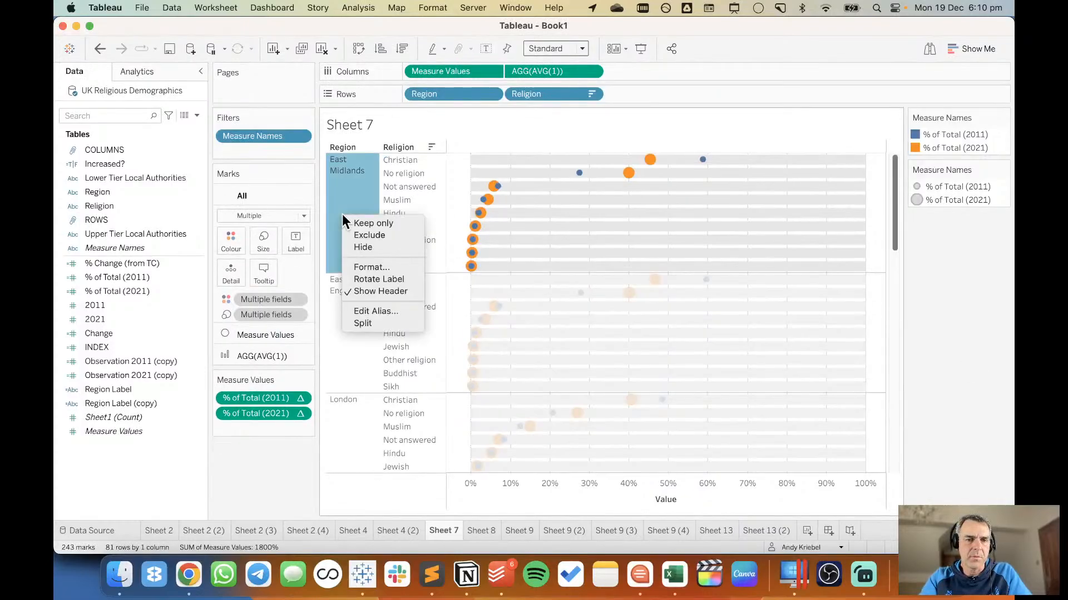
click(369, 276)
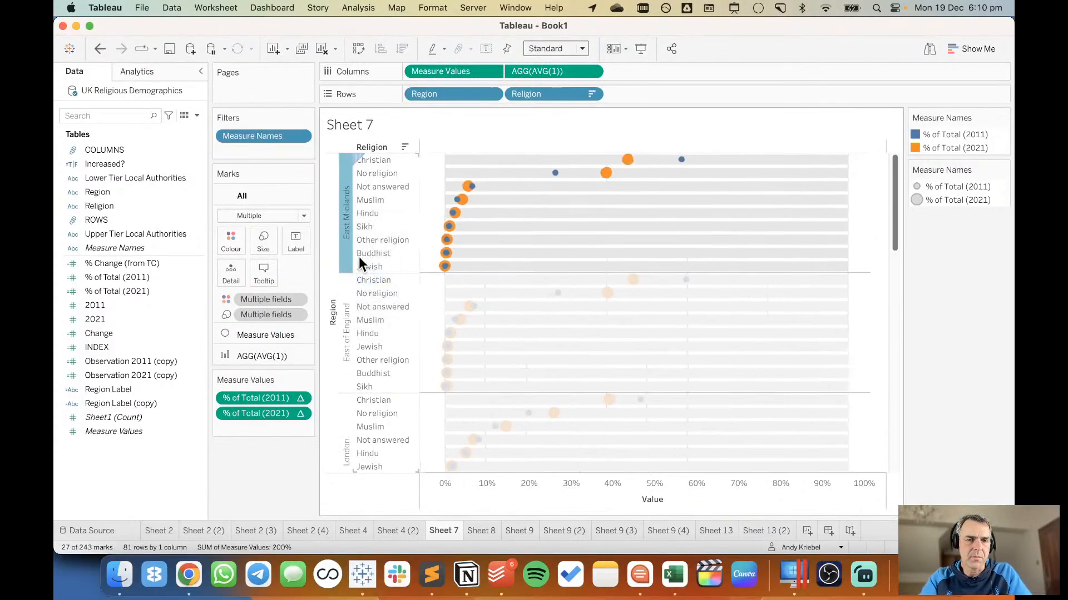
right_click(348, 252)
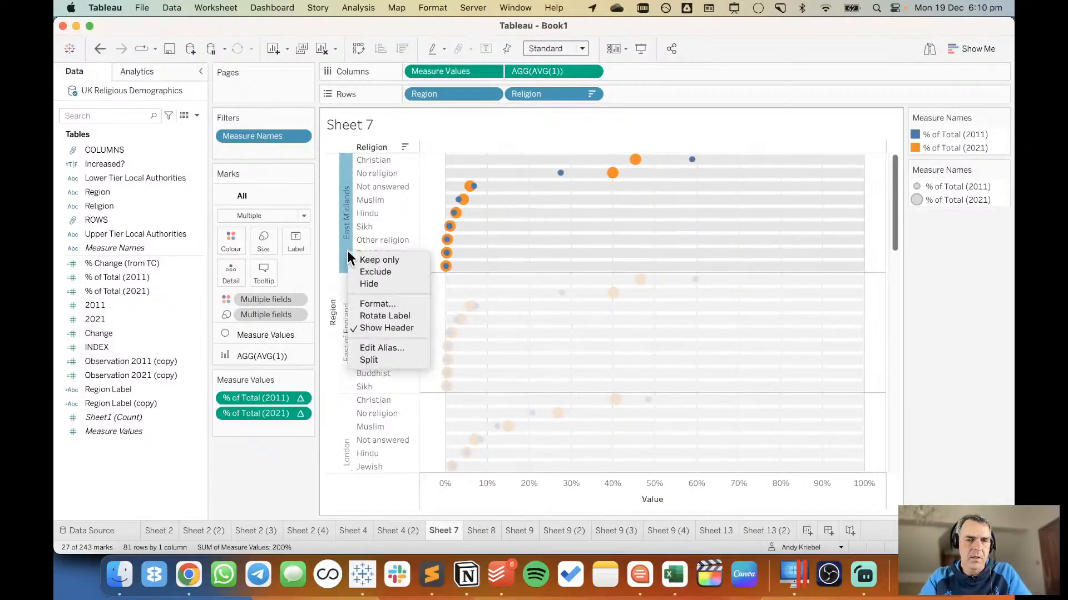
click(373, 302)
click(153, 158)
click(147, 204)
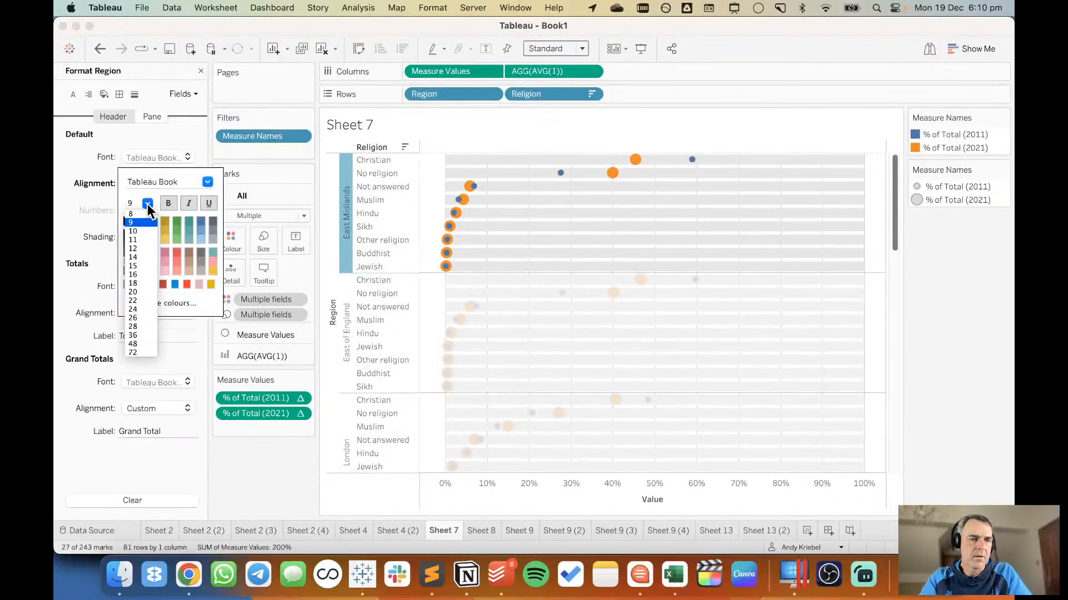
click(138, 248)
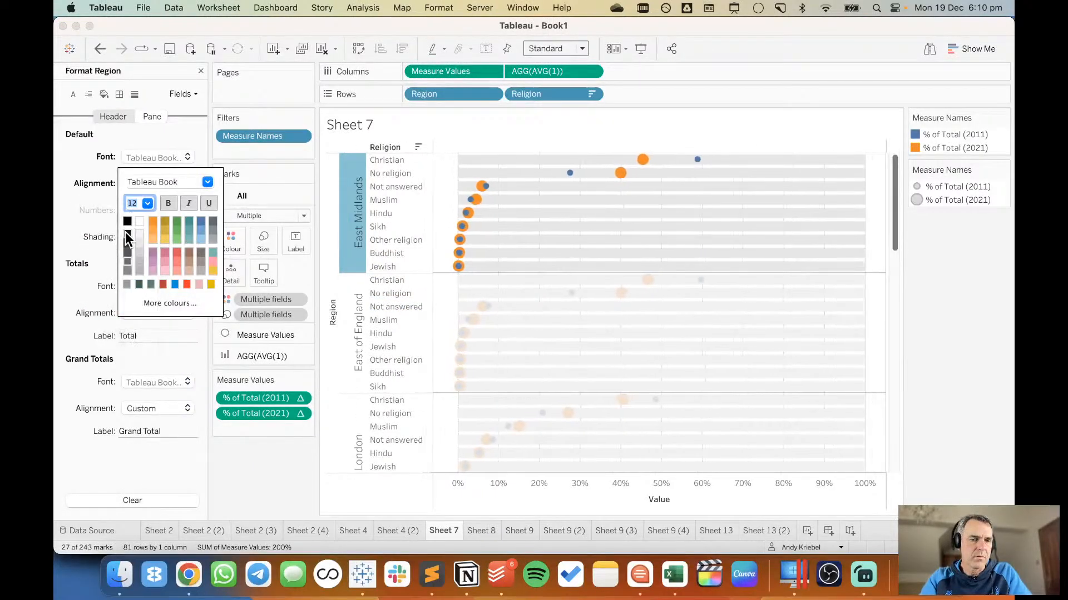
click(206, 182)
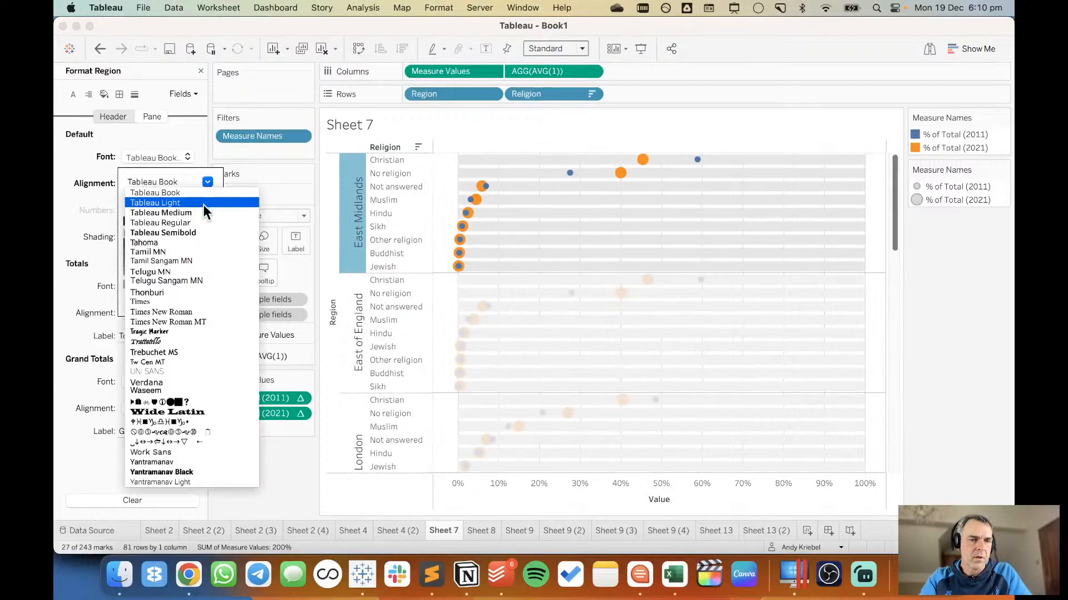
click(198, 231)
click(81, 216)
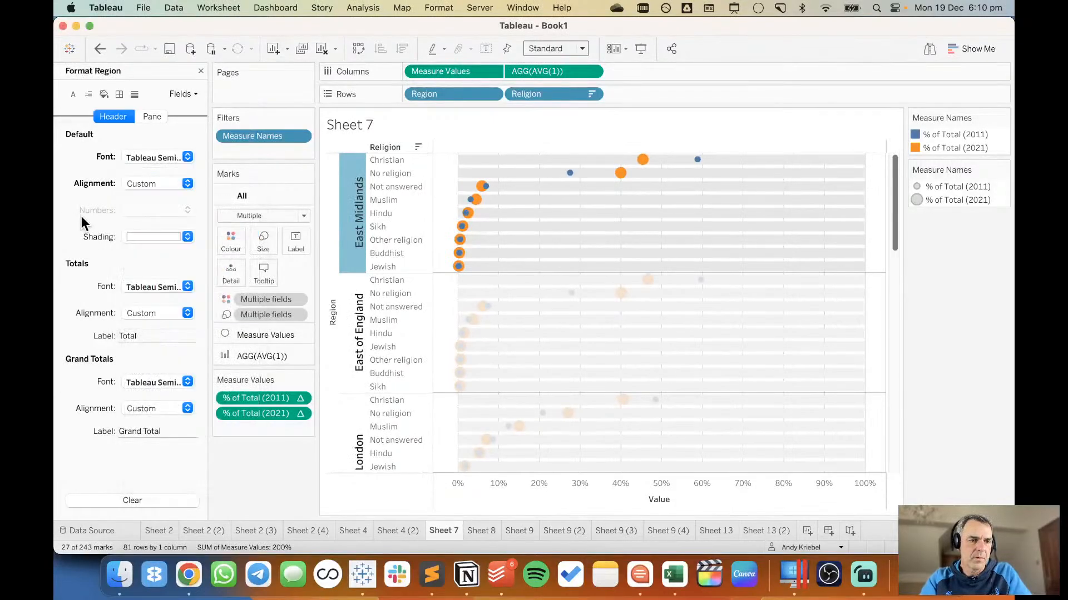
Centre the rotated Region header labels horizontally.
click(154, 184)
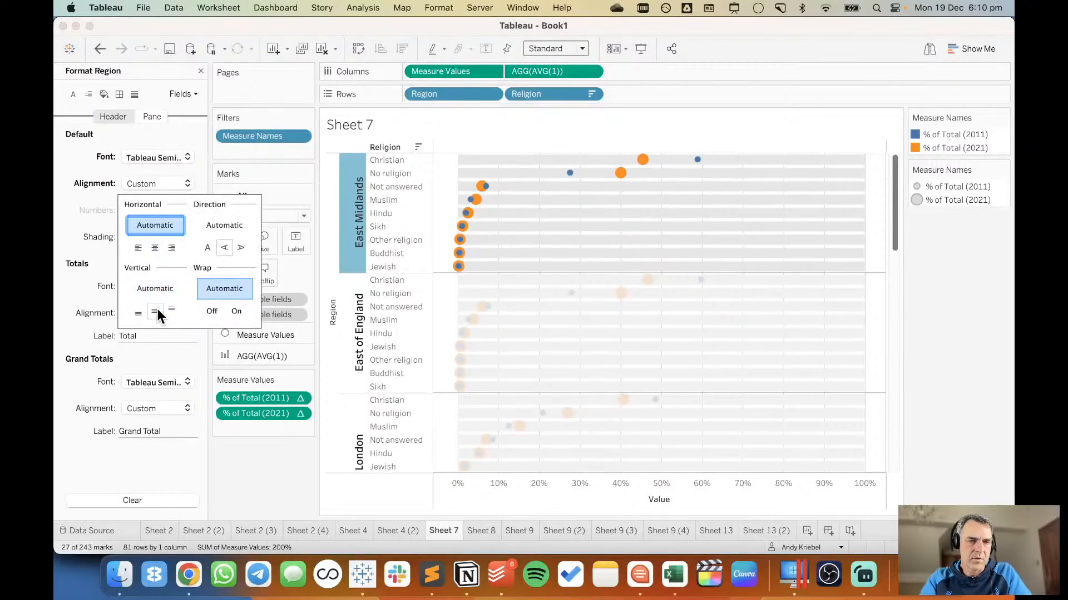
click(155, 246)
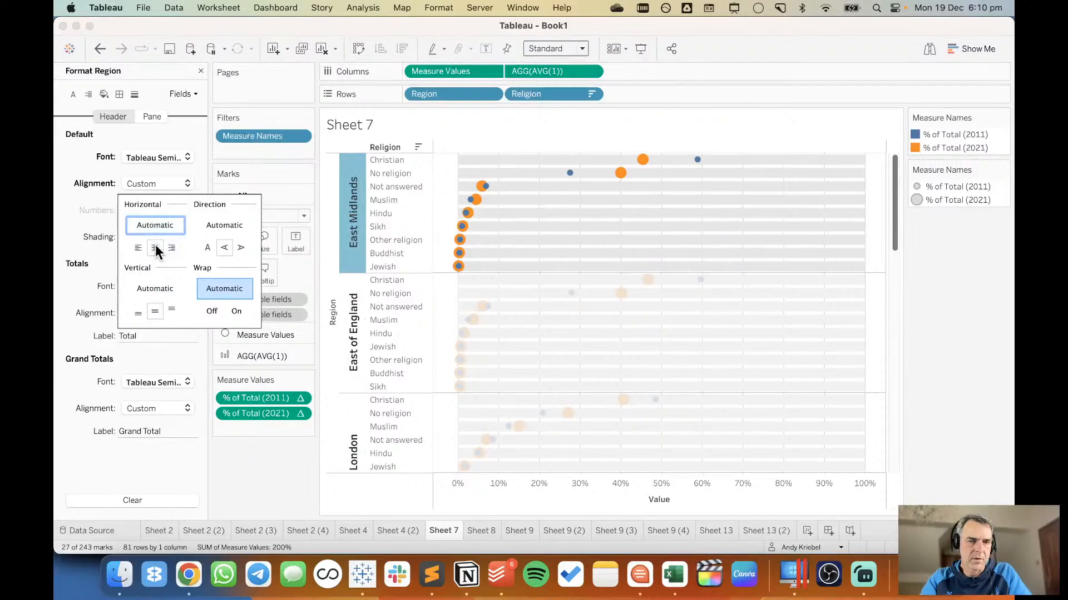
click(280, 462)
Hide the field labels for rows, close the Region formatting options and look through the remaining regions of the dot plot.
right_click(333, 342)
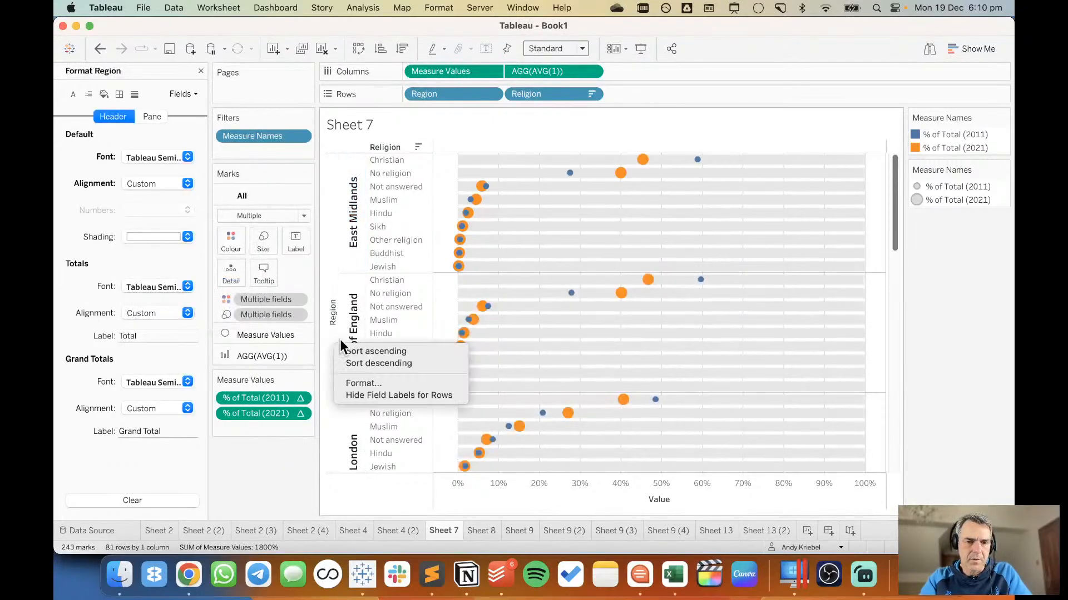
click(379, 393)
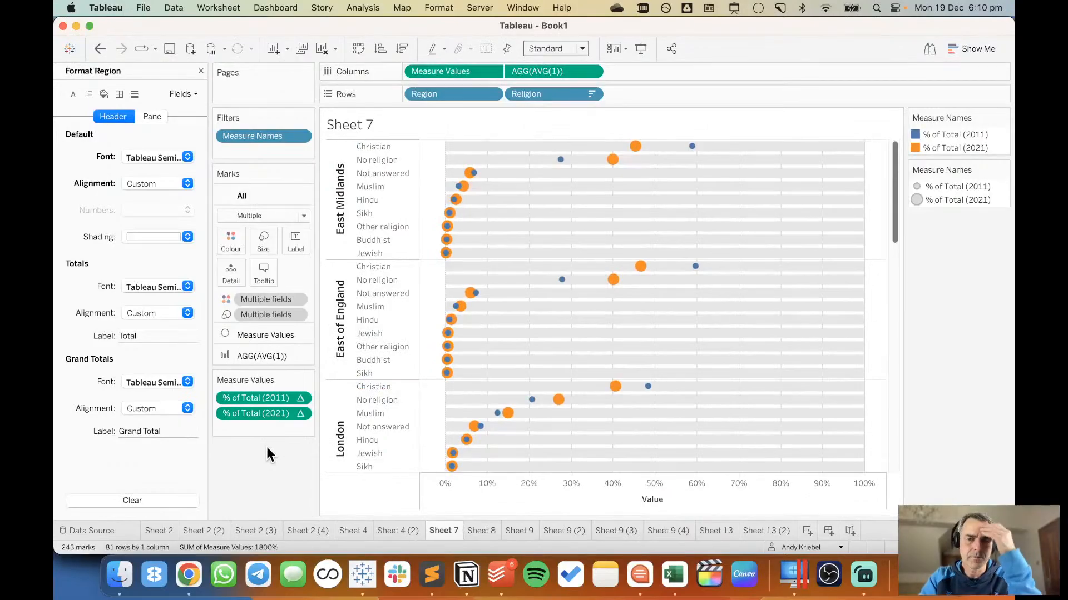
click(200, 70)
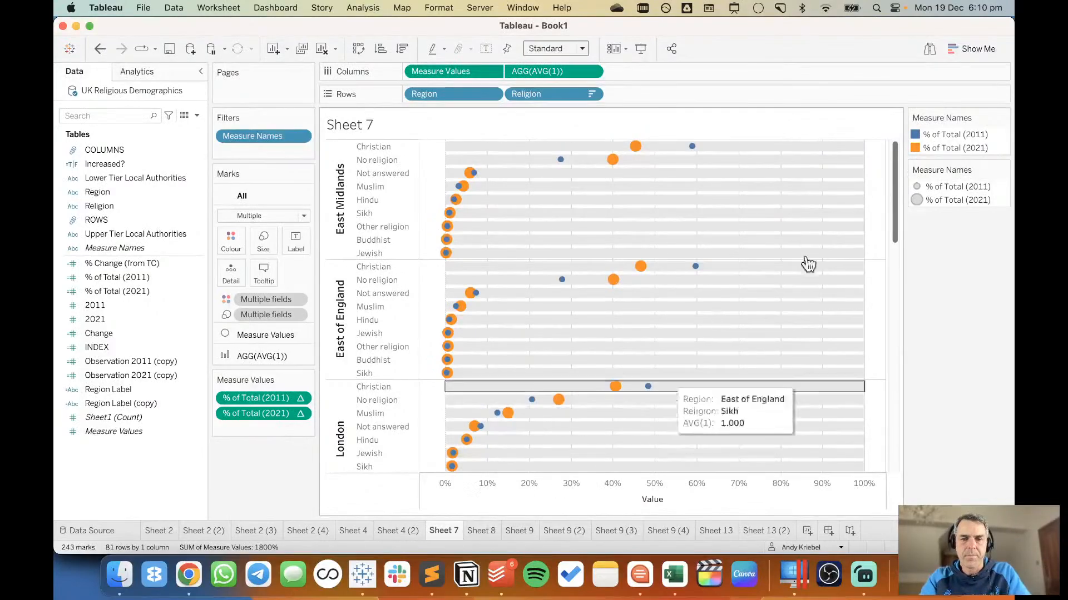
drag(892, 192, 877, 437)
Switch to Chrome and open the bookmarked Coolors colour palette site in a new tab.
key(super+Tab)
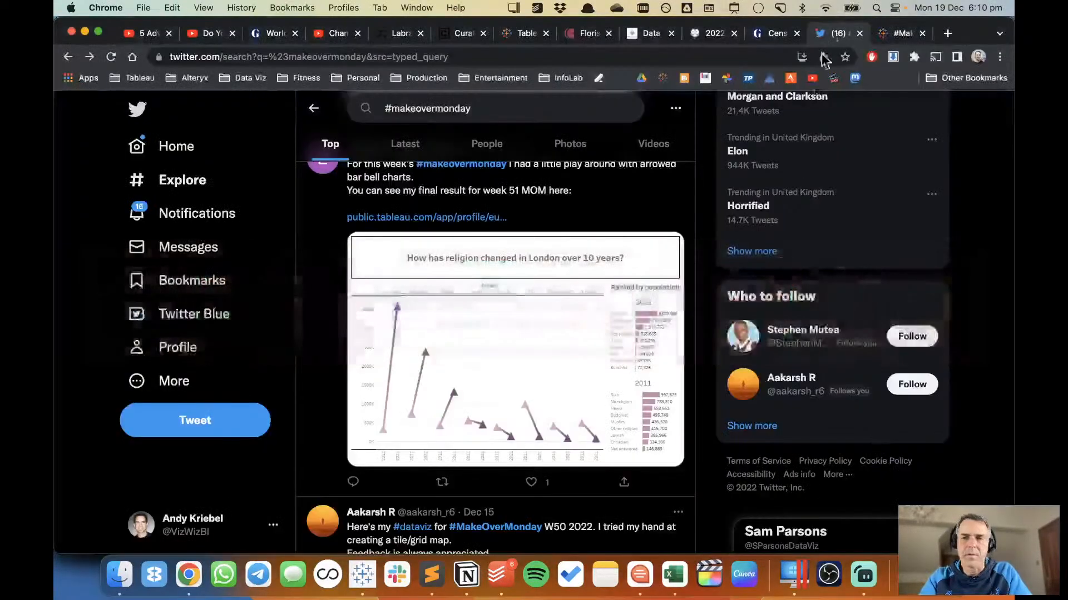
click(946, 33)
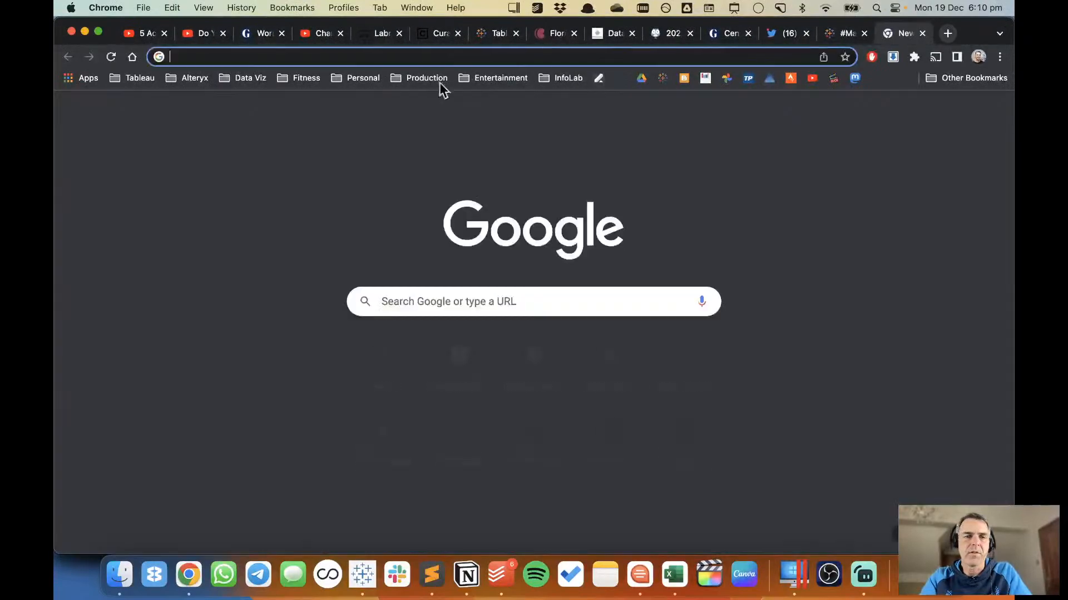
click(420, 78)
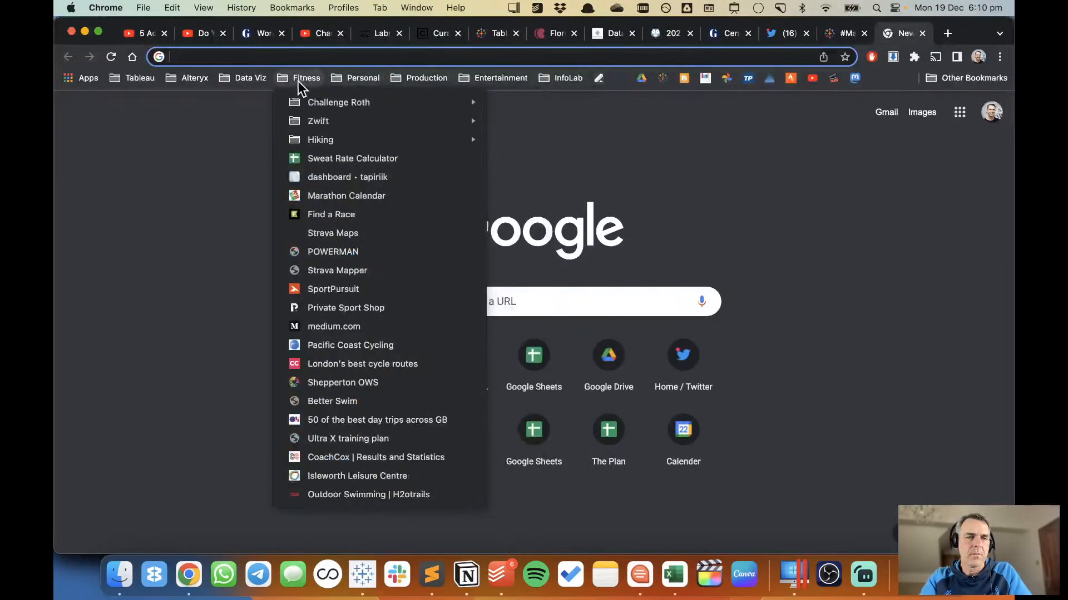
mouse_move(252, 79)
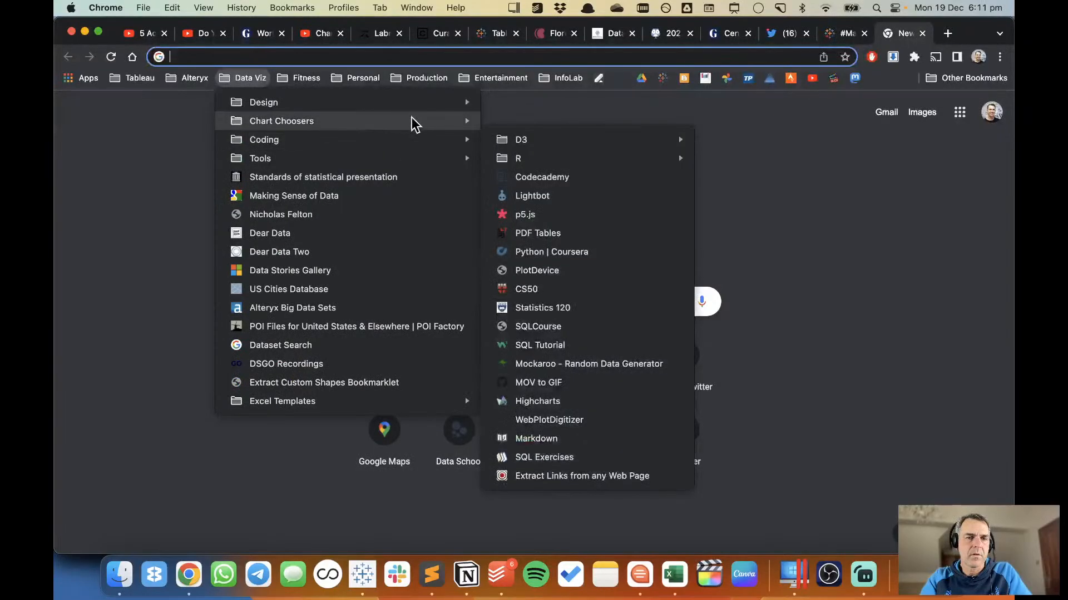
mouse_move(435, 101)
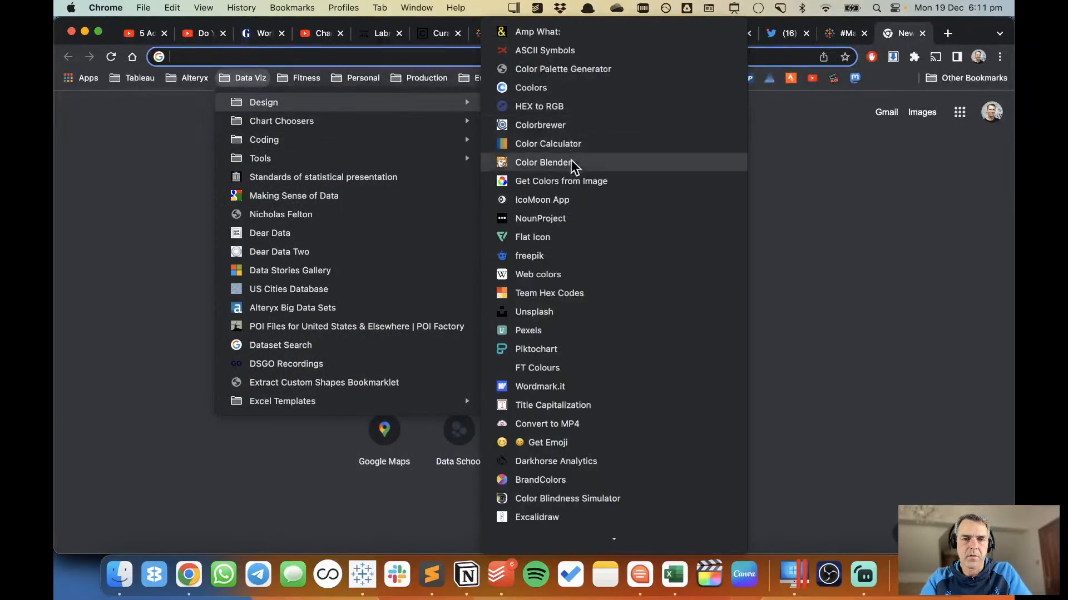
click(576, 89)
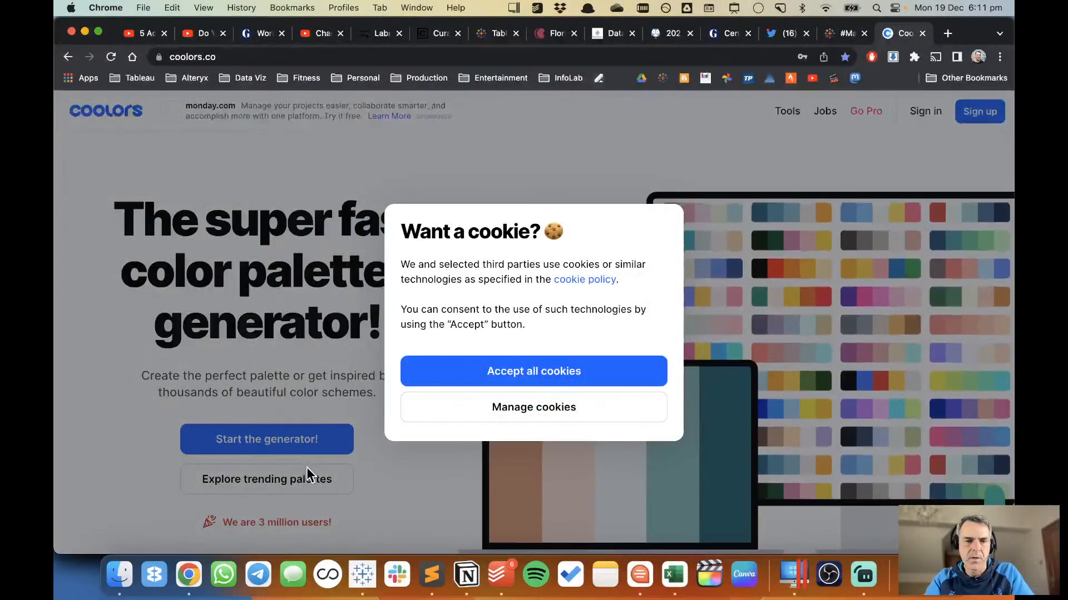
Save the cookie preferences with only the strictly necessary ones enabled and open the trending colour palettes.
click(531, 407)
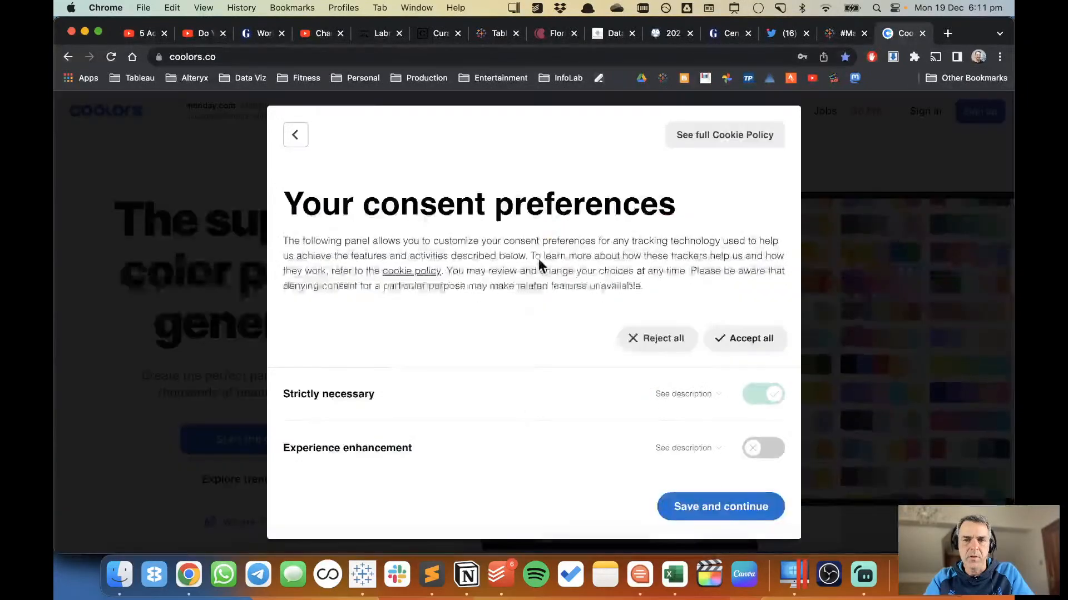
click(698, 508)
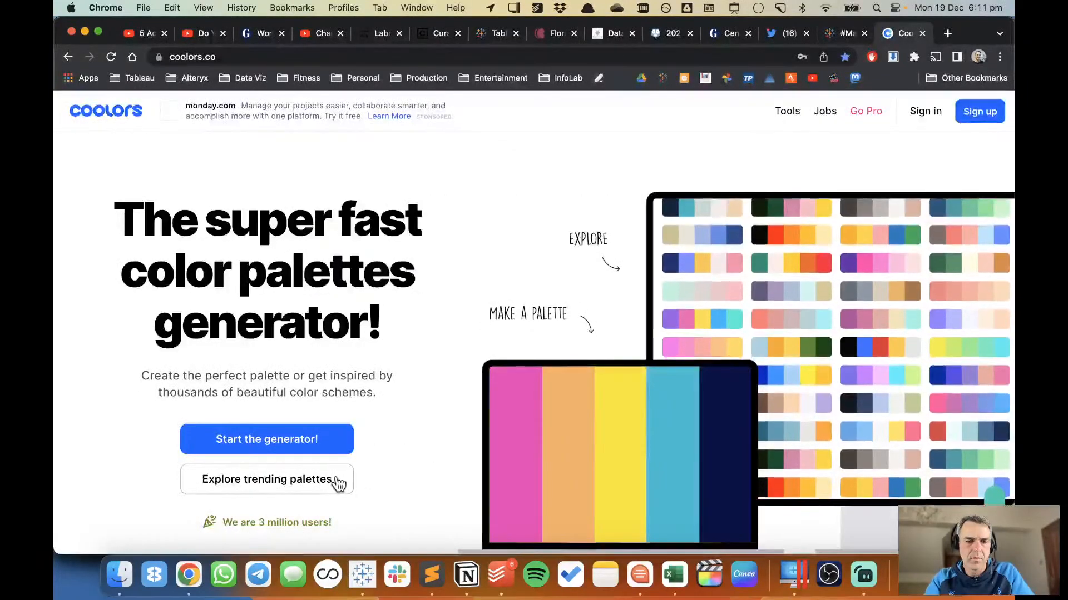
click(336, 485)
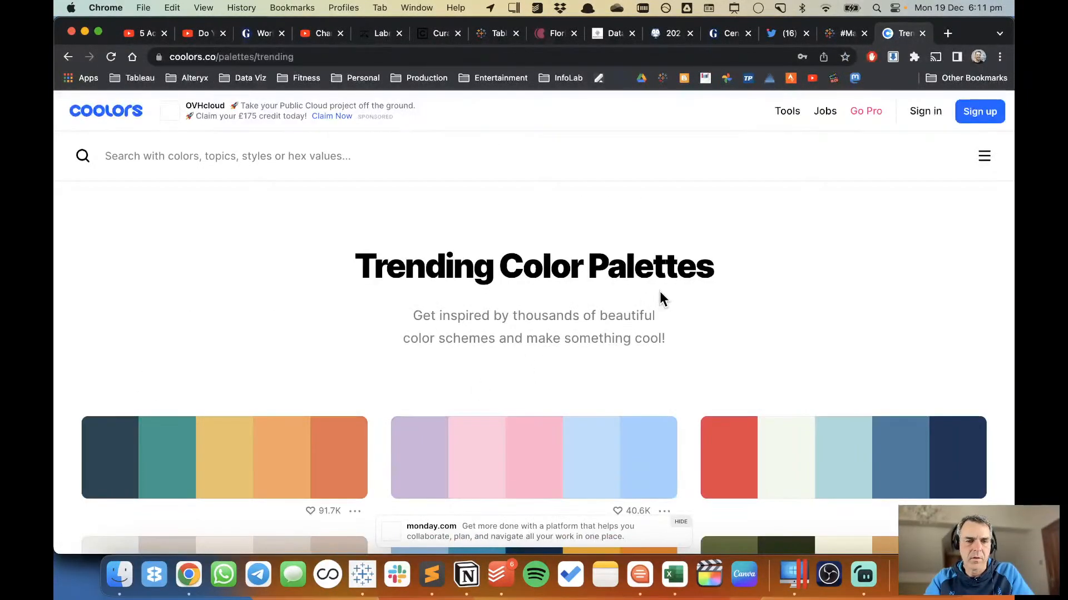
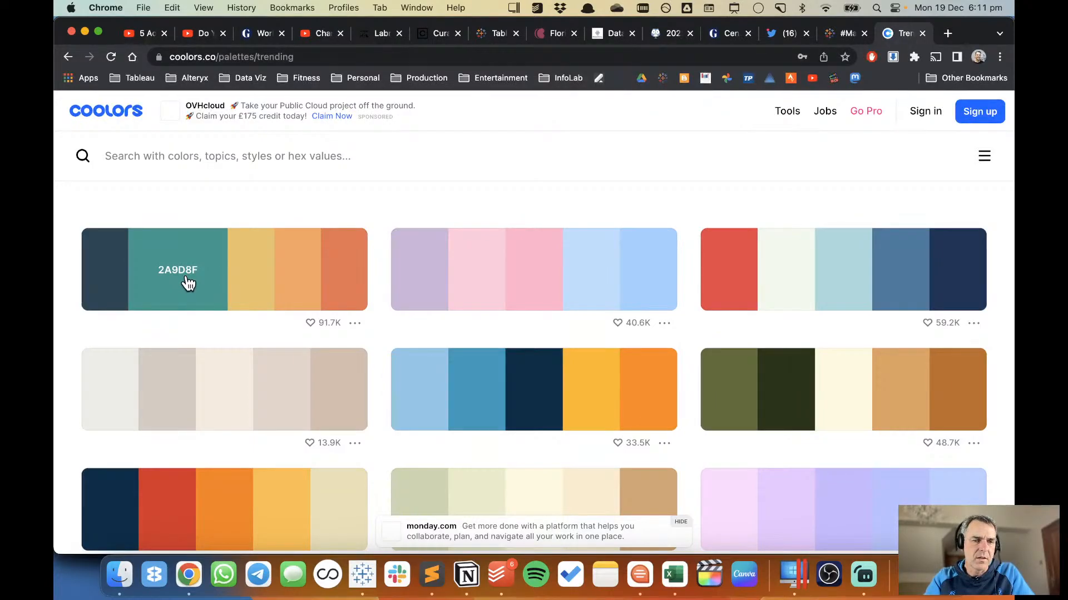
Copy hex 2A9D8F from the first Coolors palette and assign it to % of Total (2011) in Tableau's Measure Names colours.
click(188, 283)
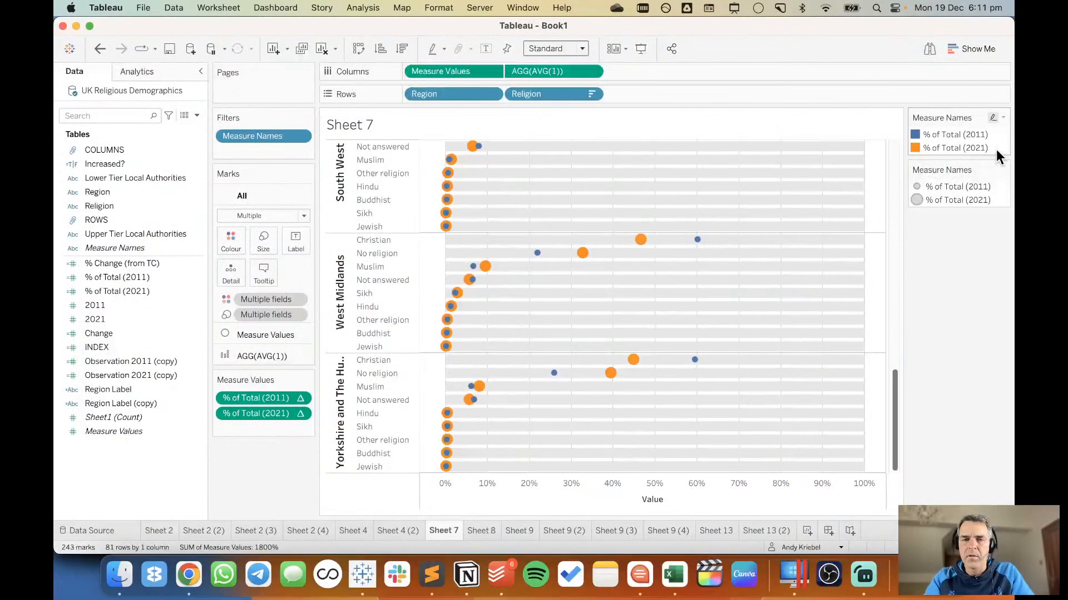
double_click(995, 149)
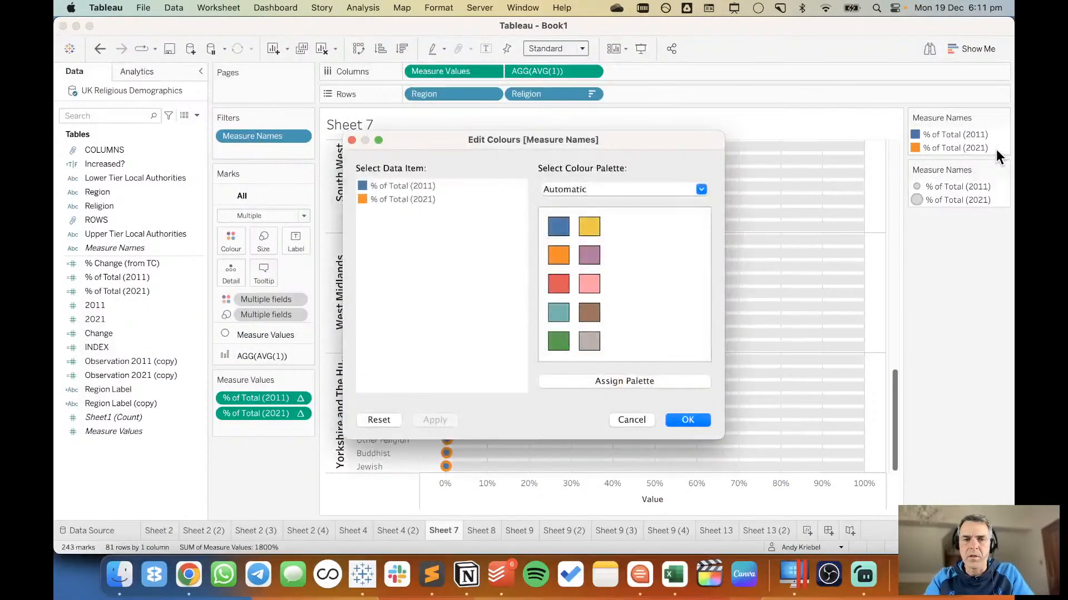
double_click(402, 186)
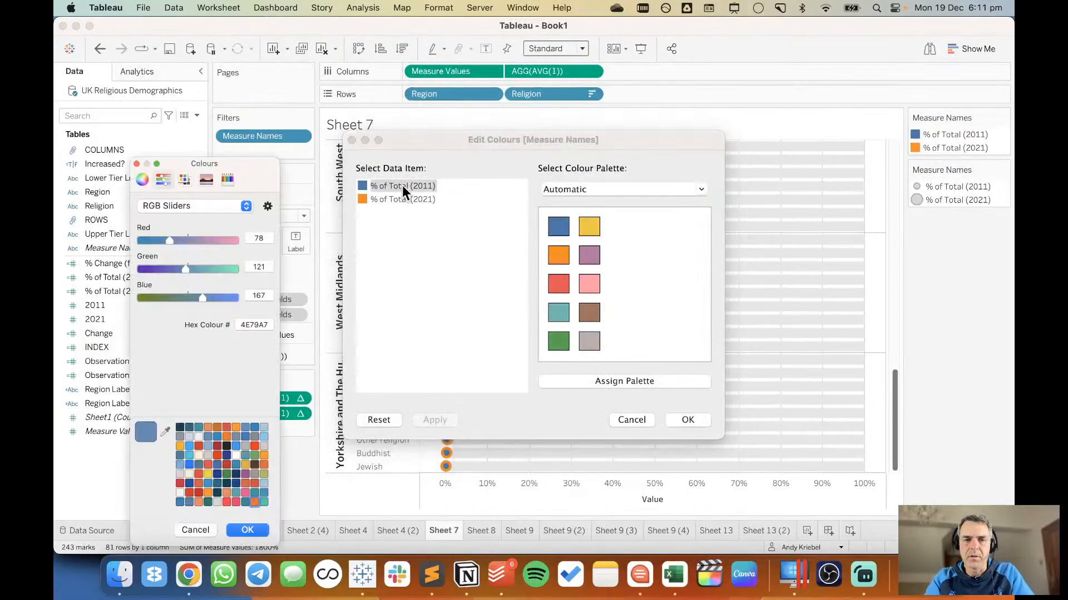
double_click(249, 325)
right_click(248, 325)
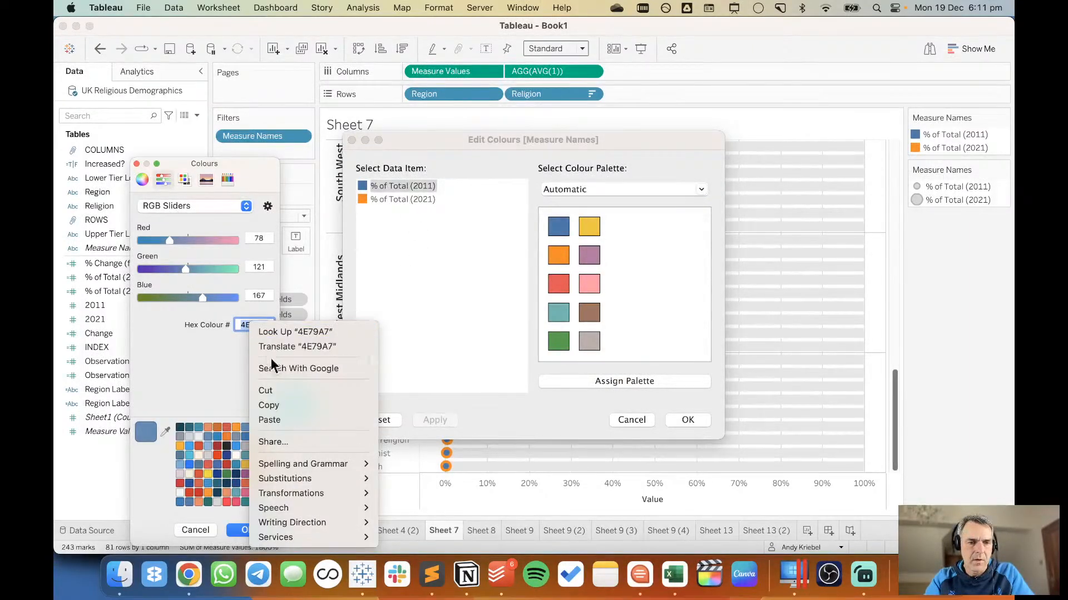
click(284, 421)
click(251, 530)
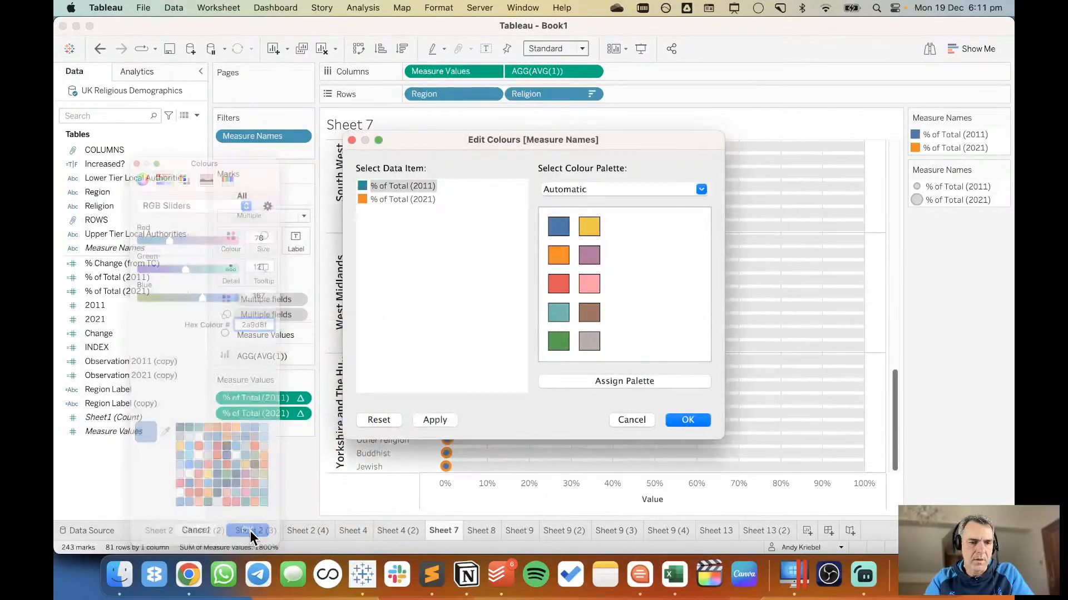
Copy hex E9C46A from the same Coolors palette and apply it to % of Total (2021) in Tableau's Measure Names colours.
key(super+Tab)
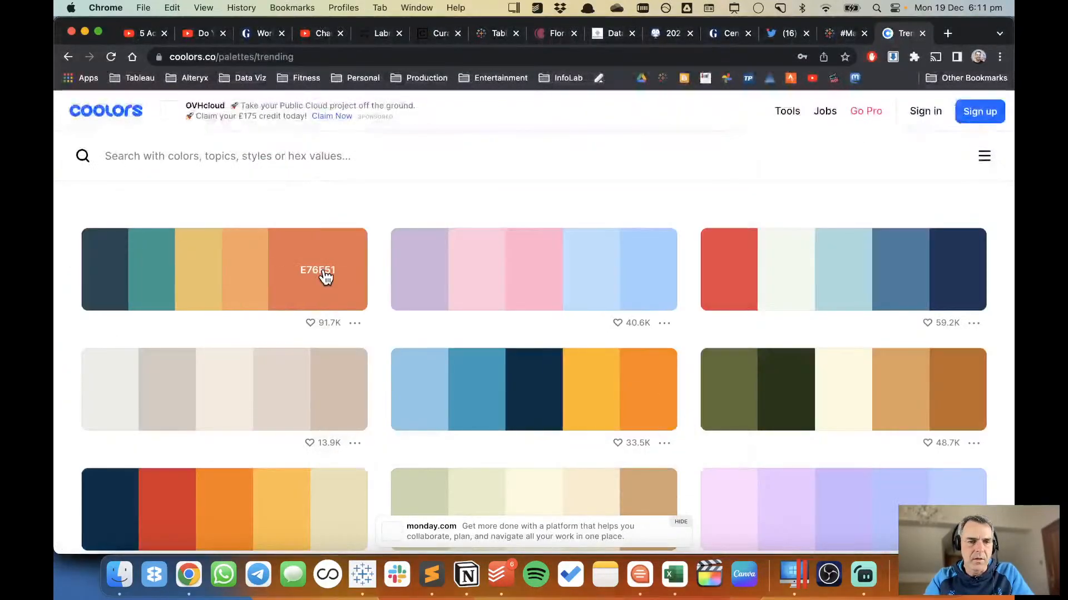
click(233, 288)
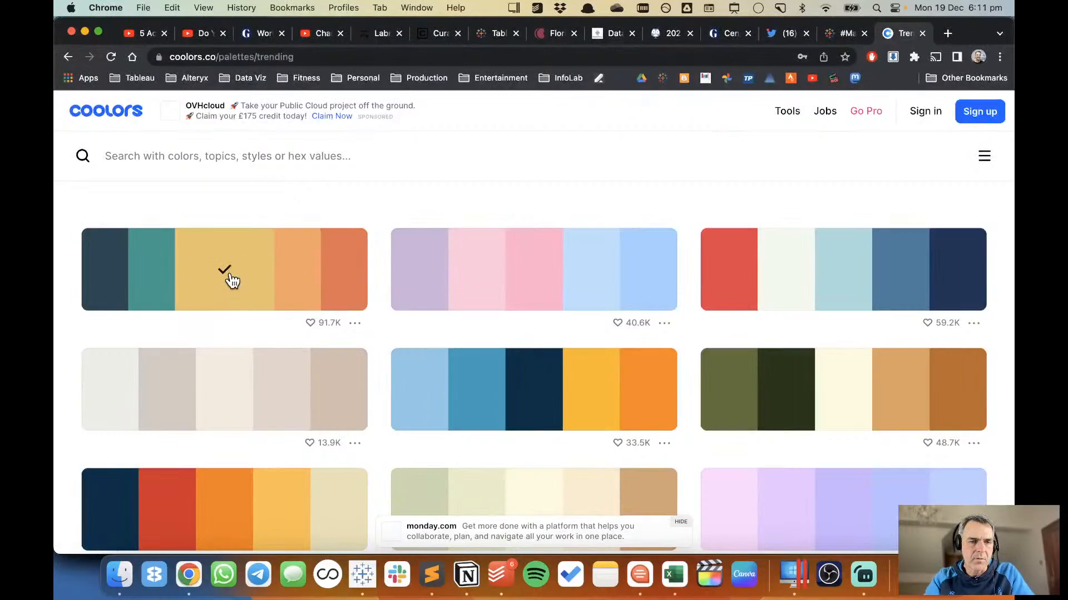
key(super+Tab)
double_click(381, 198)
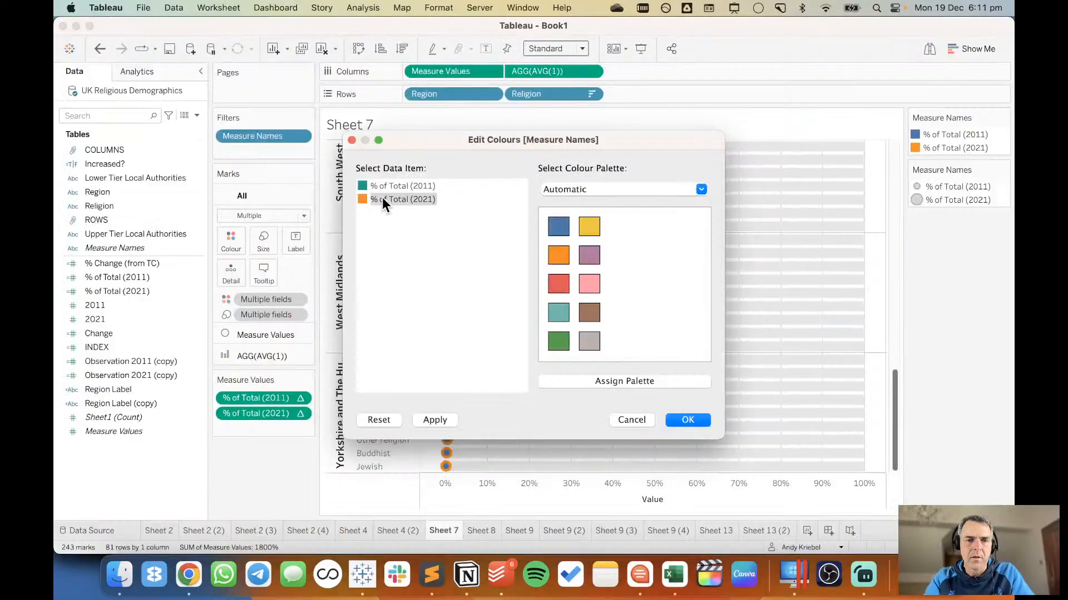
double_click(257, 325)
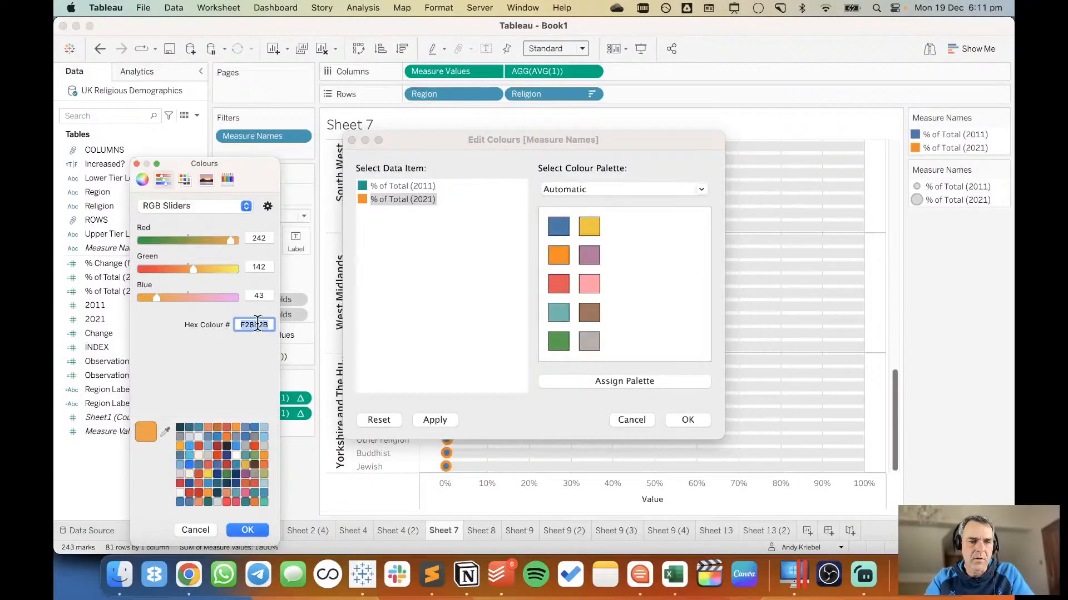
right_click(257, 324)
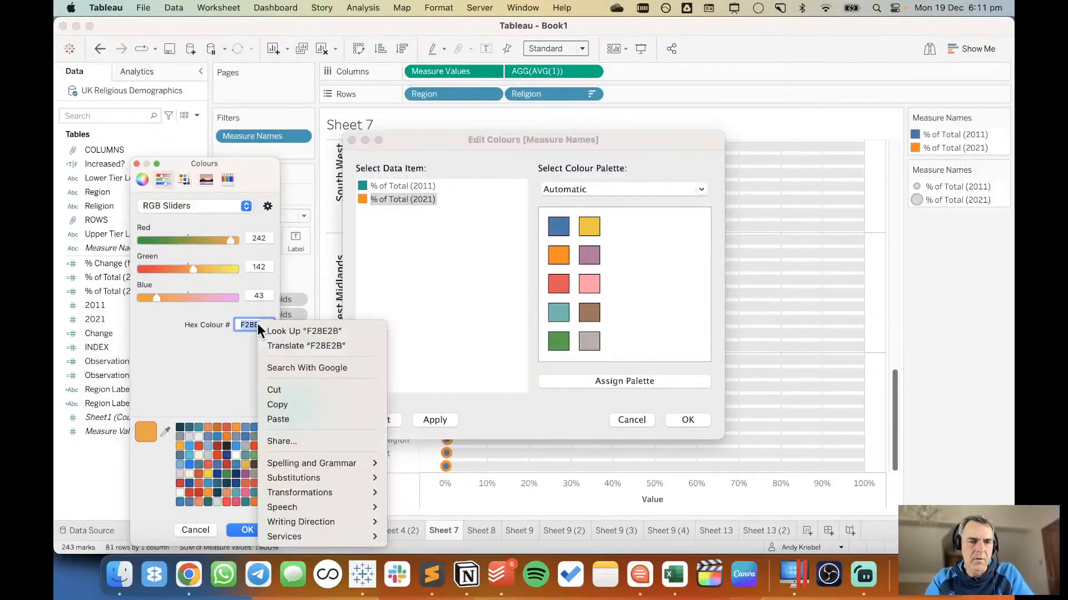
click(279, 418)
click(250, 530)
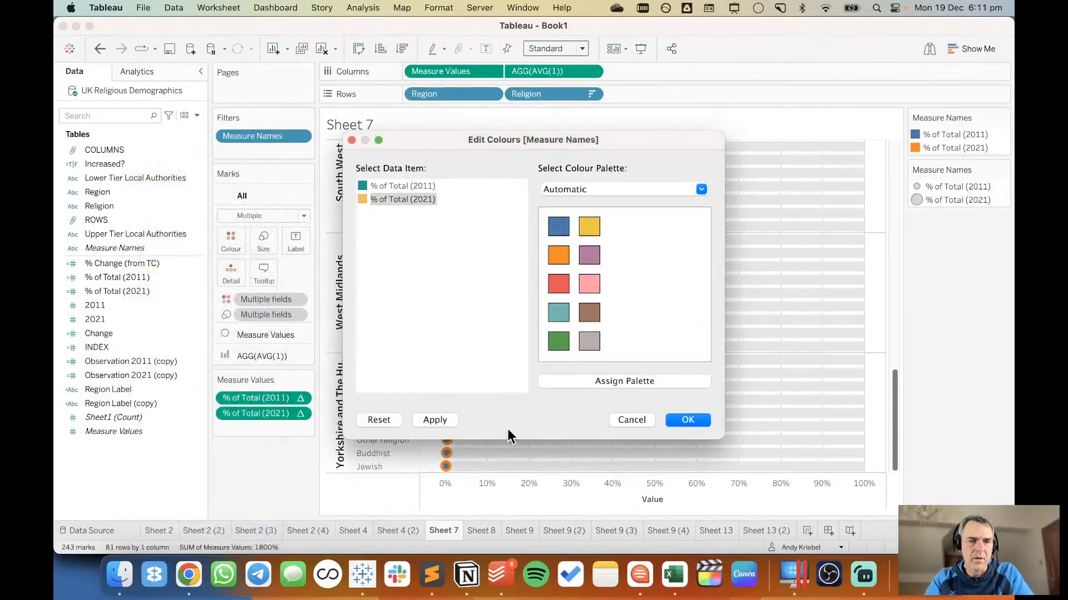
click(679, 419)
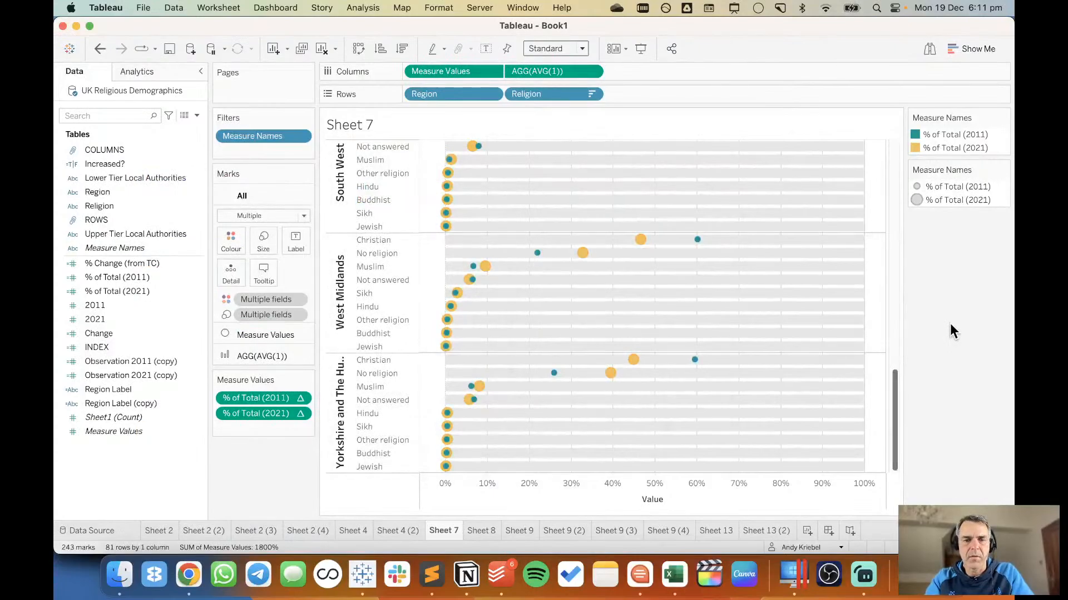
Copy hex 264653 from the first Coolors palette and set it as the colour of the AGG(AVG(1)) bars in Tableau.
key(super+Tab)
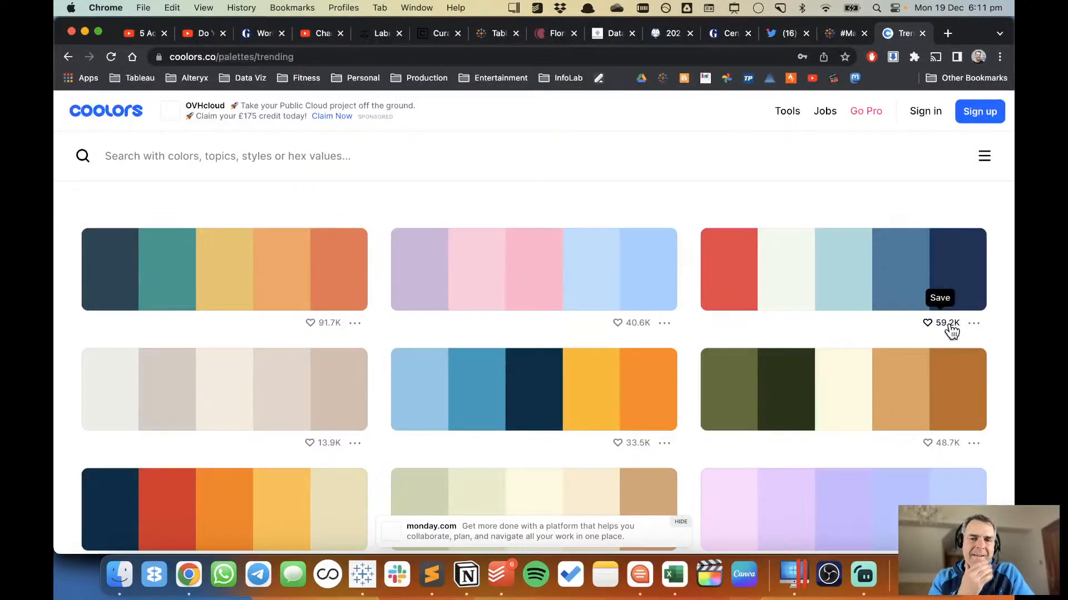
click(126, 275)
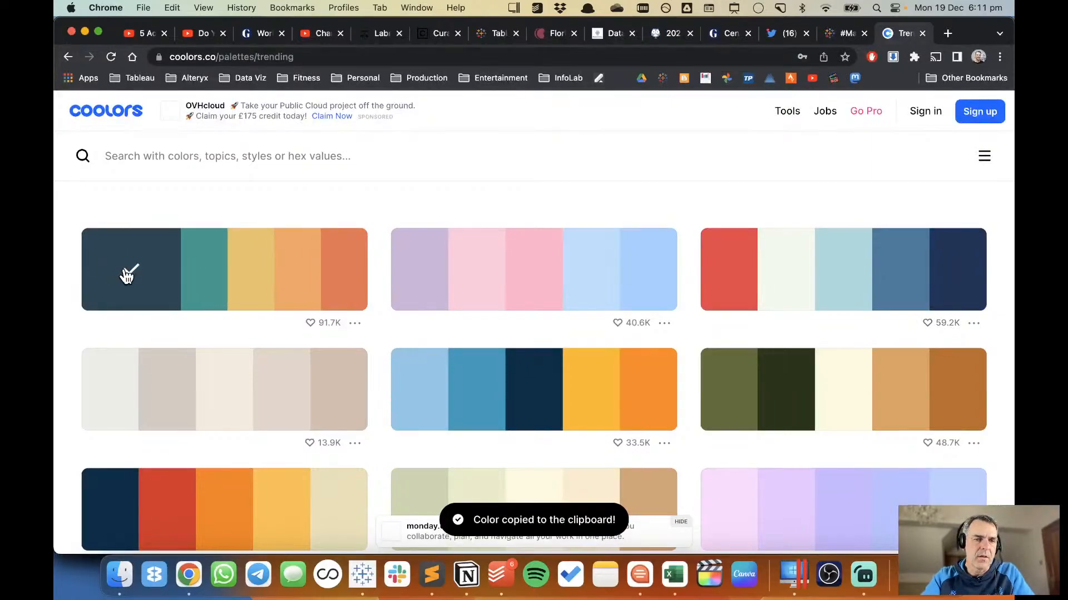
key(super+Tab)
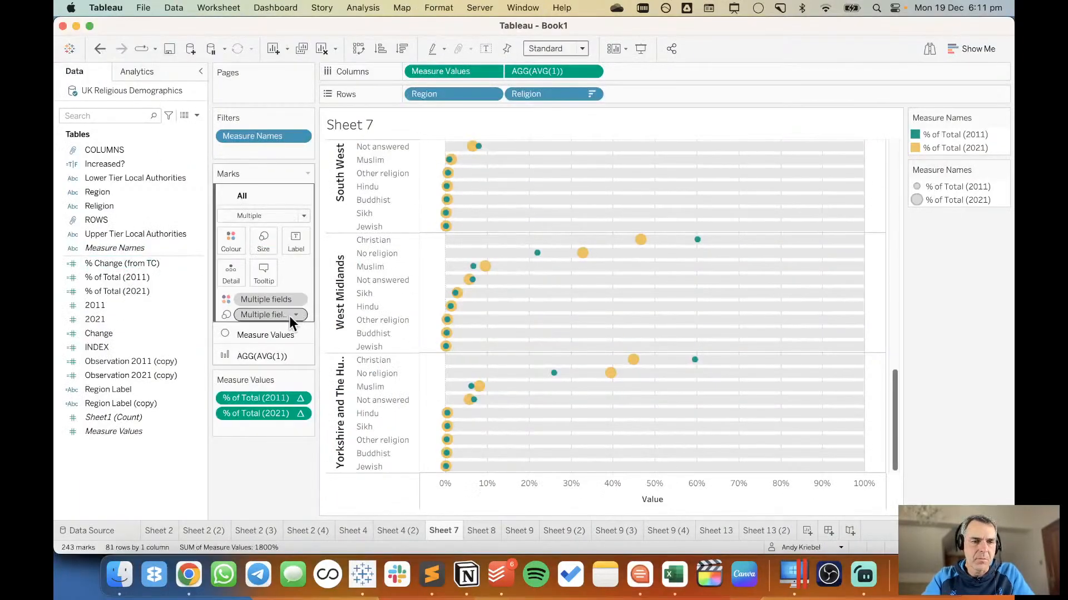
click(265, 358)
click(229, 284)
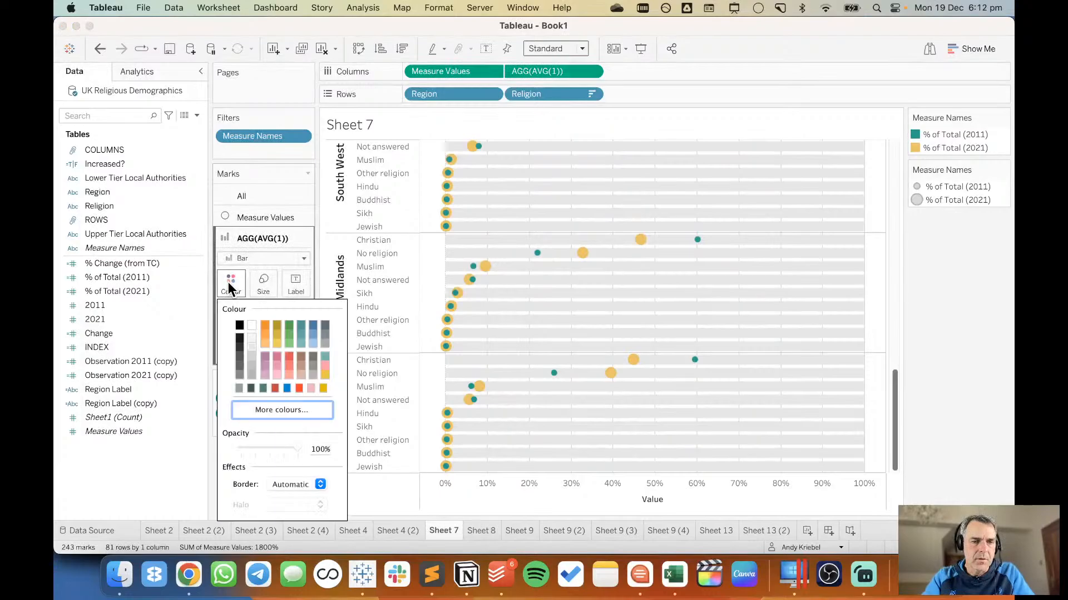
click(298, 409)
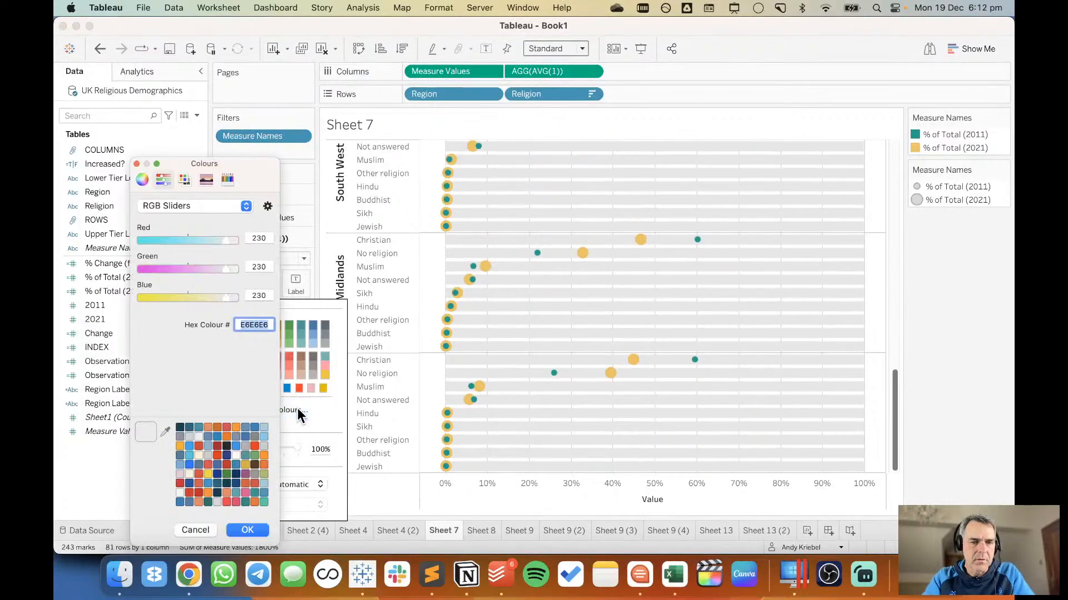
right_click(267, 325)
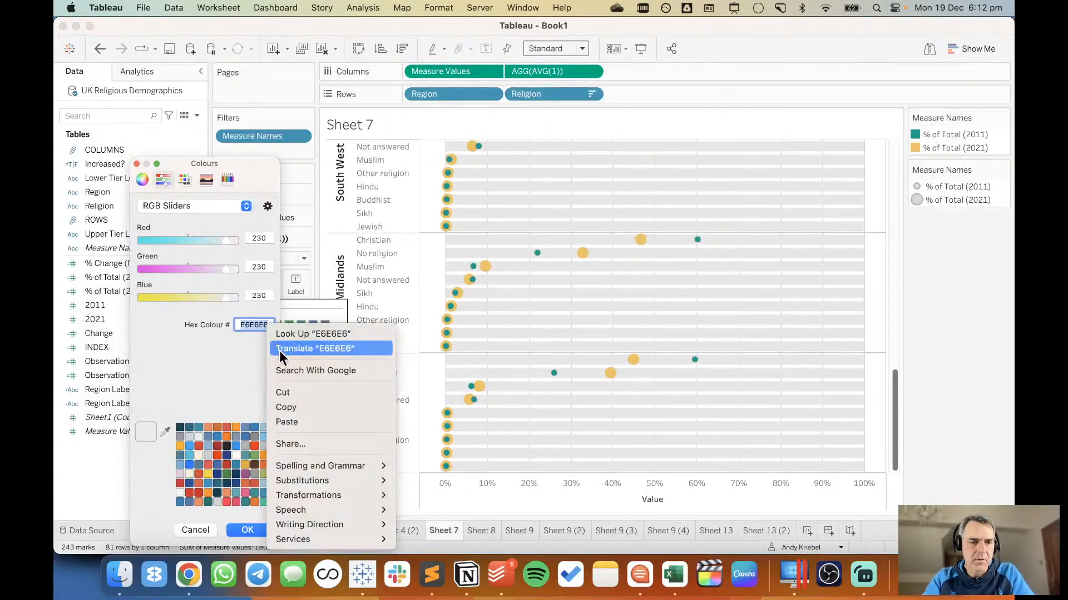
click(302, 422)
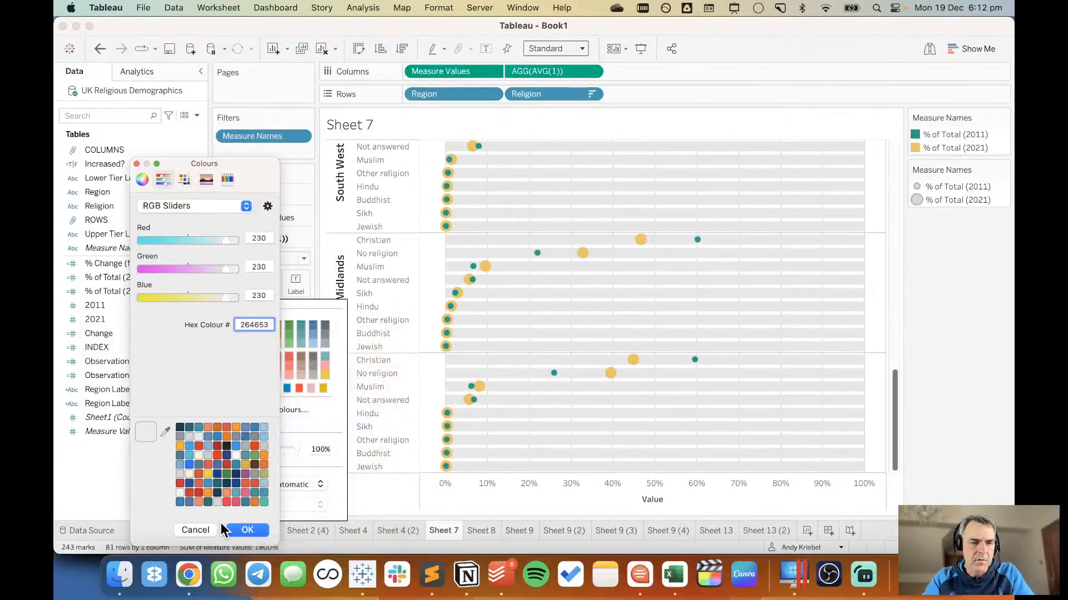
click(246, 527)
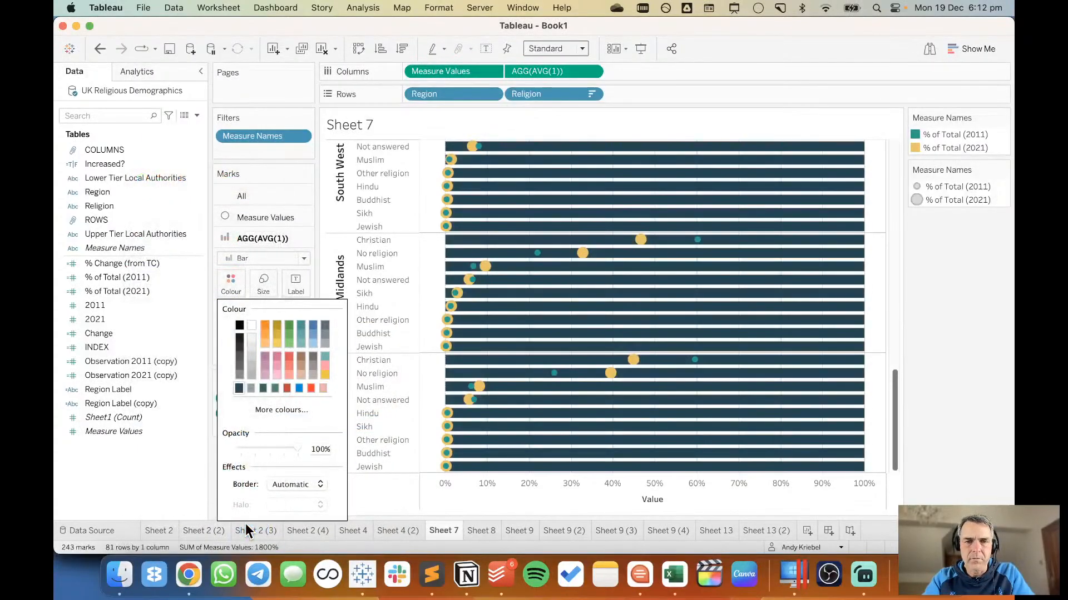
click(1005, 310)
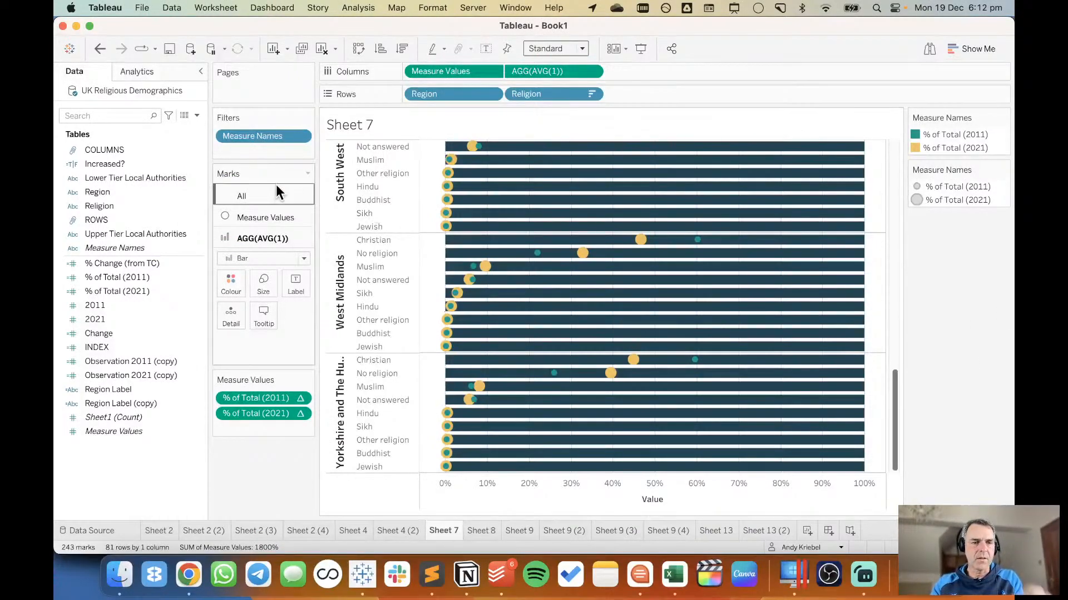
Give the Measure Values circles a white border.
click(251, 220)
click(233, 265)
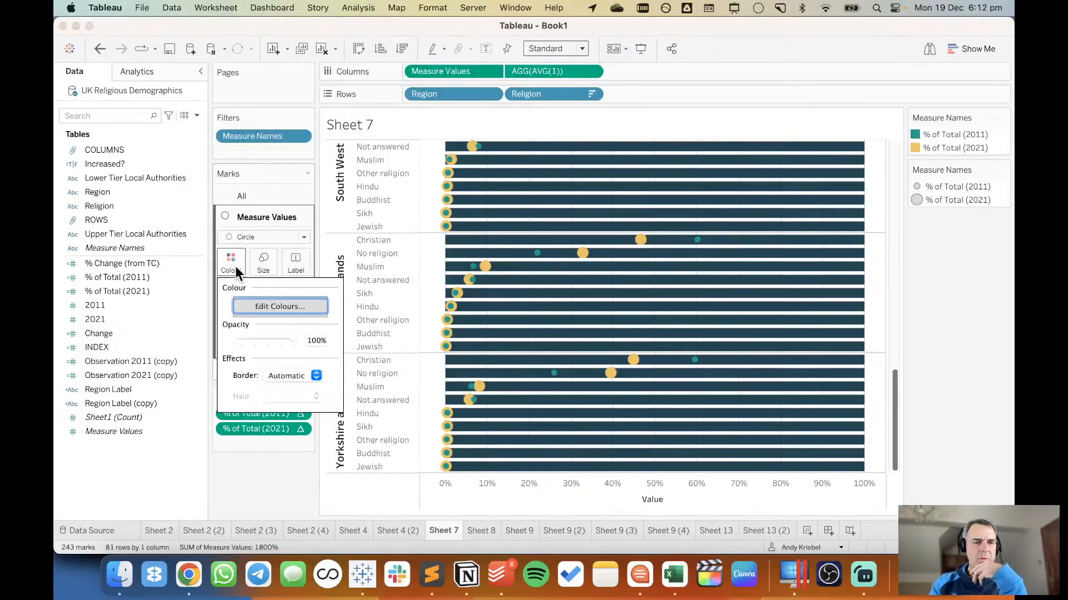
click(279, 374)
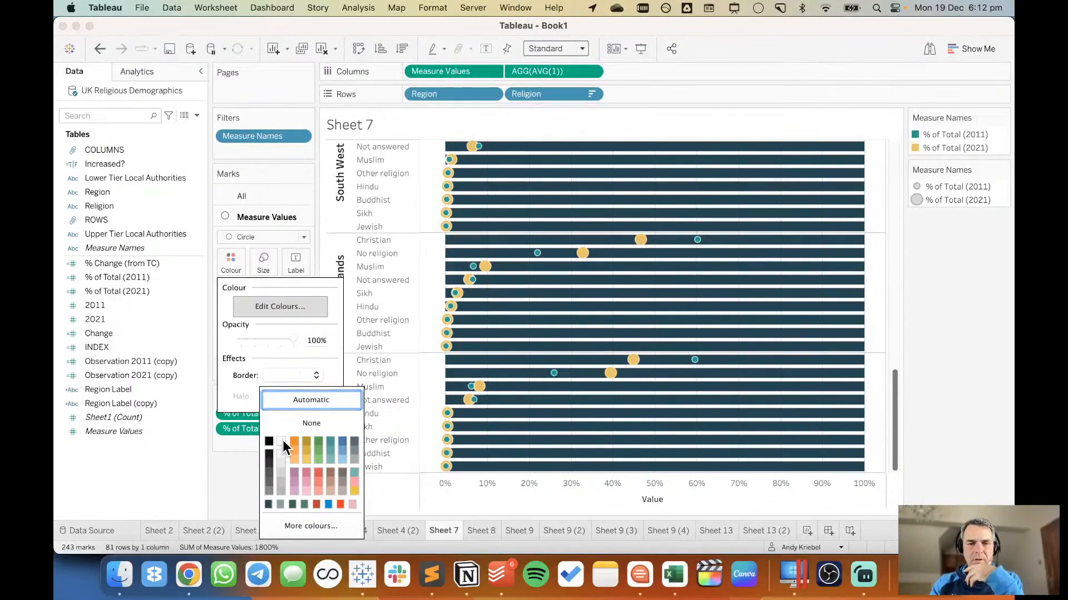
click(986, 289)
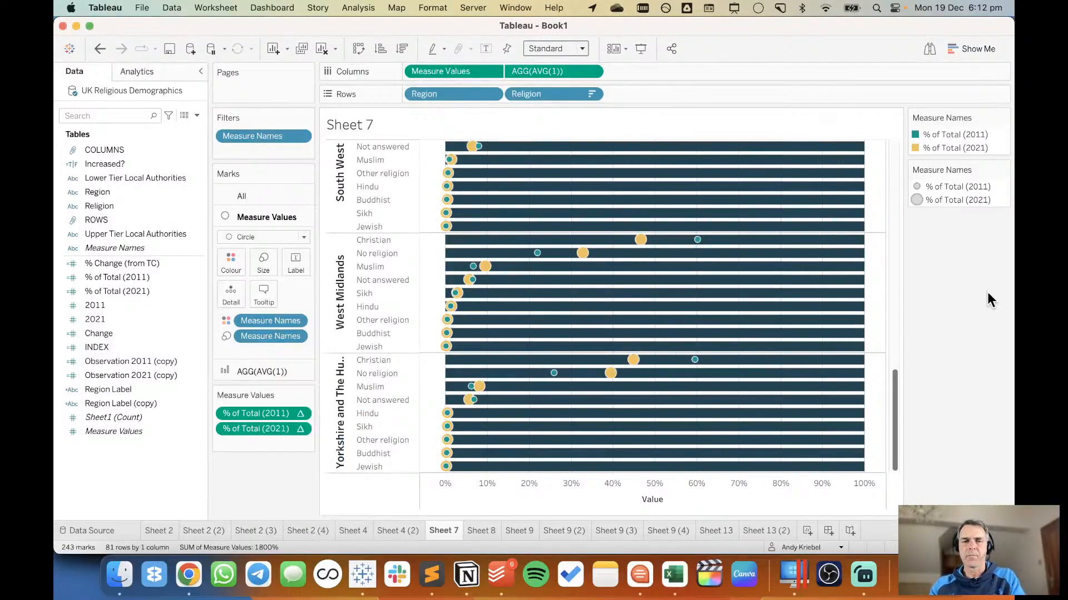
Copy hex E9C46A from the first Coolors palette and set it as the colour of the AGG(AVG(1)) bars in Tableau.
key(super+Tab)
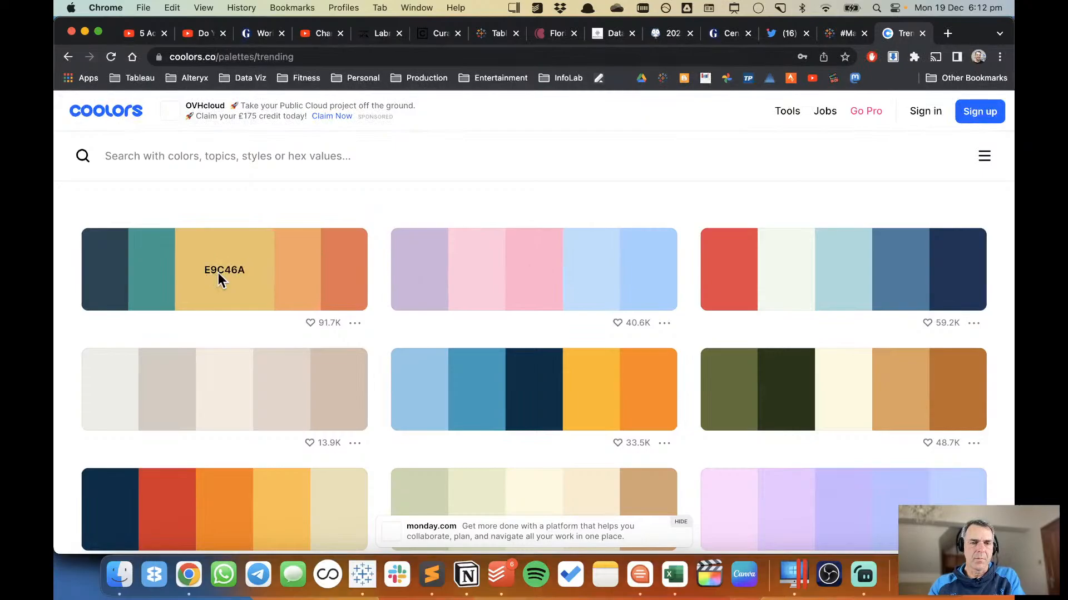
key(super+Tab)
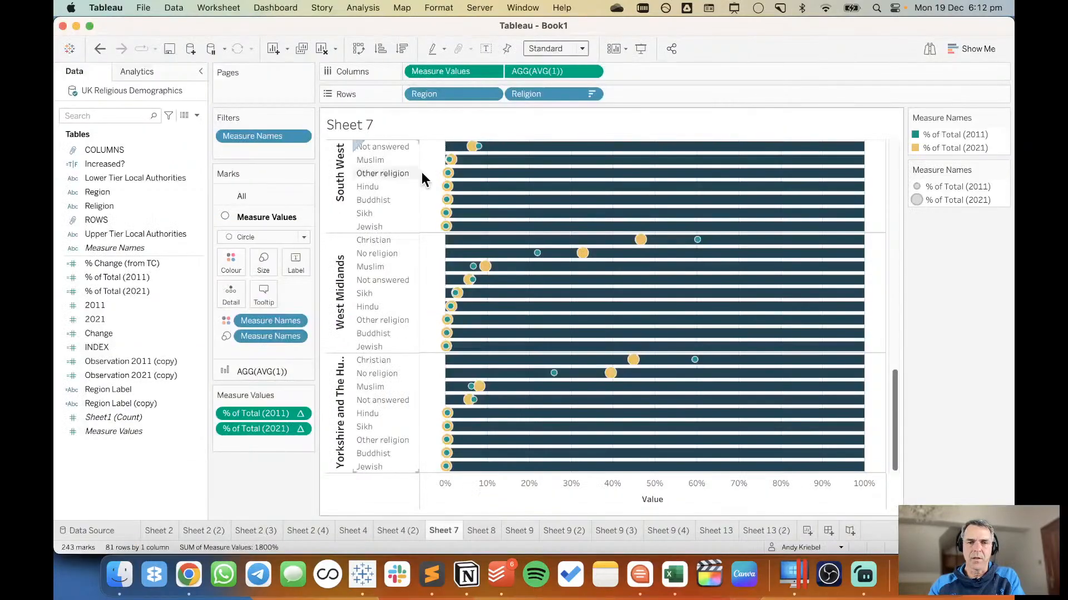
click(243, 370)
click(240, 285)
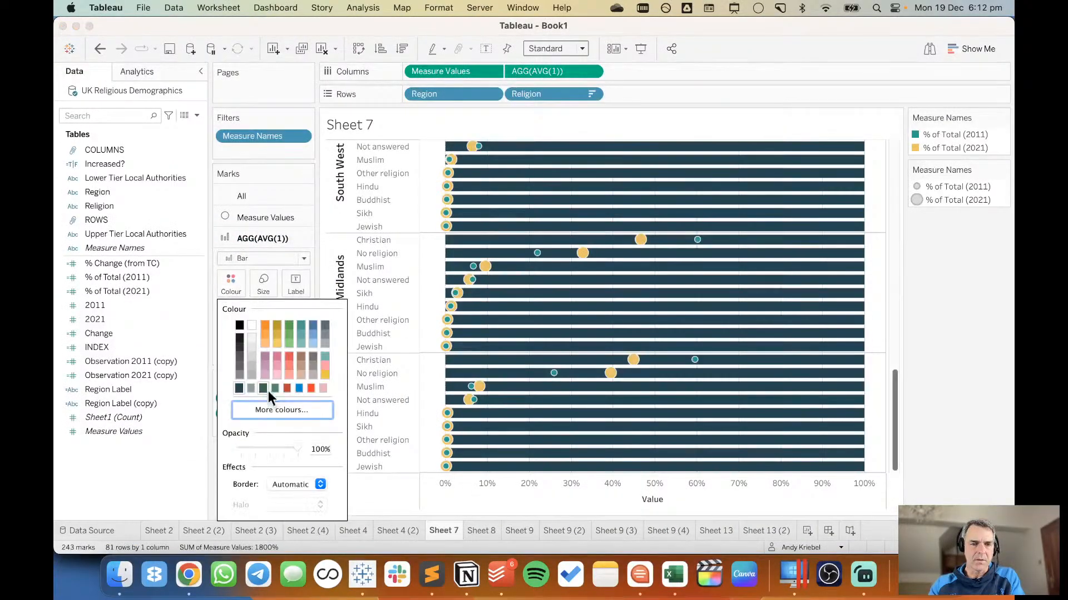
click(282, 409)
key(super+Tab)
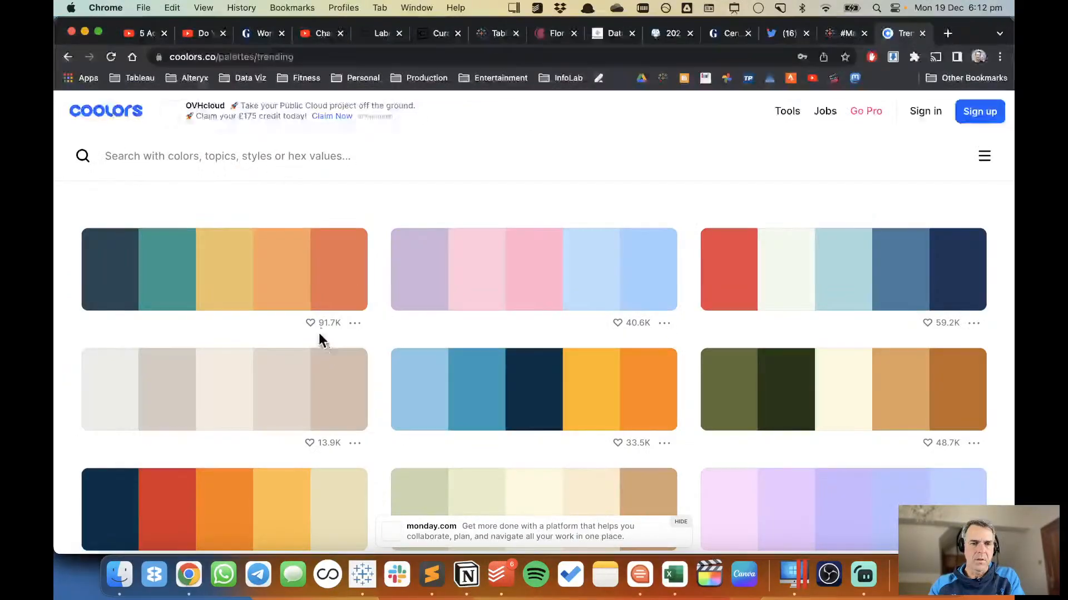
key(super+Tab)
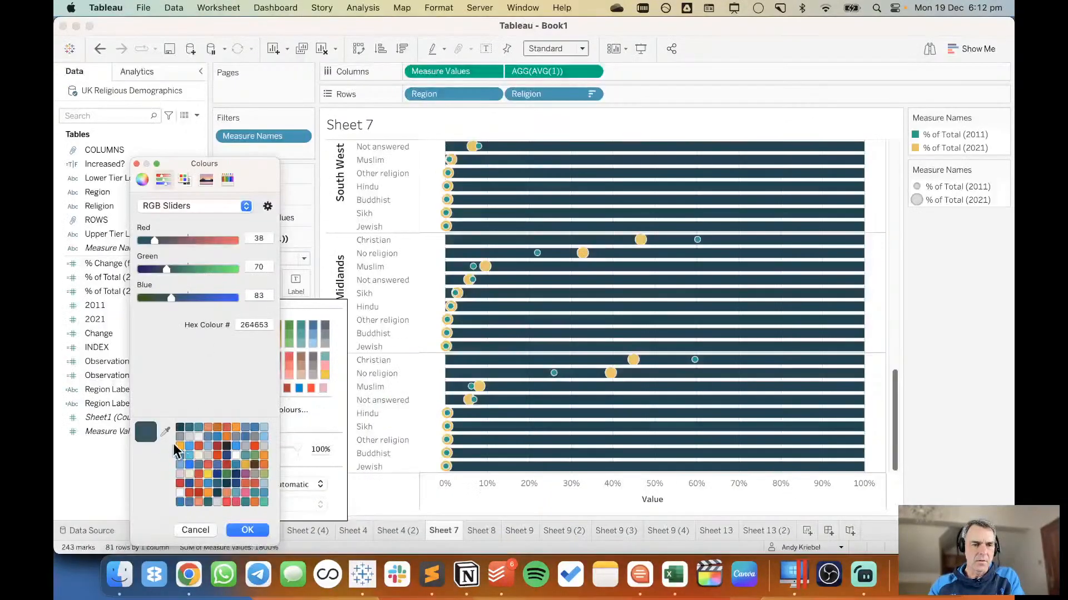
double_click(248, 324)
right_click(255, 325)
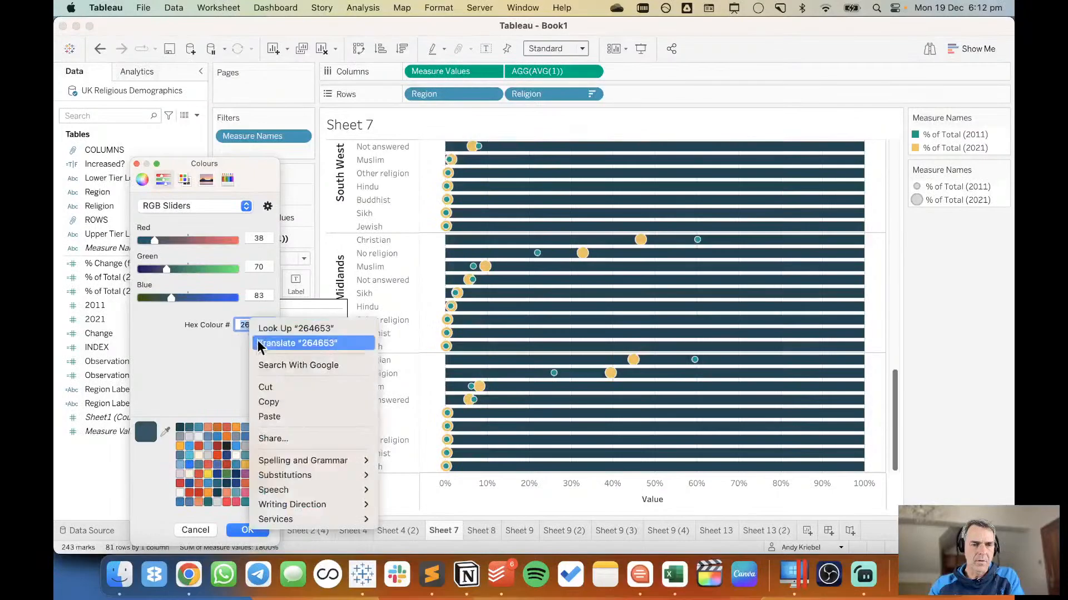
click(268, 416)
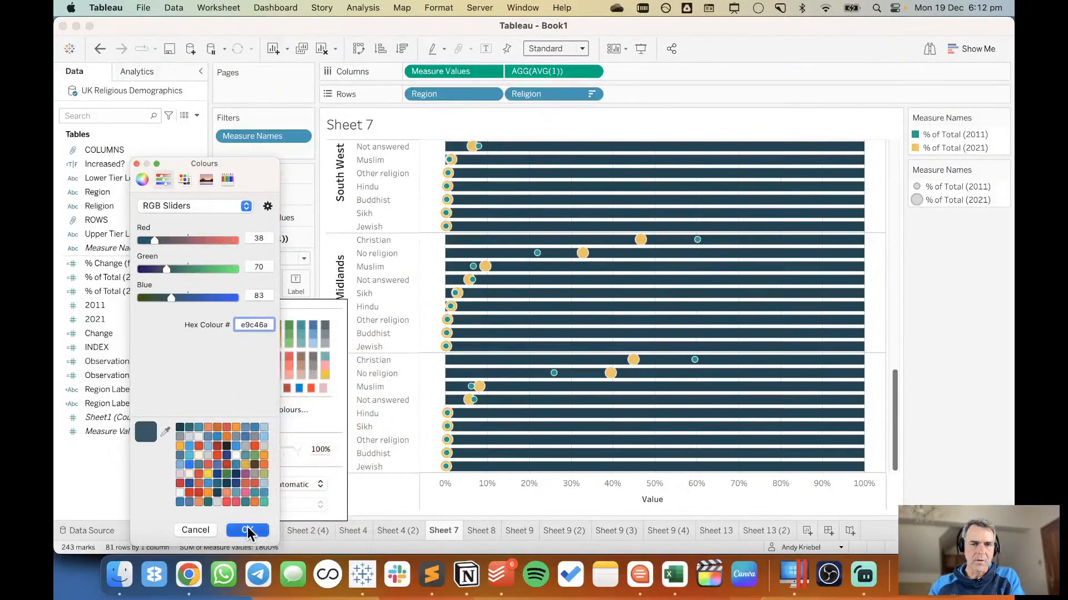
click(249, 529)
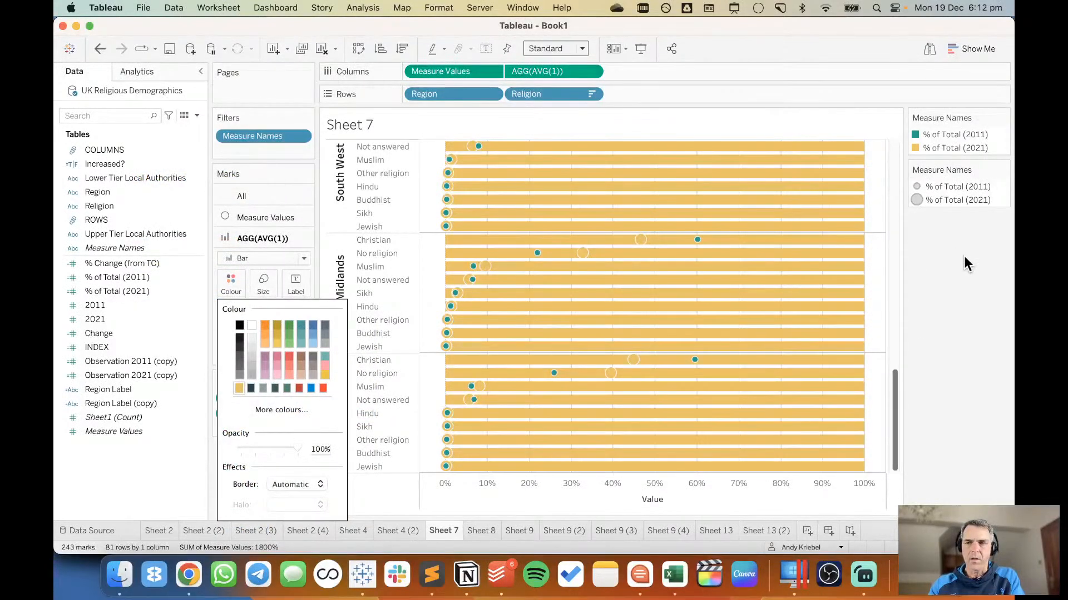
Copy hex 264653 from the first Coolors palette and apply it to % of Total (2021) in Tableau's Measure Names colours.
click(993, 150)
double_click(993, 150)
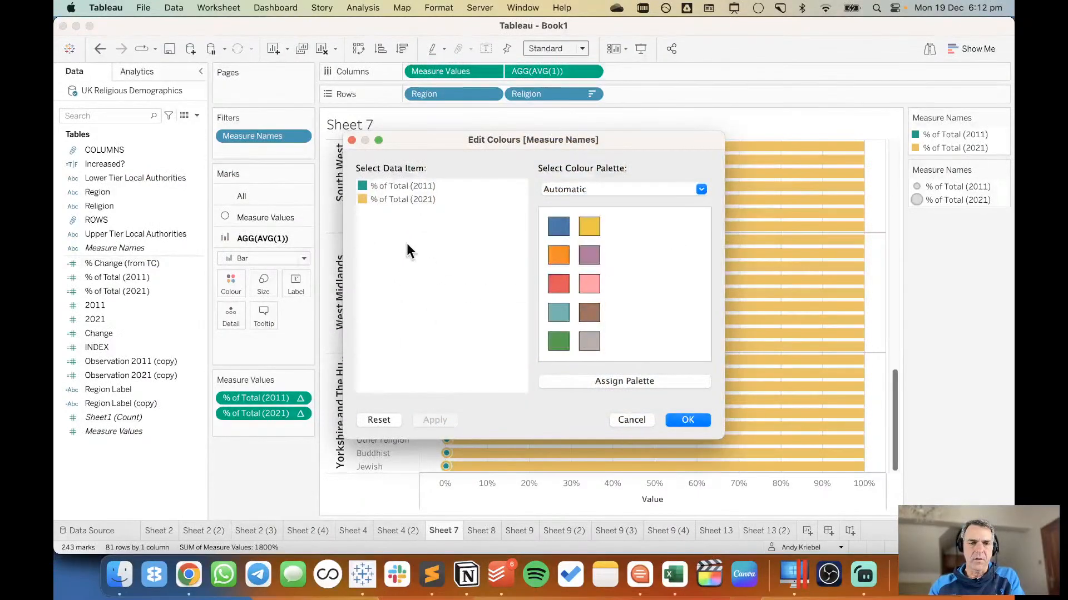
key(super+Tab)
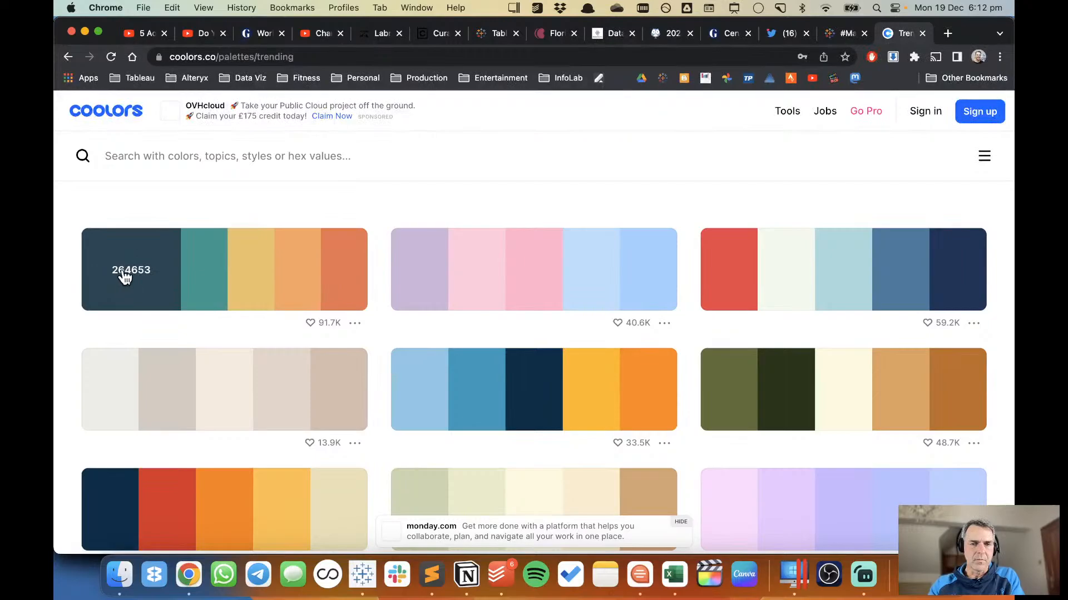
key(super+Tab)
double_click(405, 200)
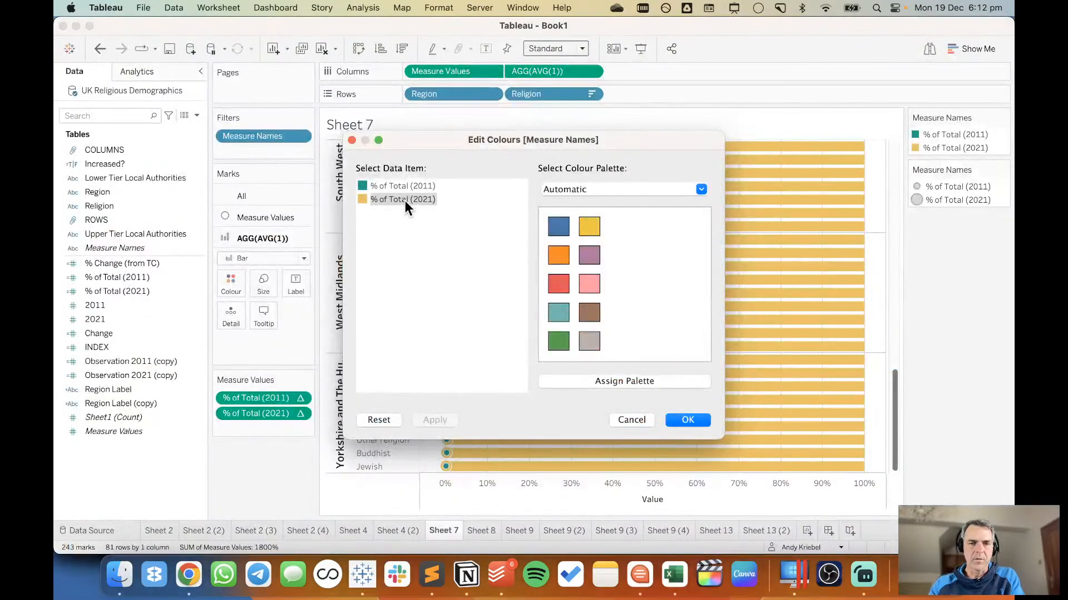
right_click(245, 324)
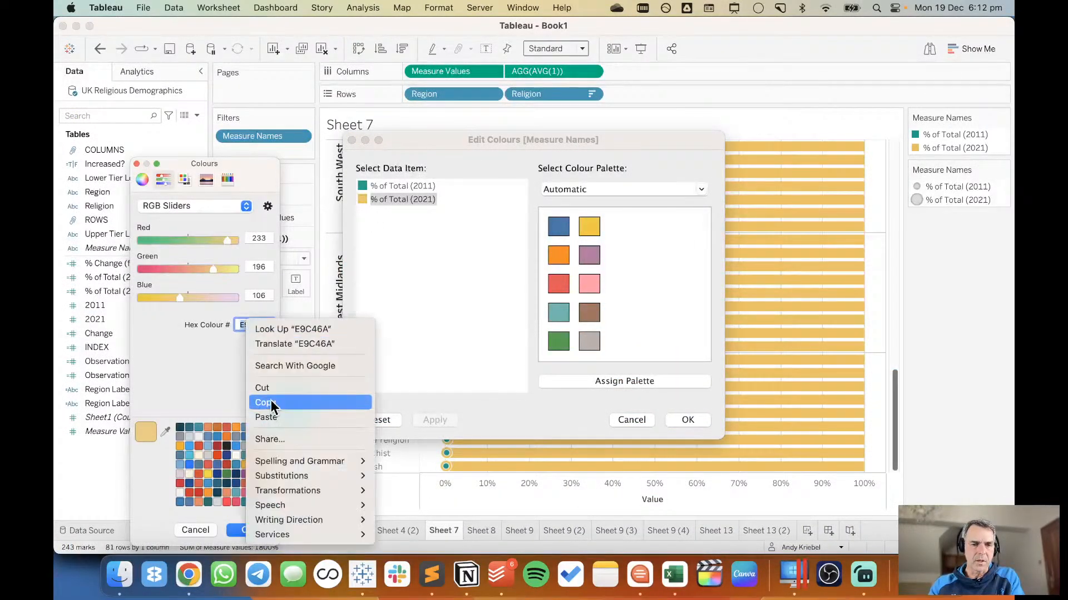
click(275, 419)
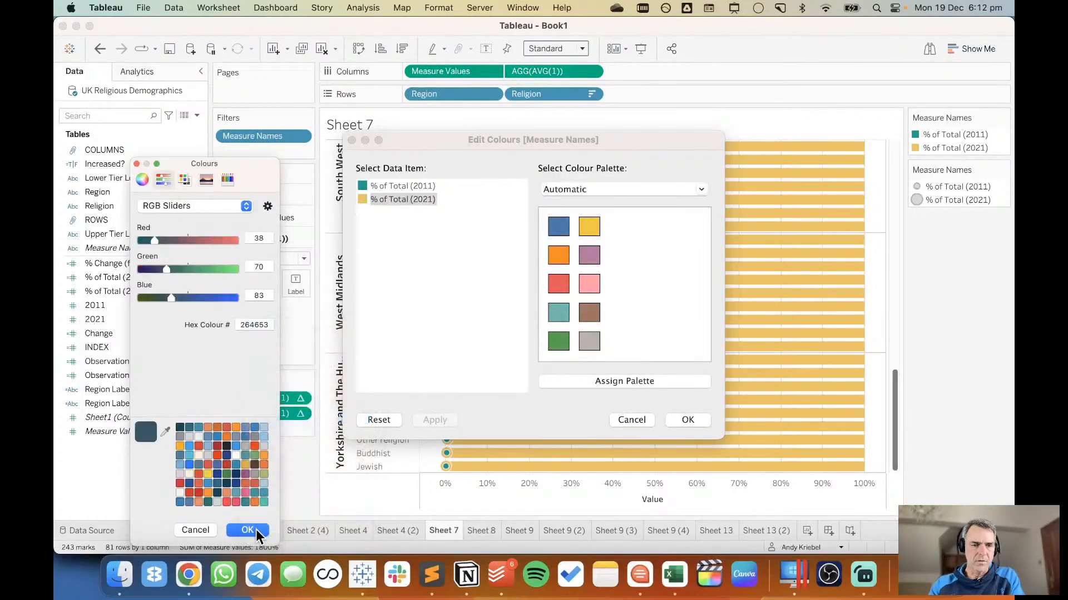
click(256, 529)
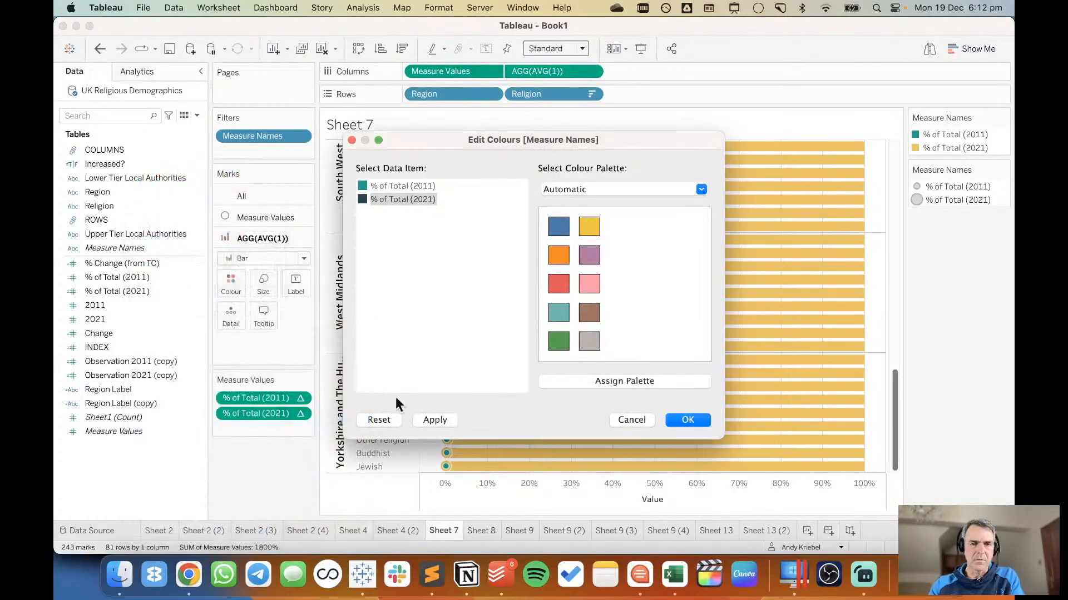
click(688, 421)
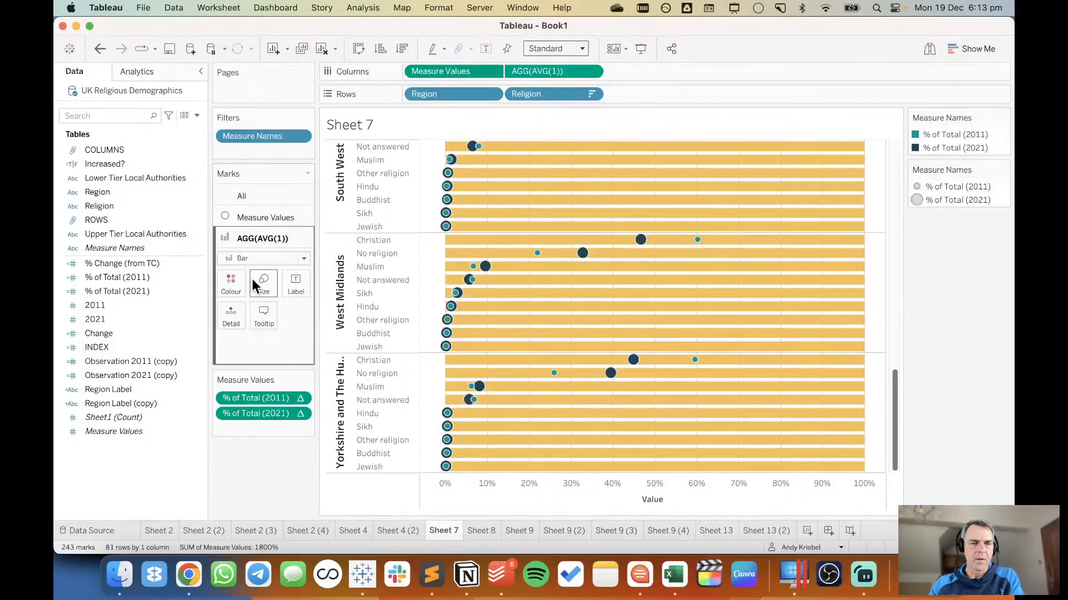
Set the AGG(AVG(1)) bars to the preset yellow swatch.
click(230, 283)
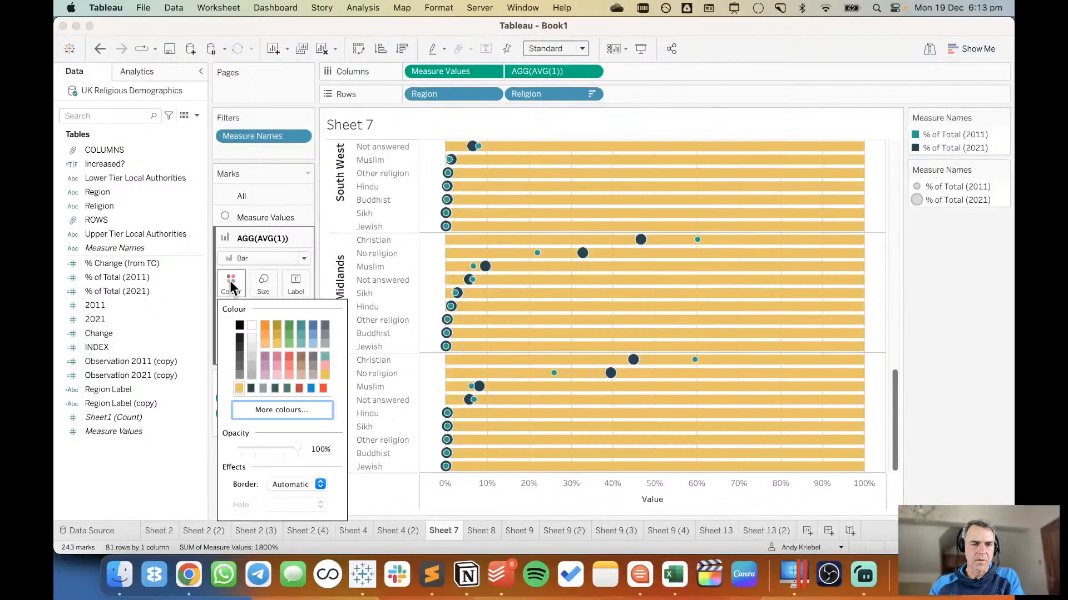
click(325, 375)
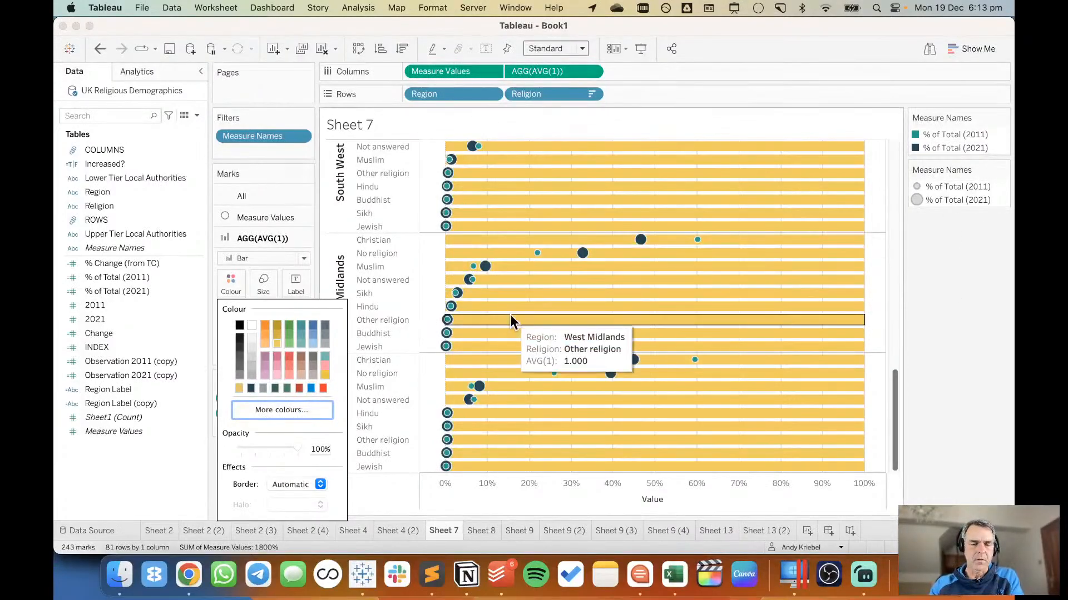
Switch to Coolors and look through the trending palettes for alternative colours for the Tableau chart.
key(super+Tab)
scroll(510, 315, down, 4)
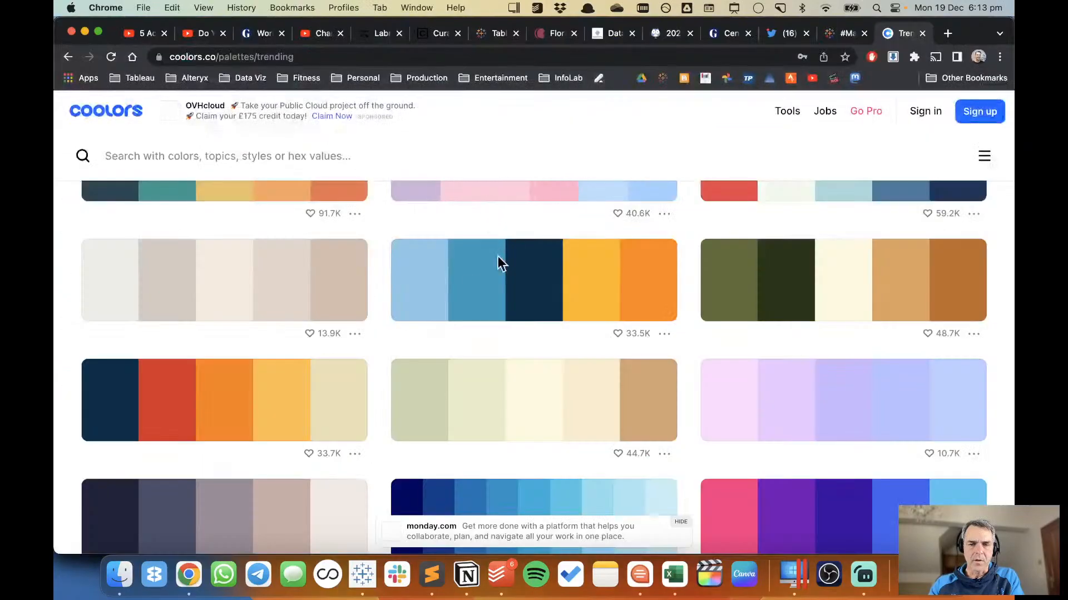
scroll(533, 333, up, 5)
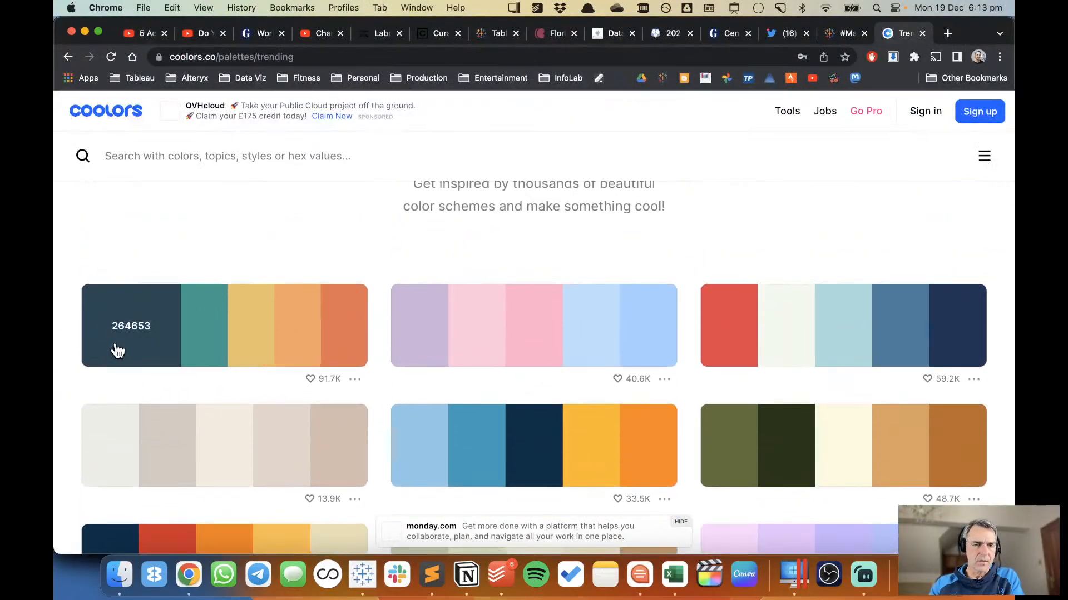
scroll(116, 350, down, 4)
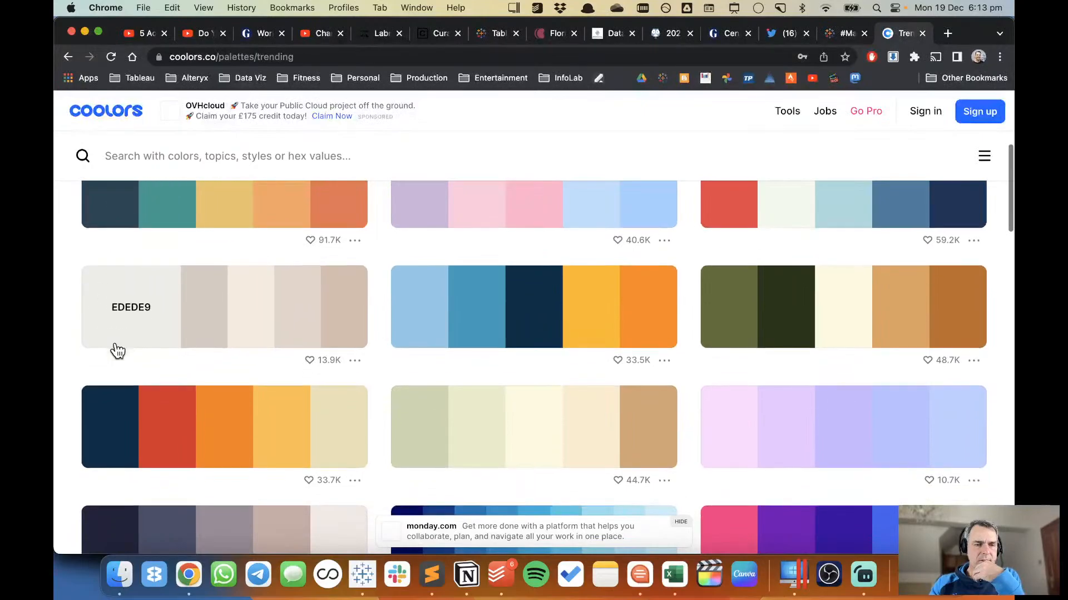
scroll(117, 351, up, 2)
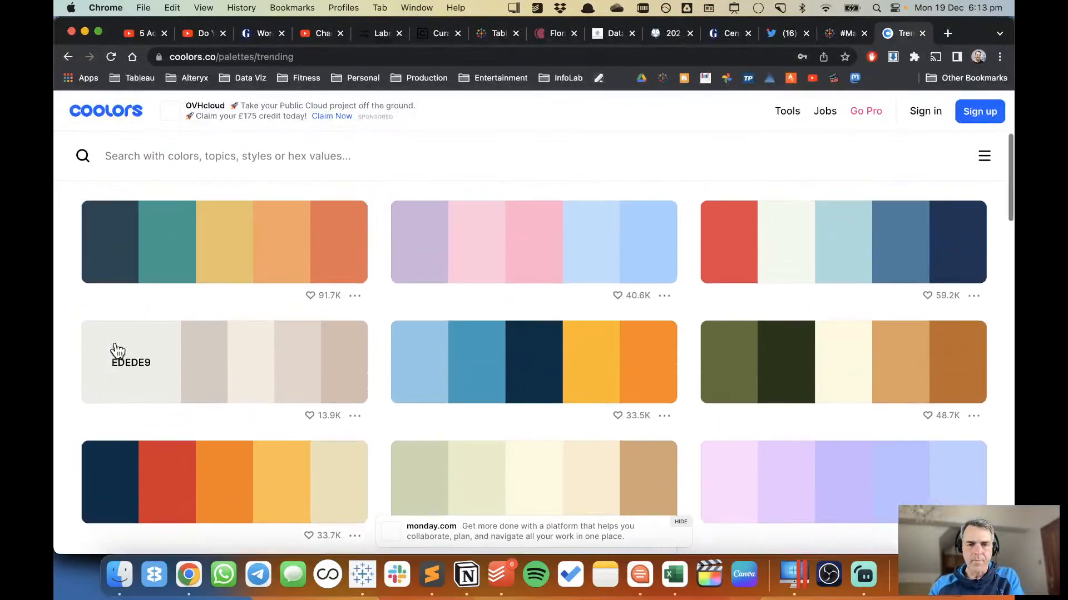
click(436, 371)
key(super+Tab)
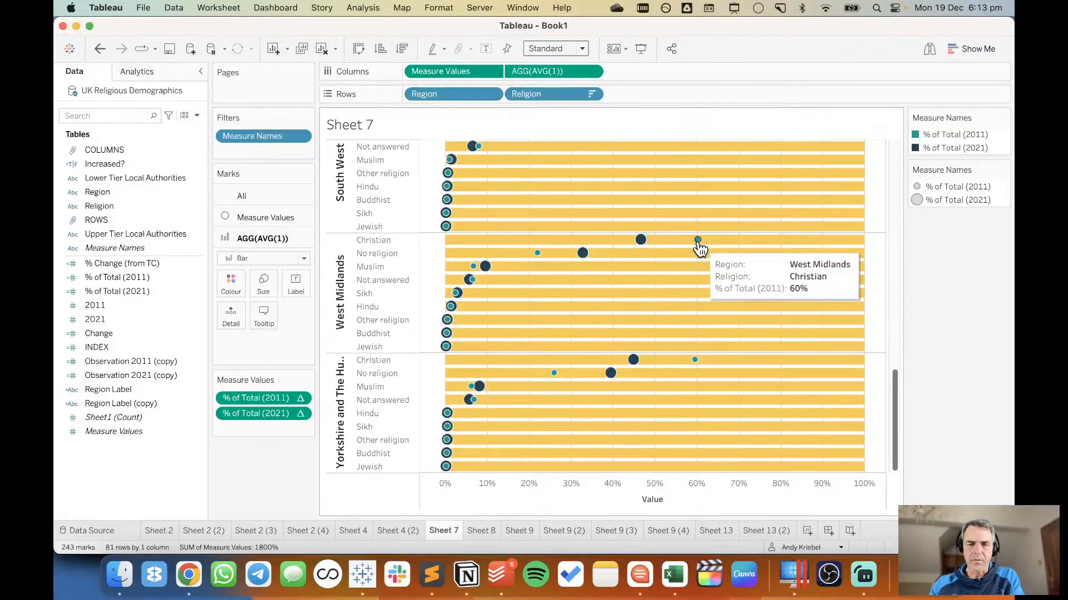
Copy hex E76F51 from the first Coolors palette and apply it to % of Total (2011) in Tableau's Measure Names colours.
key(super+Tab)
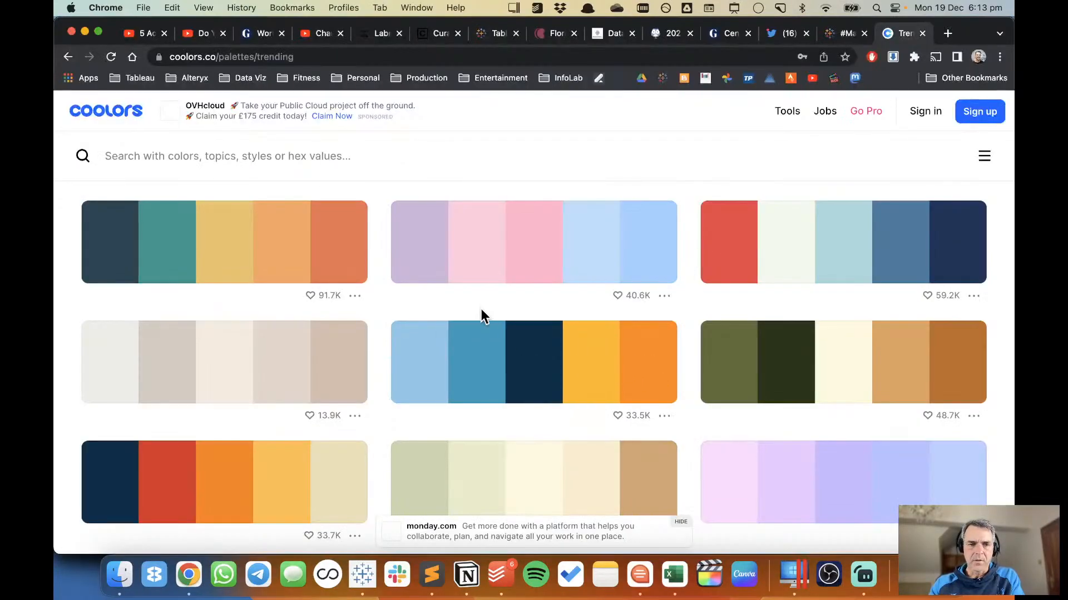
click(326, 250)
key(super+Tab)
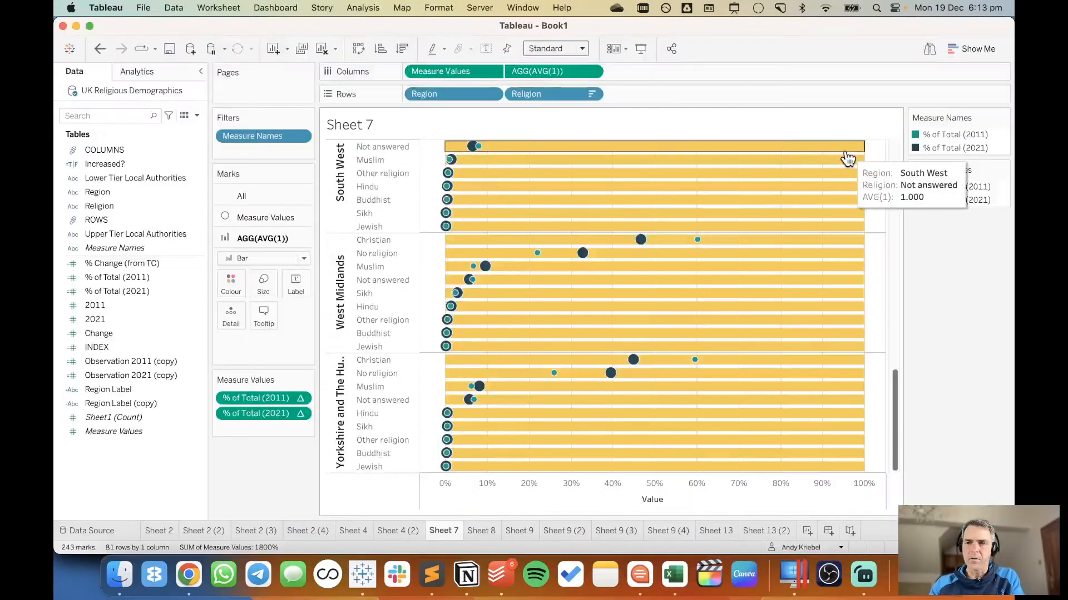
double_click(995, 143)
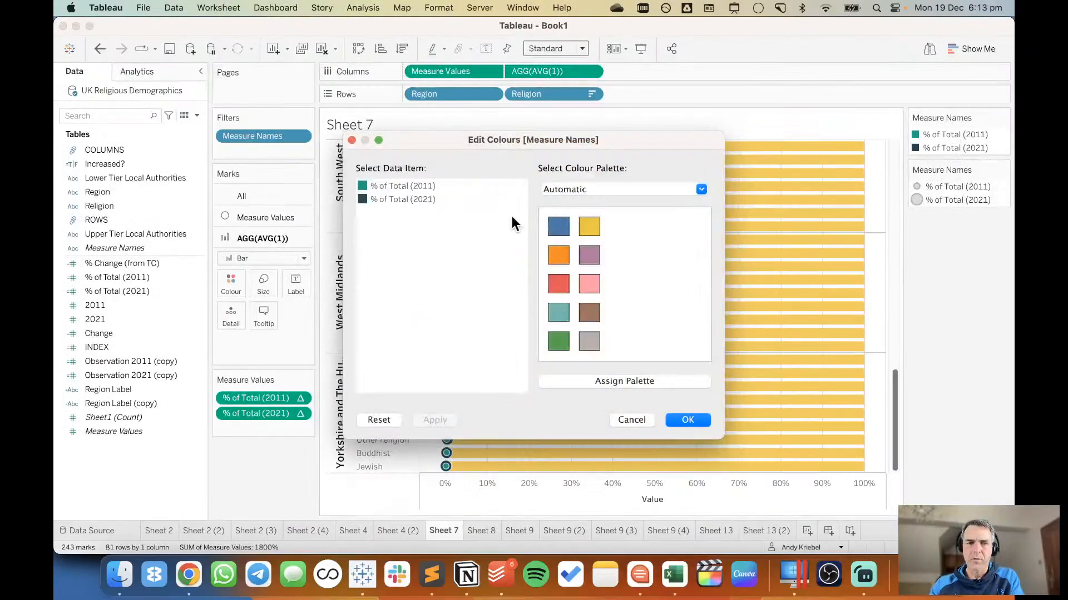
double_click(376, 185)
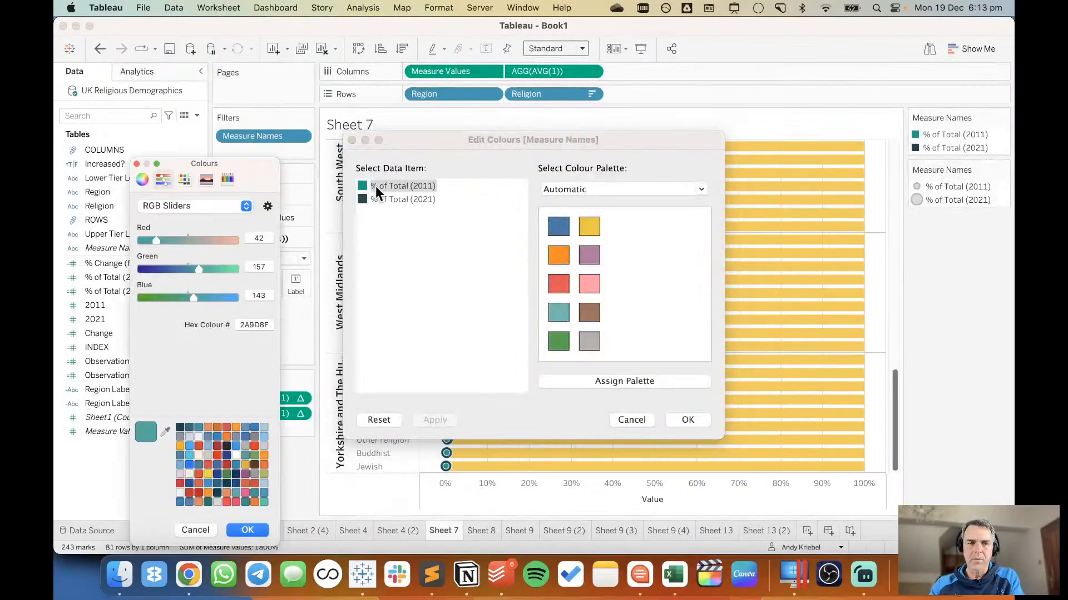
double_click(254, 325)
right_click(254, 326)
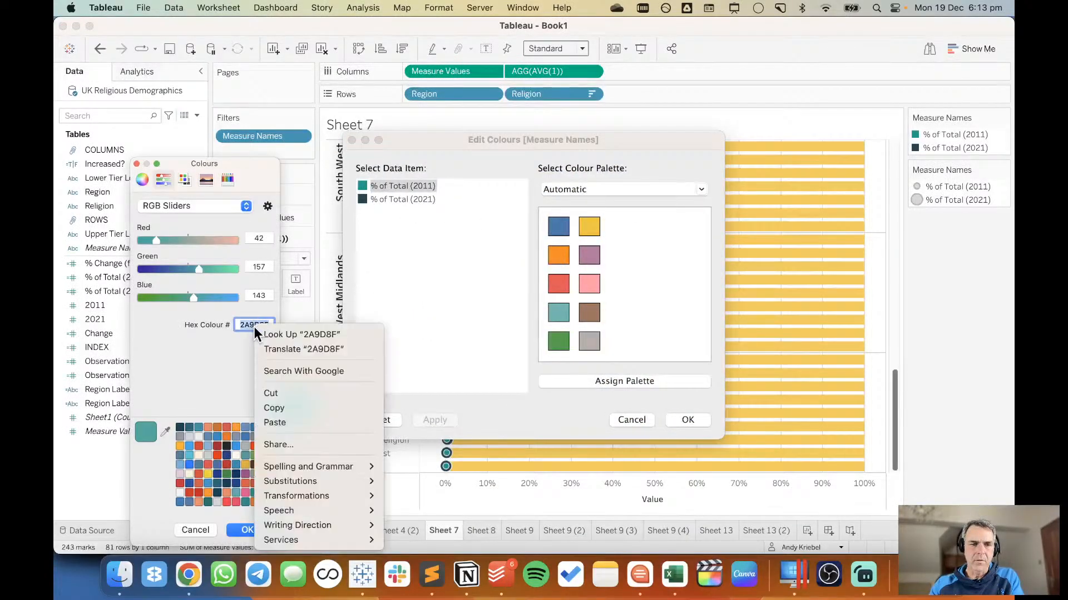
click(281, 419)
key(Return)
click(248, 530)
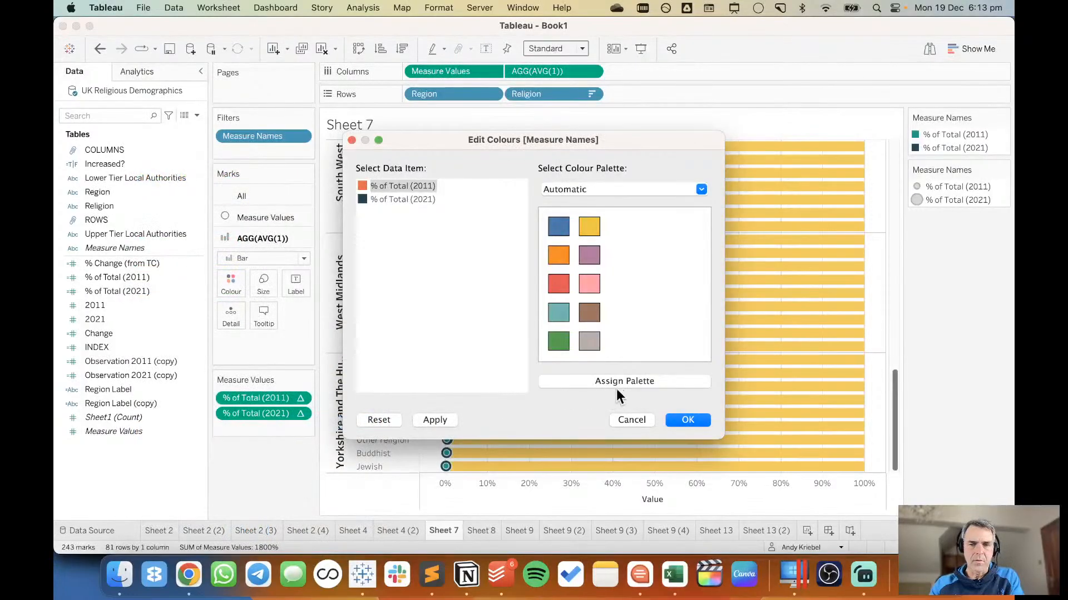
click(688, 419)
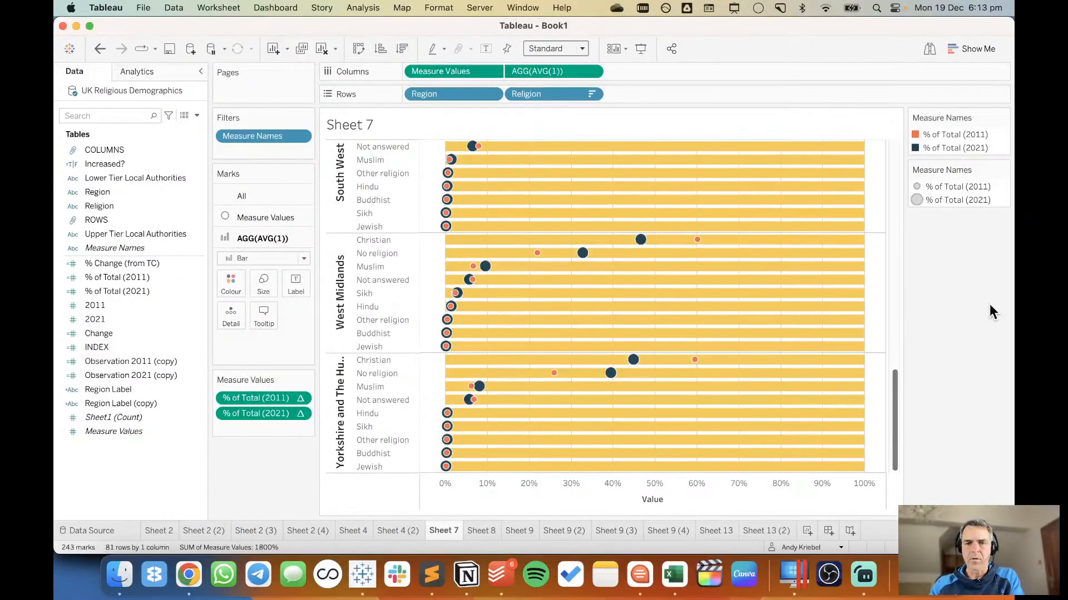
Copy red hex E63946 from the red-to-navy Coolors palette and apply it to % of Total (2011) in Tableau's Measure Names colours.
key(super+Tab)
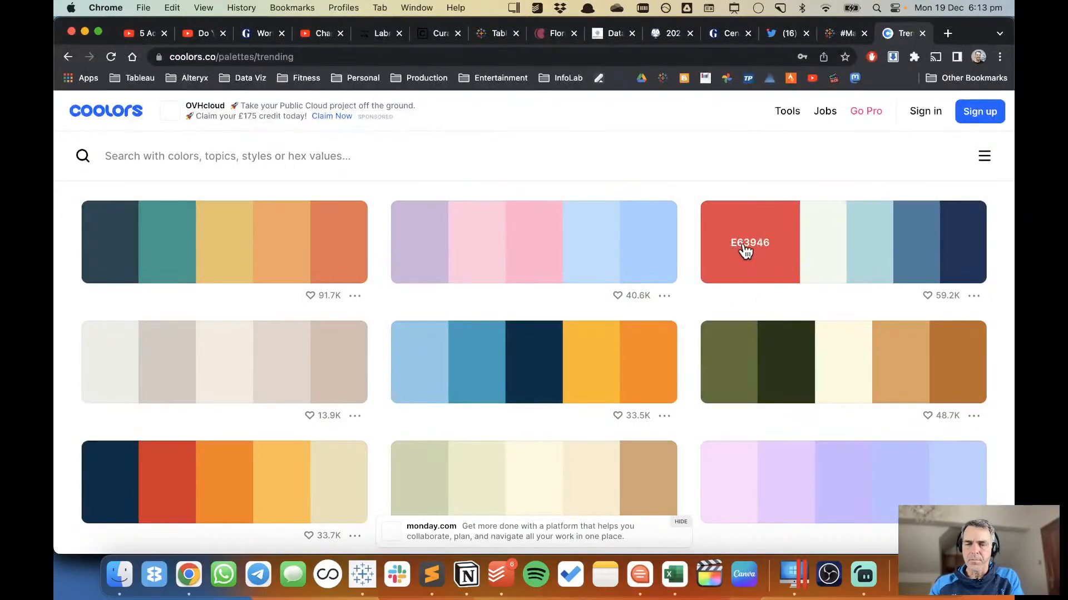
key(super+Tab)
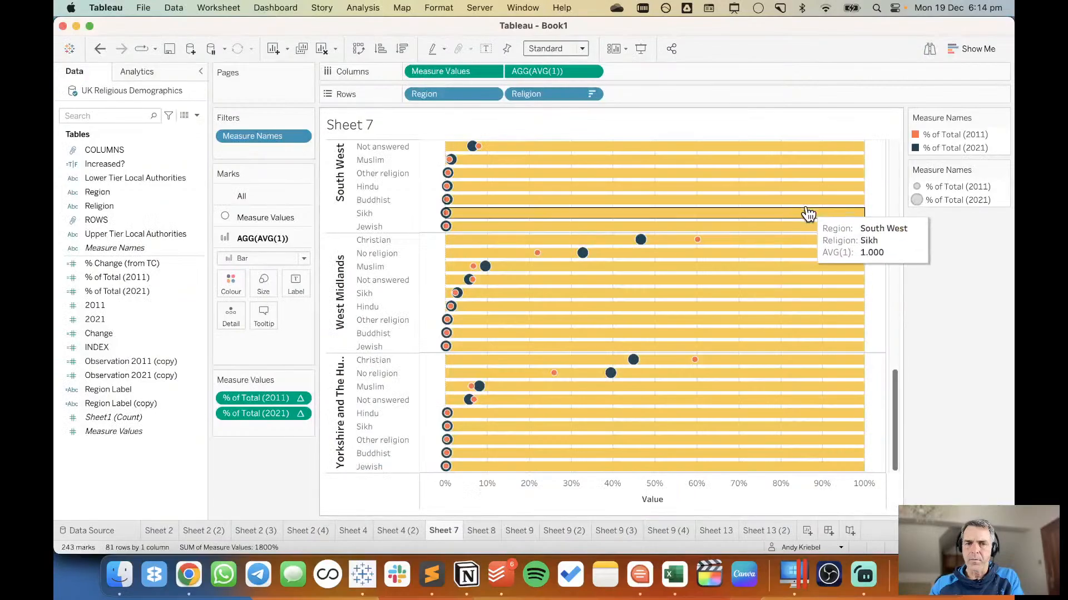
double_click(993, 148)
double_click(363, 186)
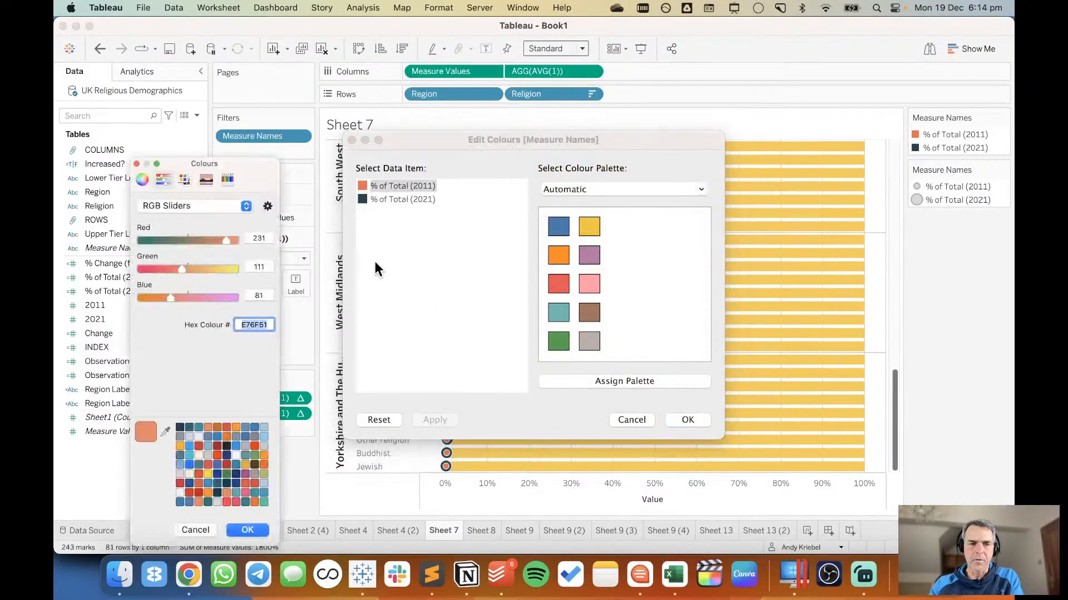
right_click(253, 326)
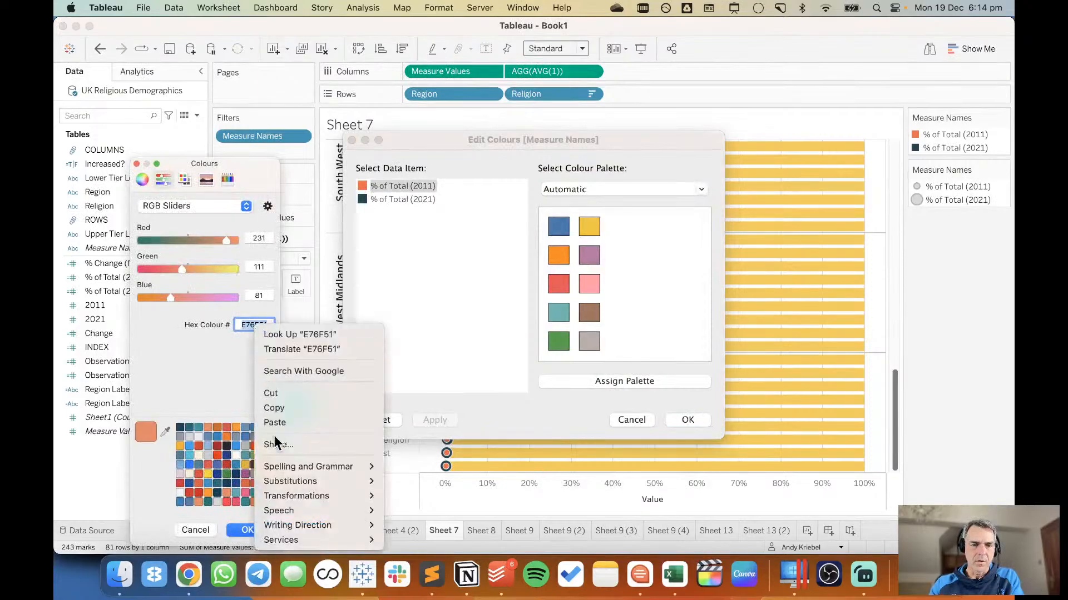
click(285, 422)
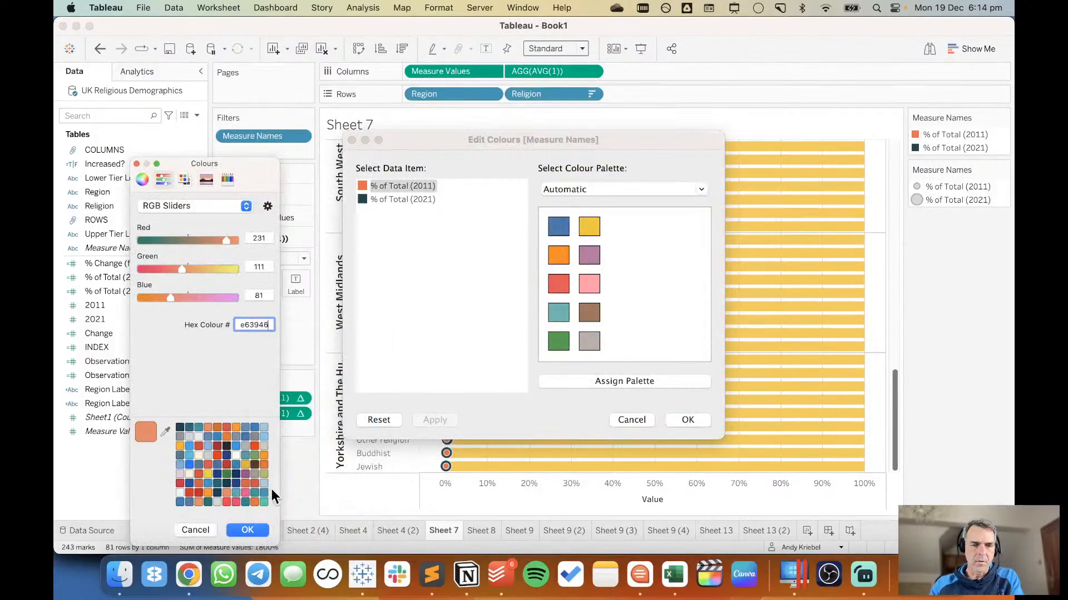
click(254, 529)
click(686, 420)
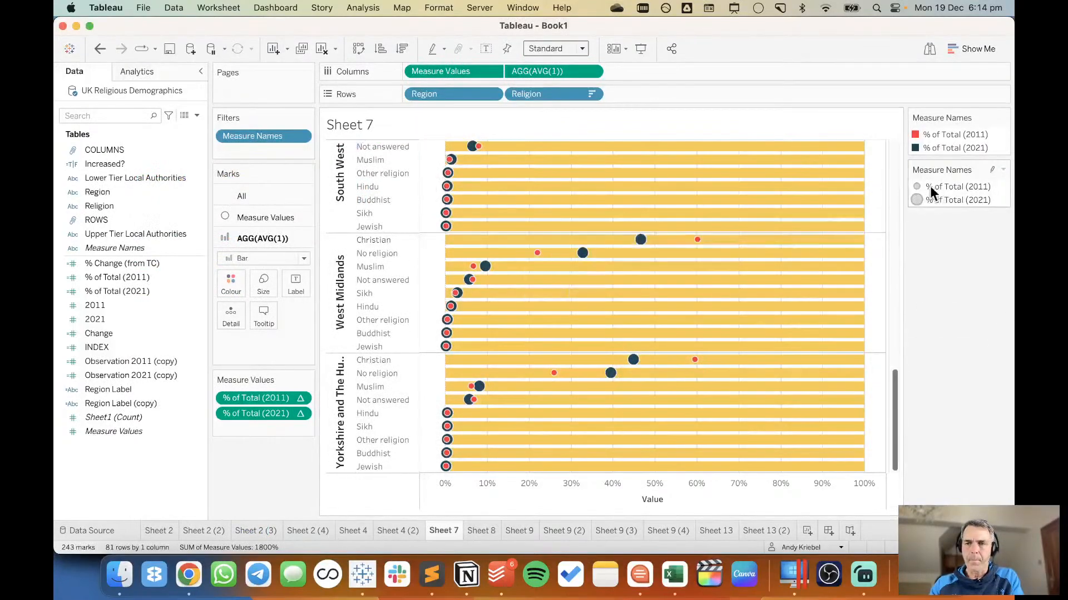
Slightly raise the lower end of the Measure Names mark size range to enlarge the % of Total (2011) circles.
double_click(991, 199)
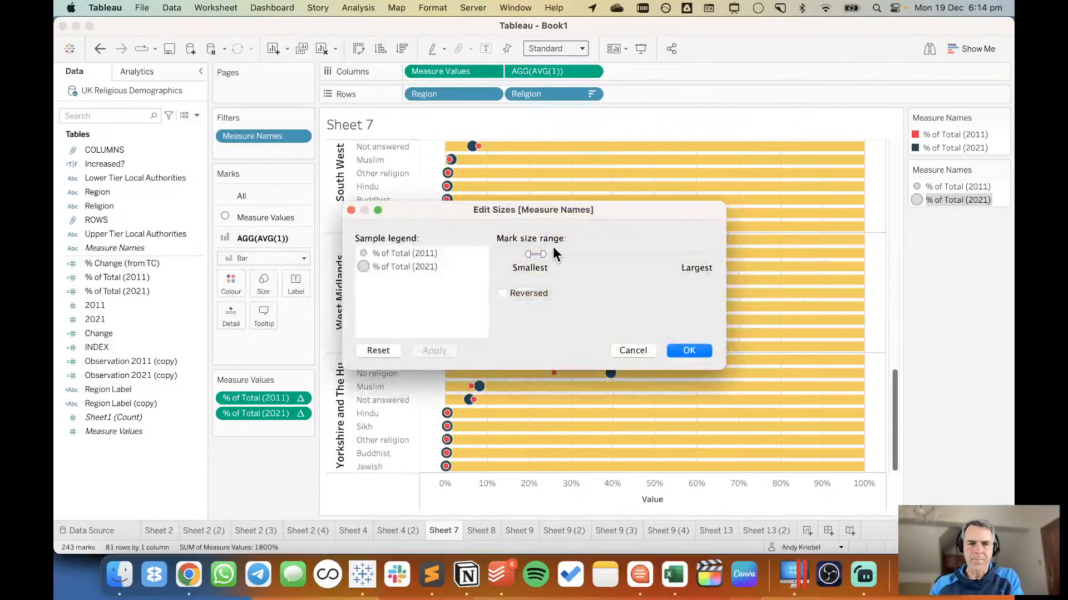
drag(524, 253, 531, 254)
click(689, 350)
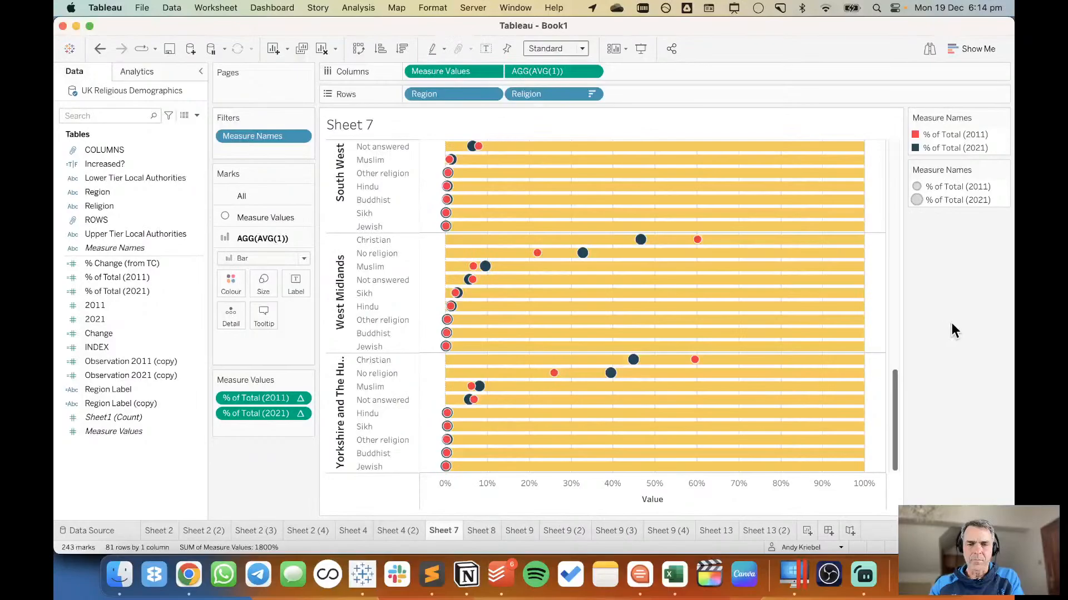
Copy cream hex FEFAE0 from the olive-and-brown Coolors palette and set it as the colour of the AGG(AVG(1)) bars in Tableau.
key(super+Tab)
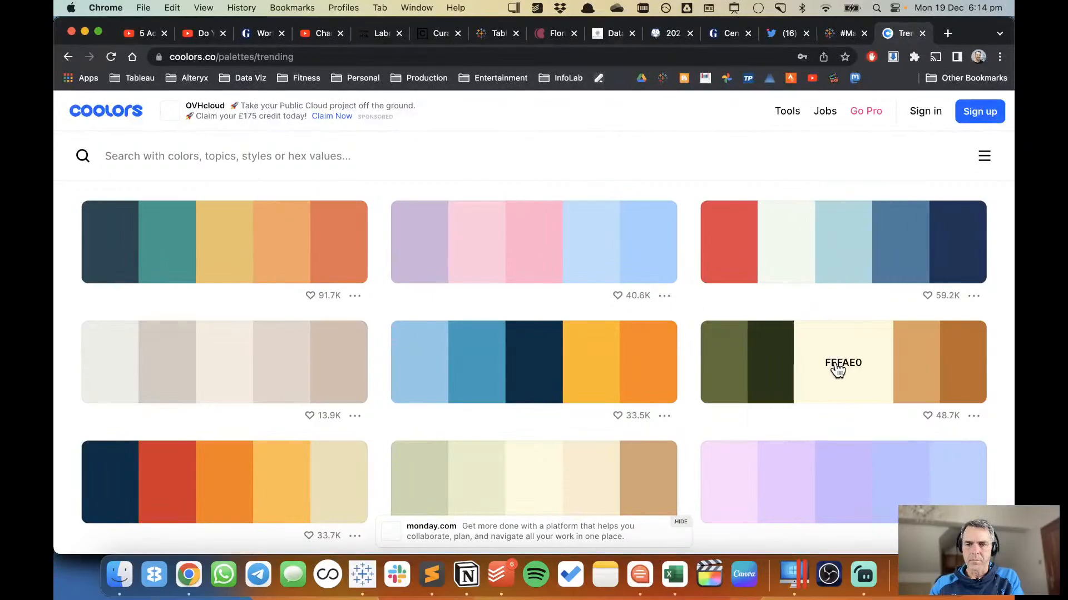
key(super+Tab)
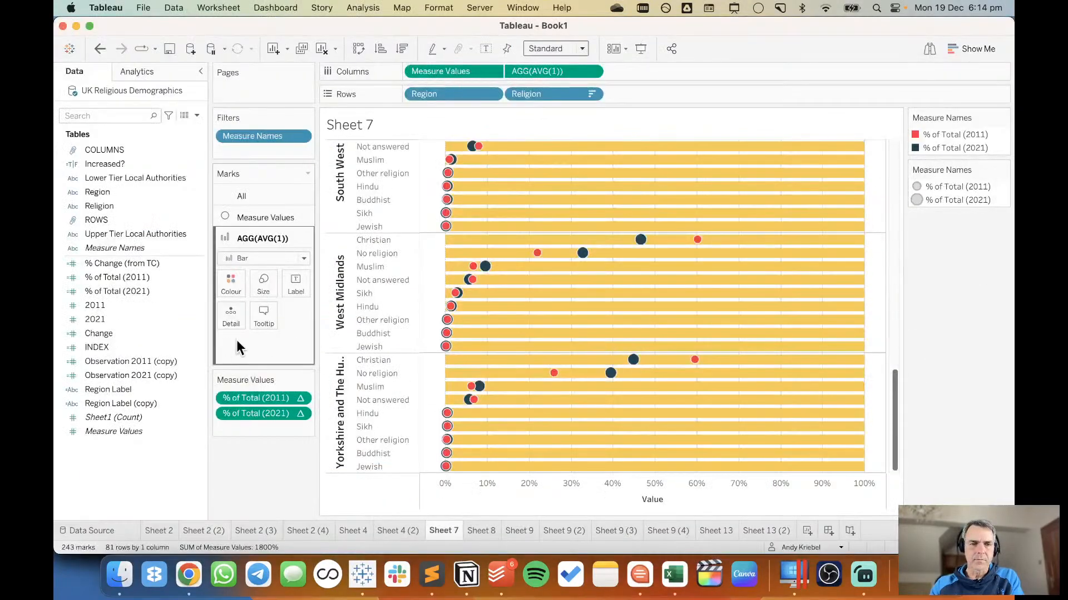
click(232, 285)
click(275, 409)
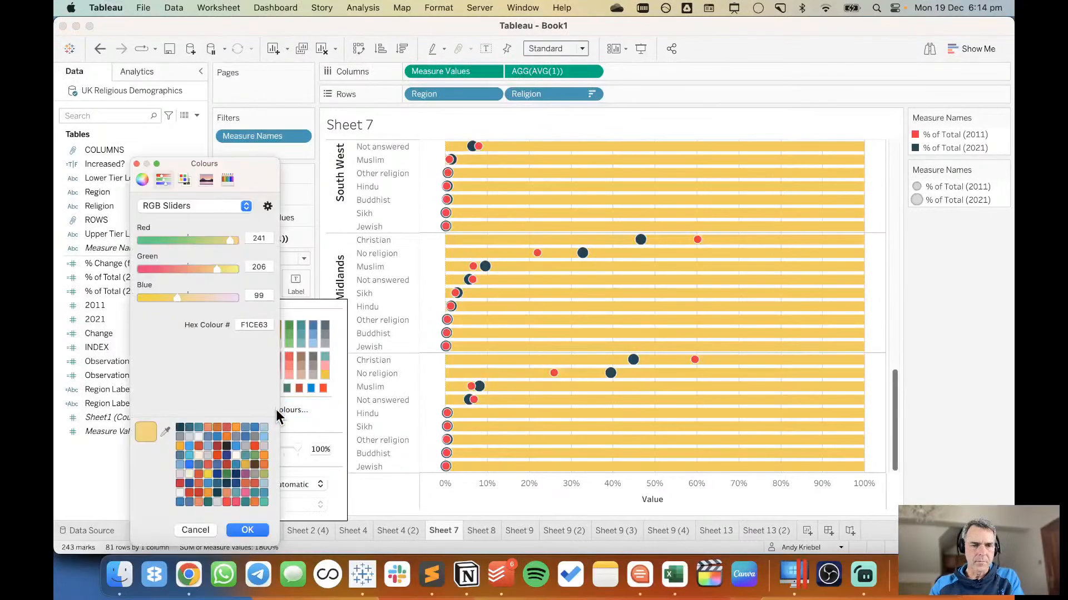
double_click(253, 323)
right_click(255, 324)
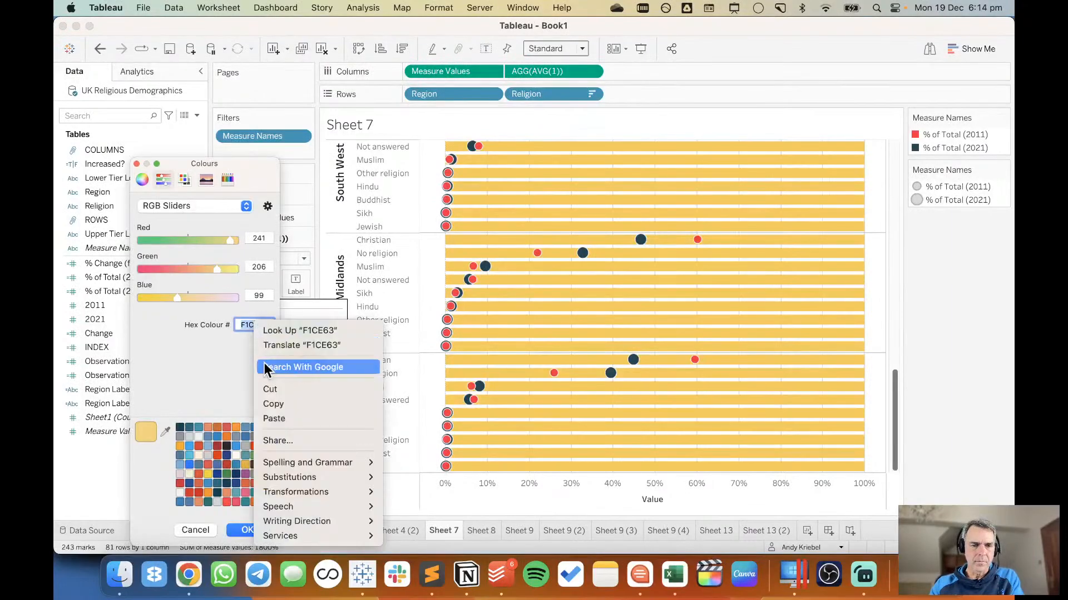
click(273, 419)
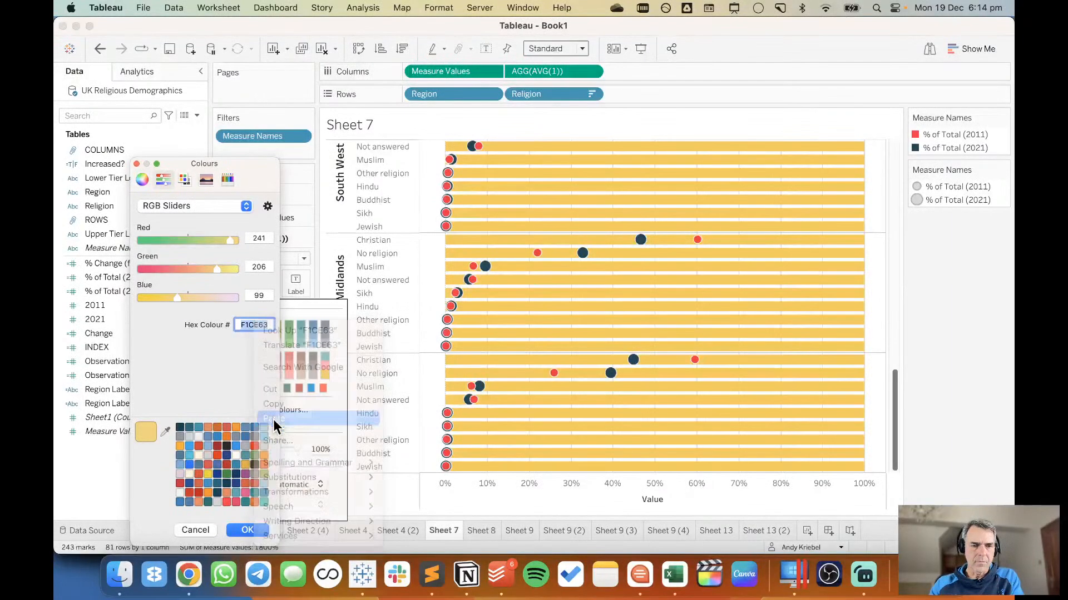
click(248, 530)
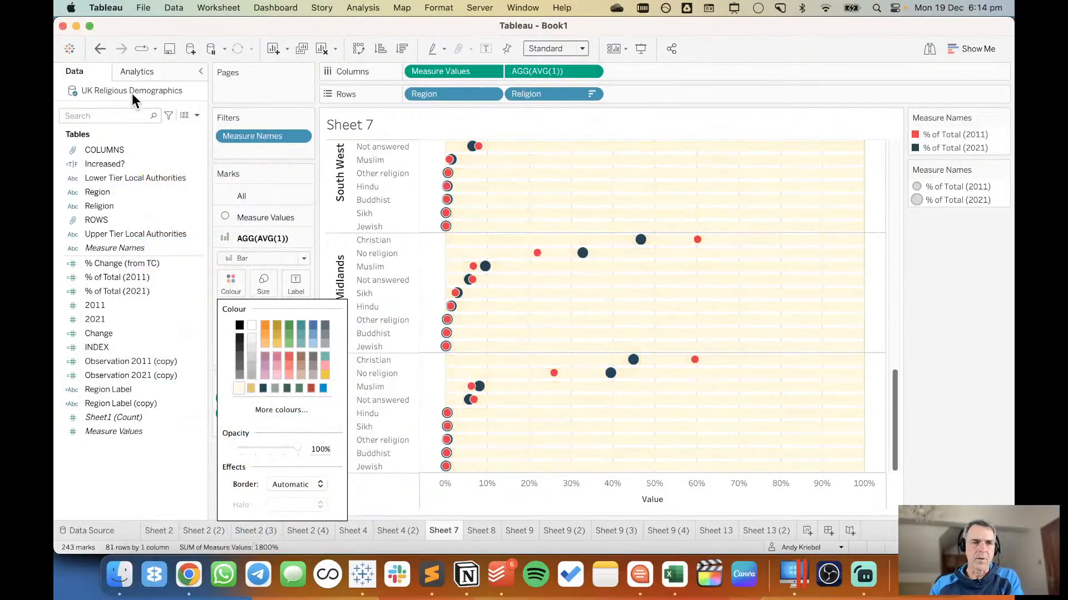
Undo the cream colour in favour of light grey for the AGG(AVG(1)) bars, and slightly widen the Region header column.
click(100, 49)
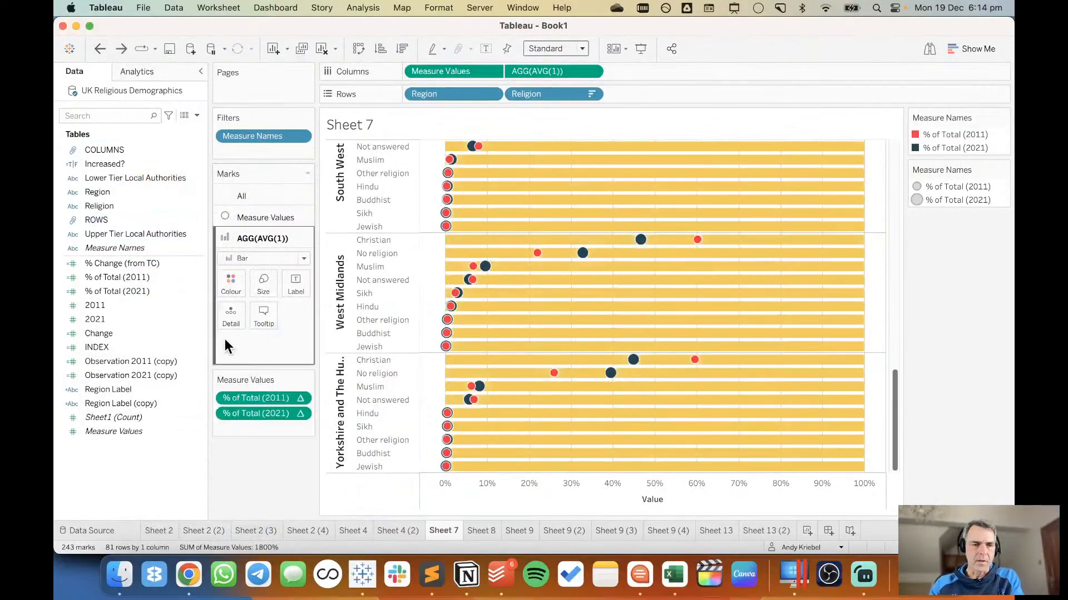
click(230, 282)
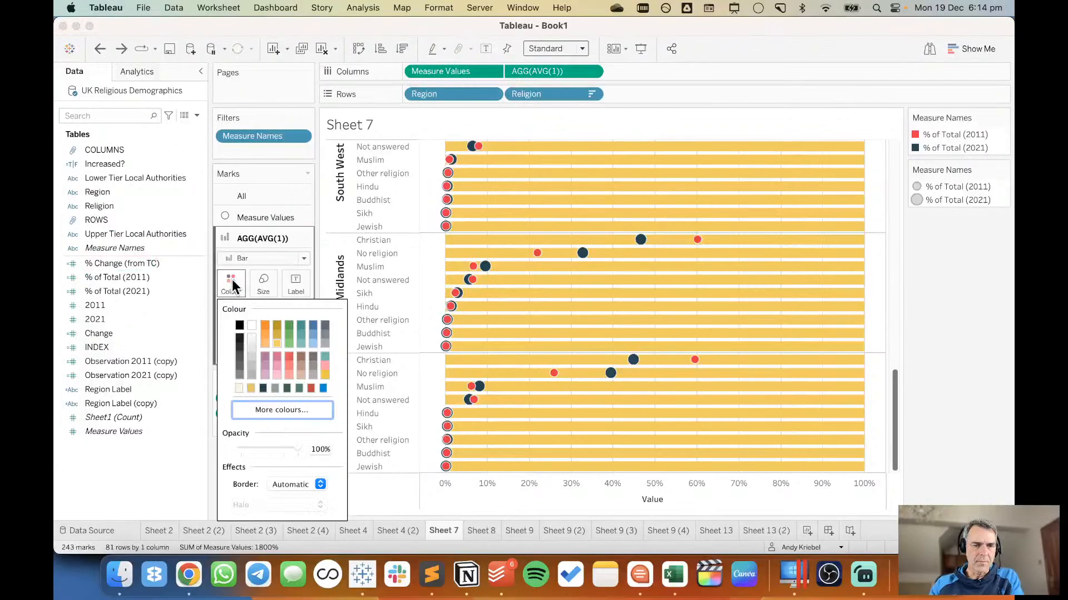
click(252, 346)
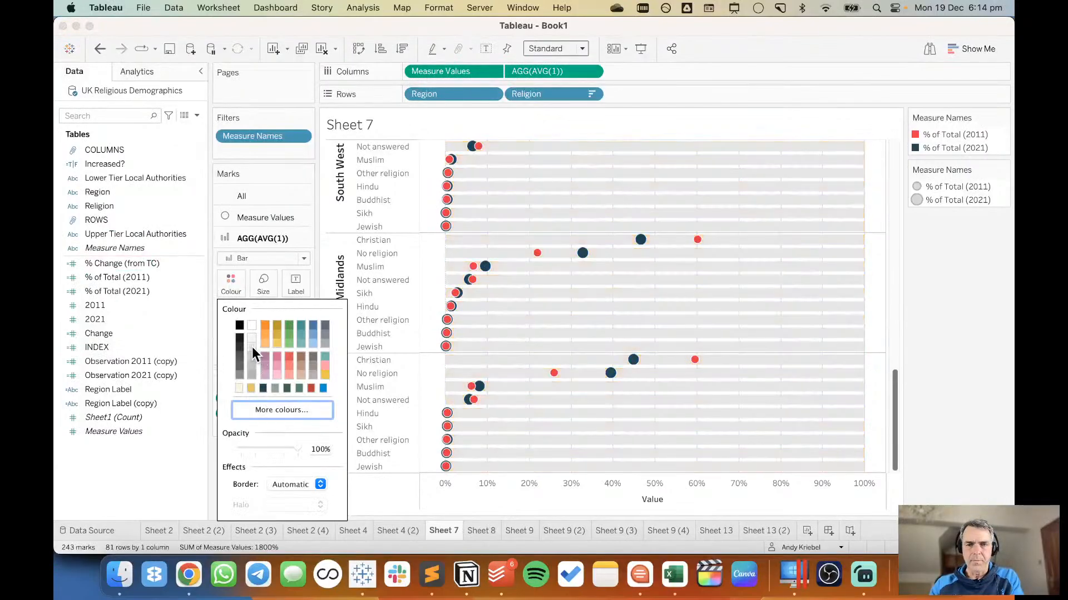
click(956, 309)
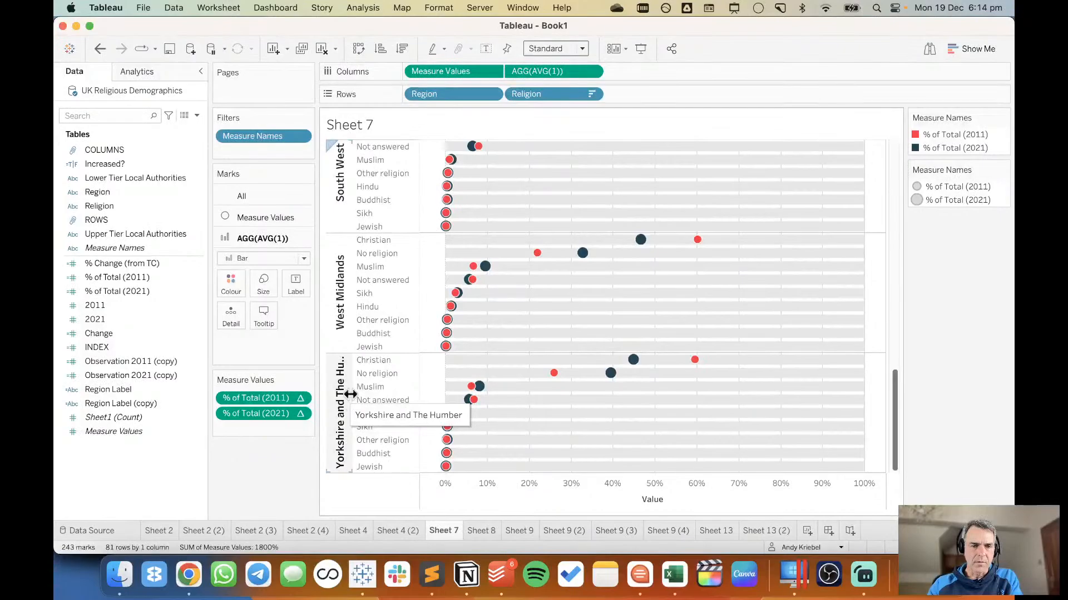
drag(352, 392, 361, 394)
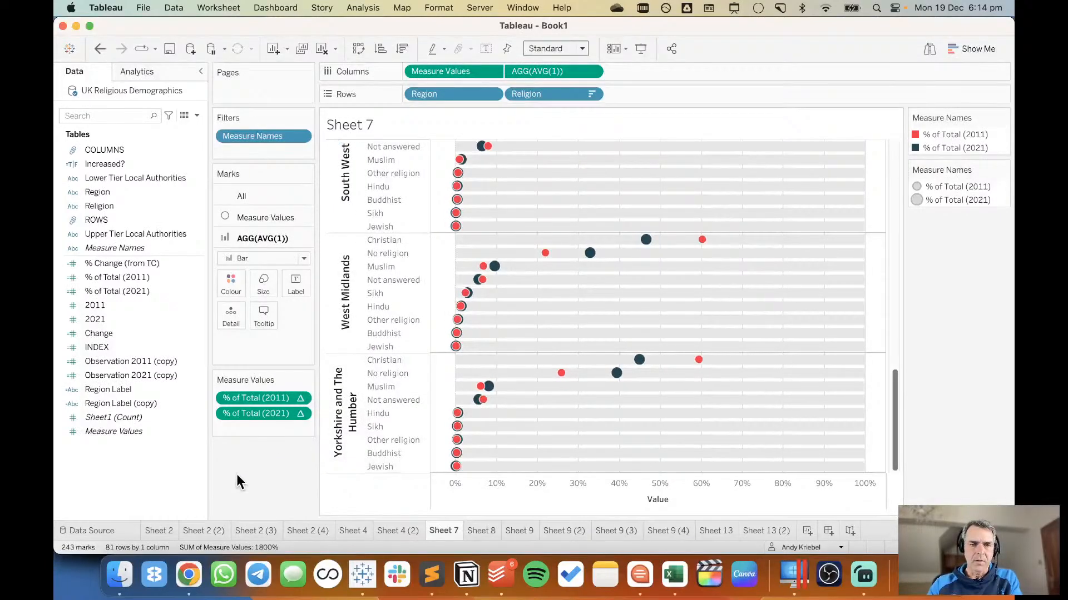
Set the font for all text in the workbook to UNI SANS.
click(438, 7)
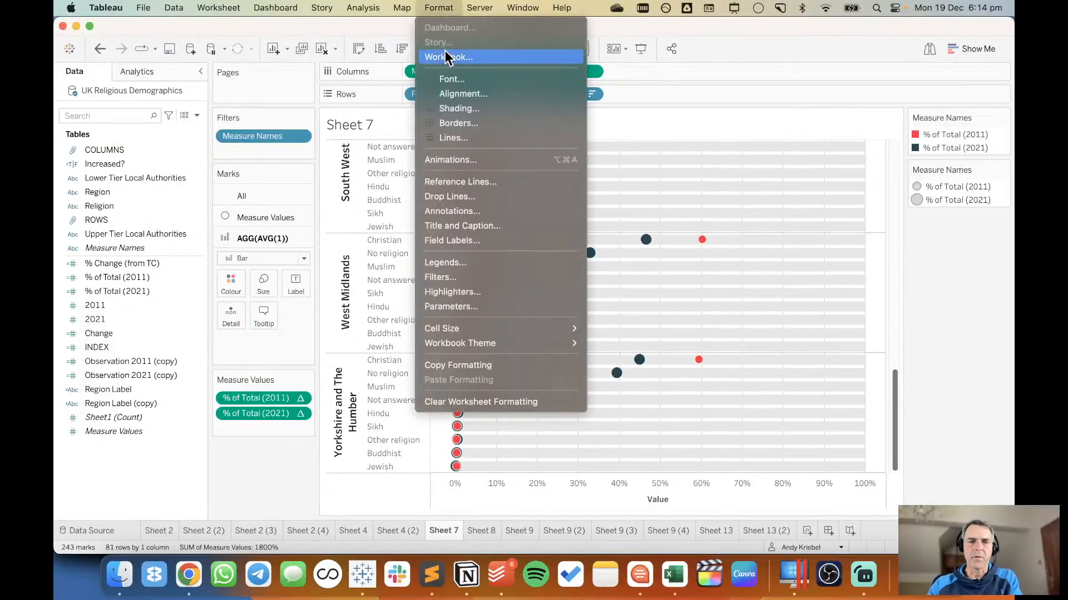
click(445, 57)
click(134, 121)
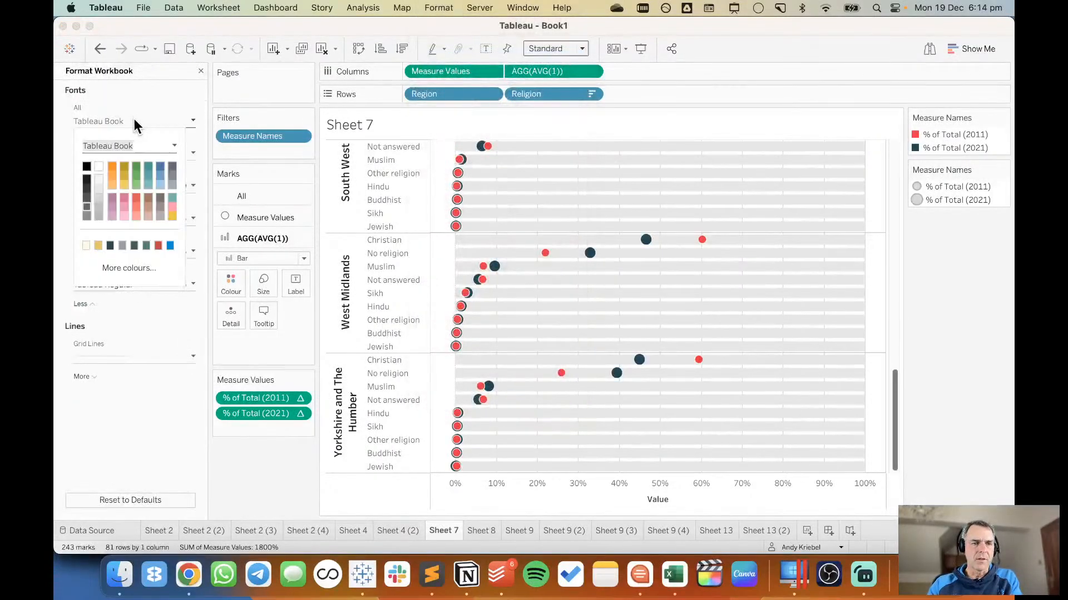
click(174, 146)
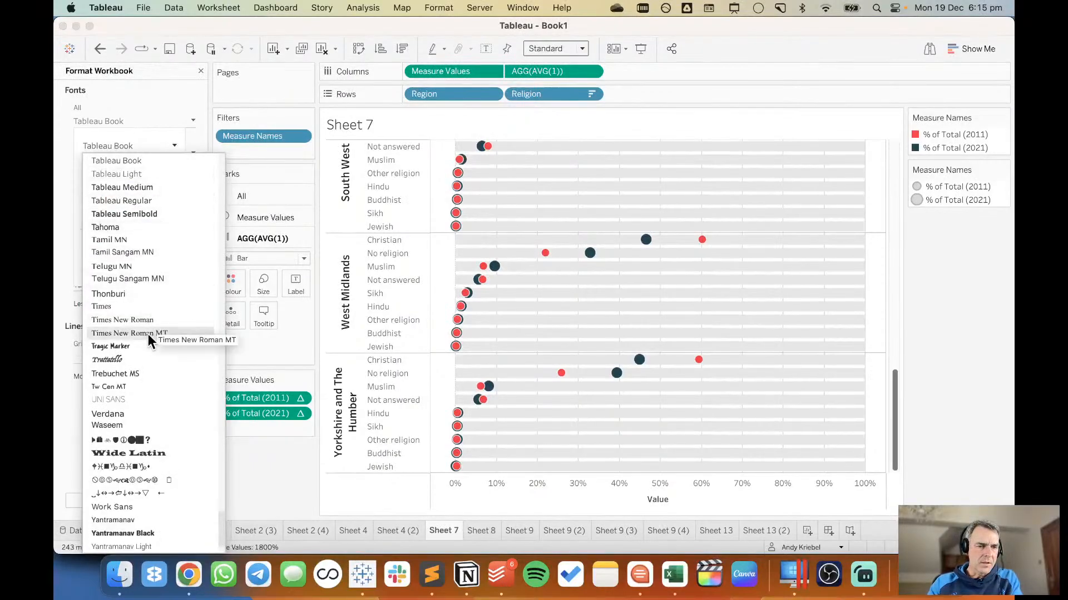
click(128, 396)
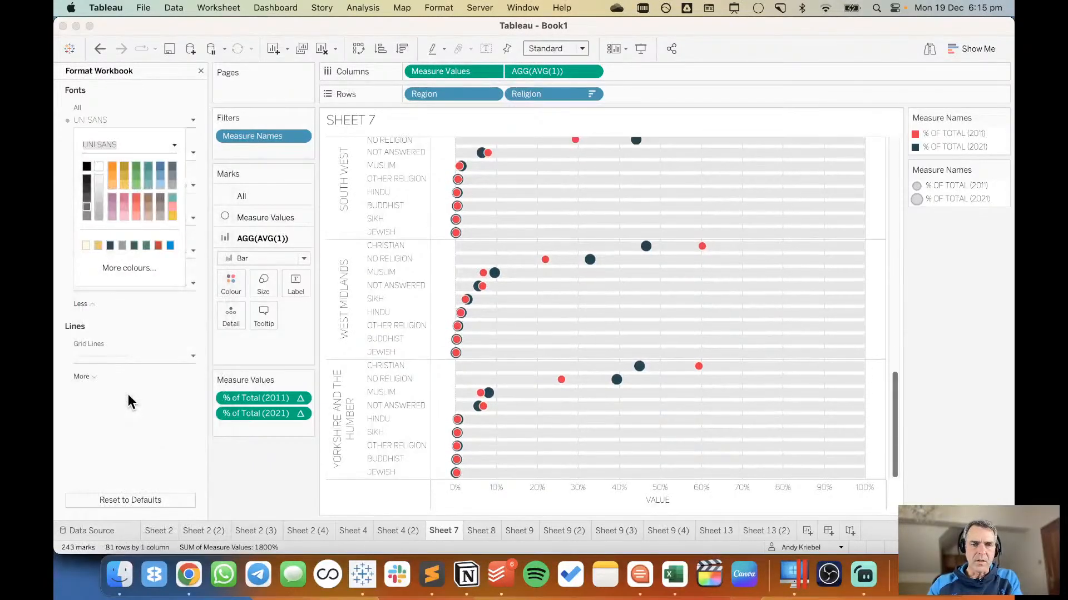
click(187, 91)
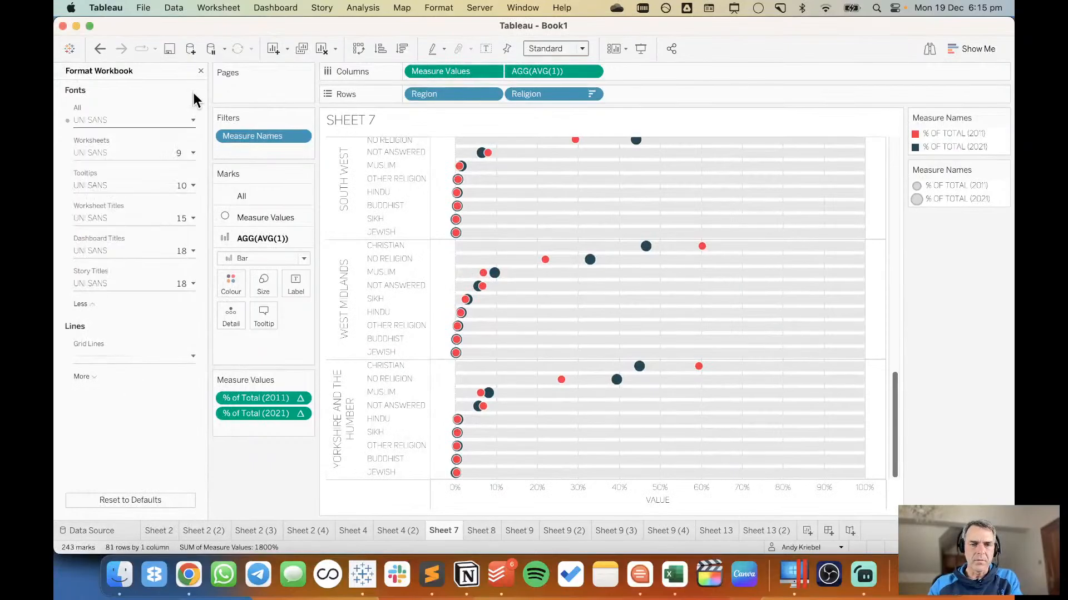
Make the Region header labels bold in the field's header font formatting.
click(342, 296)
right_click(345, 298)
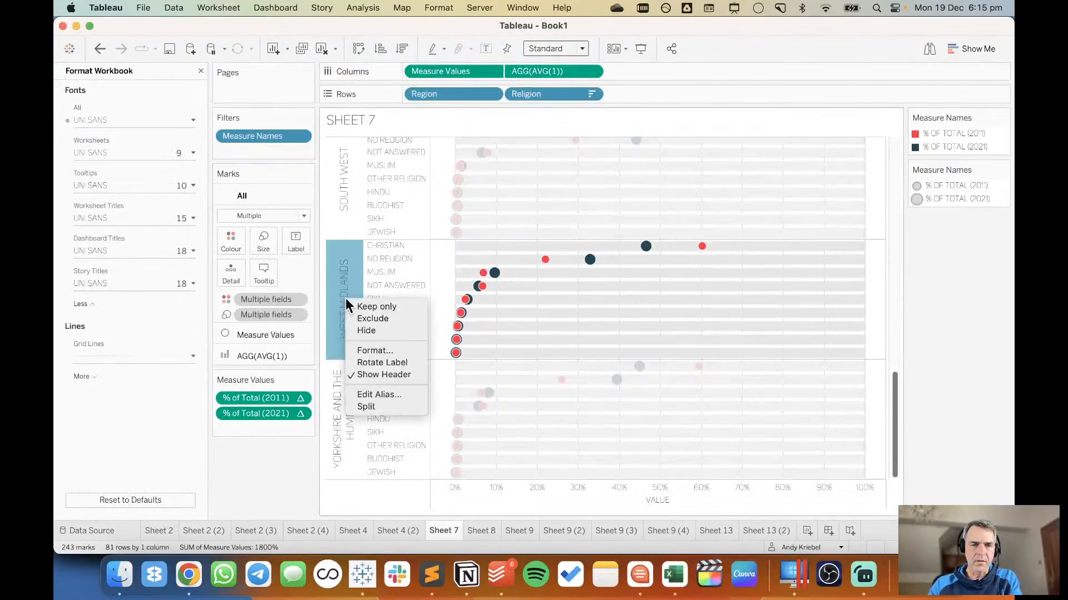
click(370, 350)
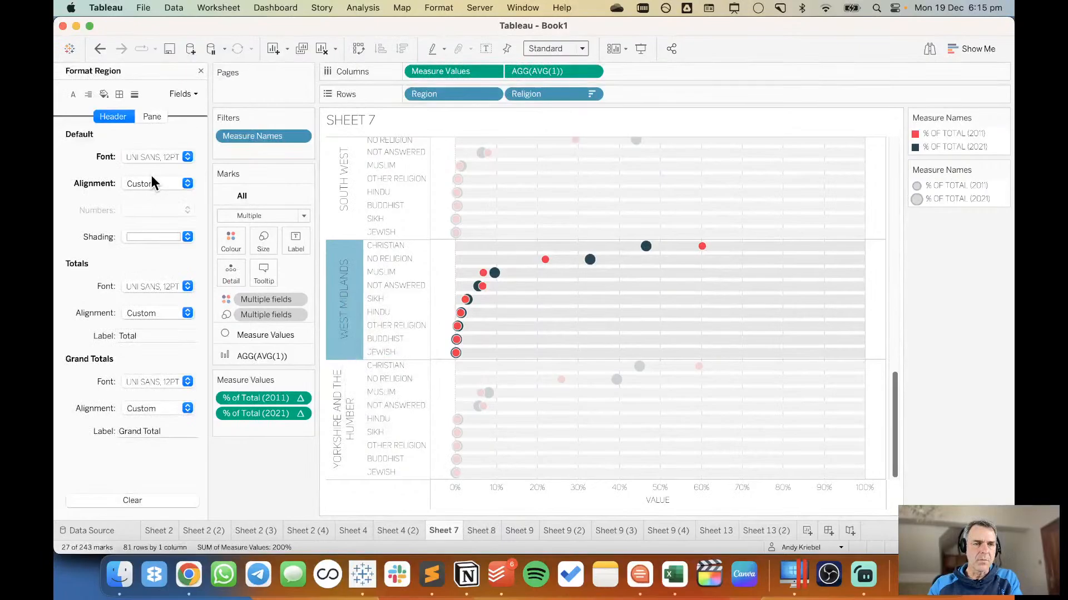
click(151, 158)
click(167, 203)
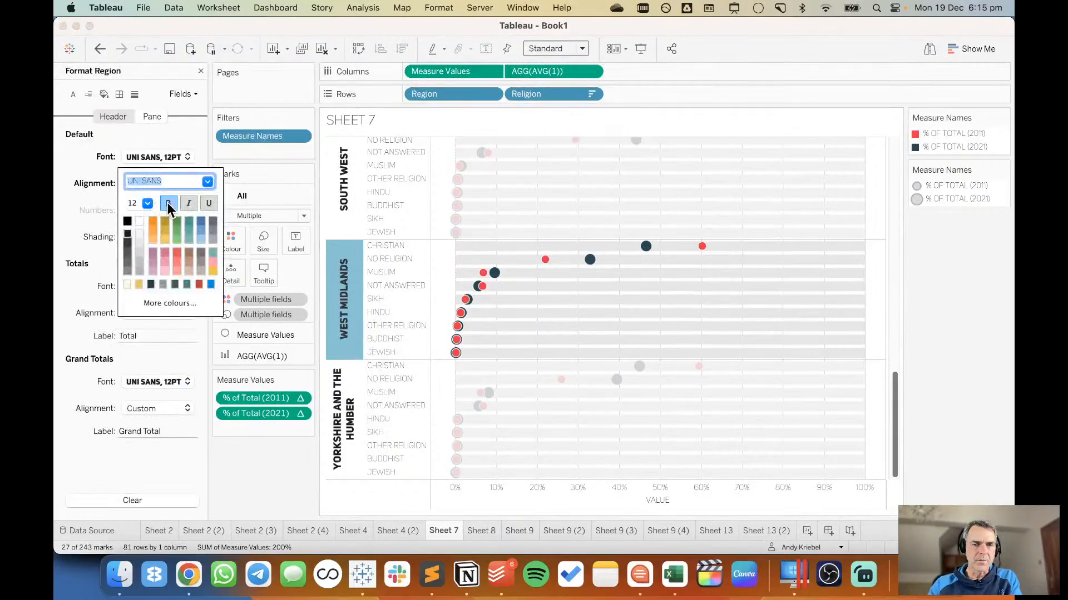
click(89, 243)
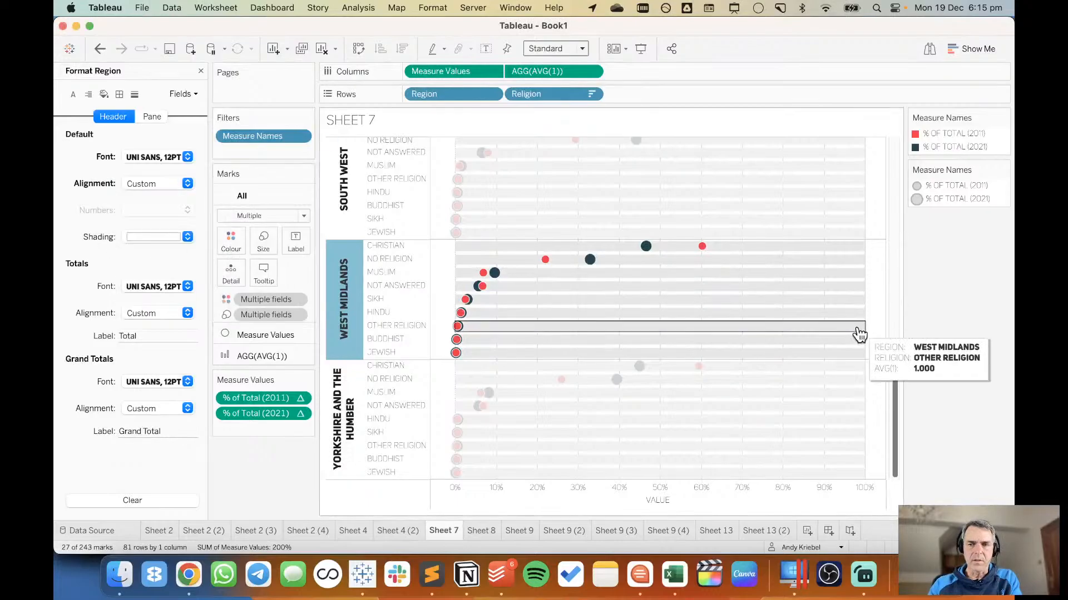
click(951, 309)
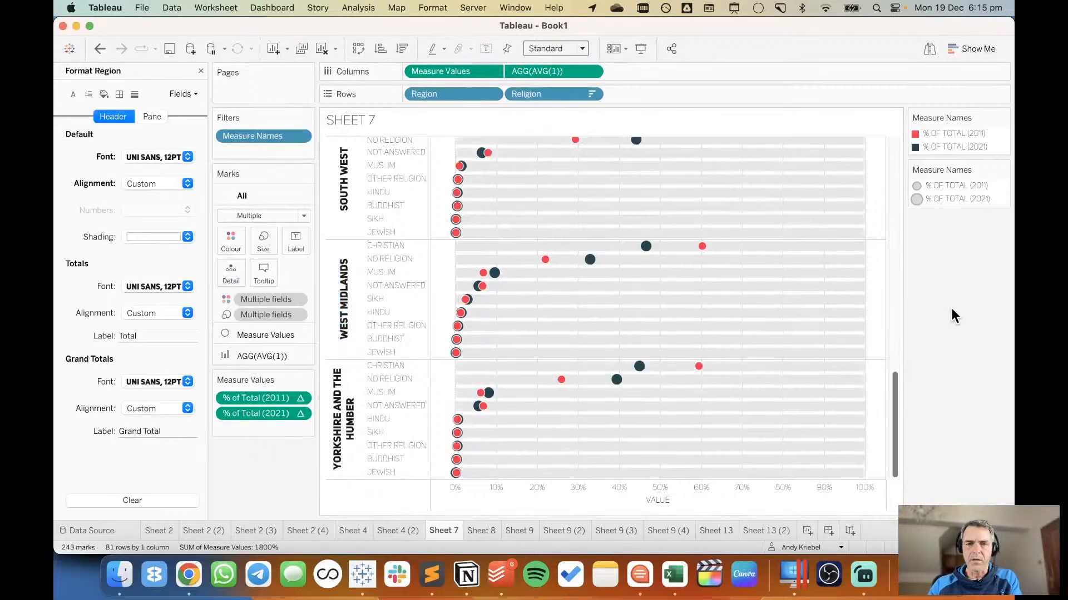
click(200, 71)
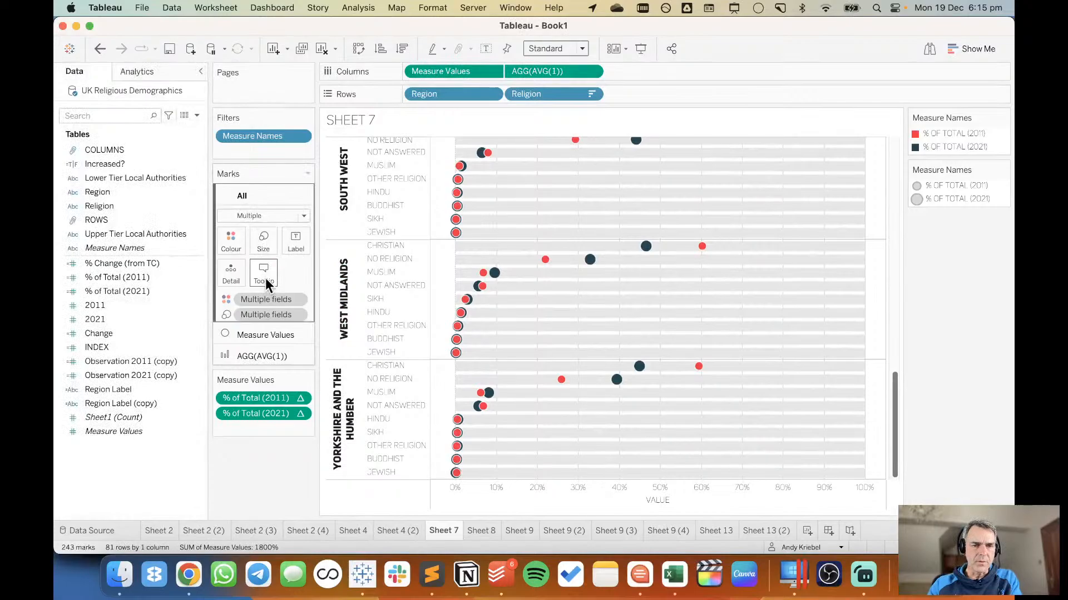
click(115, 305)
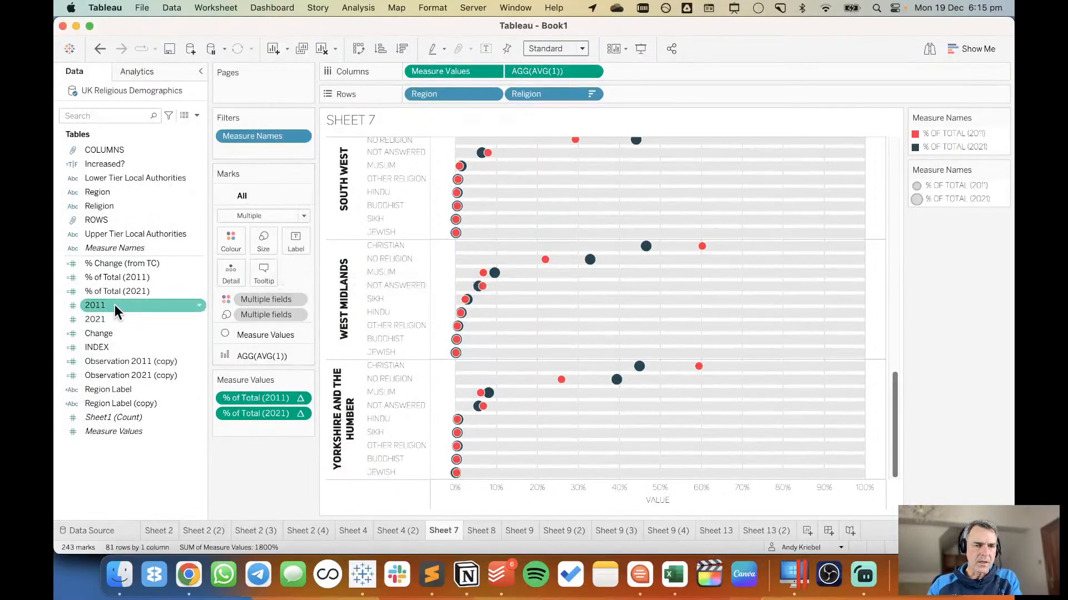
click(121, 277)
click(123, 264)
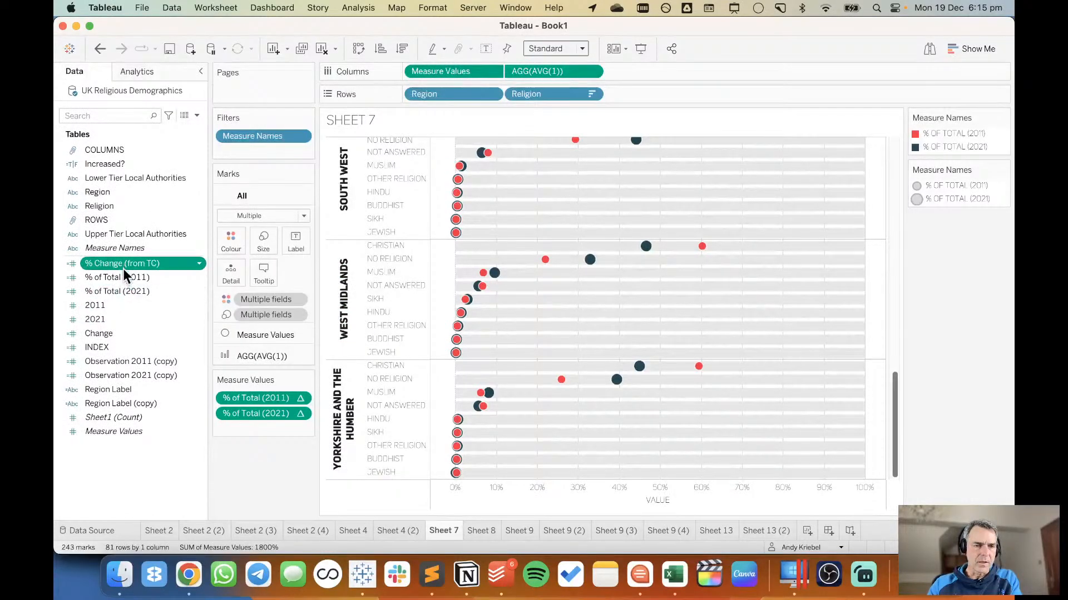
shift+click(115, 314)
shift+click(112, 332)
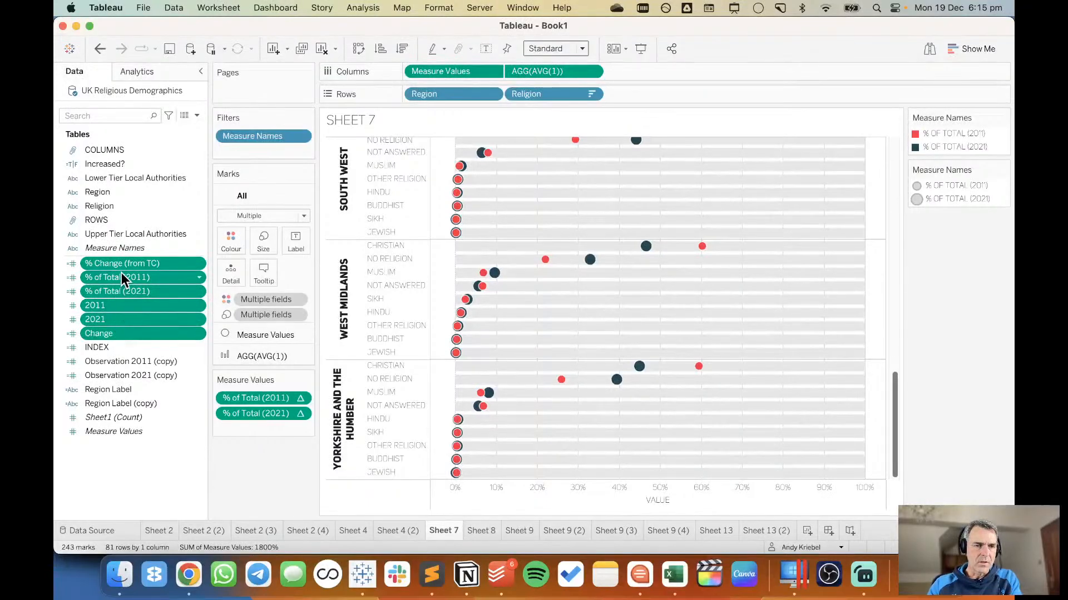
drag(126, 263, 256, 266)
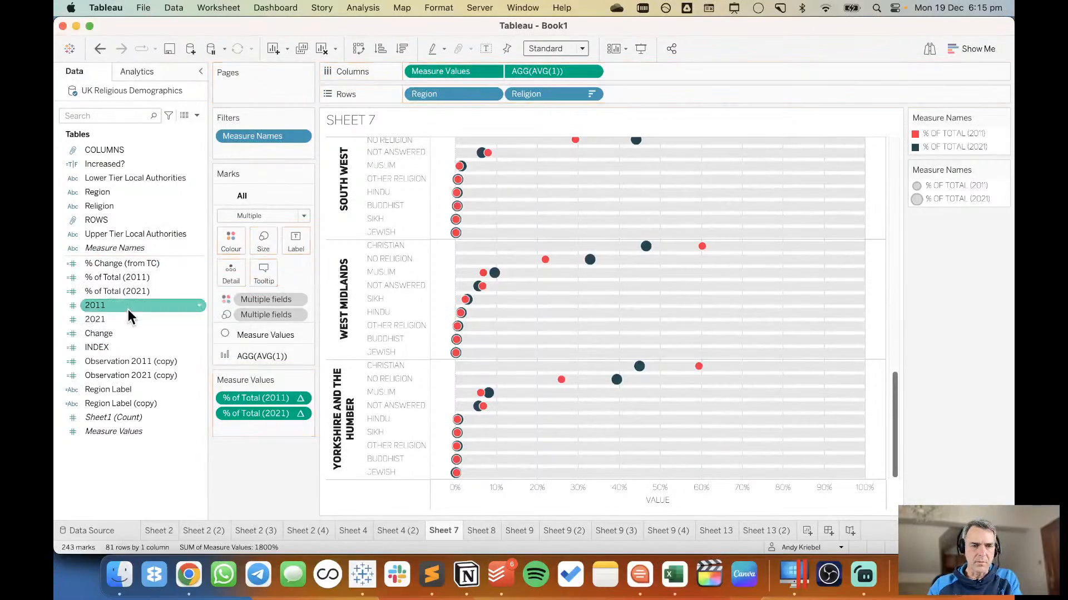
Clear the tooltip text of the AGG(AVG(1)) bars and turn off its command buttons and selection by category.
click(266, 349)
click(264, 317)
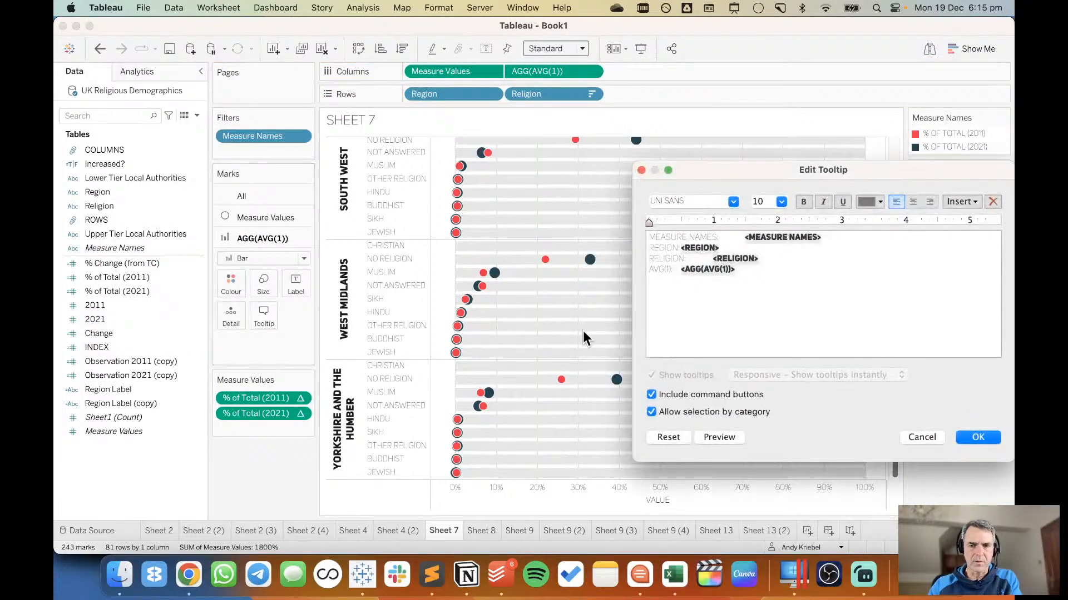
key(super+a)
key(BackSpace)
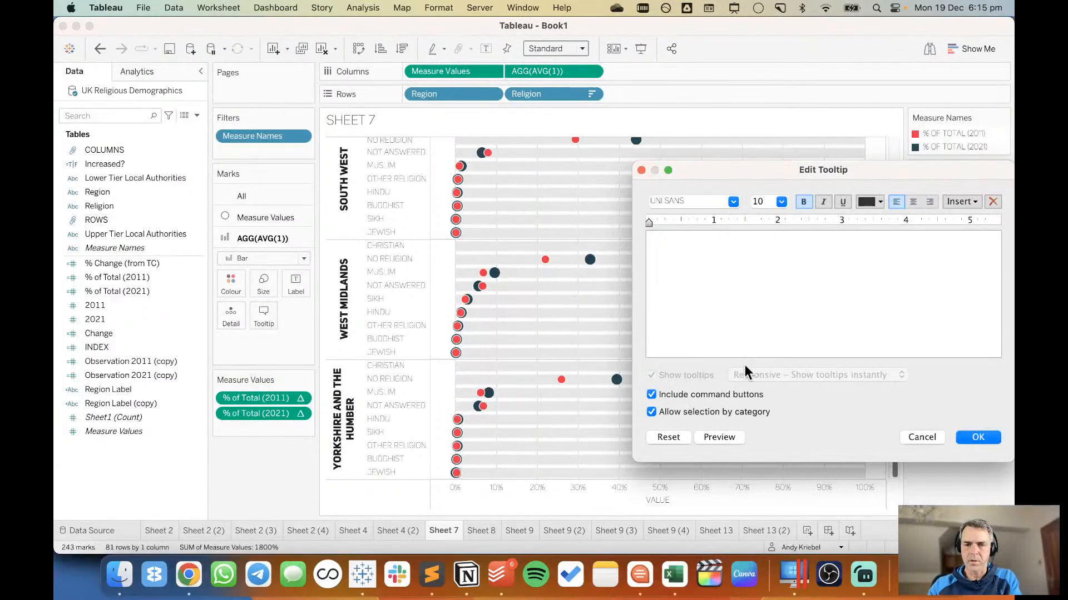
click(728, 392)
click(728, 411)
click(974, 439)
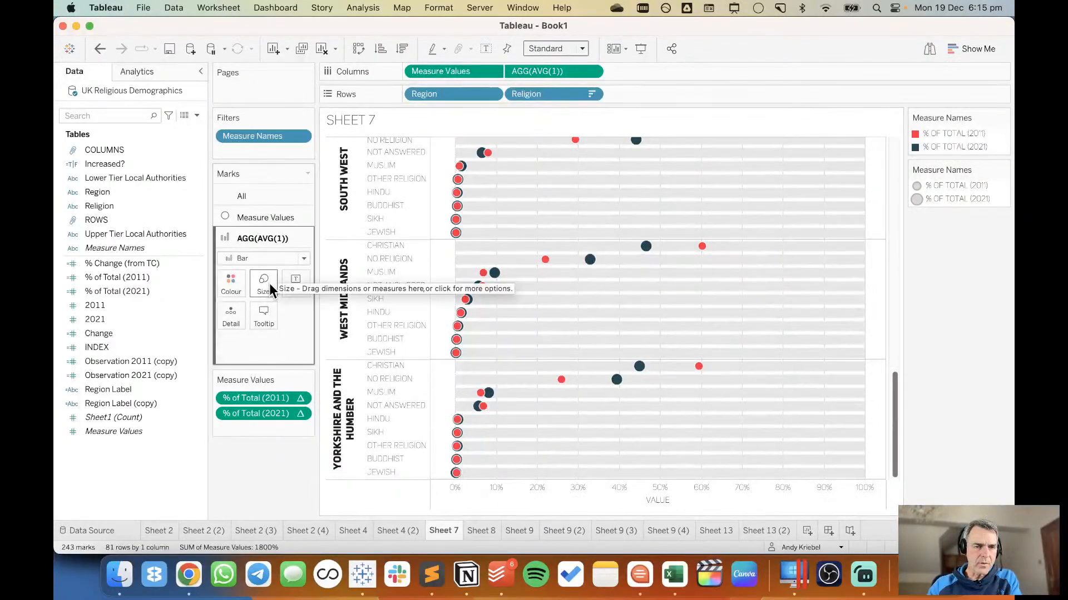
Add % Change (from TC), % of Total (2011), % of Total (2021), 2011 and 2021 to the Measure Values circles' tooltip.
click(255, 218)
shift+click(125, 318)
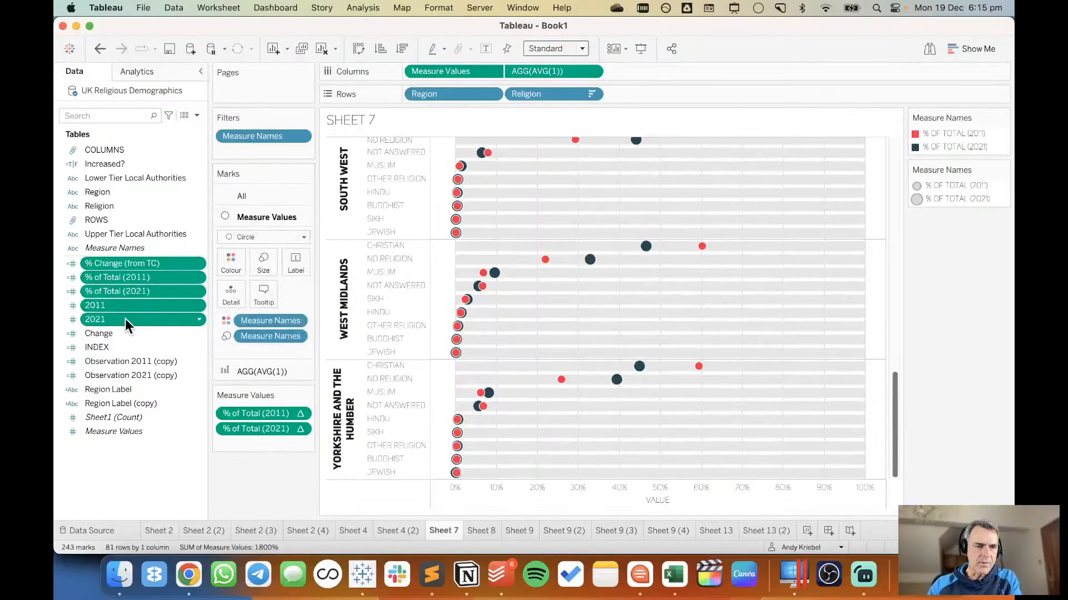
drag(132, 273, 264, 296)
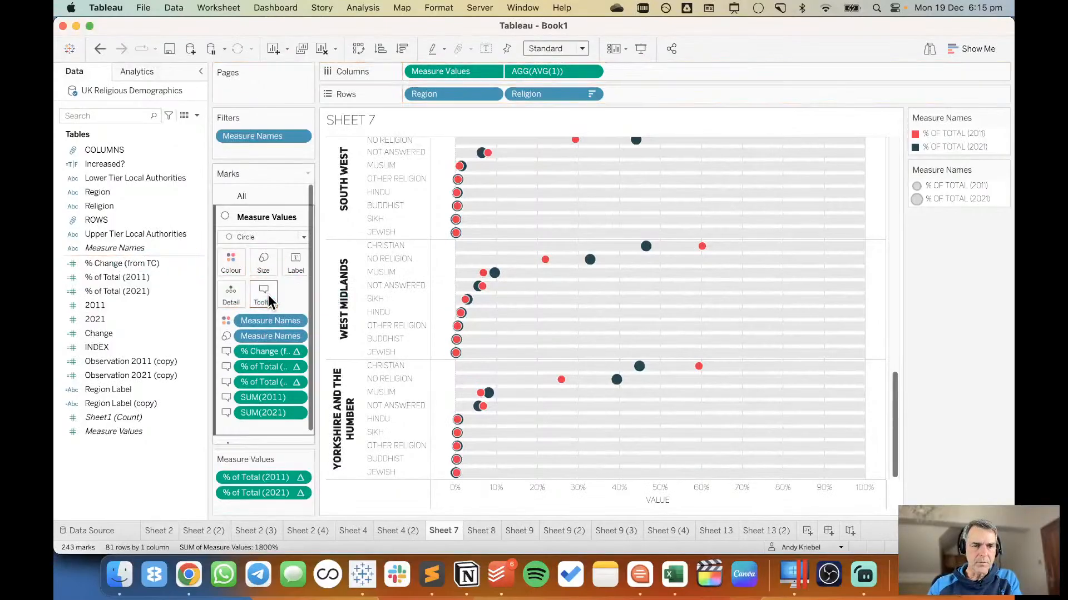
Check the Measure Values circles' tooltip layout and exclude the Measure Values field on Columns from the tooltip.
click(268, 302)
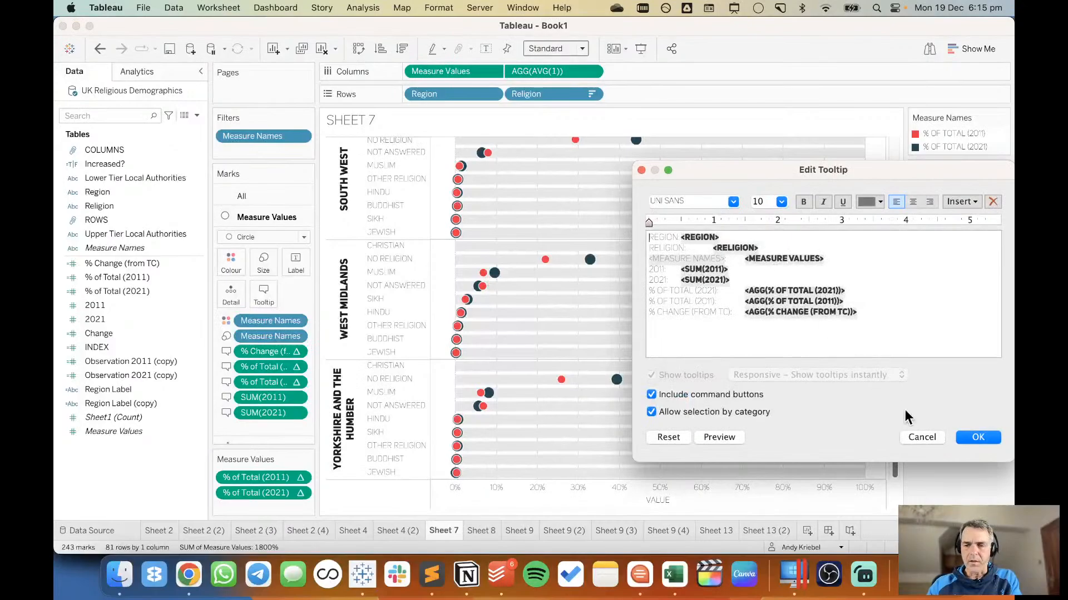
click(945, 410)
click(297, 321)
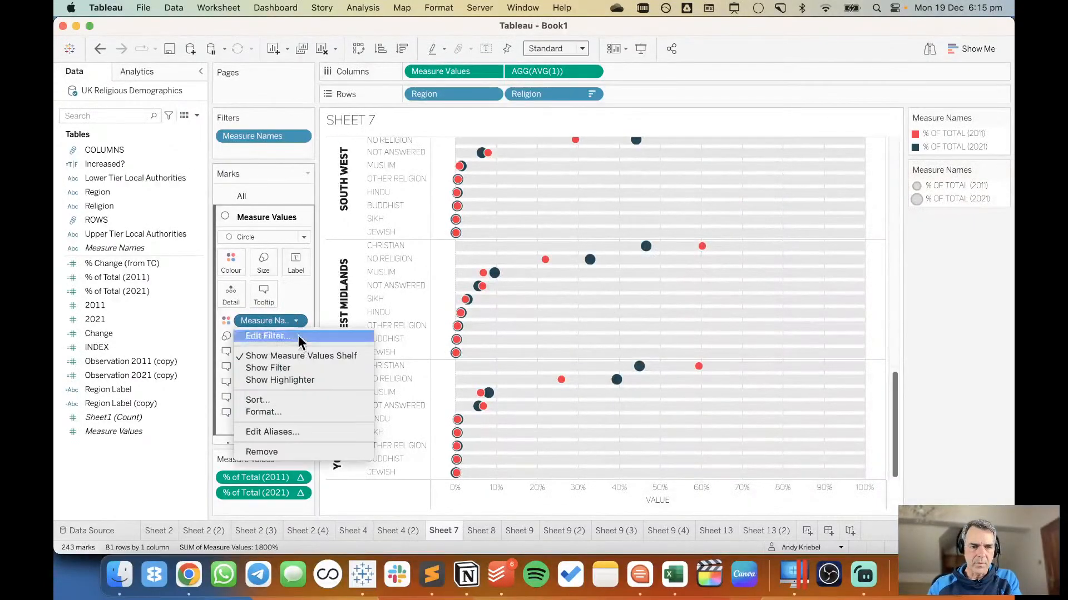
click(297, 318)
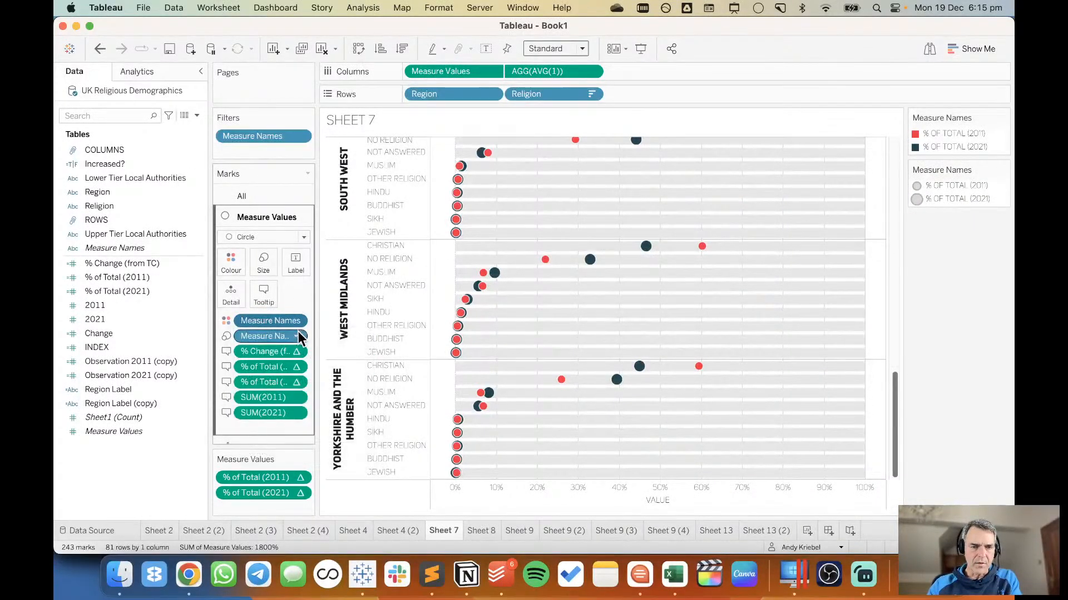
click(296, 336)
click(298, 284)
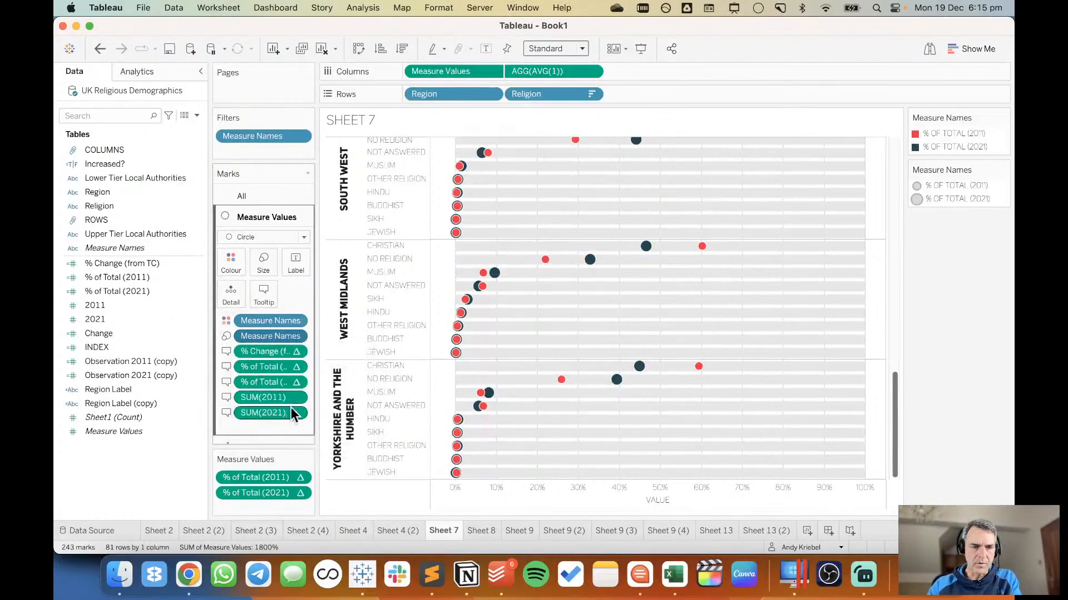
click(492, 72)
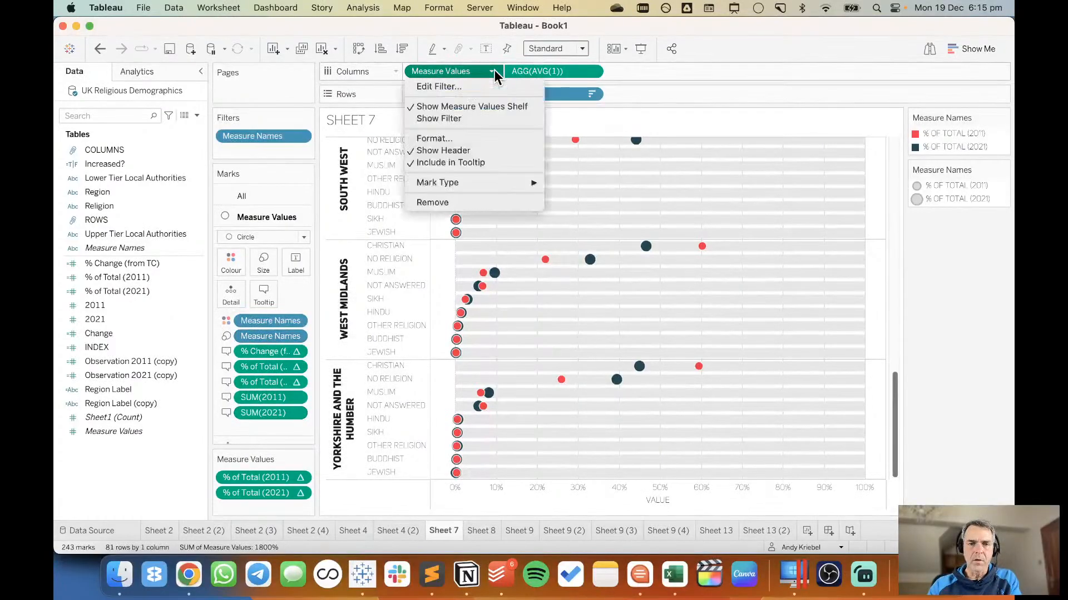
click(456, 162)
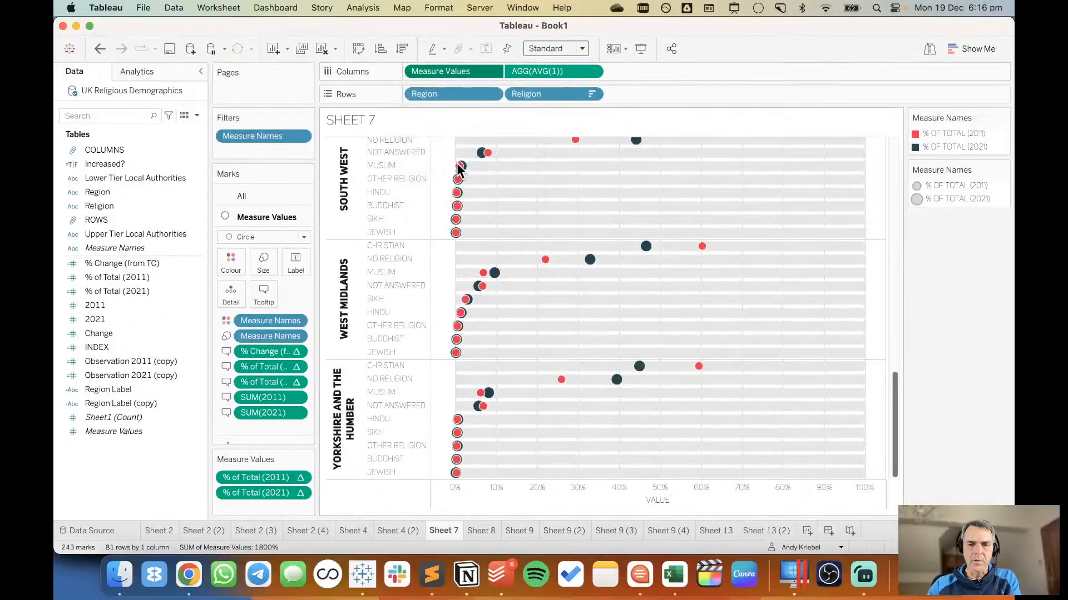
Remove the title from the Measure Values axis.
right_click(656, 505)
click(677, 359)
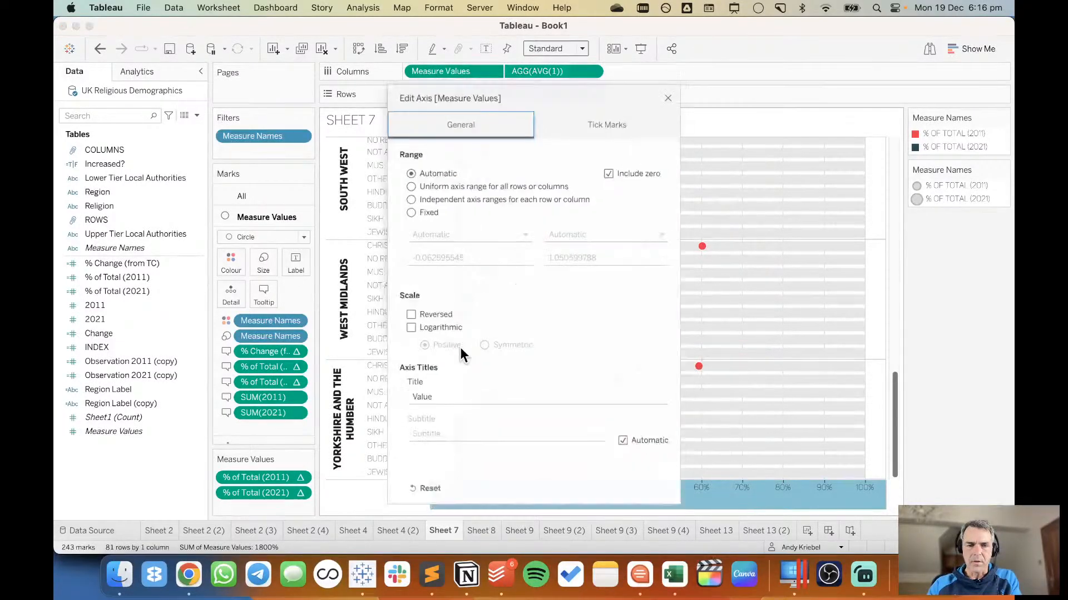
double_click(442, 398)
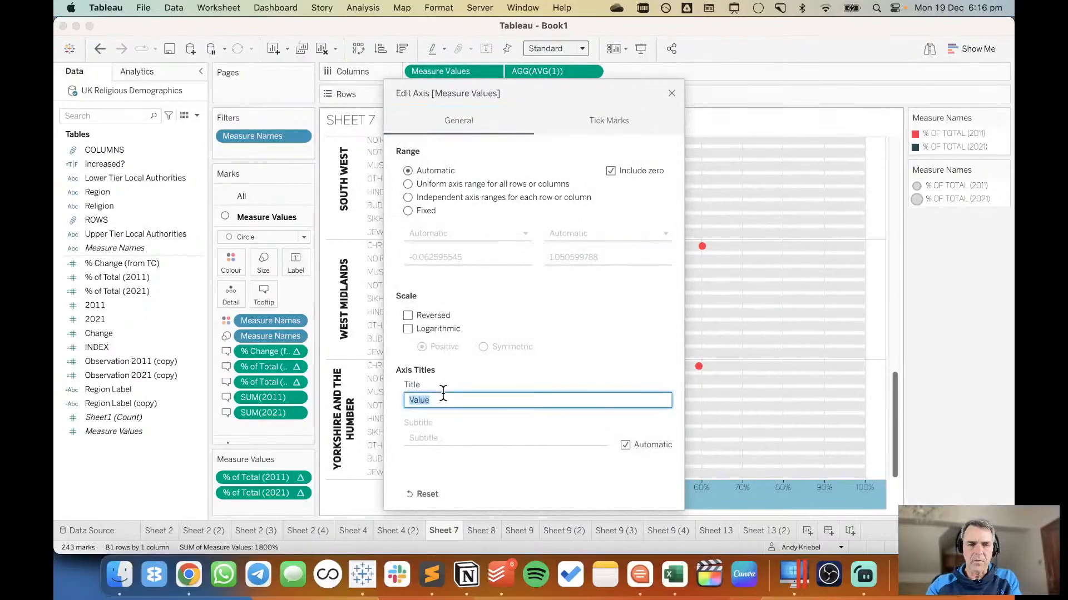
key(BackSpace)
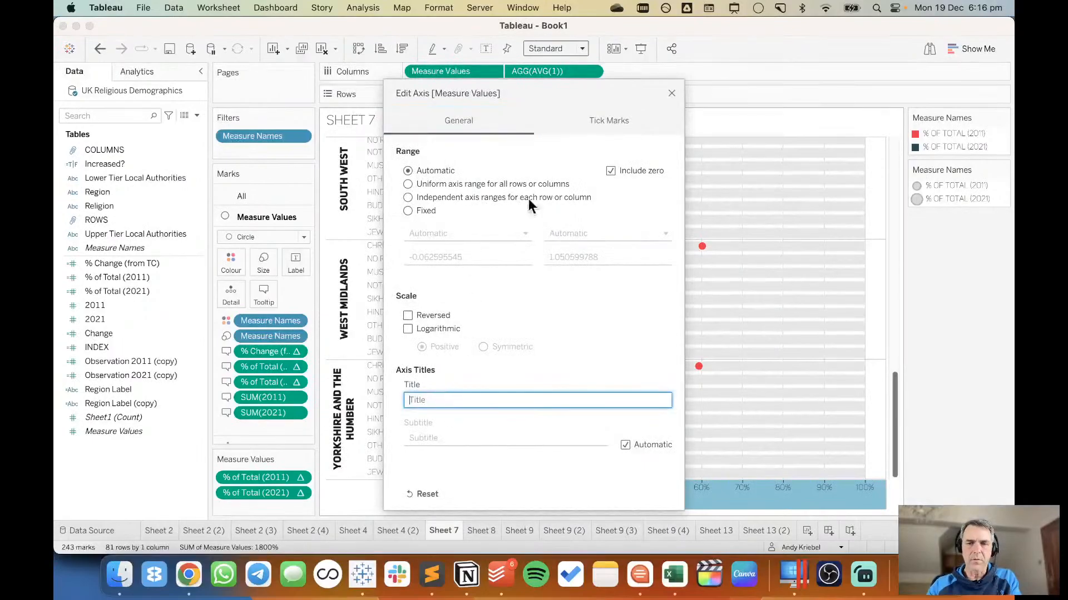
click(671, 93)
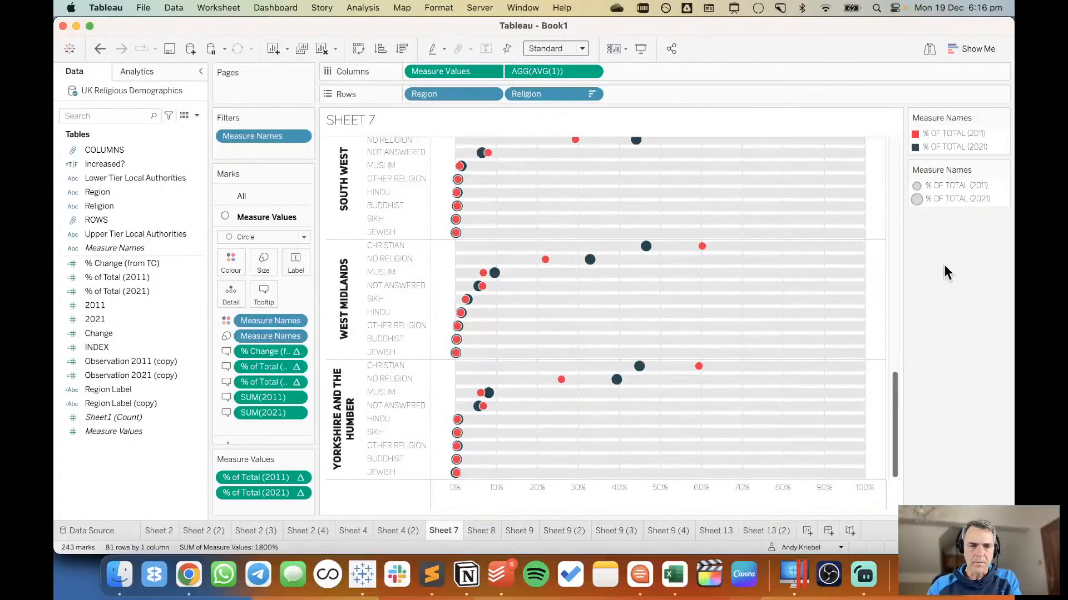
Remove the bold from the Region header labels and set their font colour to dark navy.
right_click(334, 416)
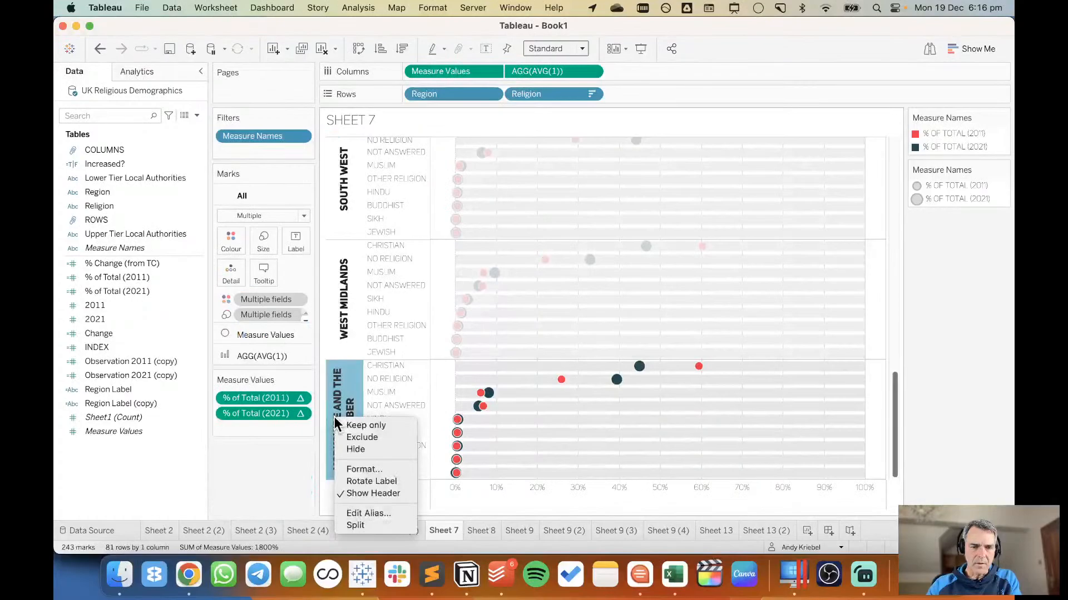
click(356, 469)
click(148, 157)
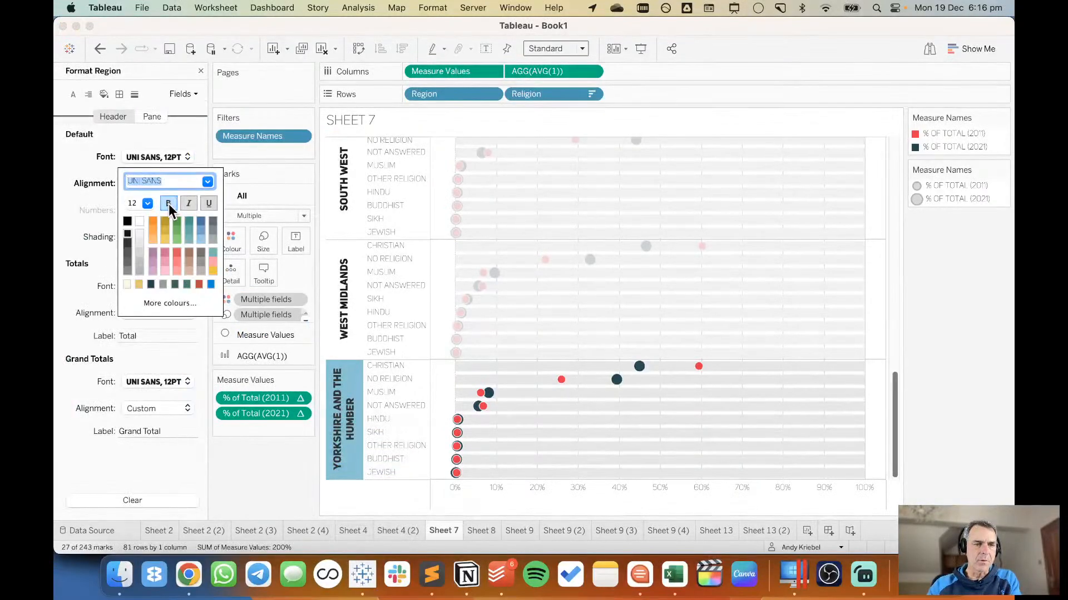
click(168, 203)
click(127, 222)
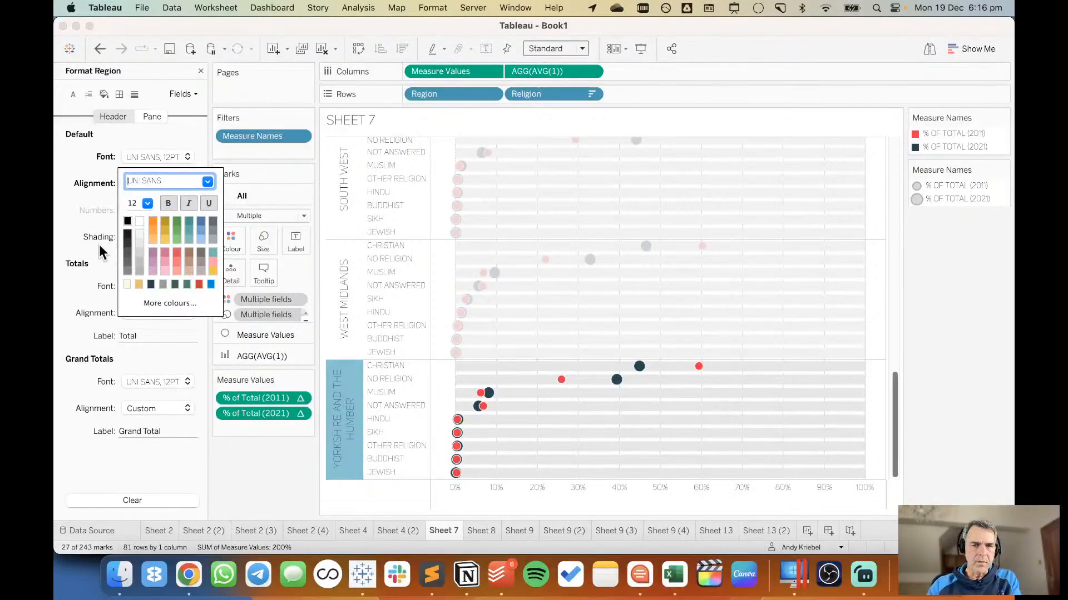
click(150, 284)
click(84, 235)
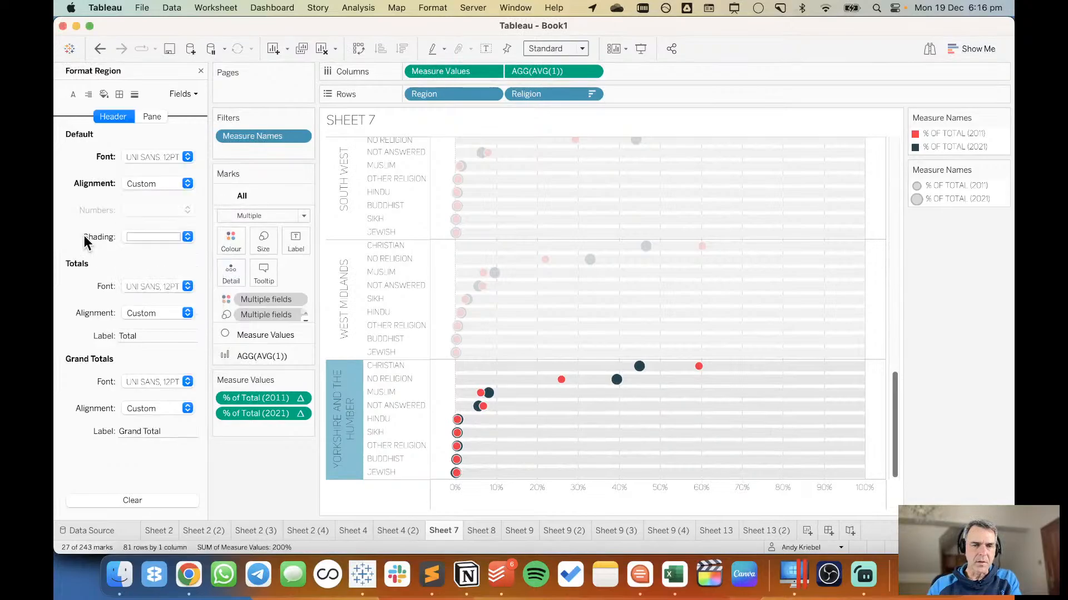
click(355, 406)
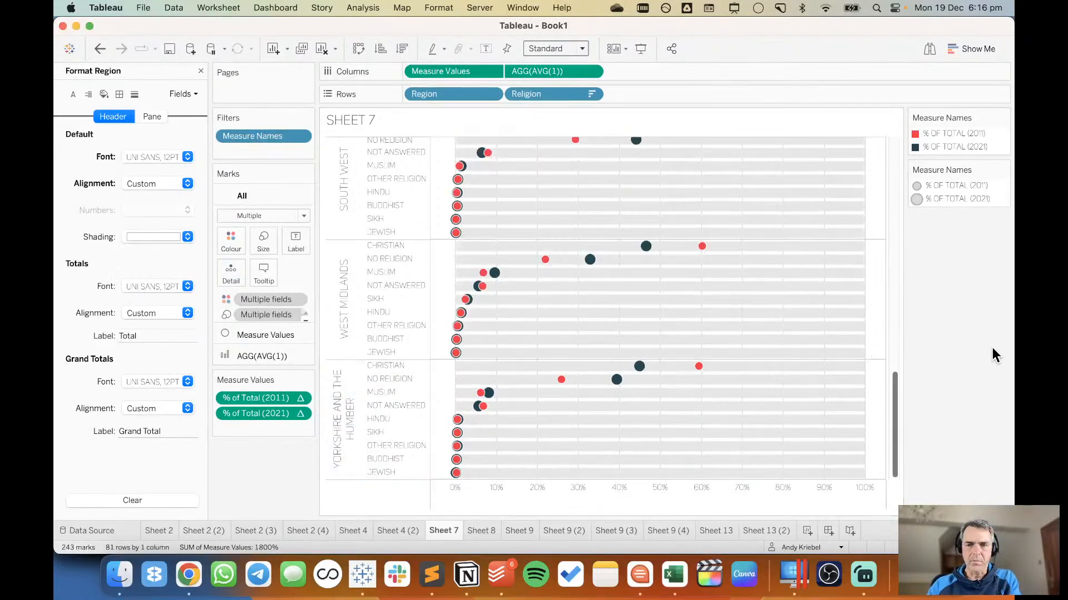
click(201, 71)
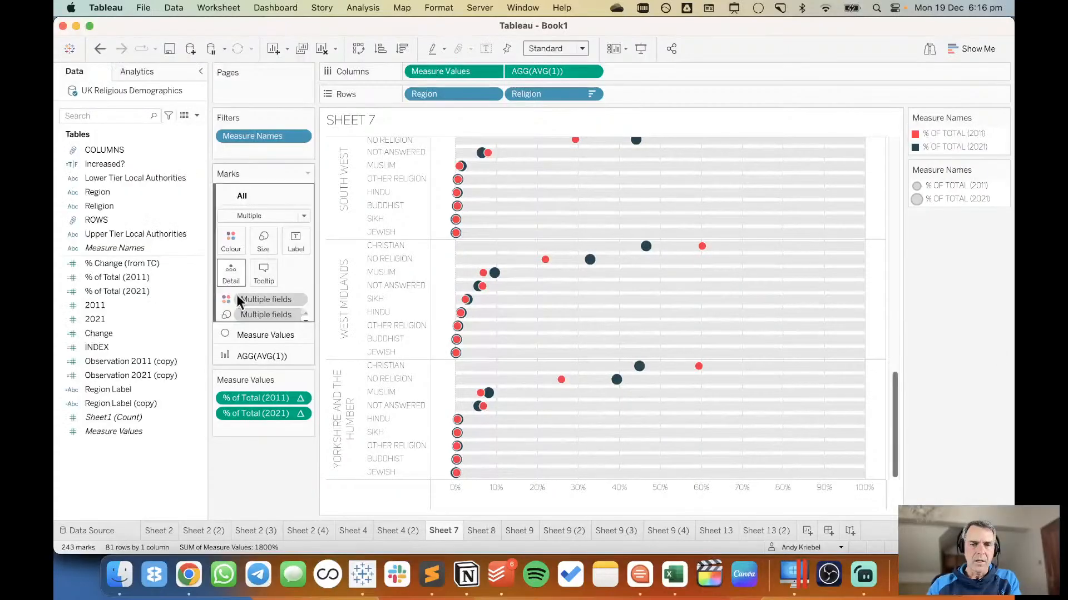
Set the border of the Measure Values circles to None.
drag(896, 389, 880, 147)
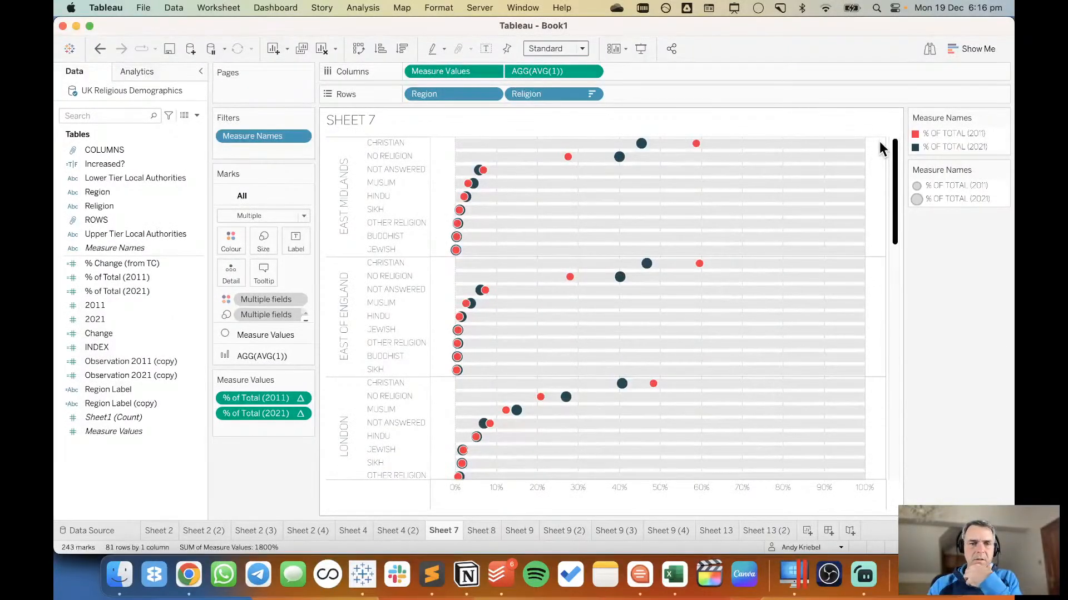
click(250, 339)
click(234, 261)
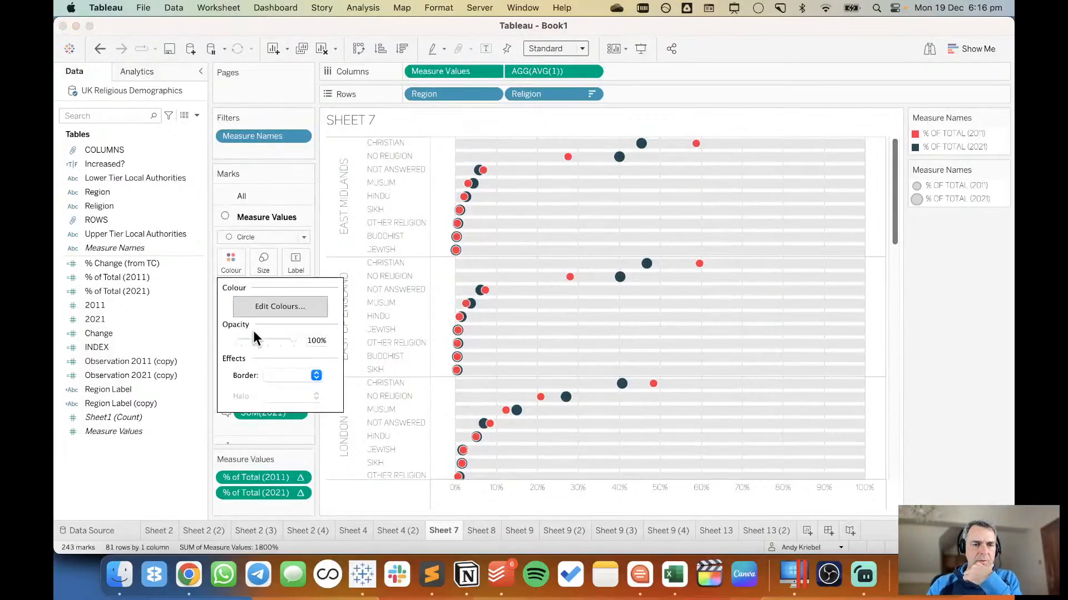
click(282, 375)
click(291, 418)
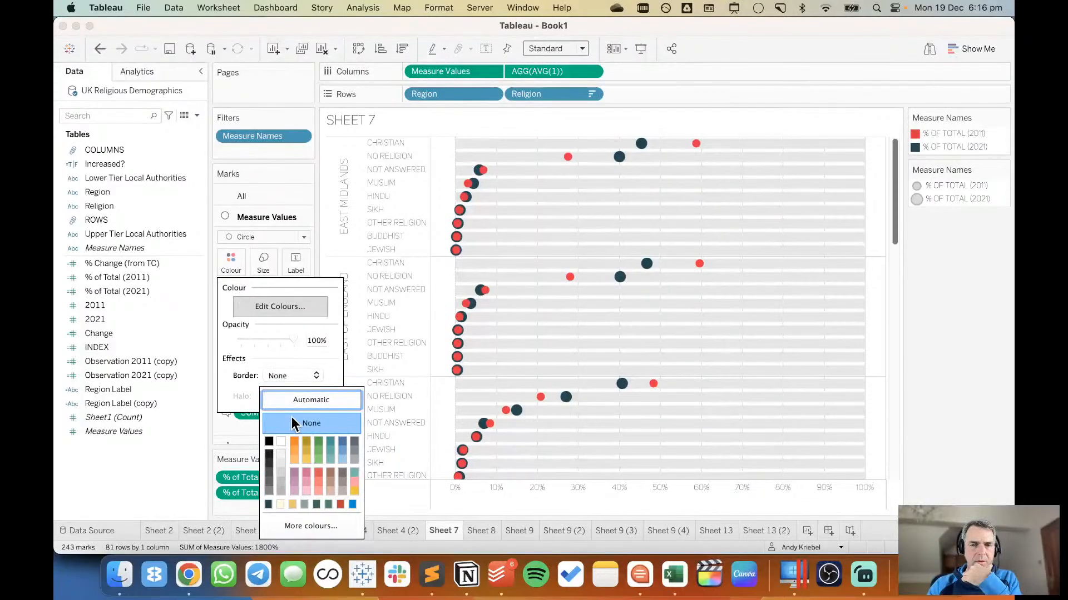
click(964, 352)
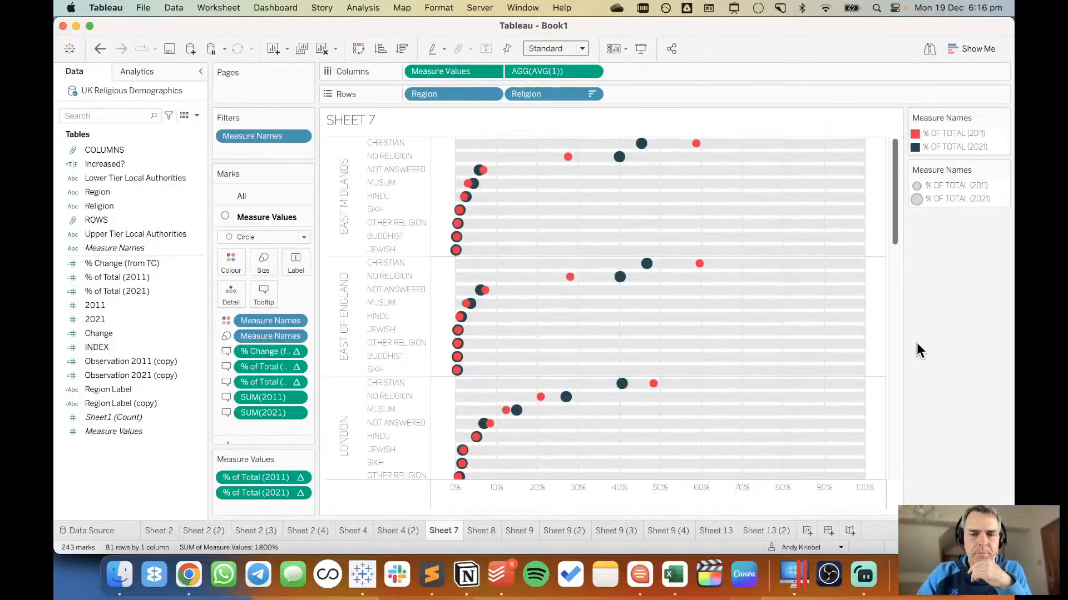
Set the sheet's zero lines to None.
mouse_move(540, 524)
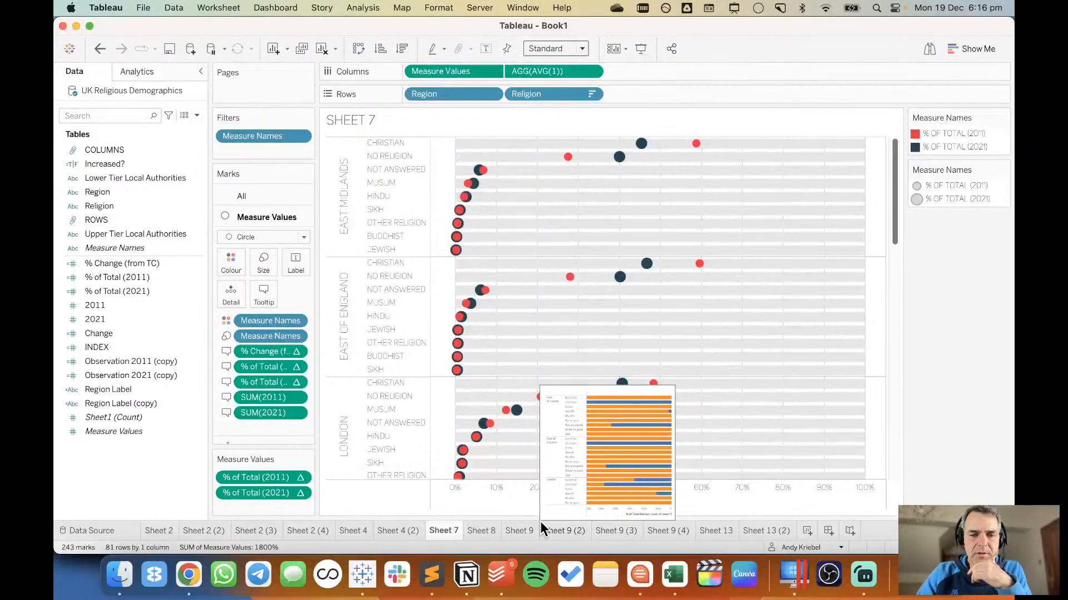
right_click(439, 441)
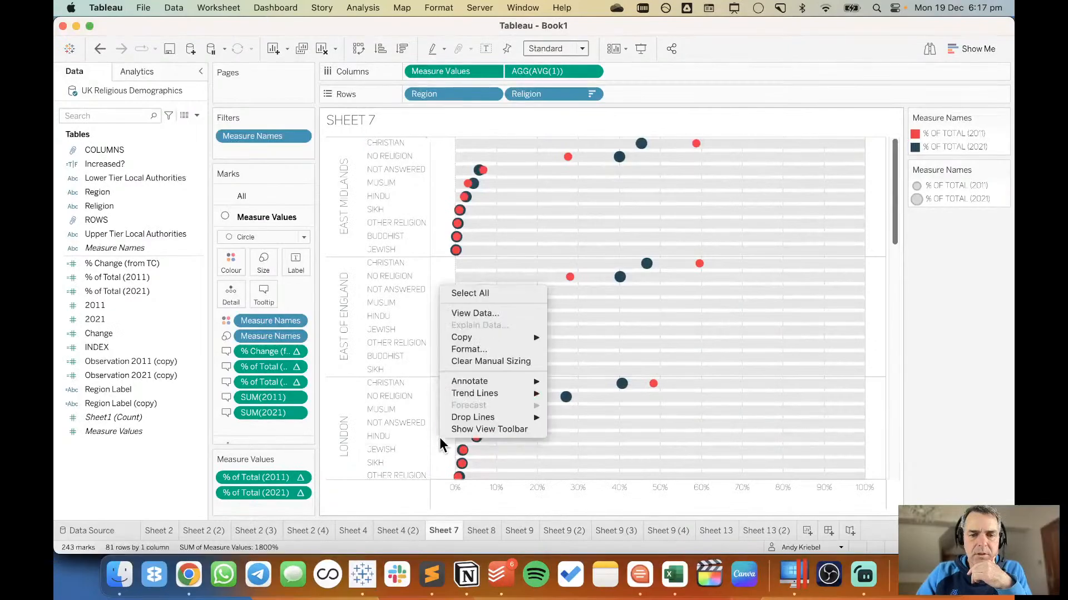
click(470, 349)
click(83, 115)
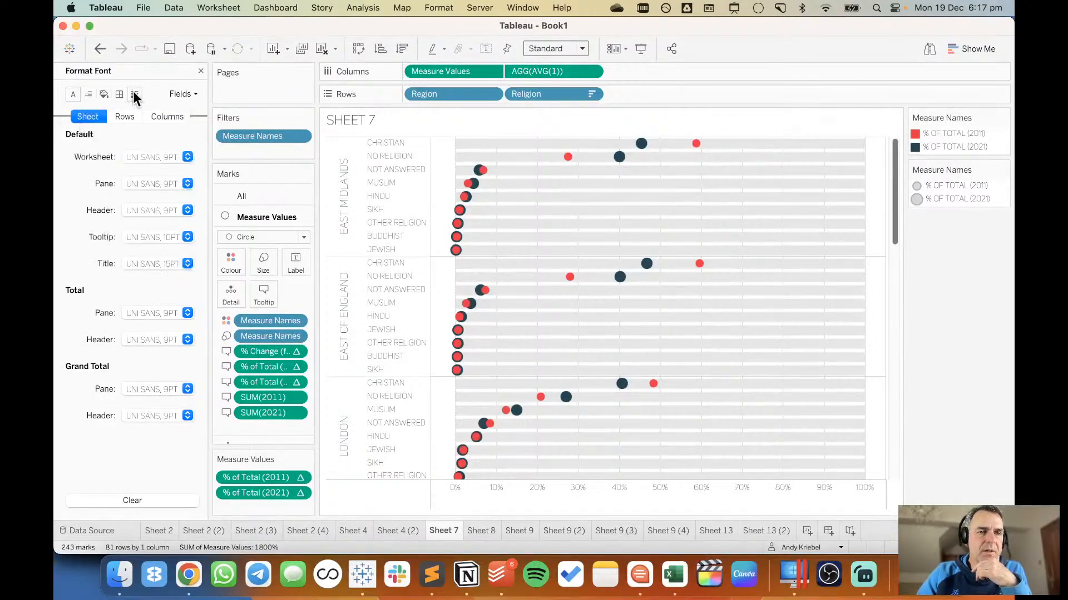
click(134, 94)
click(139, 185)
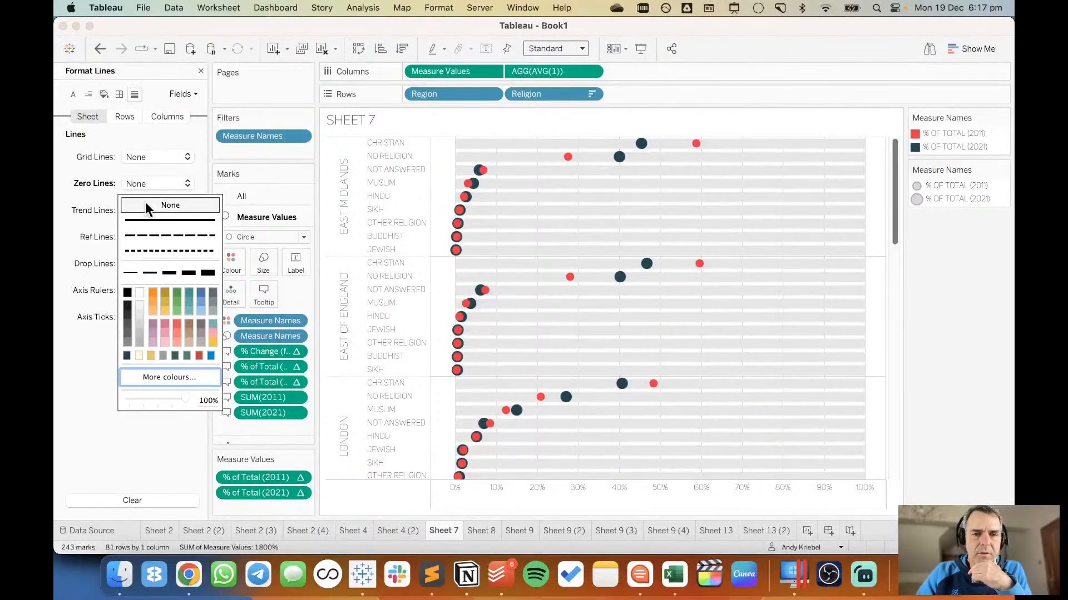
Set the sheet's column divider to None for both the pane and the header.
click(118, 96)
click(119, 95)
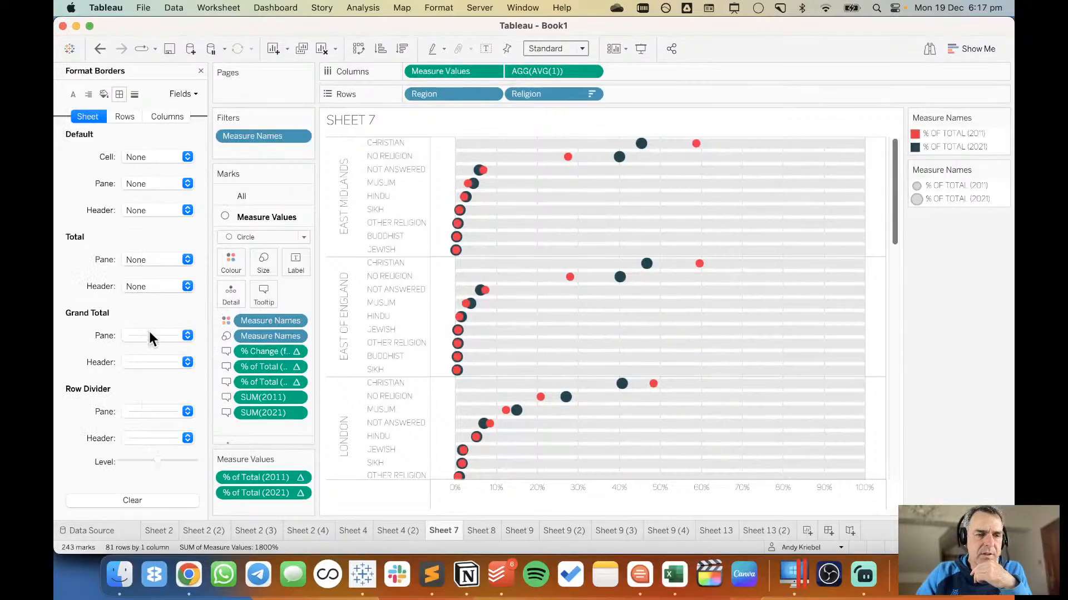
scroll(149, 336, down, 4)
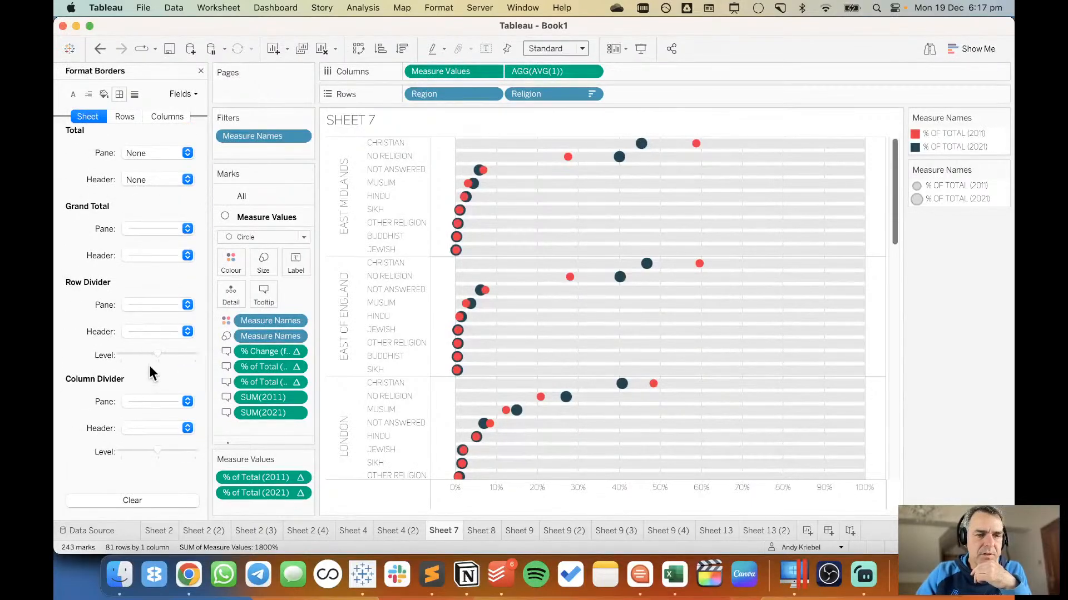
click(145, 401)
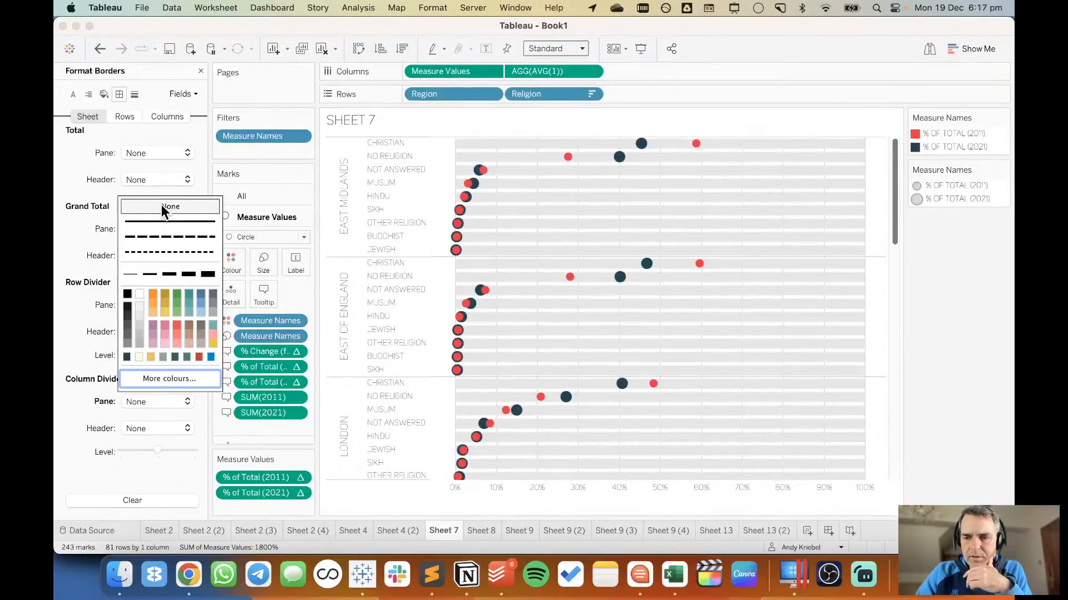
click(134, 94)
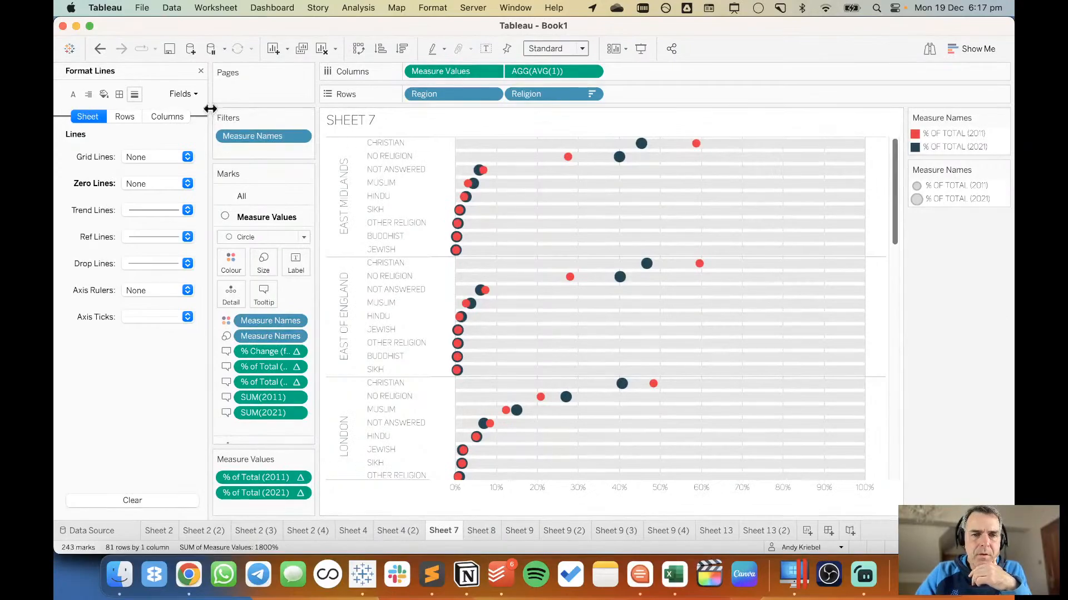
click(201, 72)
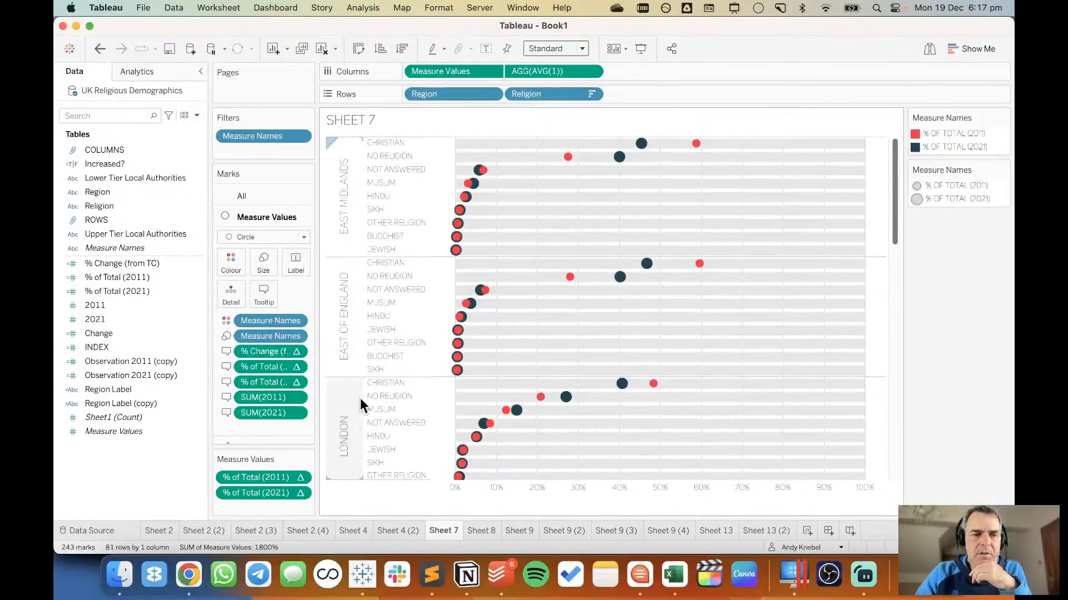
Delete the Measure Names line from the Measure Values circles' tooltip.
click(265, 289)
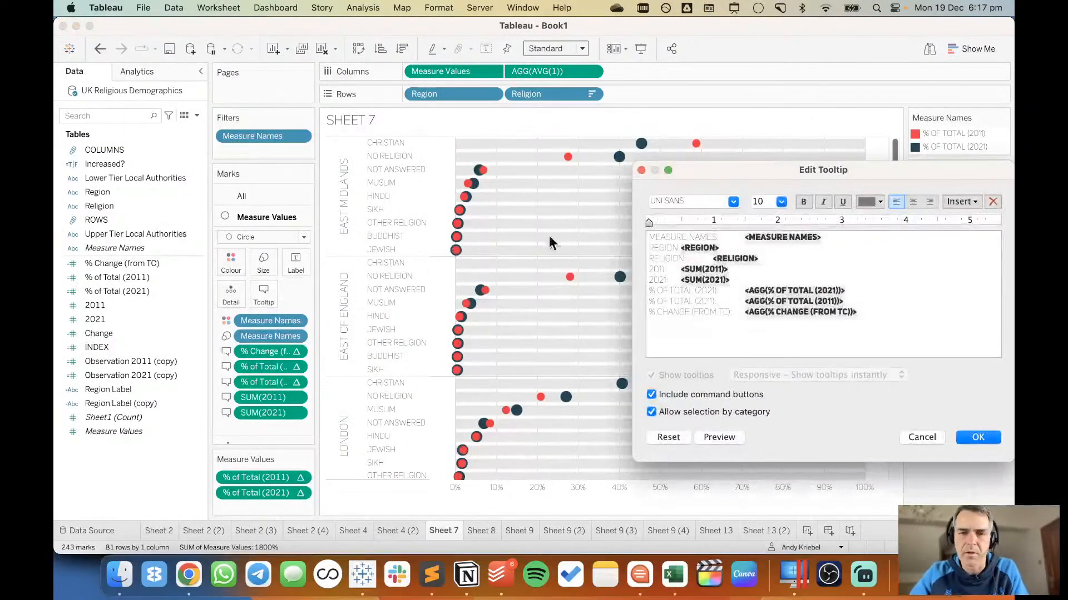
triple_click(772, 229)
key(BackSpace)
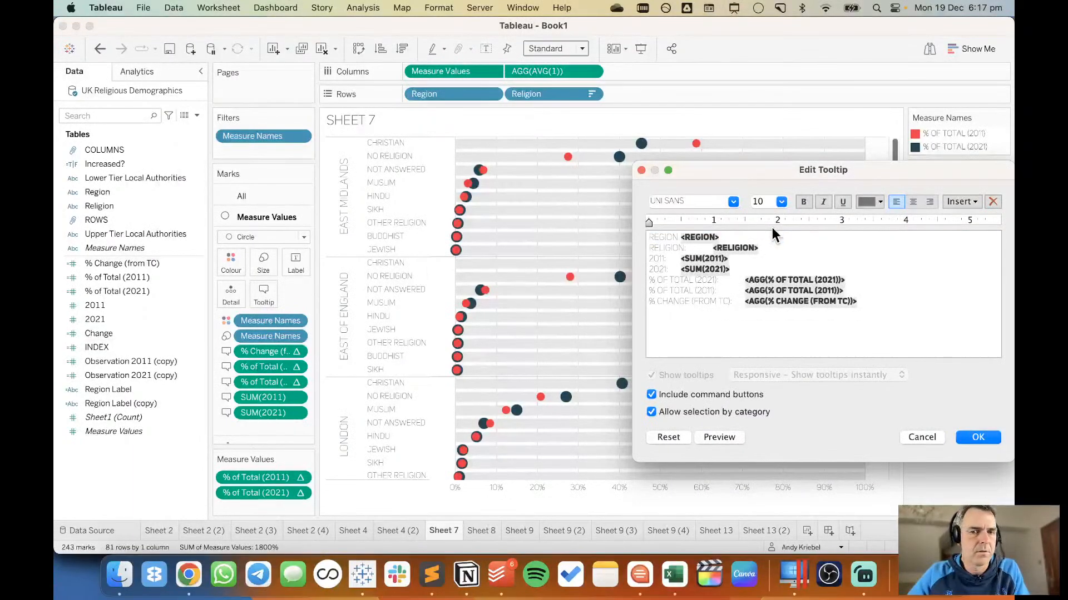
Remove the tooltip's Region and Religion labels and combine both fields on one line as <Region> - <Religion>.
shift+click(680, 237)
key(BackSpace)
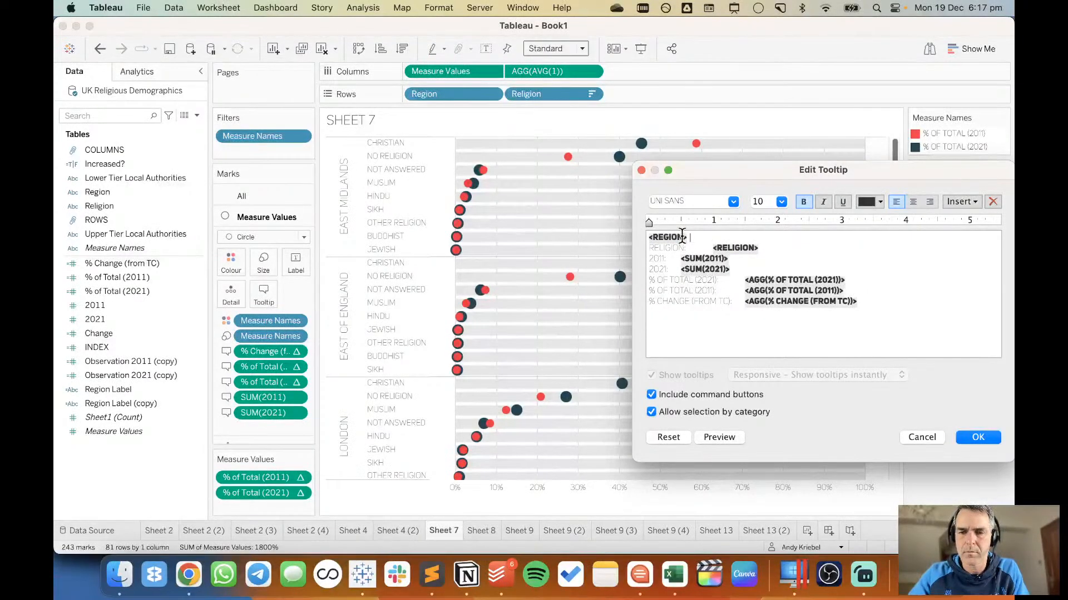
text(-)
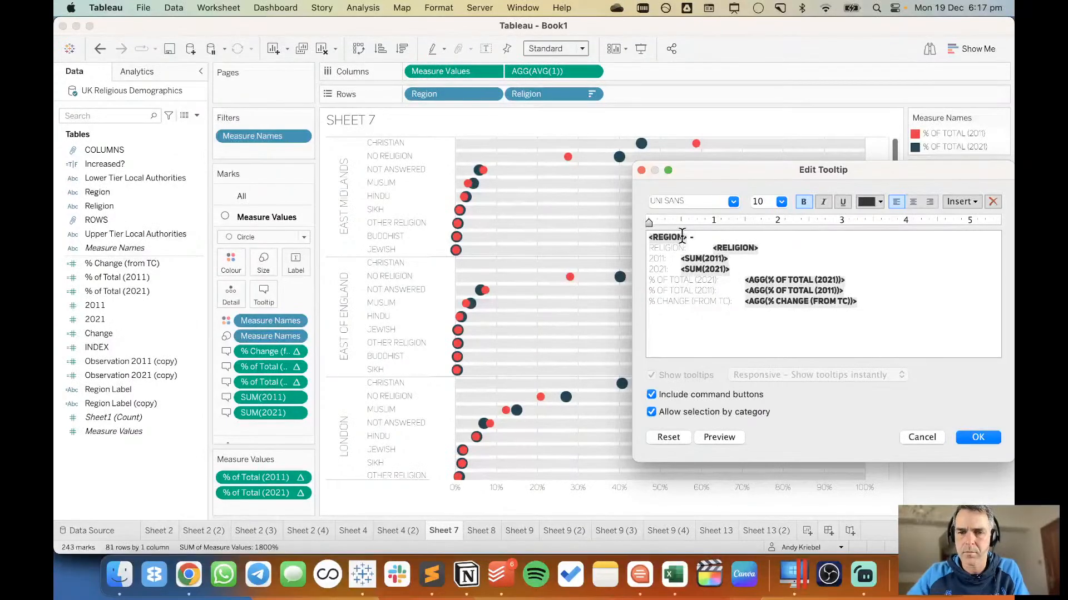
key(shift+Down)
key(shift+Right)
key(shift+Right)
key(shift+Left)
key(BackSpace)
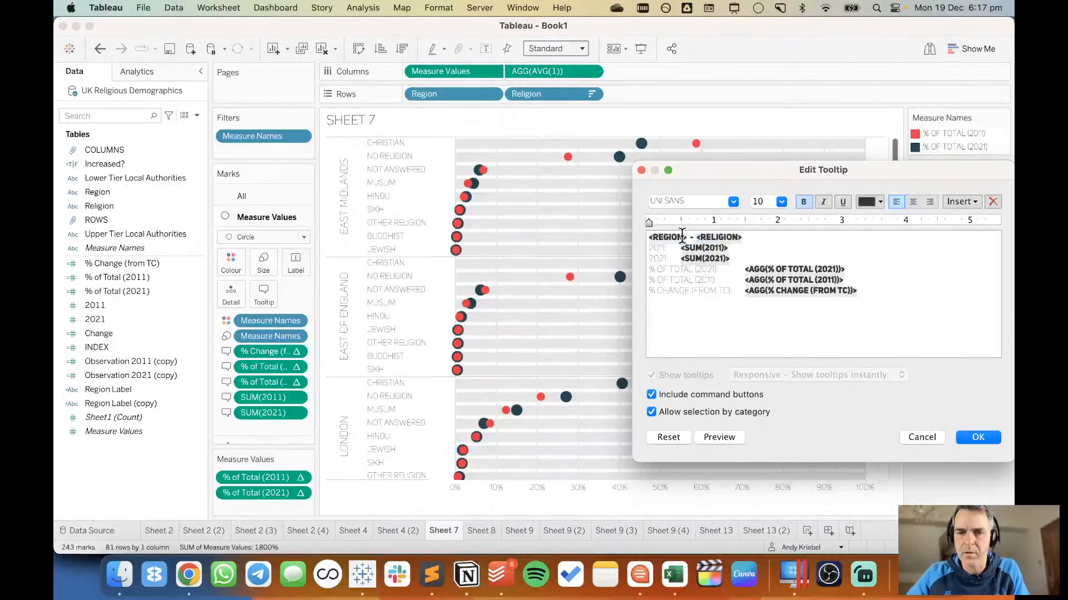
Relabel the tooltip's 2011 line as 2011 CENSUS.
key(shift+Right)
key(Right)
key(Right)
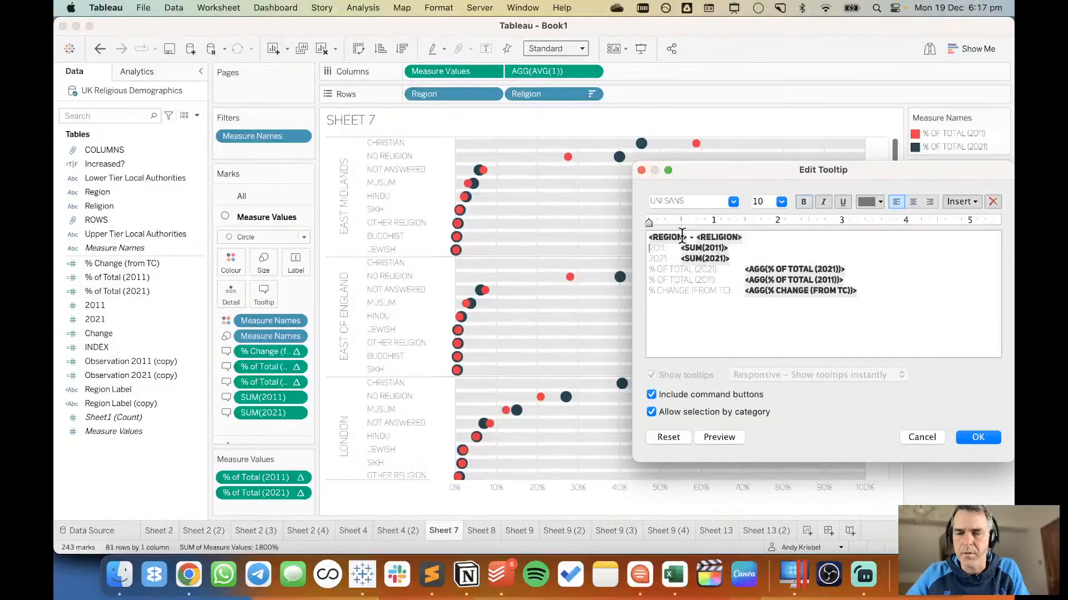
key(Right)
key(Right)
key(Right)
key(Right)
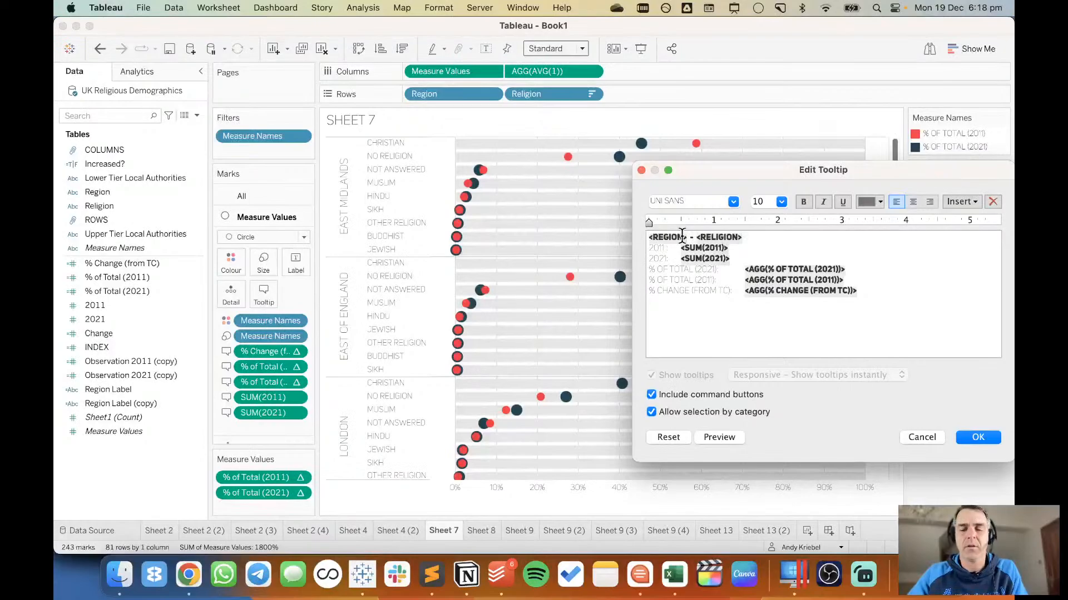
text(CBV:)
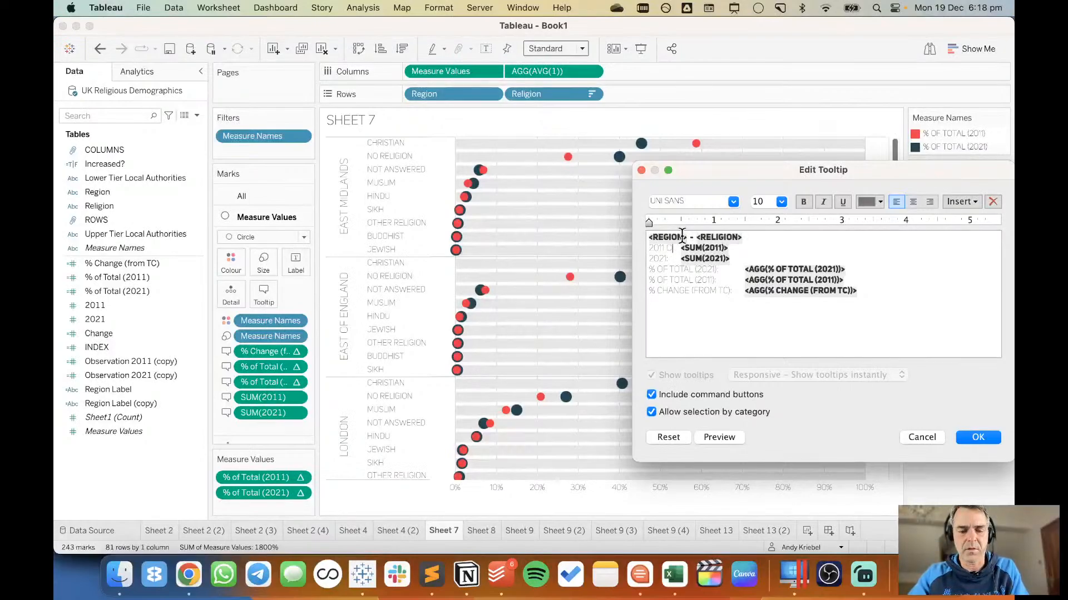
text(ERVATION)
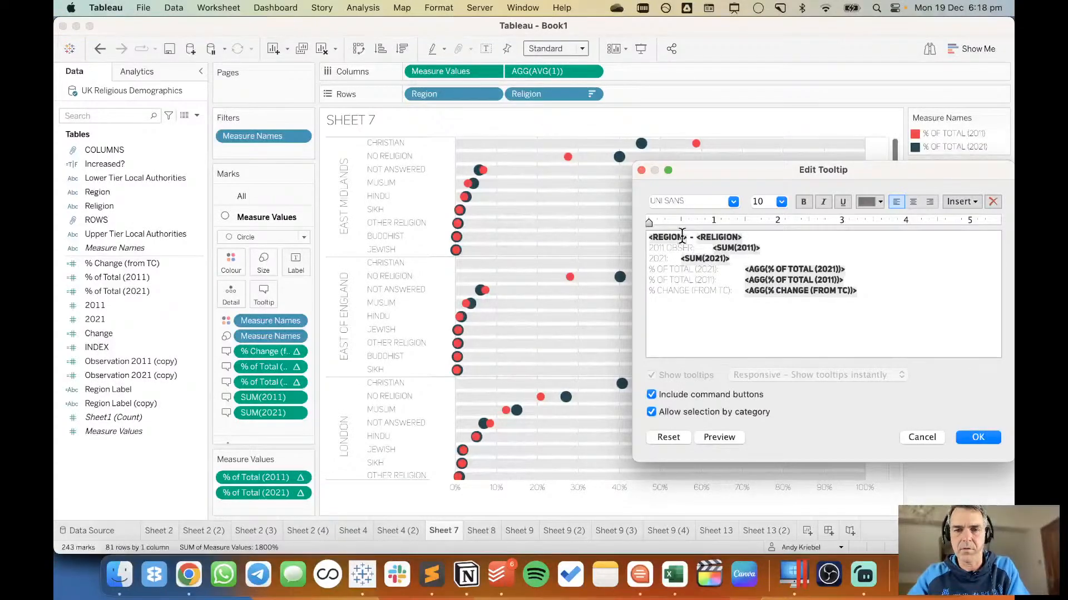
key(BackSpace)
key(BackSpace)
key(BackSpace)
key(BackSpace)
key(BackSpace)
key(BackSpace)
key(BackSpace)
key(BackSpace)
key(BackSpace)
key(BackSpace)
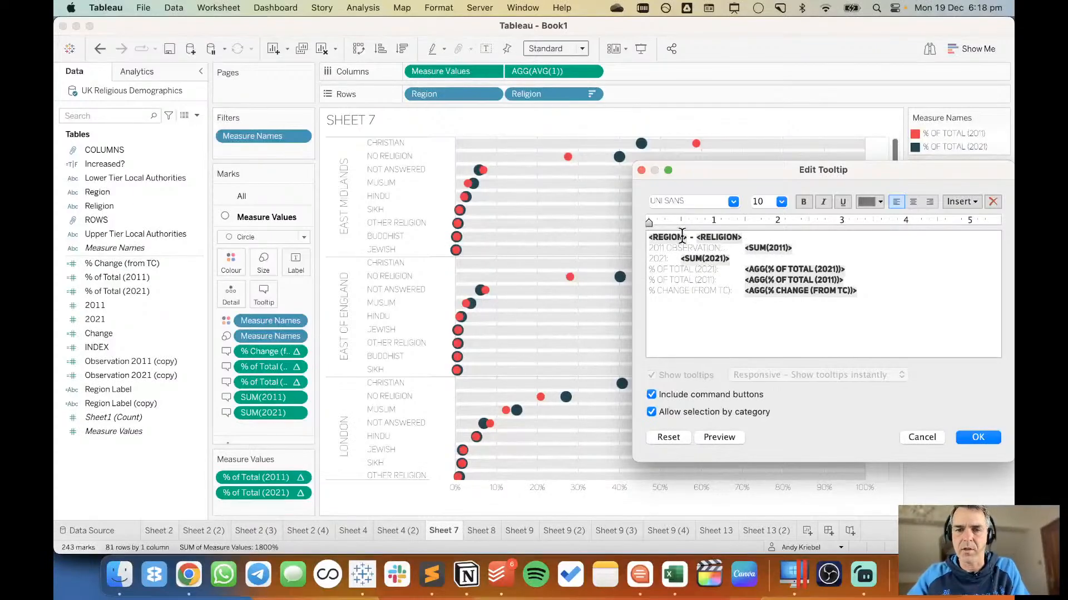
key(BackSpace)
text(CENSUS)
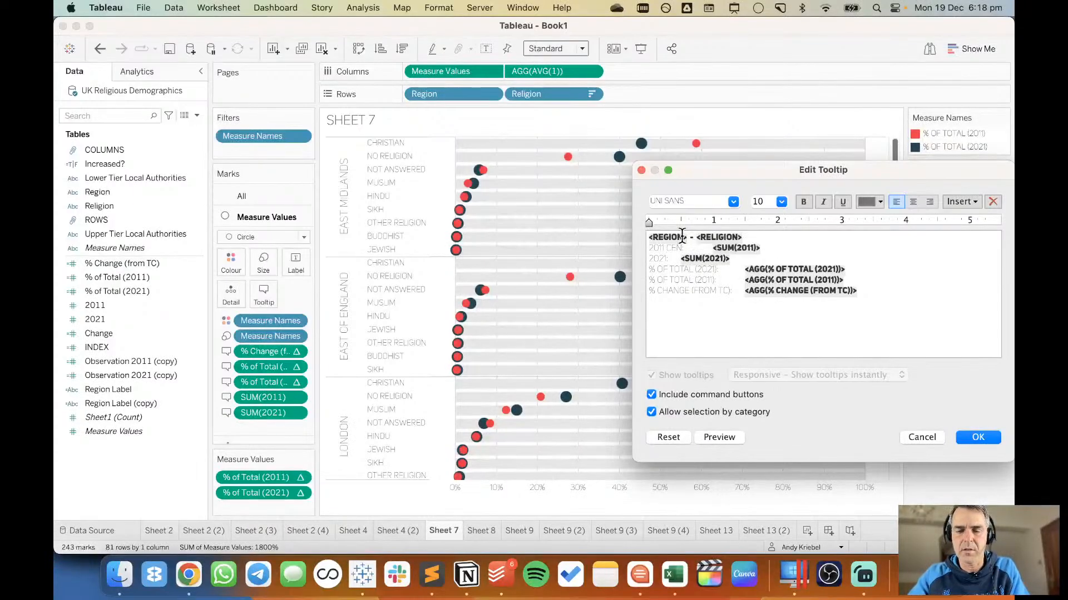
Relabel the tooltip's 2021 line as 2021 CENSUS.
key(Down)
key(Left)
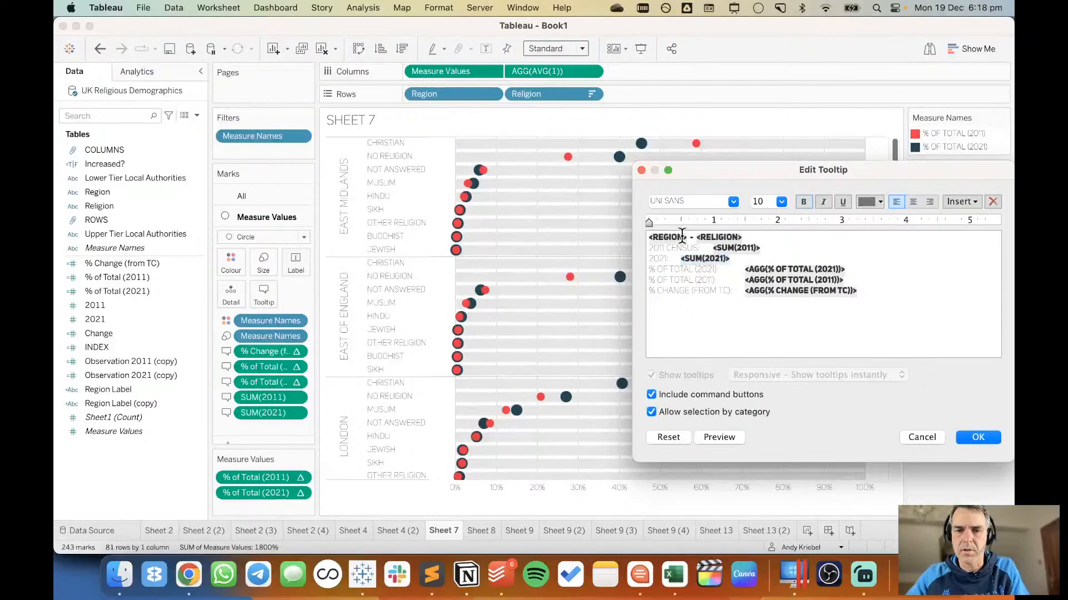
text(CENSUS)
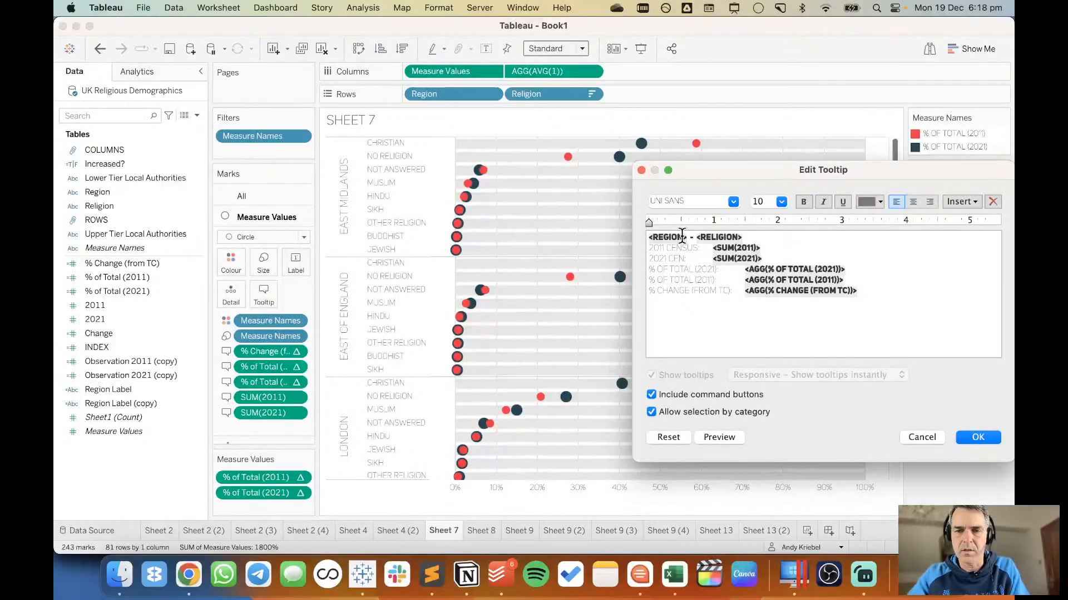
Move the tooltip's % of Total (2021) field into parentheses after SUM(2011) on the 2011 CENSUS line and make it non-bold.
click(749, 272)
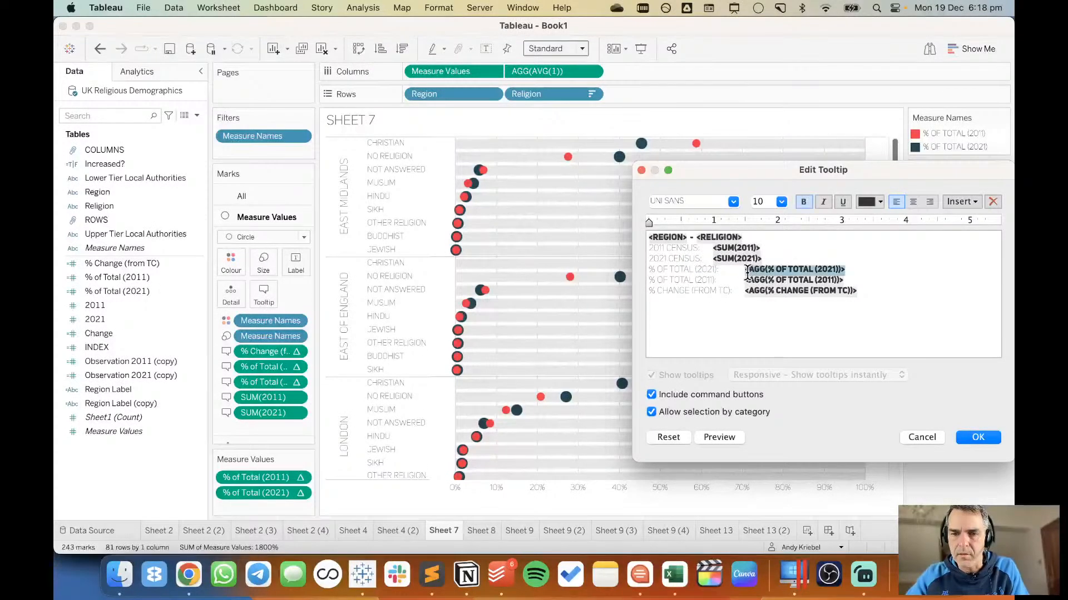
key(Left)
key(shift+Right)
key(super+c)
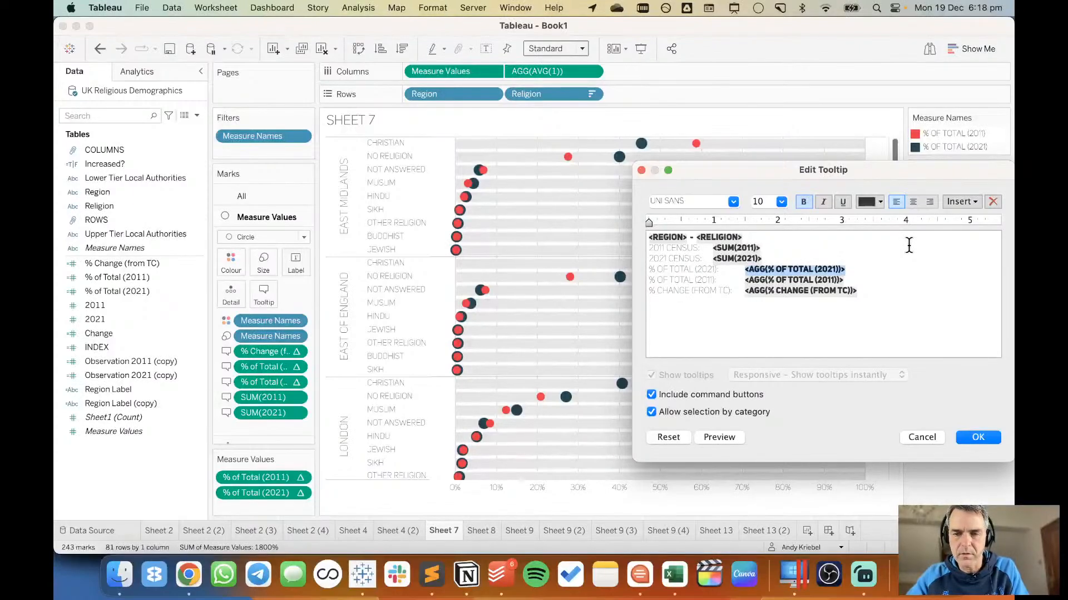
key(BackSpace)
click(819, 248)
text(()
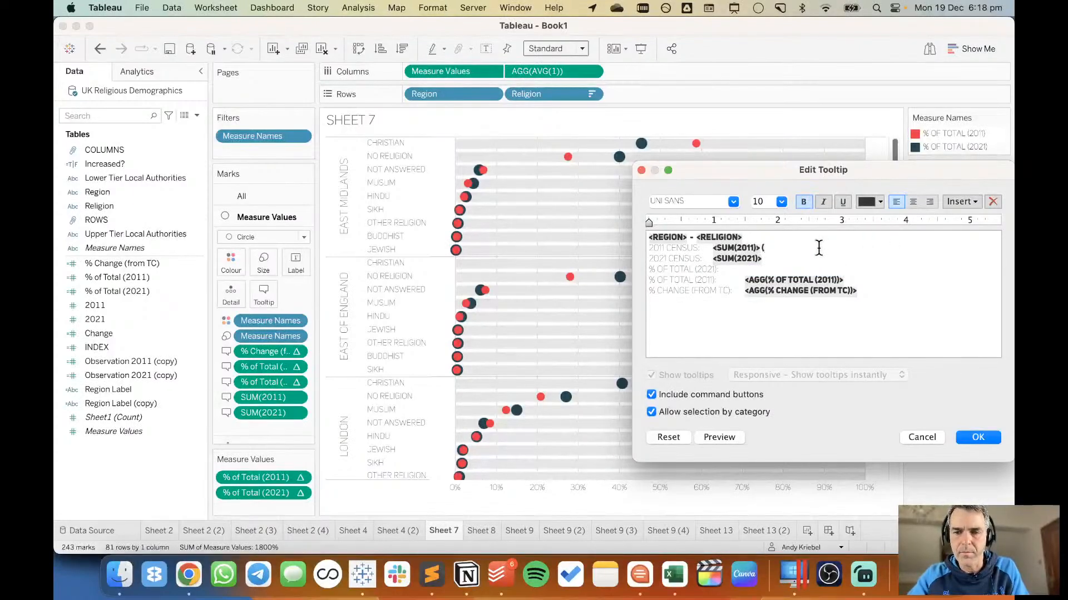
key(super+v)
text())
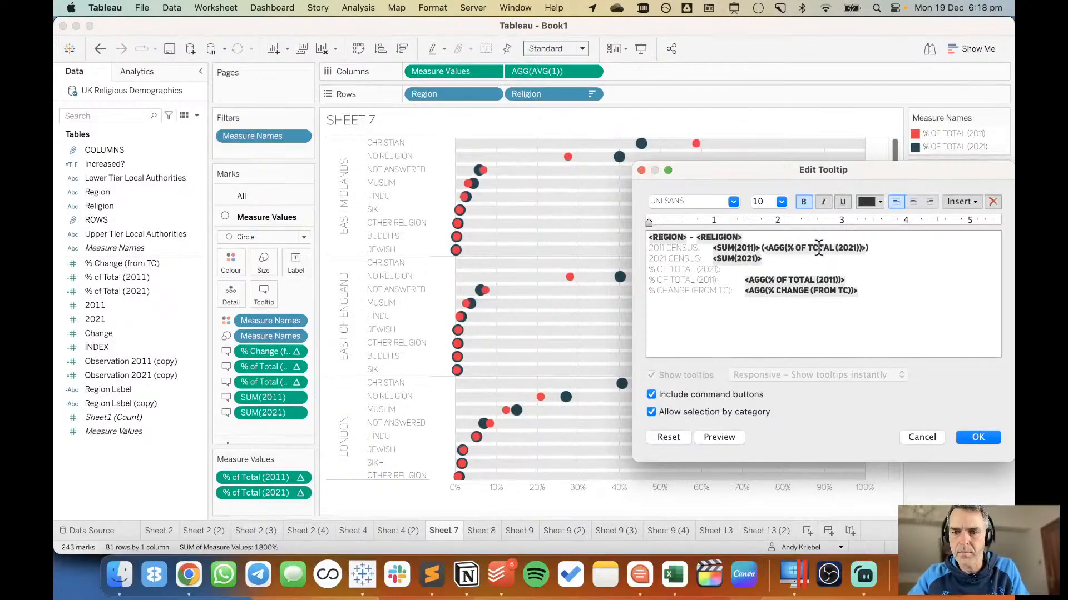
shift+click(762, 248)
click(800, 202)
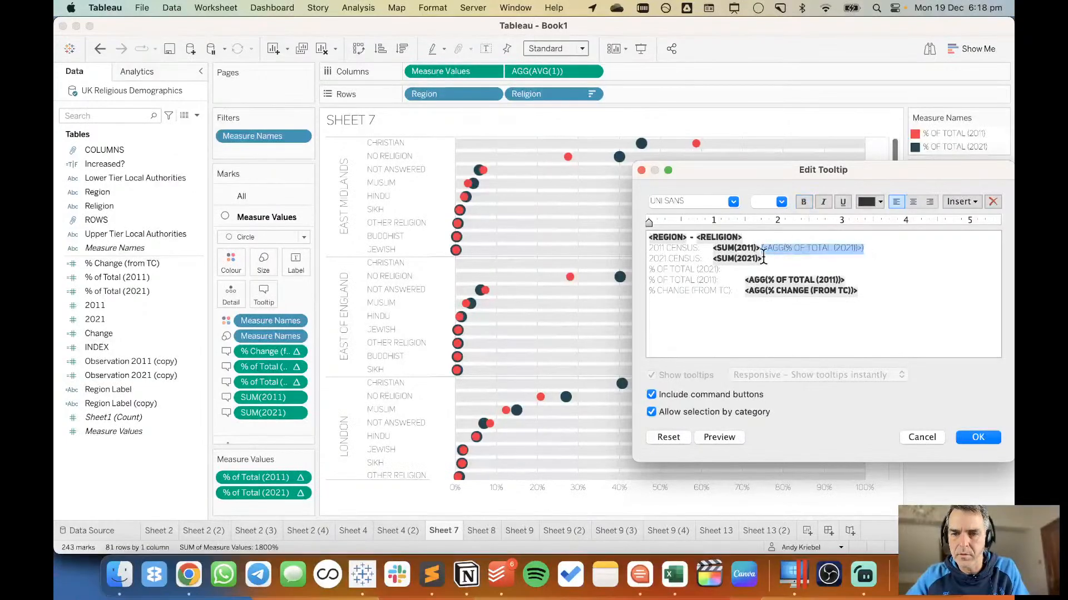
Move the tooltip's % of Total (2011) field into parentheses after SUM(2021) on the 2021 CENSUS line and make it non-bold.
click(744, 281)
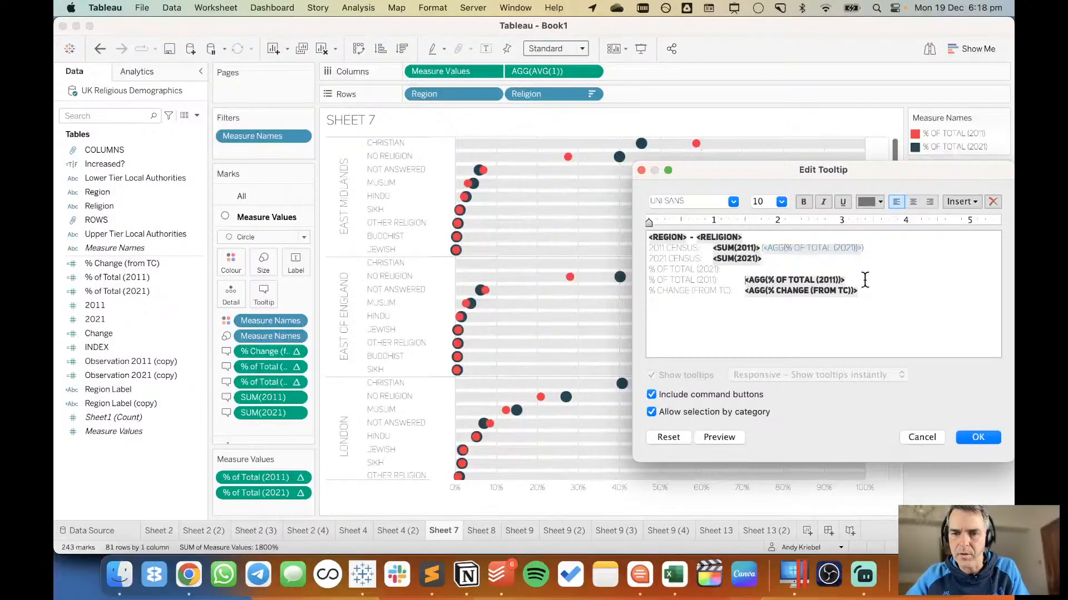
shift+click(865, 280)
key(super+x)
click(820, 263)
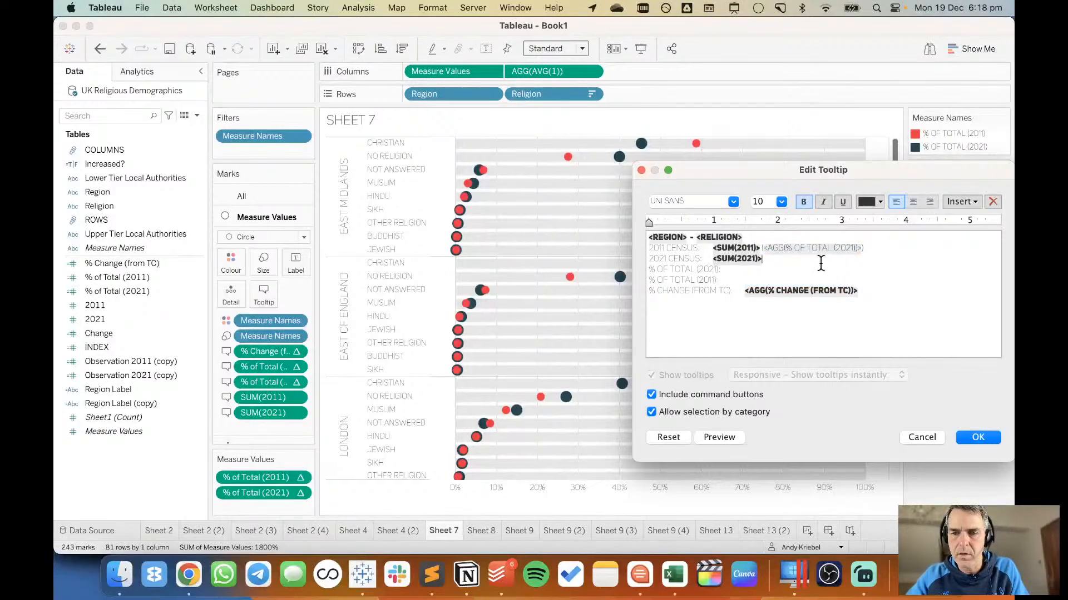
key(super+v)
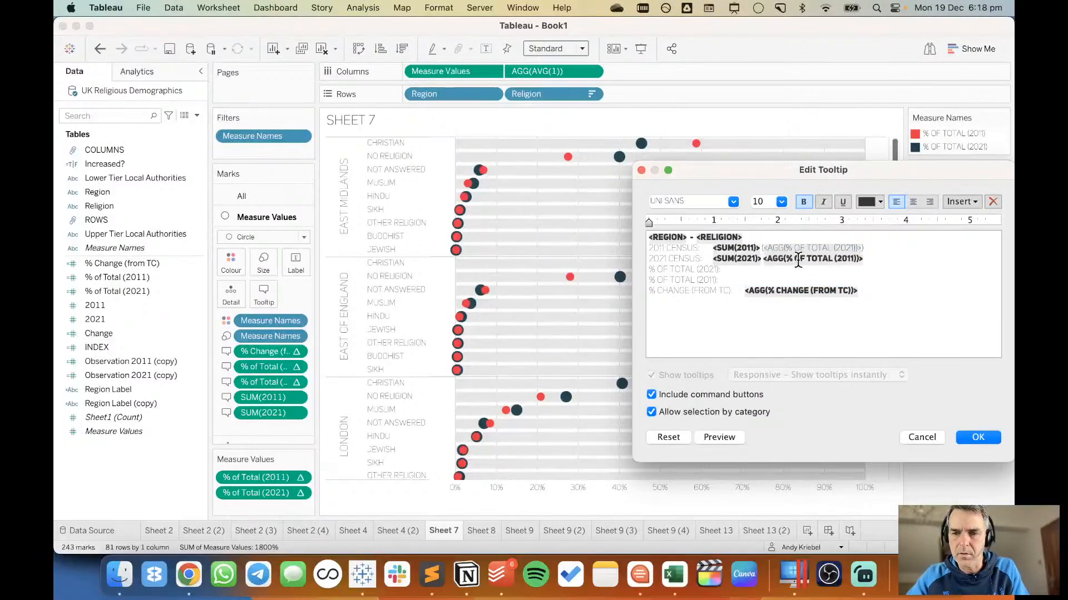
text())
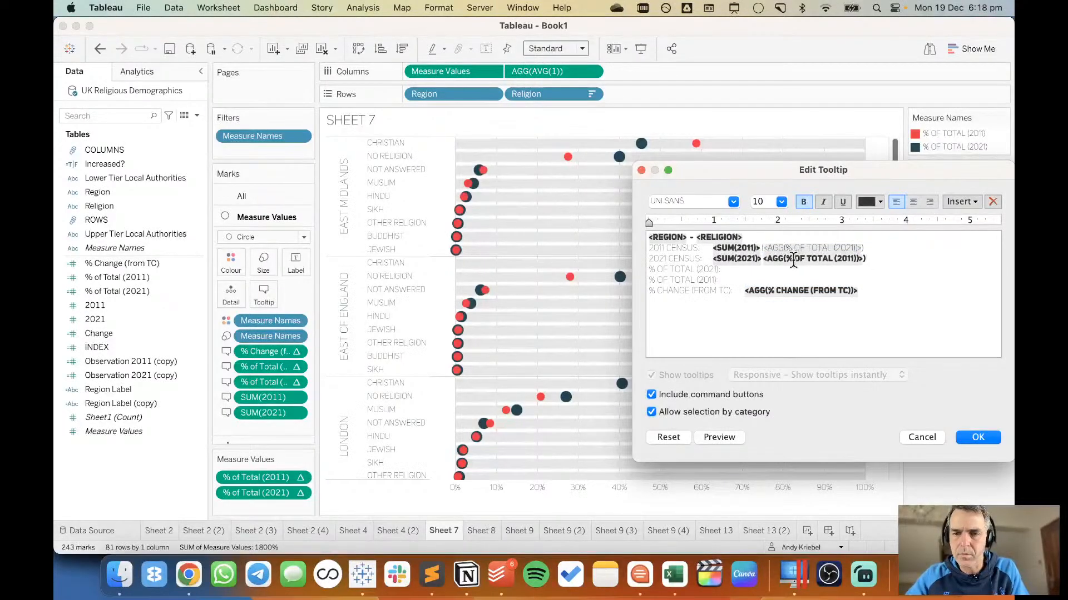
click(763, 259)
text(()
key(super+shift+Right)
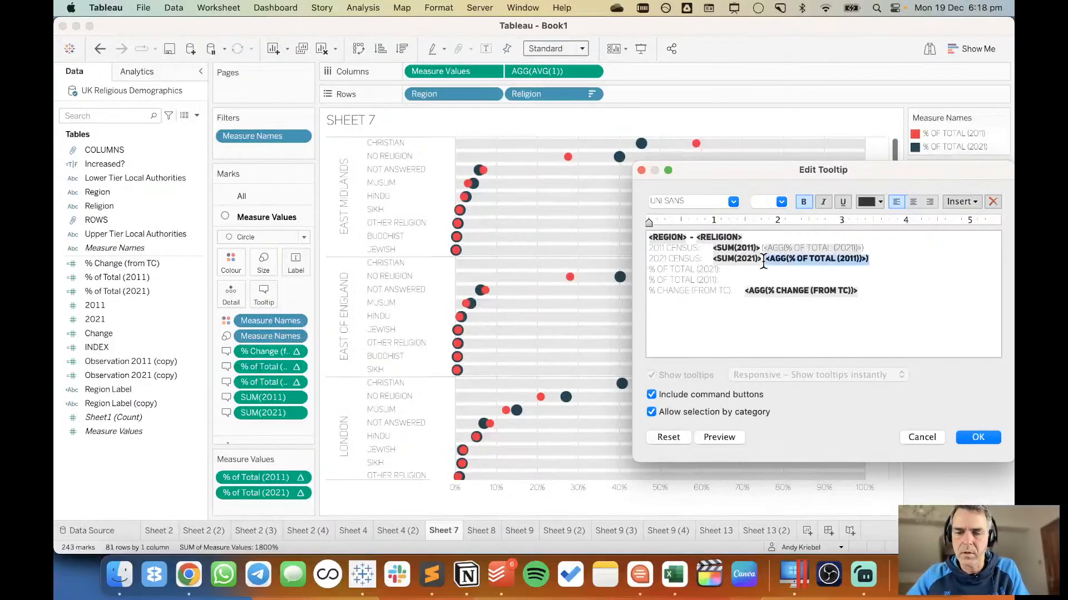
key(super+b)
Delete the two leftover % of Total label lines from the tooltip.
click(782, 280)
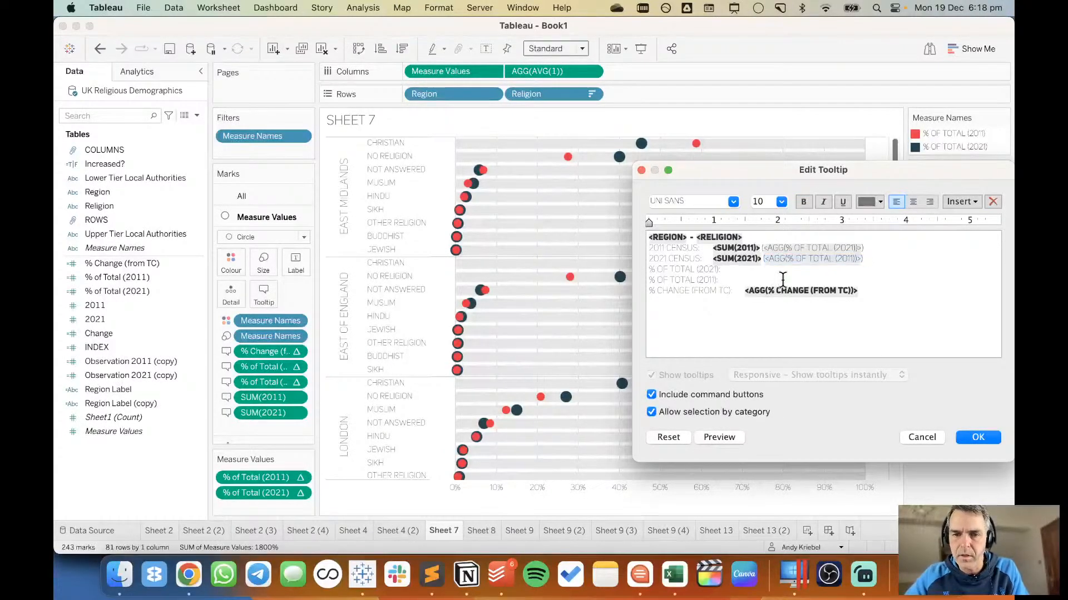
key(shift+Down)
key(shift+Down)
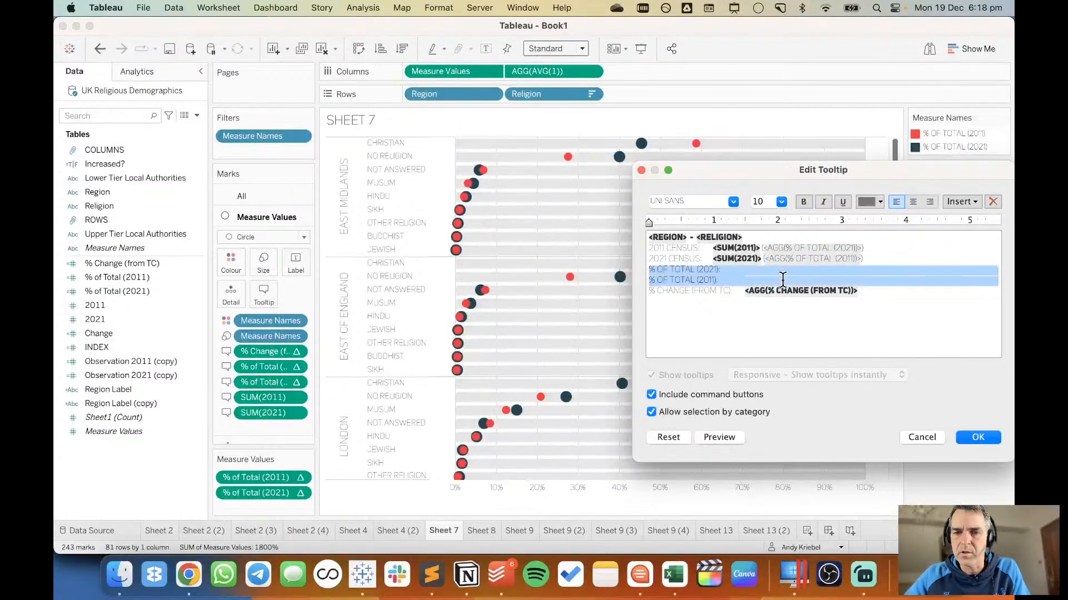
key(BackSpace)
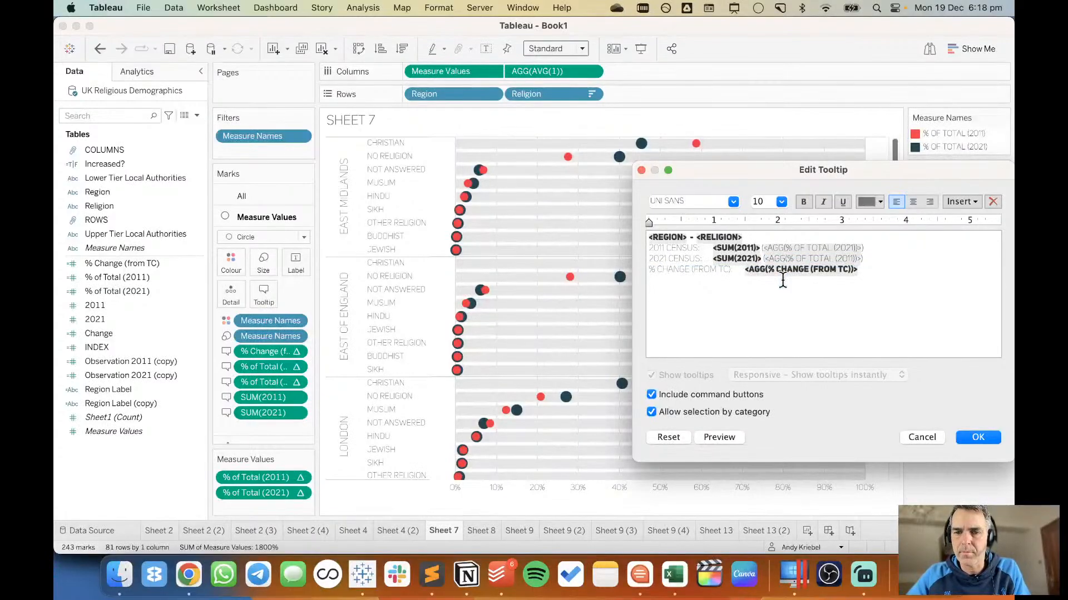
Shorten the tooltip's last label to % CHANGE by removing its (from TC) part.
key(shift+Right)
key(shift+Right)
key(shift+Right)
key(shift+Right)
key(shift+Right)
key(shift+Right)
key(shift+Right)
key(shift+Right)
key(shift+Right)
key(shift+Right)
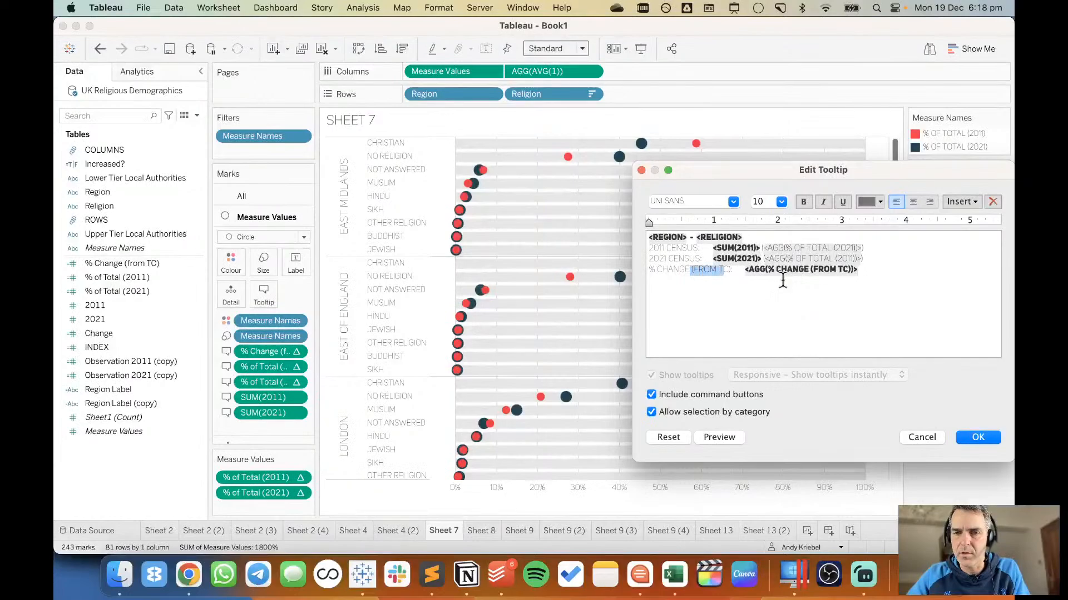
key(BackSpace)
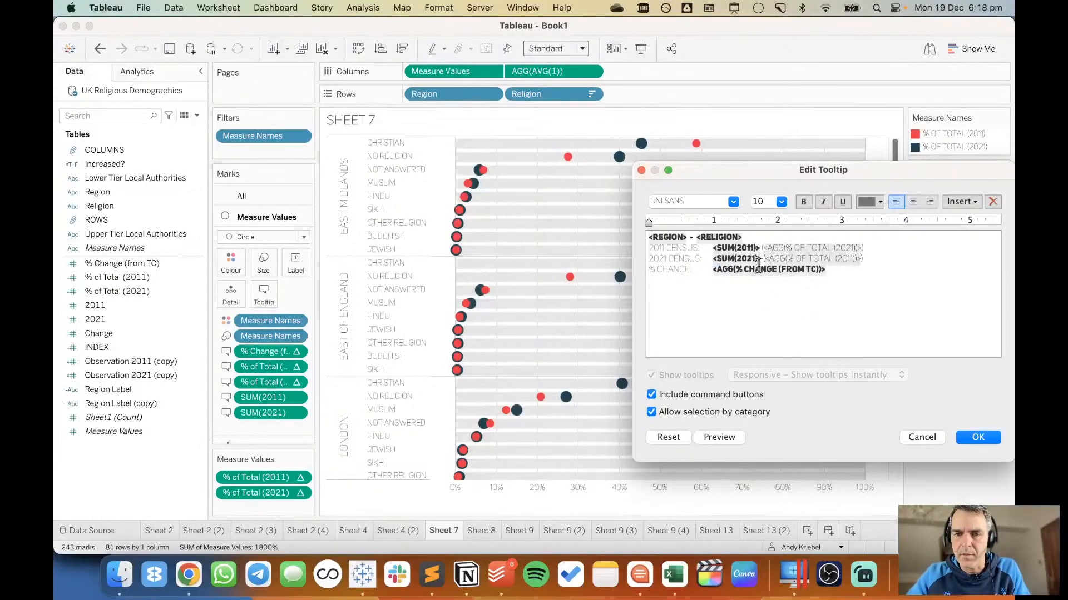
Set the tooltip's <Region> - <Religion> line to font size 14.
click(756, 235)
triple_click(756, 235)
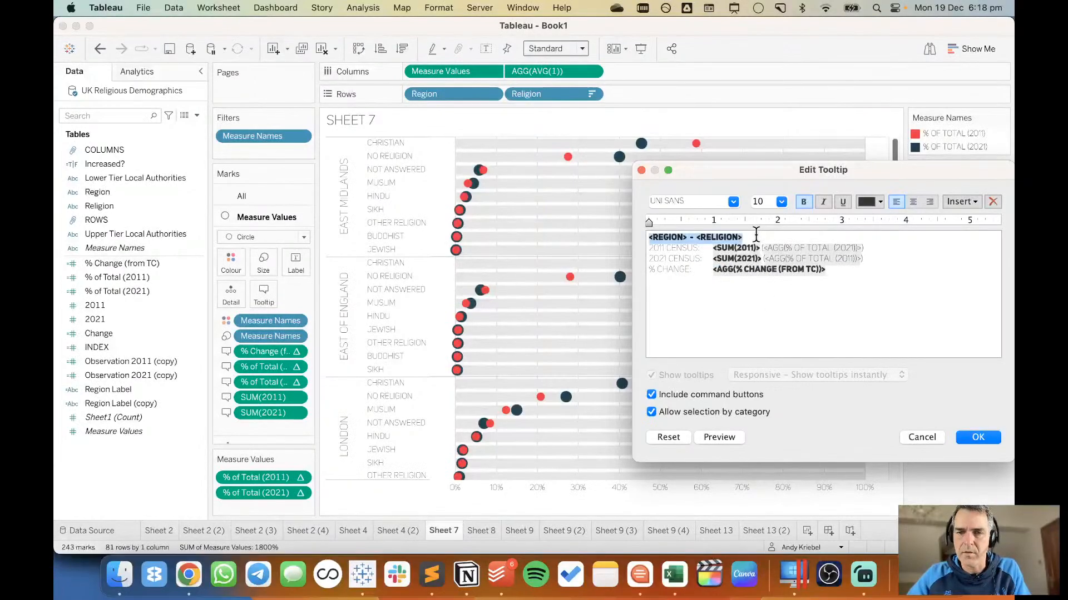
click(780, 202)
click(771, 266)
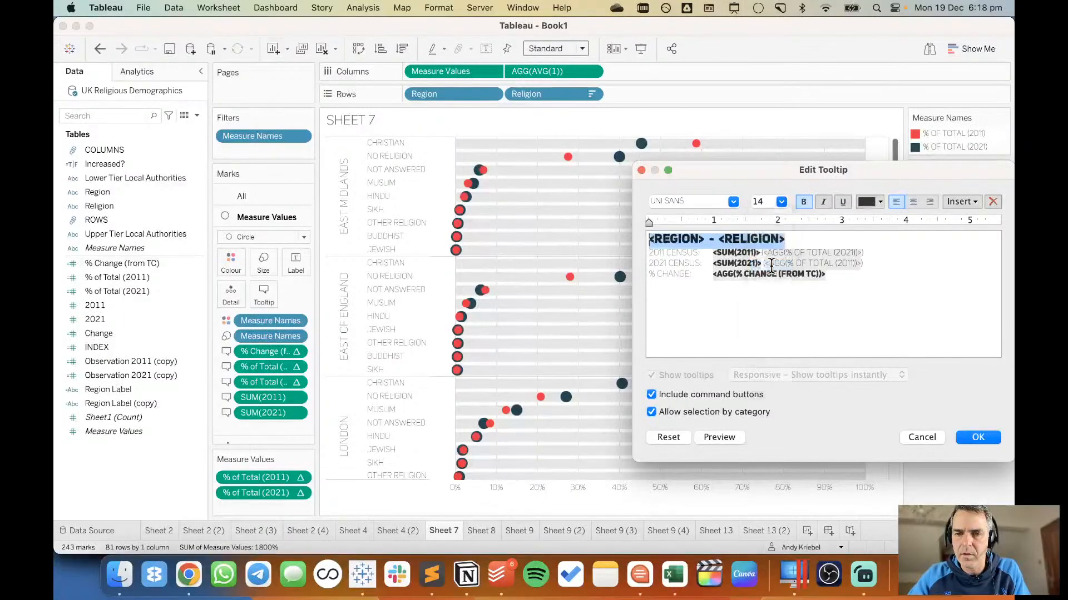
Turn off the tooltip's command buttons and selection by category, apply the edits and check the tooltip on a dot.
click(696, 395)
click(697, 413)
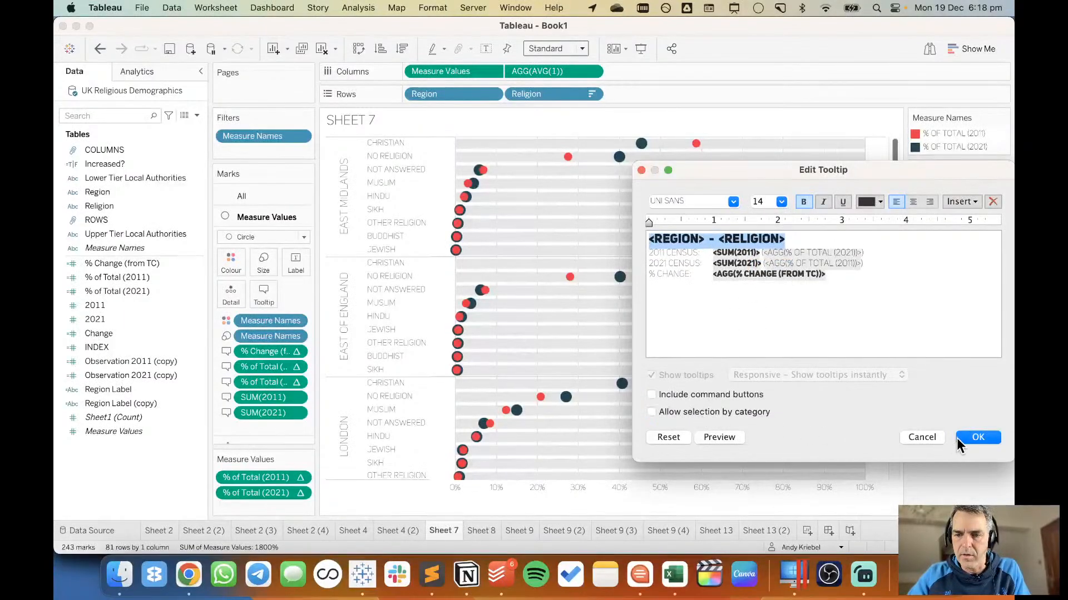
click(976, 437)
mouse_move(478, 172)
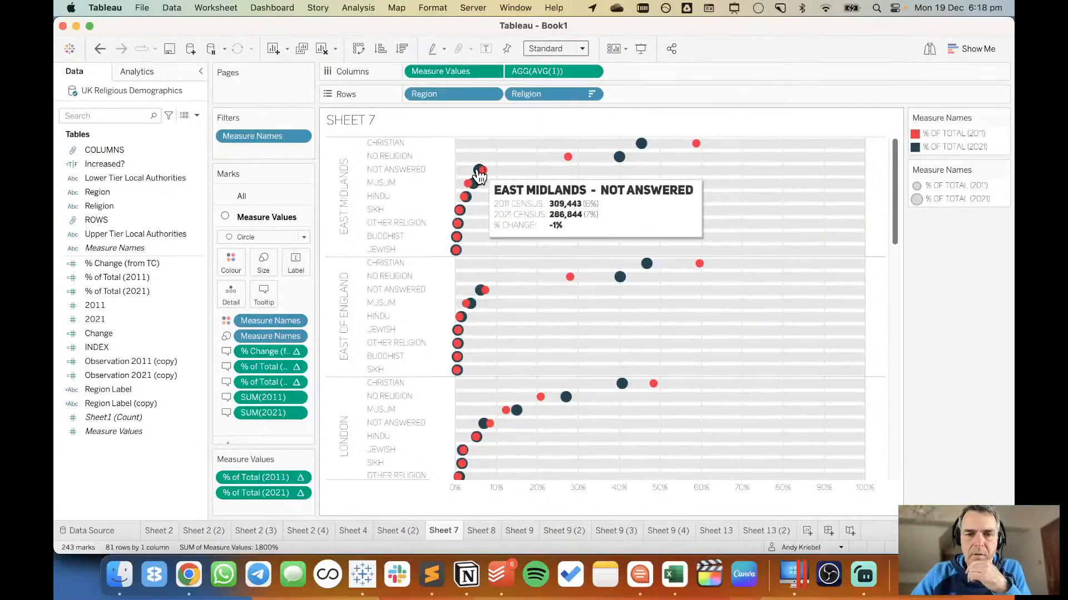
Set the tooltip's <Region> - <Religion> line to font size 10 and remove its bold formatting.
click(261, 293)
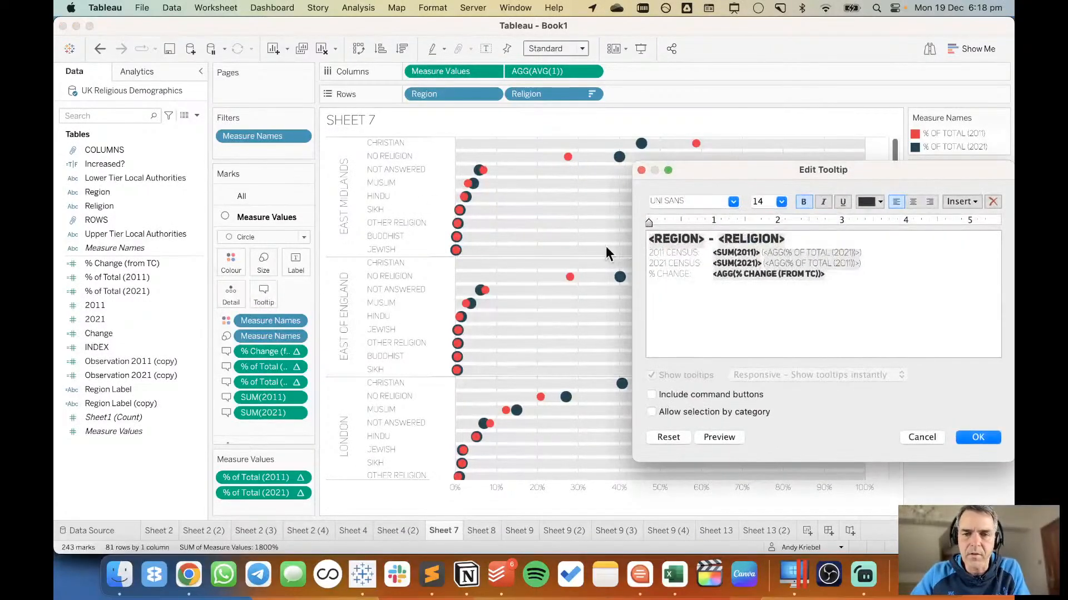
triple_click(673, 243)
click(781, 202)
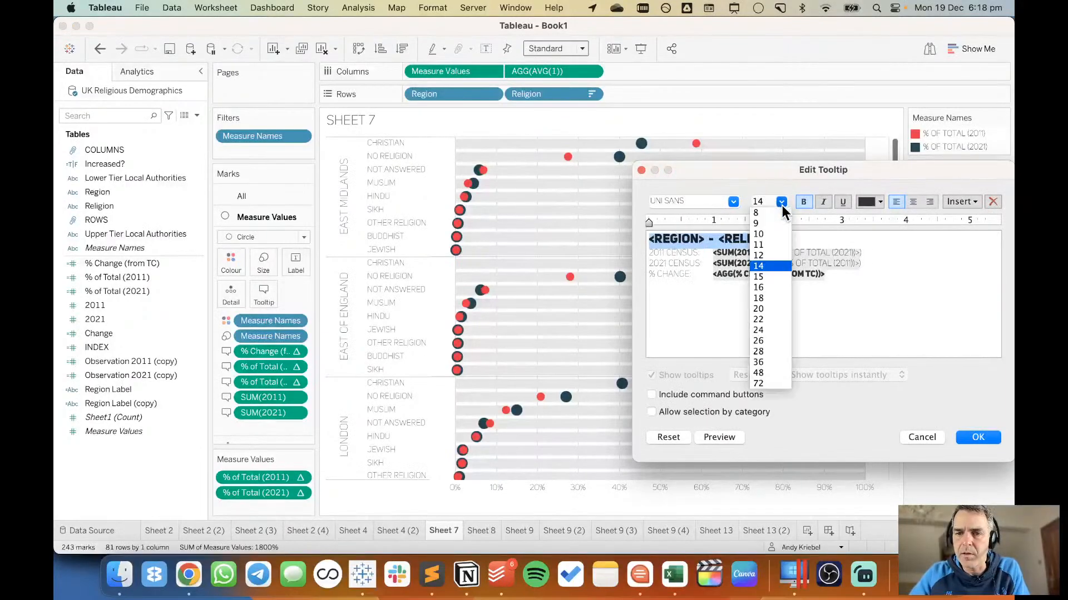
click(775, 236)
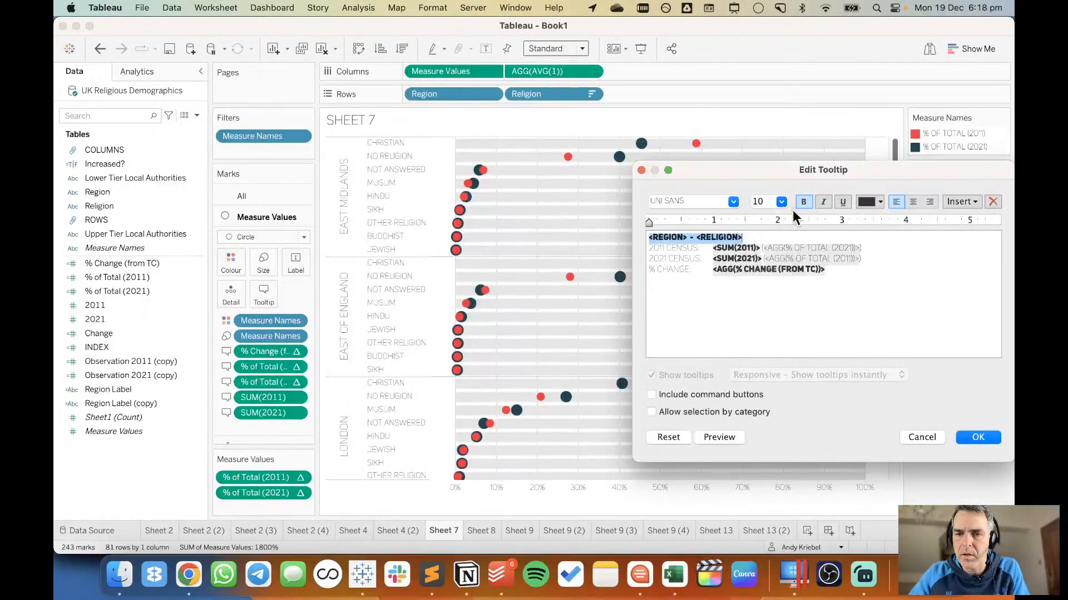
key(Right)
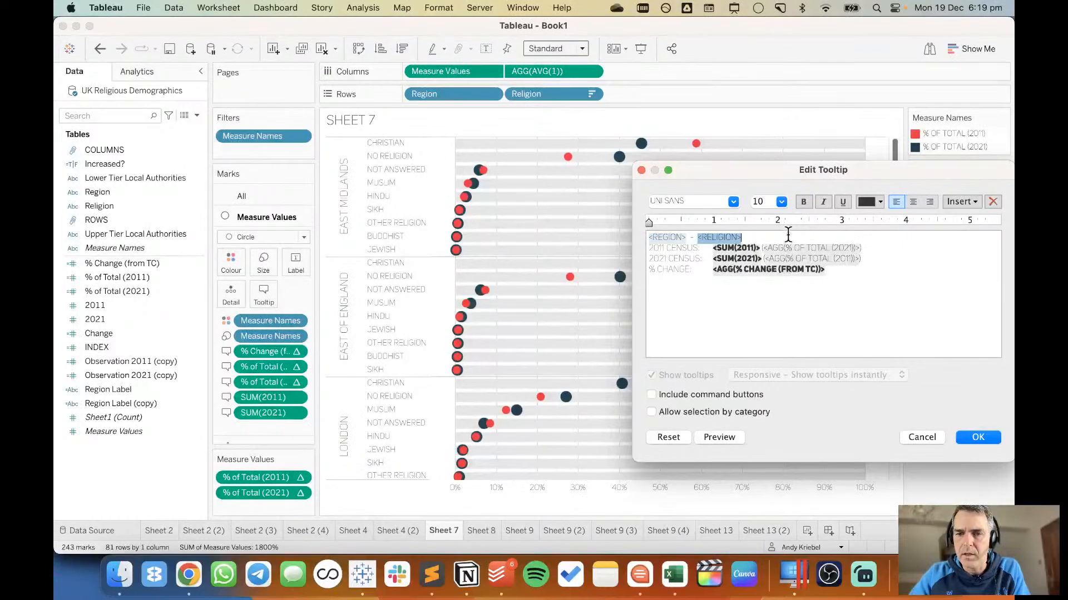
Set the 2011 CENSUS, 2021 CENSUS and % CHANGE lines to font size 14, apply, and check the tooltip on a dot.
key(shift+Down)
key(shift+Down)
key(shift+Down)
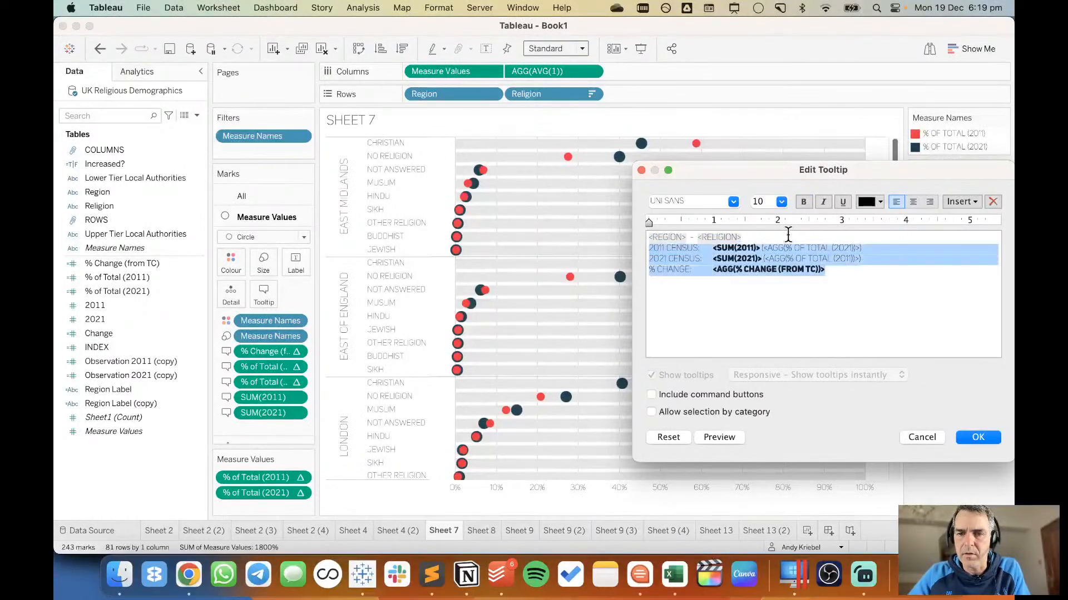
click(782, 203)
click(767, 259)
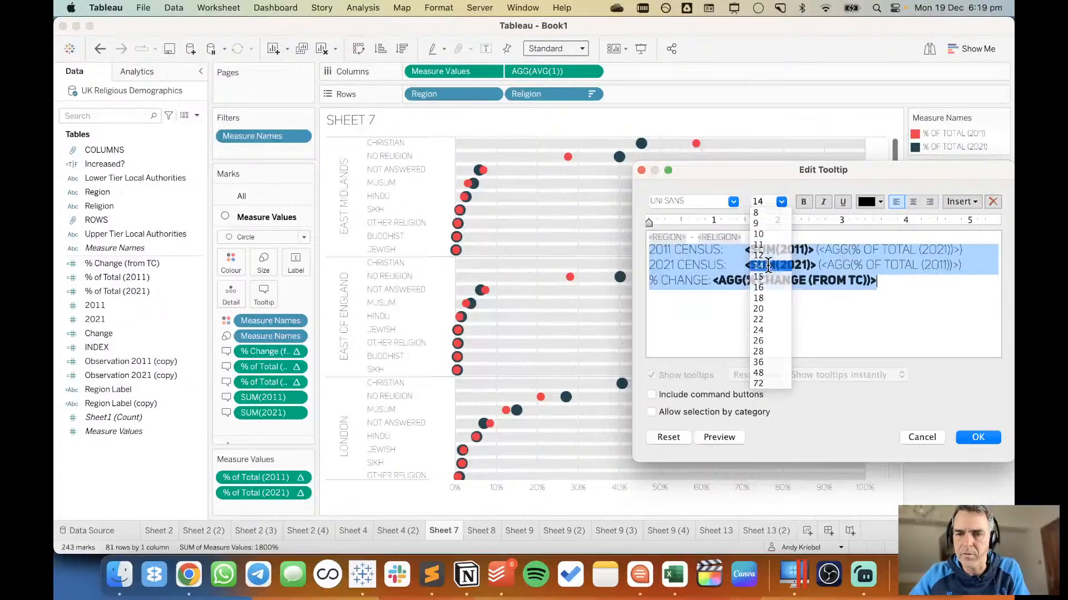
click(968, 434)
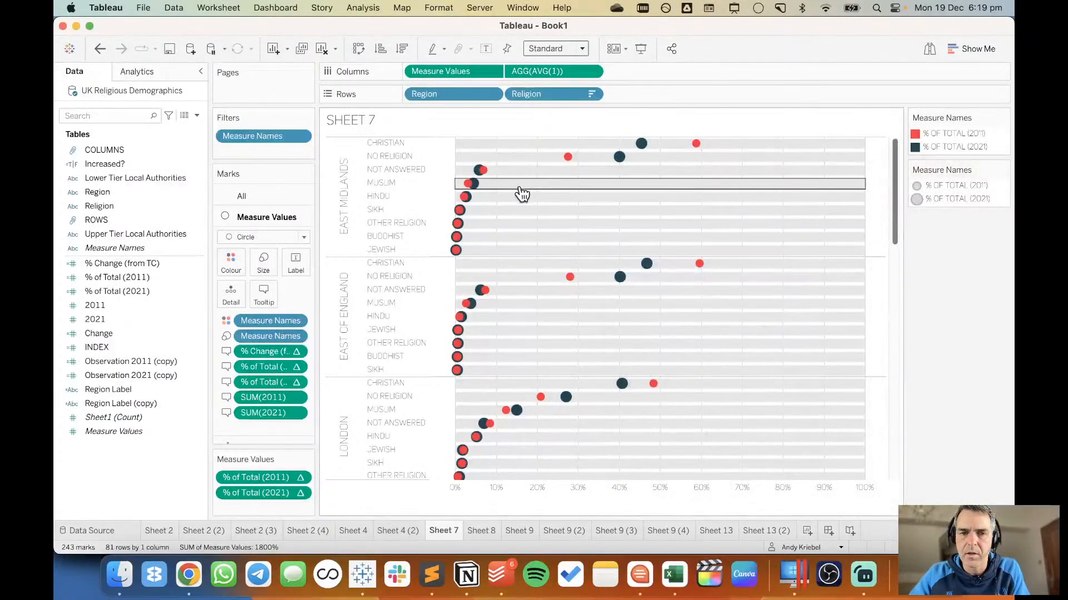
mouse_move(483, 175)
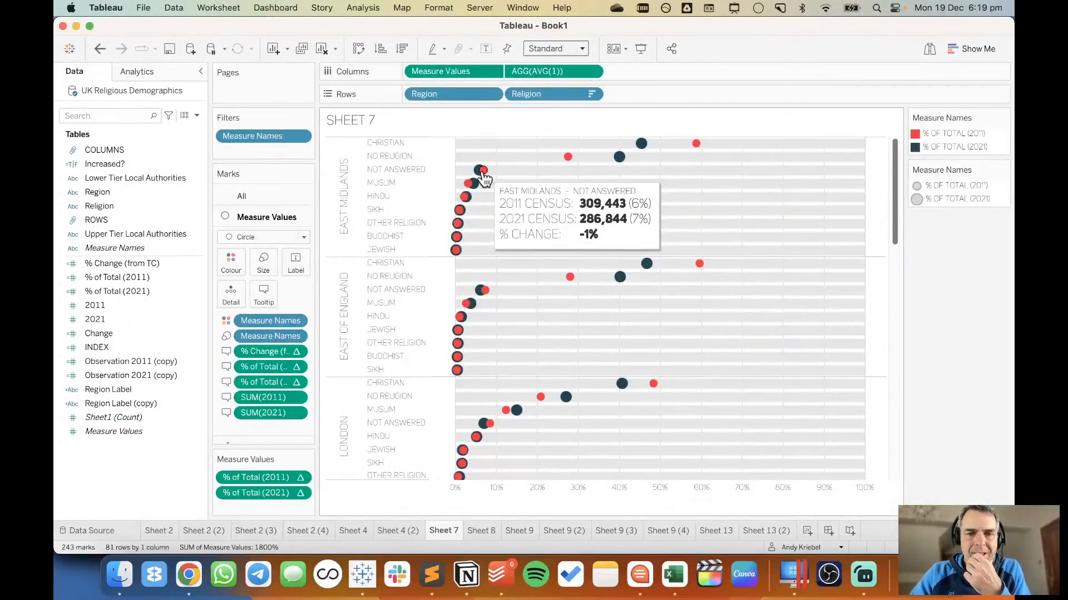
Insert a blank line below the tooltip's <Region> - <Religion> line, apply it and check the tooltip on a dot.
click(263, 300)
click(832, 238)
key(Return)
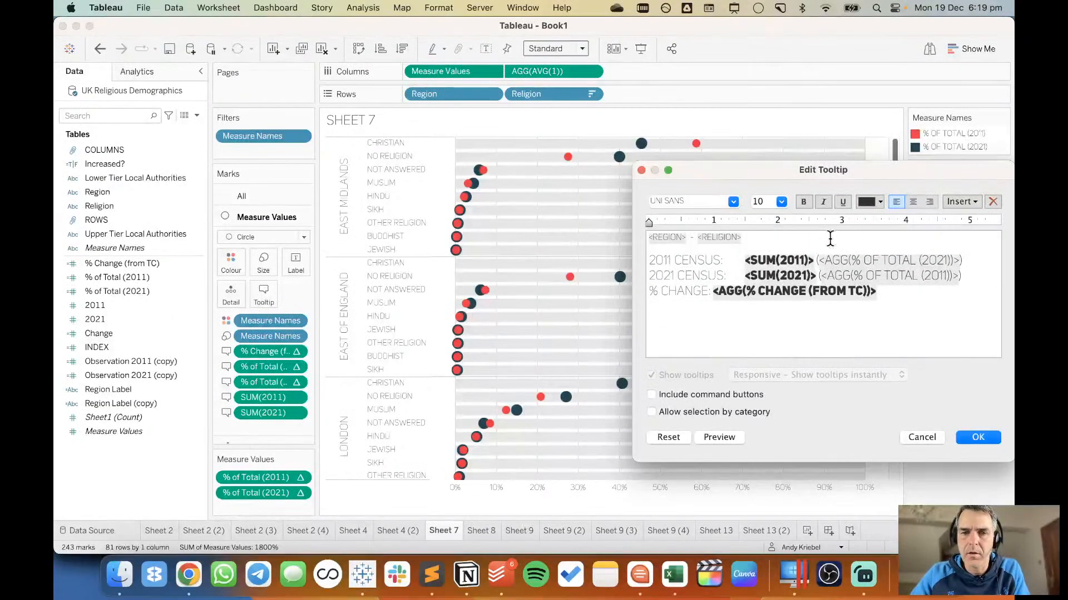
click(977, 437)
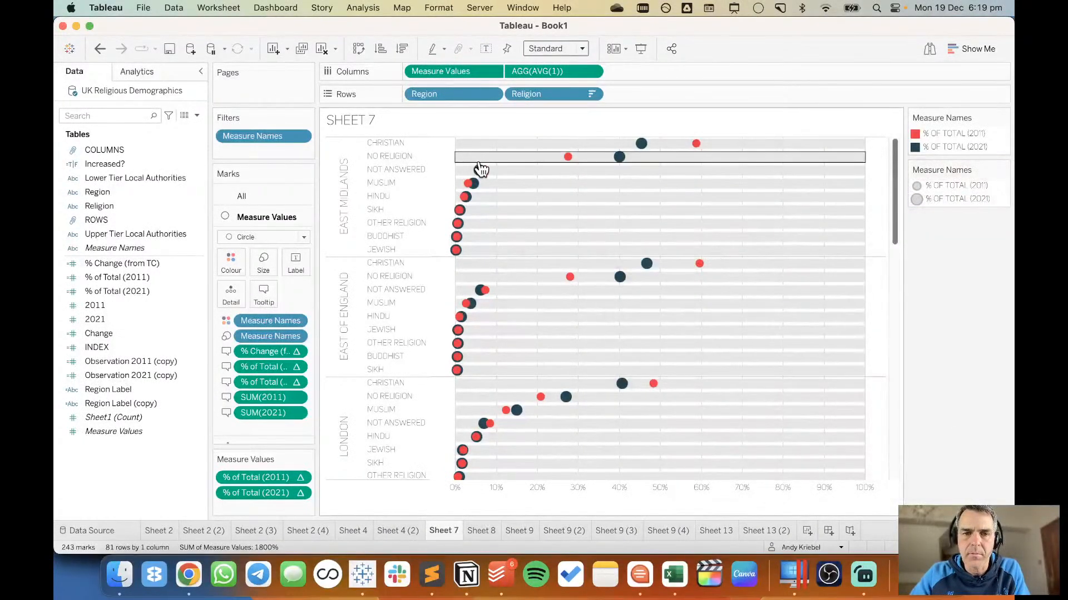
mouse_move(482, 176)
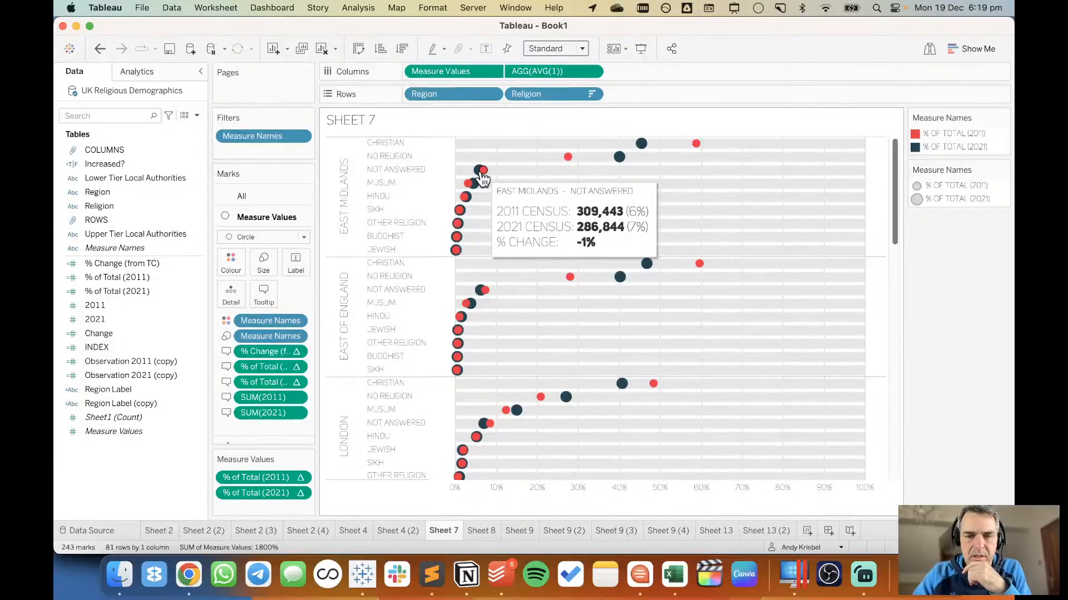
Set the tooltip's 2011 CENSUS and 2021 CENSUS labels to font size 10, leaving their field values out of the change.
click(264, 296)
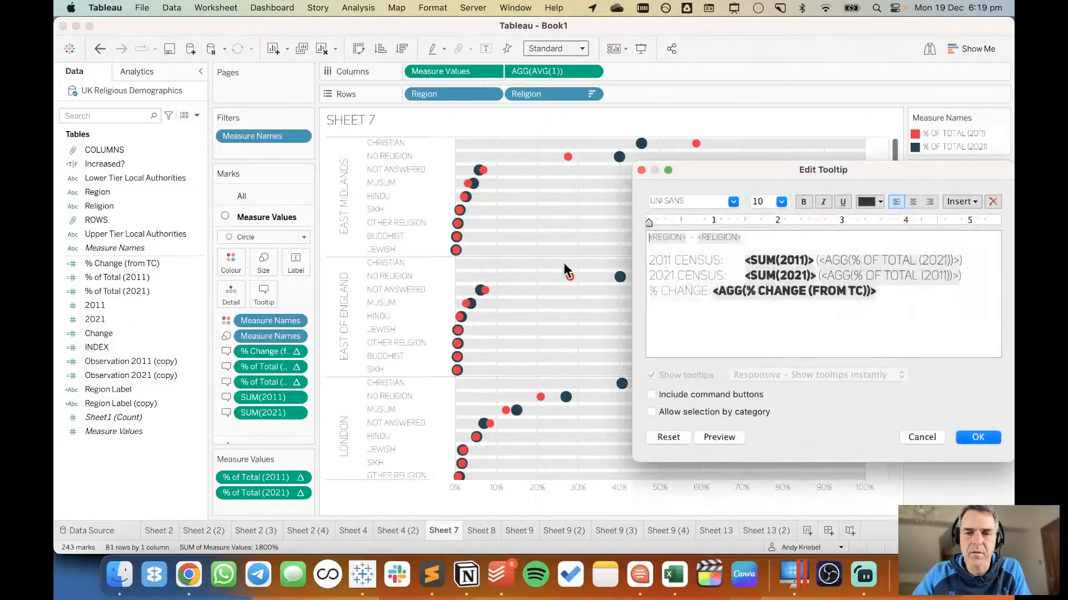
drag(746, 262, 649, 262)
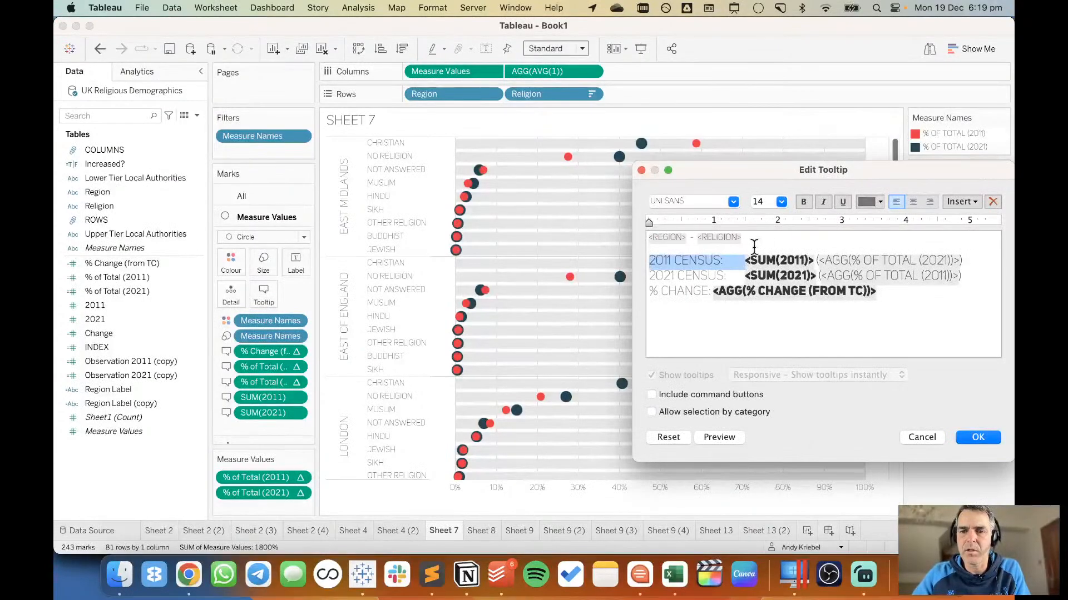
click(782, 202)
click(769, 233)
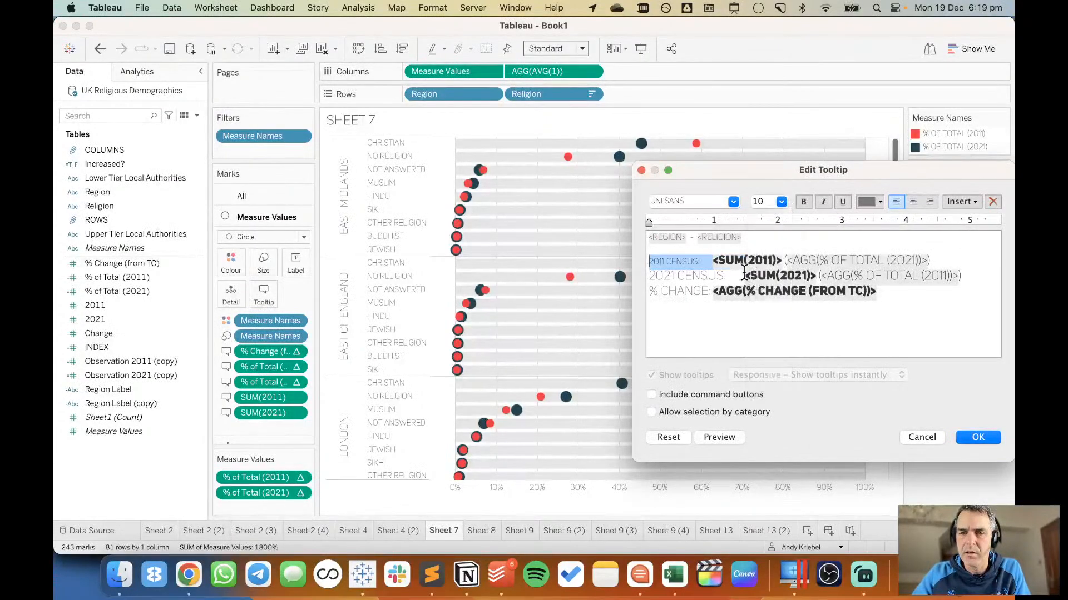
drag(745, 276, 649, 276)
click(782, 204)
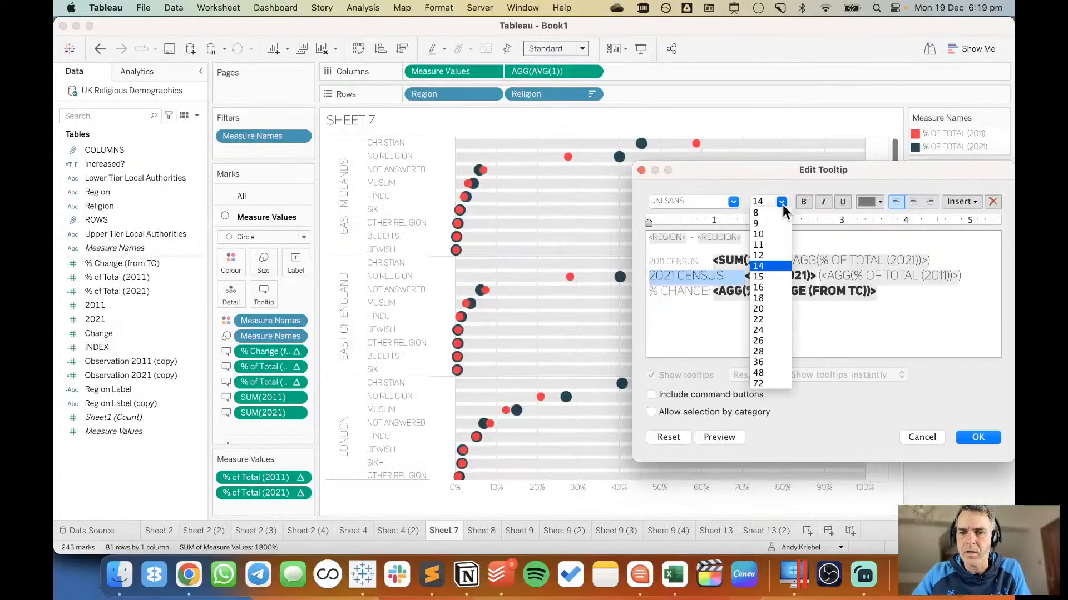
click(768, 233)
Try setting the tooltip's % CHANGE label to font size 10, leaving its field value out of the change.
drag(712, 291, 648, 291)
click(782, 201)
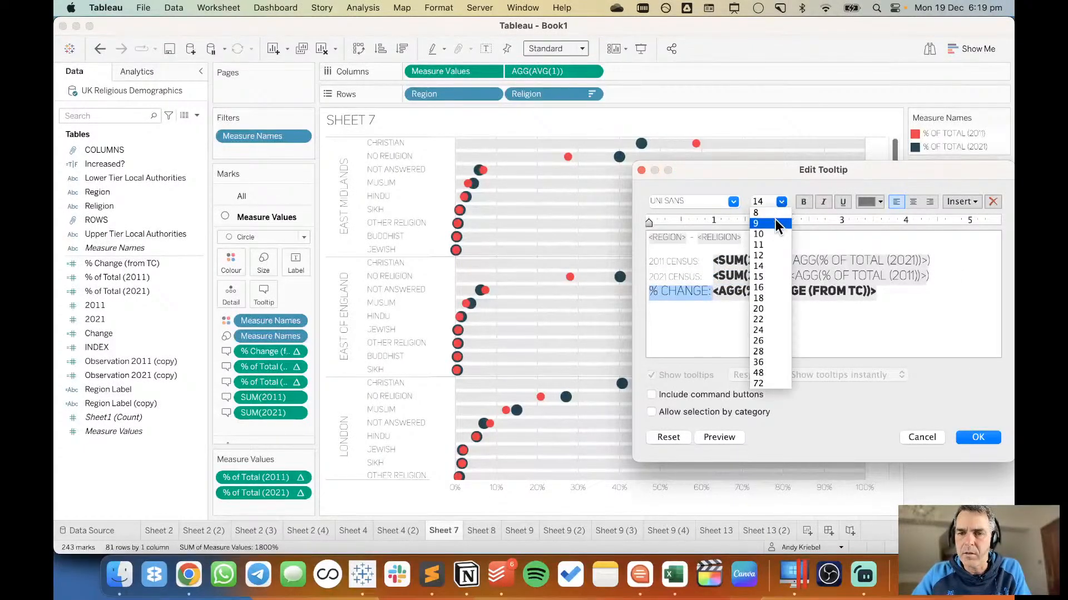
click(771, 233)
click(713, 440)
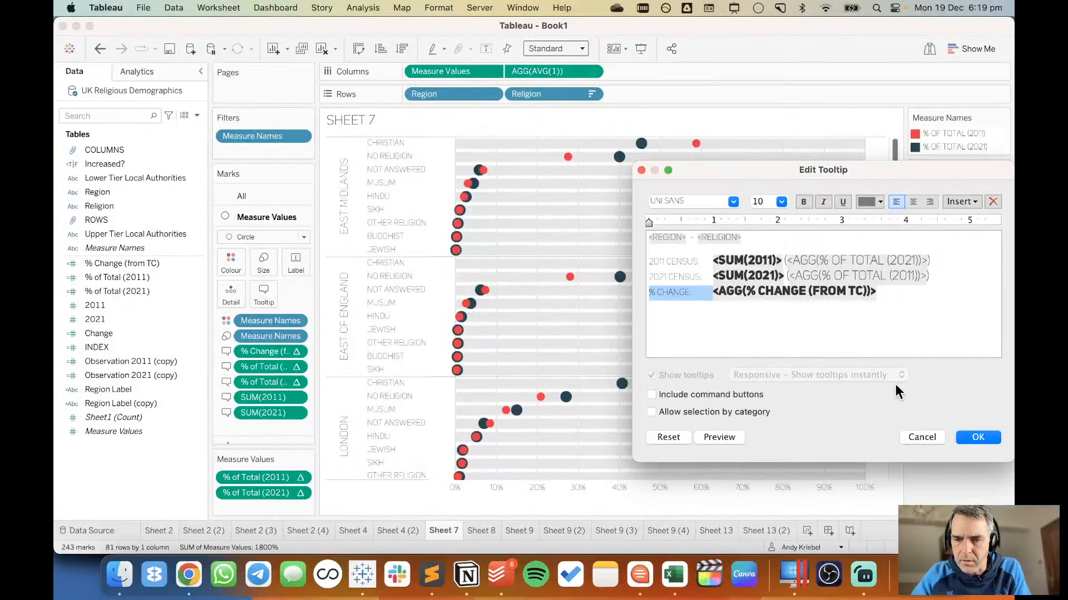
click(837, 345)
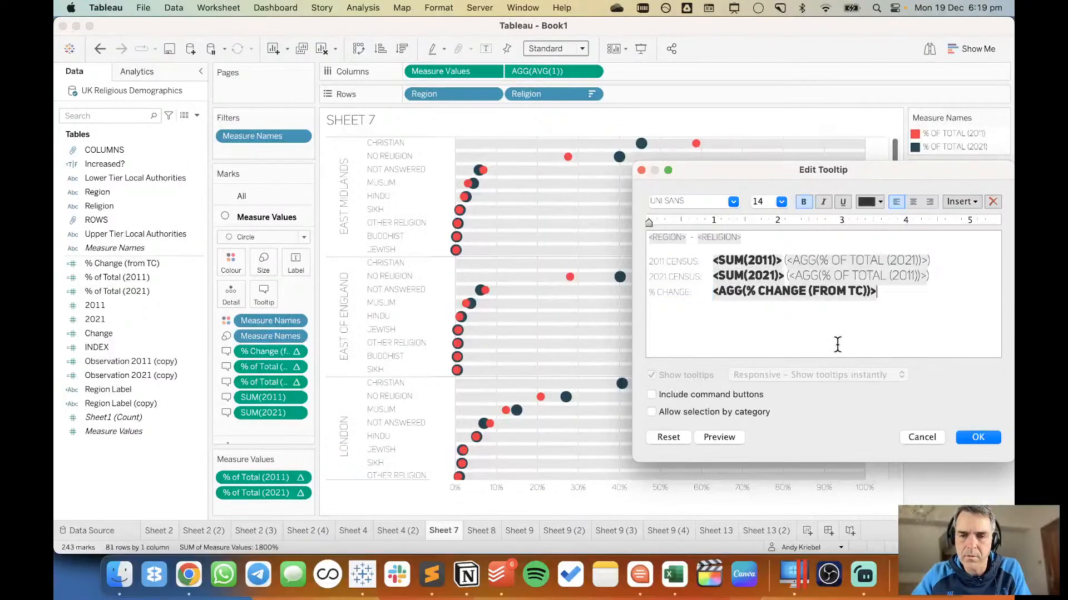
Undo the font size 10 changes on the three tooltip labels, apply, and check the tooltip on a dot.
key(super+z)
key(super+z)
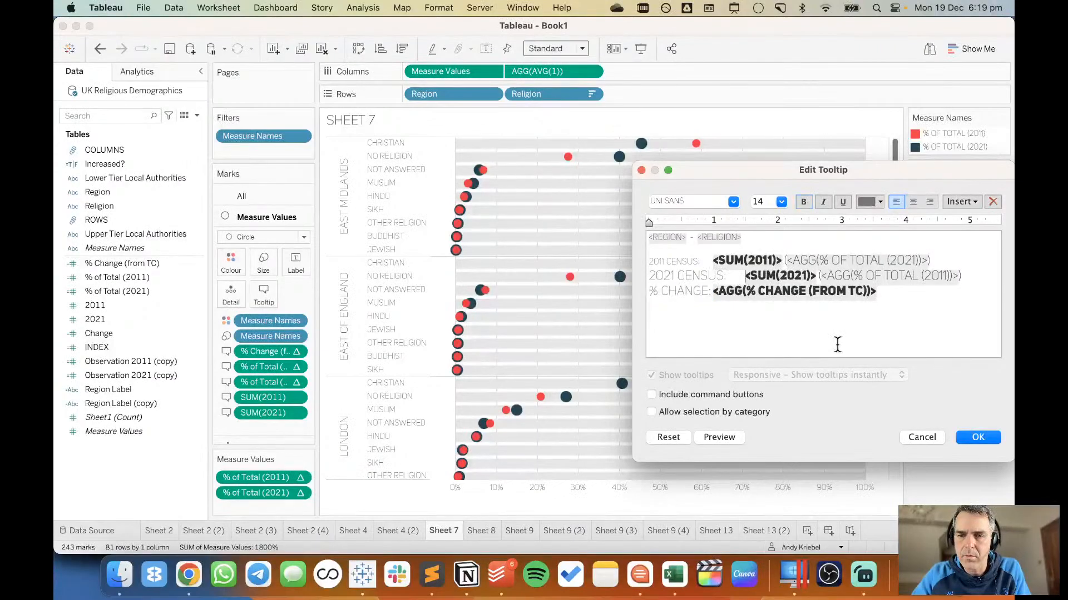
key(super+z)
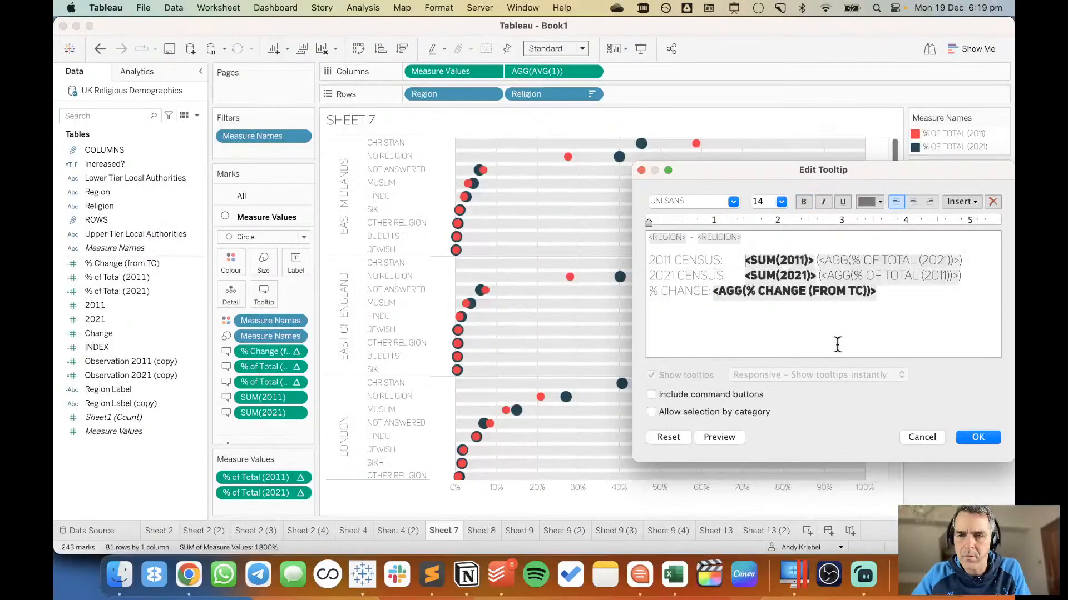
click(967, 438)
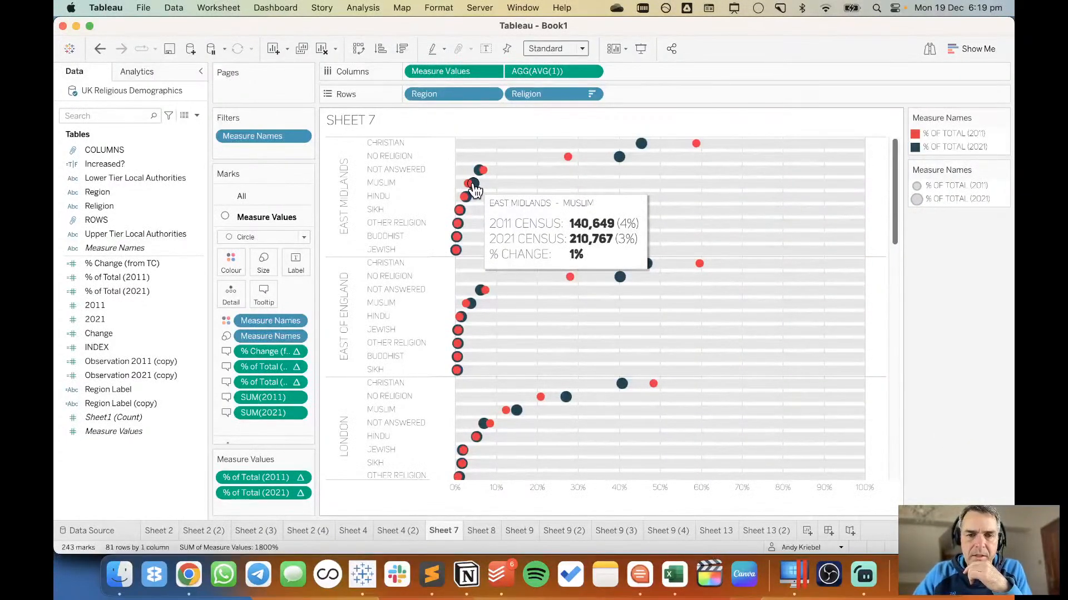
Reopen the circles' tooltip for editing and set its <Region> - <Religion> line to font size 14.
click(264, 293)
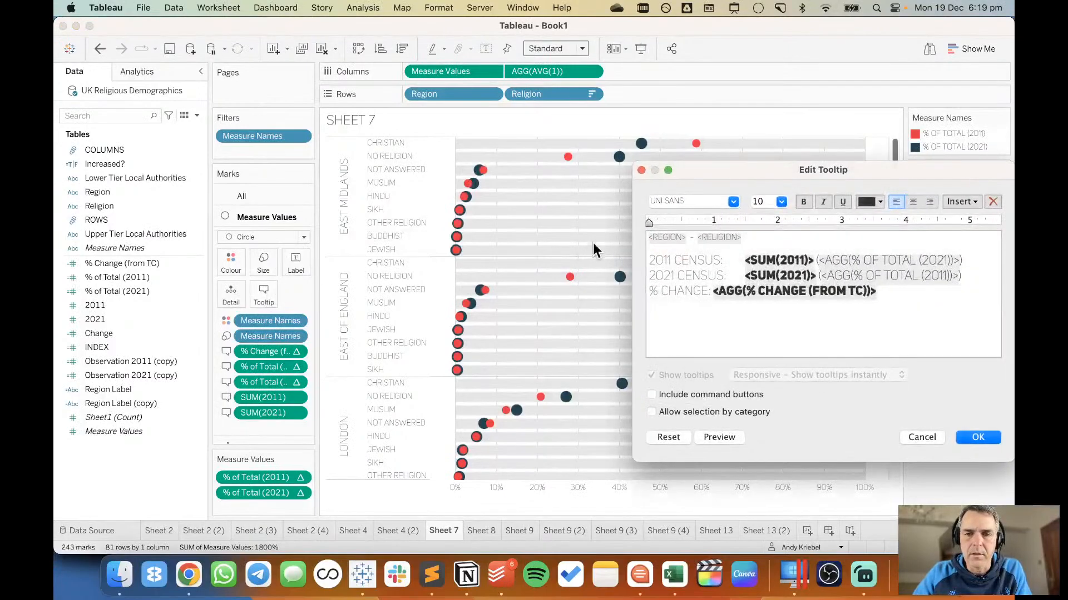
triple_click(648, 237)
click(781, 201)
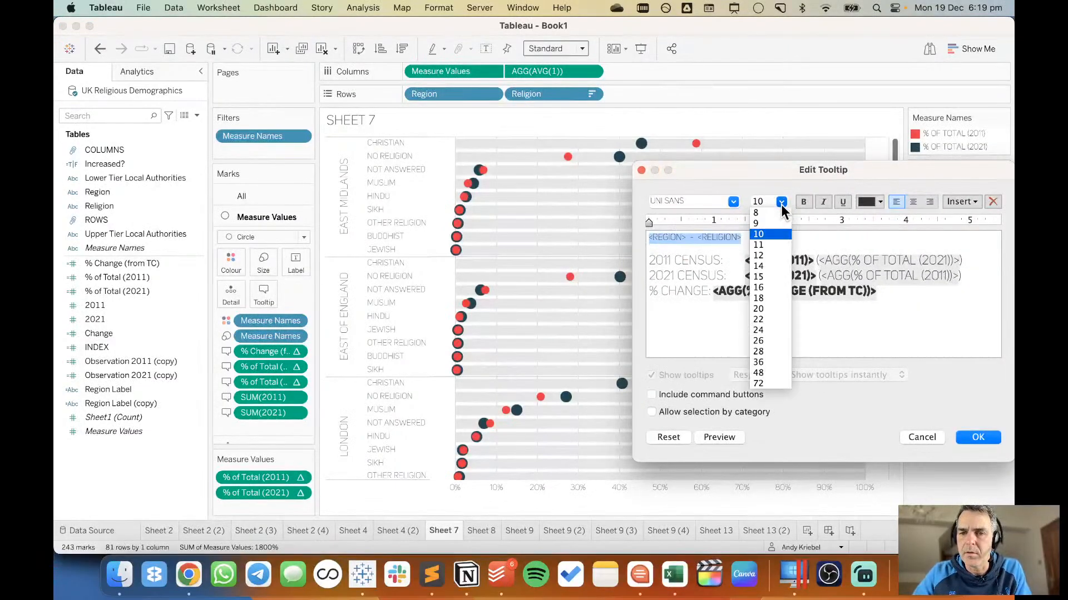
click(770, 260)
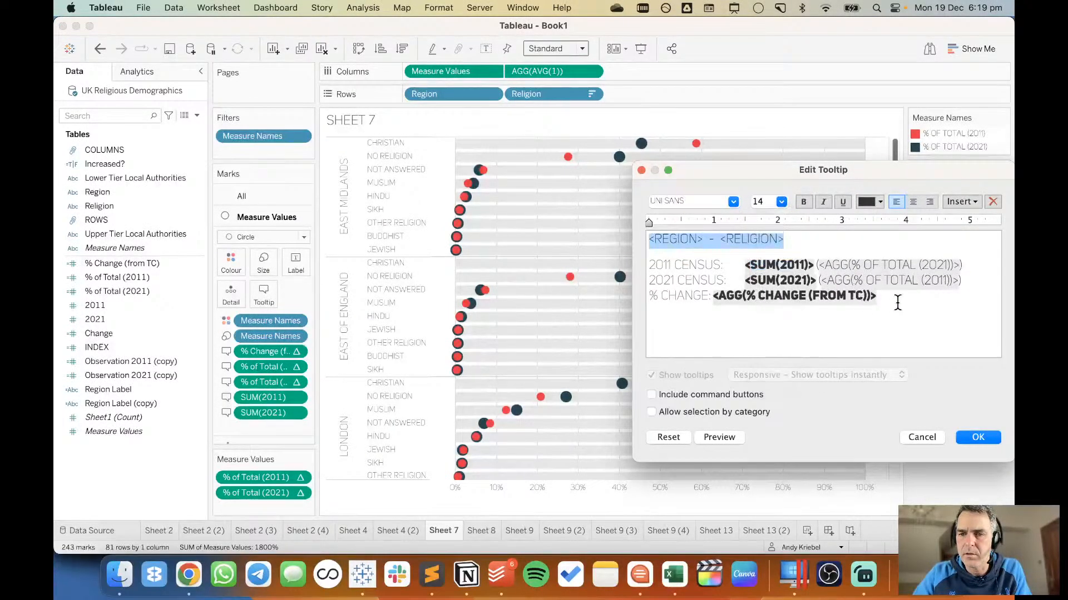
Set the 2011 CENSUS, 2021 CENSUS and % CHANGE lines to font size 12, apply, and check the tooltip on a dot.
drag(897, 298, 645, 265)
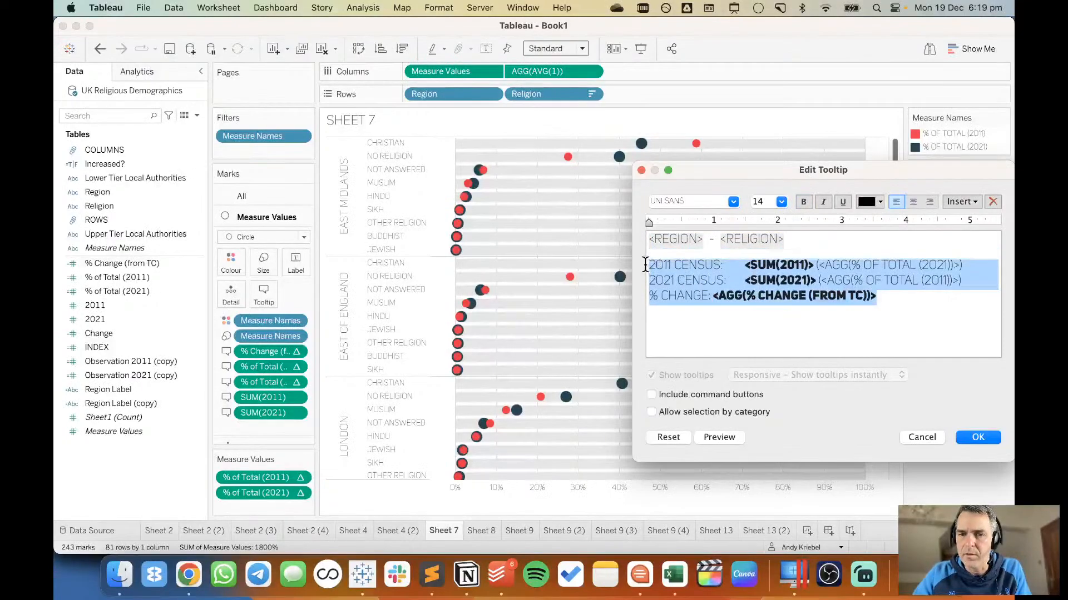
click(780, 202)
click(763, 259)
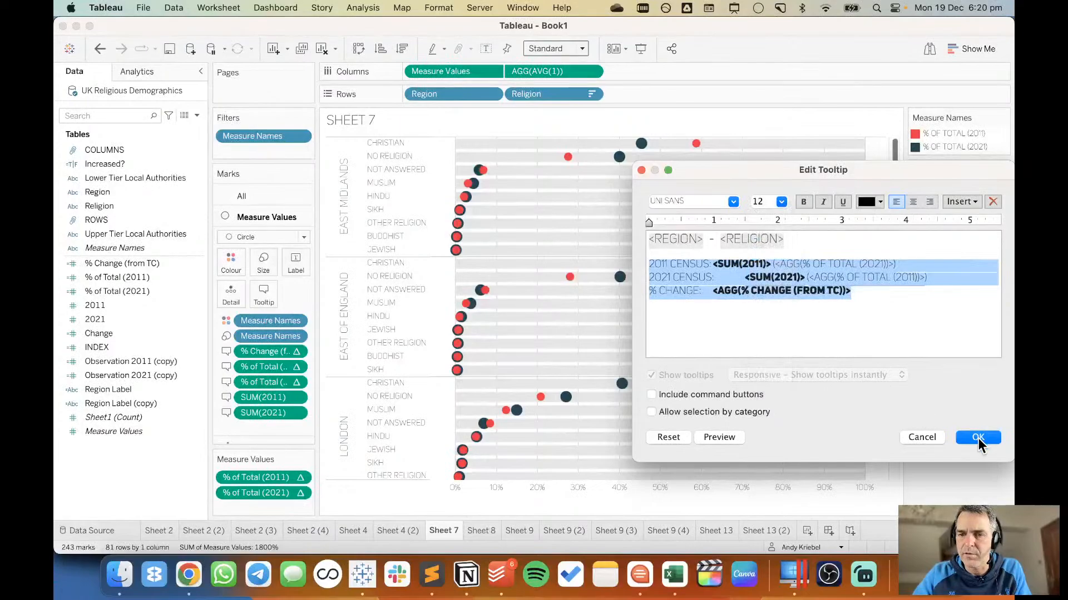
click(978, 437)
mouse_move(474, 187)
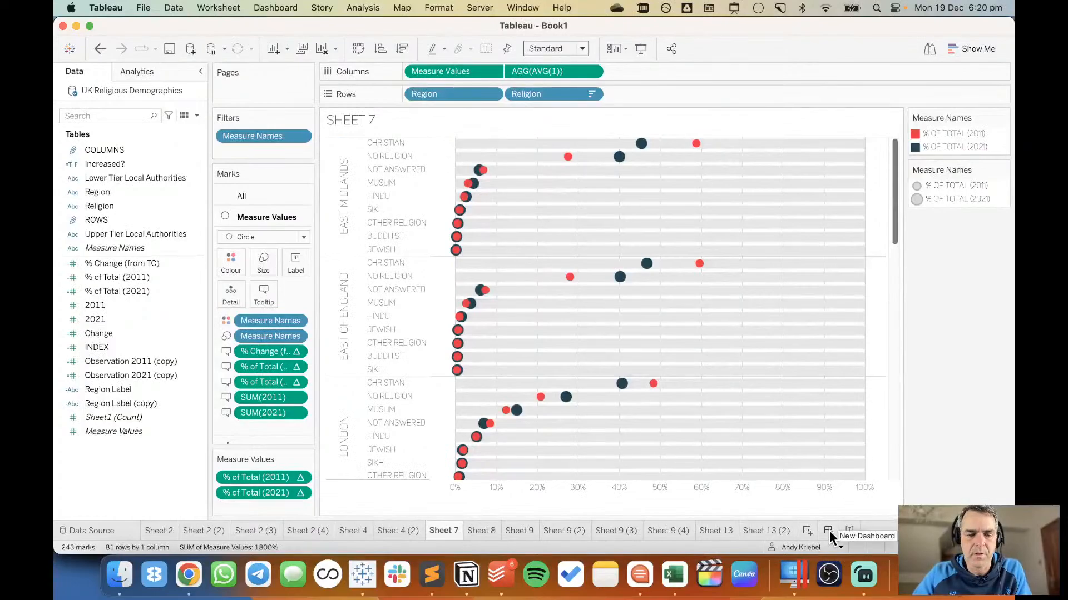
Start saving the workbook in the 2022 folder of Makeover Monday, reusing the latest workbook's file name and trimming it to "1".
key(super+s)
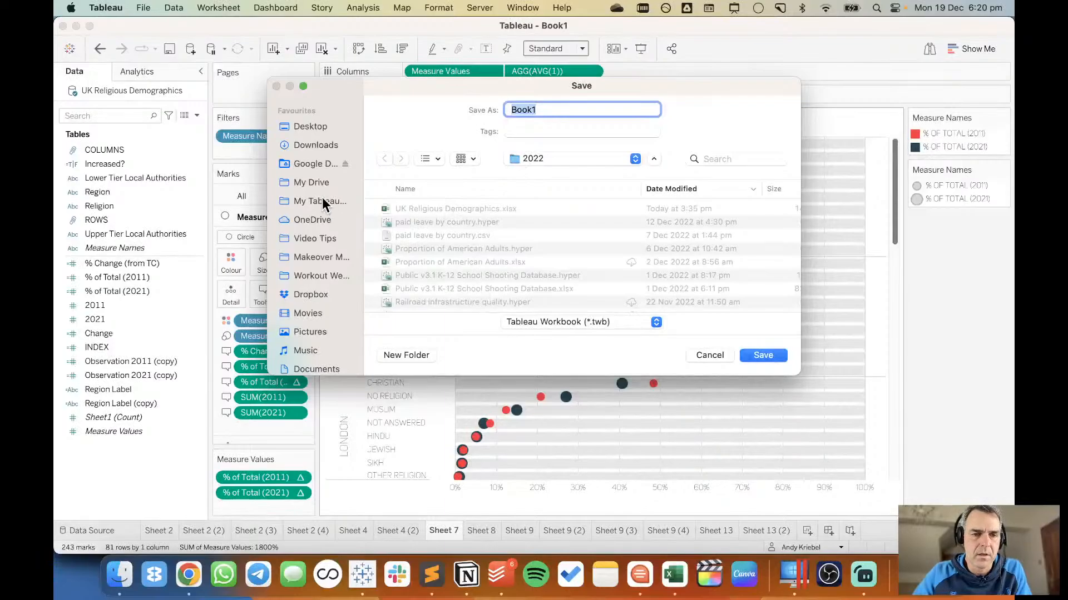
click(319, 258)
click(385, 210)
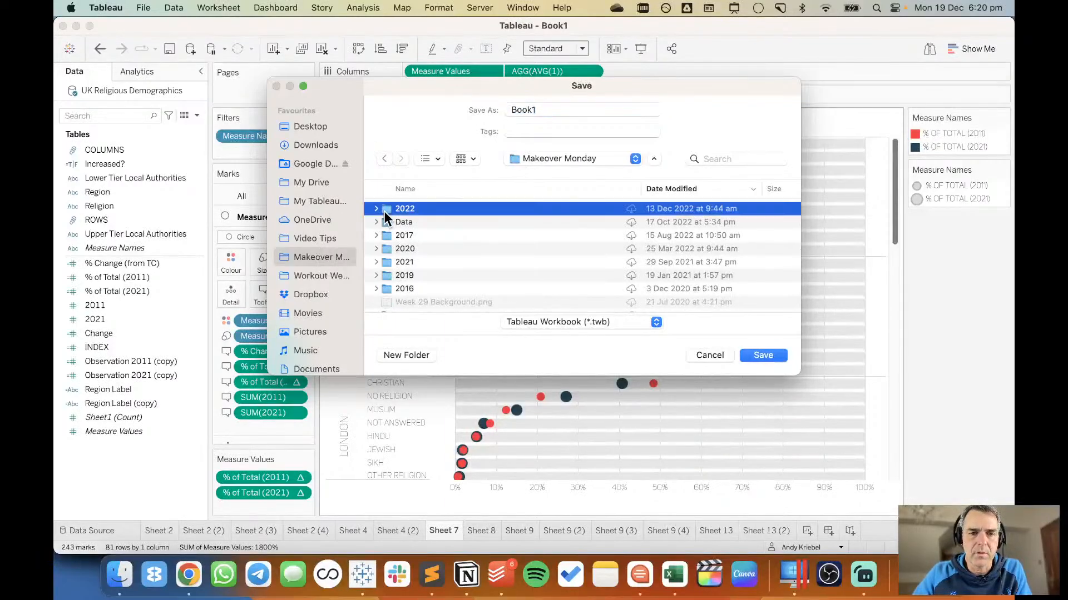
double_click(385, 211)
click(456, 212)
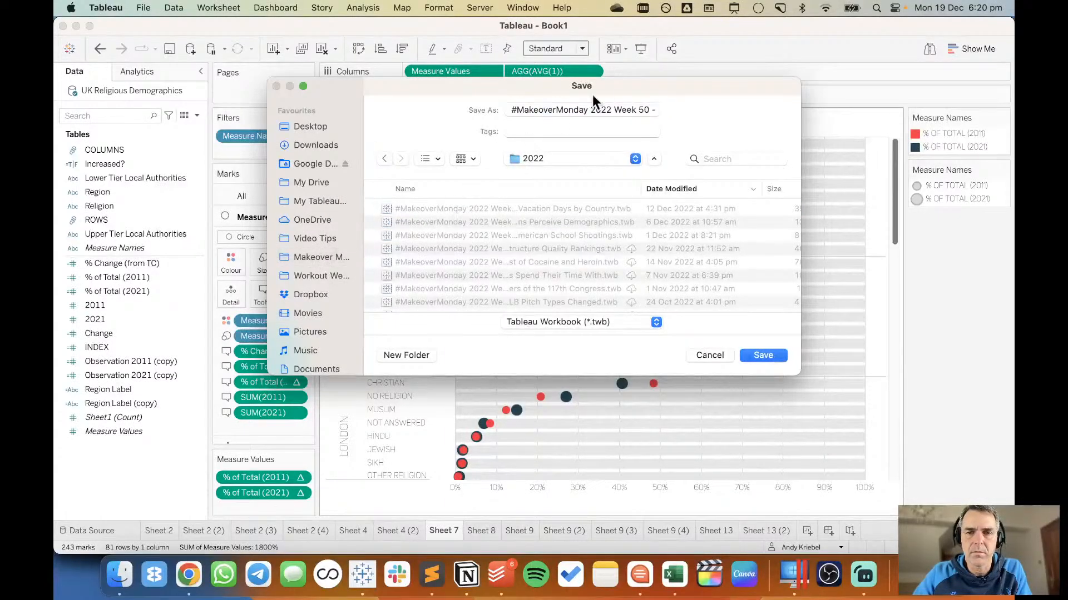
click(647, 107)
text(1)
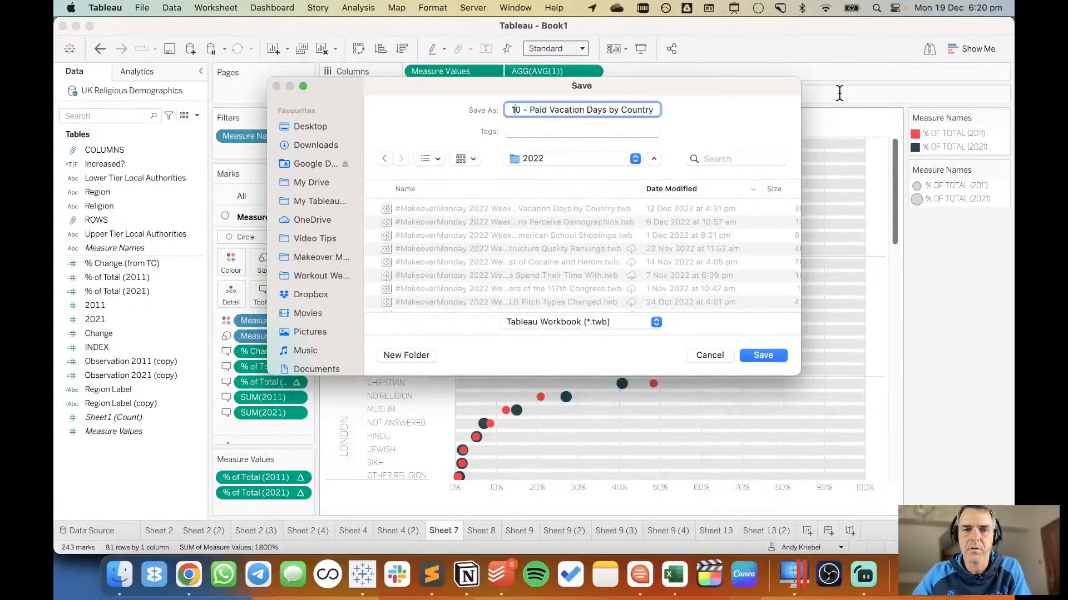
key(shift+super+Right)
key(BackSpace)
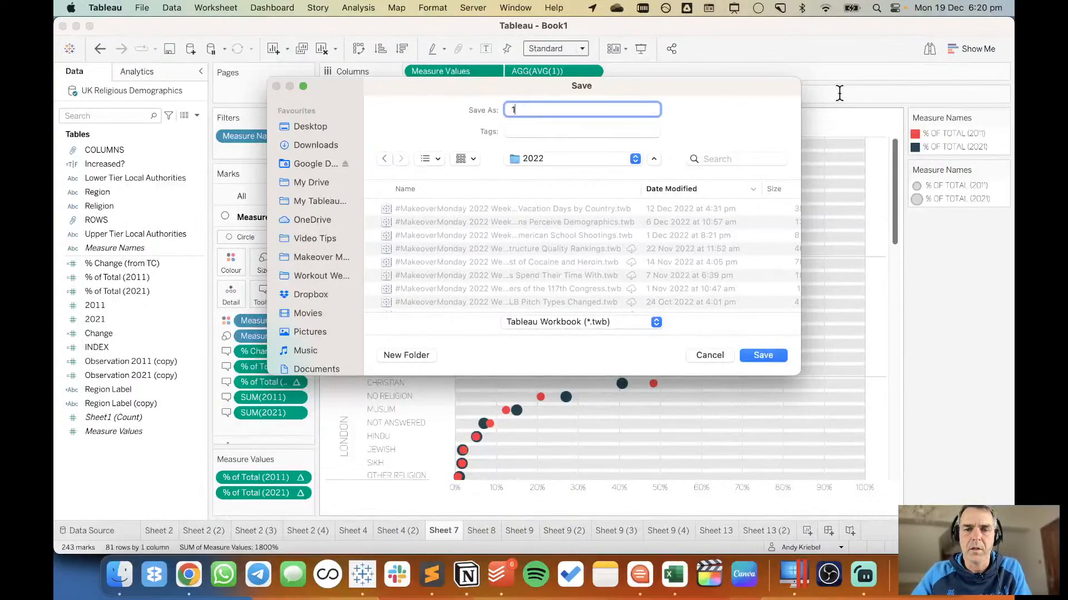
Copy "Religious Affiliation in the UK" from the data.world page title in Chrome and save the workbook as "1 - Religious Affiliation in the UK".
key(super+Tab)
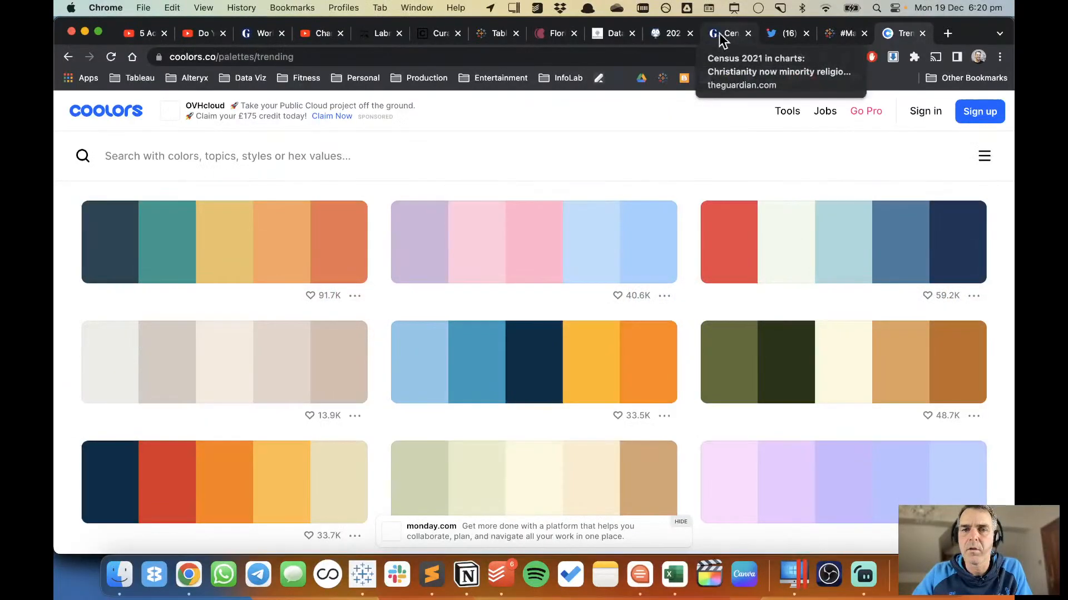
click(662, 35)
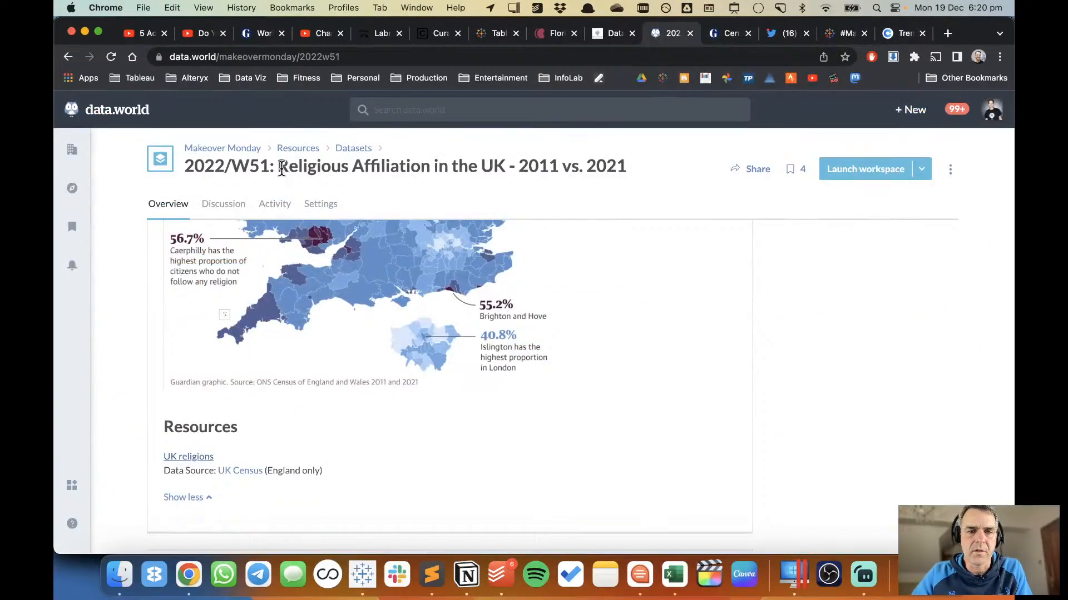
drag(277, 165, 505, 161)
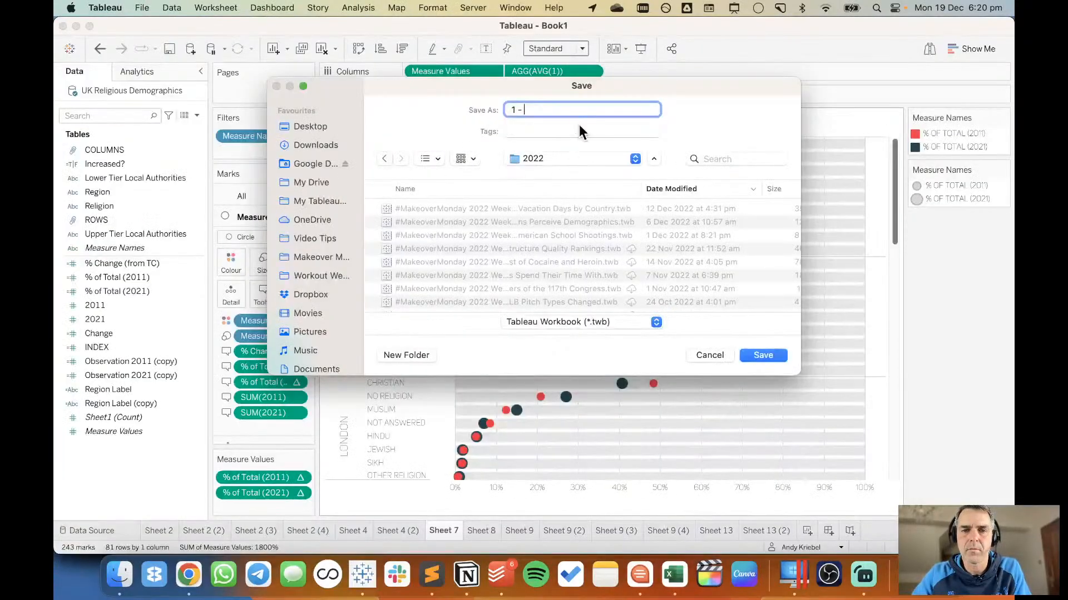
right_click(552, 112)
click(576, 151)
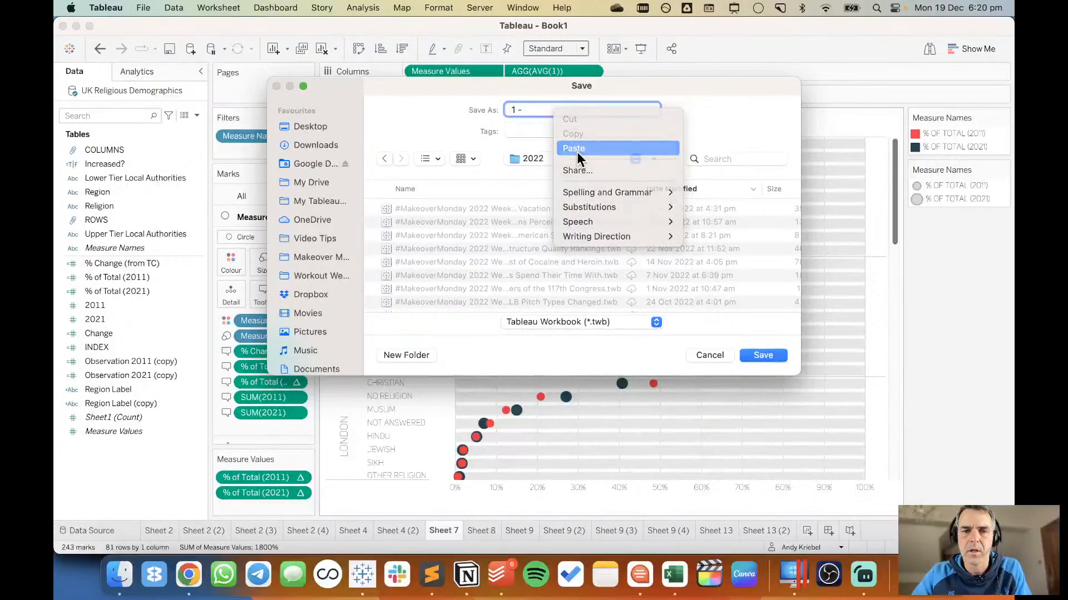
click(763, 355)
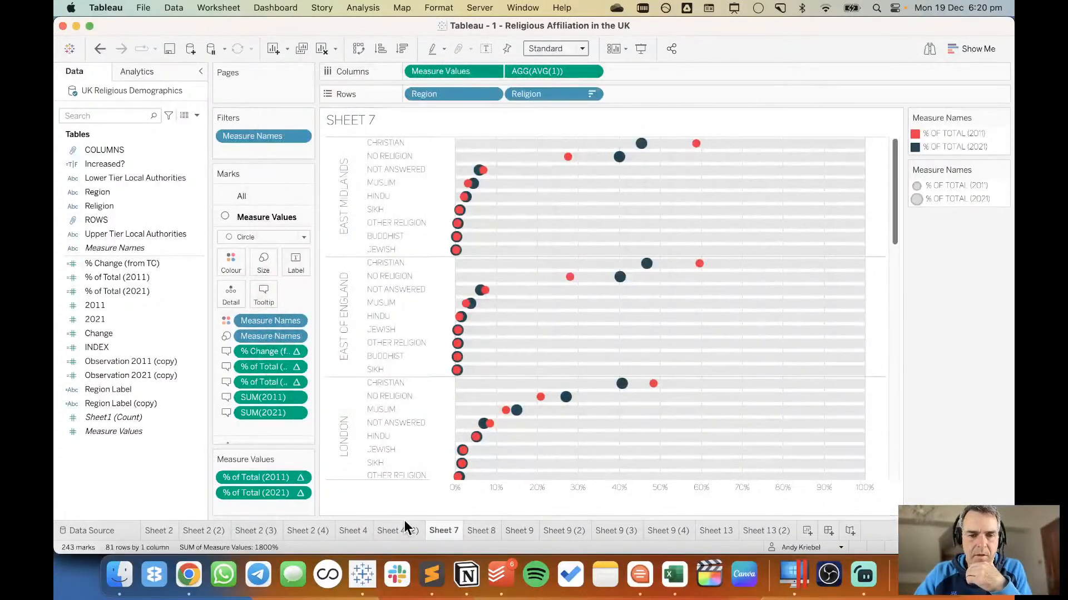
Create a new dashboard and set its fixed size to 800 px wide by 1400 px high.
click(828, 531)
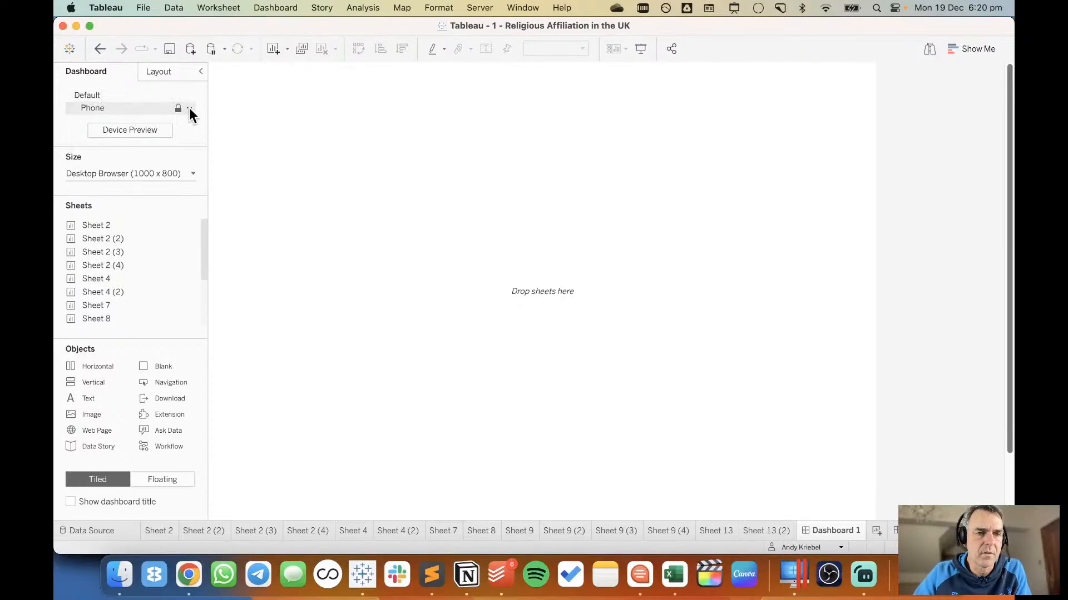
click(189, 108)
click(66, 133)
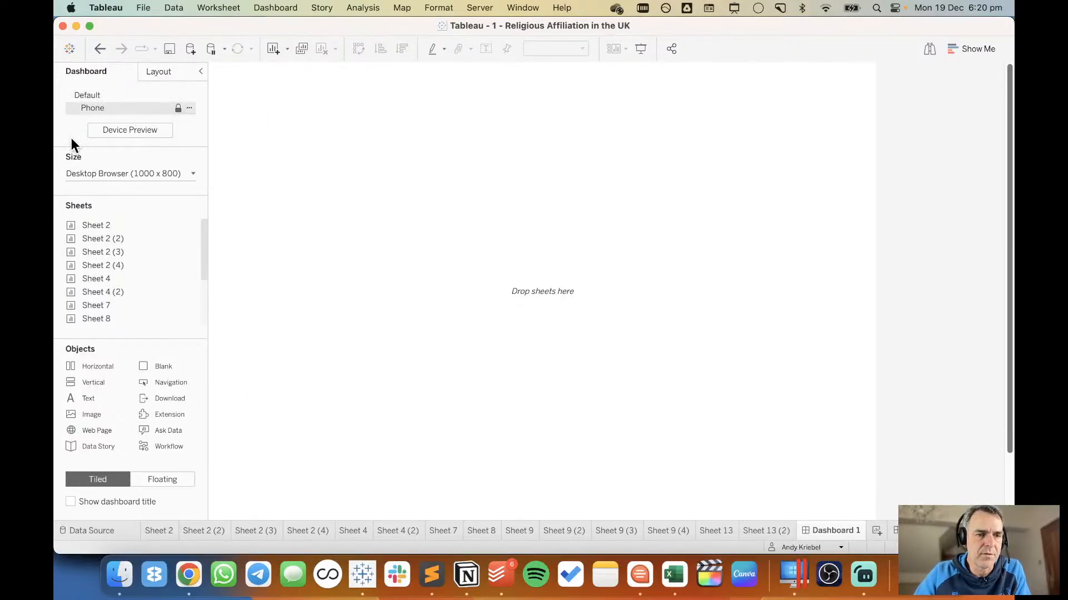
click(133, 173)
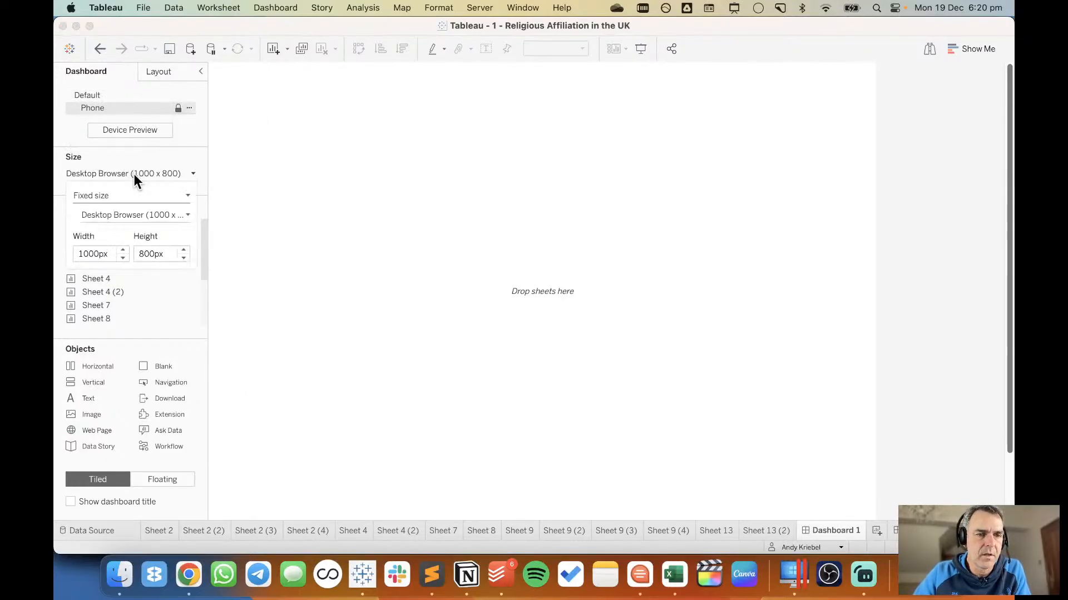
click(123, 257)
click(124, 257)
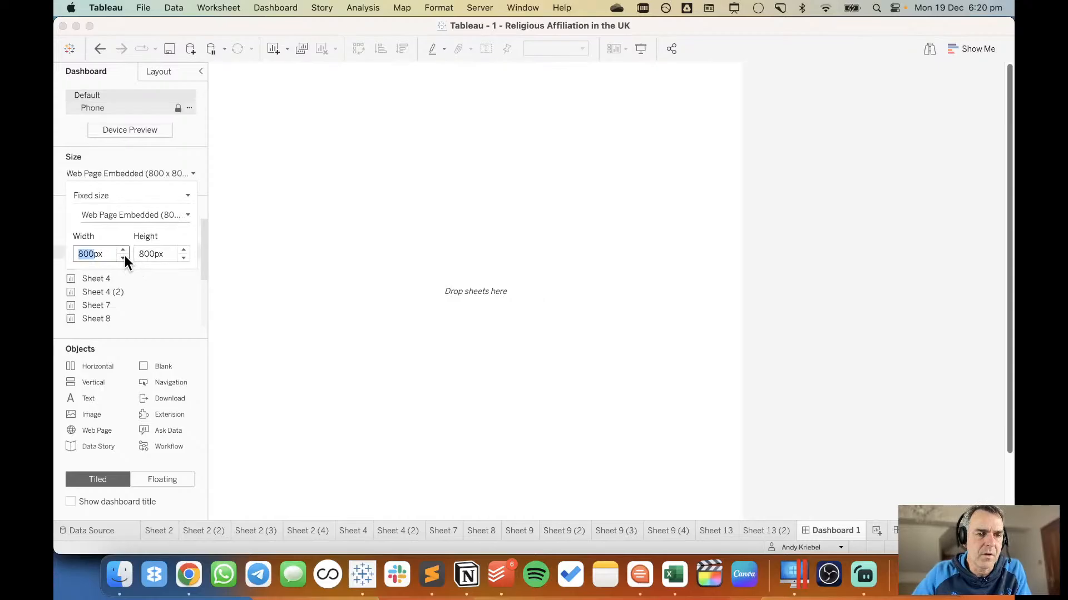
click(184, 249)
click(184, 249)
click(185, 249)
click(185, 249)
click(185, 248)
click(185, 248)
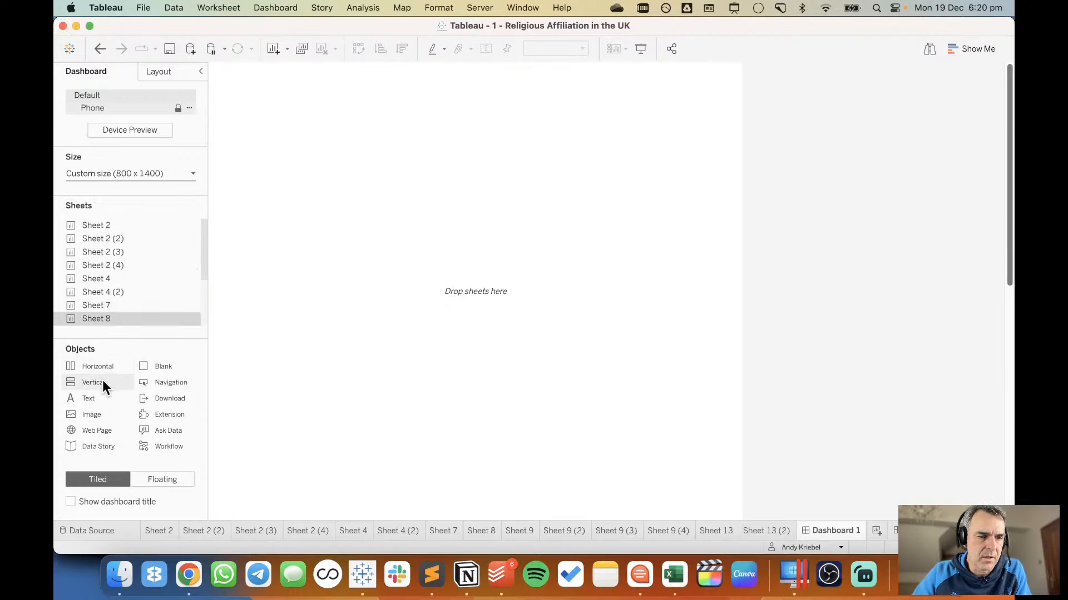
Add a floating vertical container to the dashboard at x 0, y 0 with width 800 and height 1400.
drag(102, 379, 329, 132)
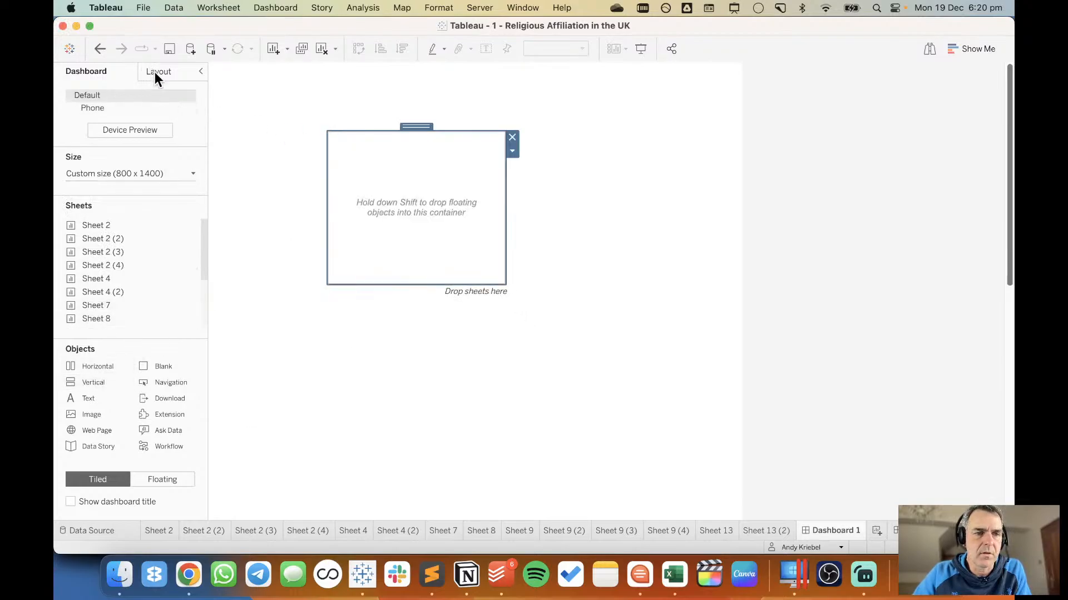
click(155, 72)
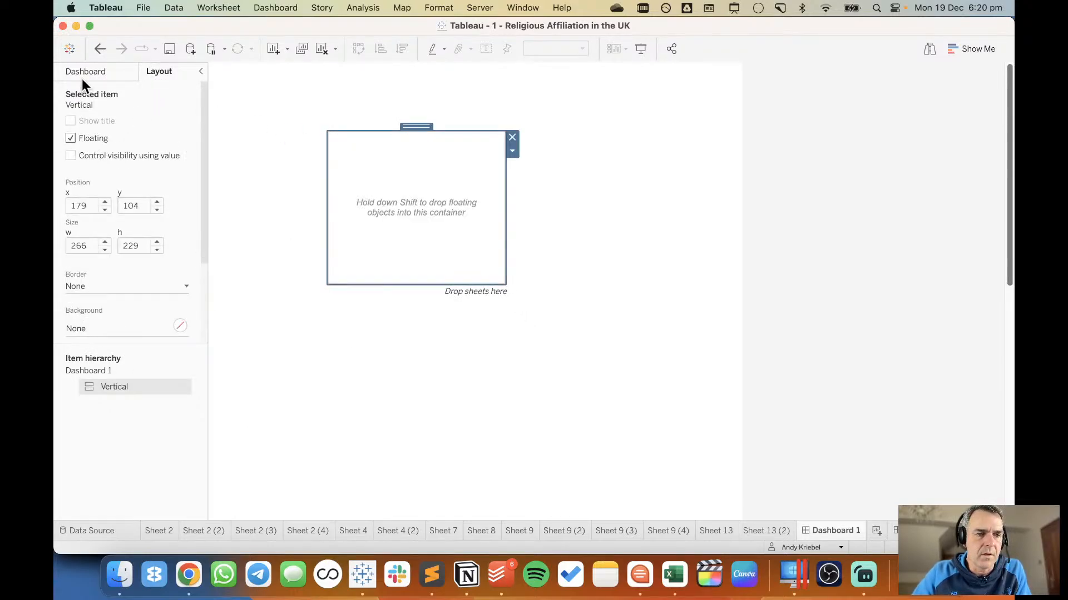
drag(89, 203, 56, 198)
text(0)
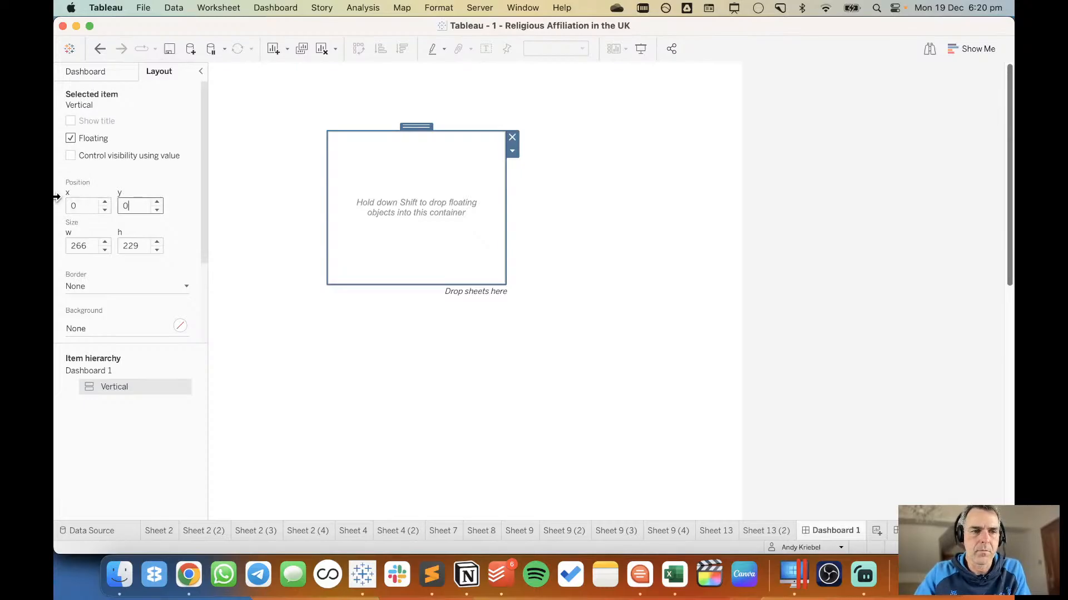
key(Tab)
text(0)
key(Tab)
text(800)
key(Tab)
text(1400)
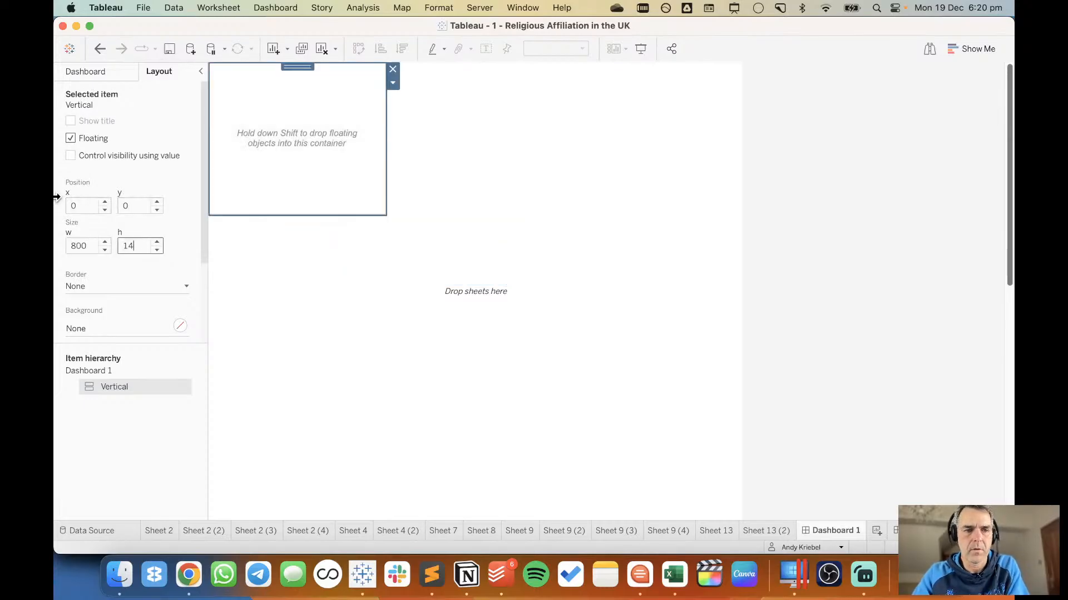
key(Return)
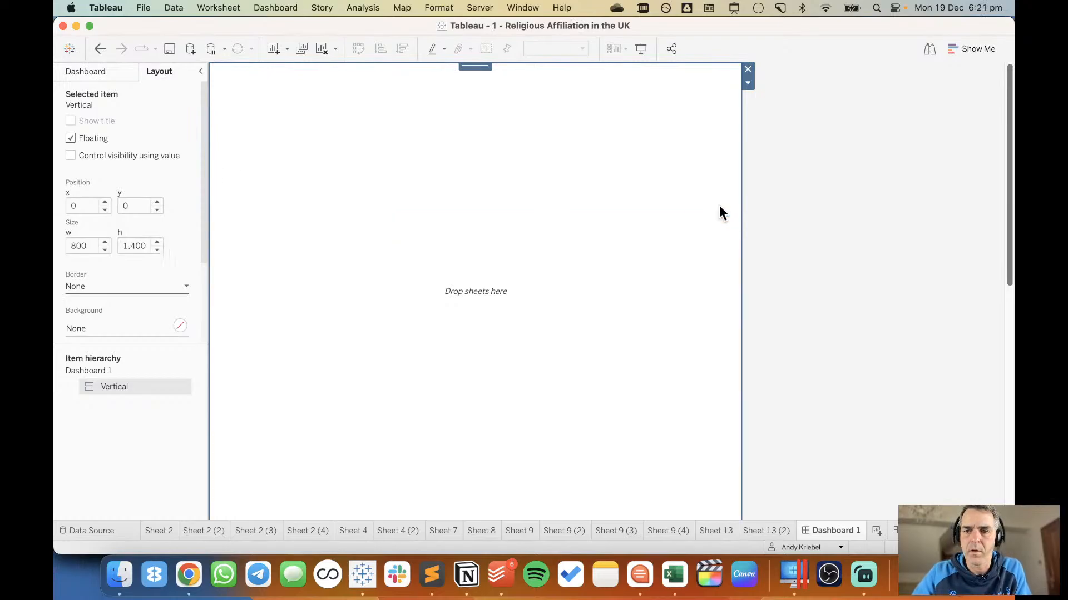
Try a height of 1395 for the floating vertical container.
drag(1006, 239, 933, 156)
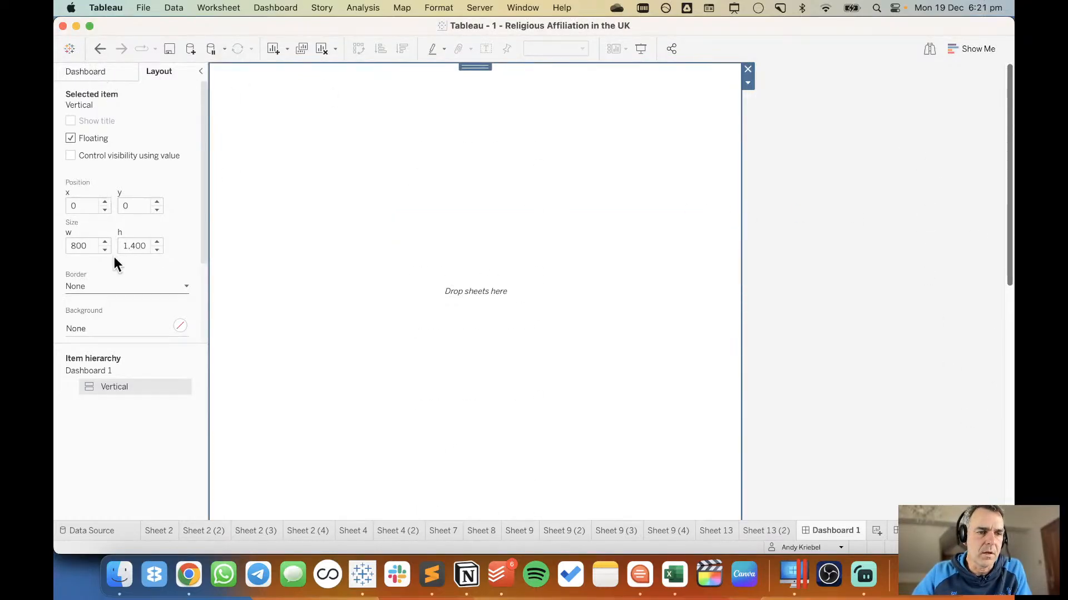
double_click(129, 245)
text(1395)
key(Return)
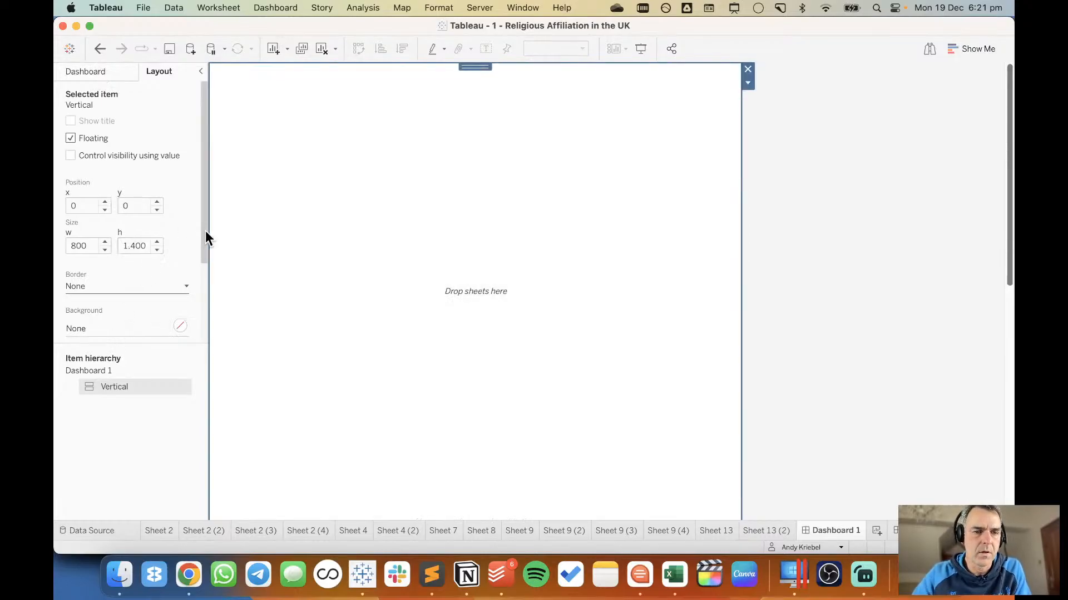
Set the vertical container's inner padding to 20 on all sides.
drag(205, 238, 193, 321)
click(128, 325)
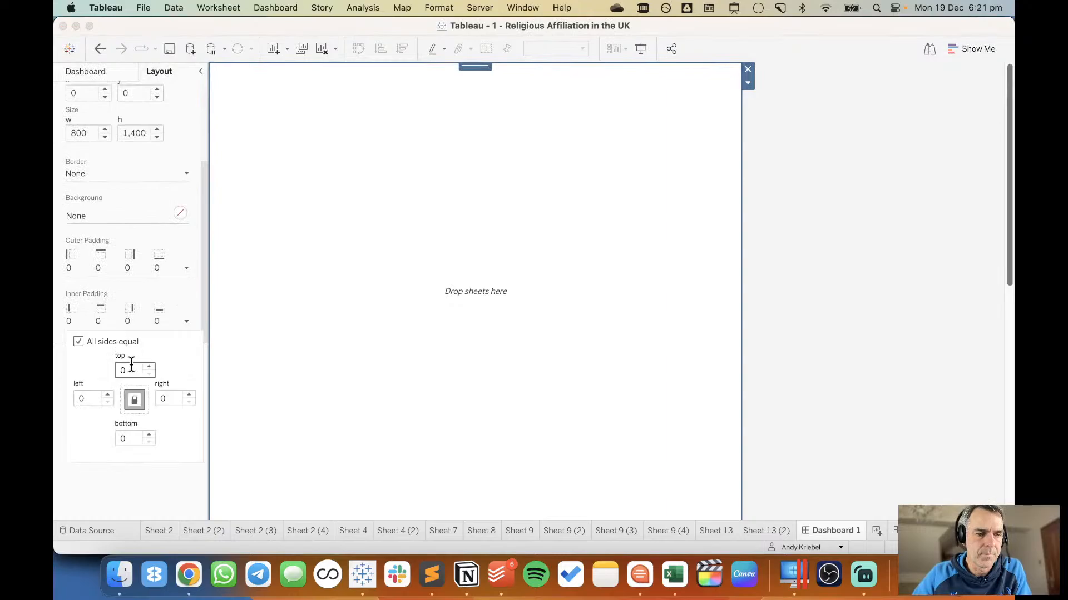
text(20)
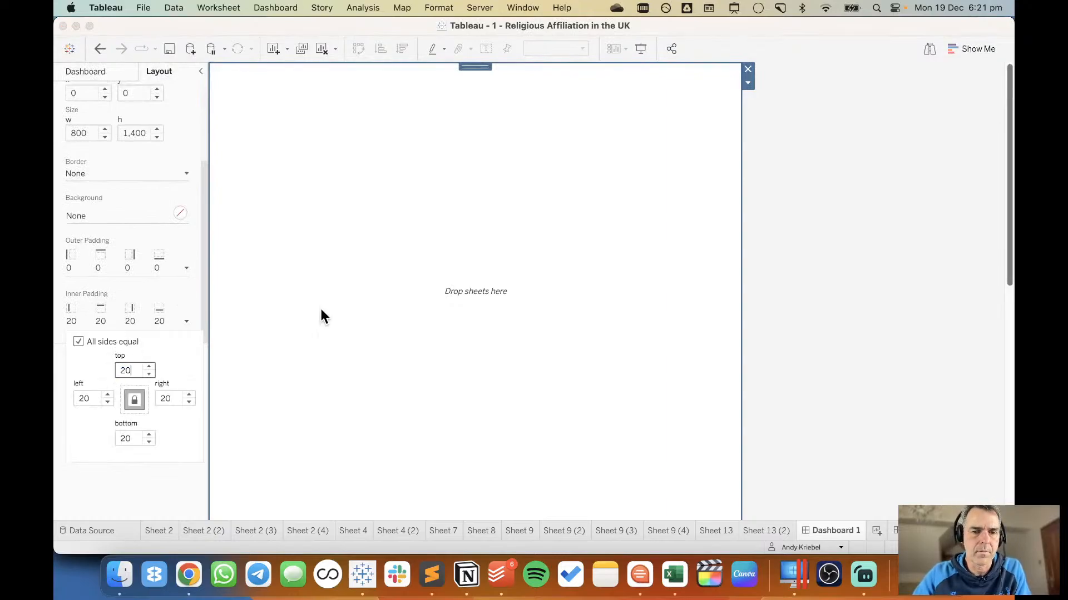
click(753, 281)
Place Sheet 7 in the vertical container and delete the Tiled container together with the items inside it.
click(86, 75)
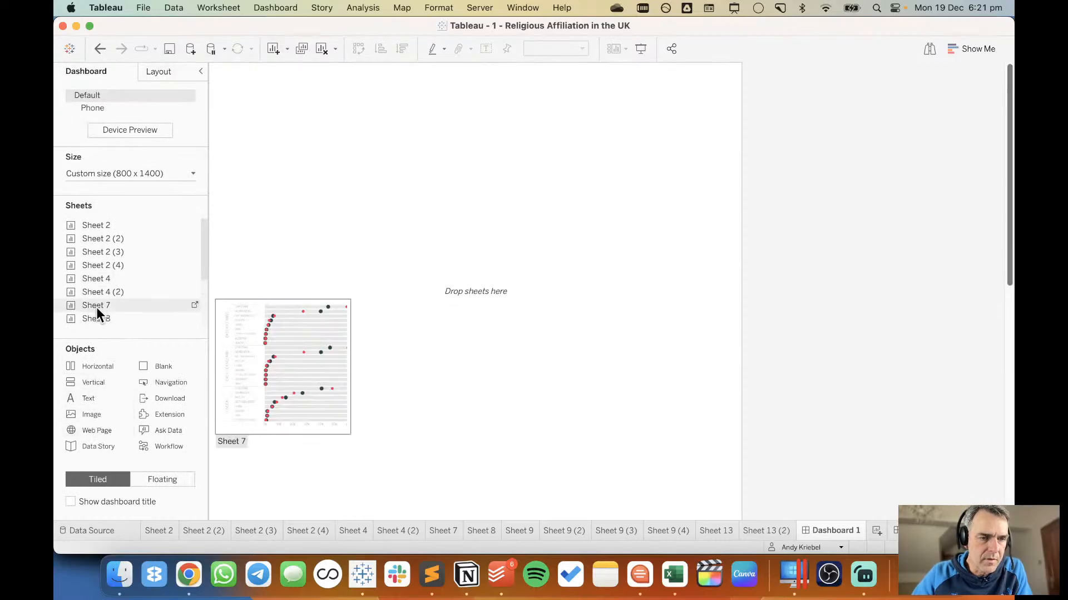
drag(95, 306, 375, 229)
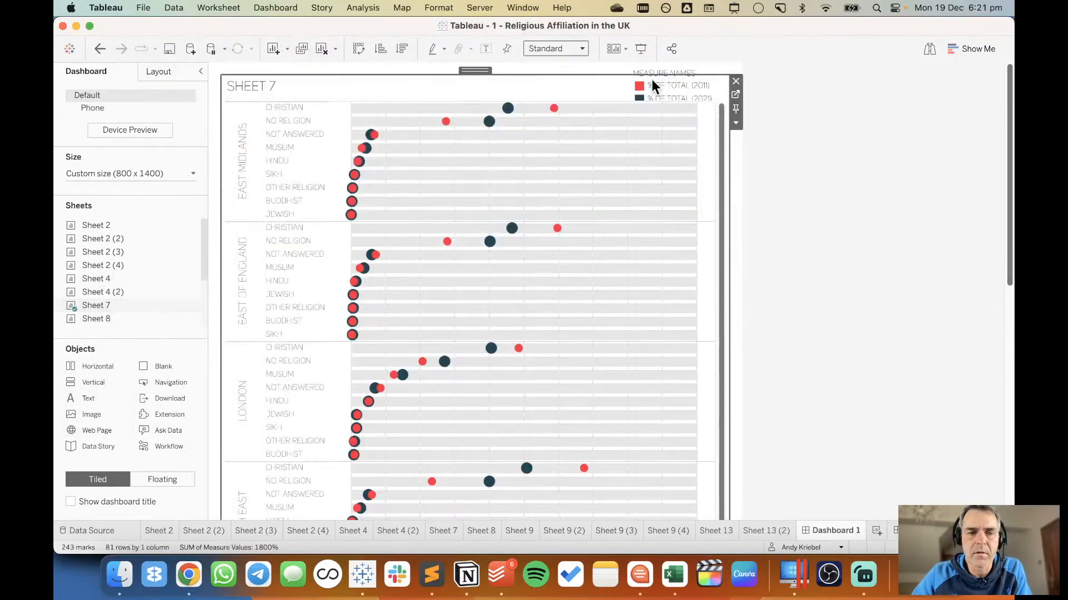
click(169, 73)
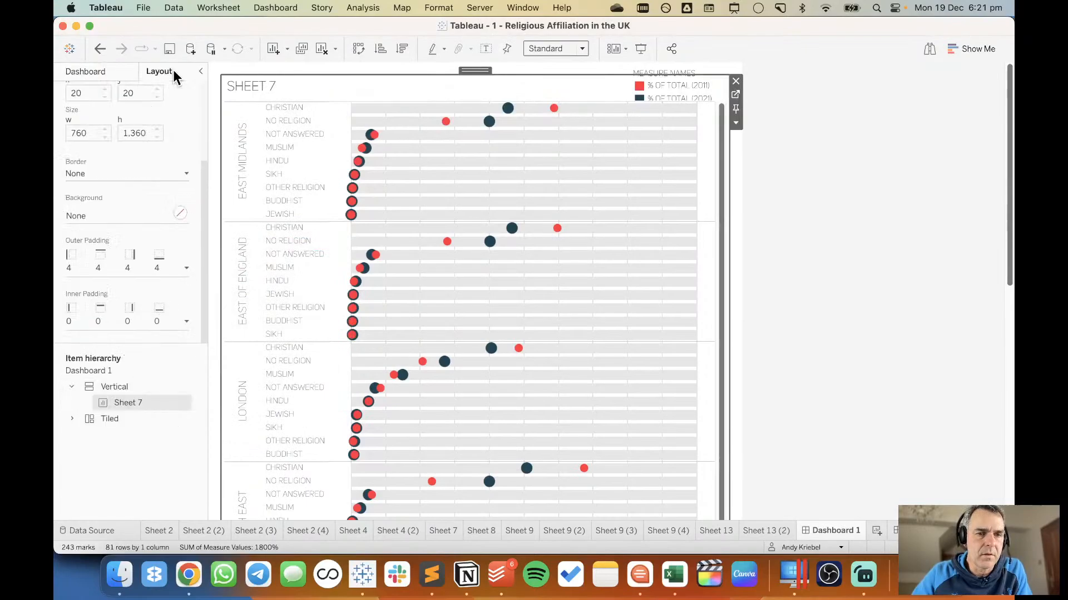
click(136, 417)
right_click(137, 416)
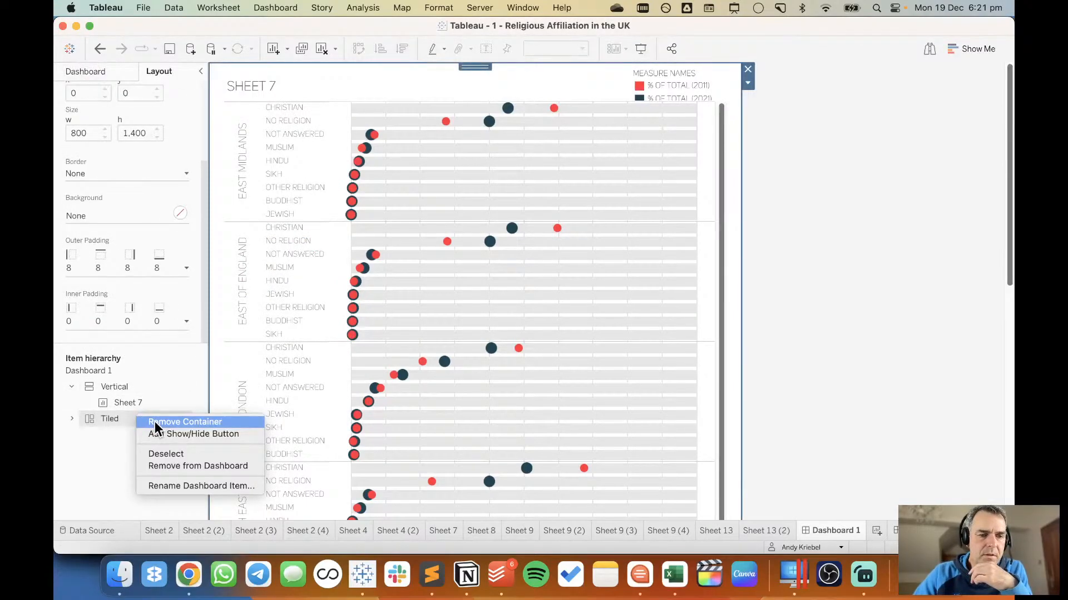
click(156, 466)
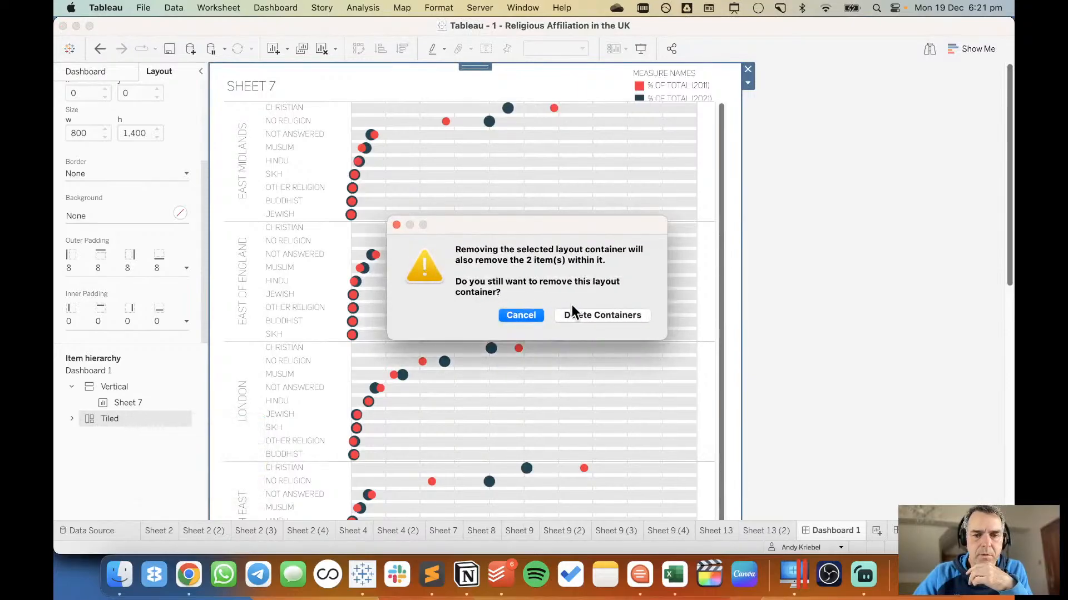
click(584, 314)
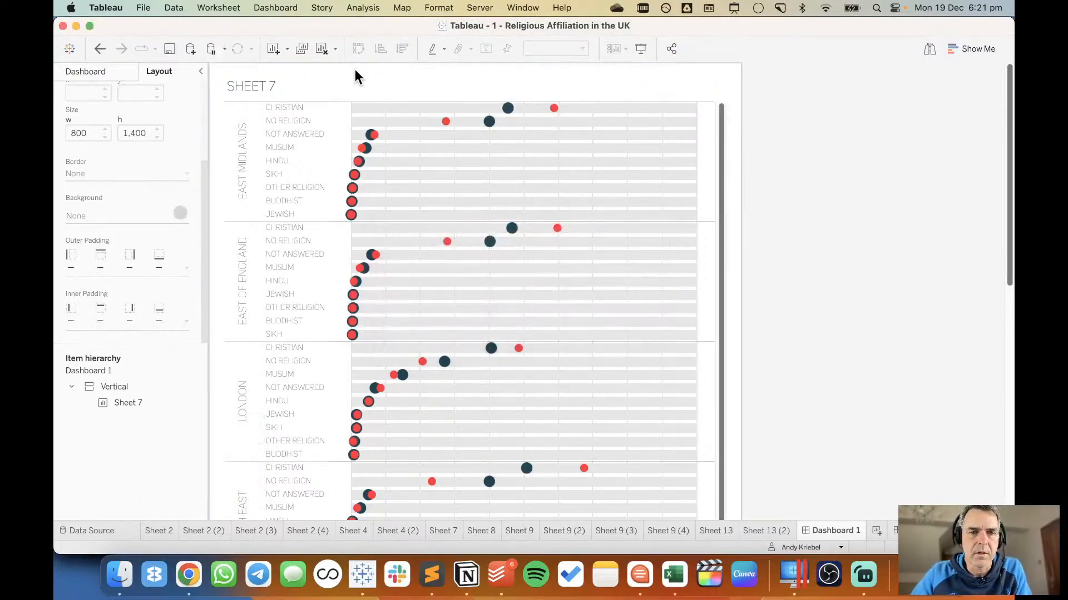
Replace the Sheet 7 title on the dashboard with "RELIGIOUS AFFILITATION IN ENGLAND".
double_click(294, 94)
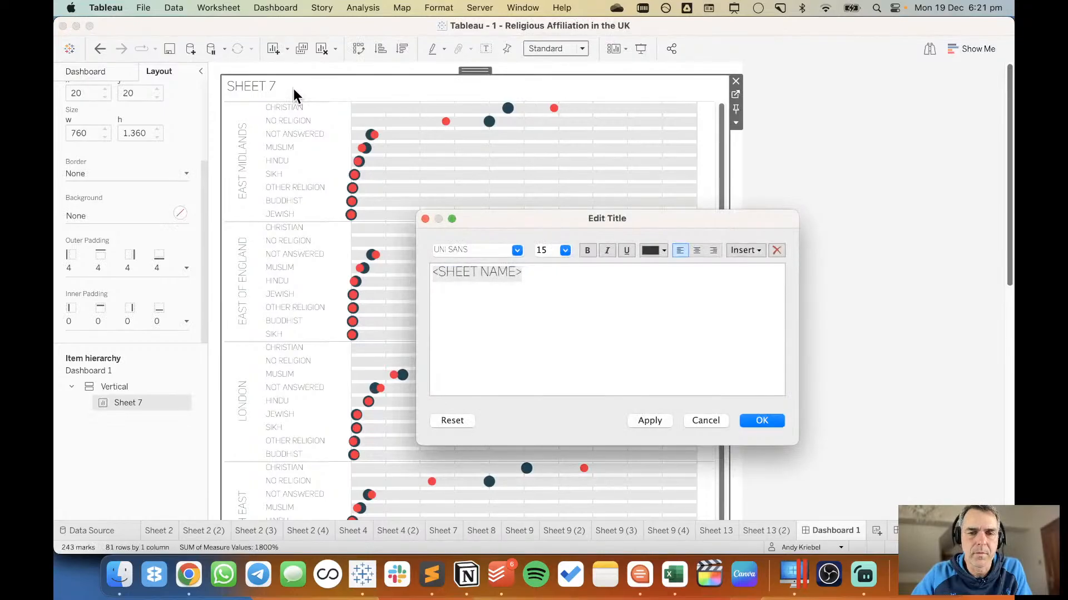
key(super+Tab)
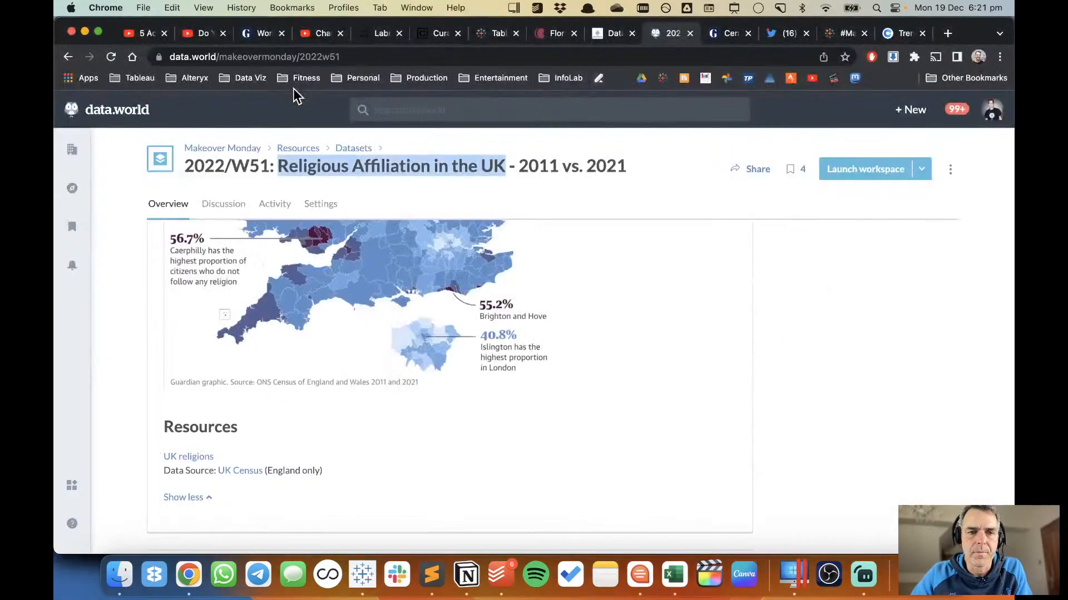
key(super+Tab)
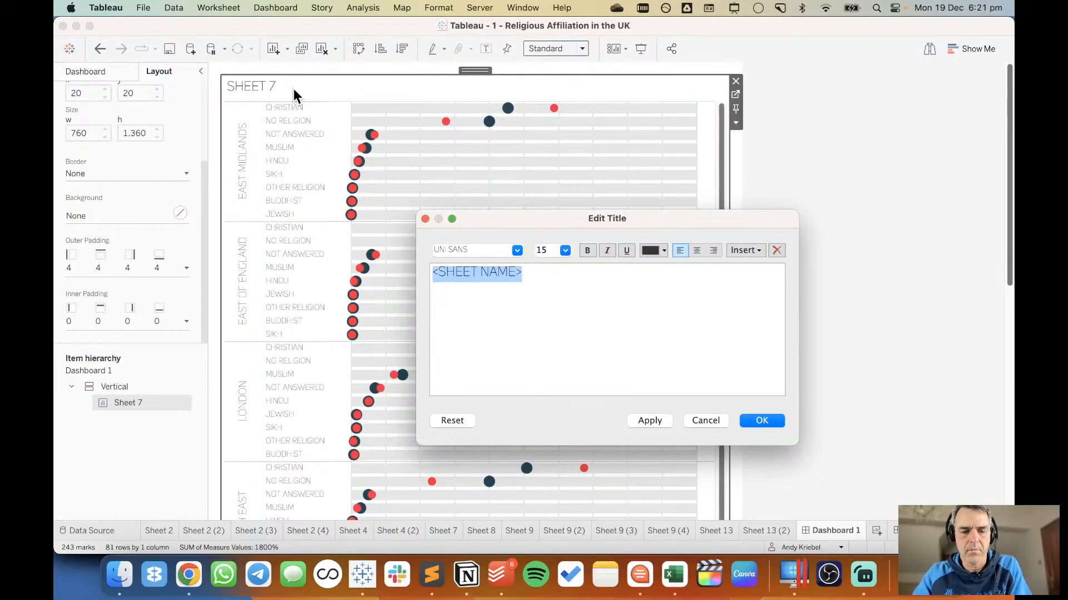
text(REL)
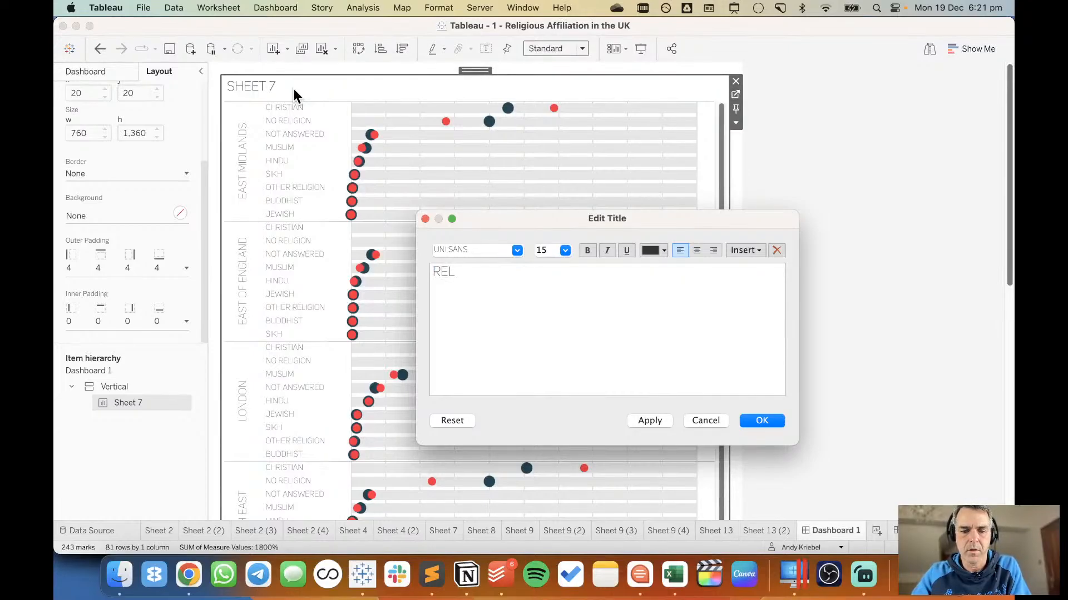
text(EGIOJUS)
key(BackSpace)
key(BackSpace)
key(BackSpace)
text(US AFFIL)
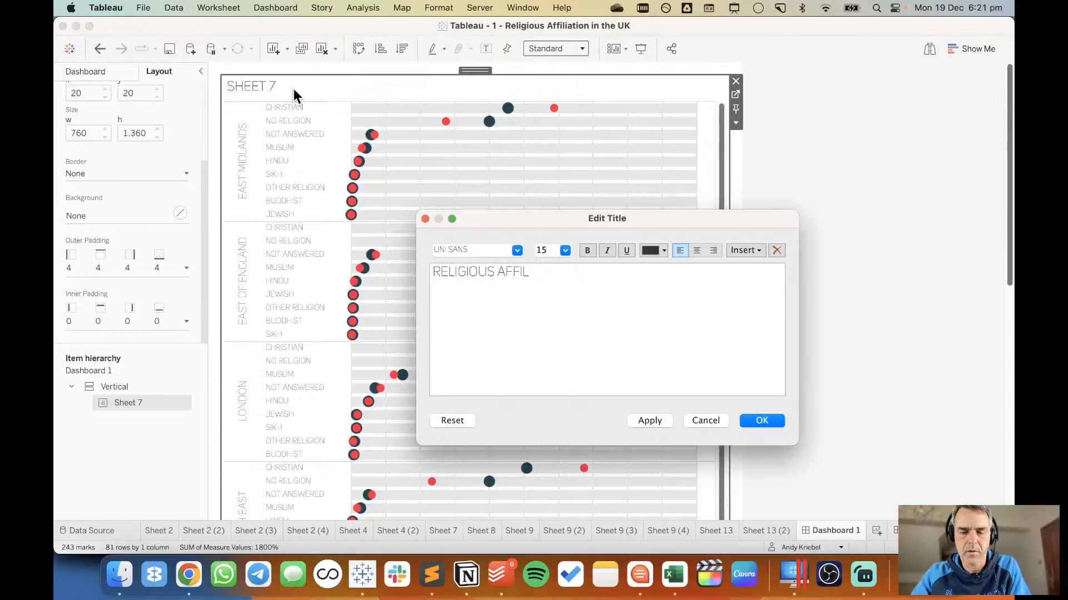
text(ITATION IN)
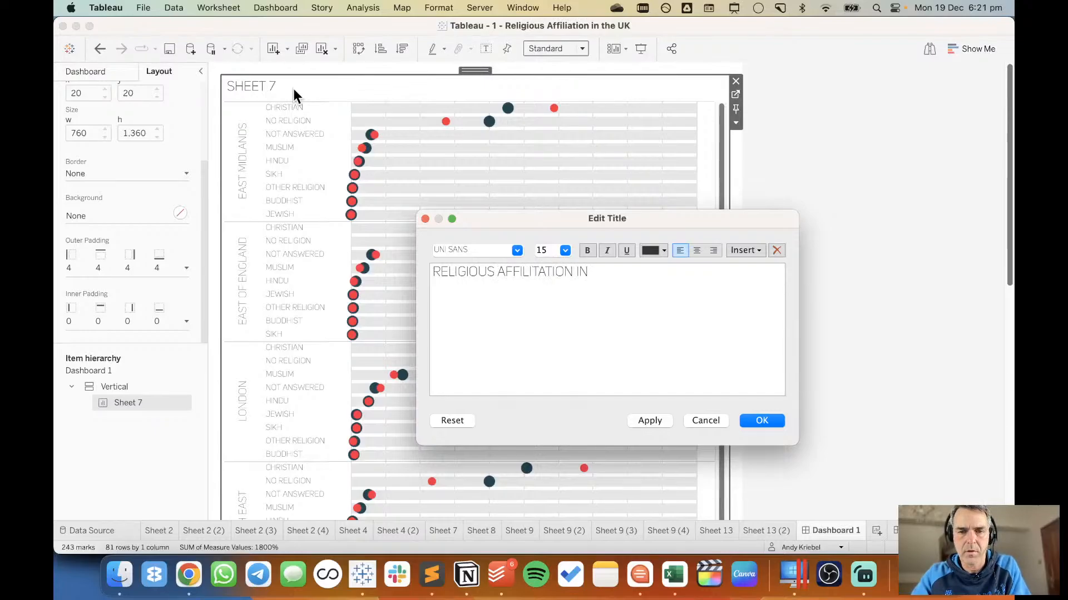
text( THE)
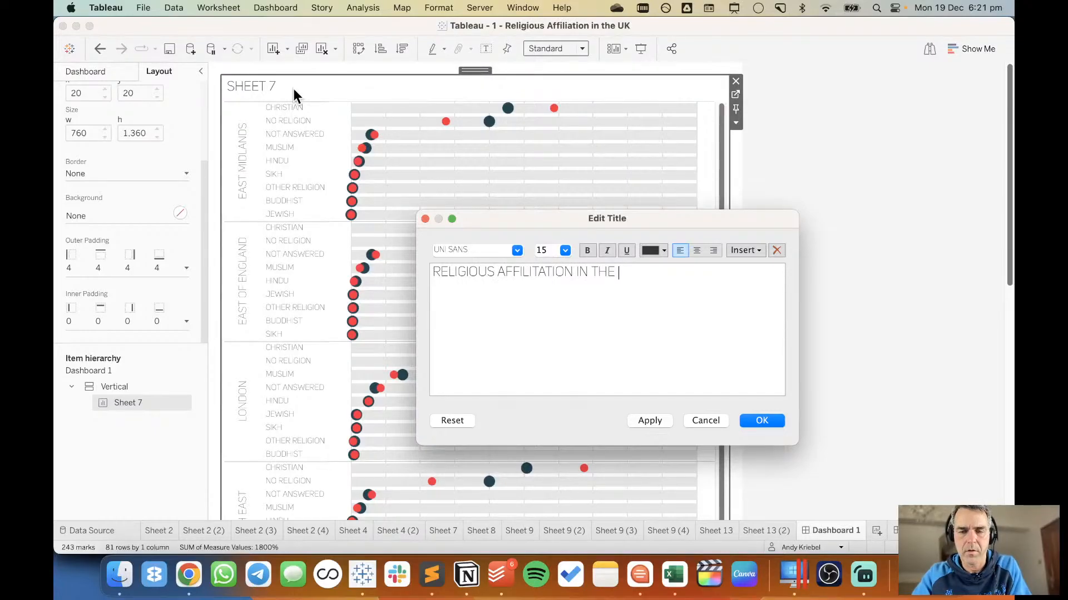
key(BackSpace)
key(BackSpace)
key(BackSpace)
text(ENGLADND)
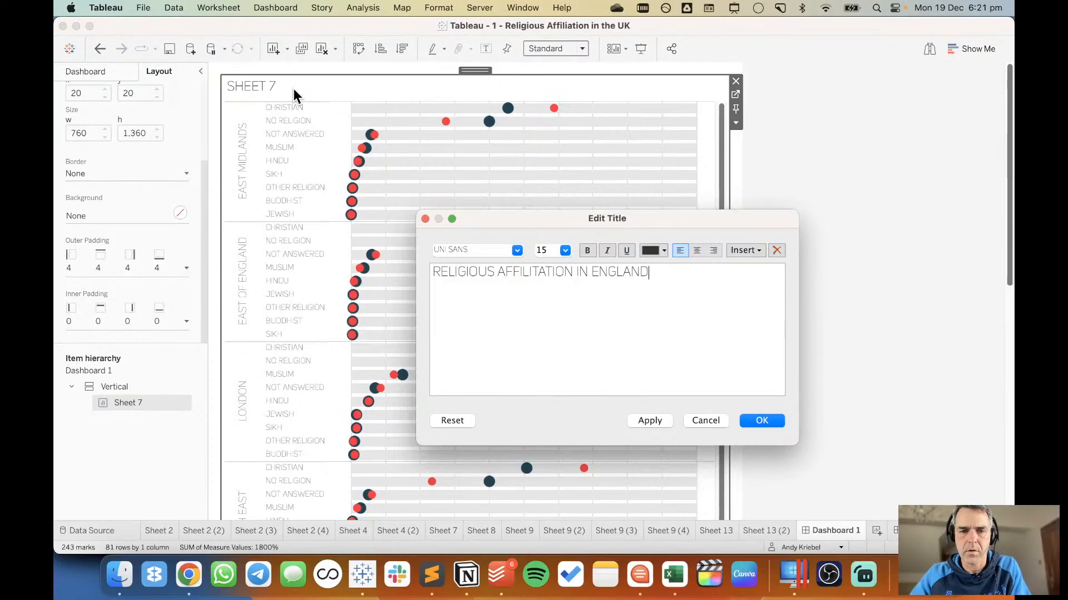
Add a second title line reading "2021 VS. 2011" in font size 10 and apply the title.
key(Return)
text(20)
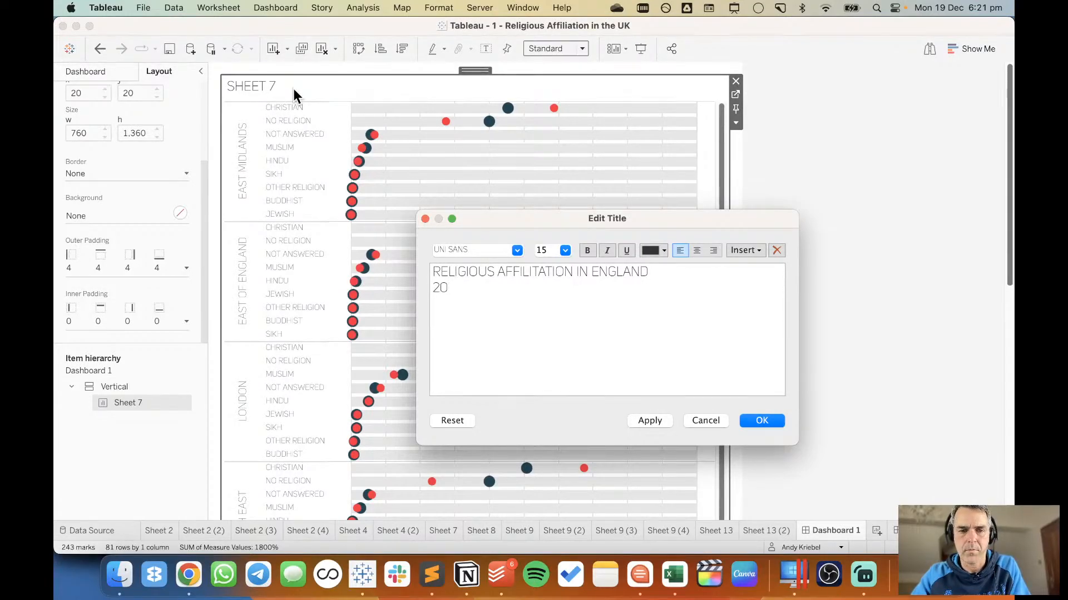
text(21 VS. 2011)
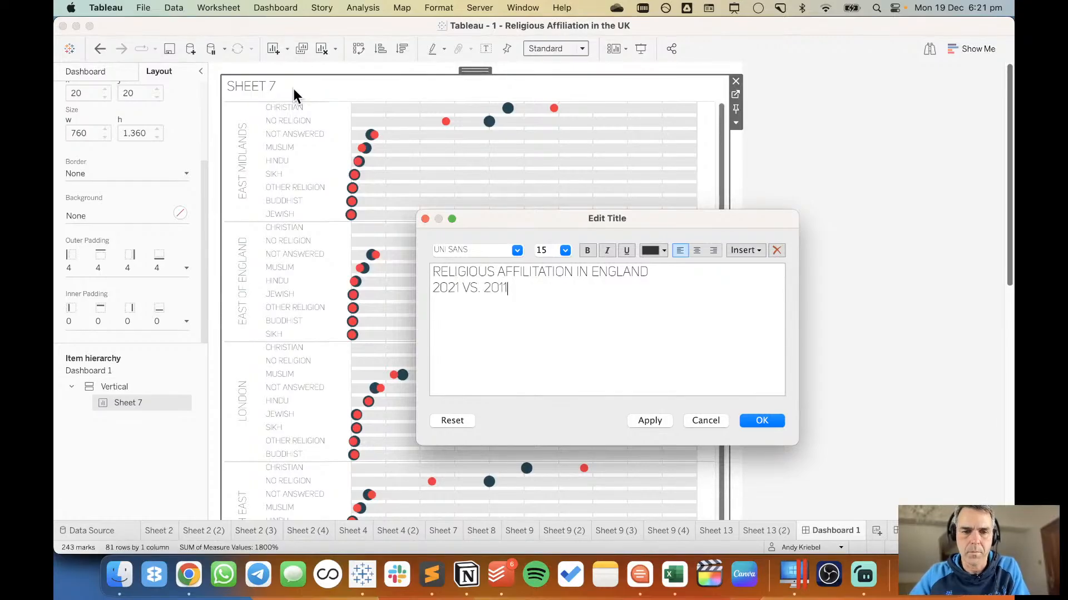
key(shift+super+Left)
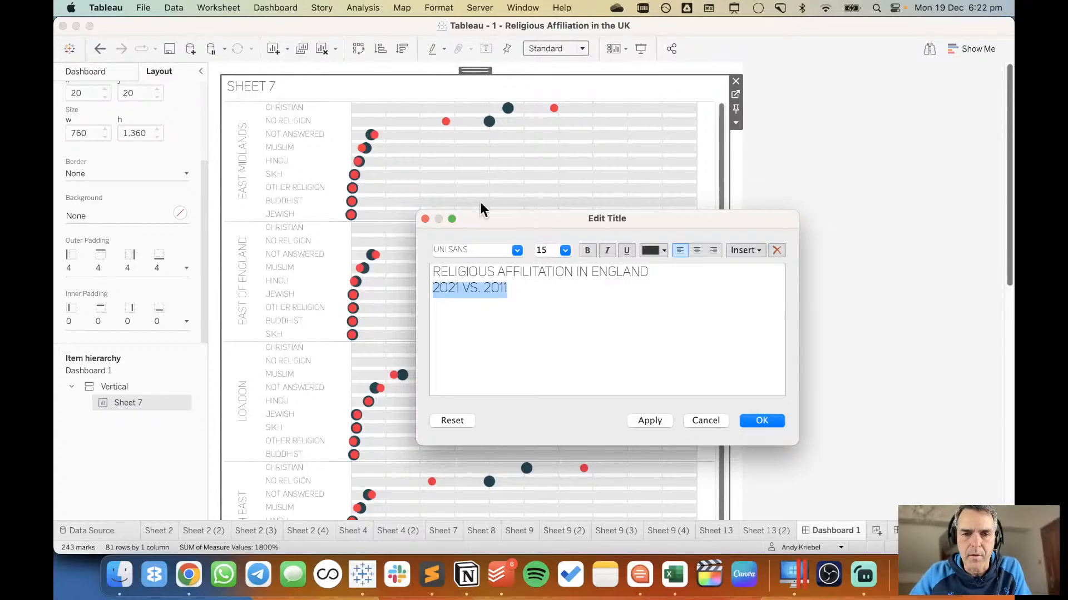
click(565, 250)
click(556, 279)
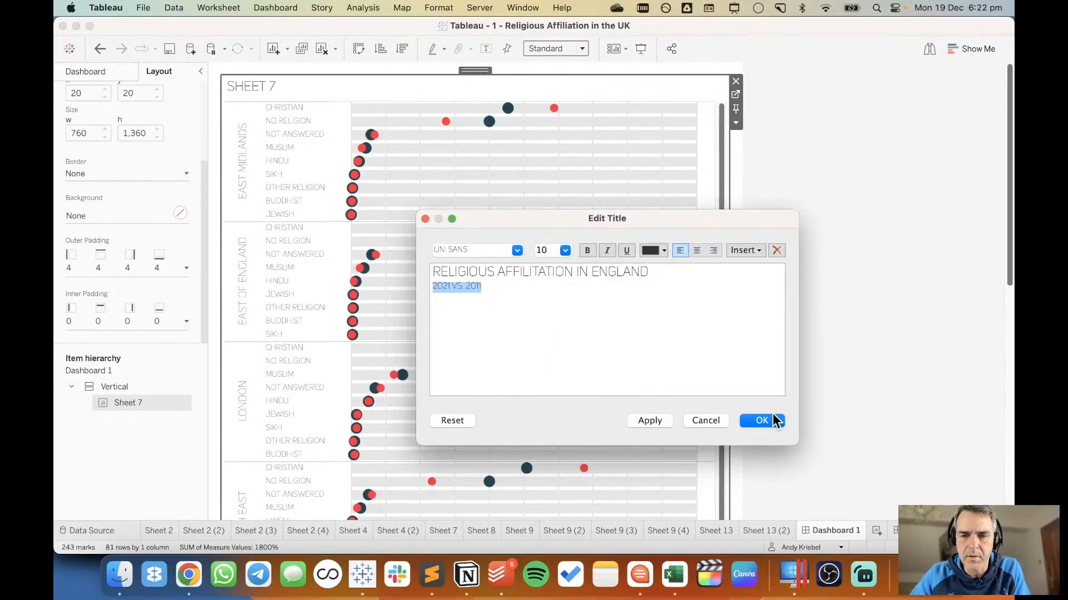
click(762, 421)
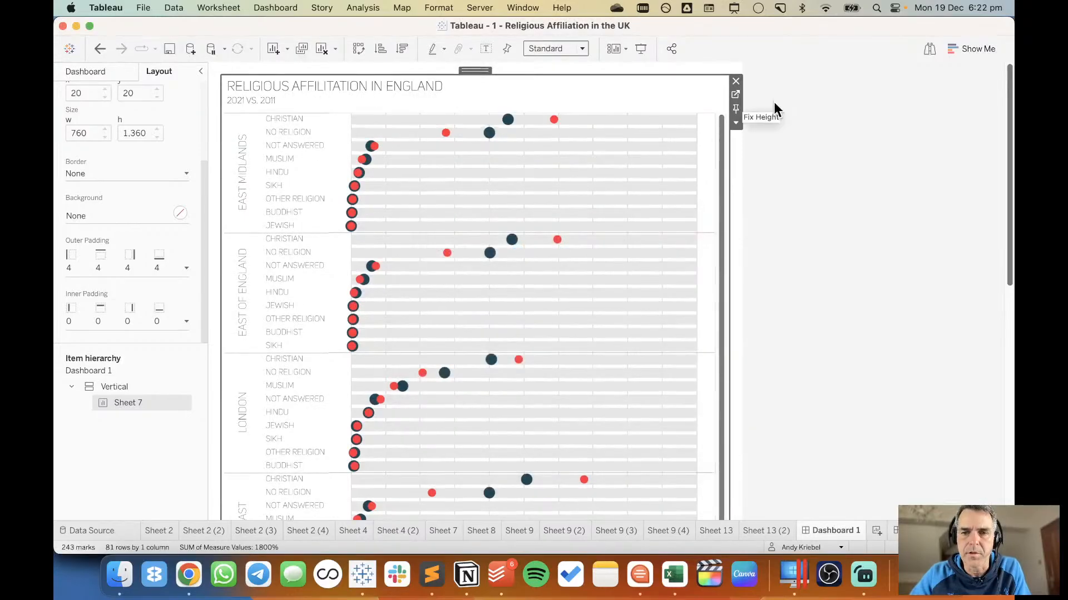
click(735, 94)
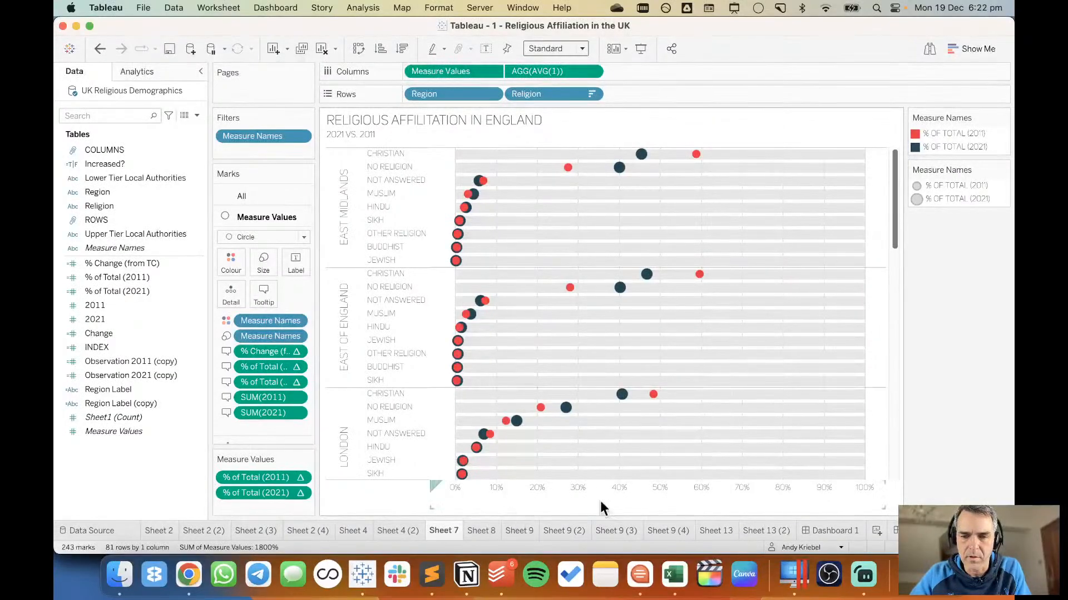
click(813, 530)
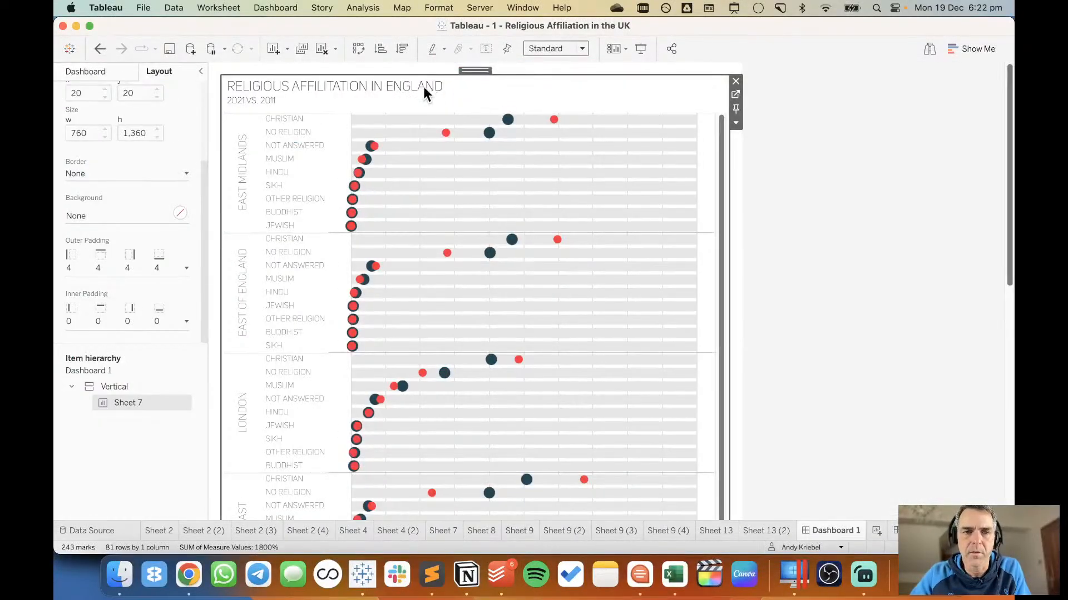
Colour "2021" in the dashboard title's second line dark navy, matching the 2021 dots.
double_click(401, 103)
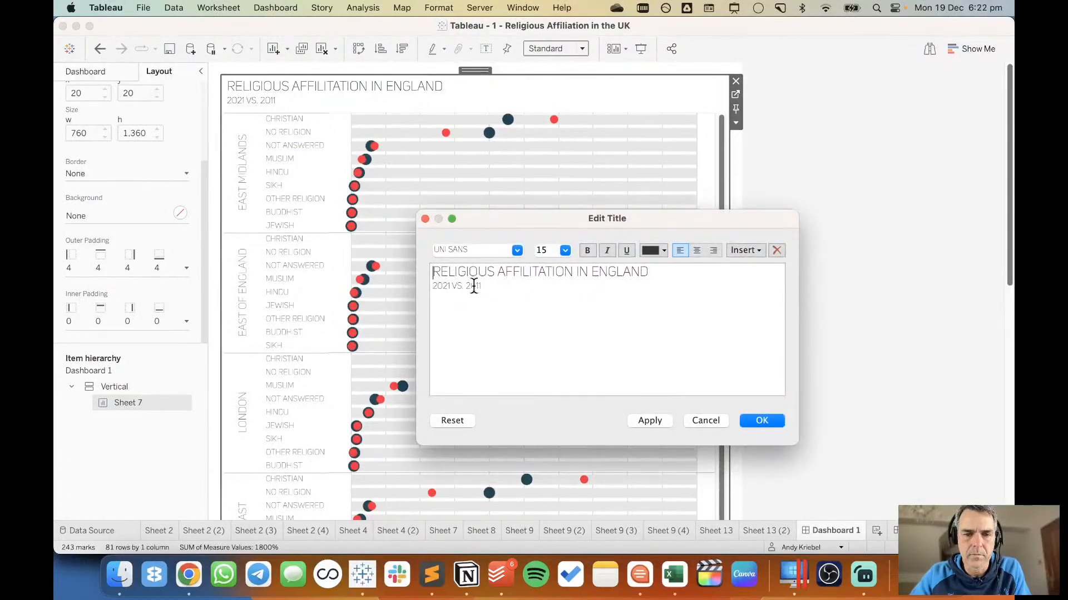
double_click(473, 286)
click(656, 251)
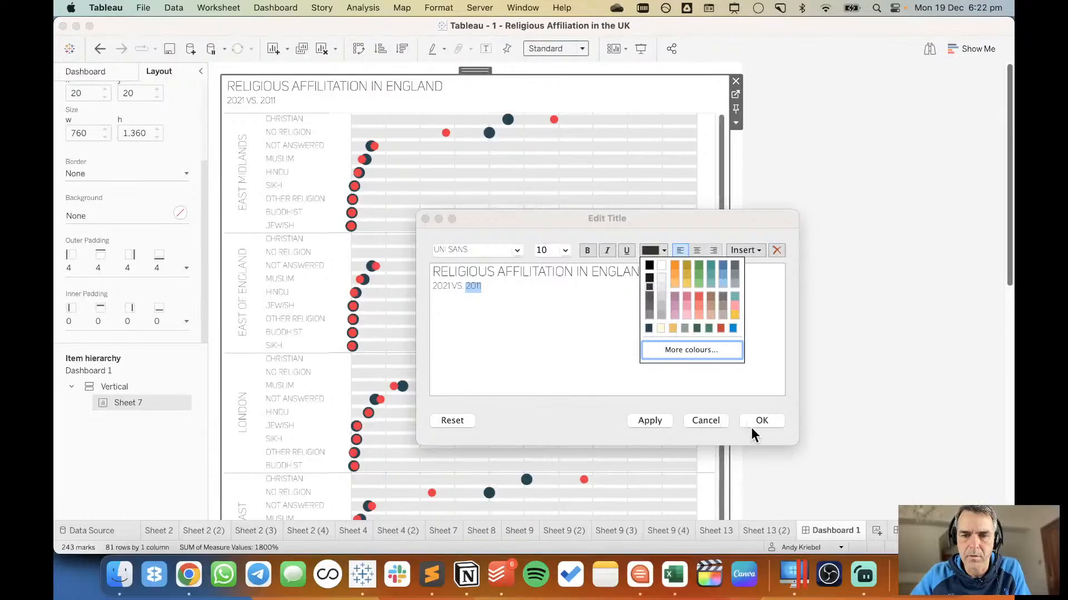
double_click(438, 278)
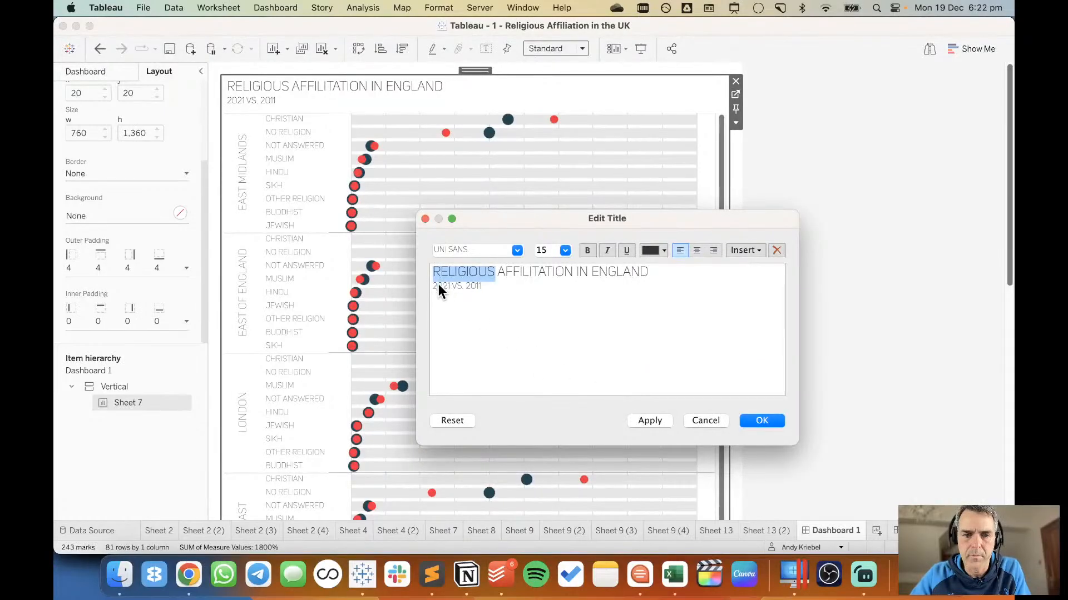
double_click(439, 287)
click(648, 250)
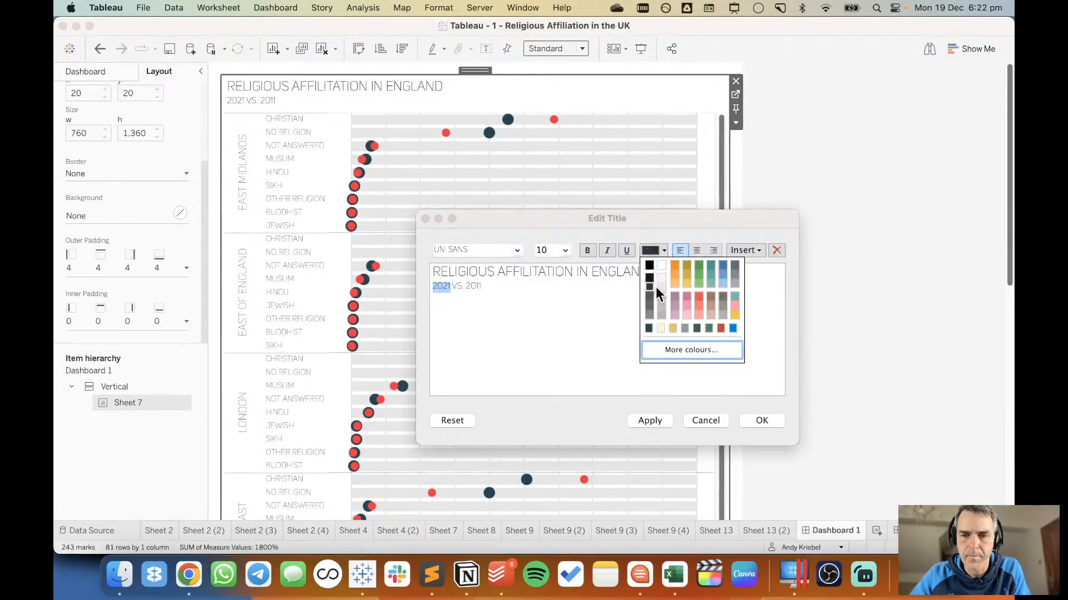
click(650, 330)
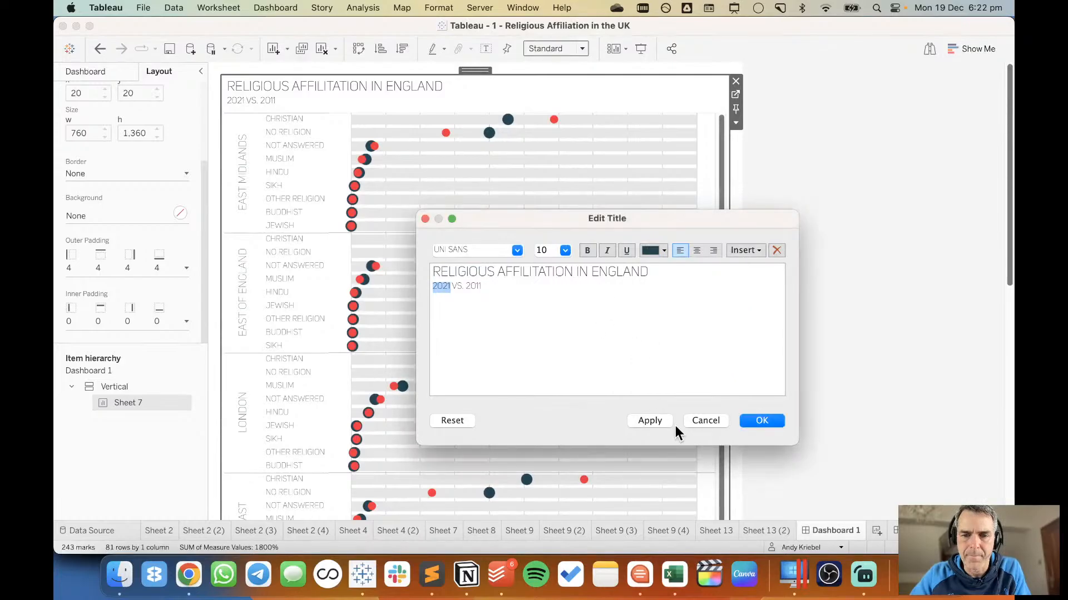
click(774, 422)
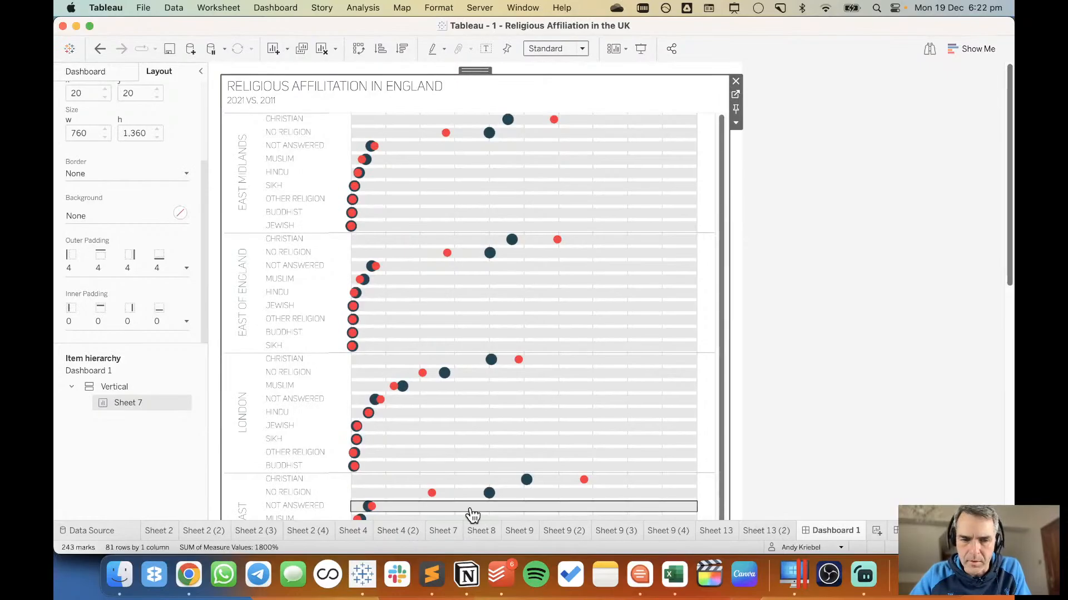
Copy the hex code of the % of Total (2011) colour from Sheet 7's Measure Names colour legend.
click(445, 531)
double_click(997, 143)
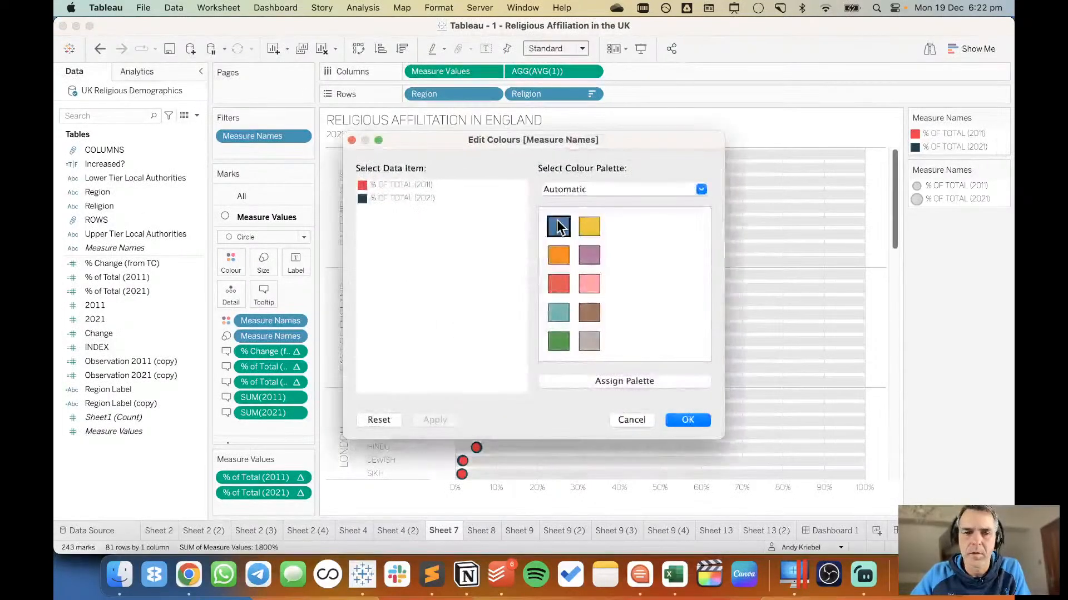
double_click(365, 185)
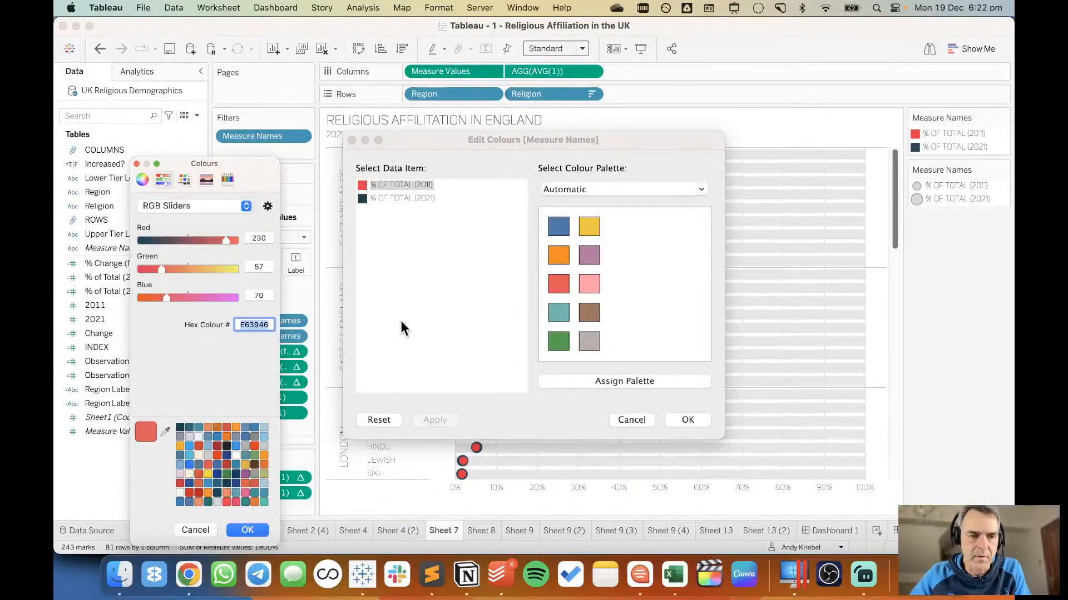
right_click(255, 327)
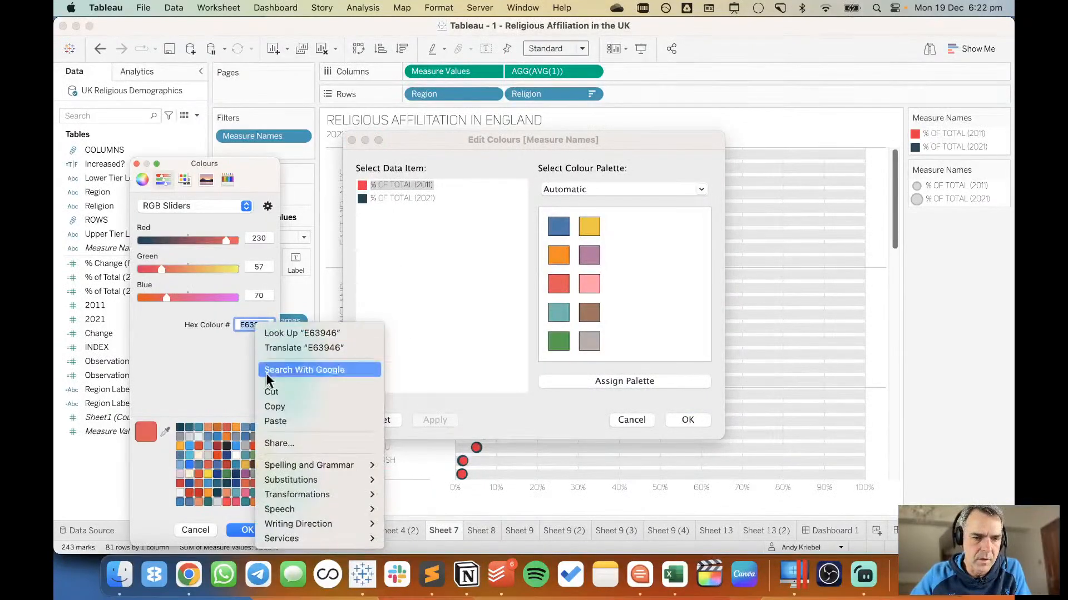
click(275, 409)
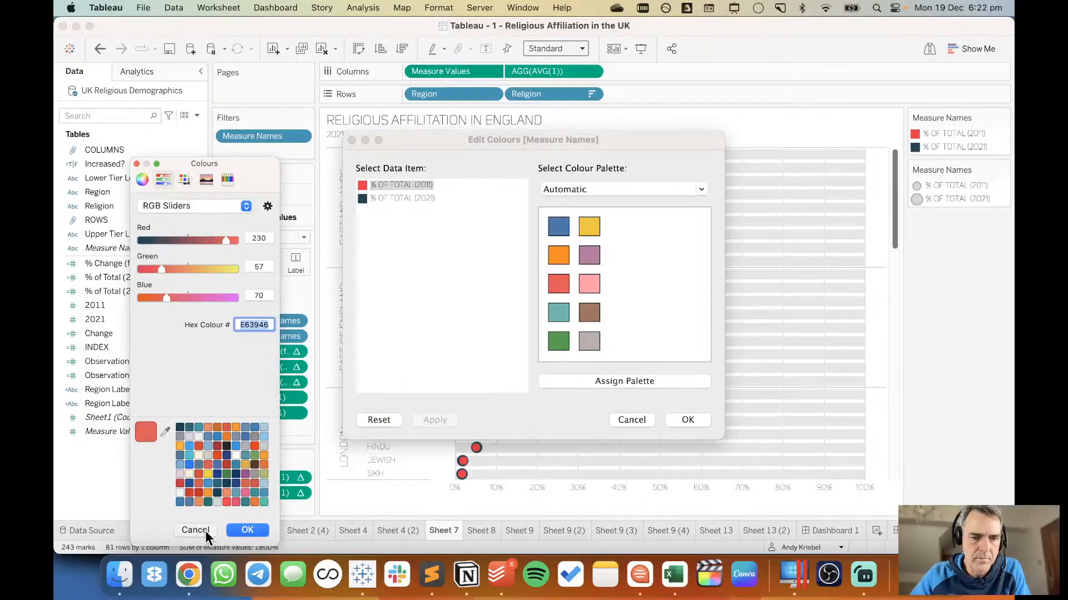
click(205, 531)
click(632, 418)
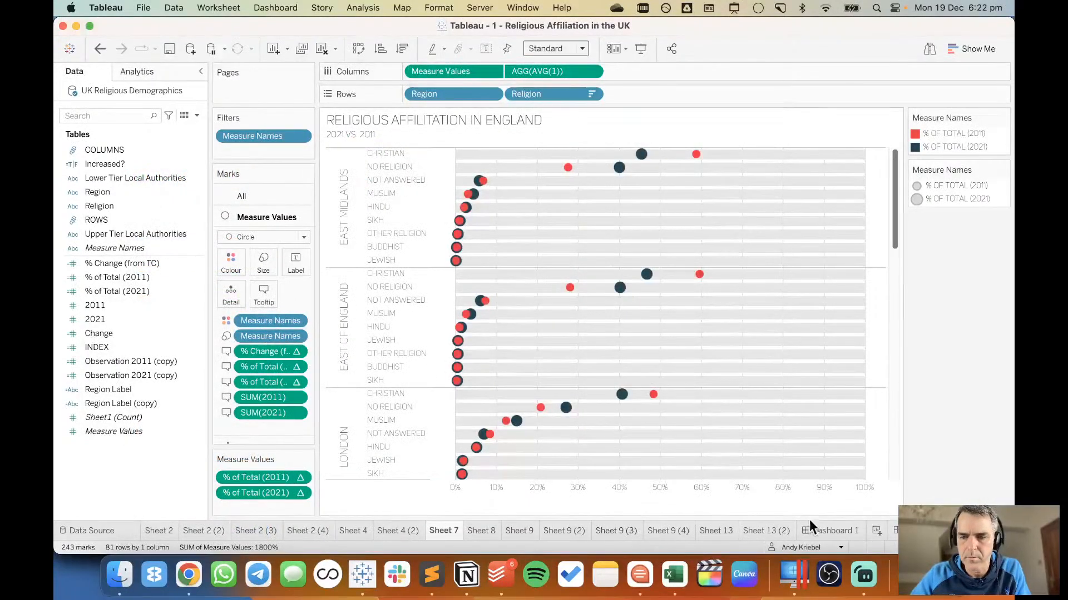
Colour "2011" in the dashboard title's second line with the copied red hex code and confirm the title.
click(809, 522)
double_click(339, 98)
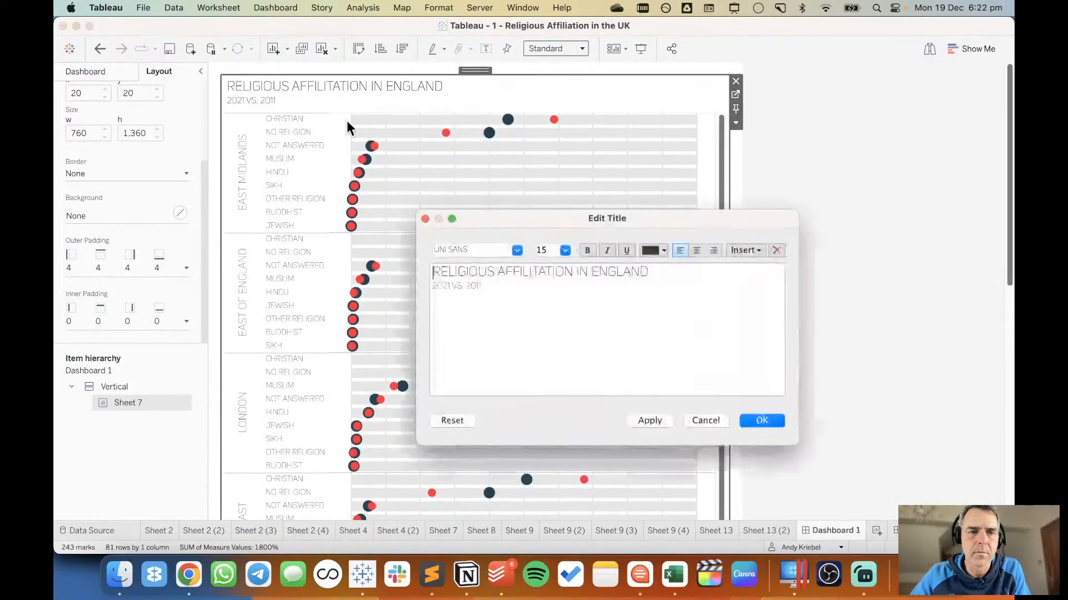
double_click(472, 285)
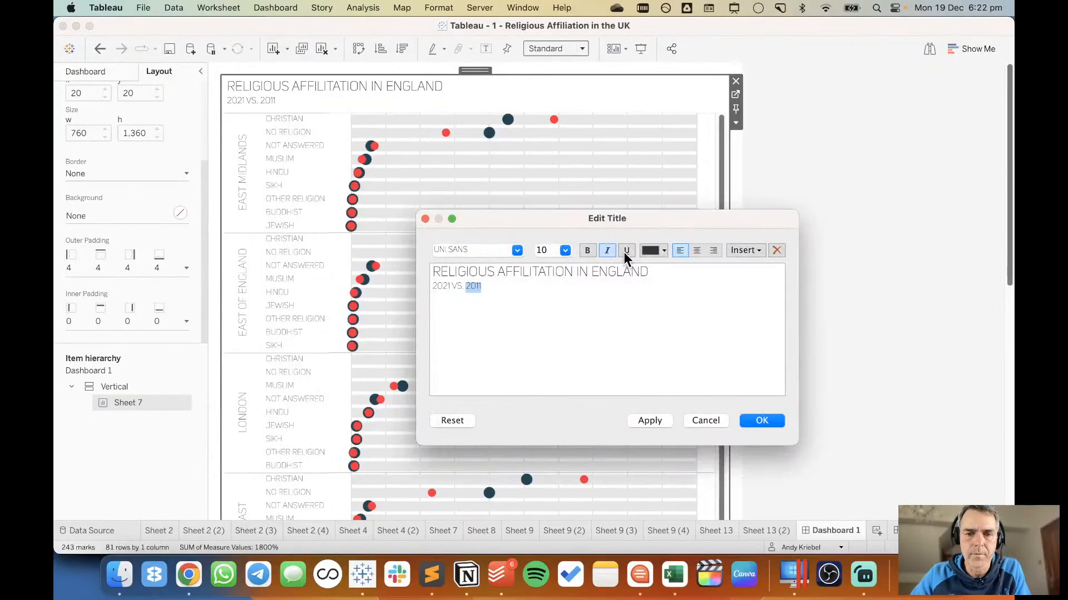
click(655, 249)
click(664, 350)
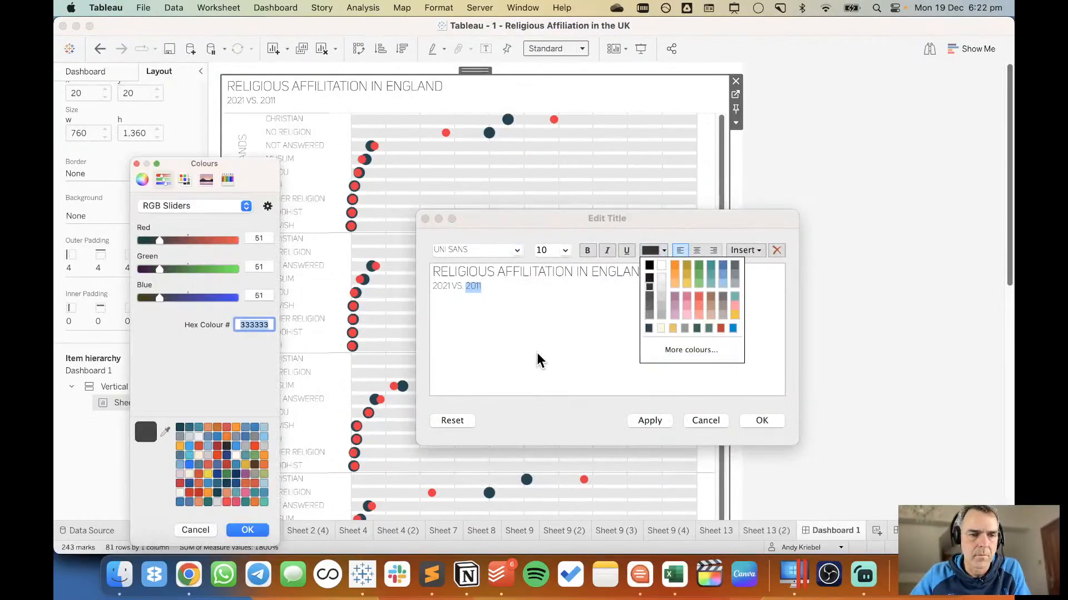
right_click(256, 321)
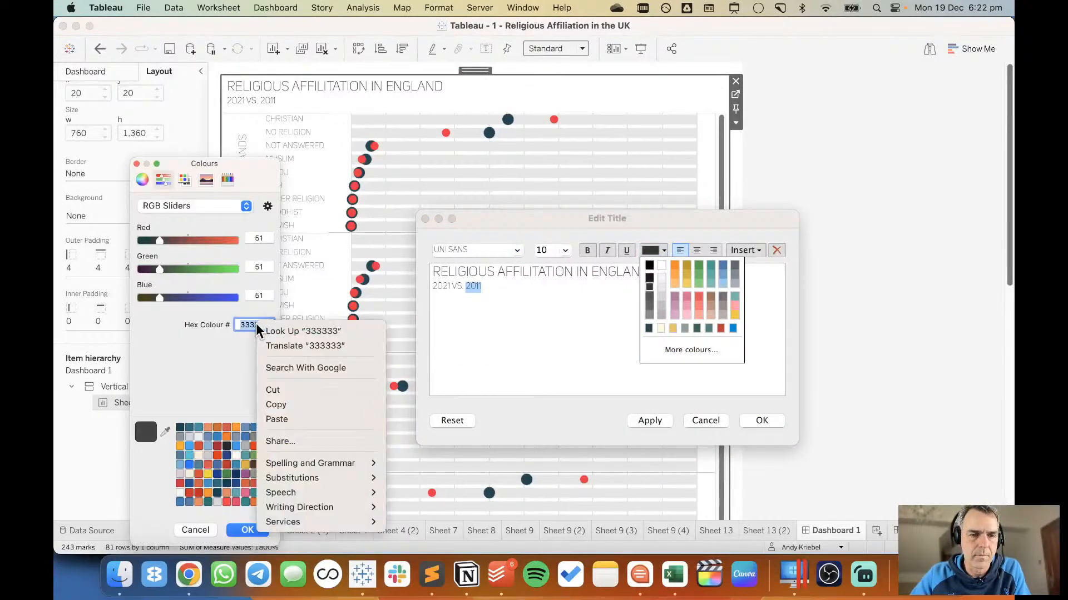
click(288, 428)
click(248, 530)
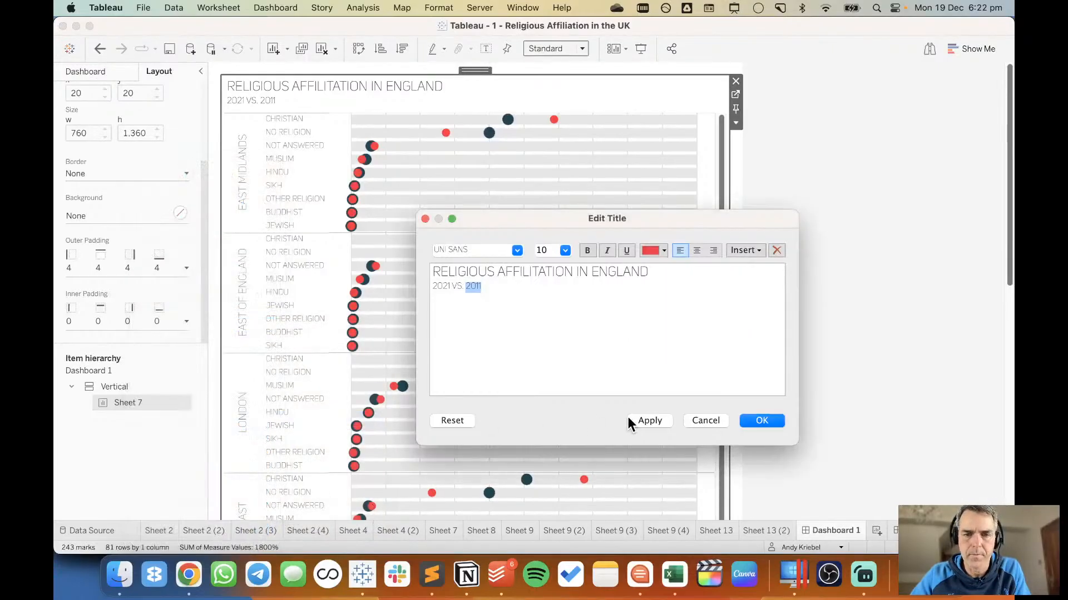
click(754, 419)
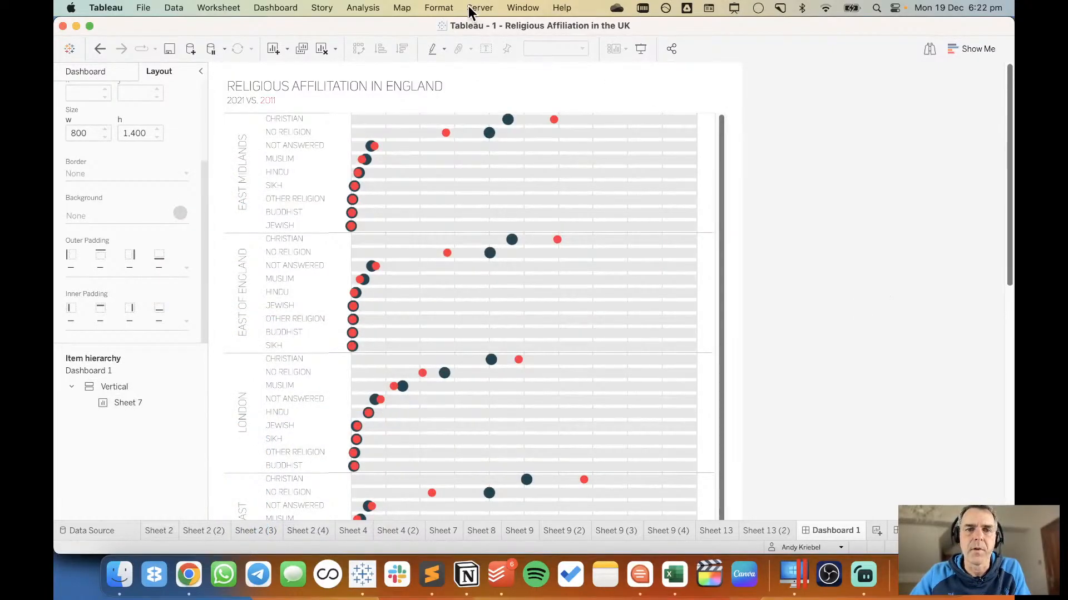
Change the font of the whole workbook to Work Sans.
click(439, 8)
click(440, 55)
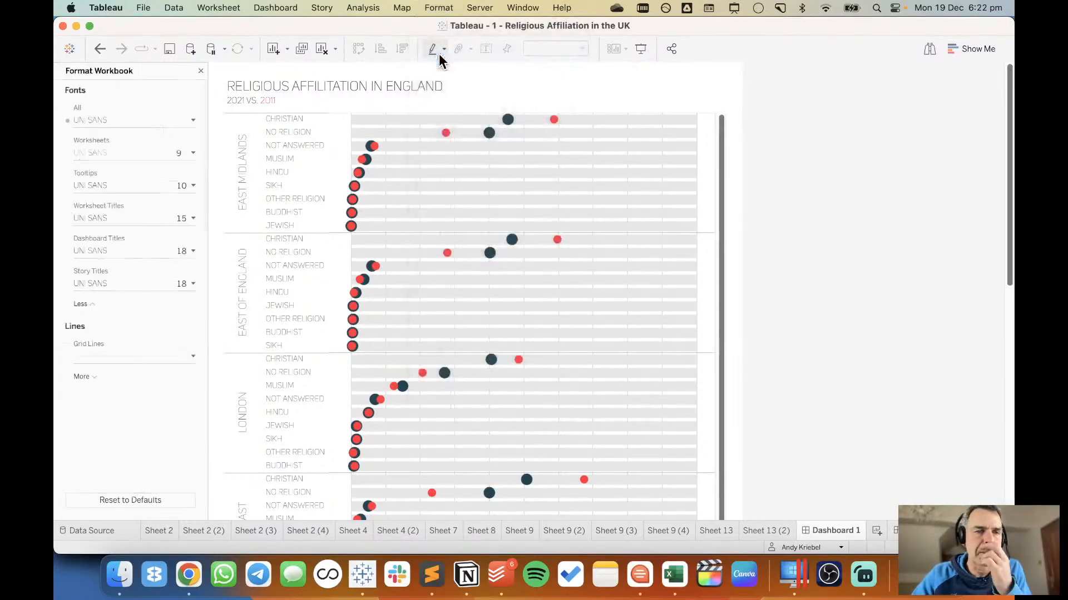
click(193, 120)
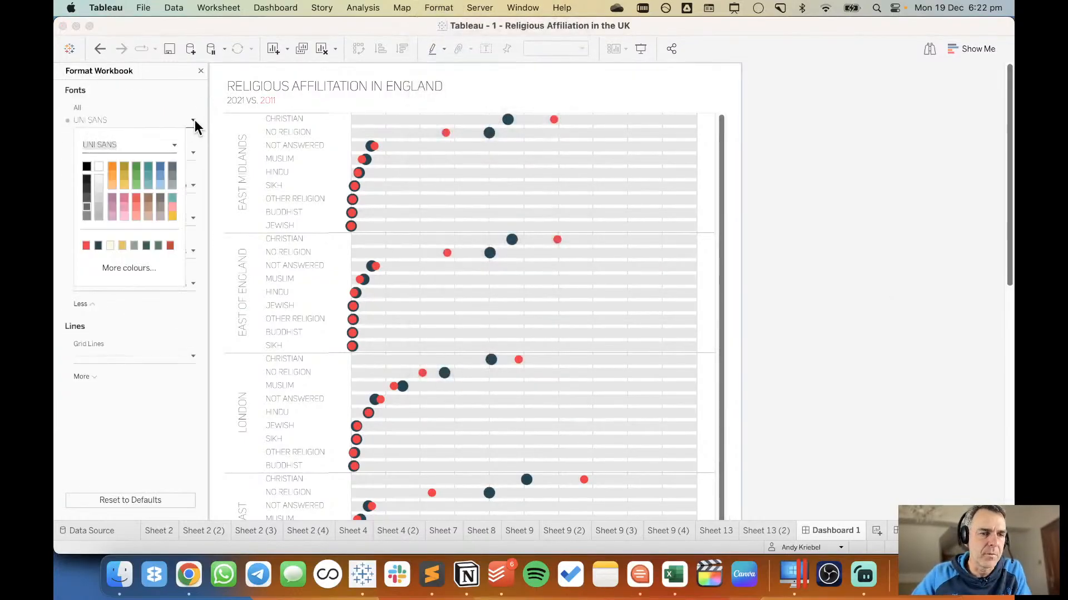
click(174, 146)
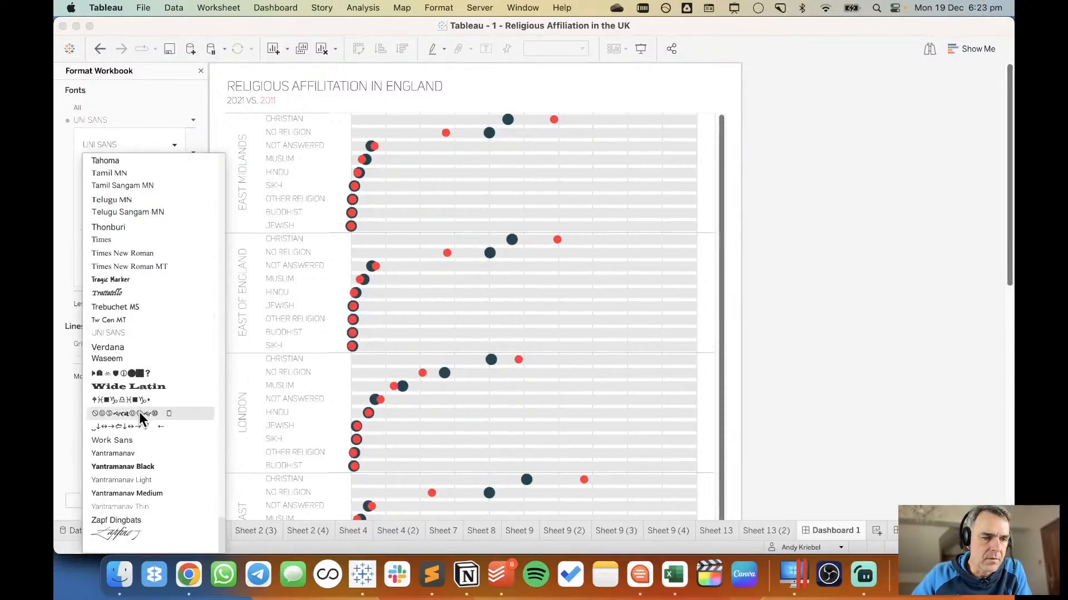
click(132, 441)
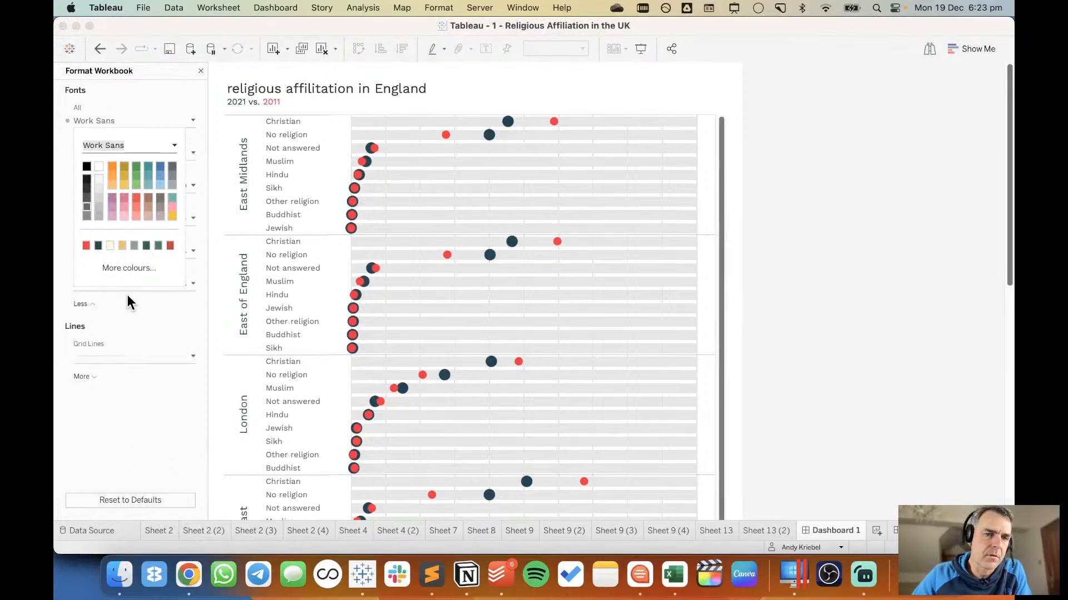
Capitalise the first two words of the dashboard title so its first line reads "Religious Affilitation in England".
double_click(248, 89)
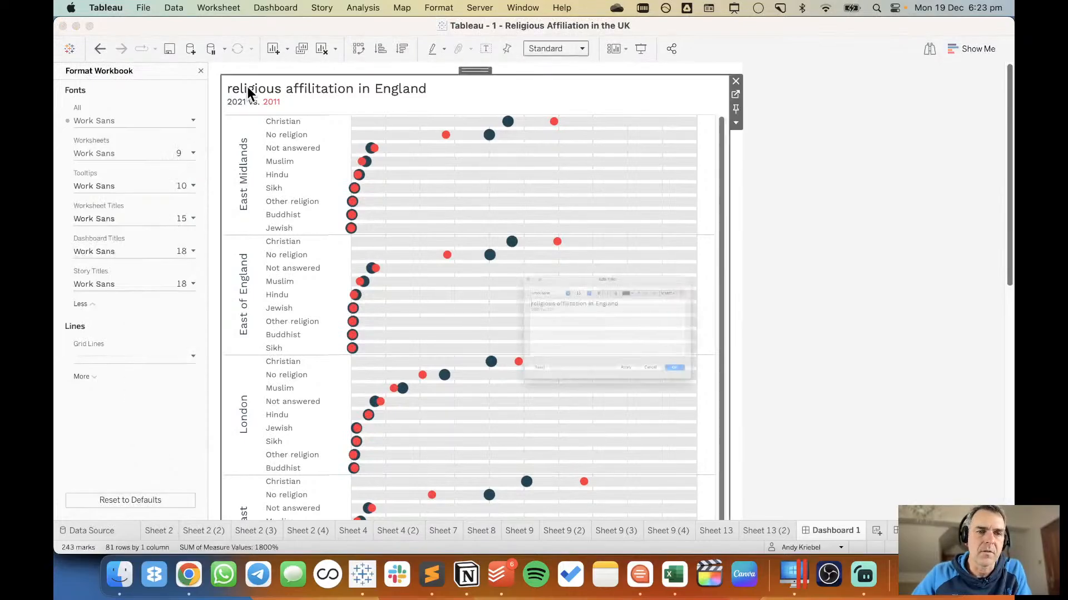
key(Delete)
text(R)
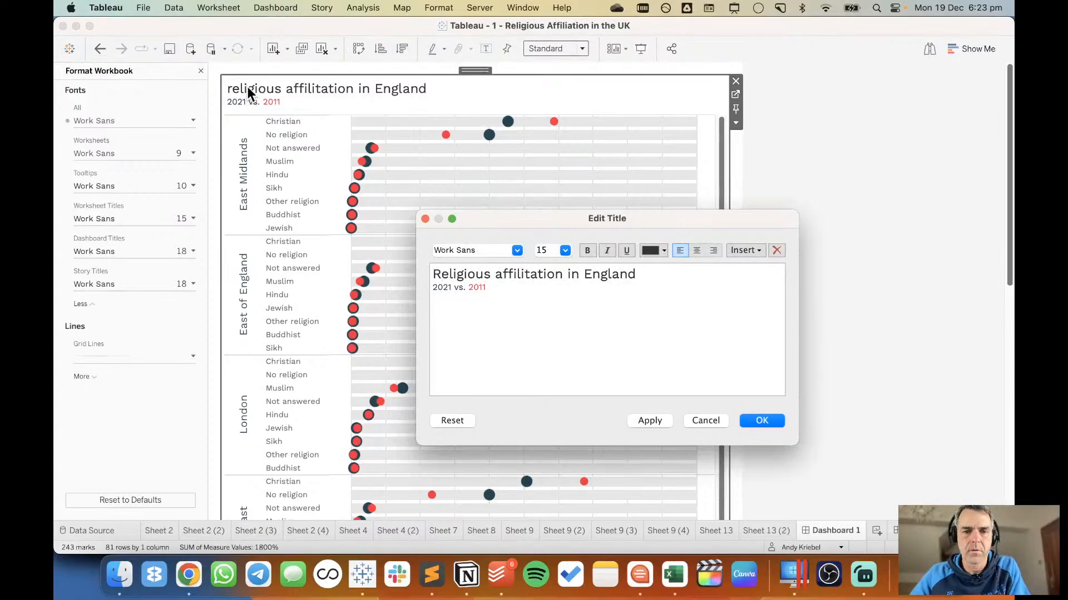
click(505, 279)
key(BackSpace)
text(A)
Format the title's first line in bold at font size 24 and apply it to the dashboard.
triple_click(504, 279)
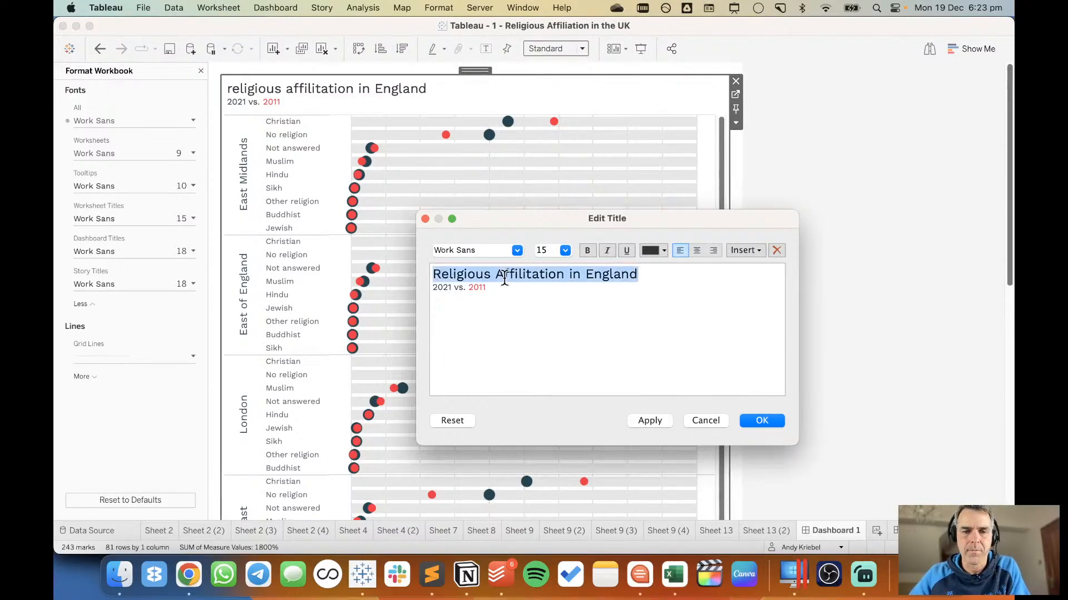
click(565, 250)
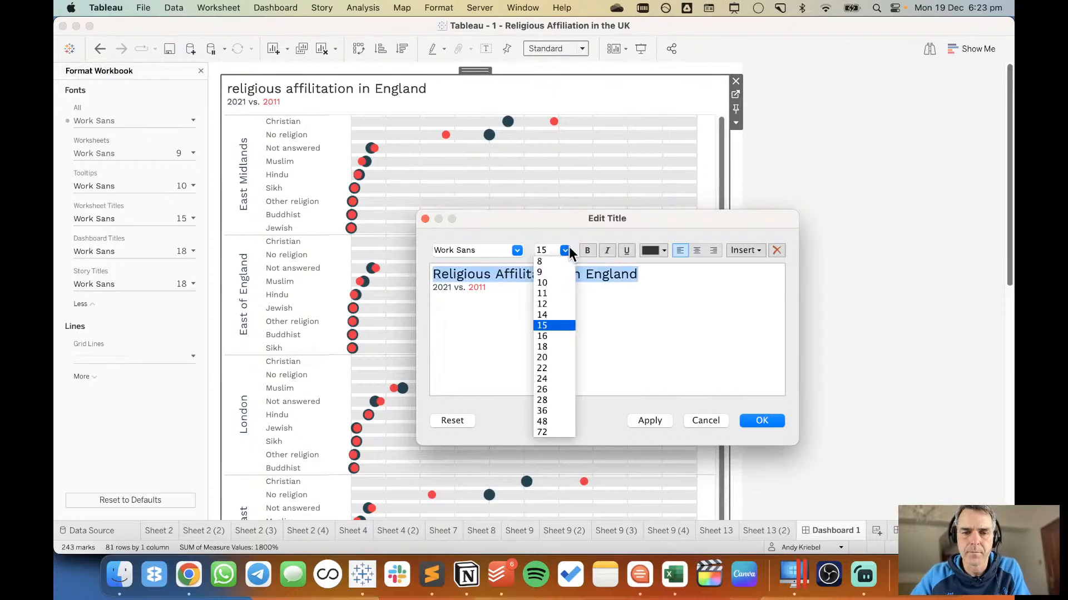
click(556, 344)
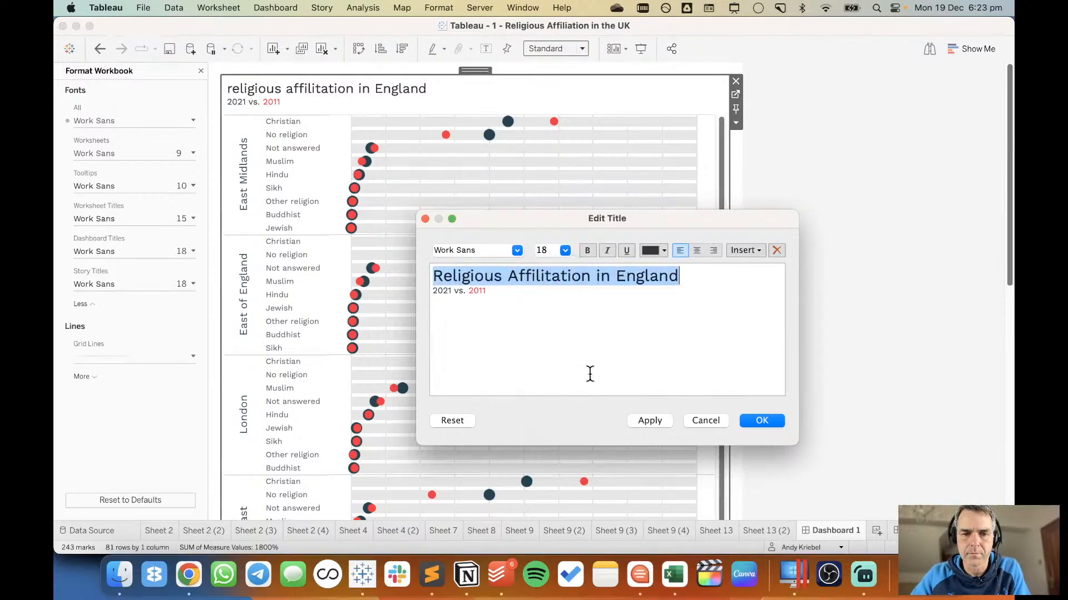
click(565, 250)
click(548, 377)
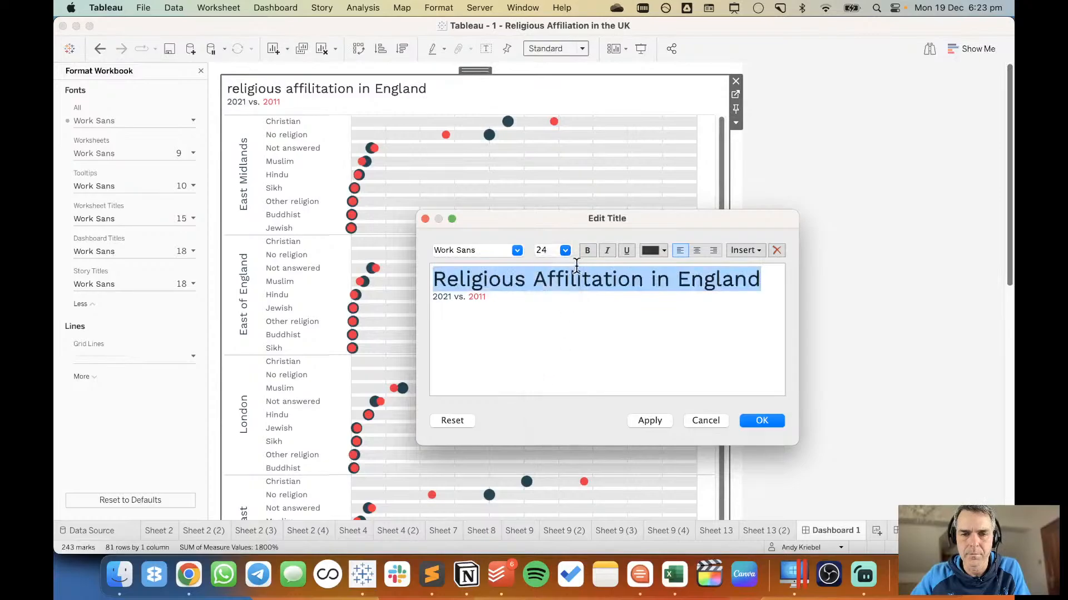
click(587, 251)
click(648, 421)
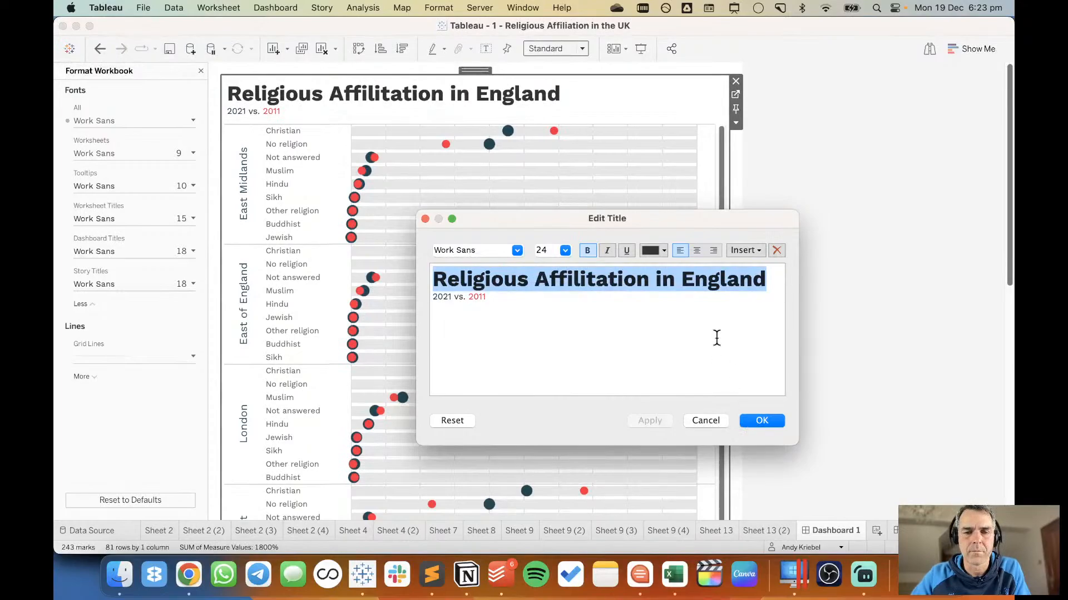
Begin the title with "How has" and put "religious affilitation" in lower case.
key(Left)
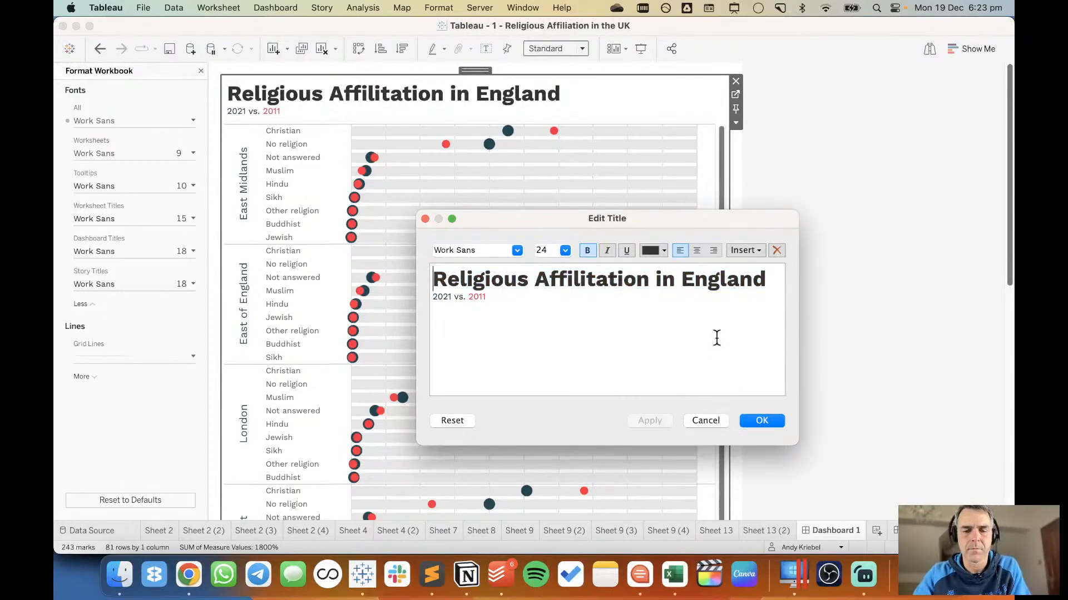
text(How has)
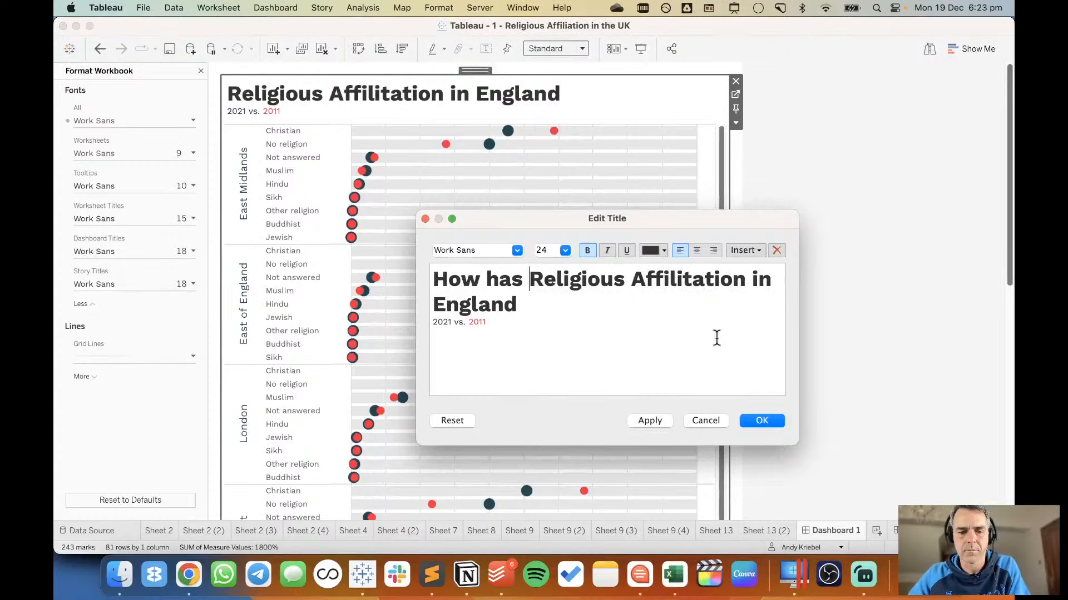
key(shift+Right)
text(r)
key(alt+Right)
key(Right)
key(shift+Right)
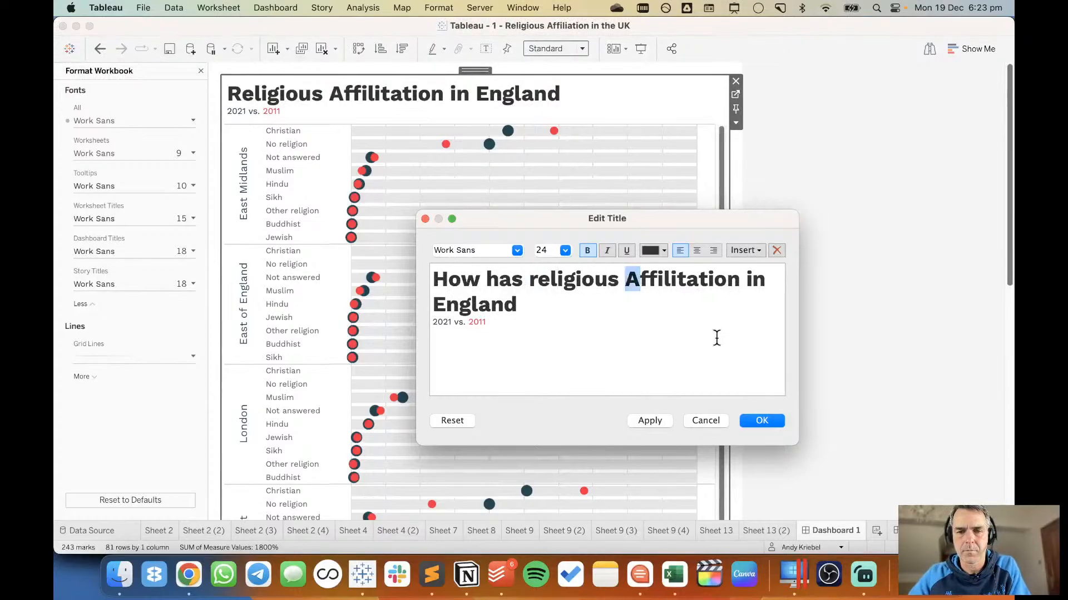
text(a)
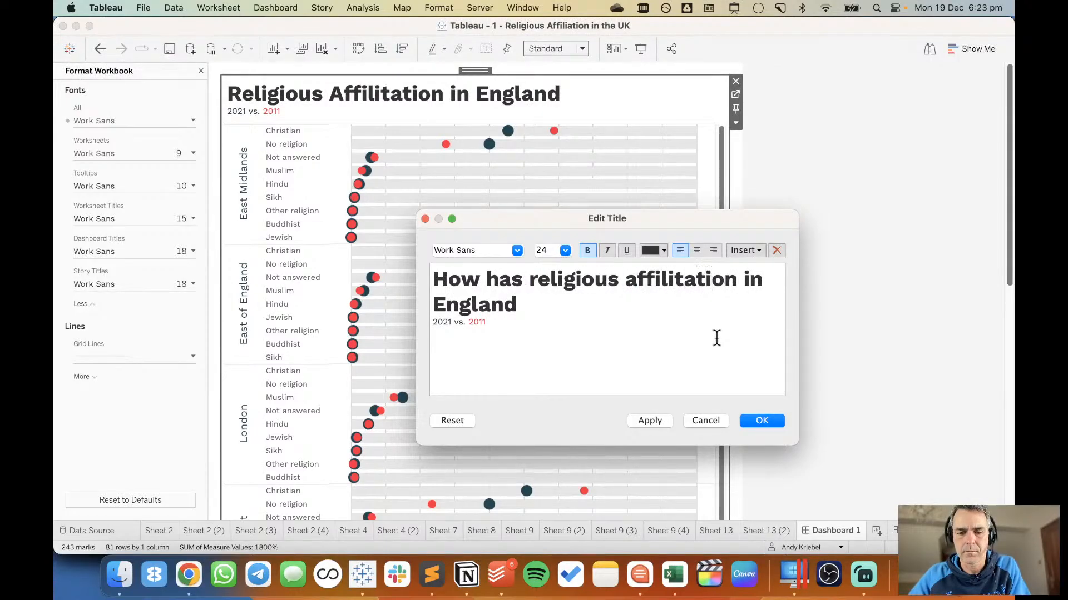
Complete the title as "How has religious affilitation changed in England?" and apply it.
key(alt+Right)
text(changed)
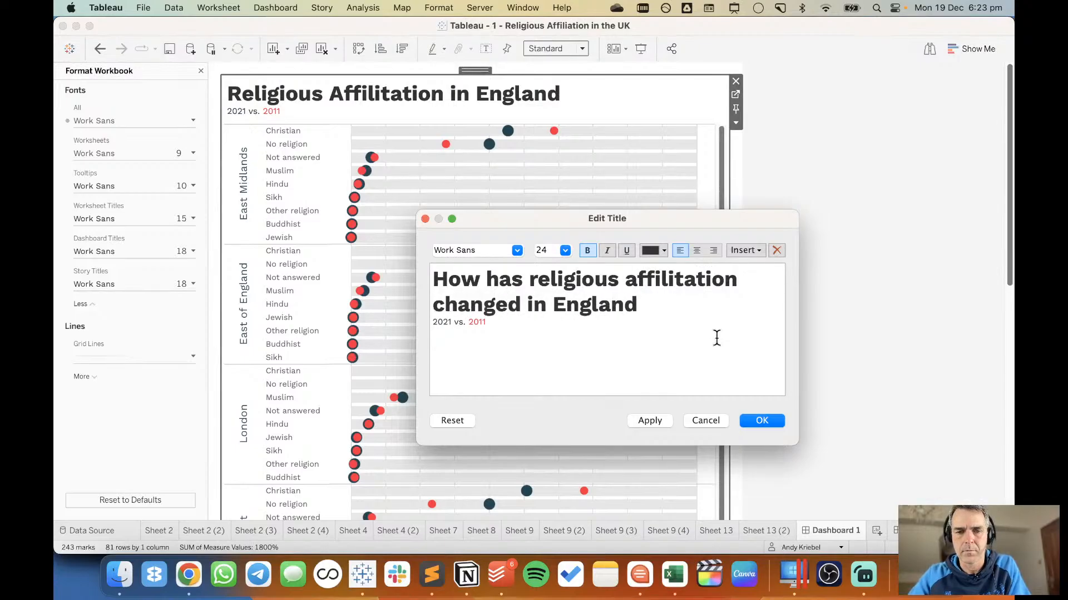
text(?)
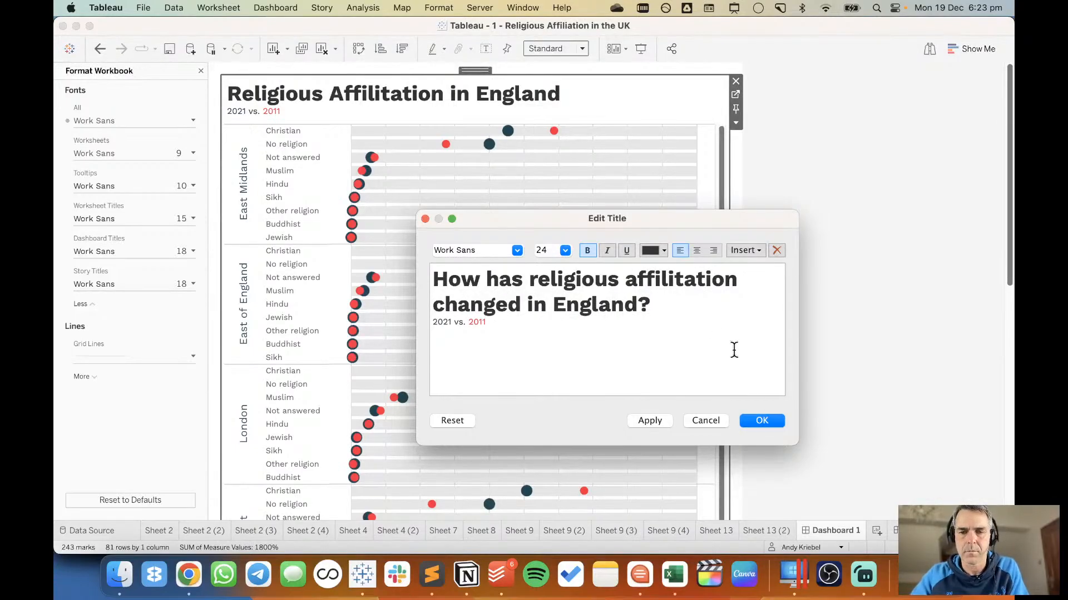
click(645, 420)
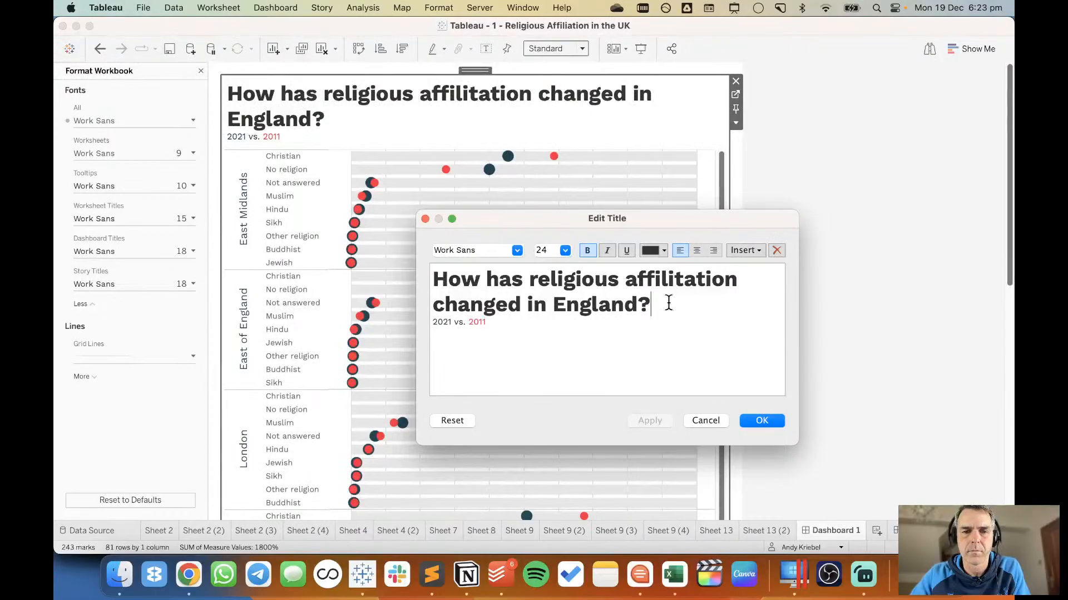
Set the title question's font size to 20, then apply and confirm the title.
drag(668, 304, 431, 263)
click(565, 249)
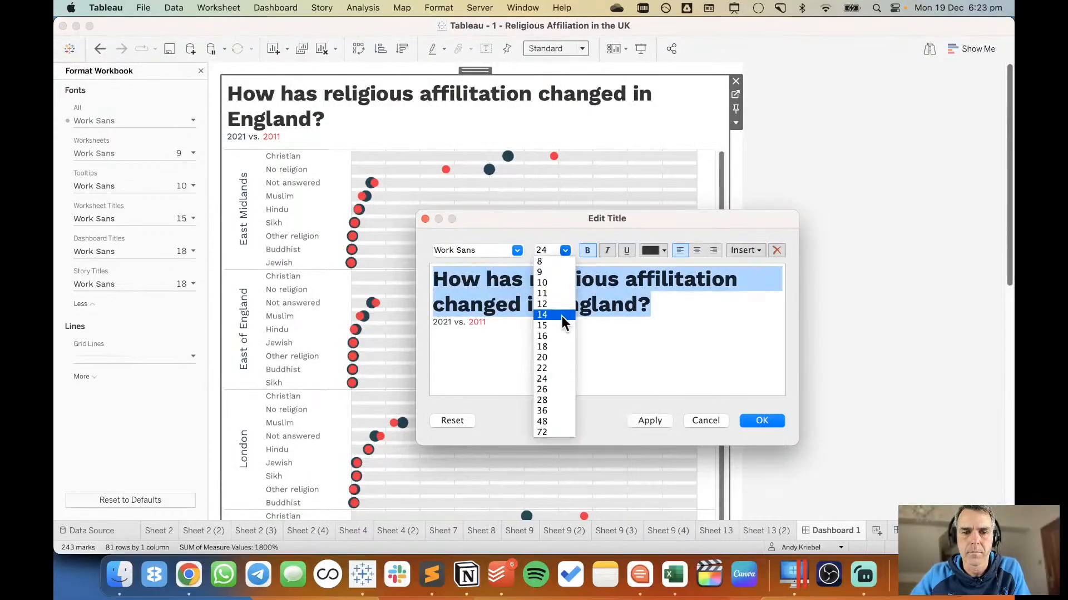
click(556, 357)
click(648, 421)
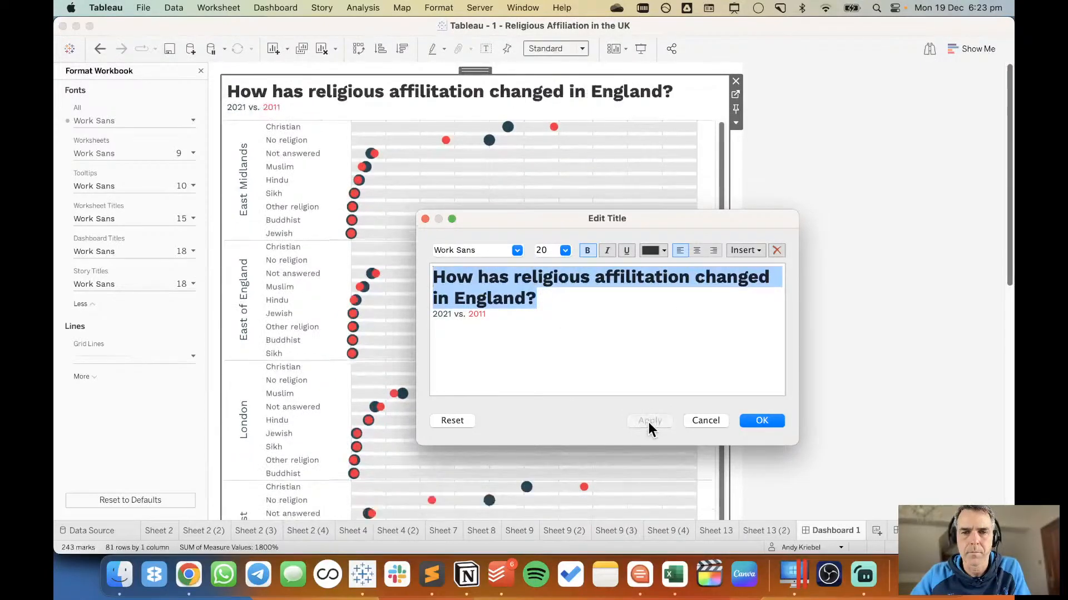
click(762, 421)
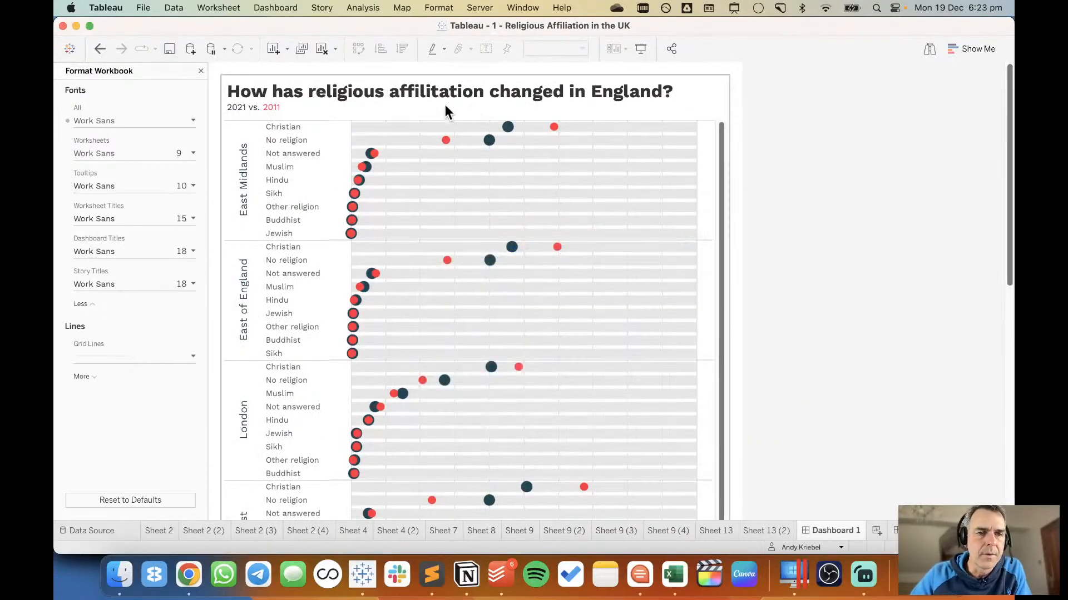
Make "2021" and "2011" bold in the title's second line, confirm, and close the workbook formatting.
double_click(412, 112)
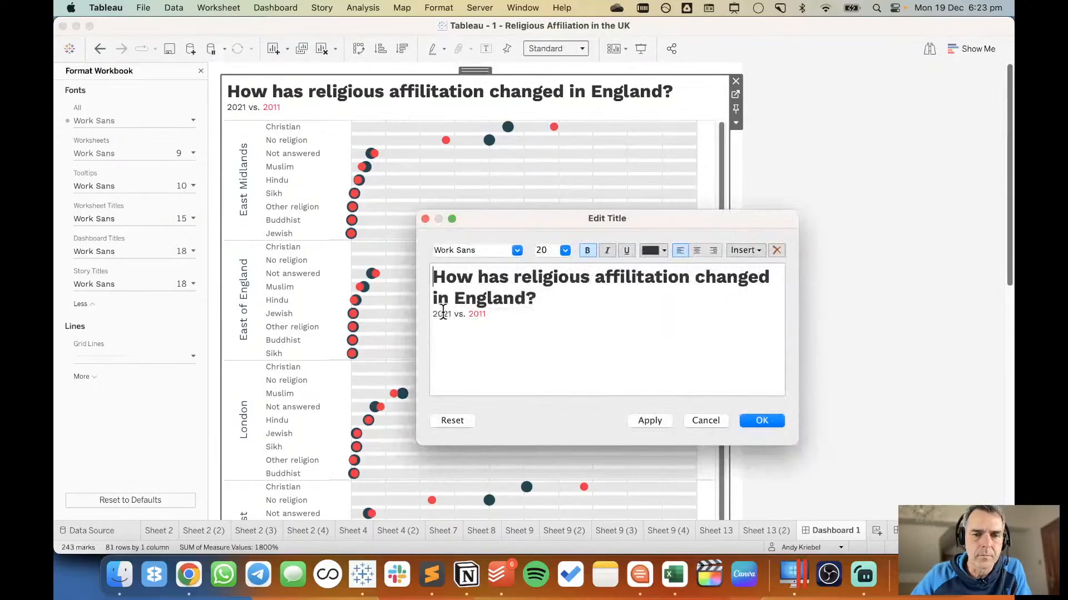
double_click(442, 314)
click(587, 250)
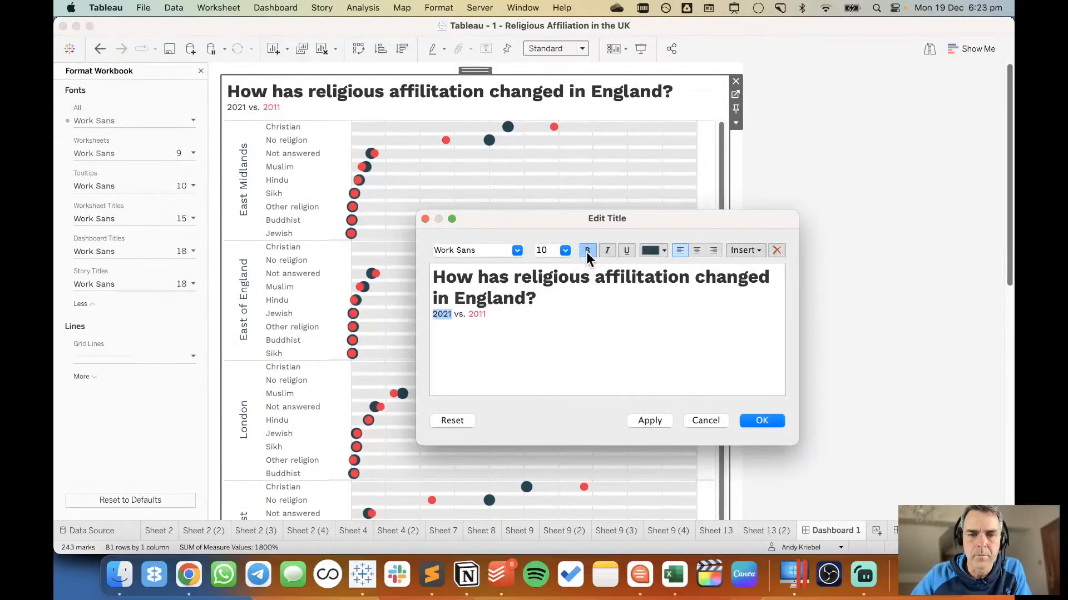
double_click(477, 314)
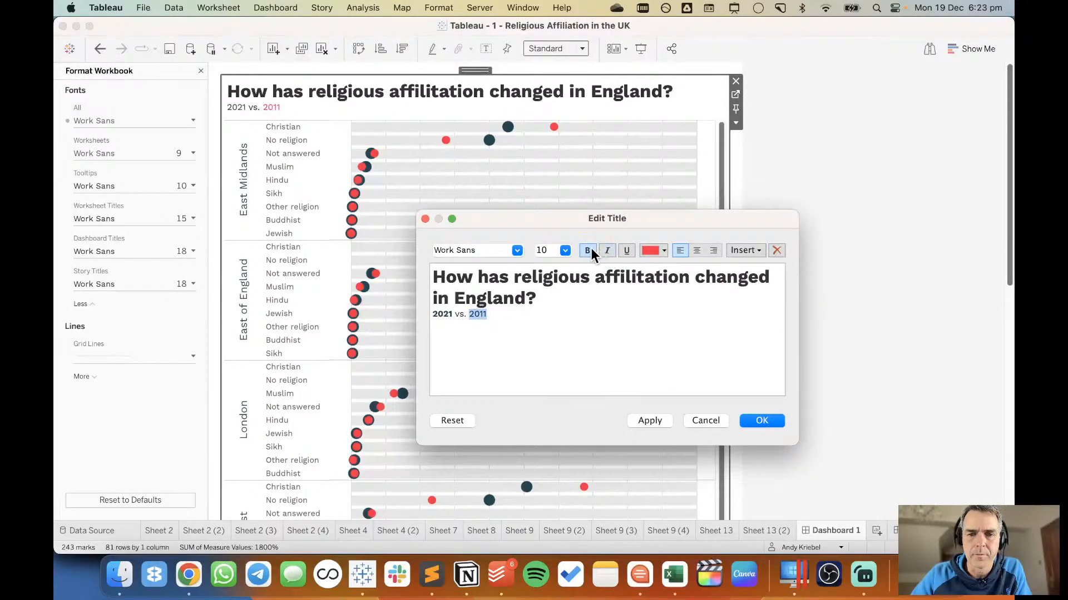
click(587, 250)
click(756, 421)
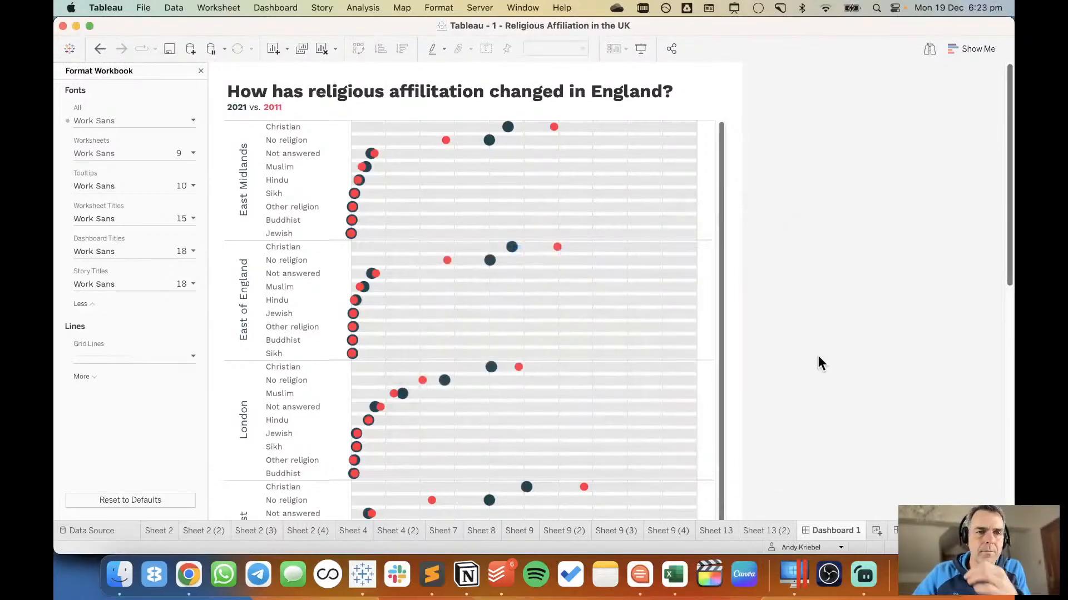
click(200, 71)
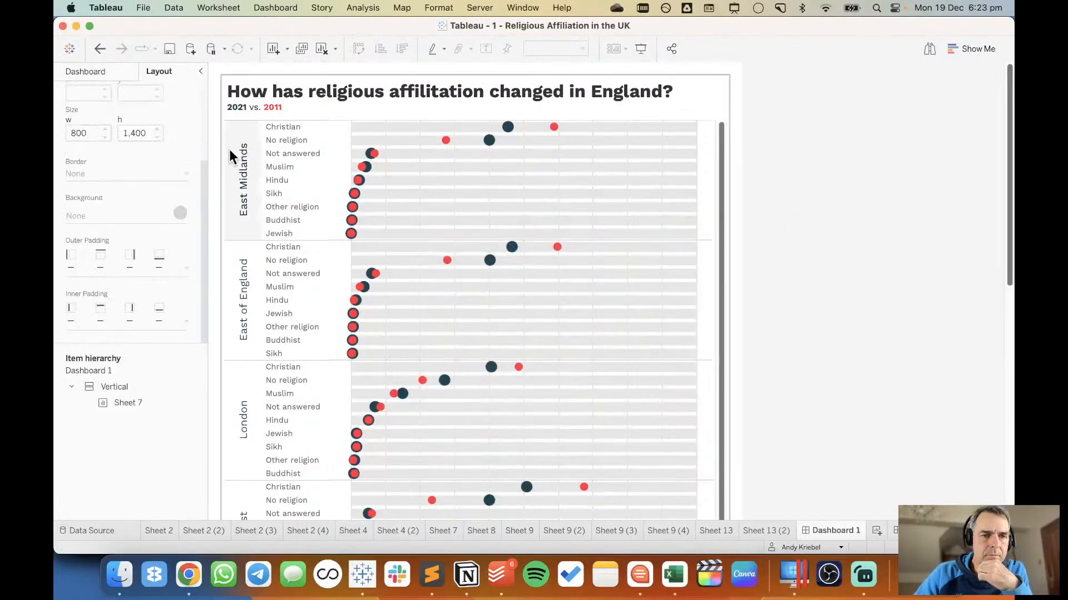
Show the caption of the religion dot plot on the dashboard.
scroll(901, 359, down, 10)
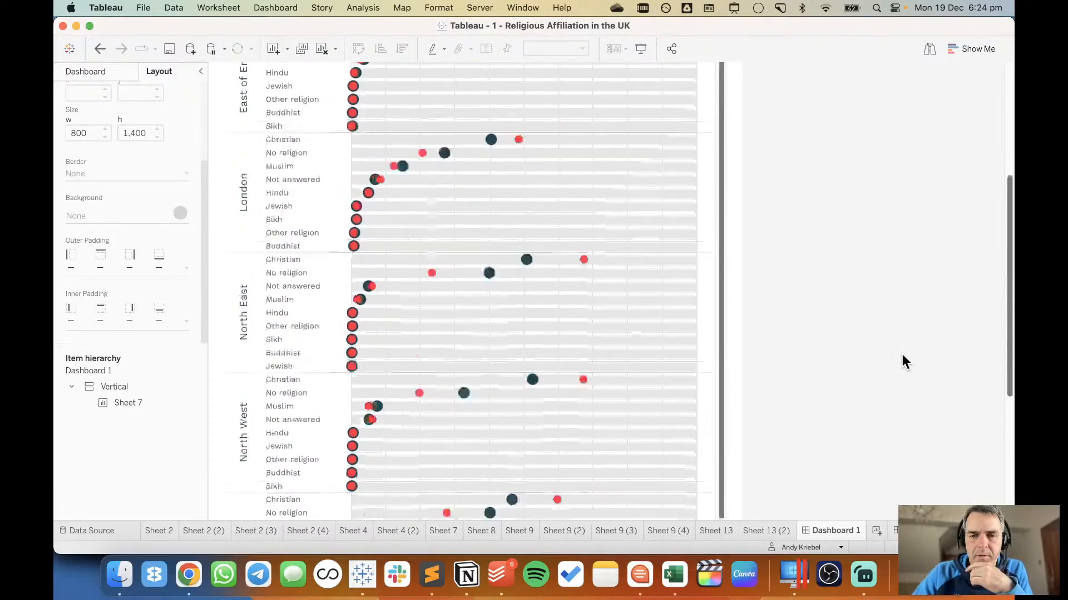
click(710, 402)
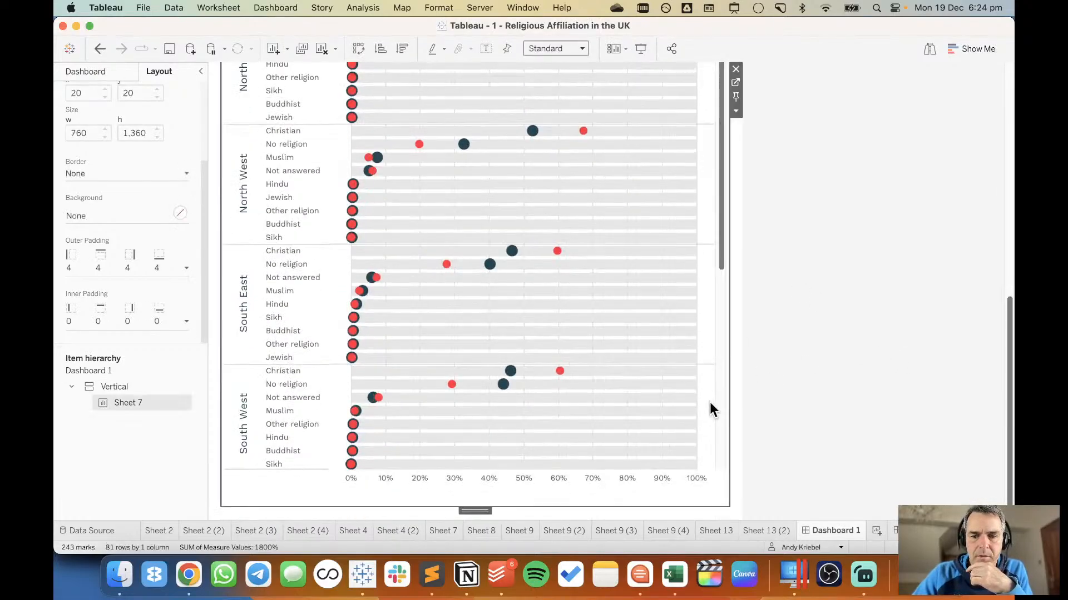
click(739, 114)
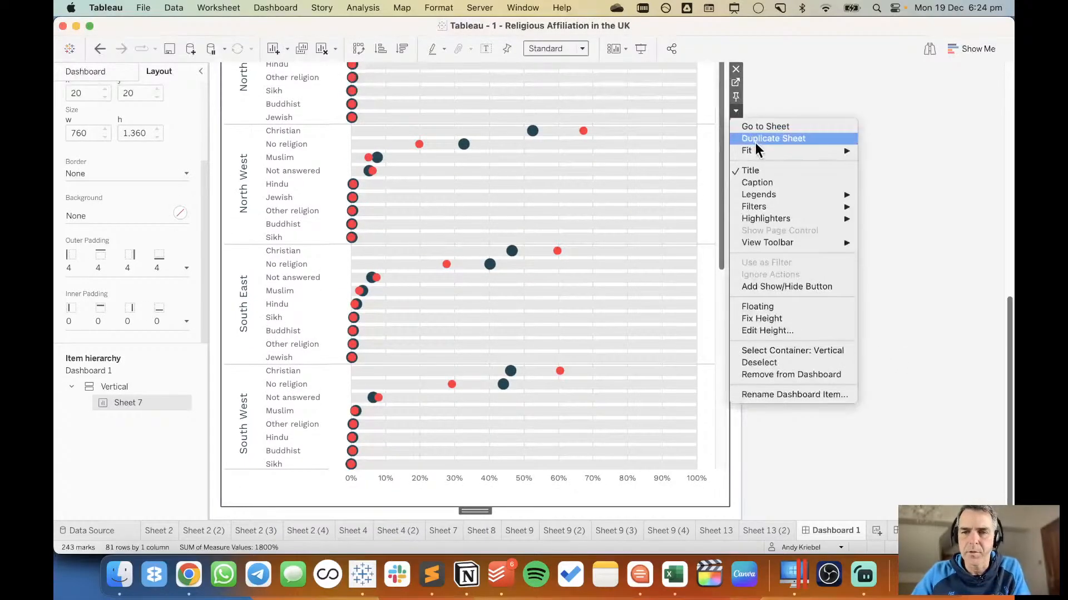
click(765, 182)
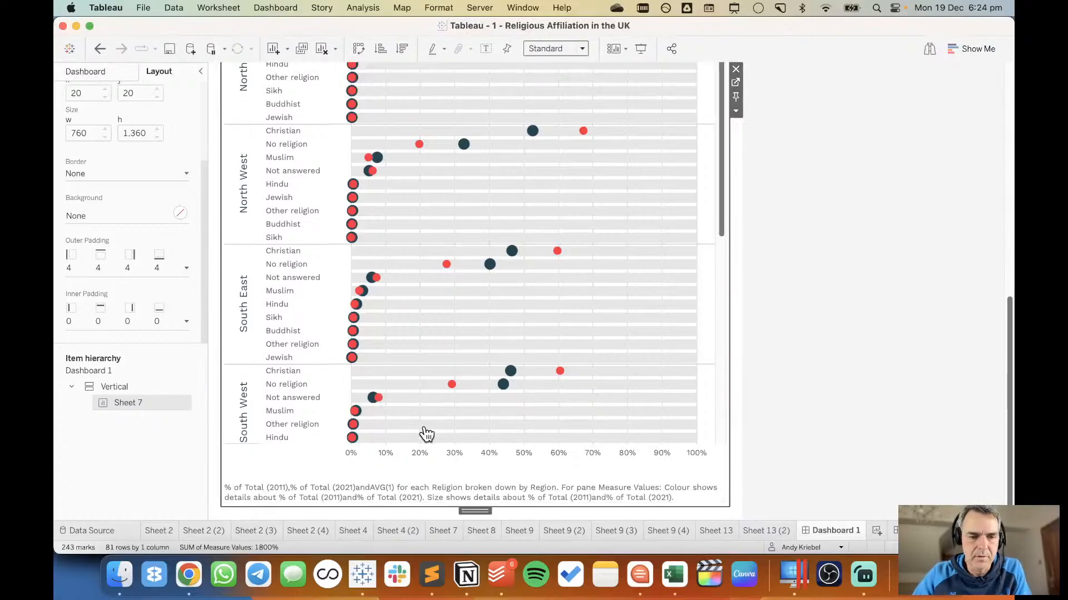
Format all of the caption text in light grey, centred, at font size 8.
double_click(406, 486)
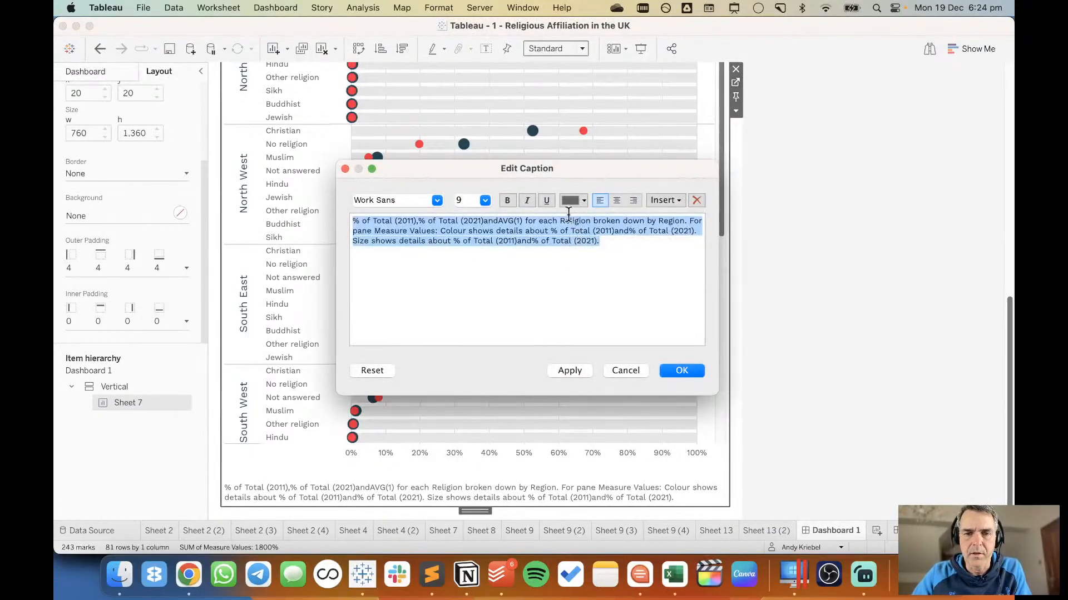
click(568, 200)
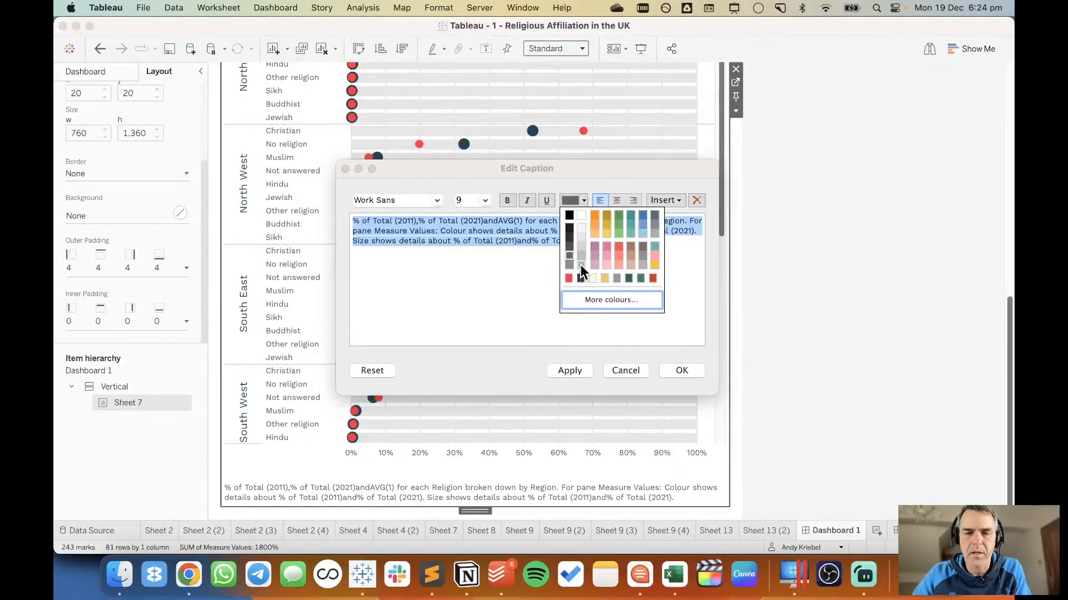
click(580, 265)
click(618, 198)
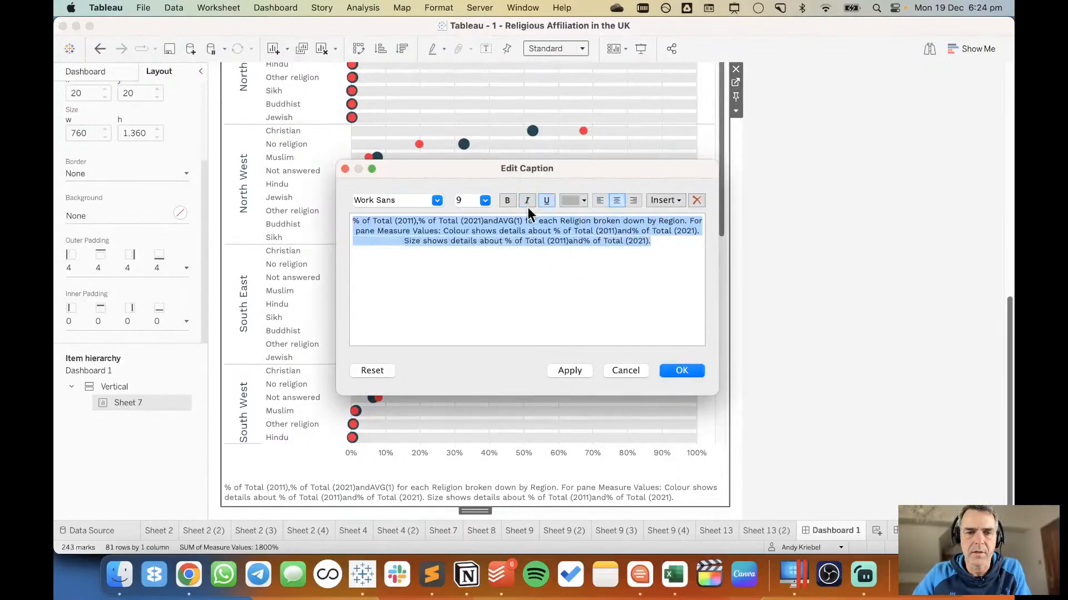
click(486, 202)
click(476, 216)
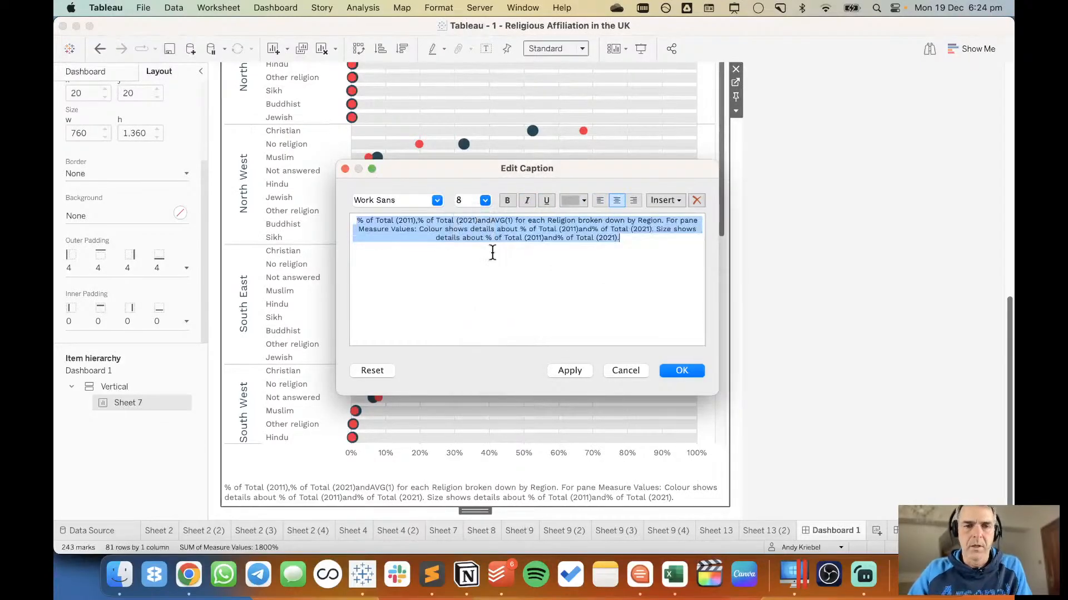
Replace the caption text with "DATA SOURCE: UK CENSUS • CREATED BY:" followed by the author's full name in capitals, and confirm.
text(DATA)
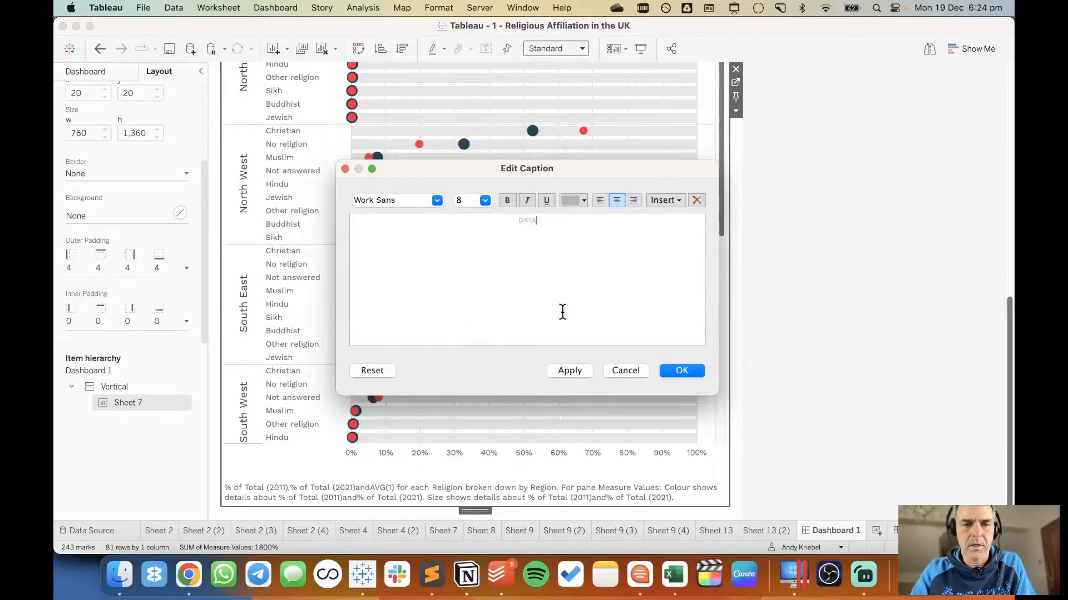
text( SOURCE: U)
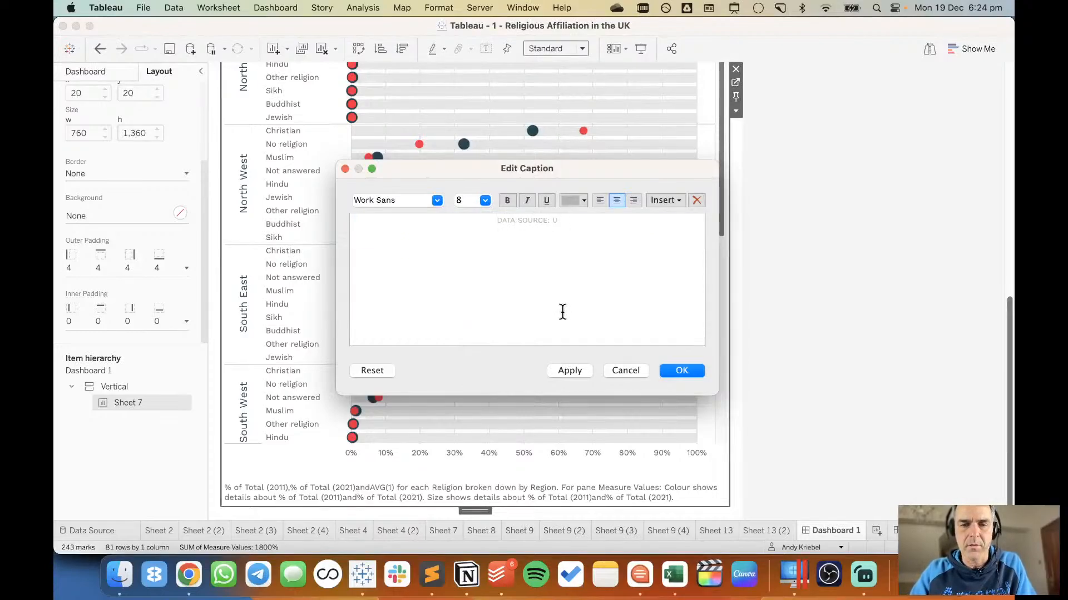
text(K CENSUS)
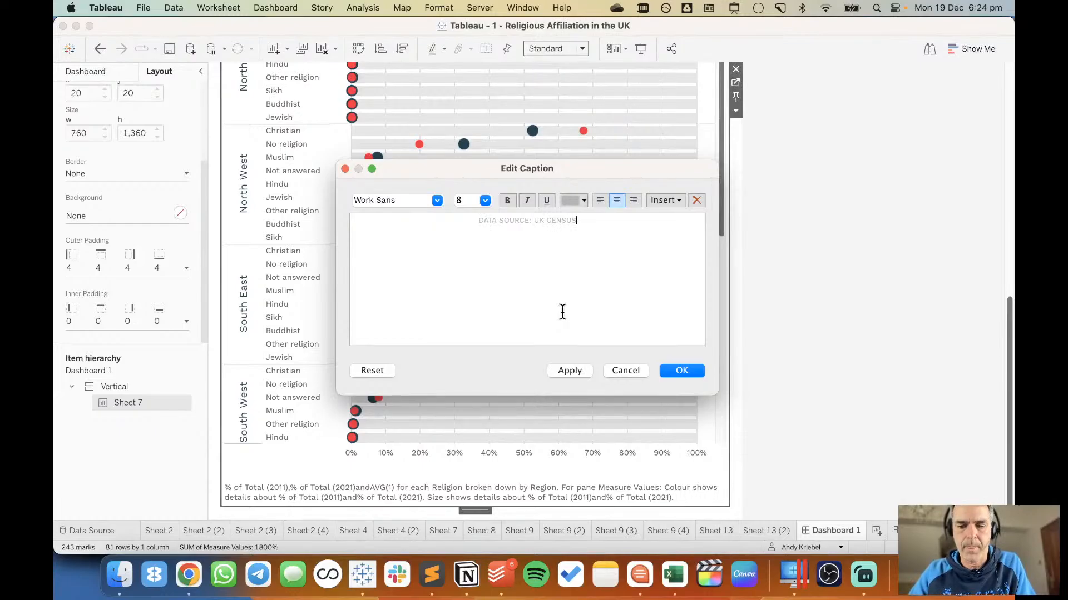
text( • C)
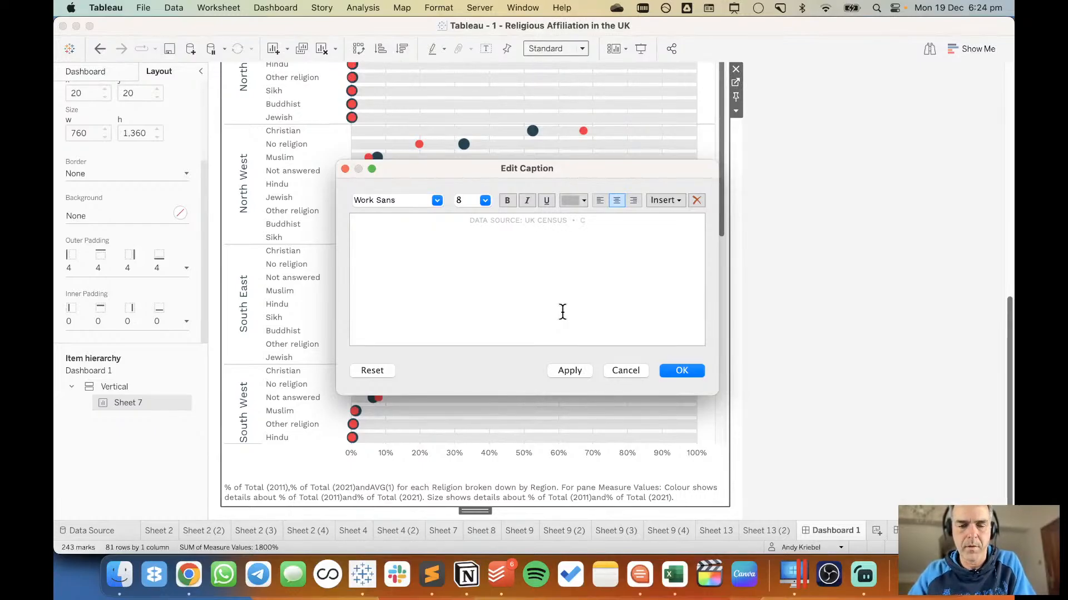
text(REATED BY: ANDY KRIEBEL)
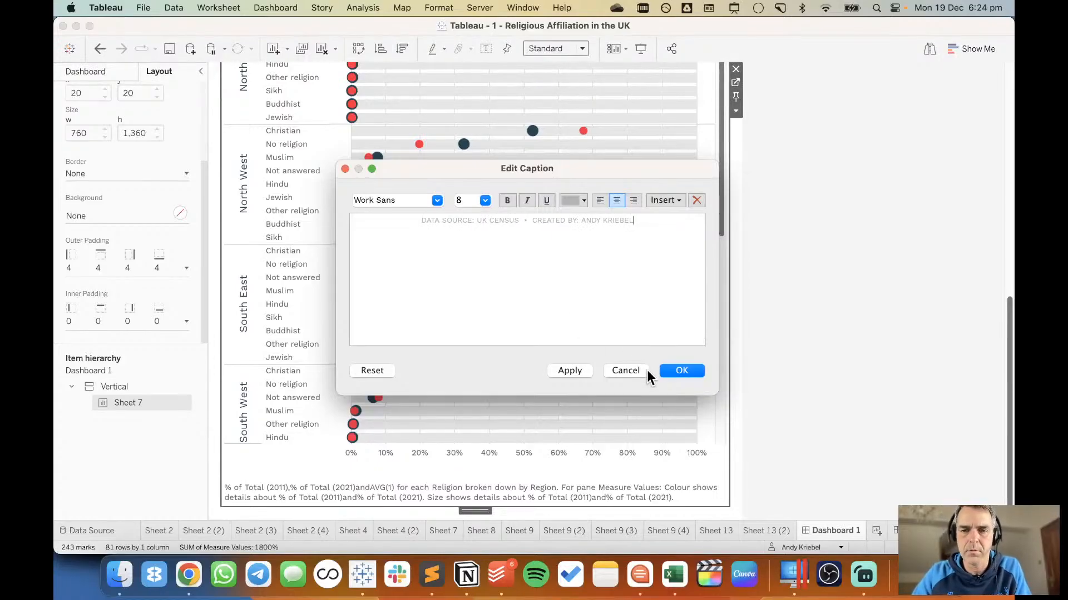
click(671, 372)
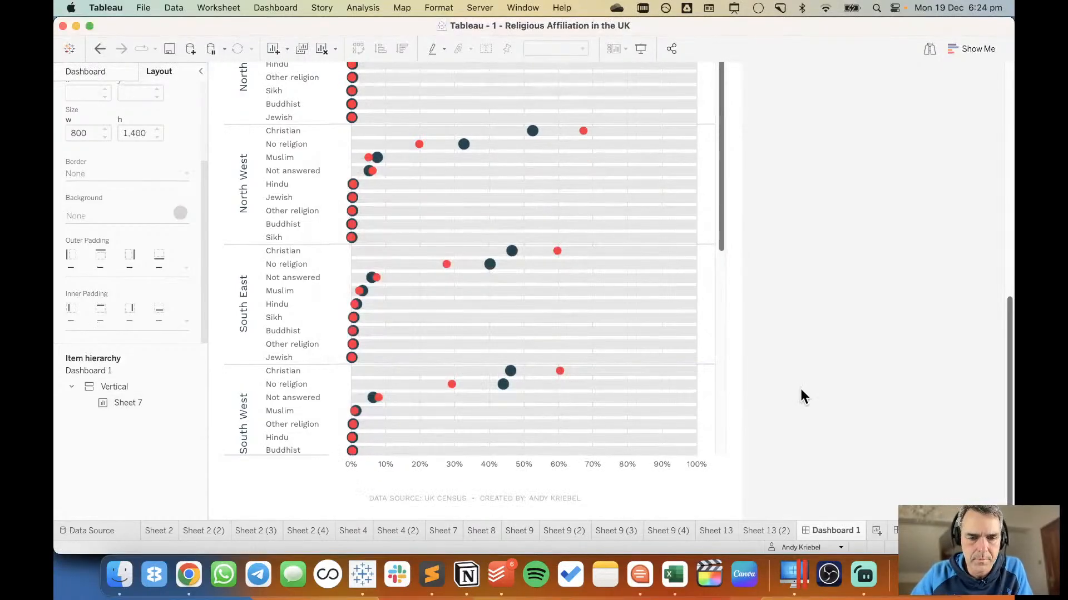
In Sheet 7's Measure Values tooltip, capitalise the labels as "2011 Census:" and "2021 Census:" and confirm.
scroll(801, 389, up, 7)
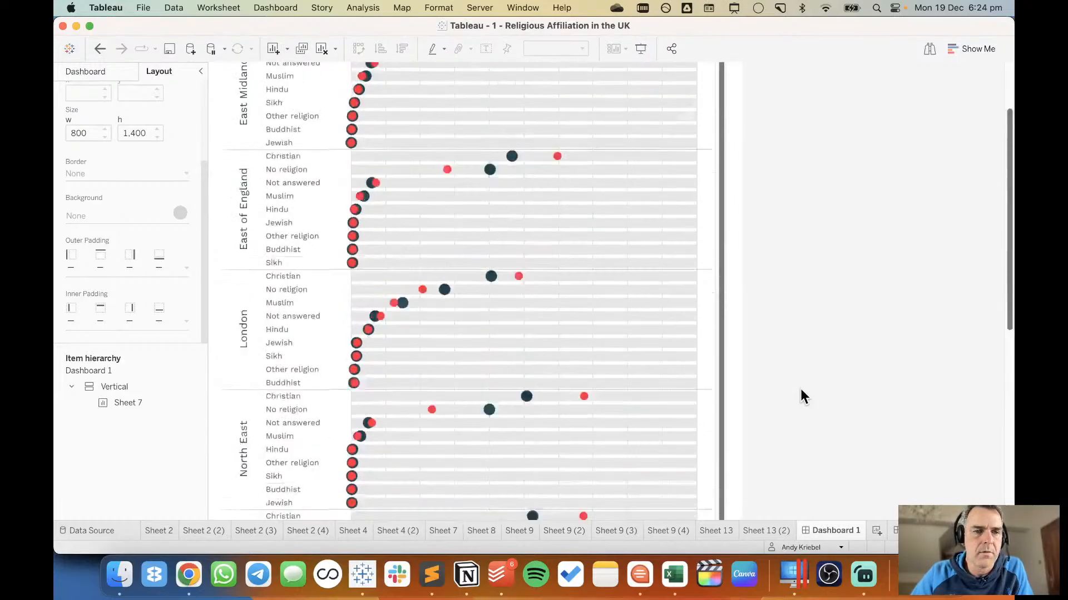
scroll(801, 389, up, 2)
mouse_move(489, 141)
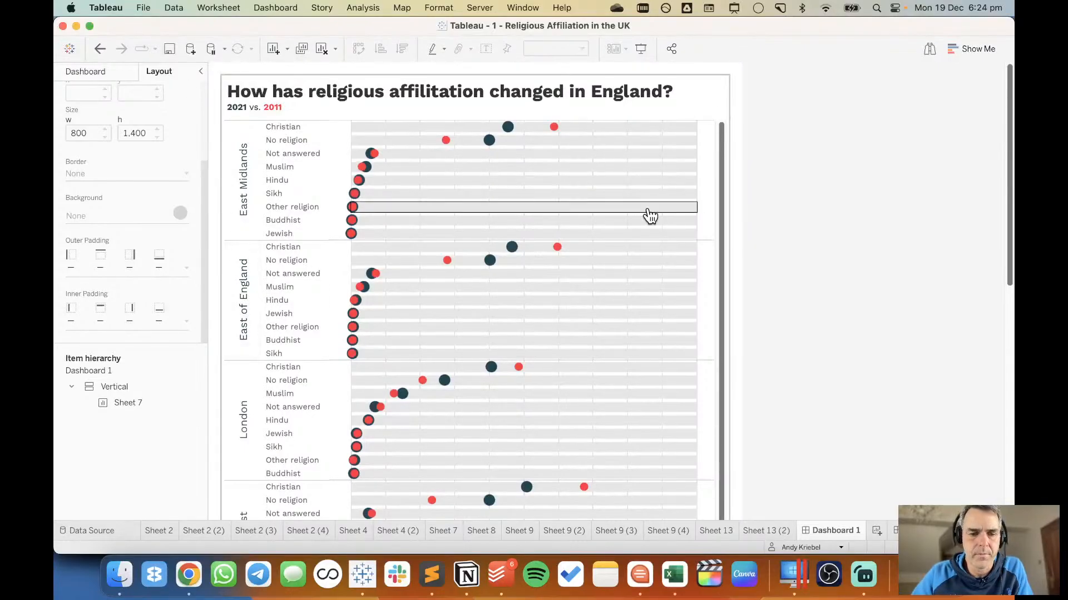
click(443, 530)
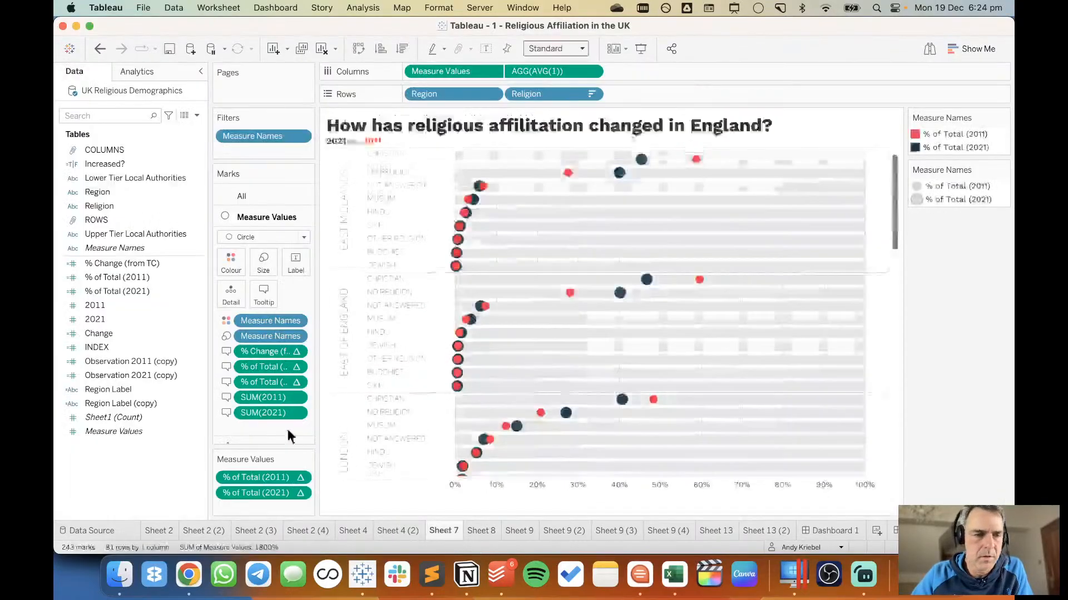
click(264, 294)
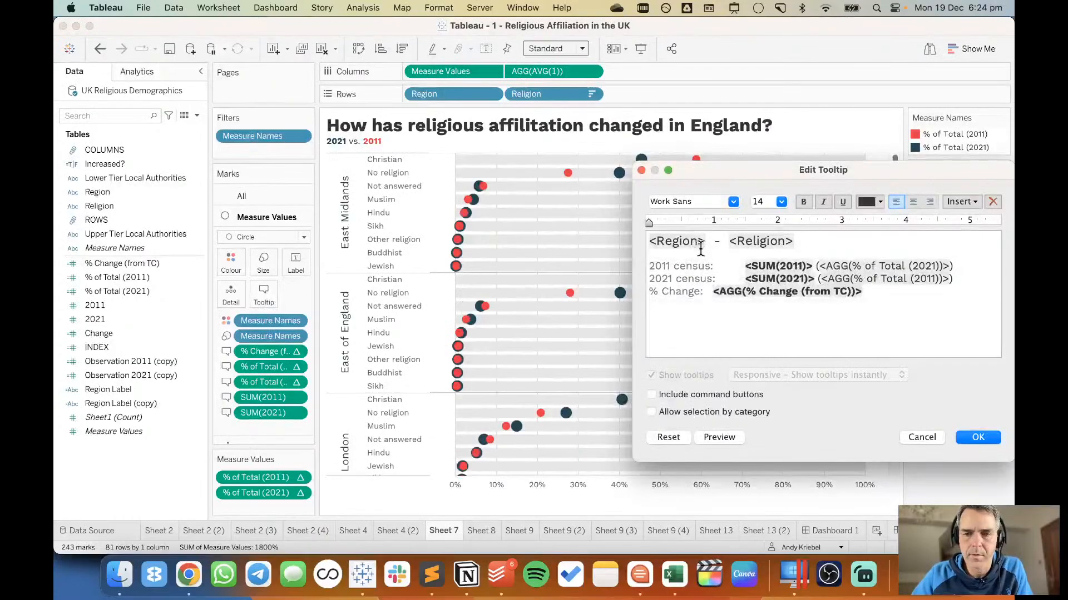
click(679, 269)
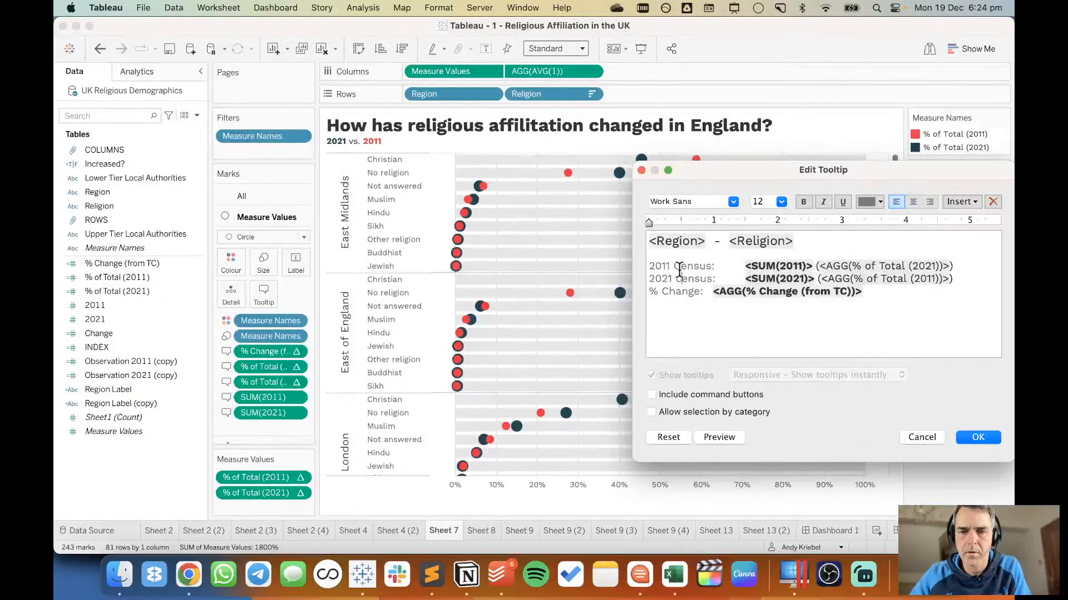
click(982, 439)
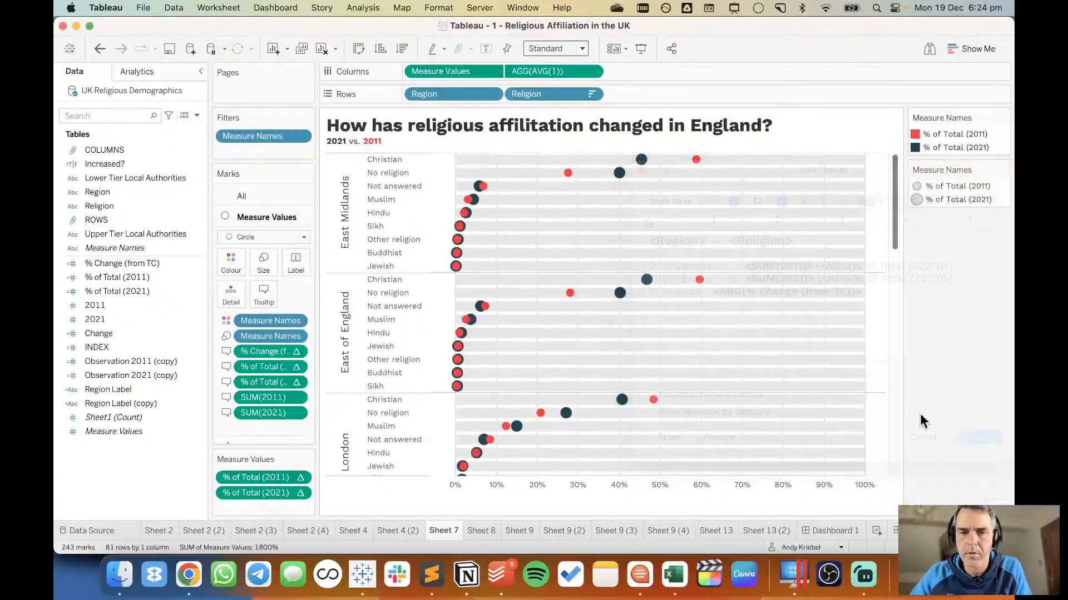
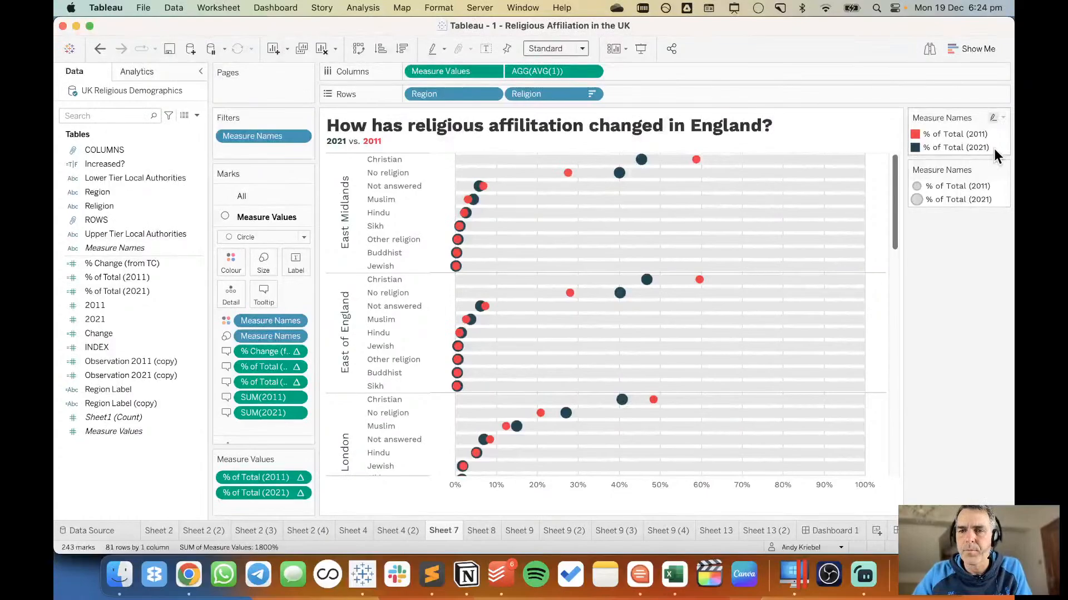
Switch to the browser's Coolors trending palettes, copy the blue hex colour 457B9D, and return to Tableau.
key(super+Tab)
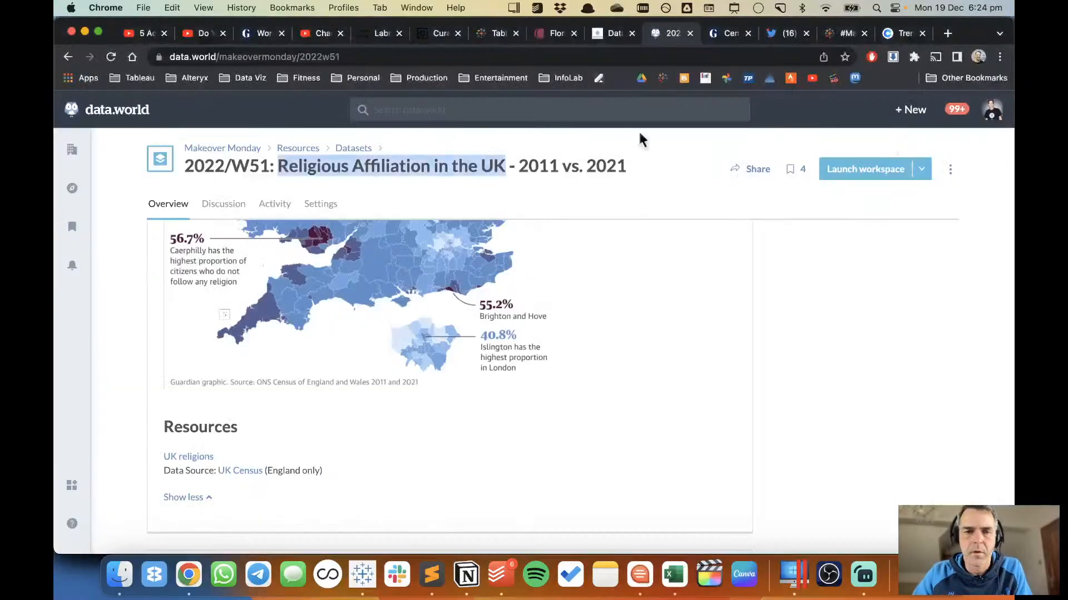
click(888, 35)
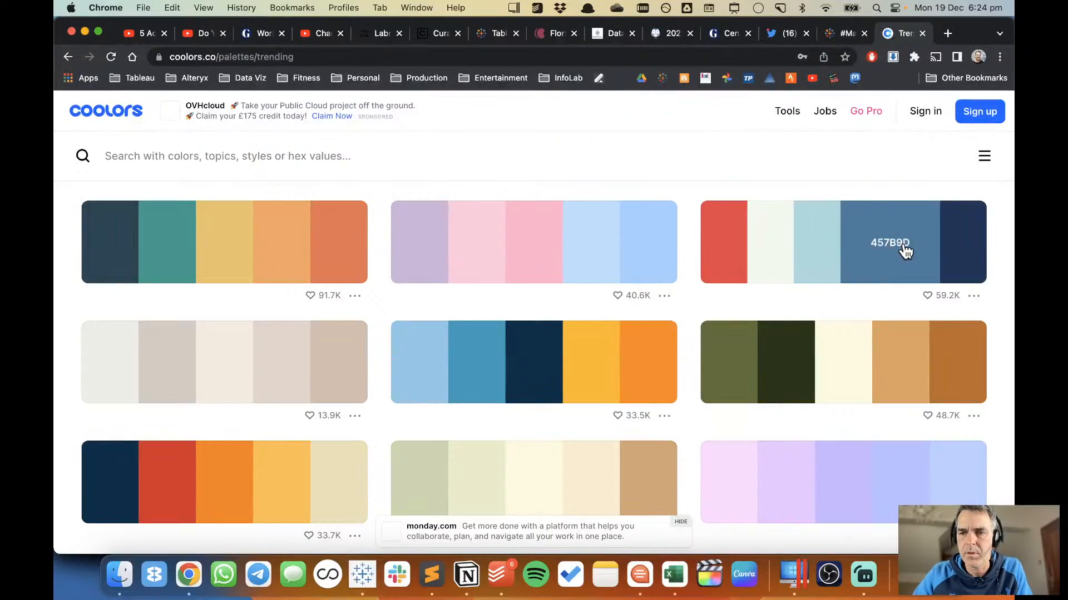
key(super+Tab)
Recolour the % of Total (2021) dots on Sheet 7 with the copied hex colour 457B9D and confirm.
double_click(994, 149)
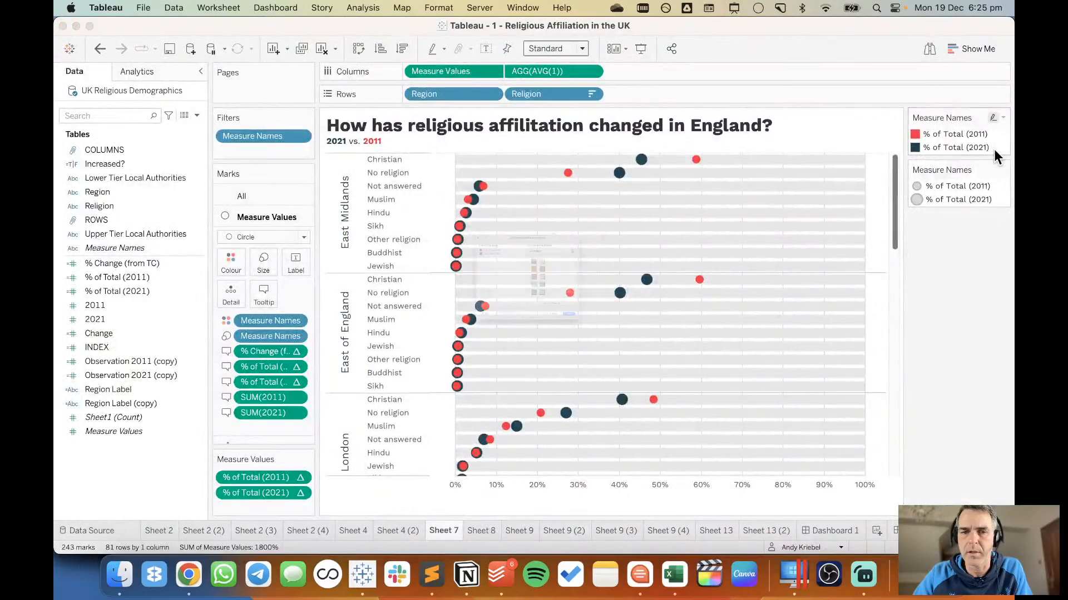
double_click(360, 199)
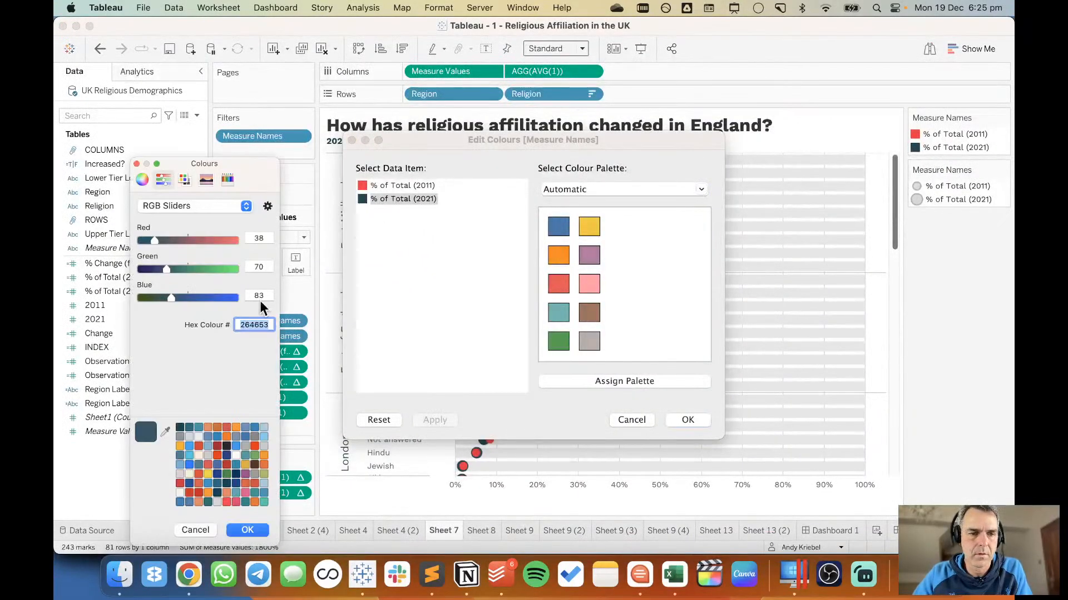
right_click(257, 323)
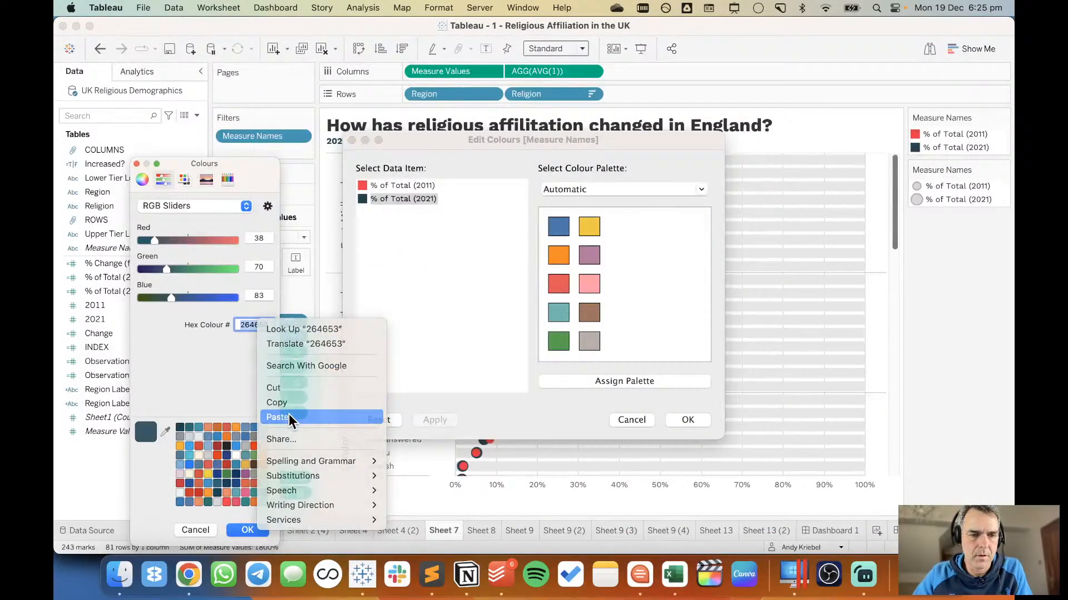
click(288, 414)
click(254, 530)
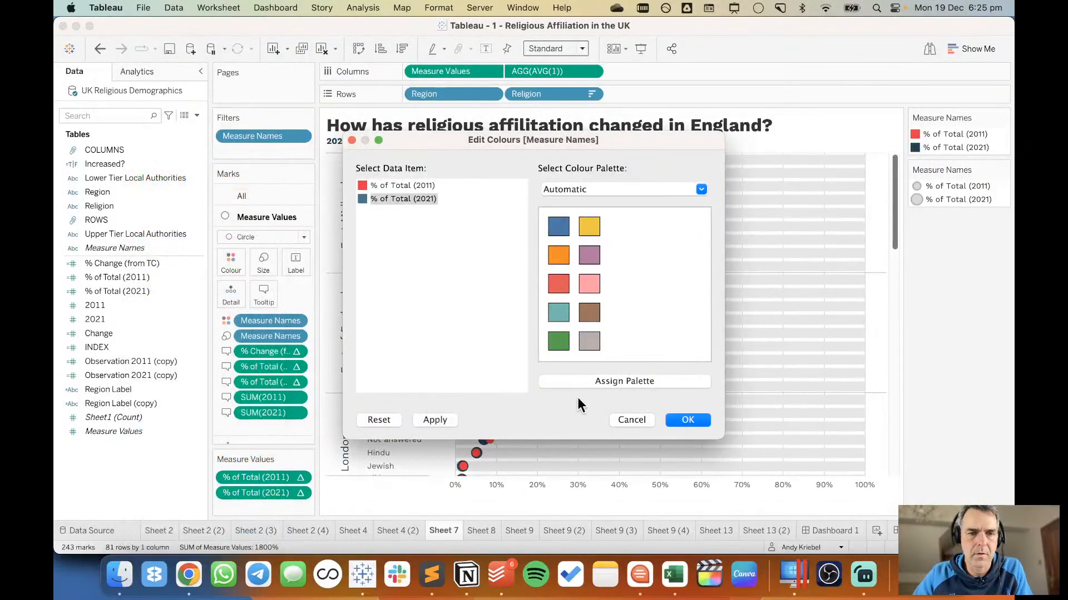
click(686, 421)
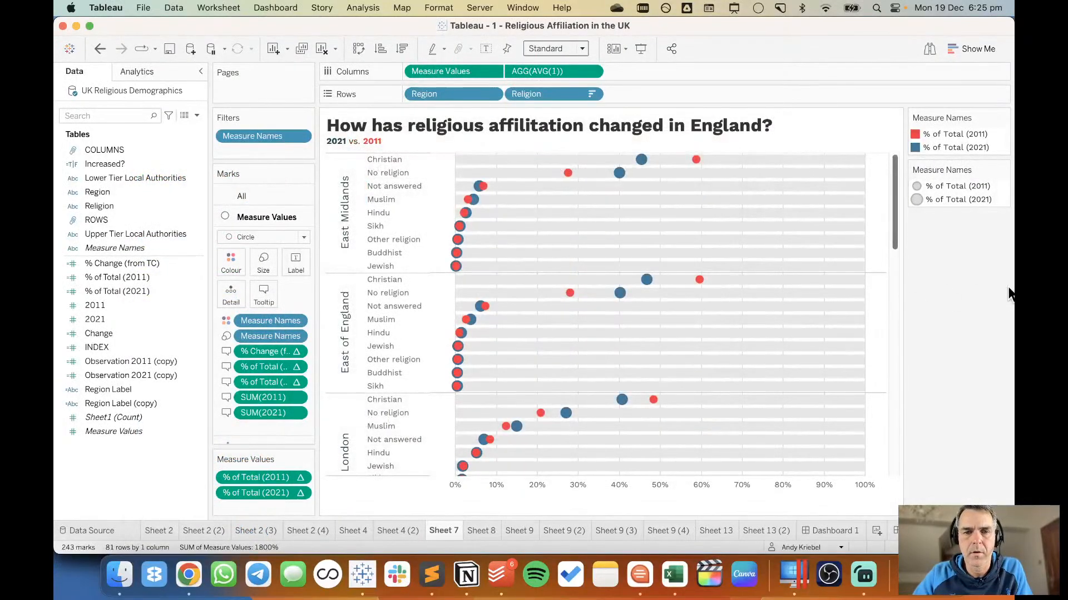
Recolour the word "2021" in Sheet 7's title with the same blue, hex 457B9D.
double_click(342, 145)
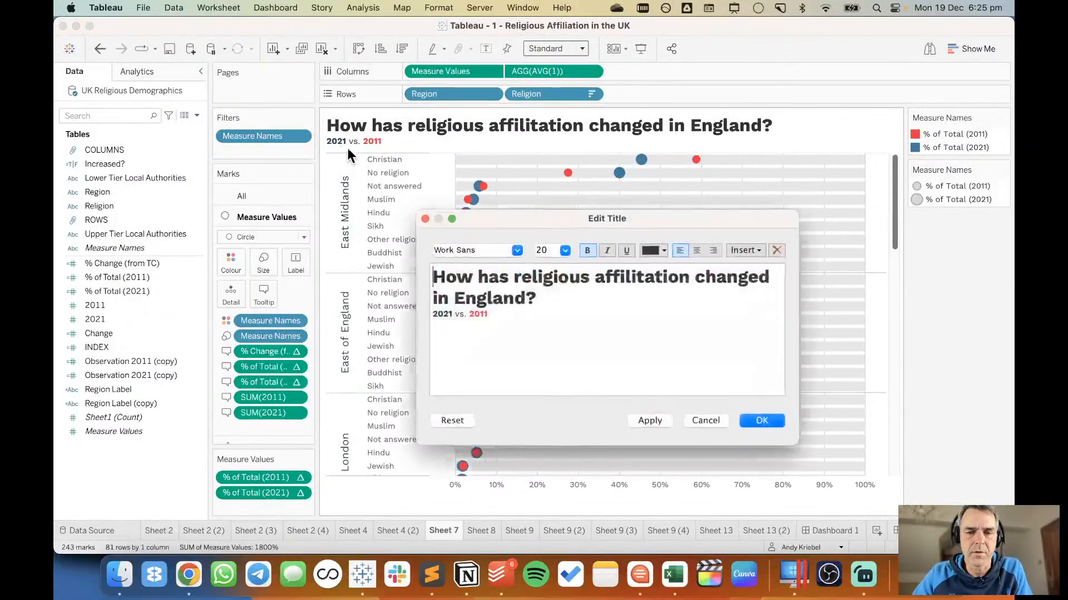
double_click(443, 314)
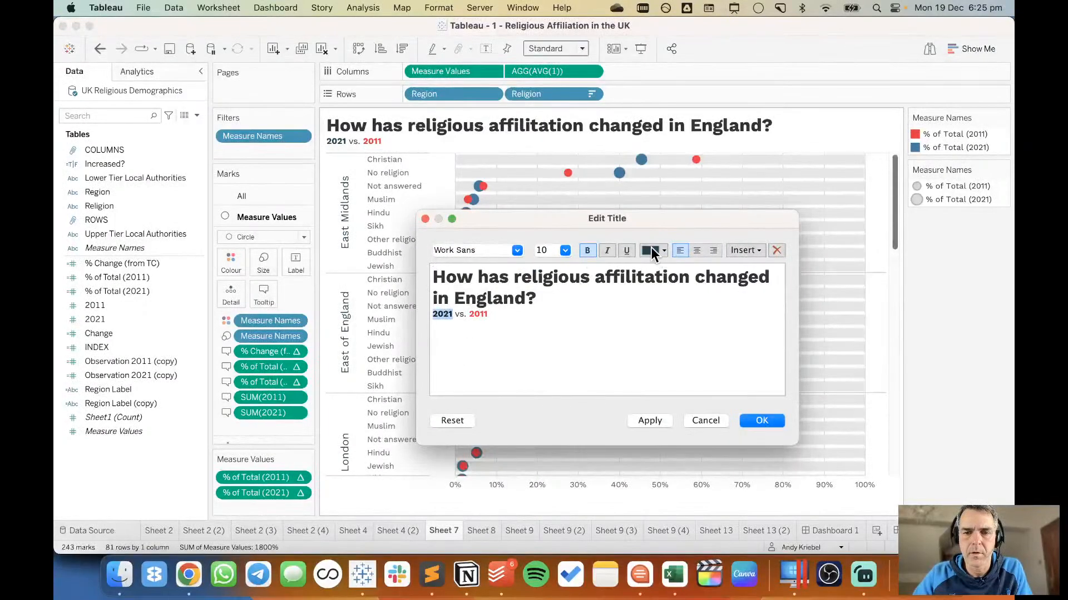
click(652, 248)
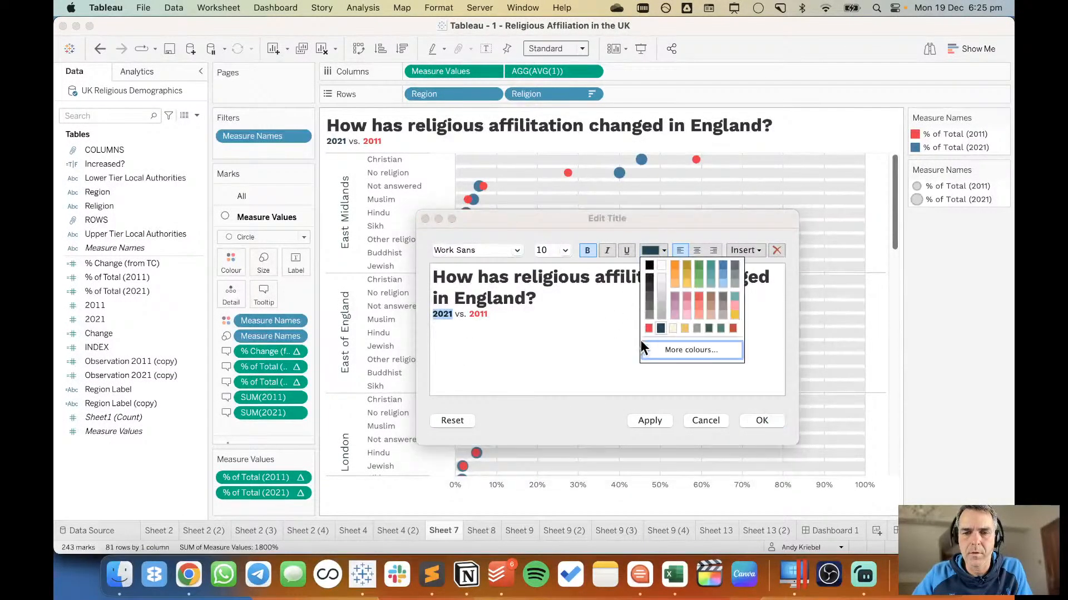
click(661, 351)
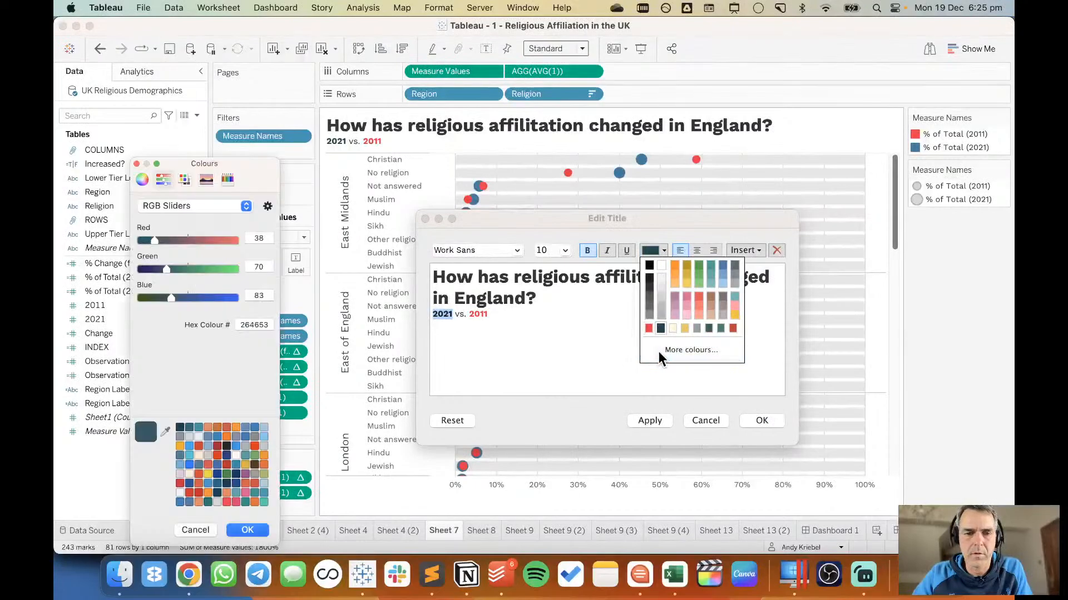
double_click(243, 326)
right_click(245, 326)
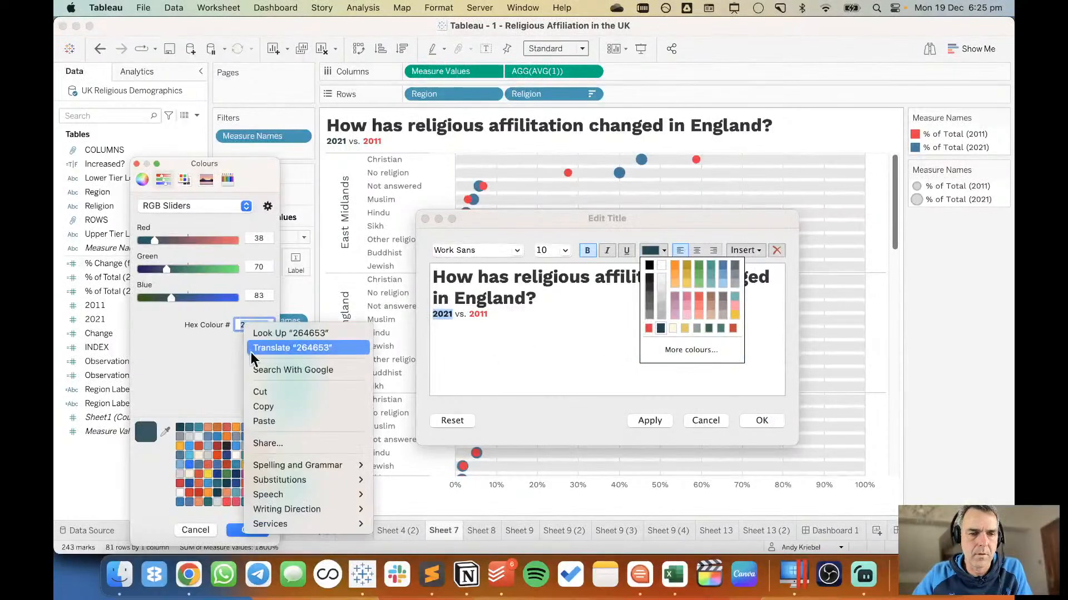
click(264, 421)
click(247, 533)
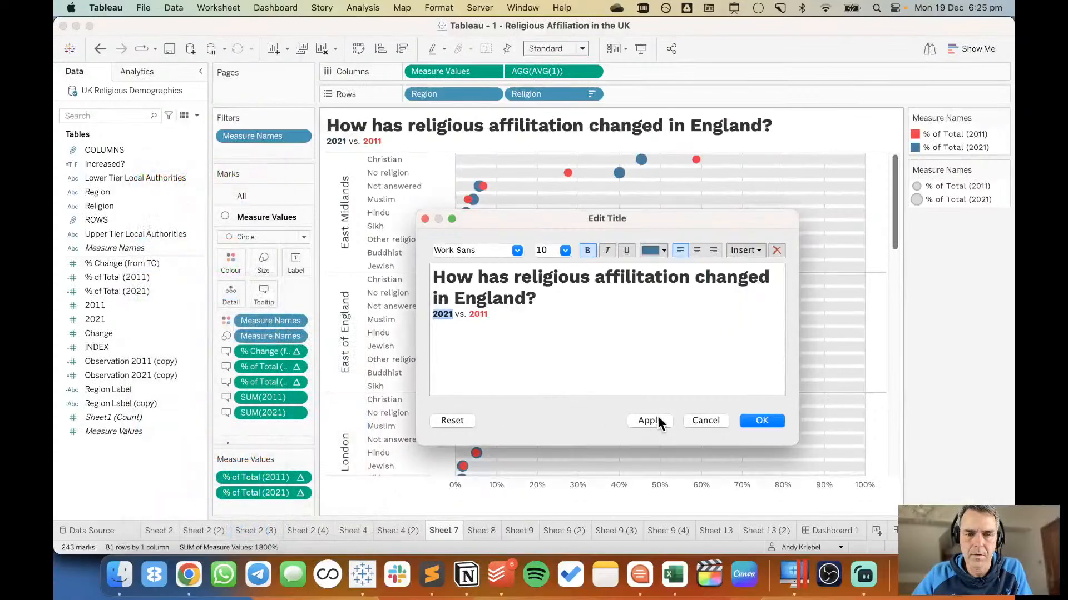
Set the title's "2021 vs. 2011" line to font size 12 and confirm the title.
click(694, 330)
key(shift+super+Left)
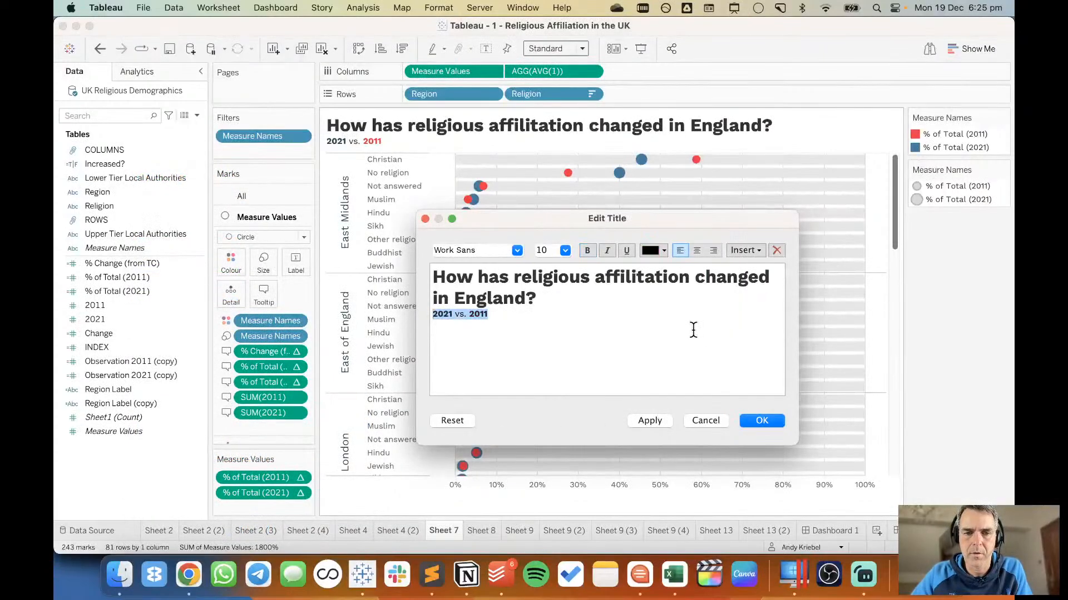
click(566, 250)
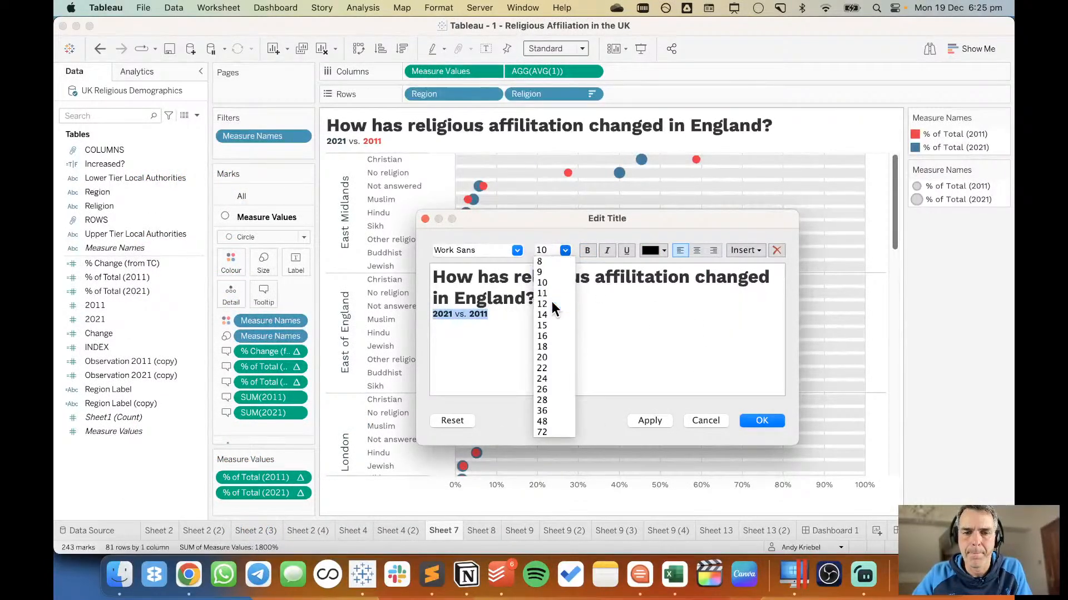
click(552, 301)
click(760, 420)
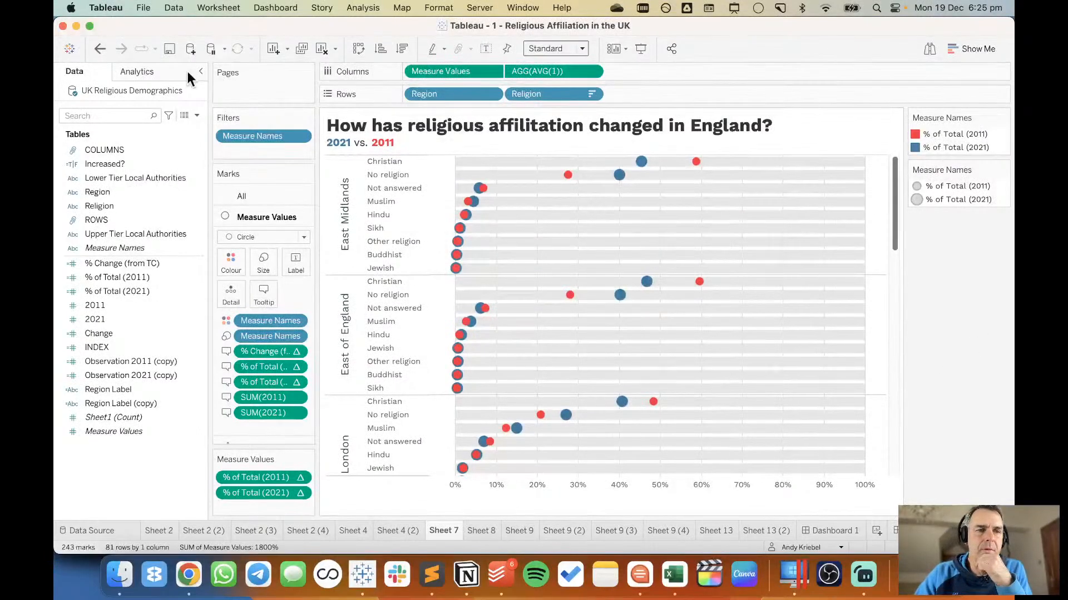
Rename the Dashboard 1 sheet as "MM2022 W51".
click(841, 530)
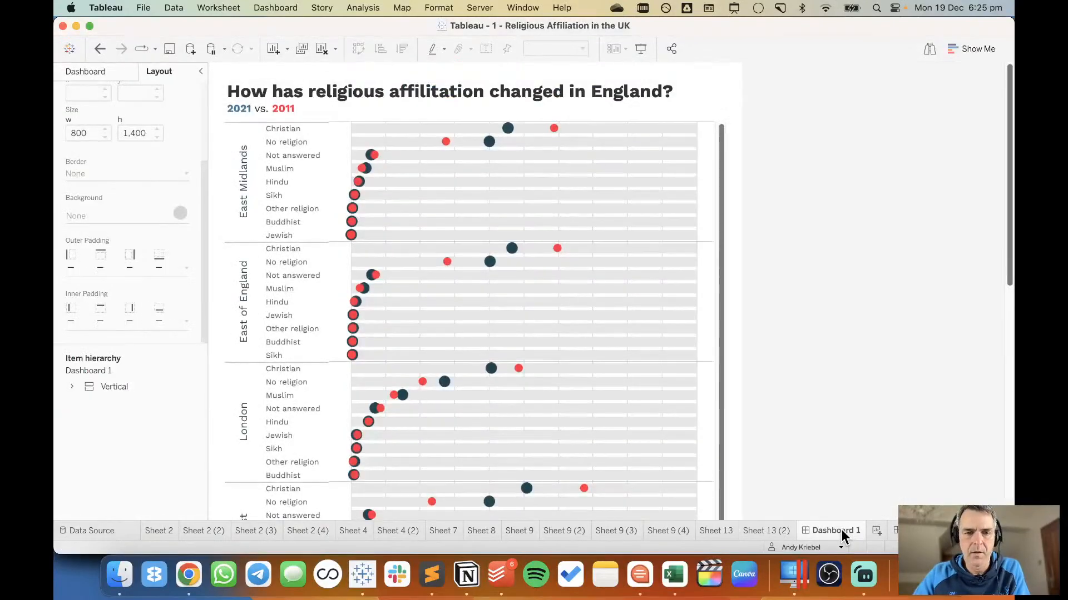
double_click(833, 529)
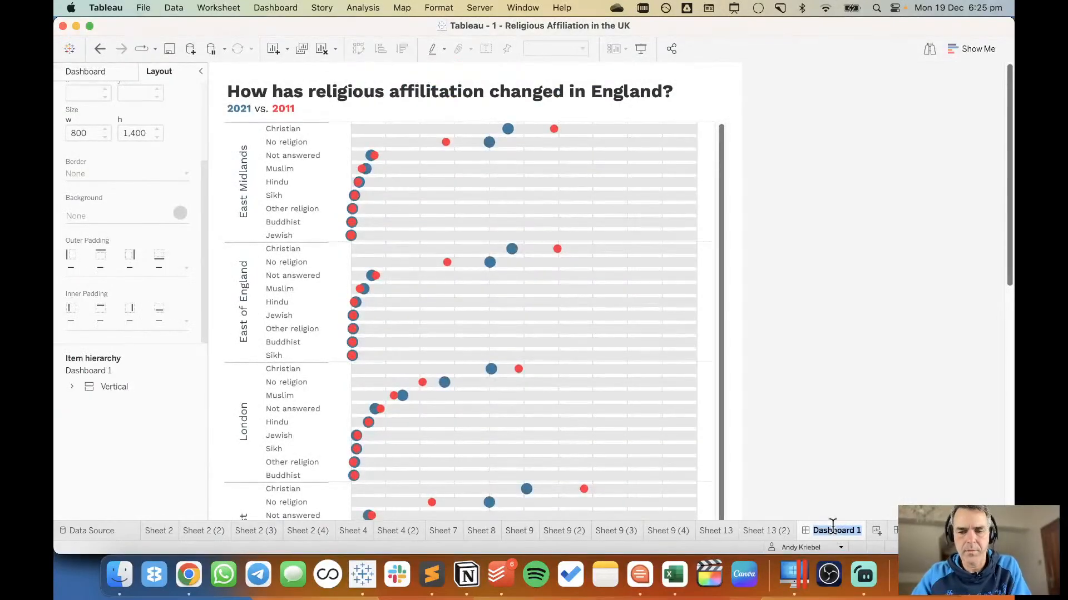
text(MM2022)
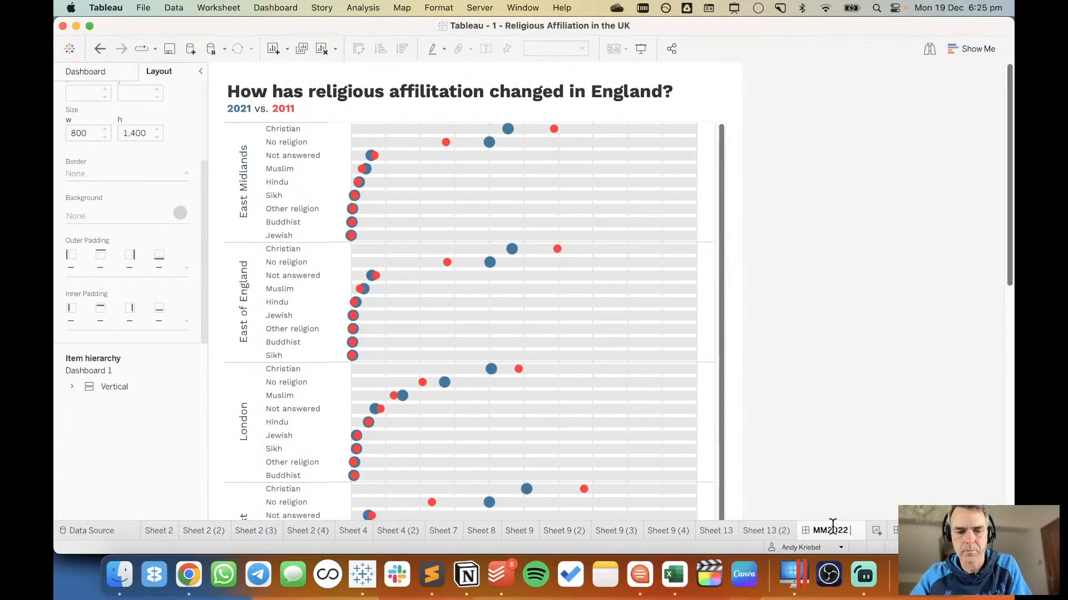
text( W51)
key(Return)
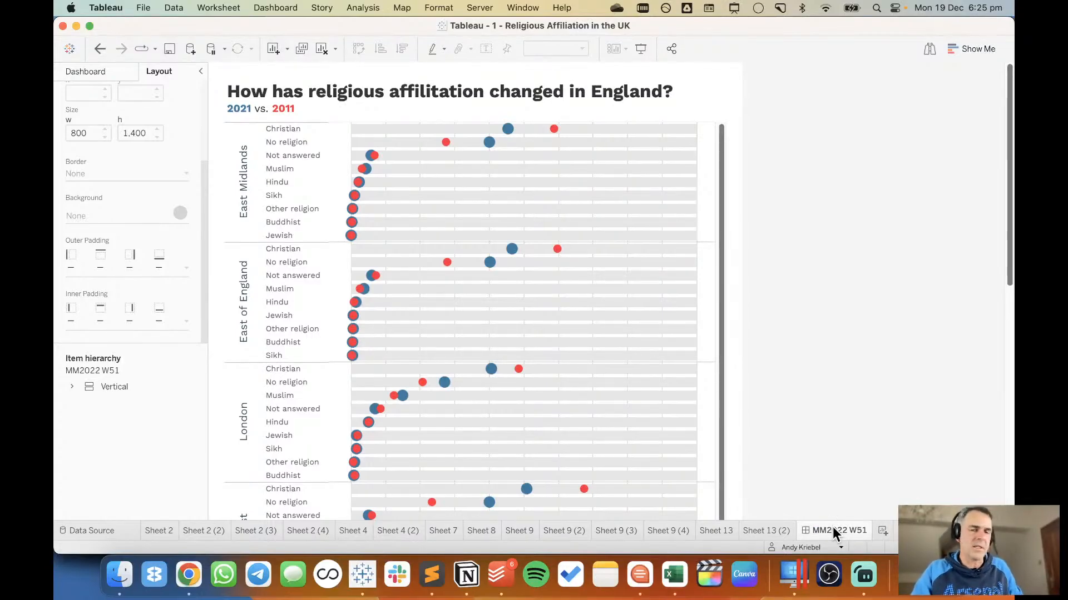
Set the religion dot plot on the dashboard to fit the Entire View.
scroll(870, 368, down, 10)
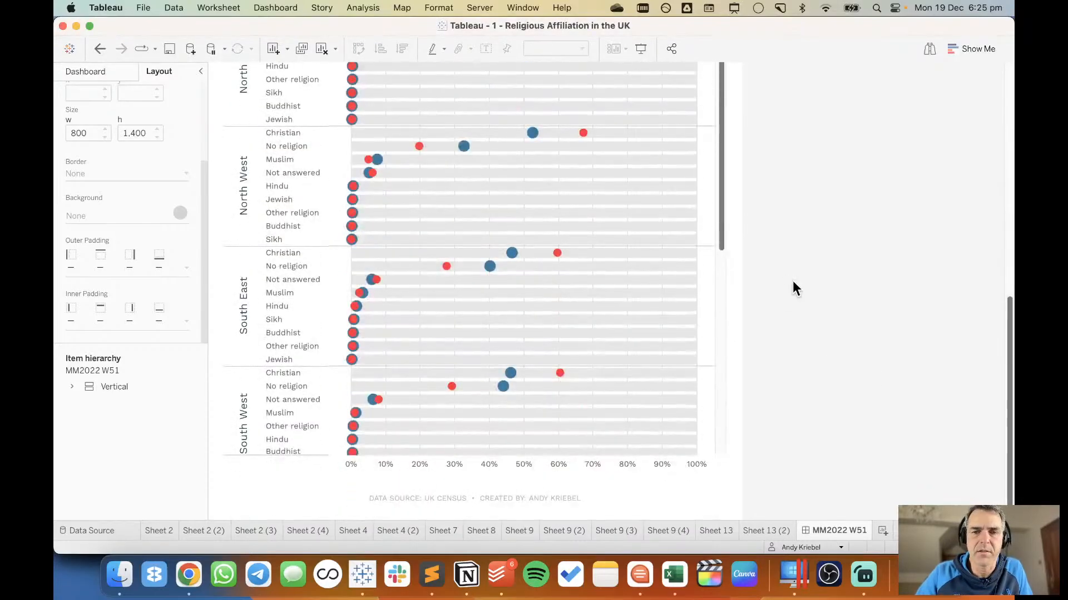
scroll(778, 289, up, 10)
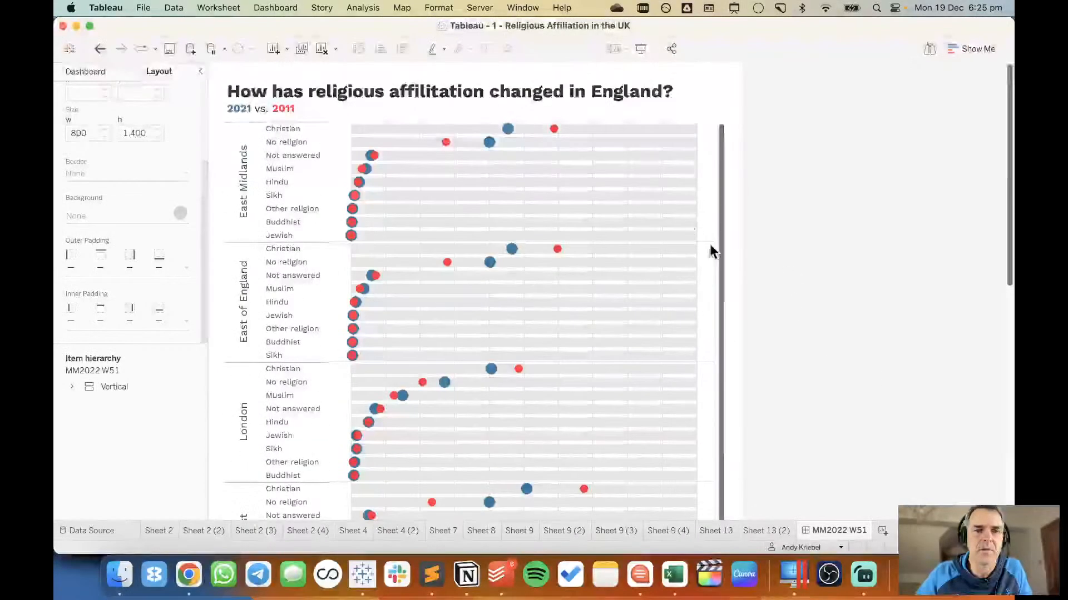
click(592, 91)
click(553, 47)
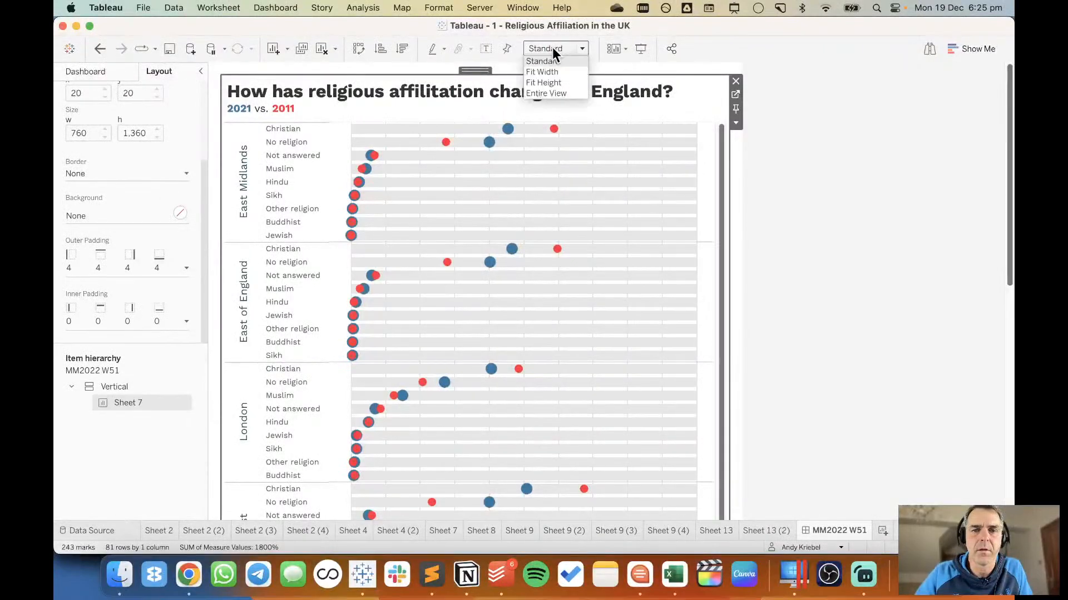
click(552, 93)
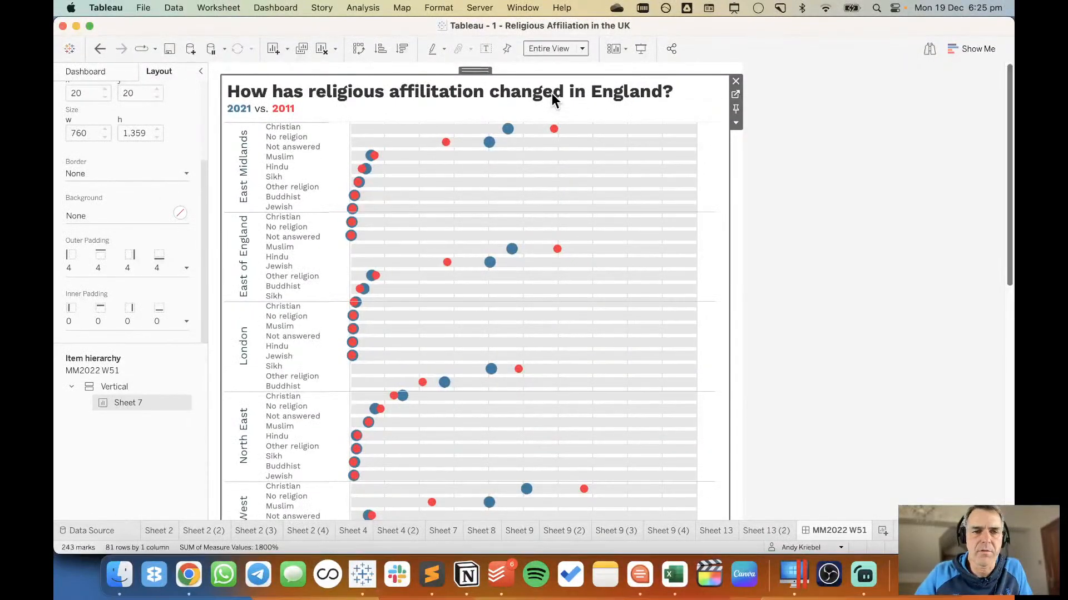
Increase the dashboard's fixed height to 2300 px and check the whole chart at that size.
click(99, 72)
click(151, 176)
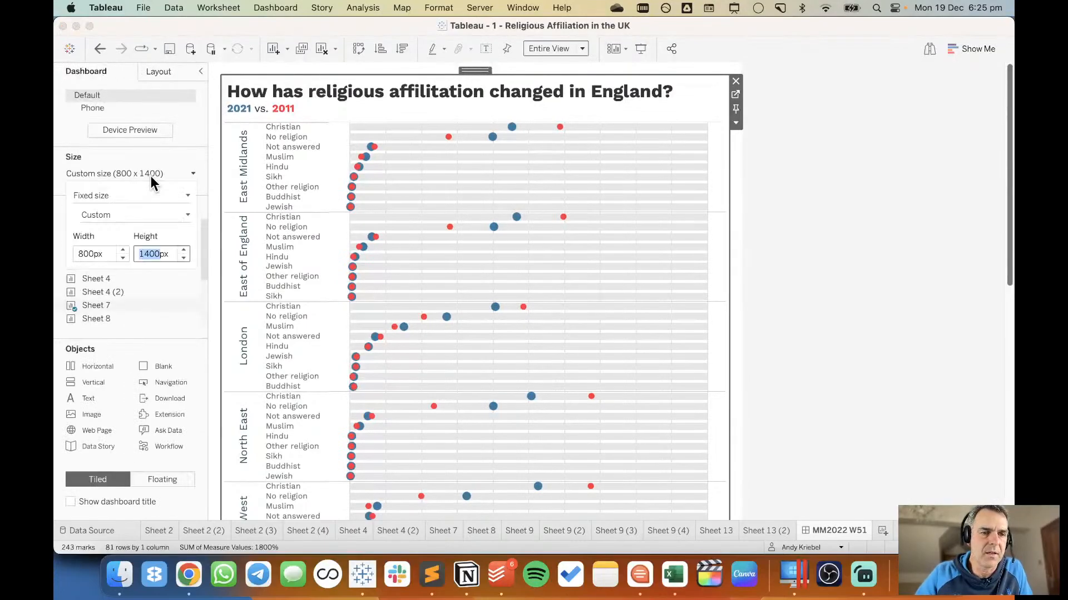
click(184, 251)
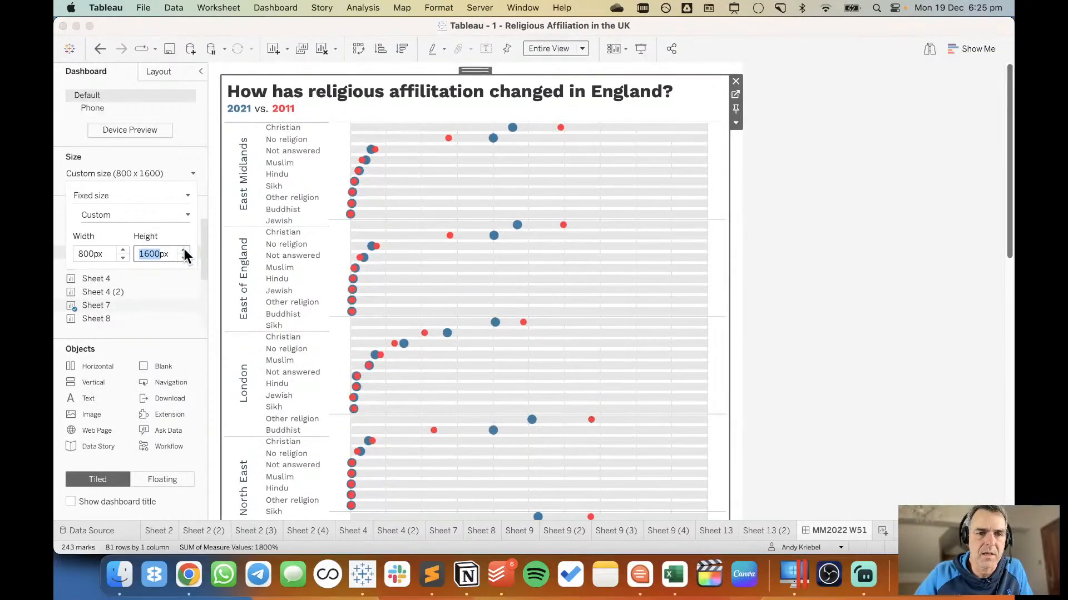
click(185, 251)
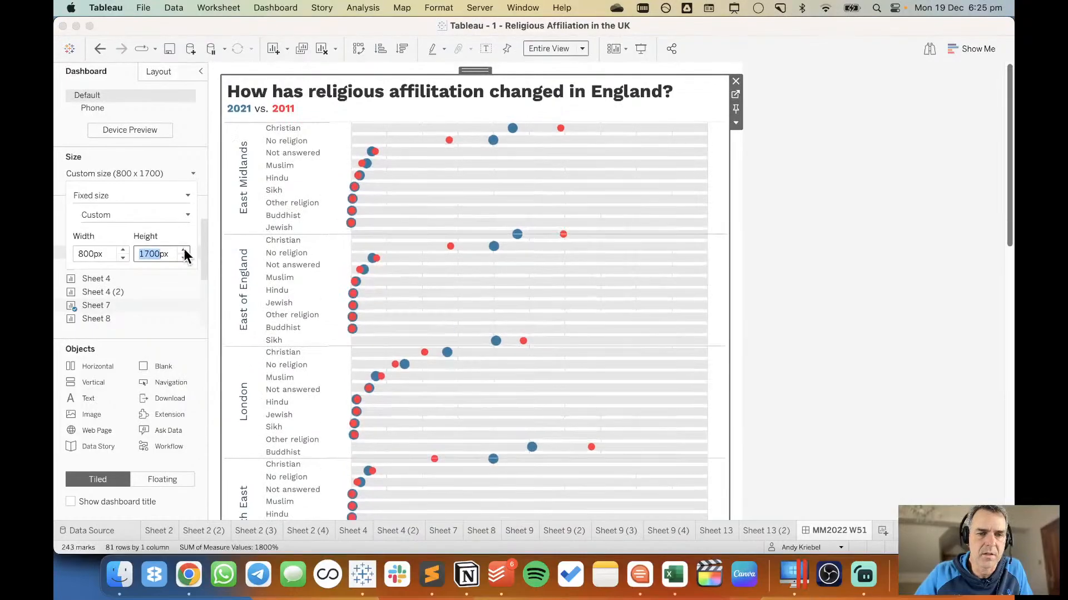
click(184, 251)
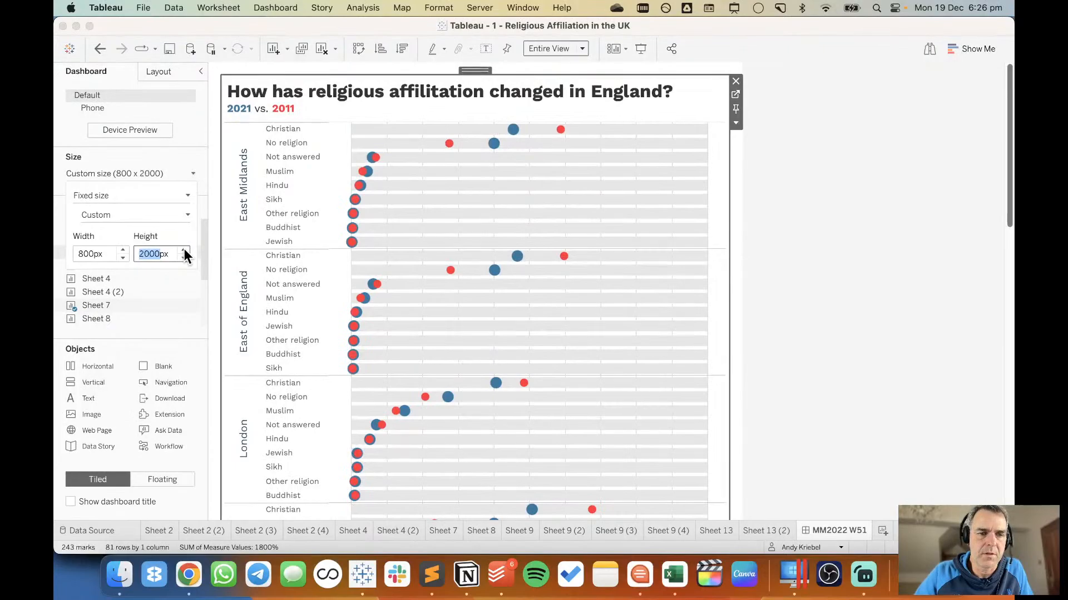
click(184, 251)
click(185, 251)
click(185, 251)
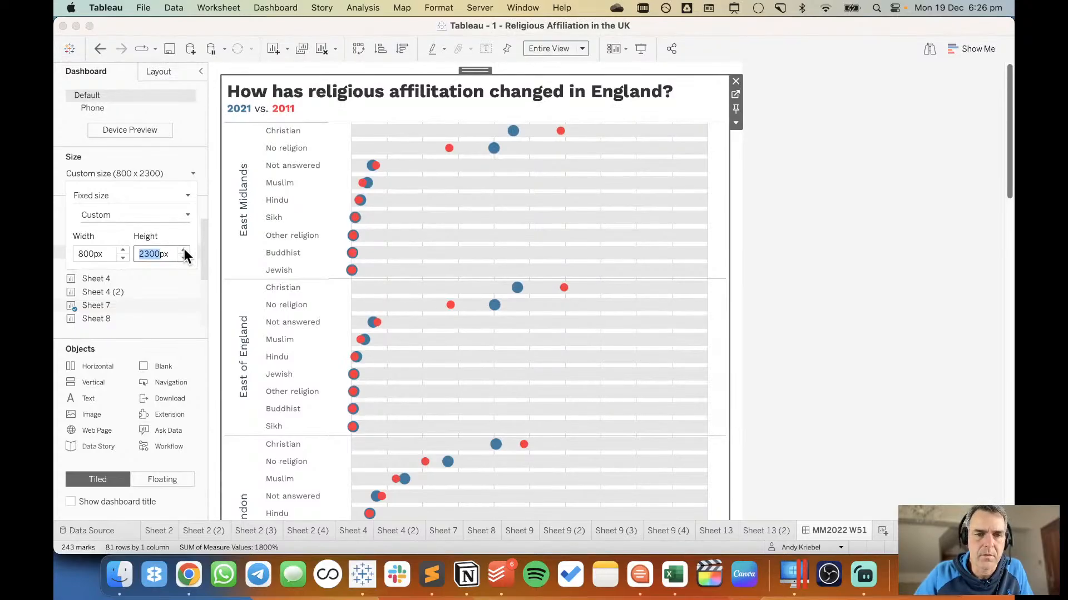
click(865, 326)
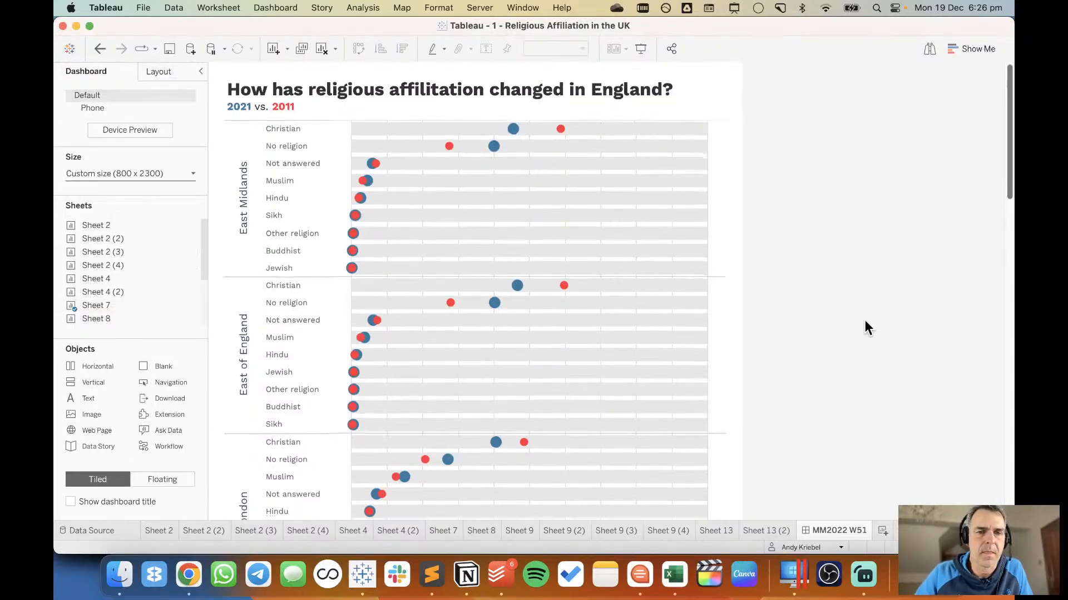
scroll(866, 328, down, 15)
scroll(865, 328, up, 15)
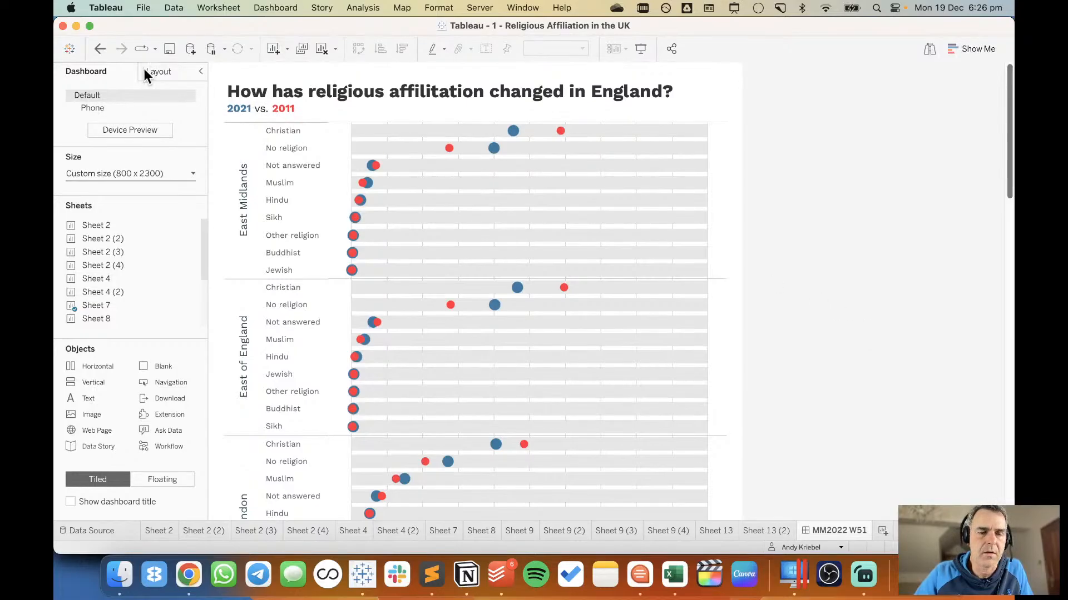
On a new worksheet, put only Upper Tier Local Authorities on Rows and % of Total (2021) on Columns.
click(882, 531)
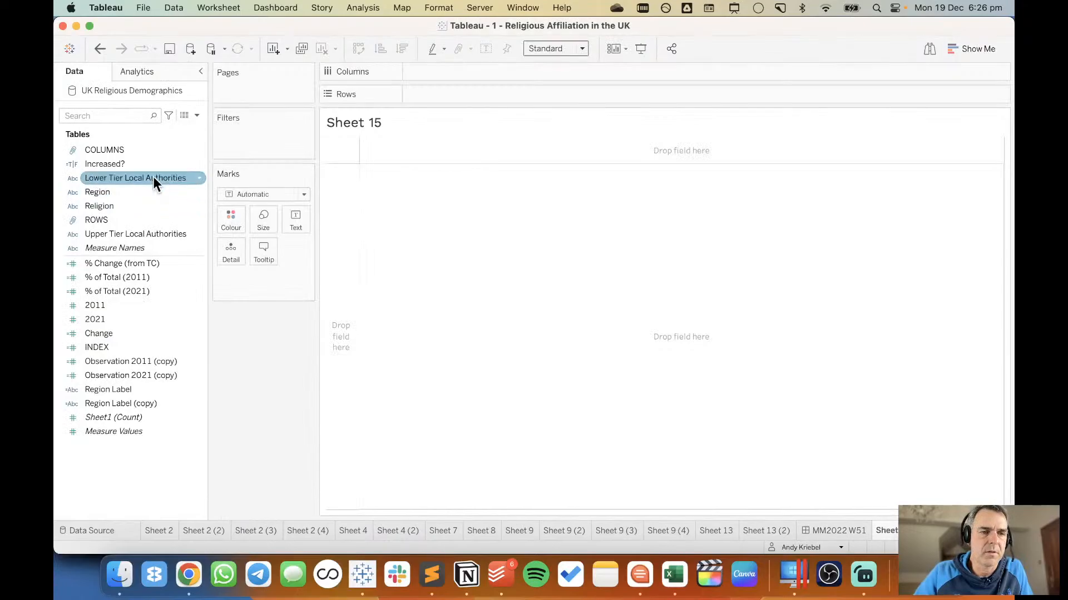
drag(142, 233, 354, 216)
drag(133, 177, 562, 92)
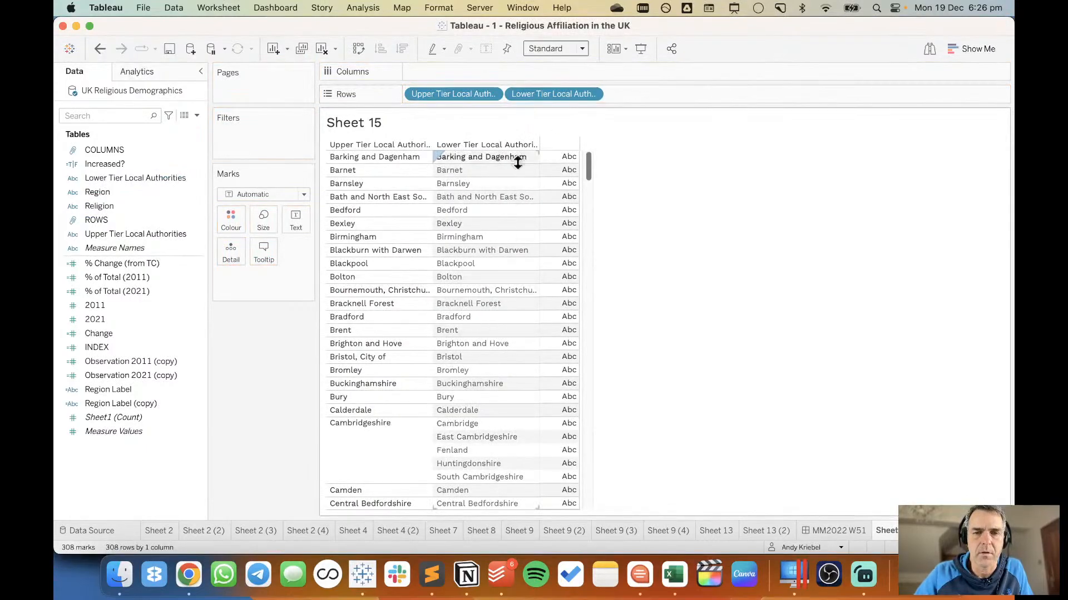
drag(542, 93, 475, 25)
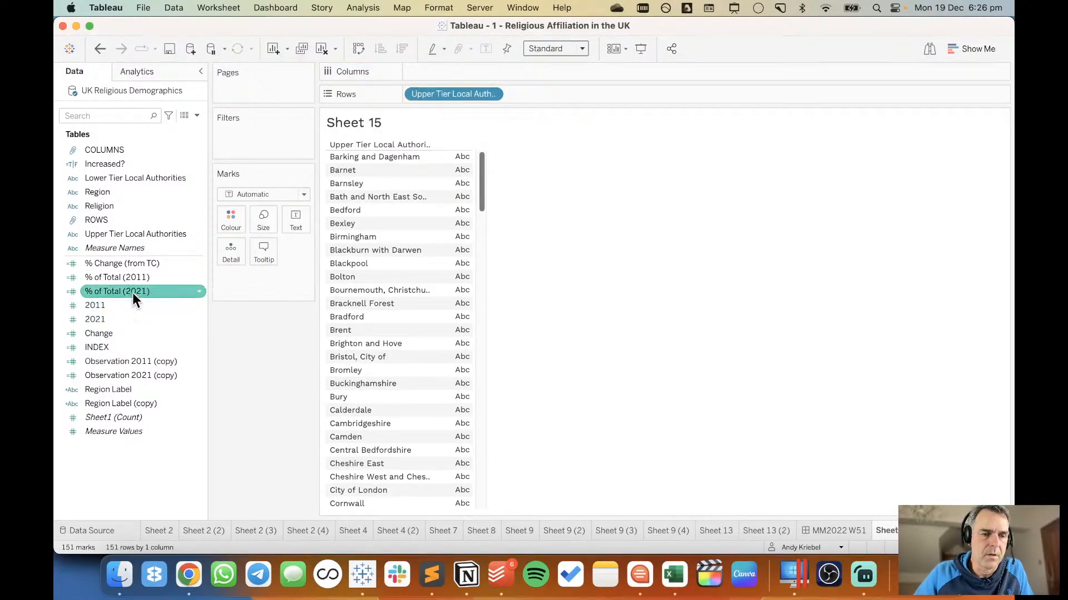
drag(133, 293, 451, 68)
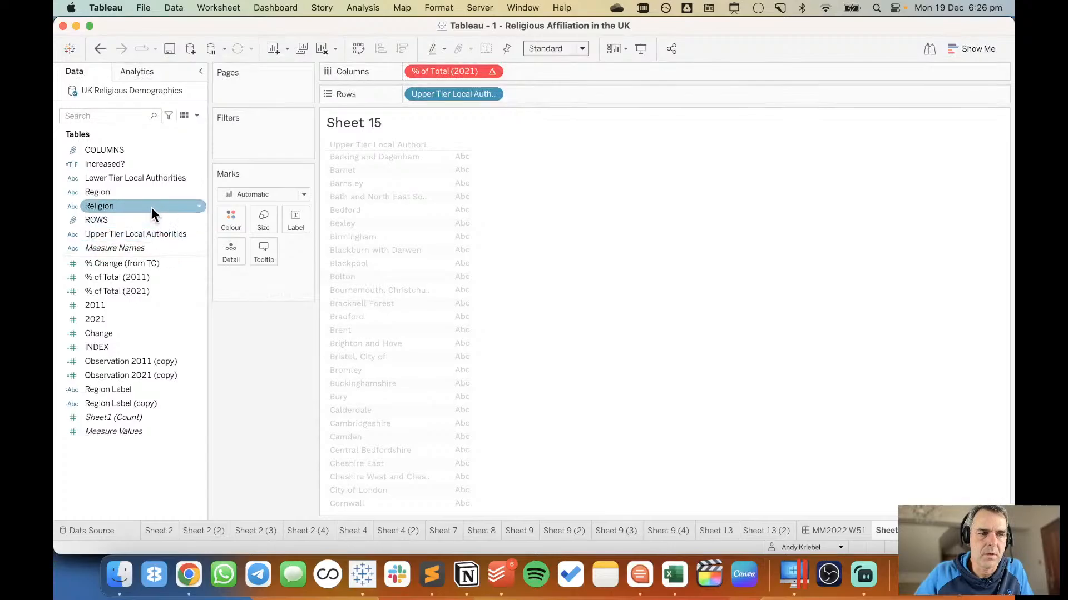
Replace the measure on Columns with 2021, add 2011 alongside it on the same axis, and colour the bars by Measure Names.
mouse_move(131, 318)
mouse_down()
mouse_move(433, 68)
mouse_move(452, 69)
mouse_up()
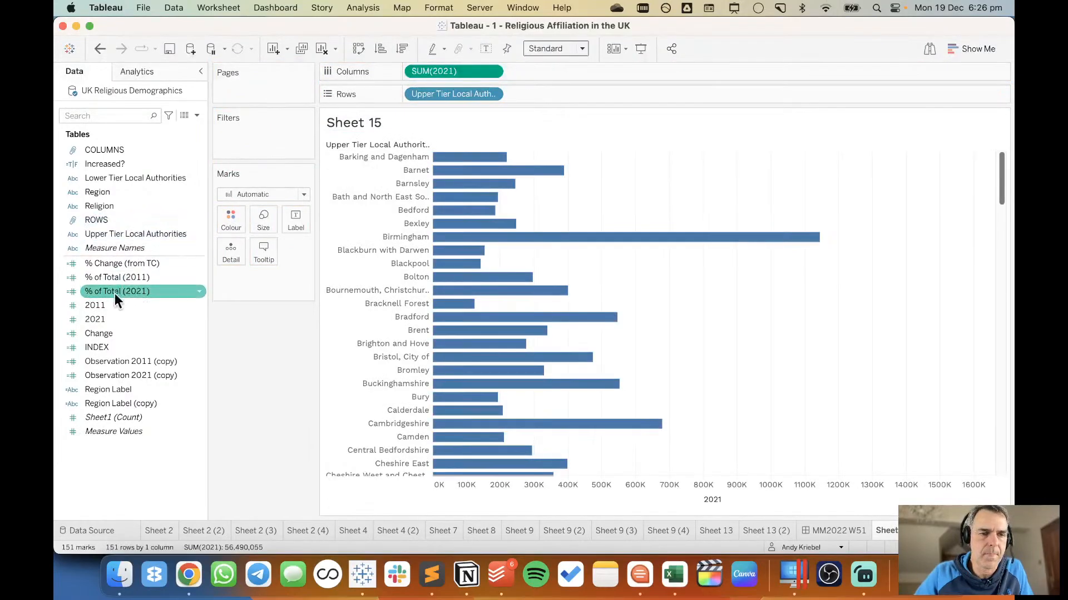
drag(105, 305, 489, 489)
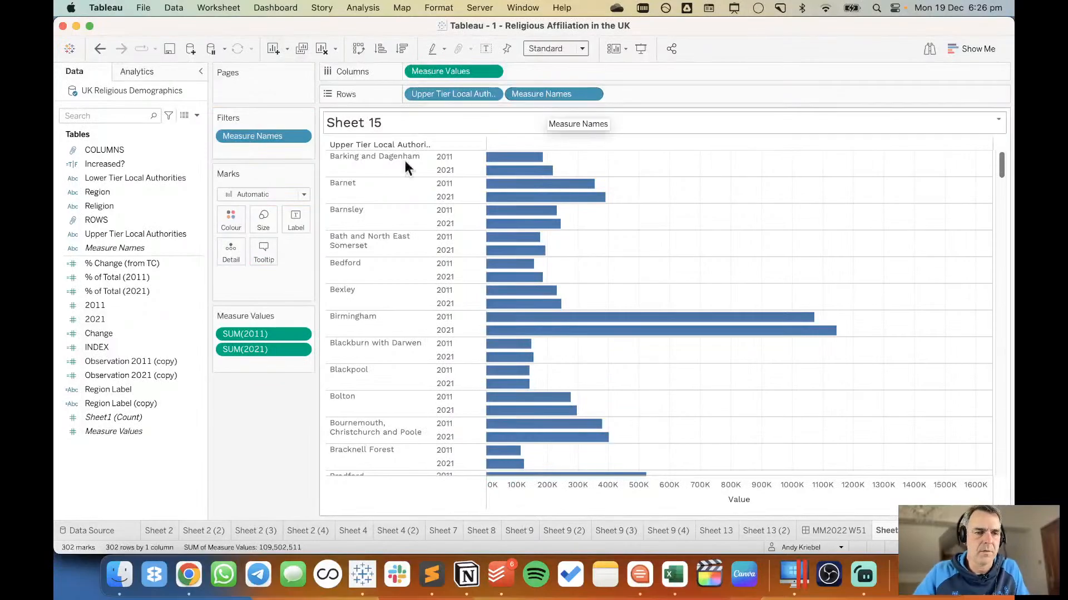
drag(102, 248, 228, 218)
Recolour the 2021 bars with the copied blue hex colour.
double_click(949, 137)
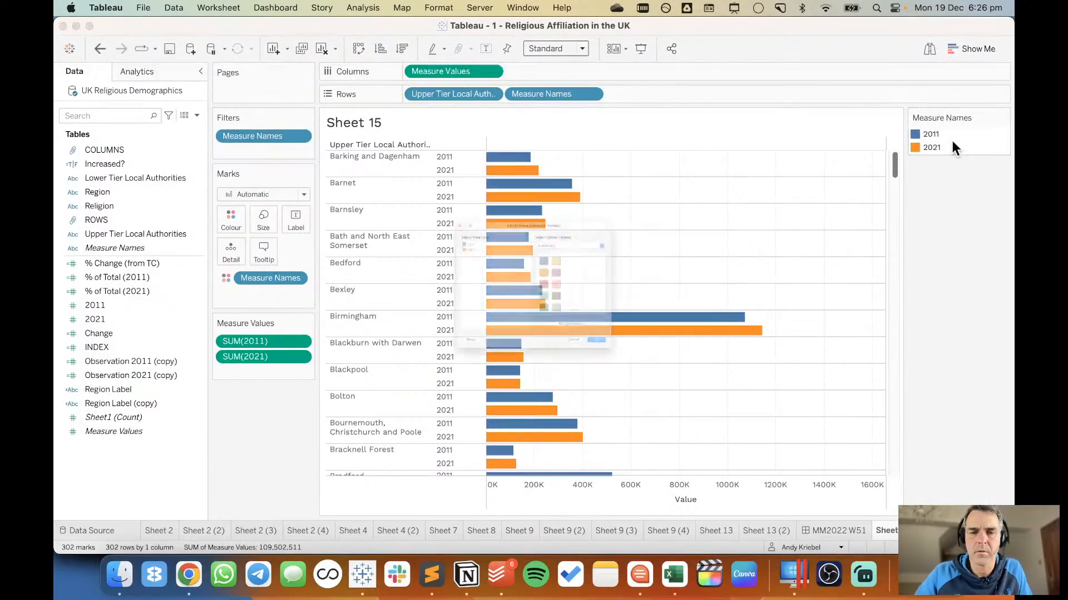
double_click(365, 198)
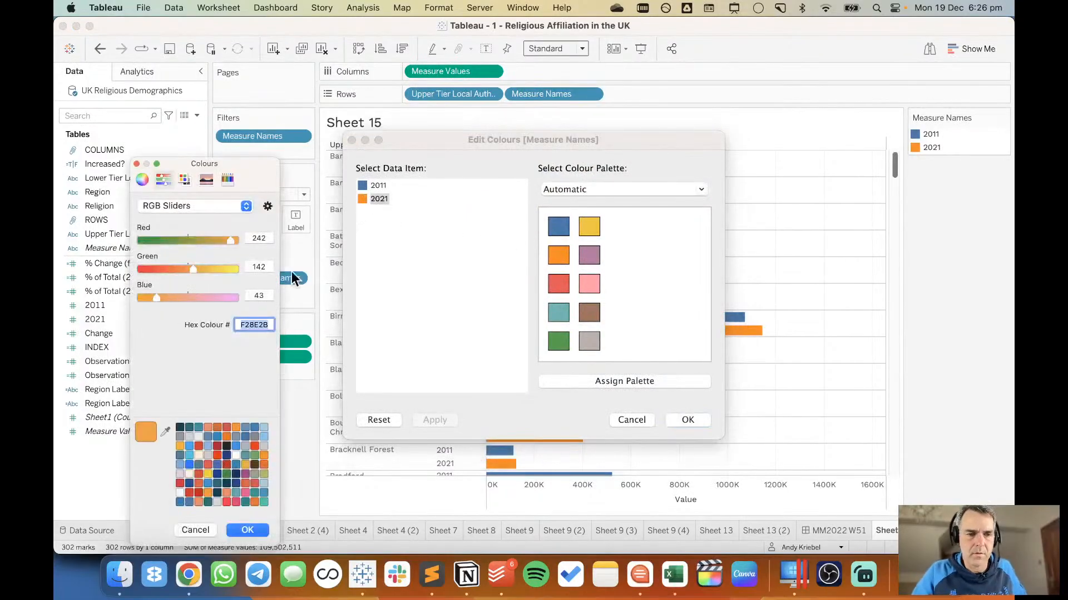
right_click(254, 325)
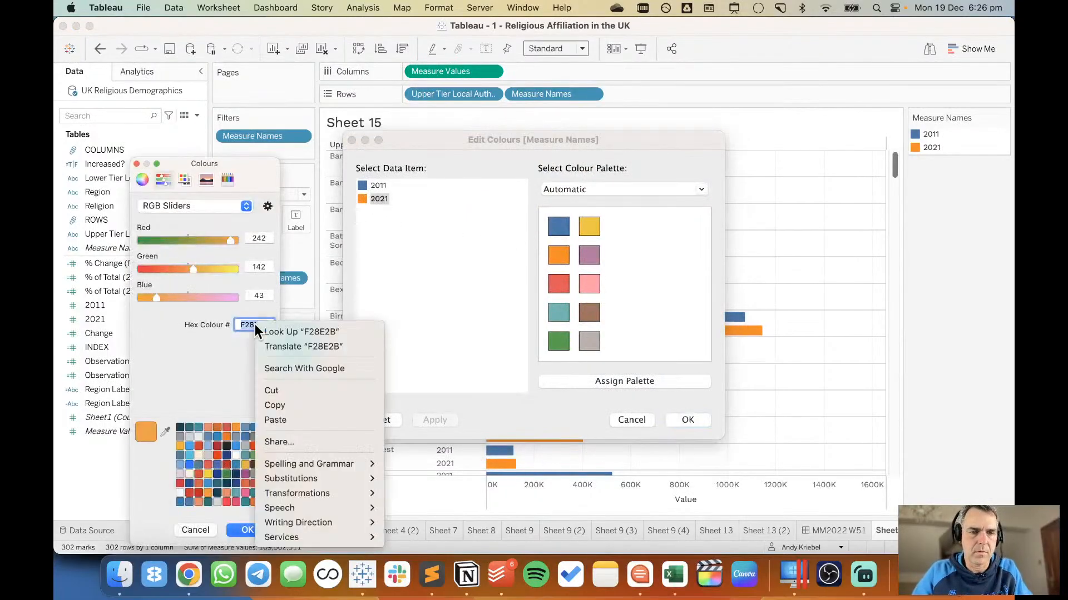
click(288, 419)
click(248, 530)
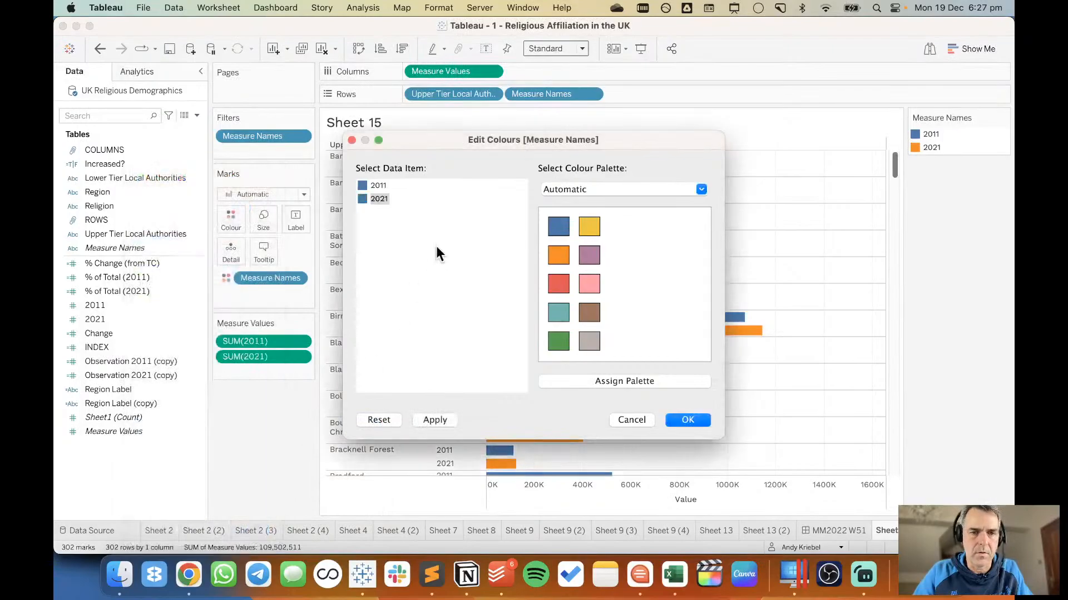
Set the 2011 bars to red EF0107 and apply the Measure Names colours.
double_click(361, 184)
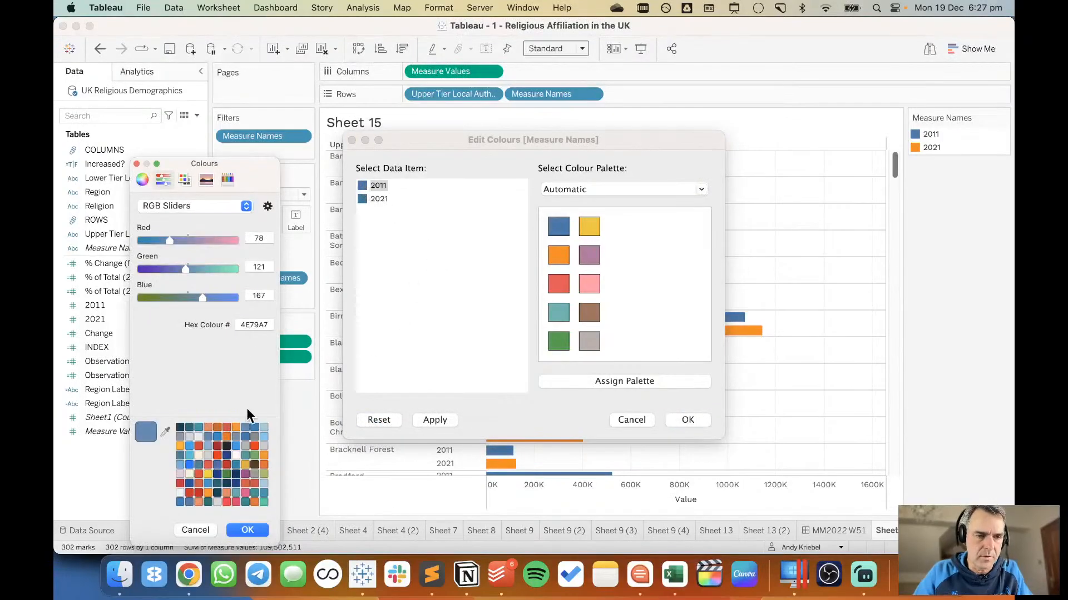
click(234, 501)
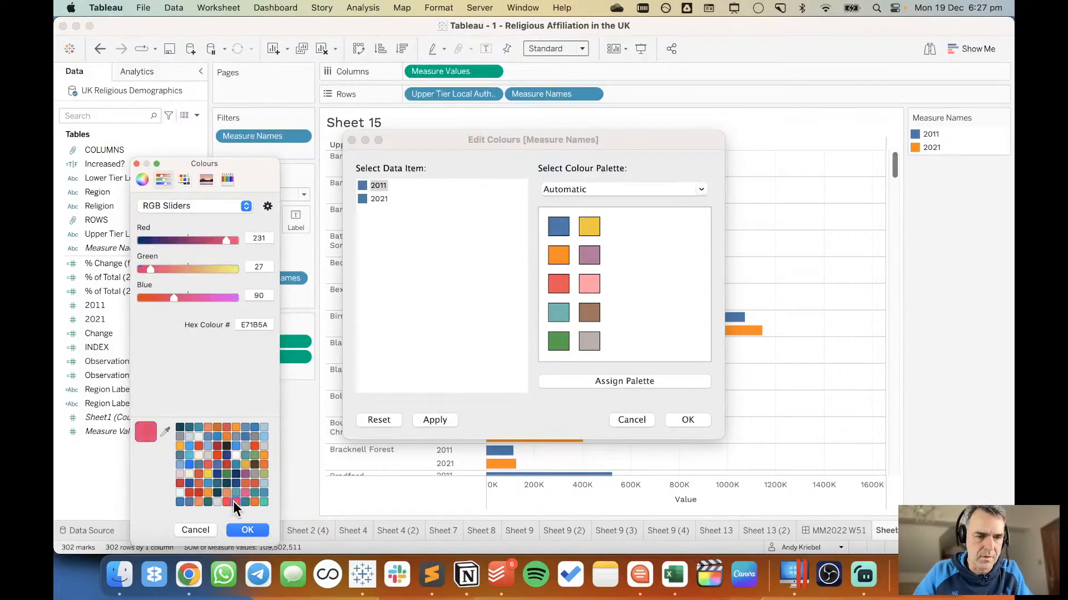
click(253, 447)
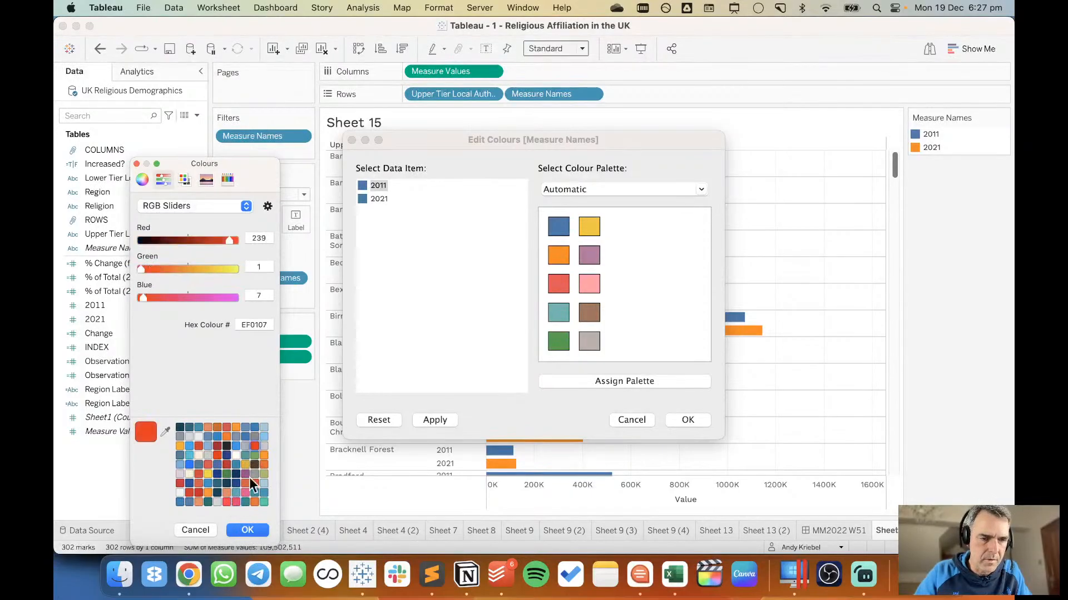
click(248, 529)
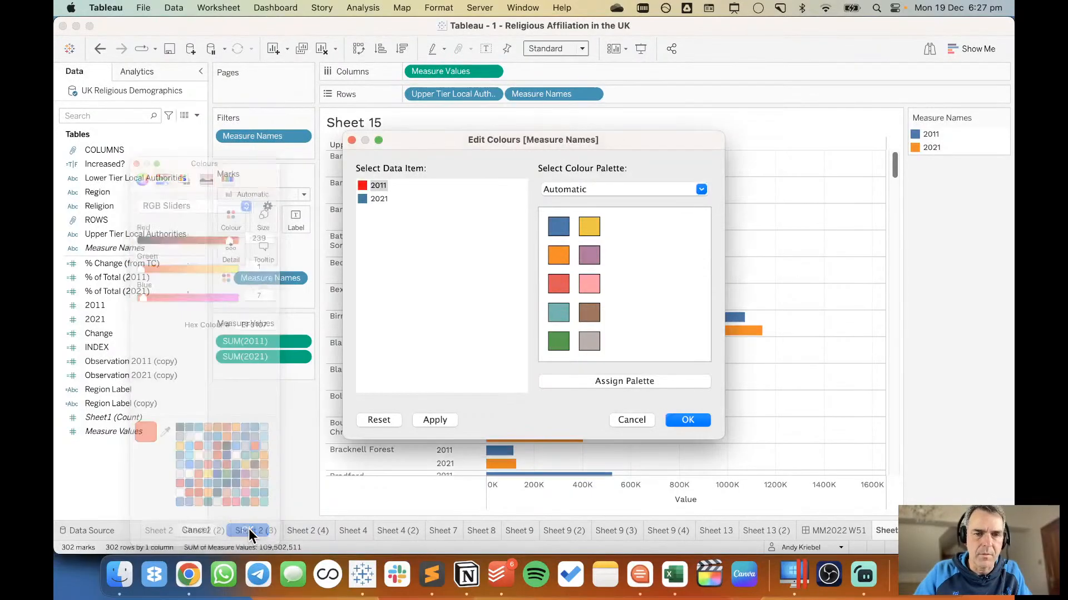
click(694, 421)
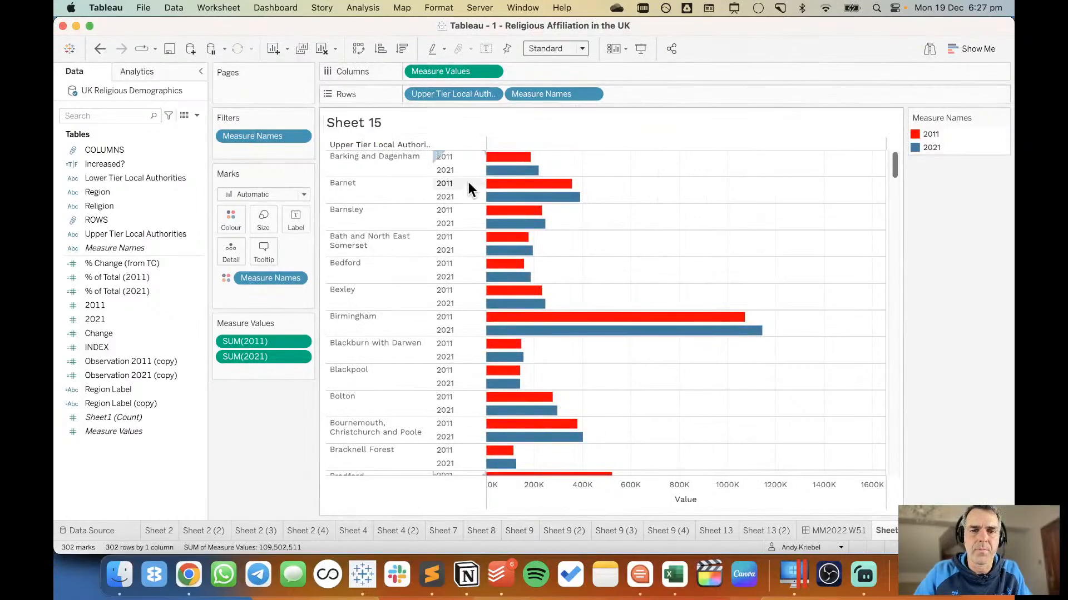
Narrow the year label column and hide the Upper Tier Local Authorities field label above the rows.
drag(485, 170, 461, 170)
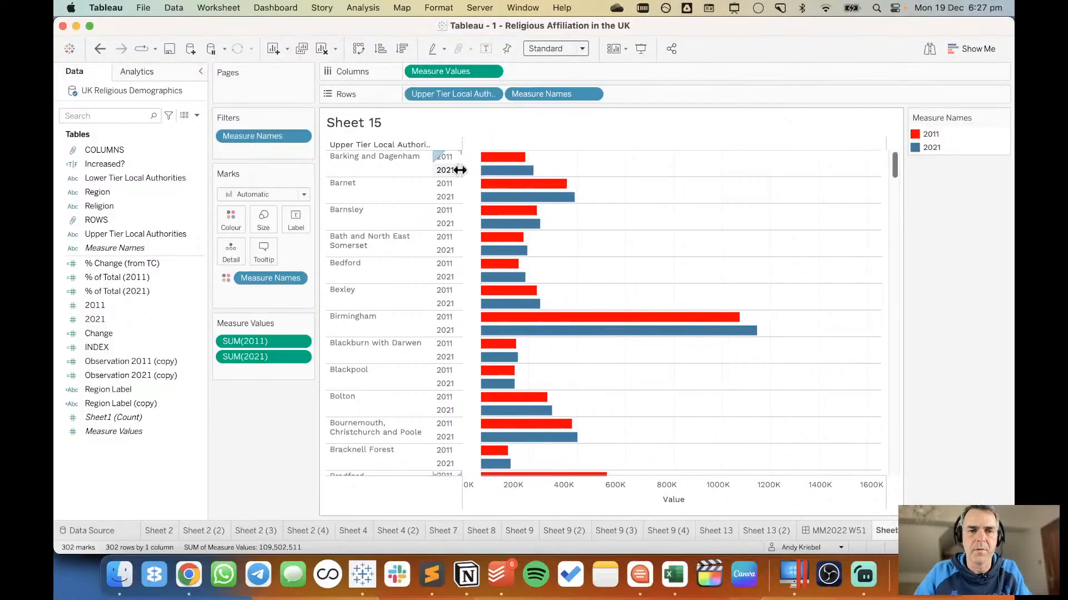
right_click(378, 143)
click(410, 264)
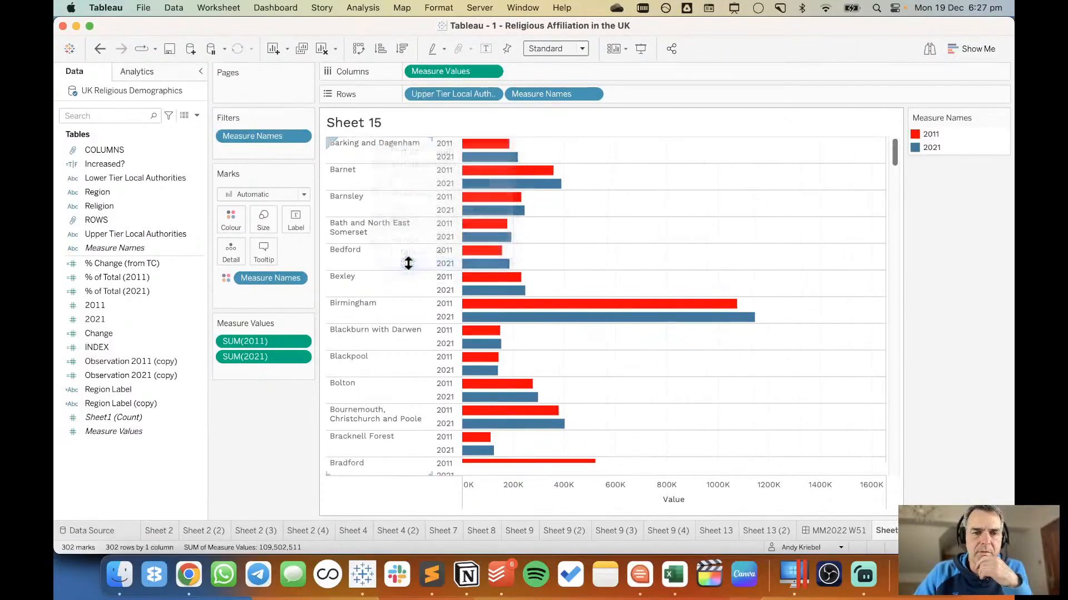
click(493, 96)
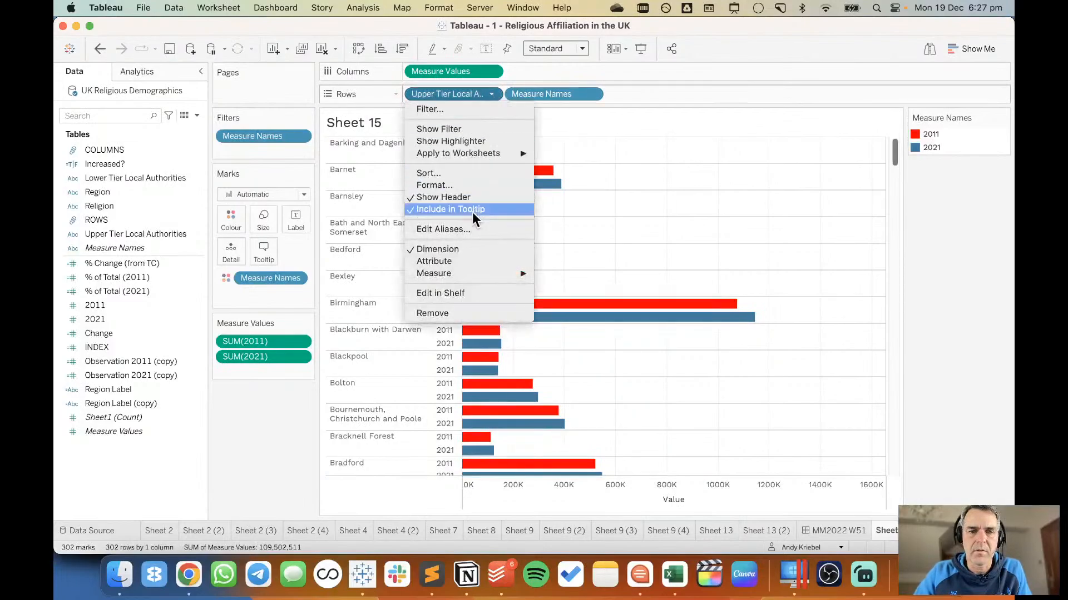
click(465, 173)
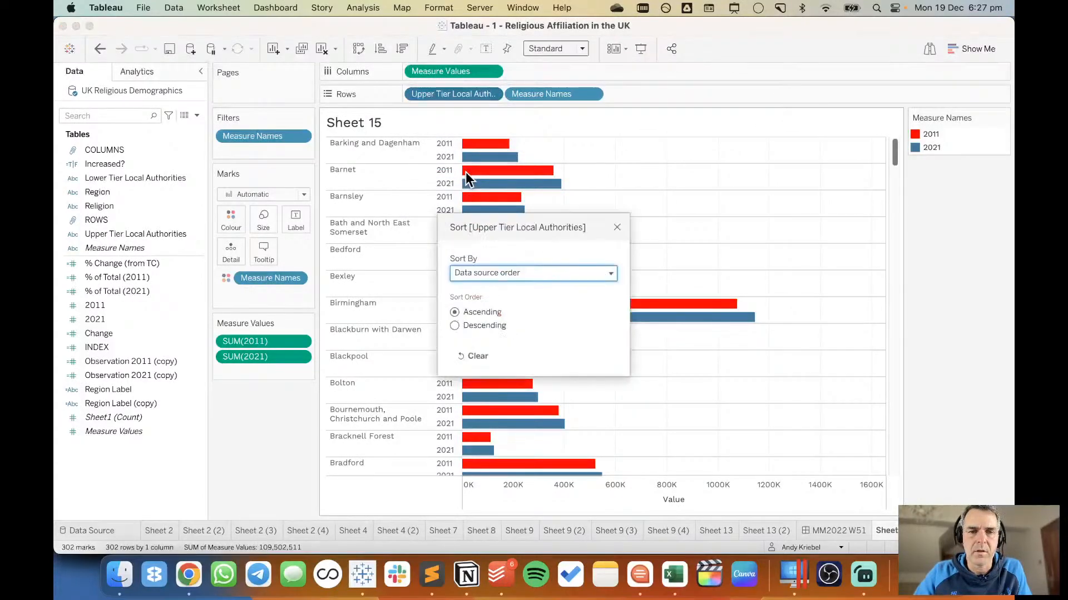
click(477, 272)
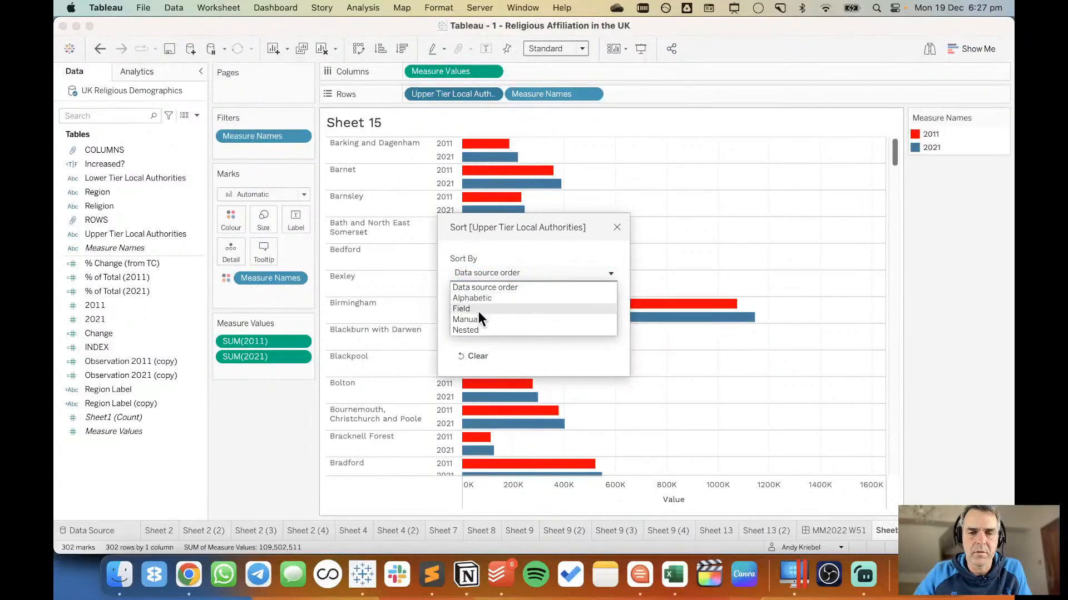
click(615, 226)
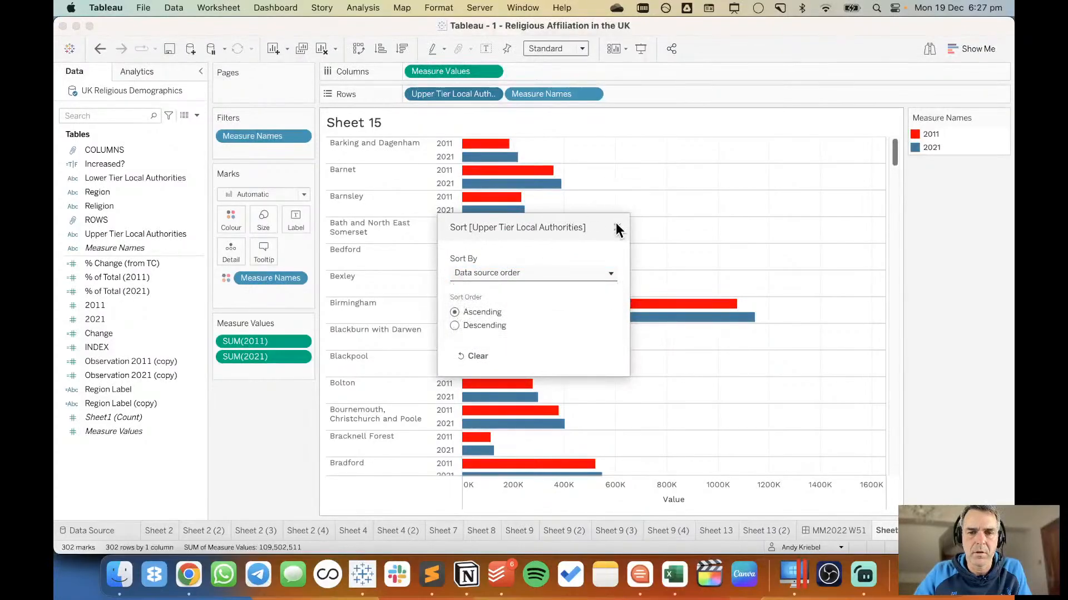
click(618, 228)
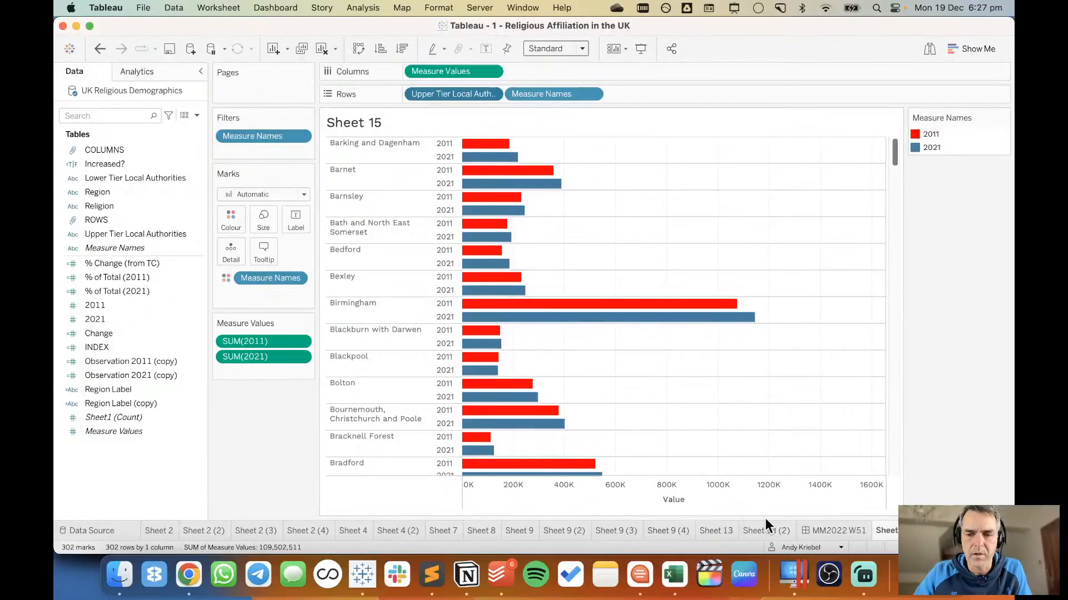
Go to the source worksheet of the religion dot plot from the MM2022 W51 dashboard.
click(812, 528)
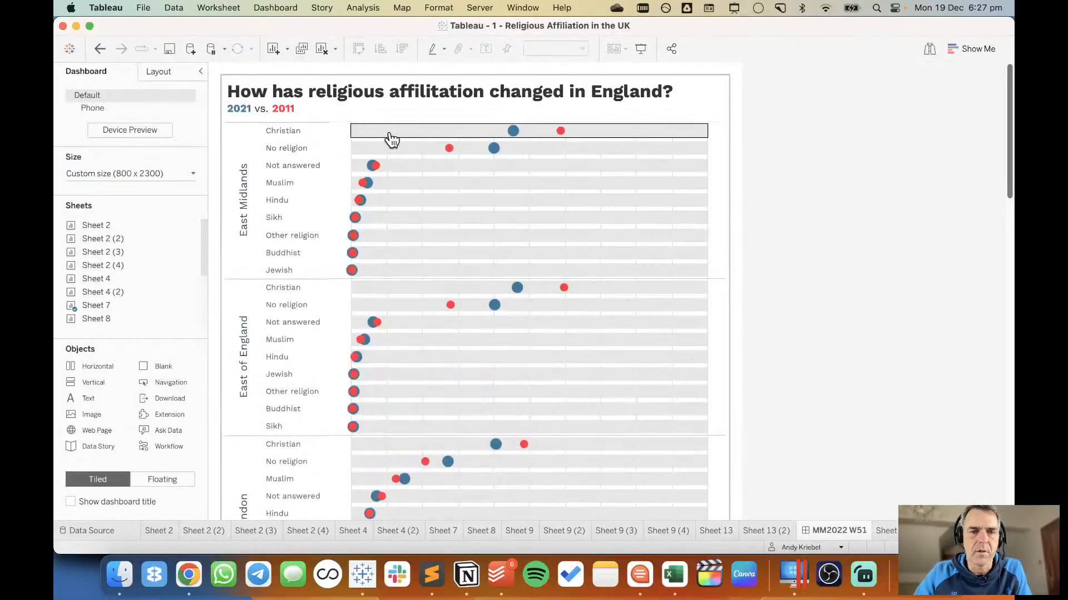
click(646, 105)
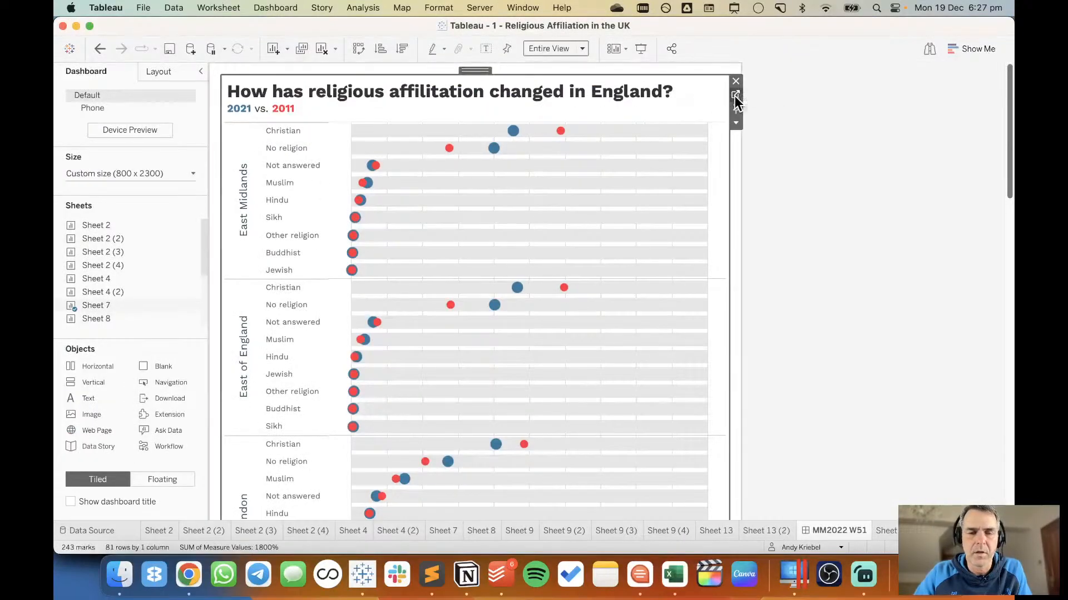
click(735, 97)
click(298, 266)
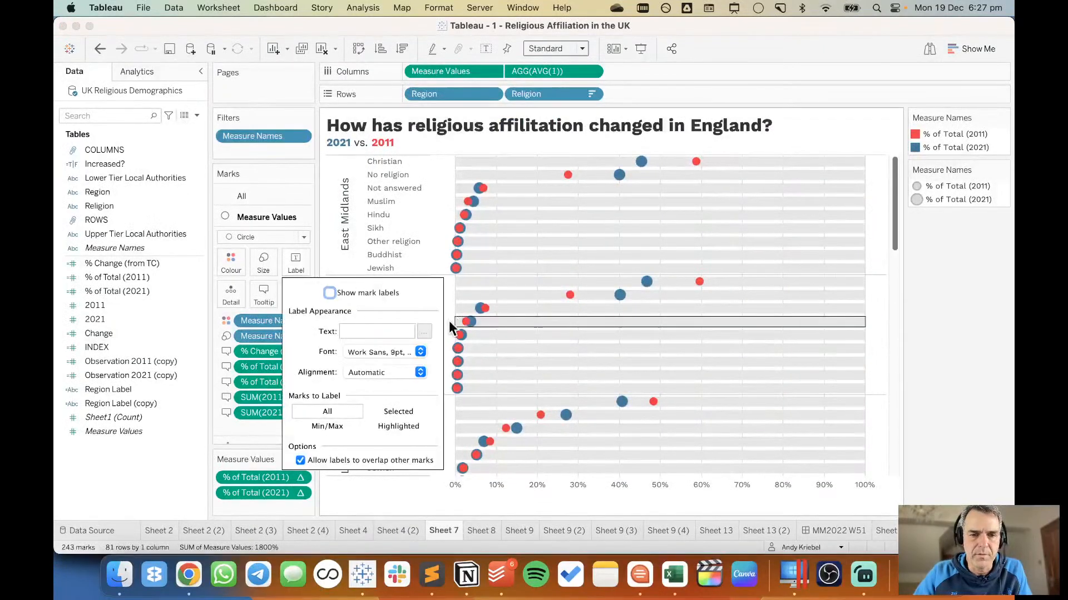
click(348, 294)
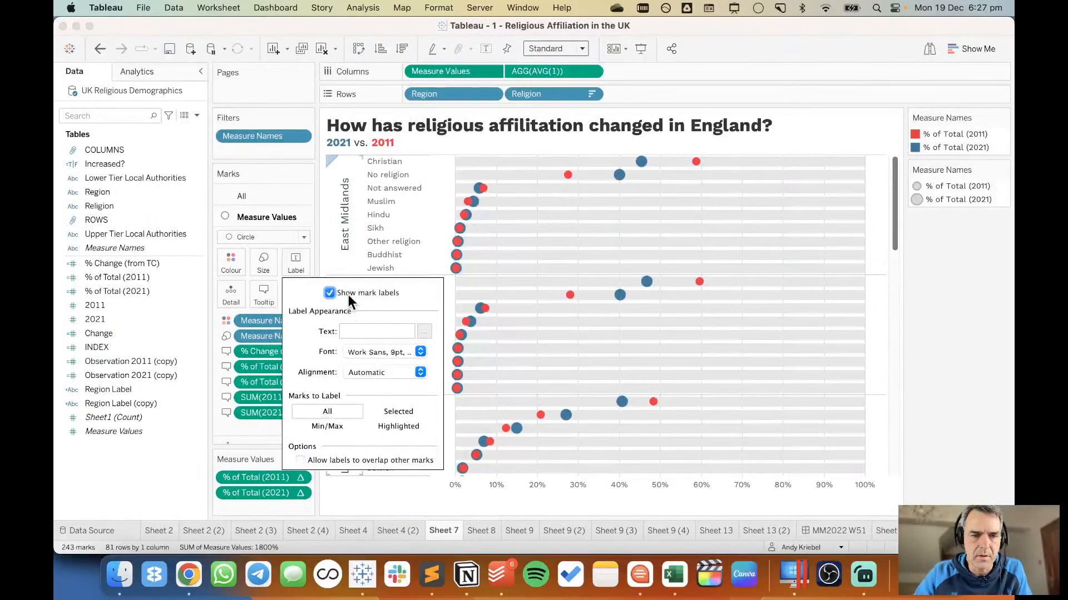
click(355, 292)
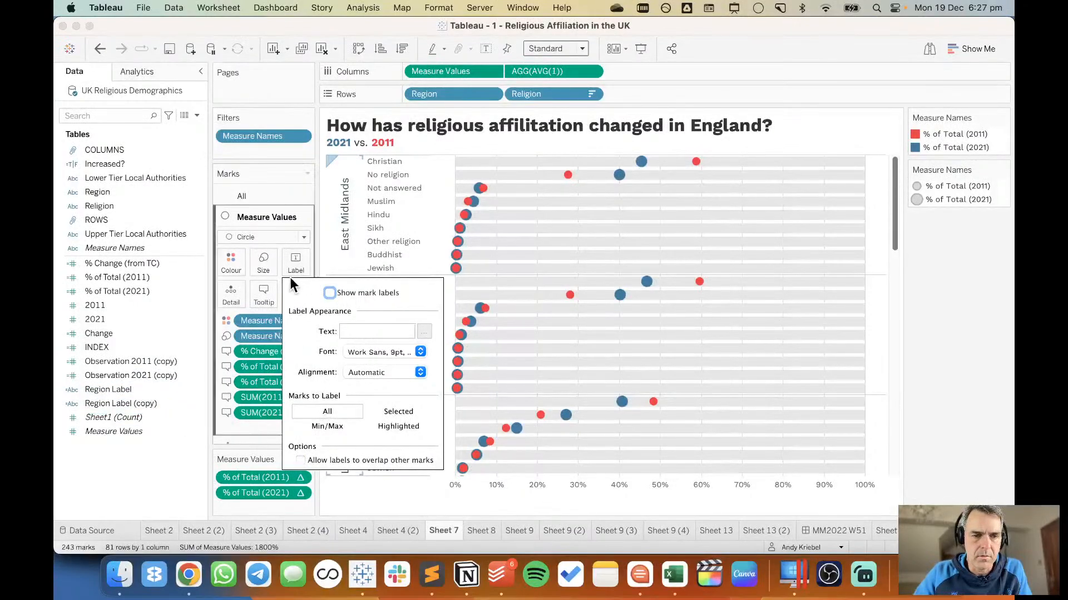
Insert Sheet 15 below the % Change line in the dot plot's tooltip and check it on the East Midlands Christian marks.
click(256, 294)
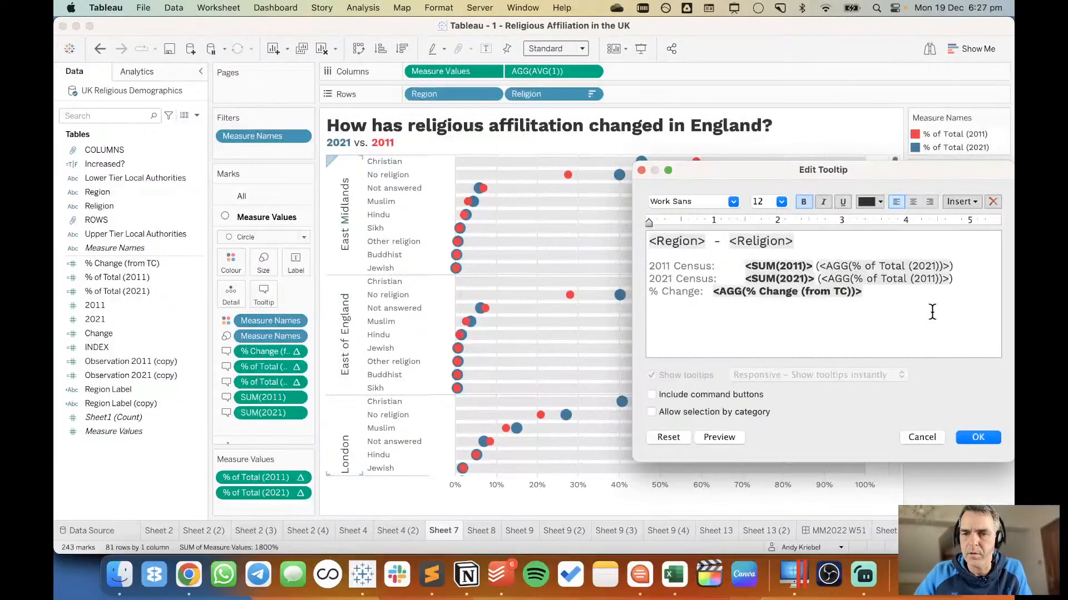
click(953, 200)
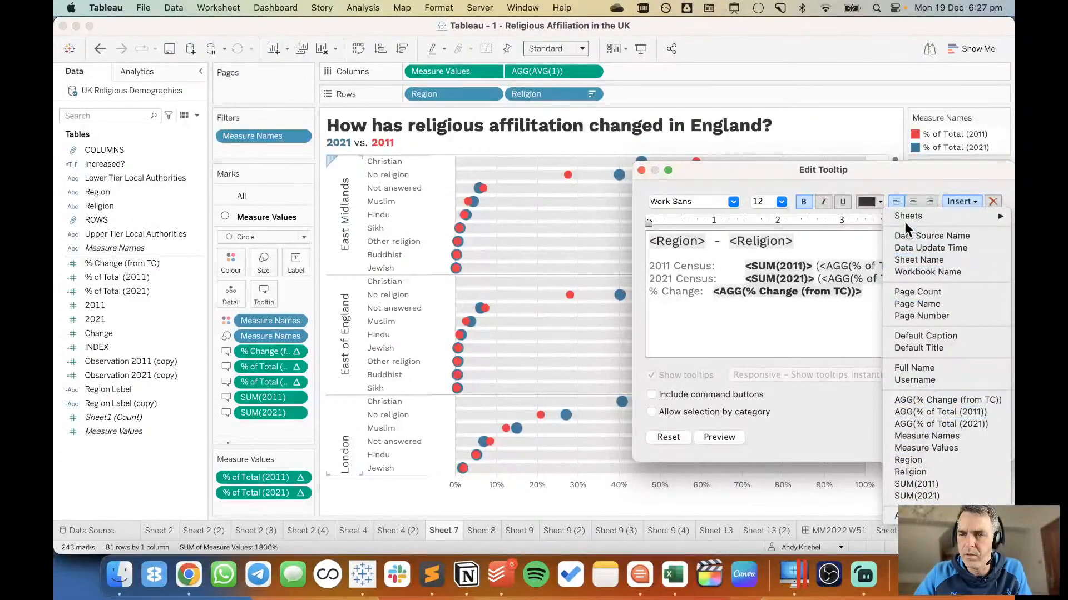
mouse_move(907, 217)
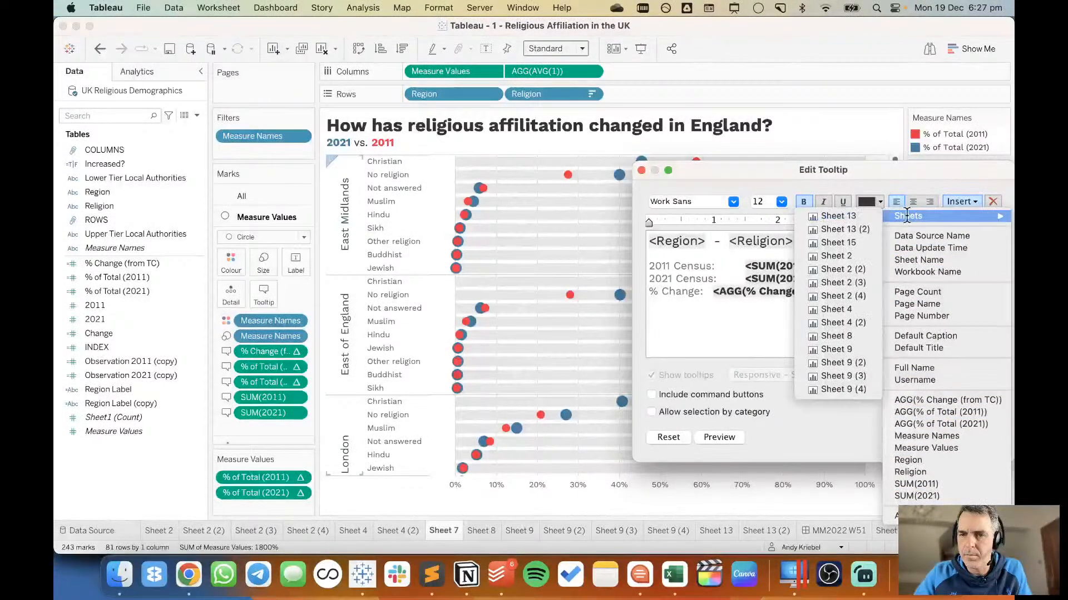
click(838, 243)
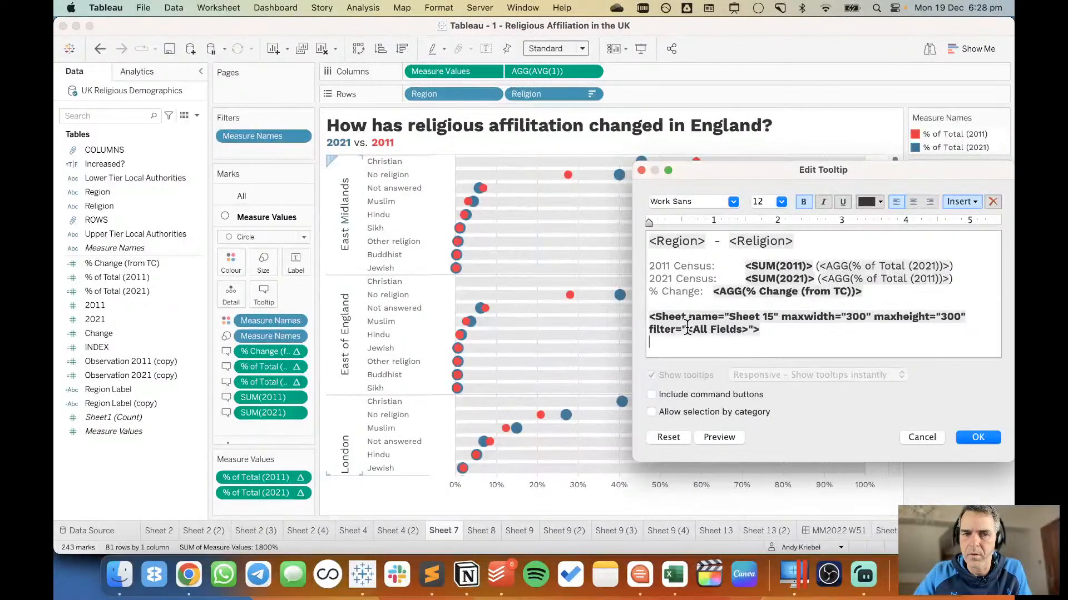
click(979, 437)
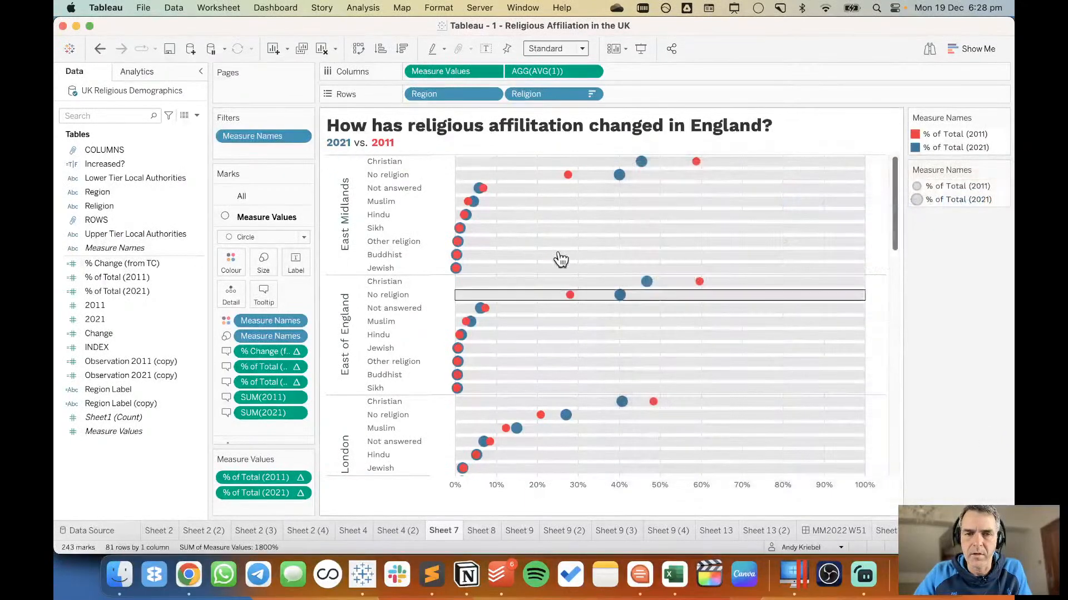
mouse_move(643, 163)
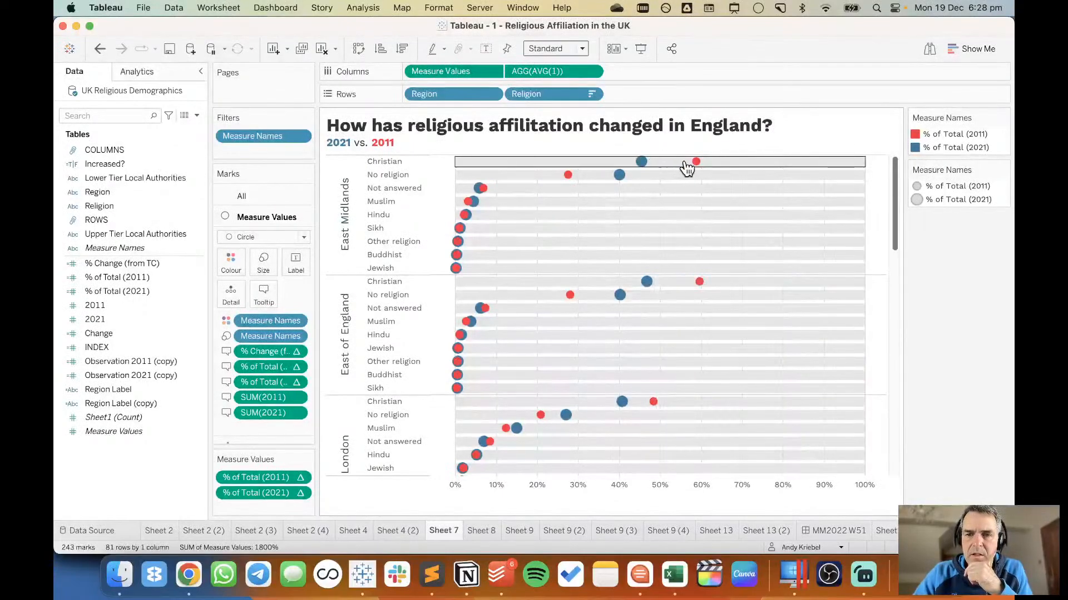
mouse_move(696, 163)
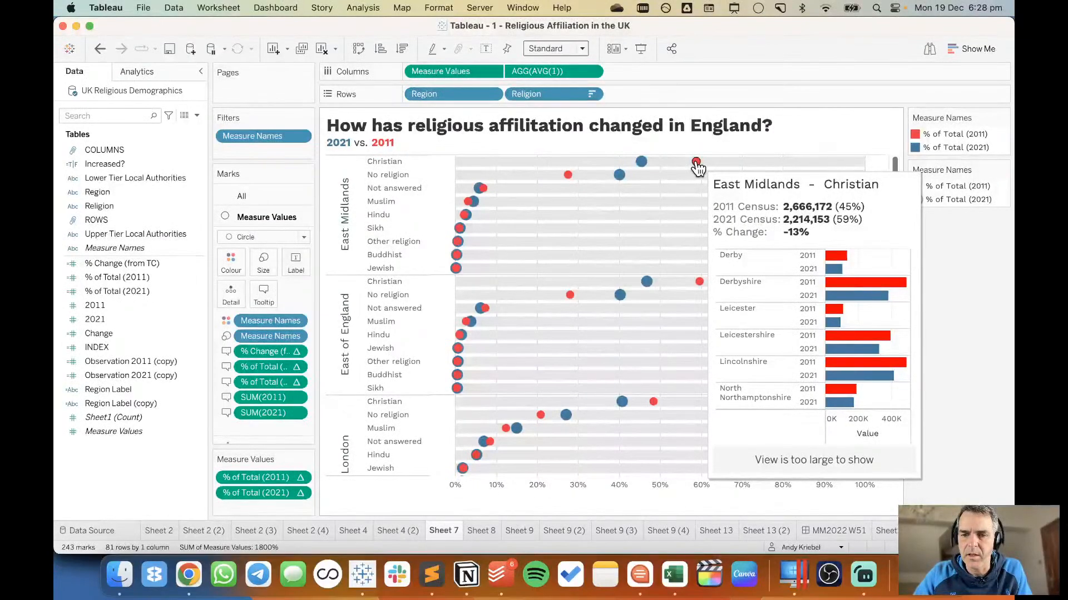
On Sheet 15, sort Upper Tier Local Authorities in descending order by the 2021 field.
click(884, 530)
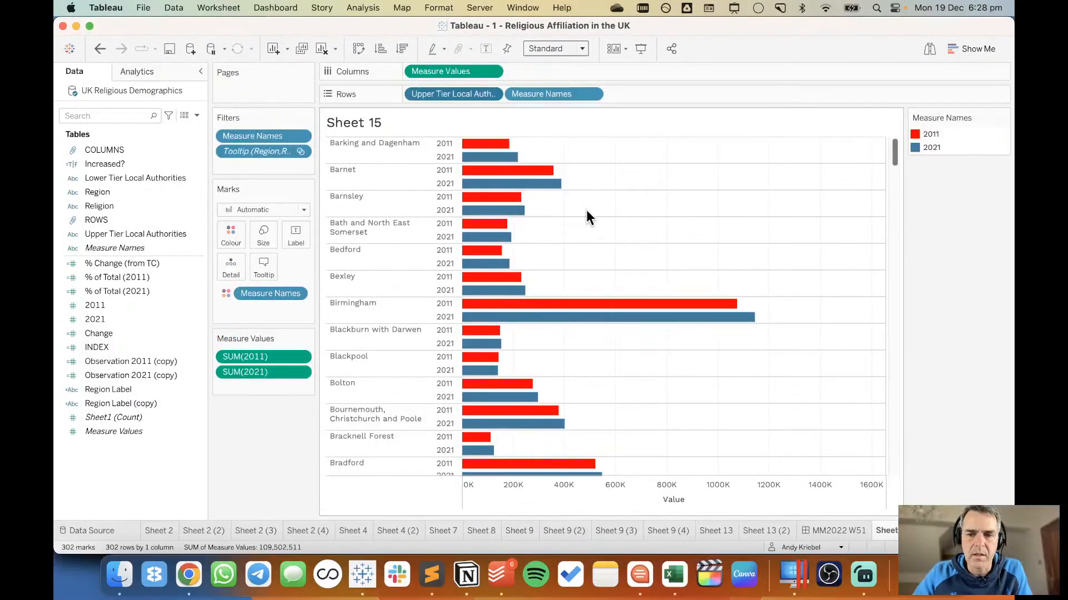
click(492, 94)
click(461, 177)
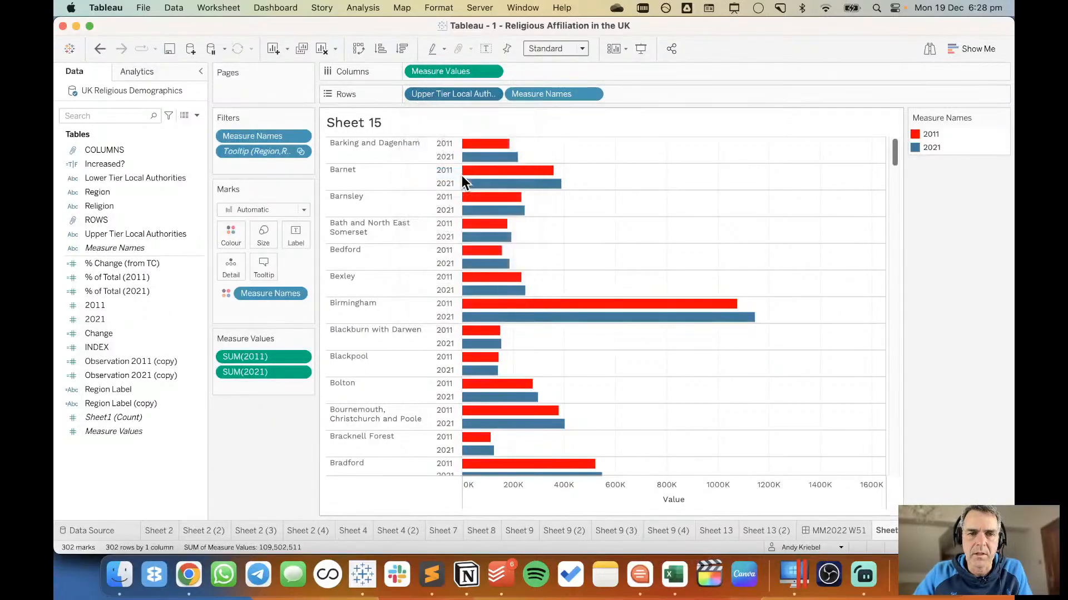
click(498, 274)
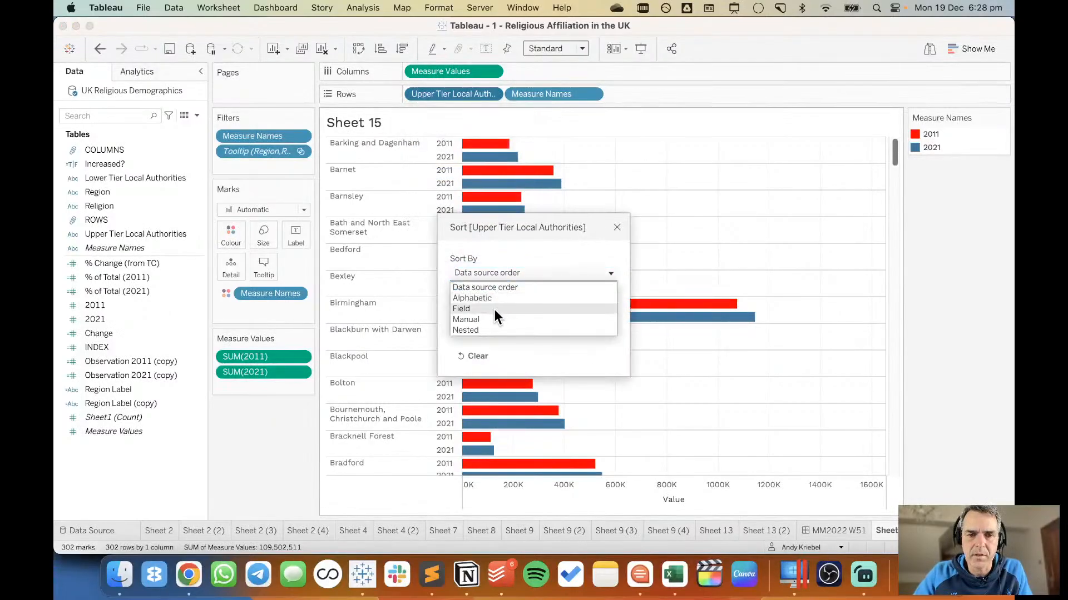
click(494, 309)
click(476, 325)
click(476, 365)
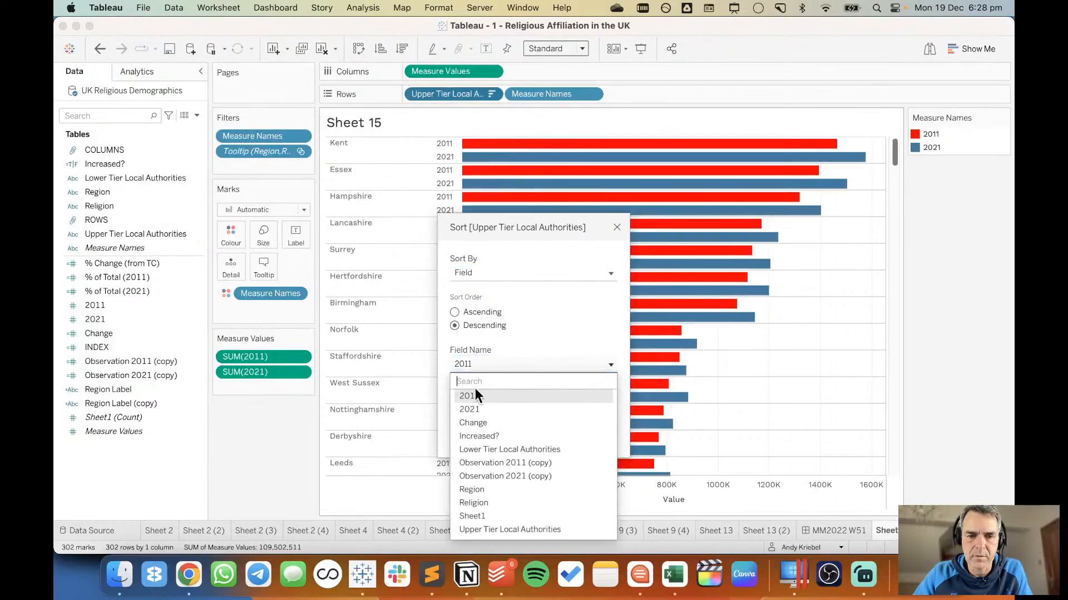
click(472, 408)
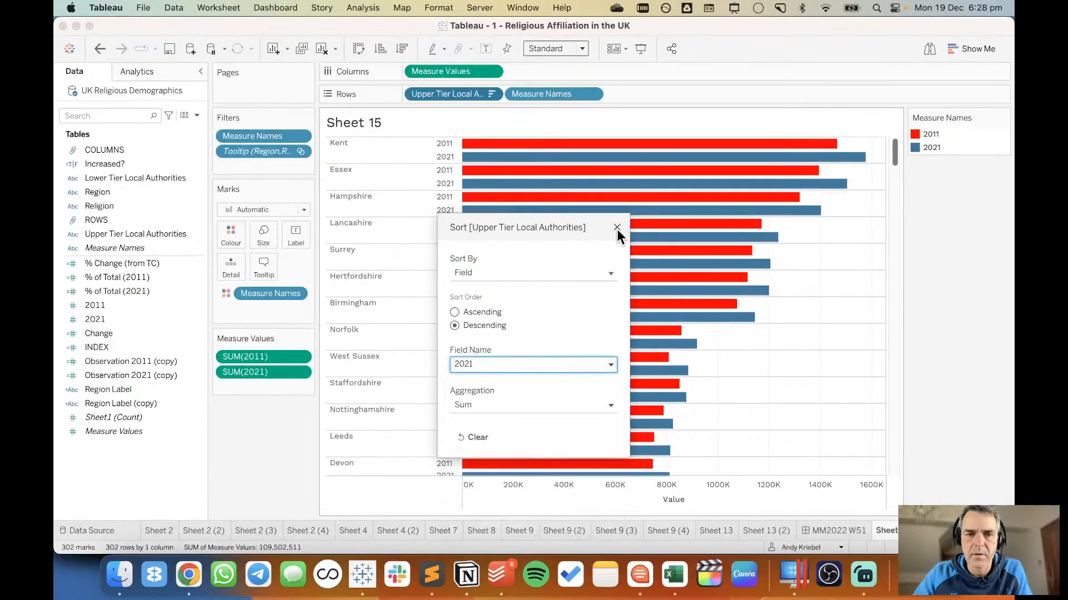
Close the sort settings and show mark labels on all the Sheet 15 bars.
click(617, 228)
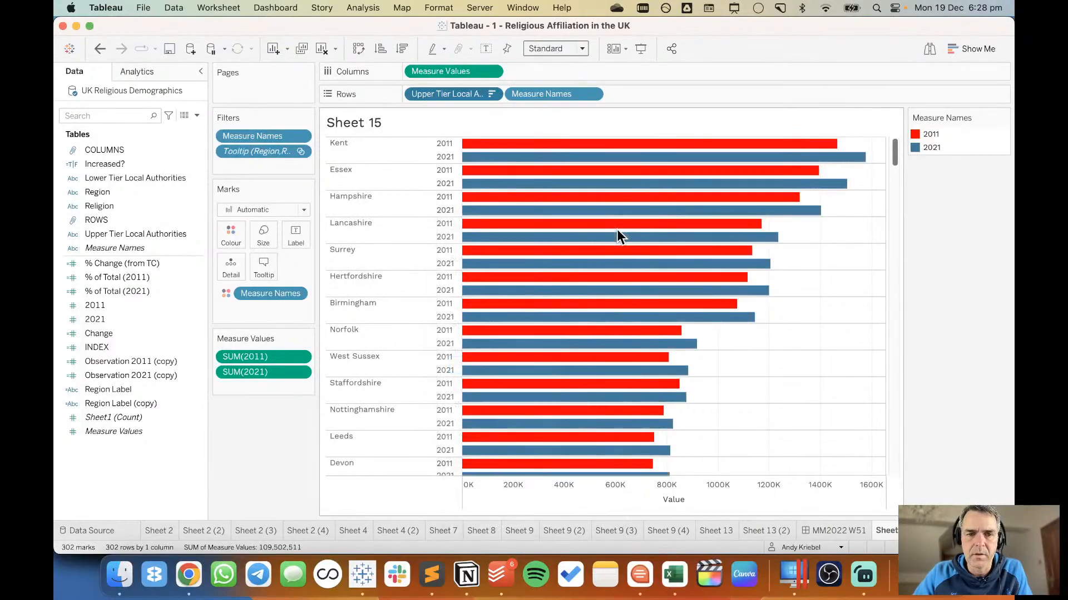
click(292, 235)
click(328, 266)
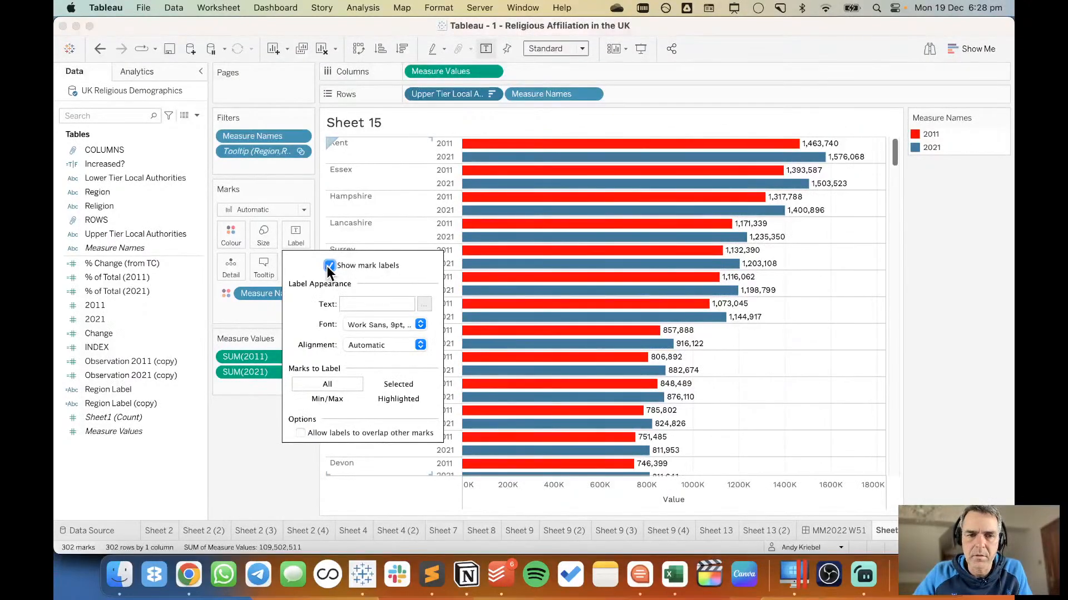
click(253, 452)
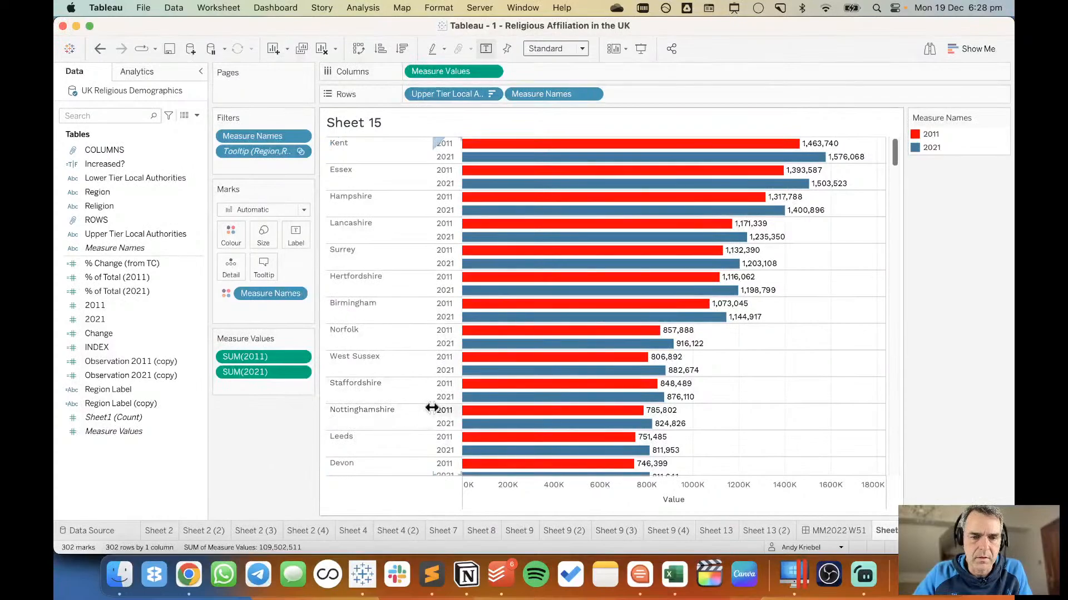
Narrow the local authority name column and make the rows slightly taller so that long names fit.
drag(432, 406, 408, 406)
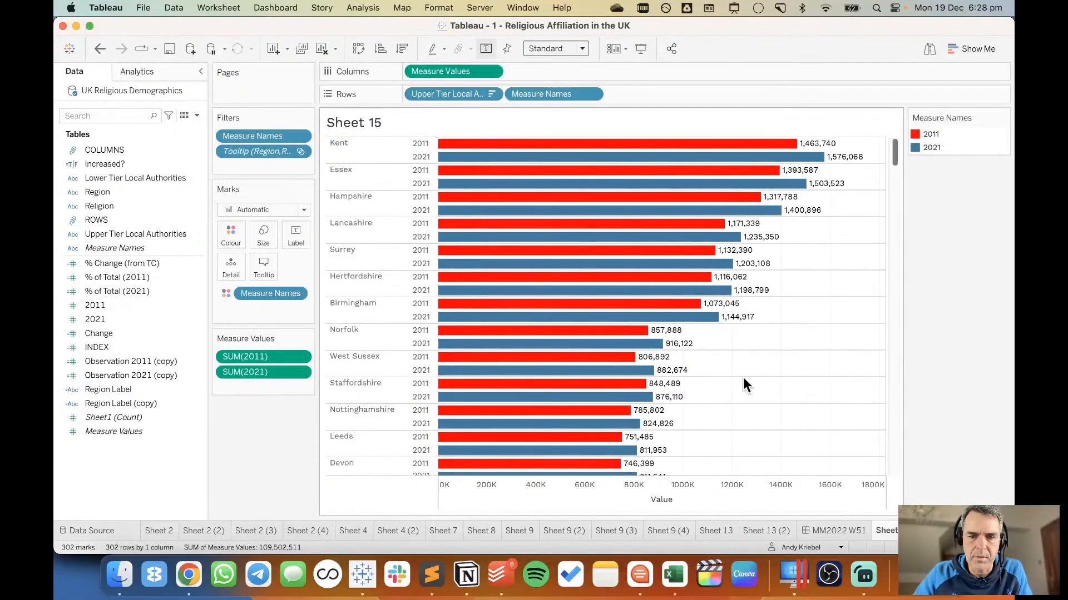
scroll(743, 377, down, 15)
scroll(743, 377, up, 5)
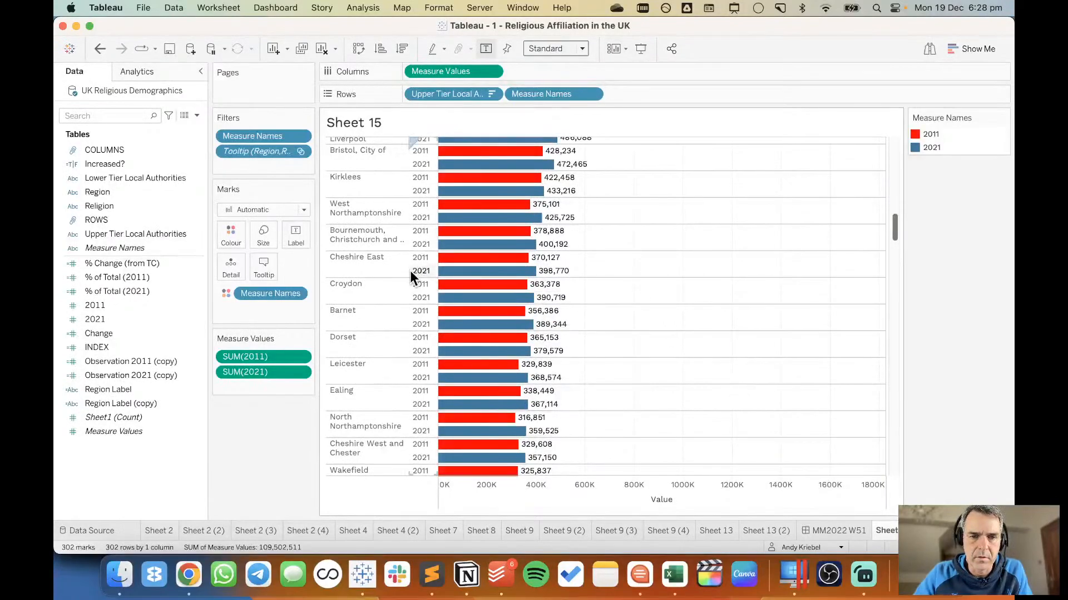
drag(387, 250, 387, 259)
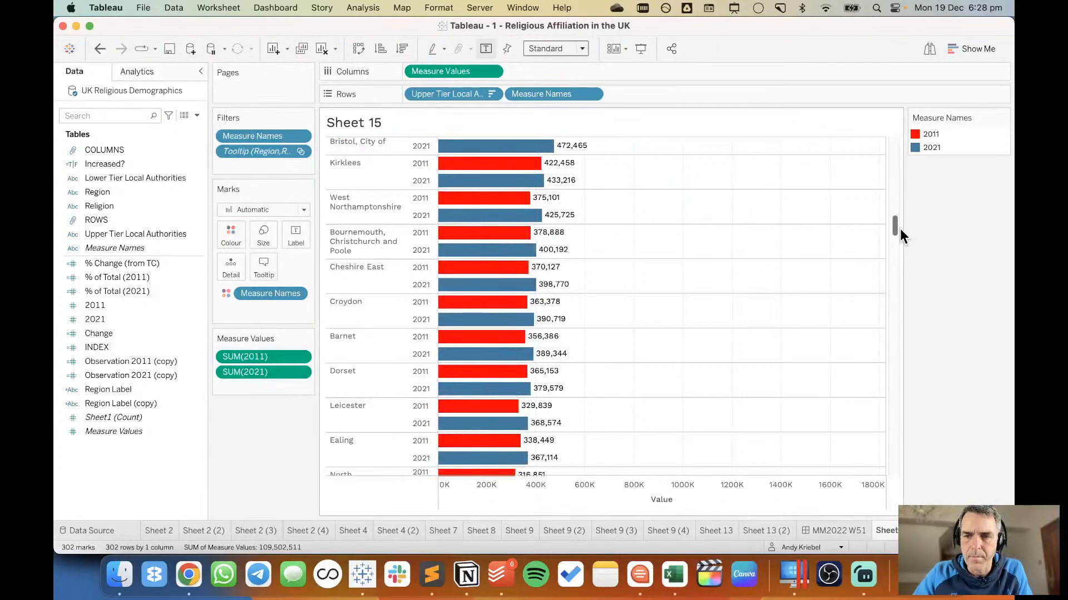
drag(895, 228, 888, 446)
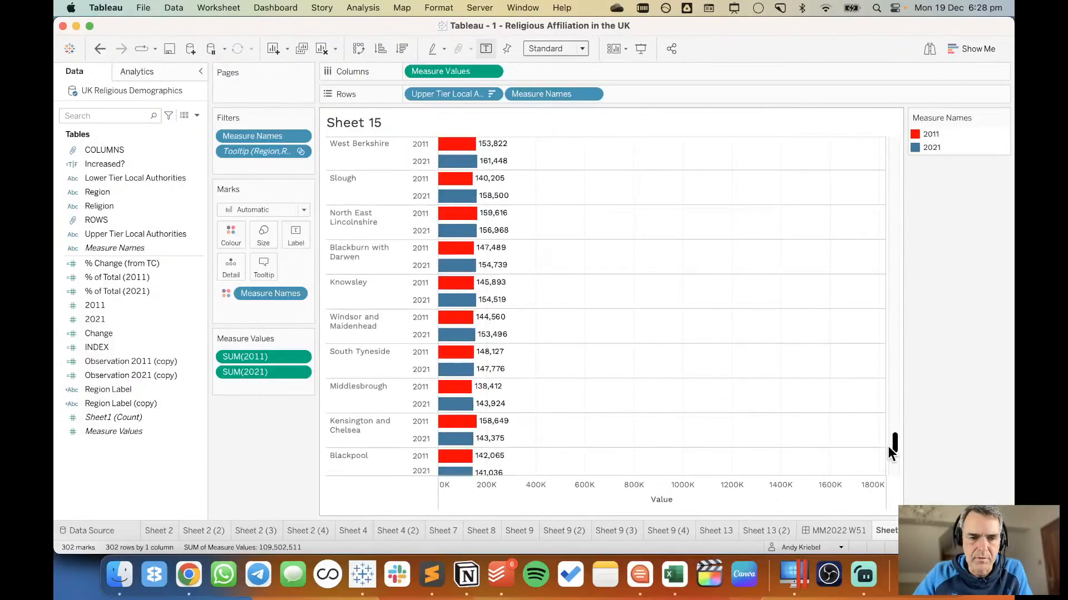
Hide the Value axis and check the tooltip of the East Midlands No religion mark on the MM2022 W51 dashboard.
right_click(718, 498)
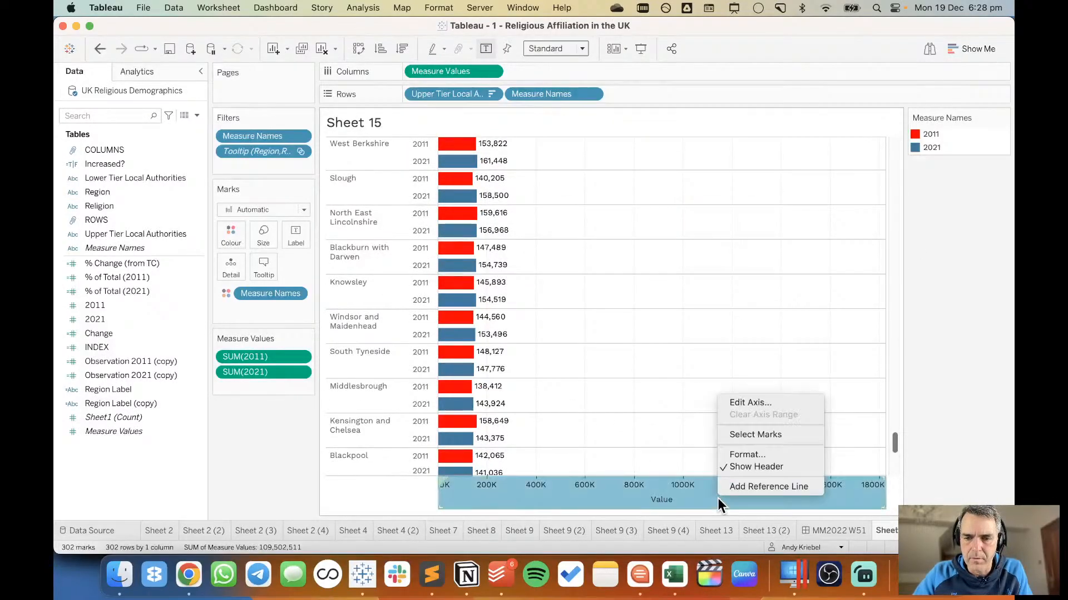
click(742, 467)
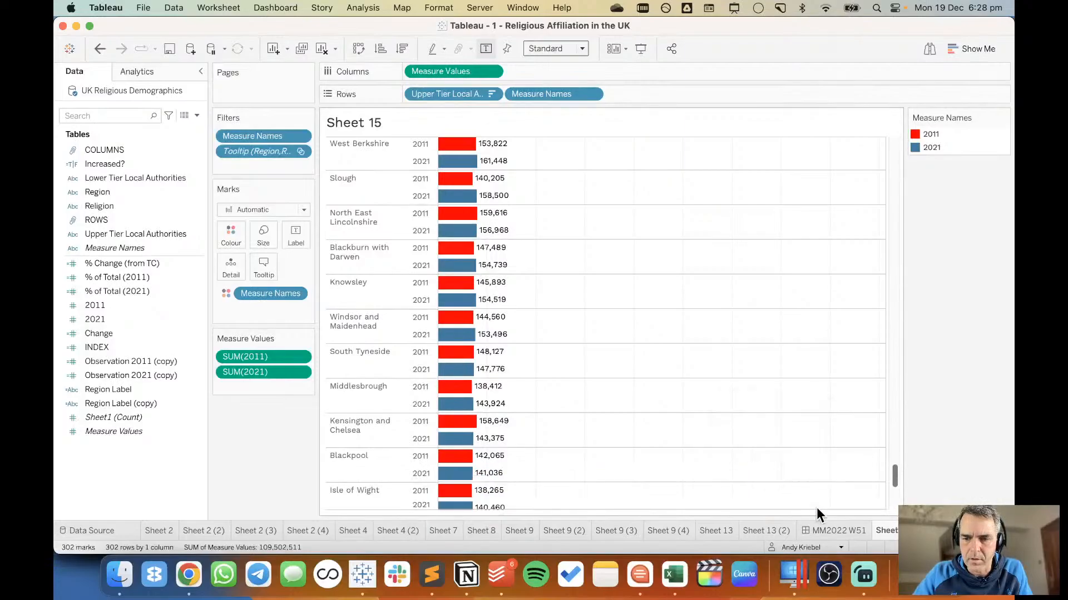
click(833, 529)
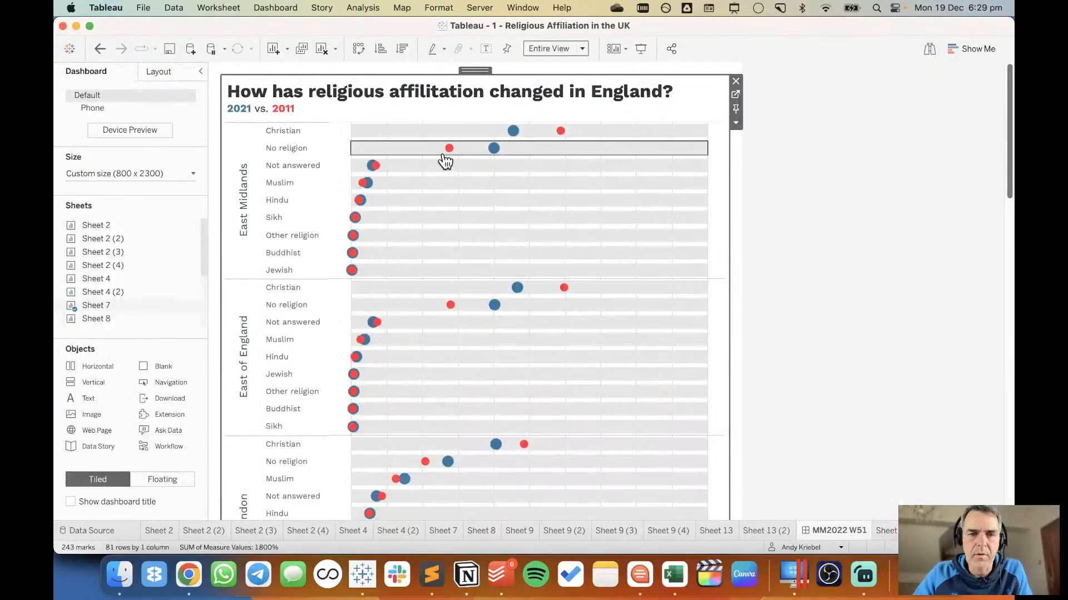
mouse_move(449, 150)
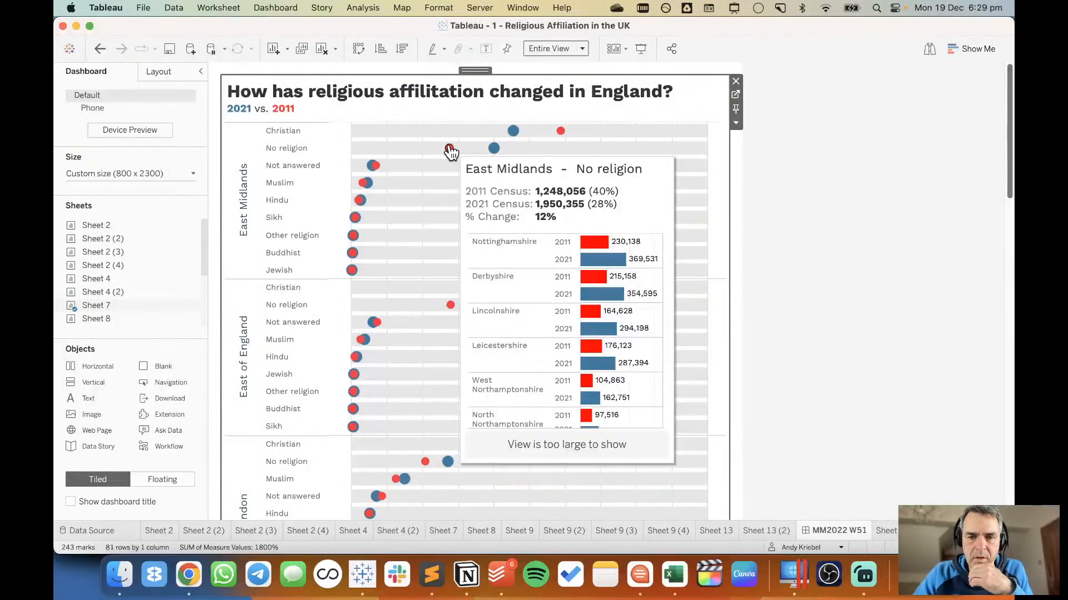
Set the grid lines and zero lines of Sheet 15 to None.
click(886, 529)
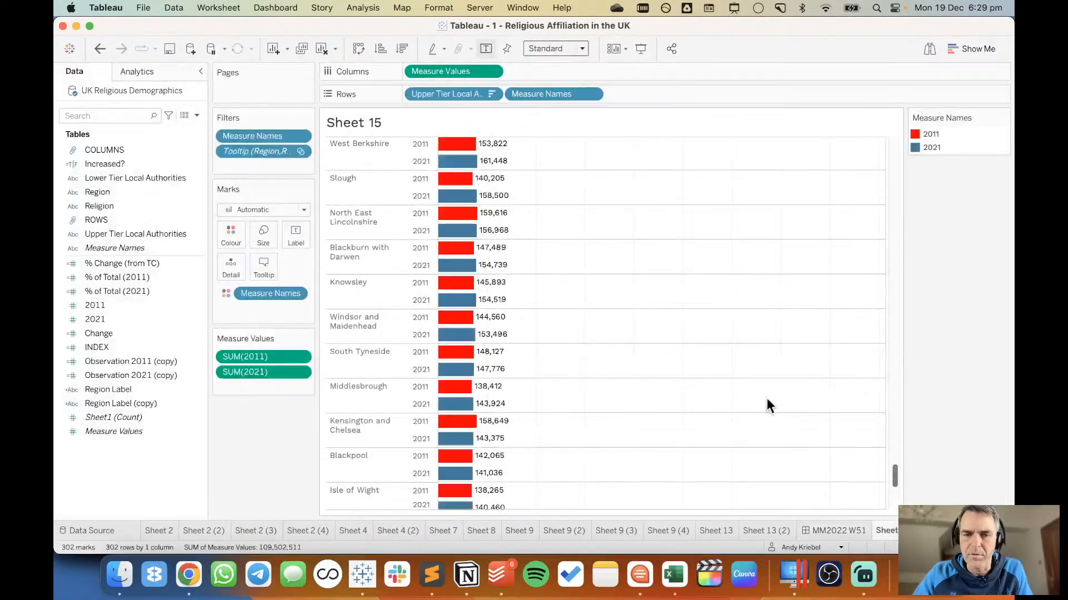
right_click(651, 265)
click(669, 326)
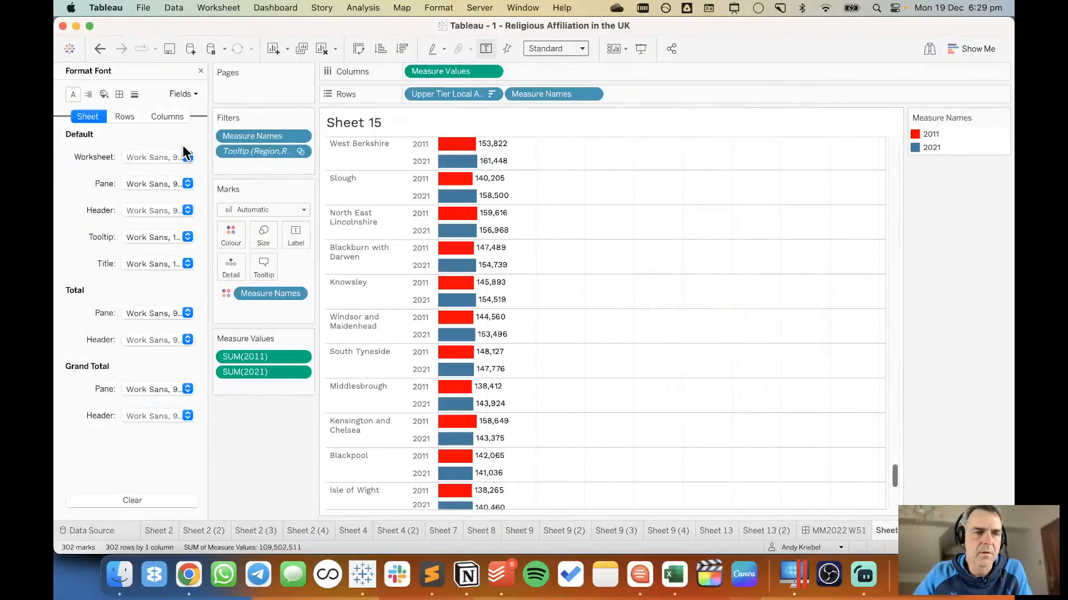
click(131, 95)
click(148, 158)
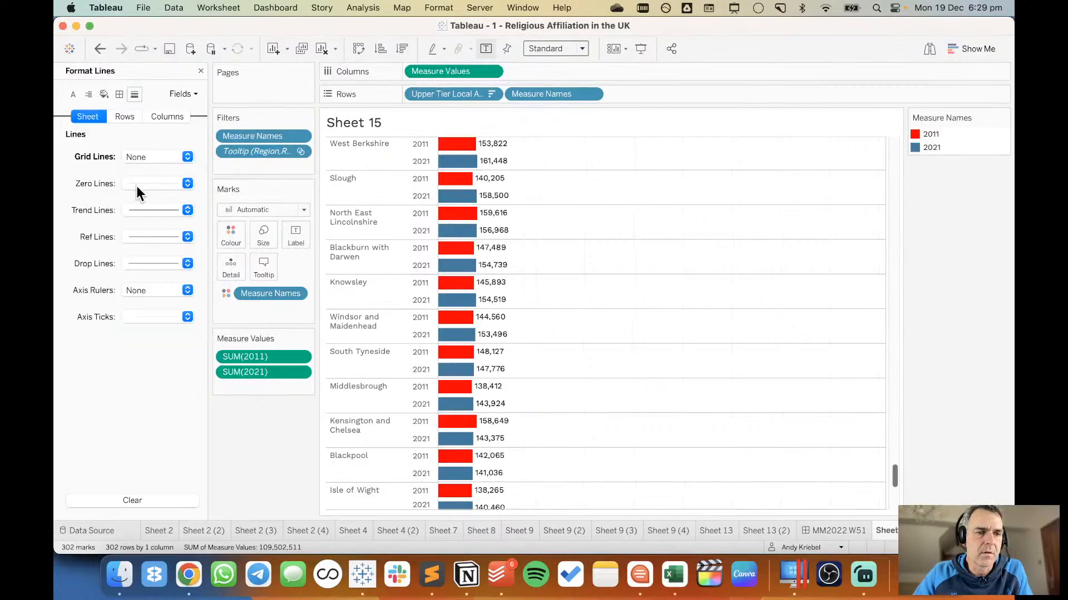
click(139, 185)
click(141, 205)
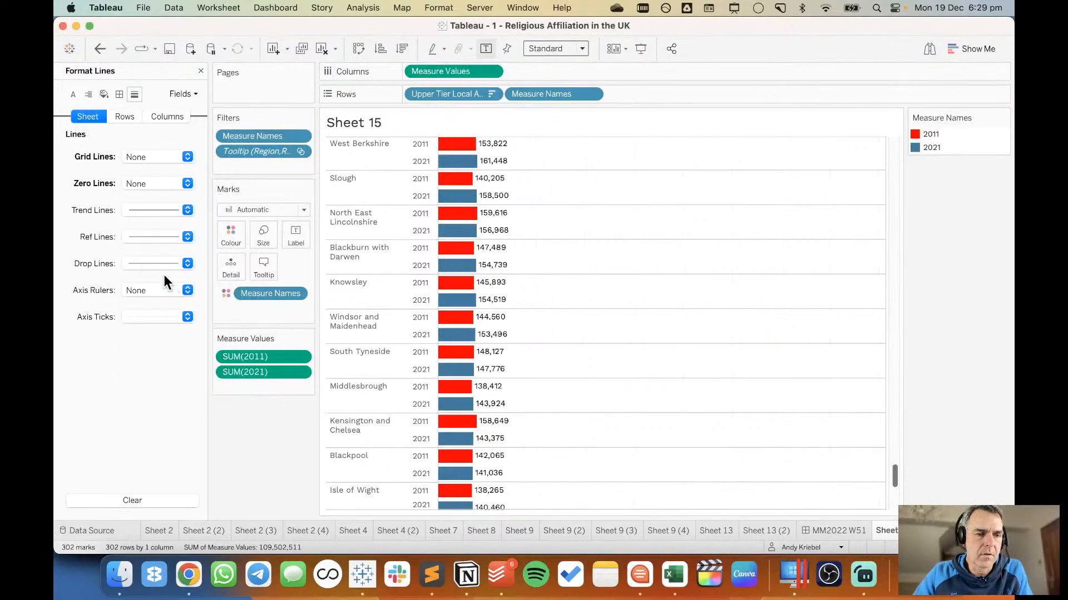
Set Sheet 15's pane row and column dividers to None and check the East of England Christian tooltip on the MM2022 W51 dashboard.
click(119, 95)
scroll(182, 385, down, 5)
click(147, 305)
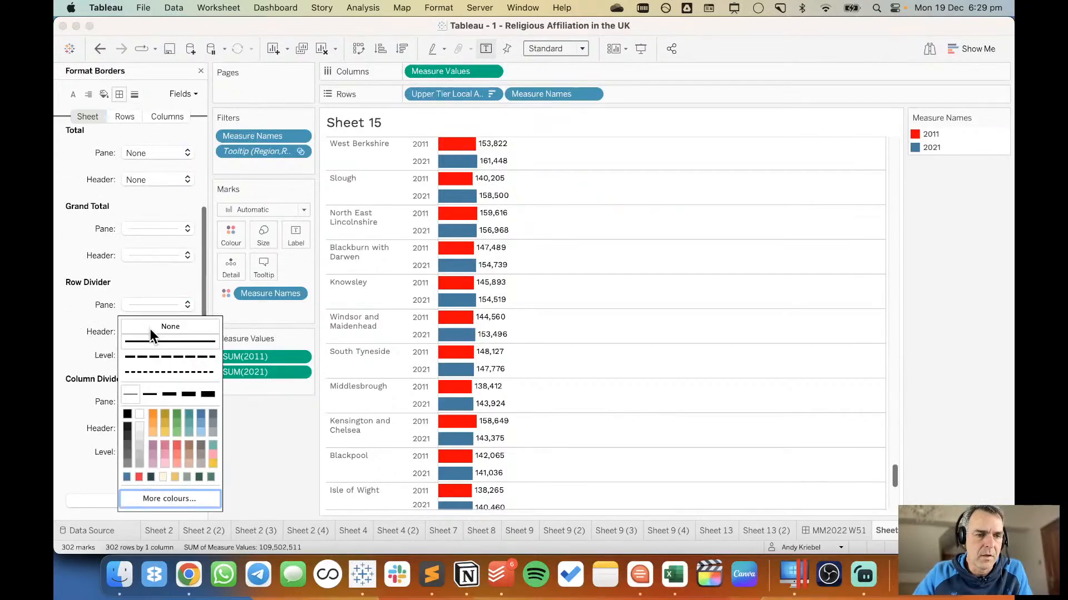
click(150, 328)
click(148, 398)
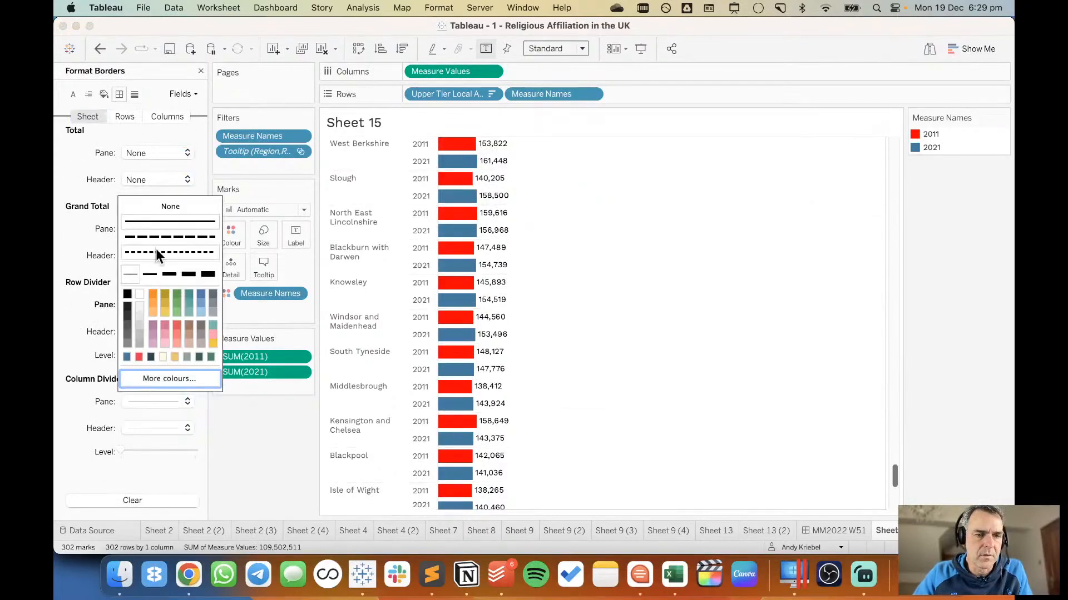
click(165, 208)
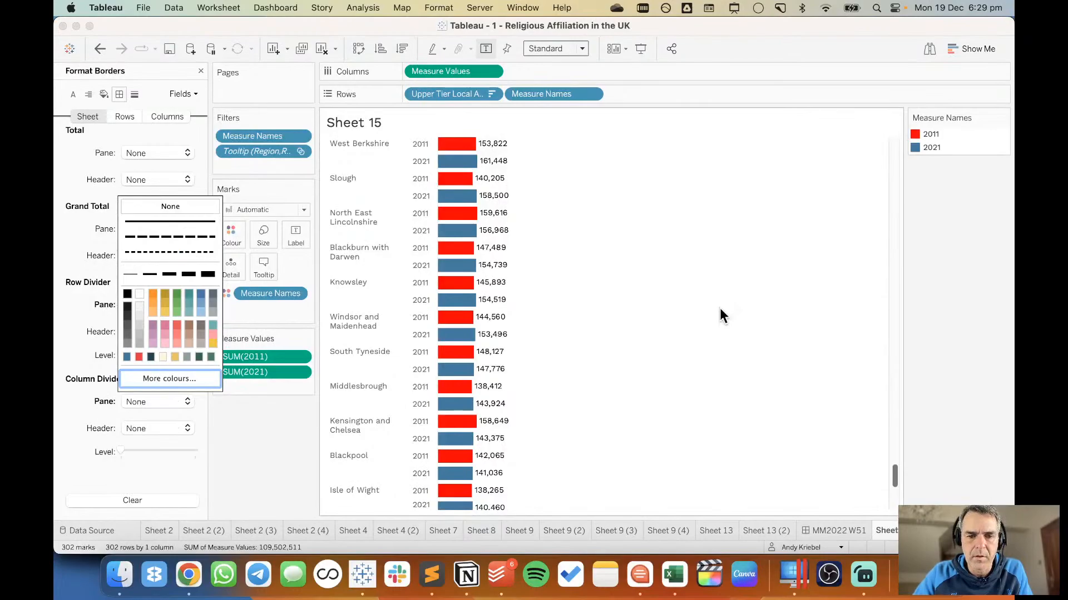
click(831, 531)
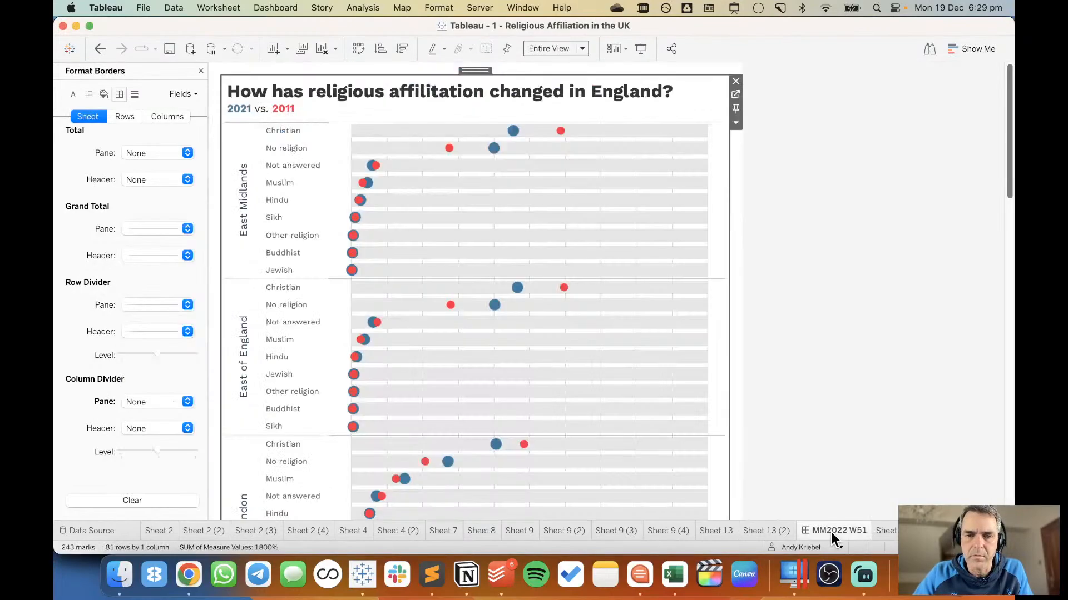
mouse_move(518, 292)
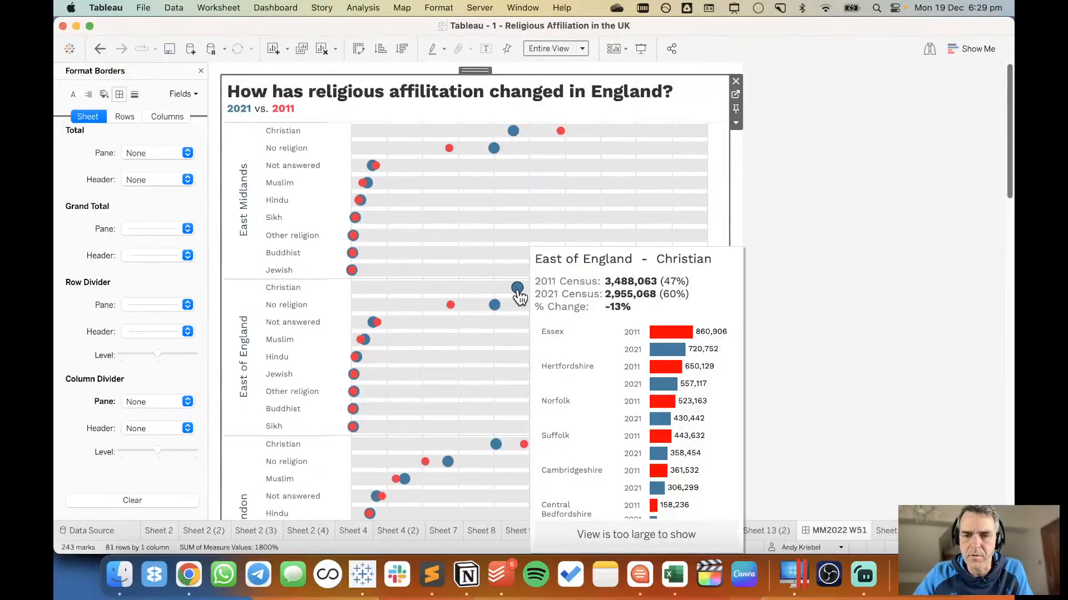
Set the vertical alignment of the Upper Tier Local Authorities headers on Sheet 15 to middle.
click(888, 532)
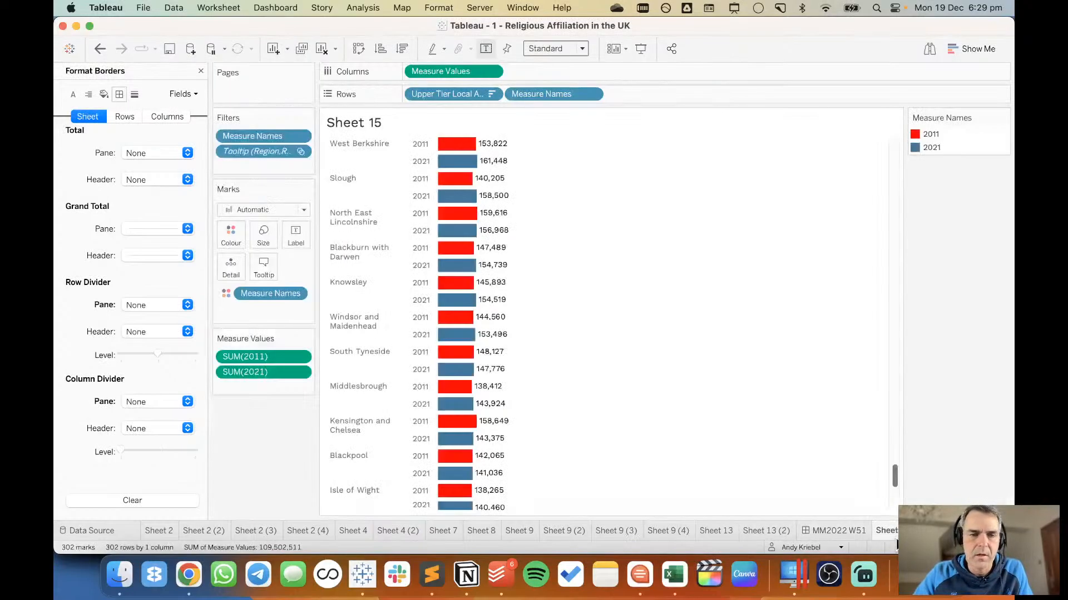
right_click(351, 177)
click(376, 229)
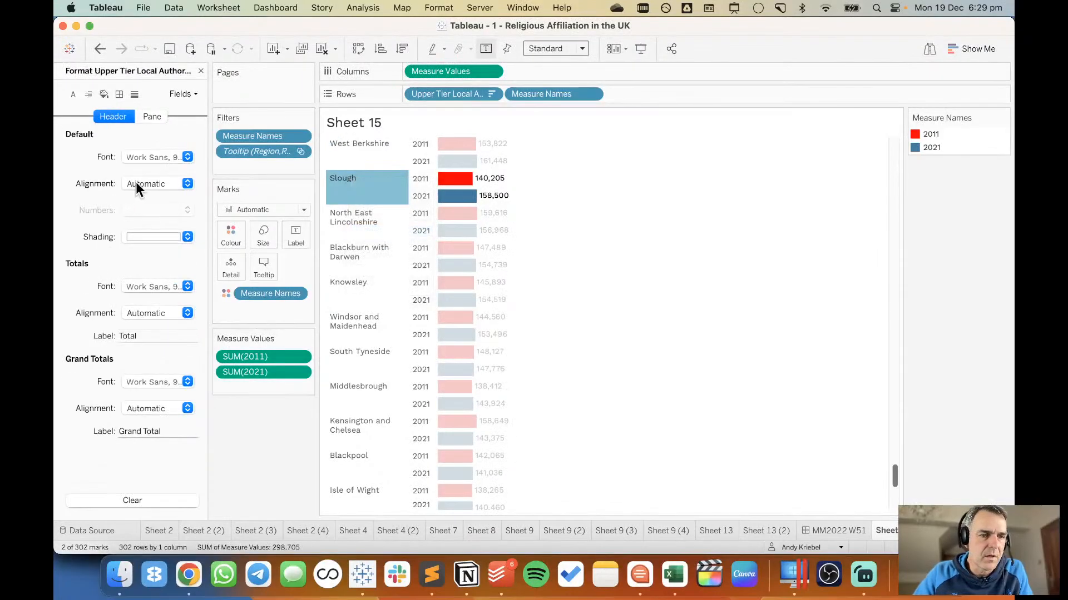
click(137, 184)
click(155, 311)
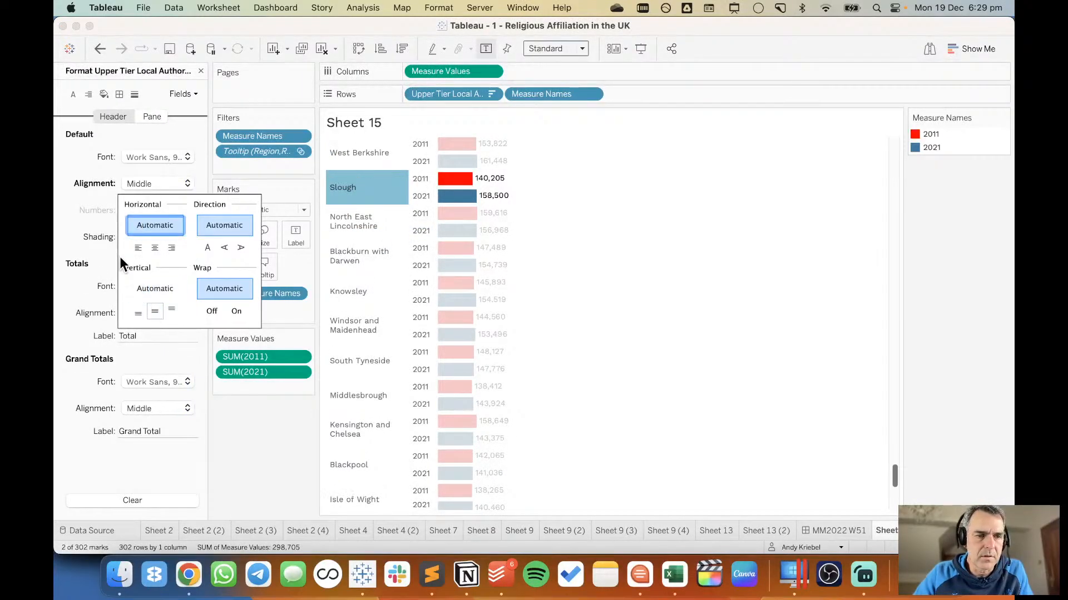
Add row banding to Sheet 15, with band size one notch up and the lowest level so each authority forms one band.
click(104, 93)
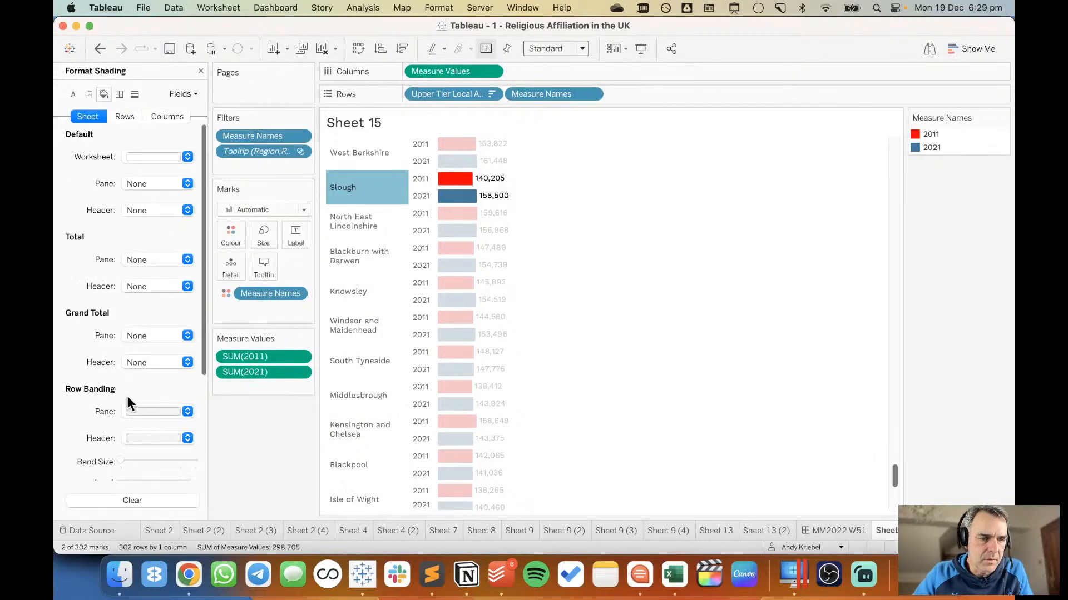
scroll(126, 396, down, 5)
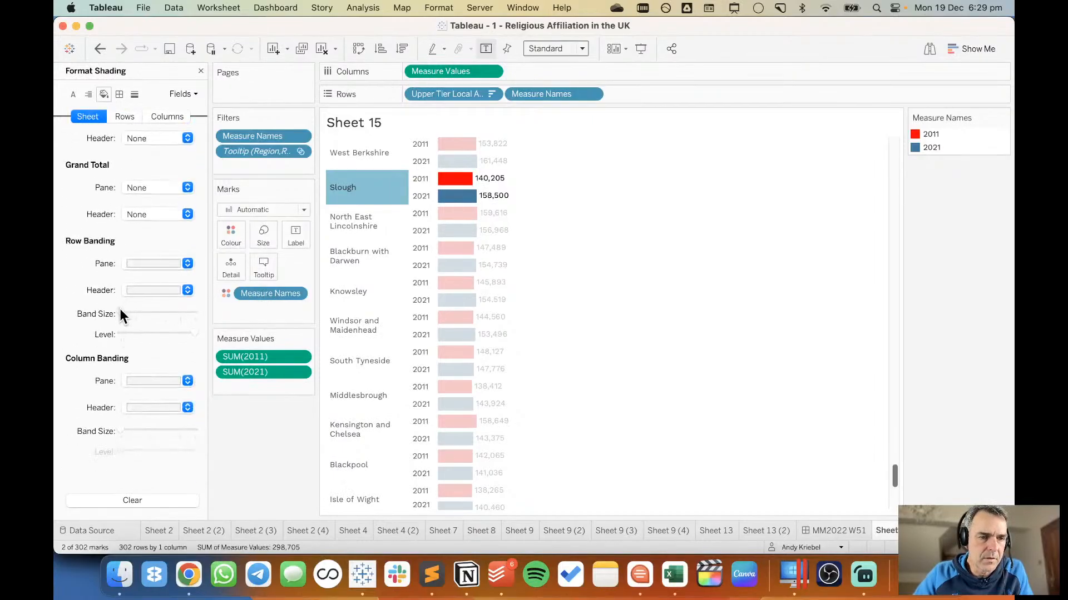
drag(120, 313, 136, 313)
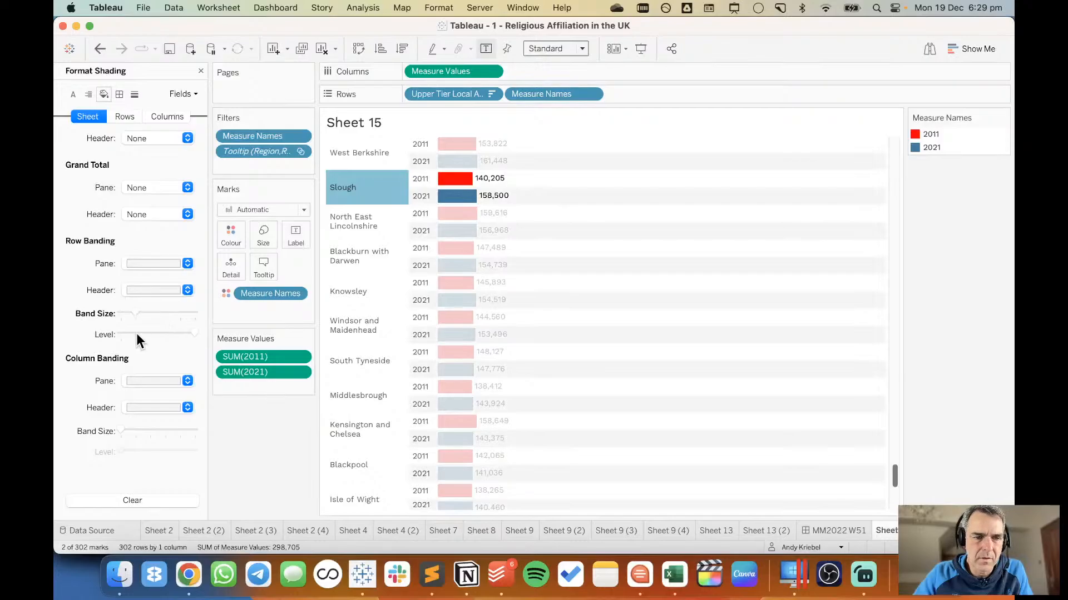
drag(194, 332, 110, 334)
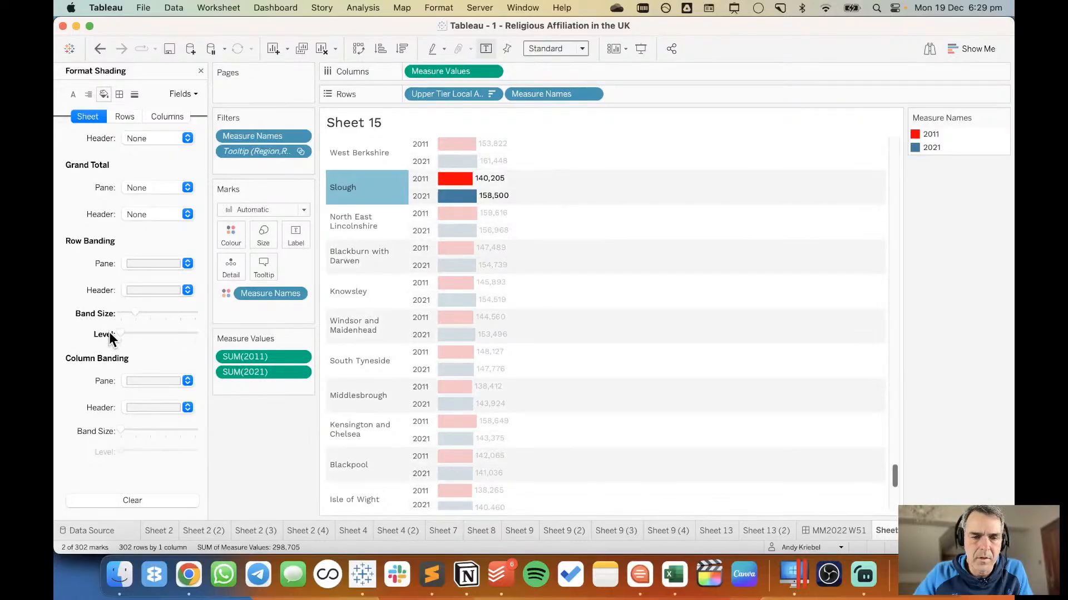
click(568, 290)
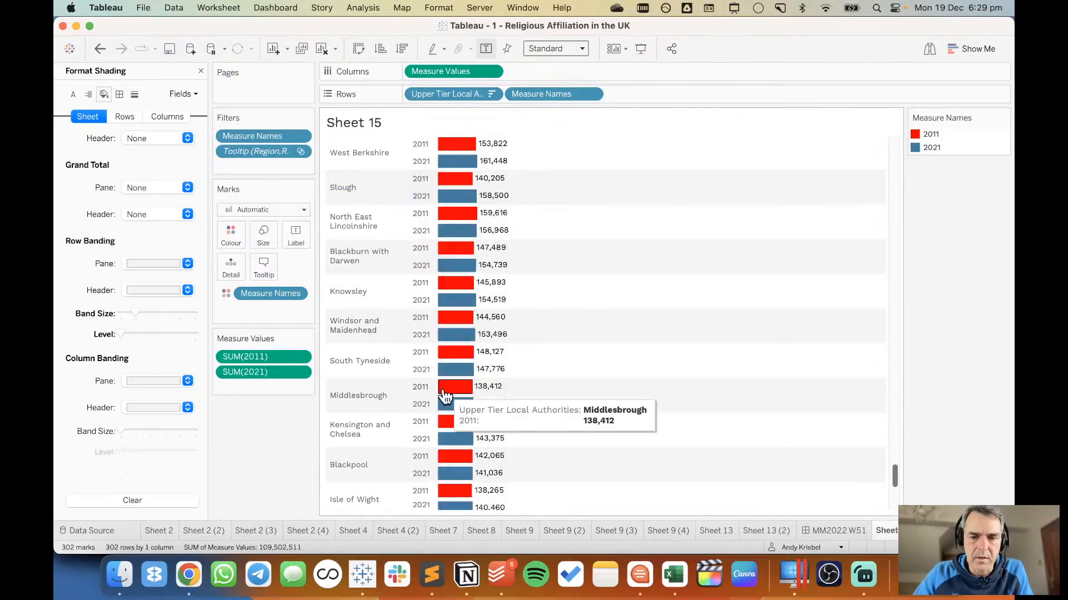
In Sheet 7's tooltip, set the embedded Sheet 15 to maxwidth 400 and maxheight 800, and check the East of England Not answered mark.
click(443, 530)
click(263, 290)
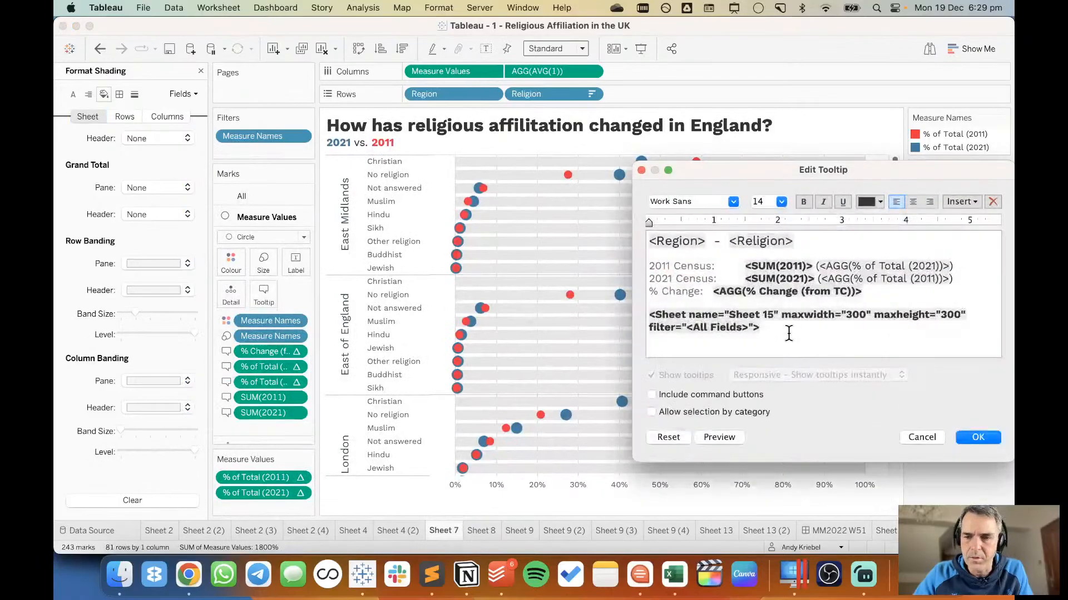
triple_click(850, 314)
key(BackSpace)
text(4)
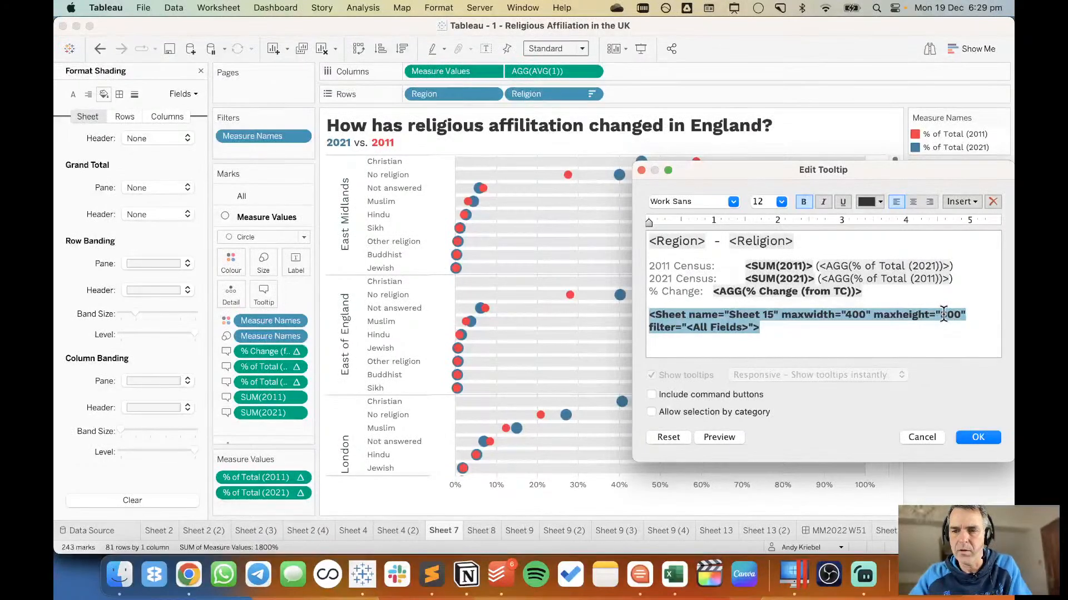
click(978, 437)
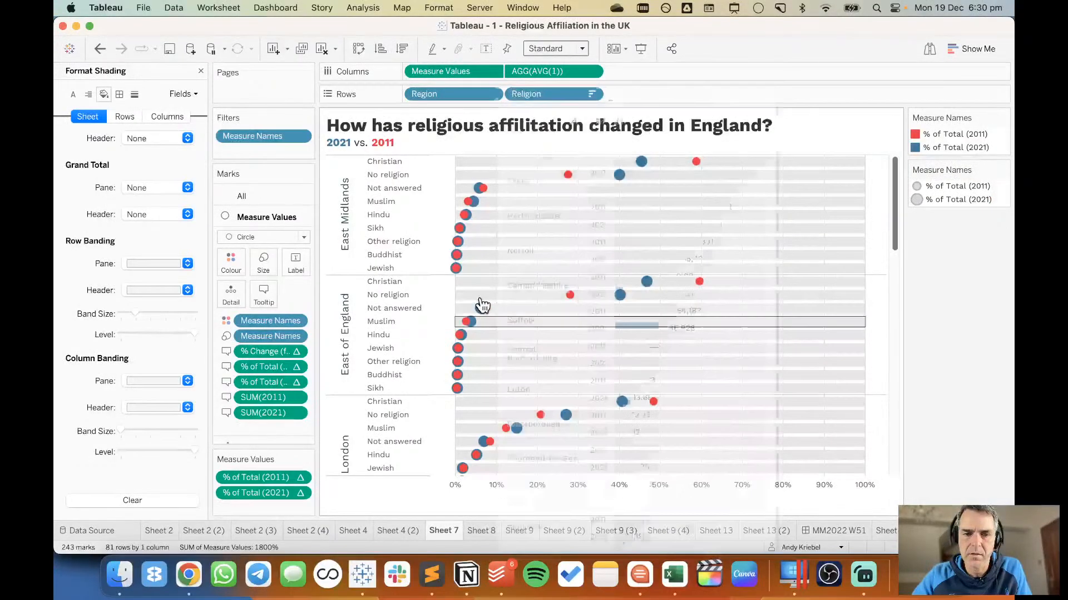
mouse_move(481, 313)
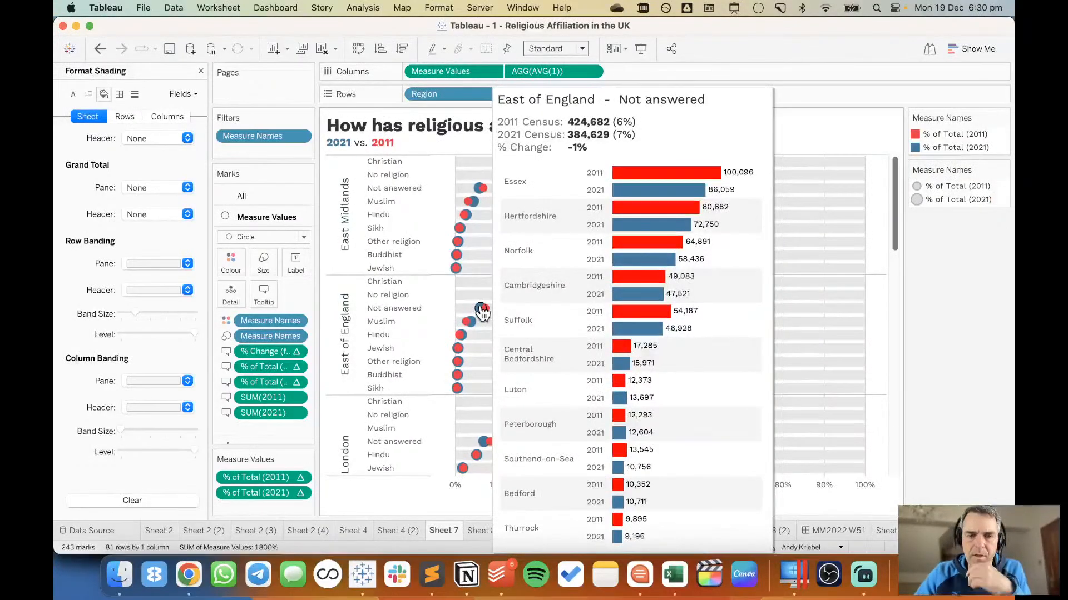
Set the maxheight of the embedded Sheet 15 to 600 in Sheet 7's tooltip.
click(269, 293)
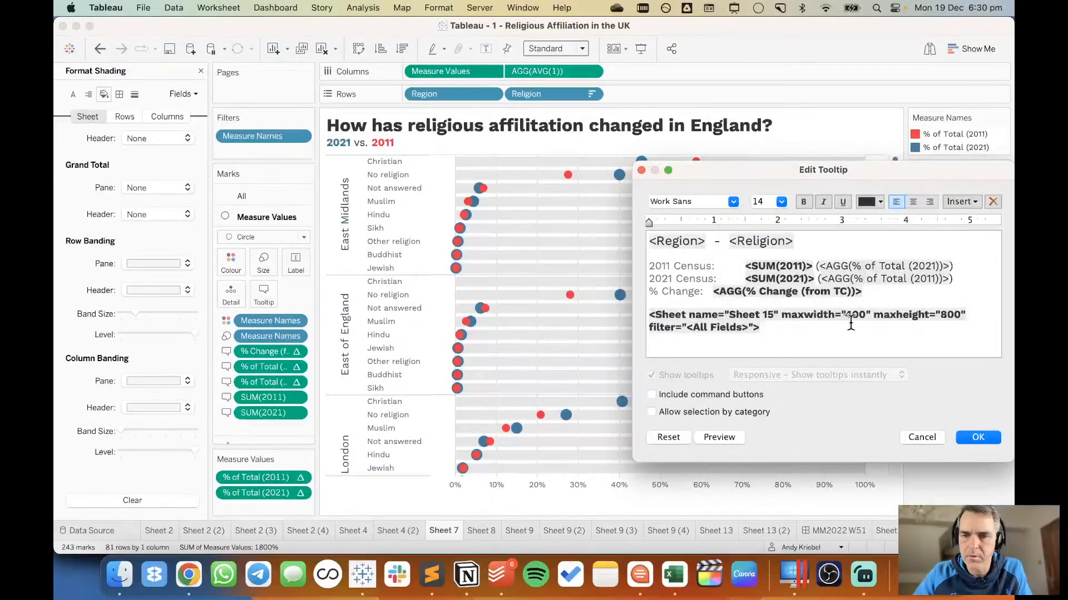
click(947, 313)
key(BackSpace)
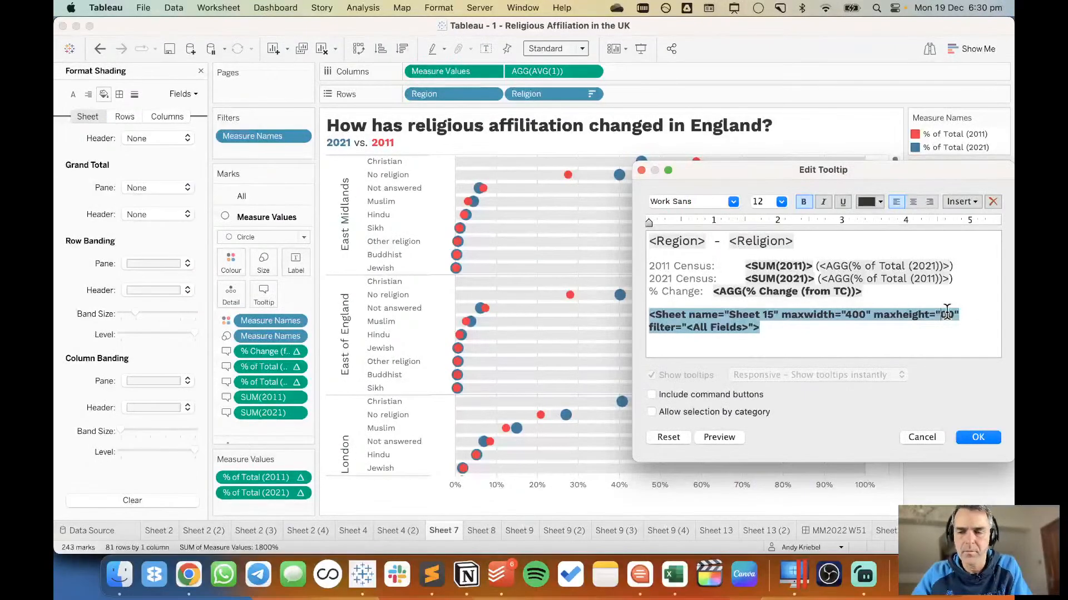
text(6)
click(974, 438)
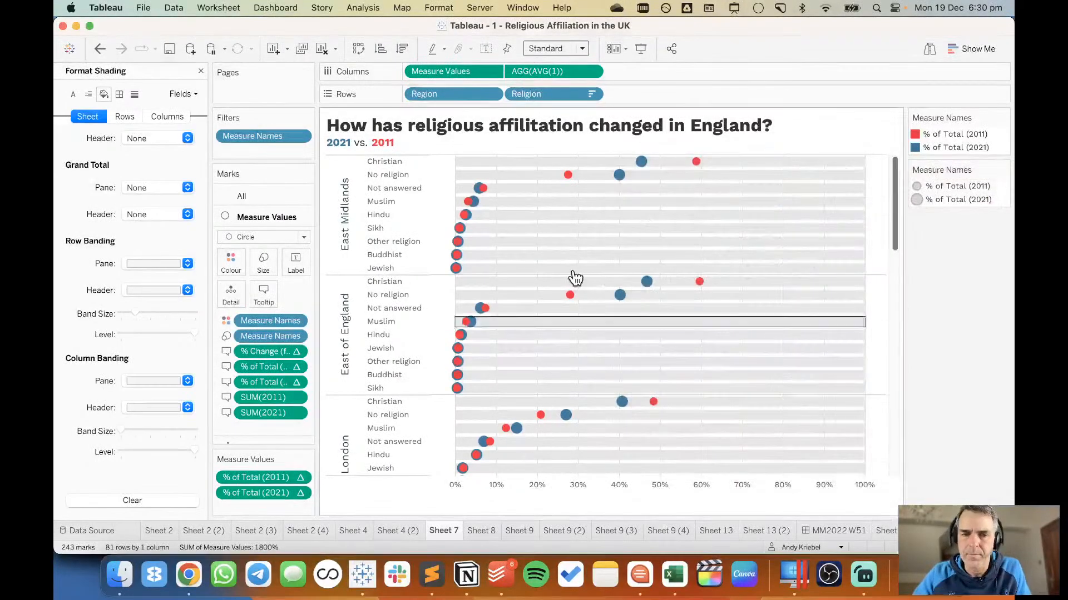
Place 2021 above 2011 in Sheet 15's Measure Names order, and check the East Midlands Not answered tooltip on the MM2022 W51 dashboard.
mouse_move(459, 245)
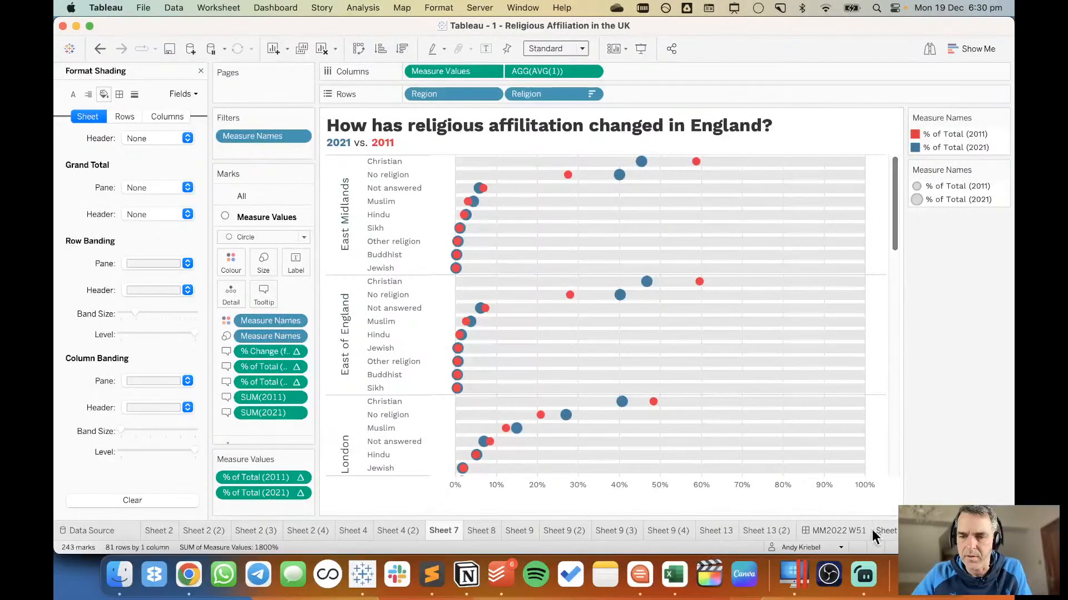
click(886, 530)
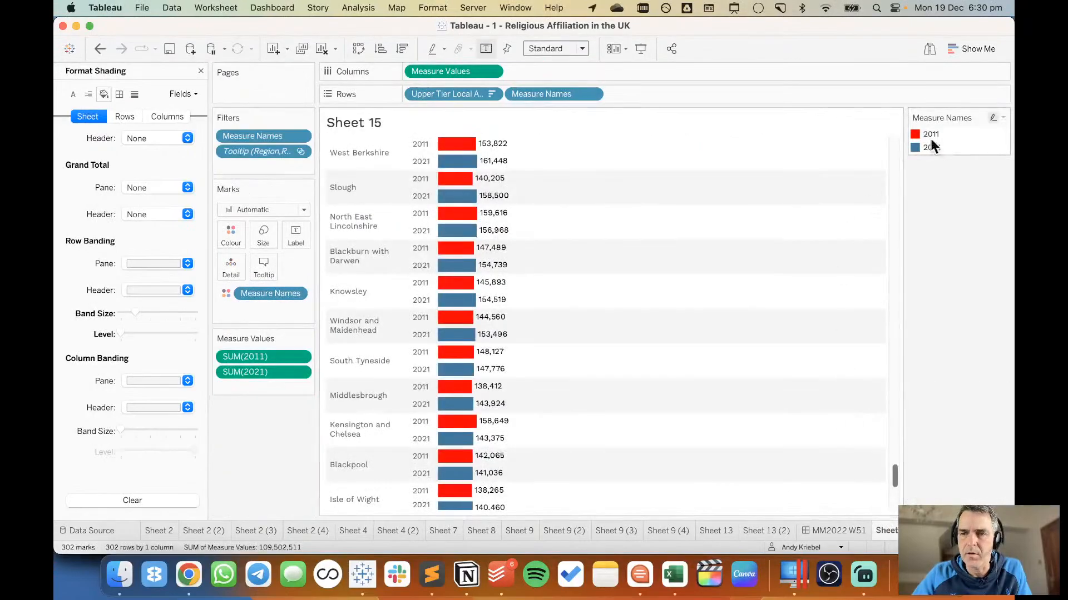
drag(932, 148, 933, 131)
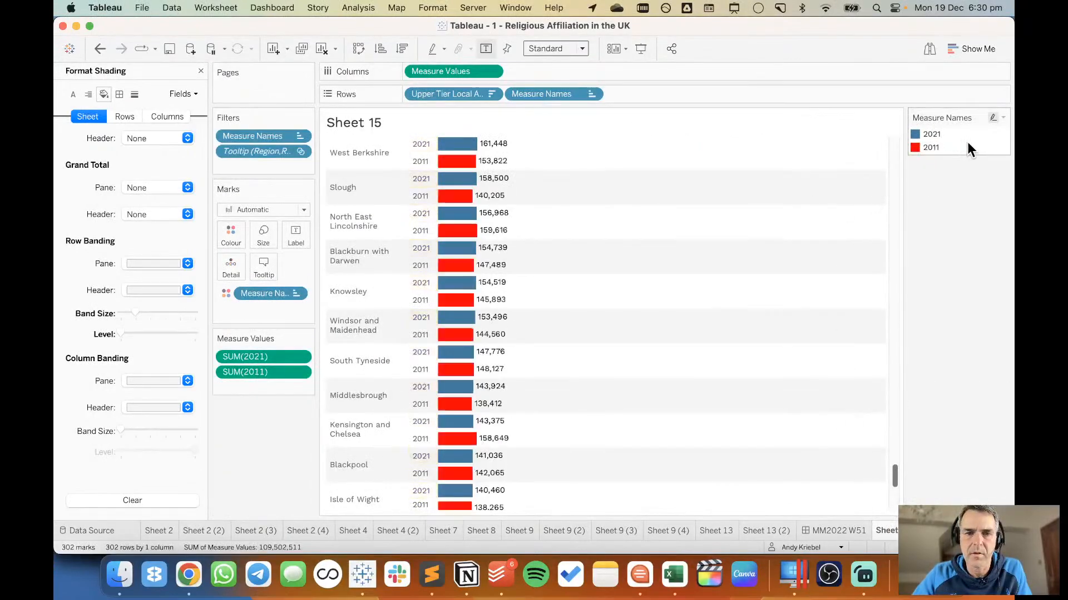
click(840, 531)
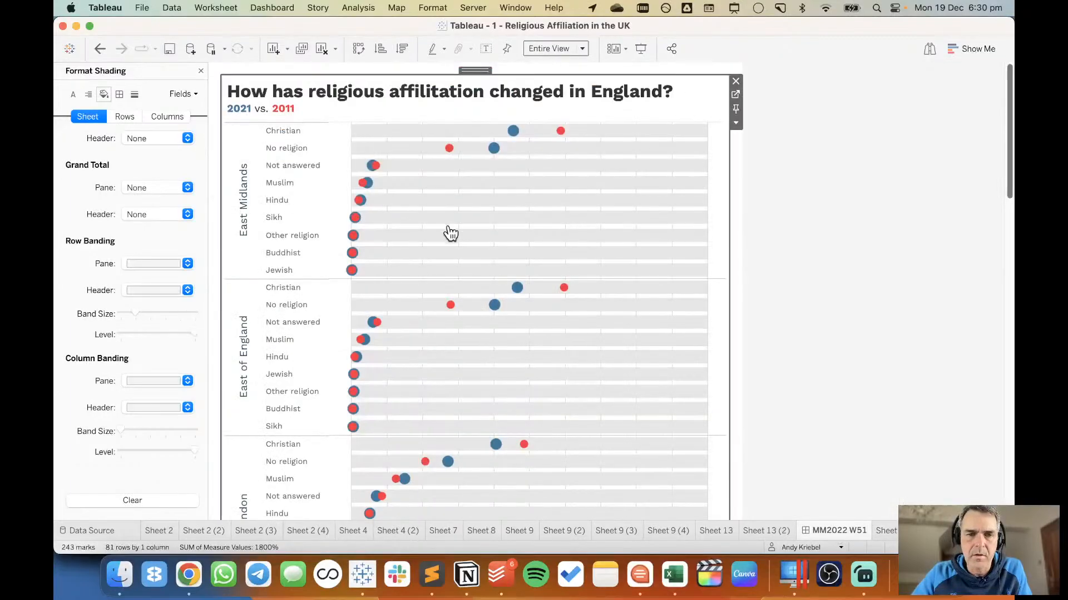
mouse_move(372, 176)
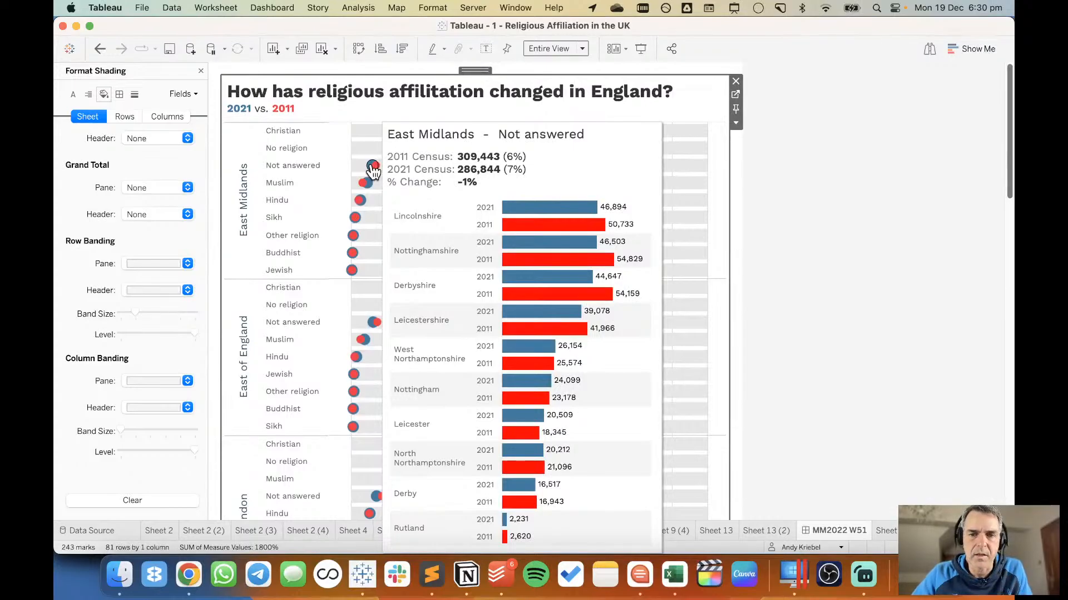
Deselect the chart on the dashboard and move the MM2022 W51 dashboard ahead of Sheet 2 as the workbook's first sheet.
click(911, 380)
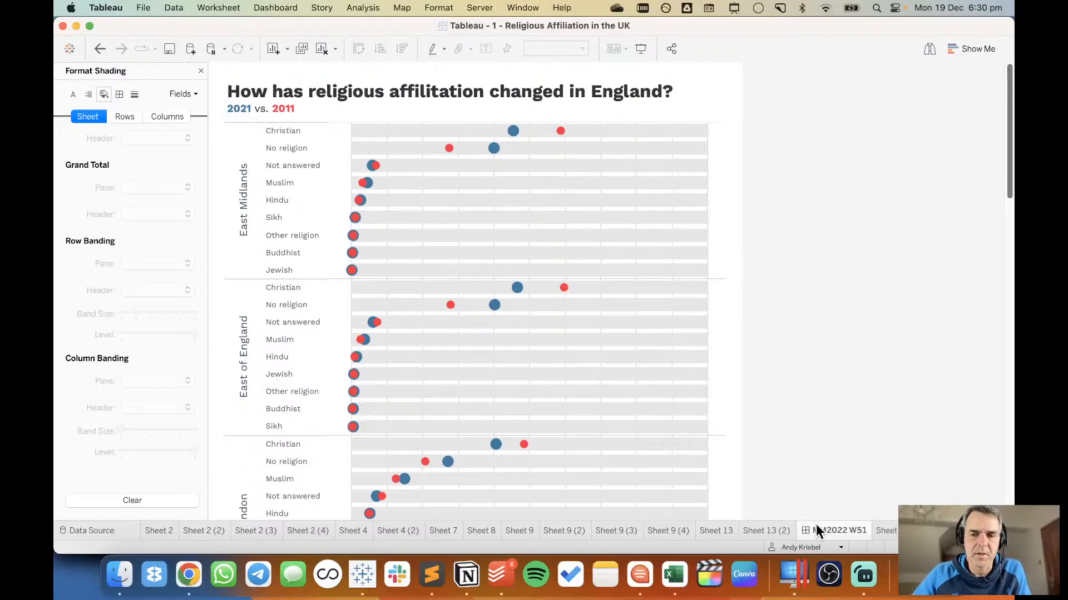
drag(356, 525, 149, 534)
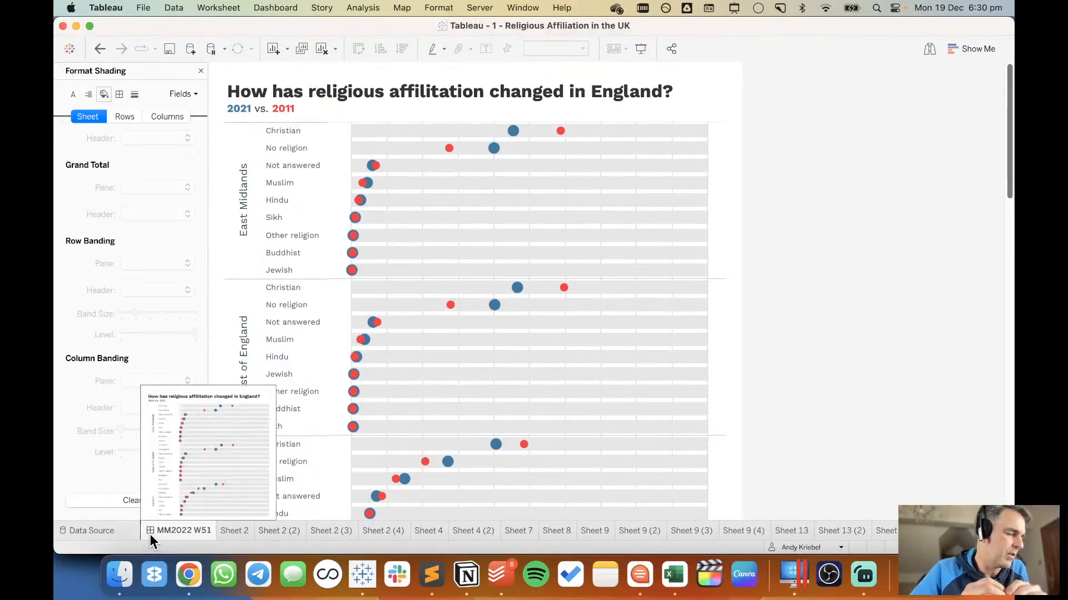